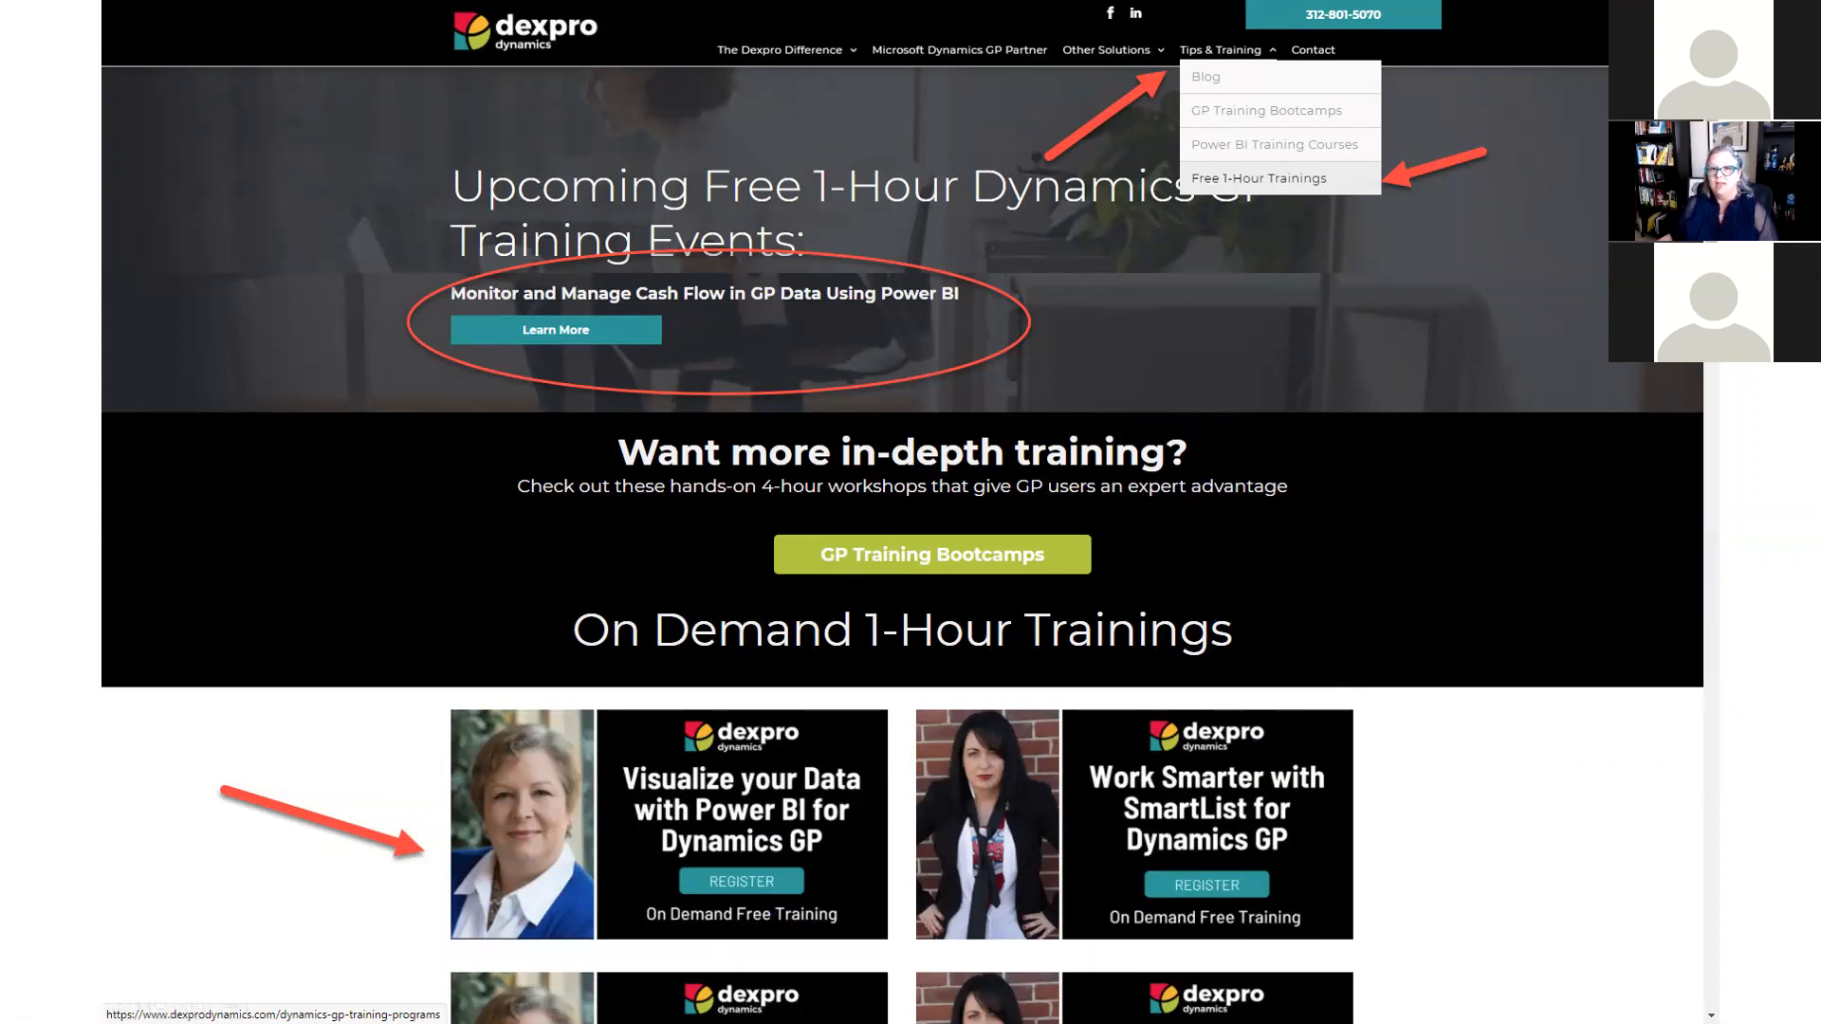
key(Right)
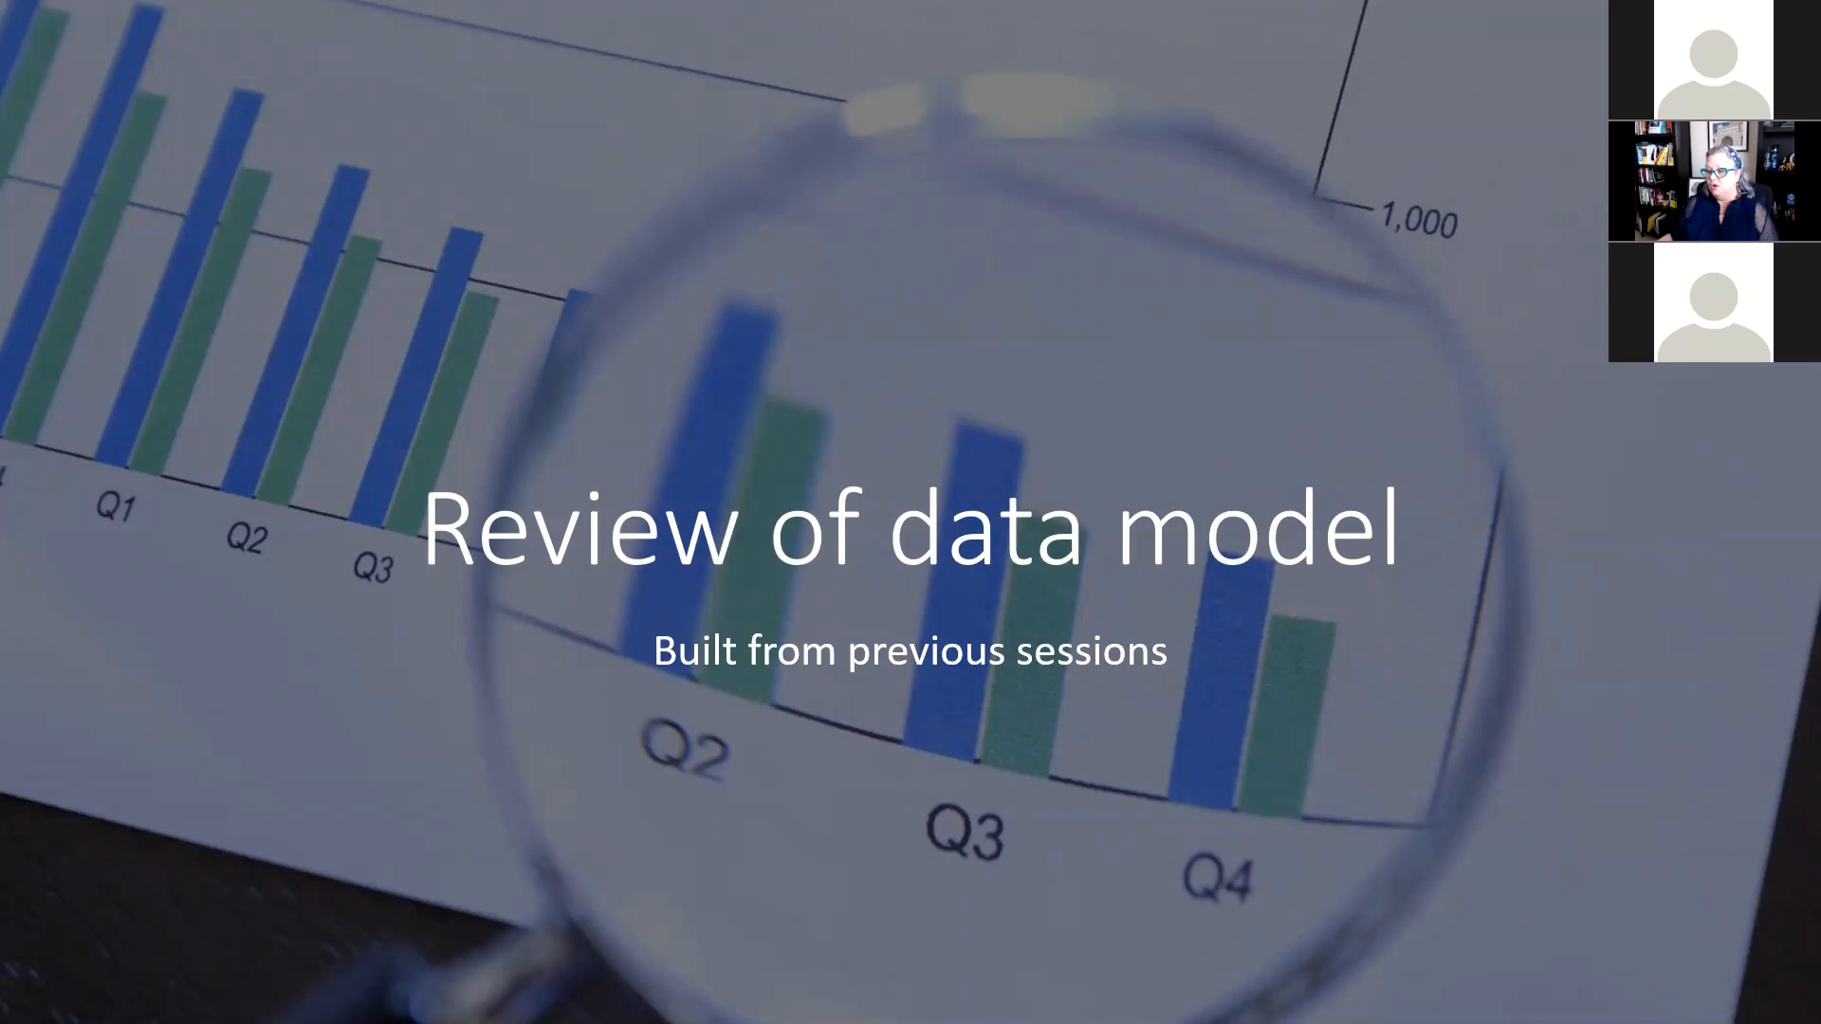
Step: Switch to Power BI Desktop and display the data model's tables and relationships
key(alt+Tab)
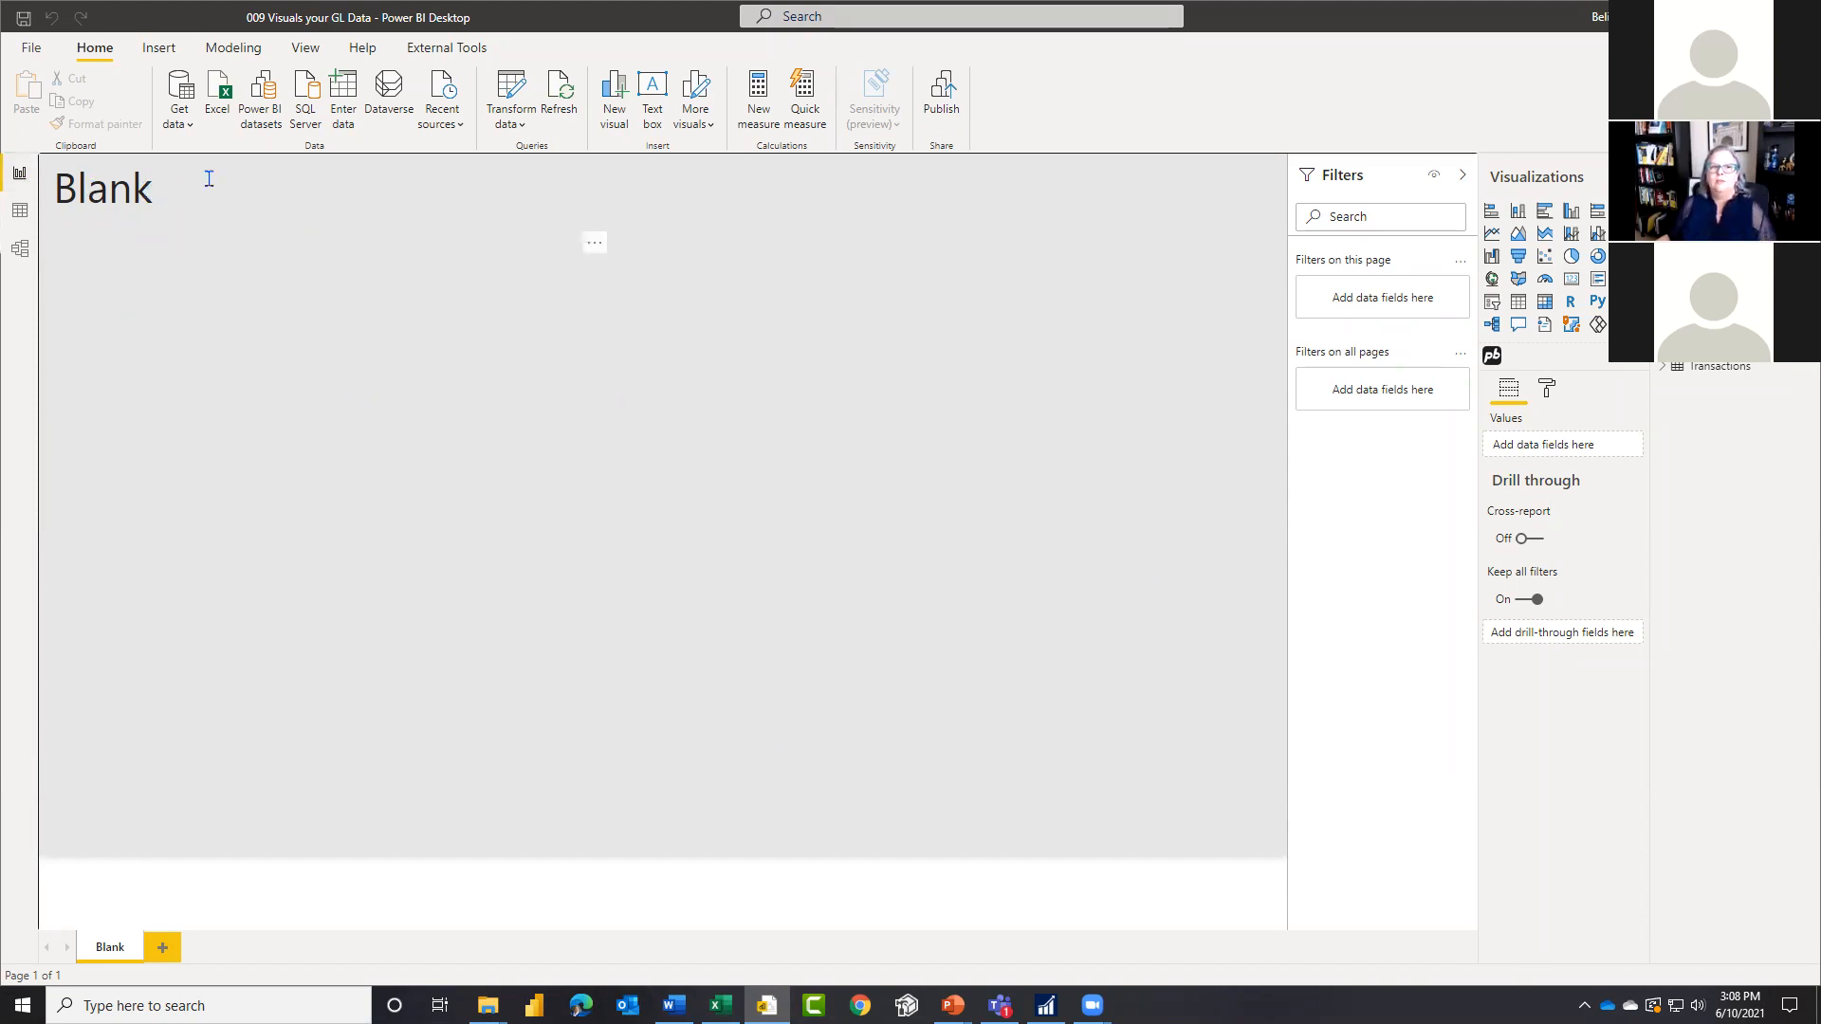
click(446, 534)
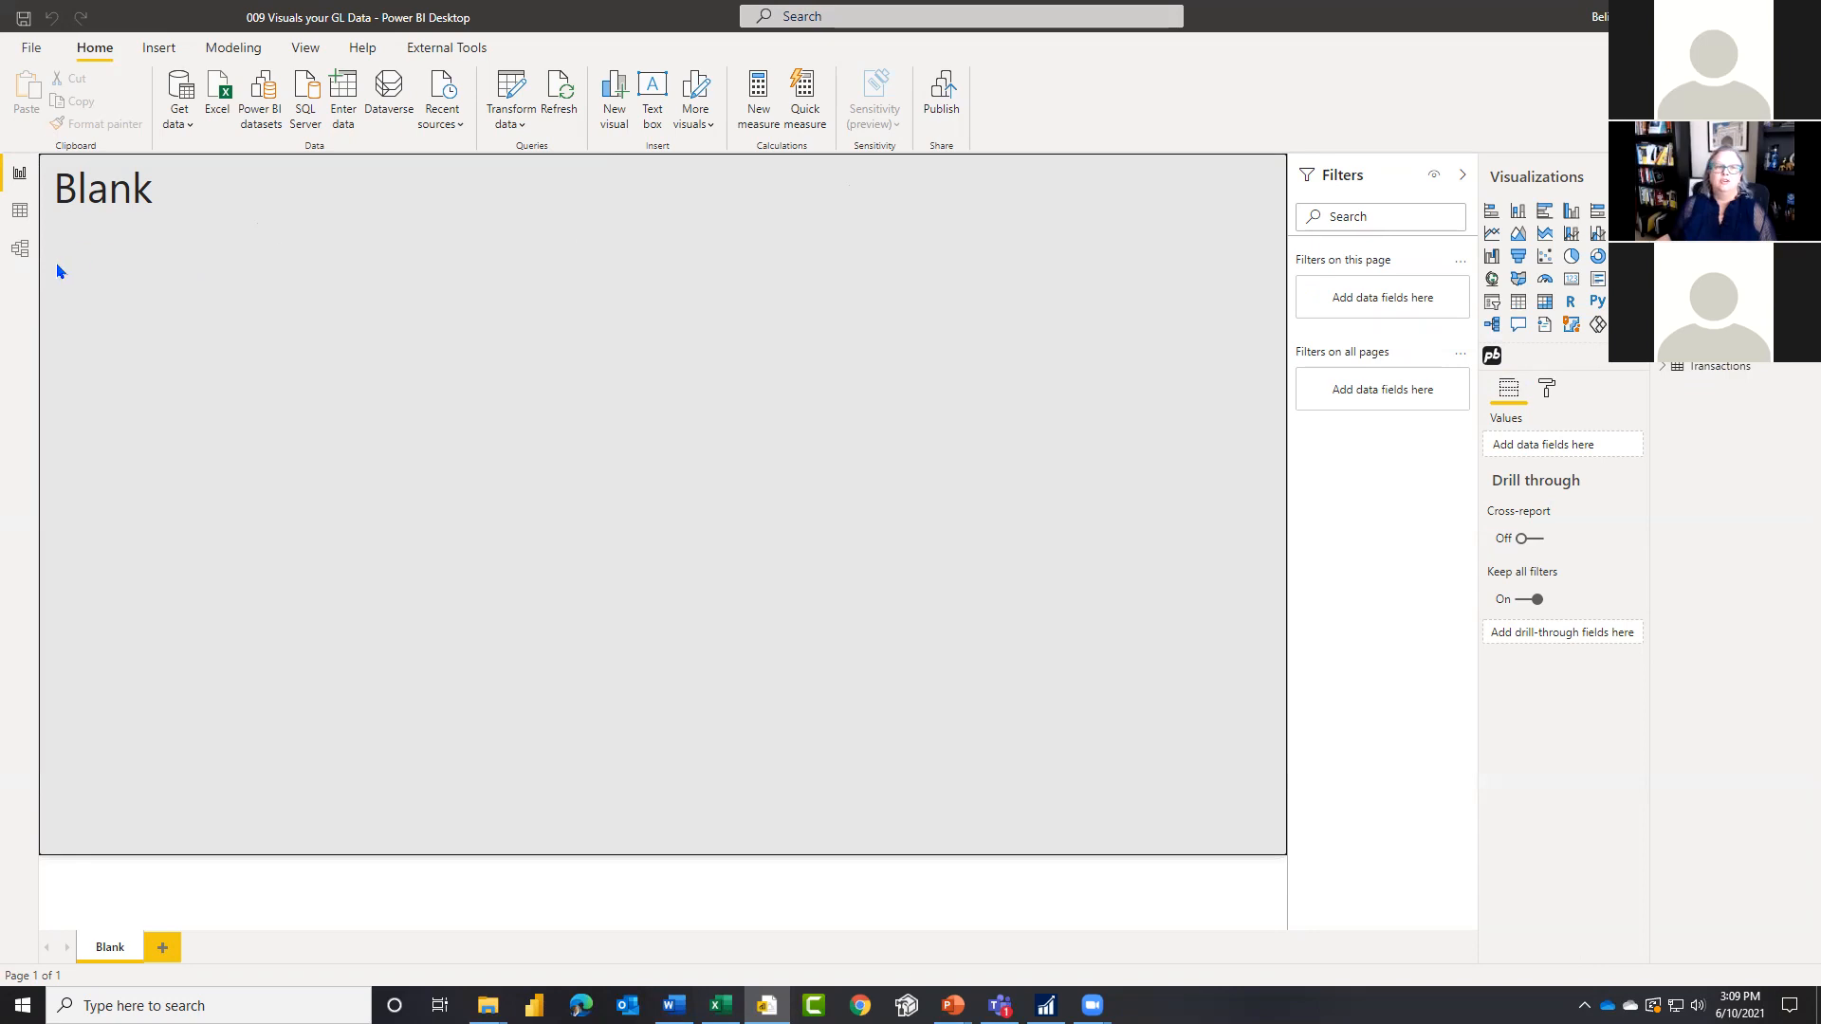
click(20, 249)
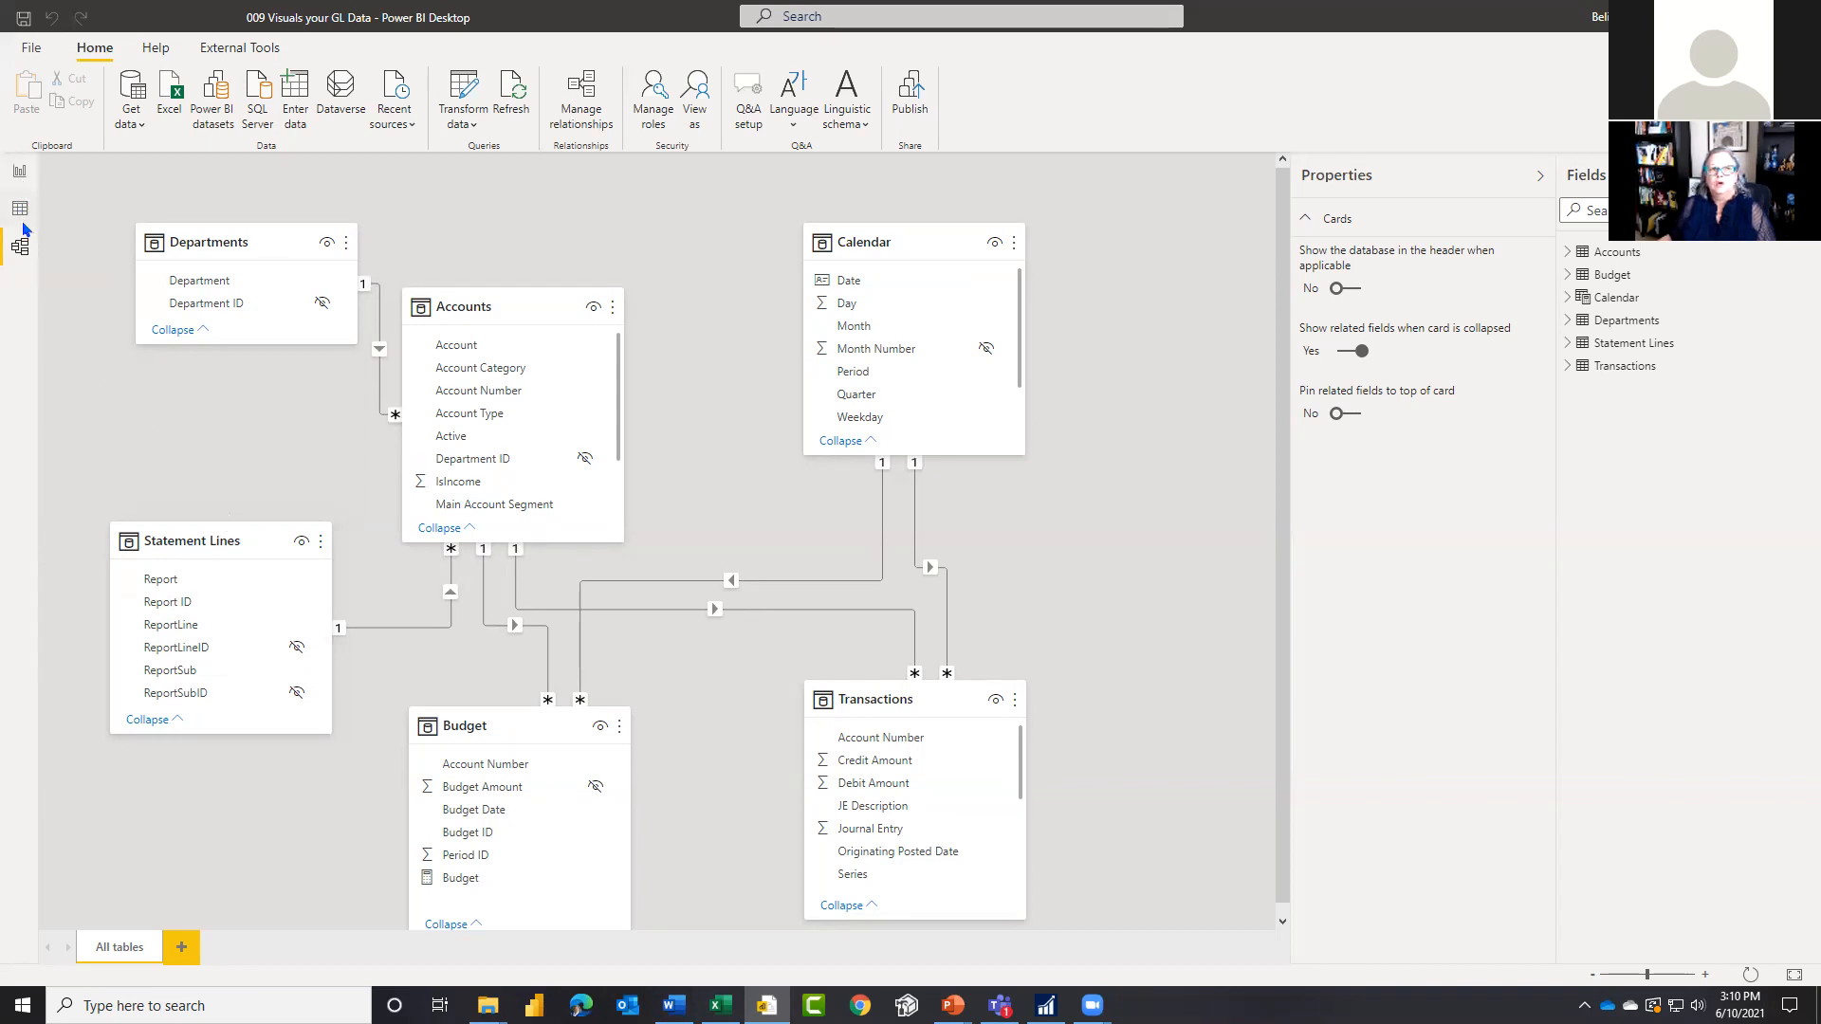
Step: Show the data of the Accounts table and widen its Account column to fit the full account descriptions
click(20, 211)
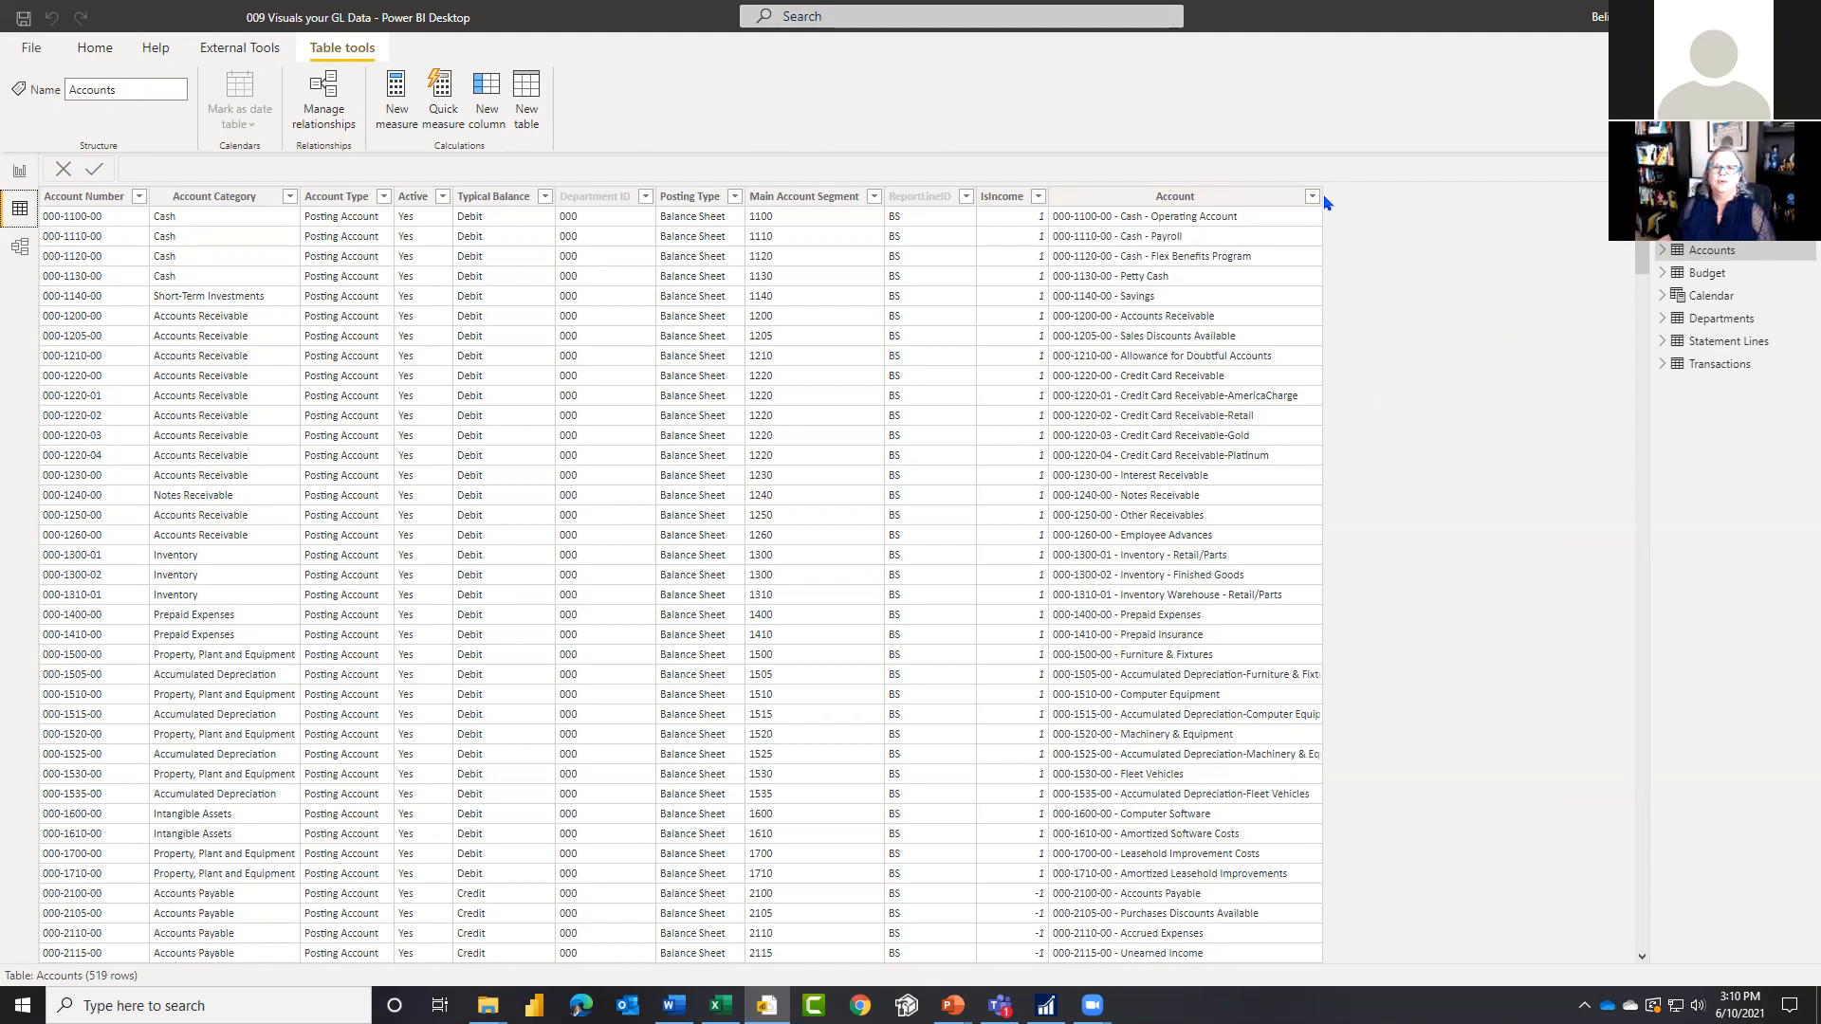
drag(1325, 202, 1410, 198)
click(1290, 633)
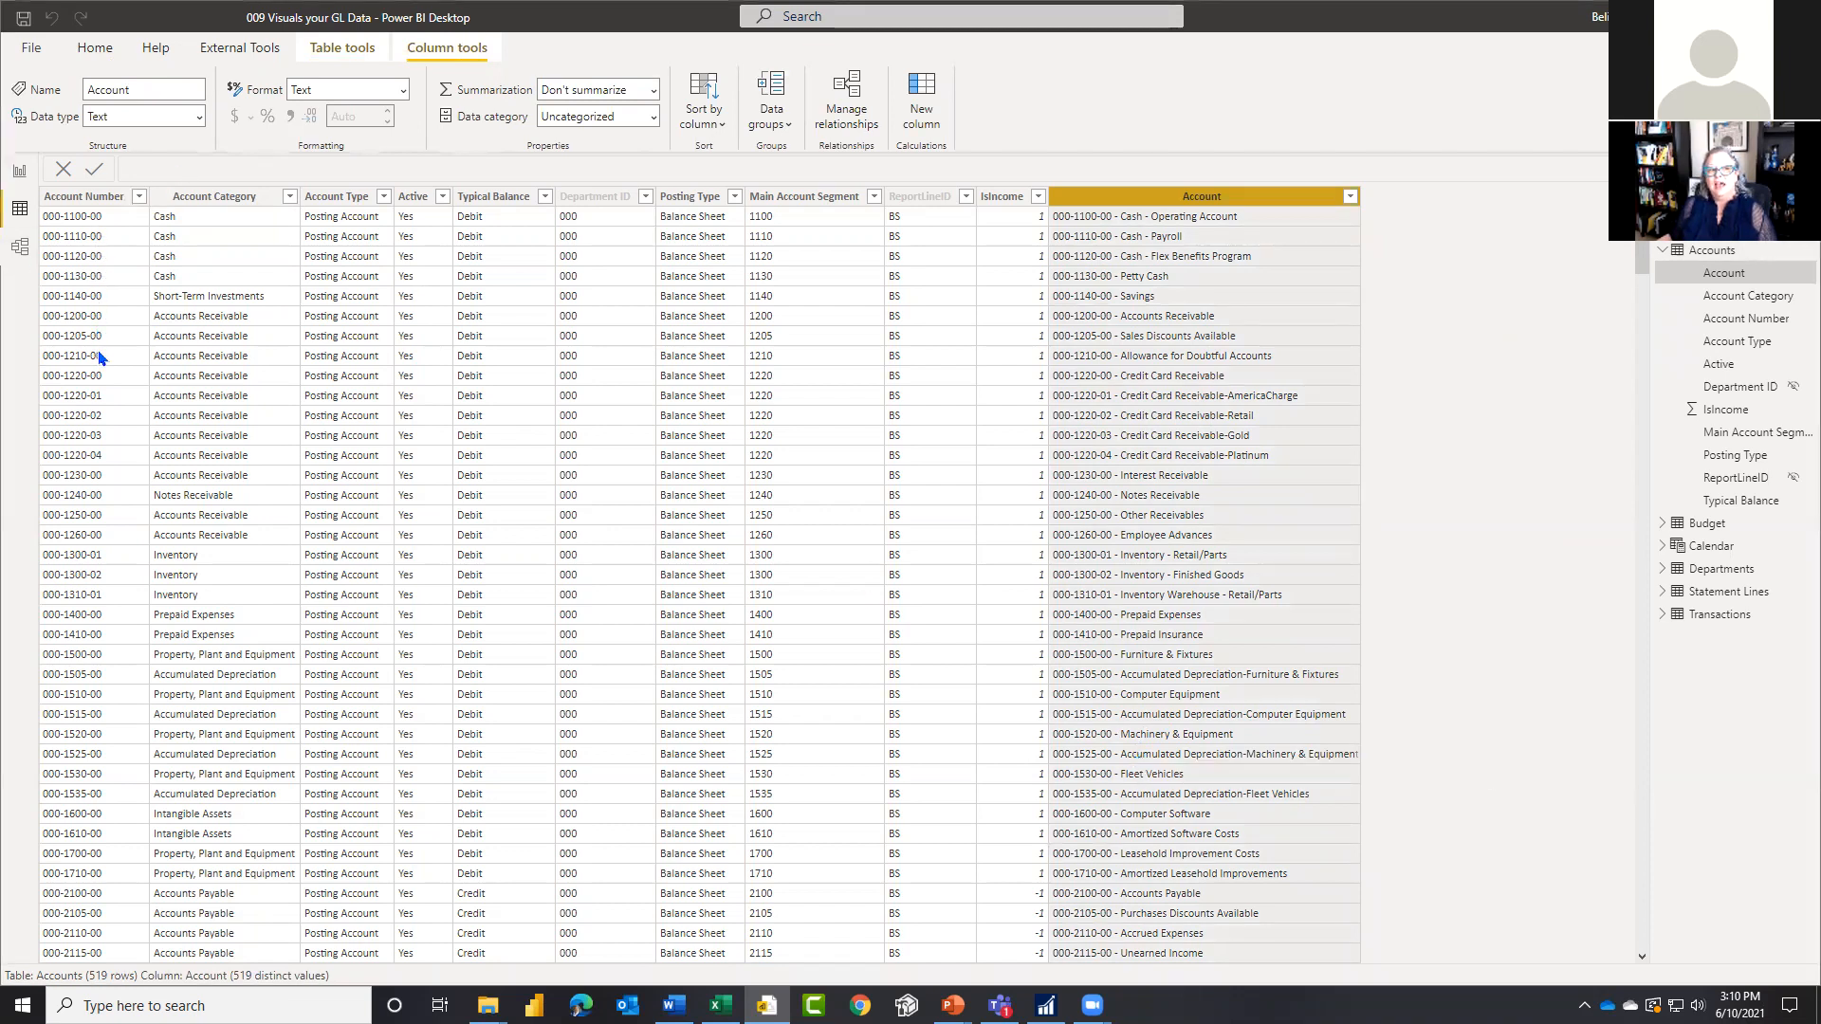
Step: Hide the Account Number column of the Accounts table in report view
click(19, 249)
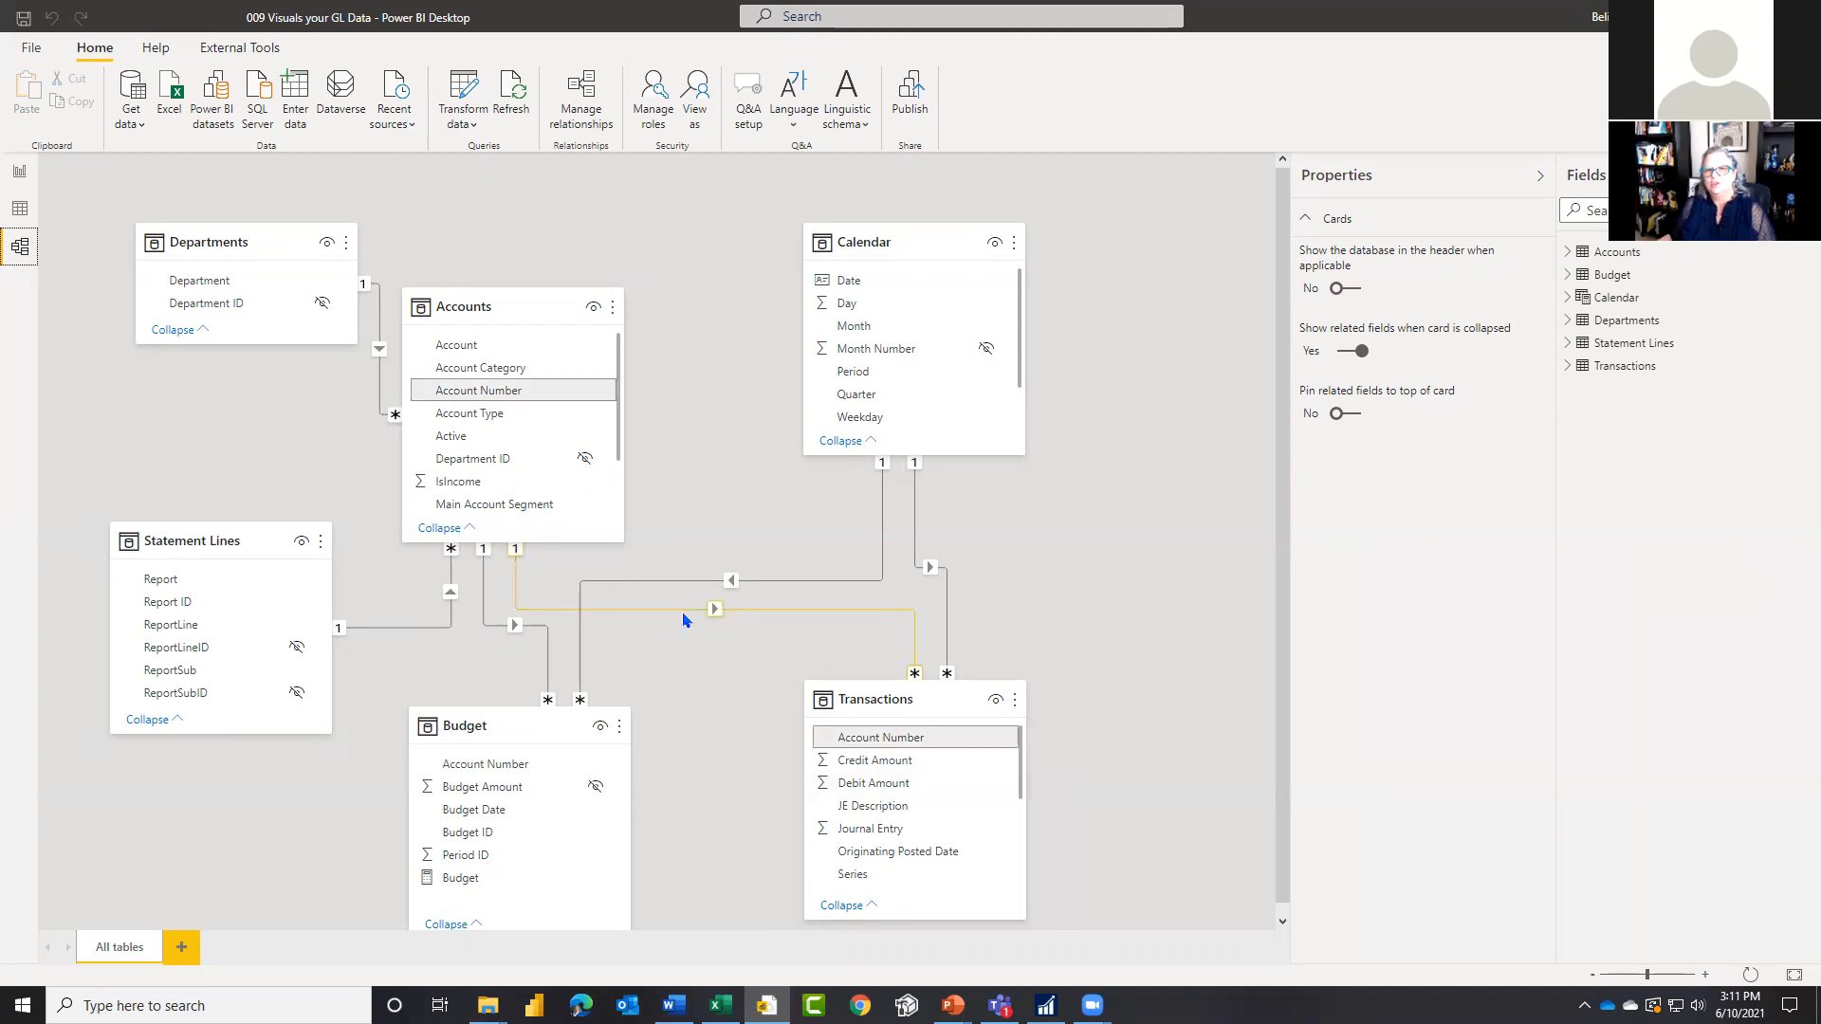
click(20, 209)
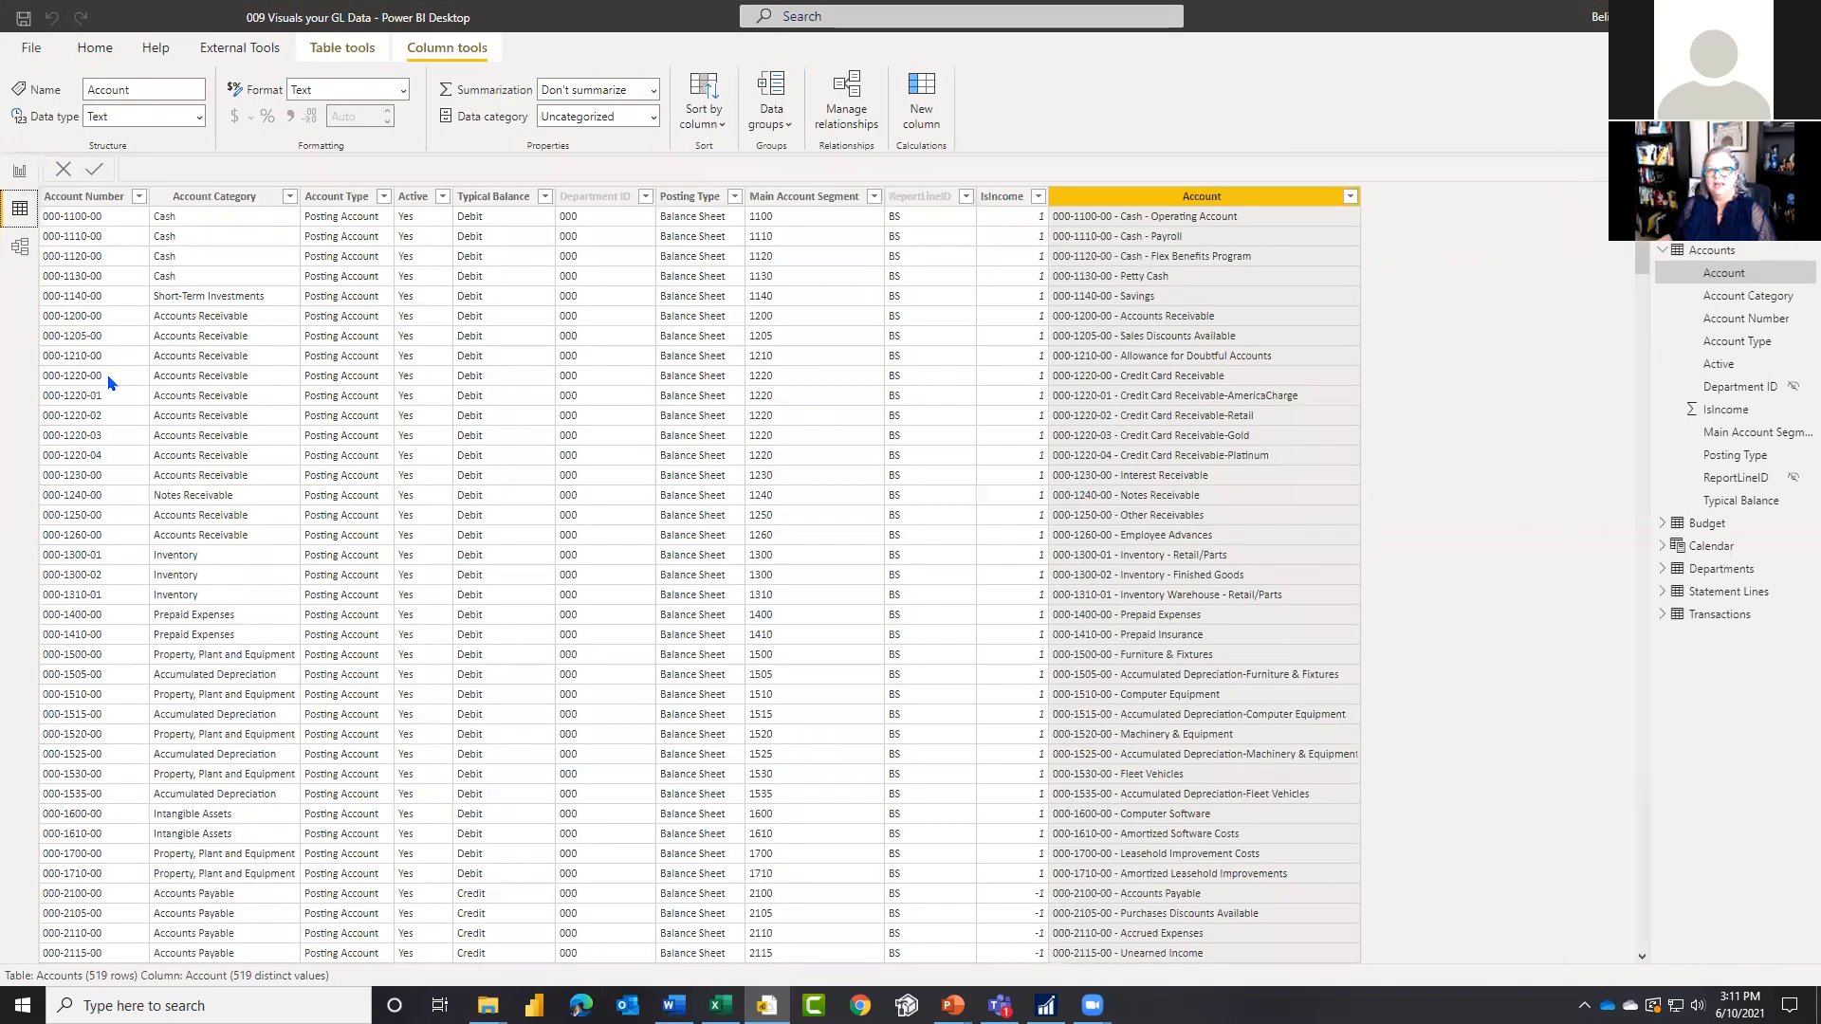
click(80, 197)
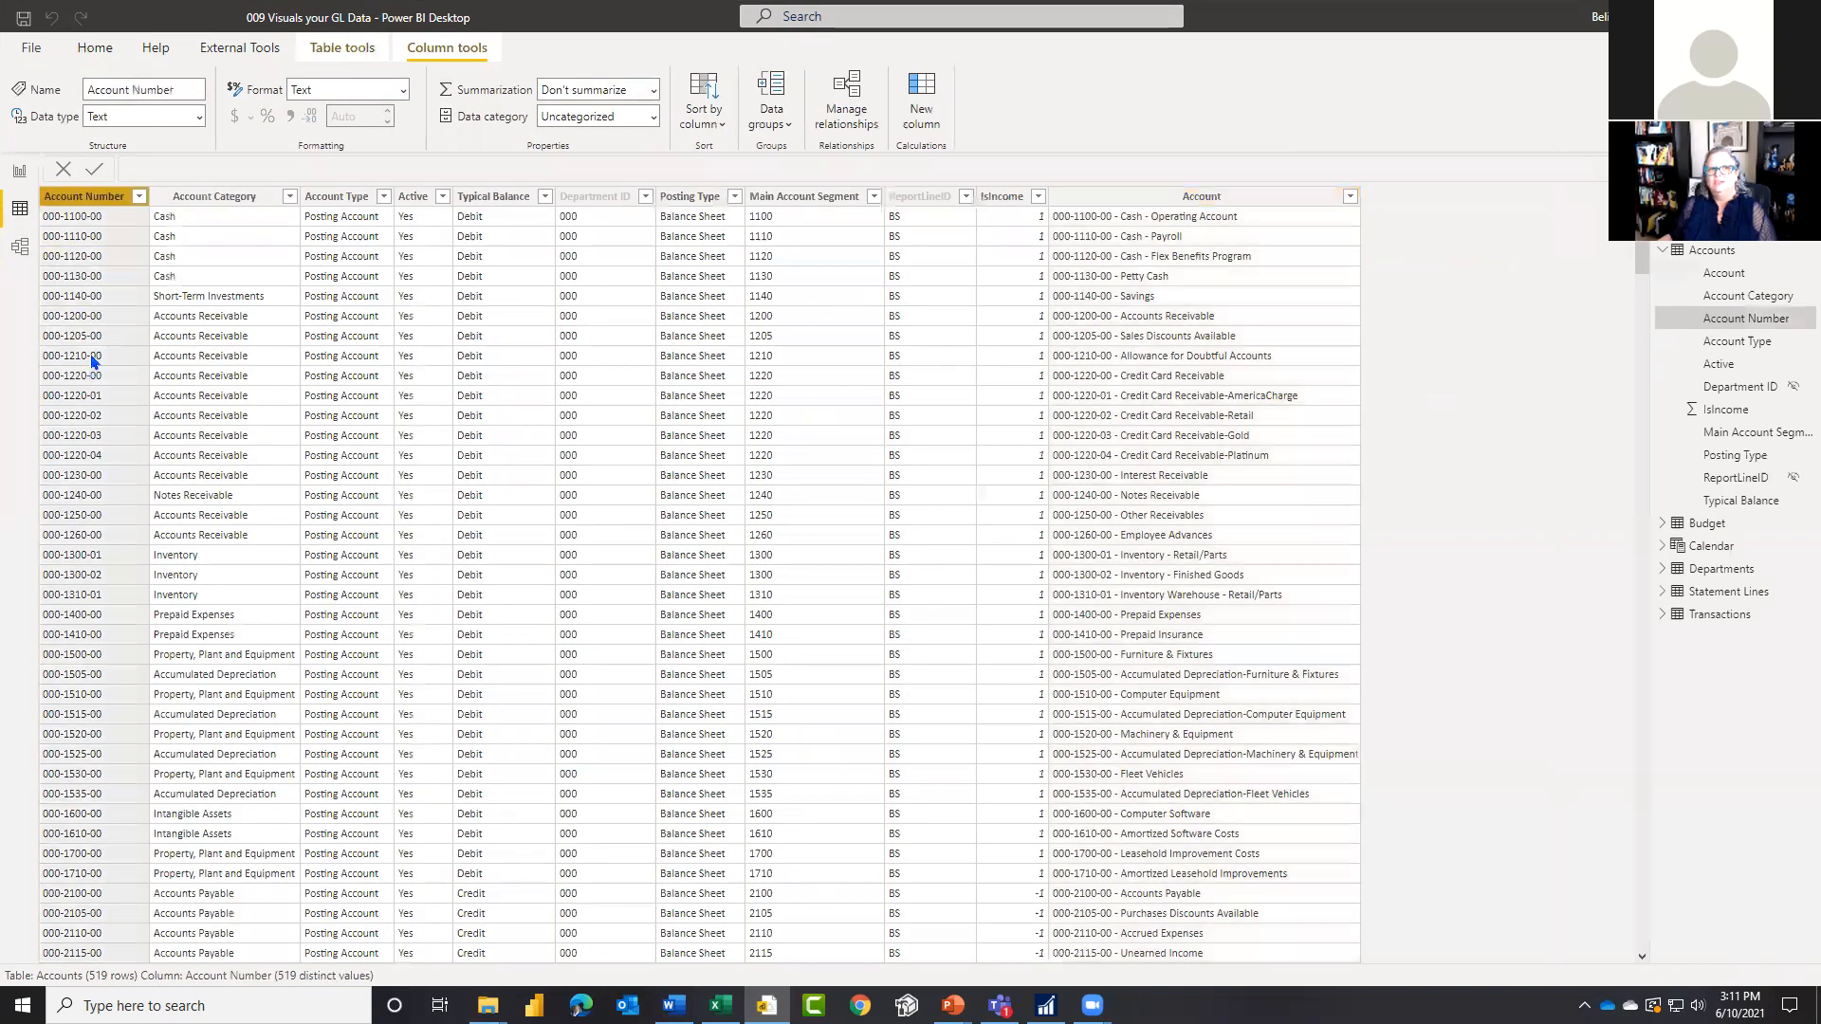
right_click(88, 207)
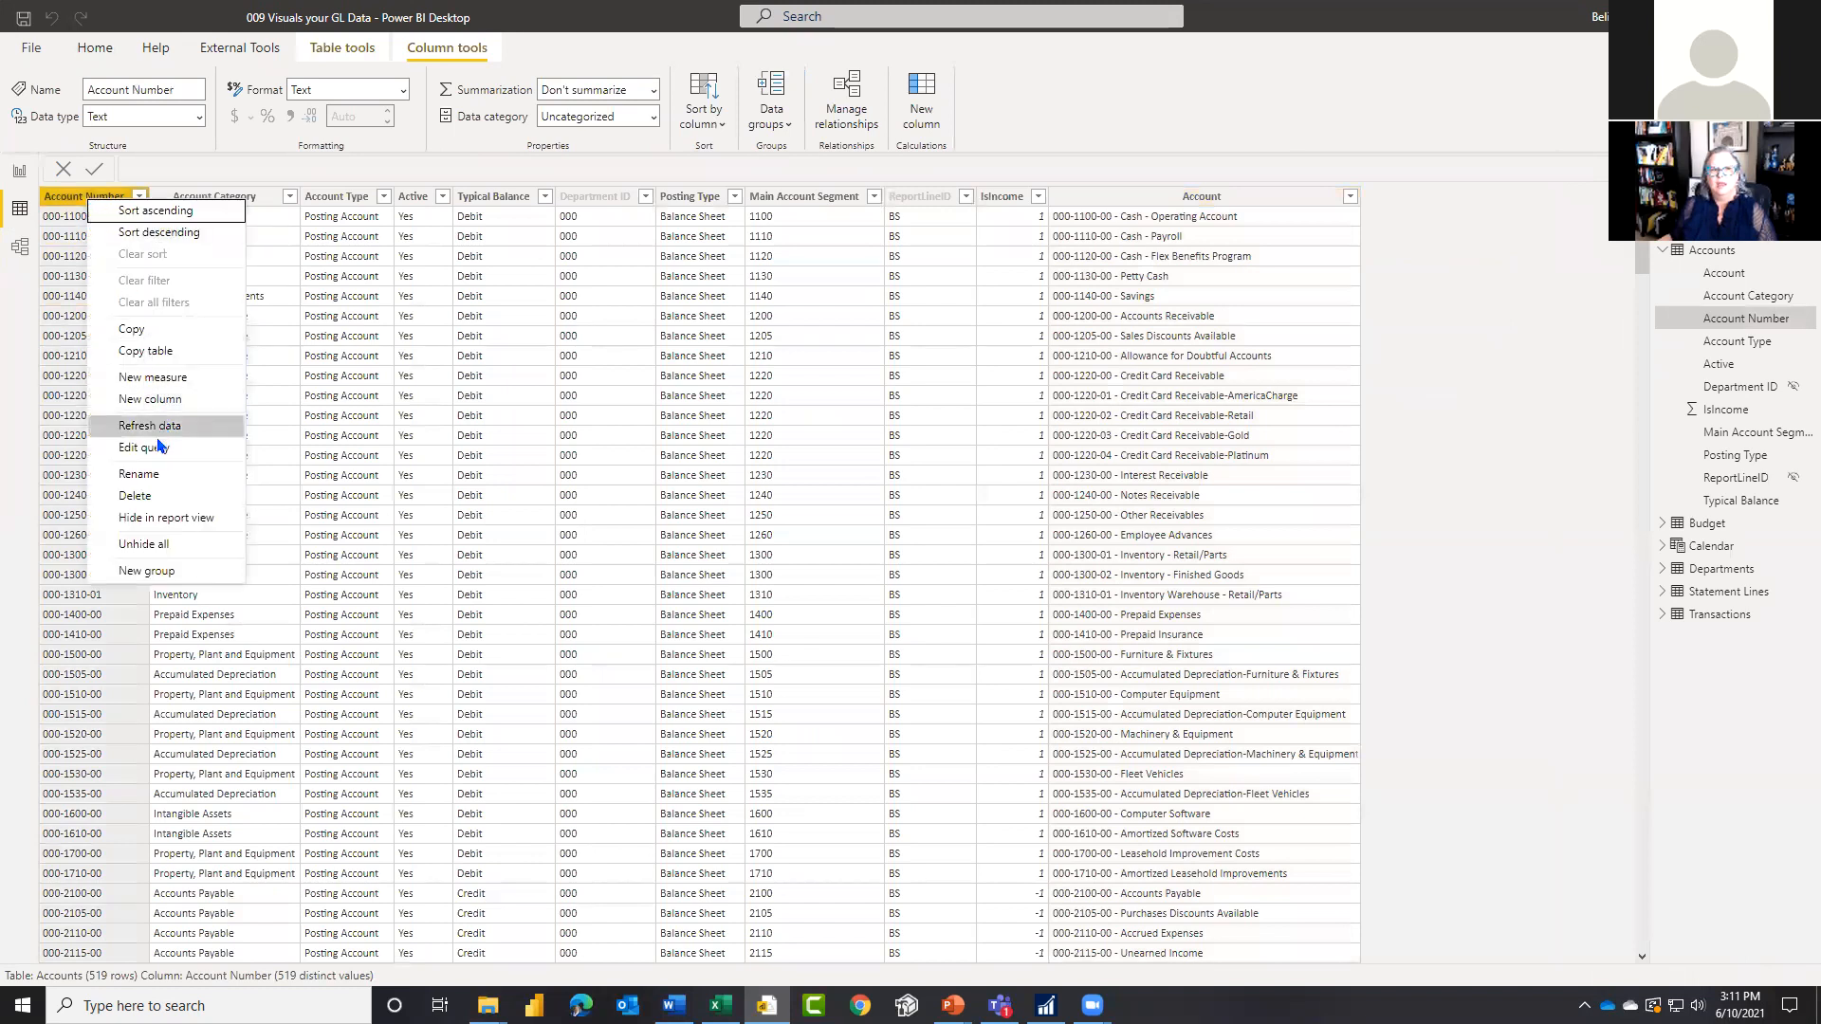
click(153, 518)
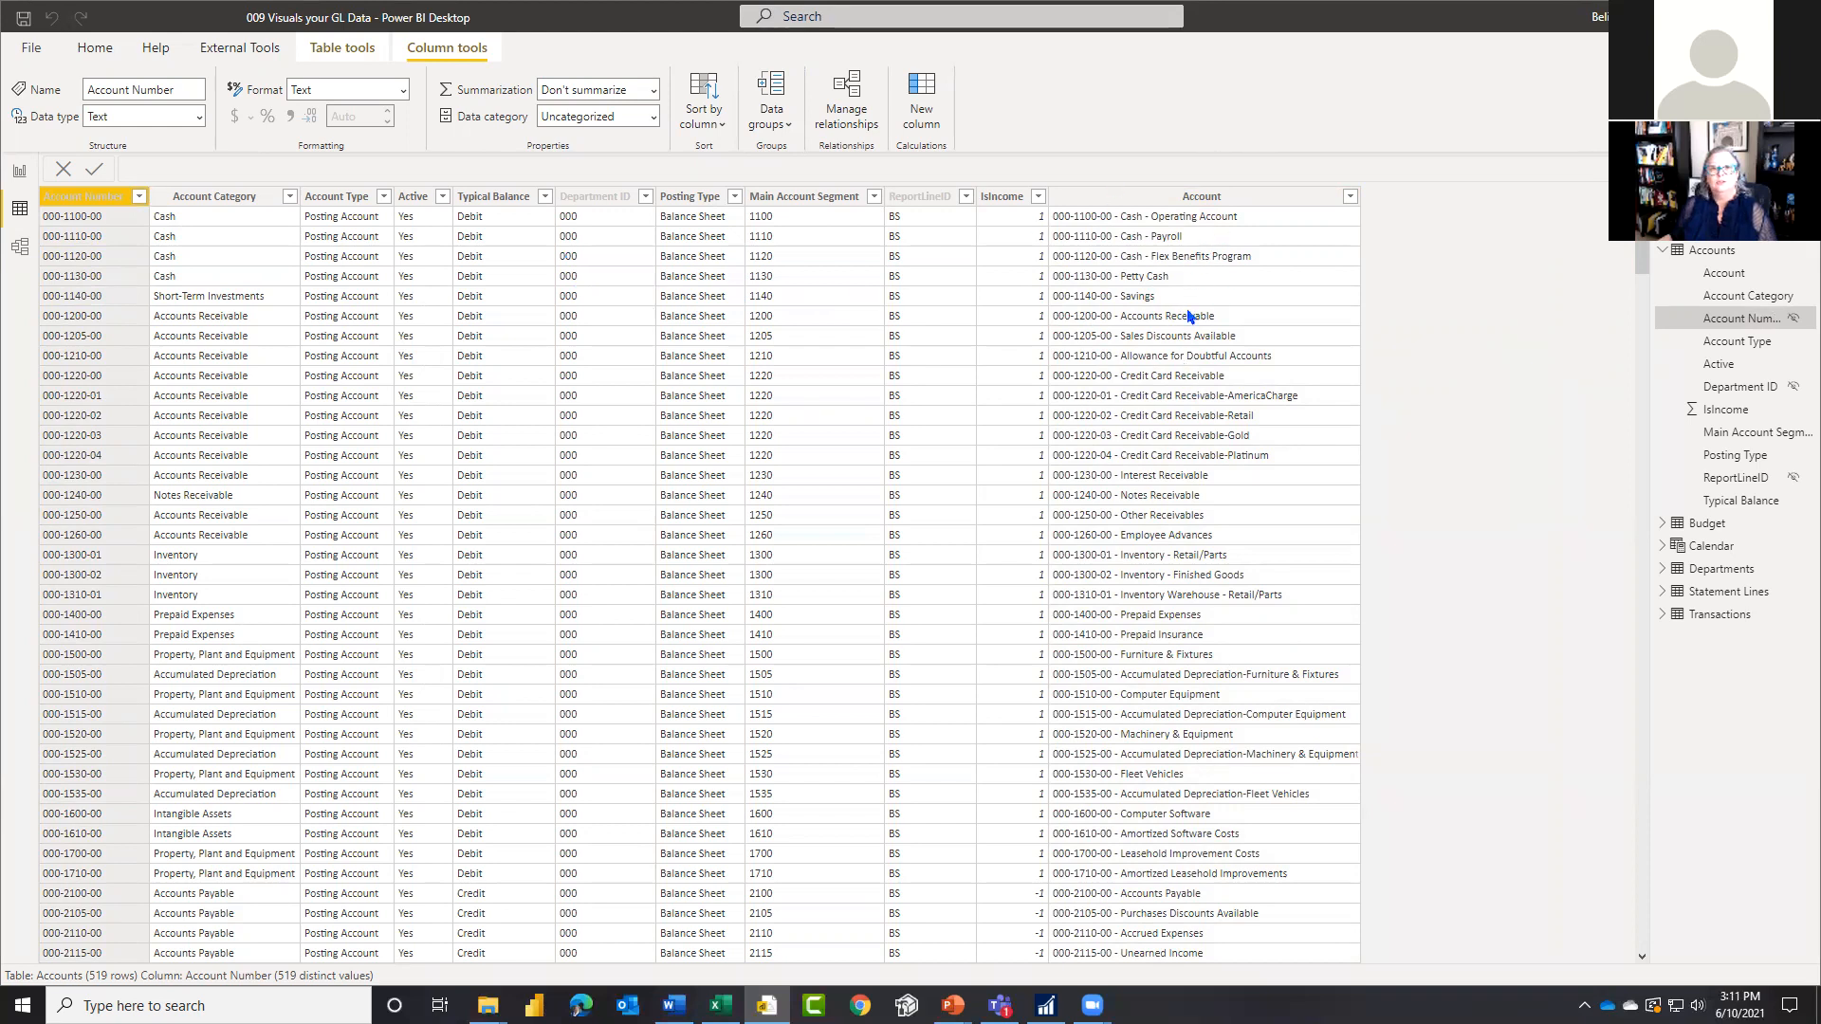
Step: Hide the Account Number column of the Transactions table in report view
click(1663, 250)
click(1716, 364)
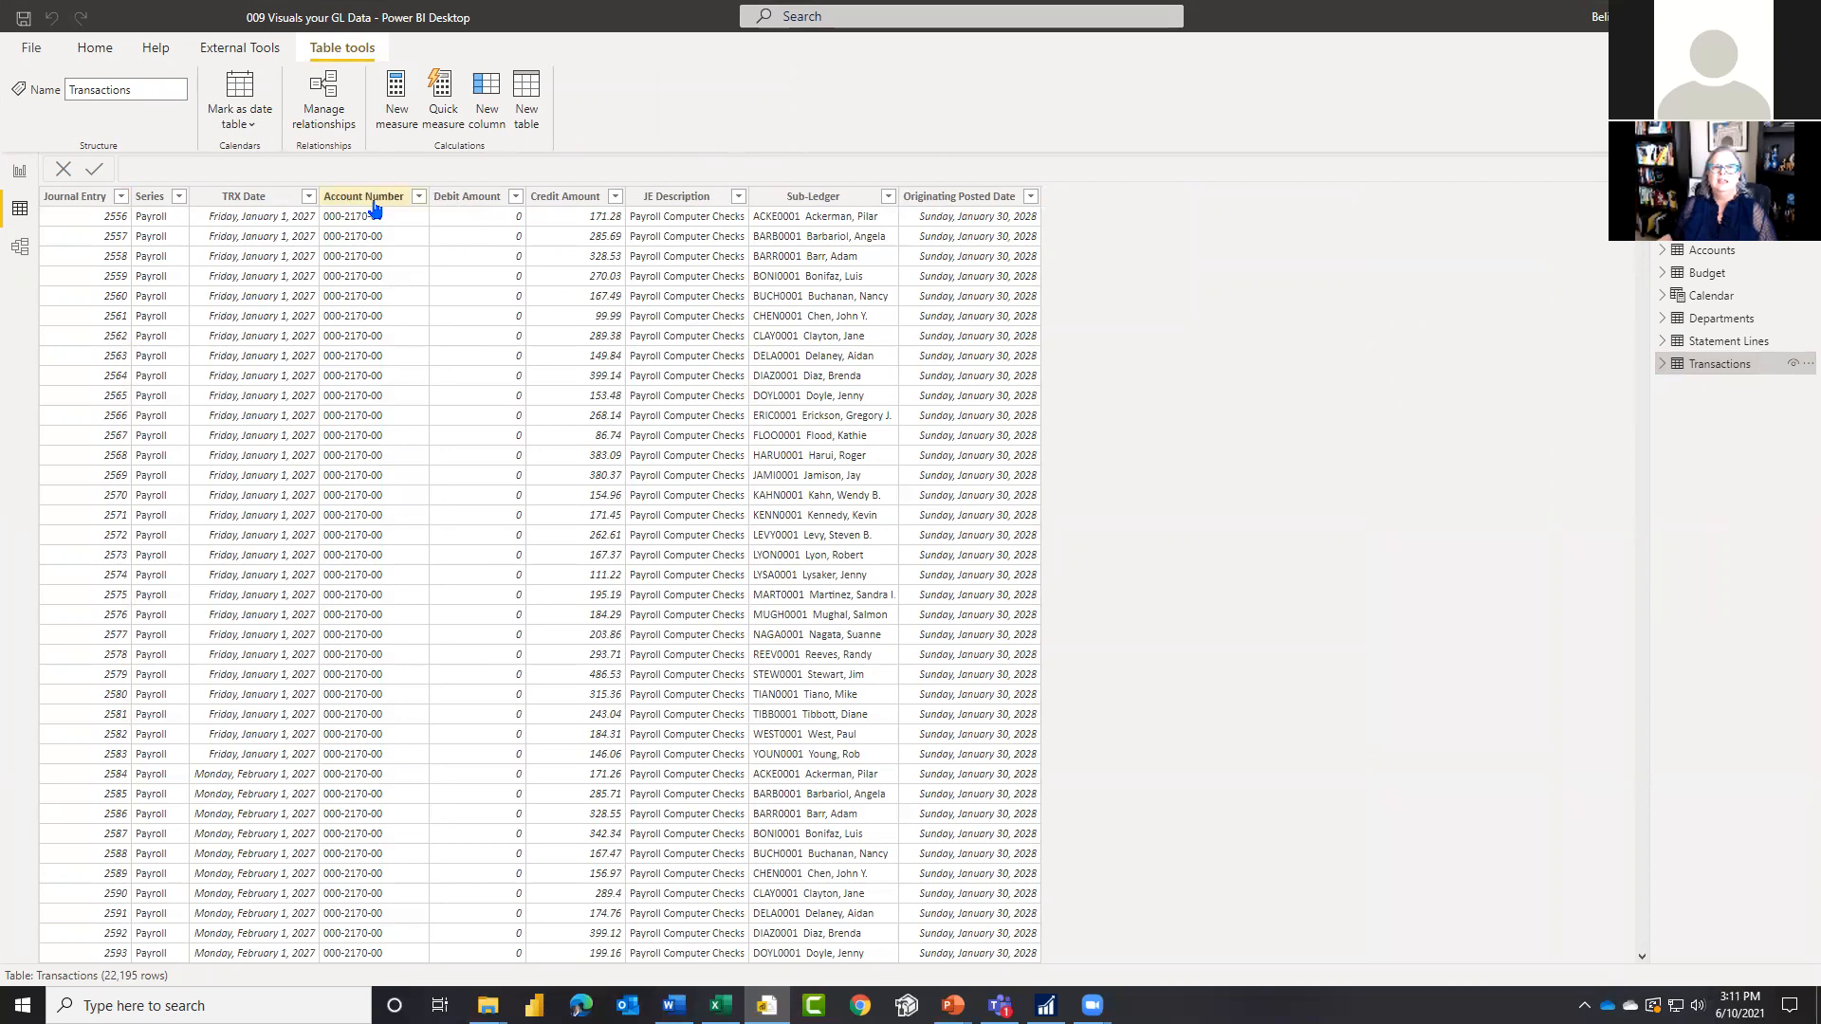
click(375, 205)
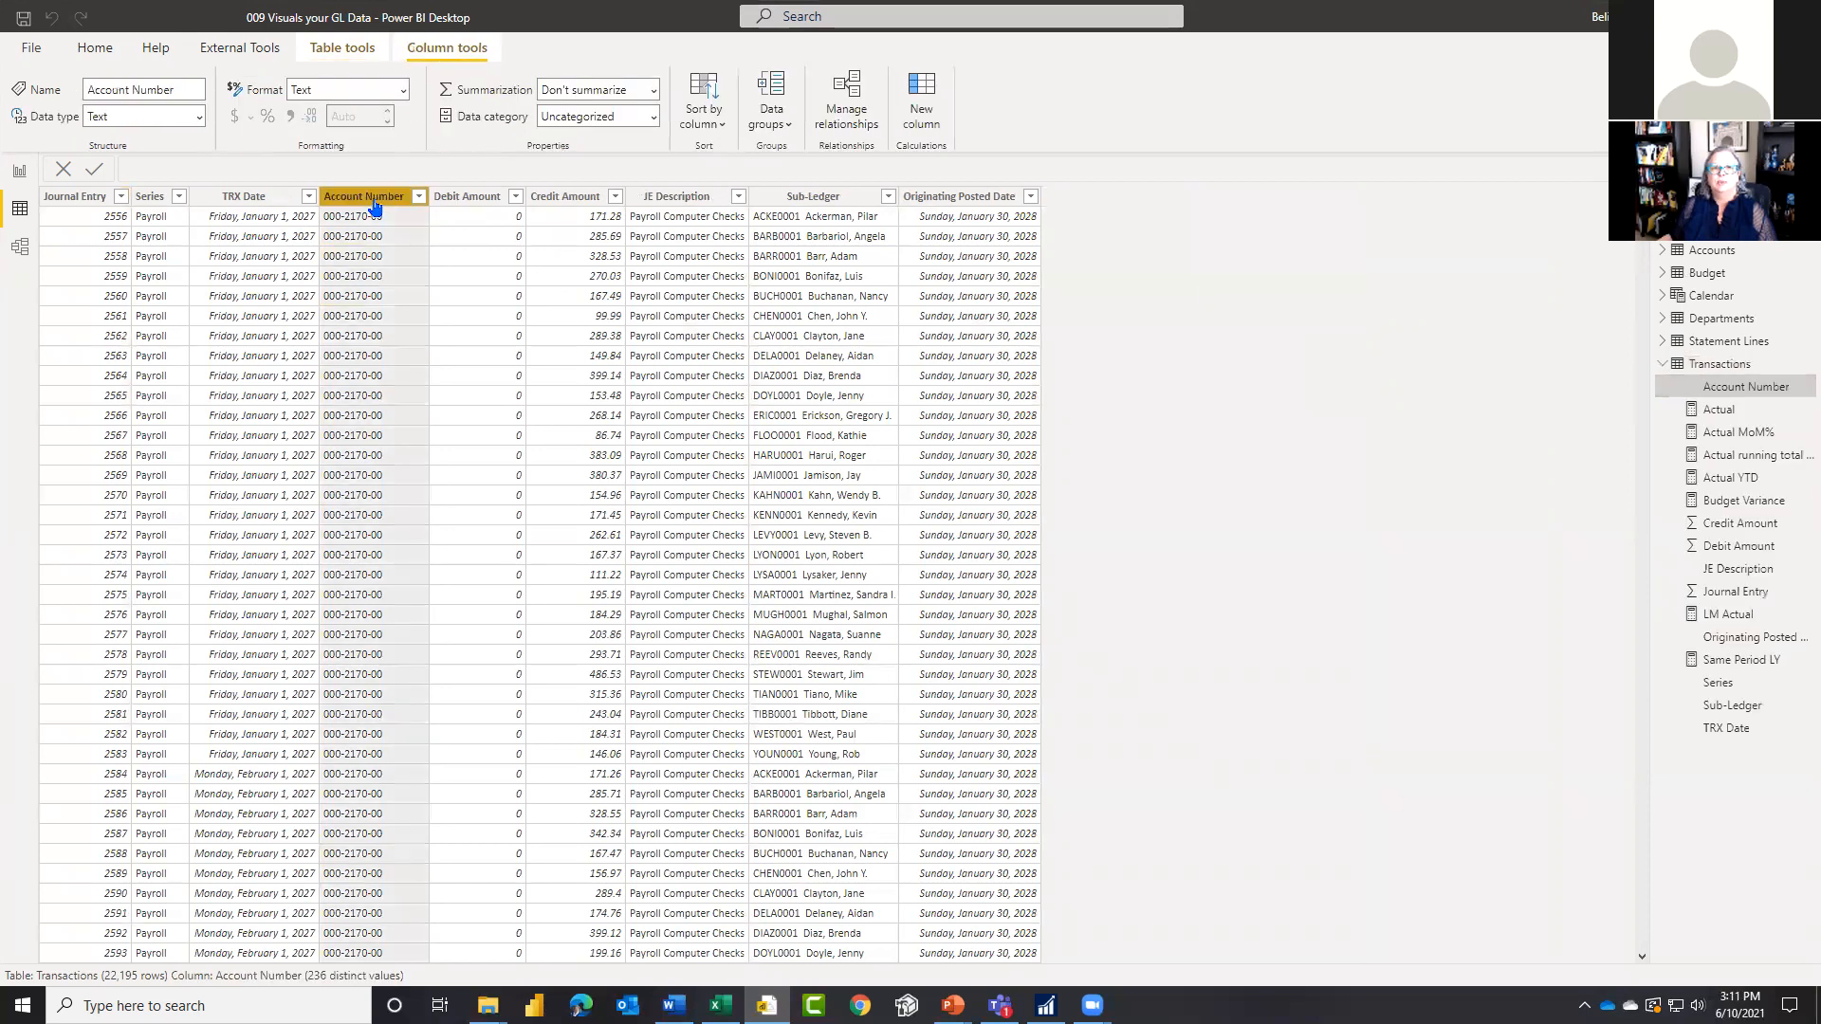
right_click(375, 205)
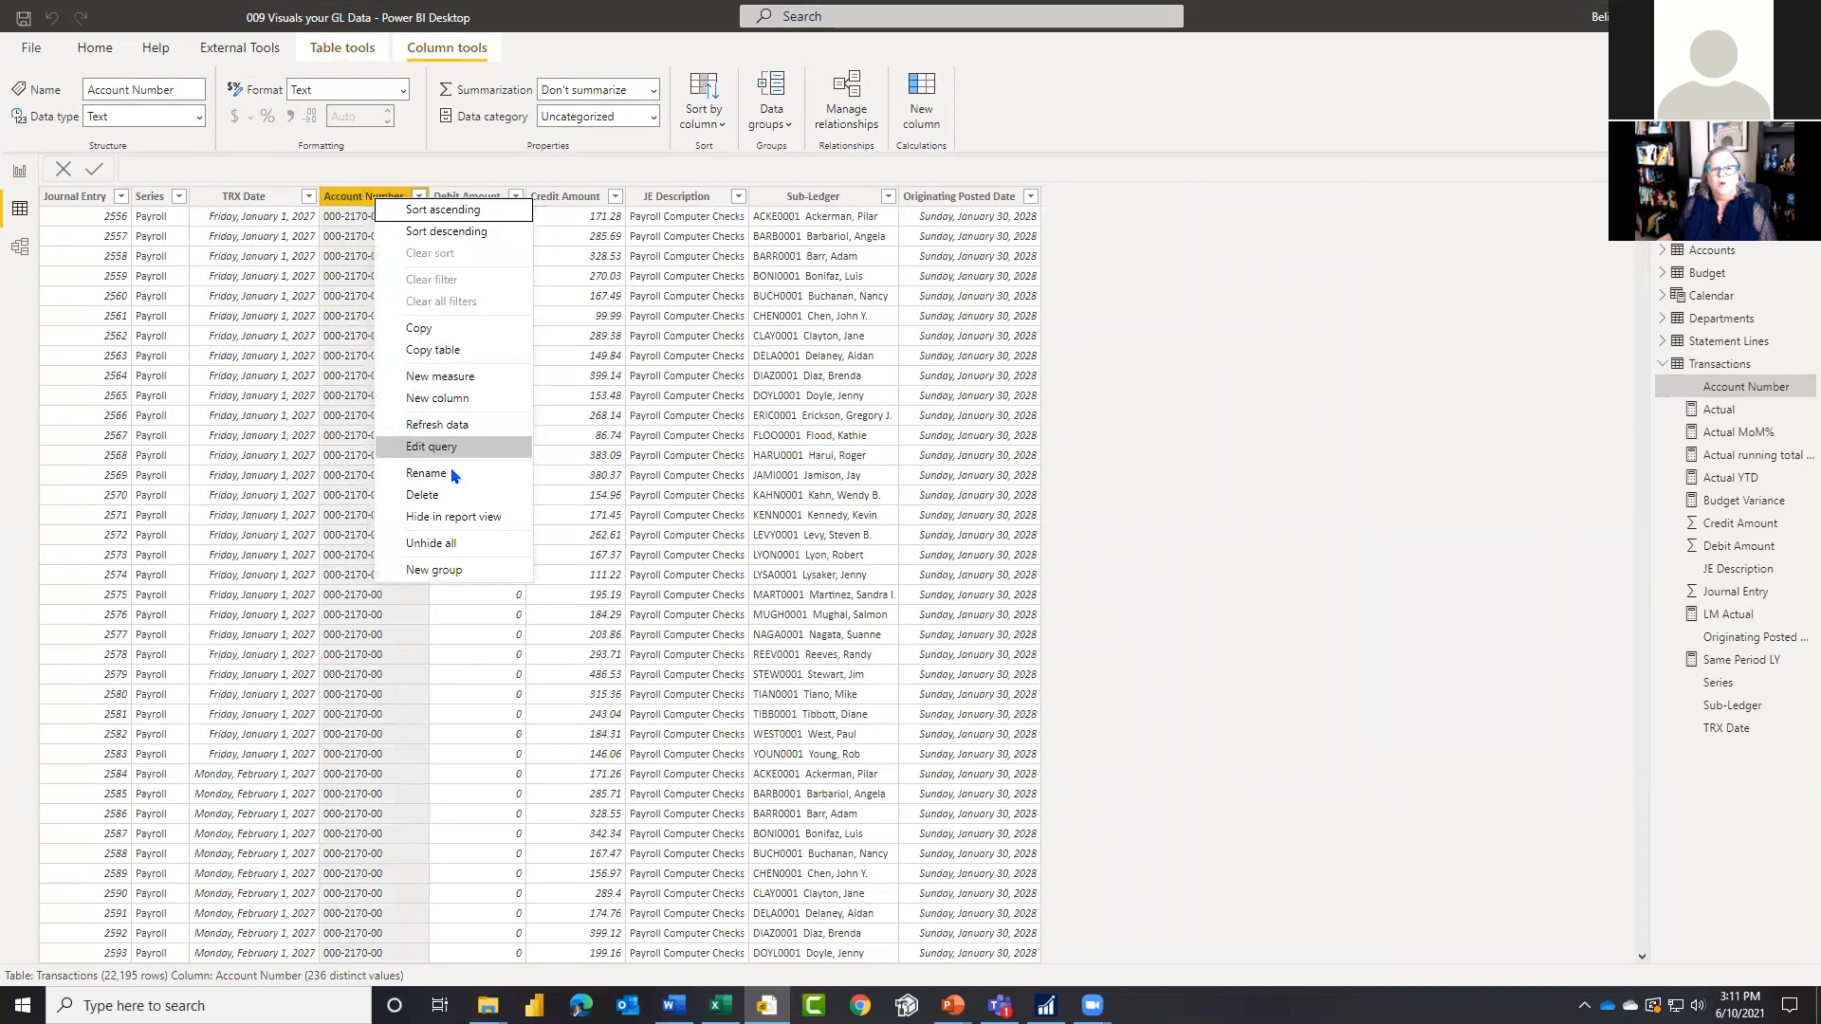
click(434, 519)
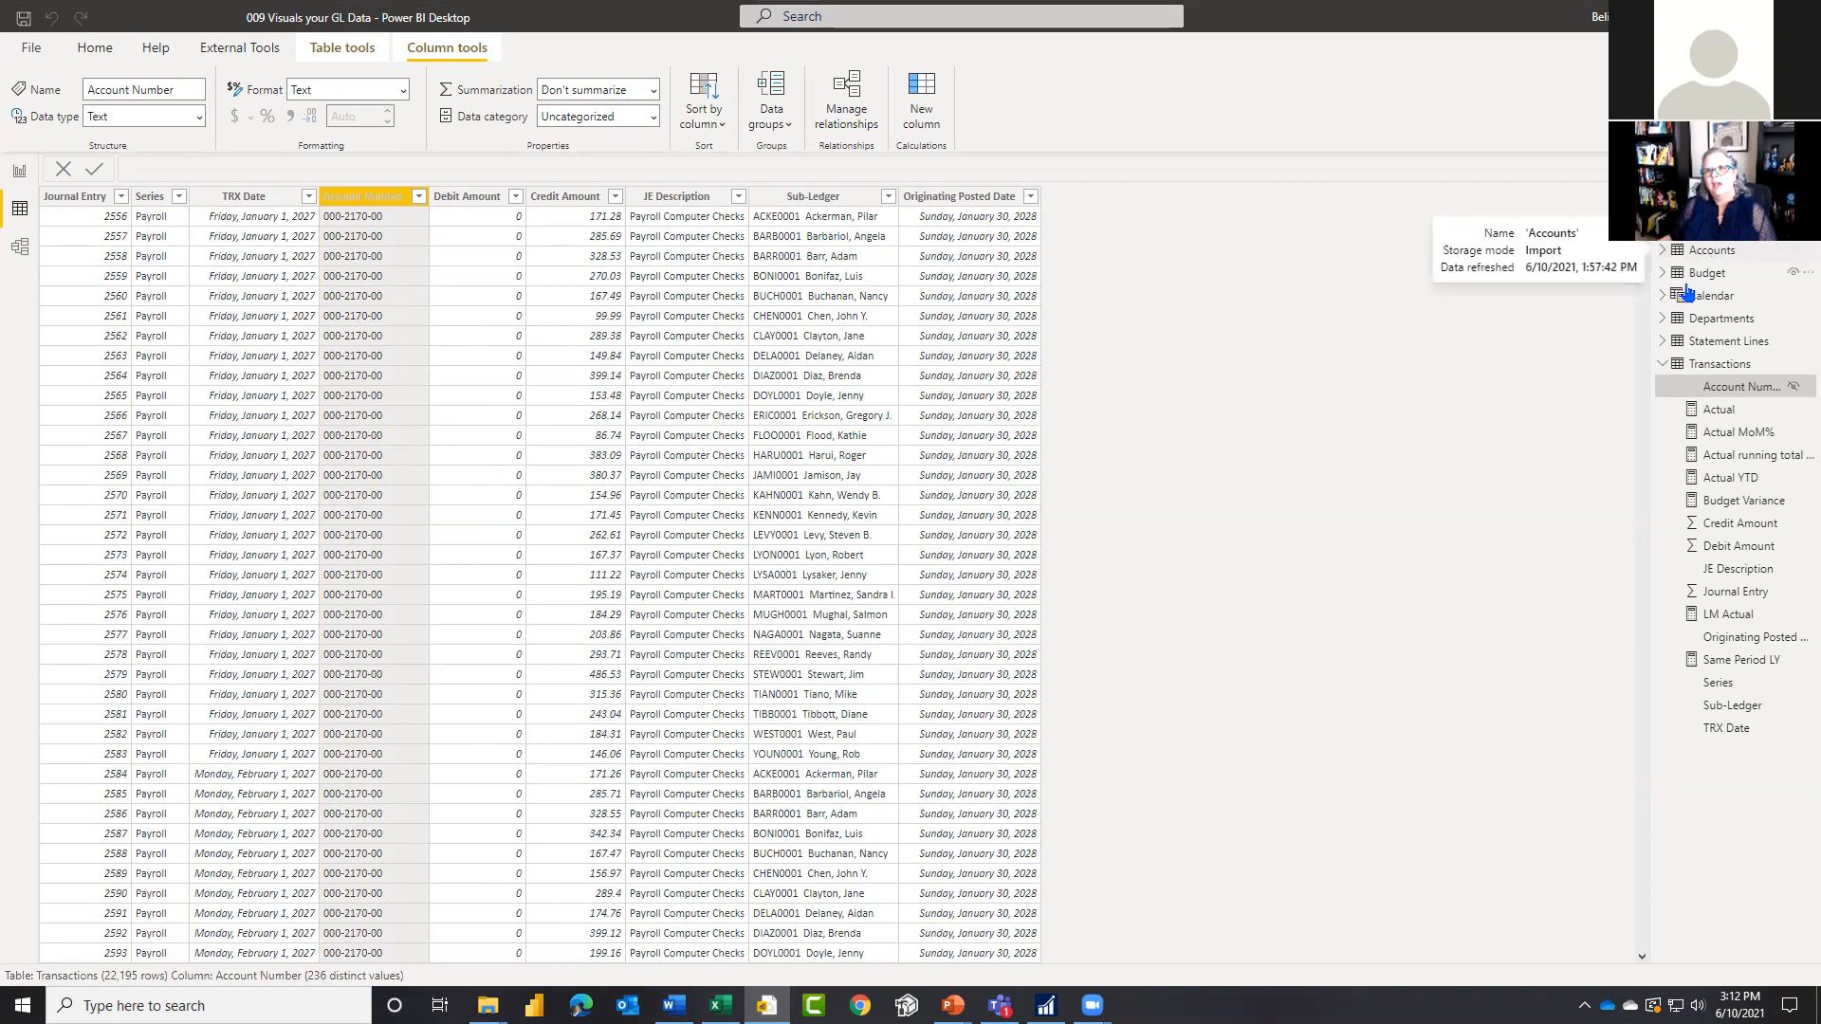
click(1665, 370)
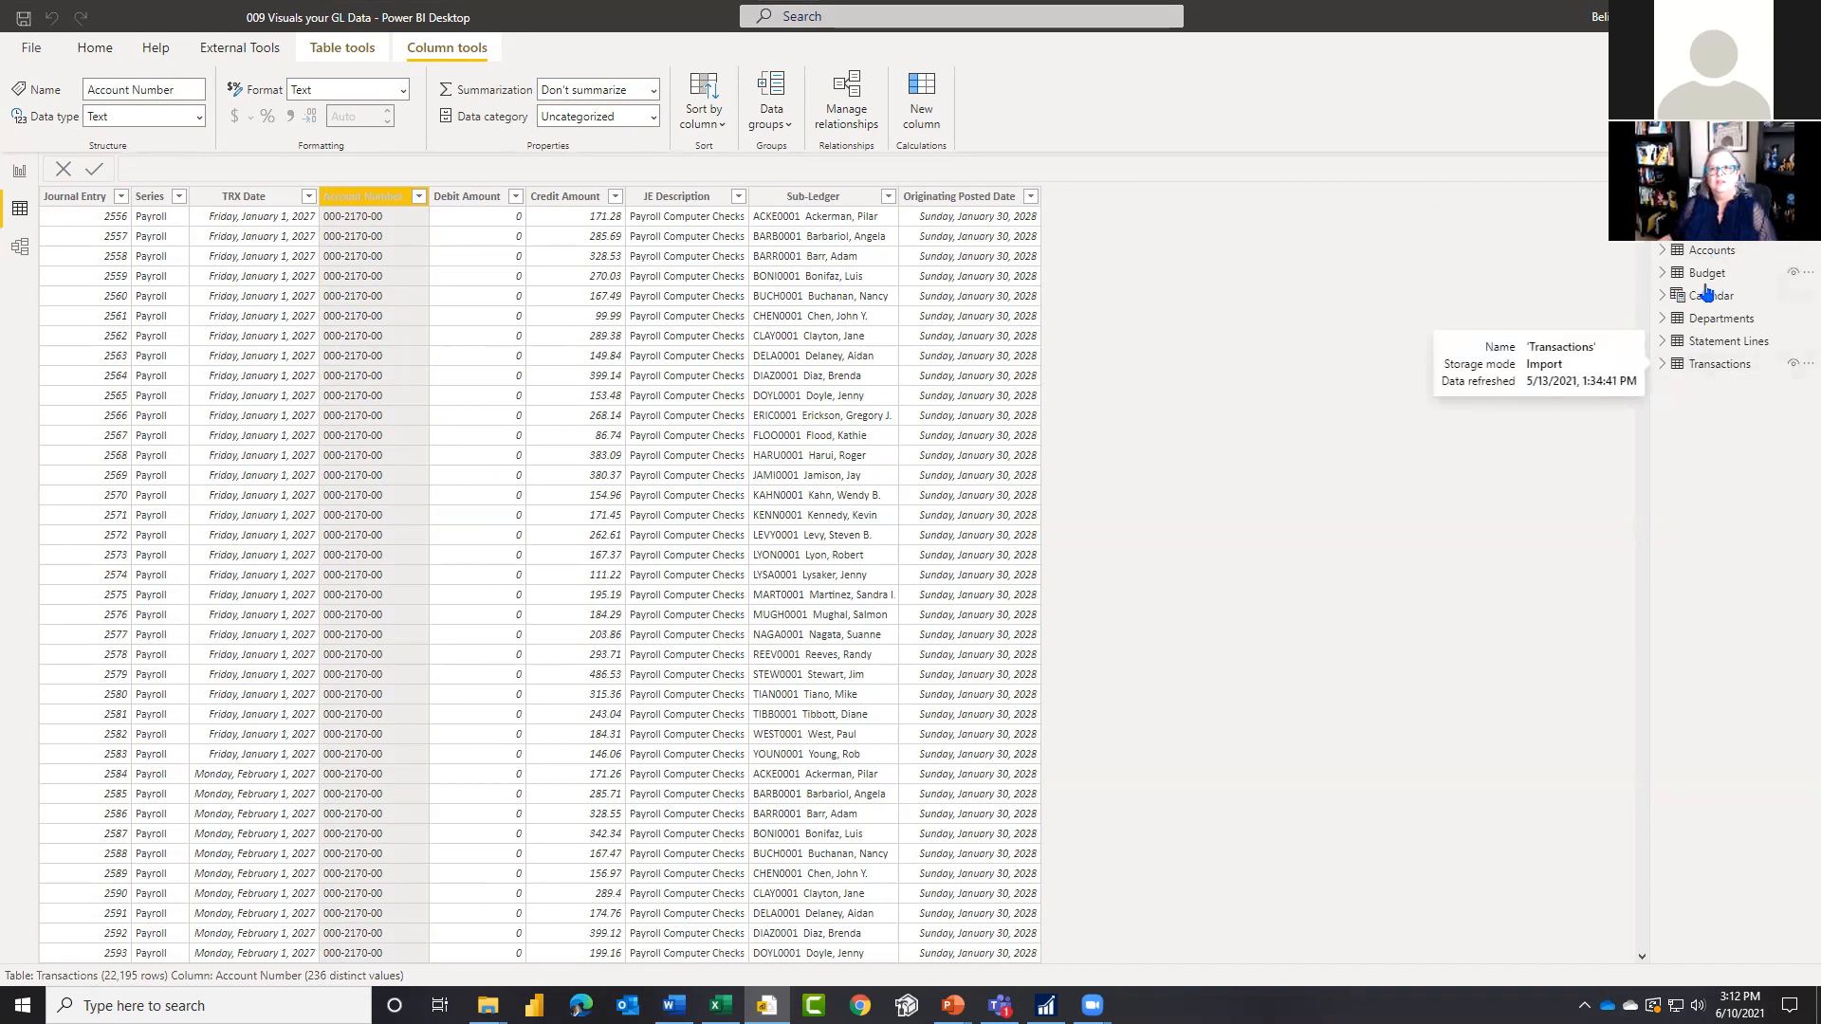
Step: Return to the report, make the field list wider, and check the fields offered by the Accounts and Transactions tables
click(19, 172)
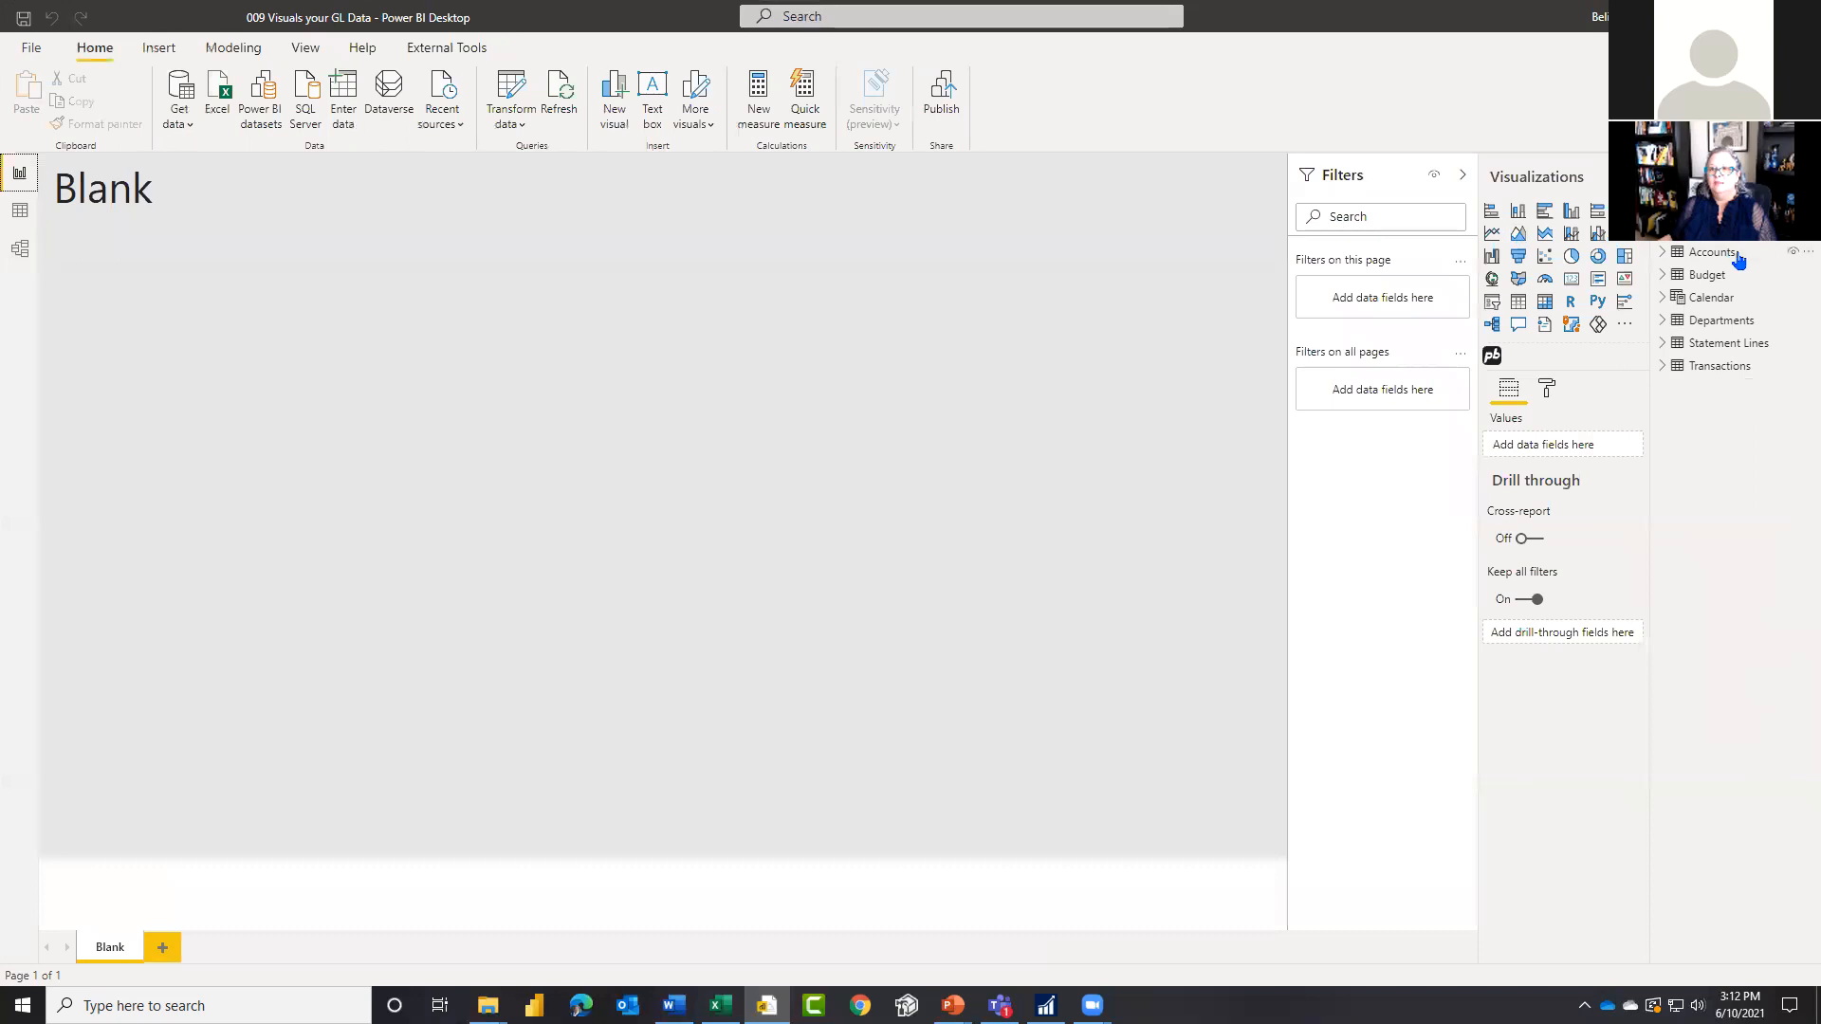
click(1663, 252)
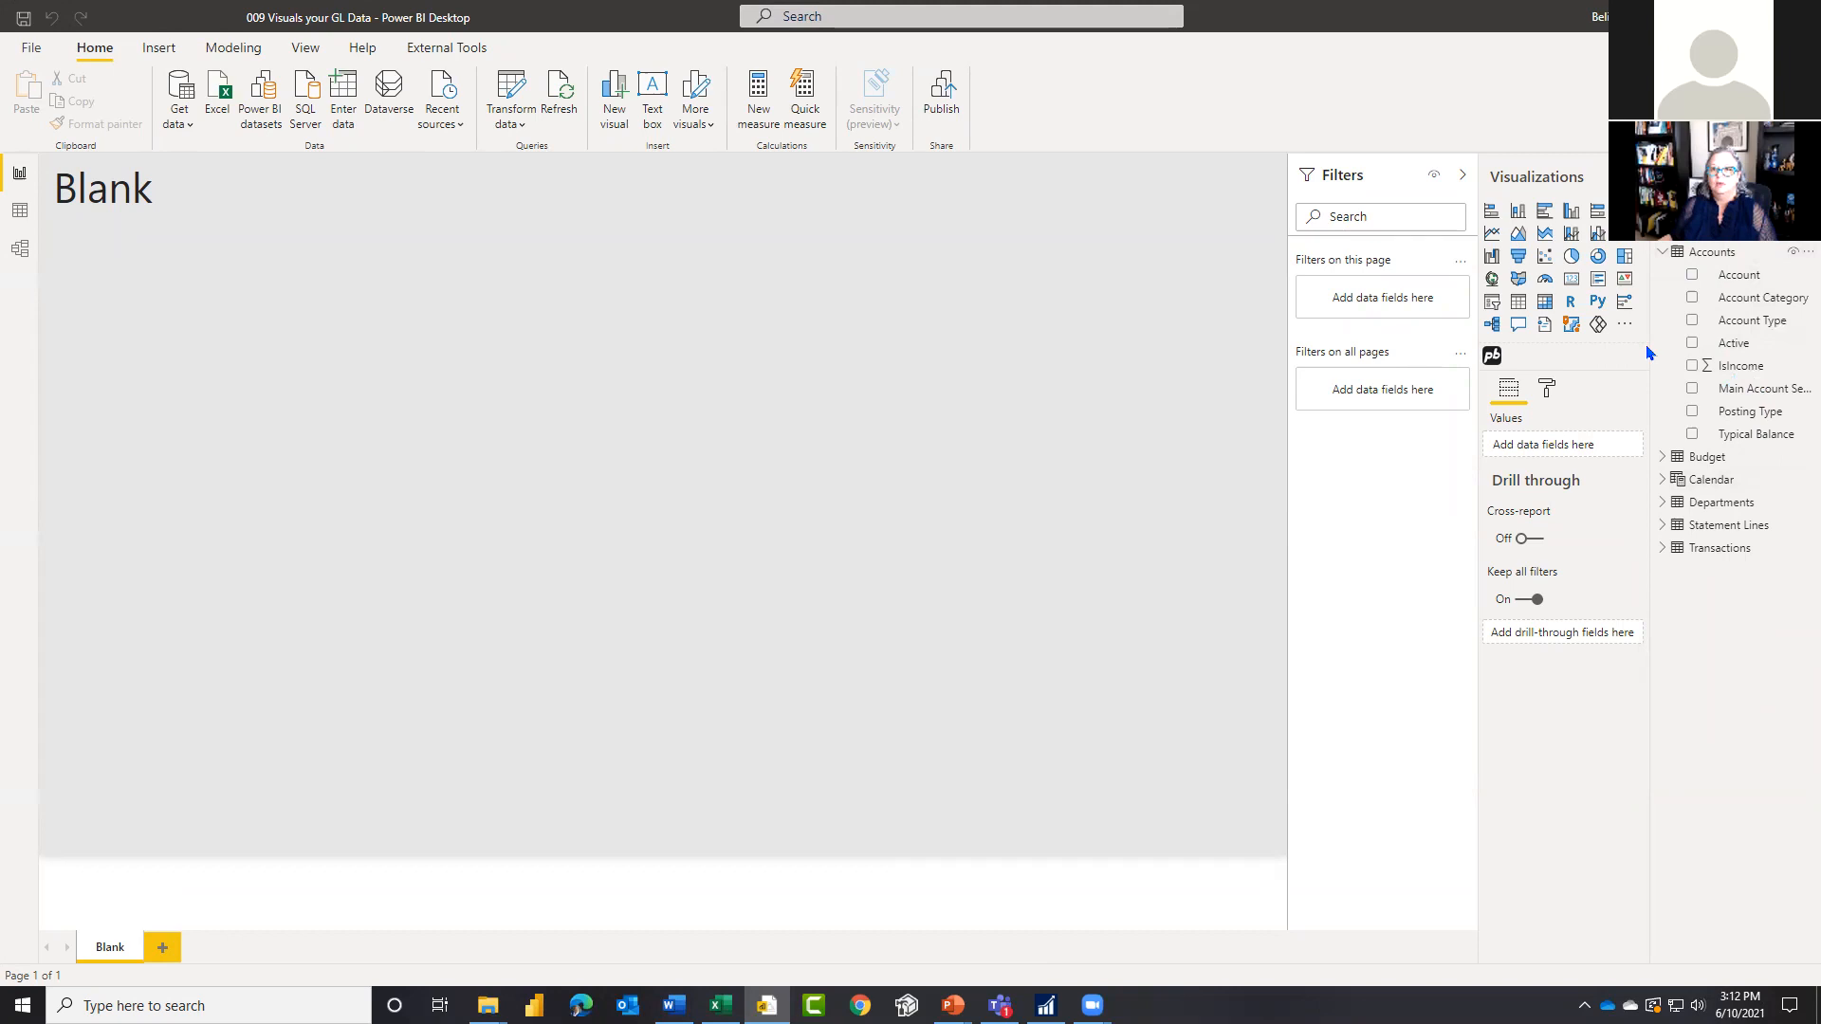
drag(1625, 356, 1581, 356)
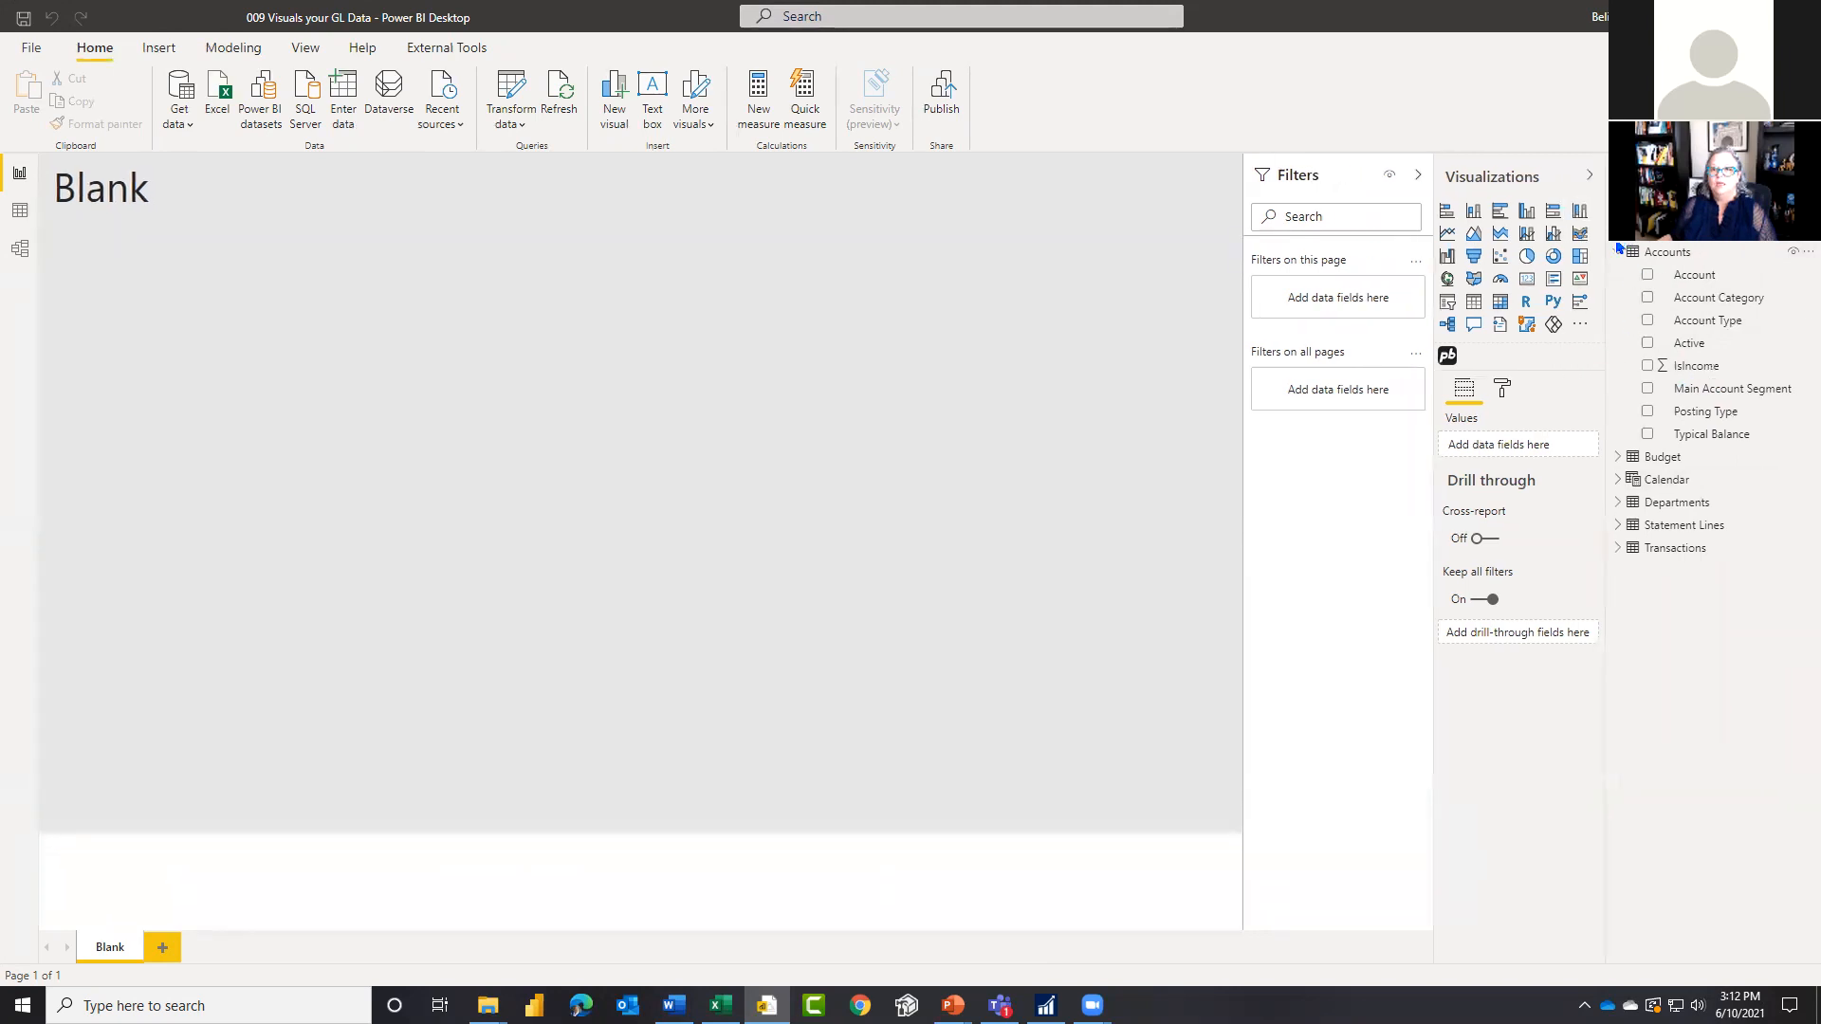
click(1617, 252)
click(1619, 366)
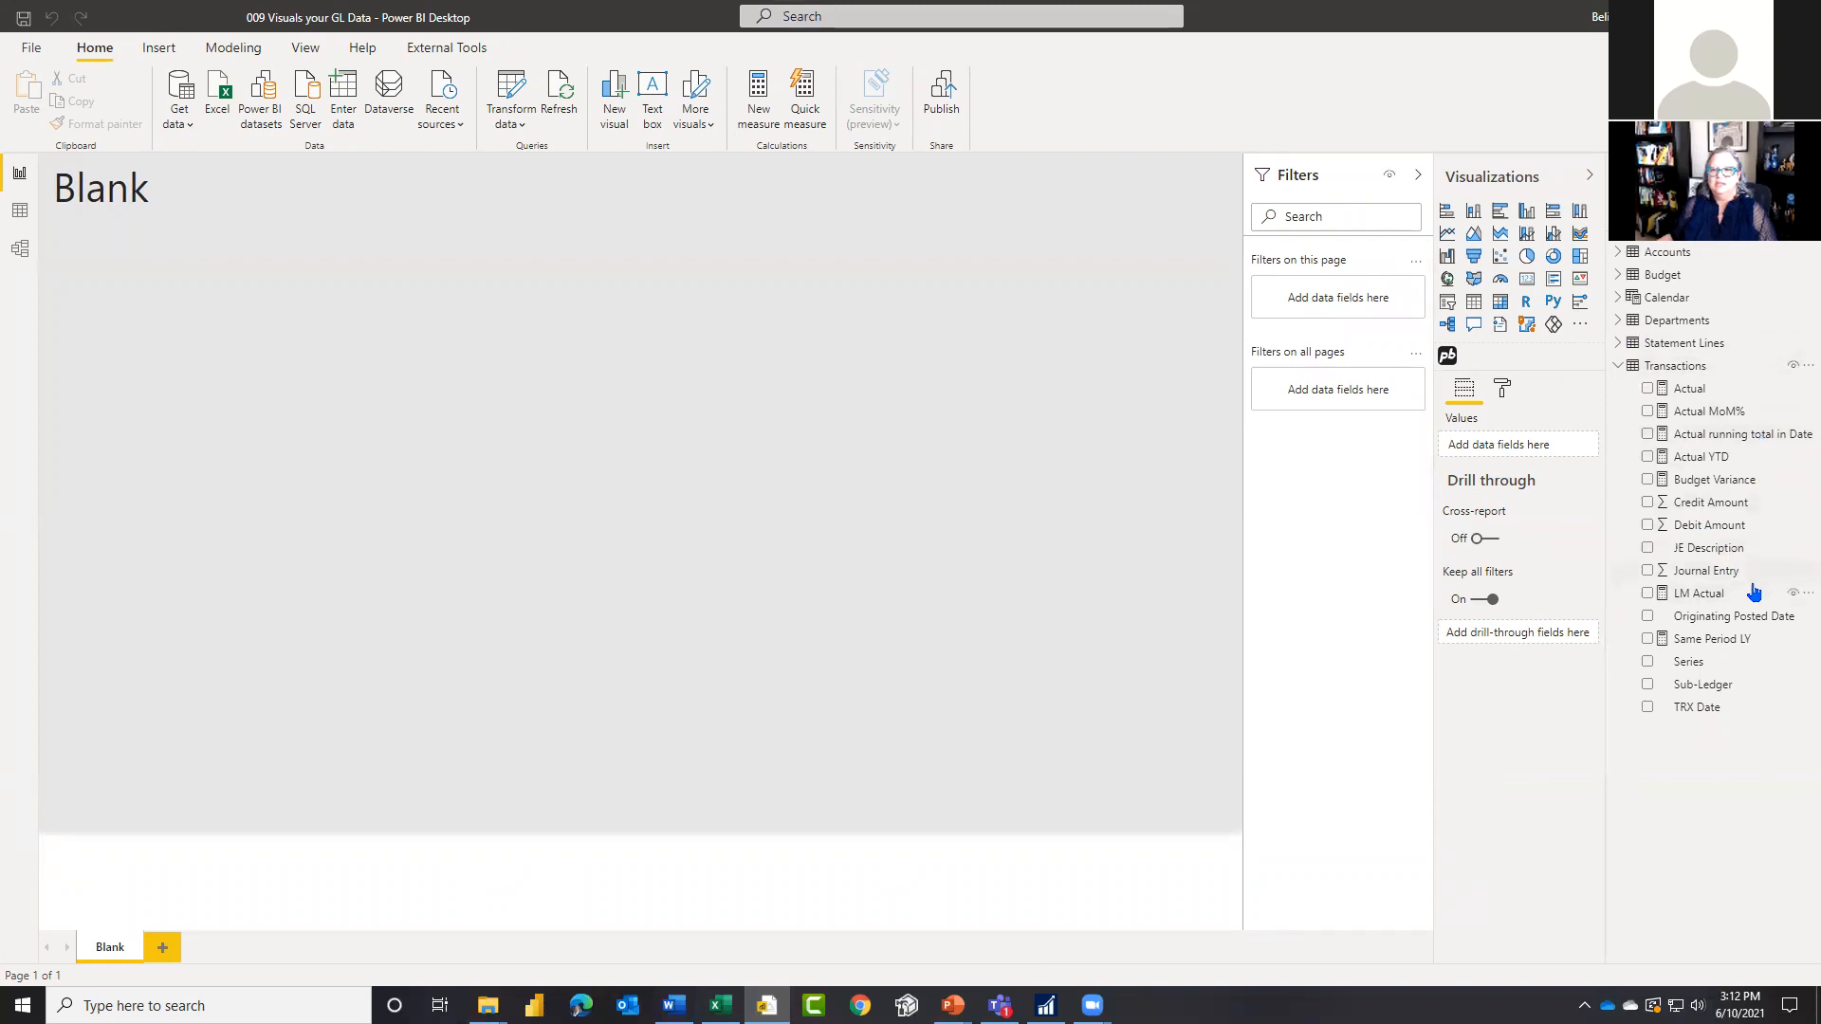
click(1619, 366)
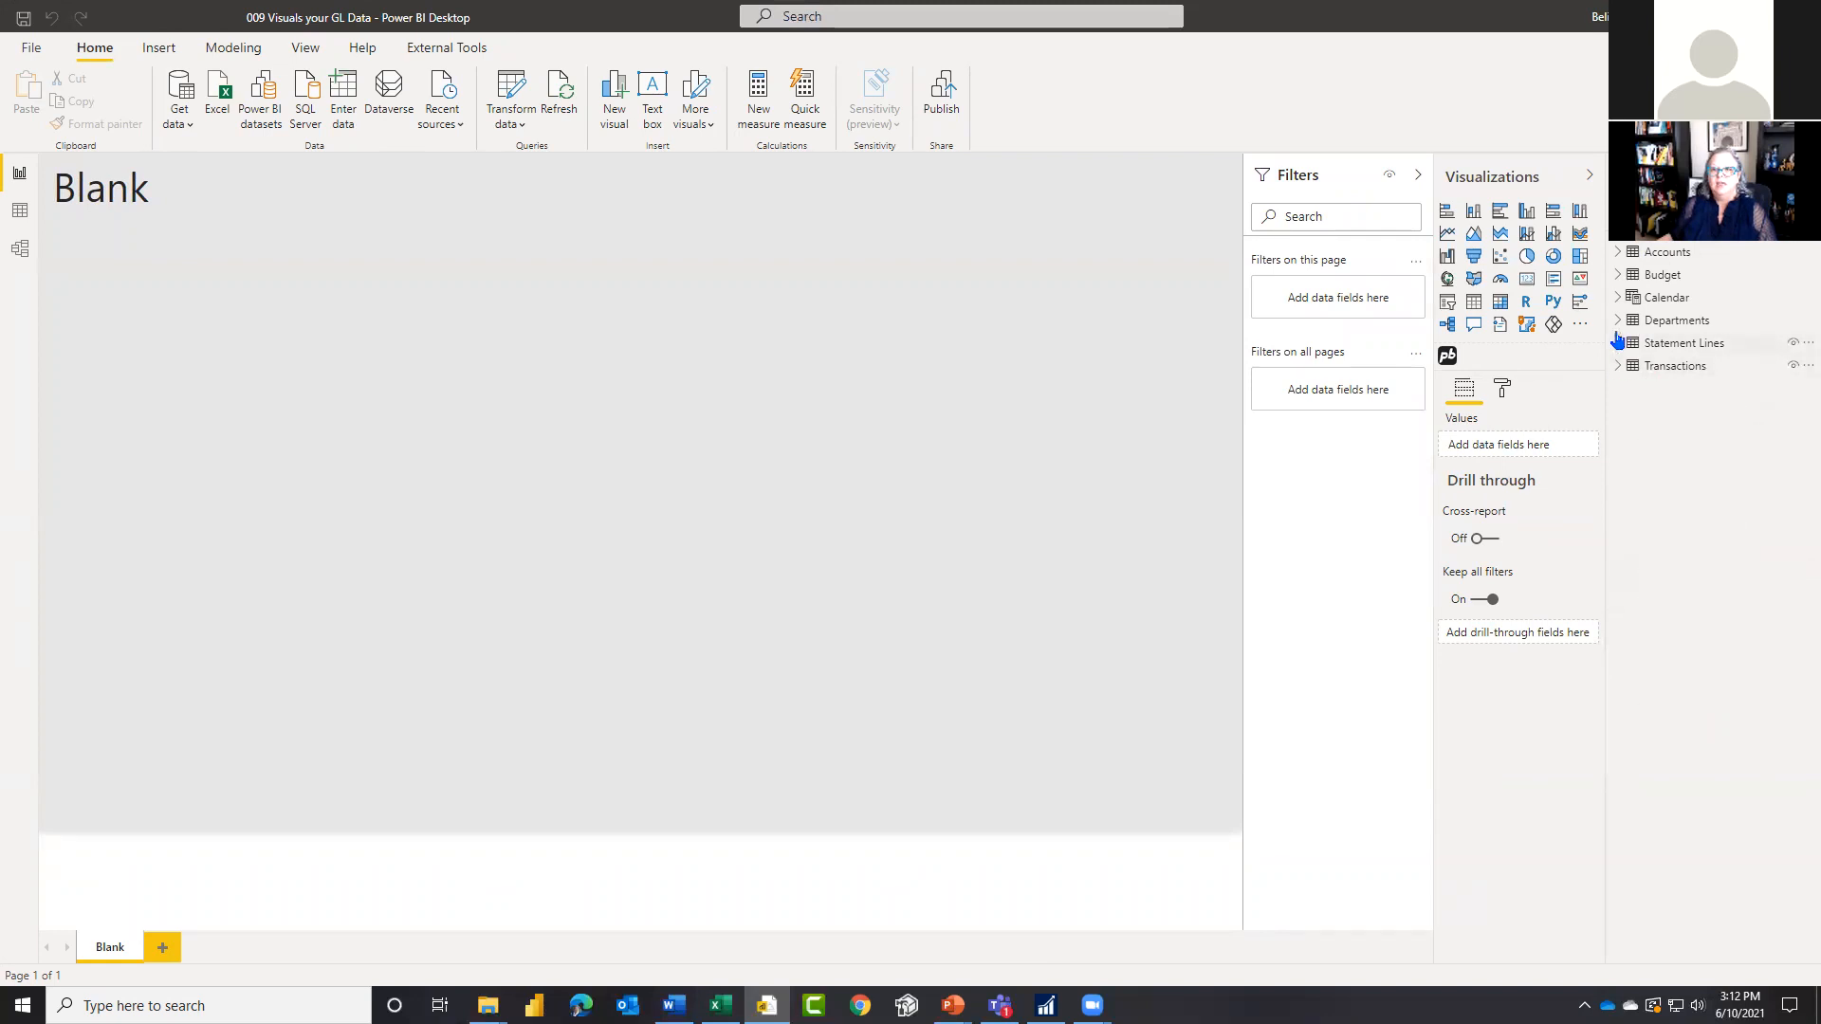
Step: Hide the Account Number field of the Budget table from the report's field list
click(1618, 275)
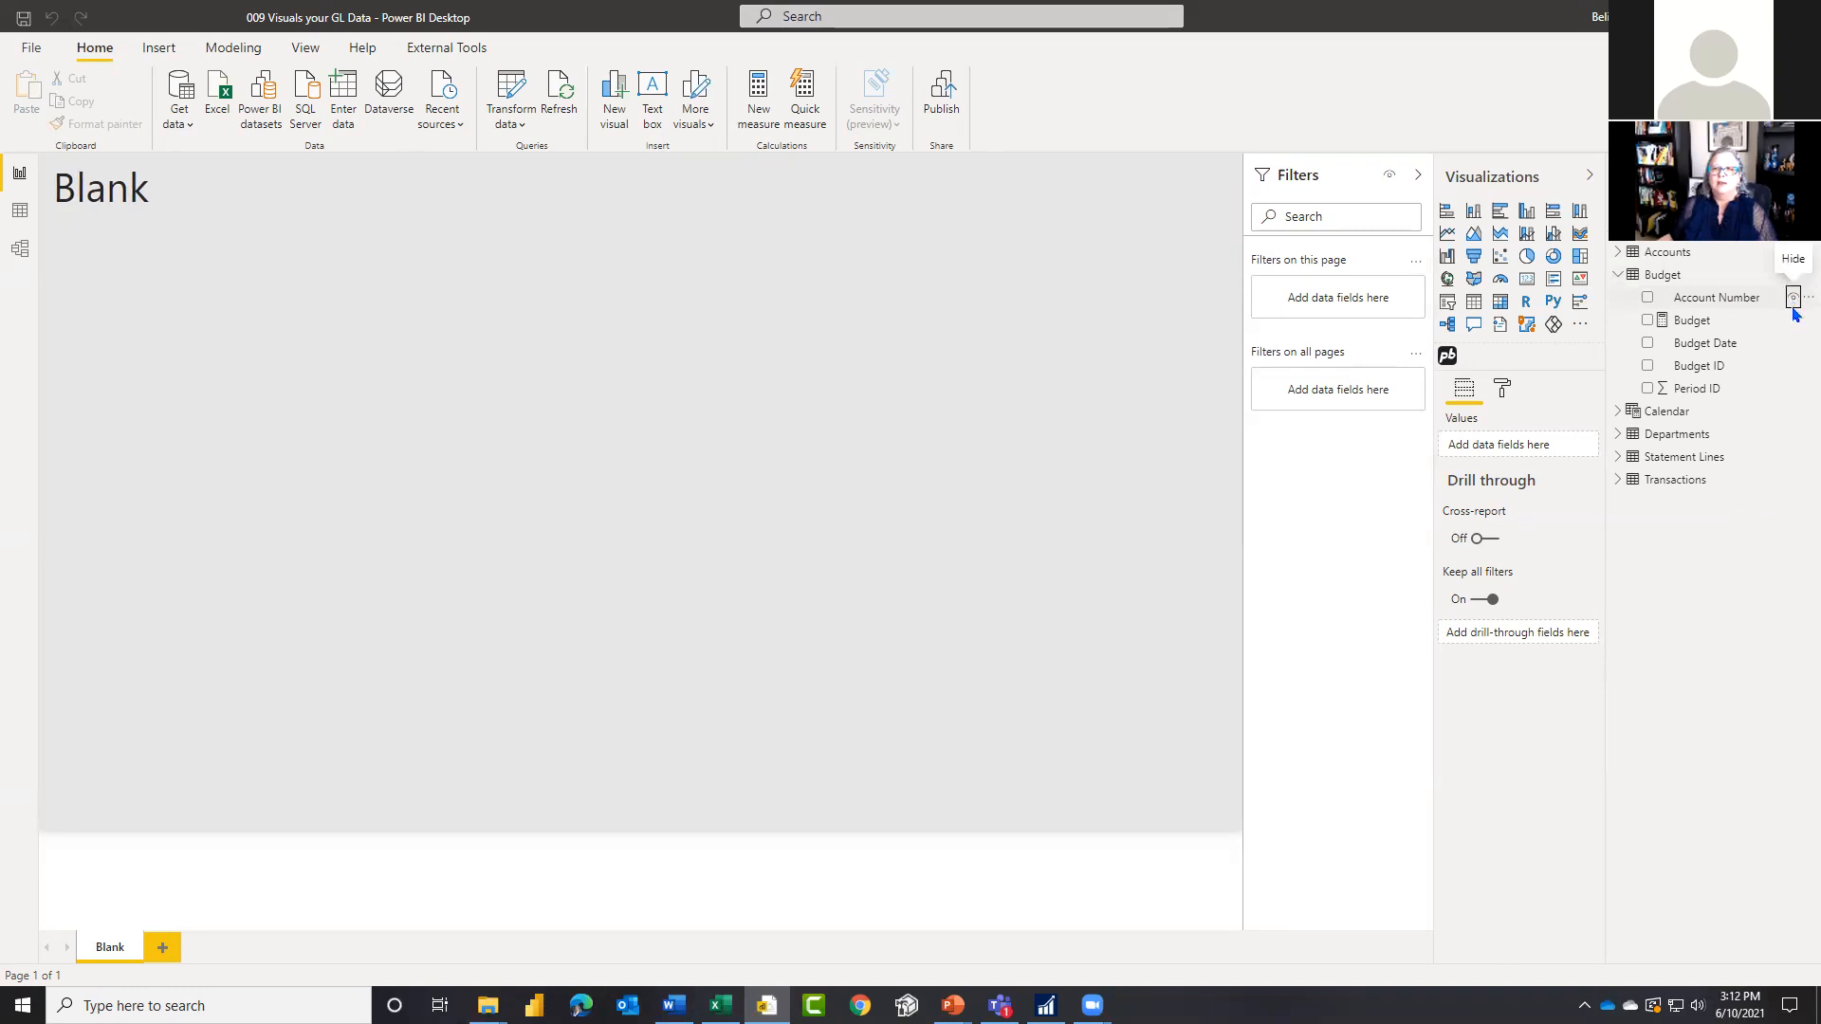
click(1794, 305)
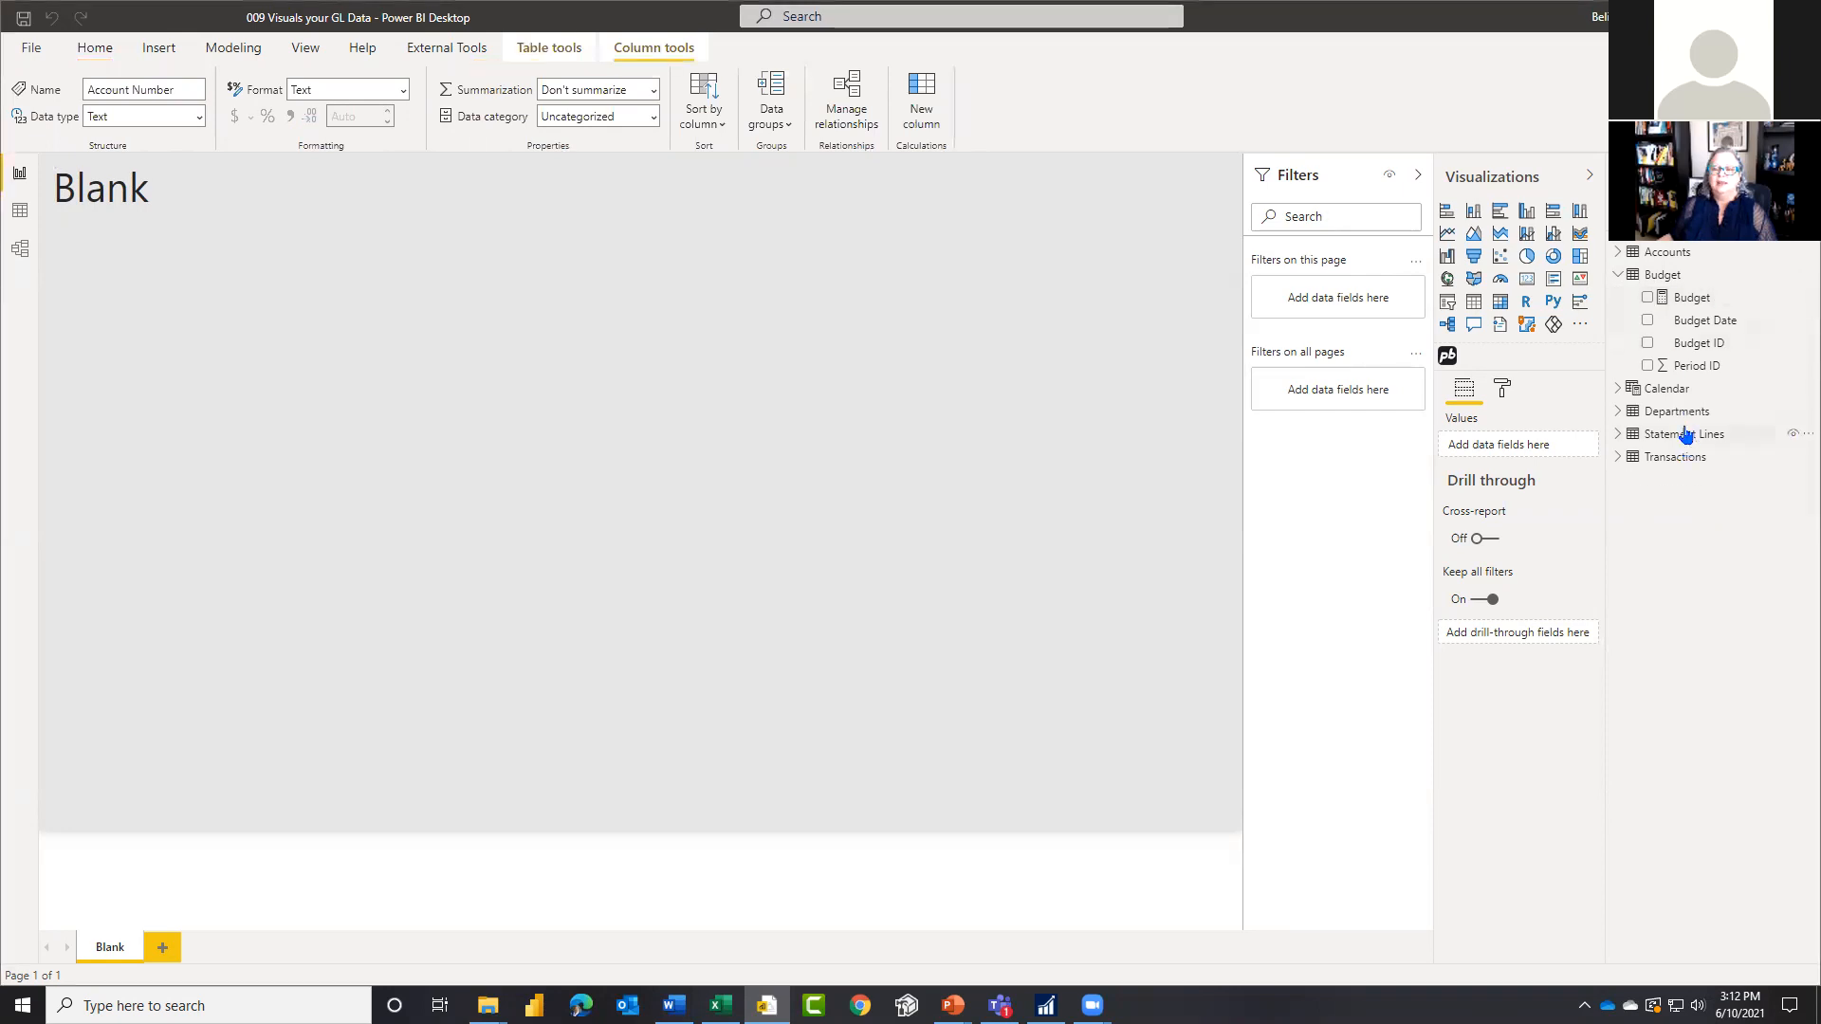
click(1620, 275)
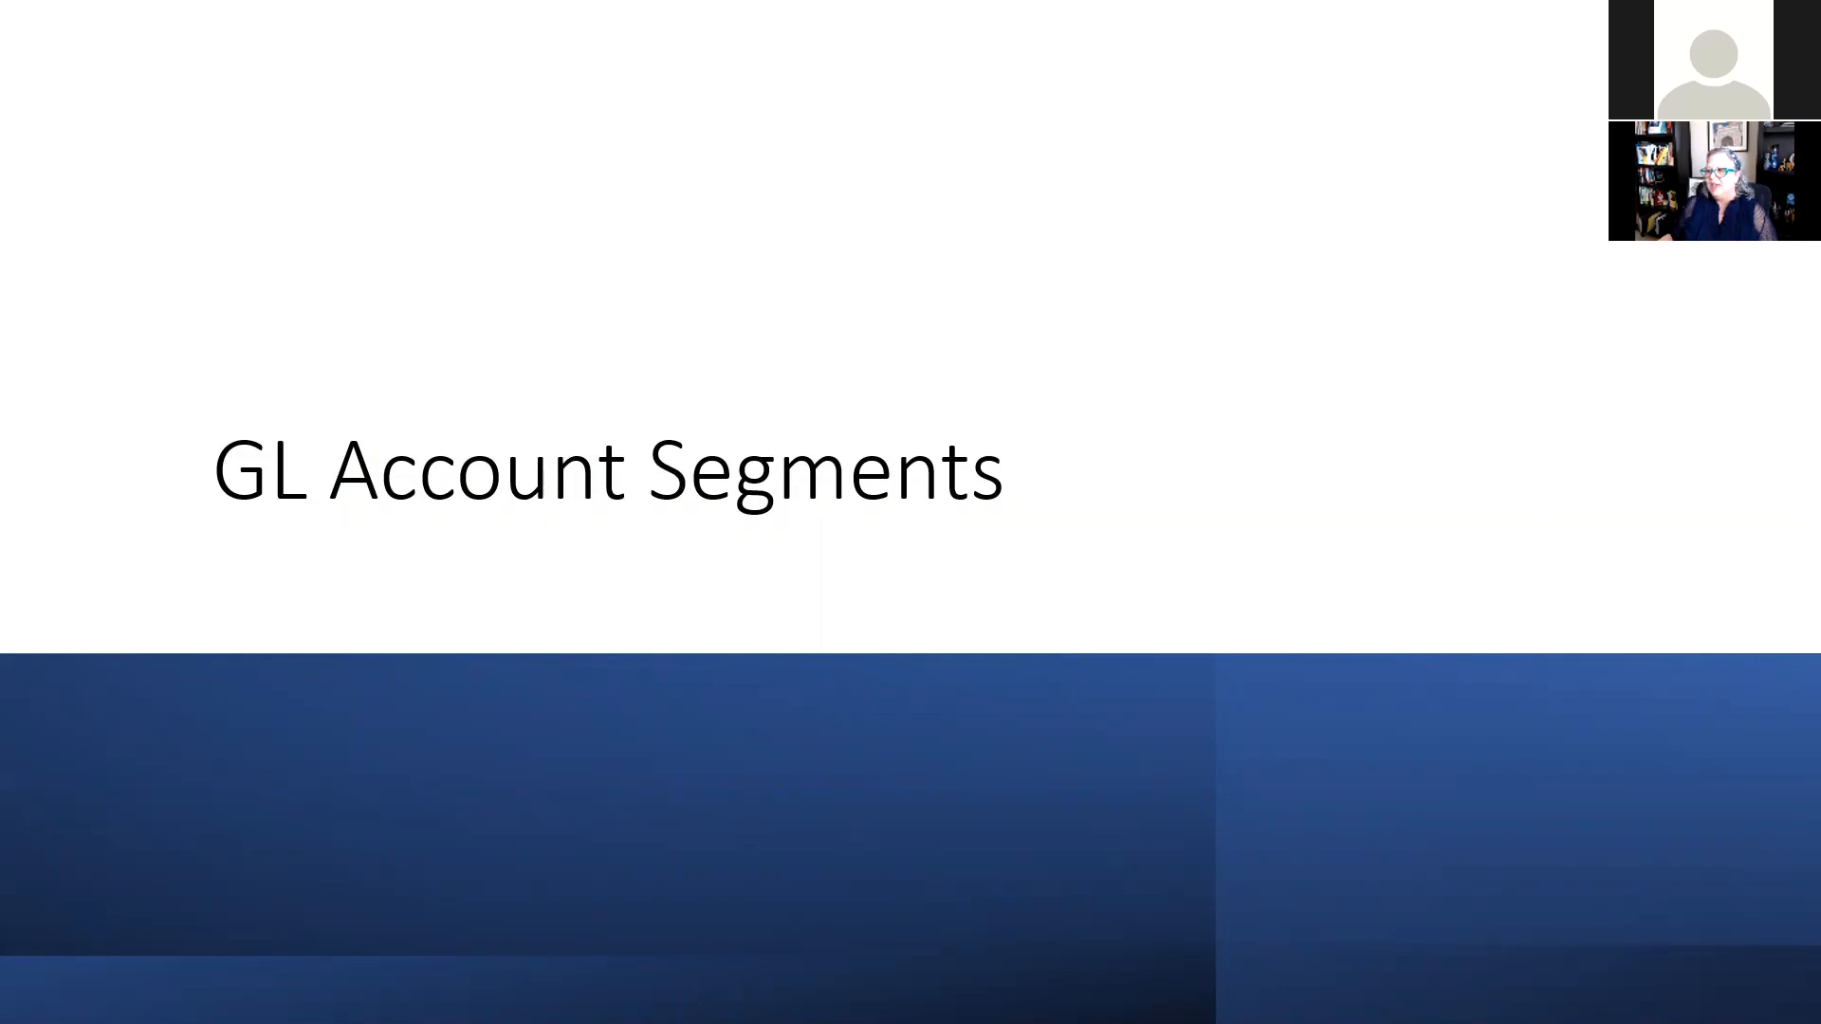
key(Right)
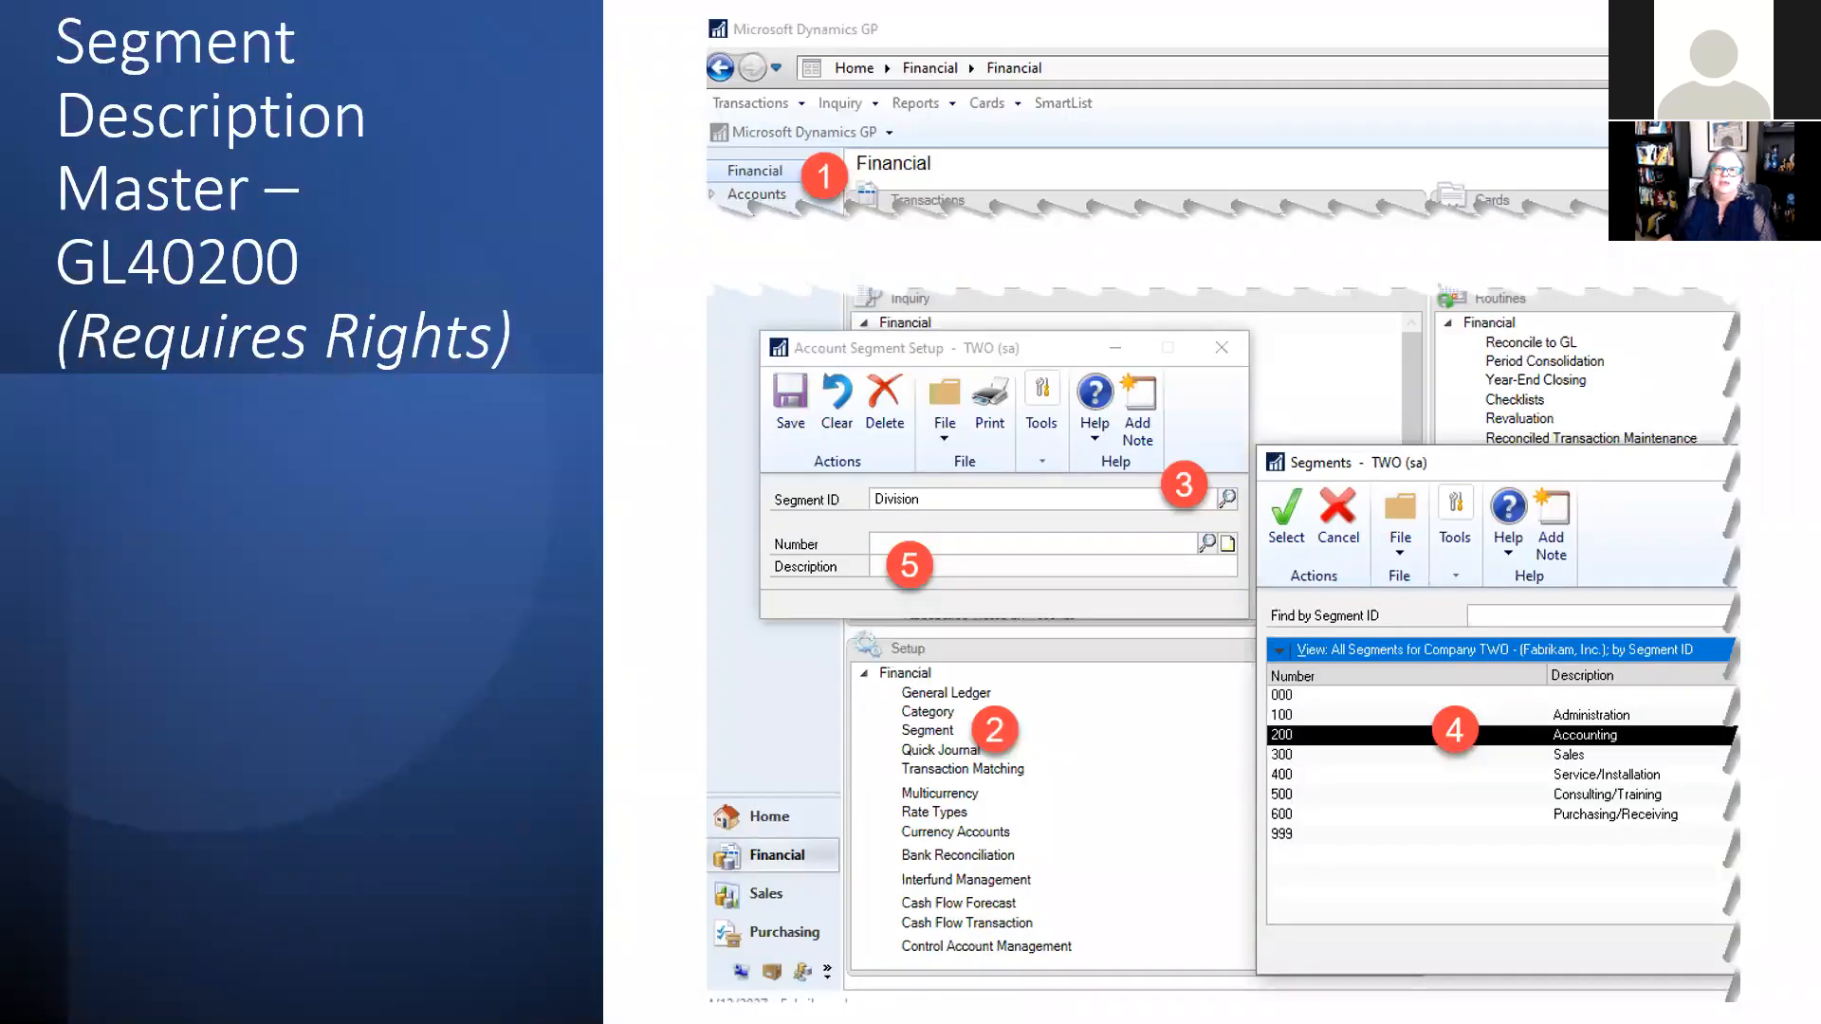
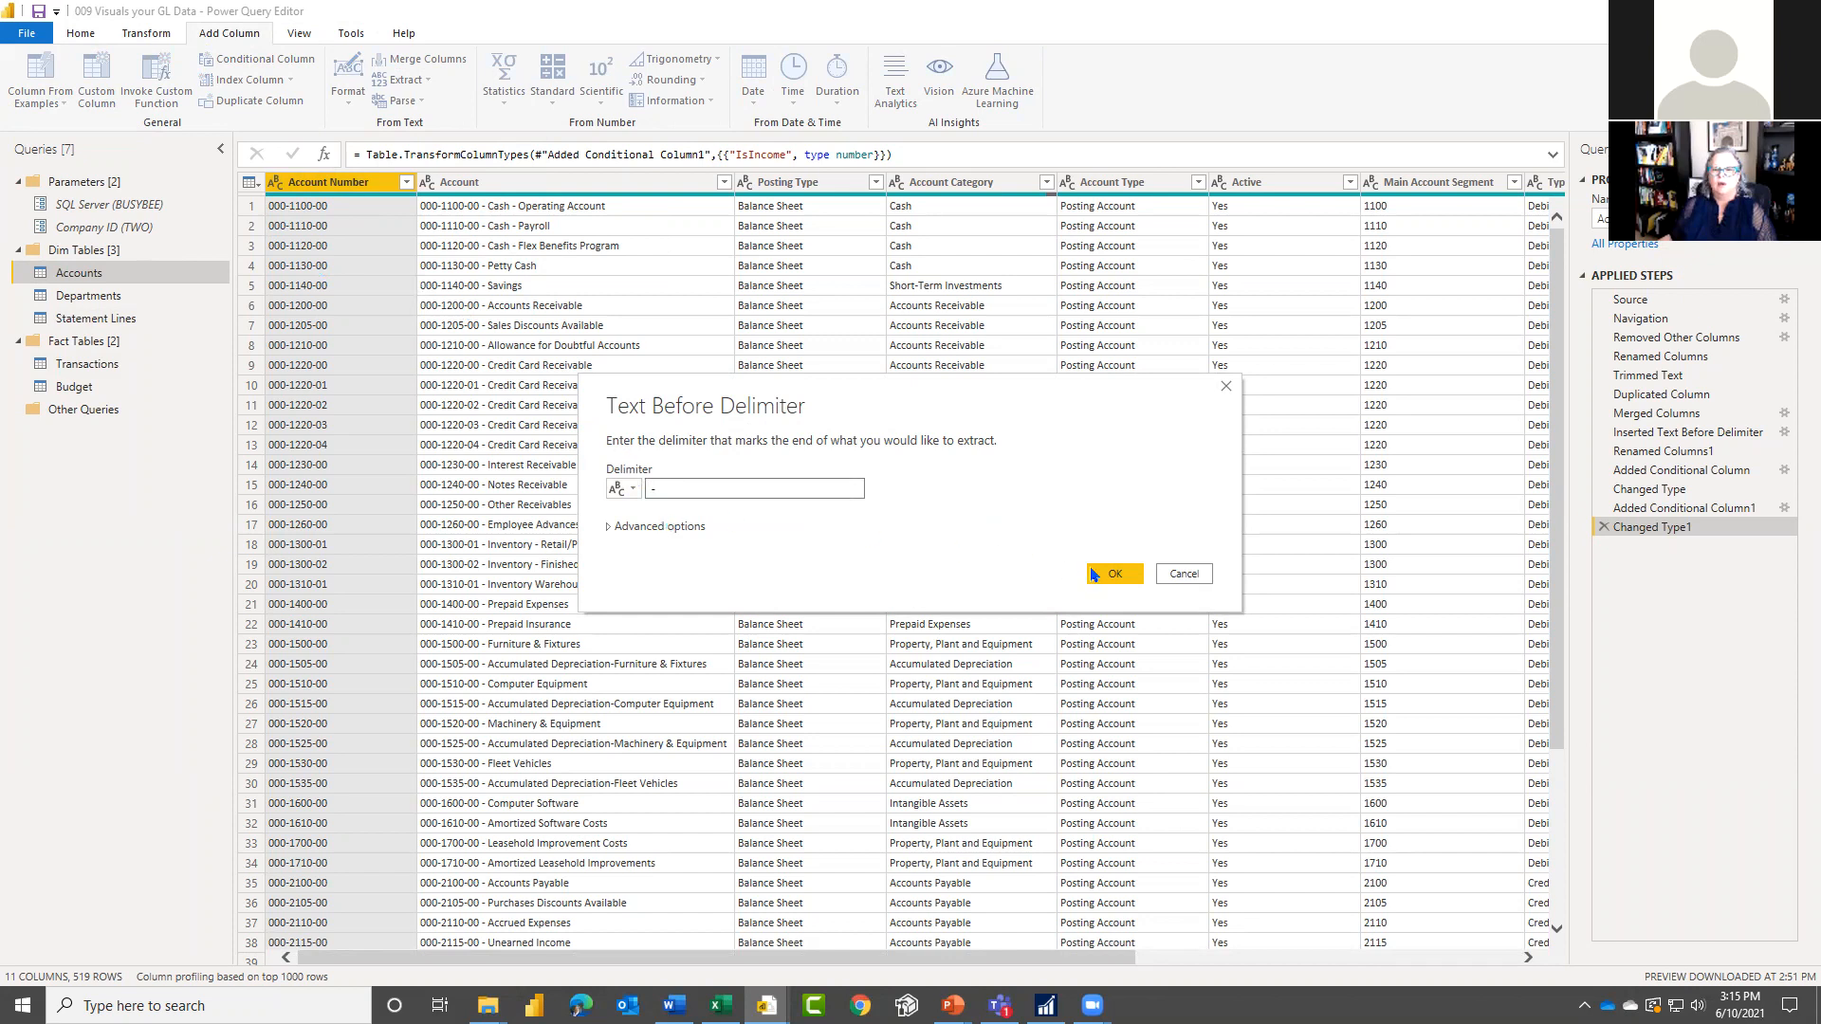
Step: Try adding a column with the text before the "-" delimiter of Account Number, and delete the resulting applied step
click(672, 531)
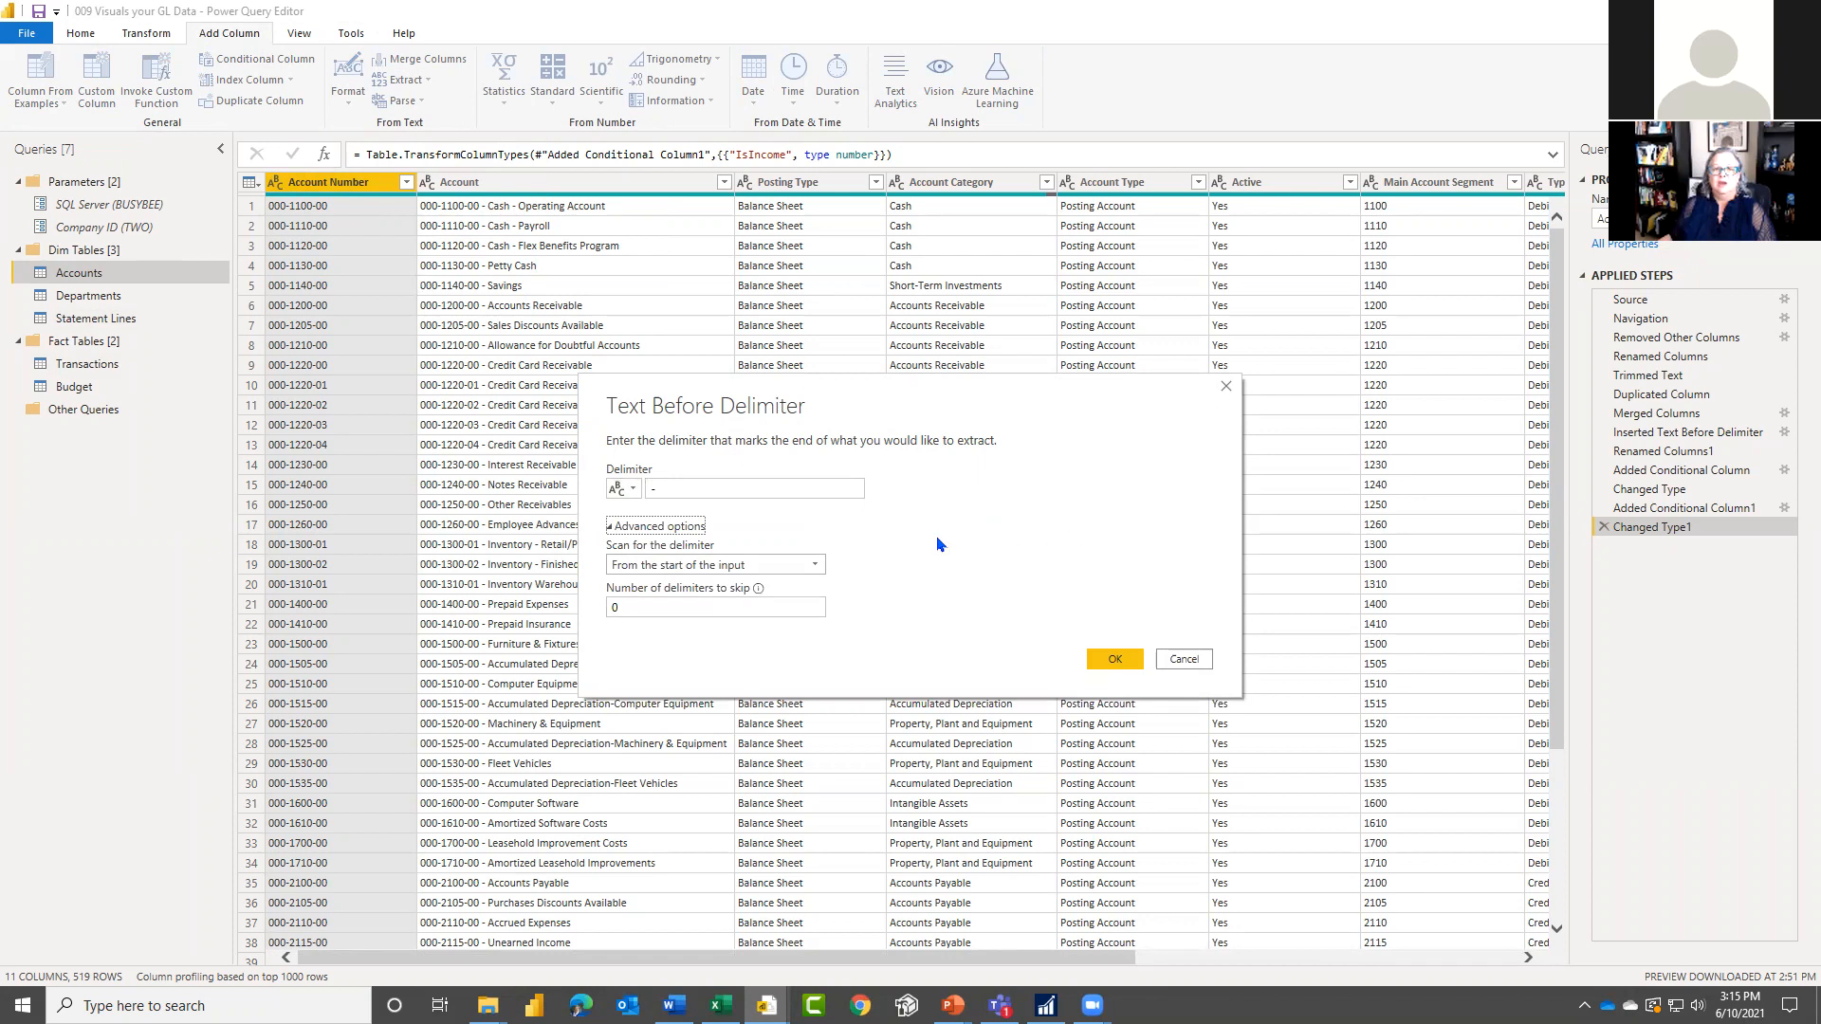
click(1115, 658)
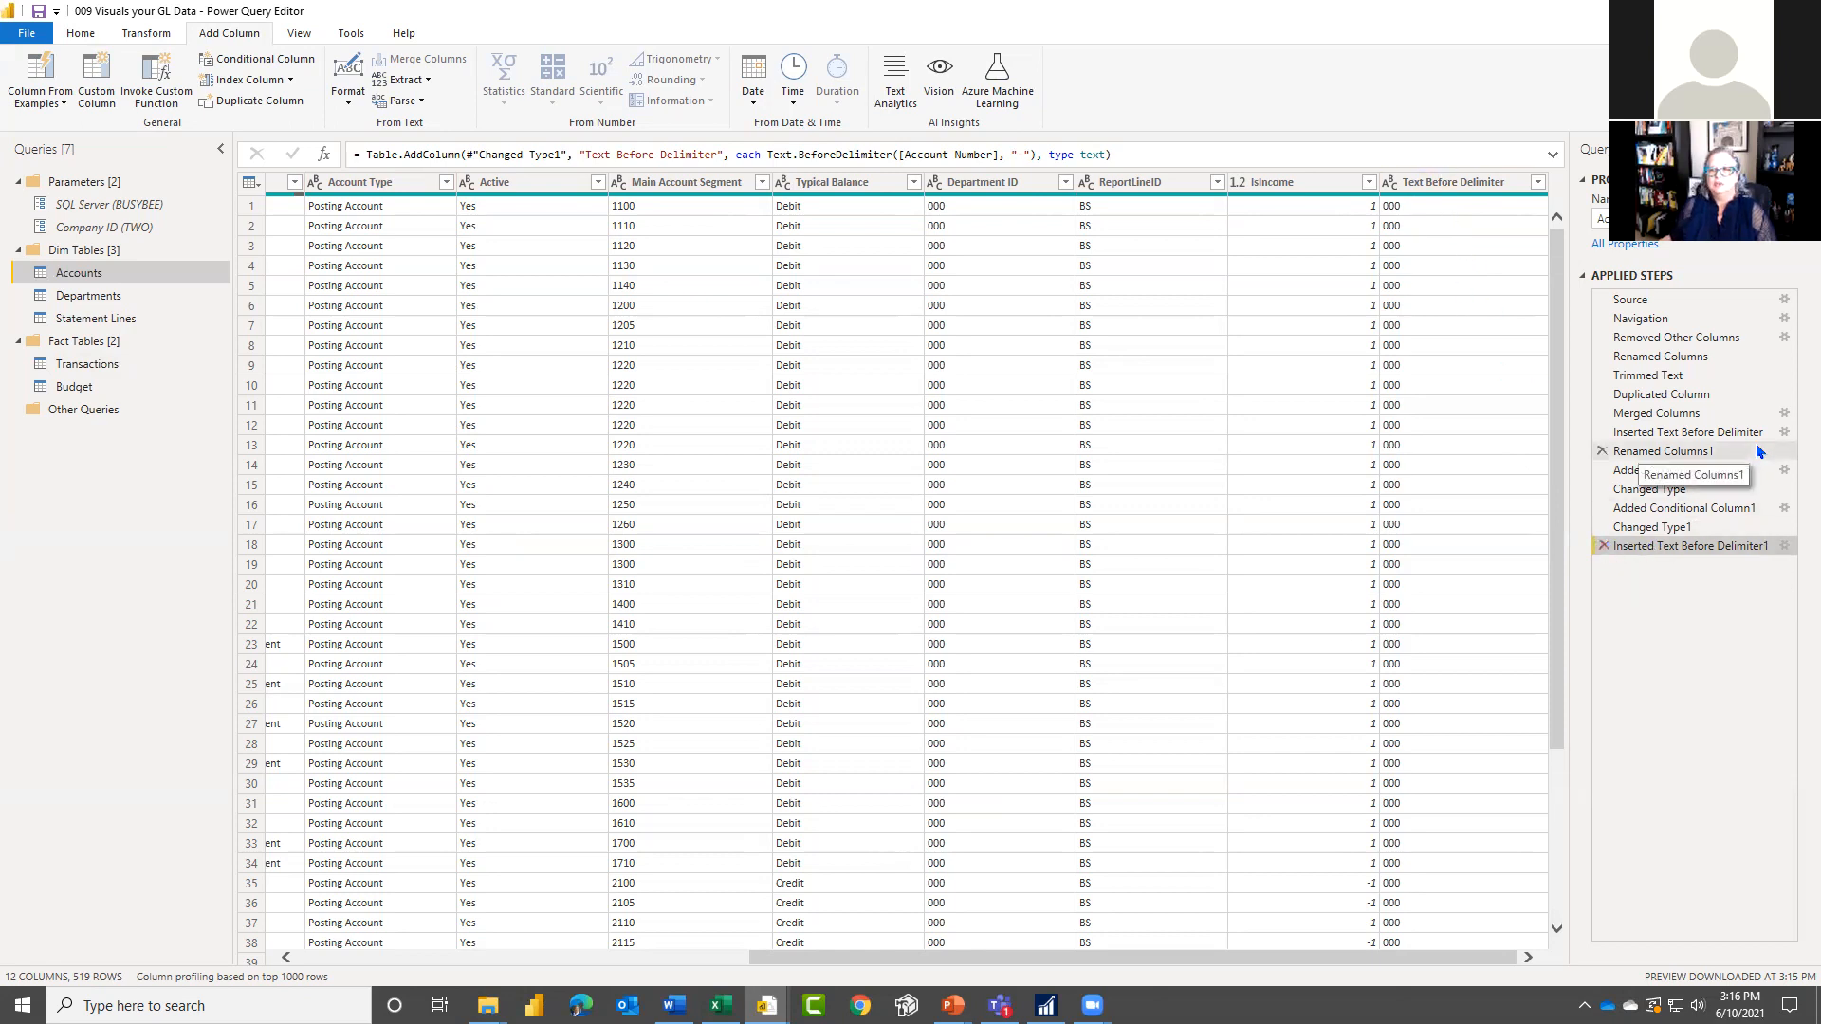
click(1603, 547)
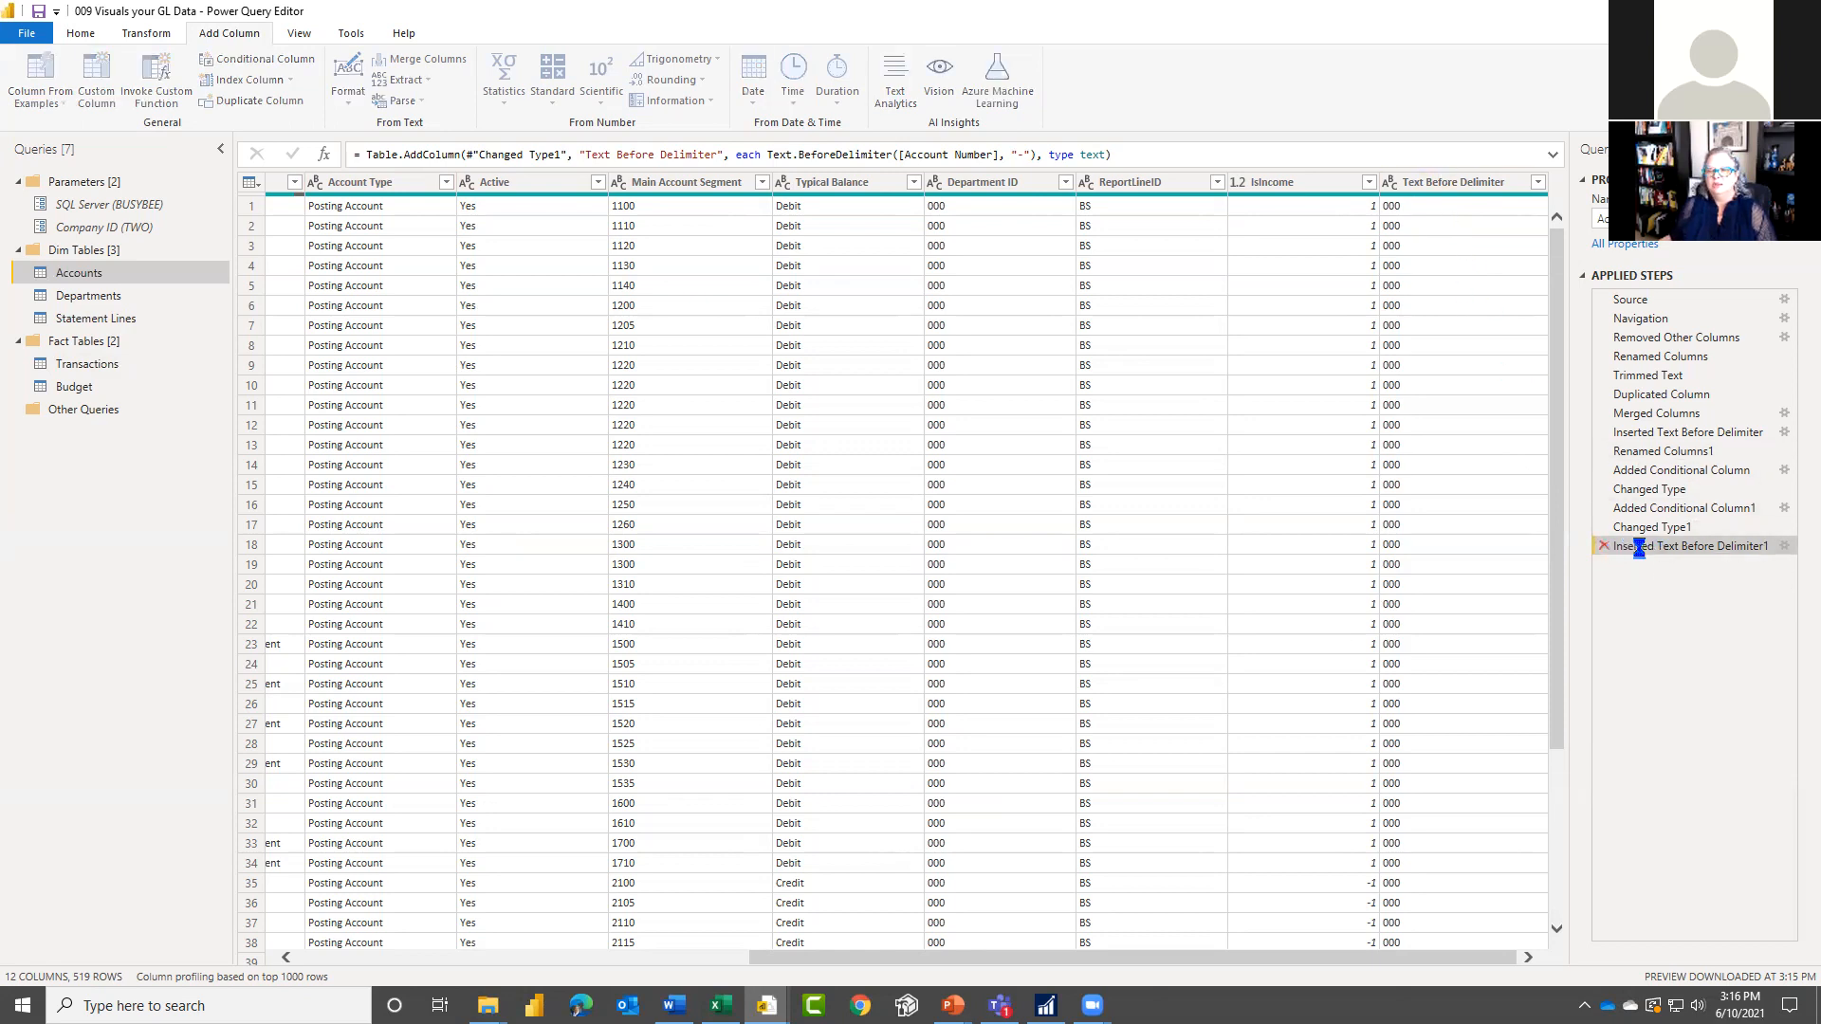
Step: Review the Accounts query's existing Text Before Delimiter settings, including the advanced options, and the step renaming the column to Department ID
click(1783, 432)
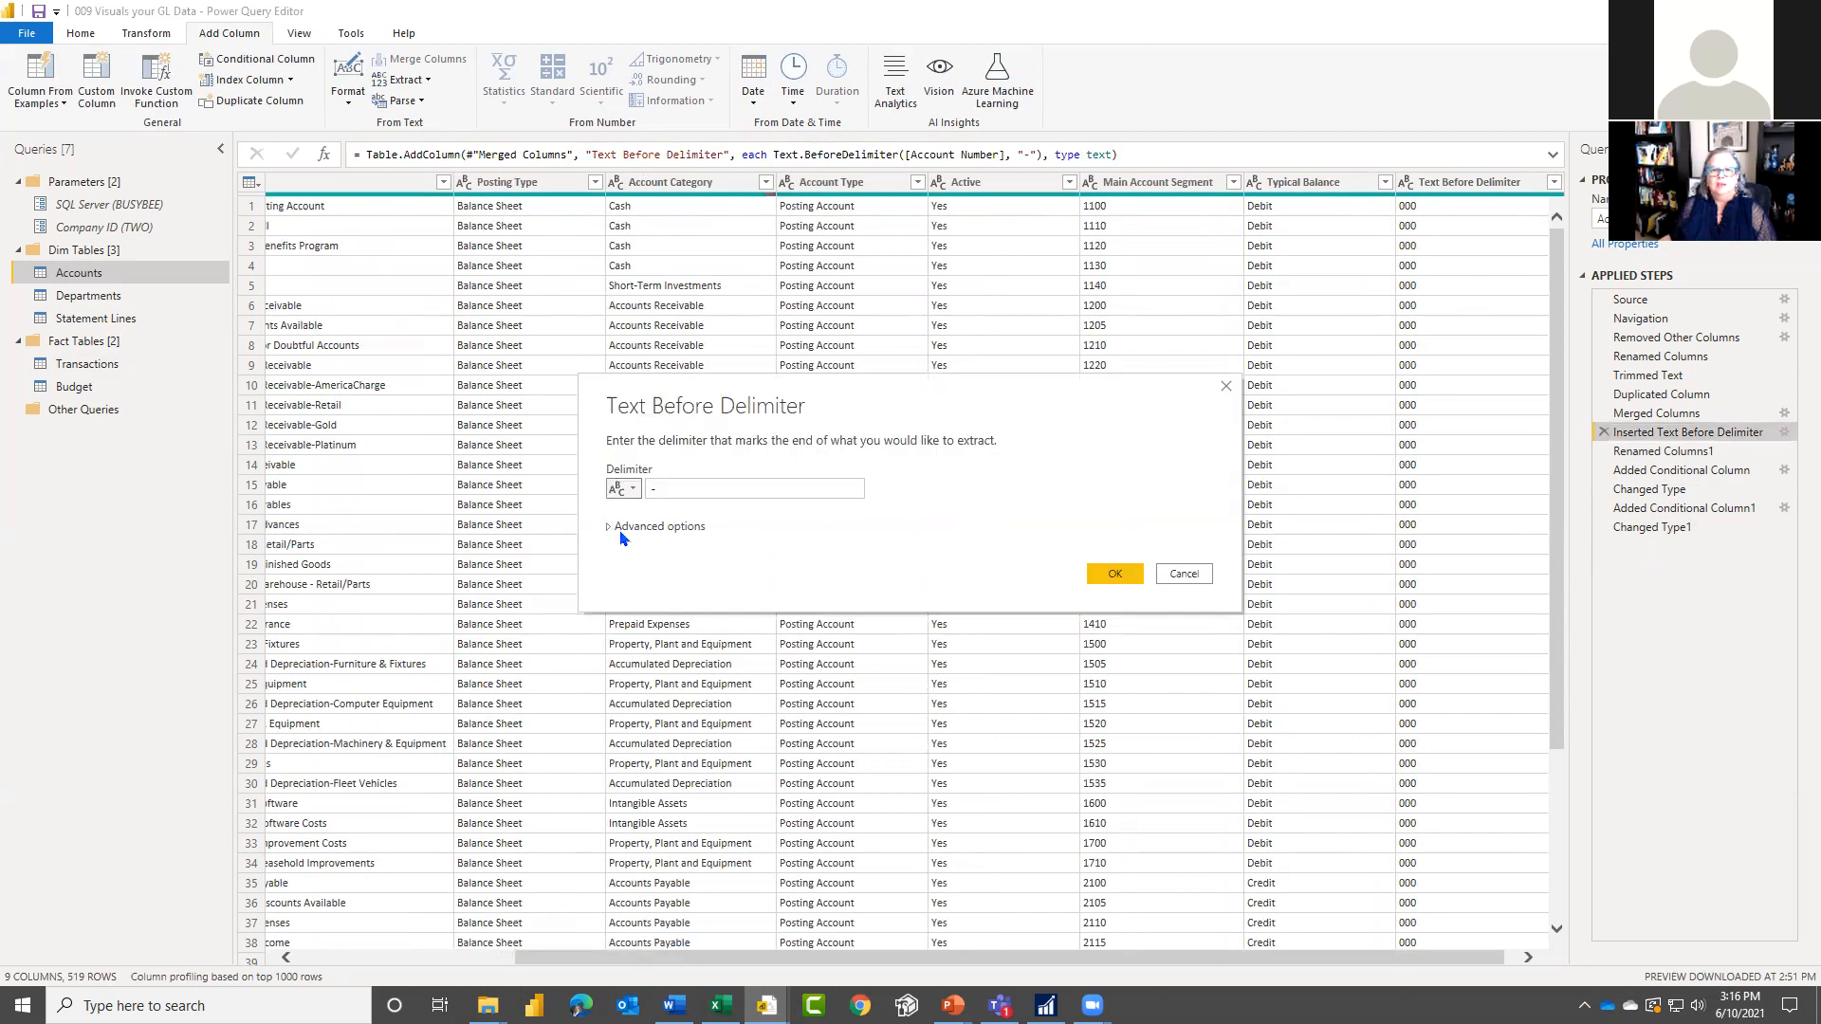
click(612, 529)
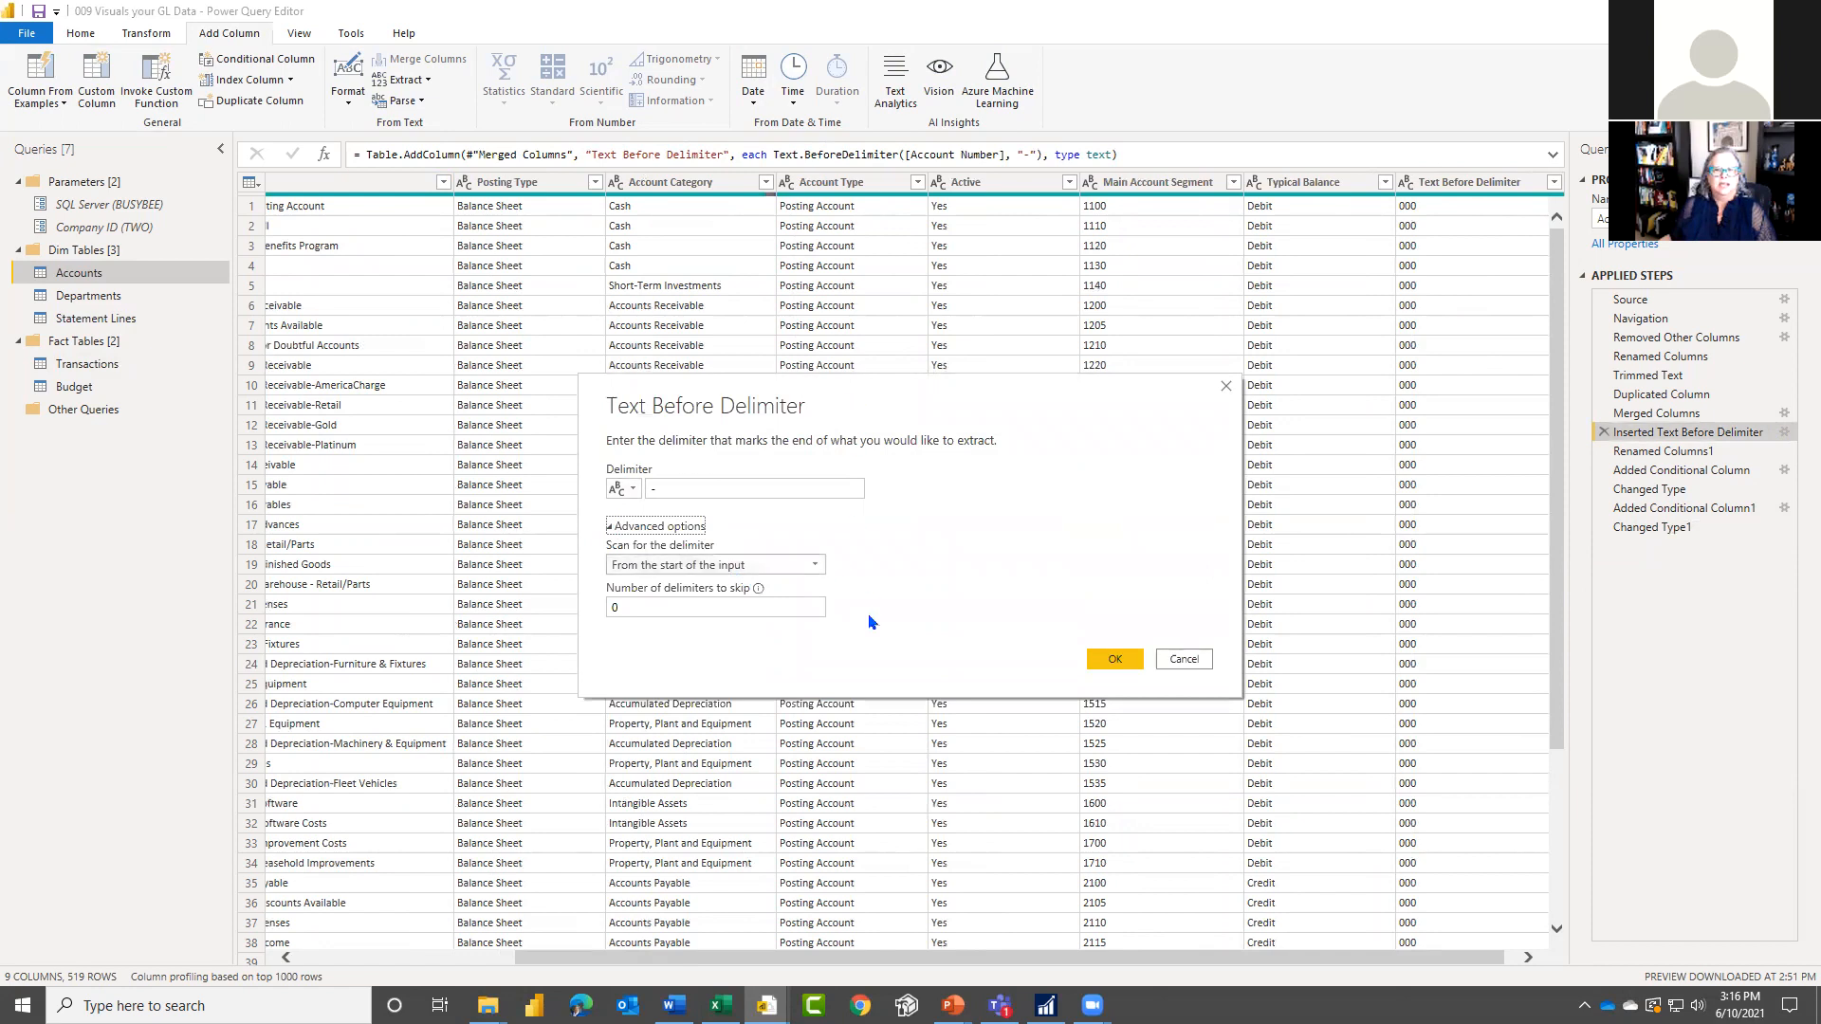
click(1116, 659)
click(1679, 451)
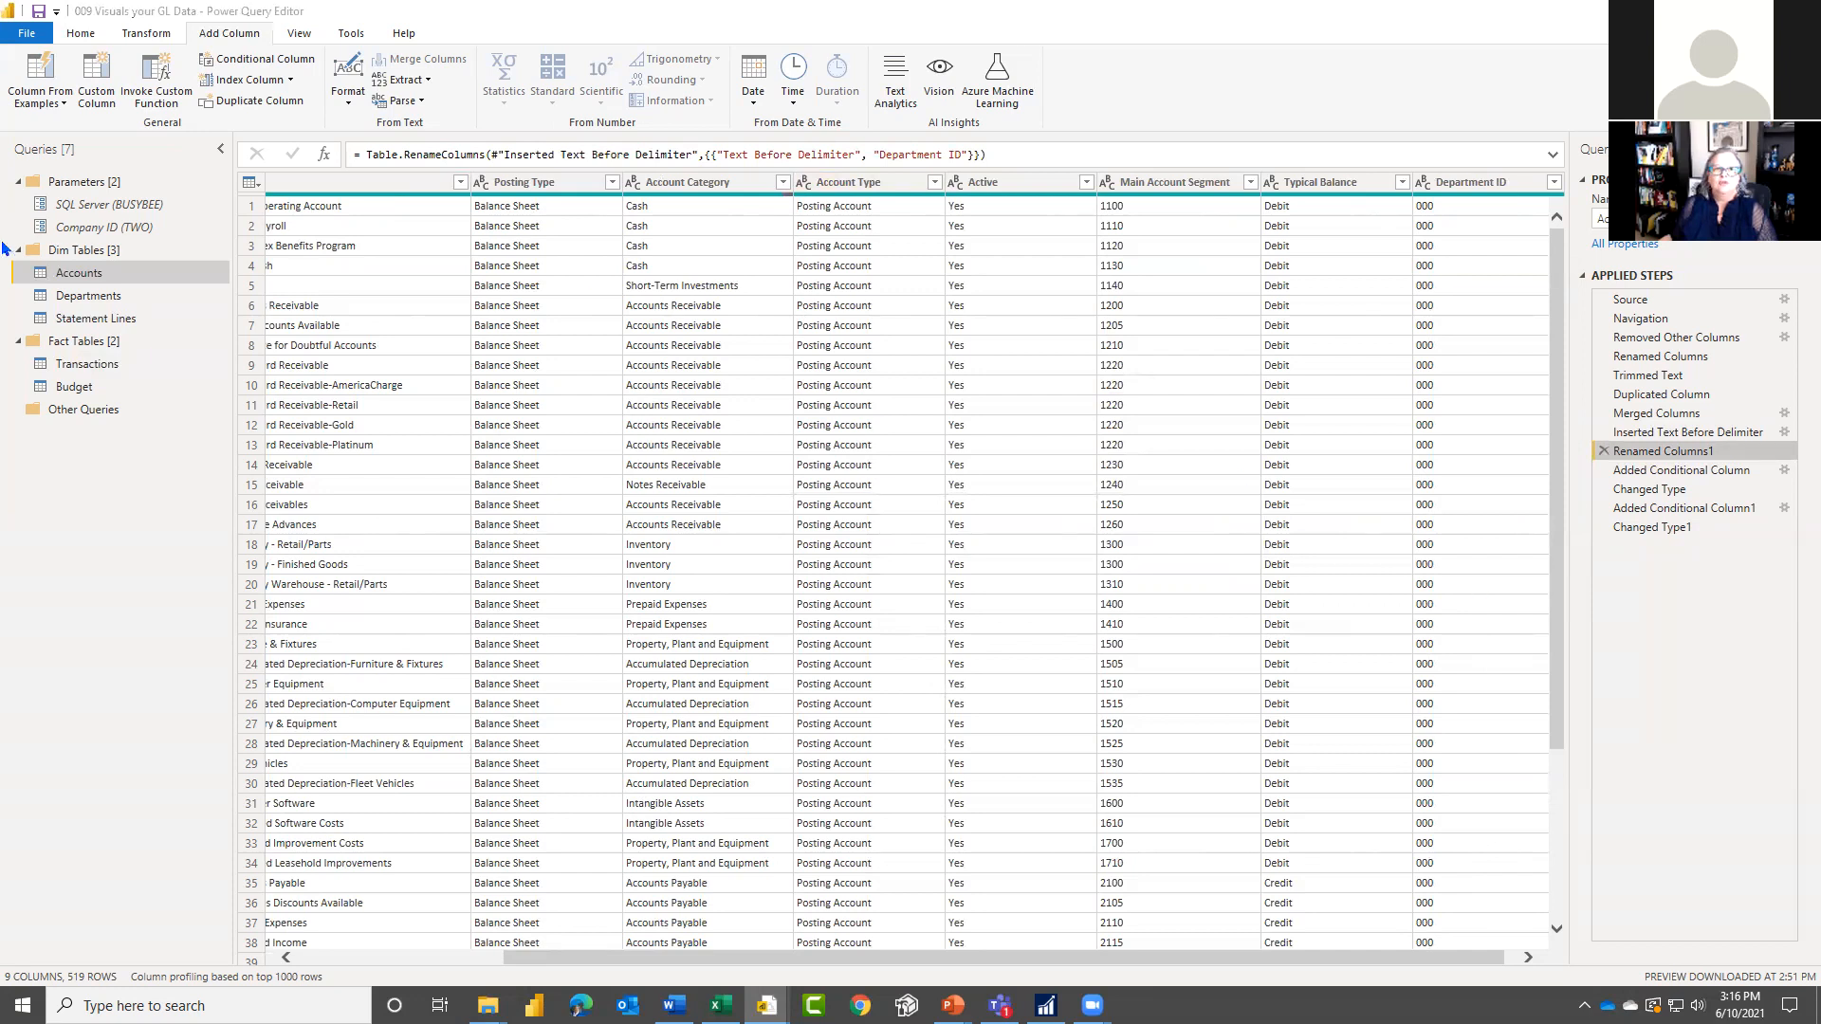
Step: View the Departments query and switch to the Excel workbook that holds the department list
click(82, 304)
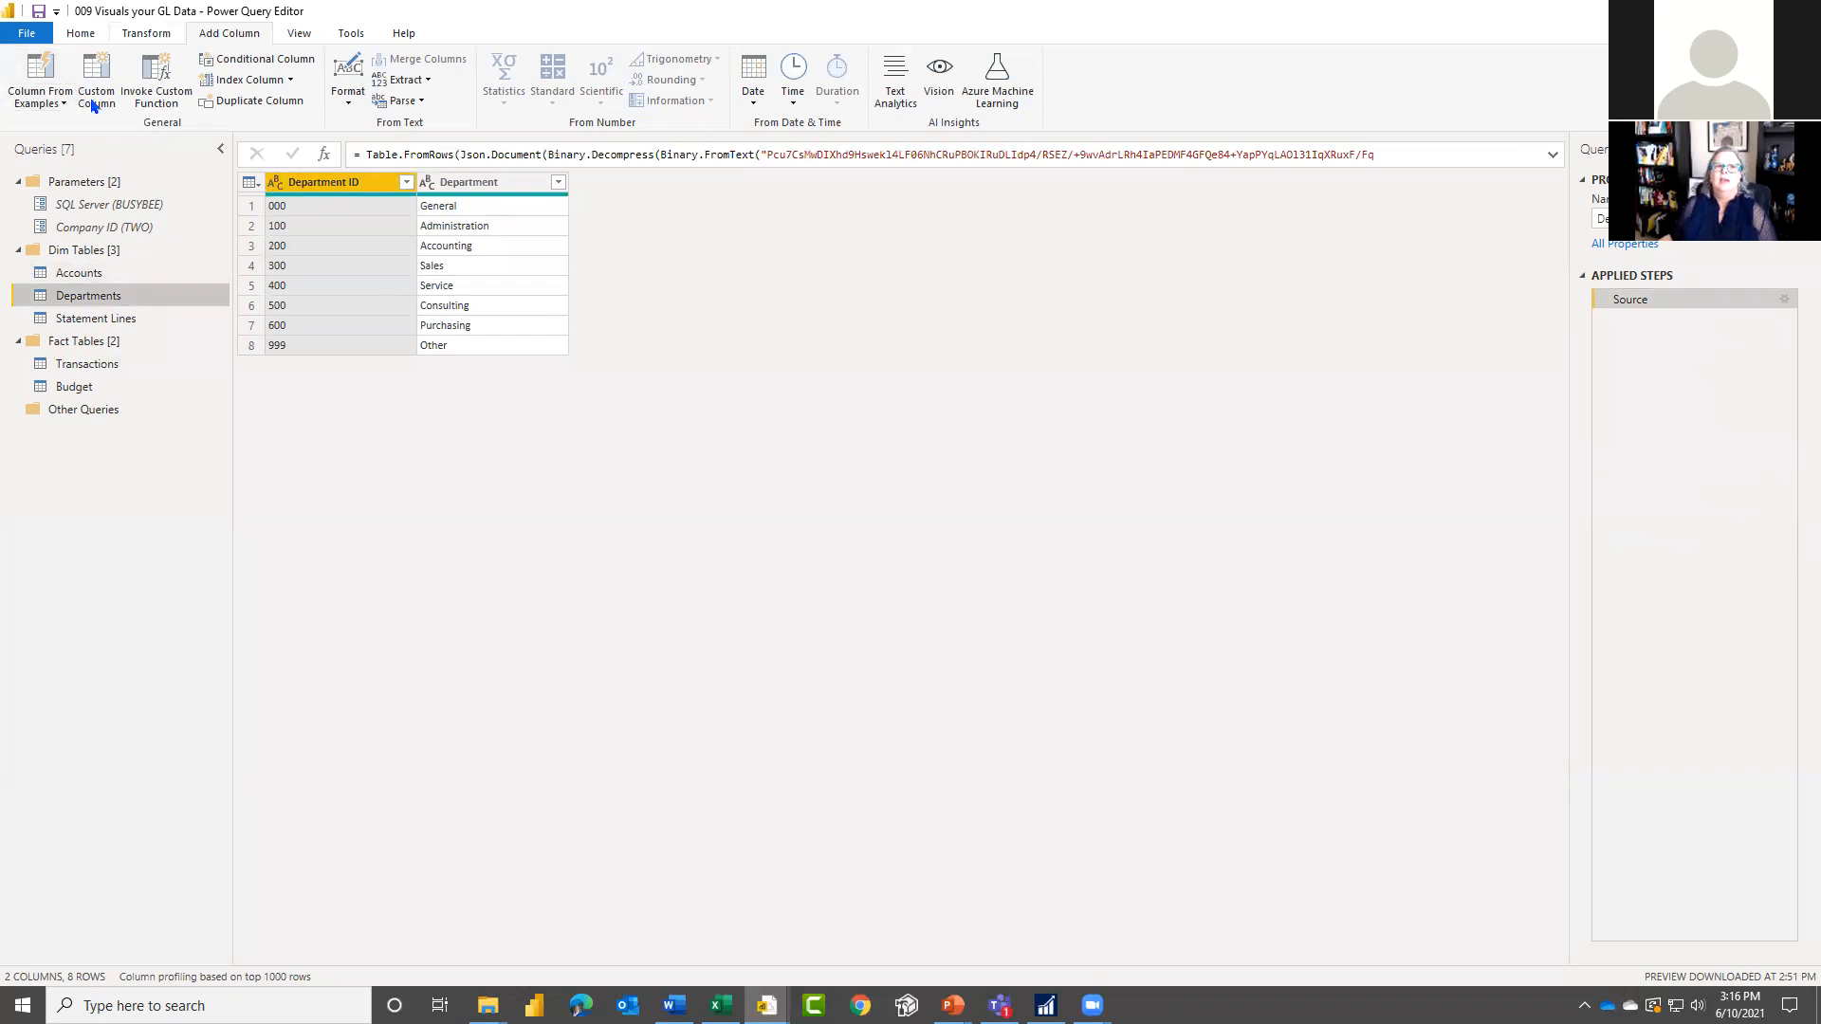
click(86, 36)
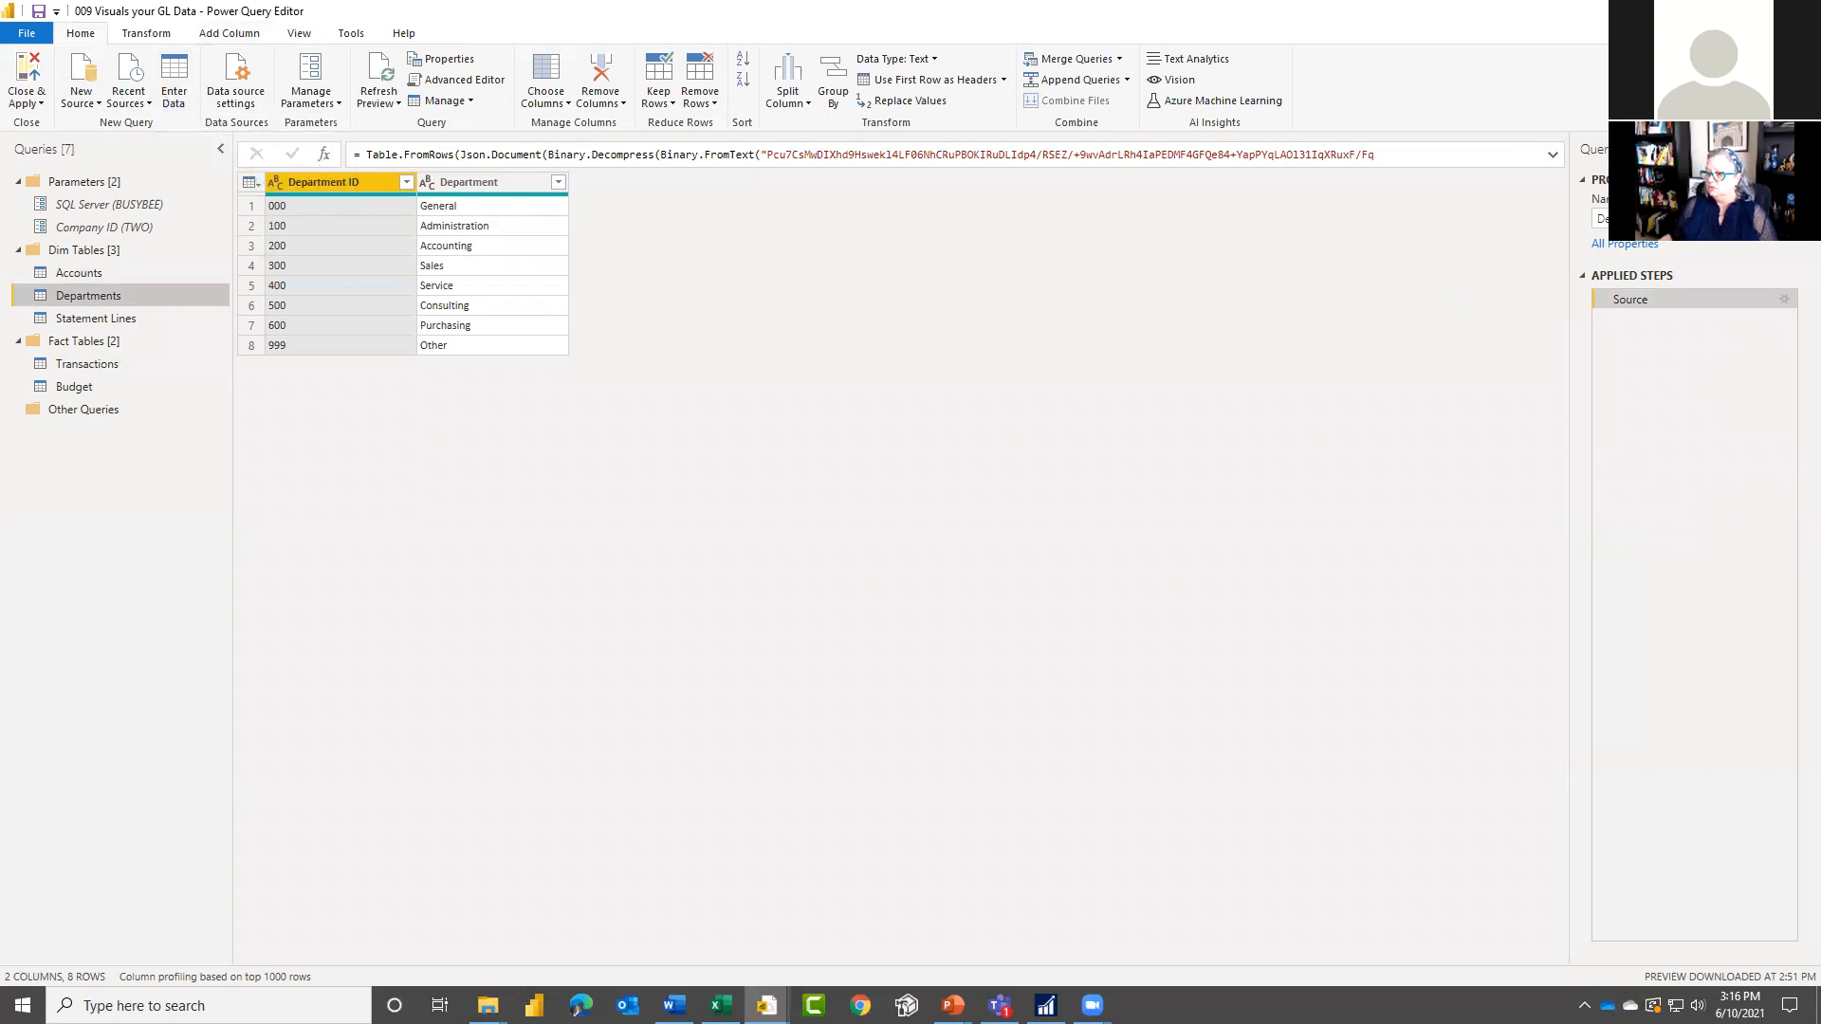
click(721, 1006)
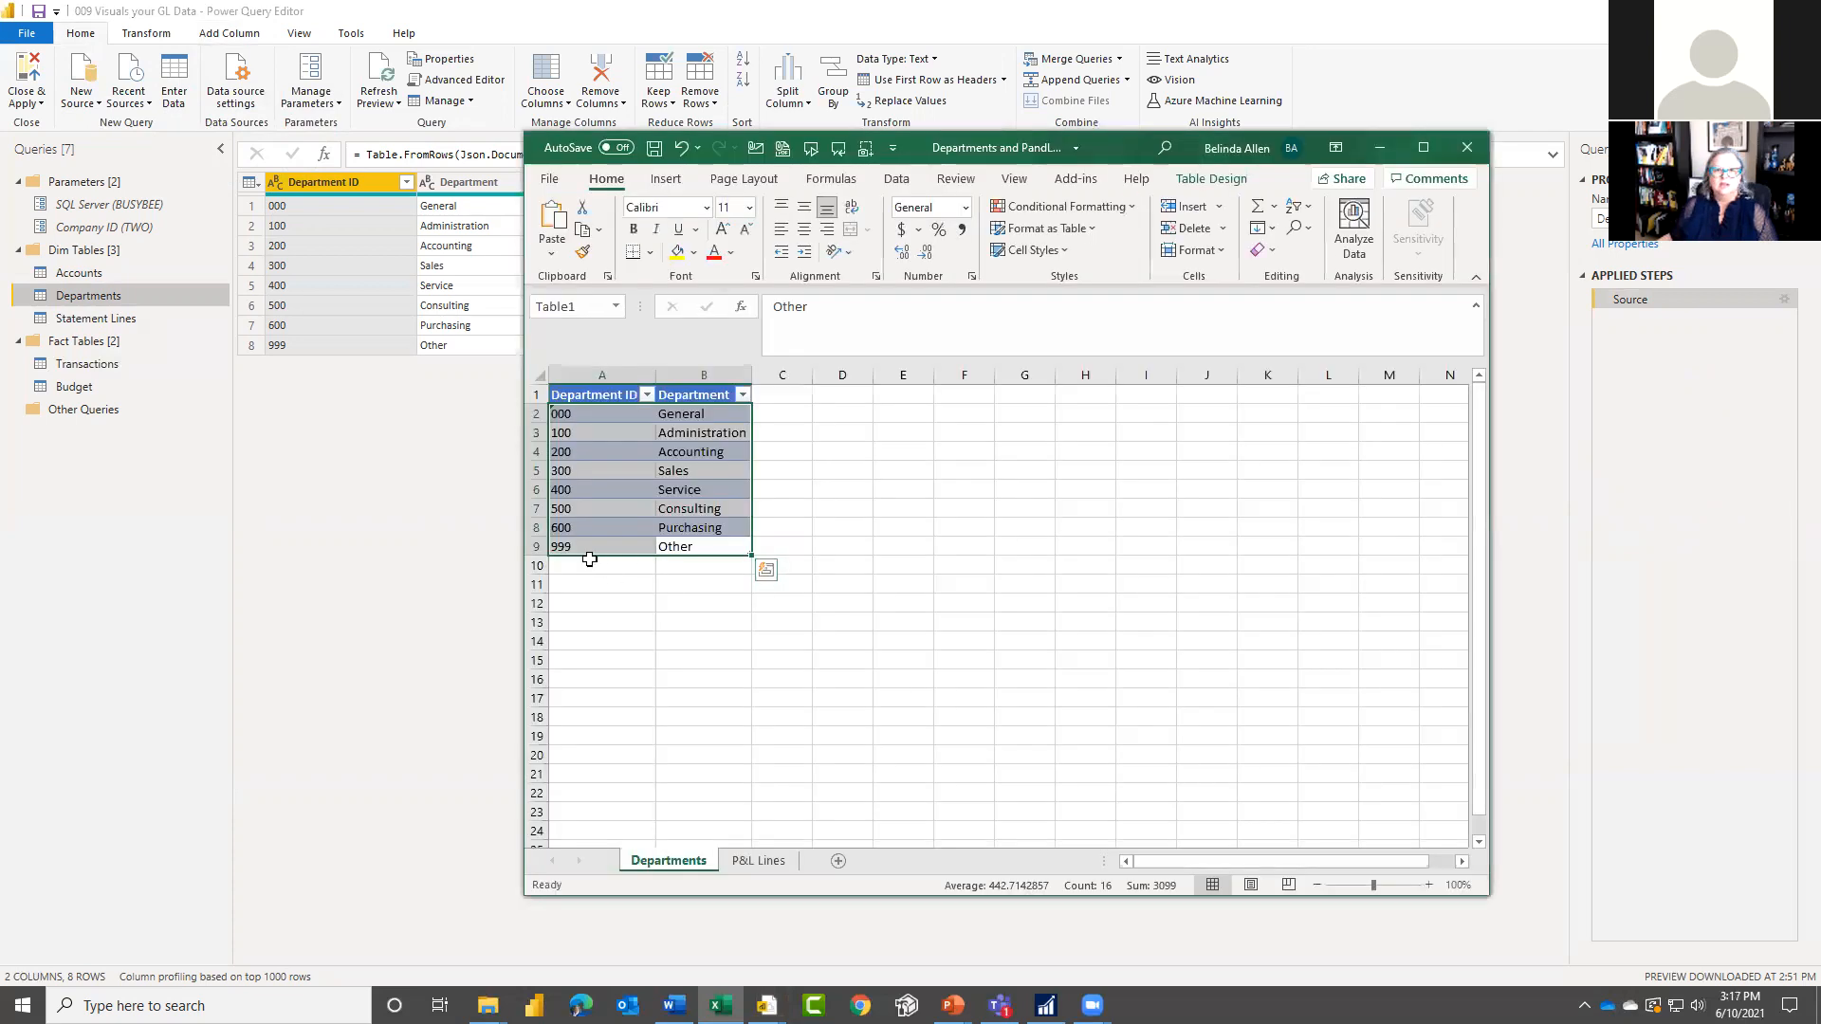
click(606, 618)
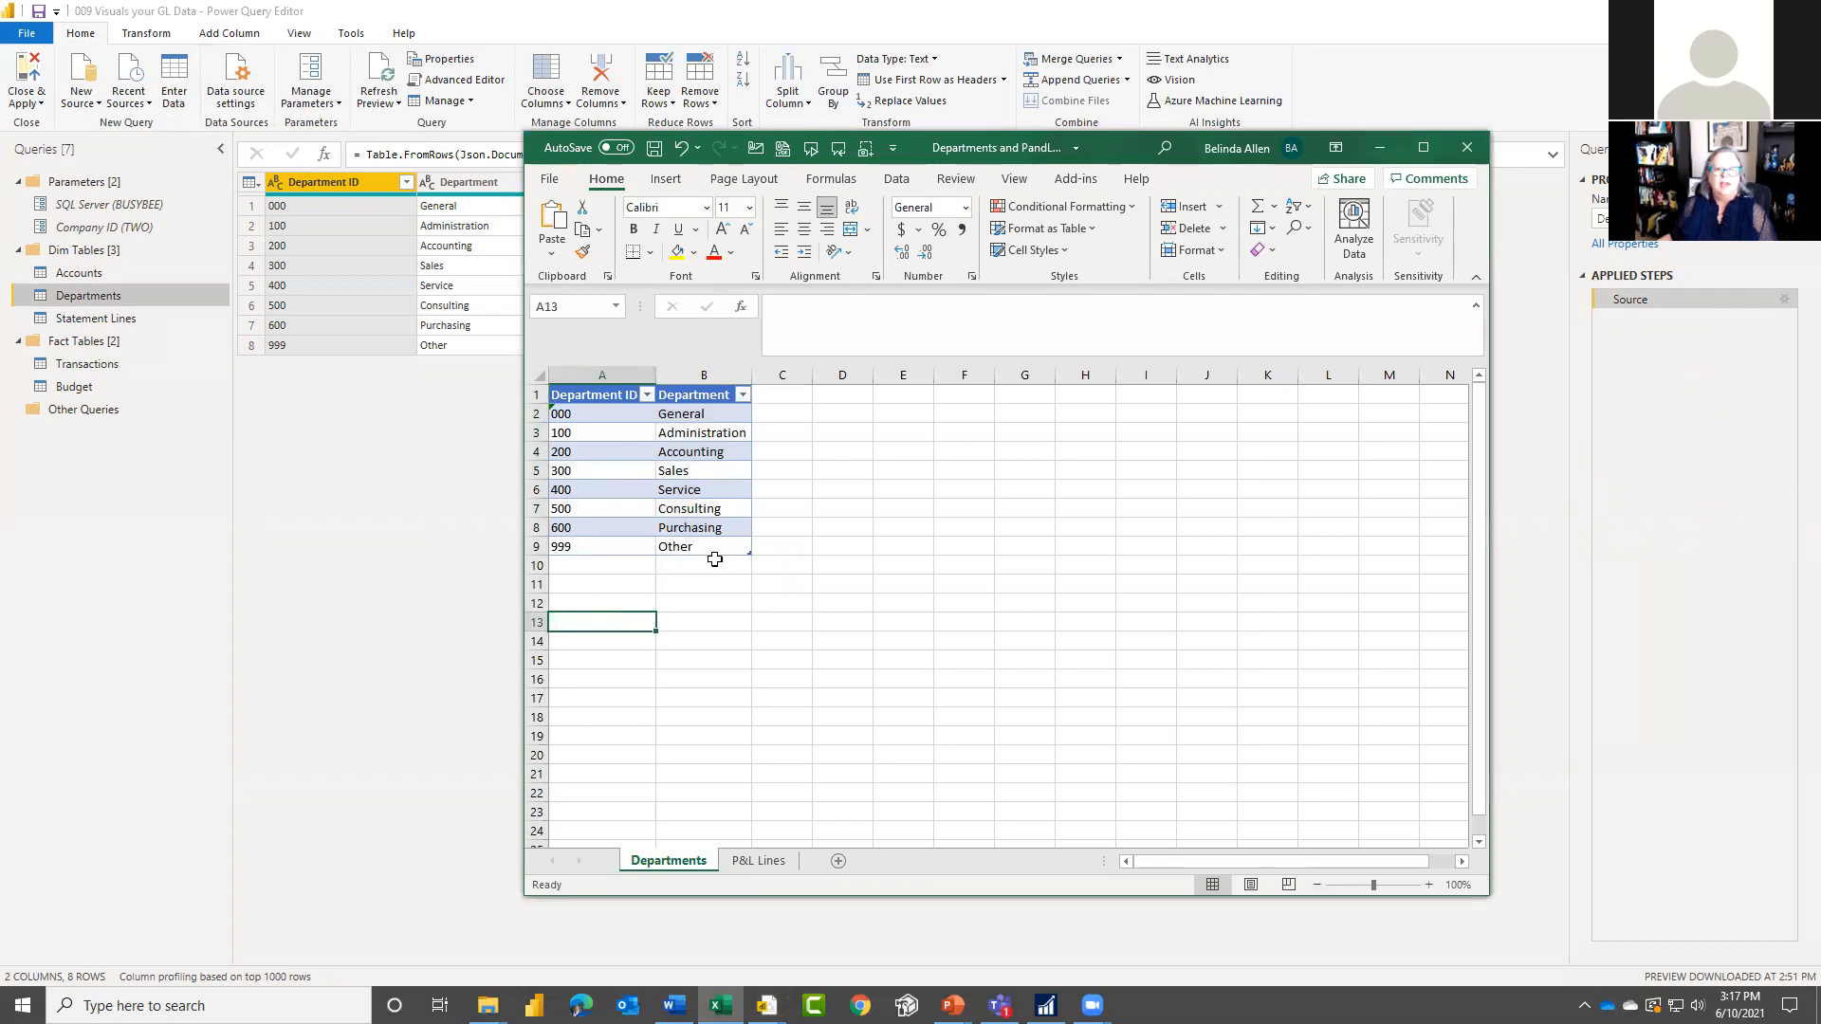
Step: Widen the Department ID and Department columns of the department list
drag(751, 374, 852, 375)
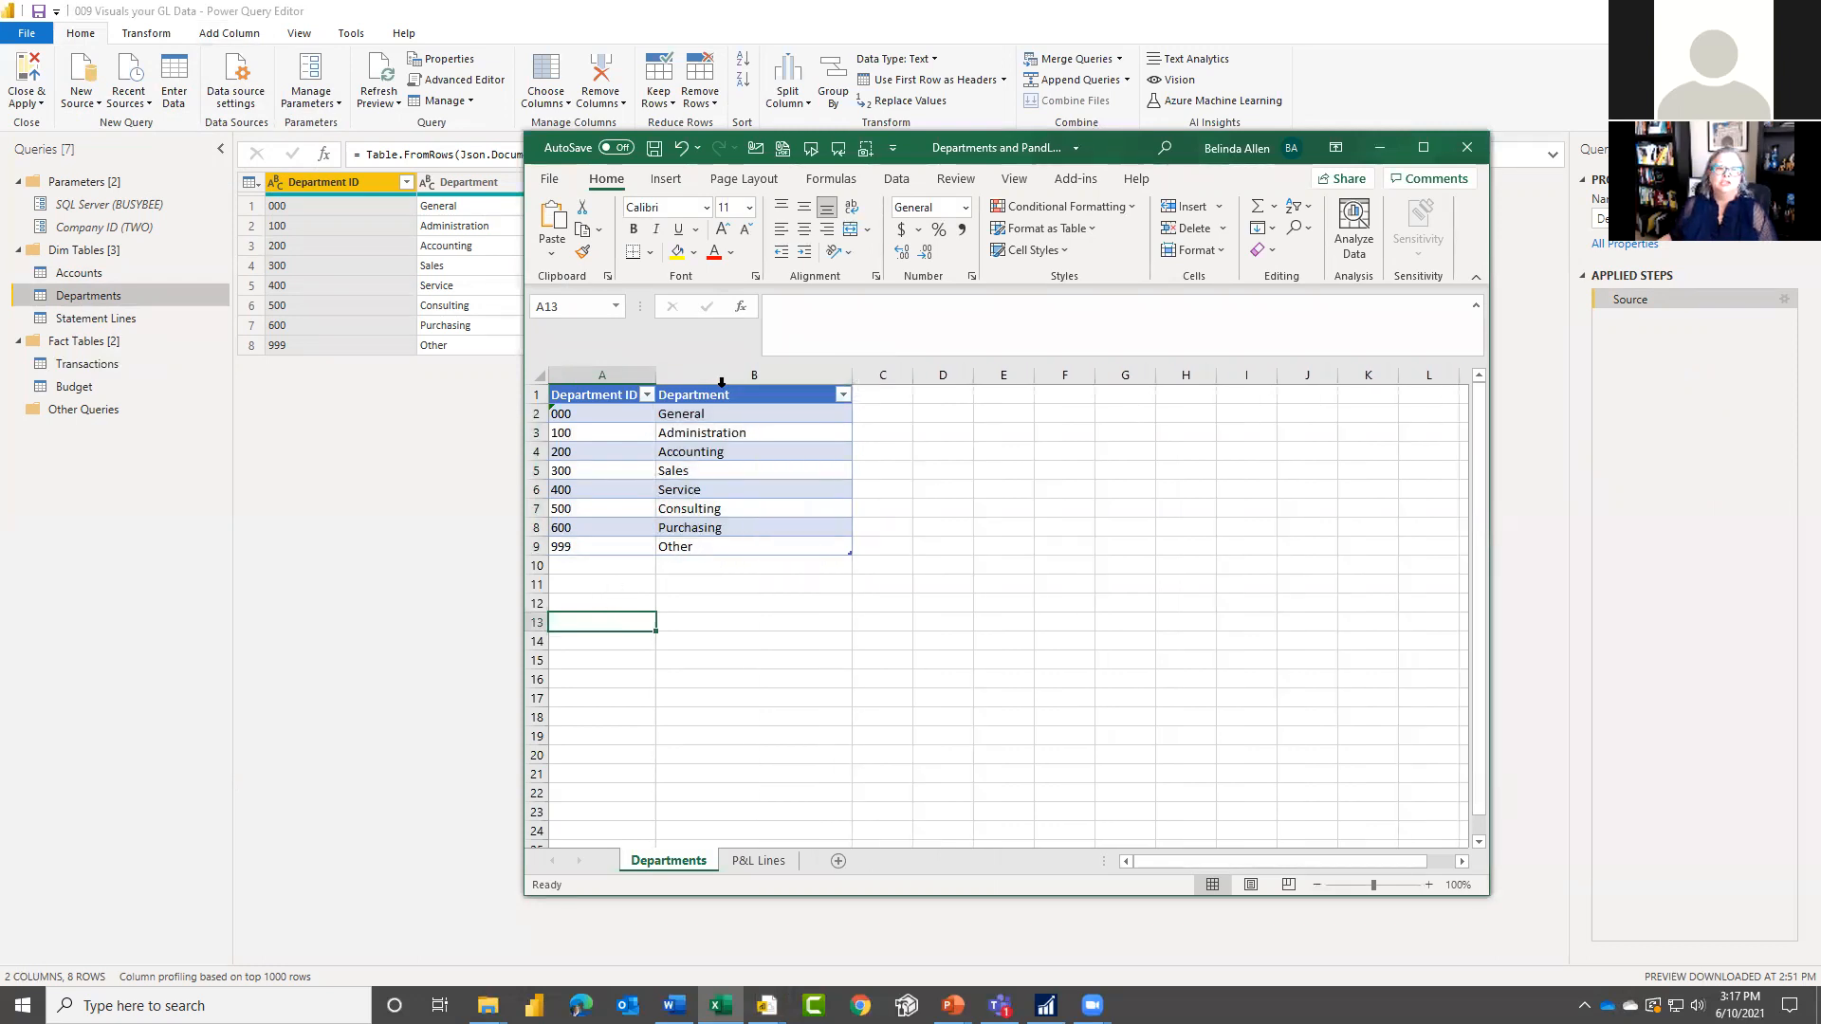
drag(657, 377, 737, 376)
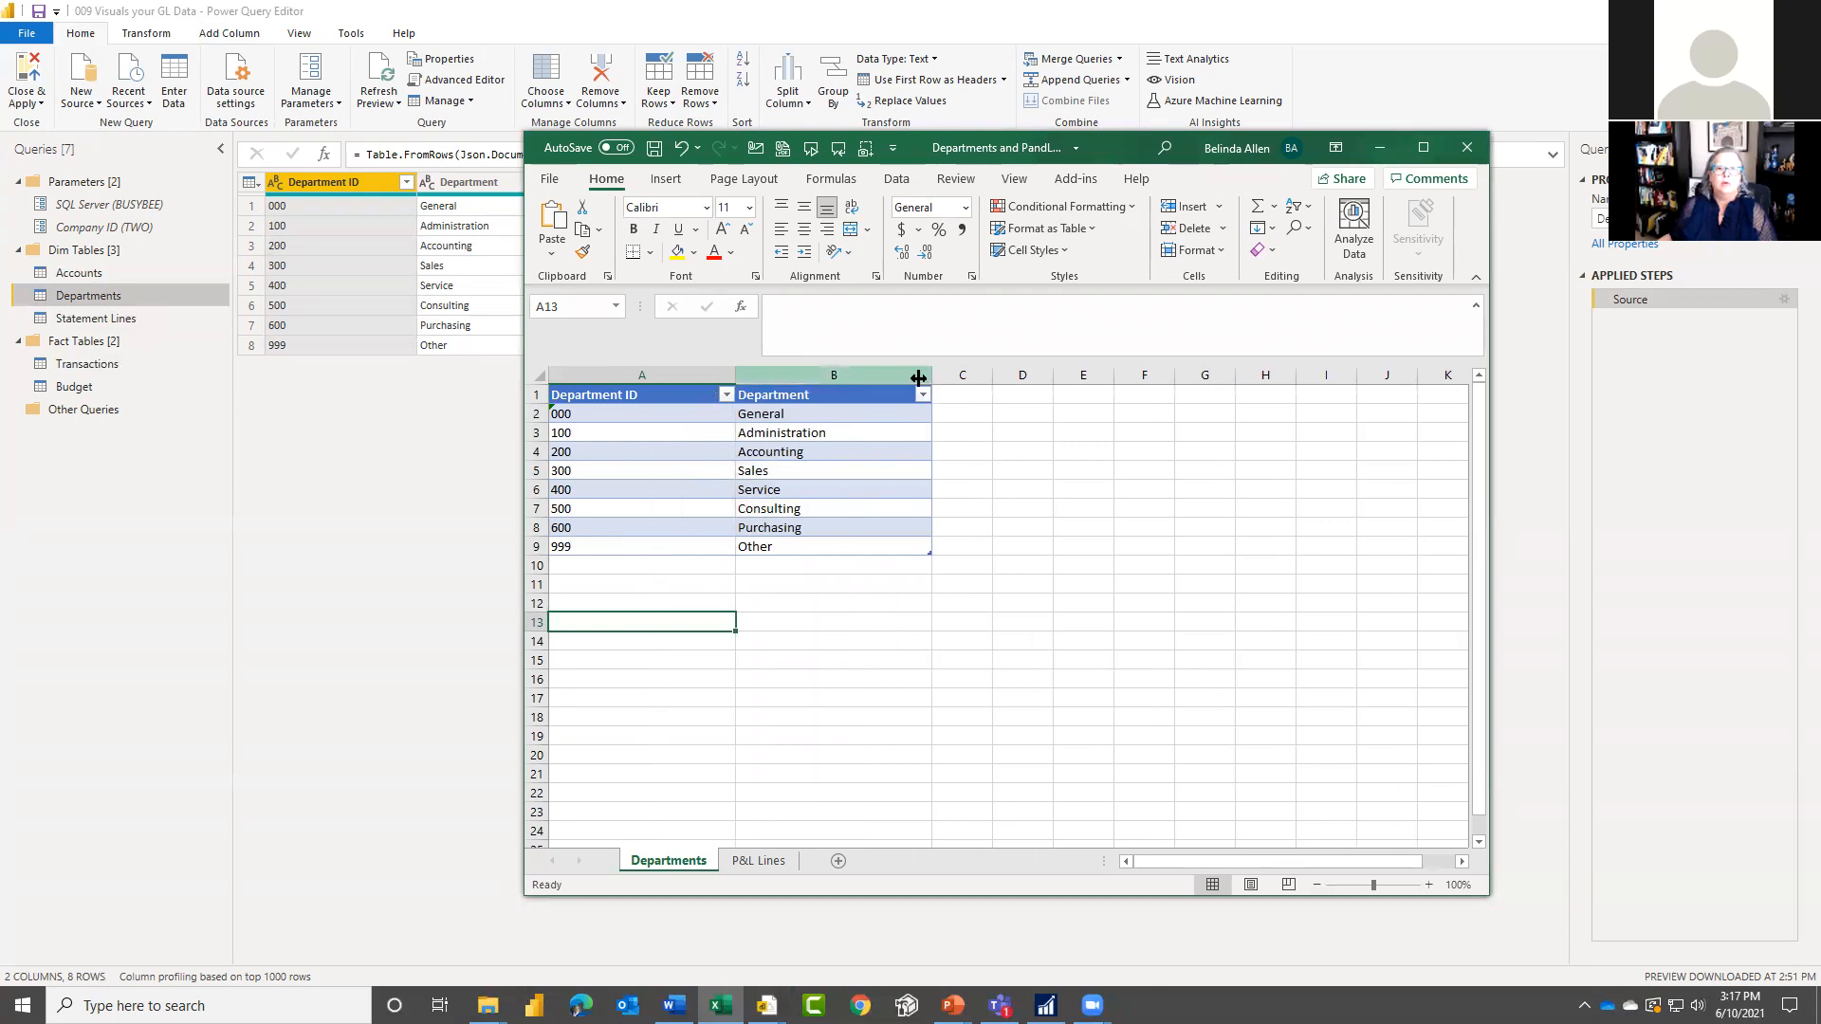
drag(935, 380, 1004, 375)
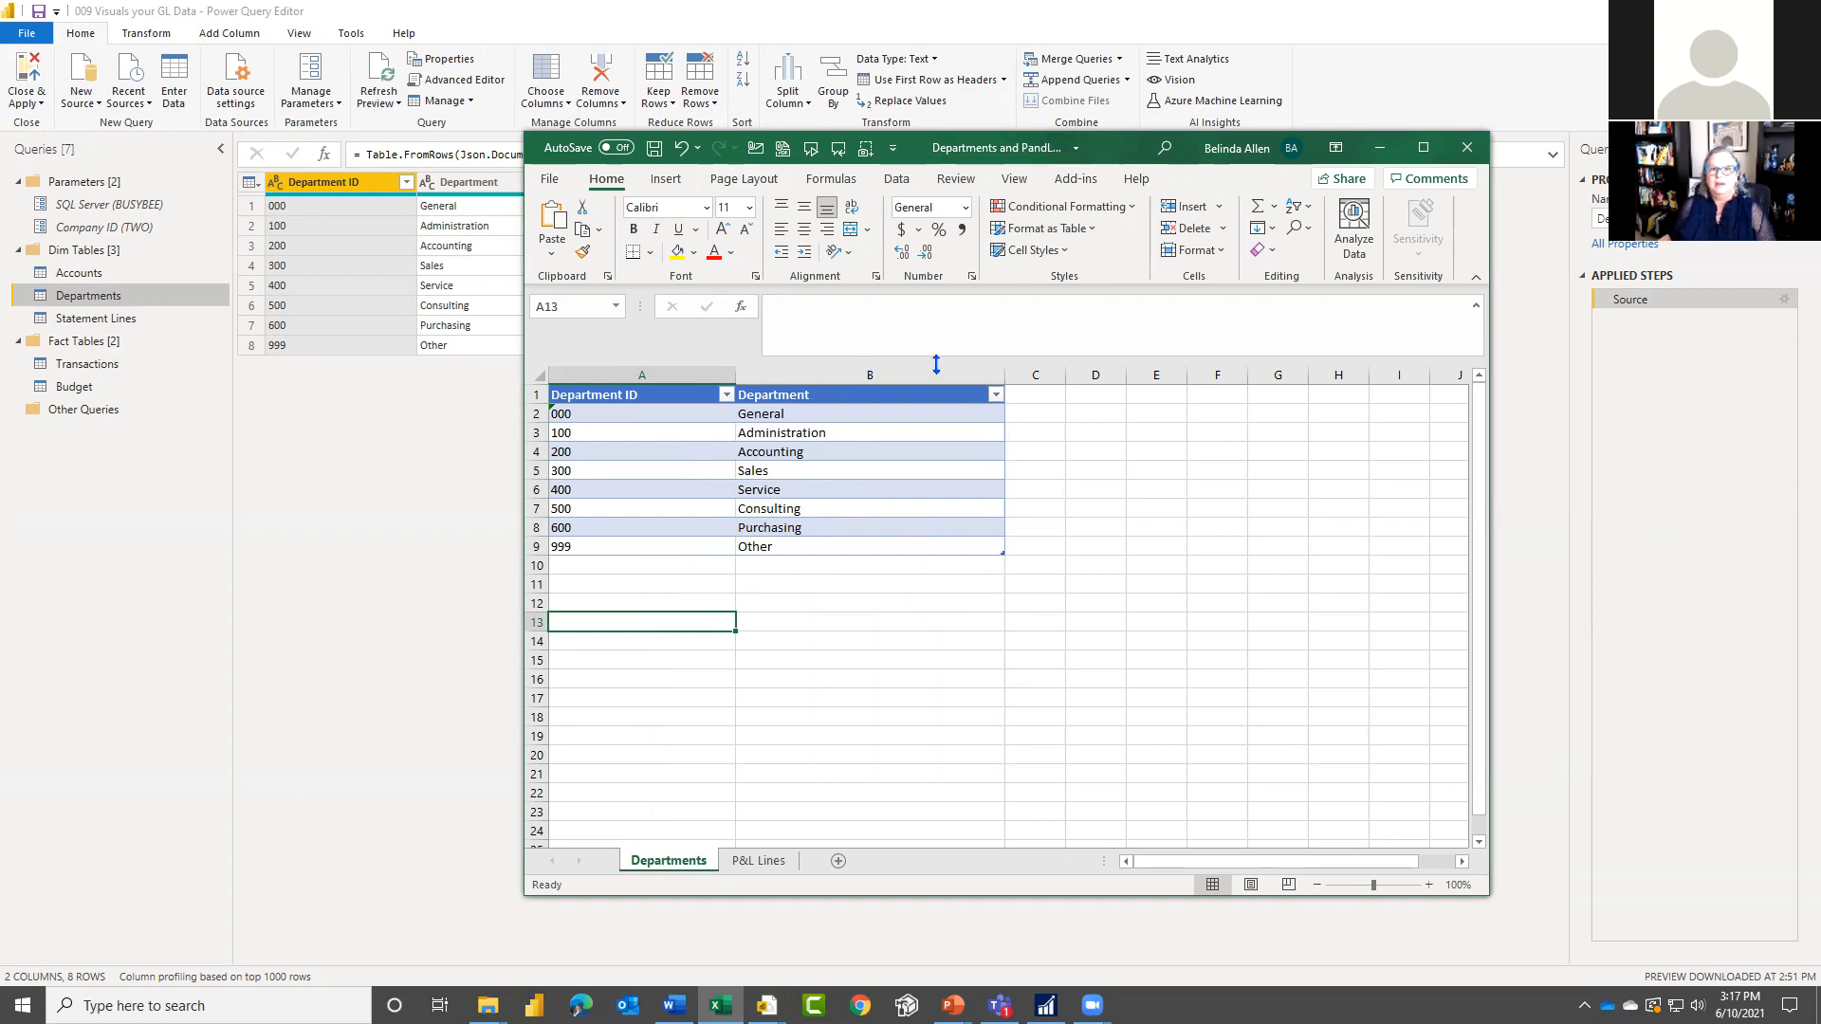
Step: Copy the whole department table with its headers and move the Excel window out of the way
drag(888, 546, 555, 392)
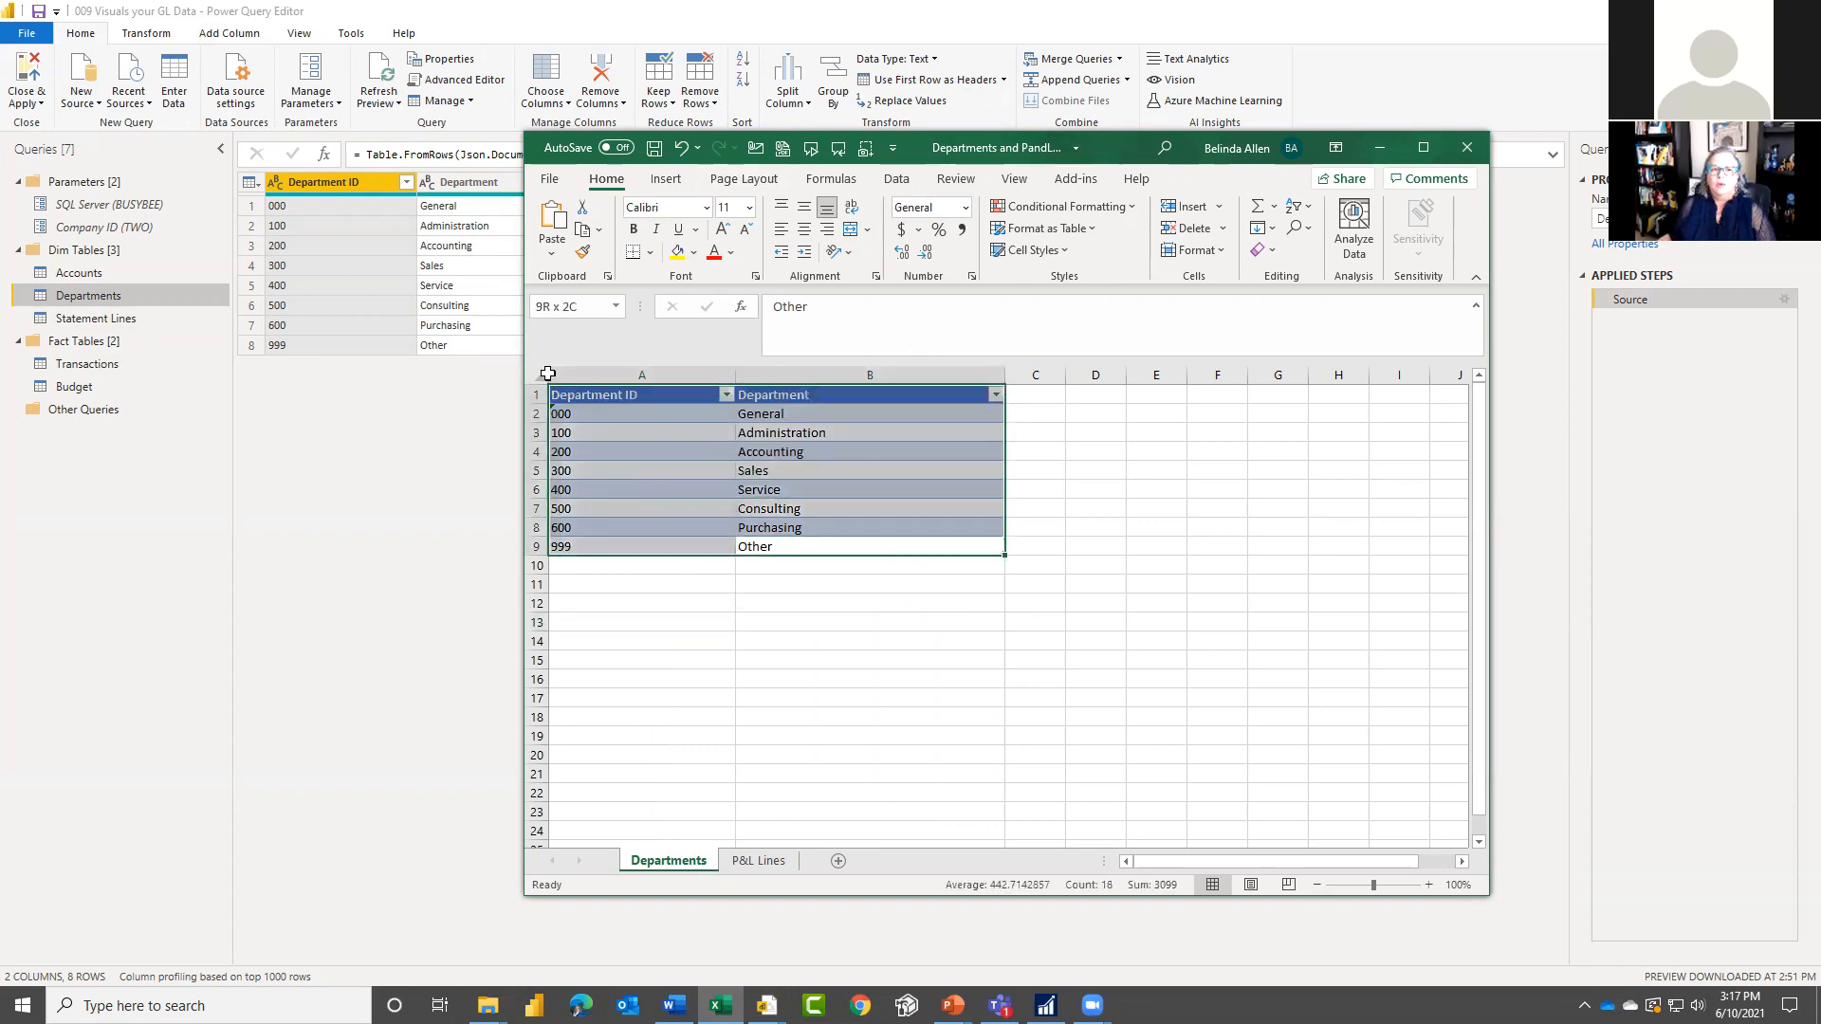
right_click(634, 442)
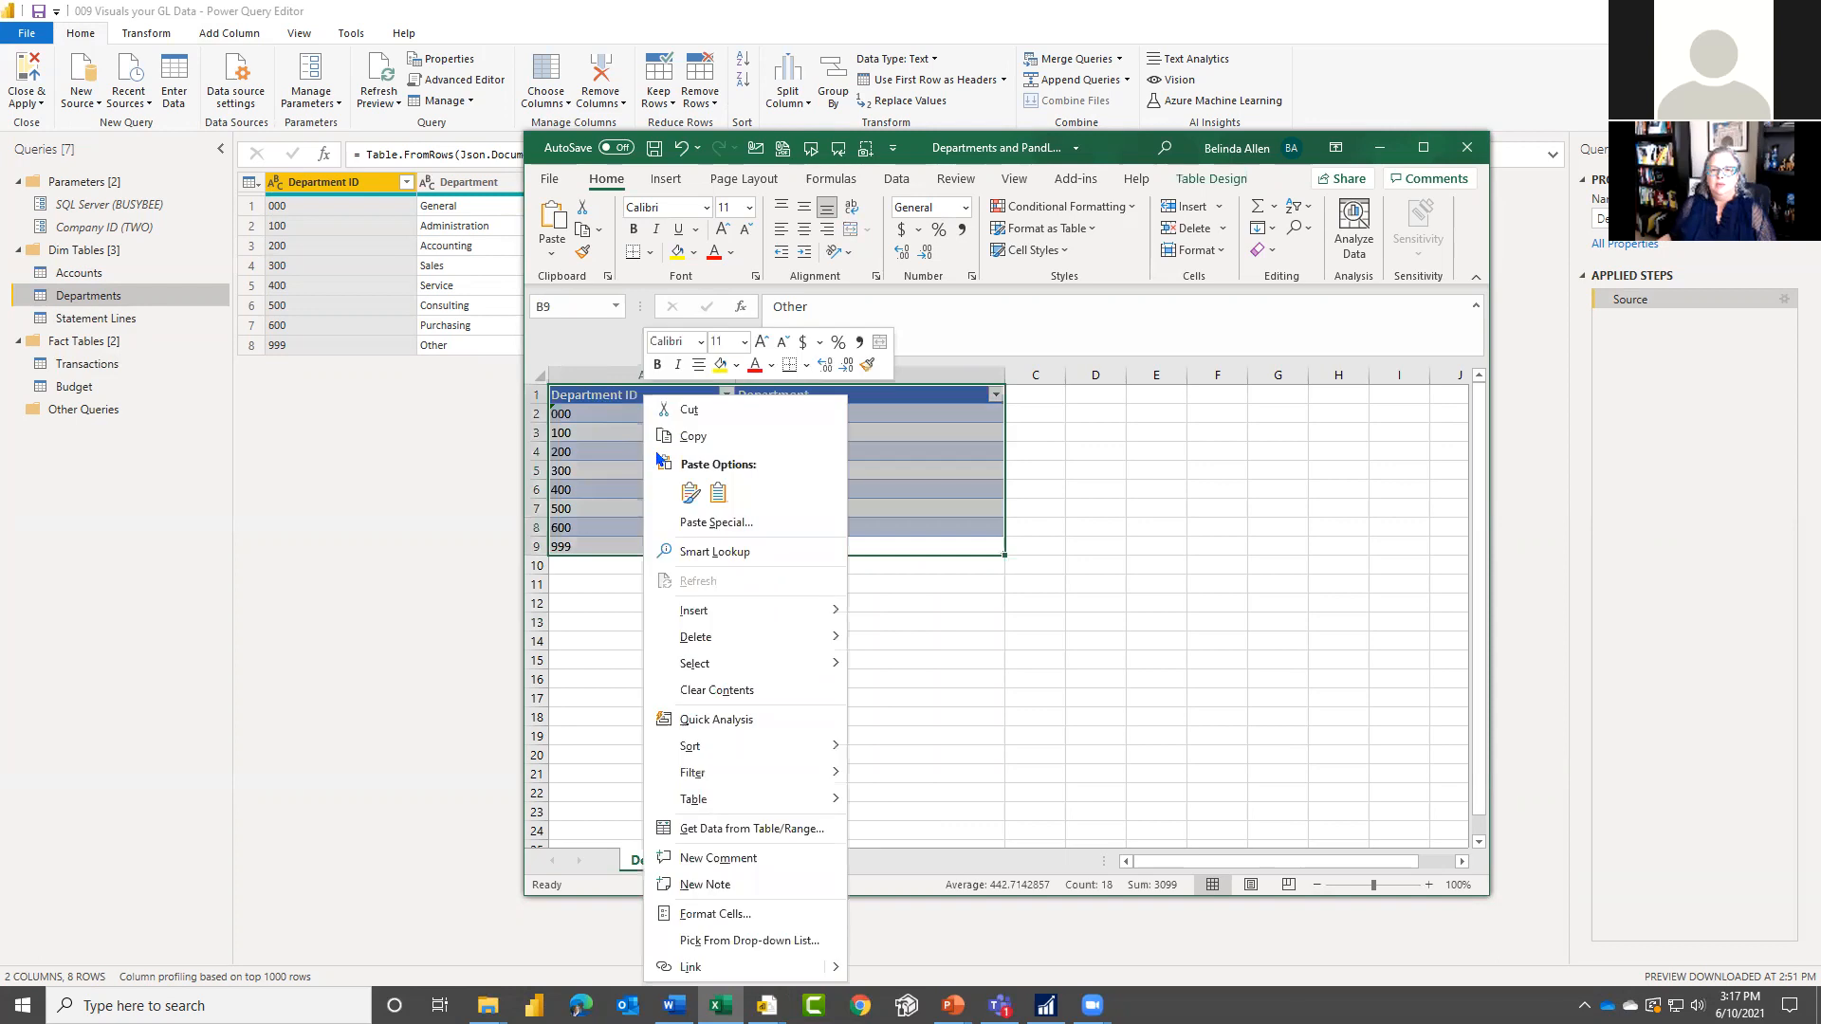
click(706, 438)
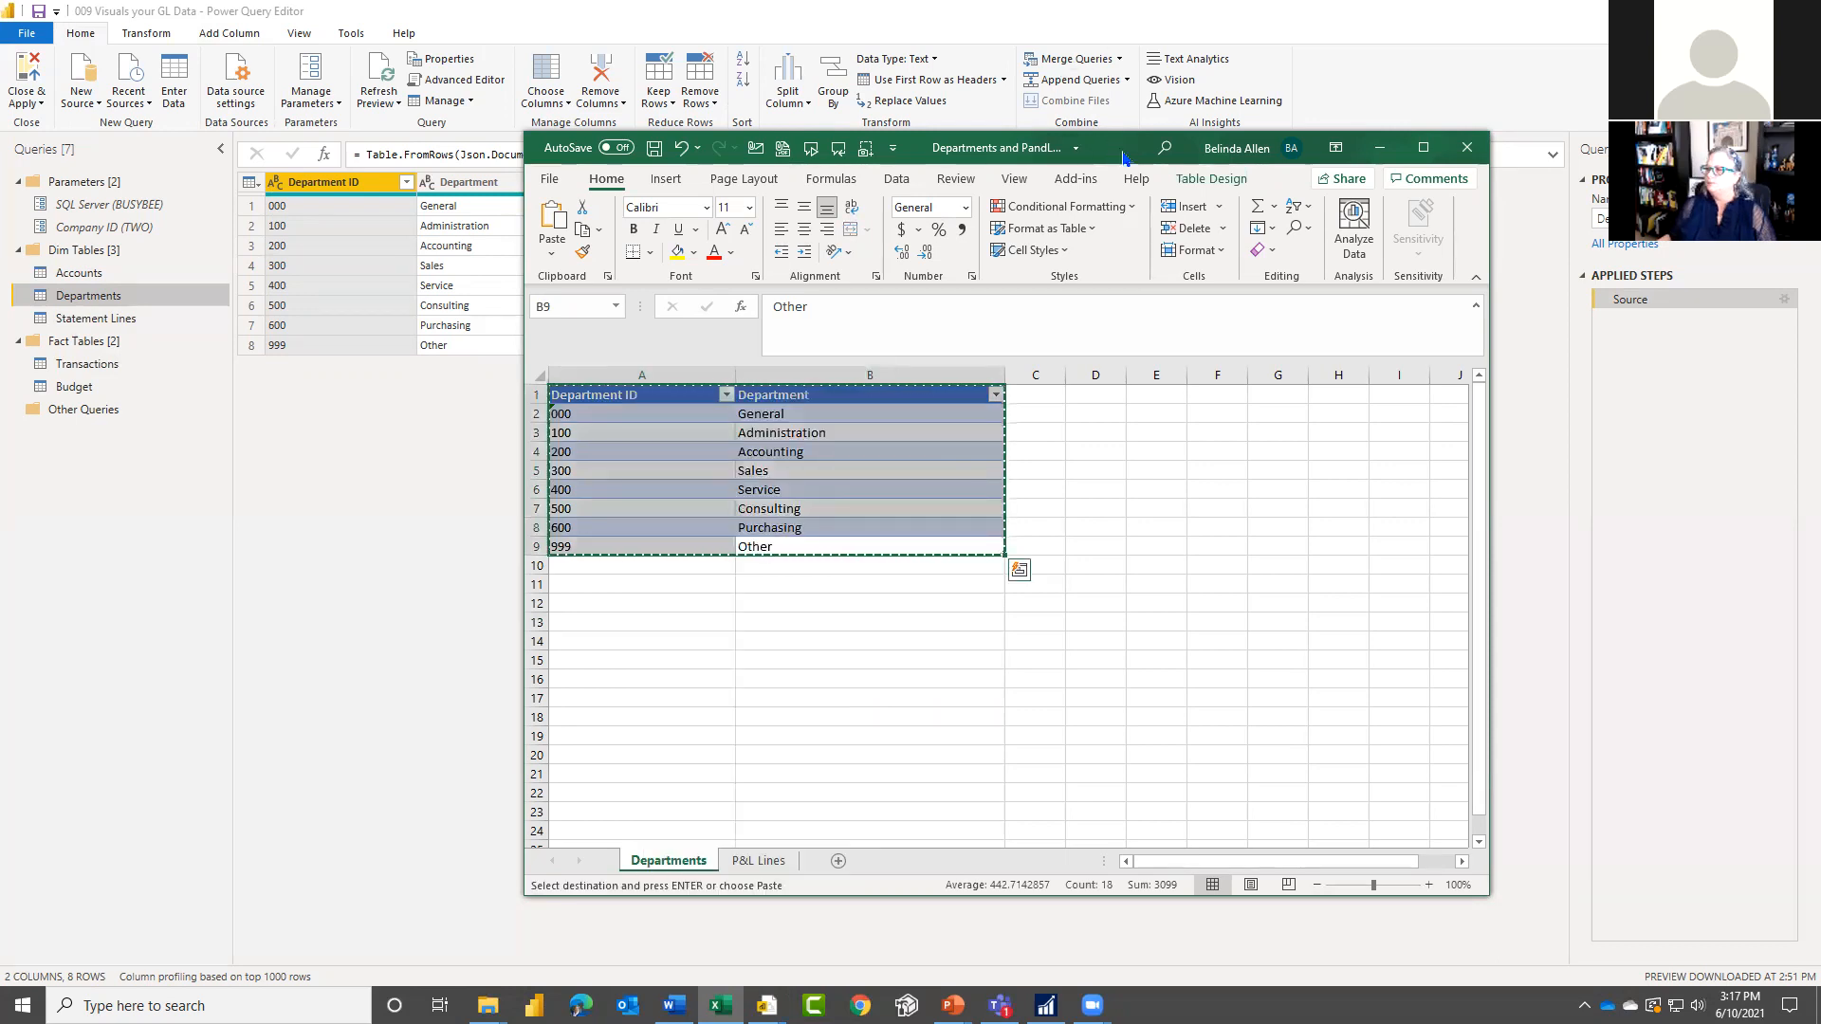
drag(1123, 157, 0, 157)
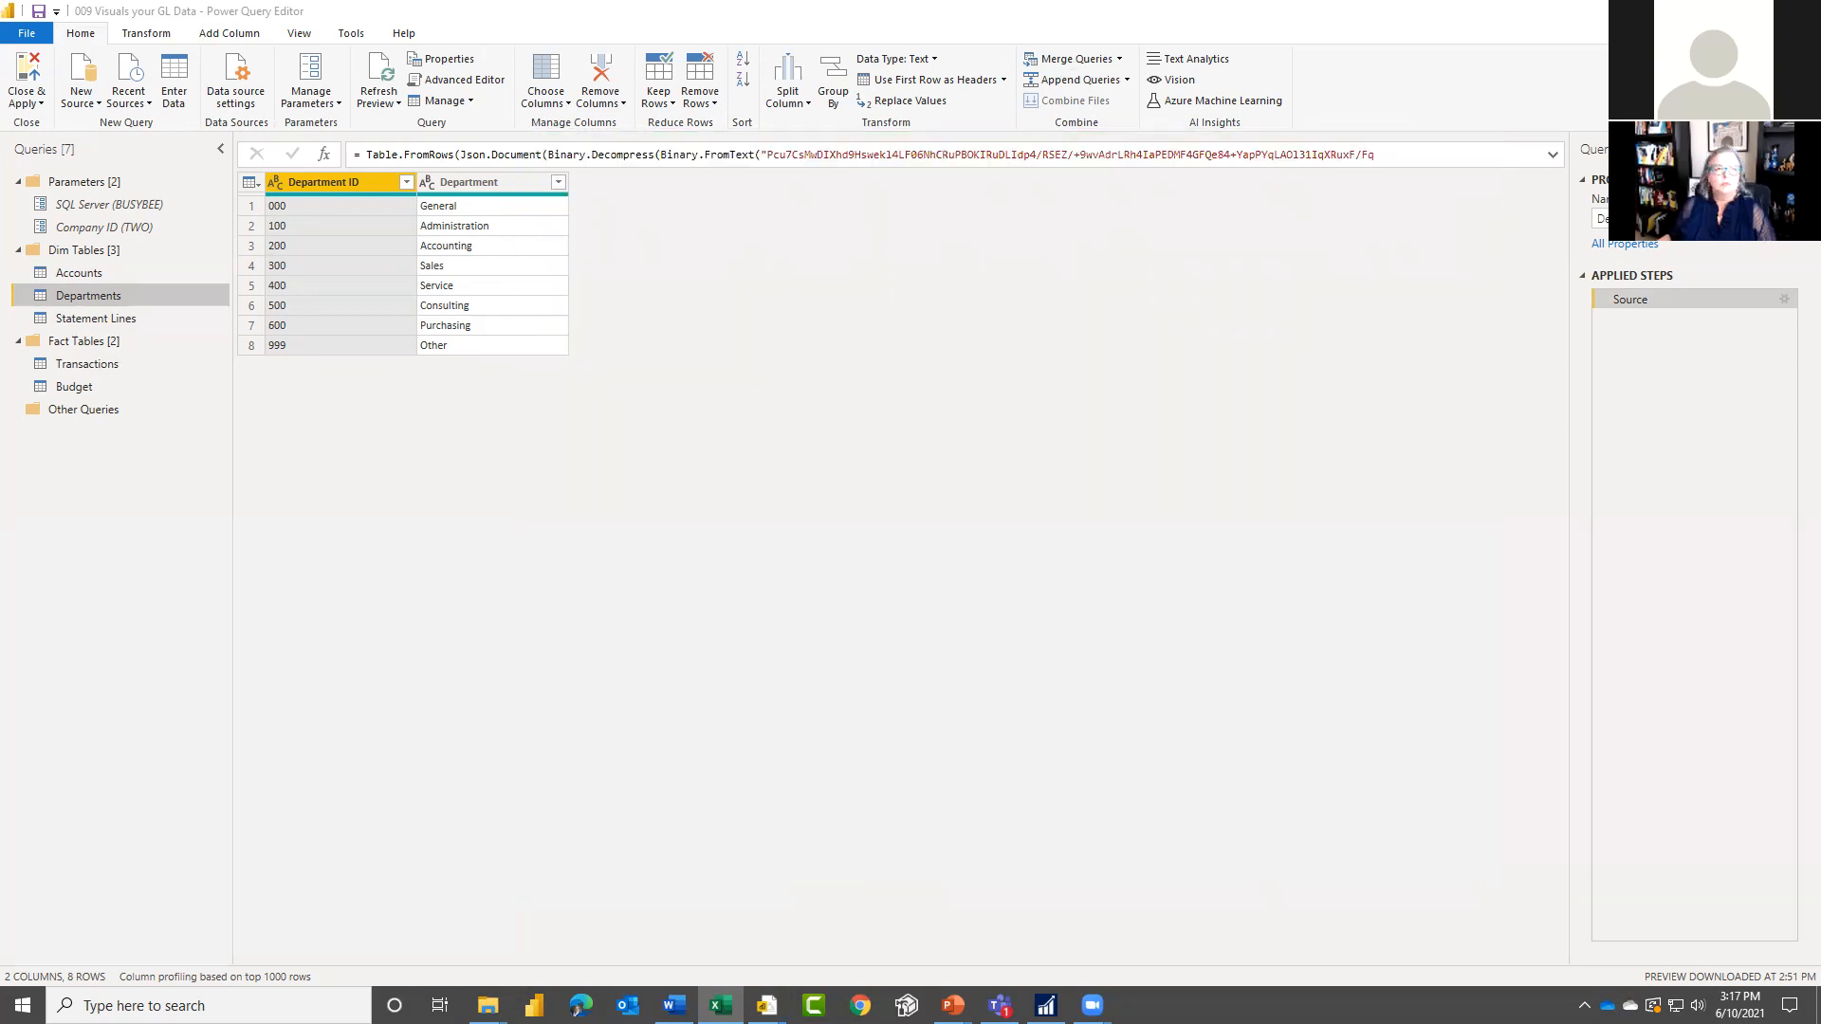
Step: Create a new manually entered table named Table in the Power Query Editor from the copied department list
click(176, 76)
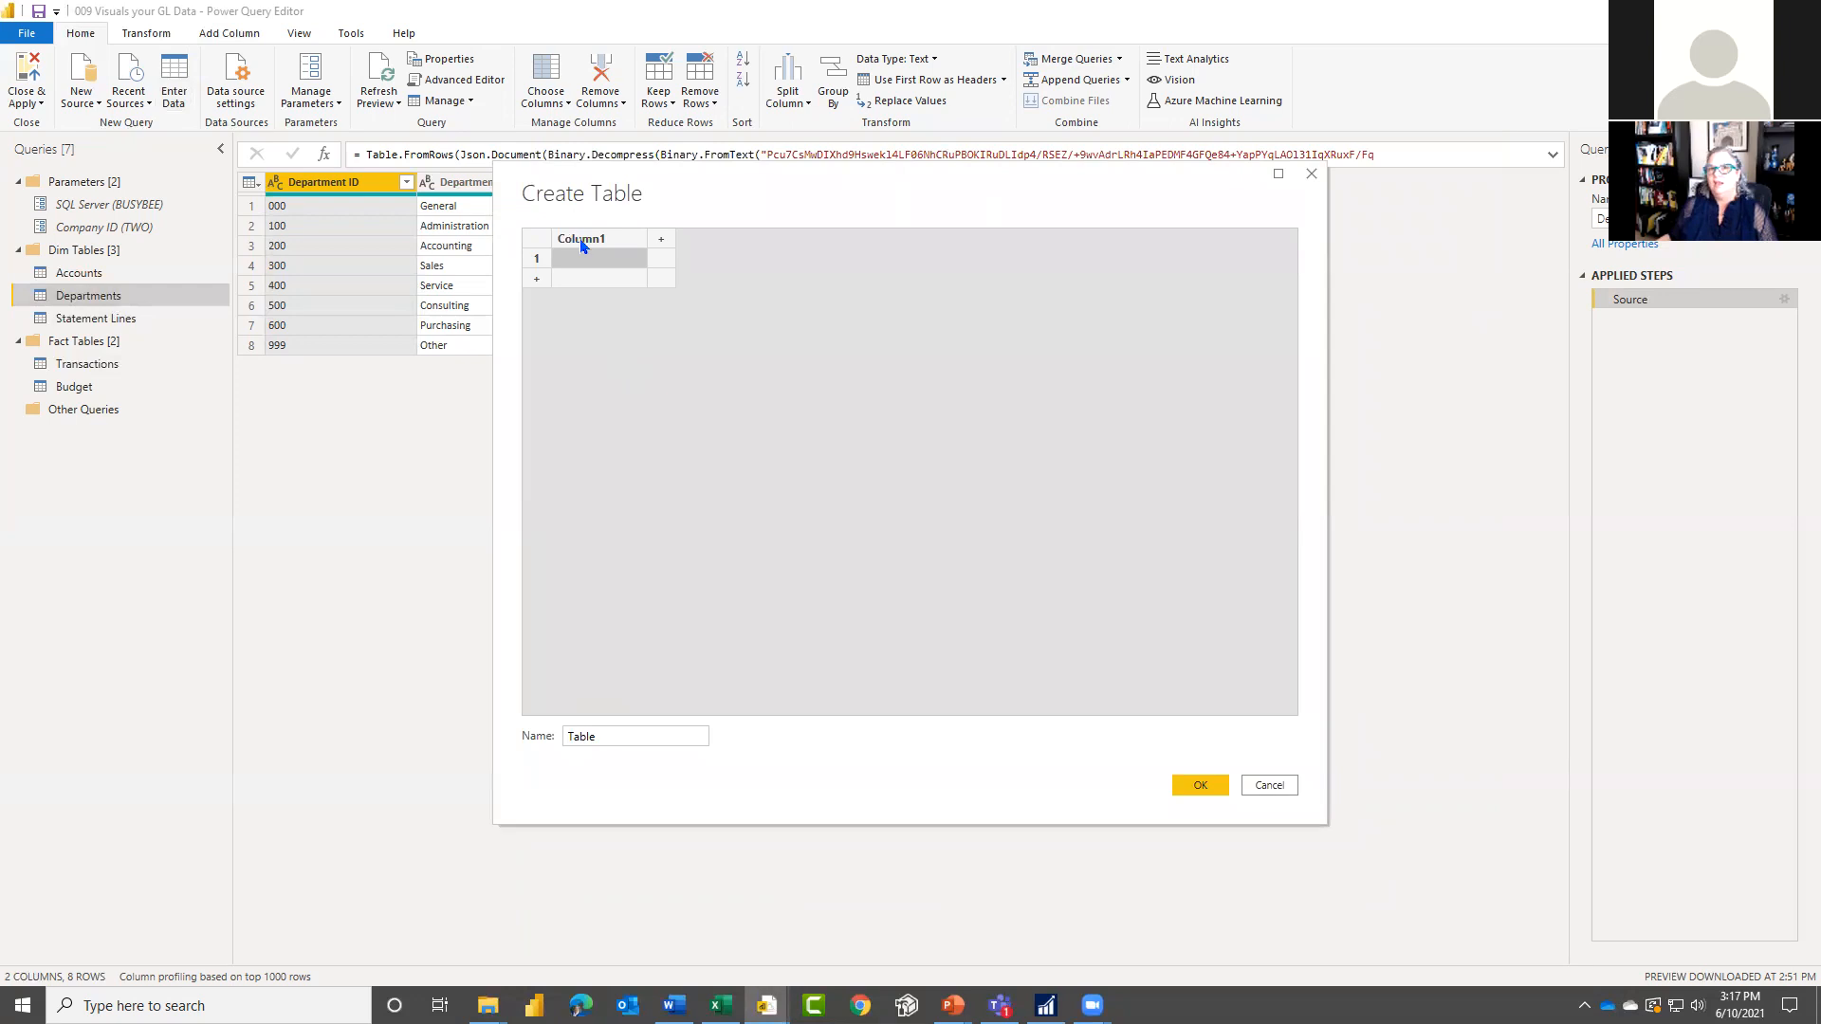
click(662, 242)
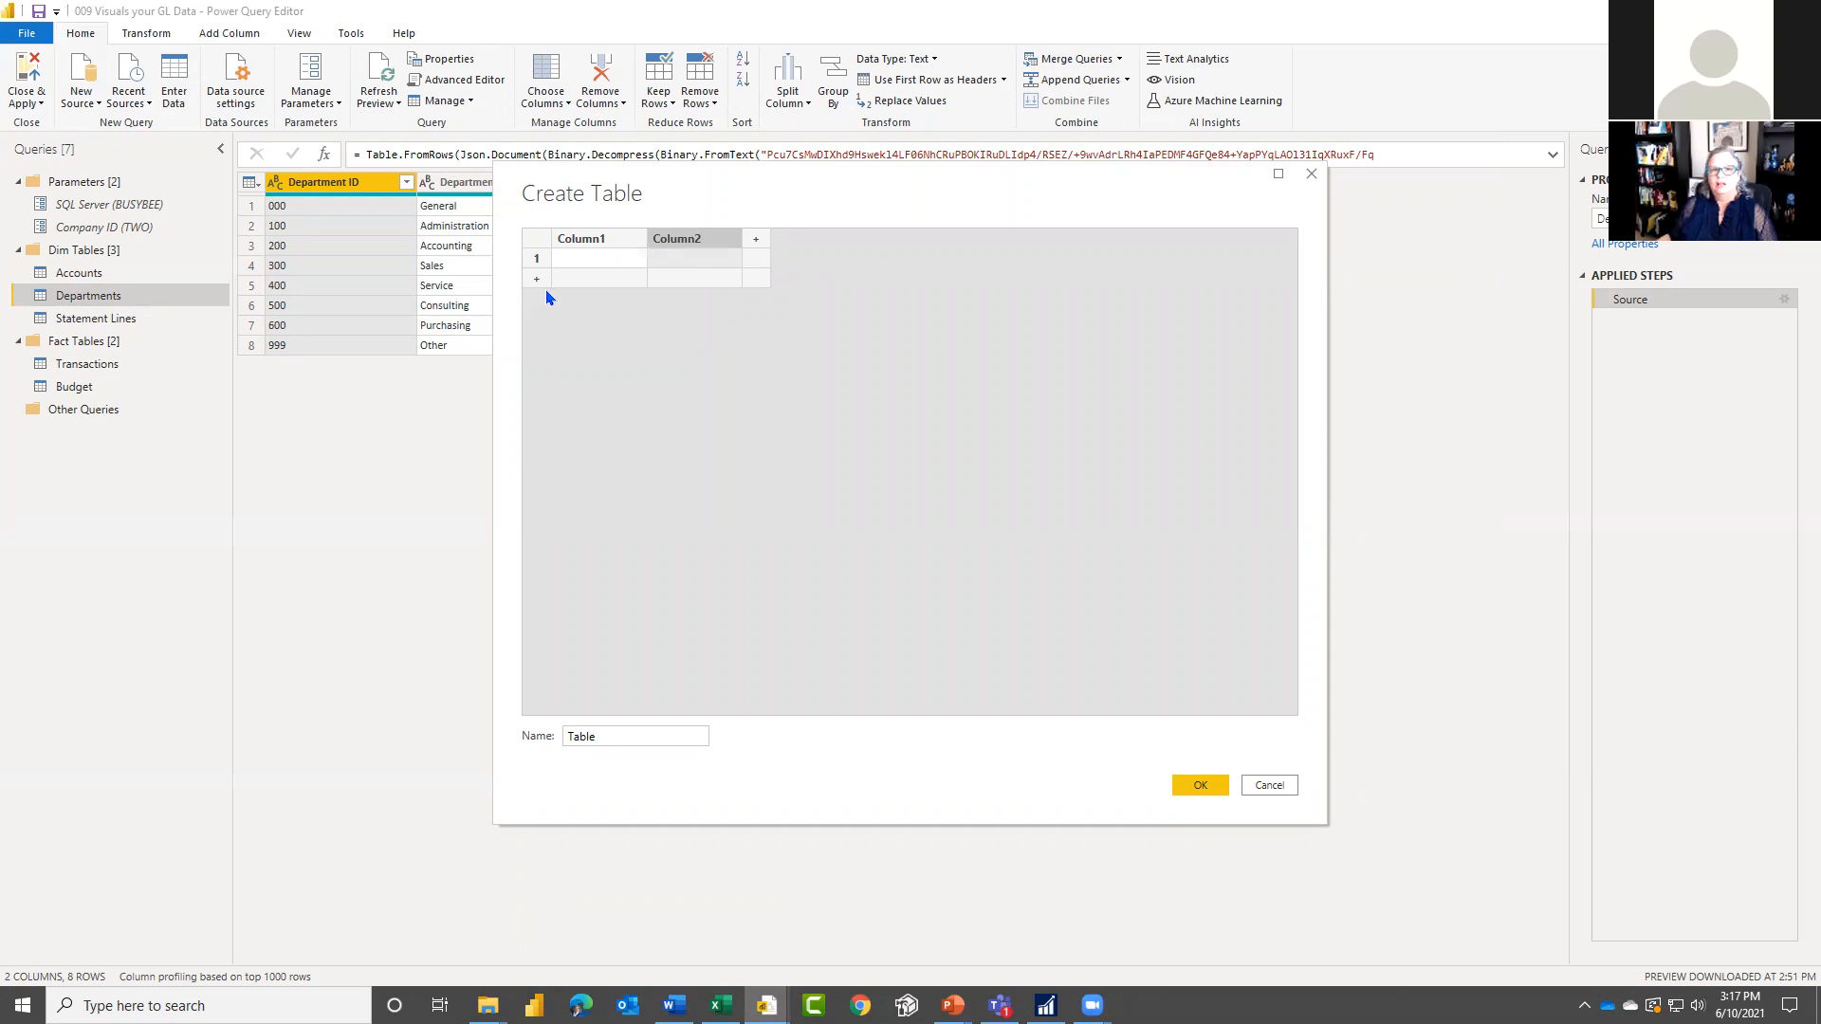
click(537, 259)
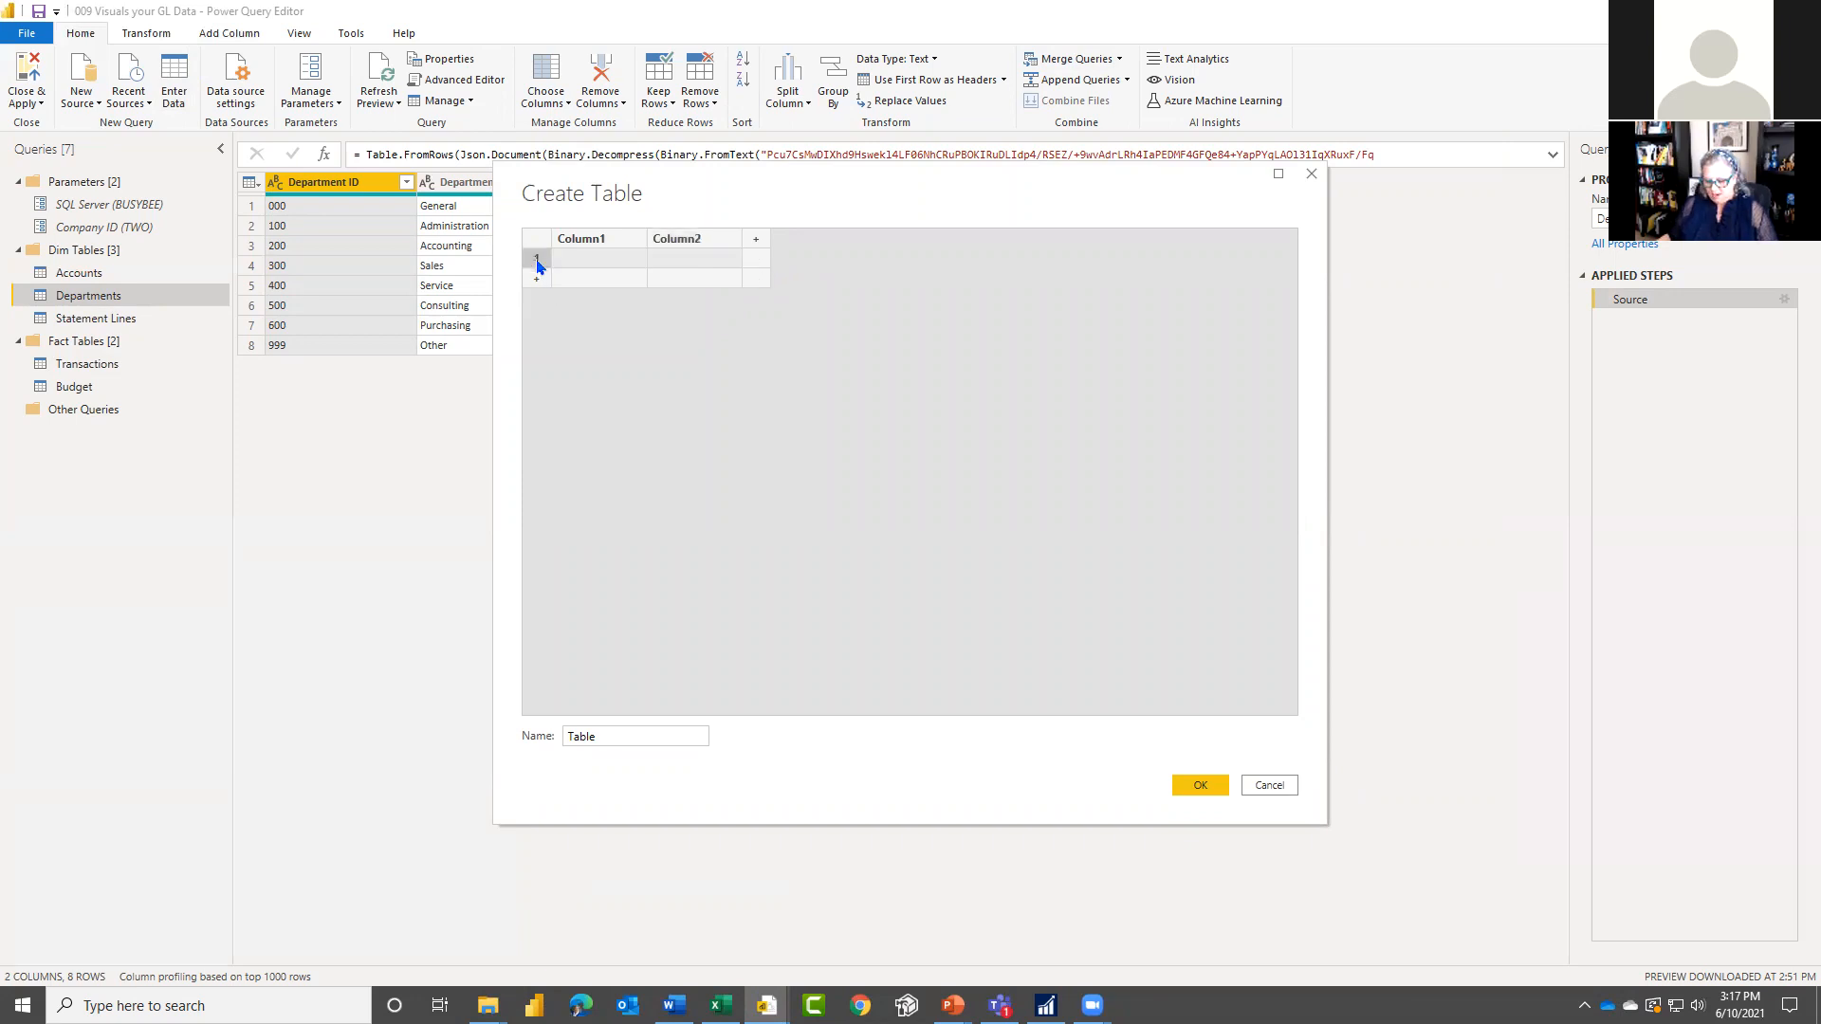
key(ctrl+v)
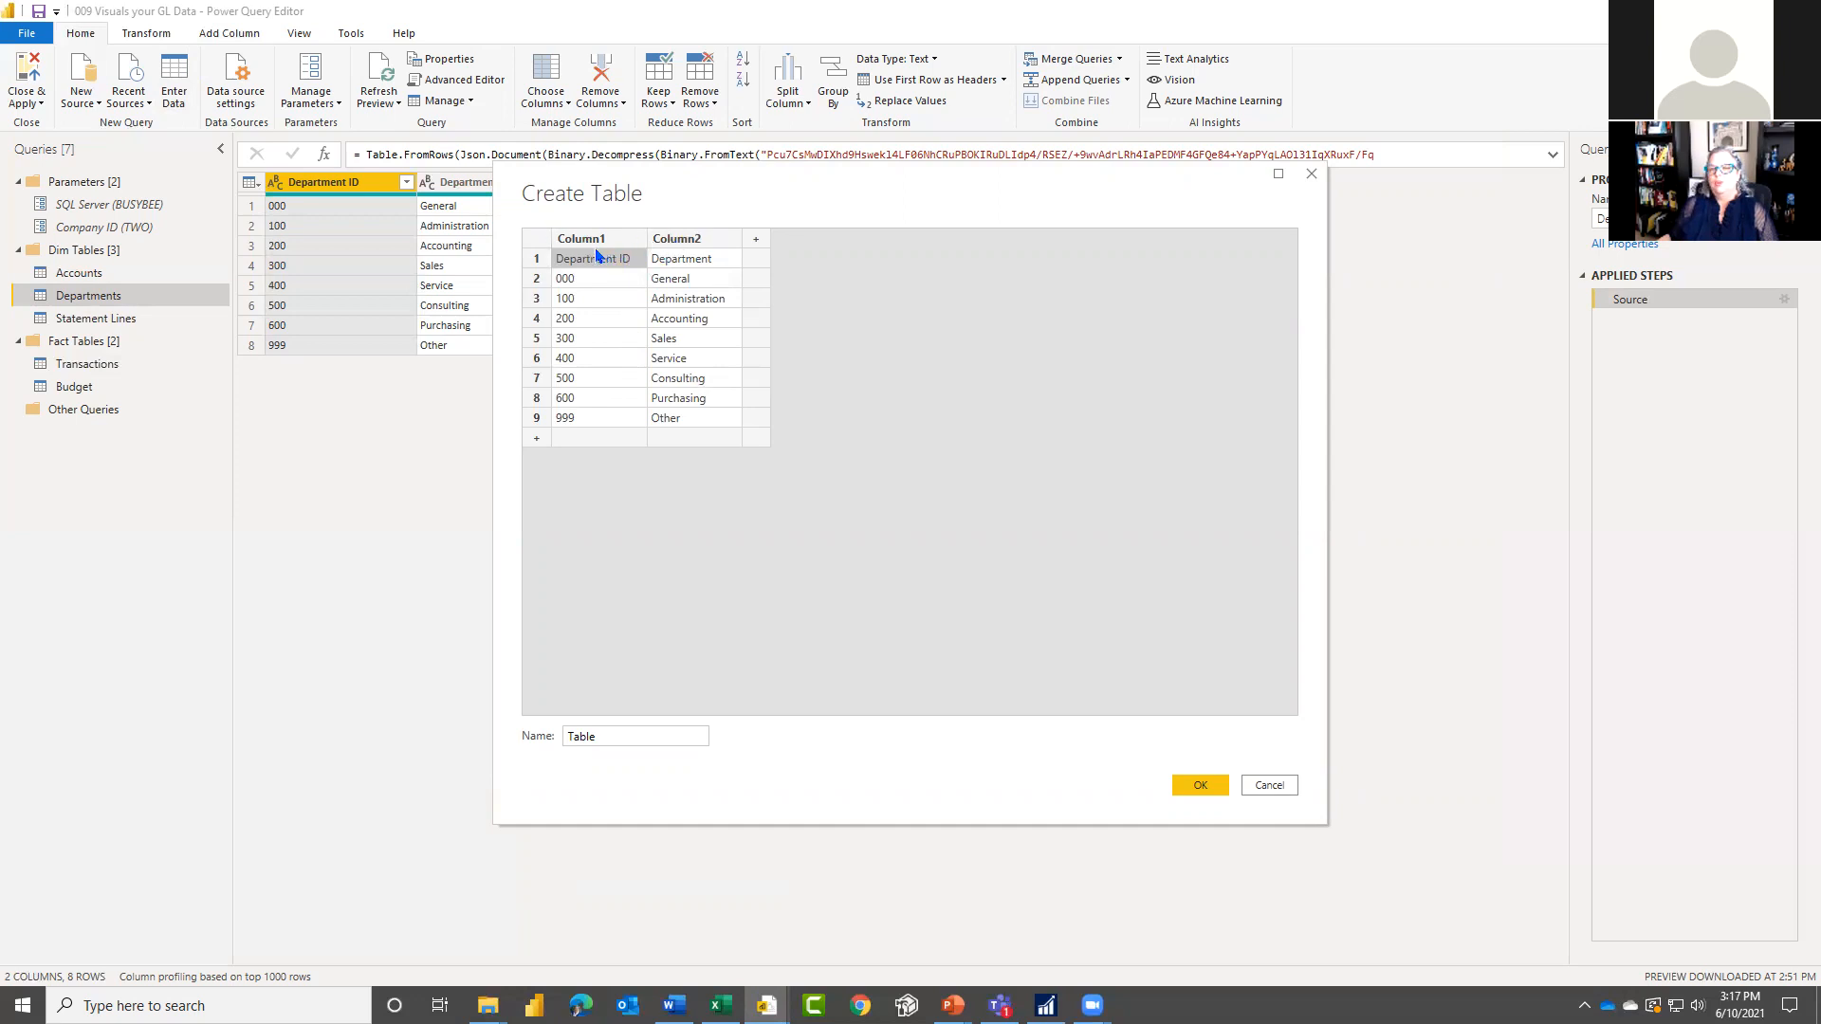
click(1204, 786)
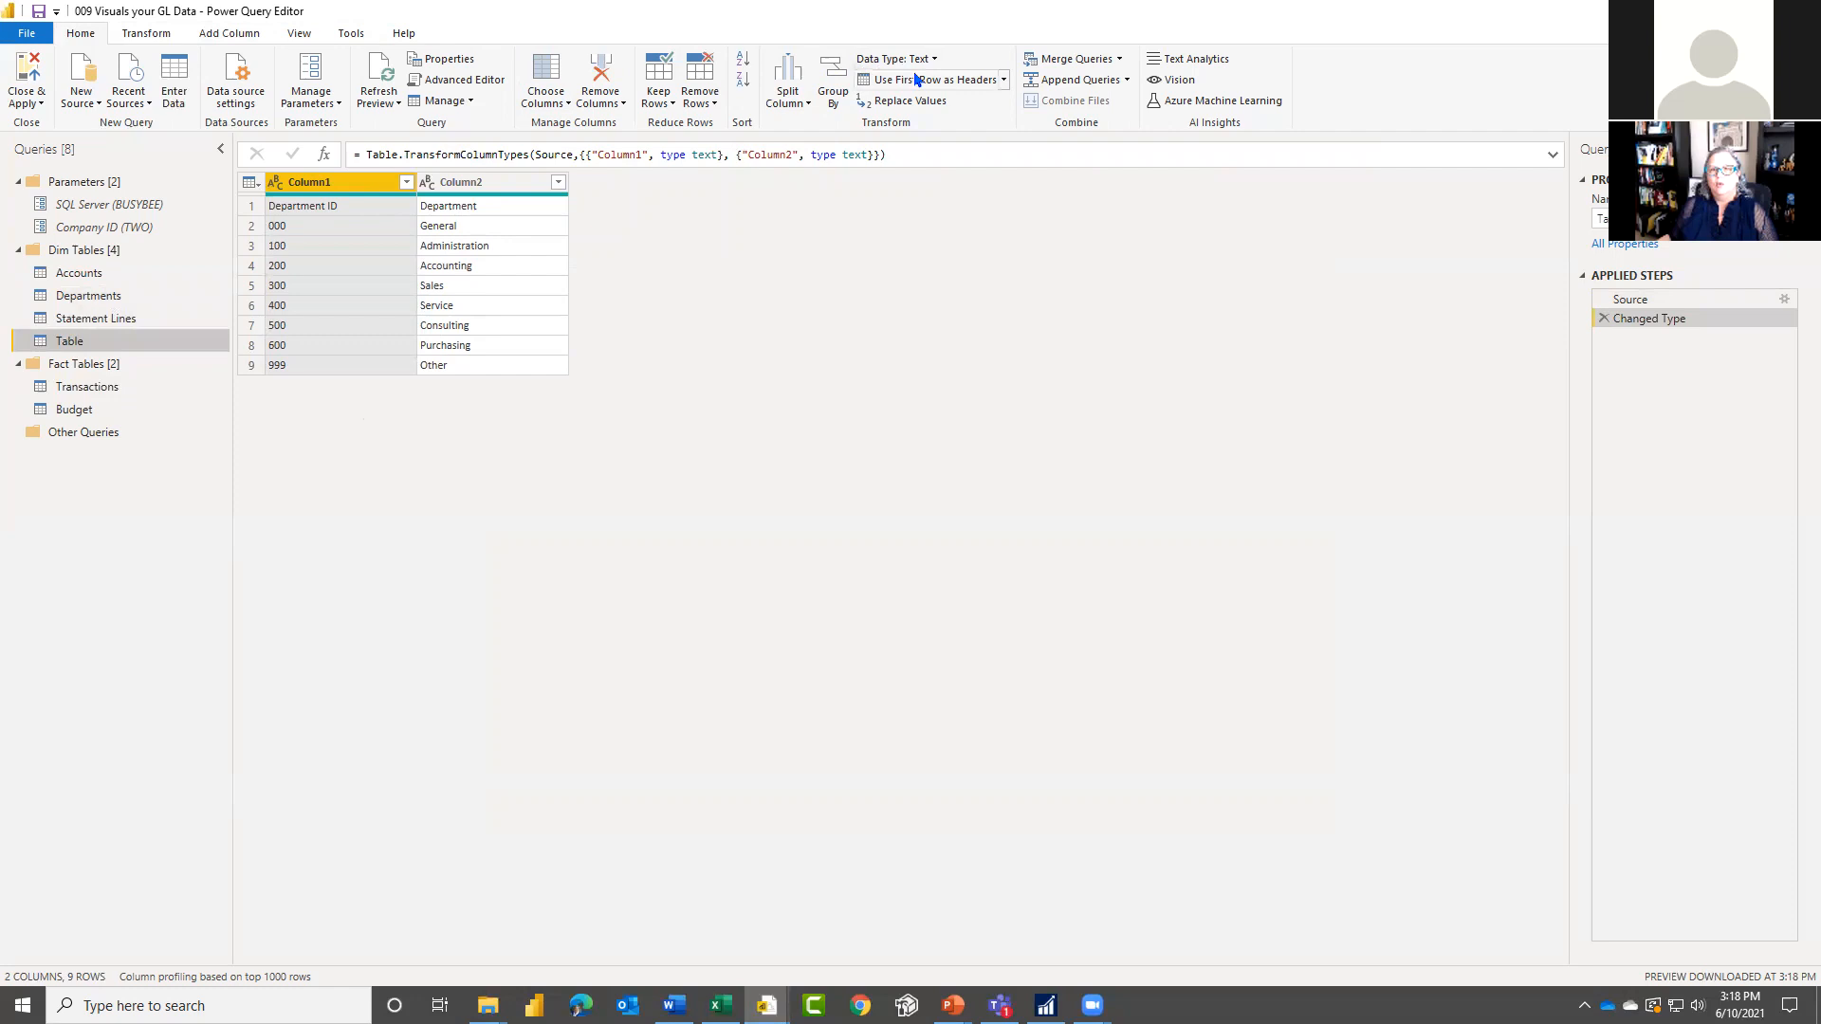
Step: Promote the new table's first row to headers and remove the automatic Changed Type1 step
click(942, 86)
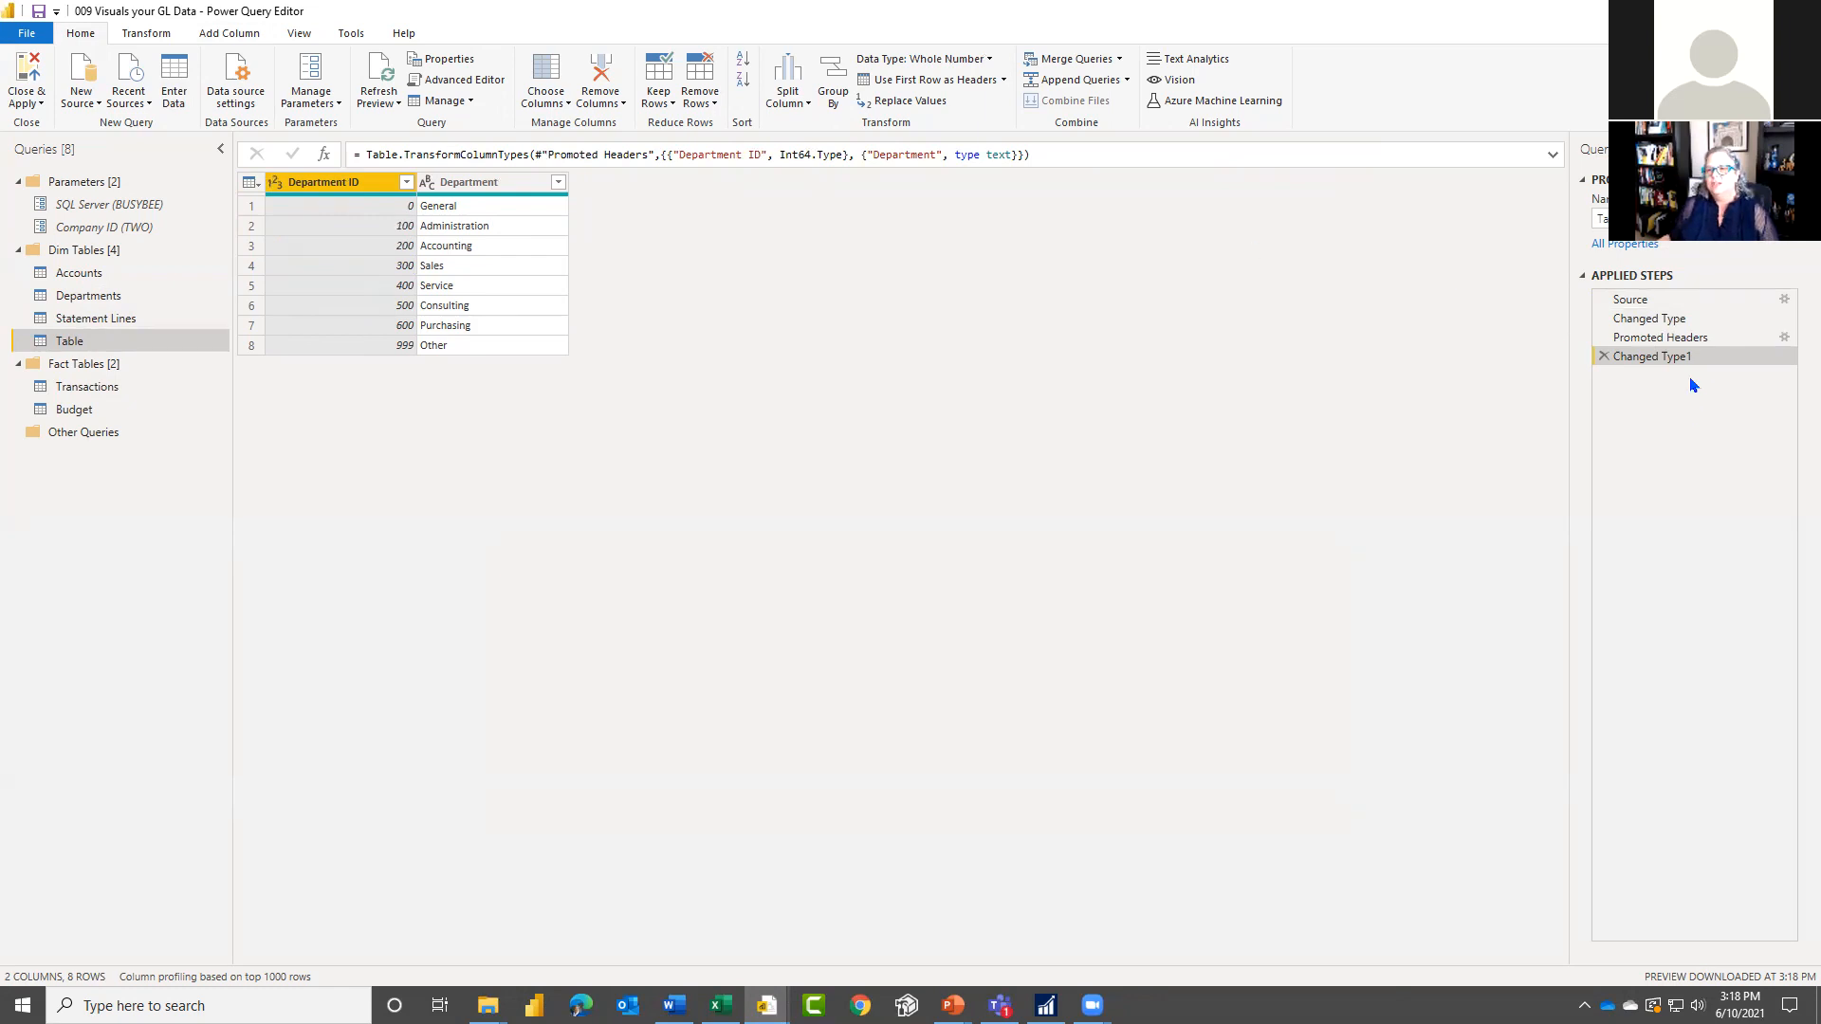
click(1603, 357)
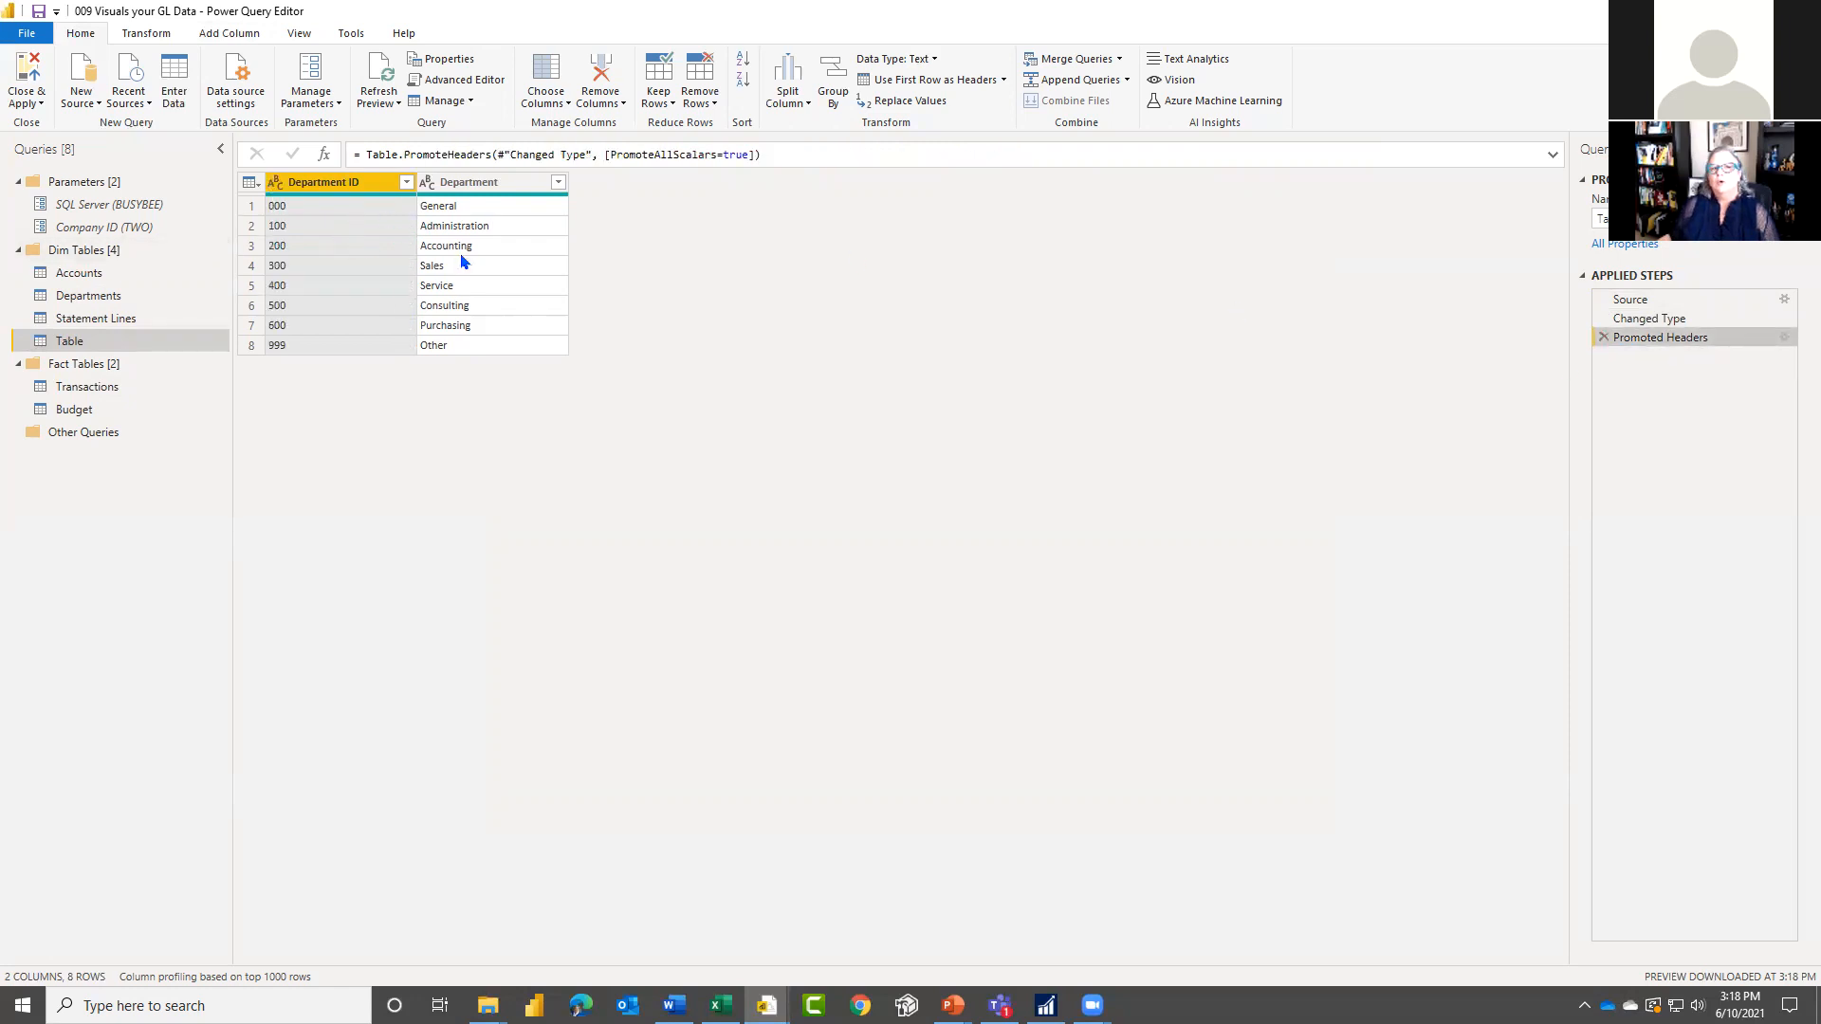
Step: Delete the demonstration query Table from the Dim Tables group
right_click(143, 340)
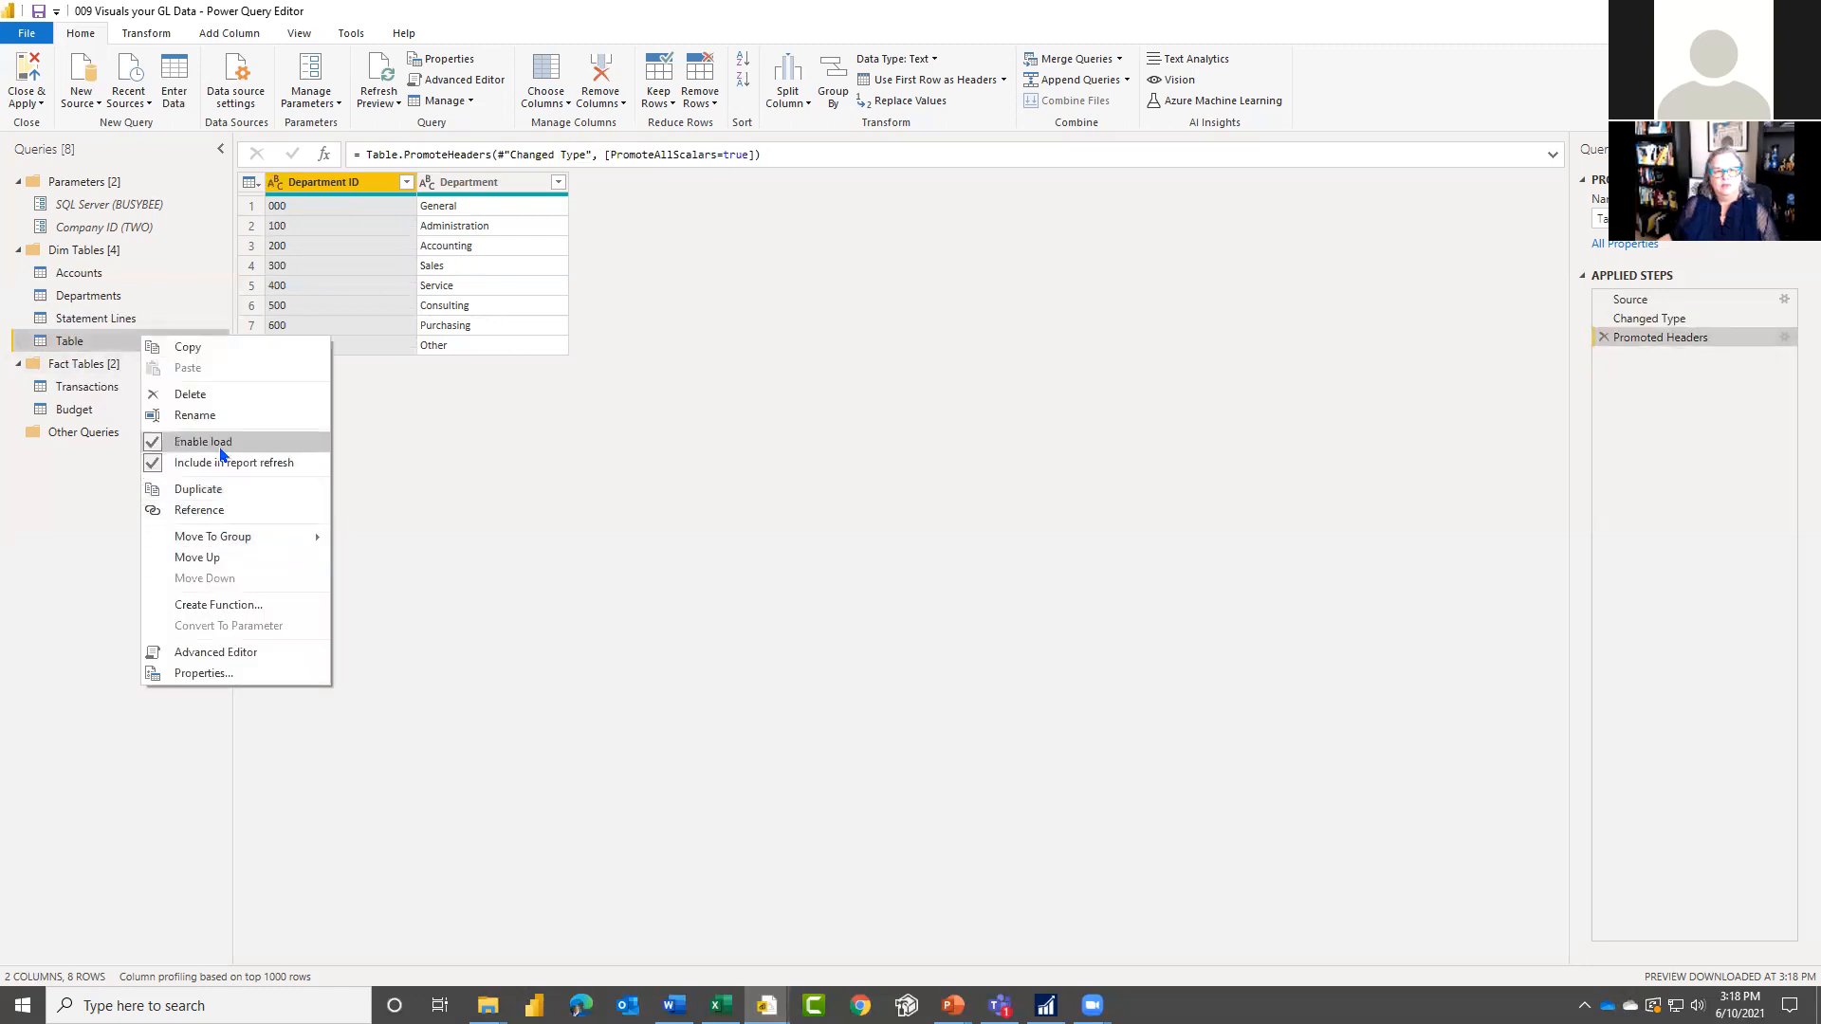
click(207, 396)
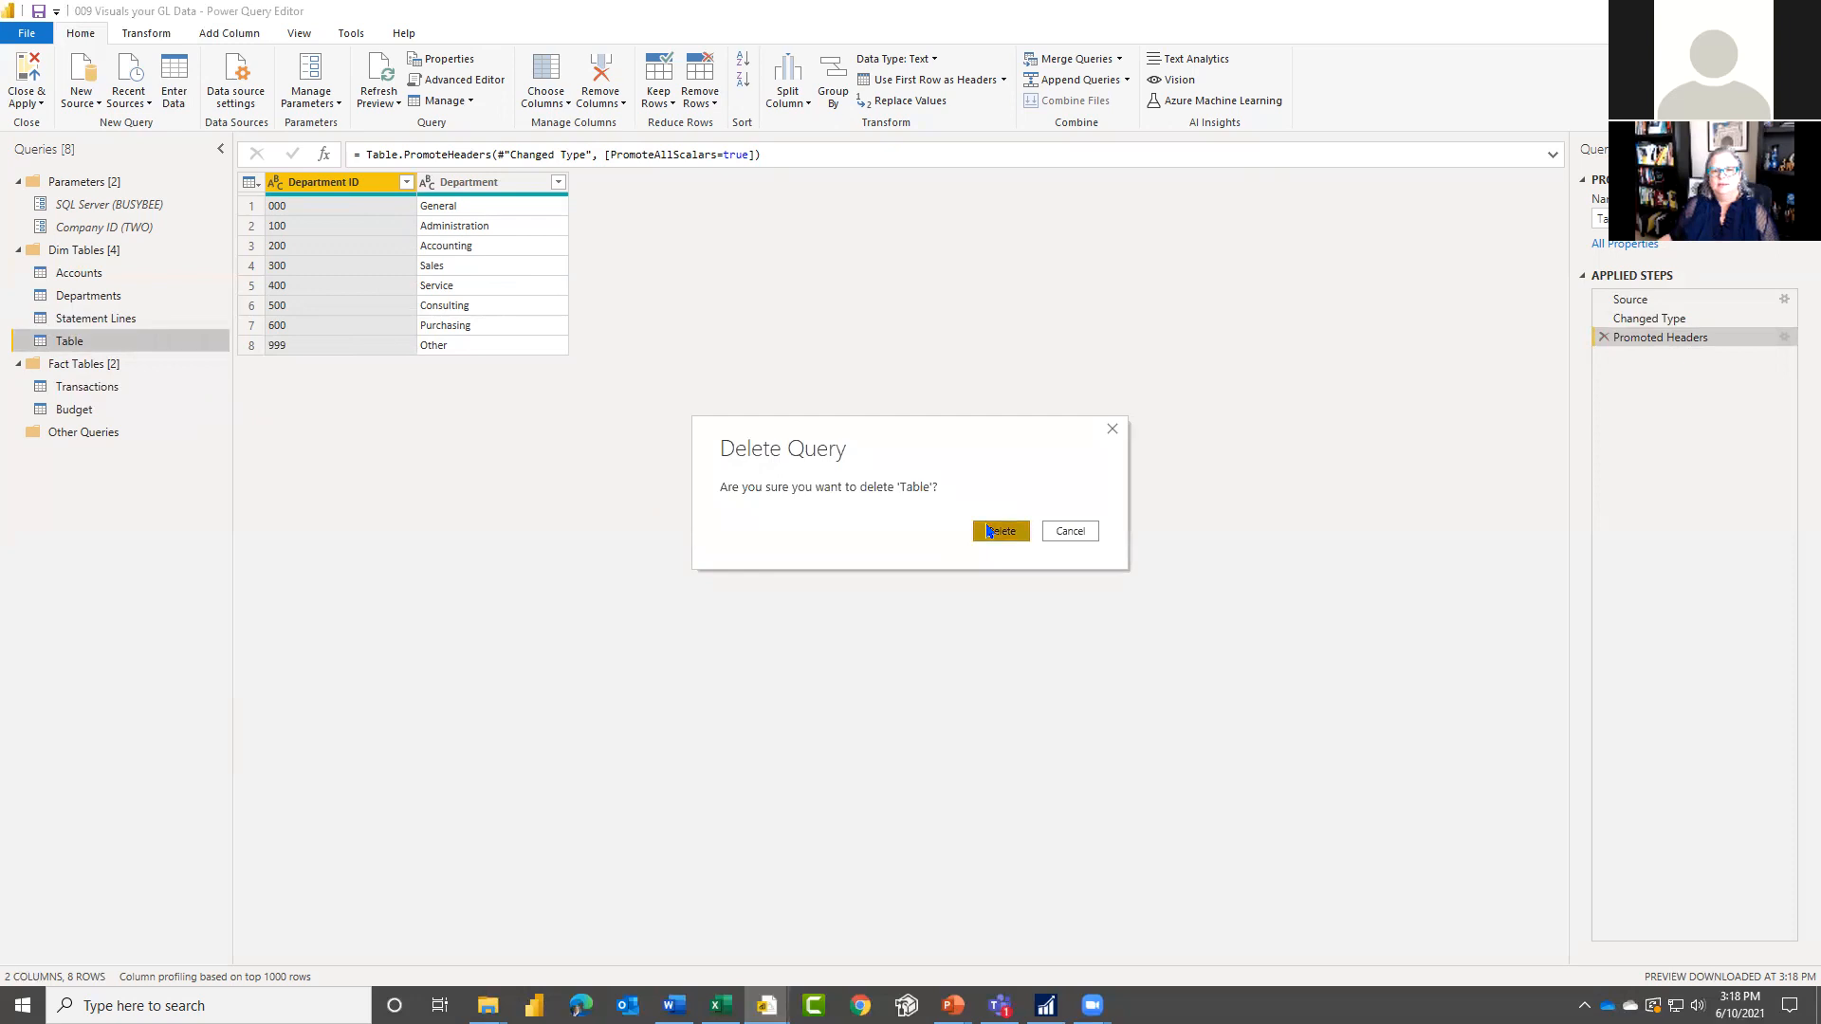
click(986, 530)
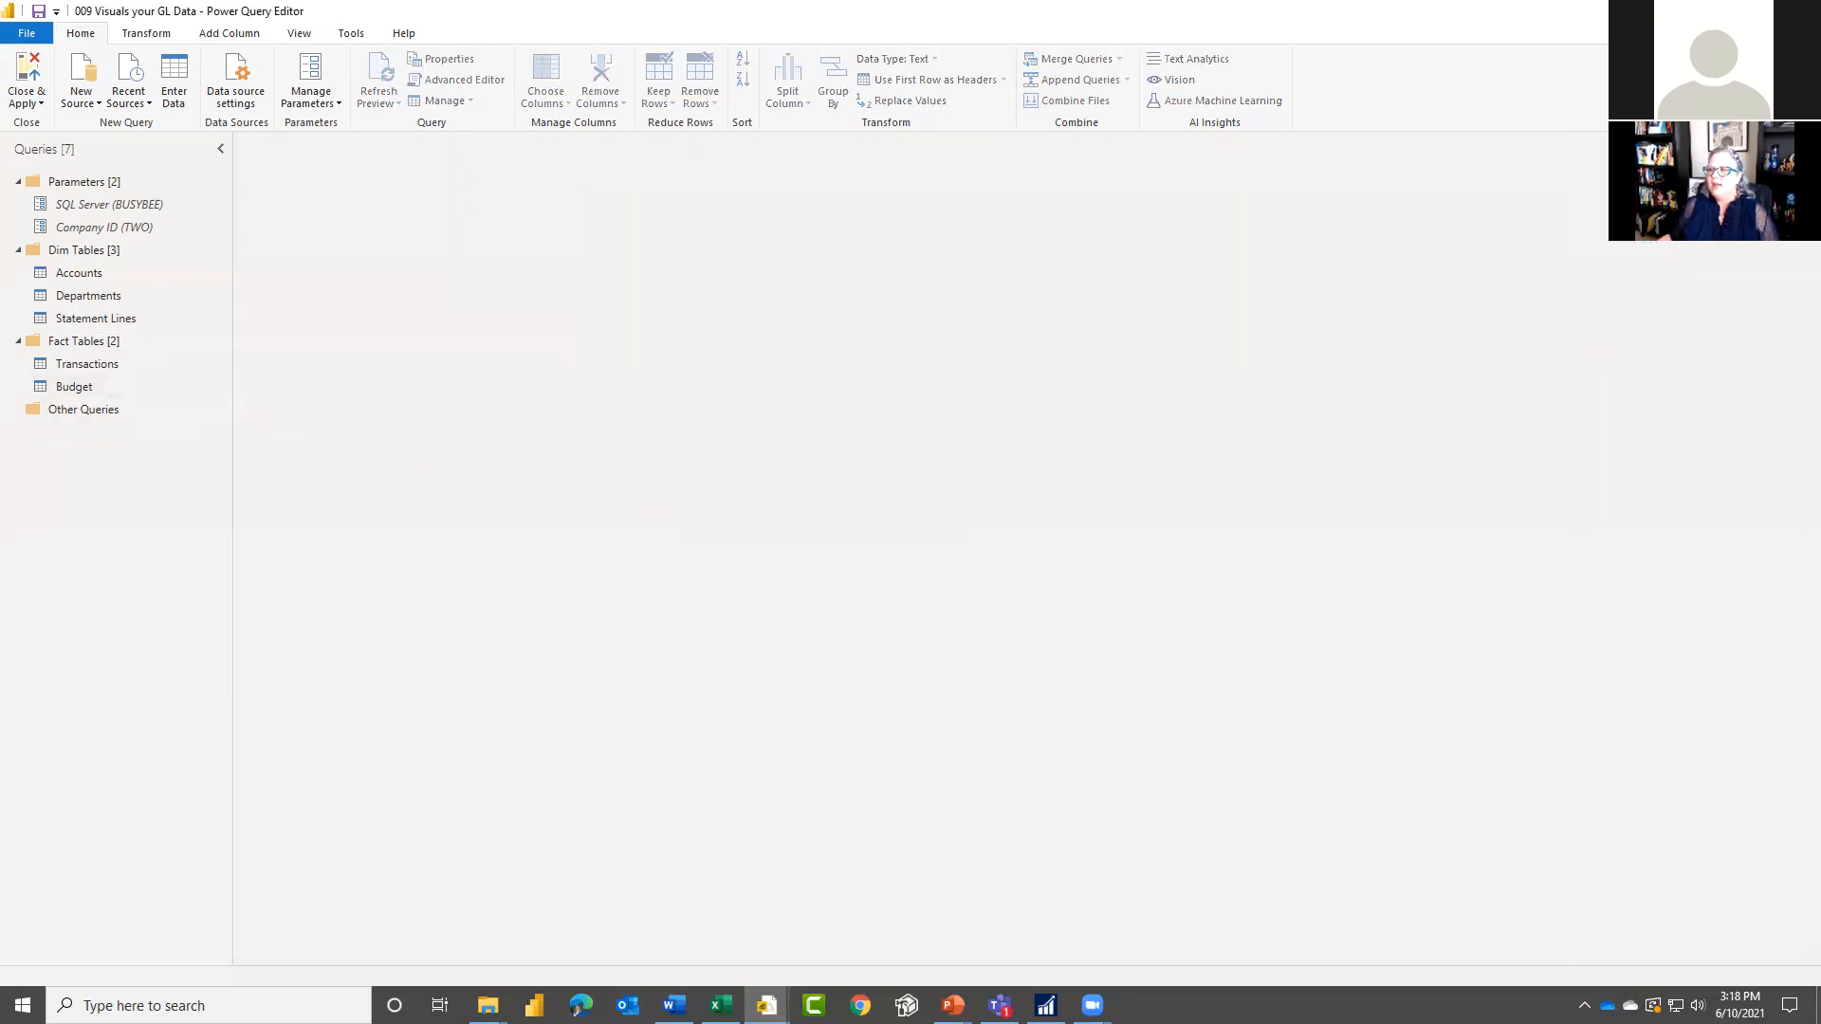
Step: Compare the Statement Lines query with its source sheet in Excel and inspect the ReportLineID of the Net Profit (Loss) row
click(84, 319)
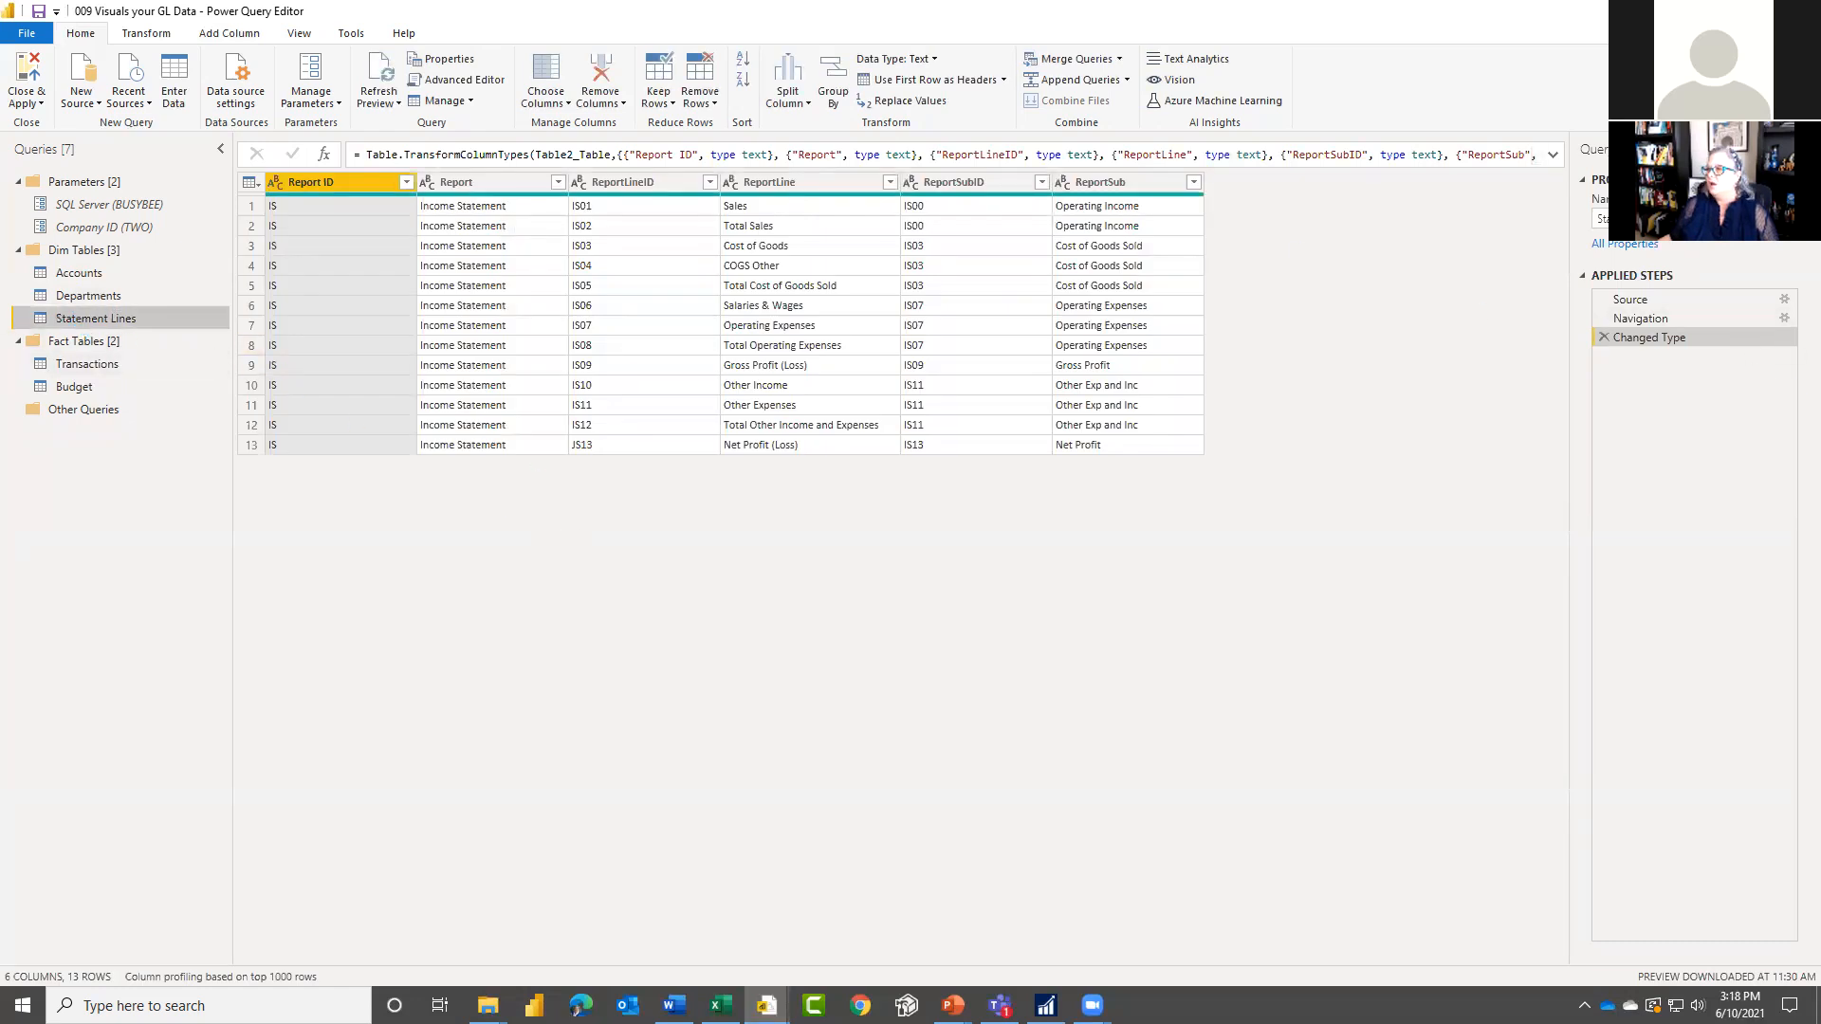
key(alt+Tab)
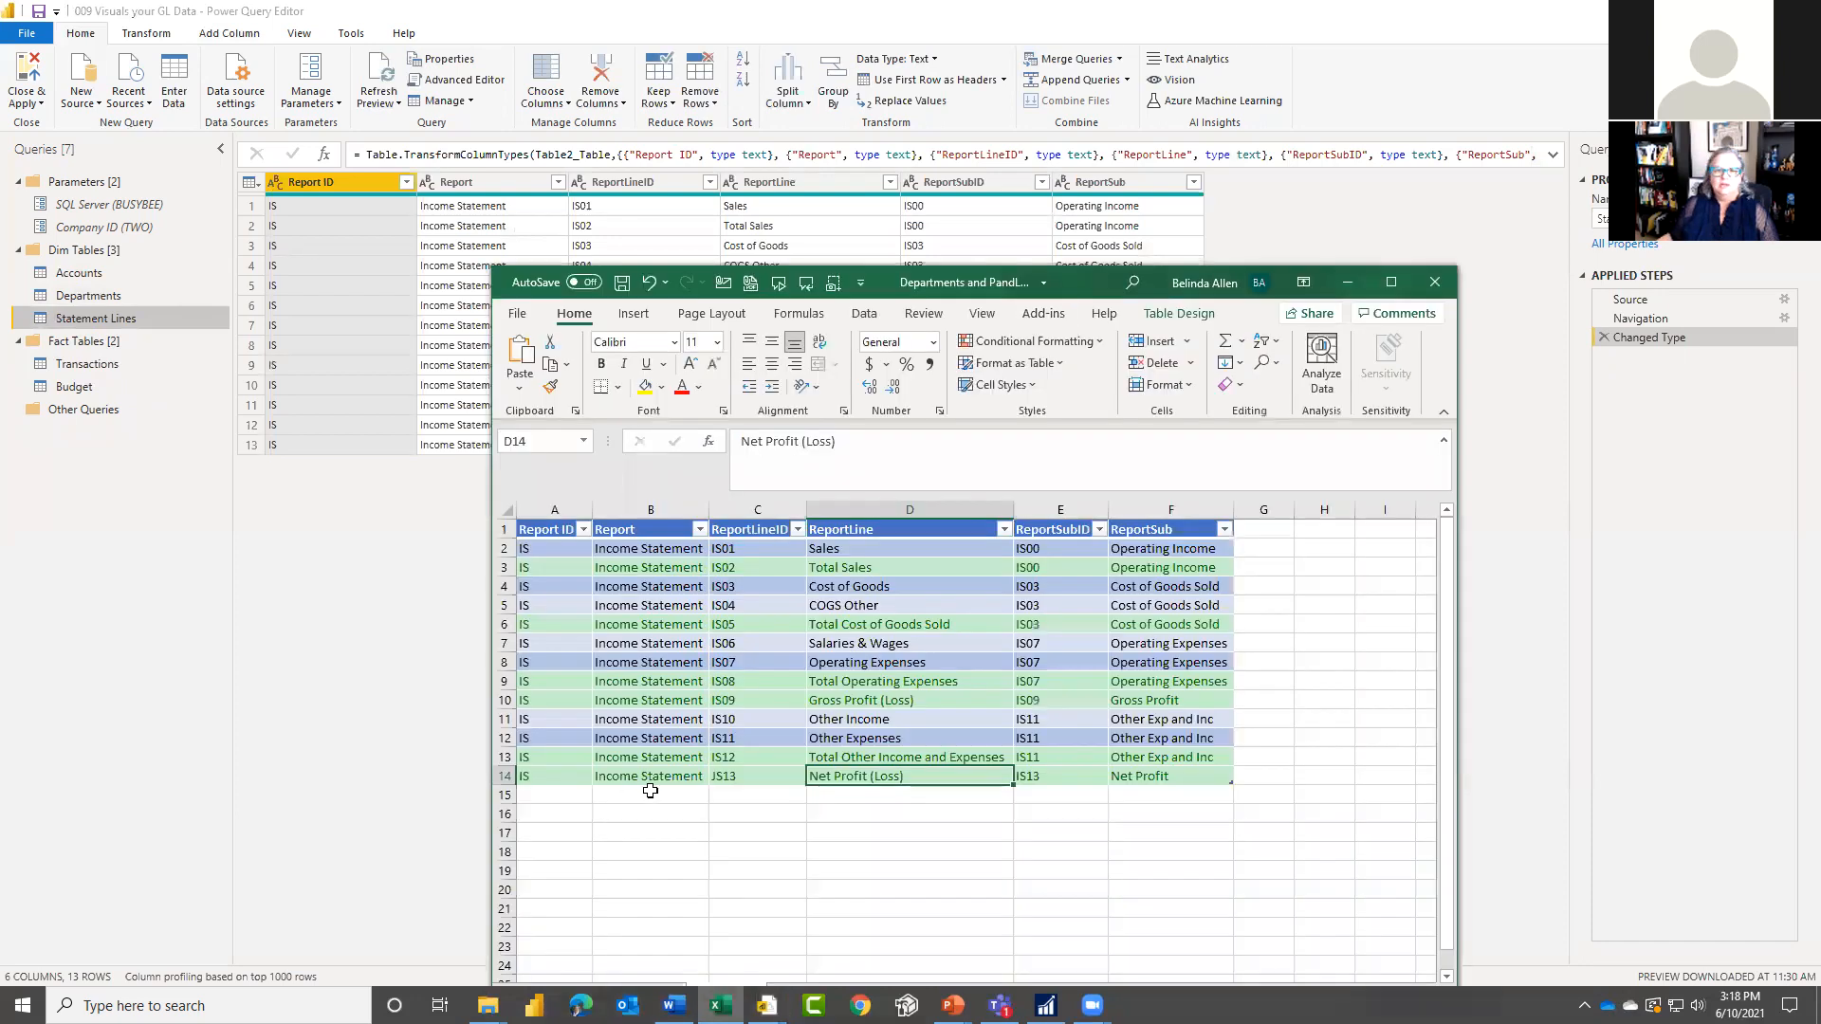
key(alt+Tab)
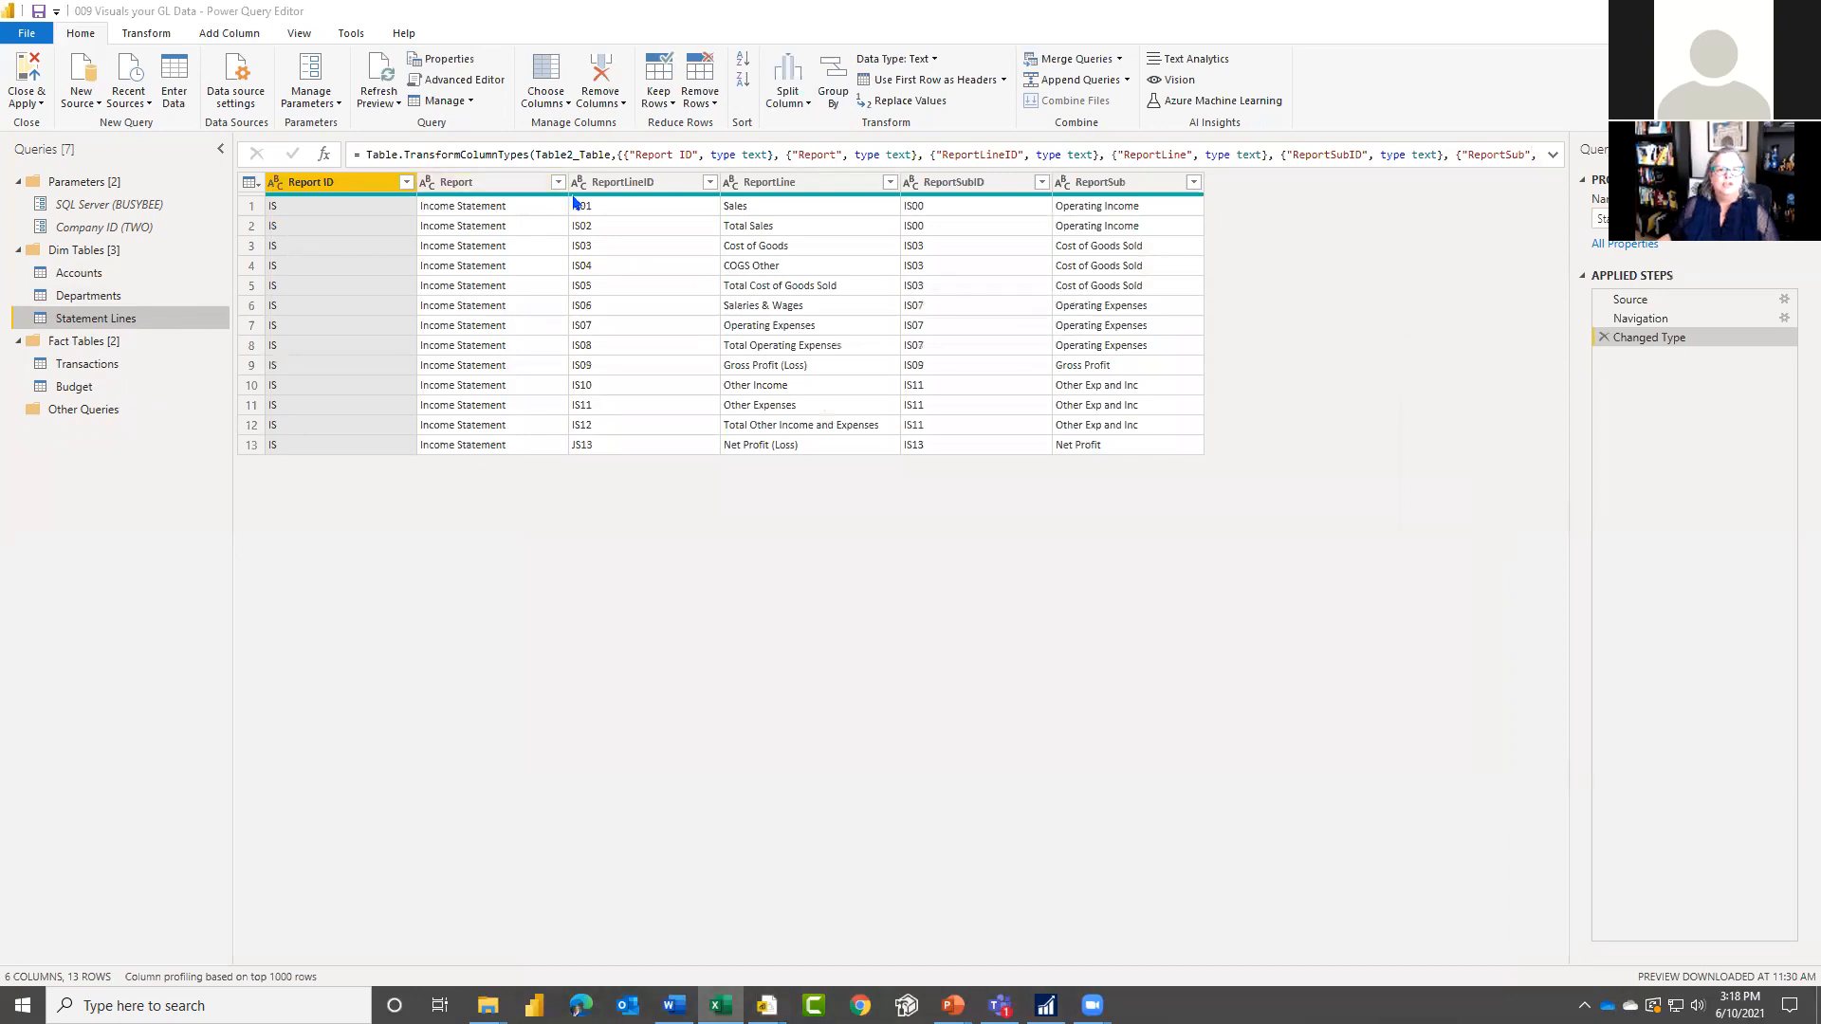
click(601, 447)
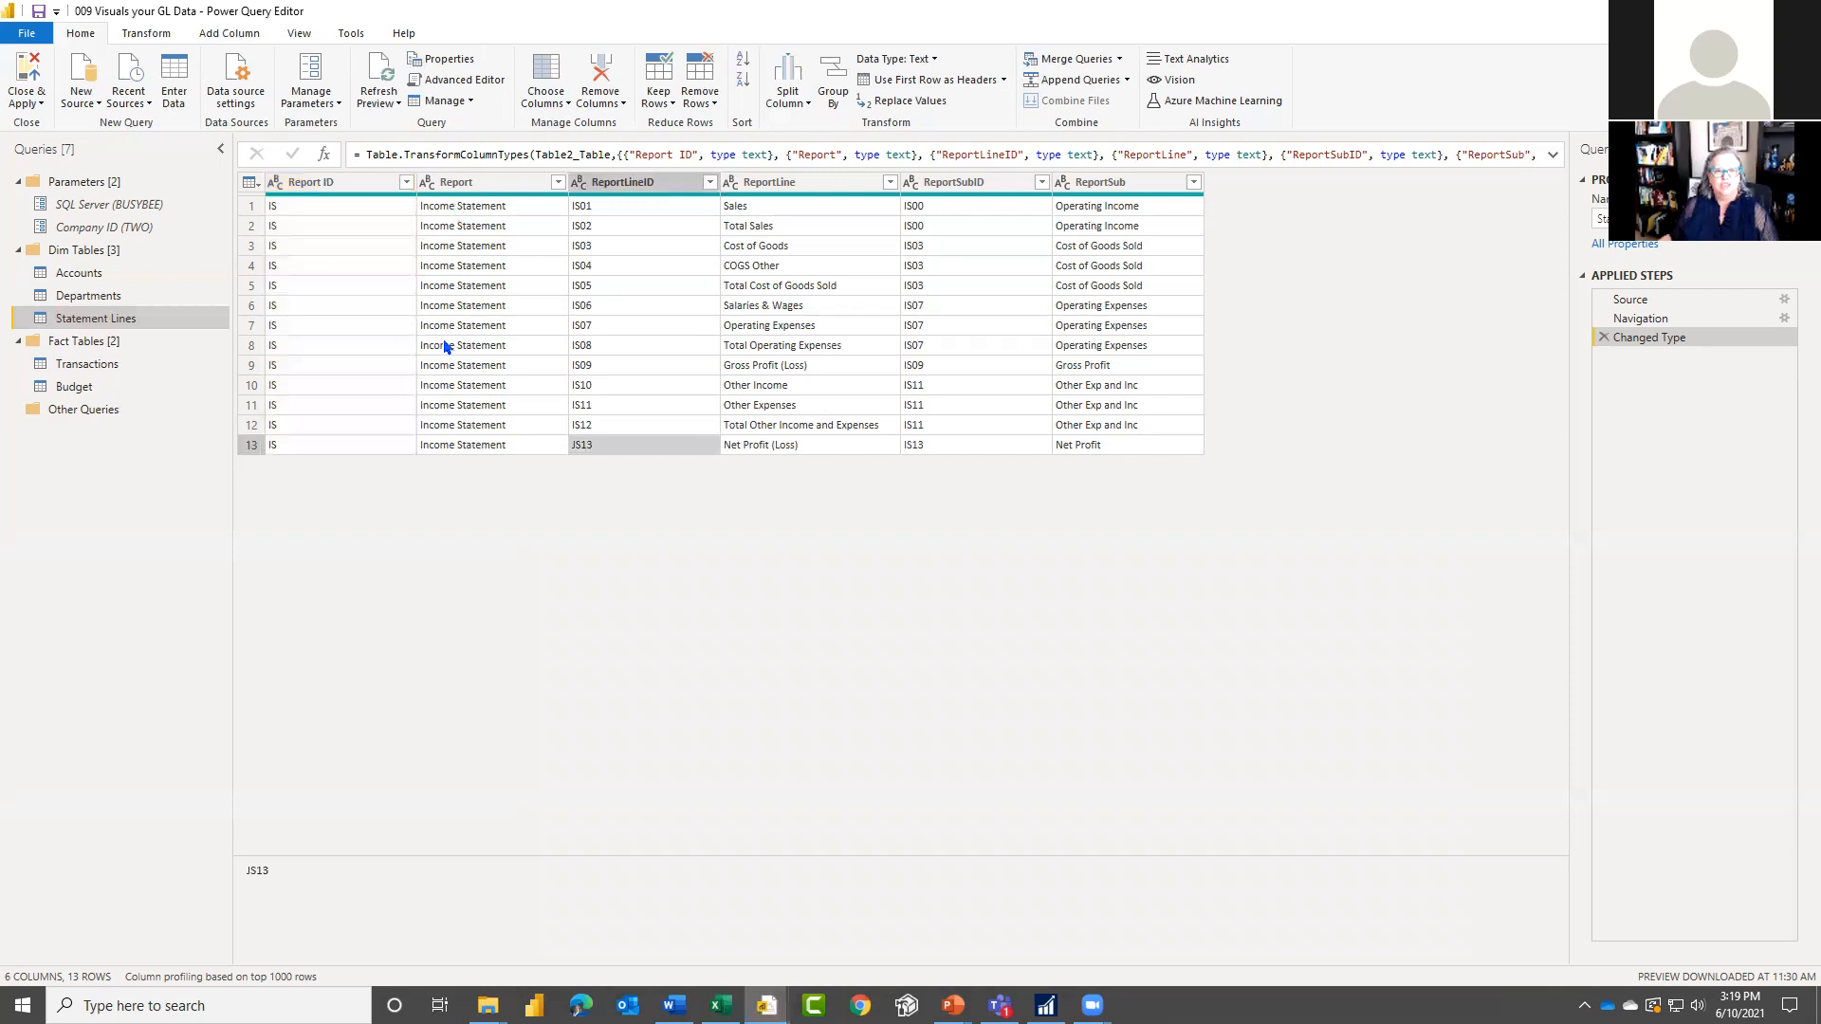
Step: Examine the conditional clauses that assign ReportLineID by Main Account Segment in the Accounts query
click(80, 275)
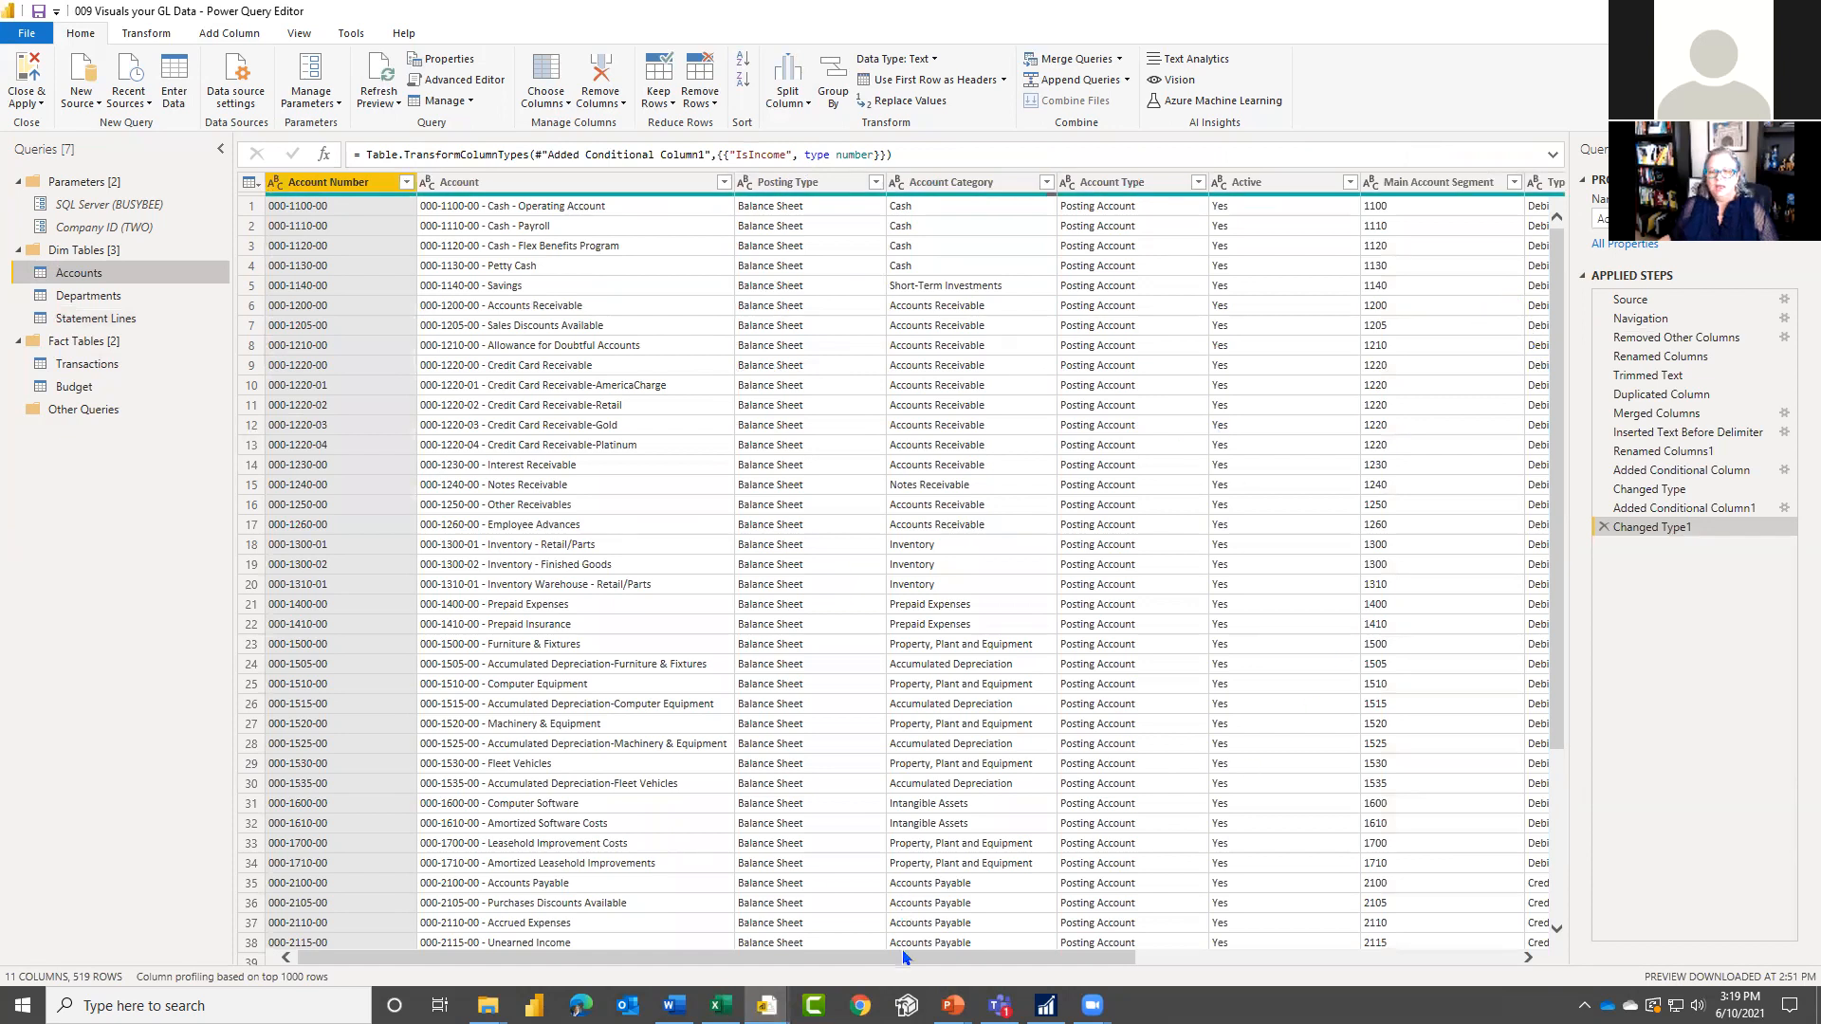
click(1789, 474)
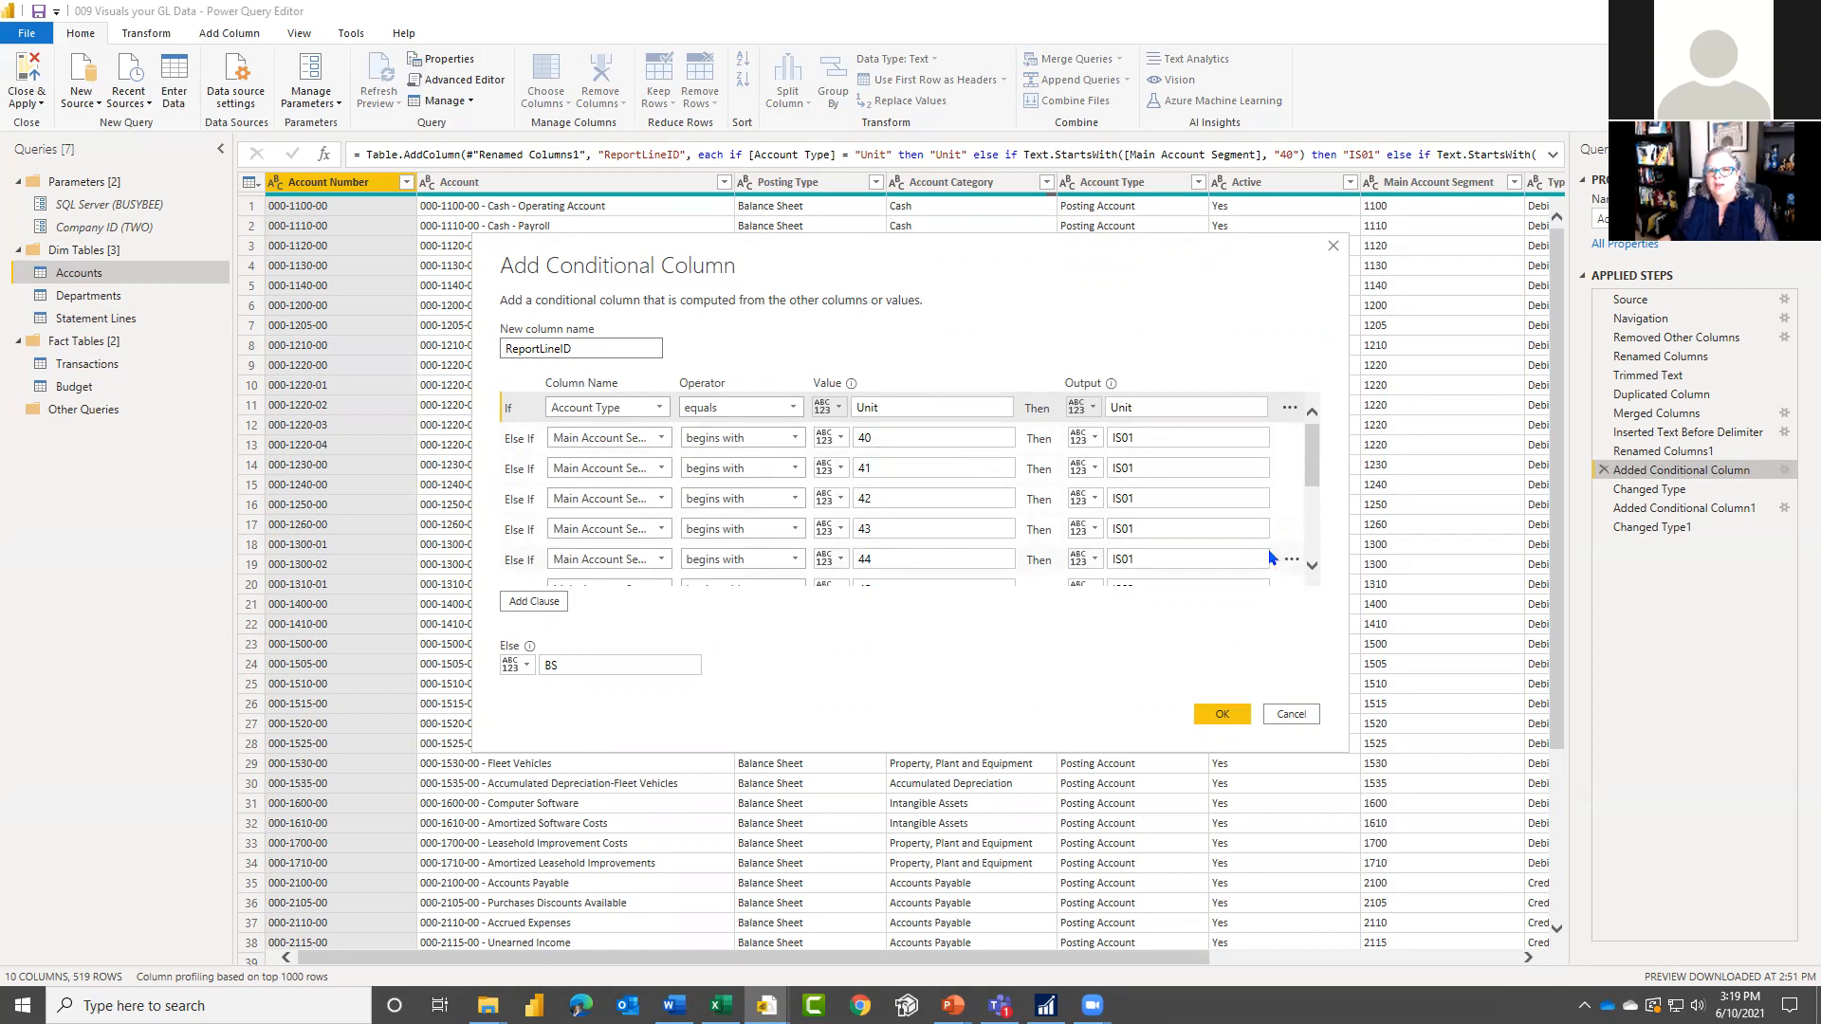
click(1313, 566)
click(1313, 566)
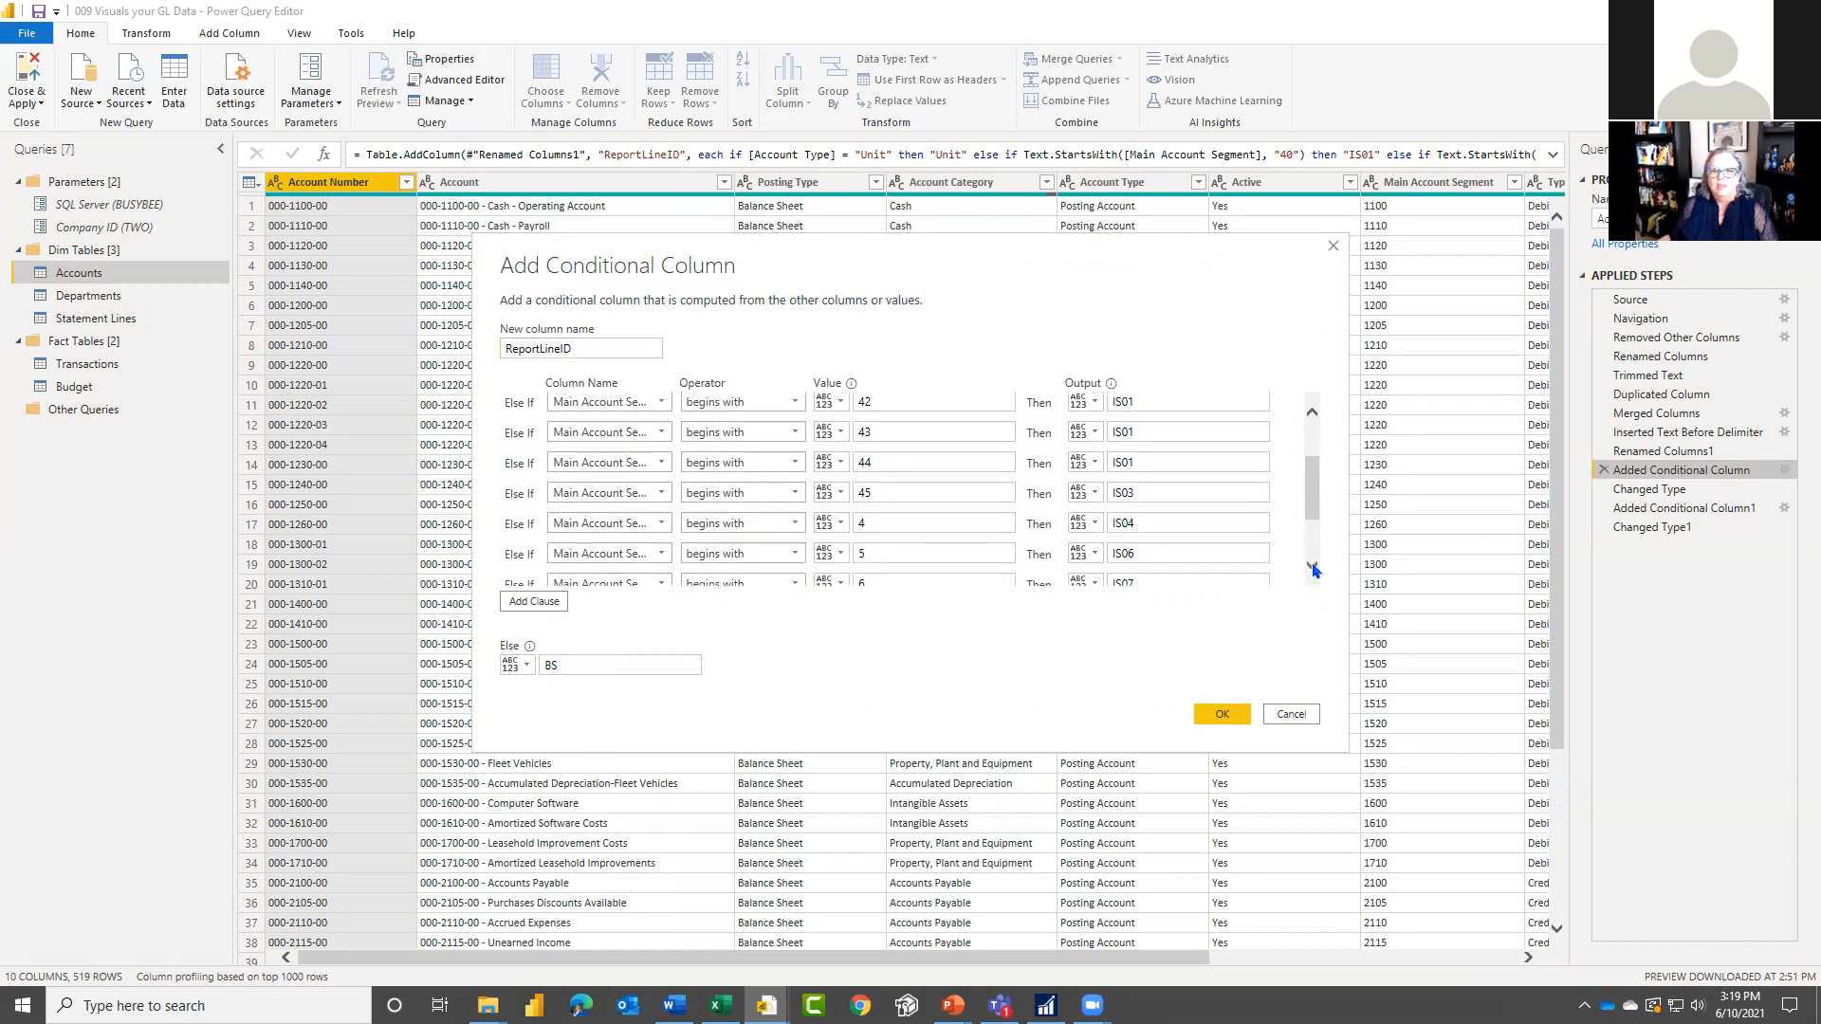
click(1313, 567)
click(1313, 566)
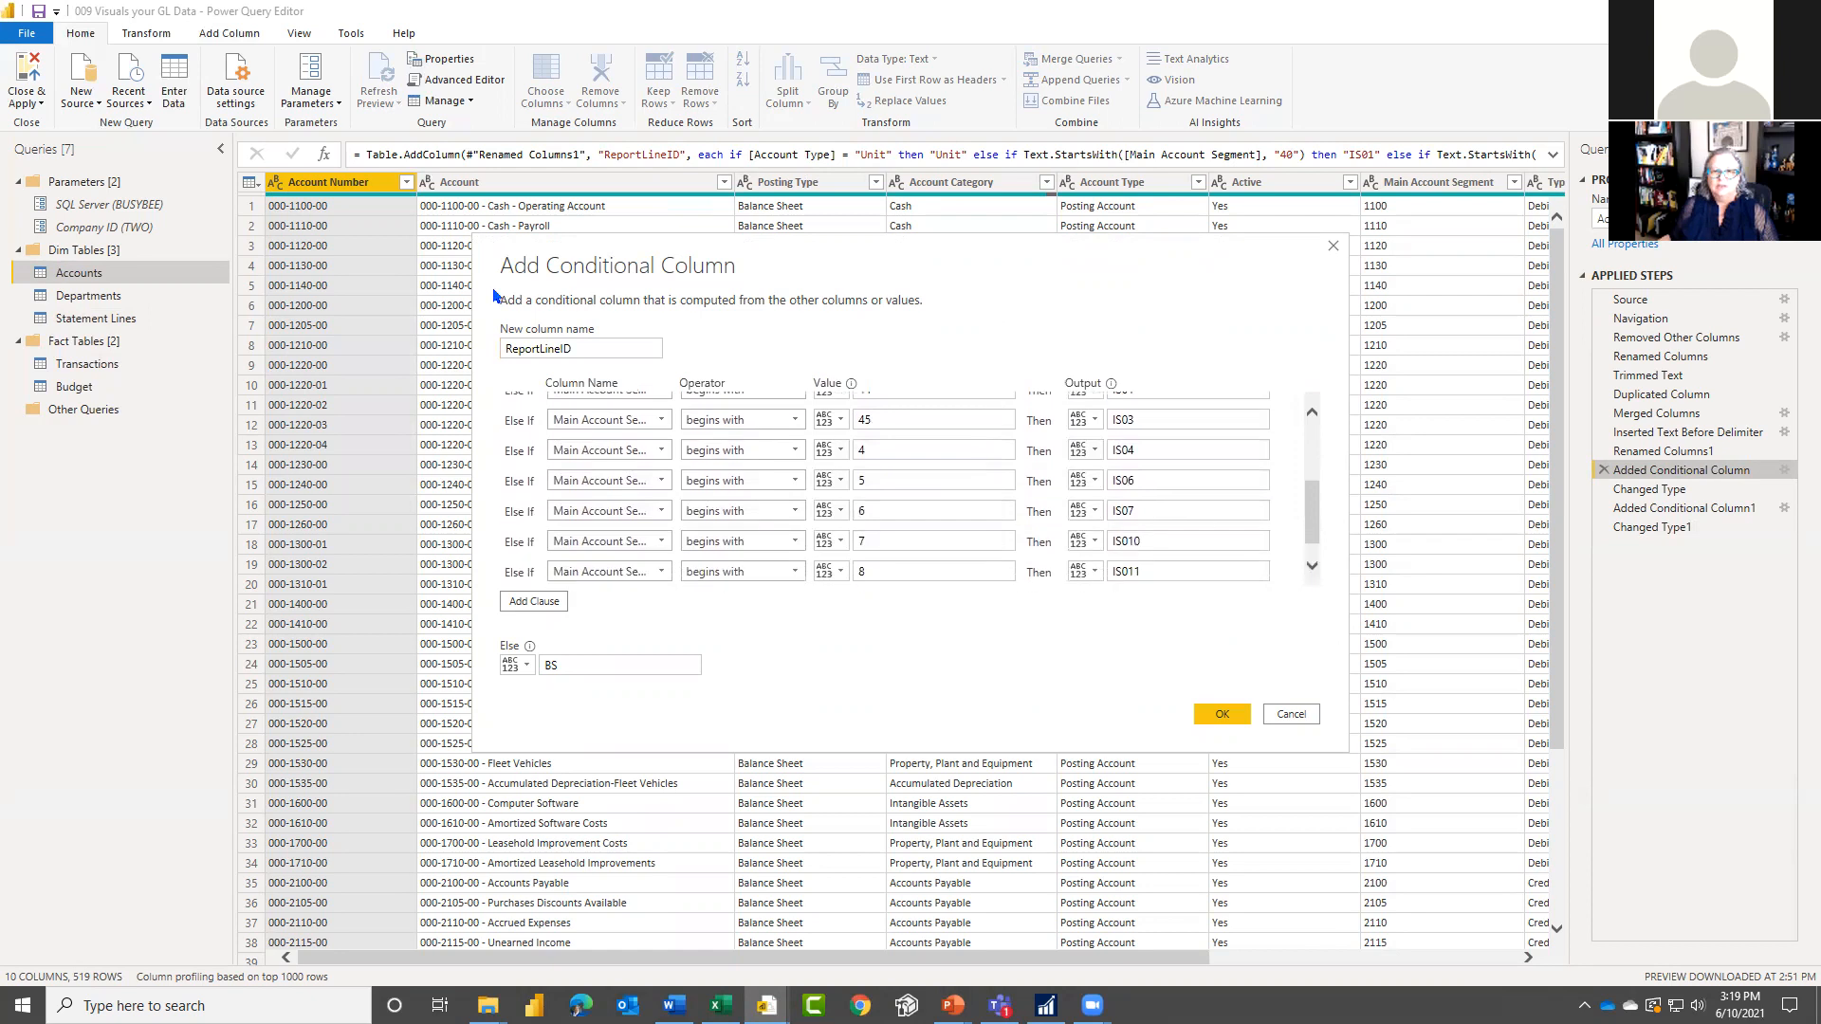
Step: Switch to the P&L Lines sheet in Excel and compare its sales and cost-of-goods ReportLineID codes with the conditional column outputs
click(1147, 423)
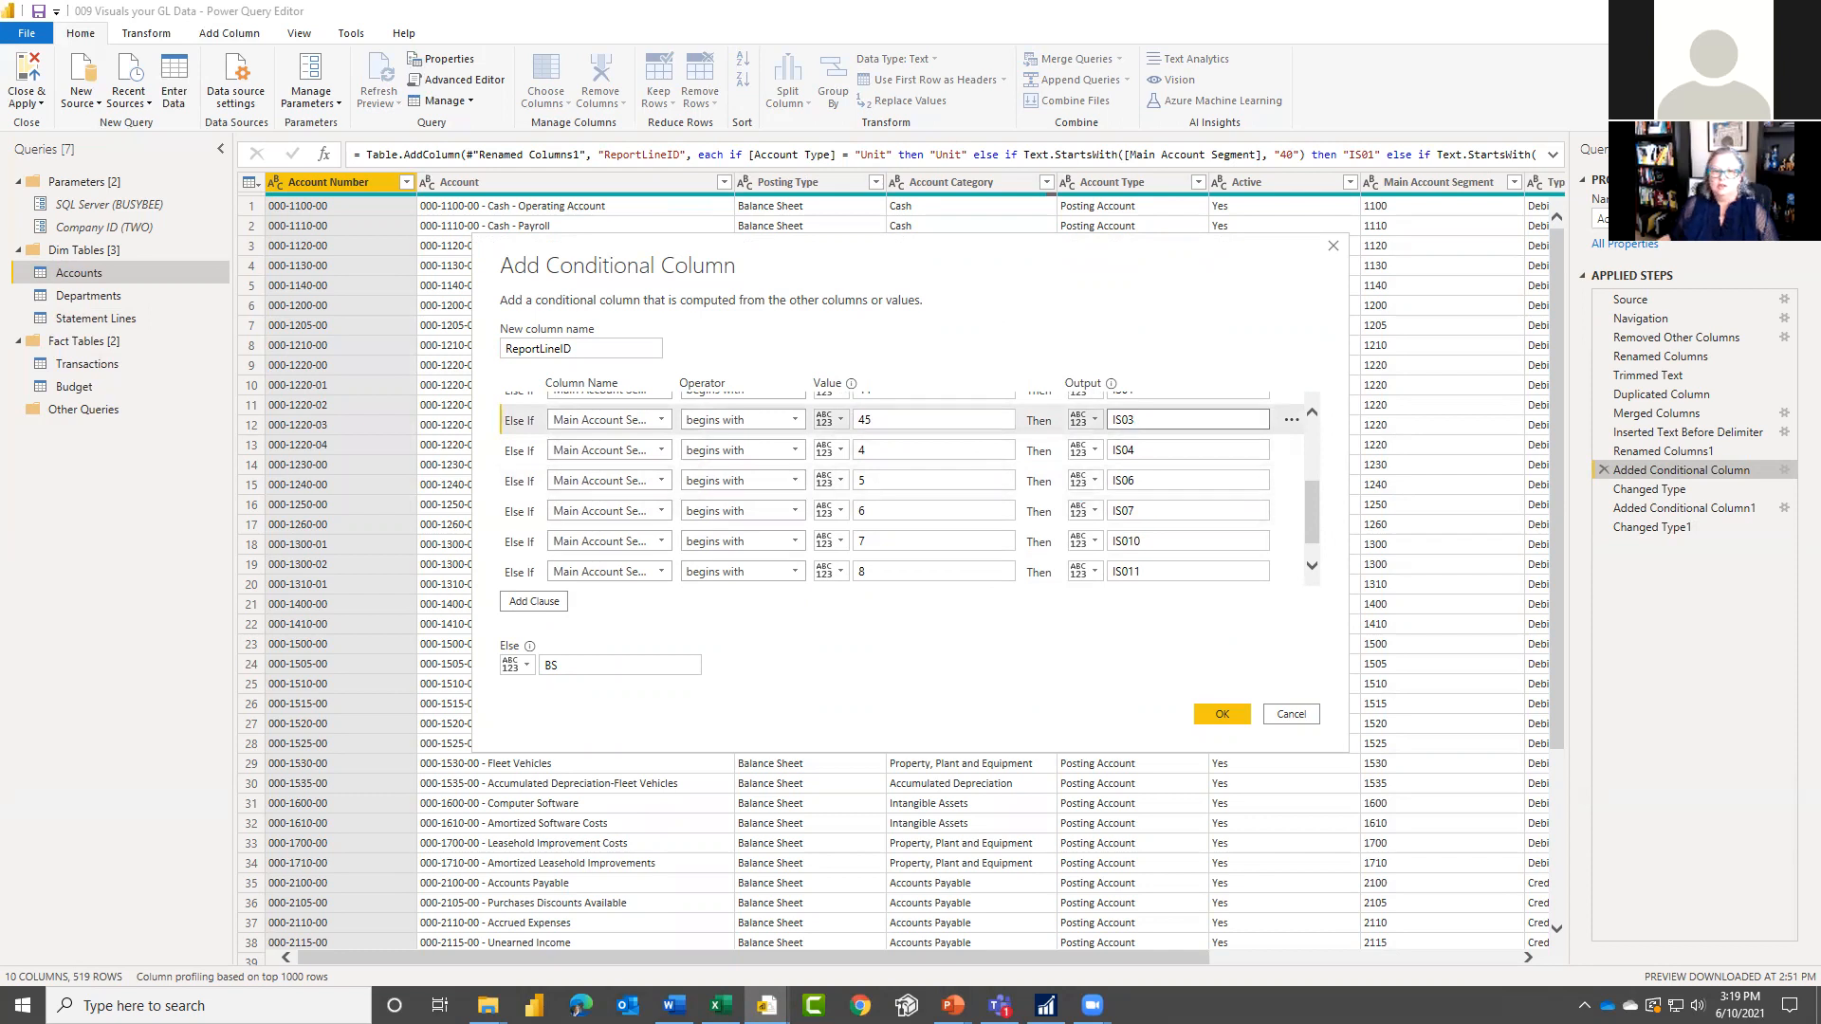
key(alt+Tab)
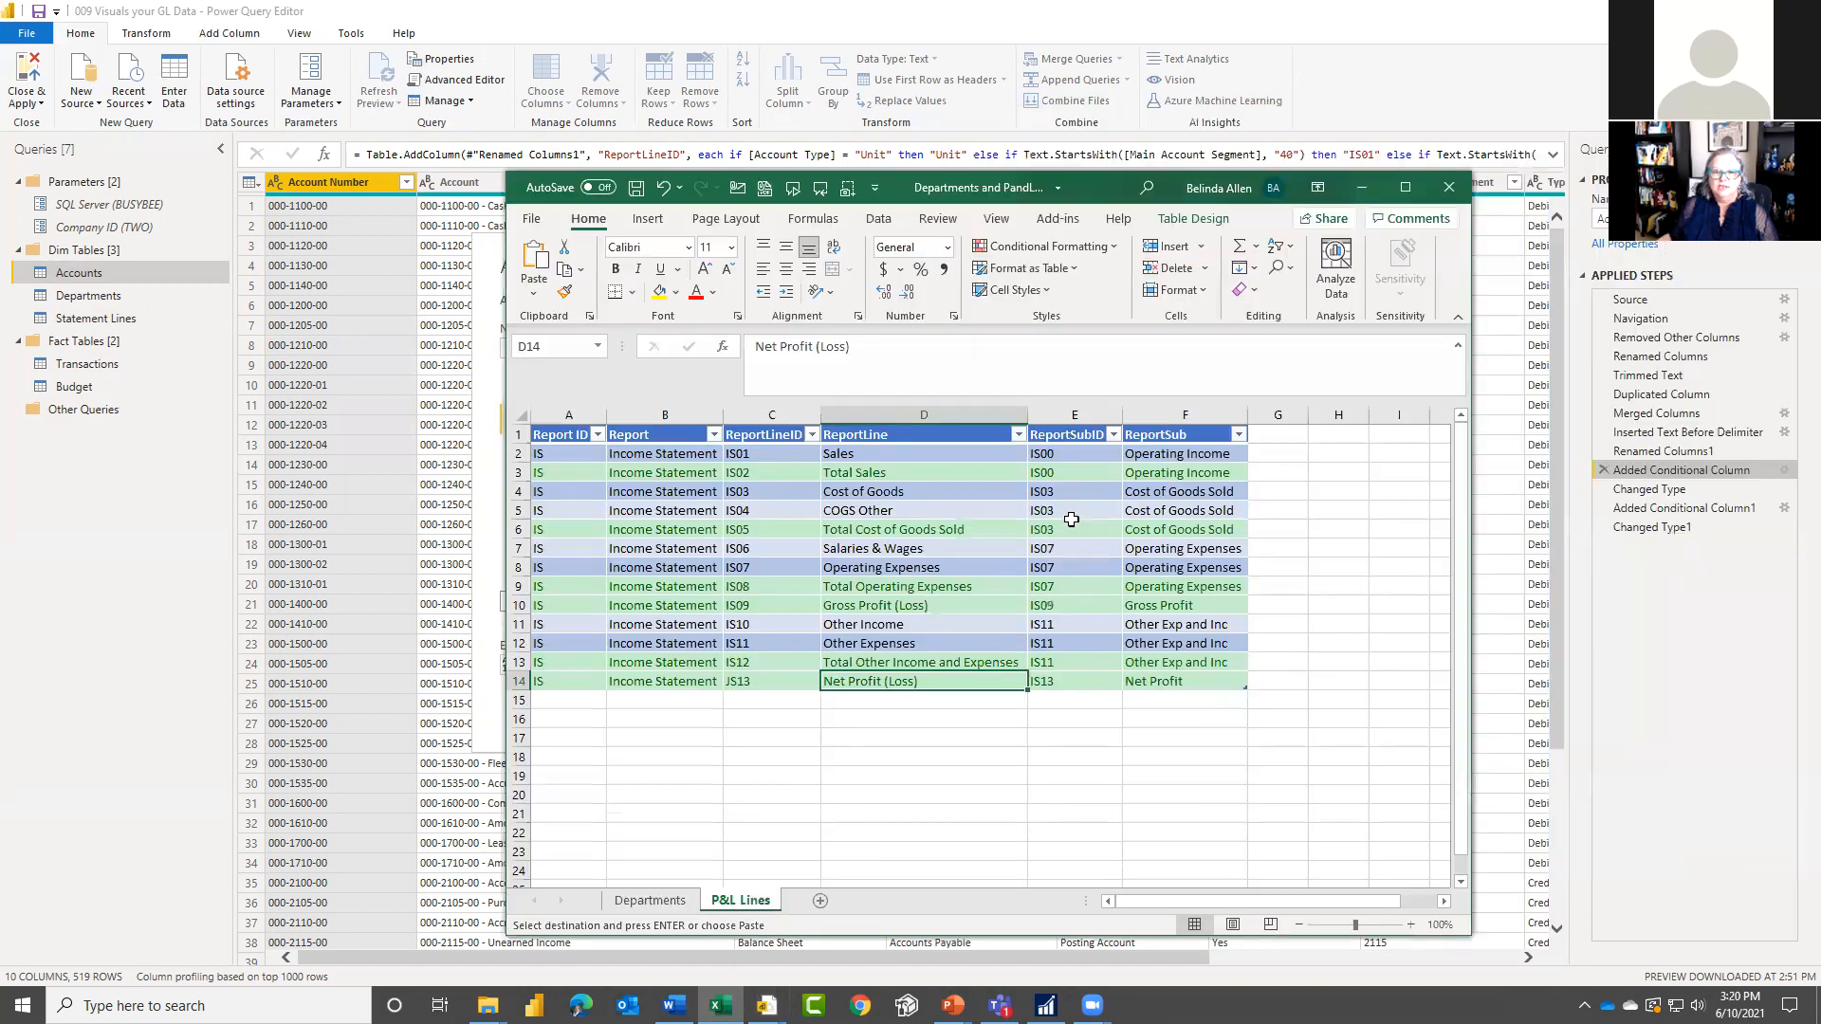
click(1074, 512)
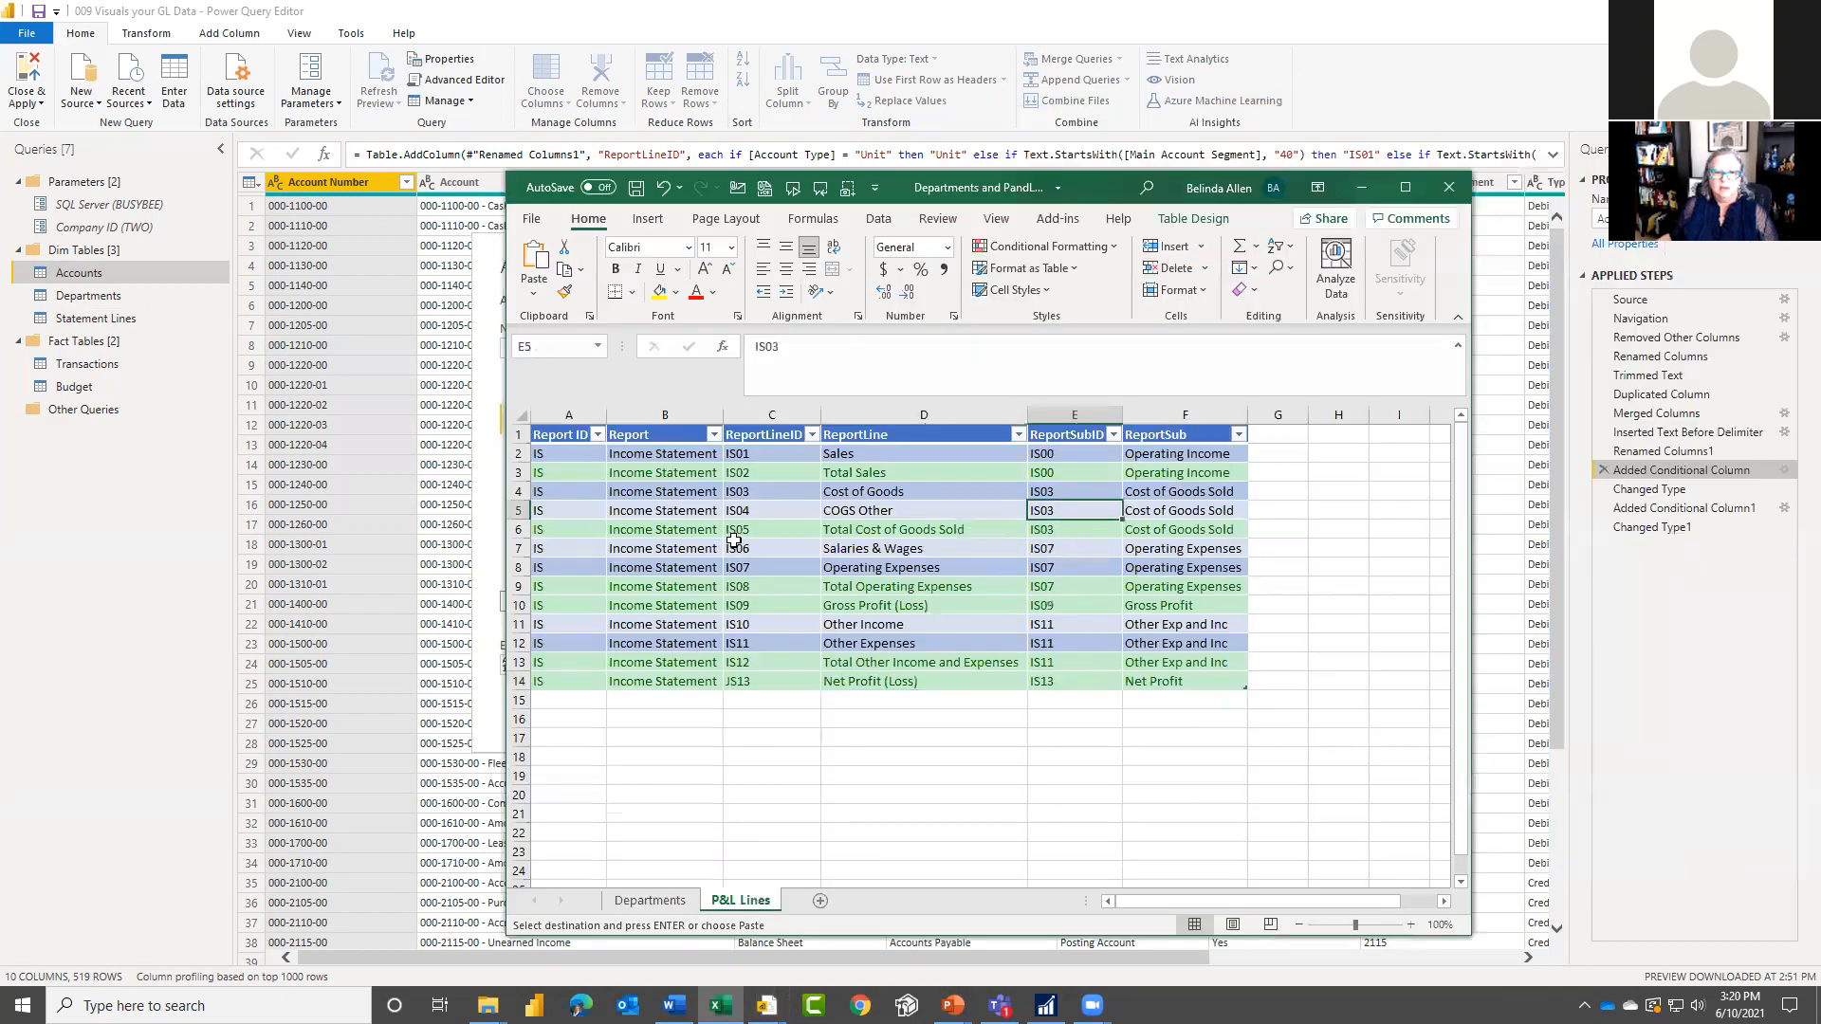
click(770, 491)
click(905, 493)
click(784, 515)
click(875, 513)
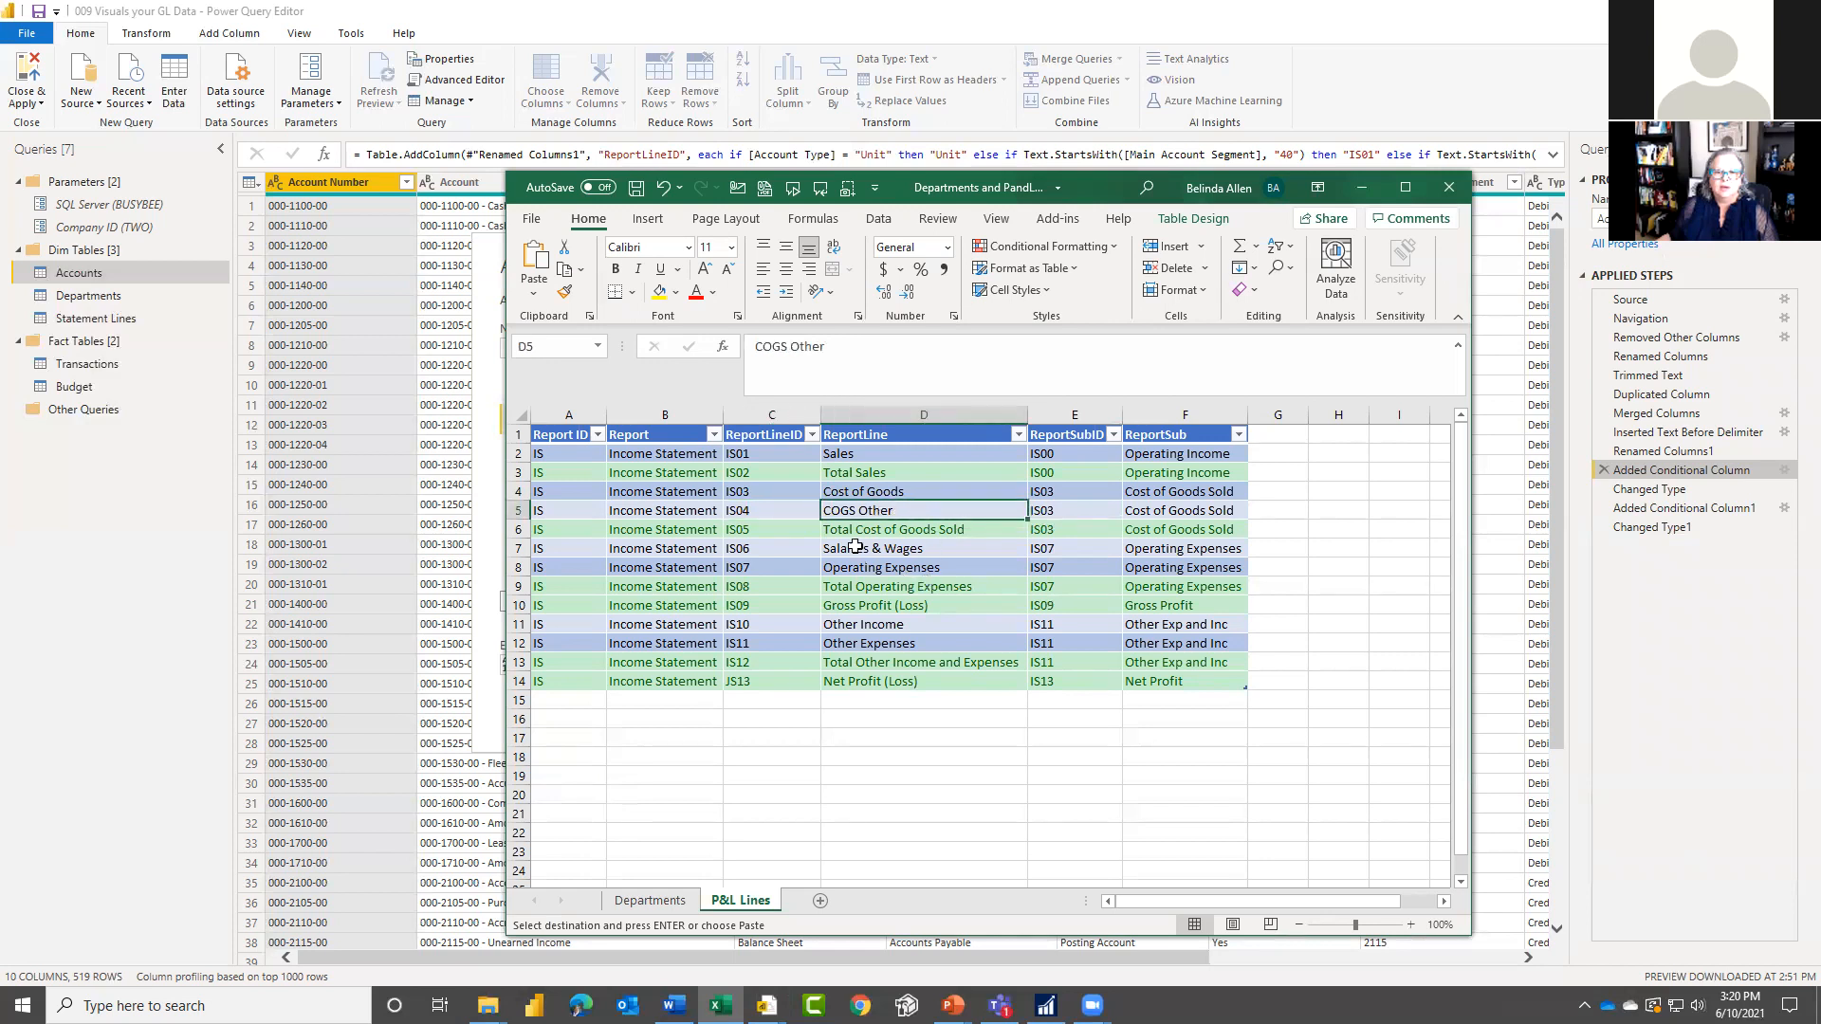
click(757, 470)
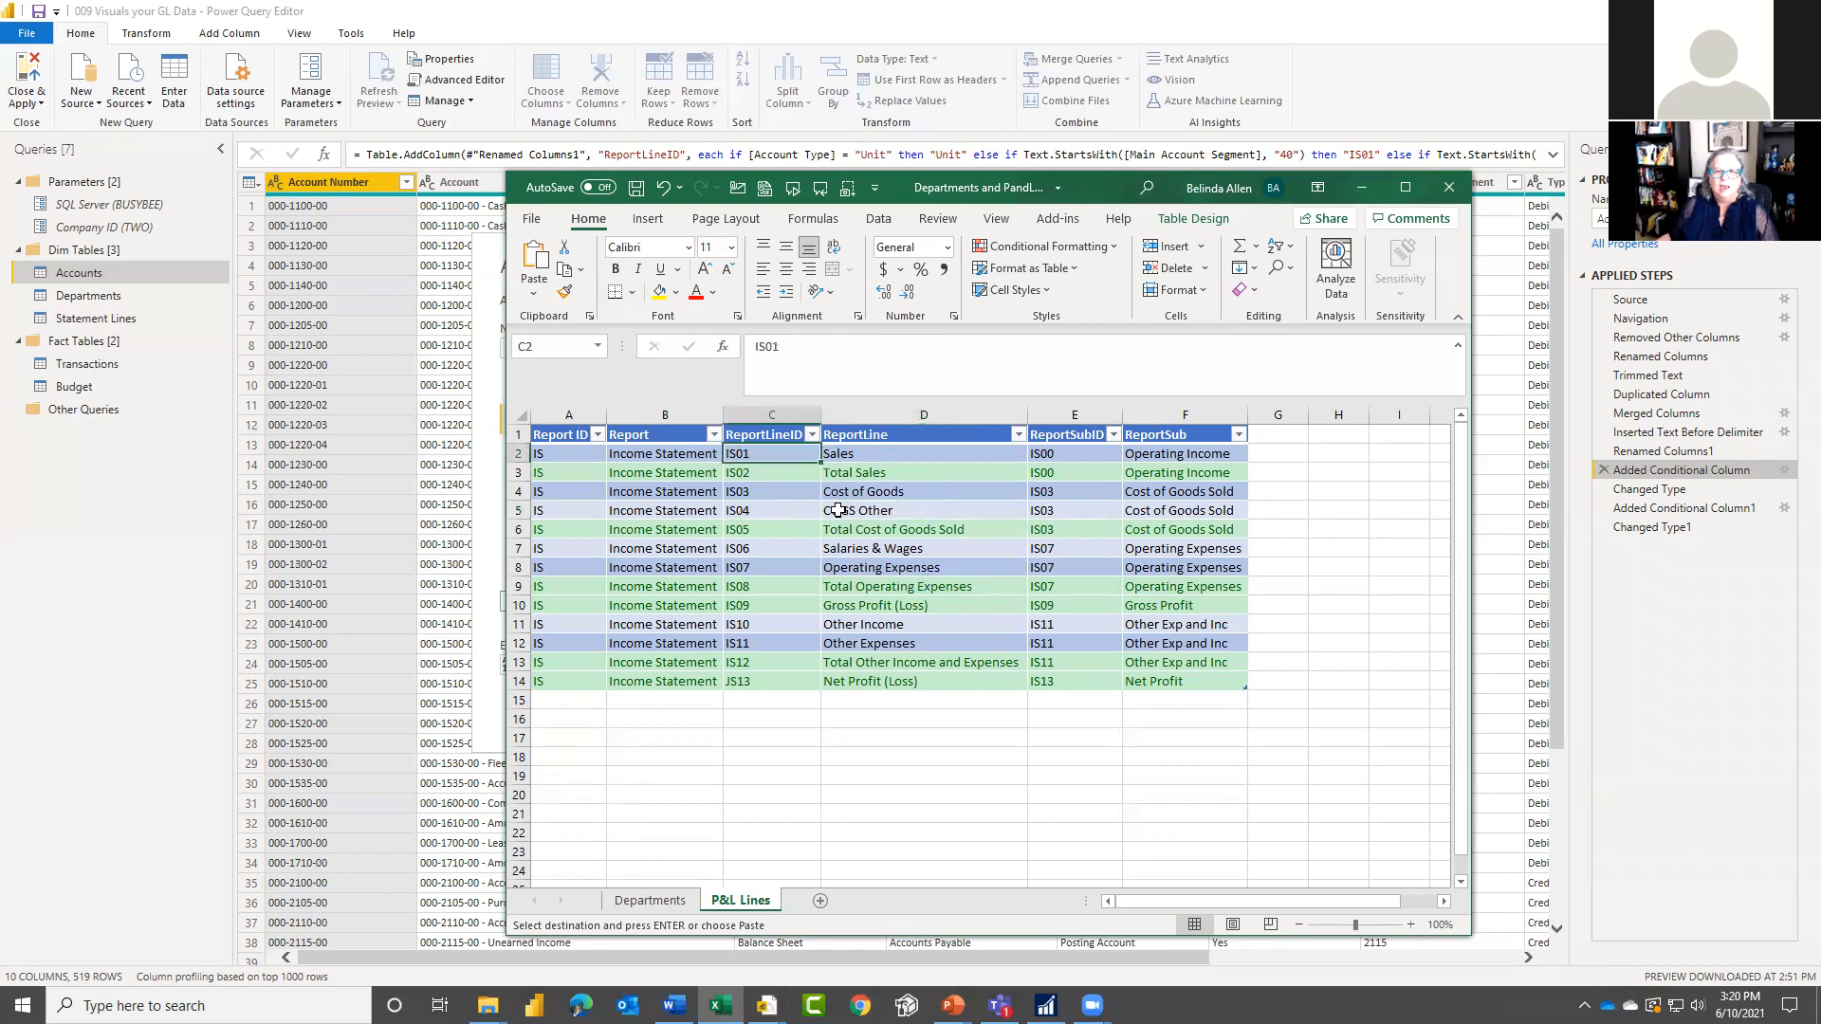
click(902, 474)
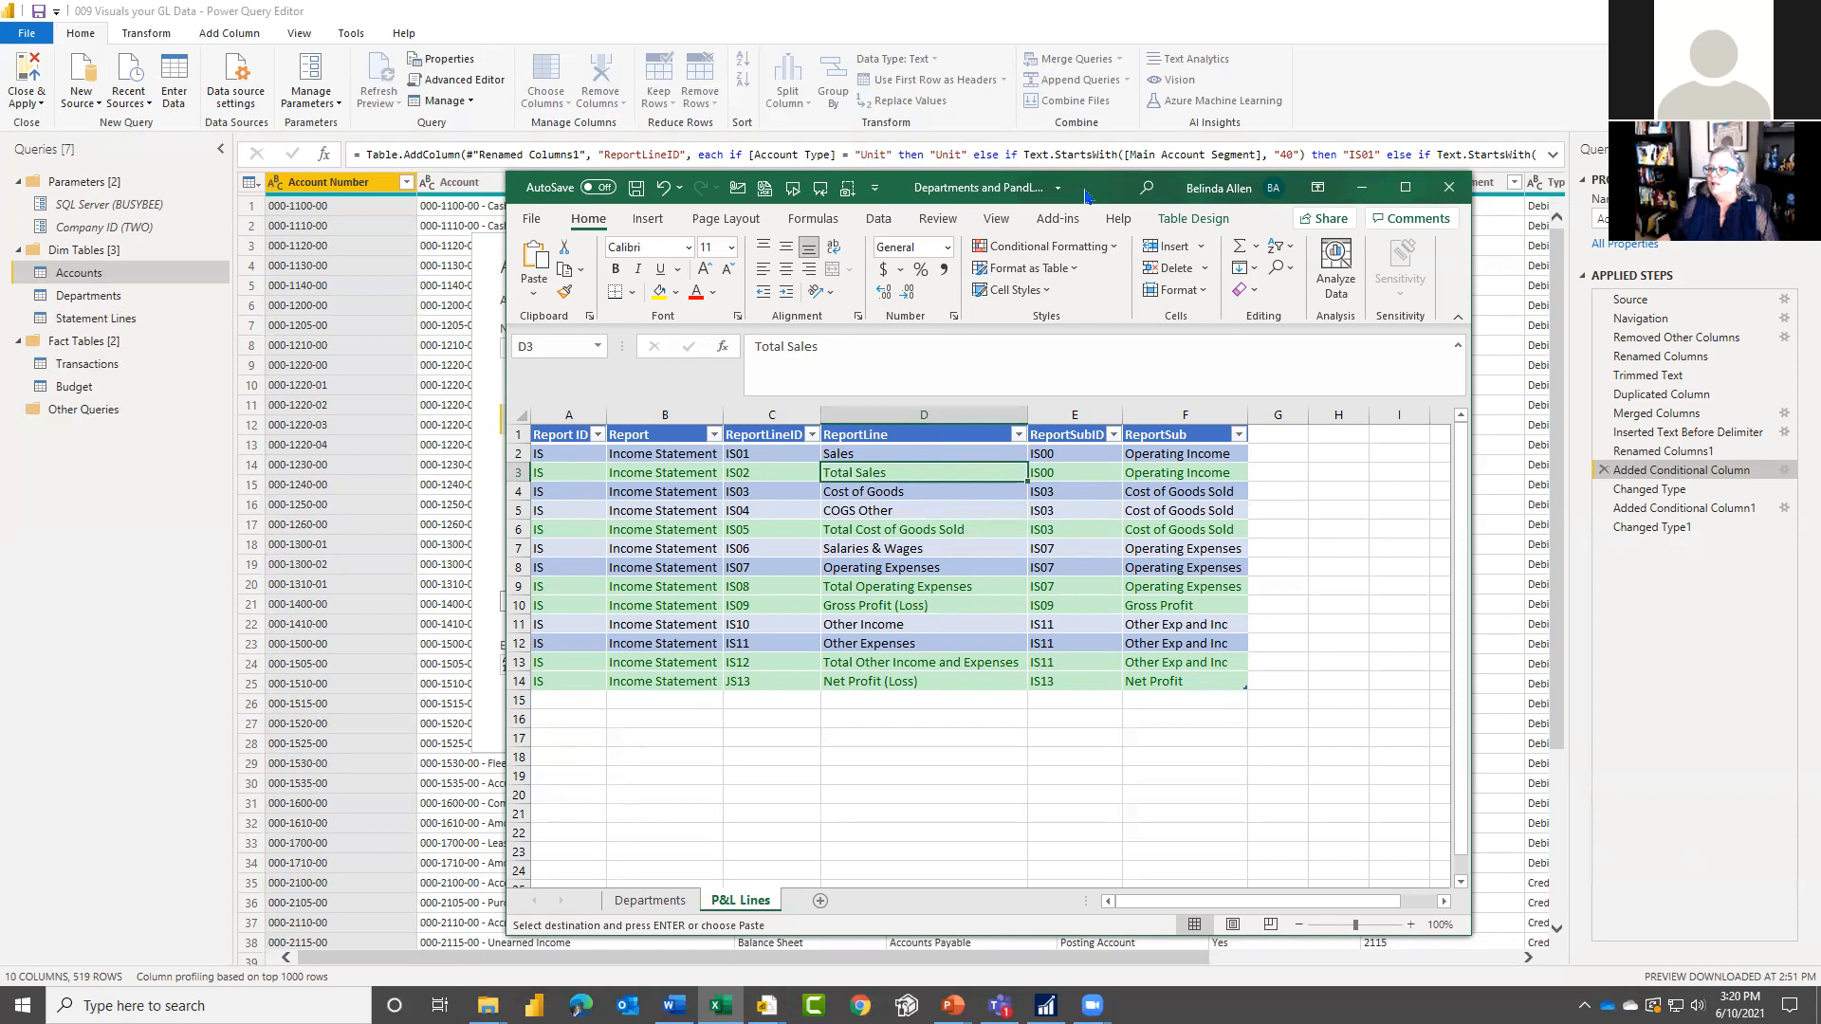
click(1362, 187)
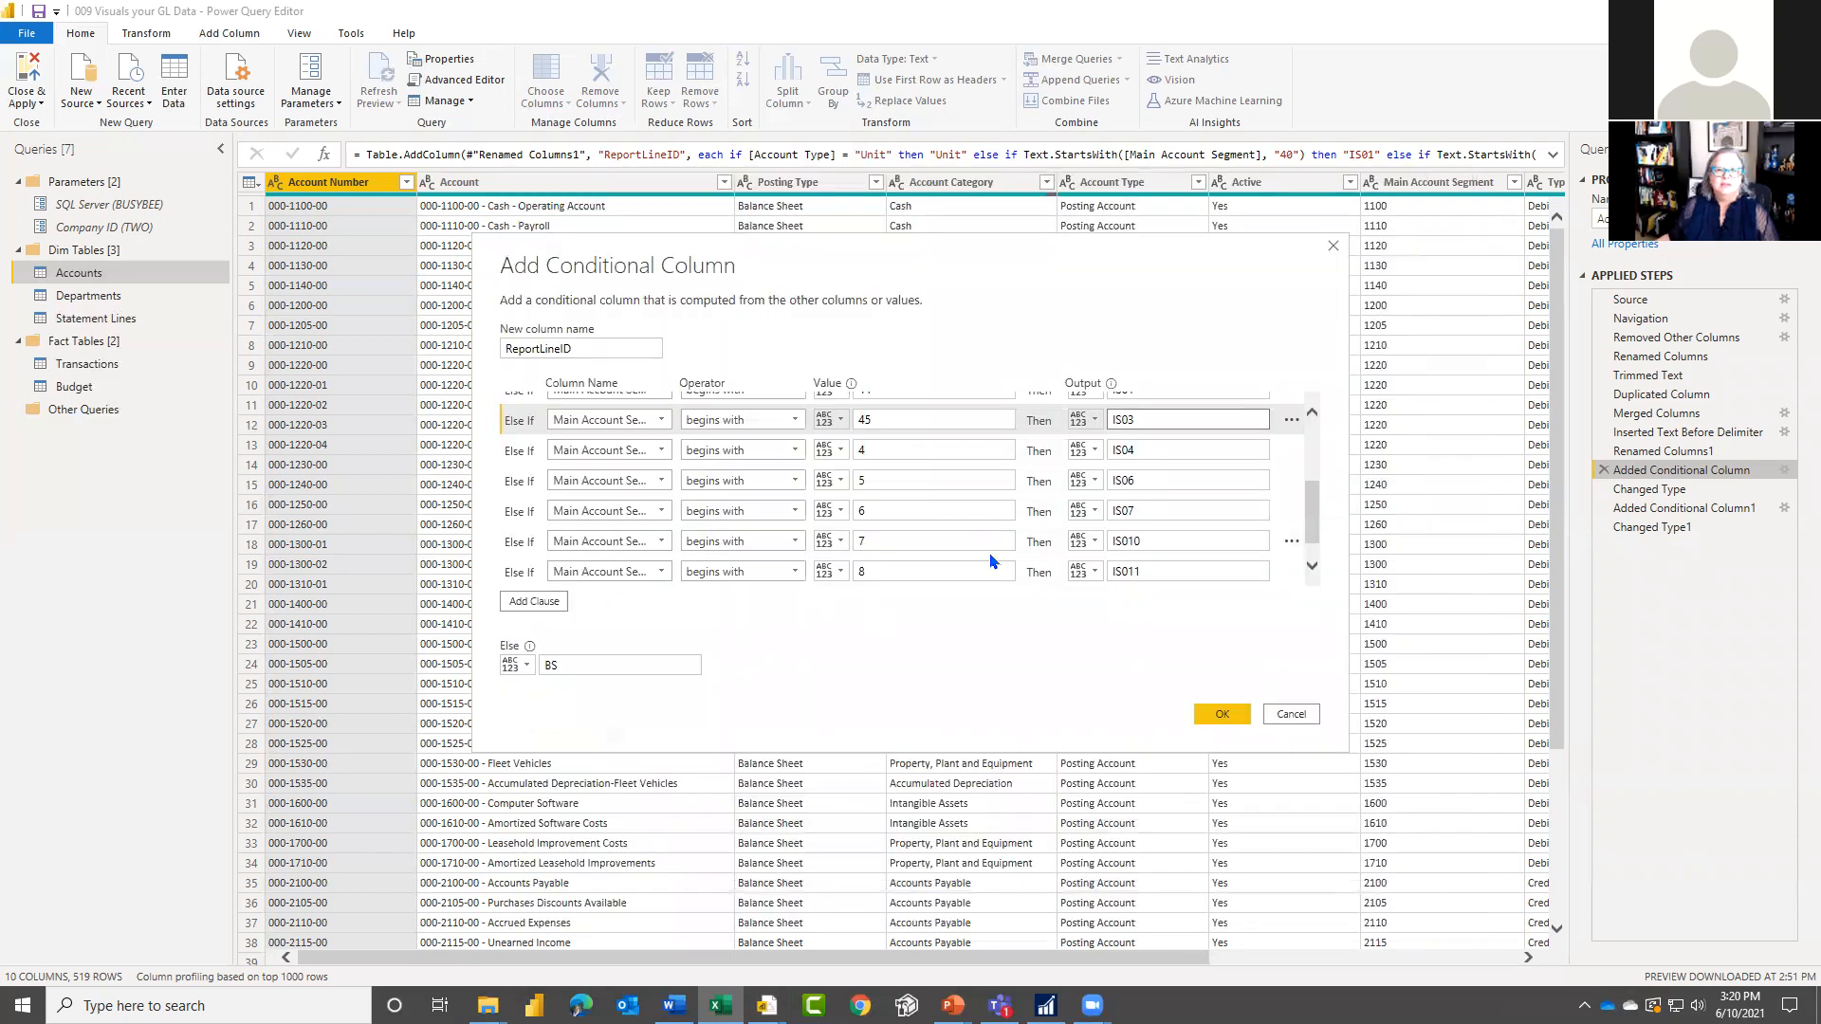
Step: Review the remaining ReportLineID clauses through Main Account Segment 9 and close the conditional column settings without changes
scroll(992, 562, down, 1)
click(958, 474)
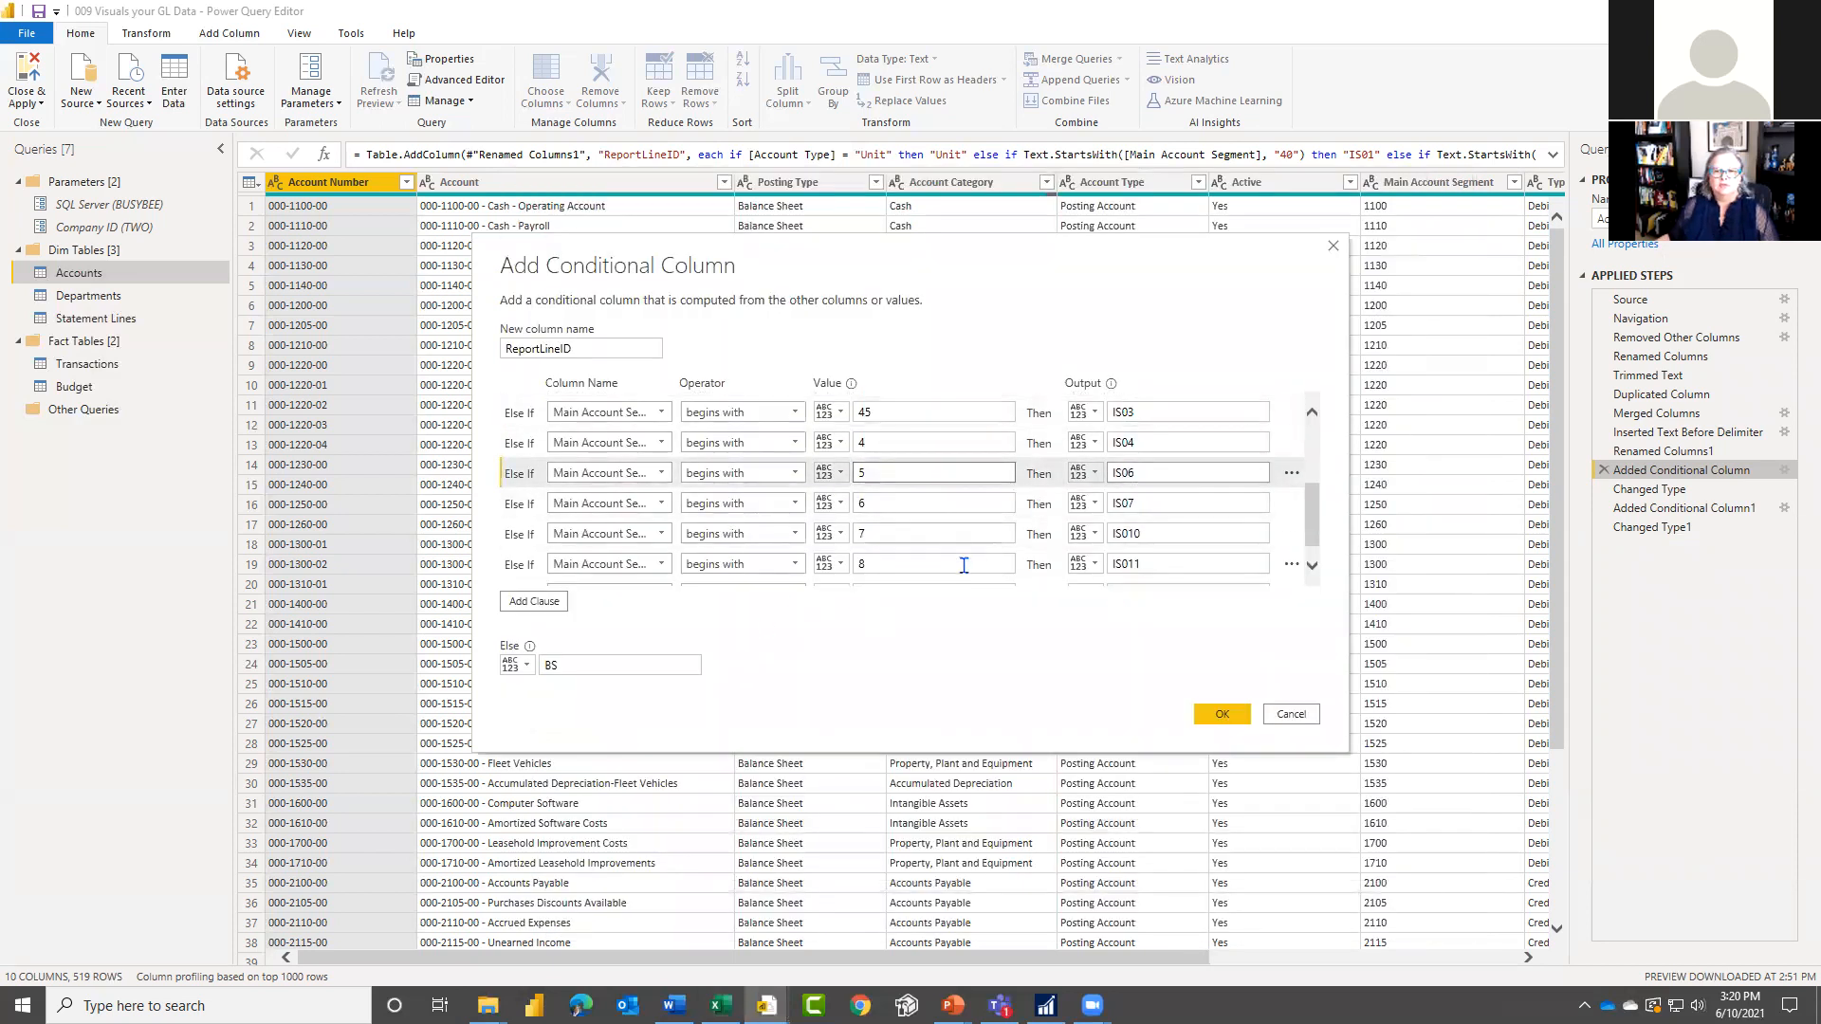
scroll(1026, 579, down, 1)
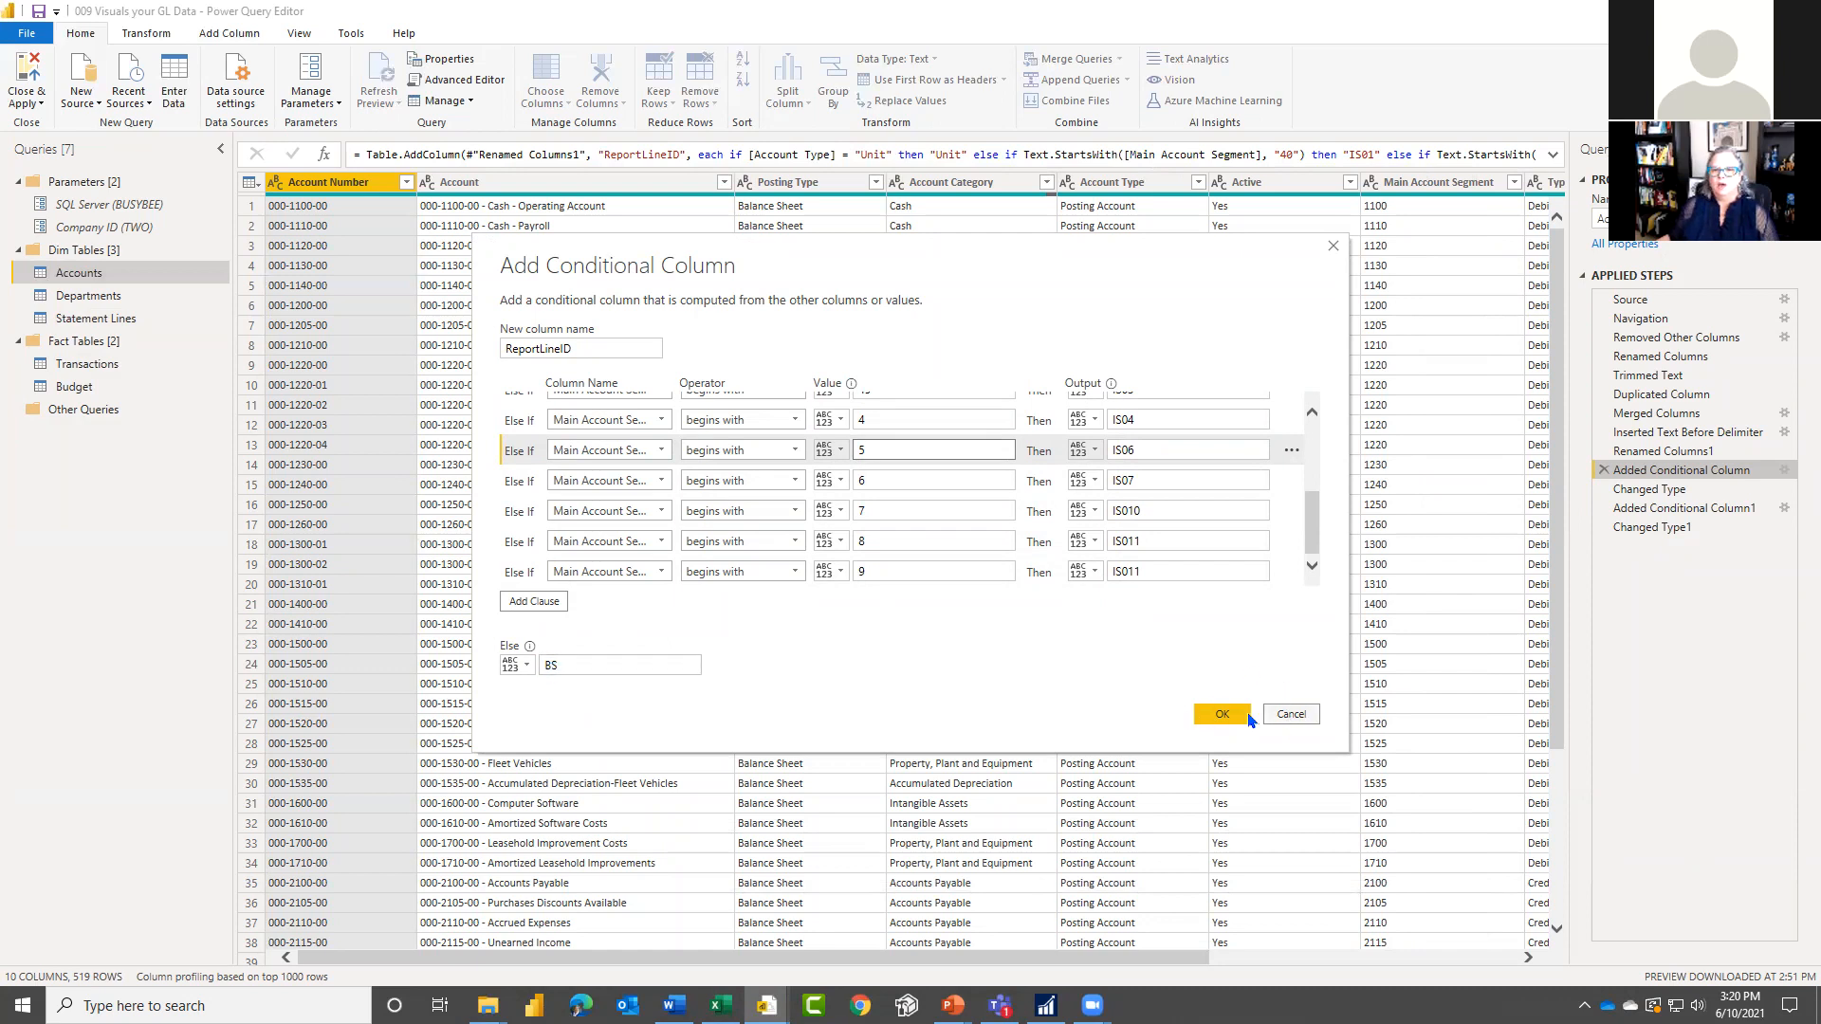
click(1295, 721)
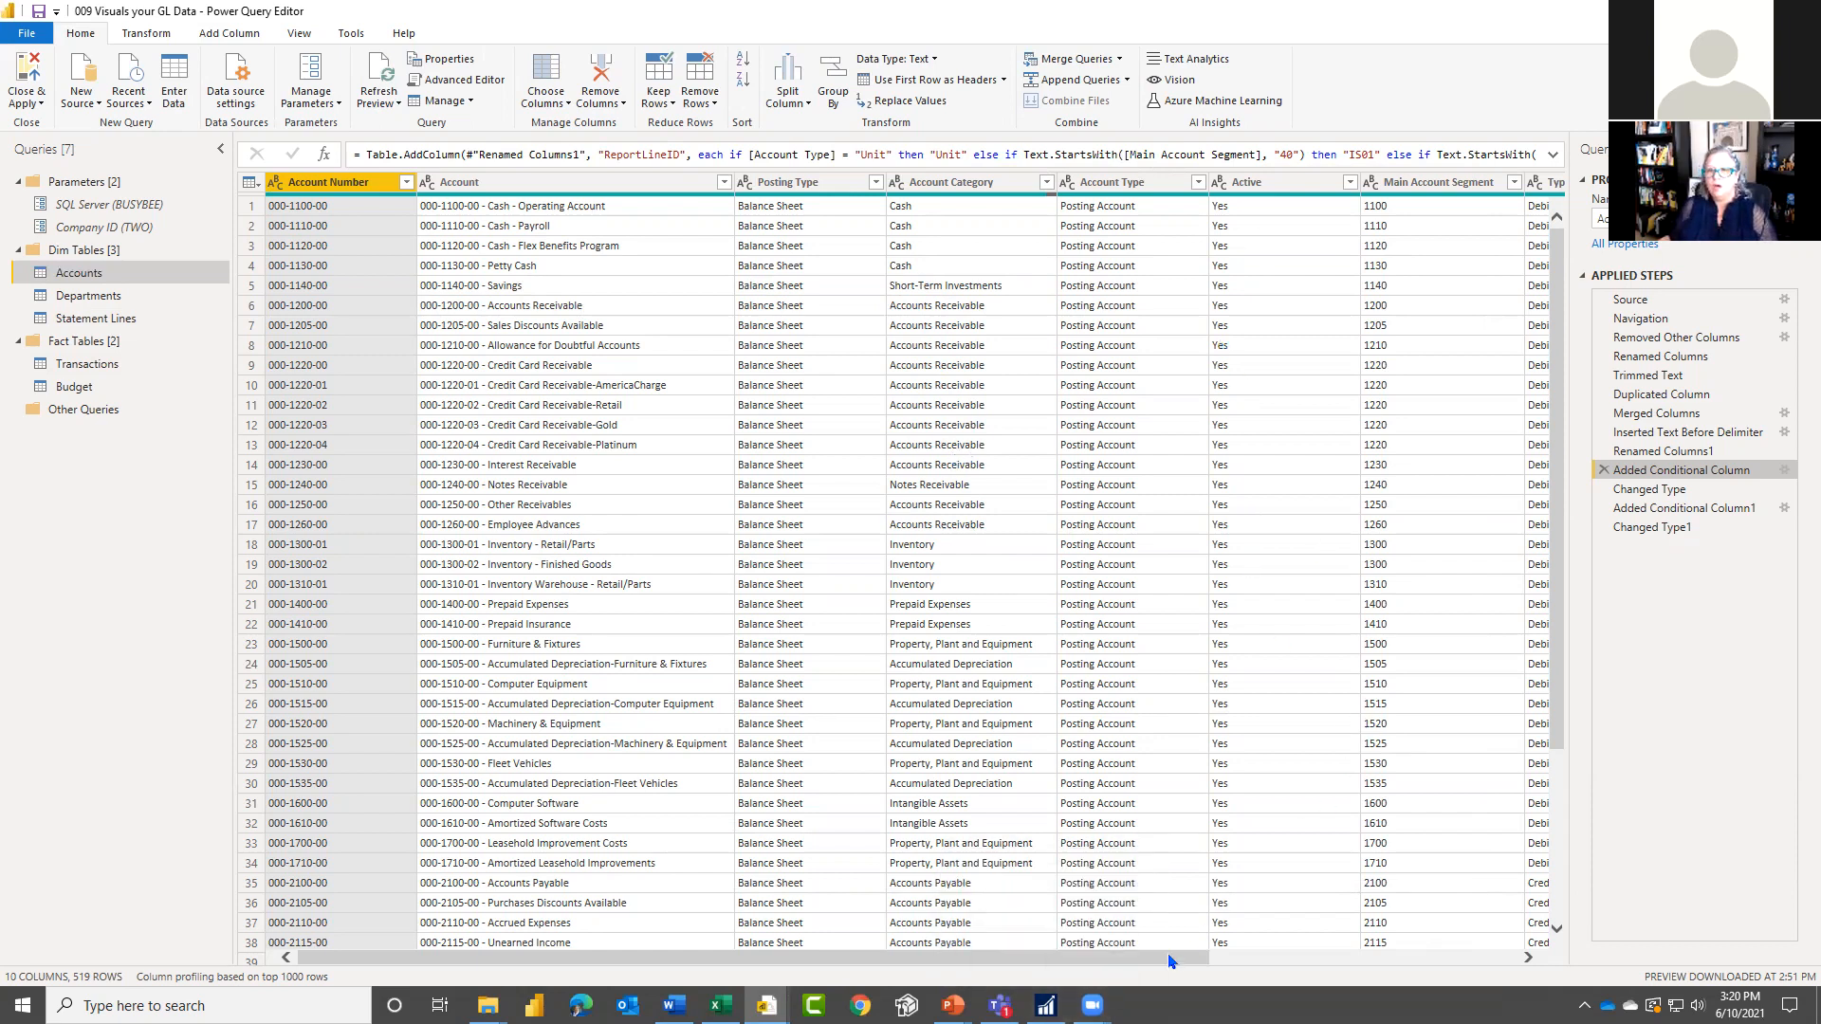
Step: Examine the IsIncome column at the Changed Type1 step of the Accounts query and the Typical Balance condition behind it
drag(1172, 962, 1529, 952)
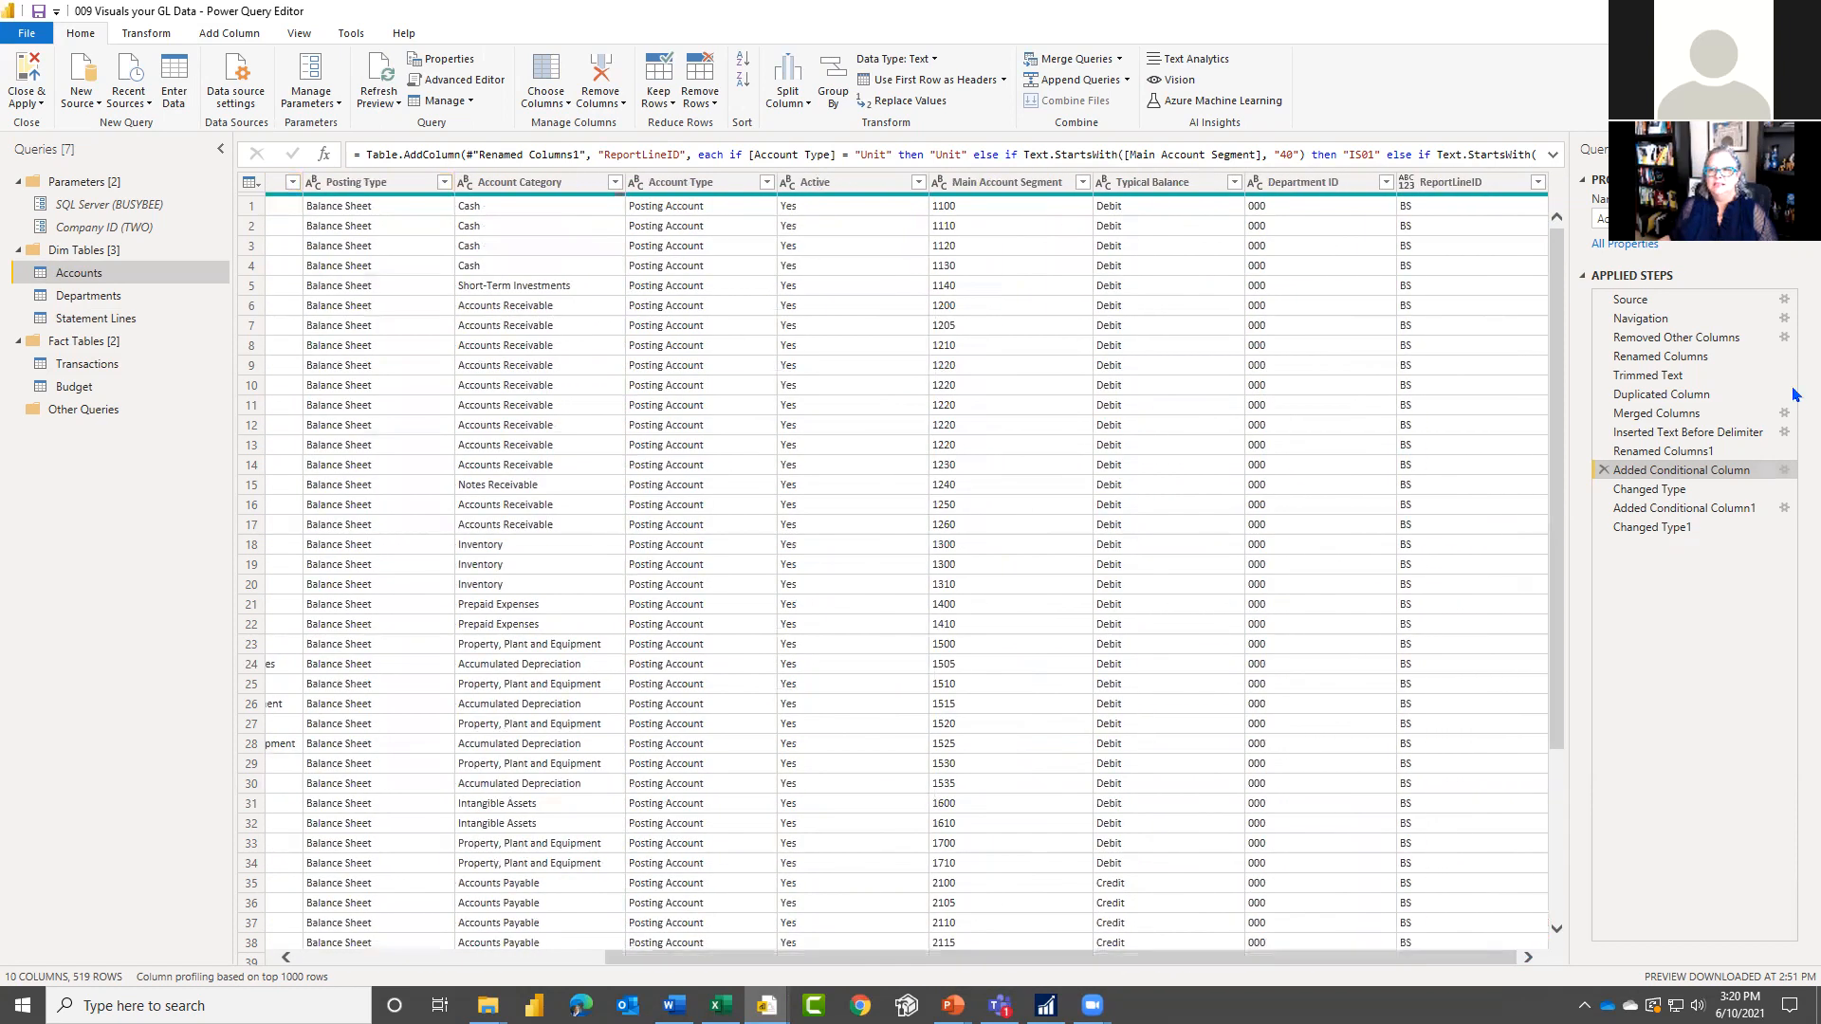
click(1655, 529)
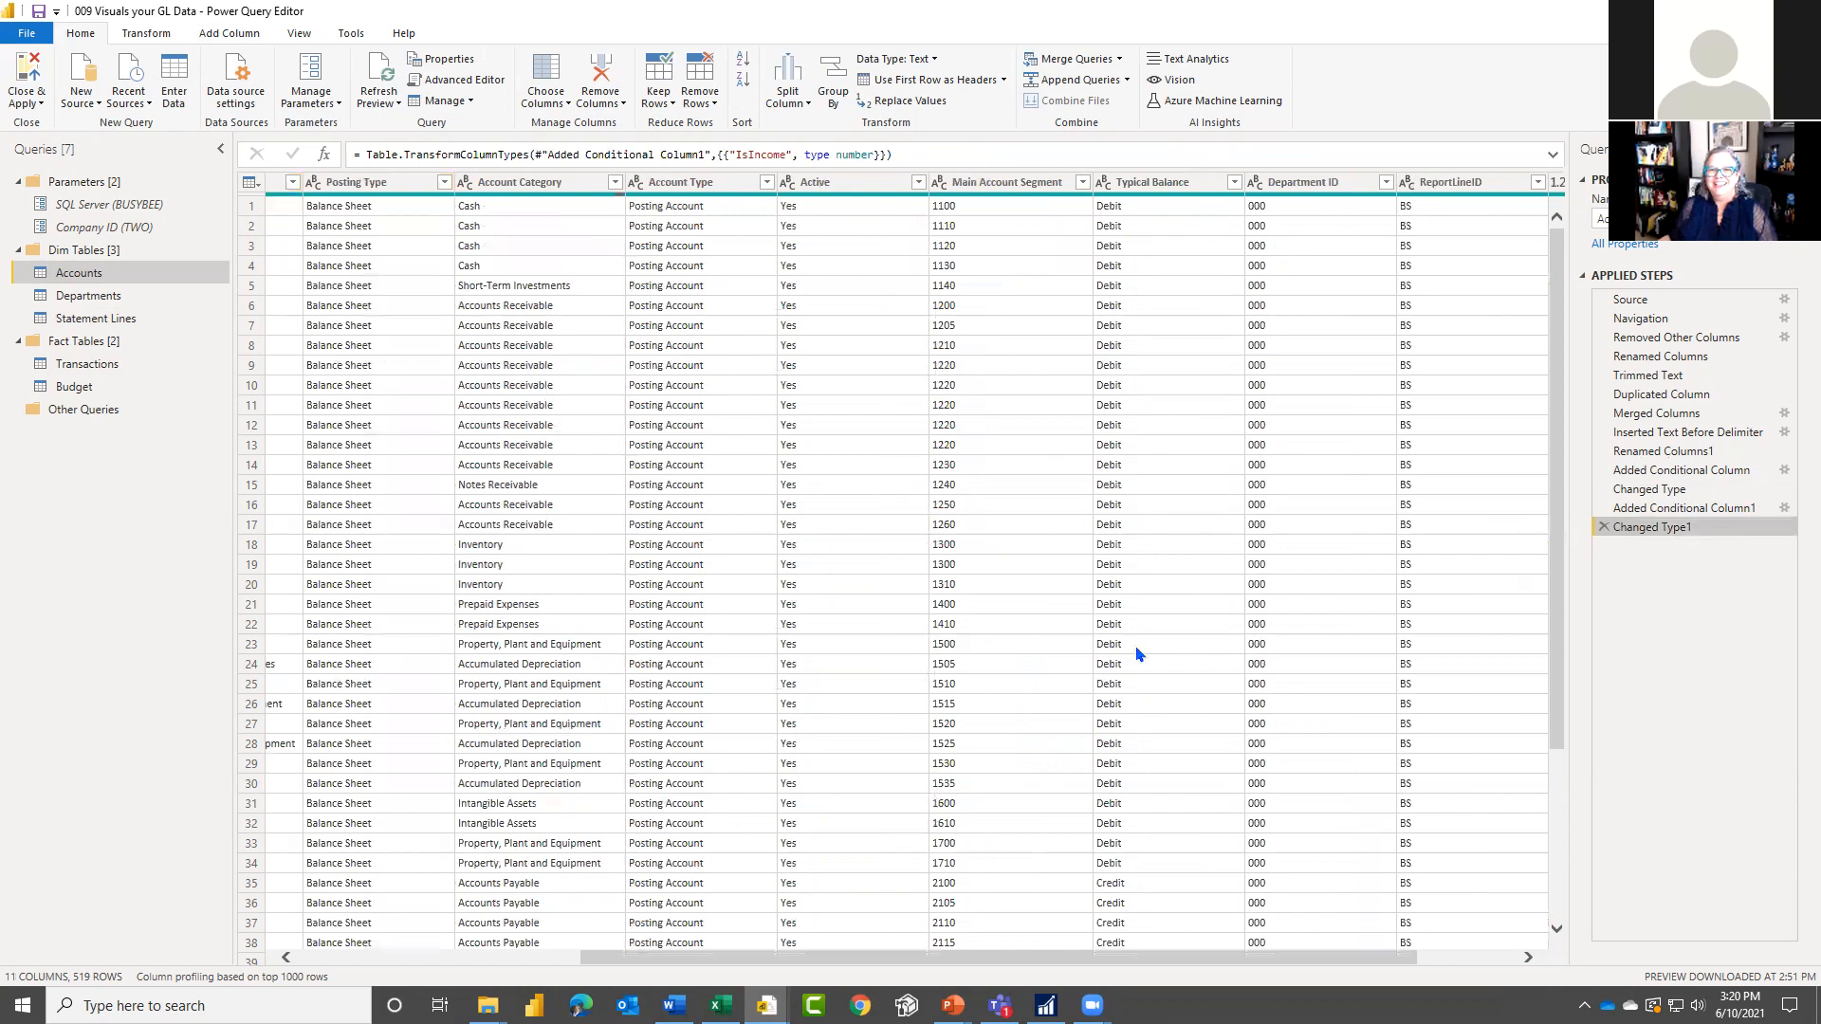
drag(1332, 958, 1495, 951)
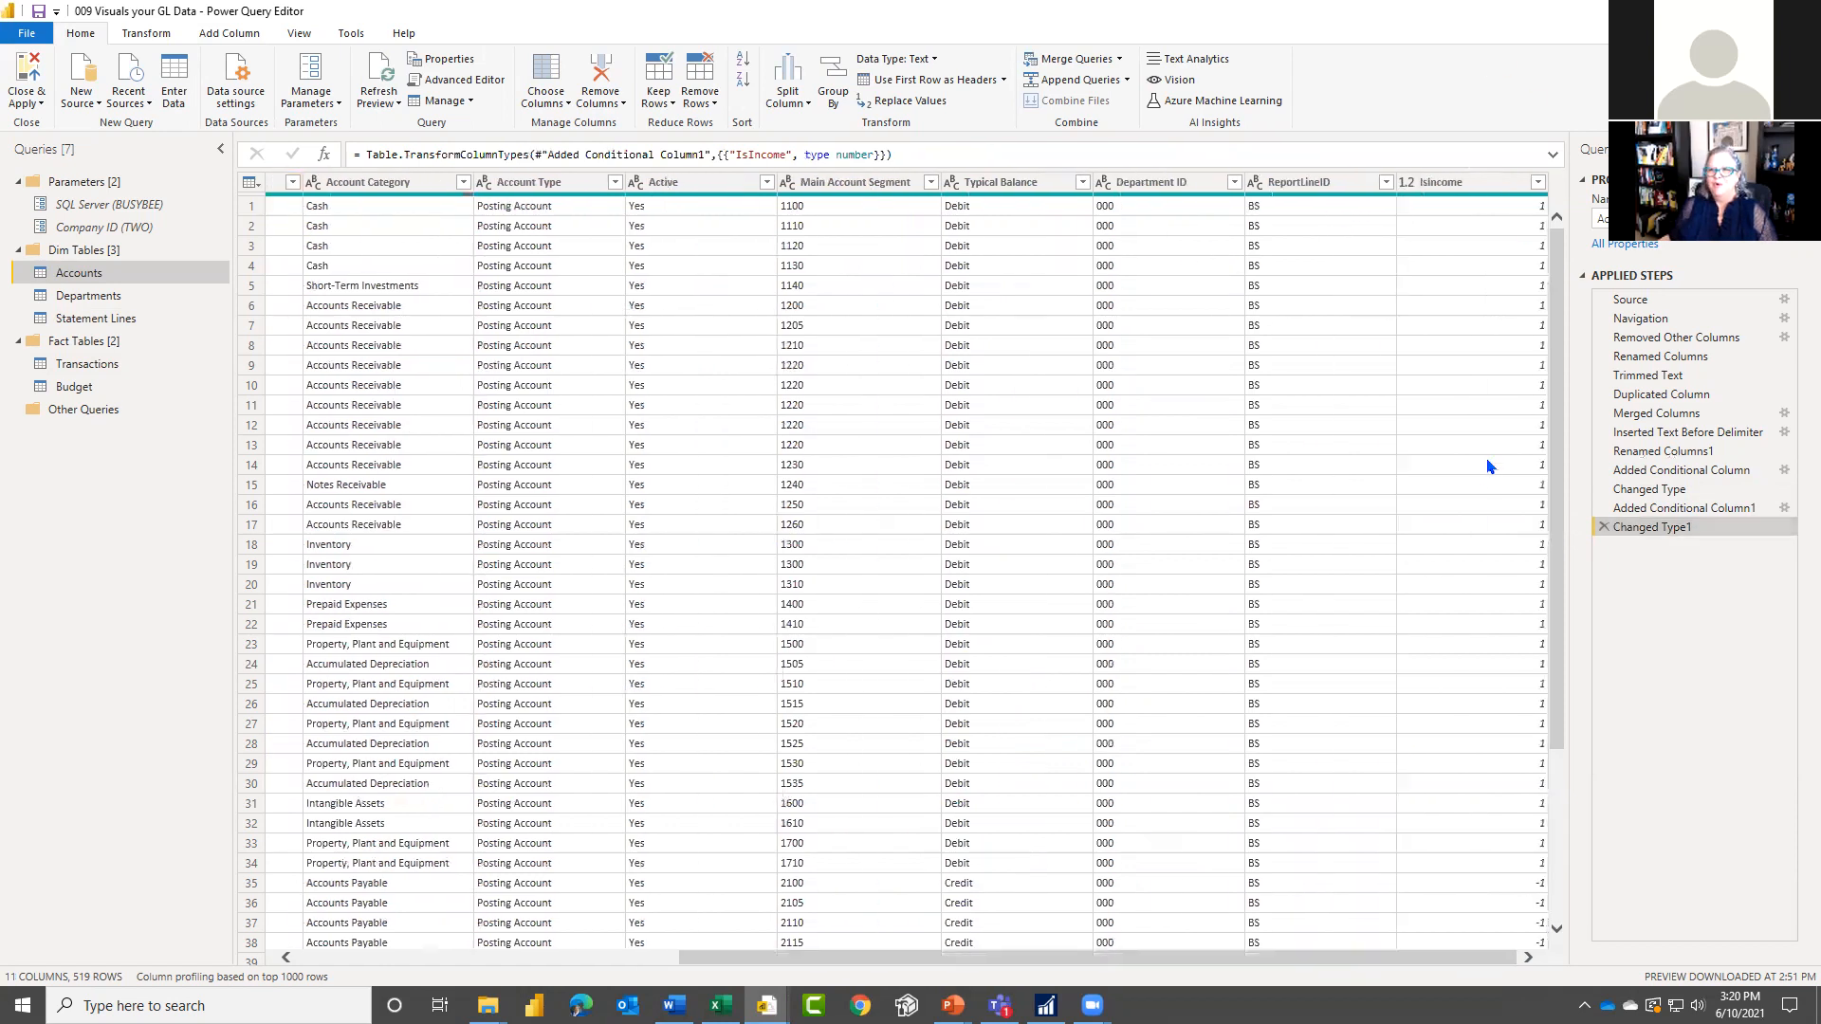
mouse_move(1465, 203)
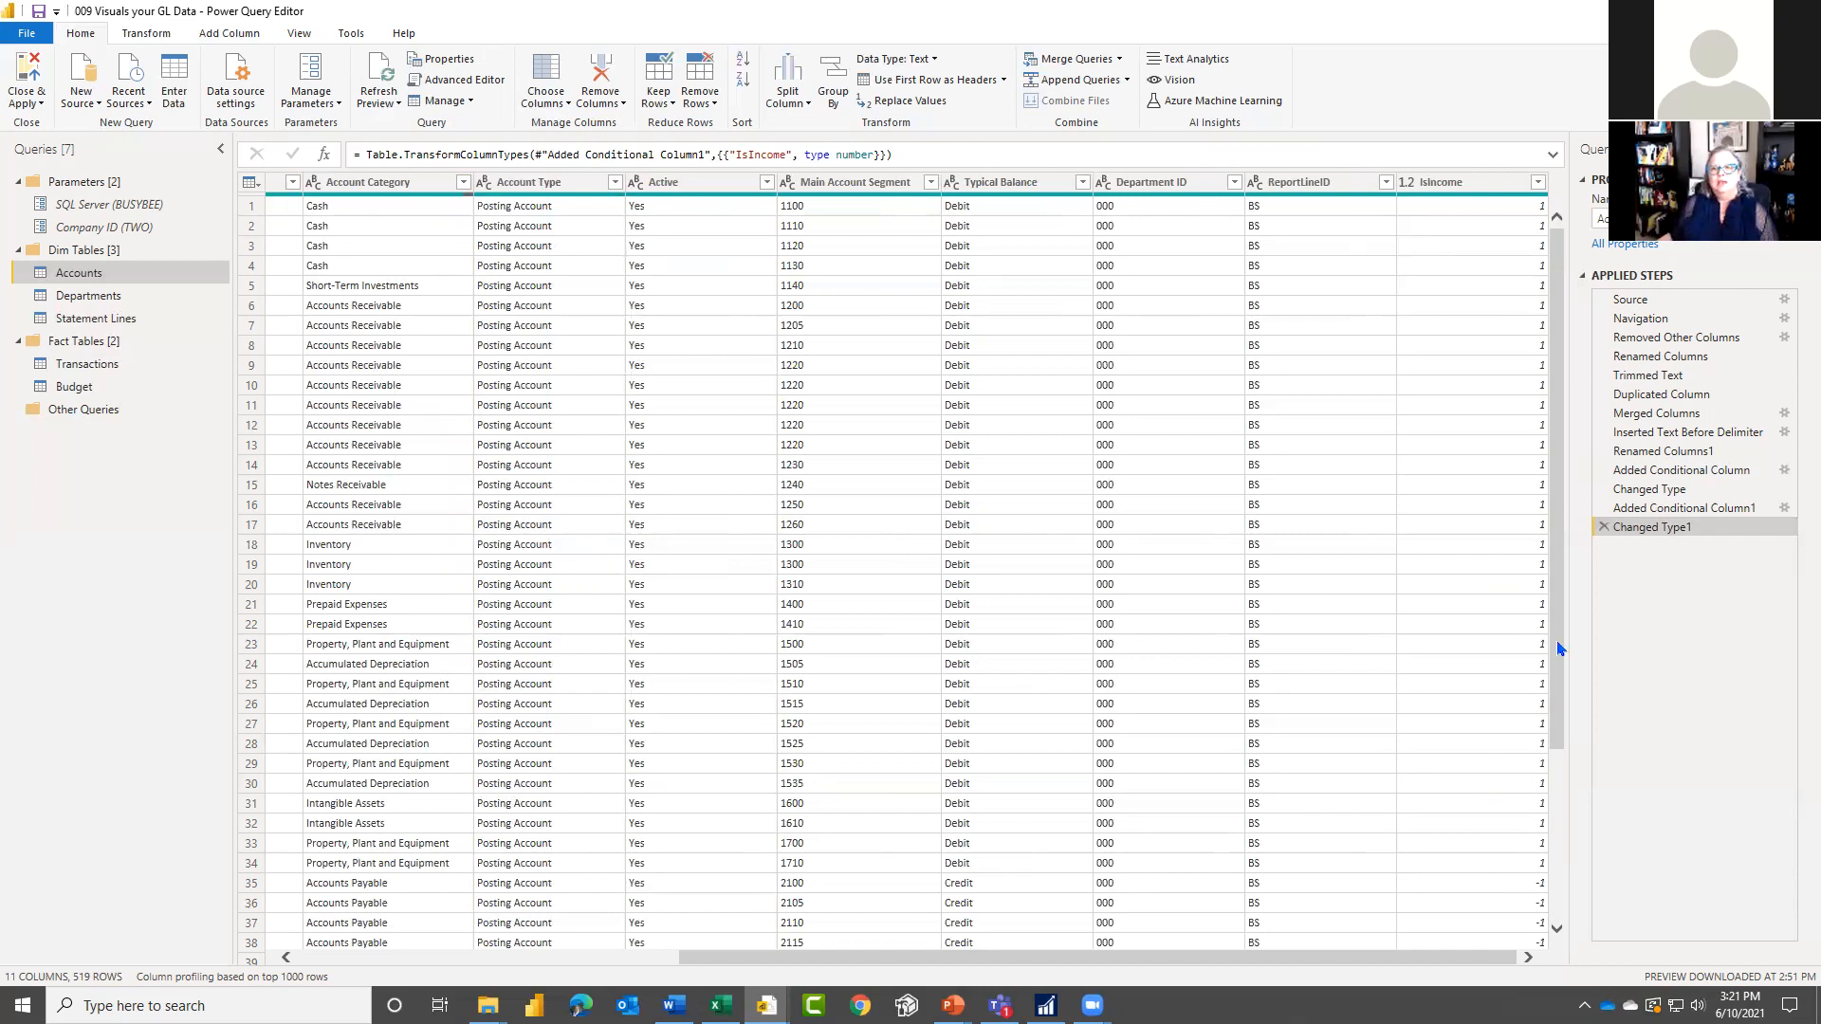
scroll(1560, 649, down, 12)
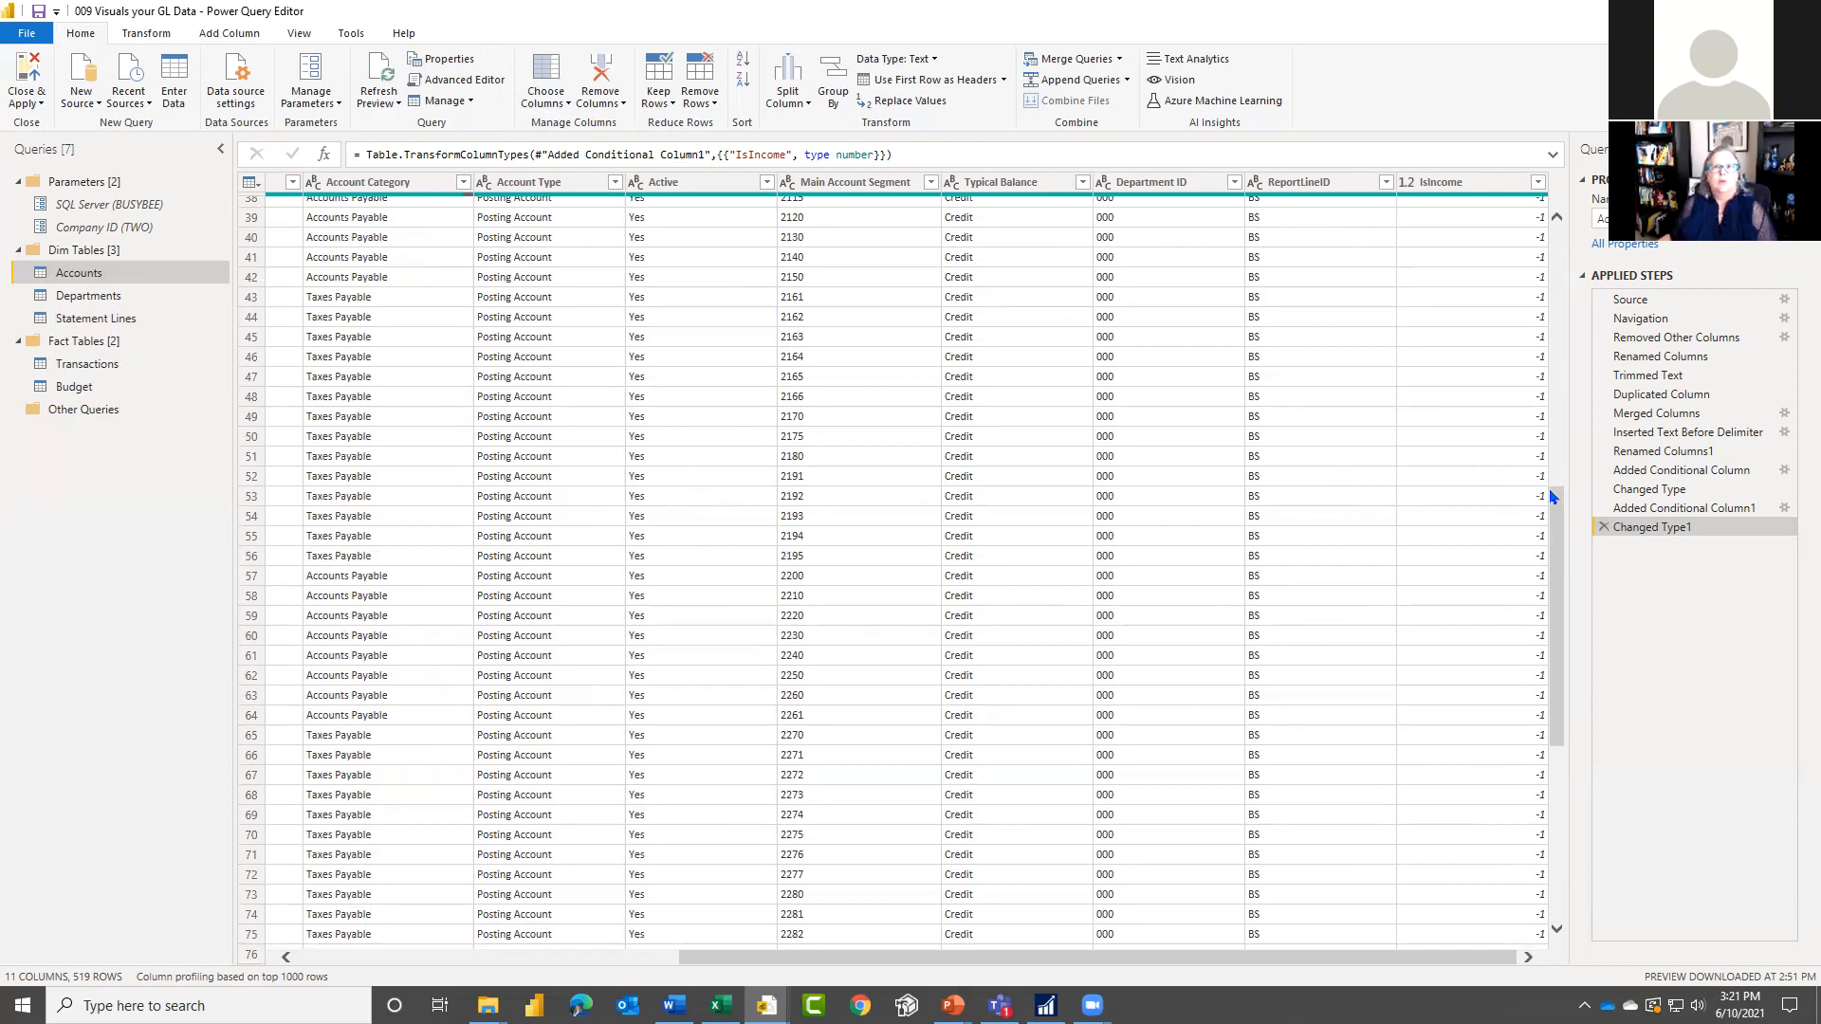
scroll(1564, 701, up, 6)
scroll(1563, 532, up, 6)
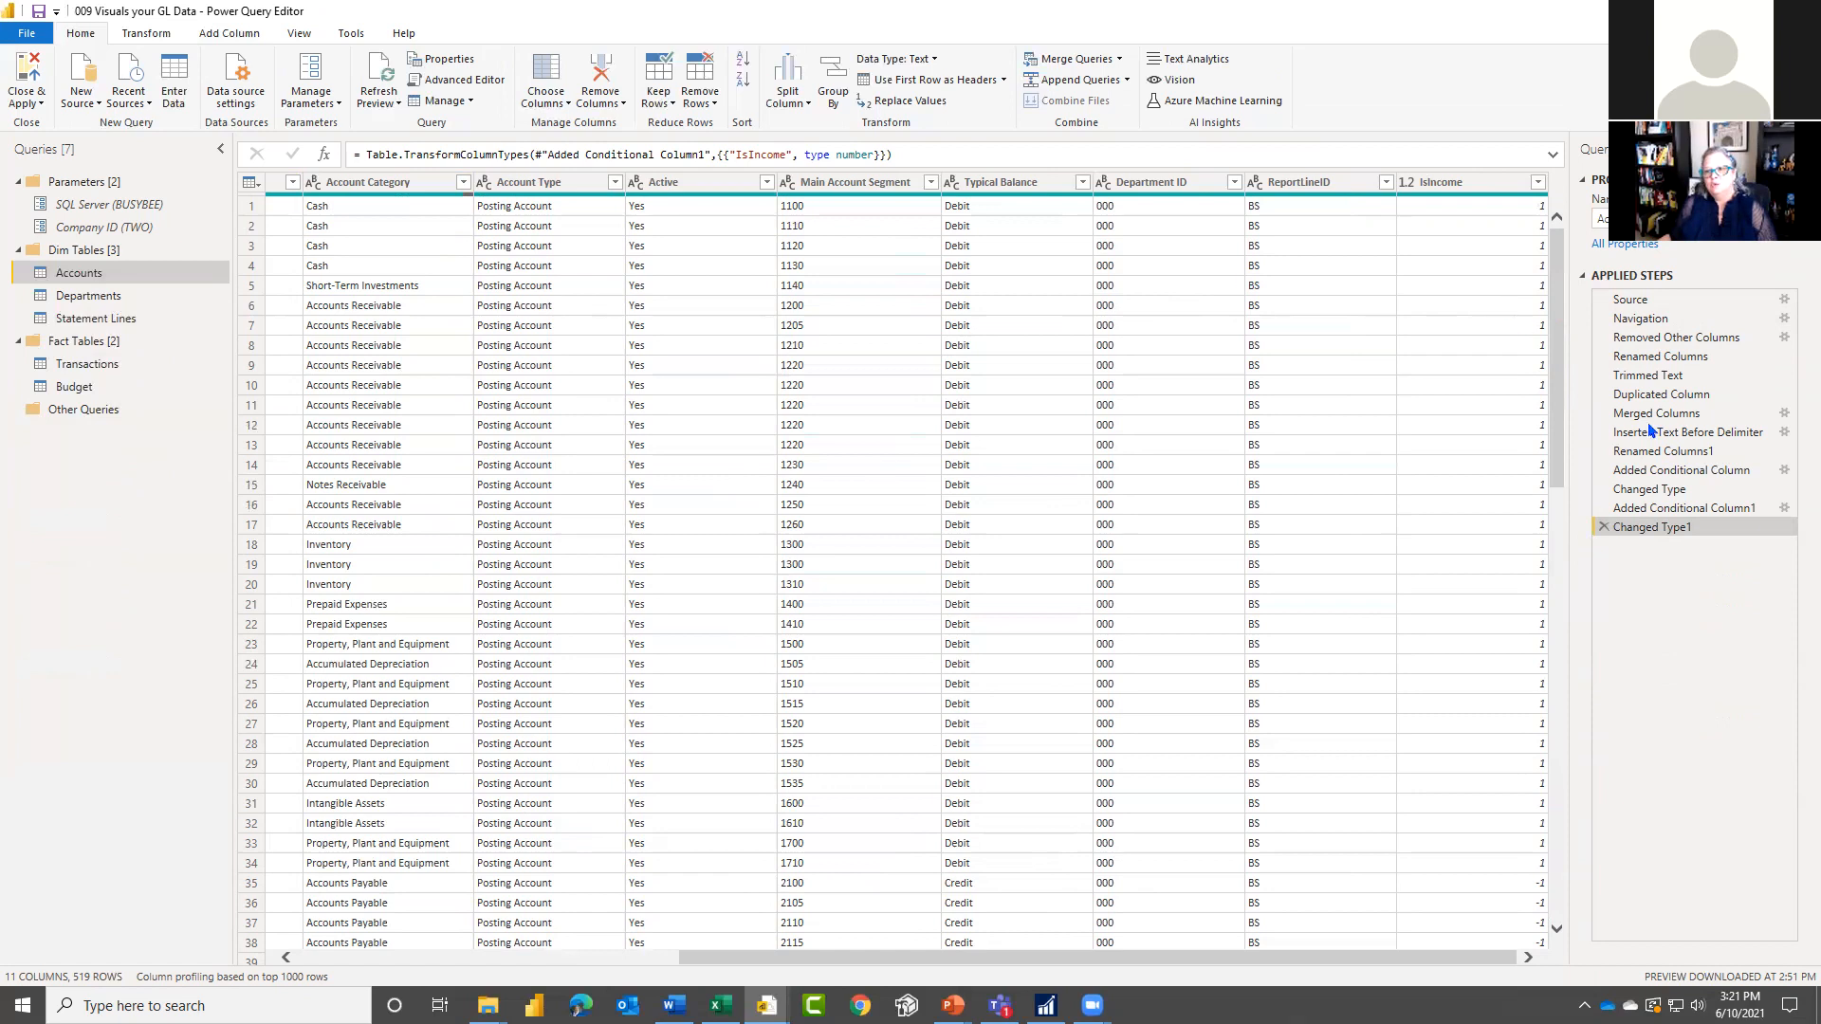
click(1785, 508)
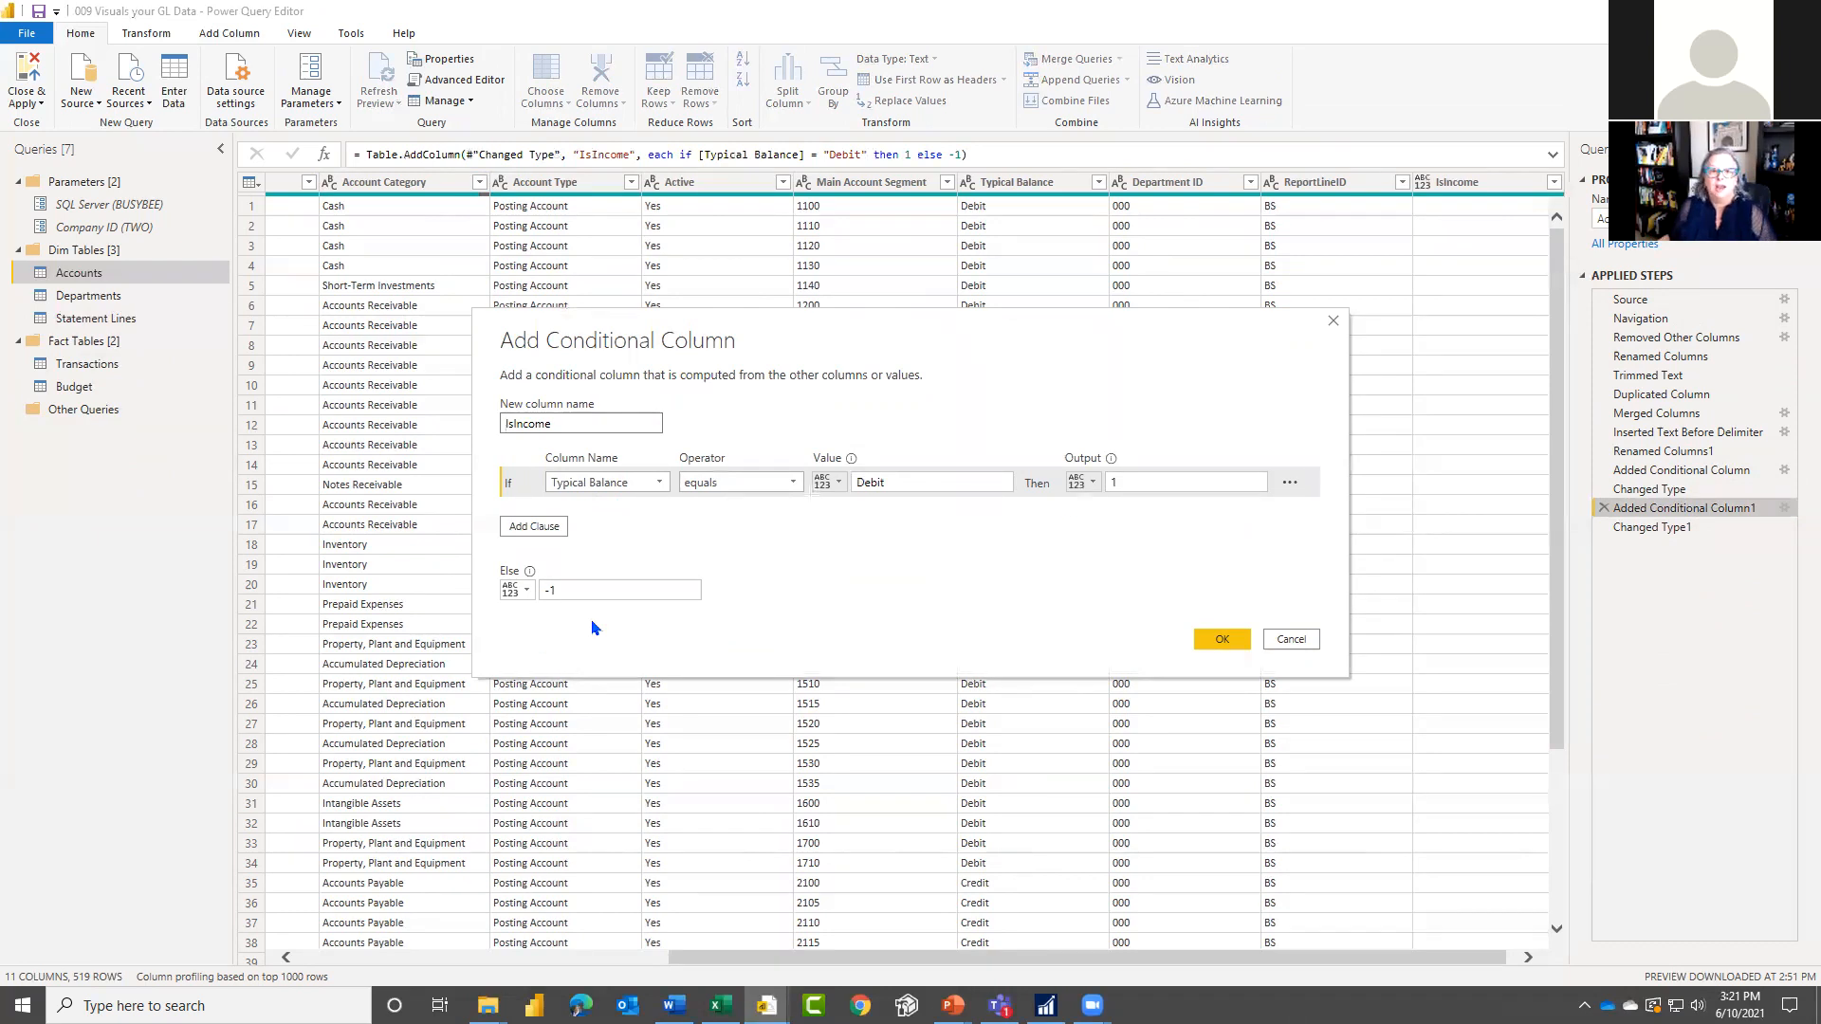
click(1290, 643)
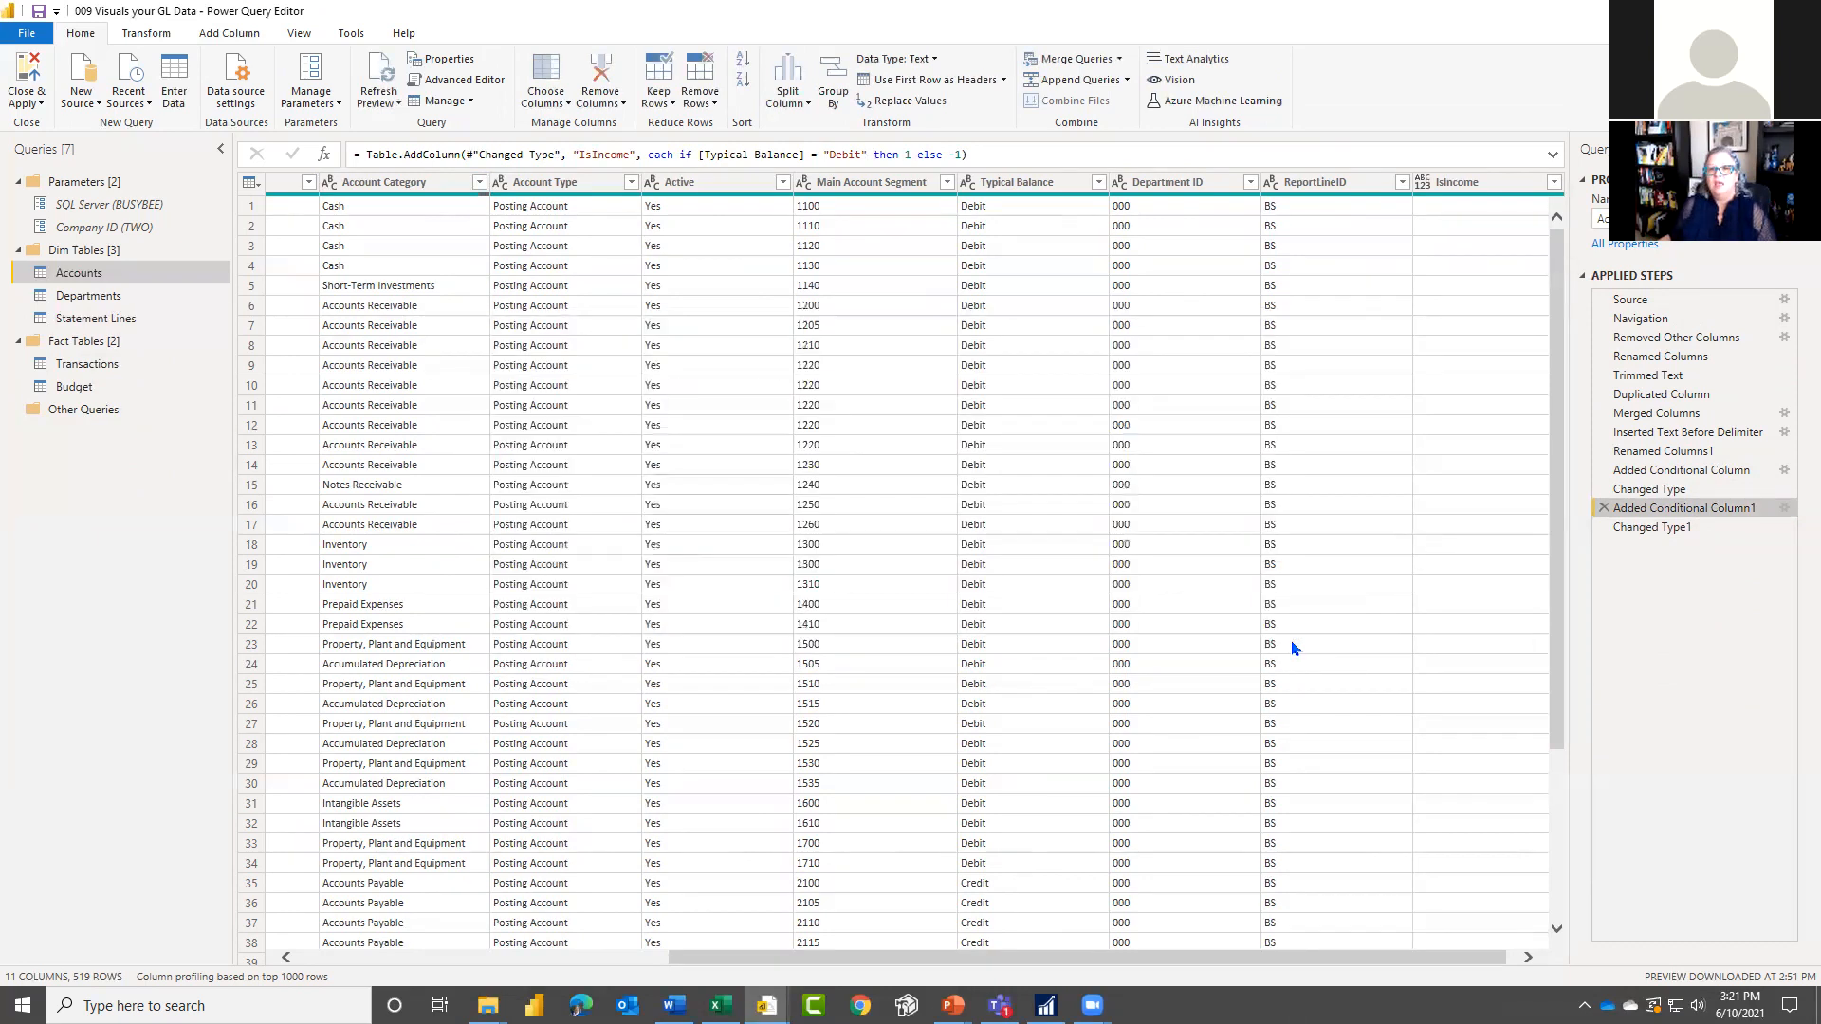
Step: Remove the Account Type and Typical Balance columns from the Accounts query by inserting a step after Added Conditional Column1
click(1034, 184)
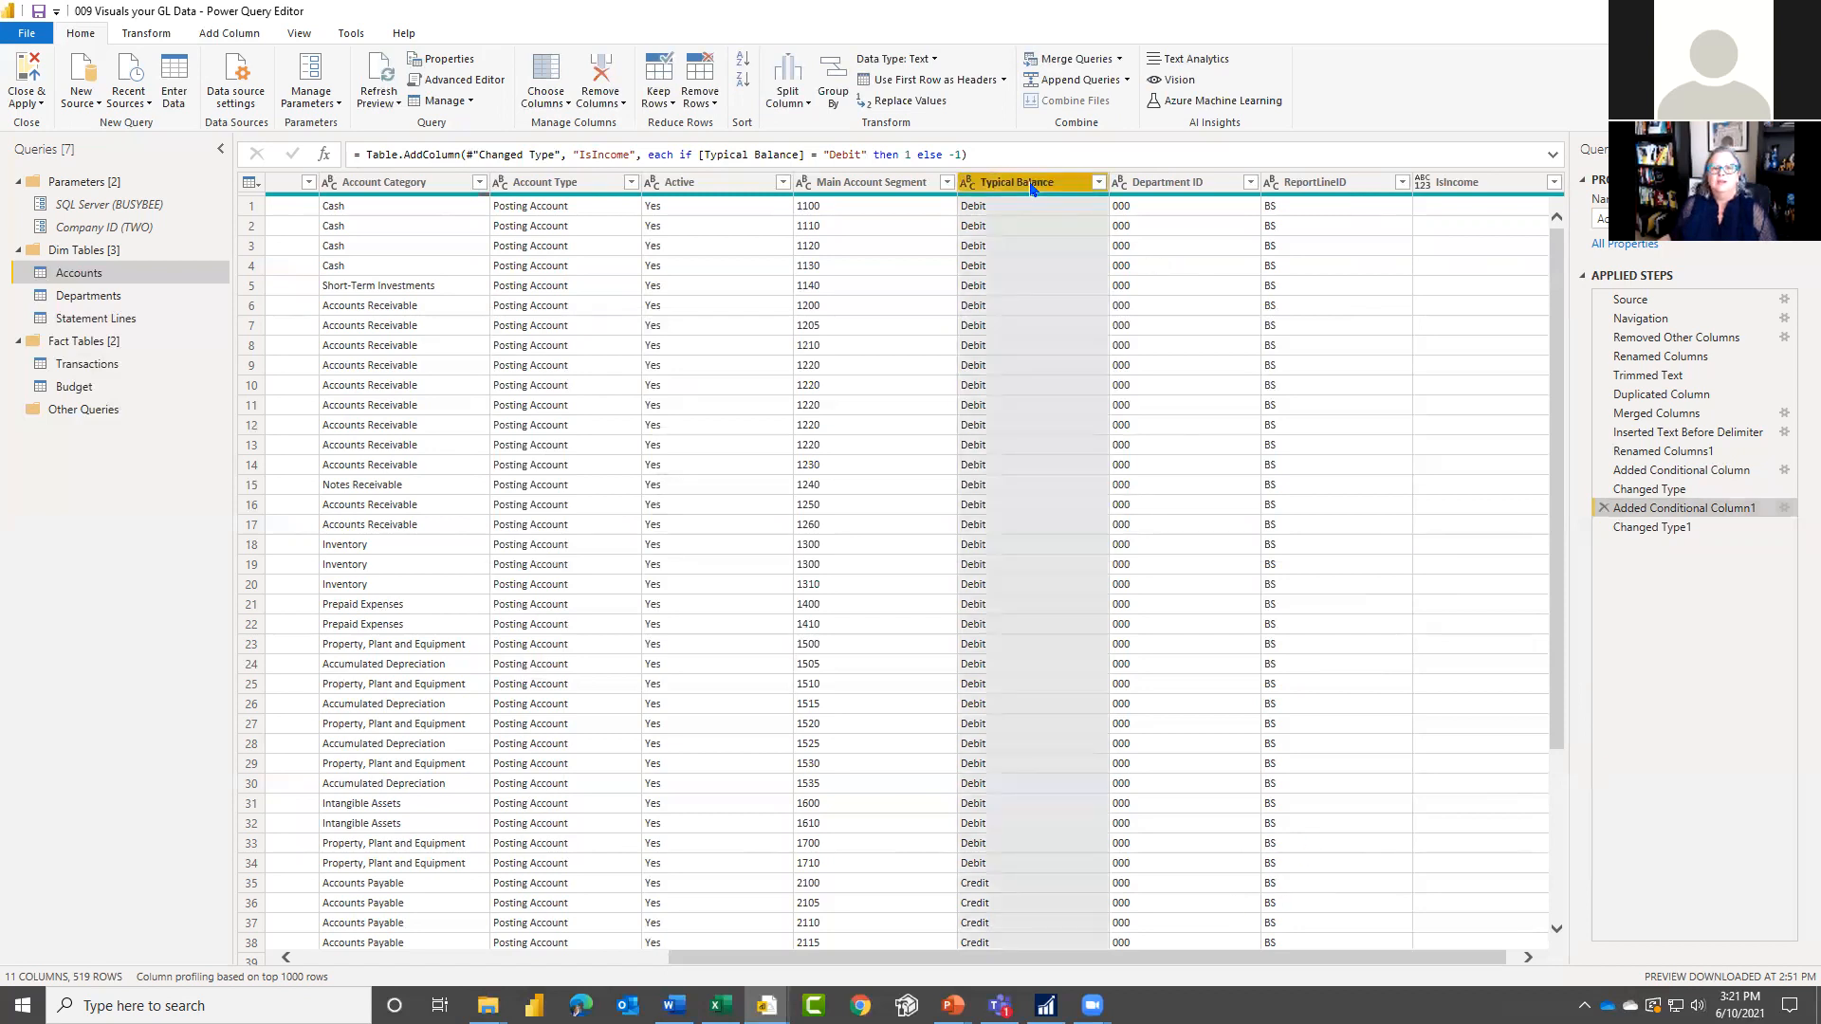
right_click(1033, 188)
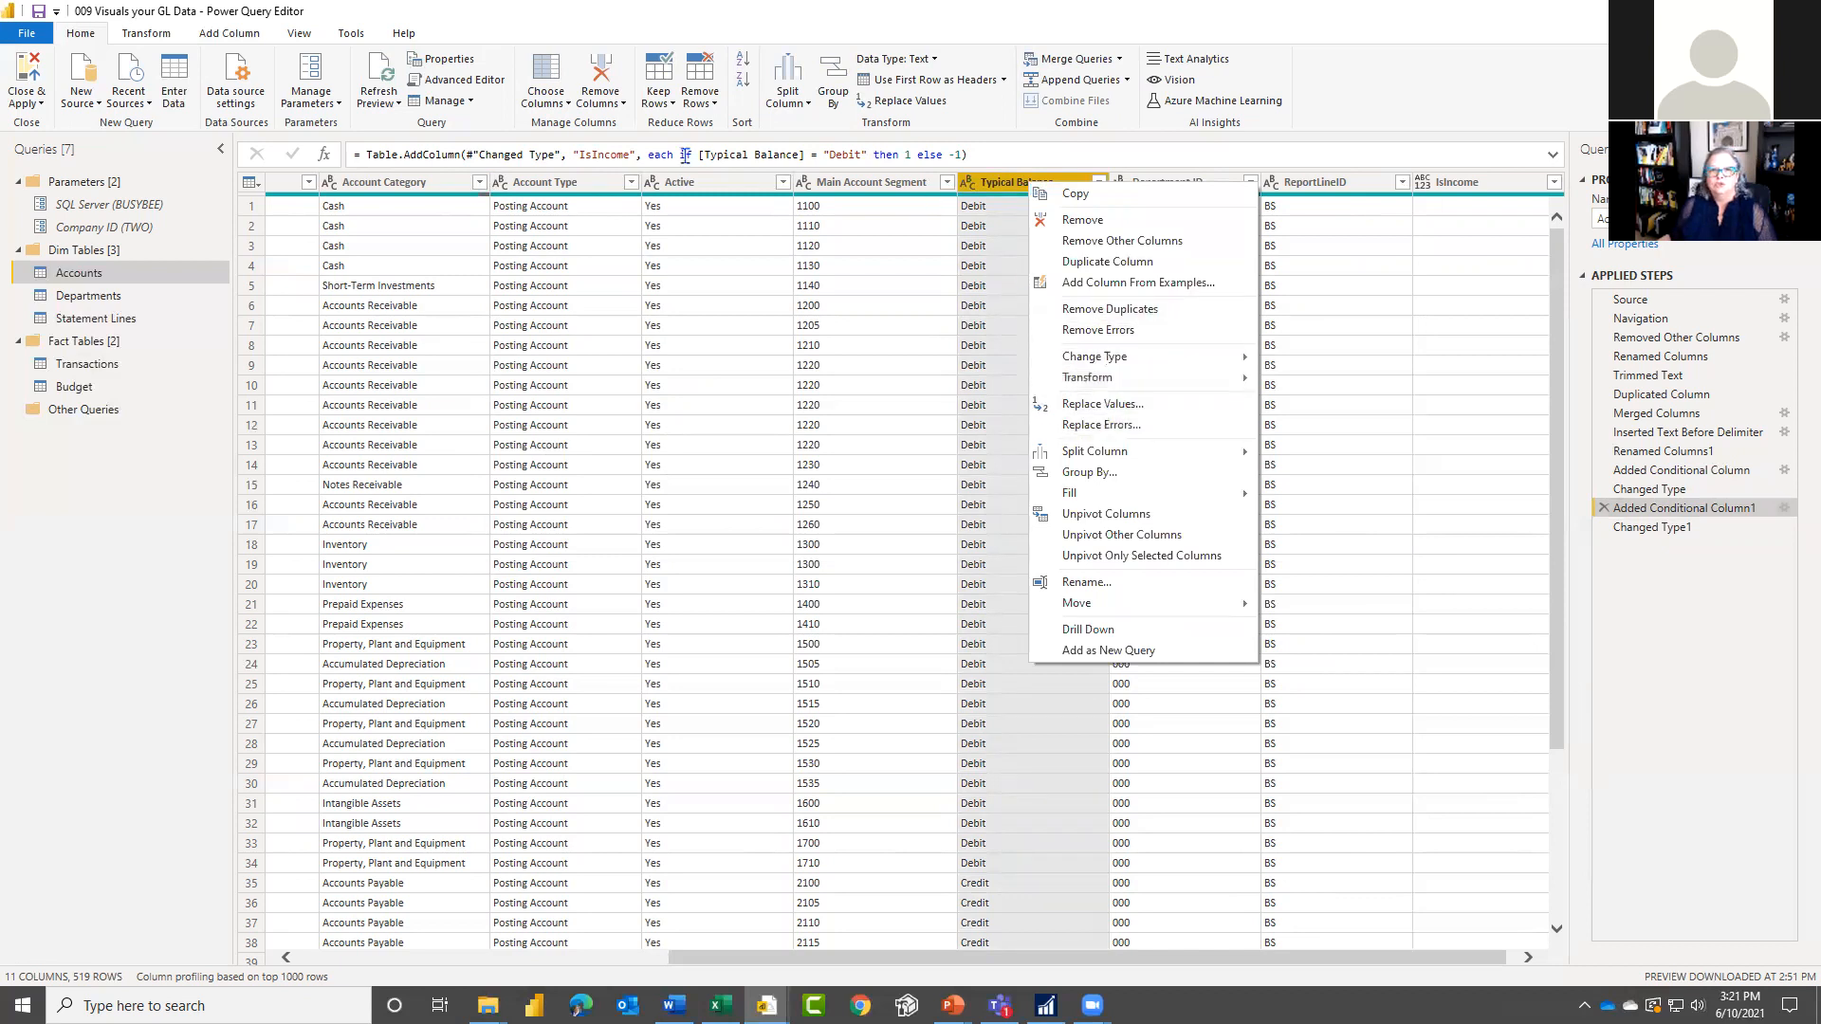
ctrl+click(559, 184)
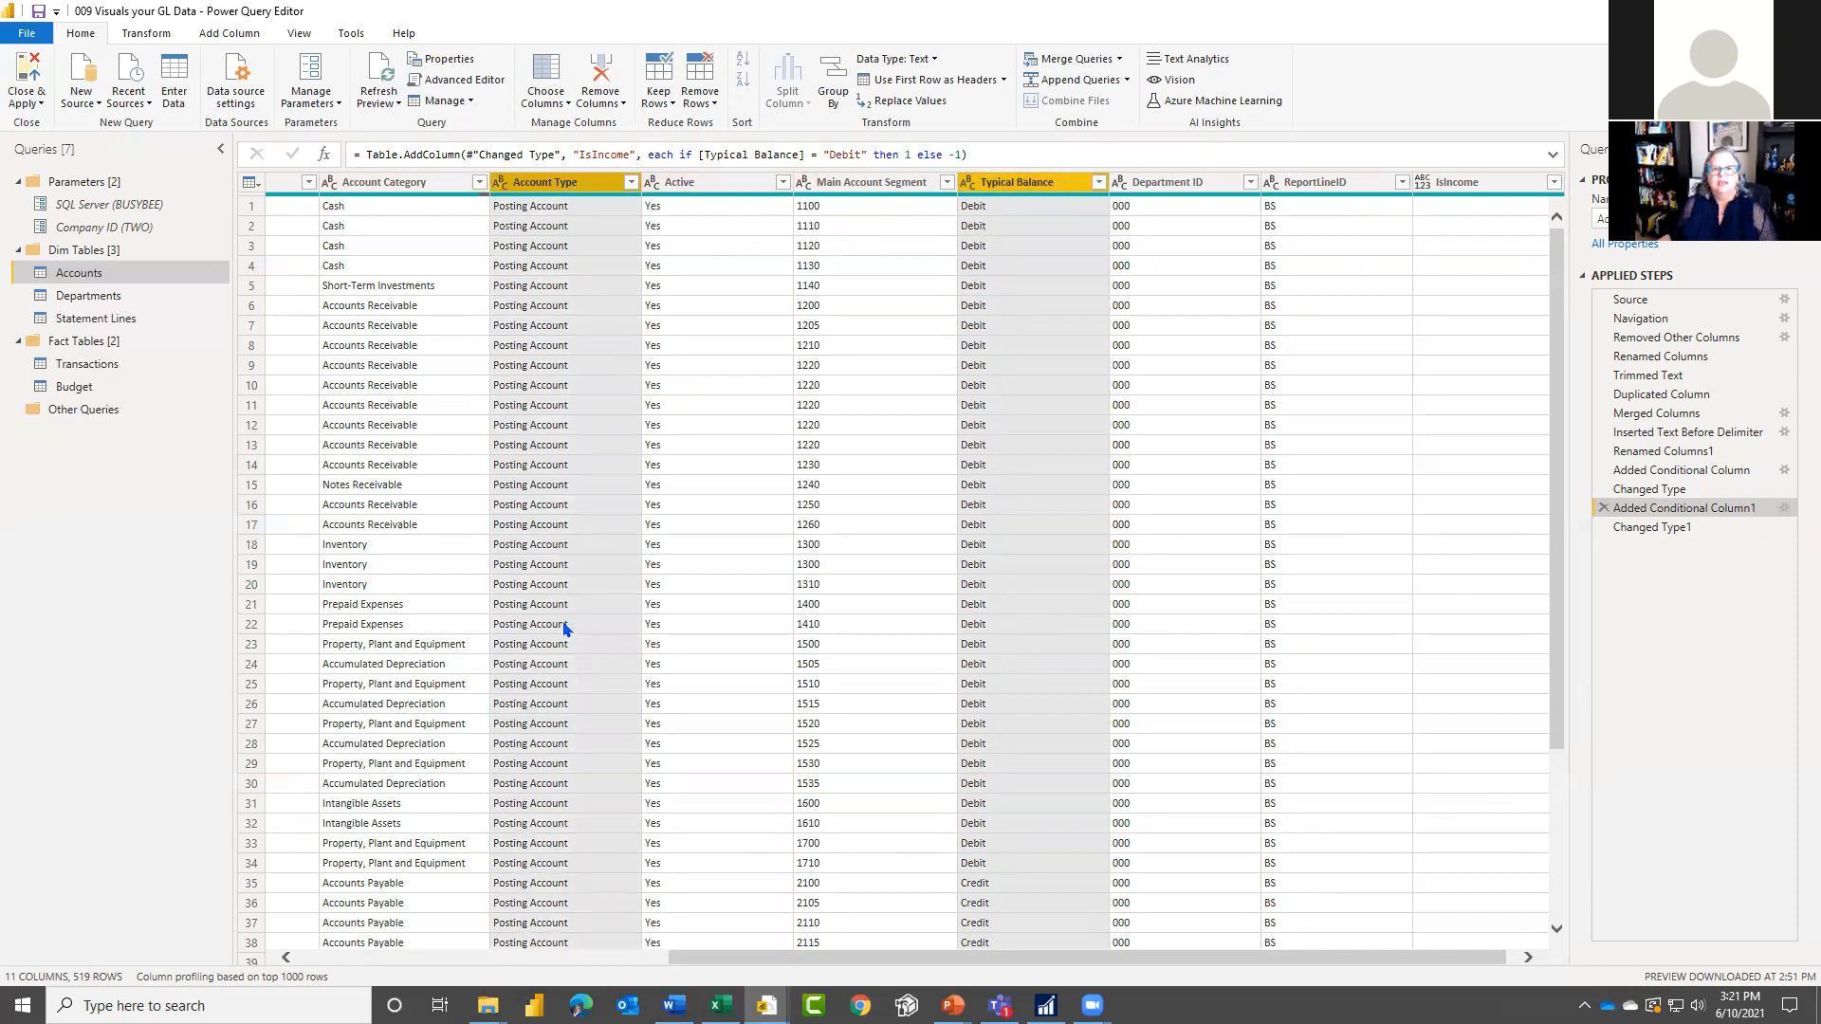
drag(865, 957, 1036, 962)
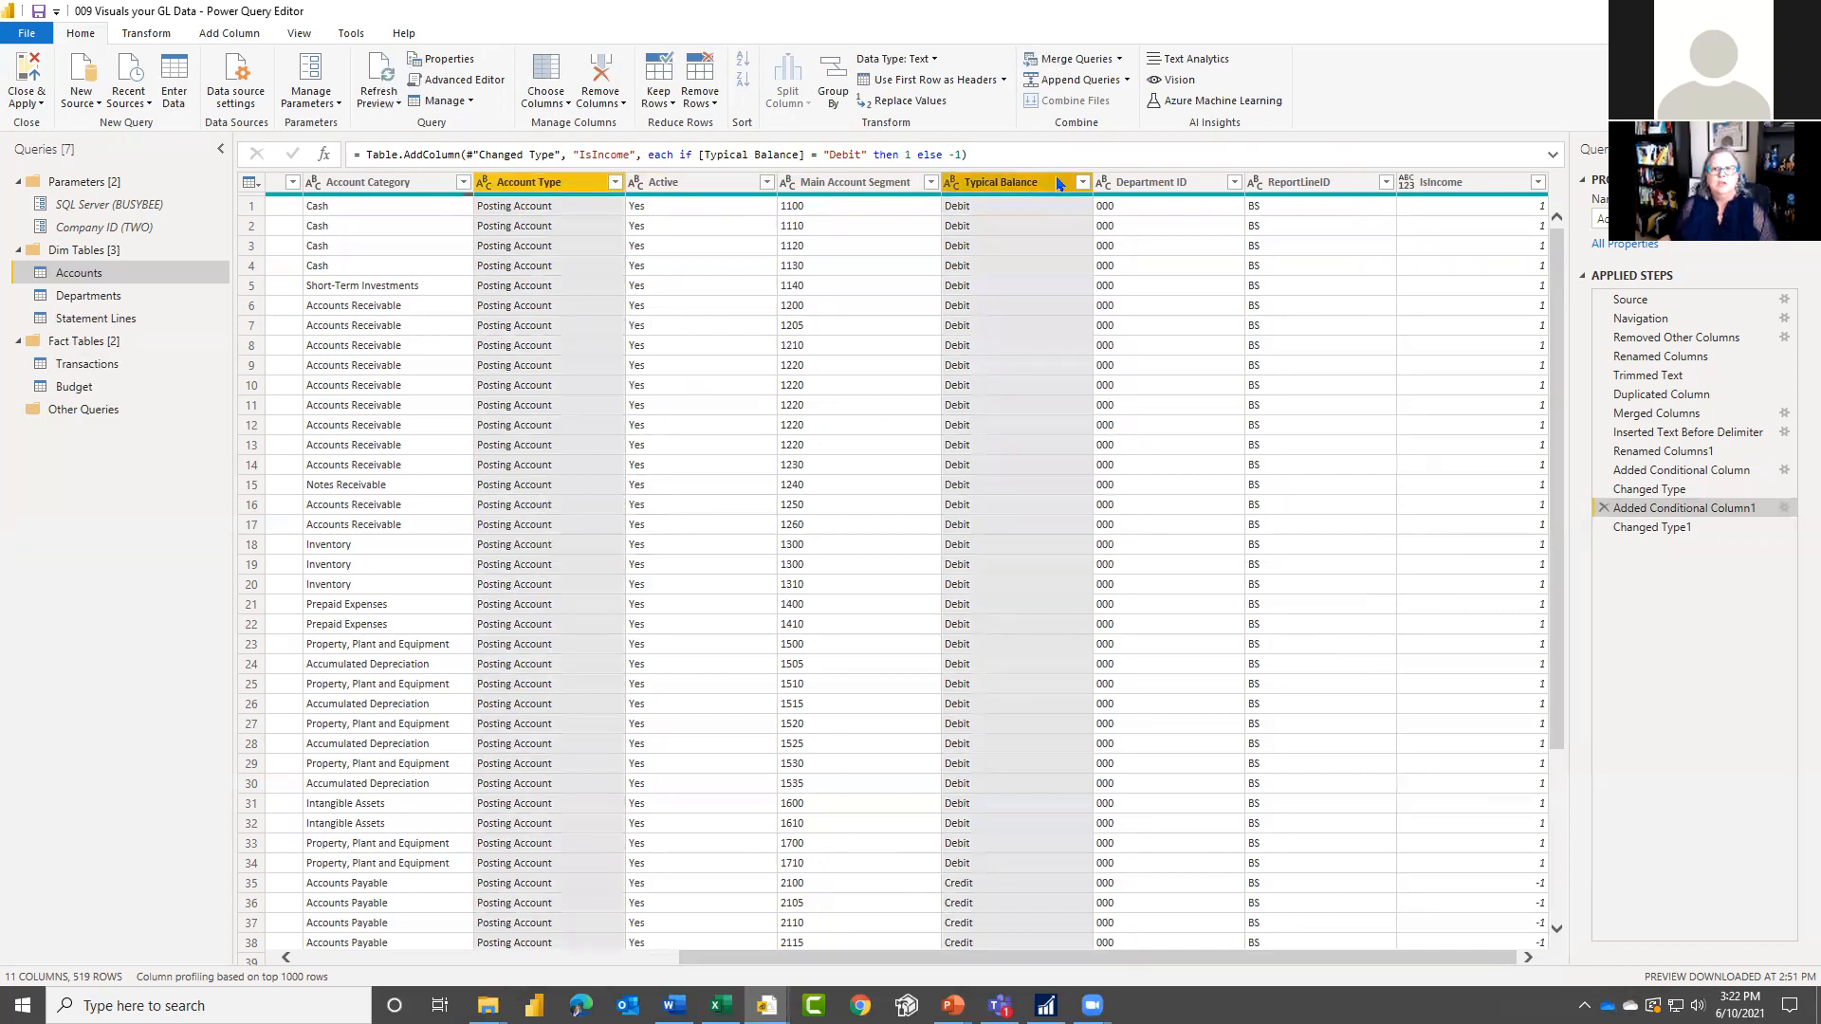
right_click(1013, 189)
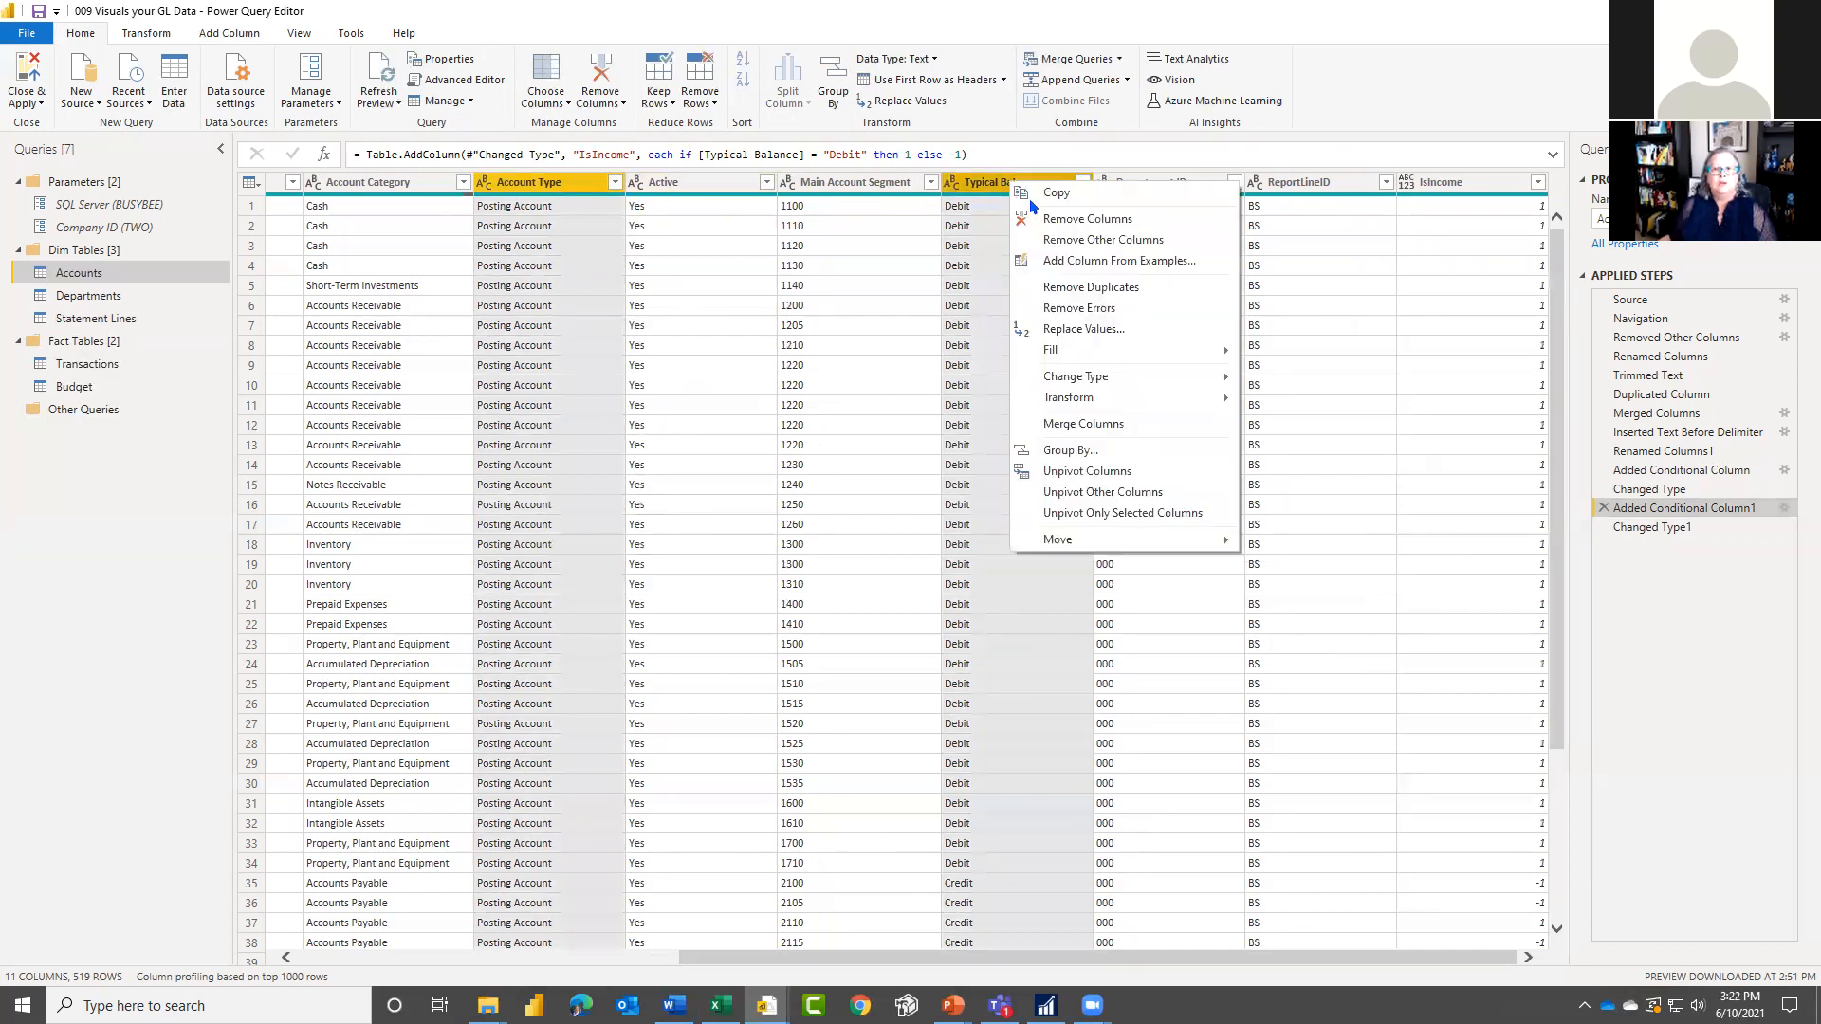
click(1066, 231)
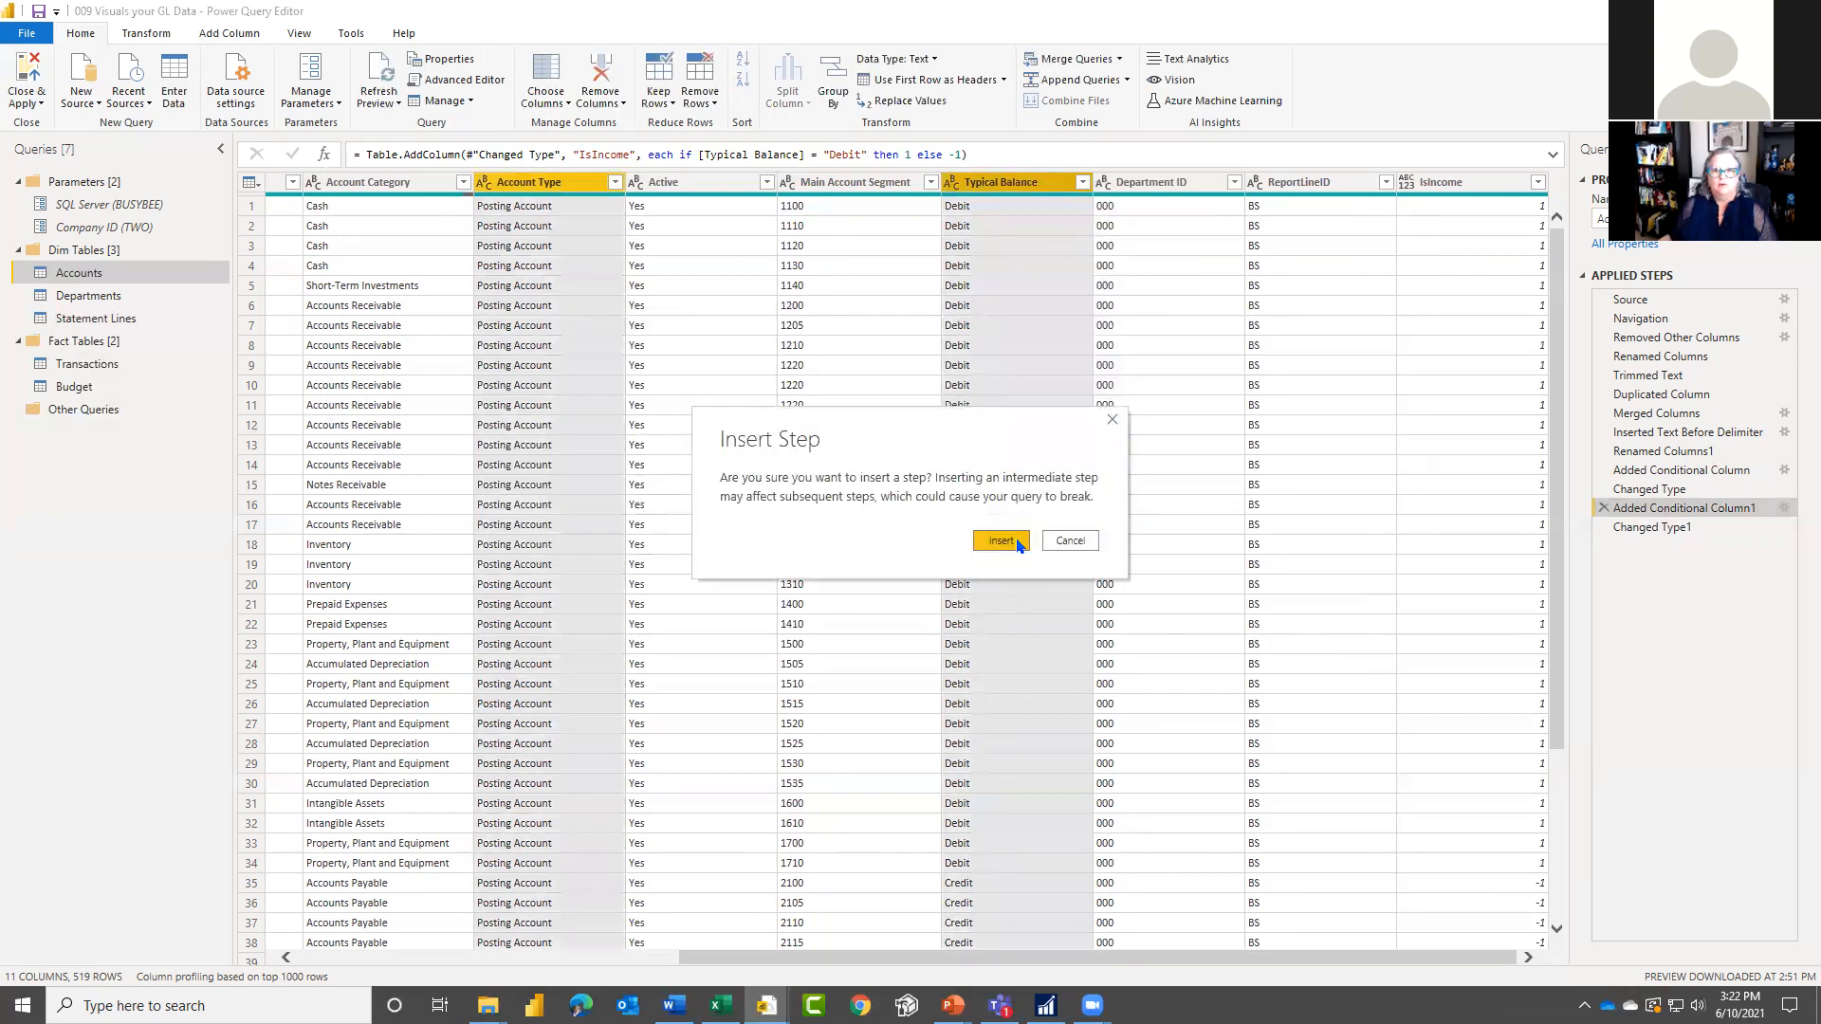
click(1002, 541)
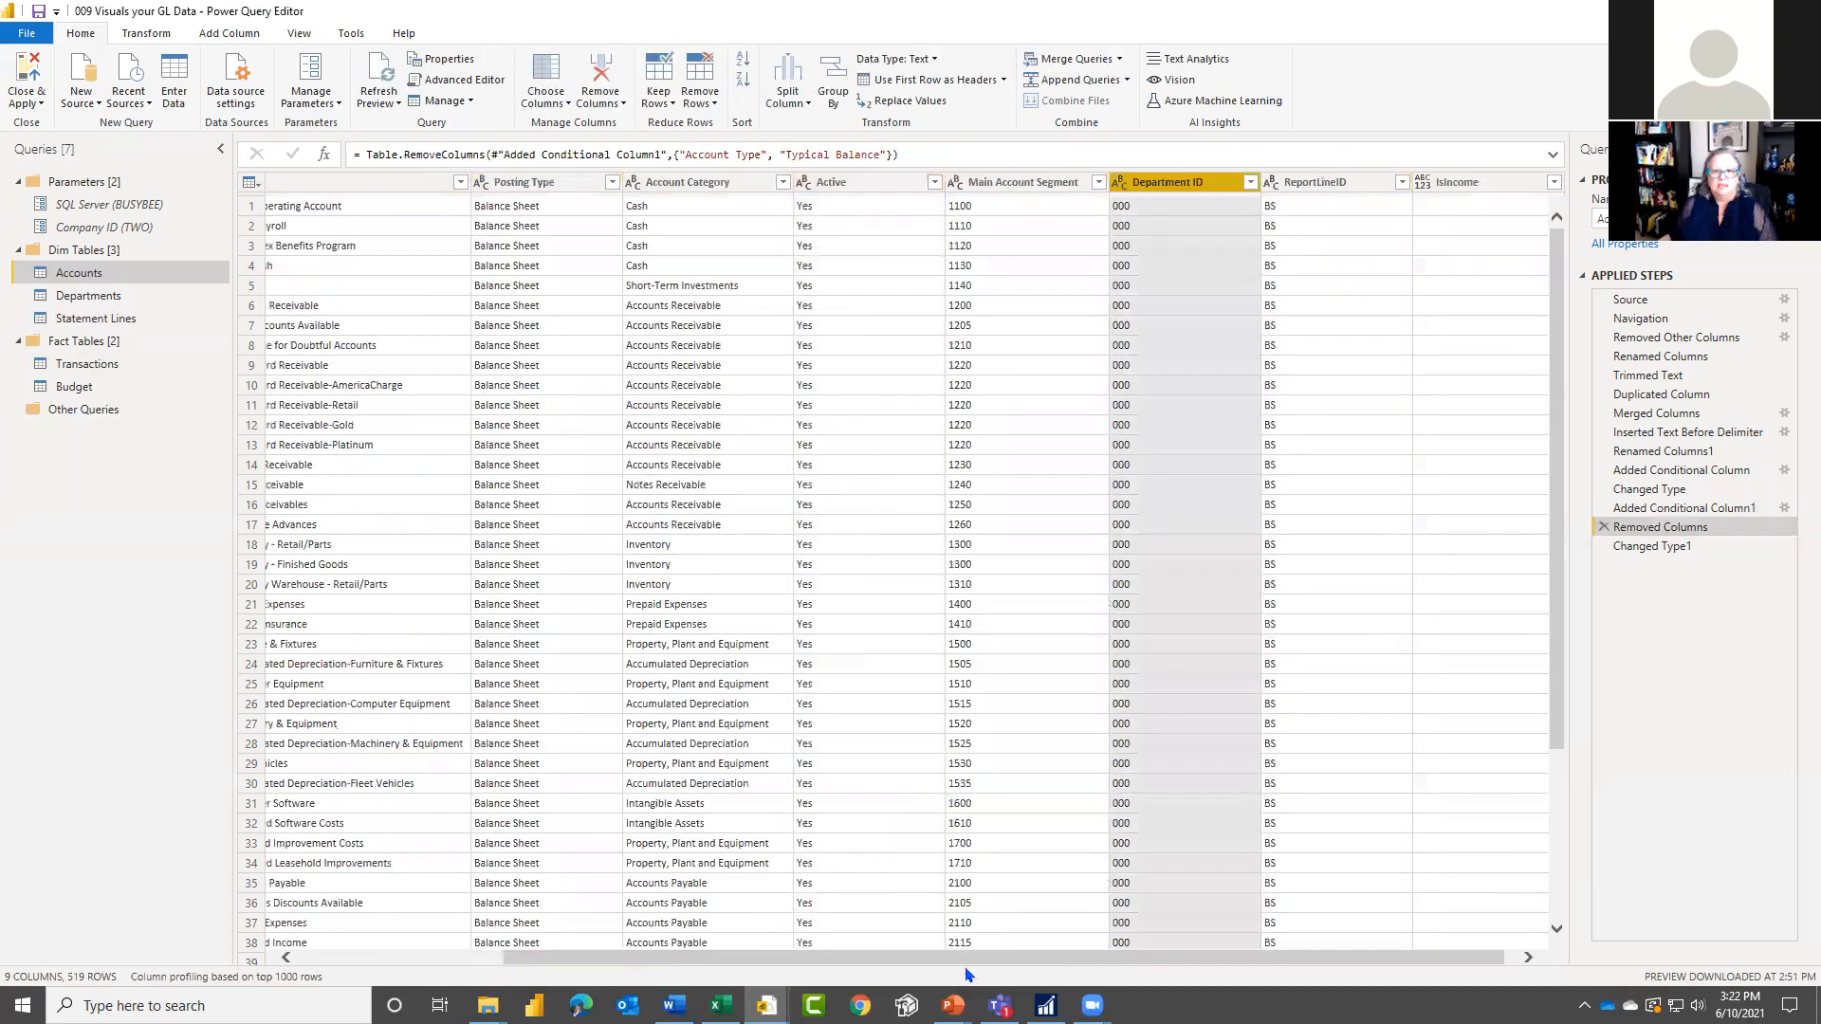
Step: Open the Transactions query in Fact Tables to review its columns and applied steps
click(87, 364)
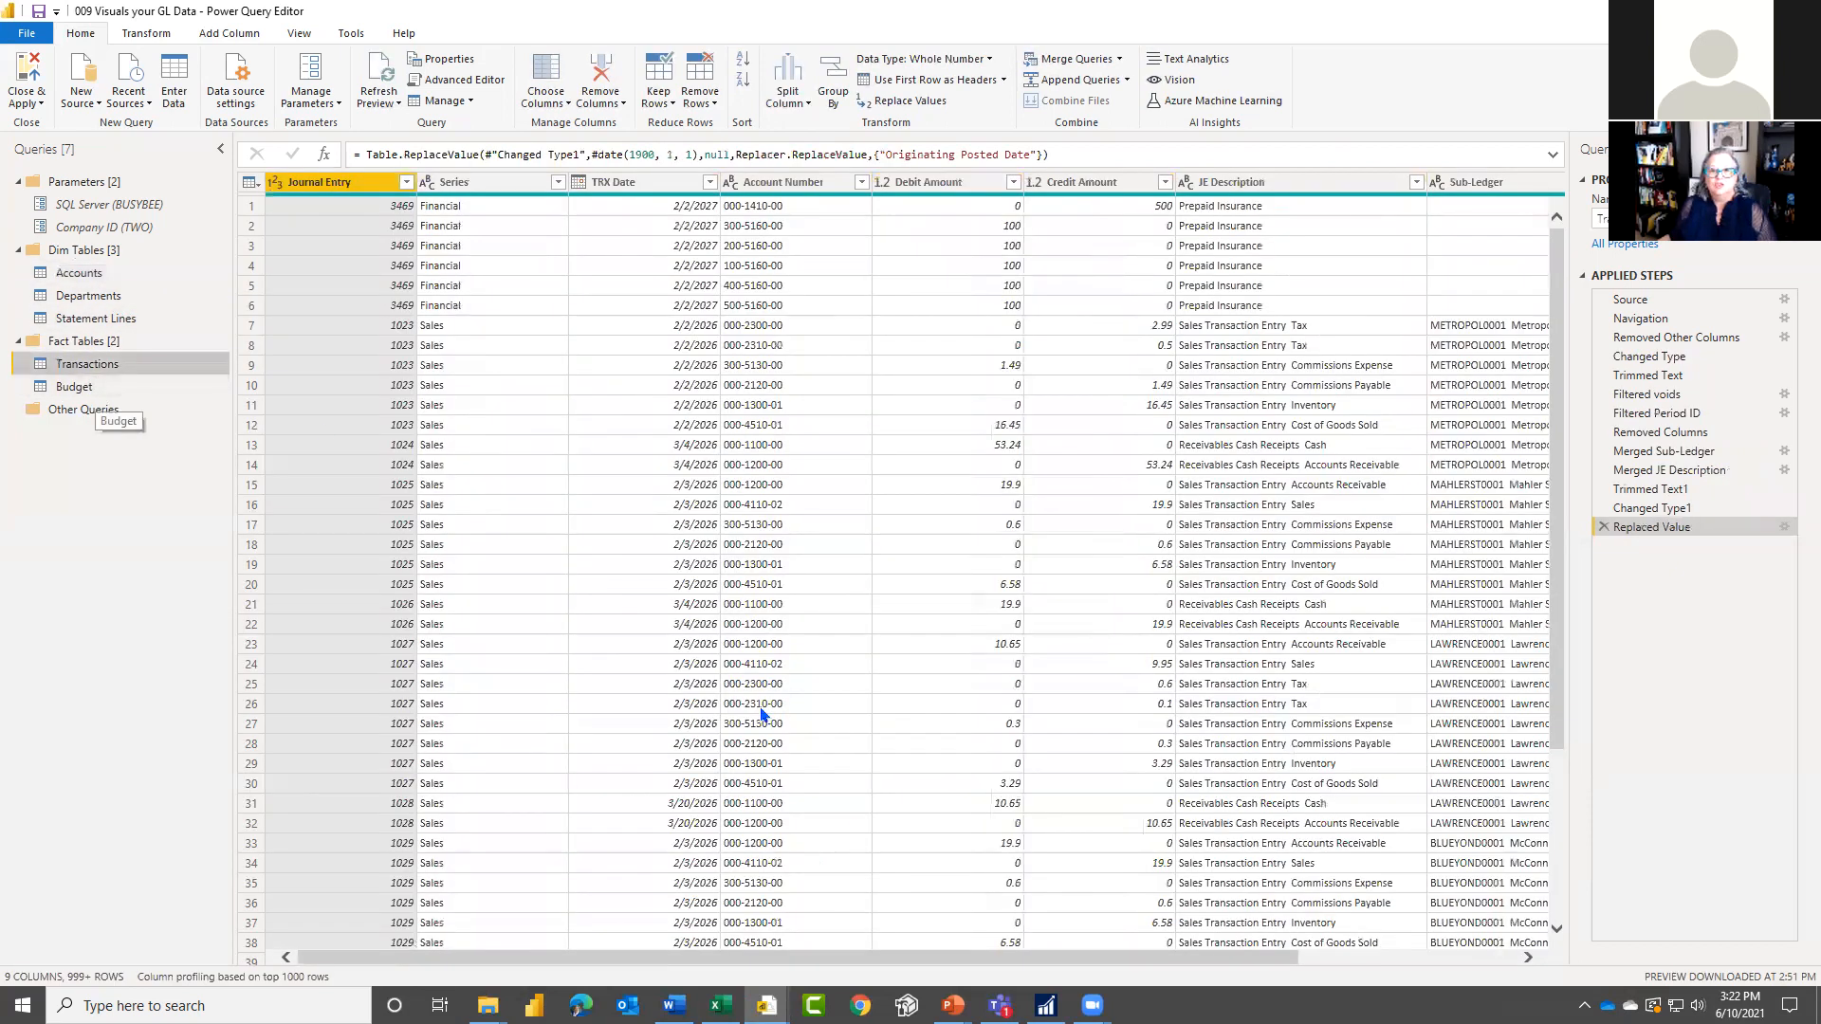
drag(1028, 957, 950, 968)
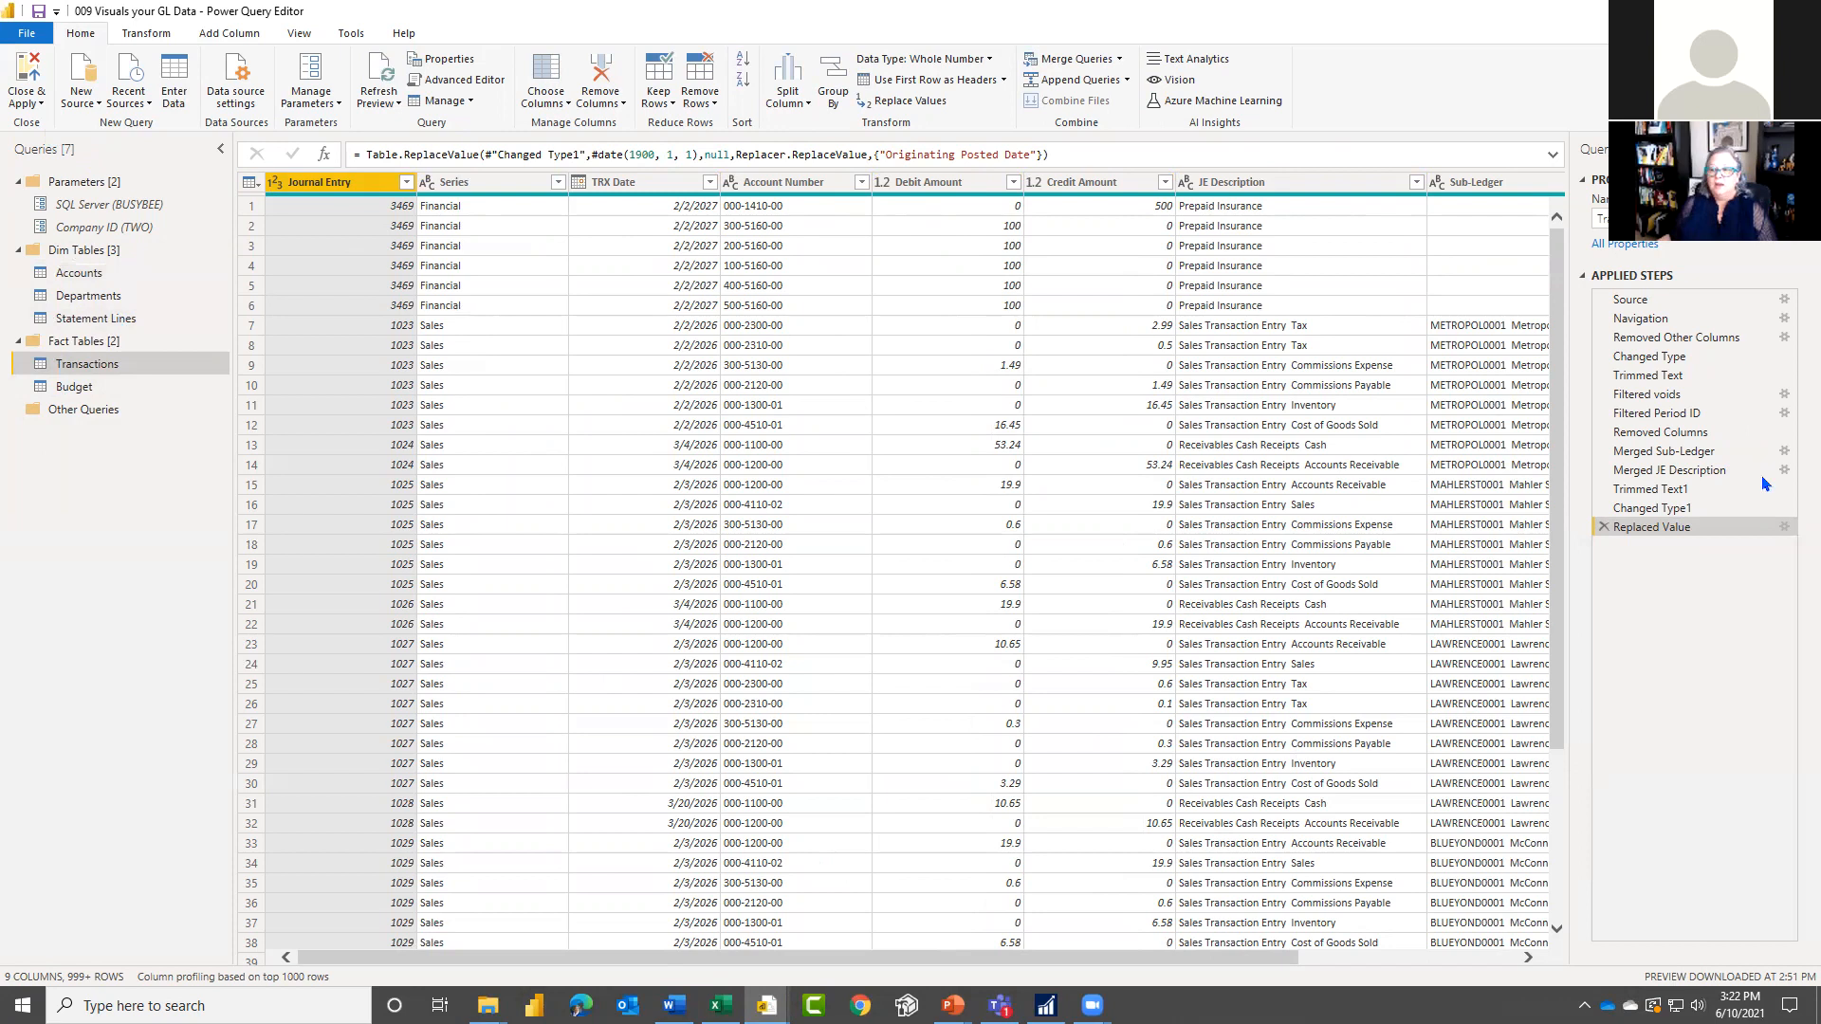
Step: Switch to the PowerPoint slideshow and advance from the Department Accounts slide to the Report Line ID Accounts slide
click(952, 1006)
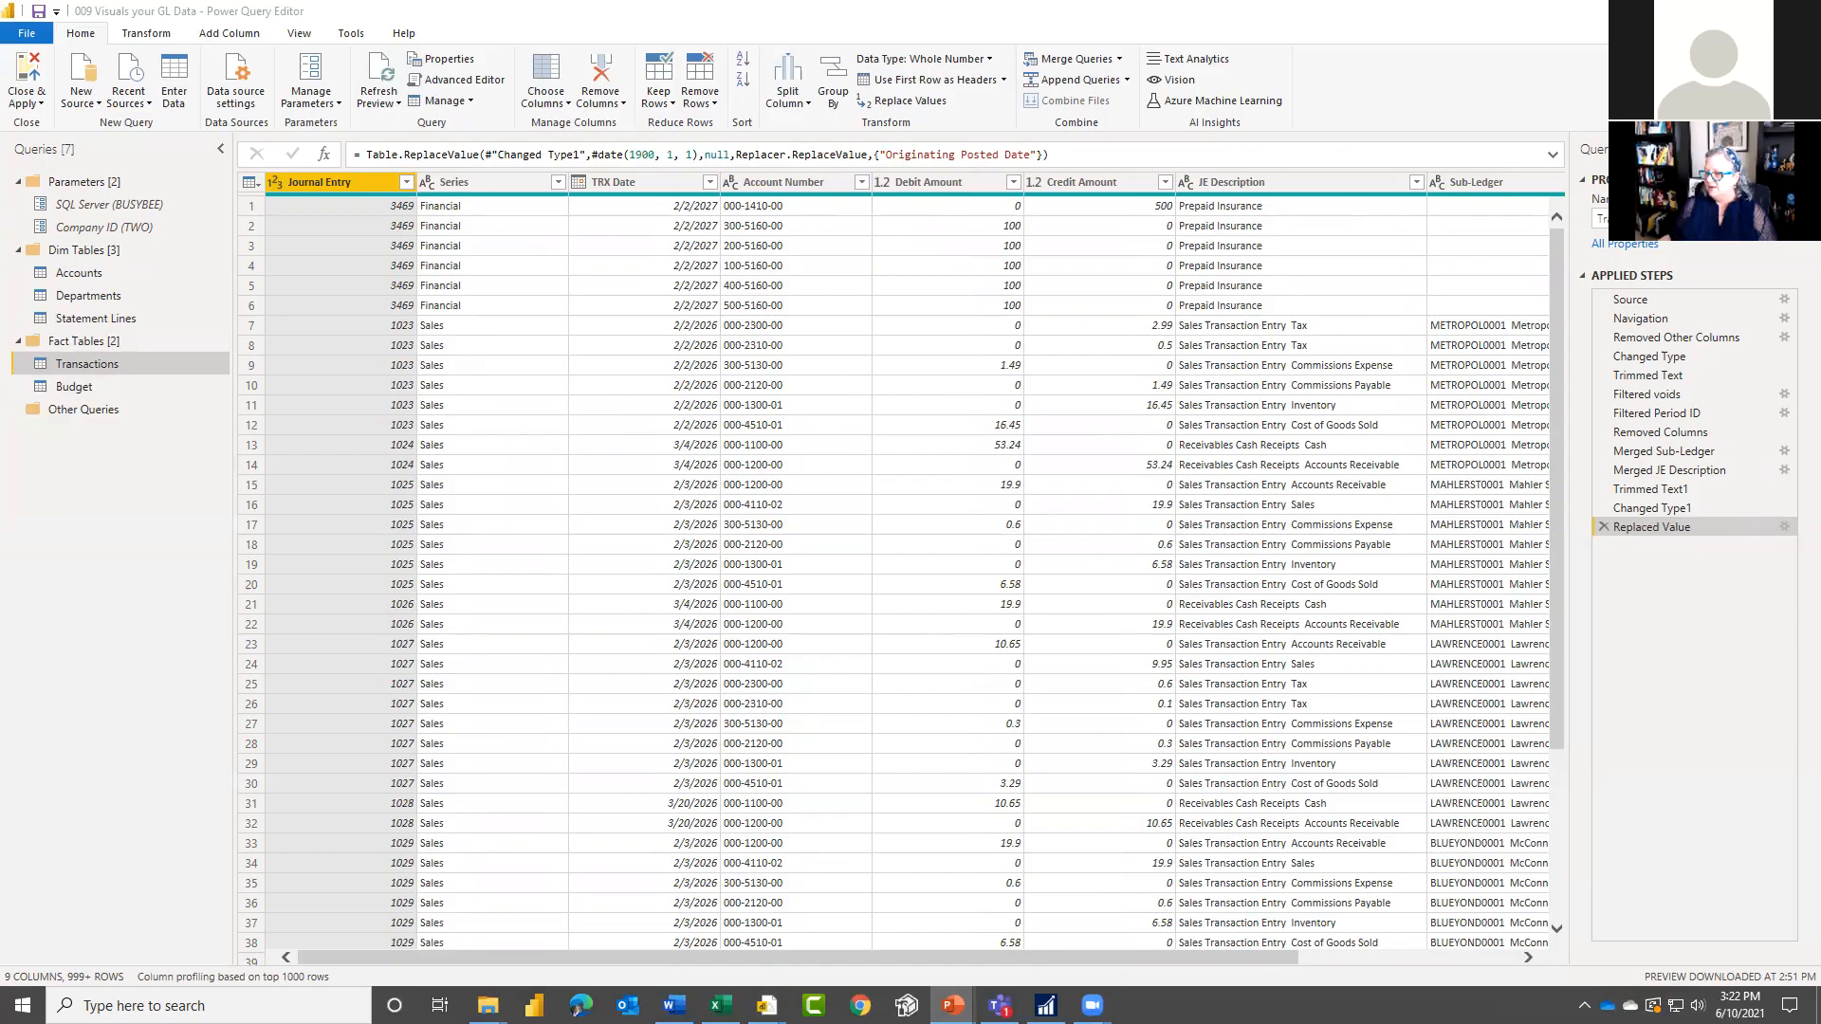
key(alt+Tab)
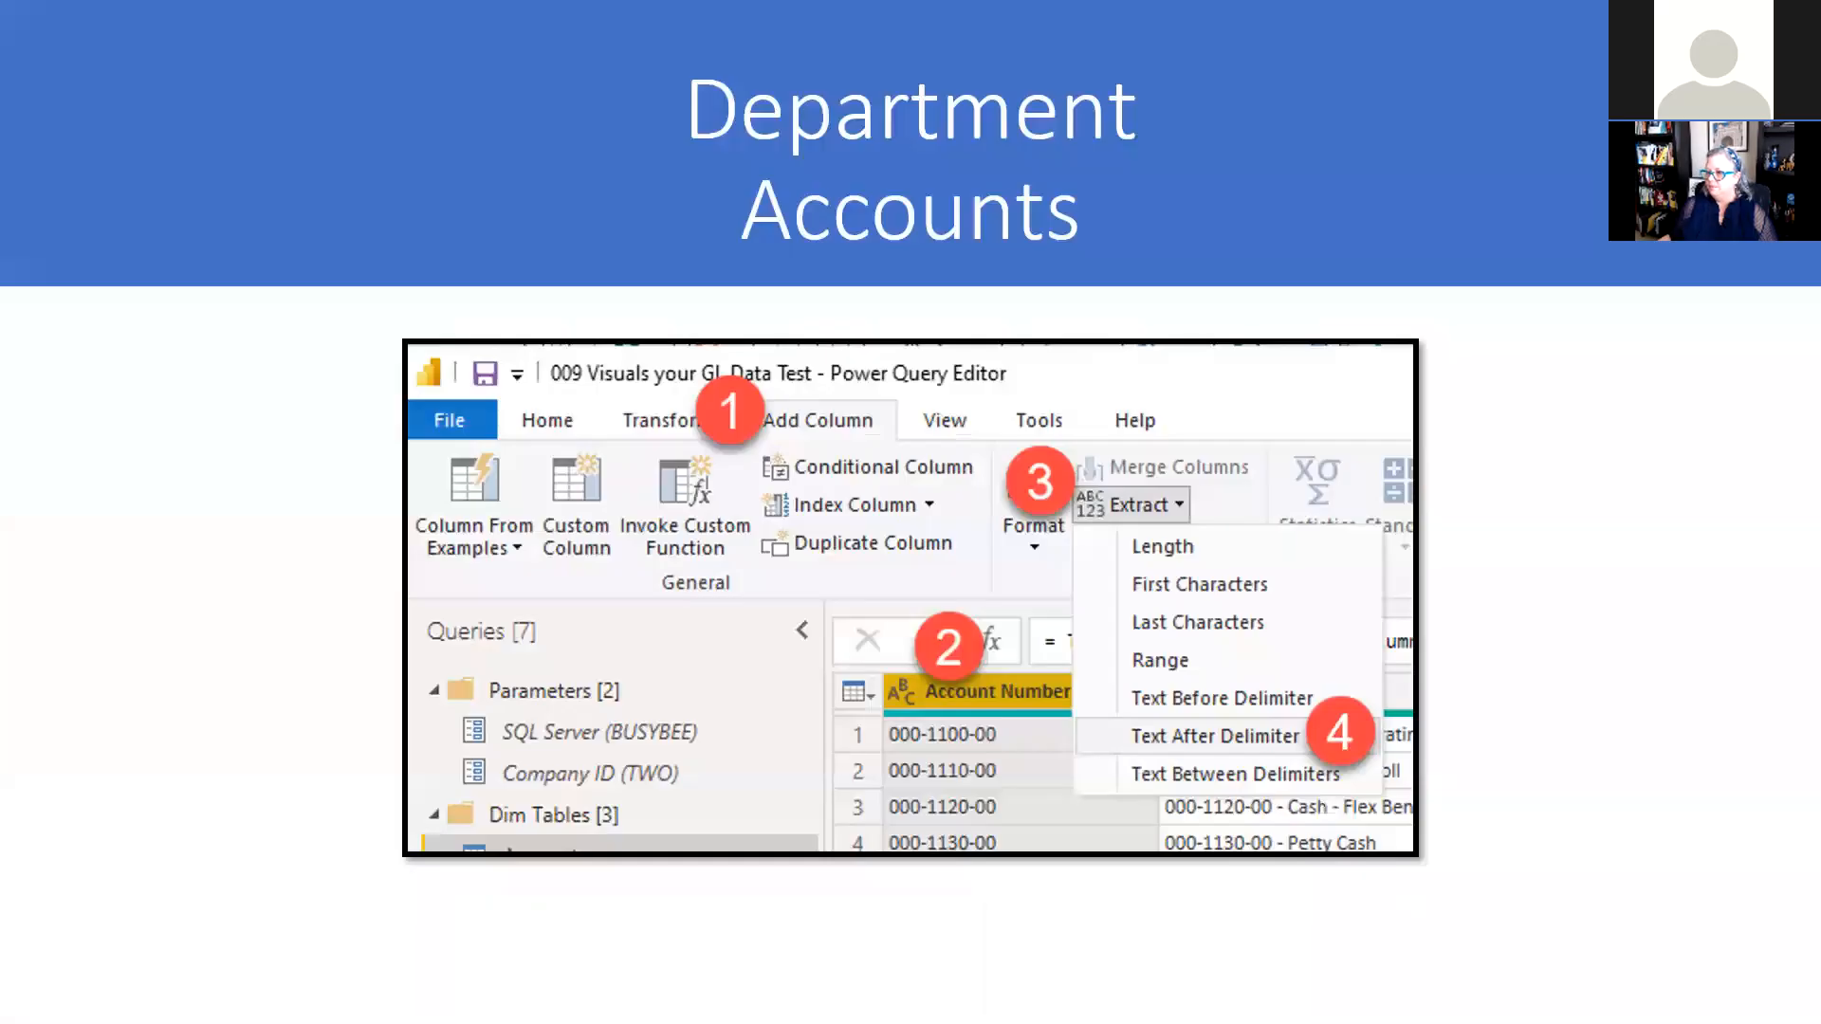
key(Right)
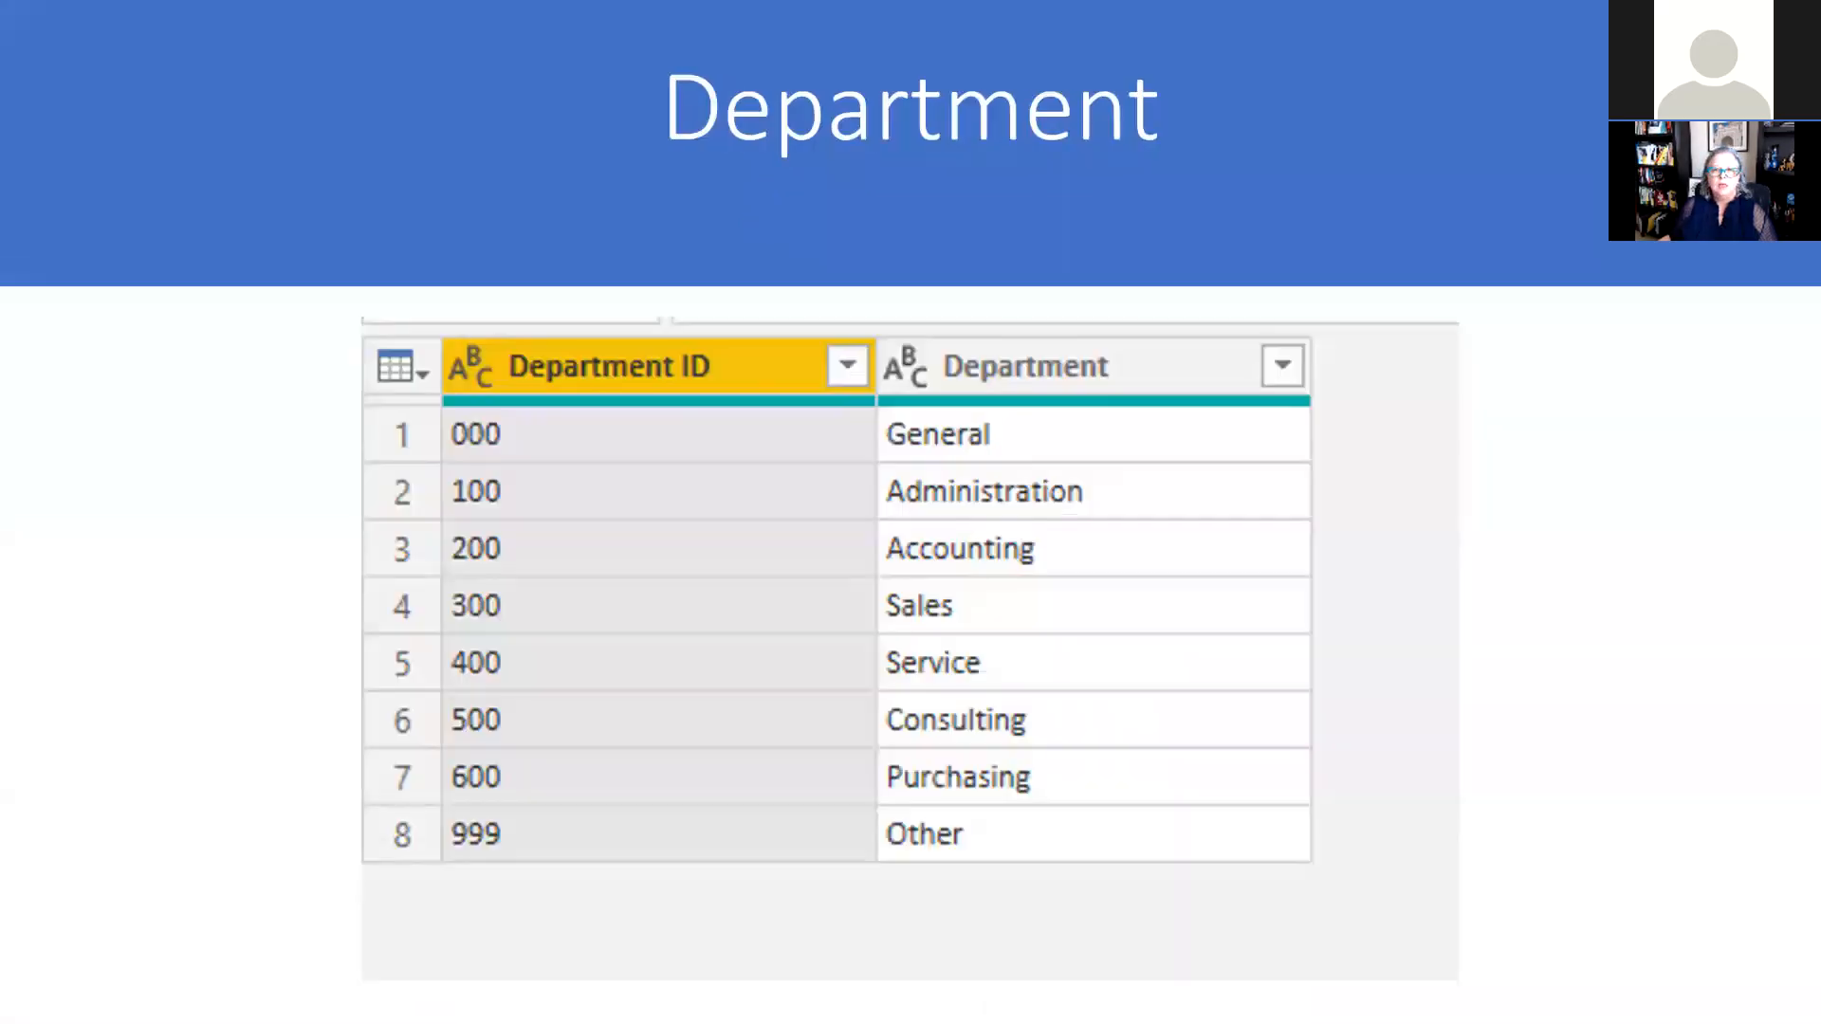
key(Right)
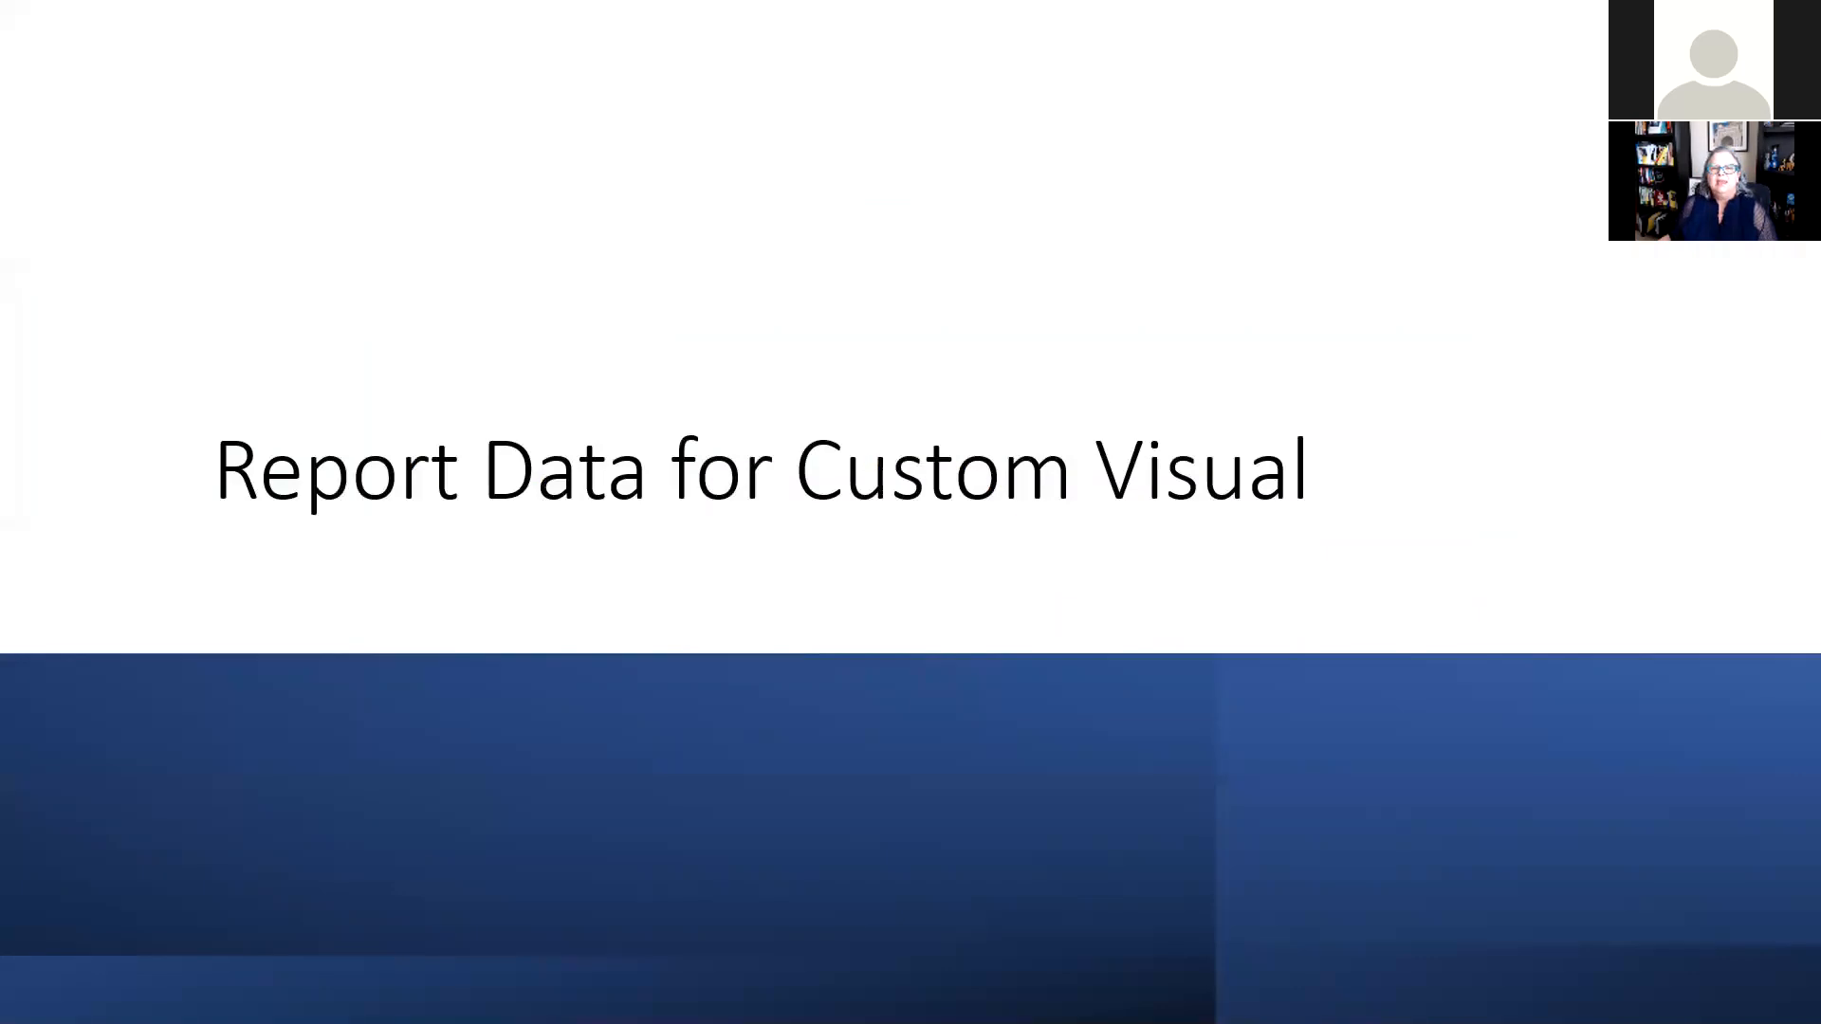
key(Right)
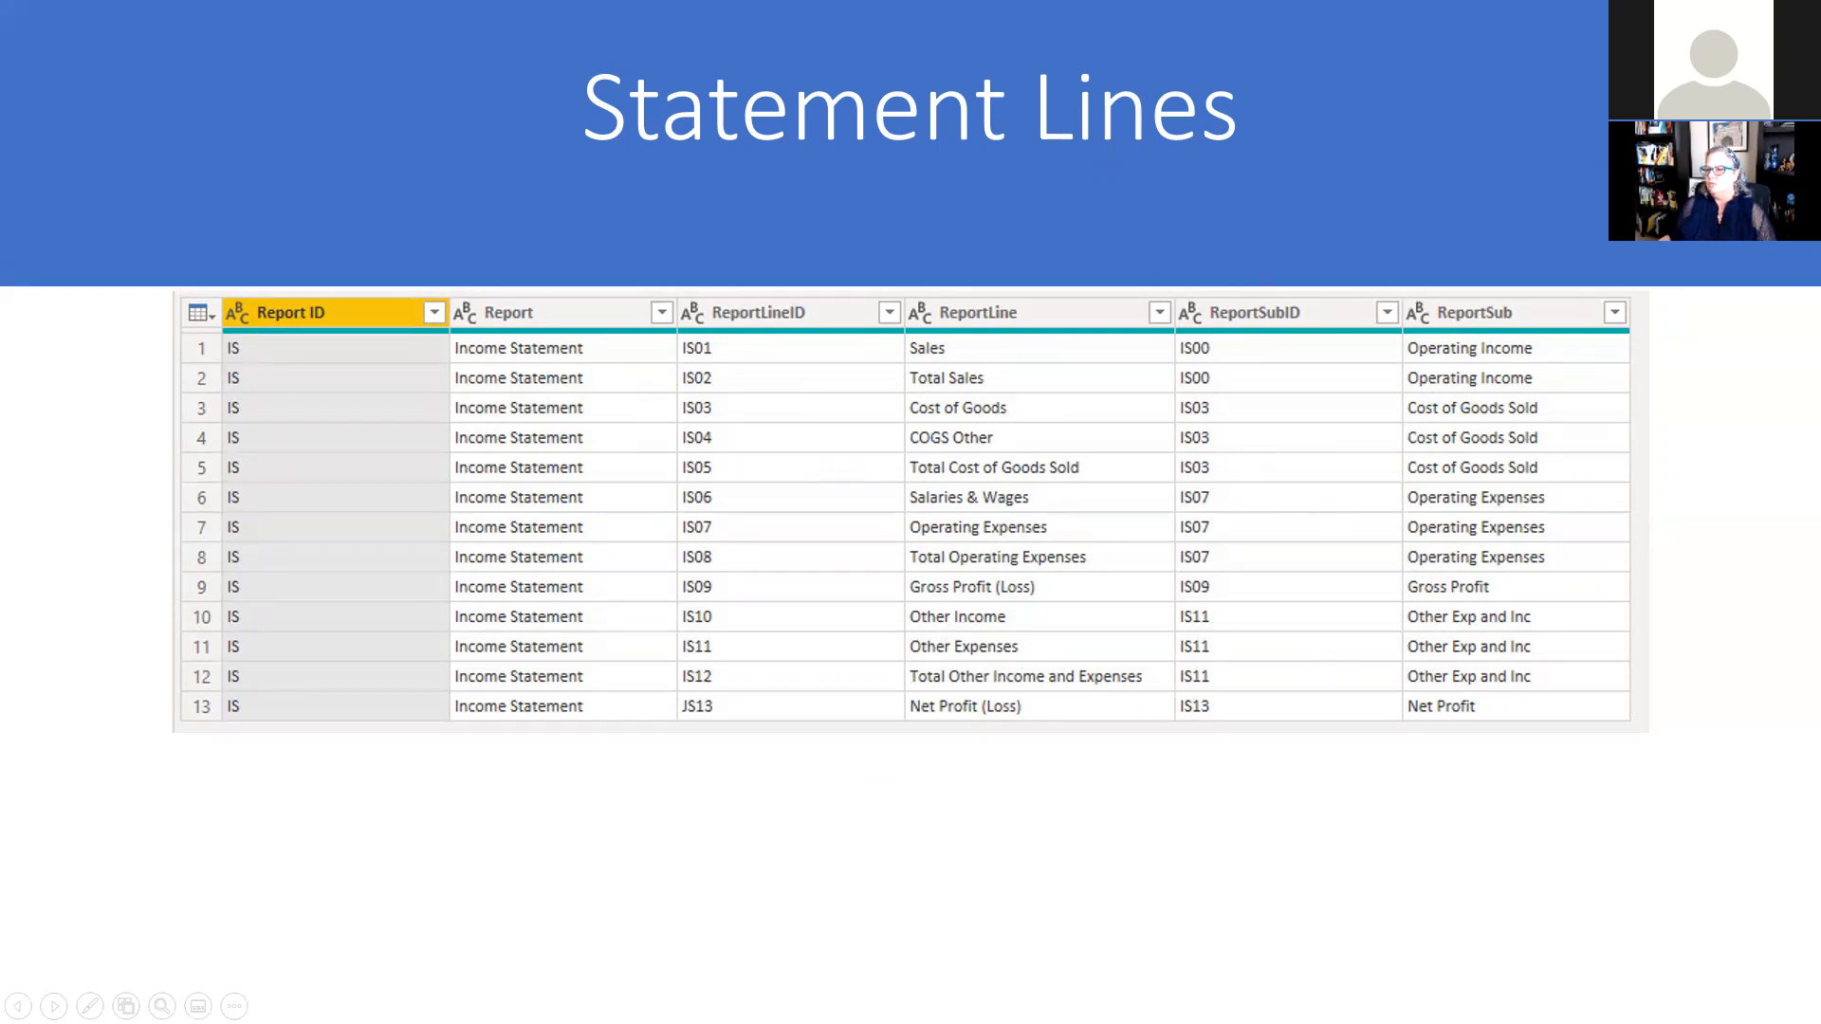
key(Right)
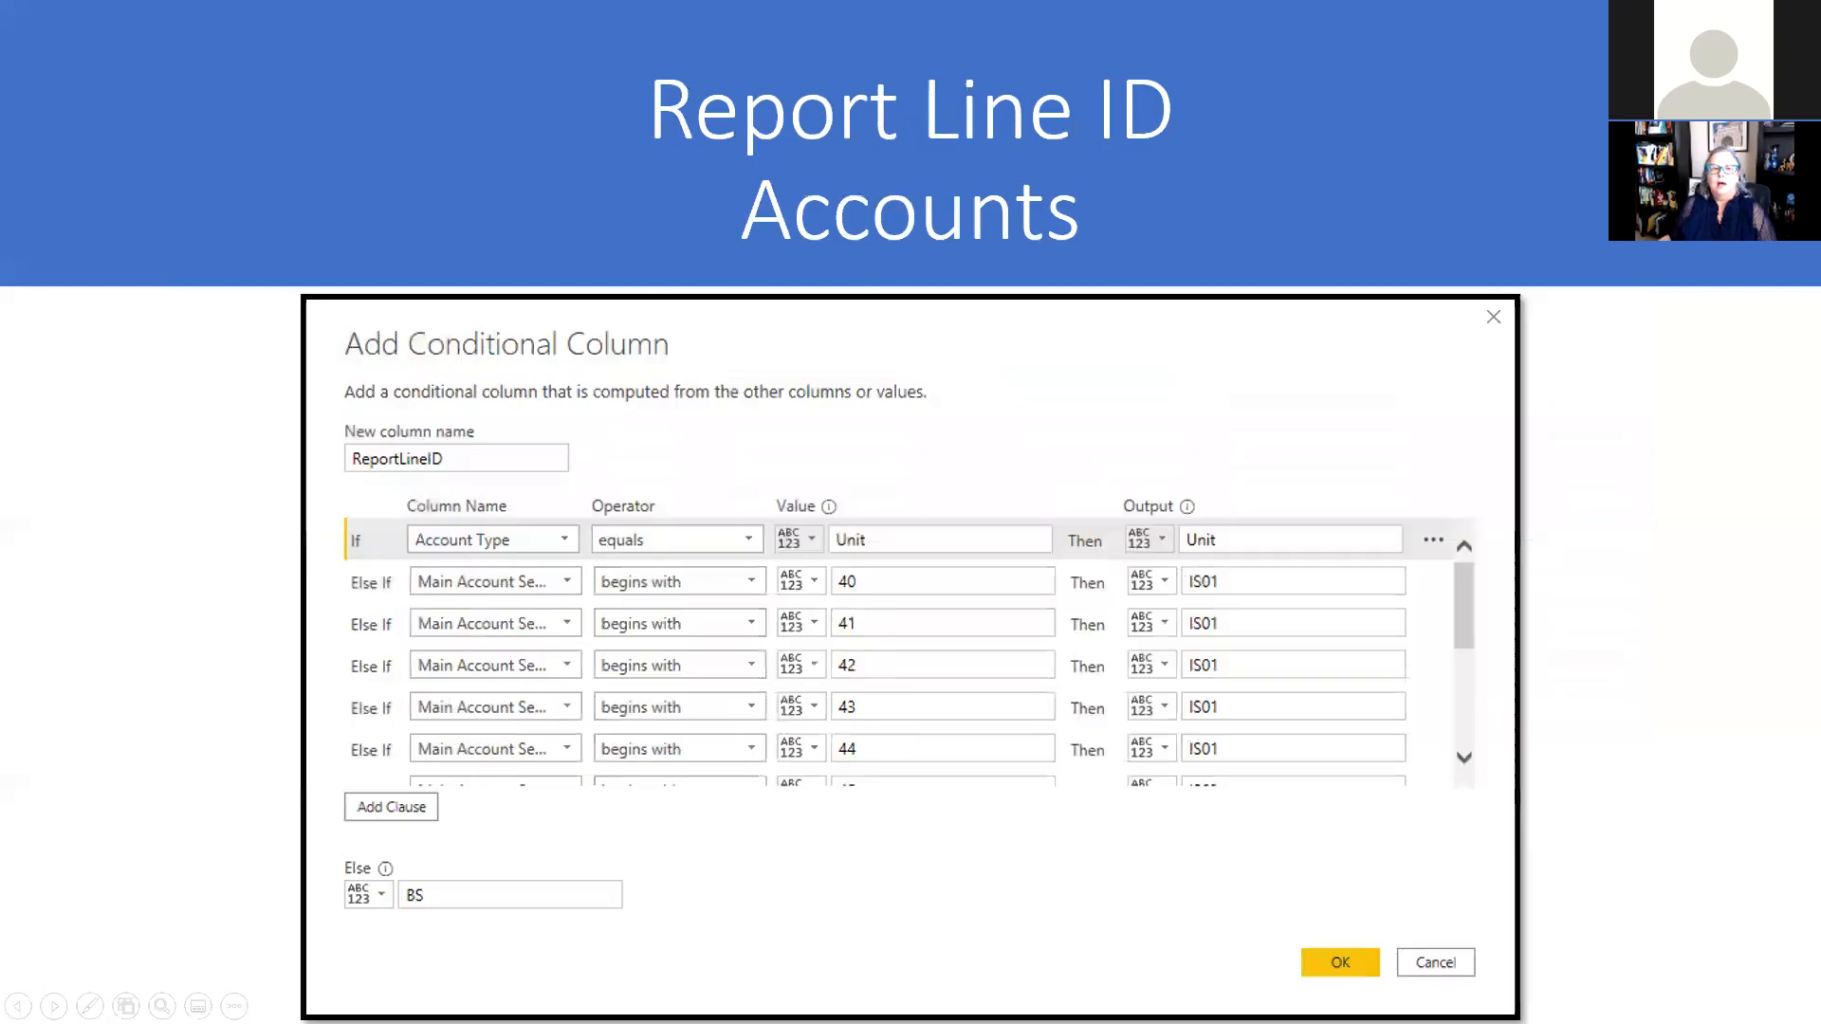
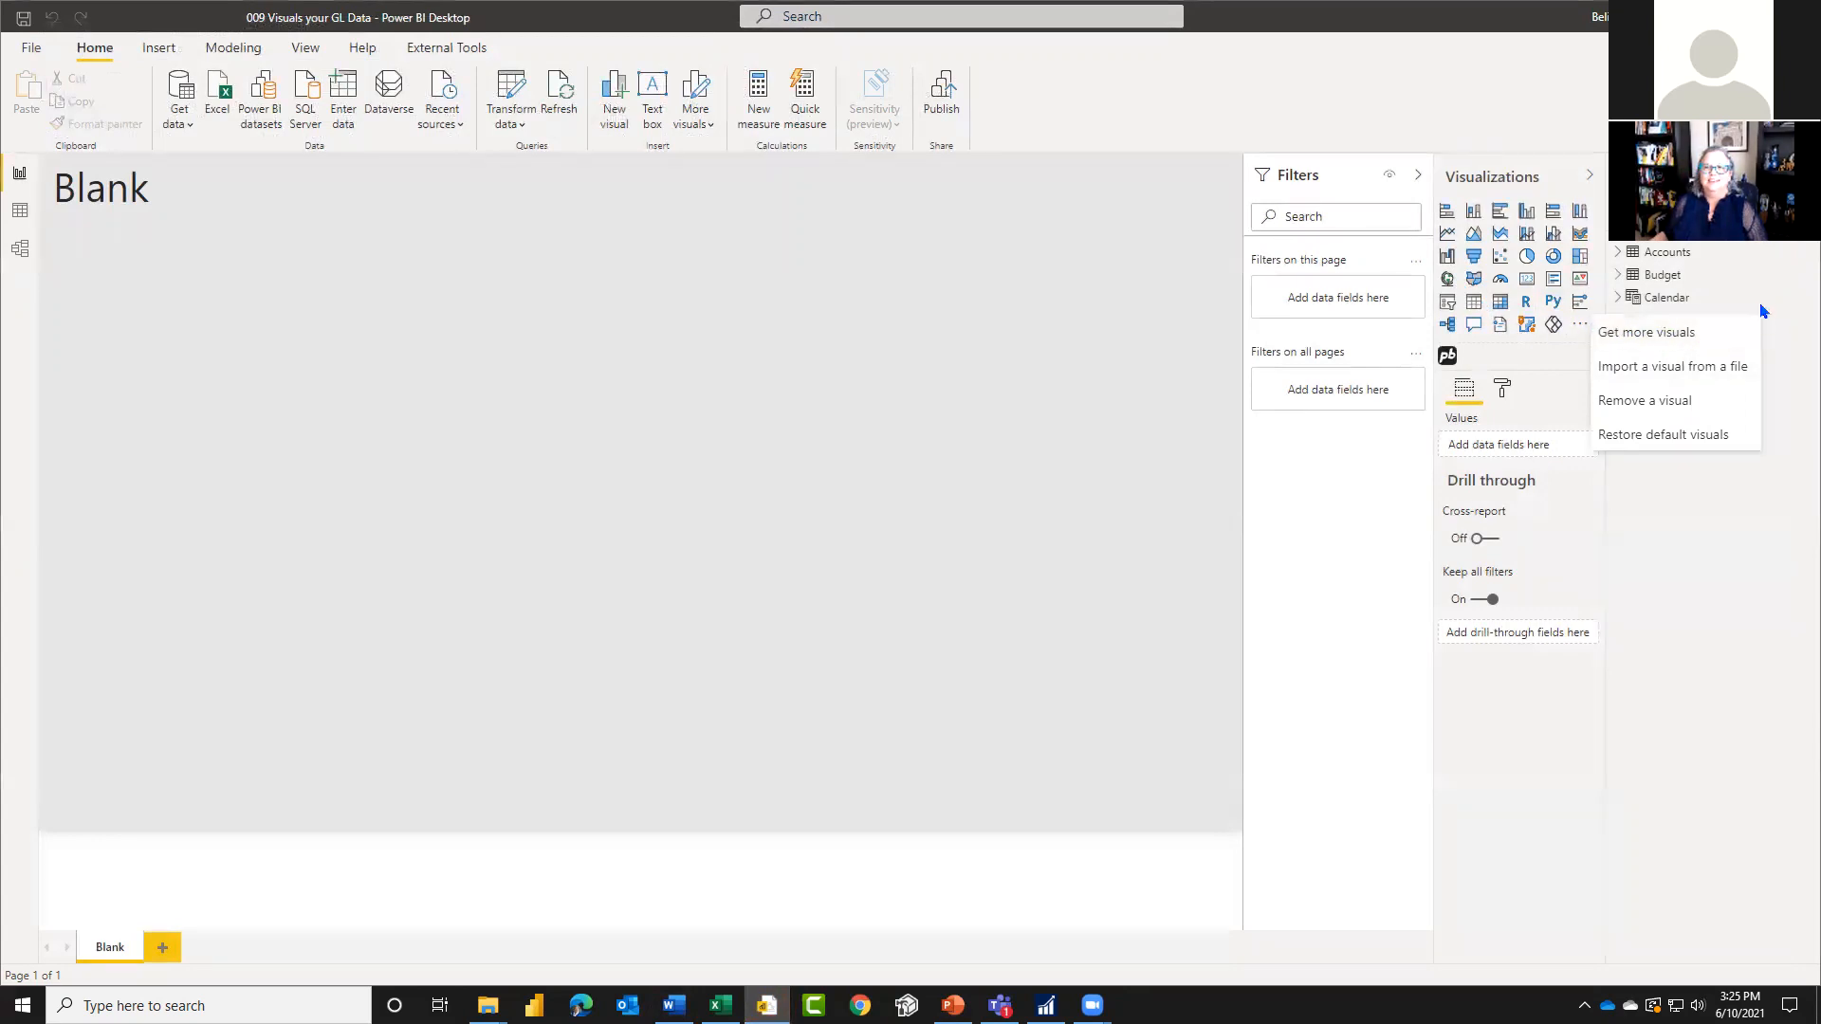
Step: Search the AppSource visuals for financial to look at the Financial Reporting Matrix by Profitbase, and close the gallery
click(1731, 334)
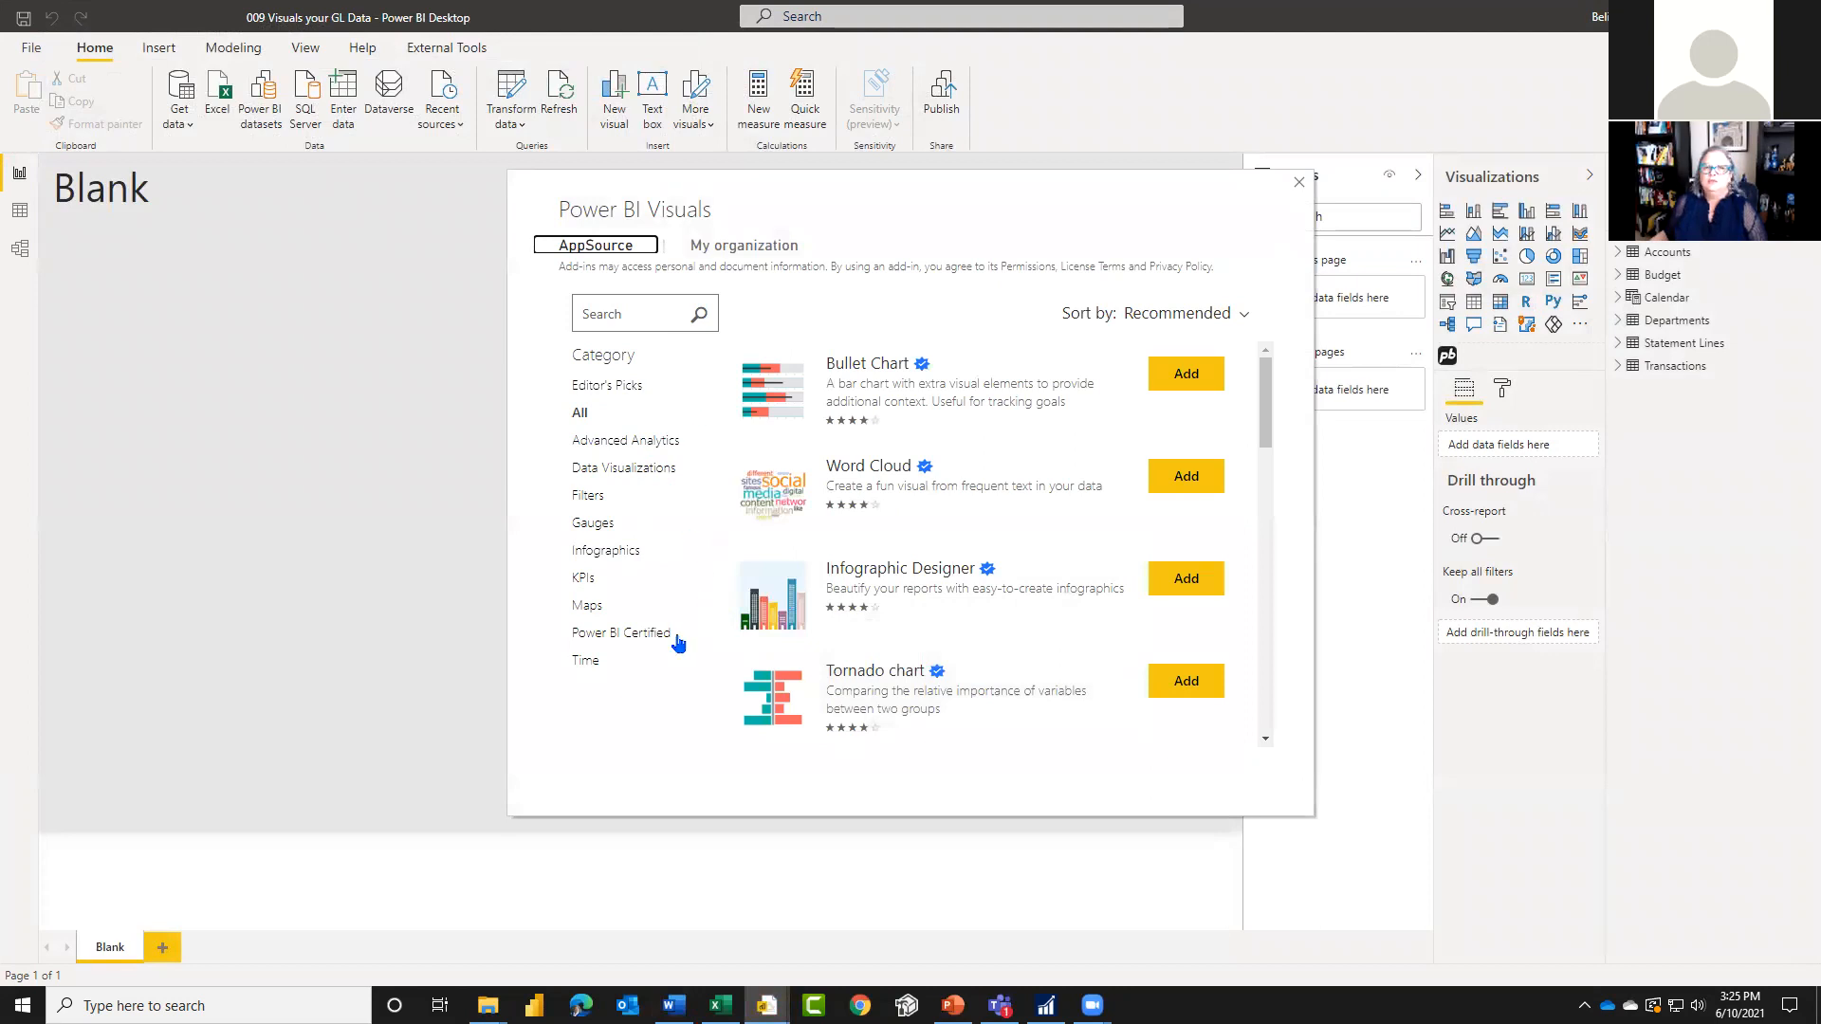
click(608, 313)
text(final)
text(cial)
key(Return)
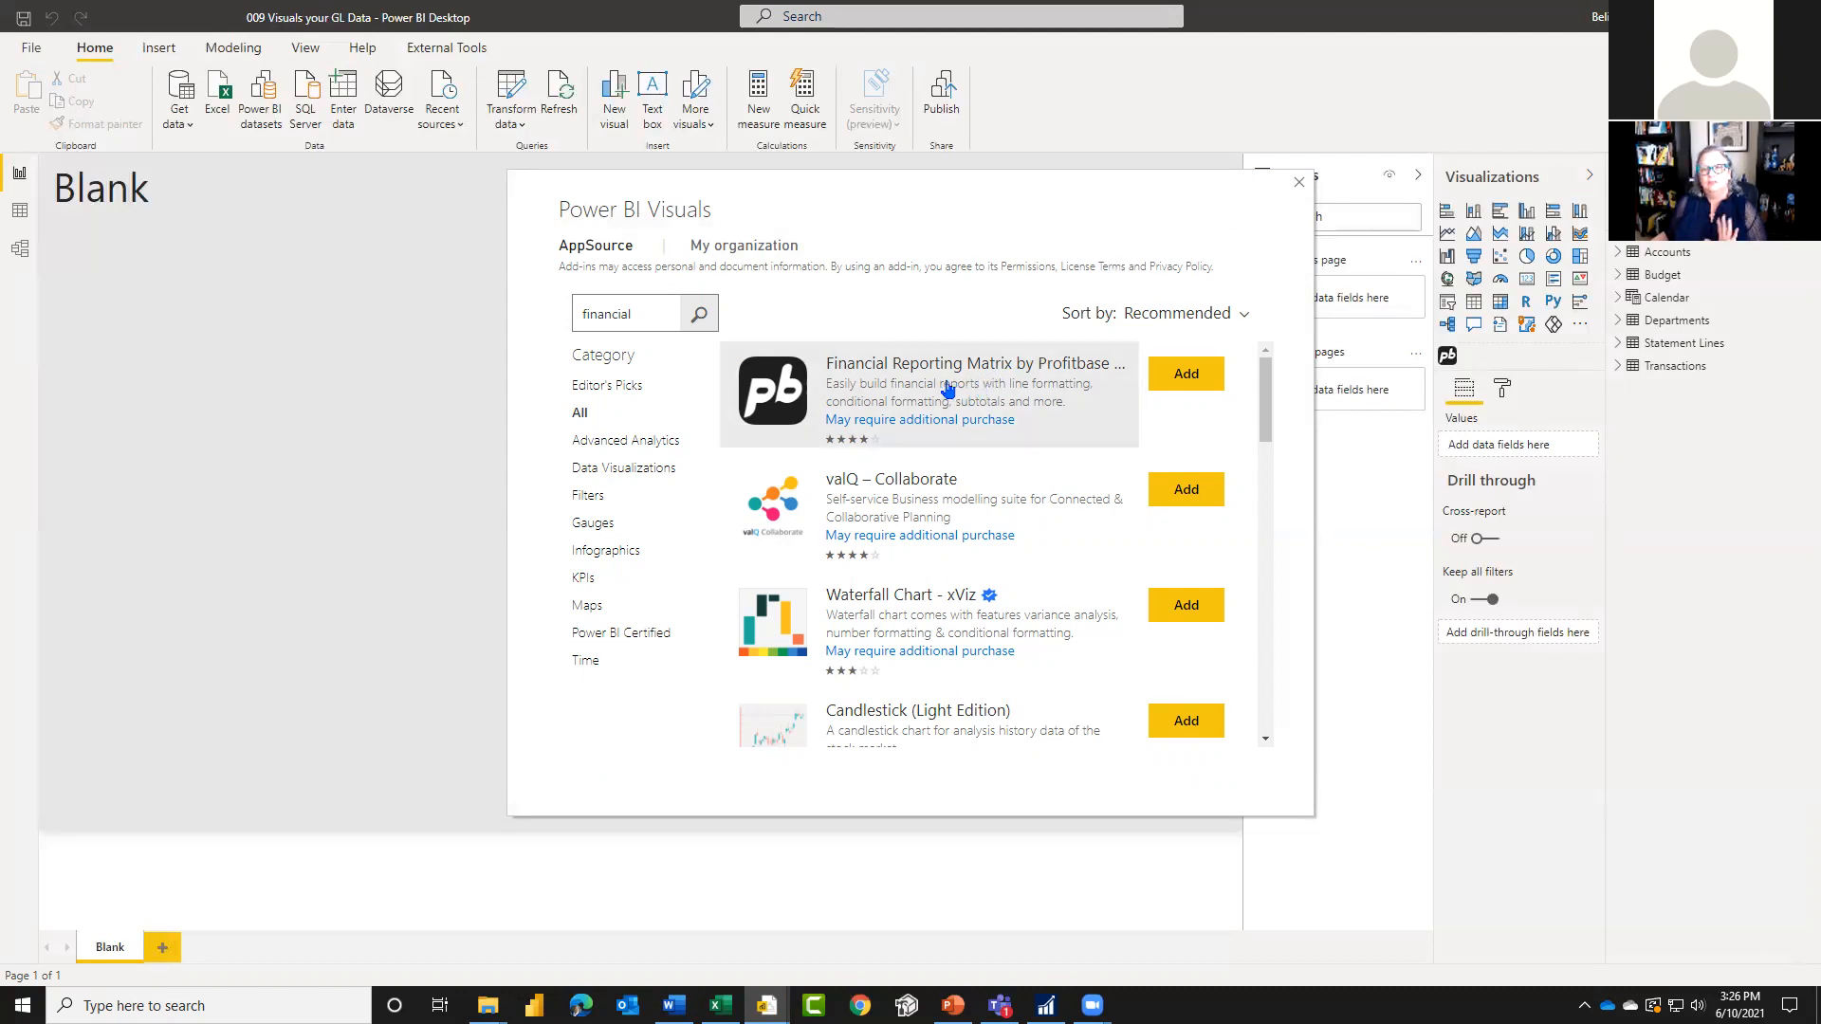
click(1299, 182)
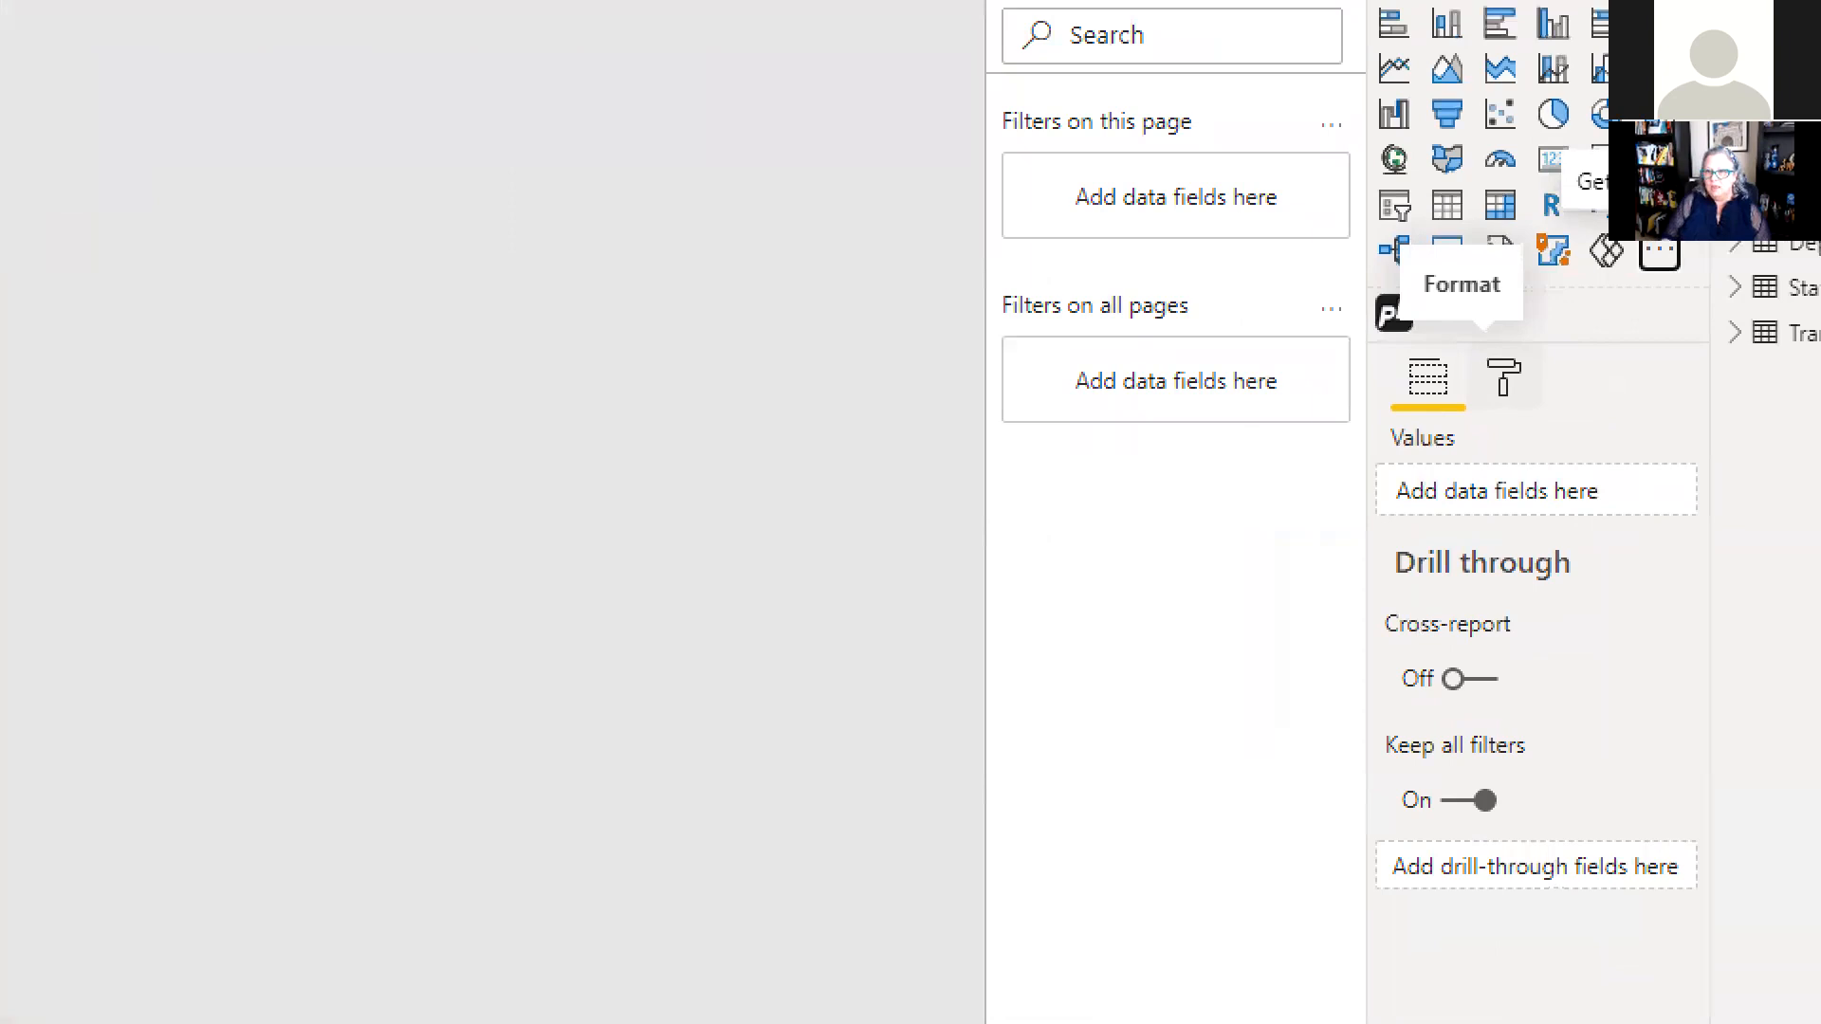
mouse_move(1490, 326)
mouse_down()
mouse_move(1565, 306)
mouse_move(1491, 343)
mouse_move(1524, 334)
mouse_up()
mouse_move(1297, 372)
mouse_down()
mouse_move(1361, 325)
mouse_move(1271, 382)
mouse_move(1532, 347)
mouse_move(1671, 355)
mouse_up()
key(Escape)
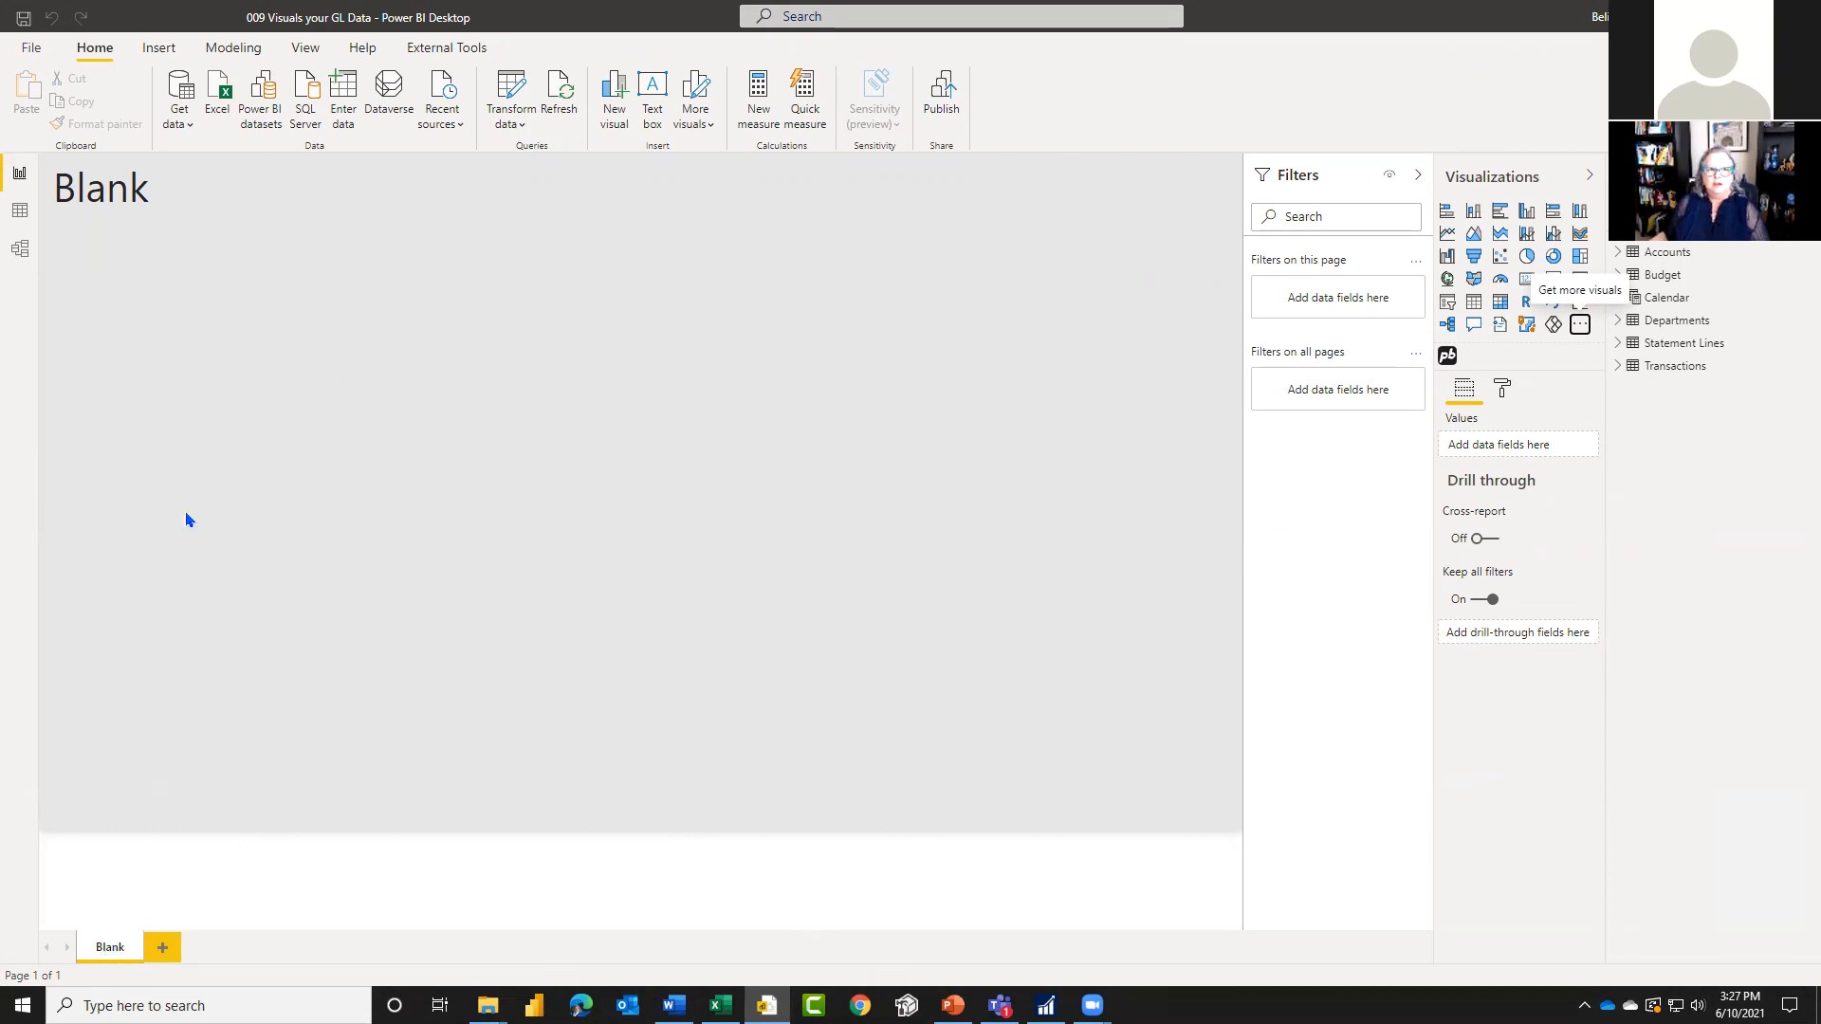
Step: Duplicate the Blank report page and rename the copy as Trial Balance
right_click(111, 951)
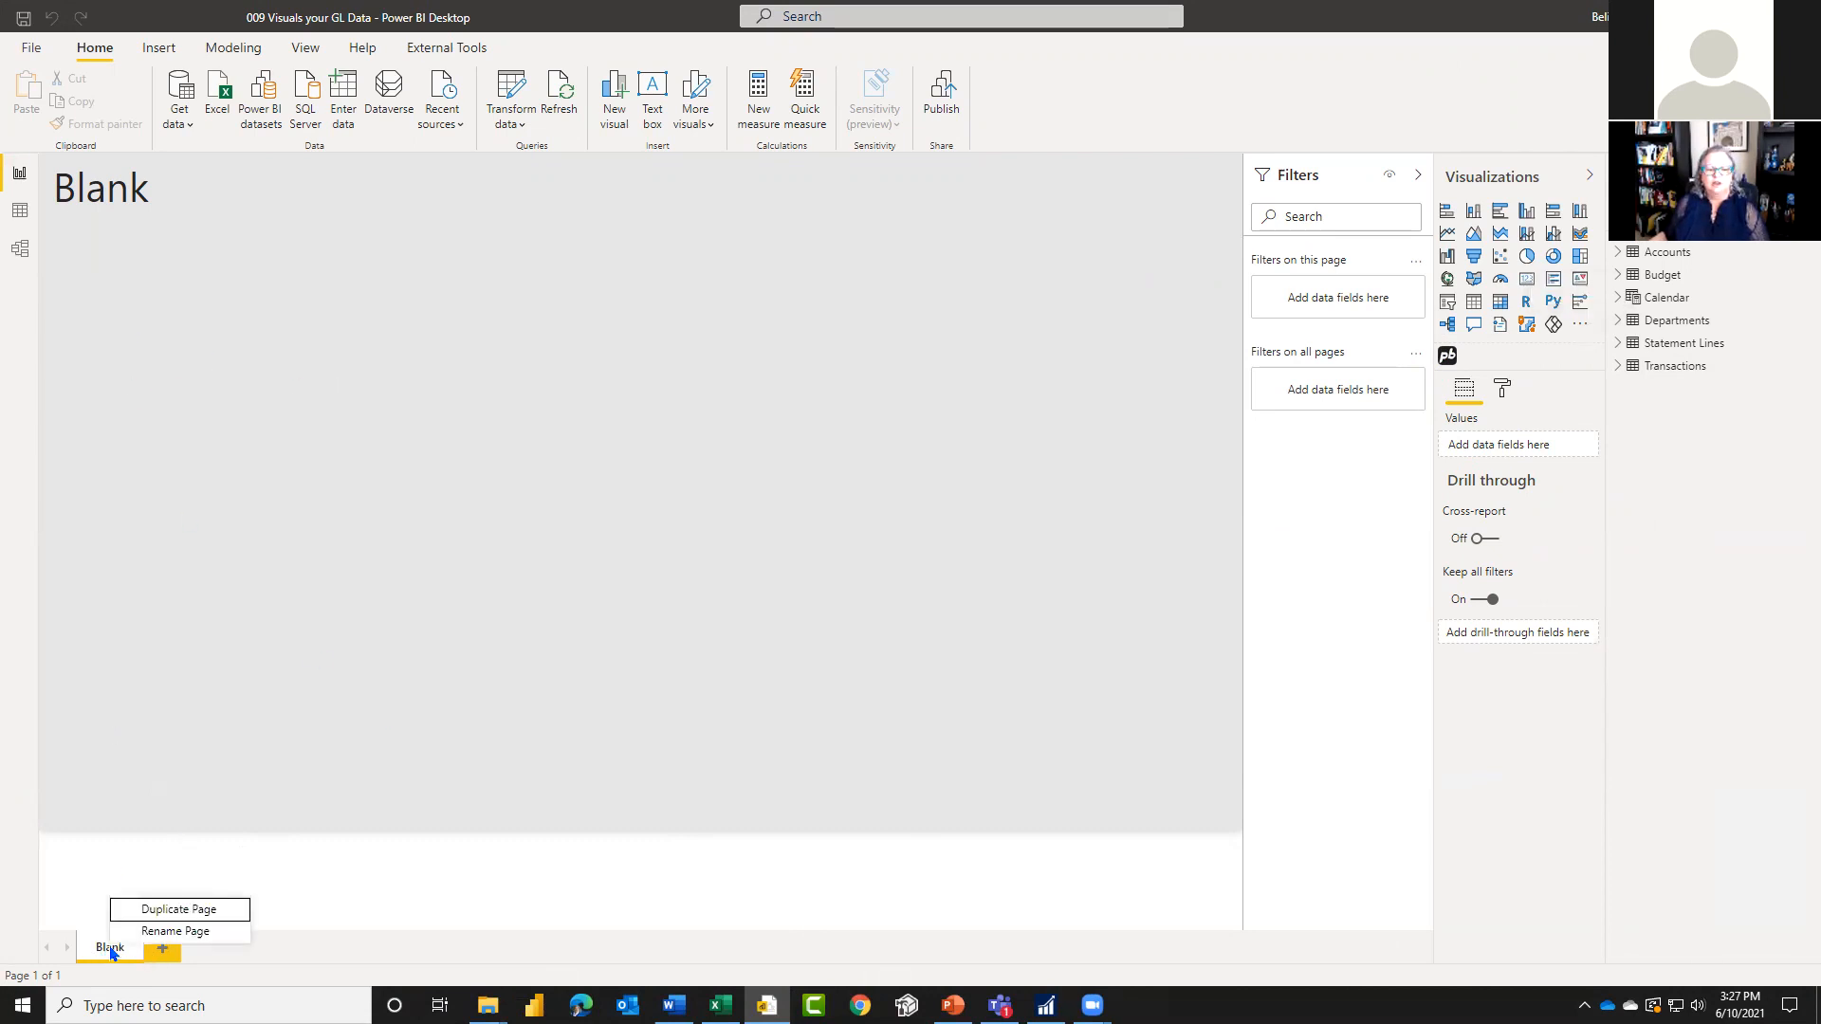
click(180, 911)
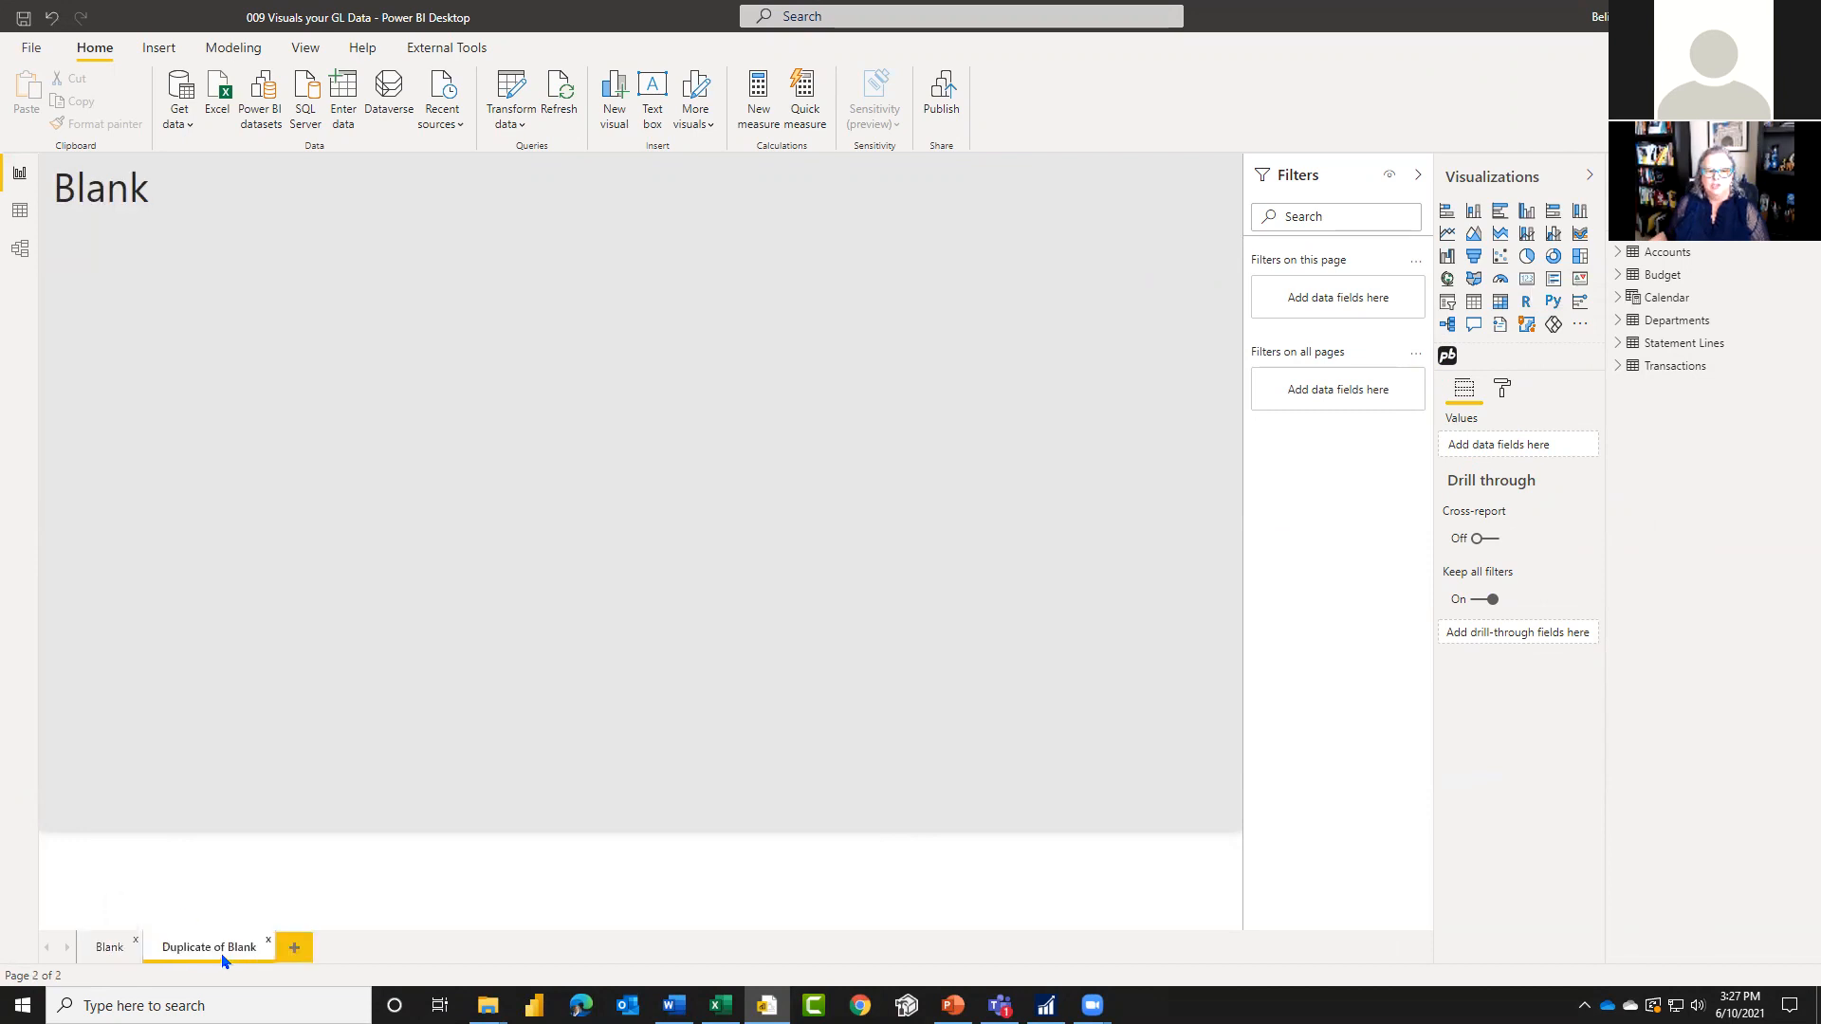
double_click(220, 950)
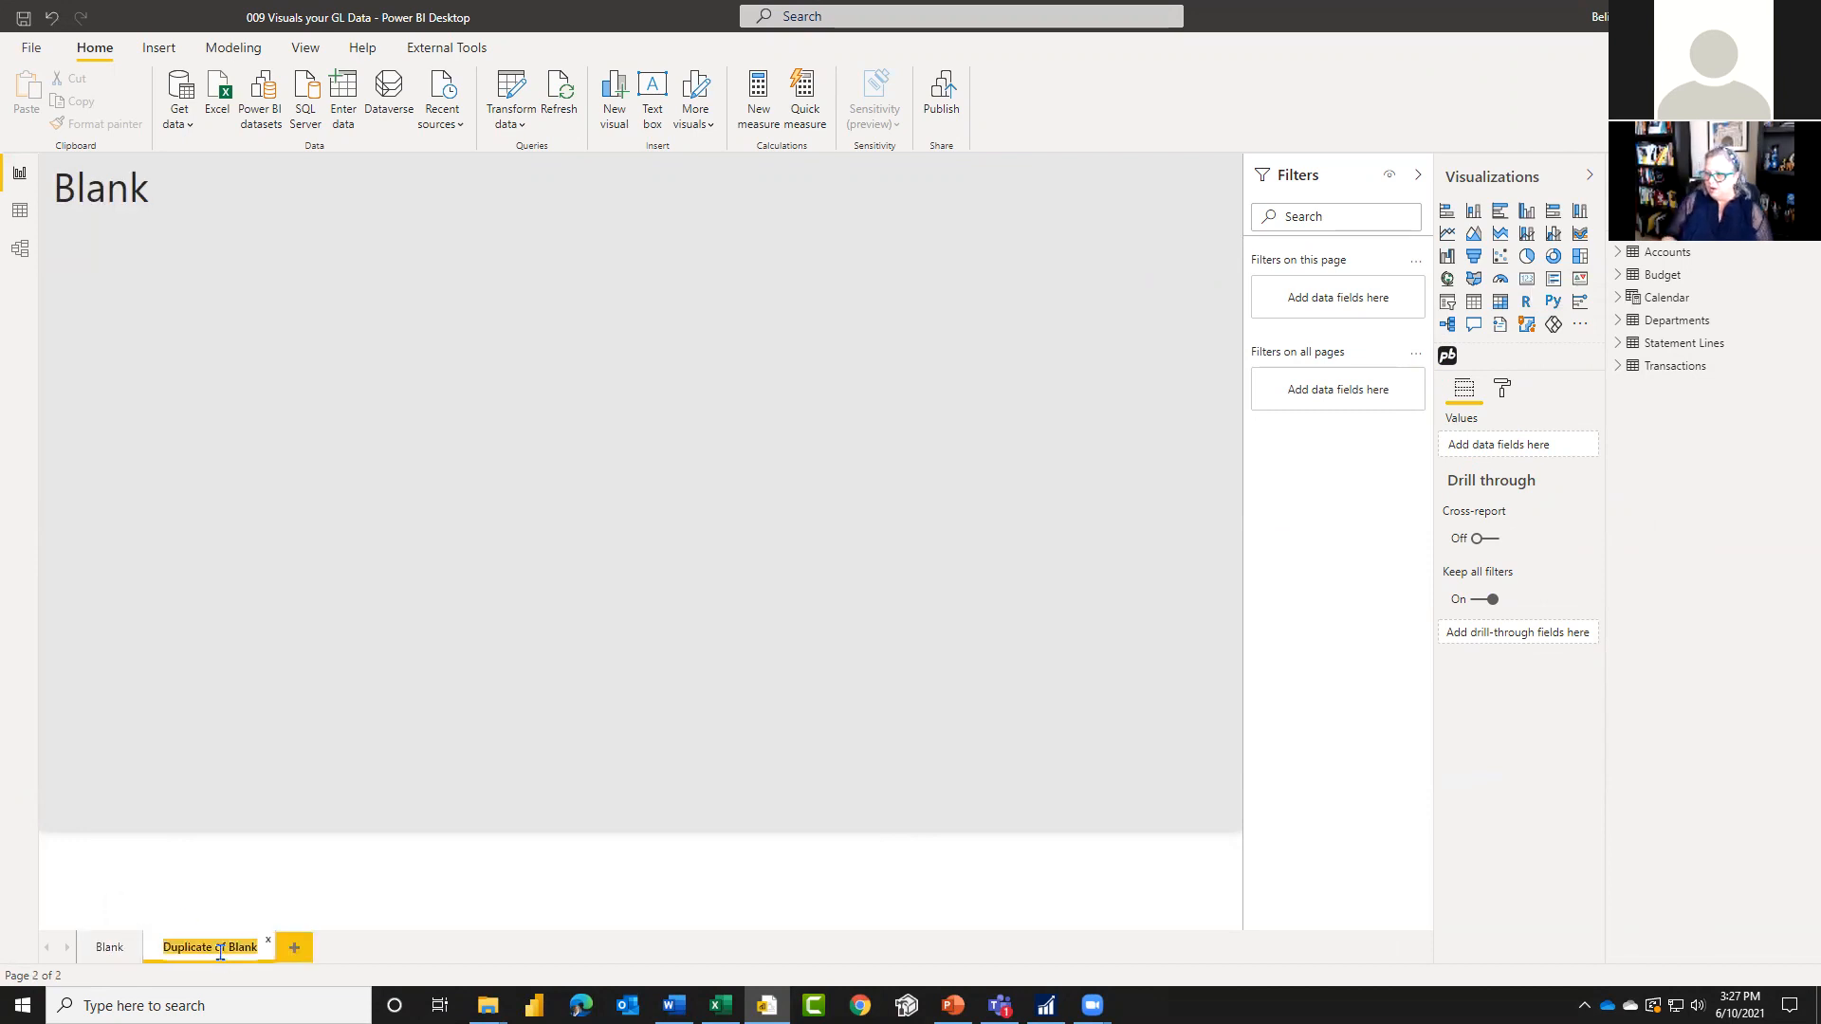
text(Trial)
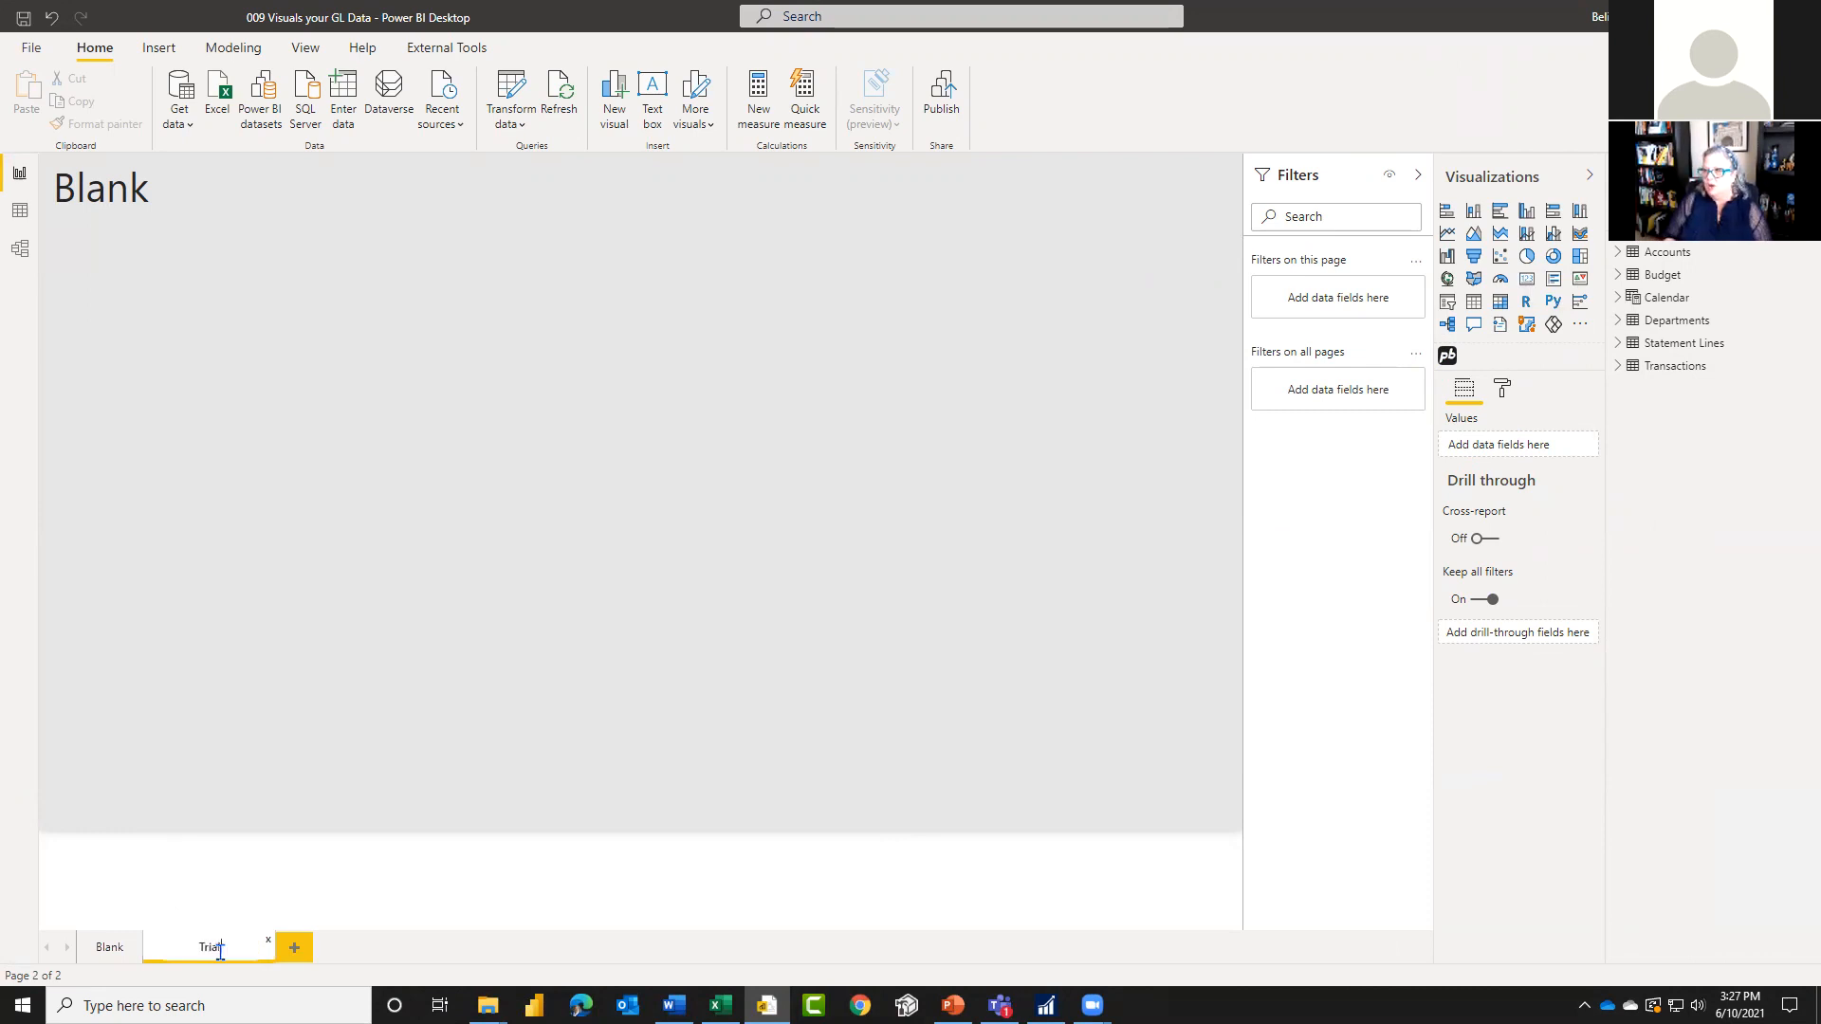
text( Balance)
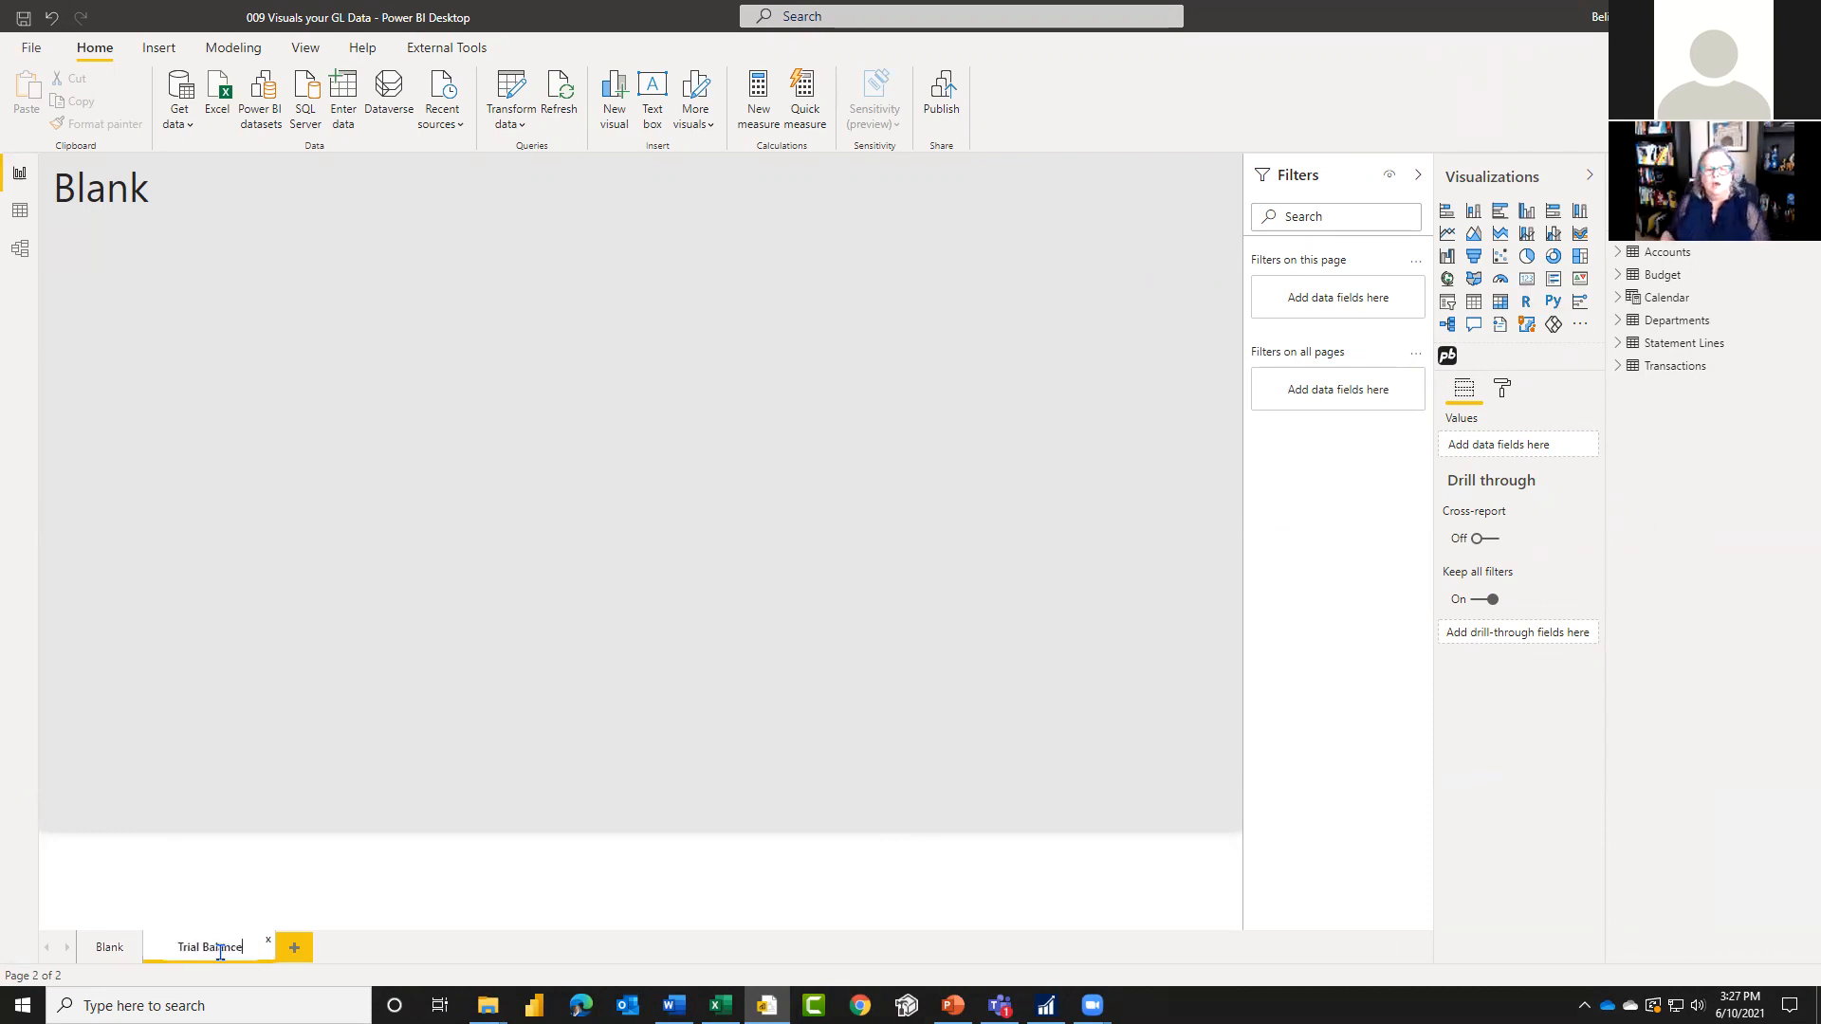
key(Return)
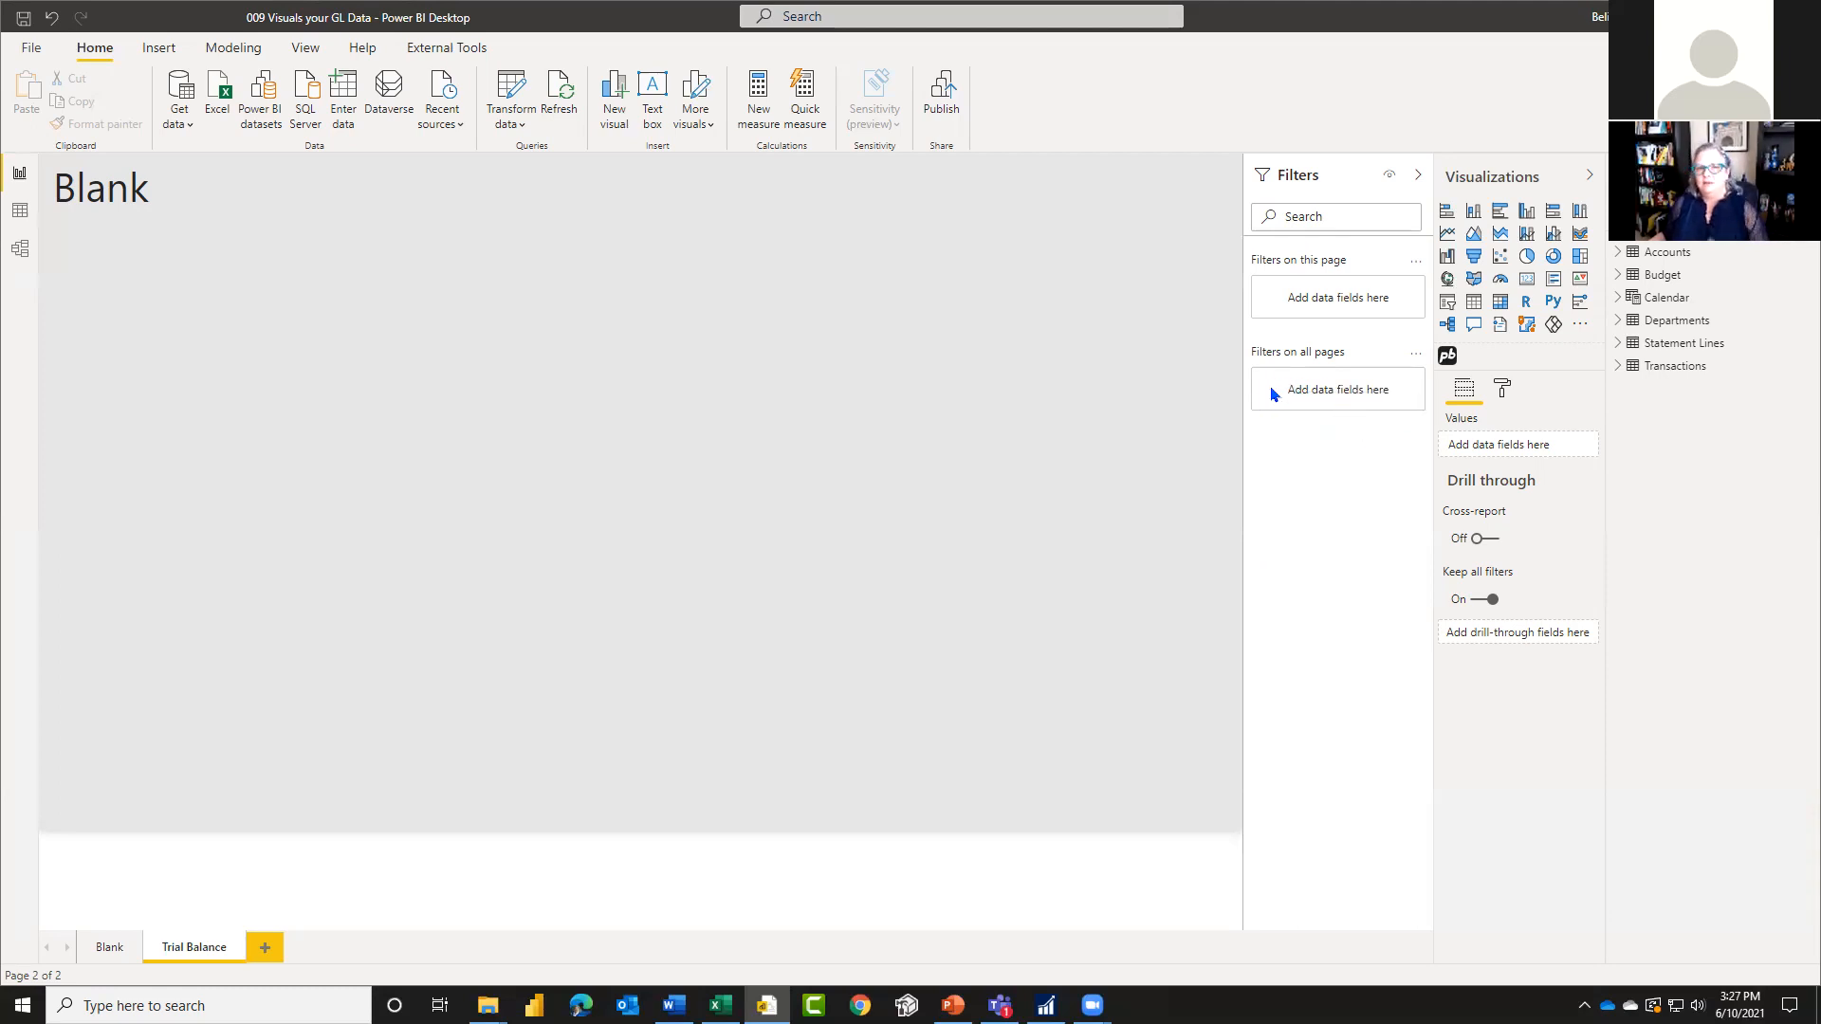
Step: Add the Date field of the Calendar table as a filter on all pages
click(1618, 300)
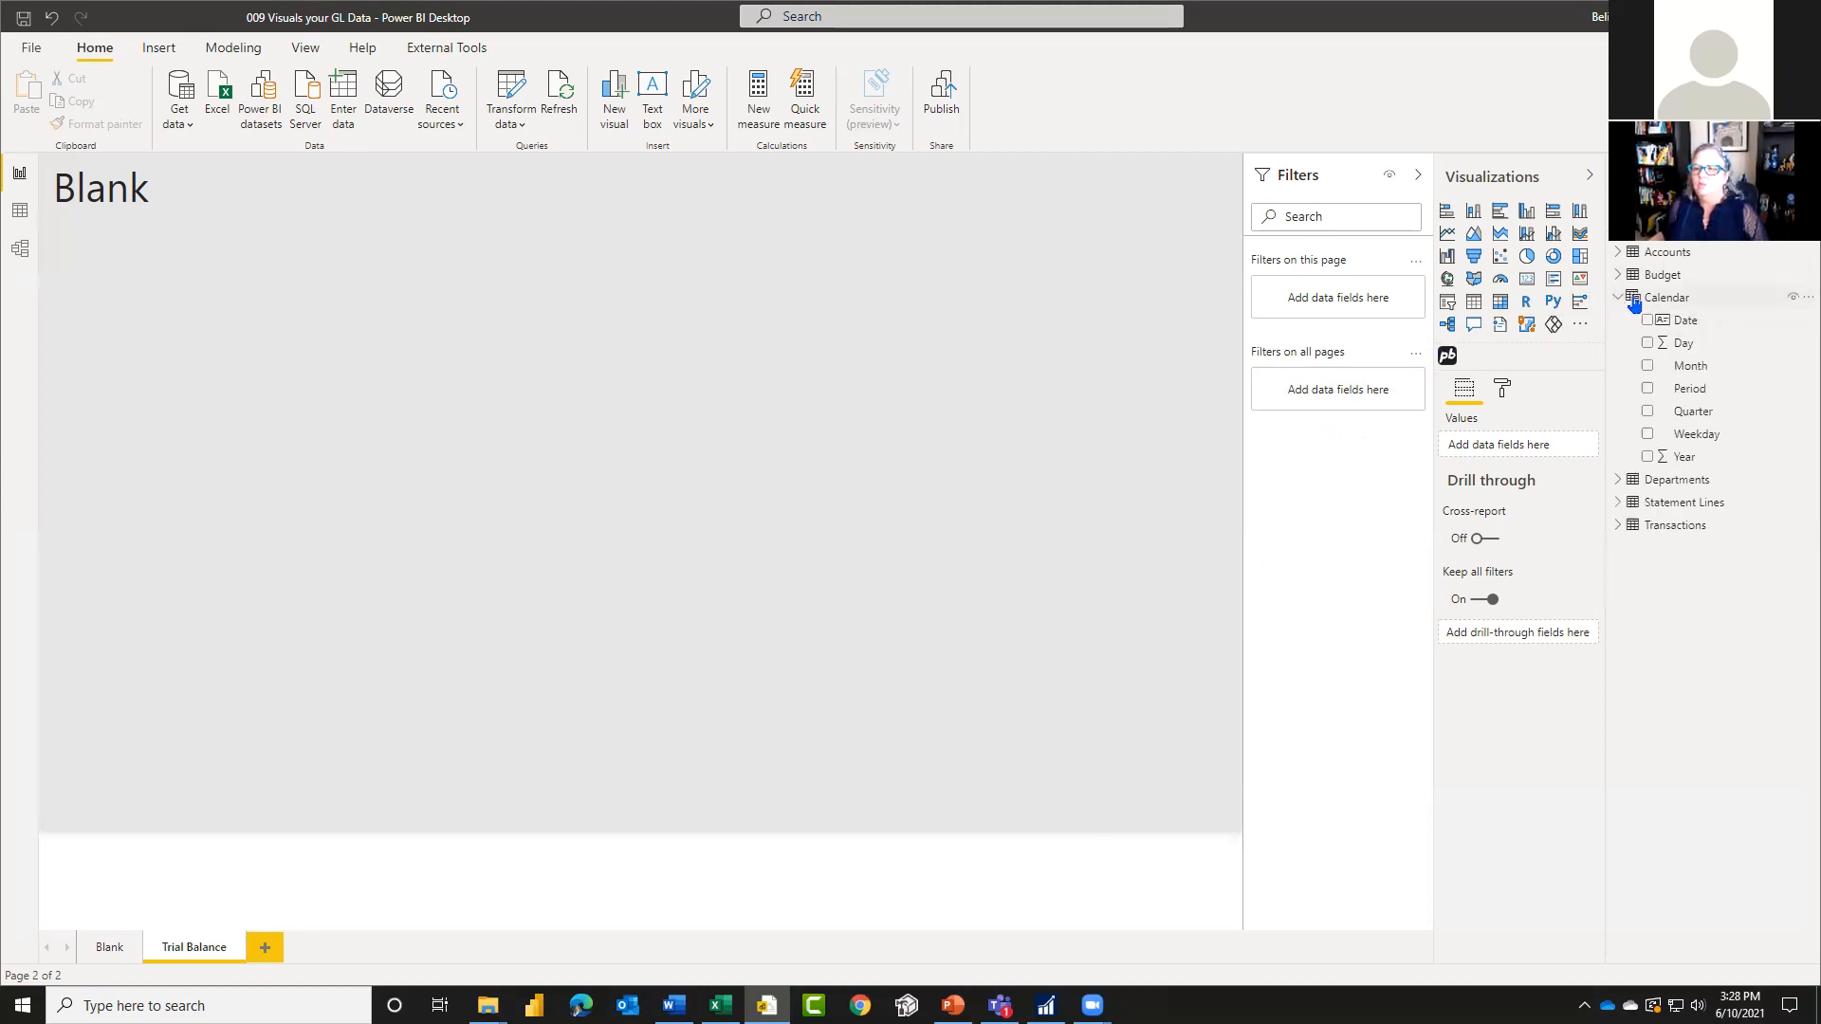
click(1721, 327)
drag(1721, 328, 1356, 403)
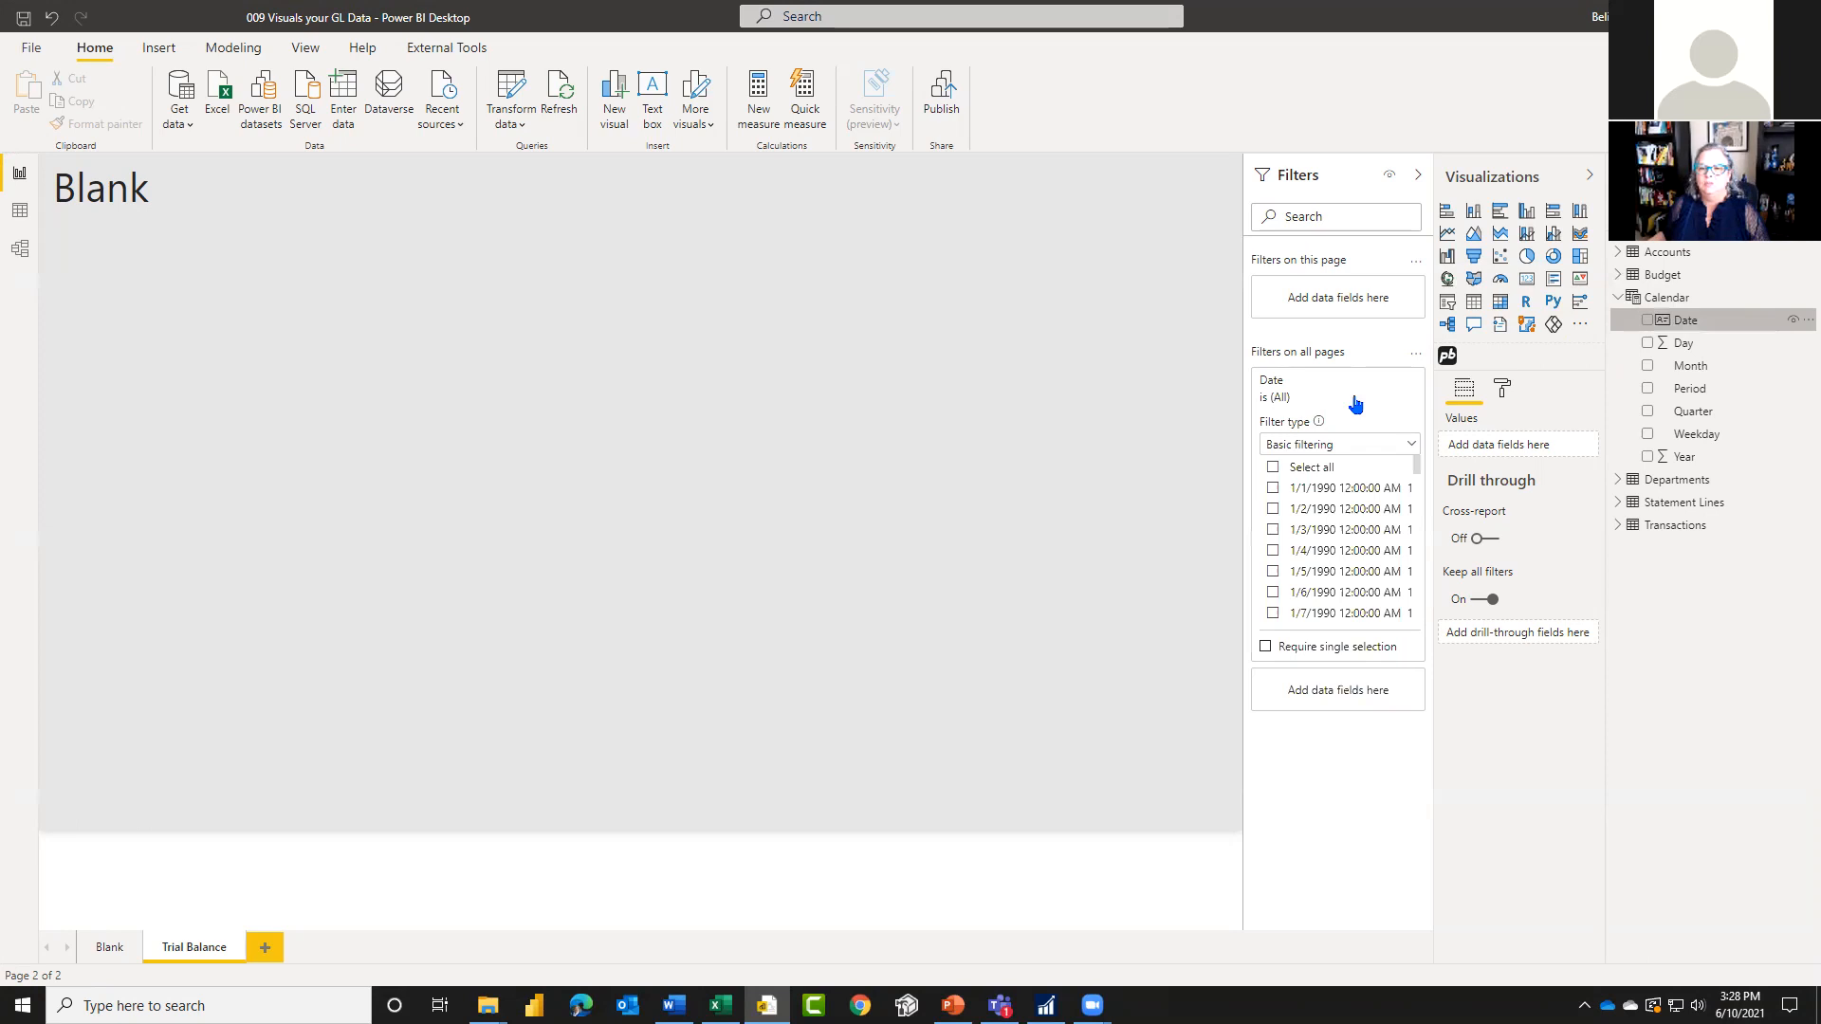
Step: Set the Calendar Date column's data type to Date and its format to 3/14/2001 (m/d/yyyy), and collapse the formula
click(1718, 308)
click(1719, 323)
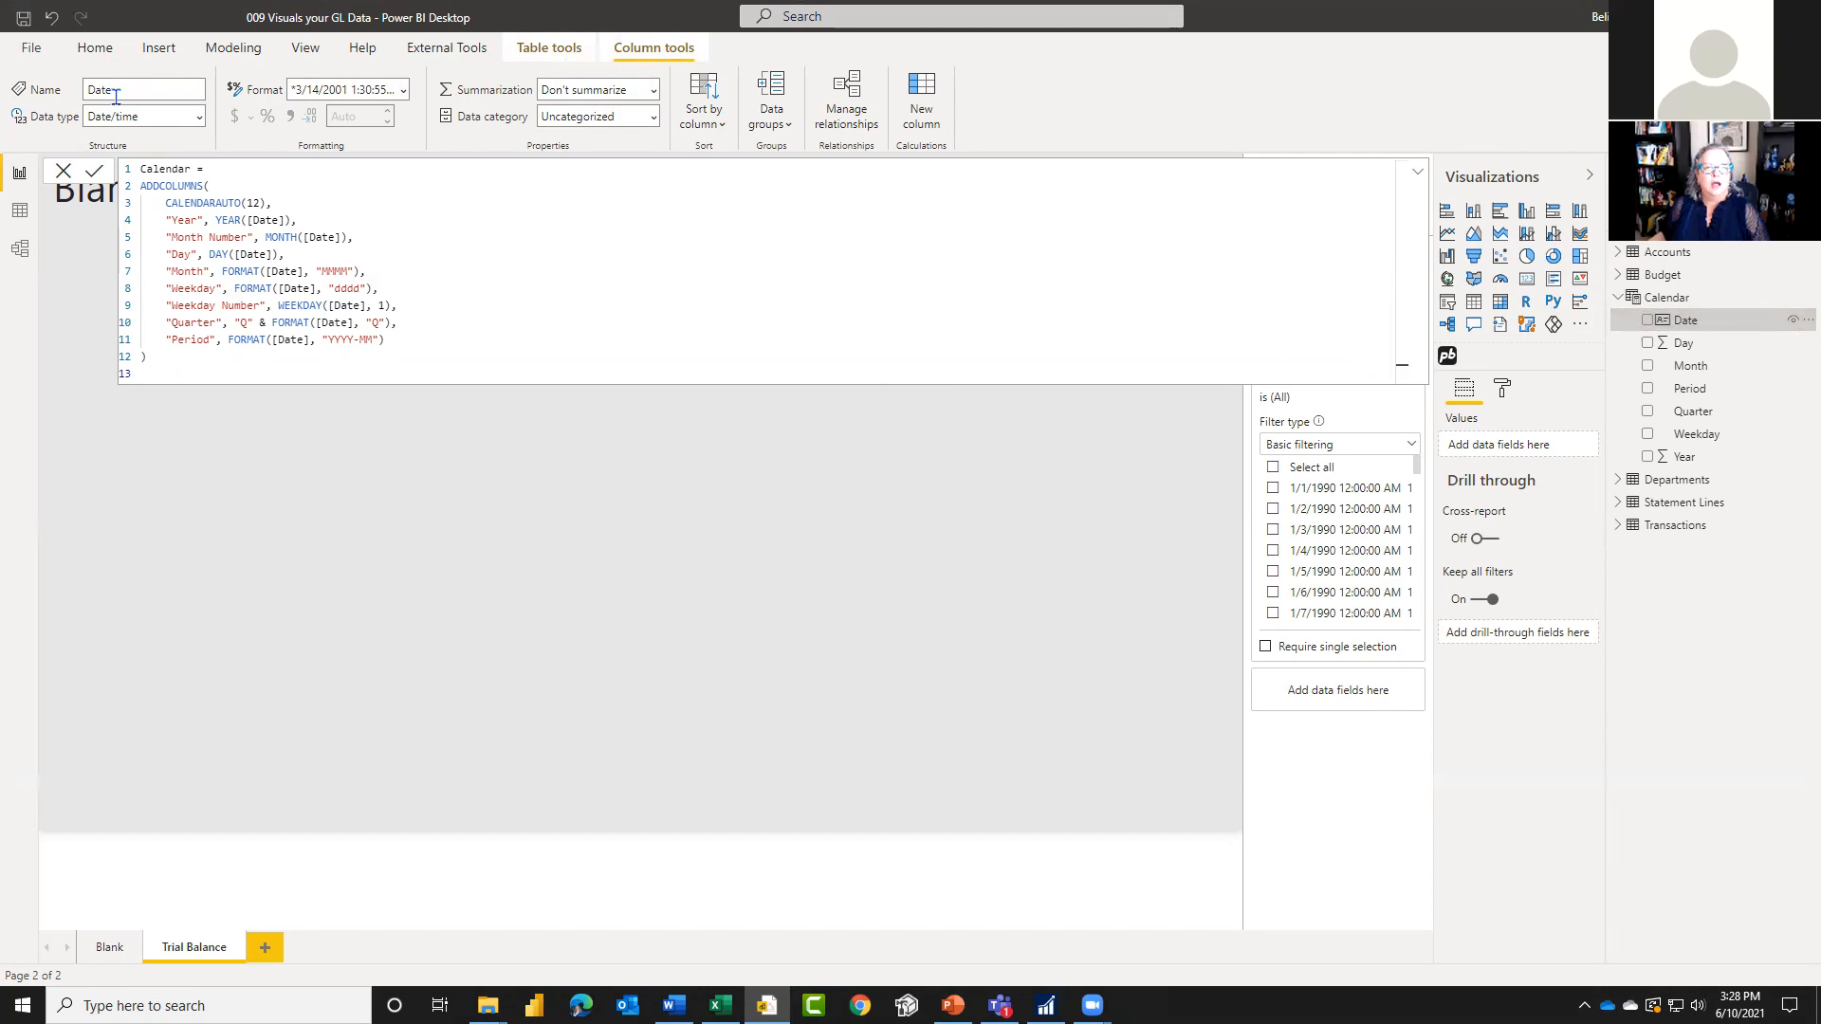
click(198, 116)
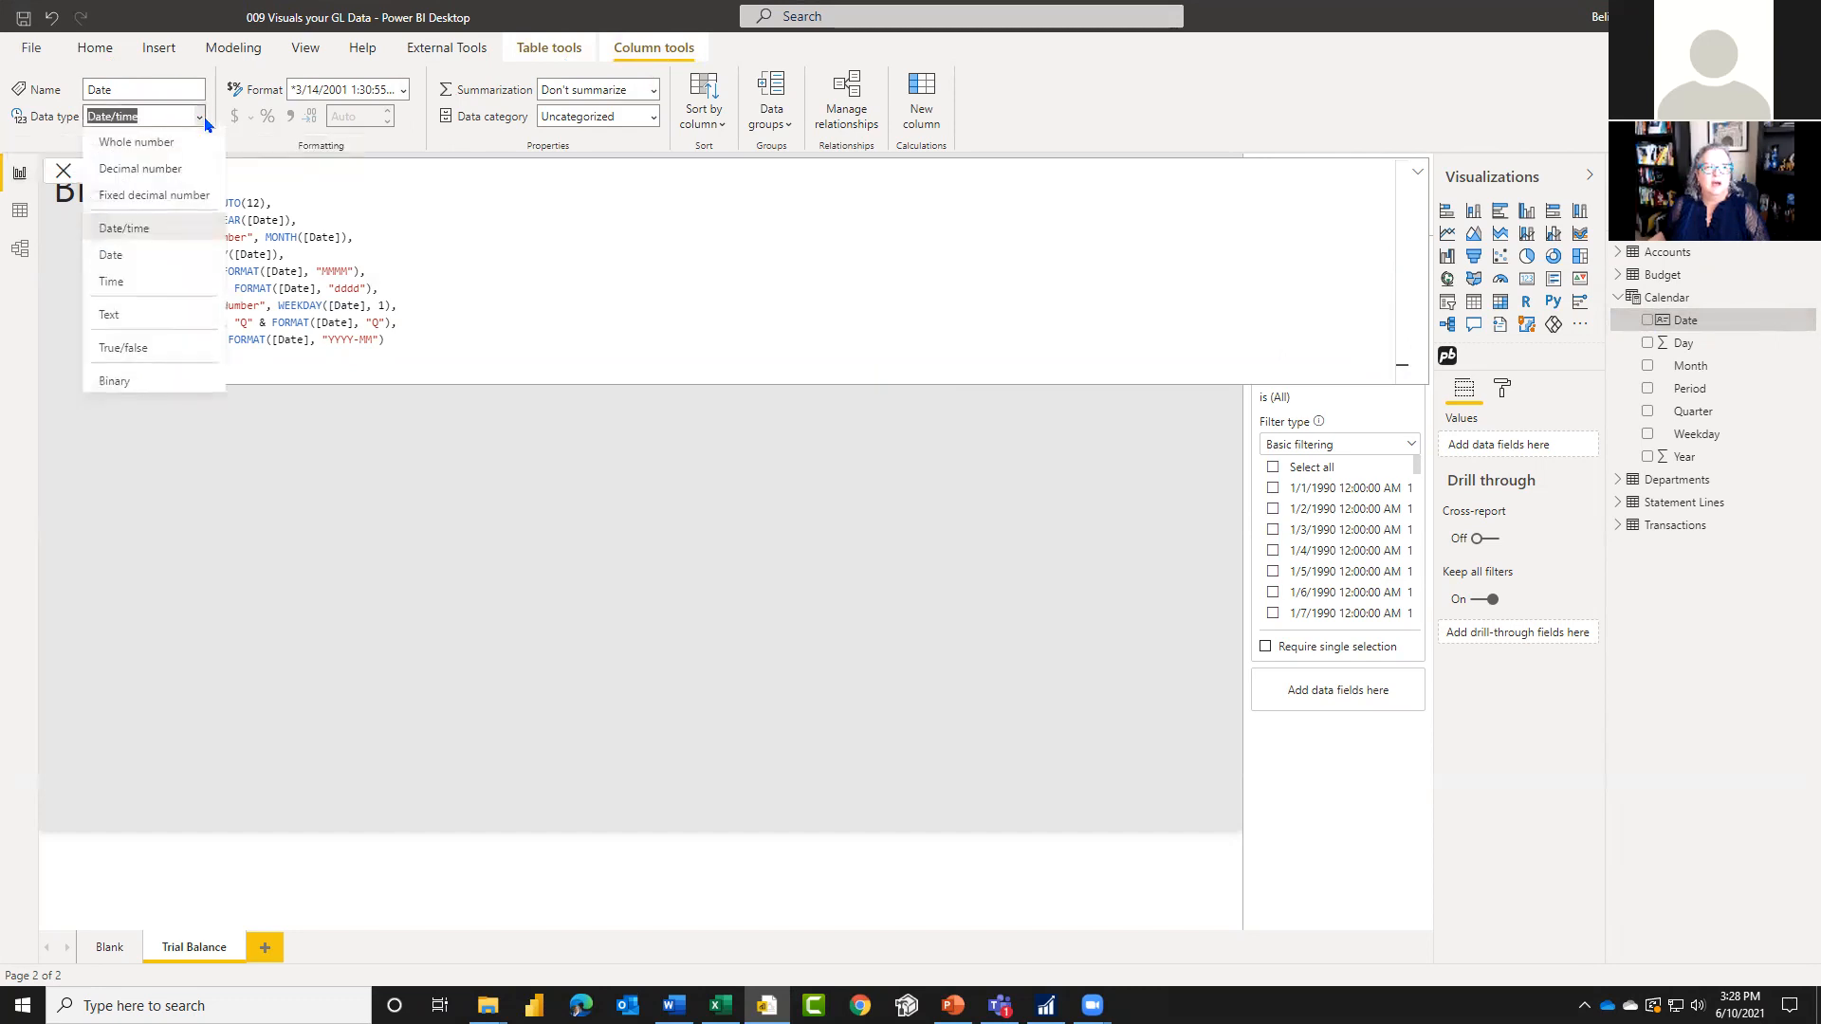
click(129, 254)
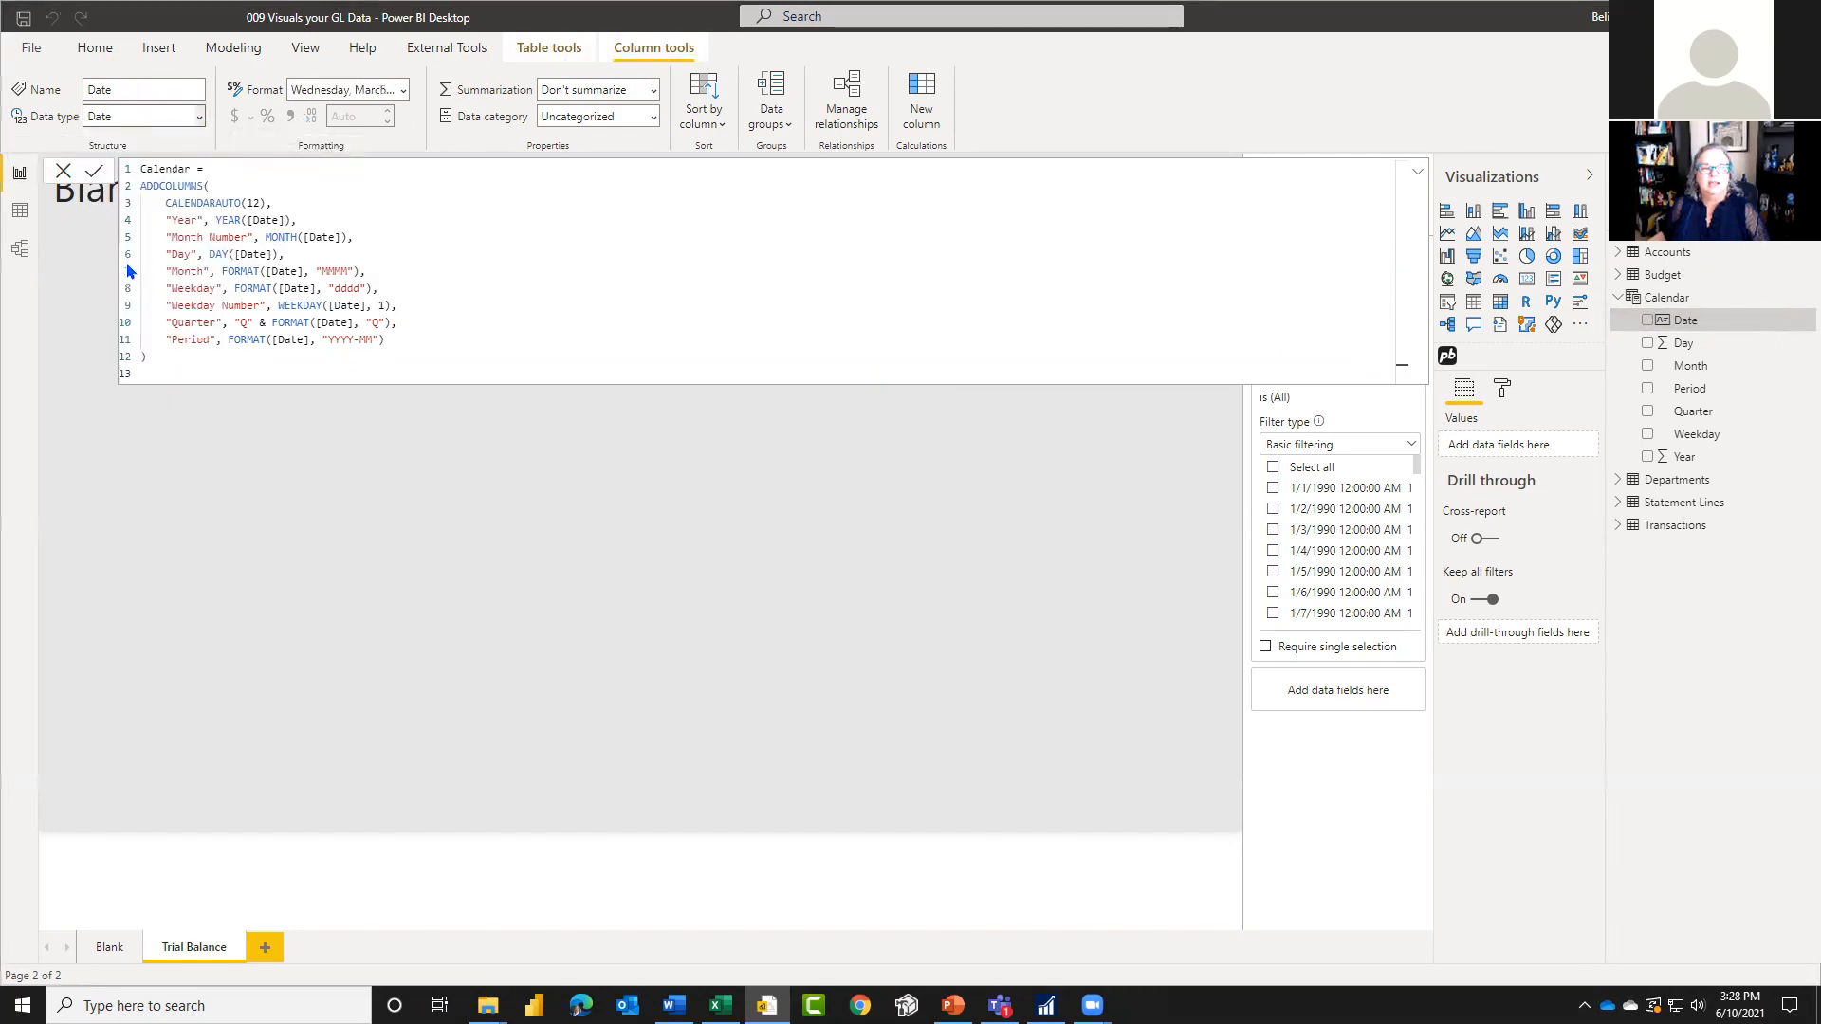
click(401, 90)
click(361, 149)
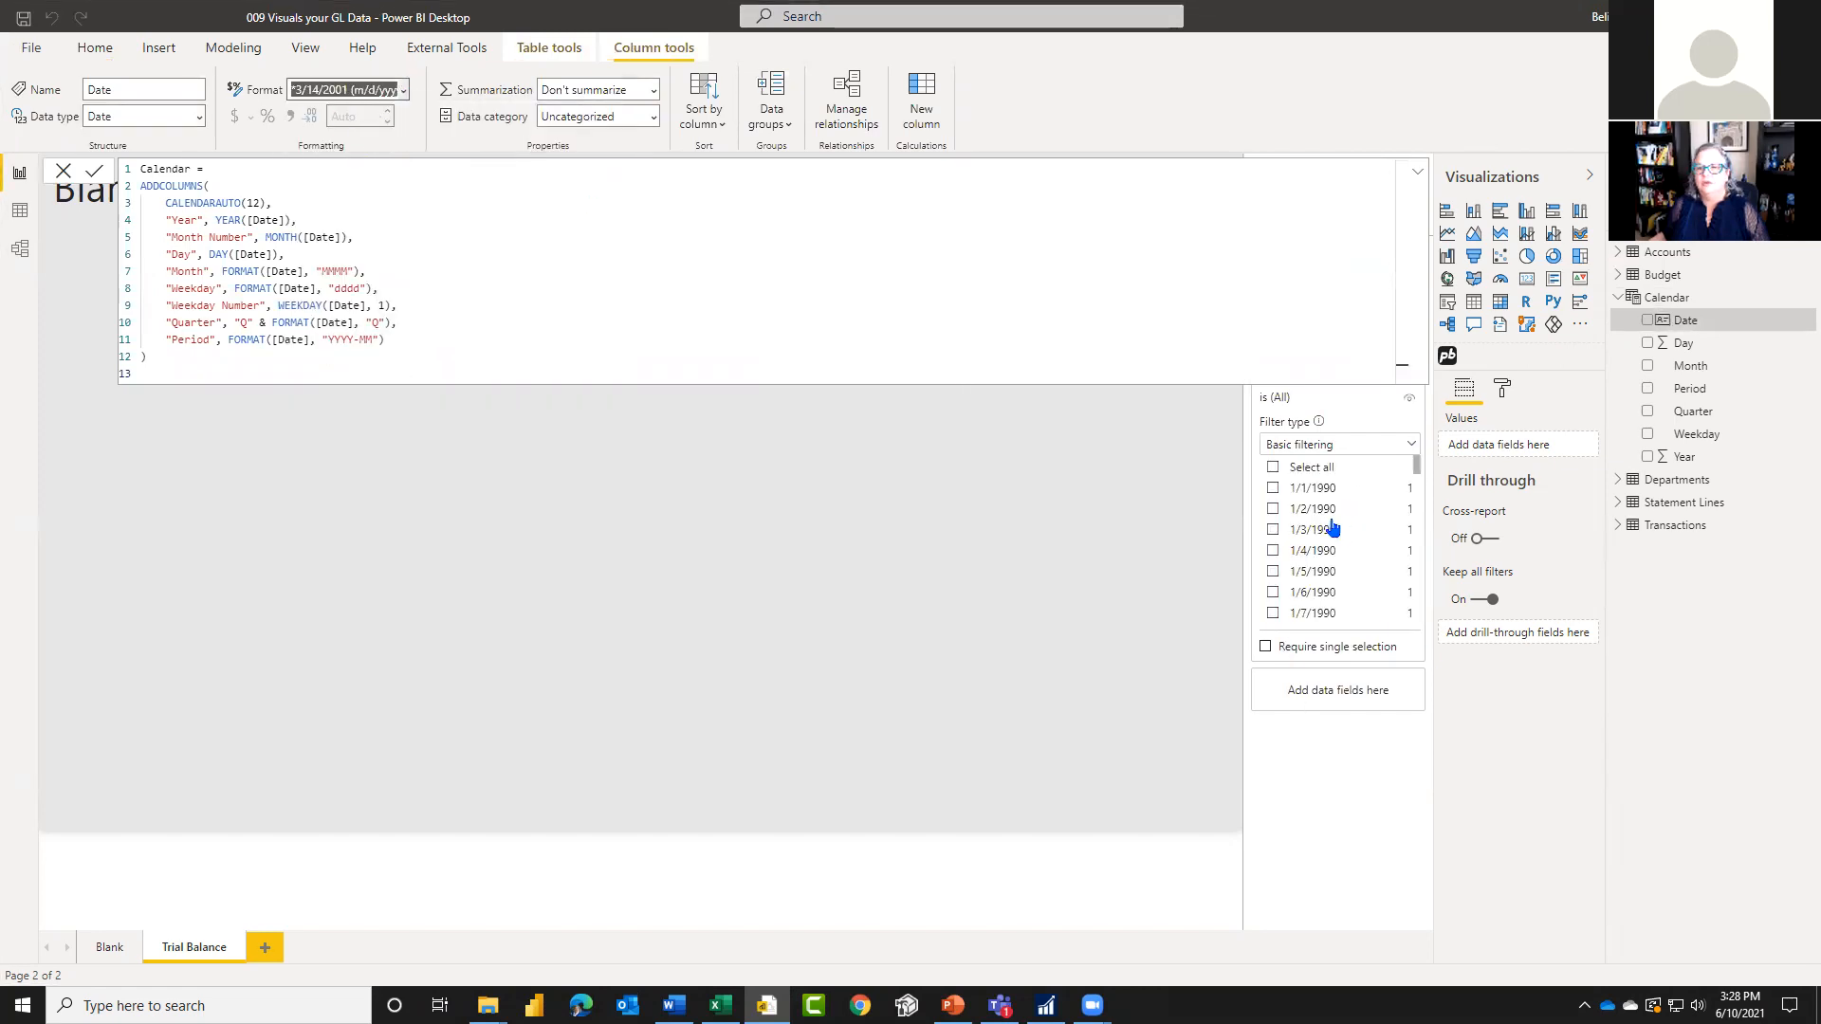
click(1417, 171)
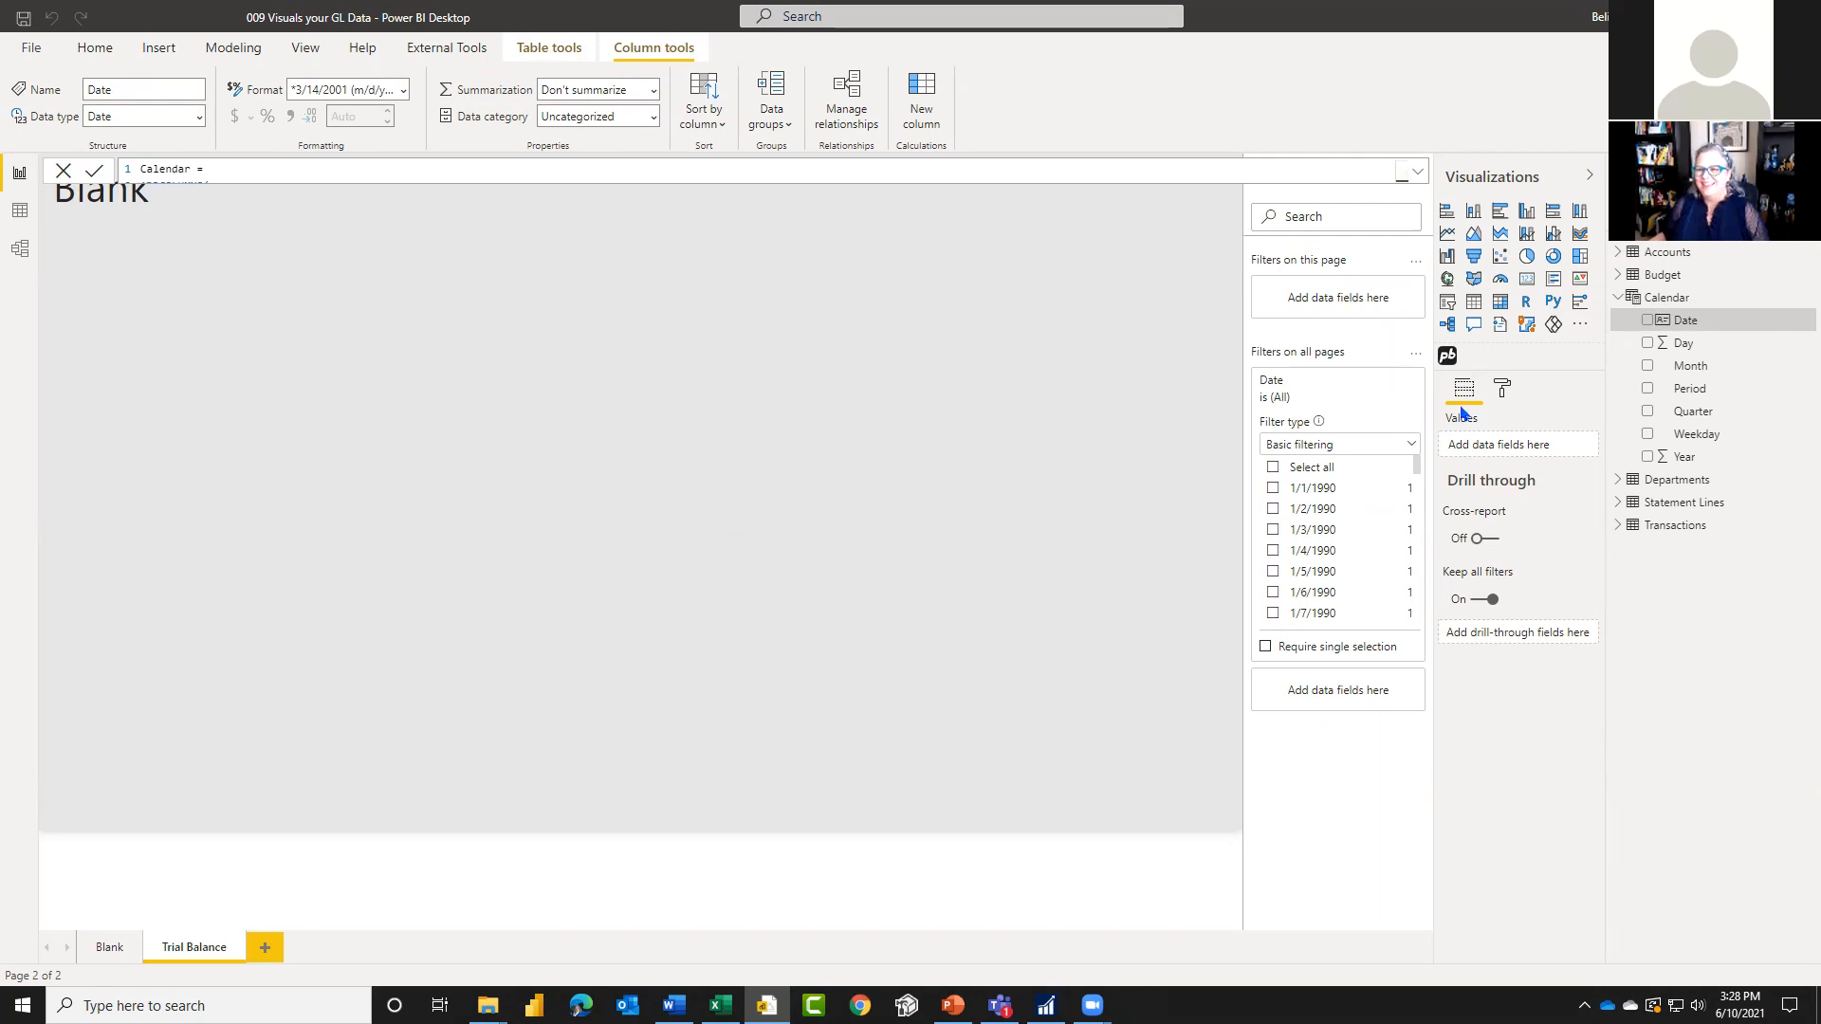
Step: Switch the all-pages Date filter to advanced filtering with an is on or after condition and view the second condition's options
click(1412, 446)
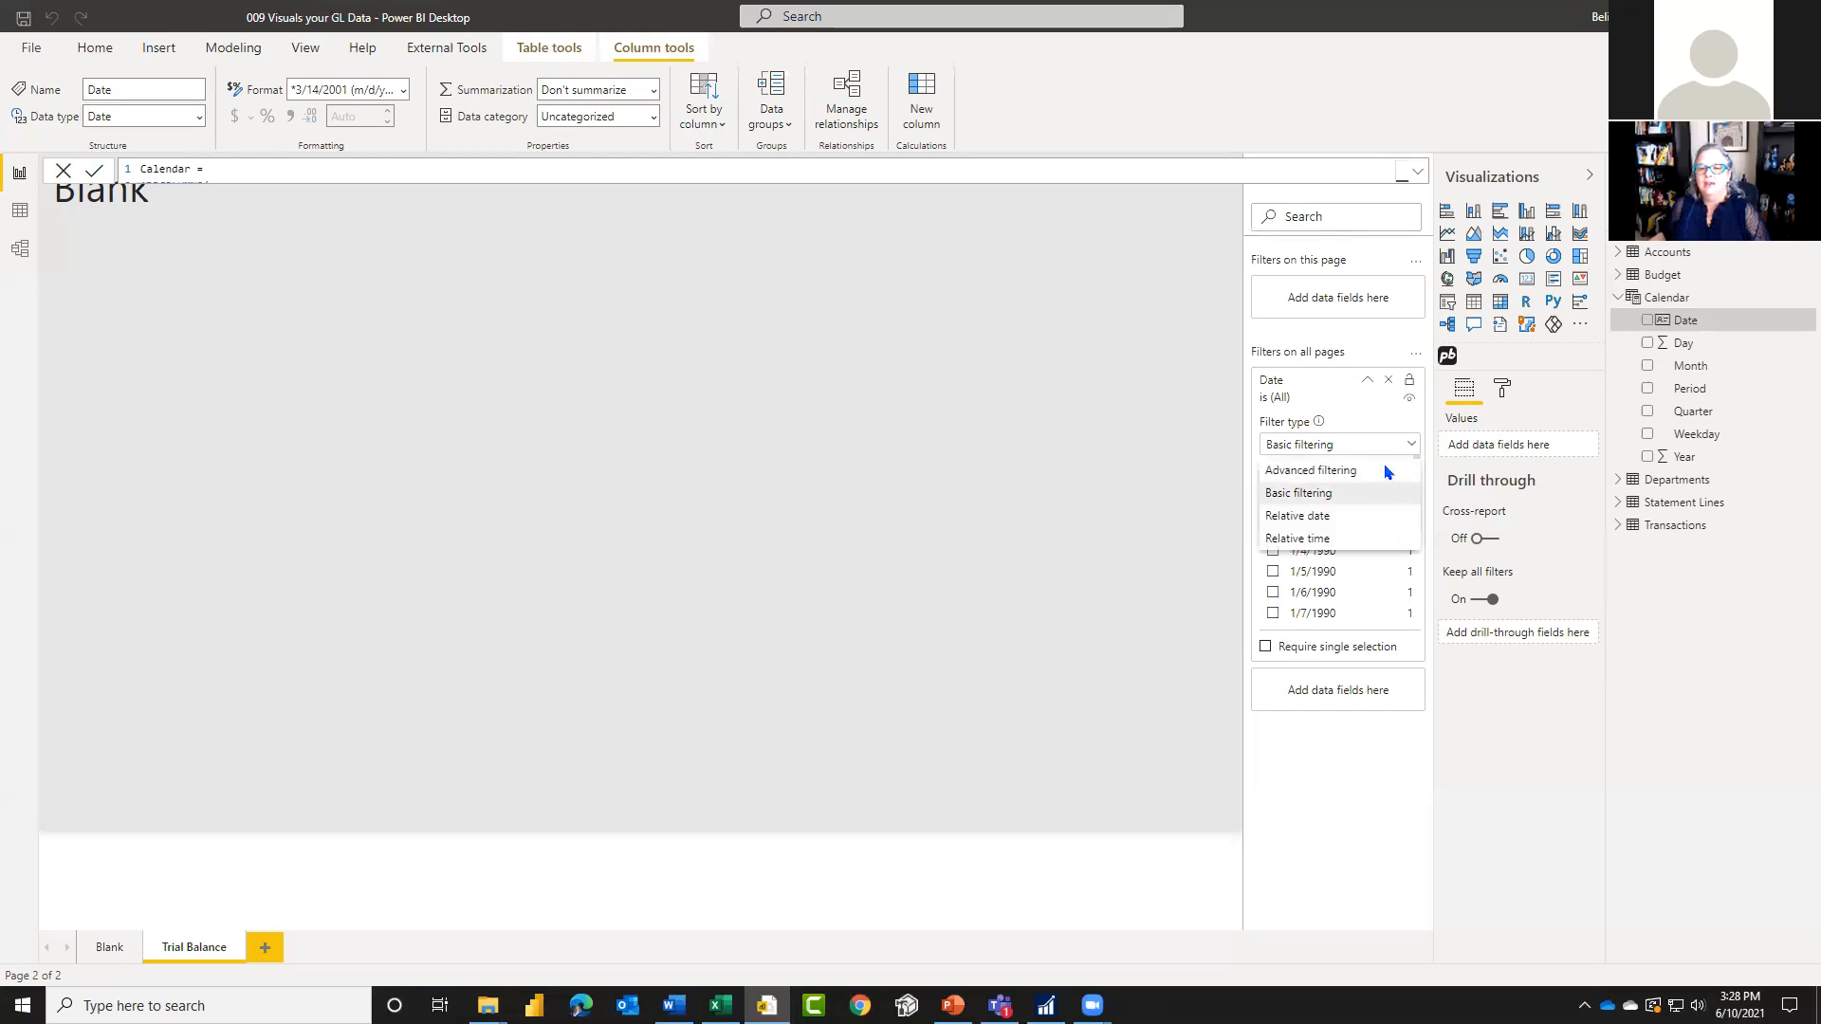
click(1351, 474)
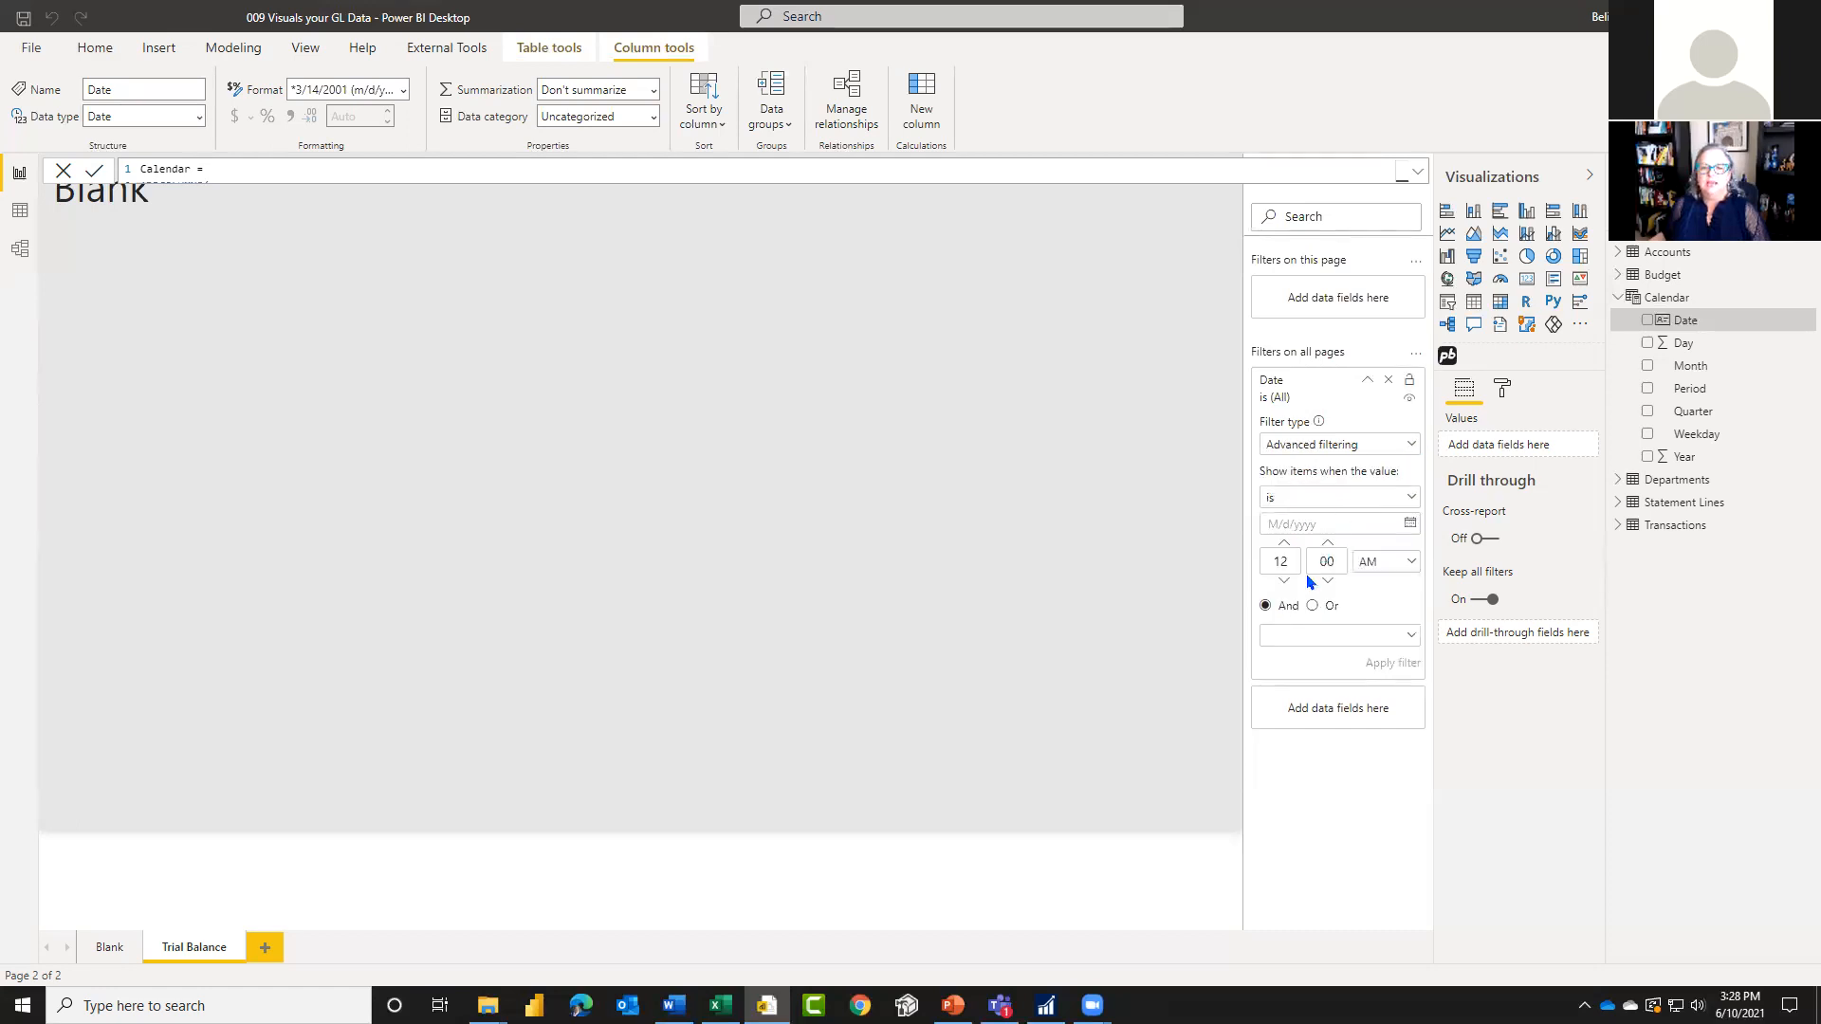
click(1339, 500)
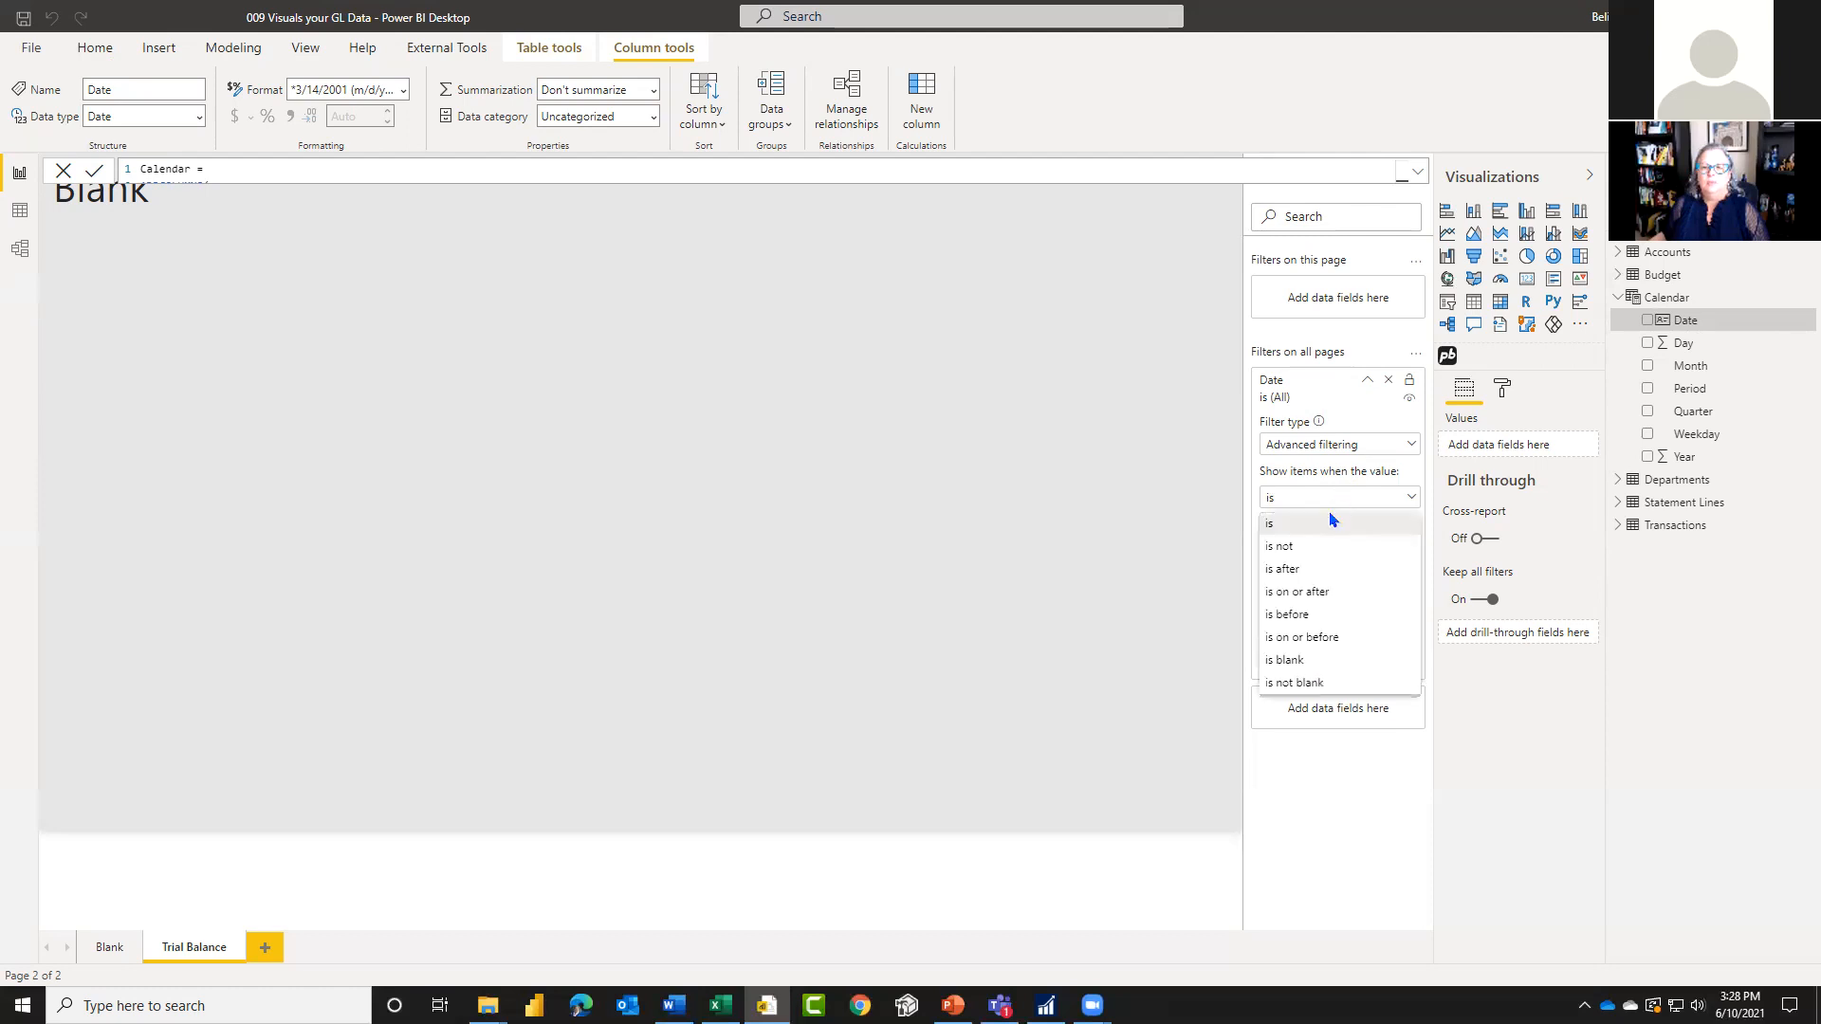
click(1313, 593)
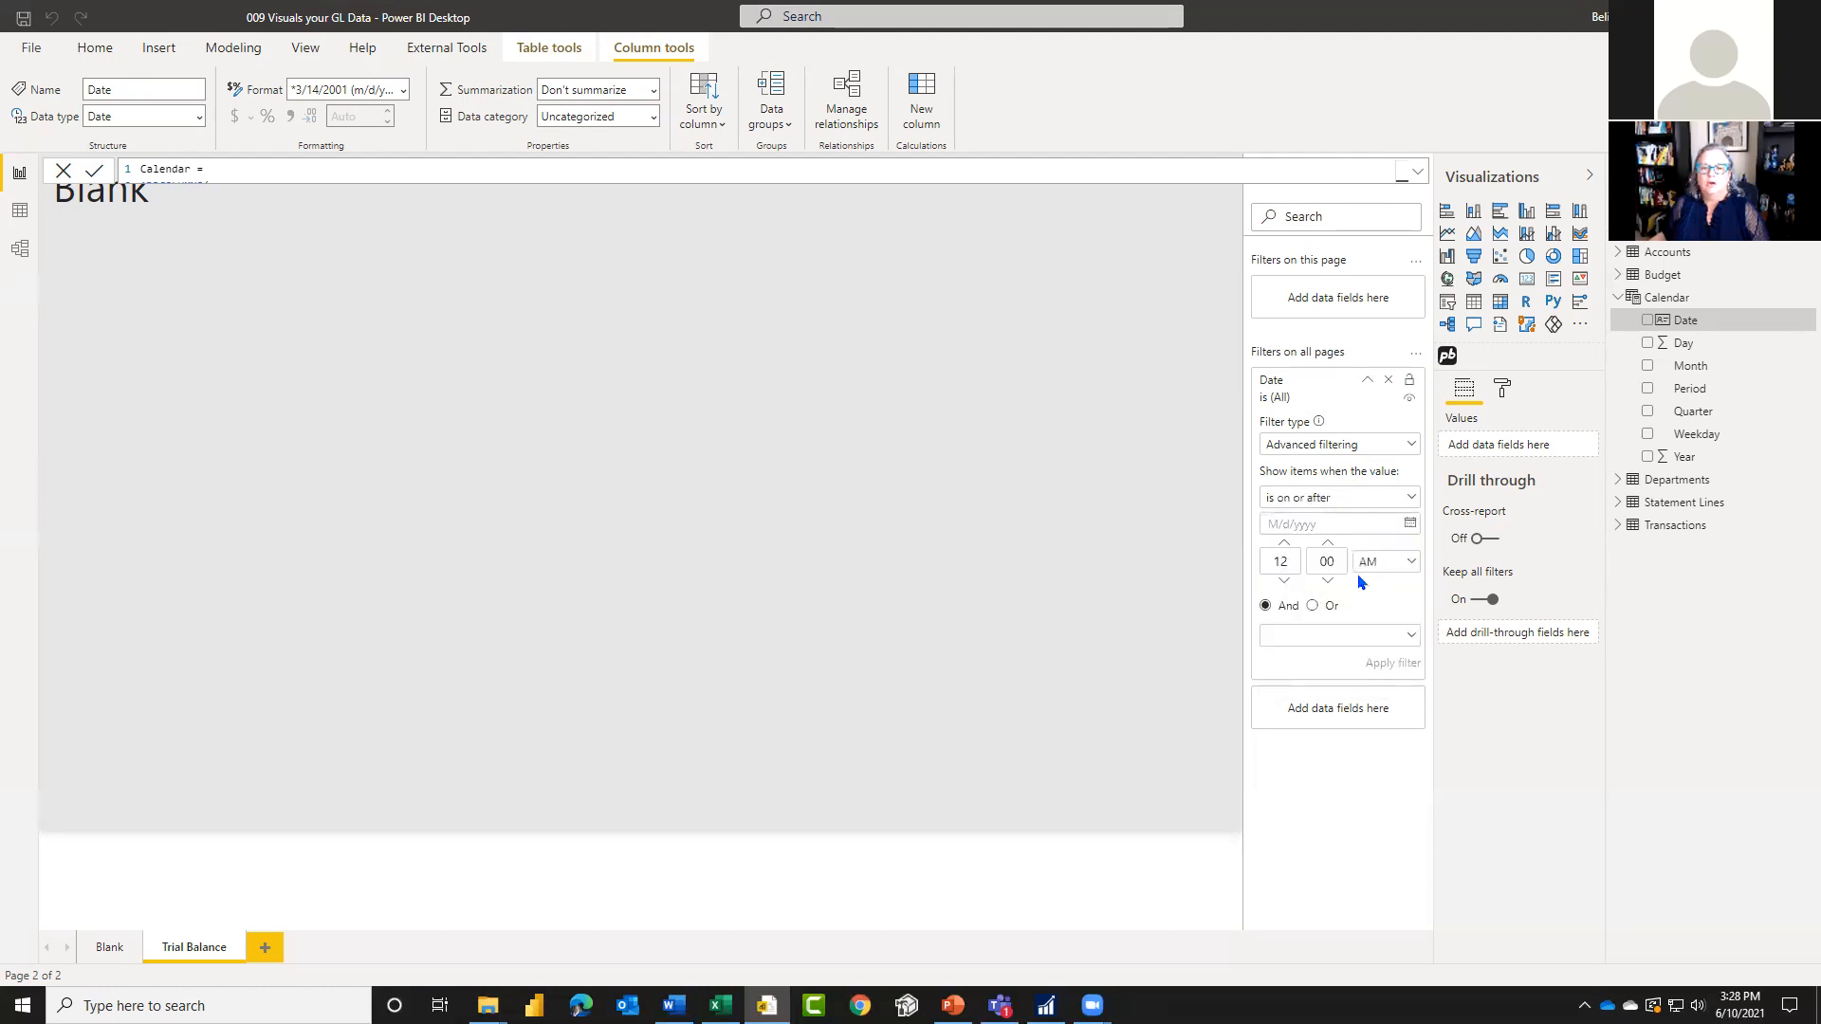
click(1317, 634)
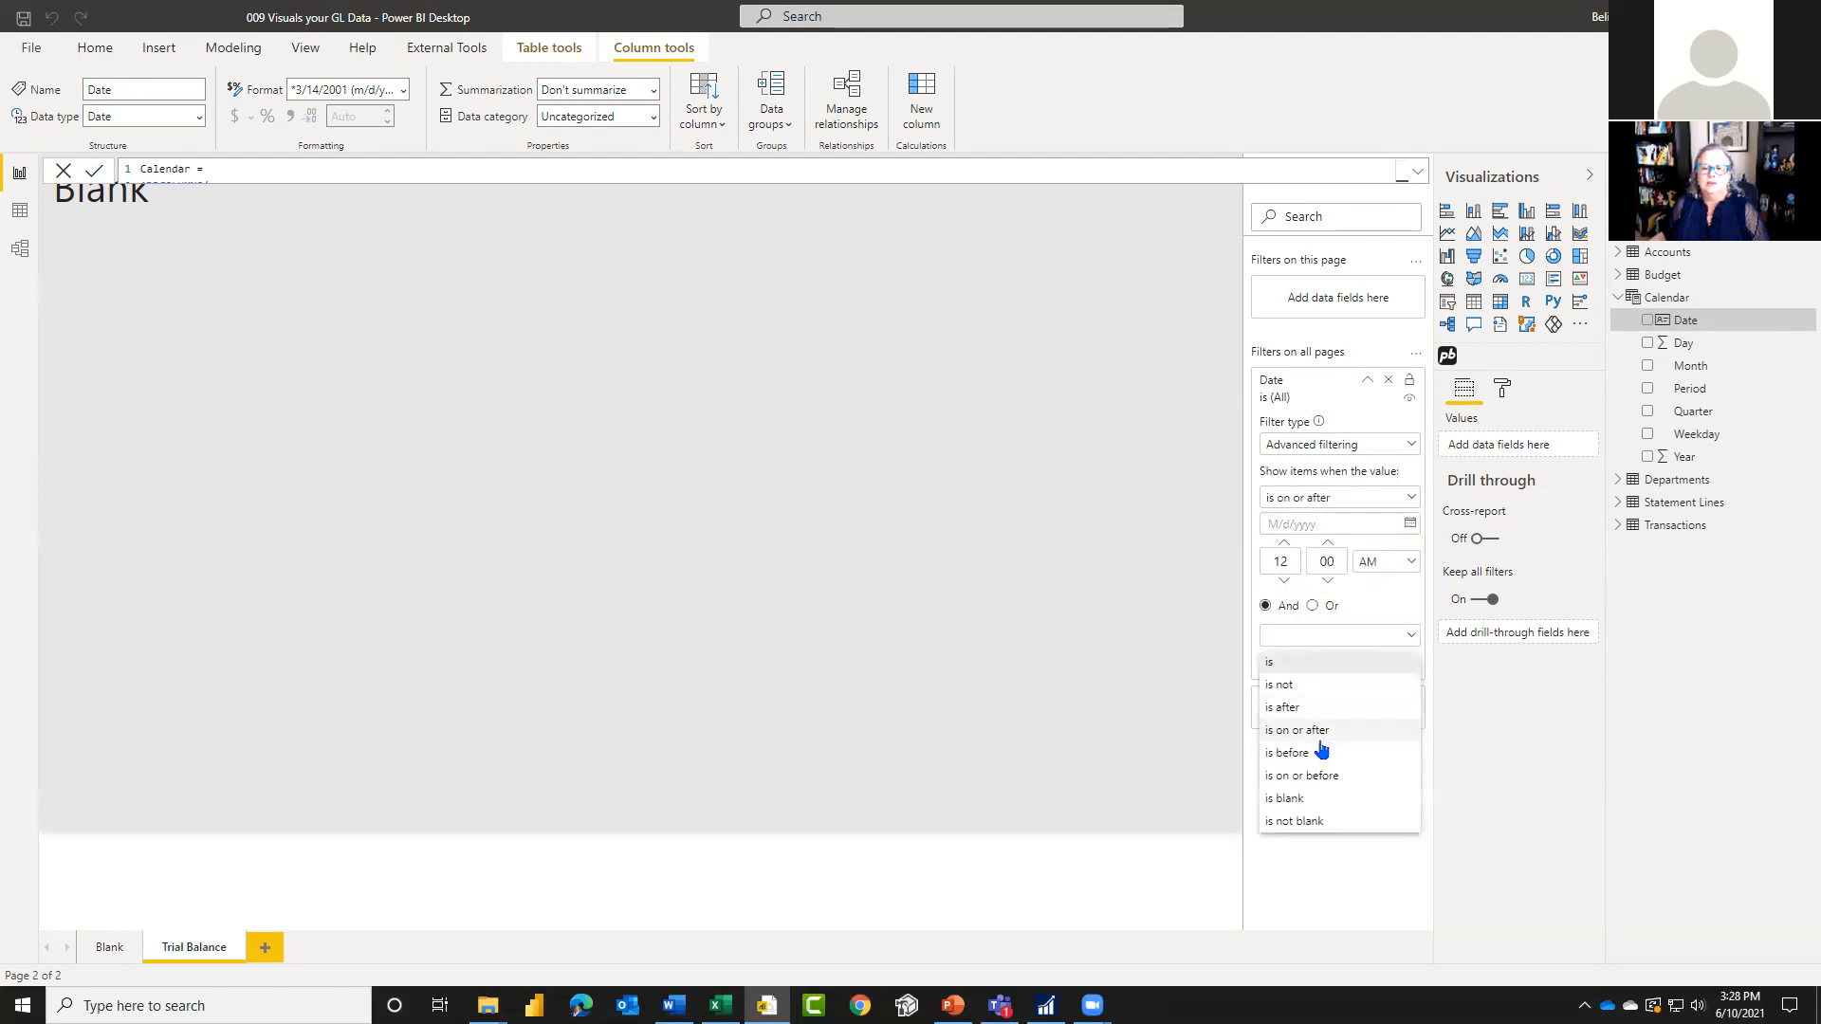
click(1361, 454)
Step: Apply a relative date filter on Date for values in the last 16 calendar months across all pages
click(1363, 448)
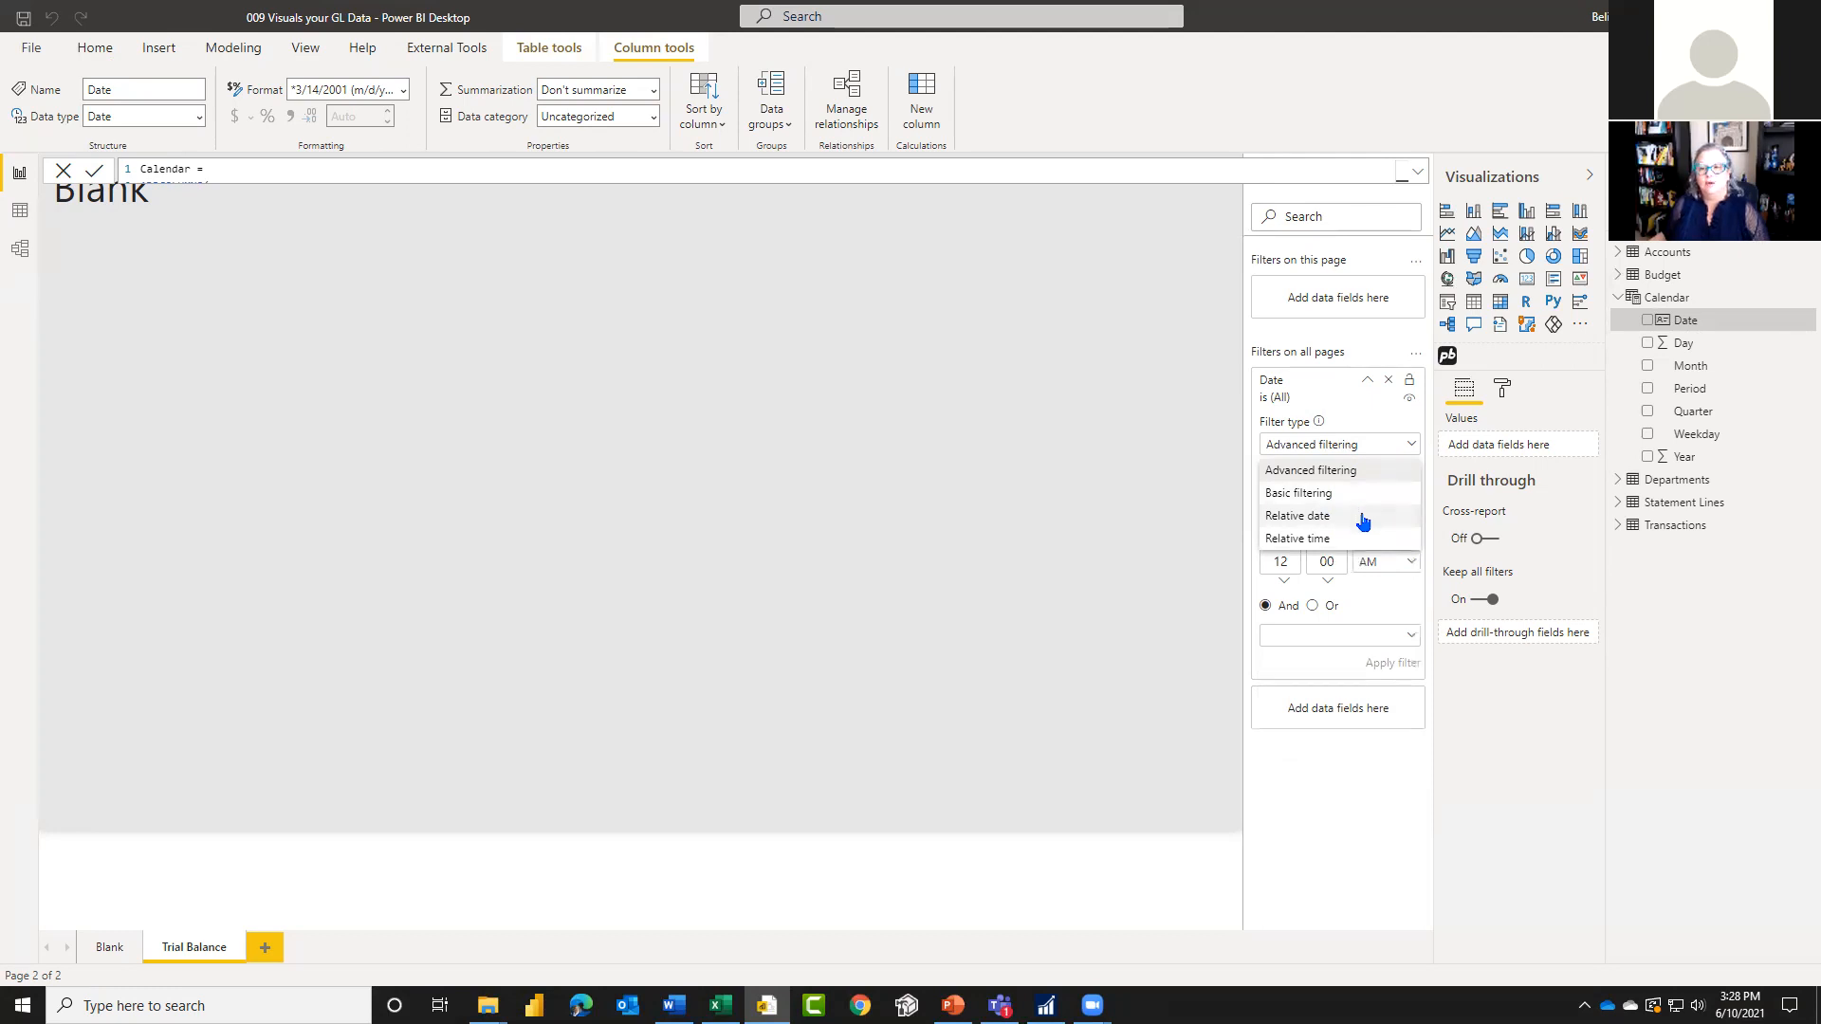
click(1363, 517)
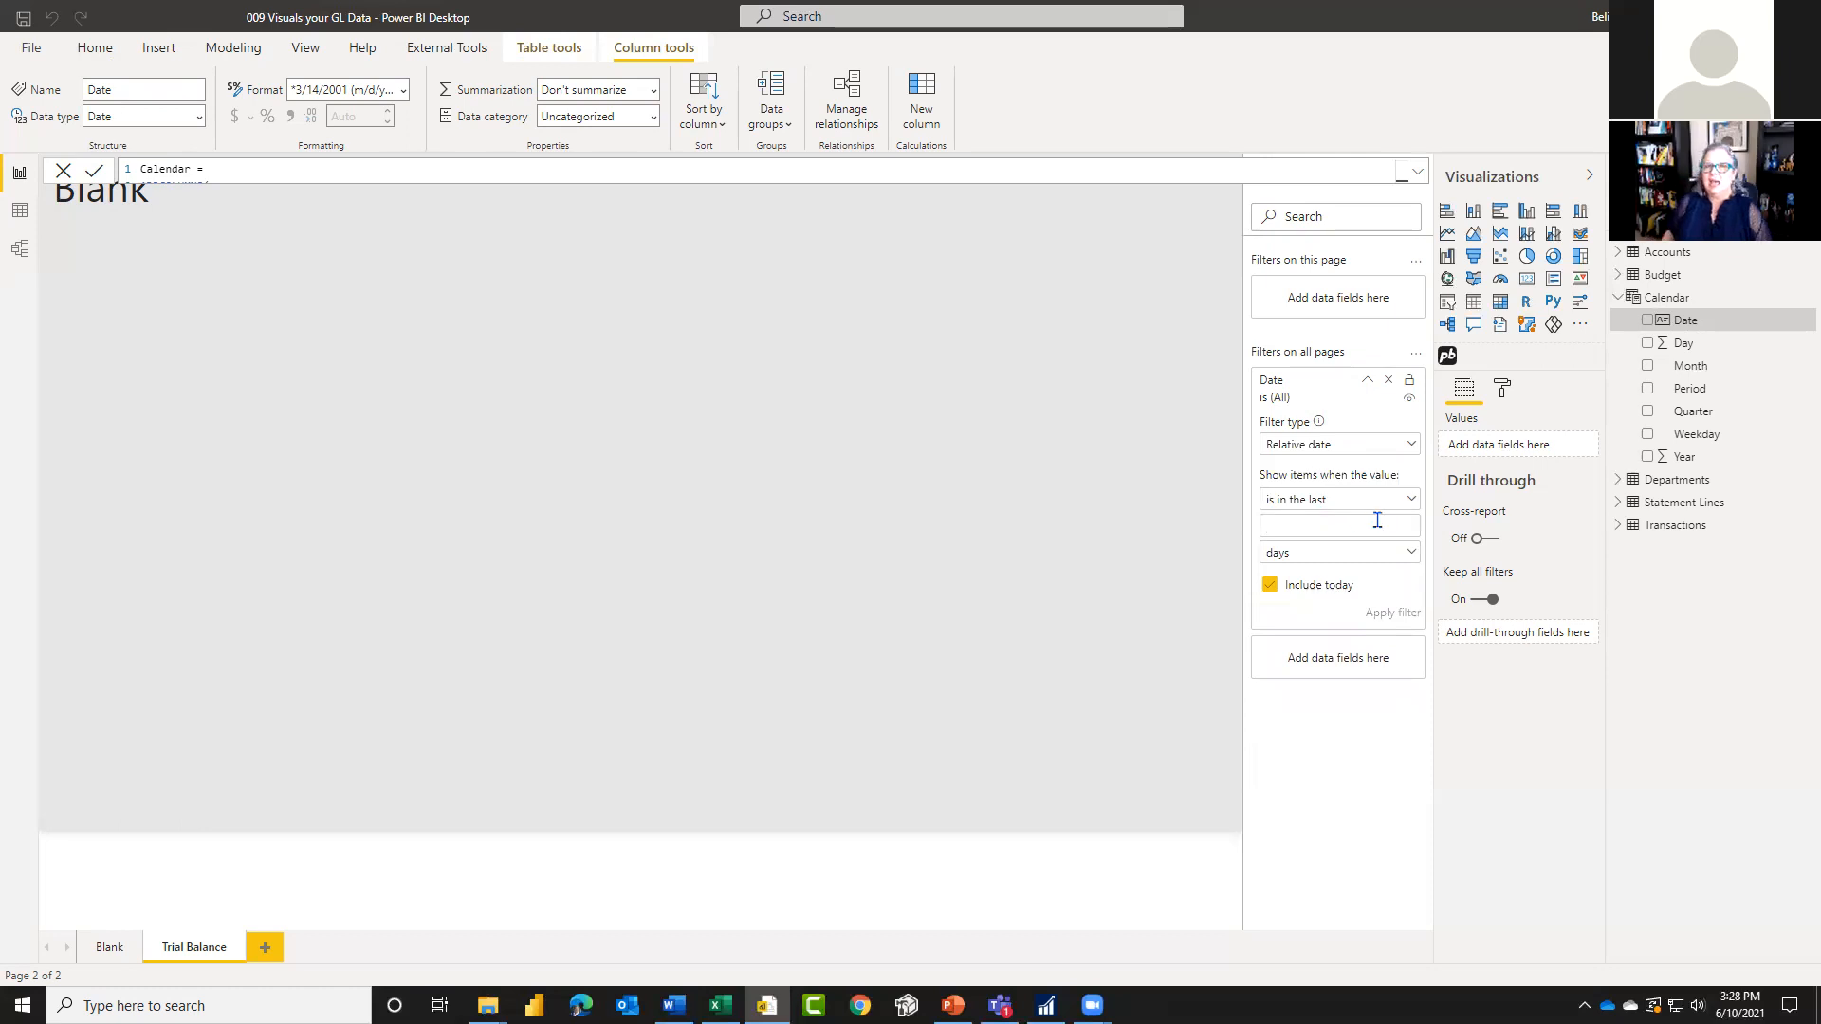
text(16)
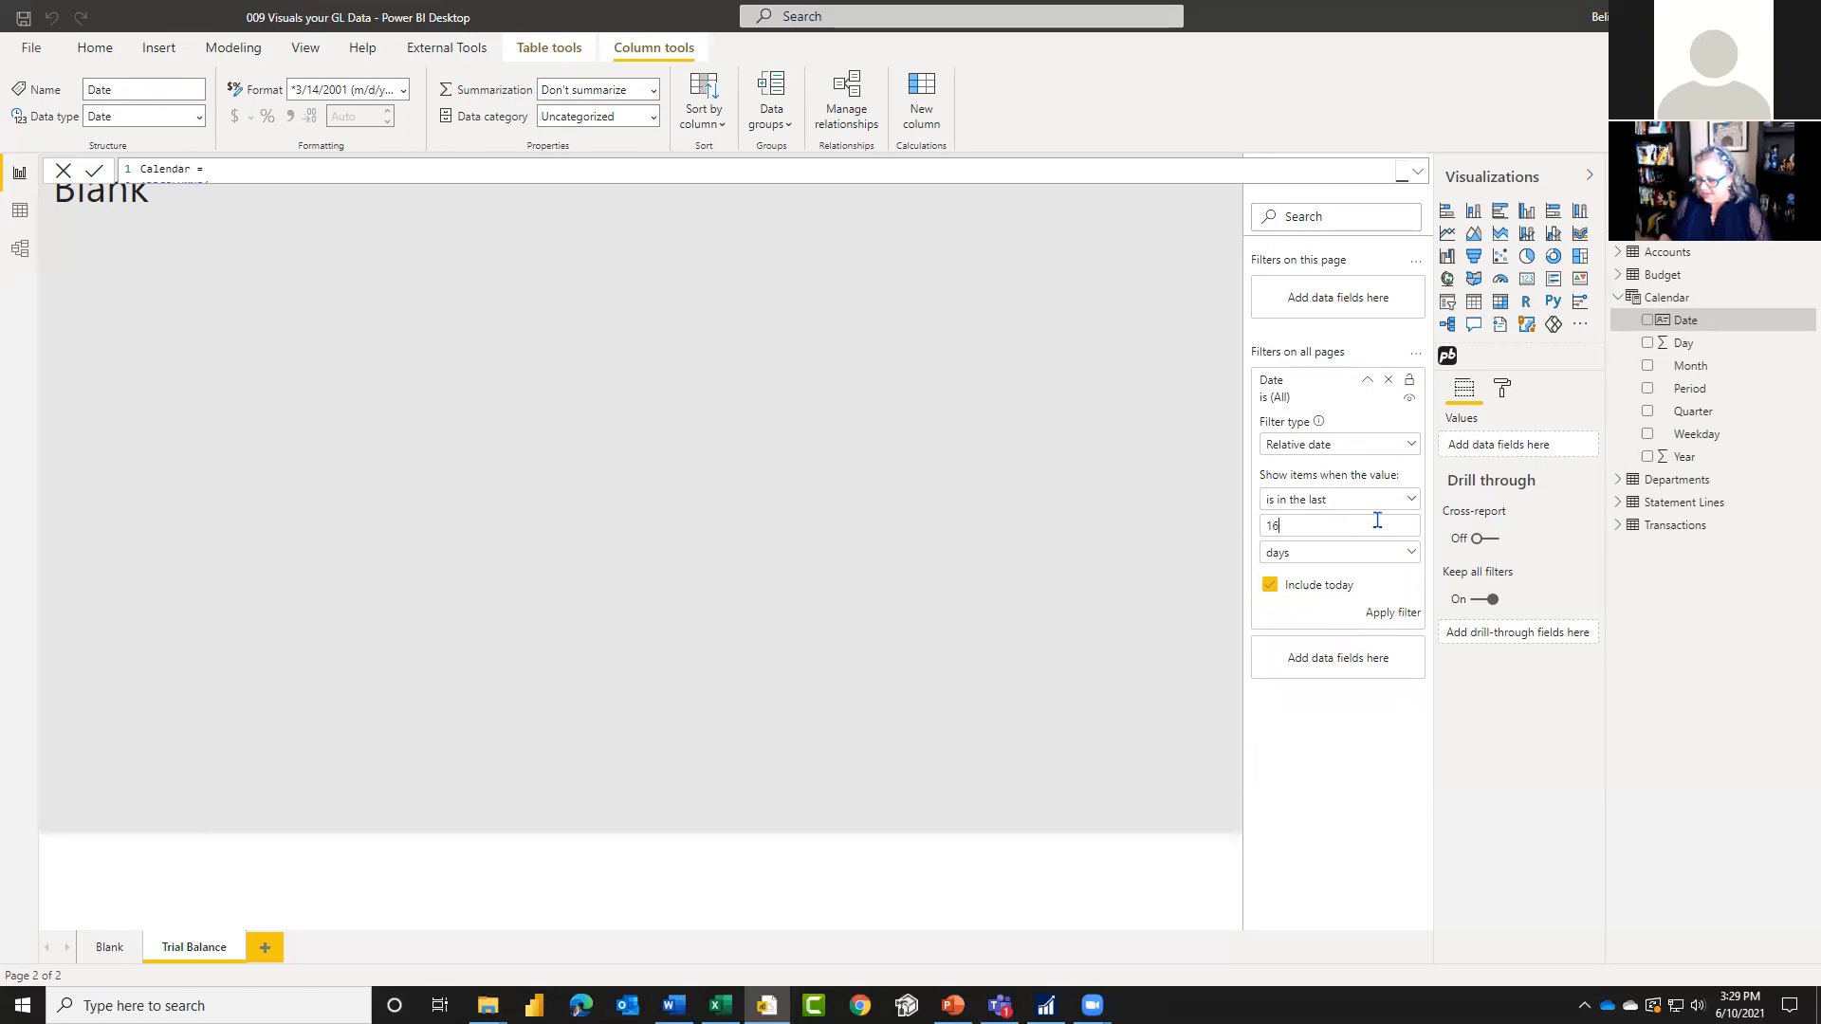
click(1363, 552)
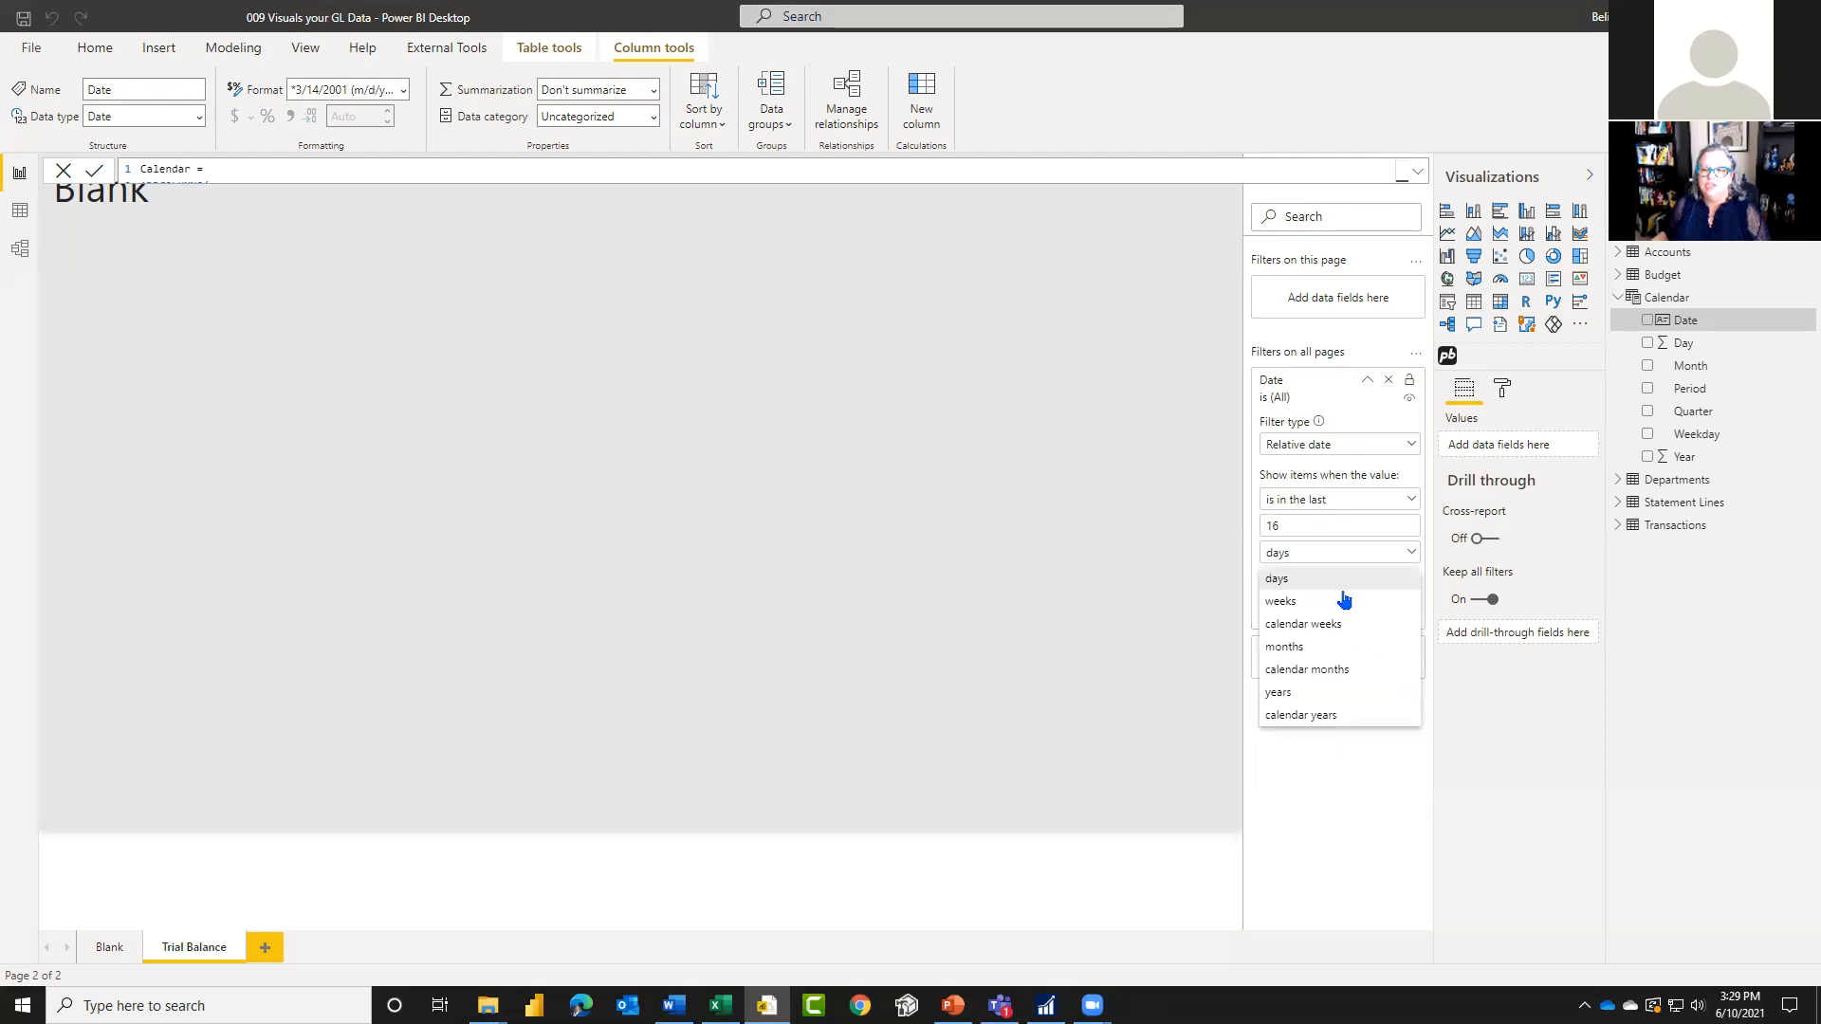
click(1323, 670)
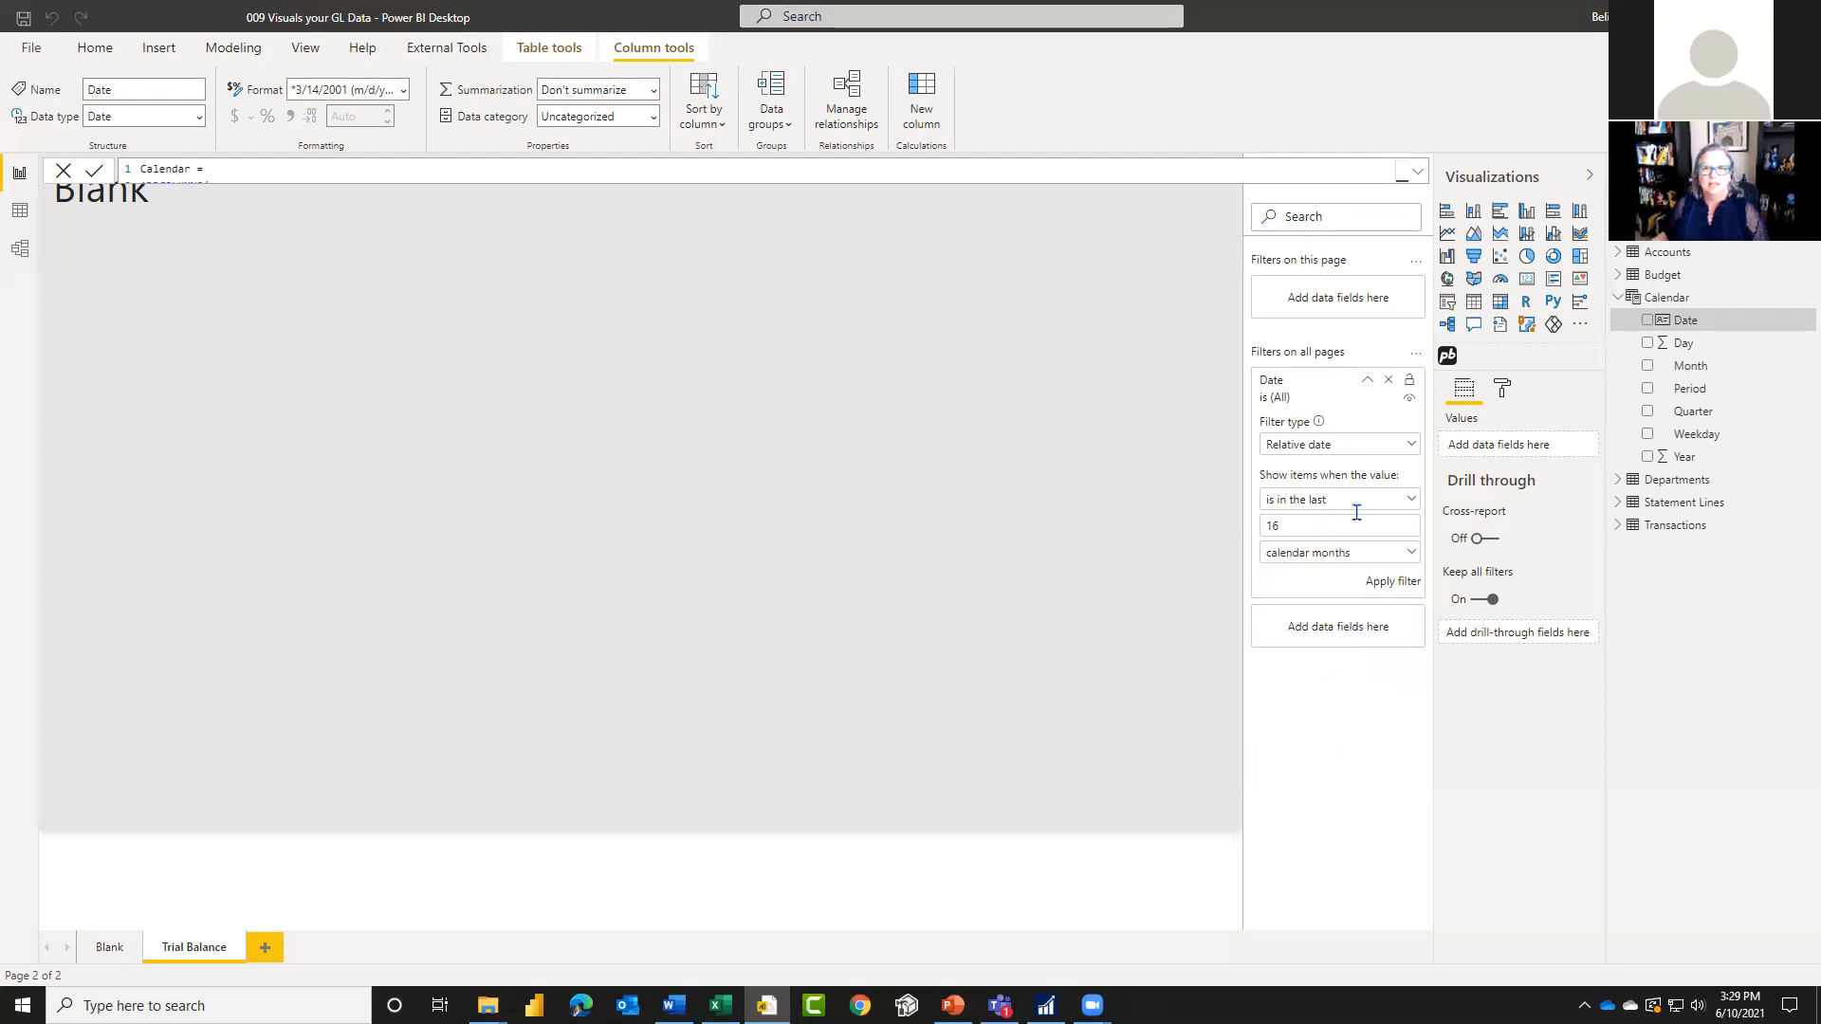
click(1354, 560)
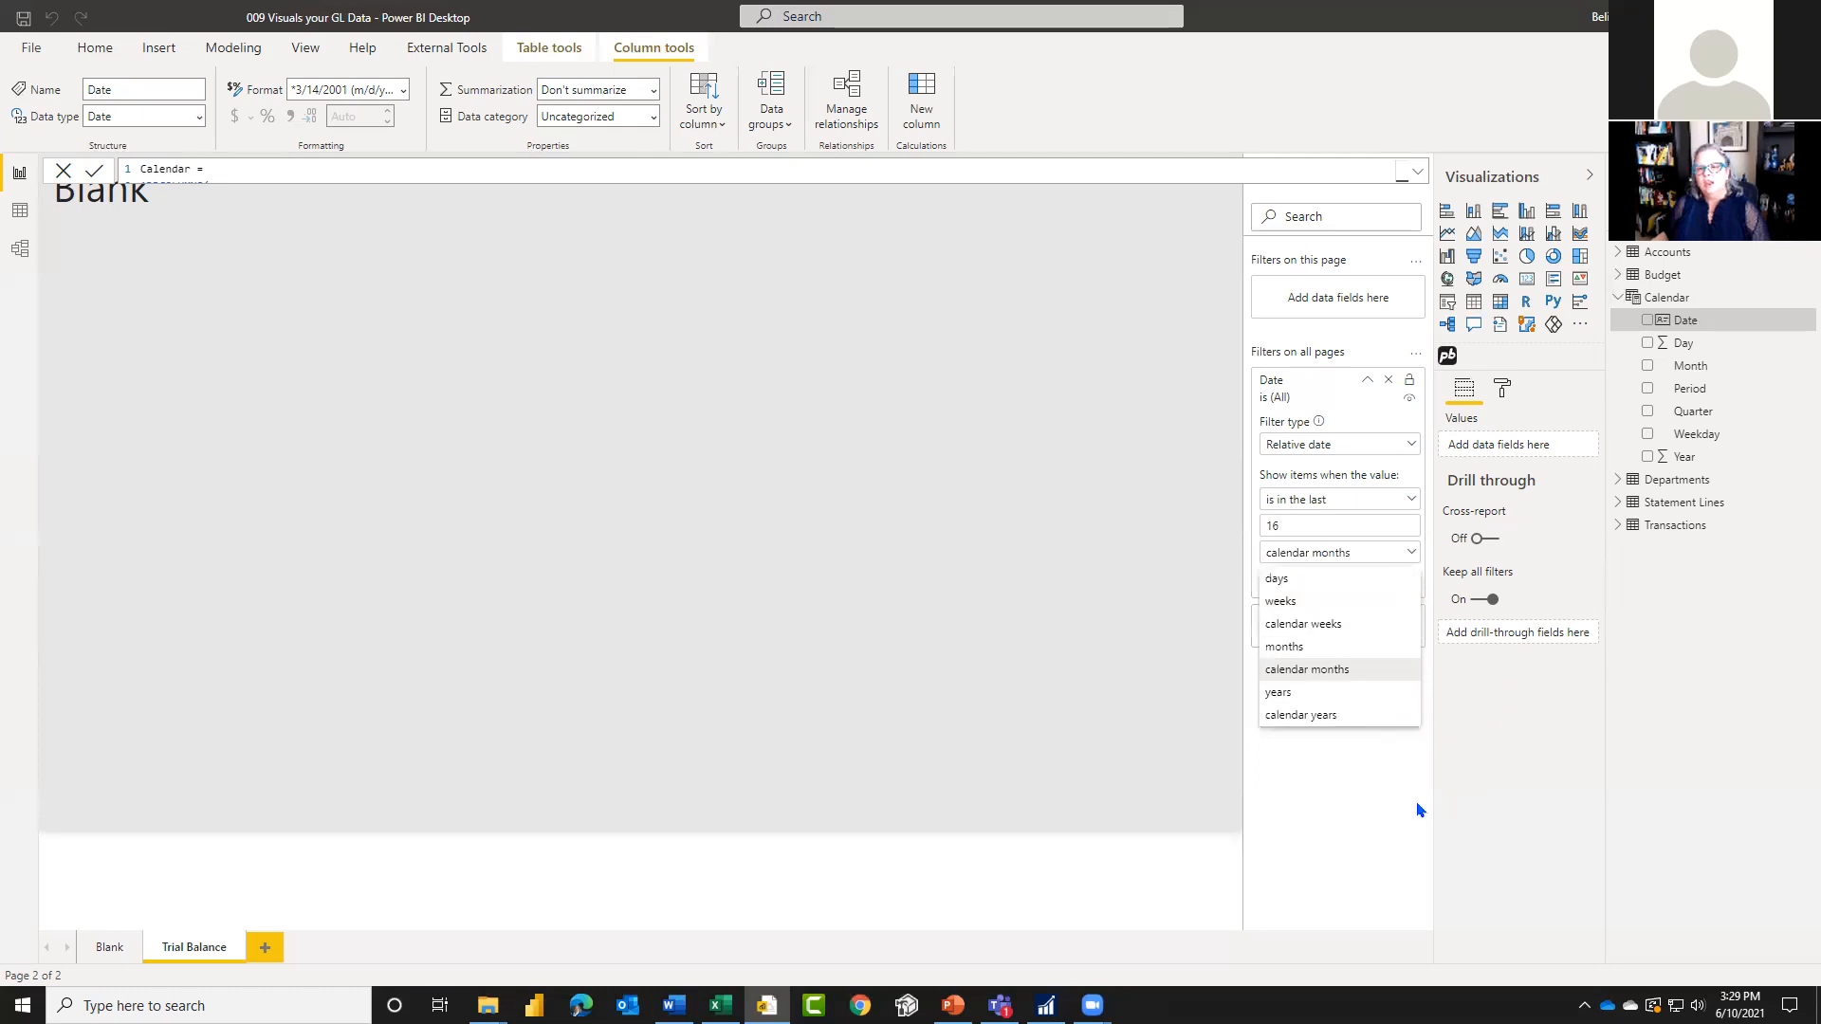
click(1329, 822)
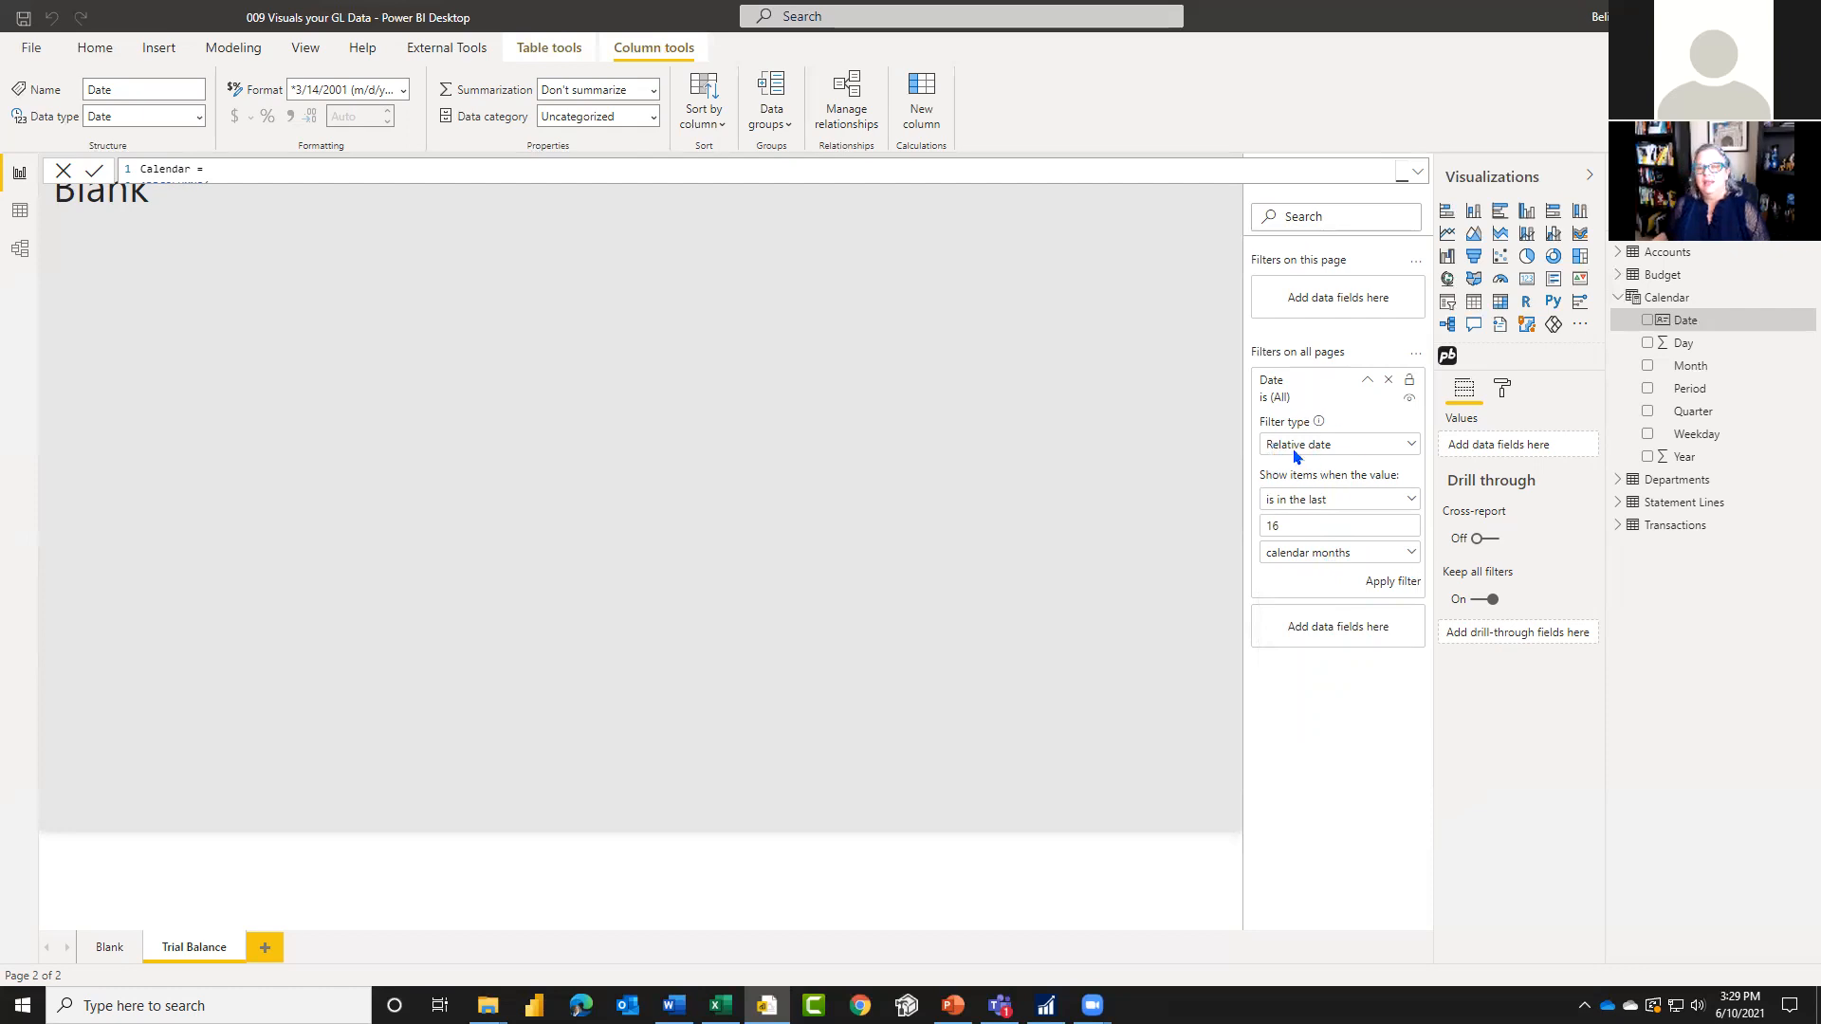
click(1390, 581)
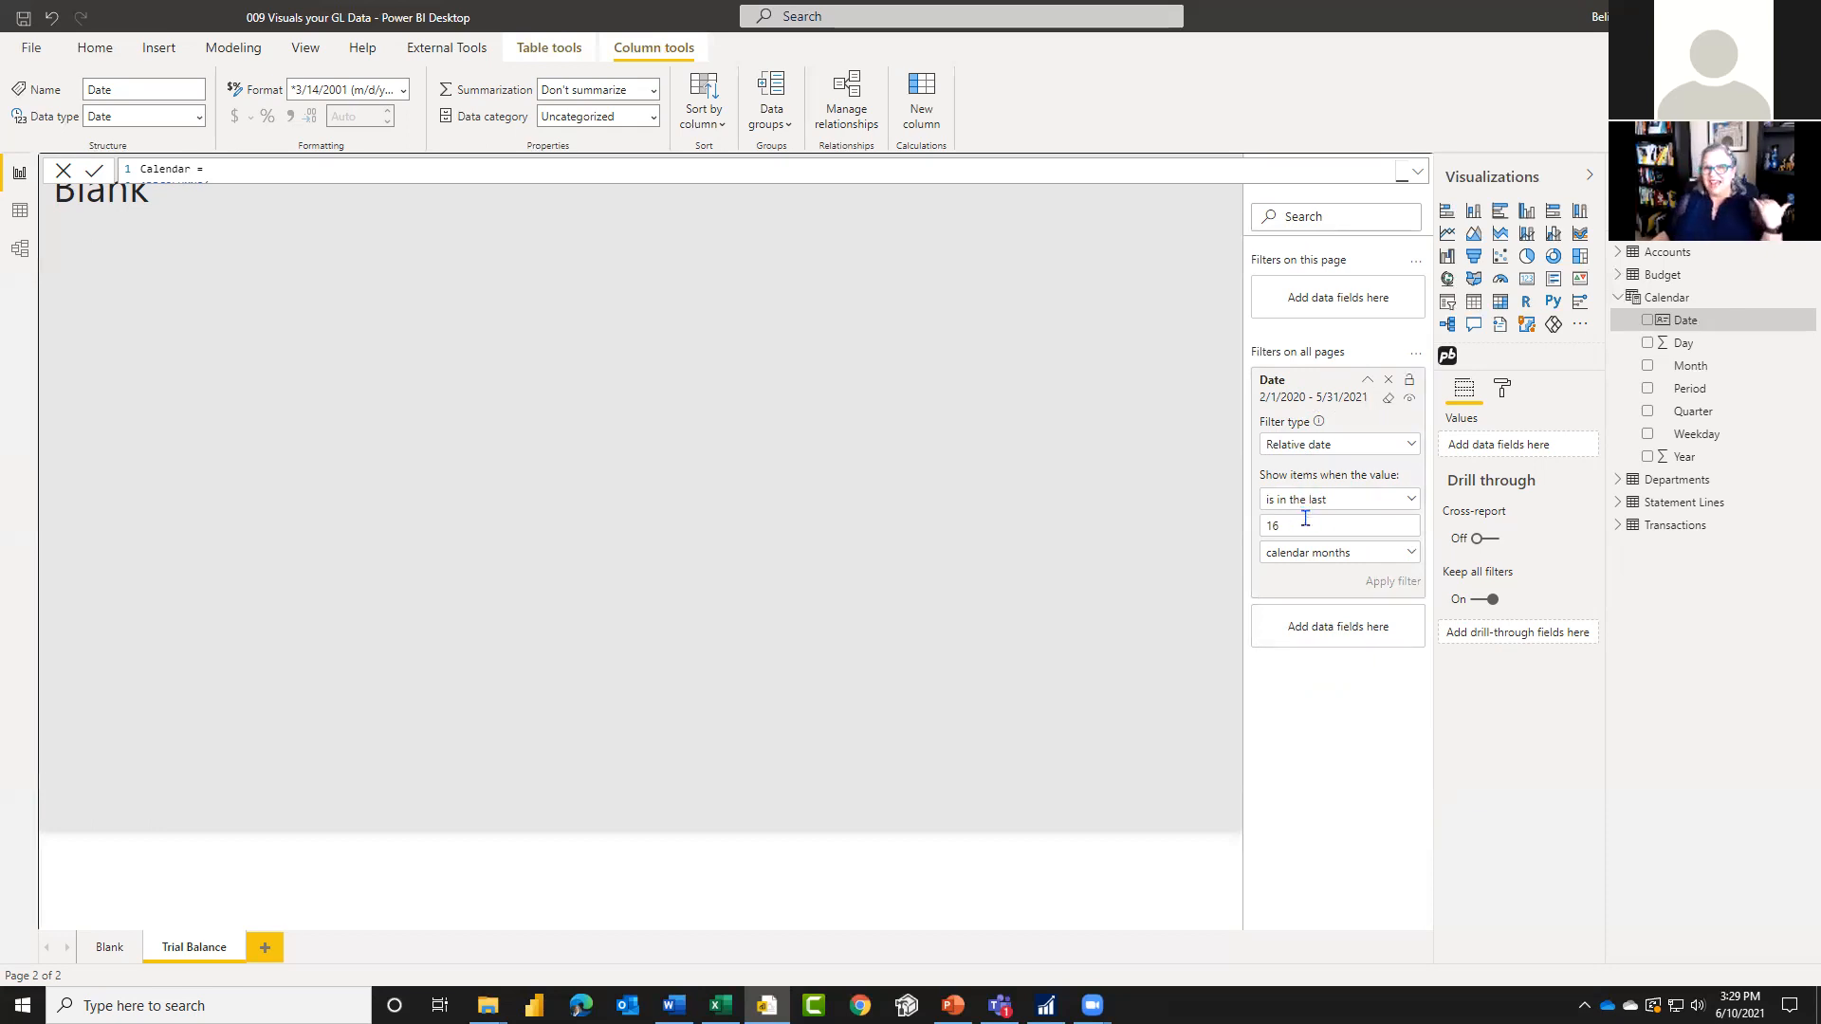
Step: Check the relative date condition choices, clear the Date filter and collapse its filter card
click(1367, 499)
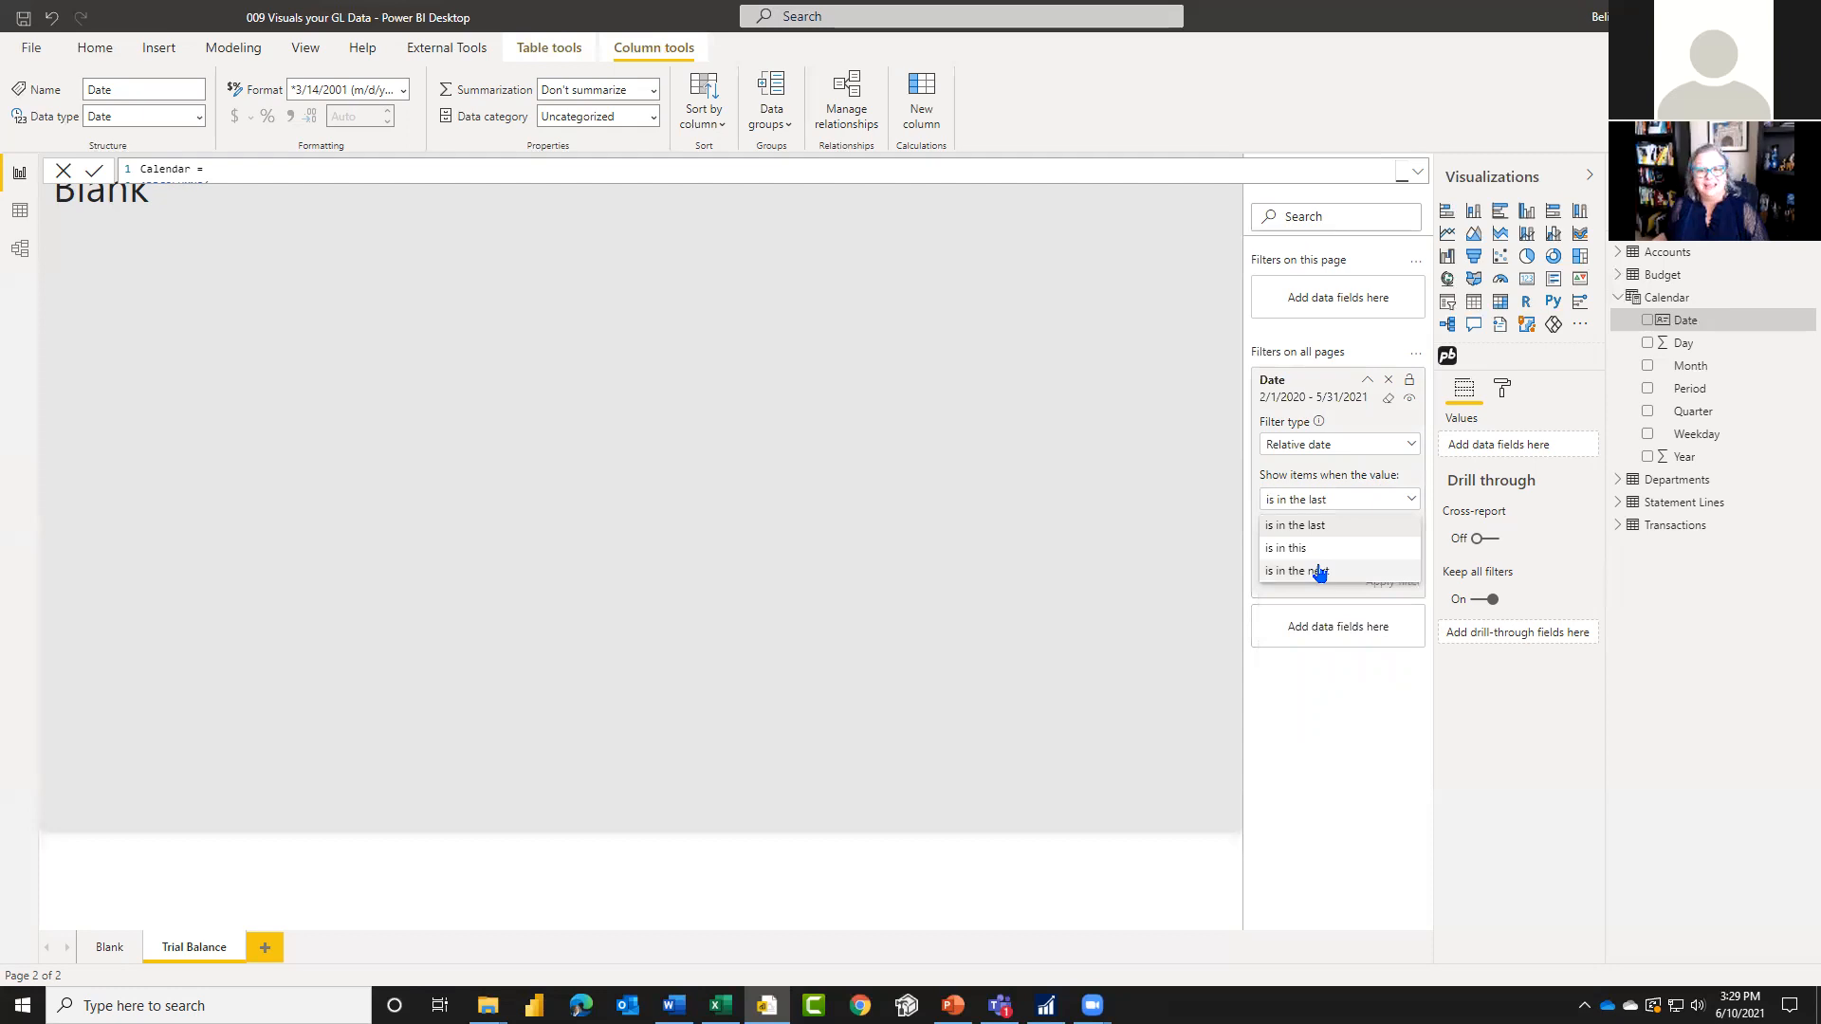
click(1374, 603)
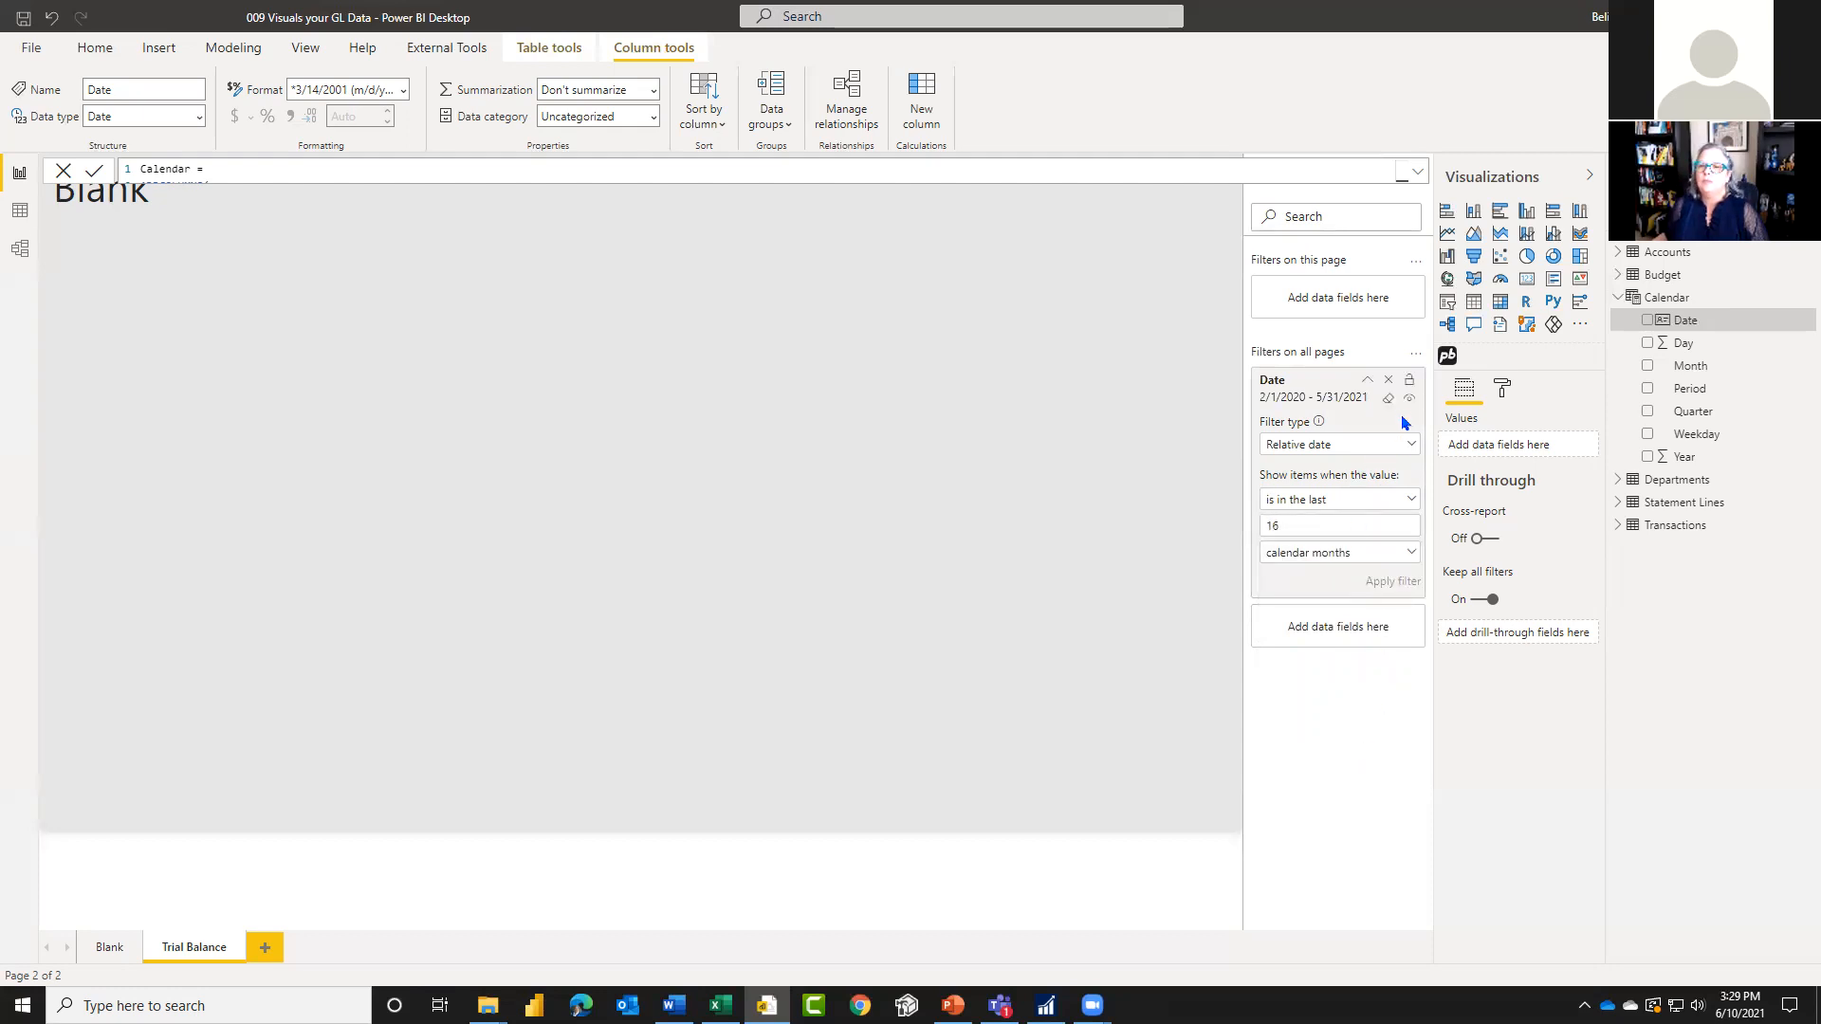
click(1387, 399)
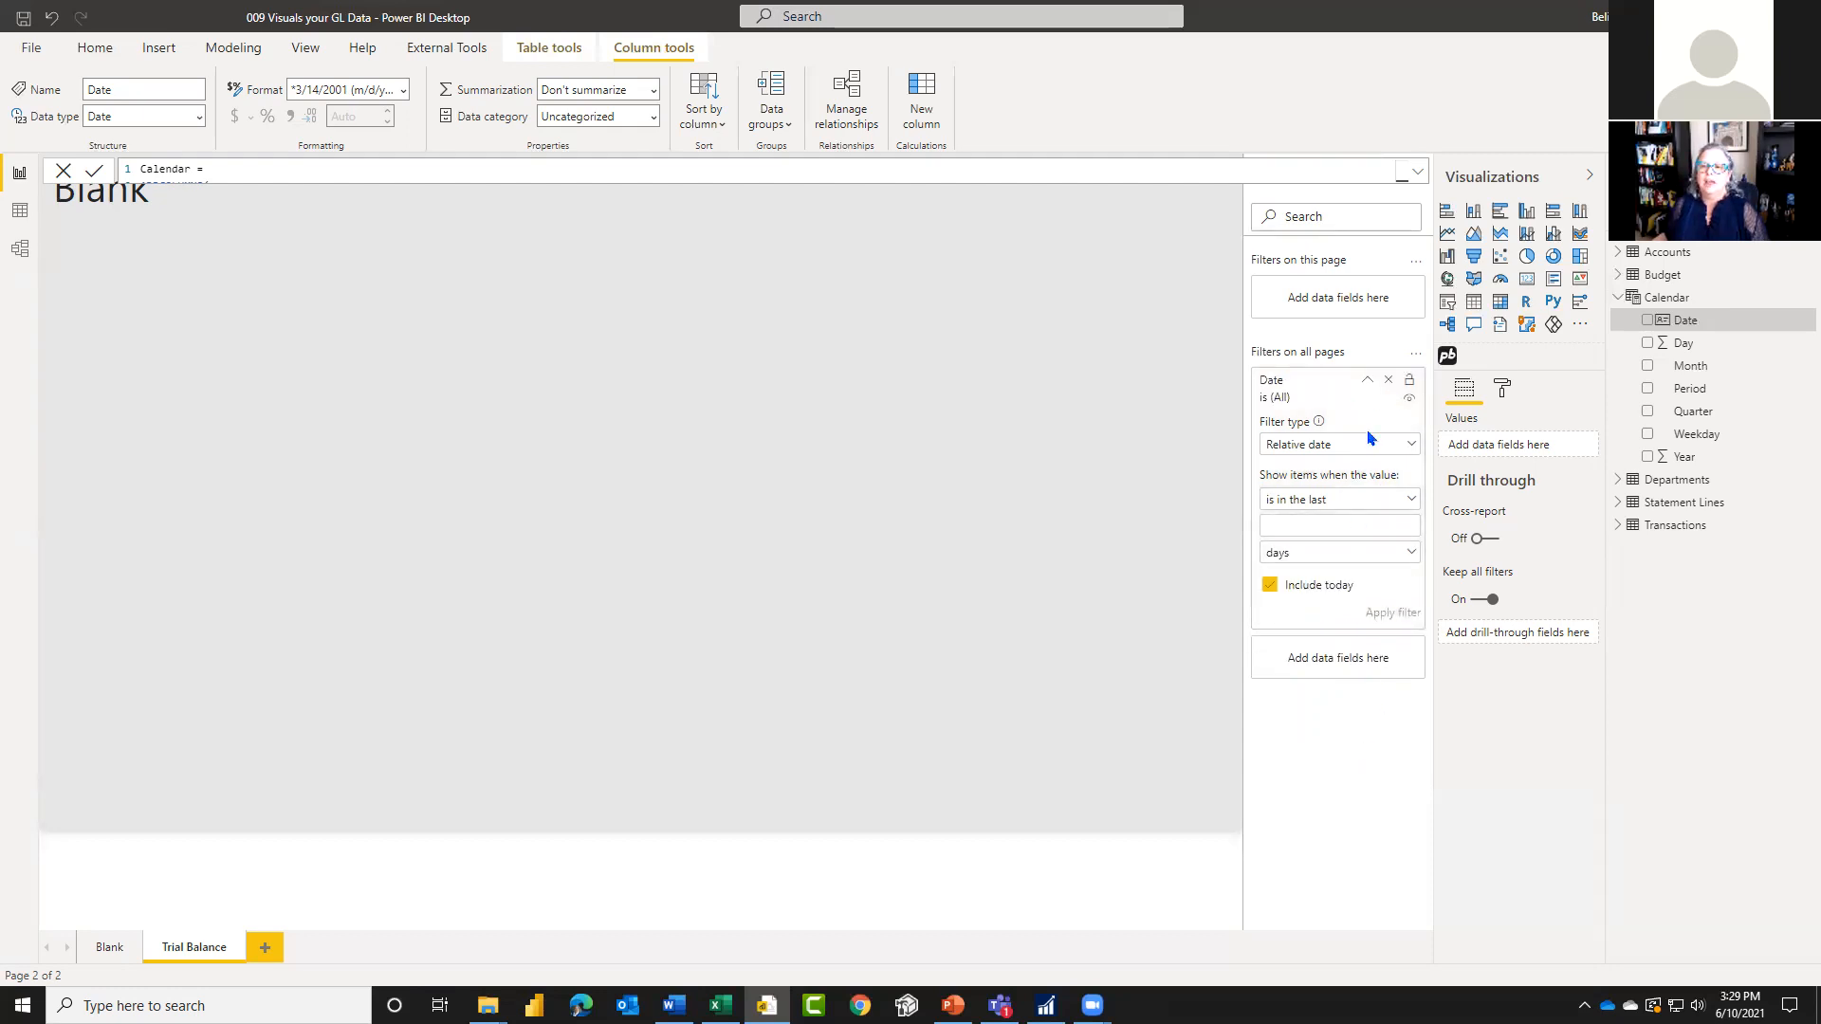
click(1368, 381)
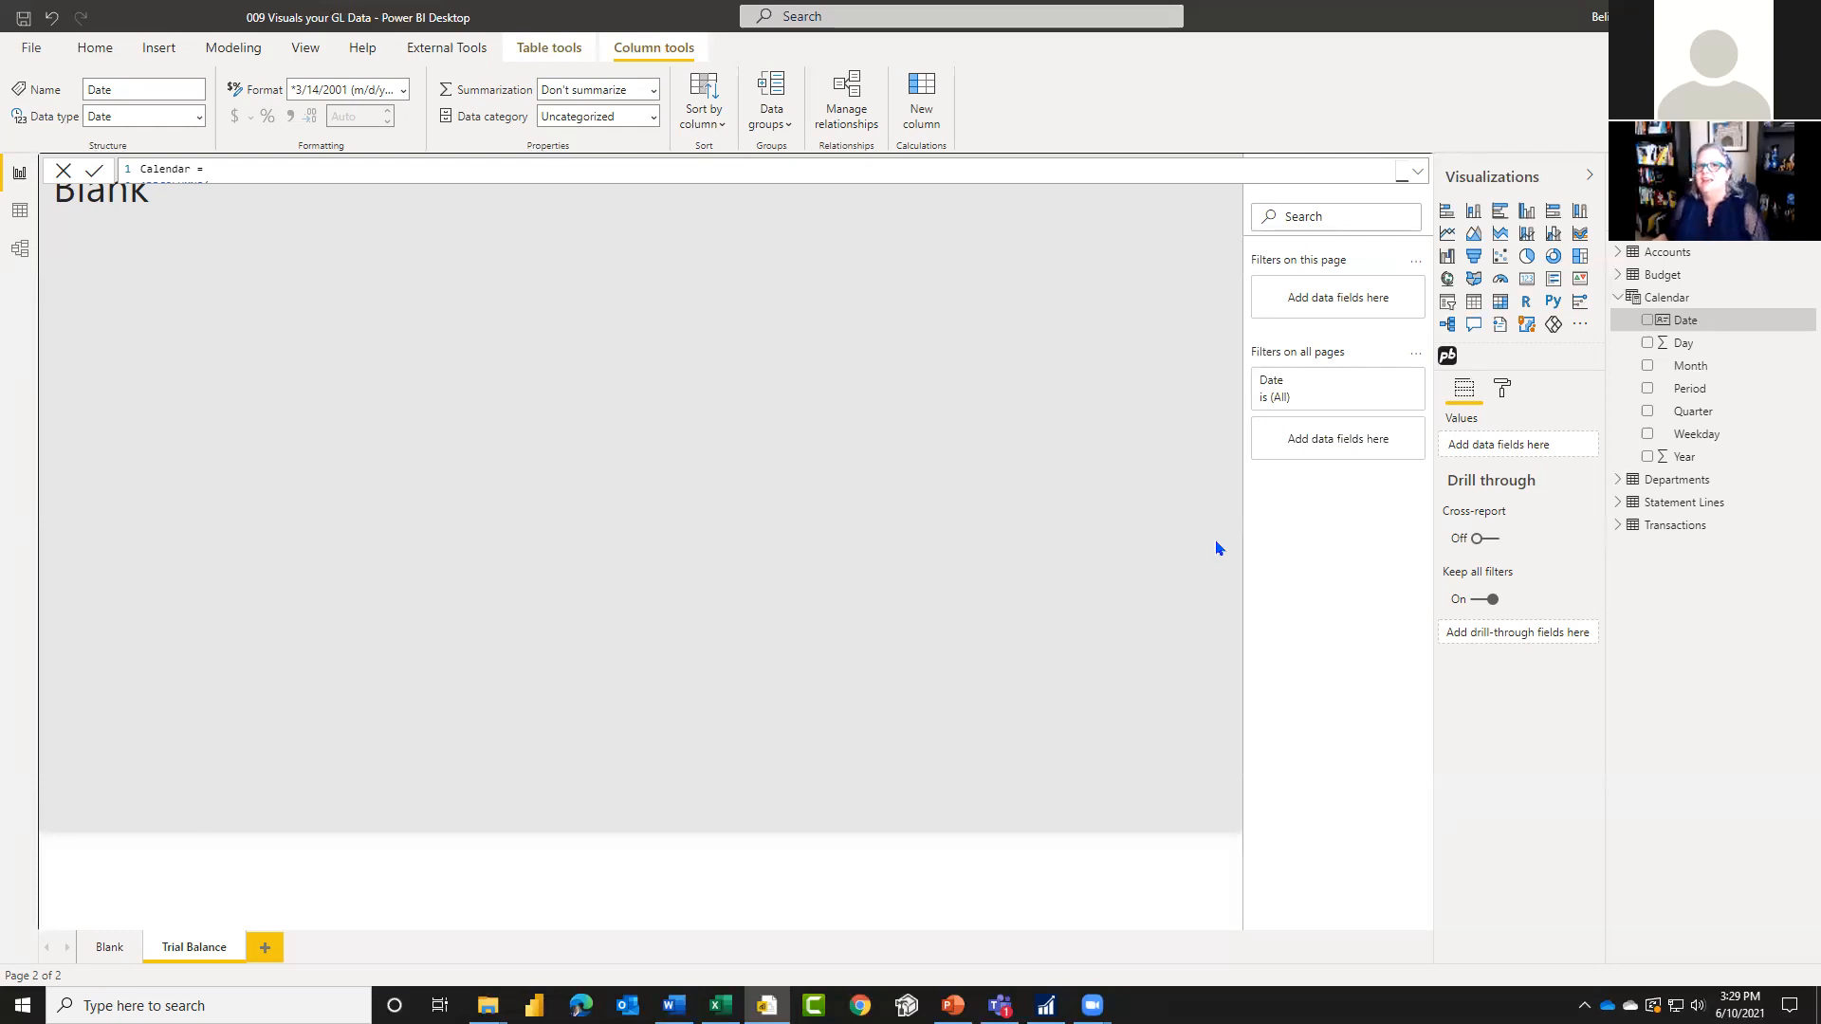
click(539, 569)
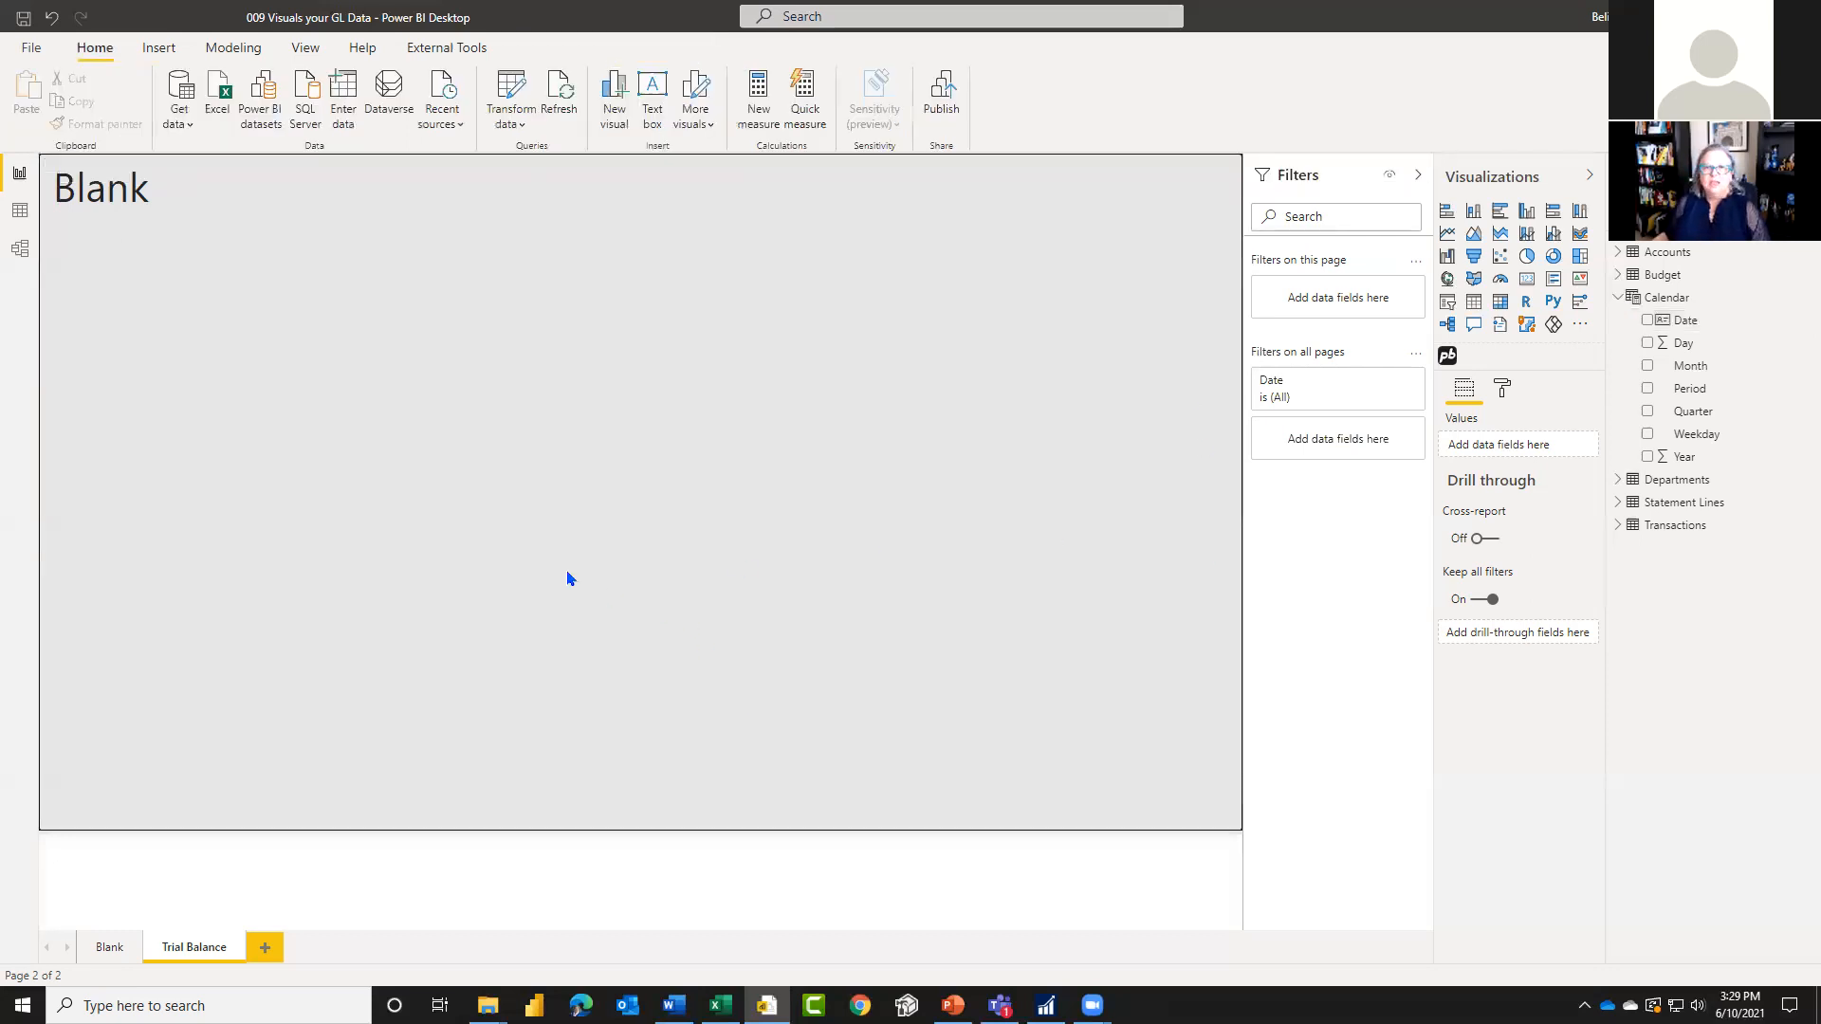
Step: Insert a matrix visual on the Trial Balance page and size it to fill most of the canvas below the title
click(1501, 303)
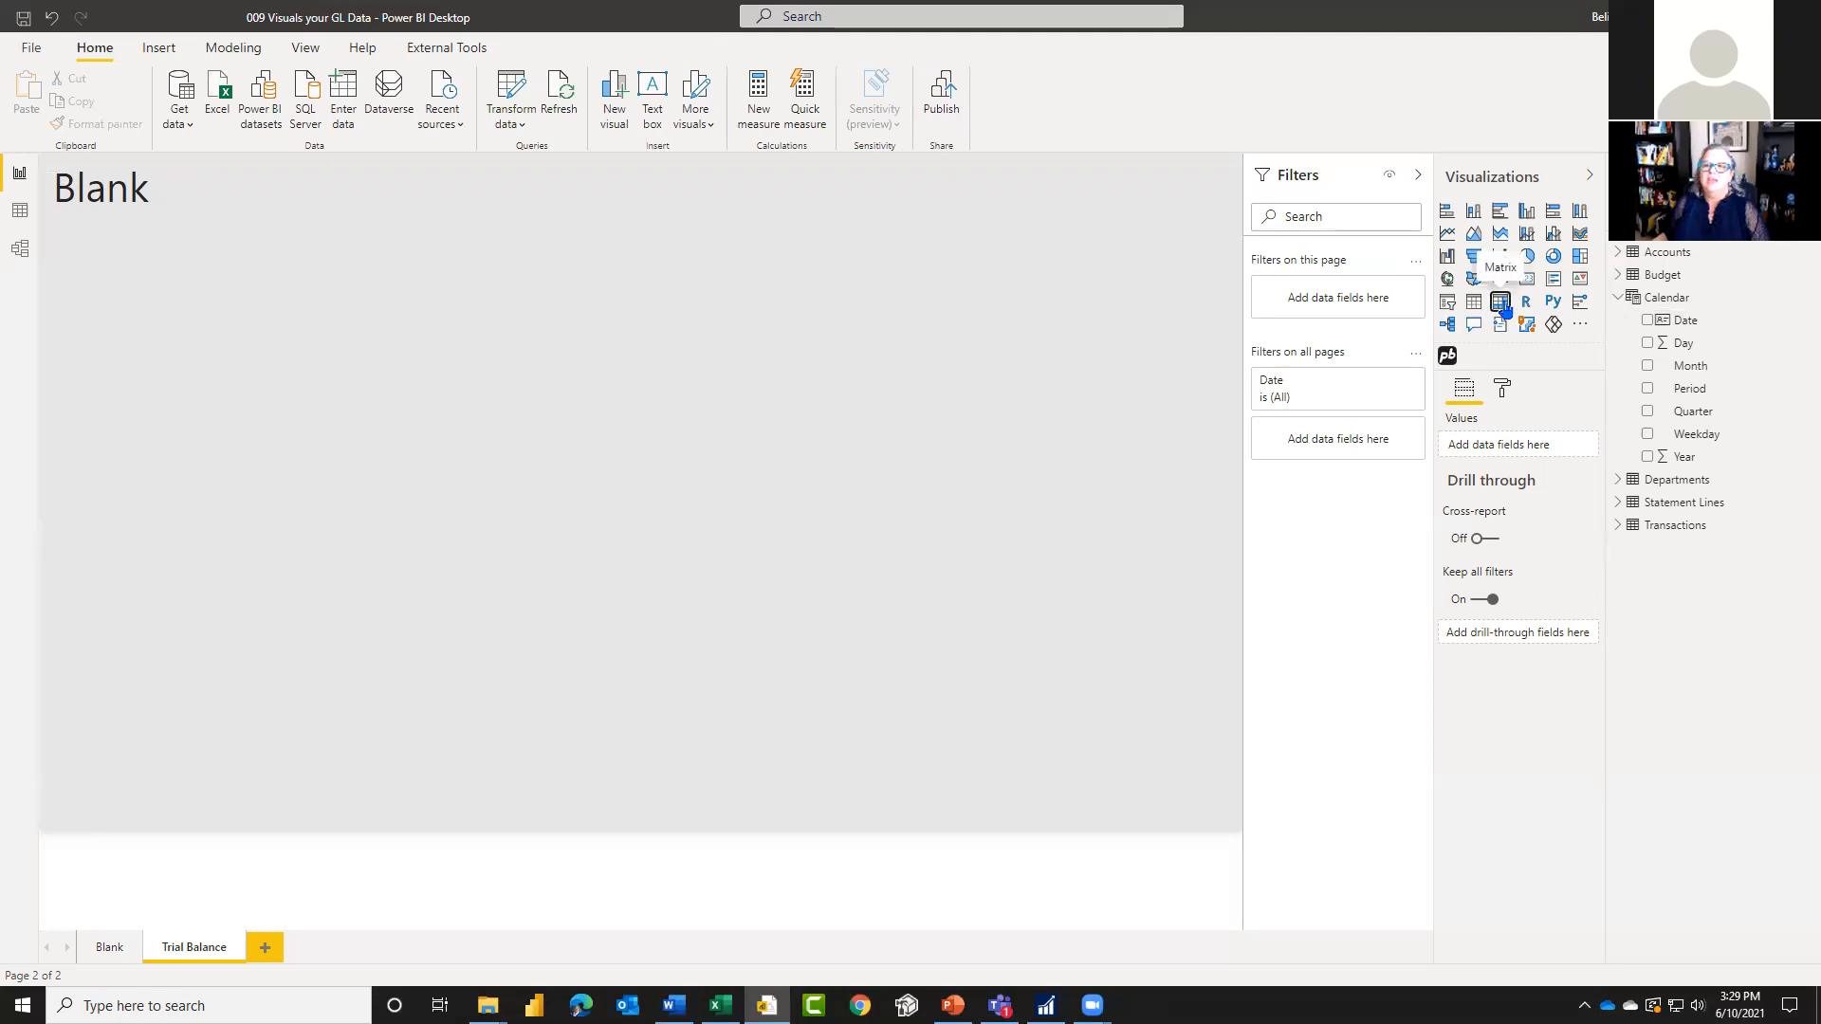
drag(317, 346, 333, 273)
drag(599, 384, 1201, 800)
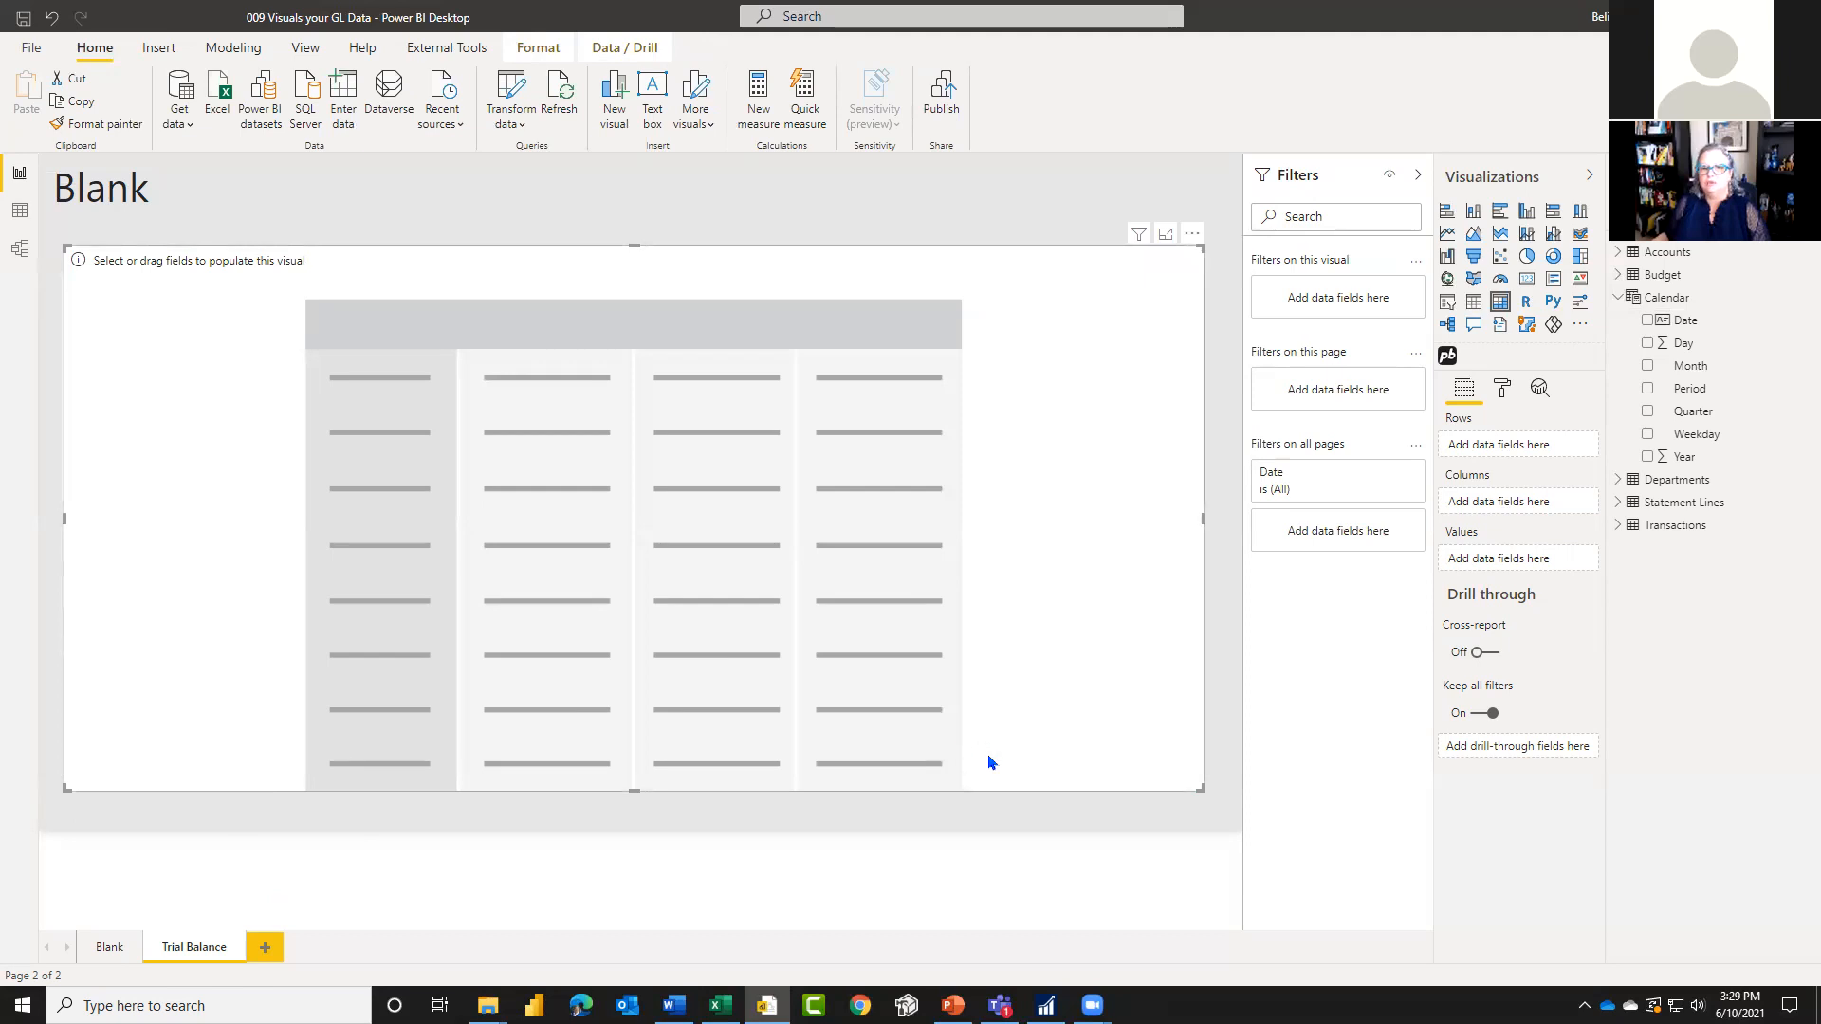
Step: Add Account from the Accounts table and Date from the Calendar table to the matrix rows
mouse_move(1340, 495)
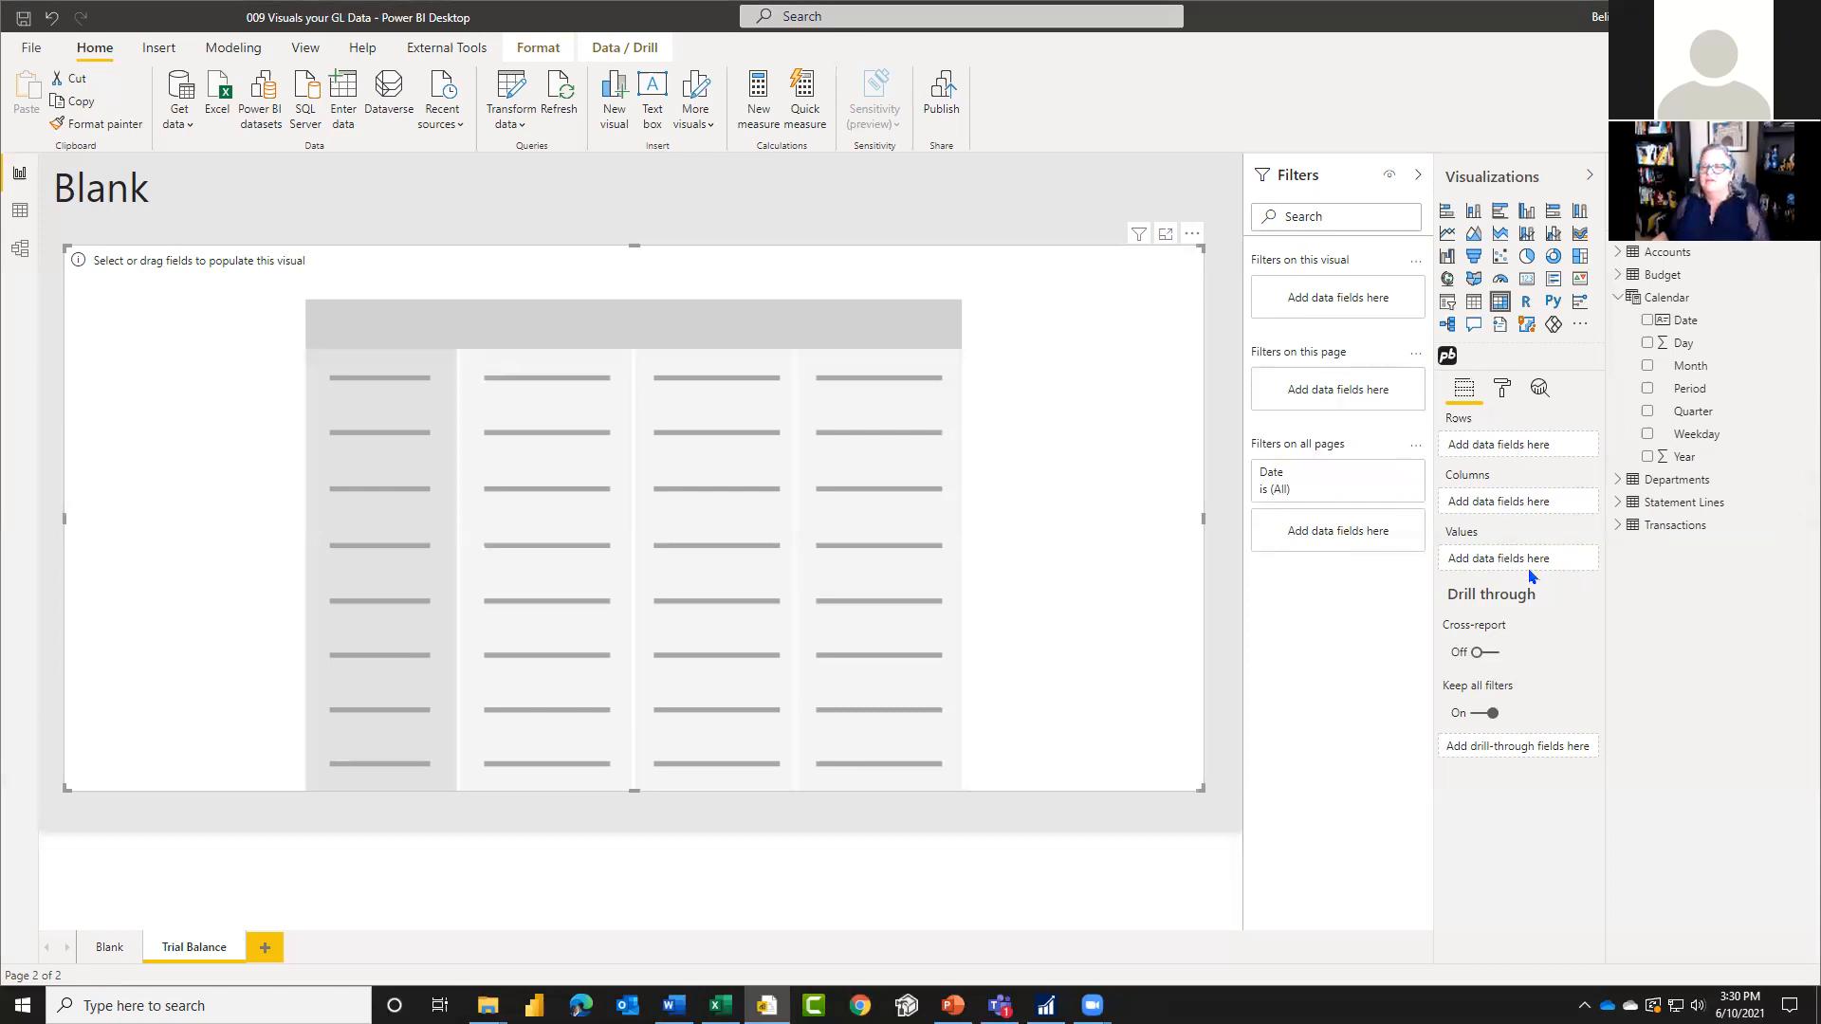
click(1622, 301)
click(1619, 252)
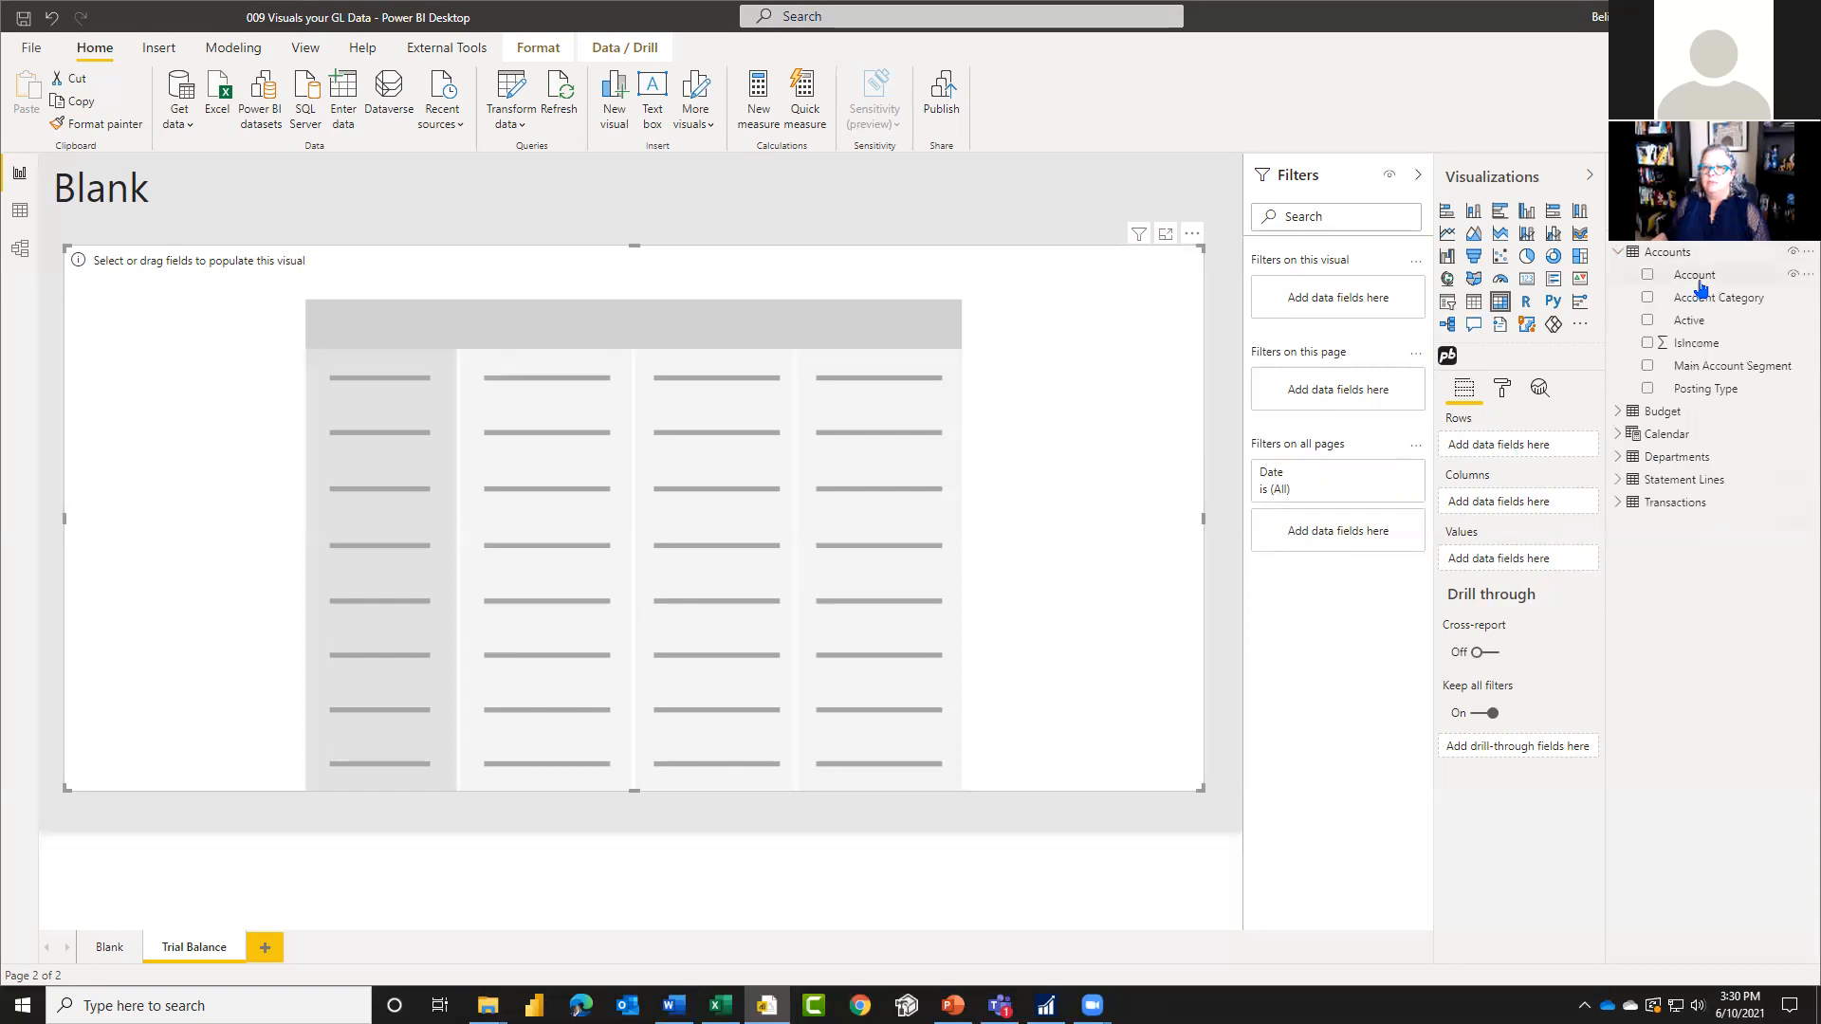
drag(1694, 276, 1560, 438)
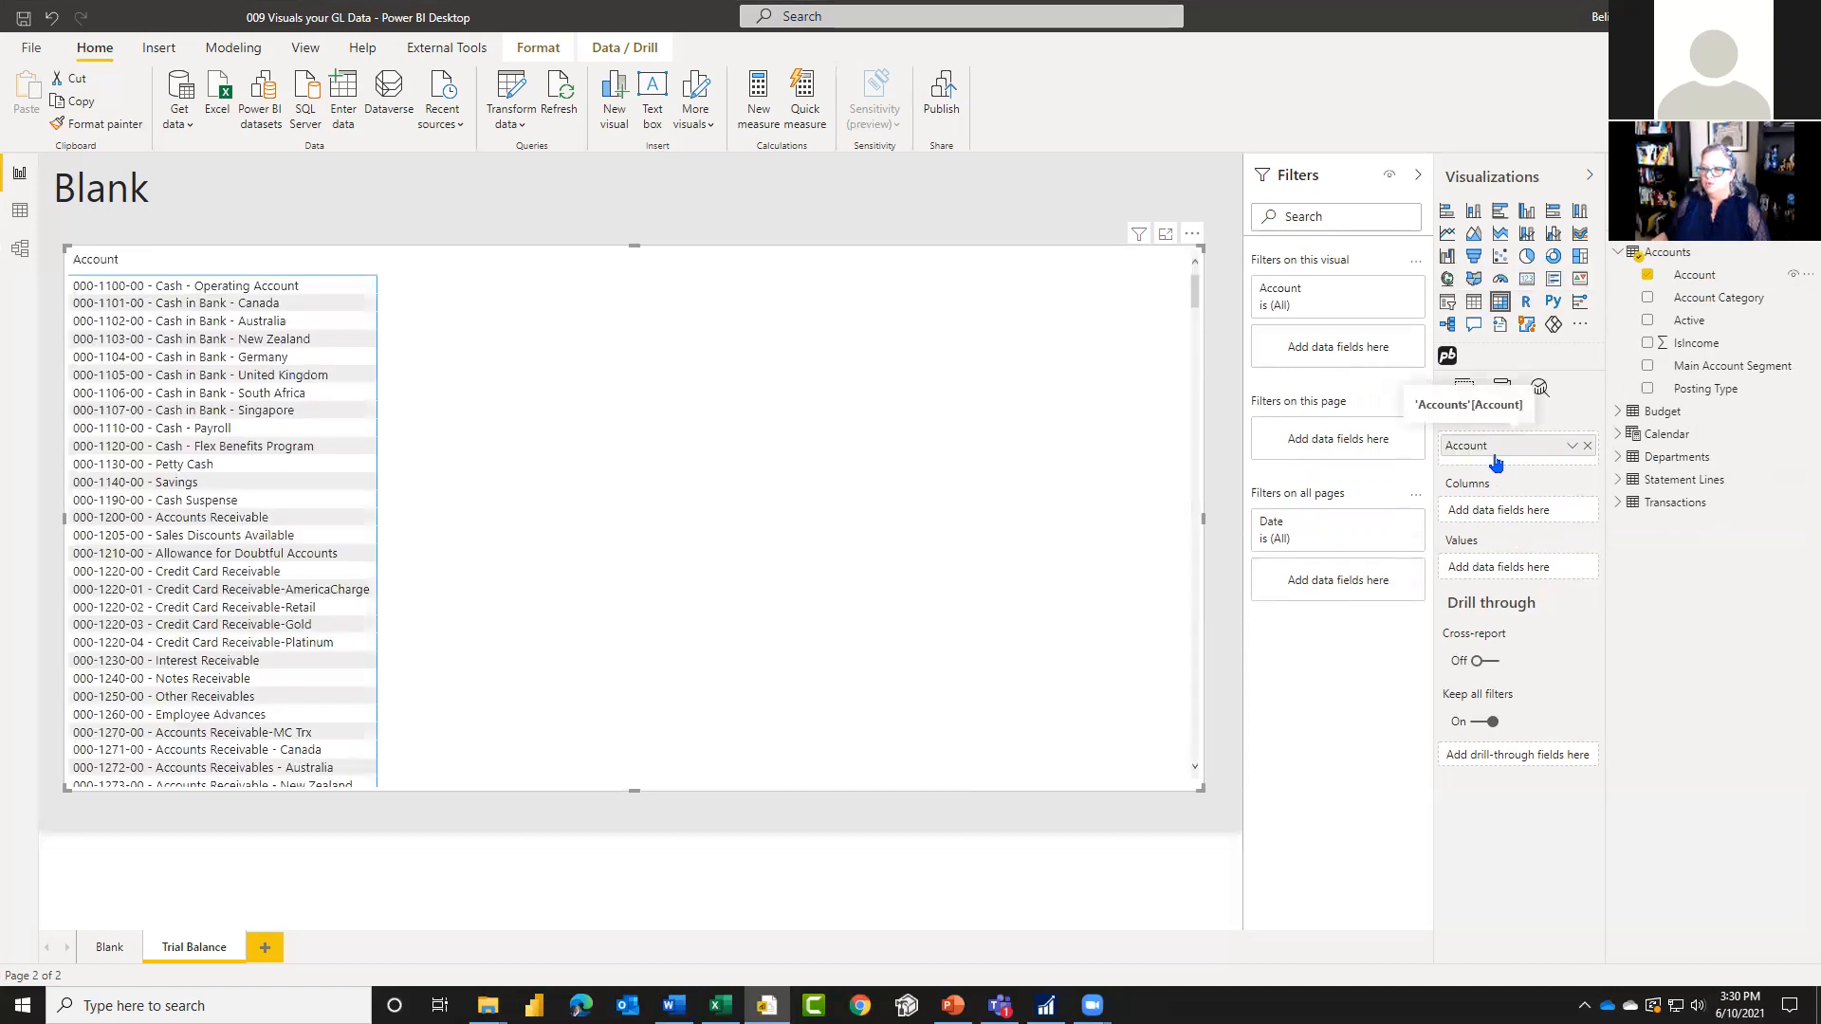
click(1621, 254)
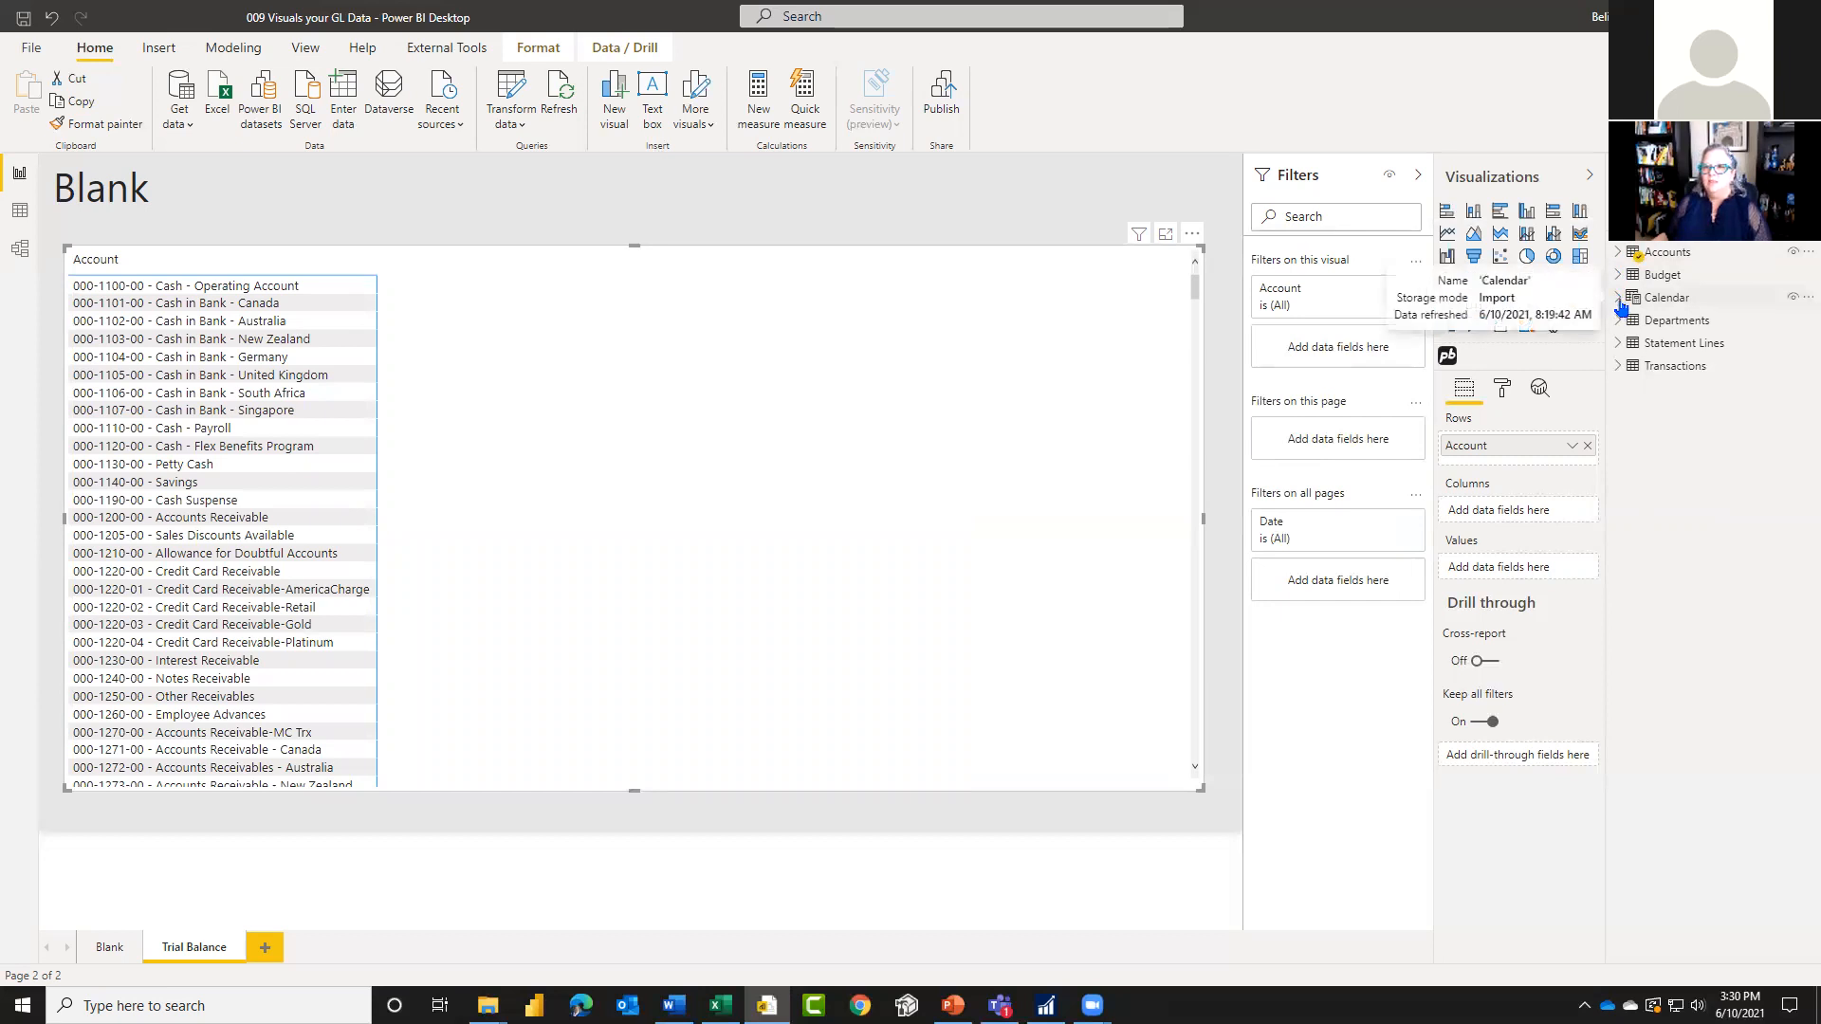
click(1620, 300)
drag(1685, 319, 1494, 468)
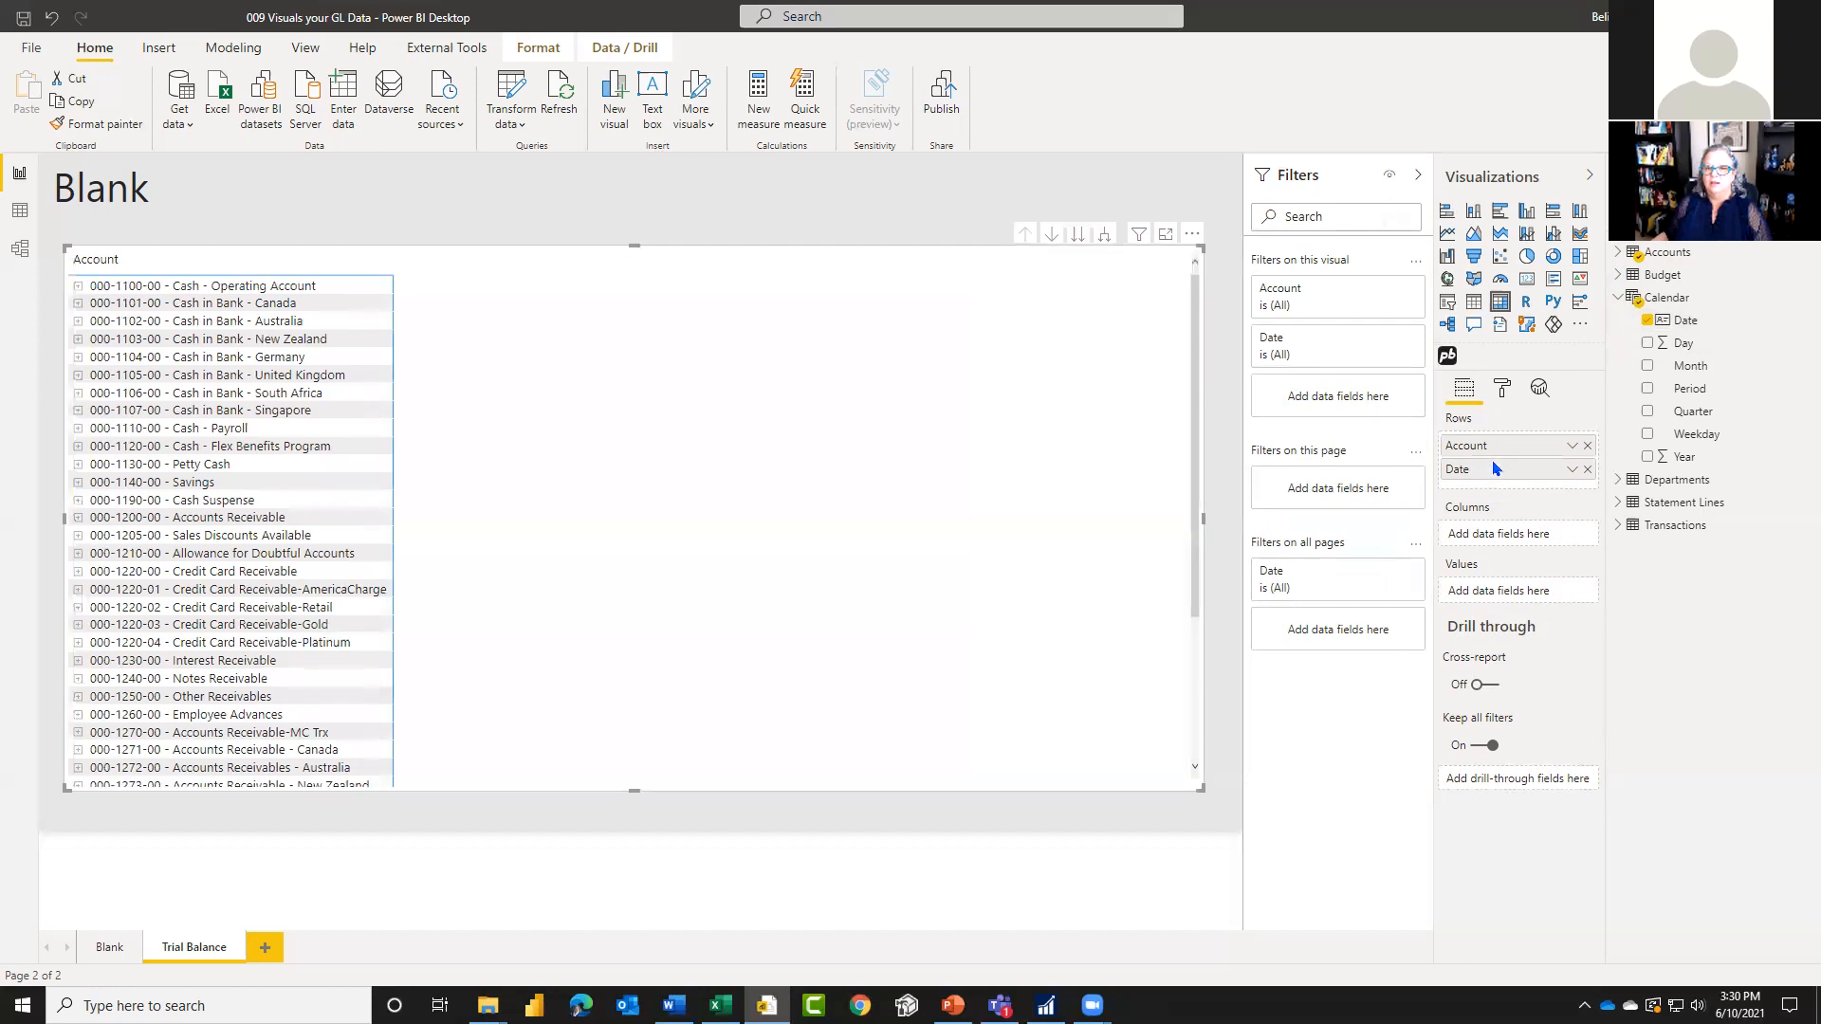
click(1618, 301)
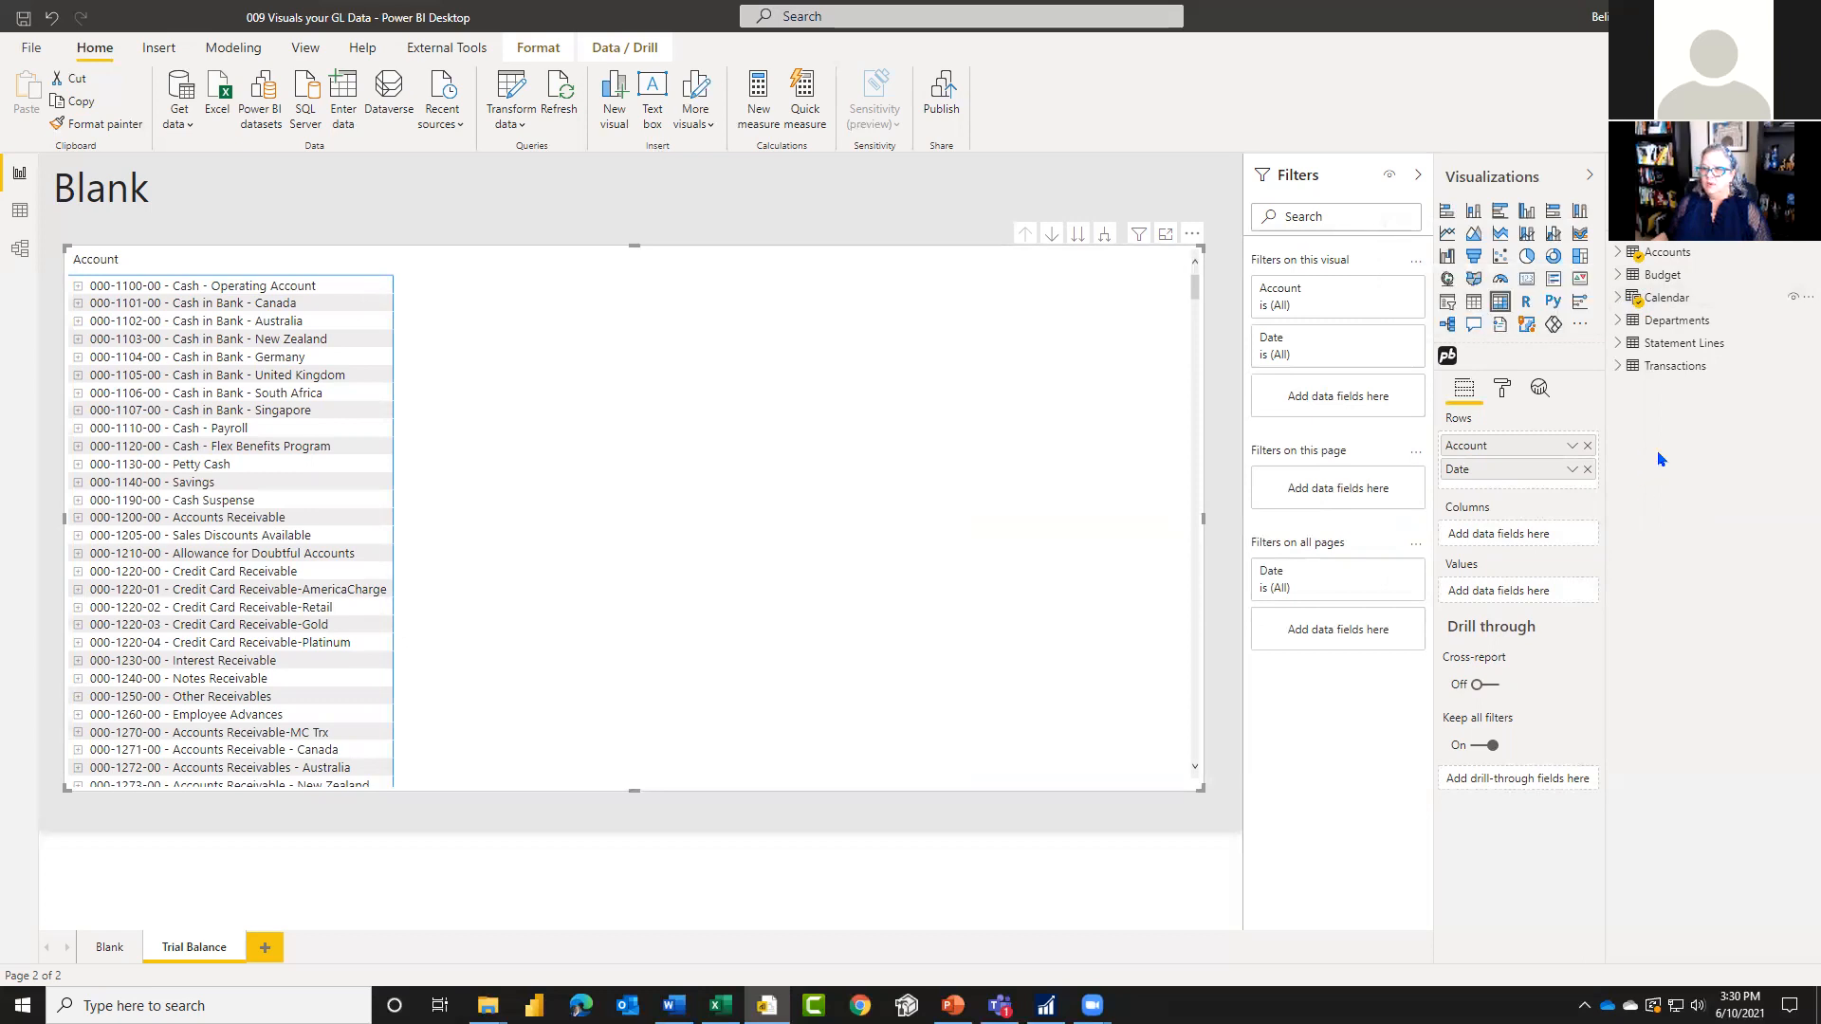
Step: Add Journal Entry, JE Description and Sub-Ledger from the Transactions table to the matrix rows below Date
click(1619, 368)
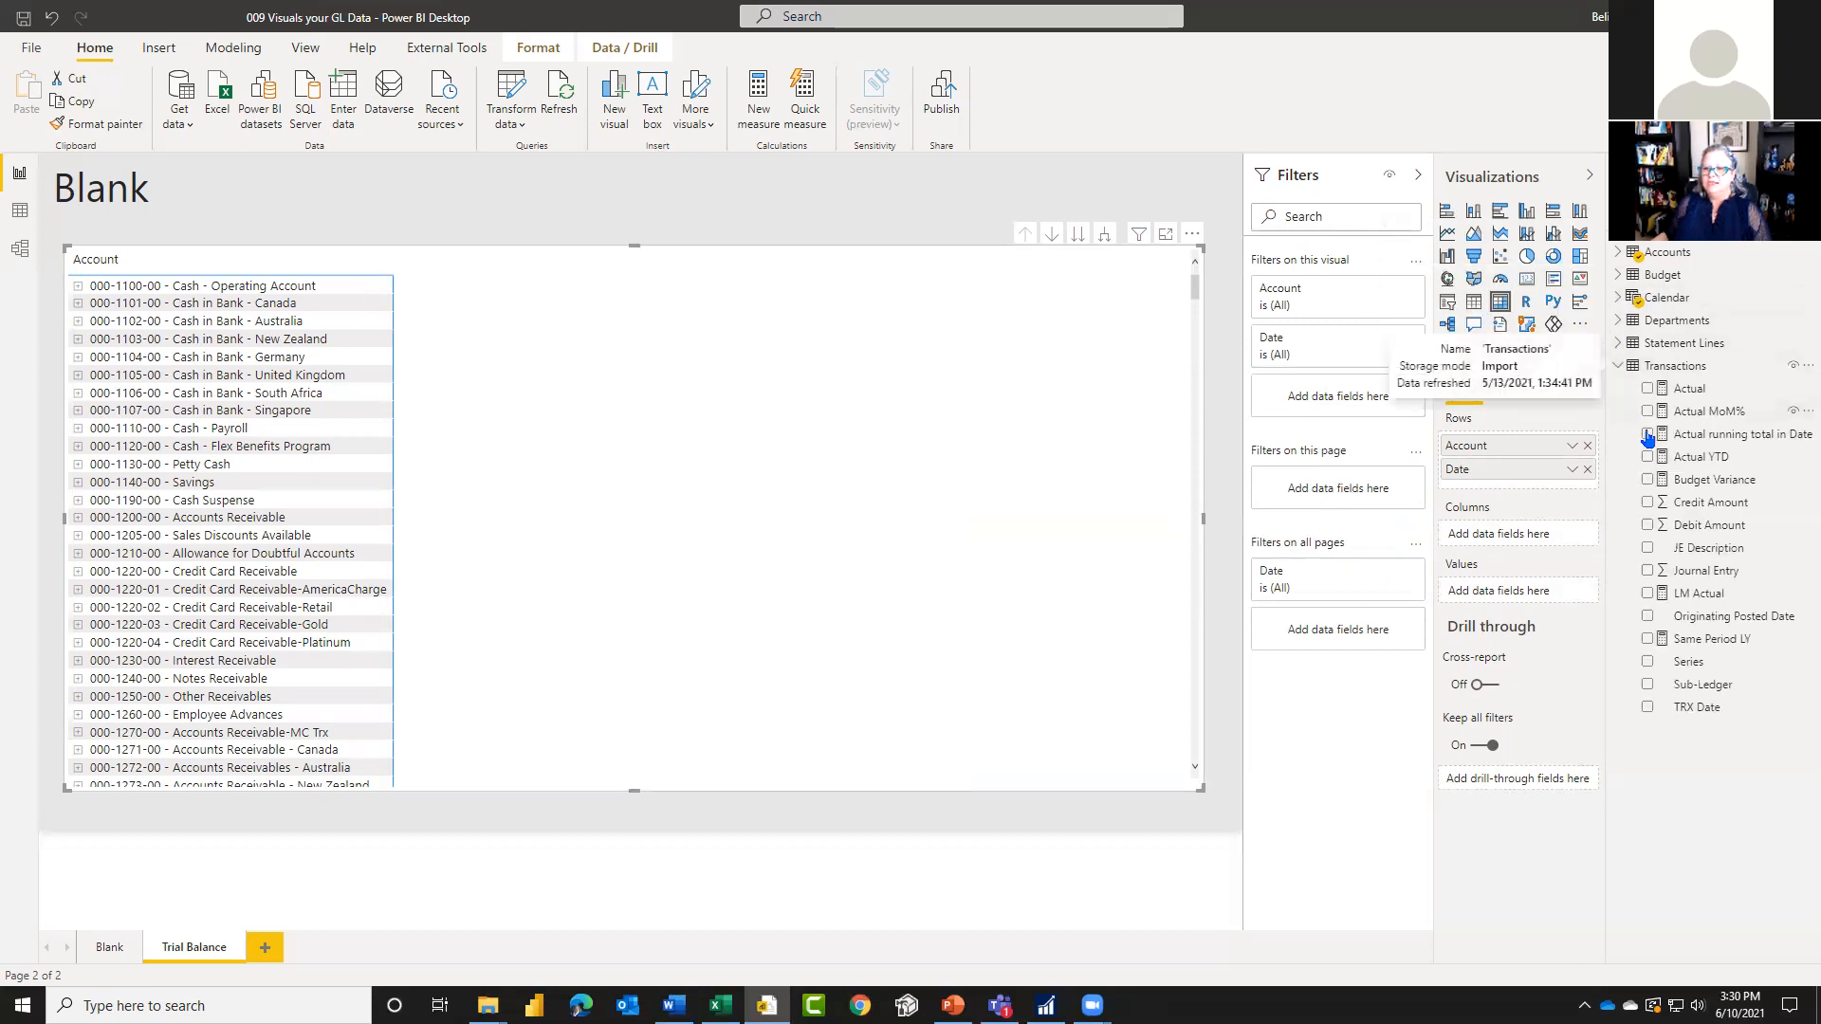
drag(1685, 576, 1501, 489)
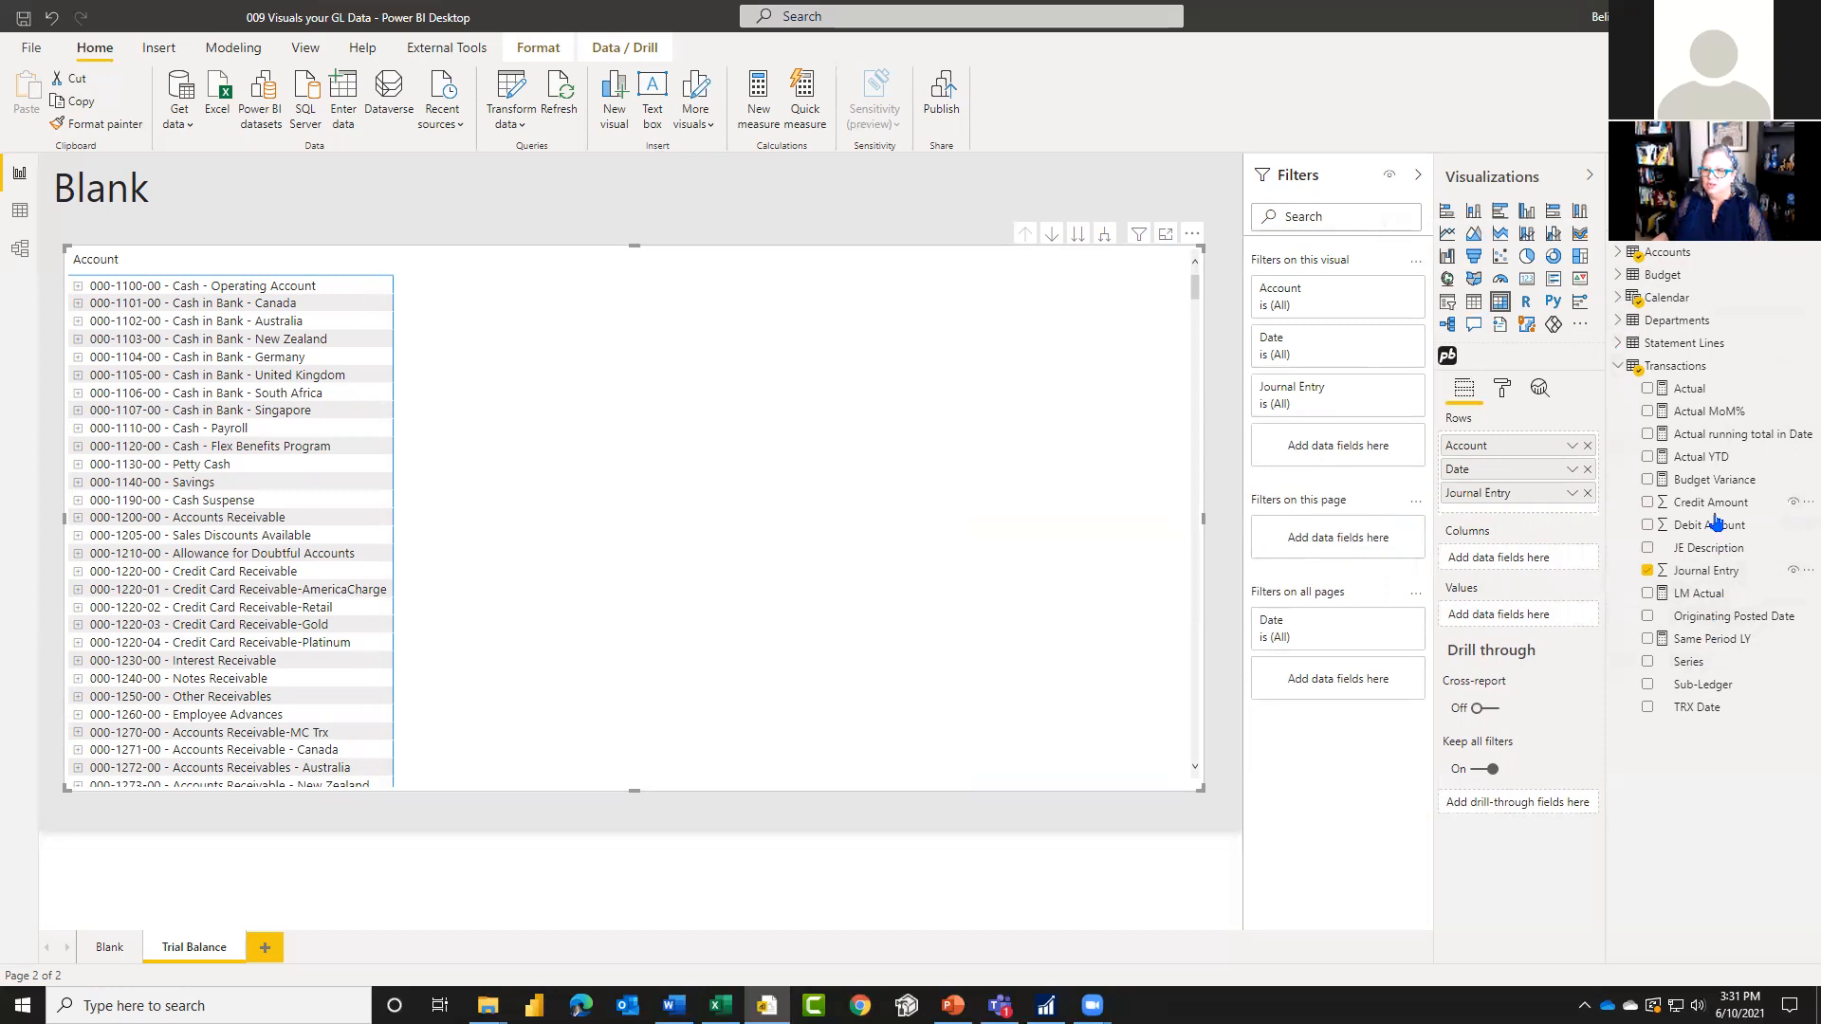
drag(1701, 557, 1492, 511)
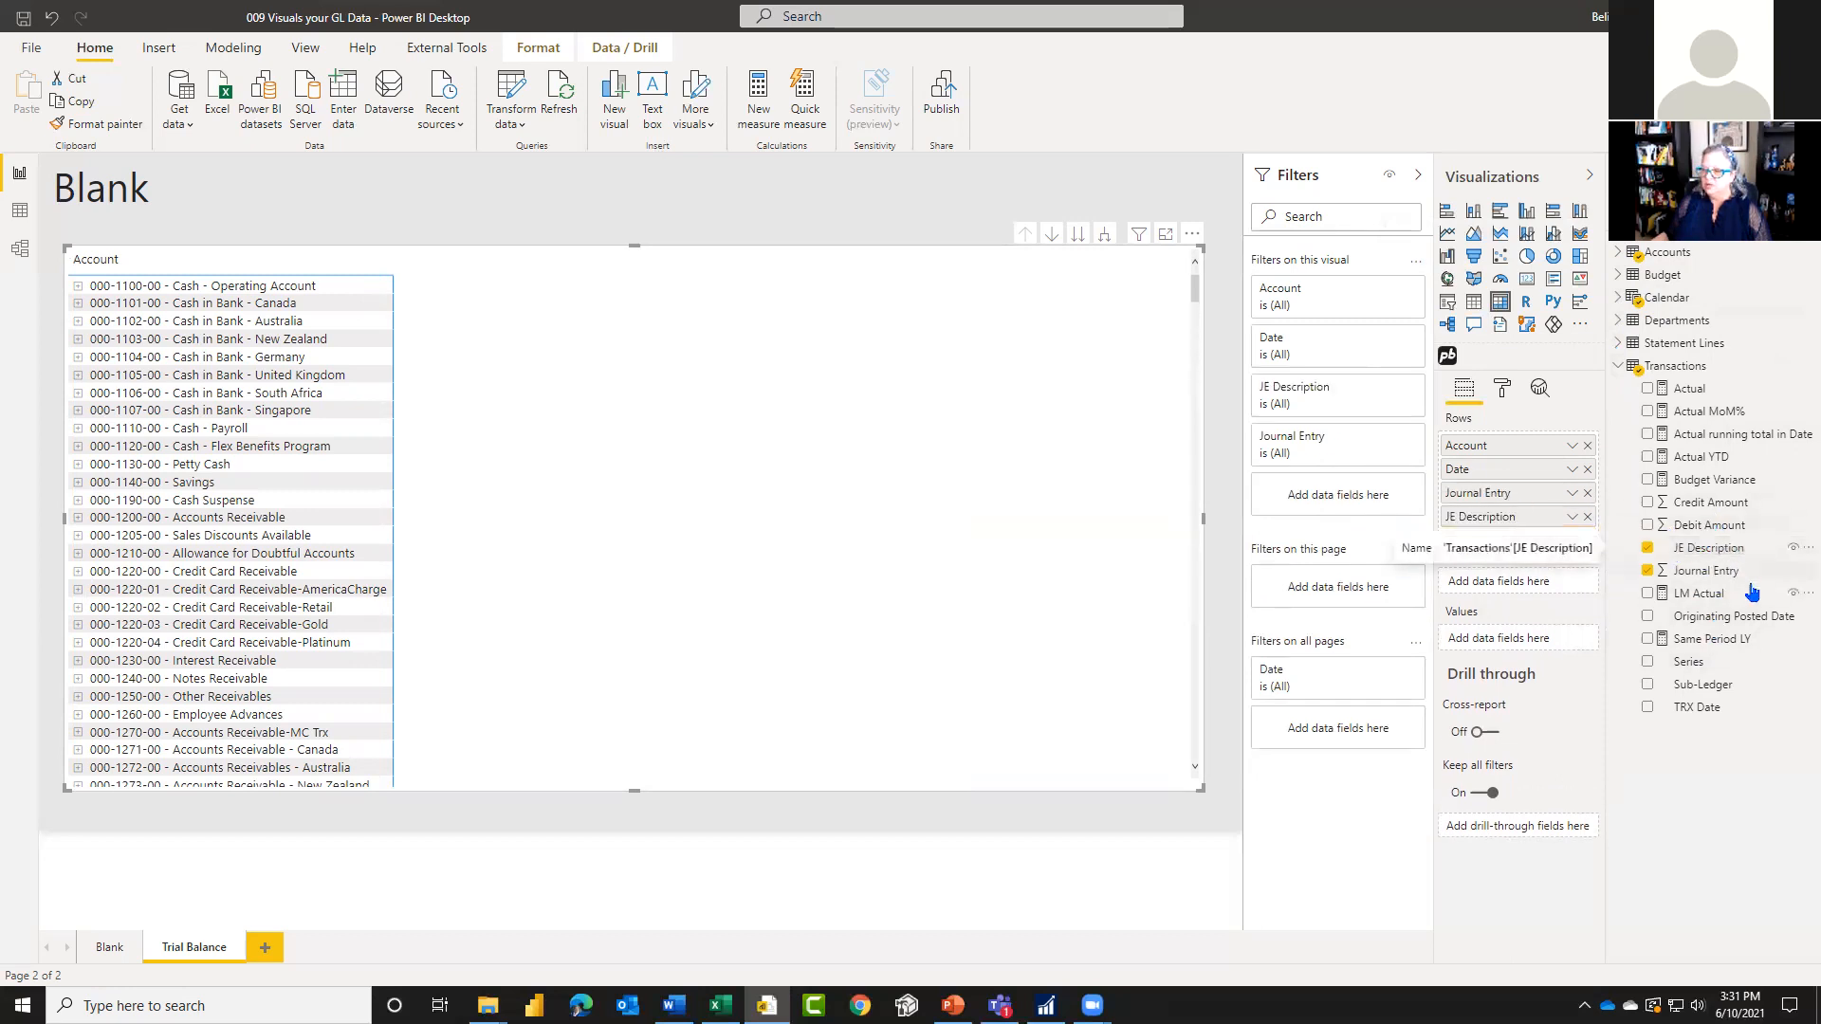
drag(1710, 686, 1503, 534)
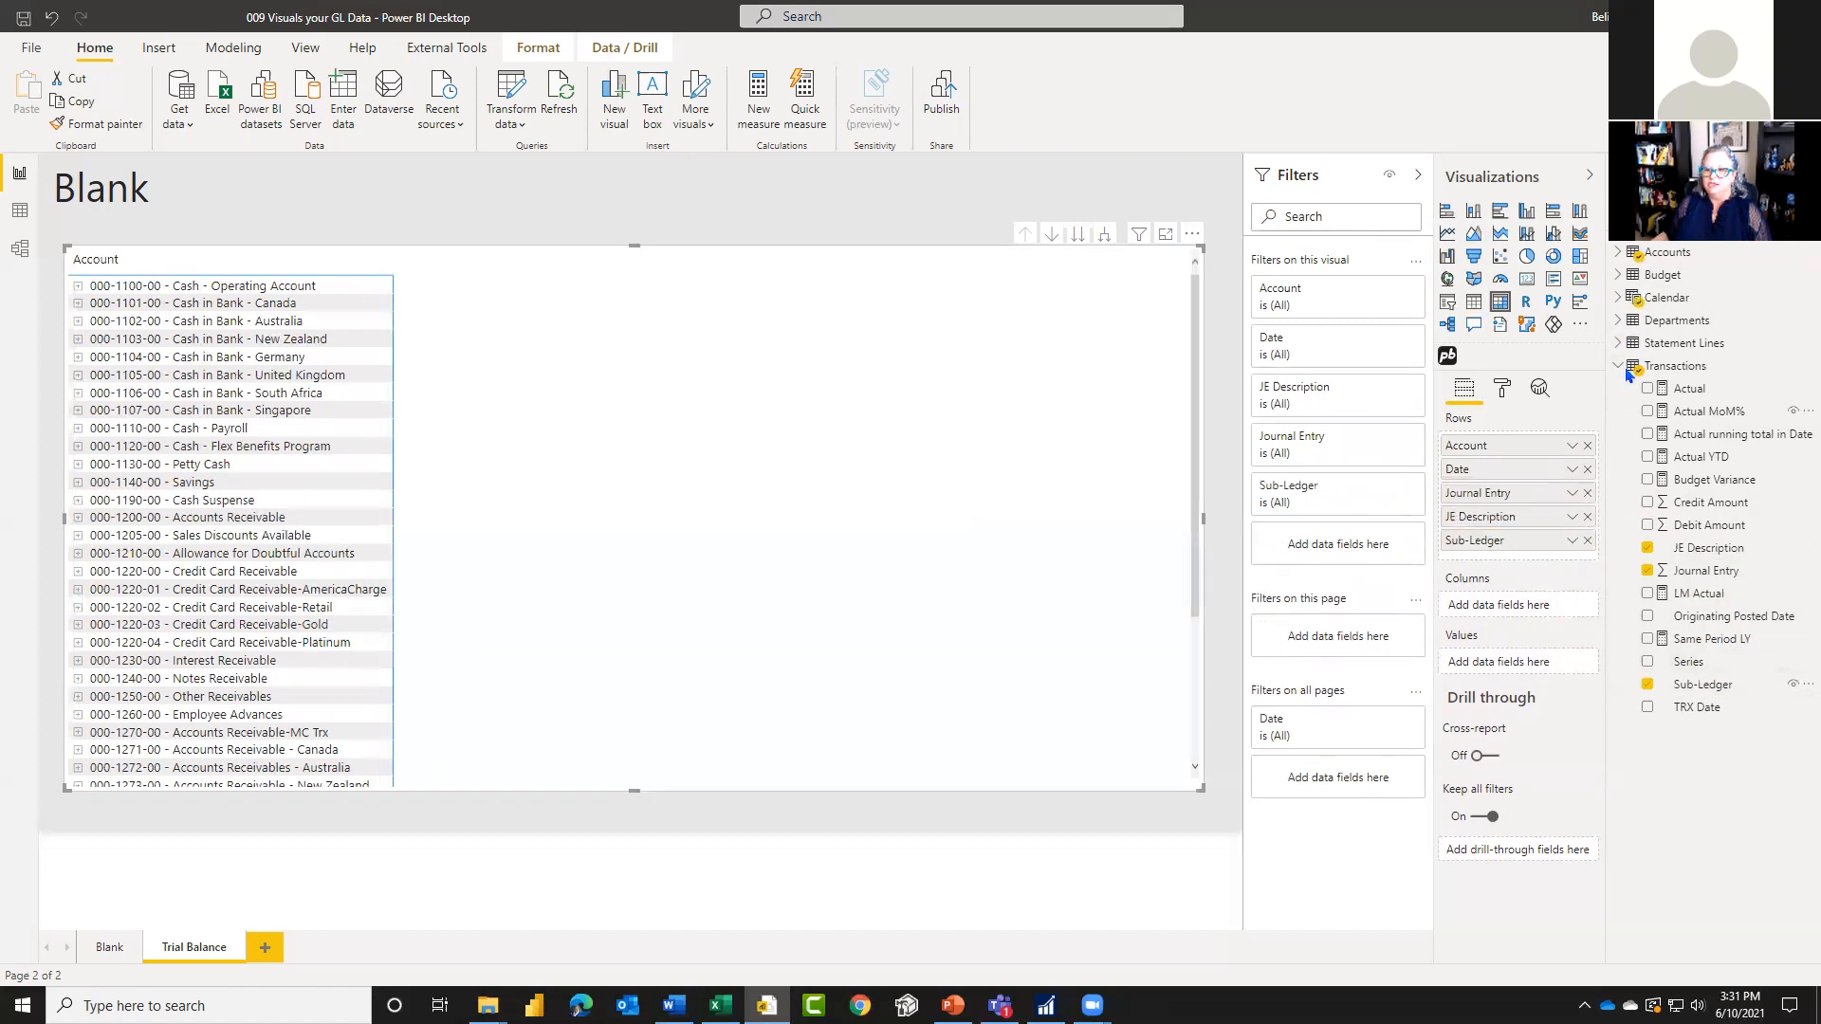
click(1618, 367)
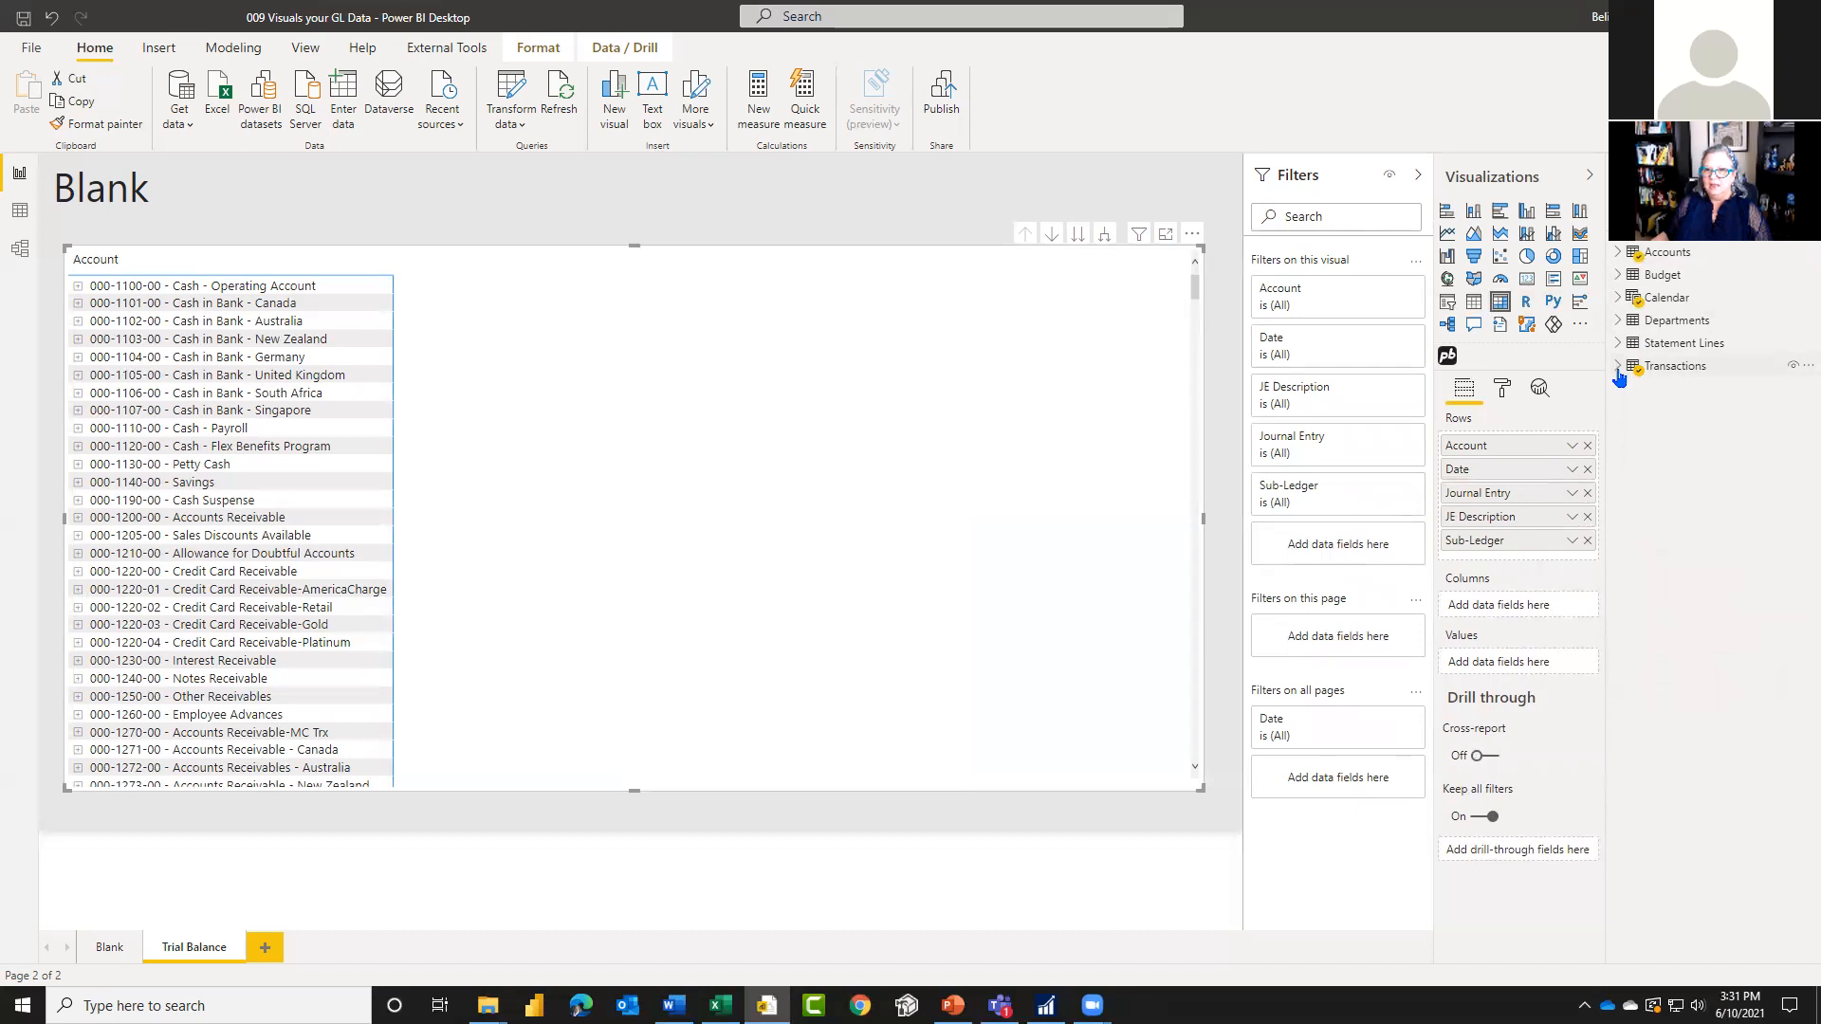
Step: Add Credit Amount from Transactions to the matrix values and place Debit Amount above it
click(1618, 370)
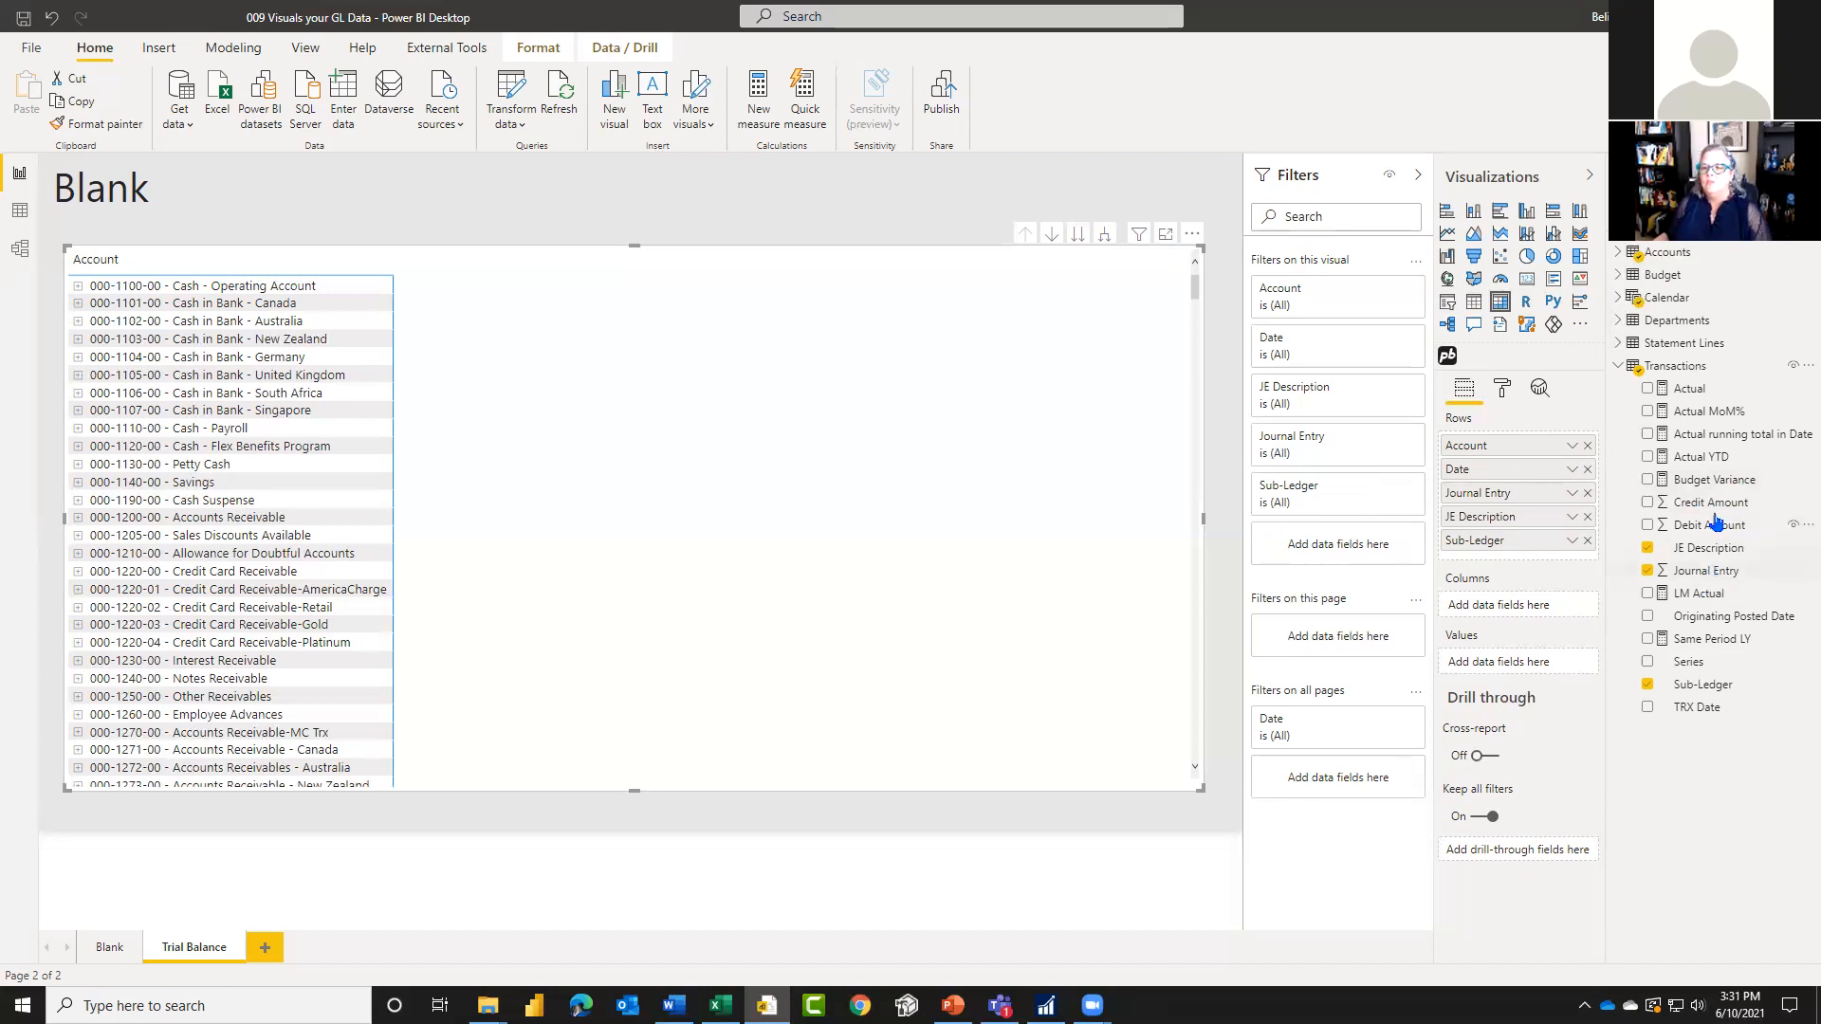
drag(1658, 529, 1489, 680)
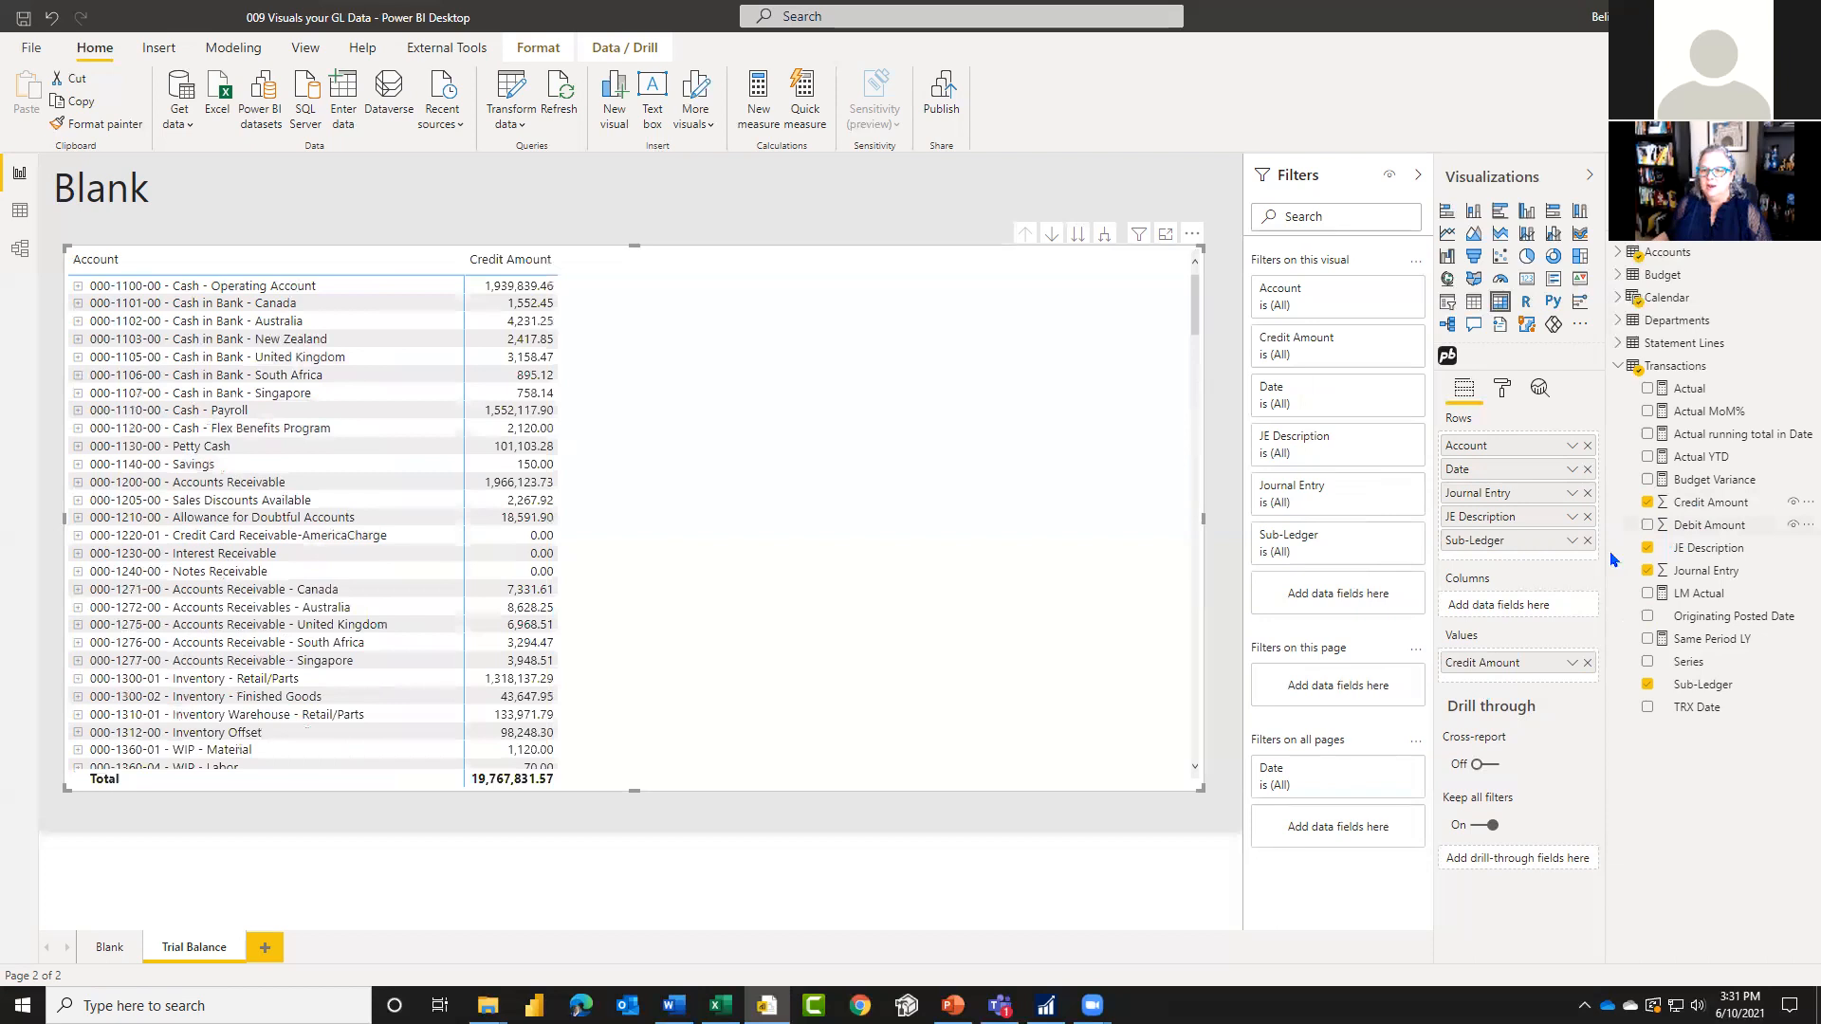
drag(1513, 690, 1491, 694)
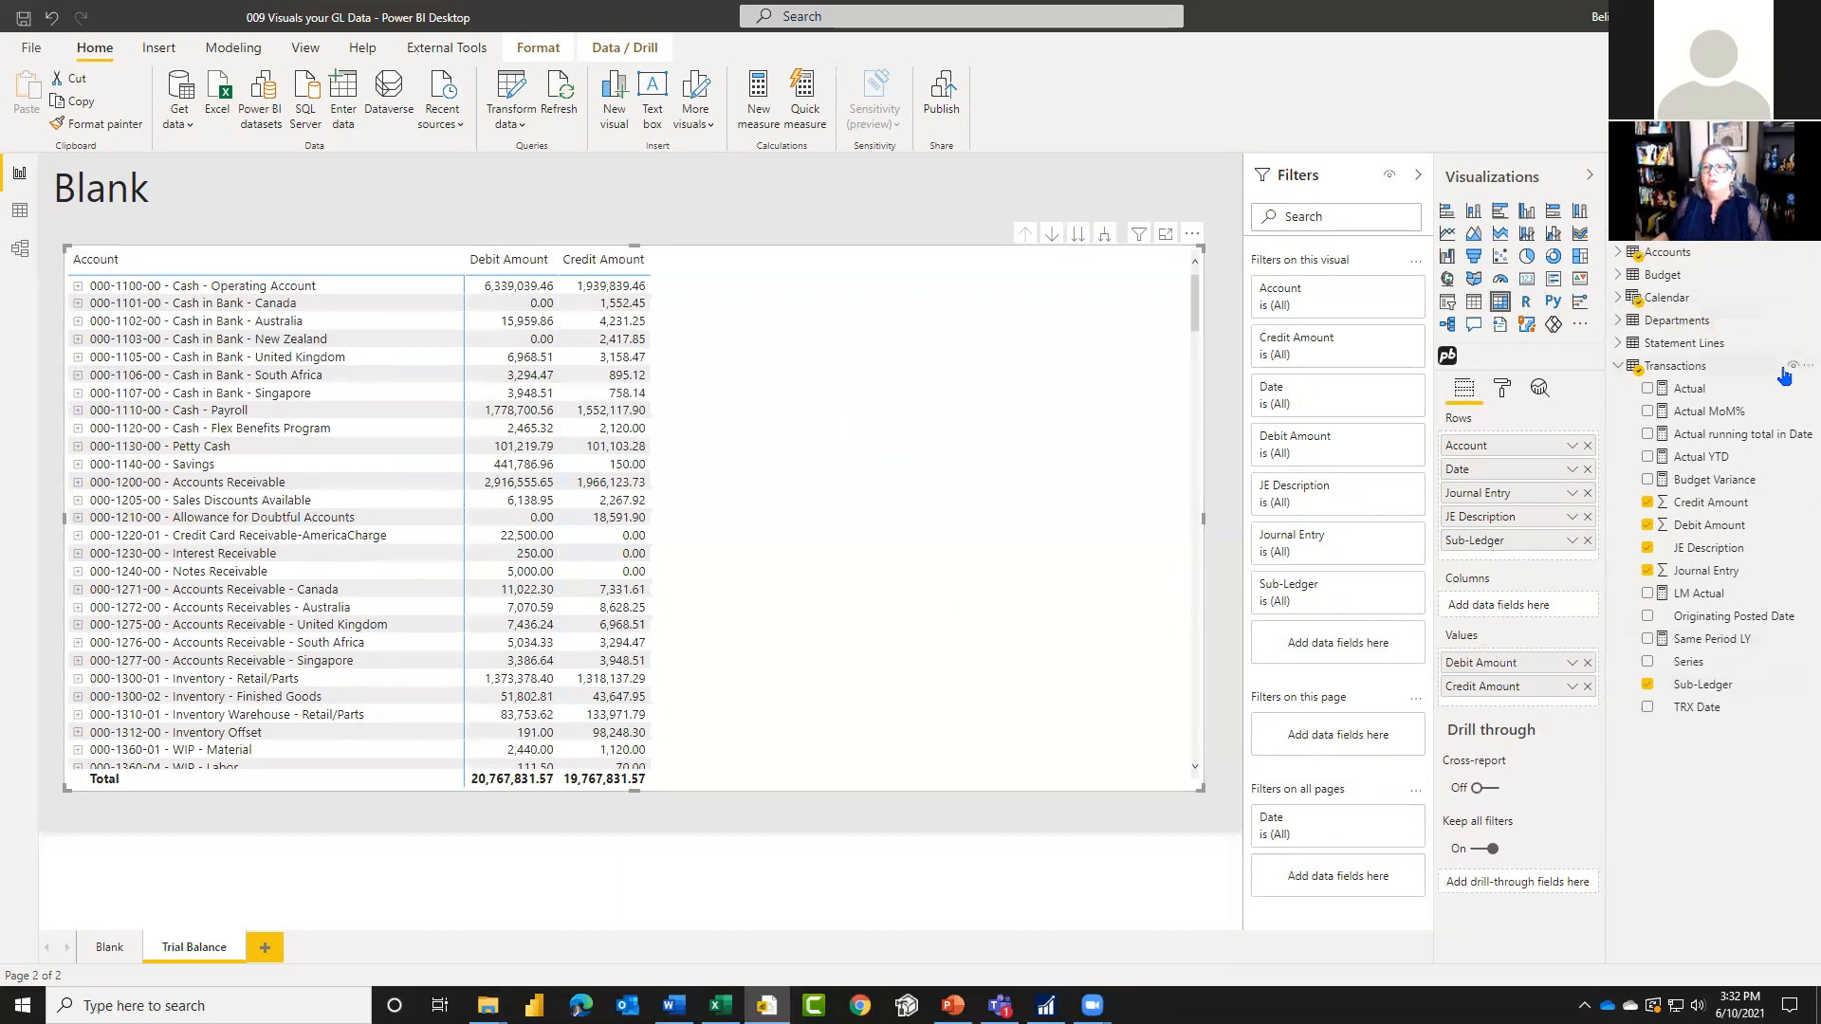
Step: Create a measure in the Transactions table defined as Debit = SUM(Transactions[Debit Amount])
click(1802, 367)
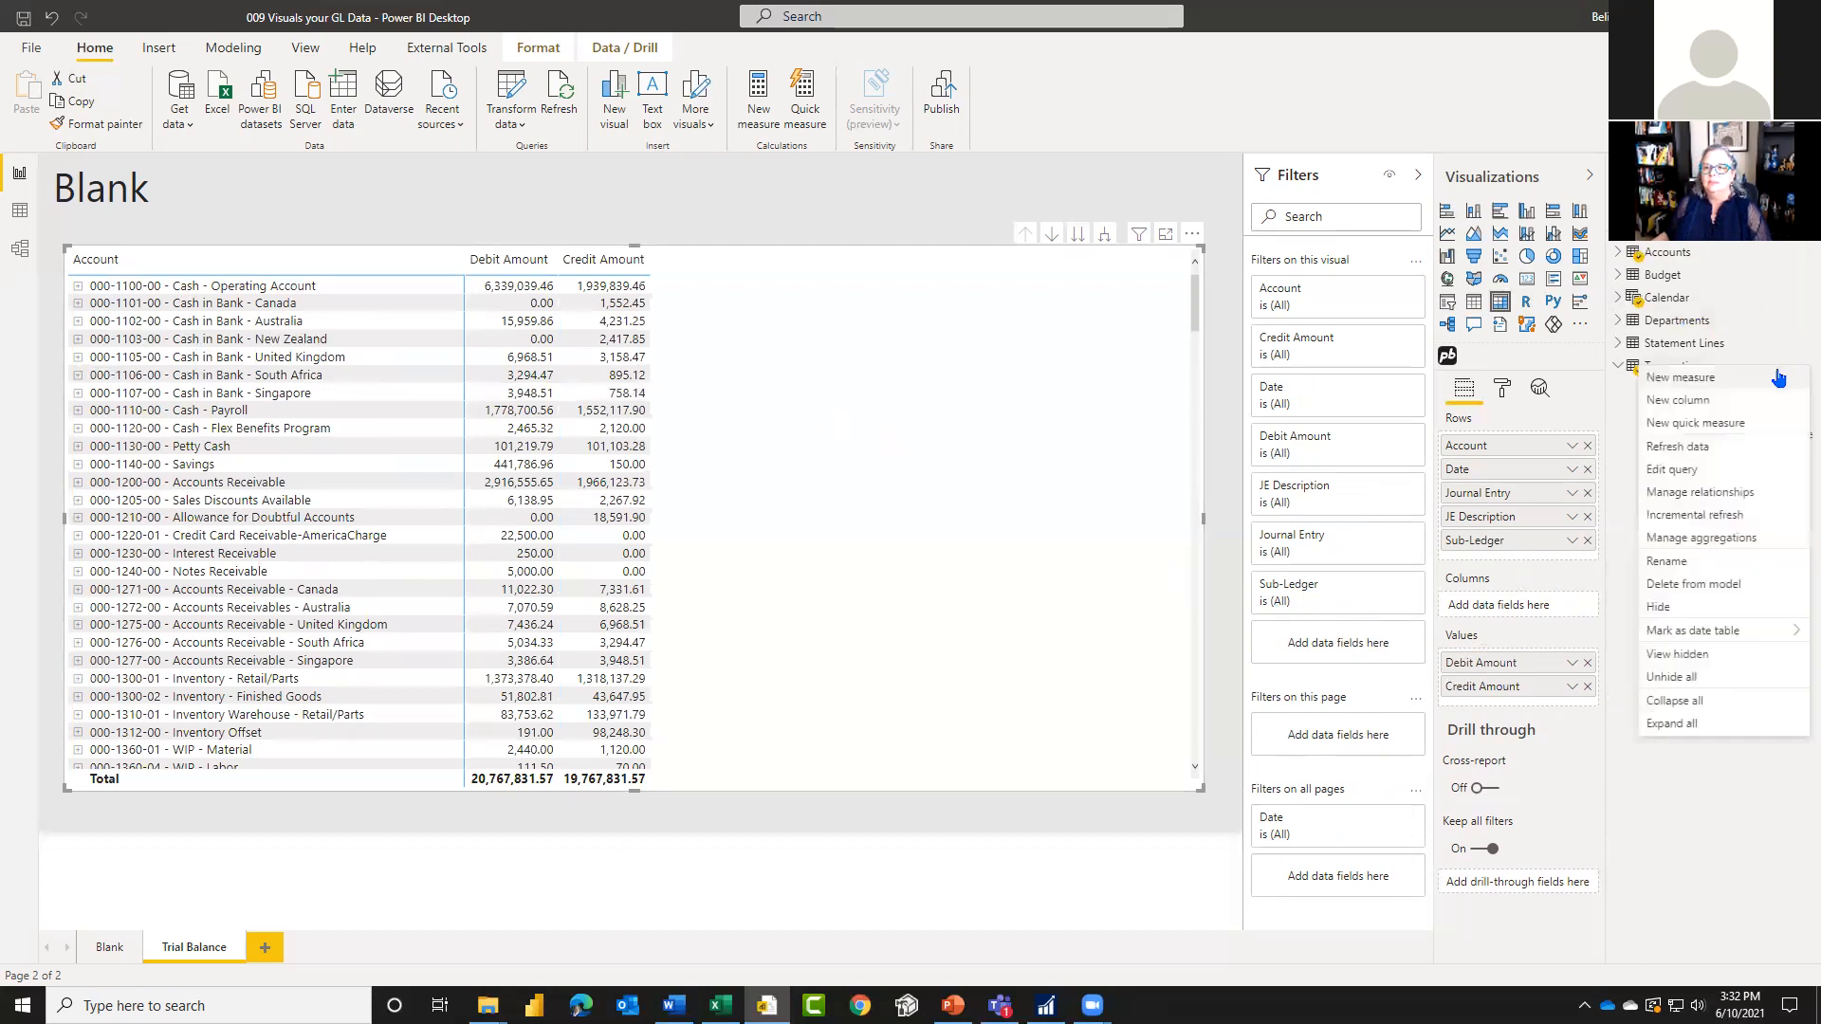
click(1723, 380)
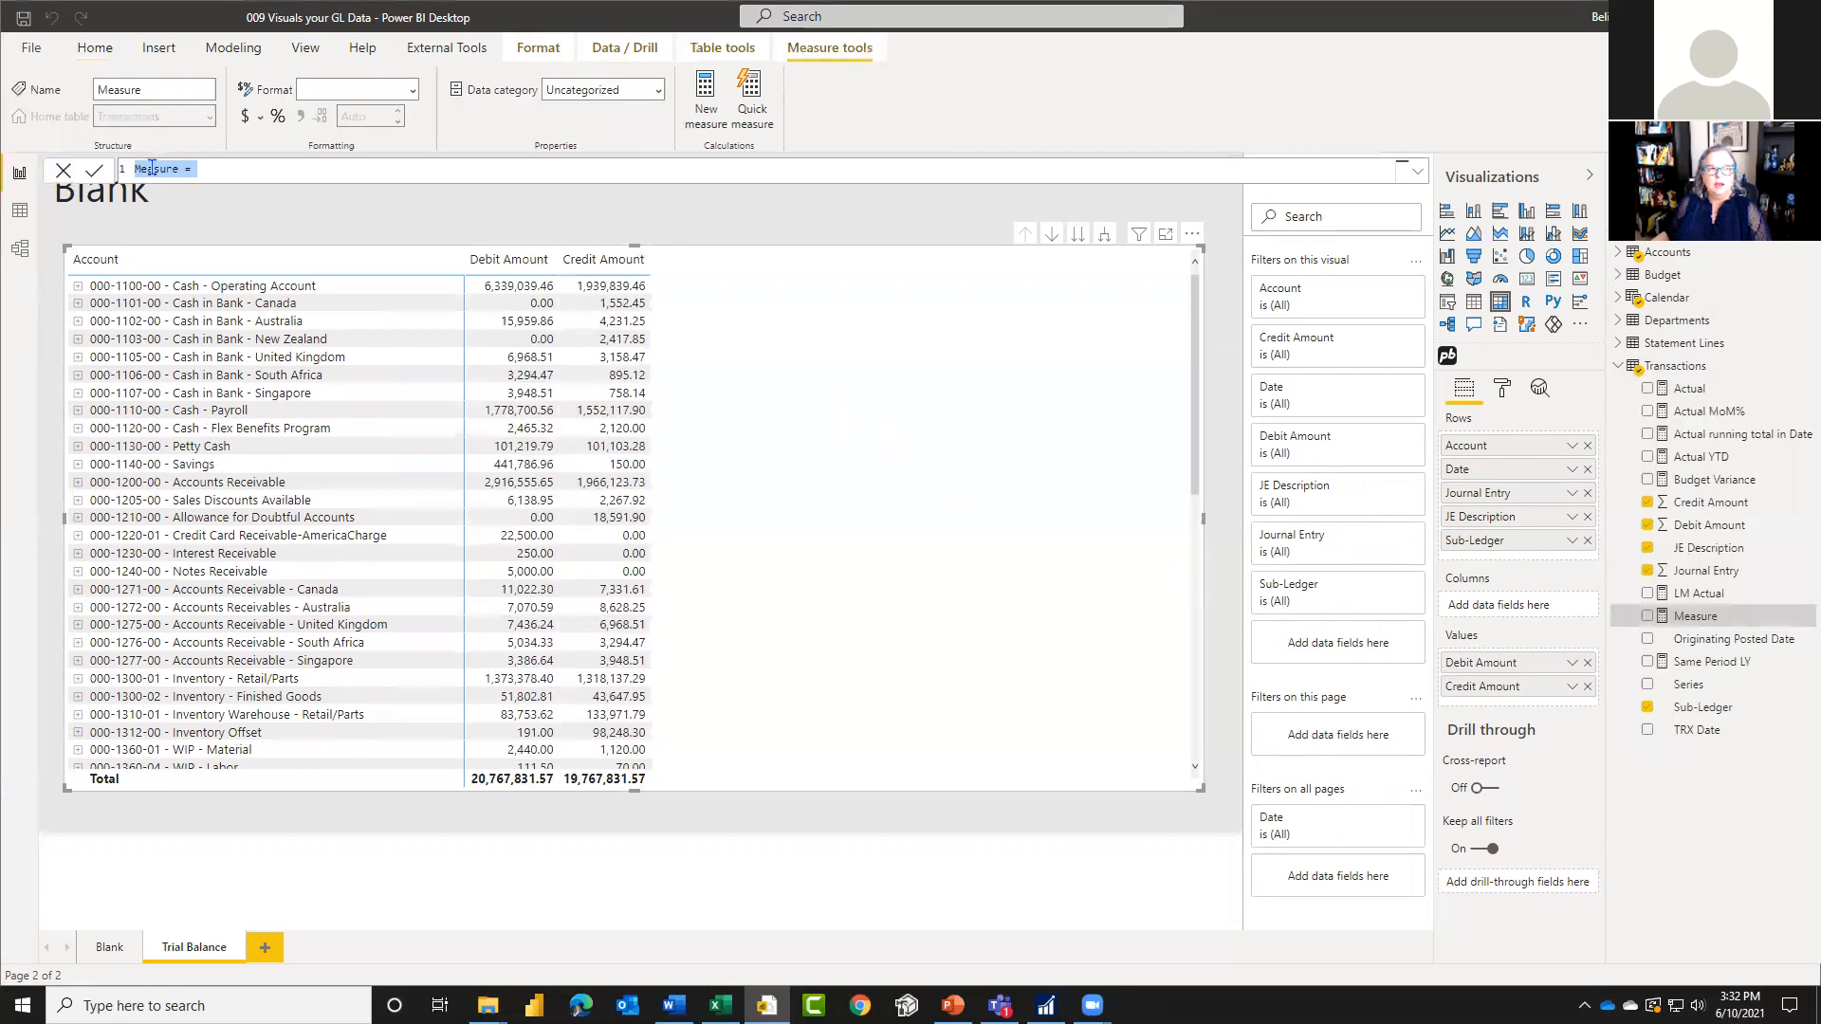
text(Debit = )
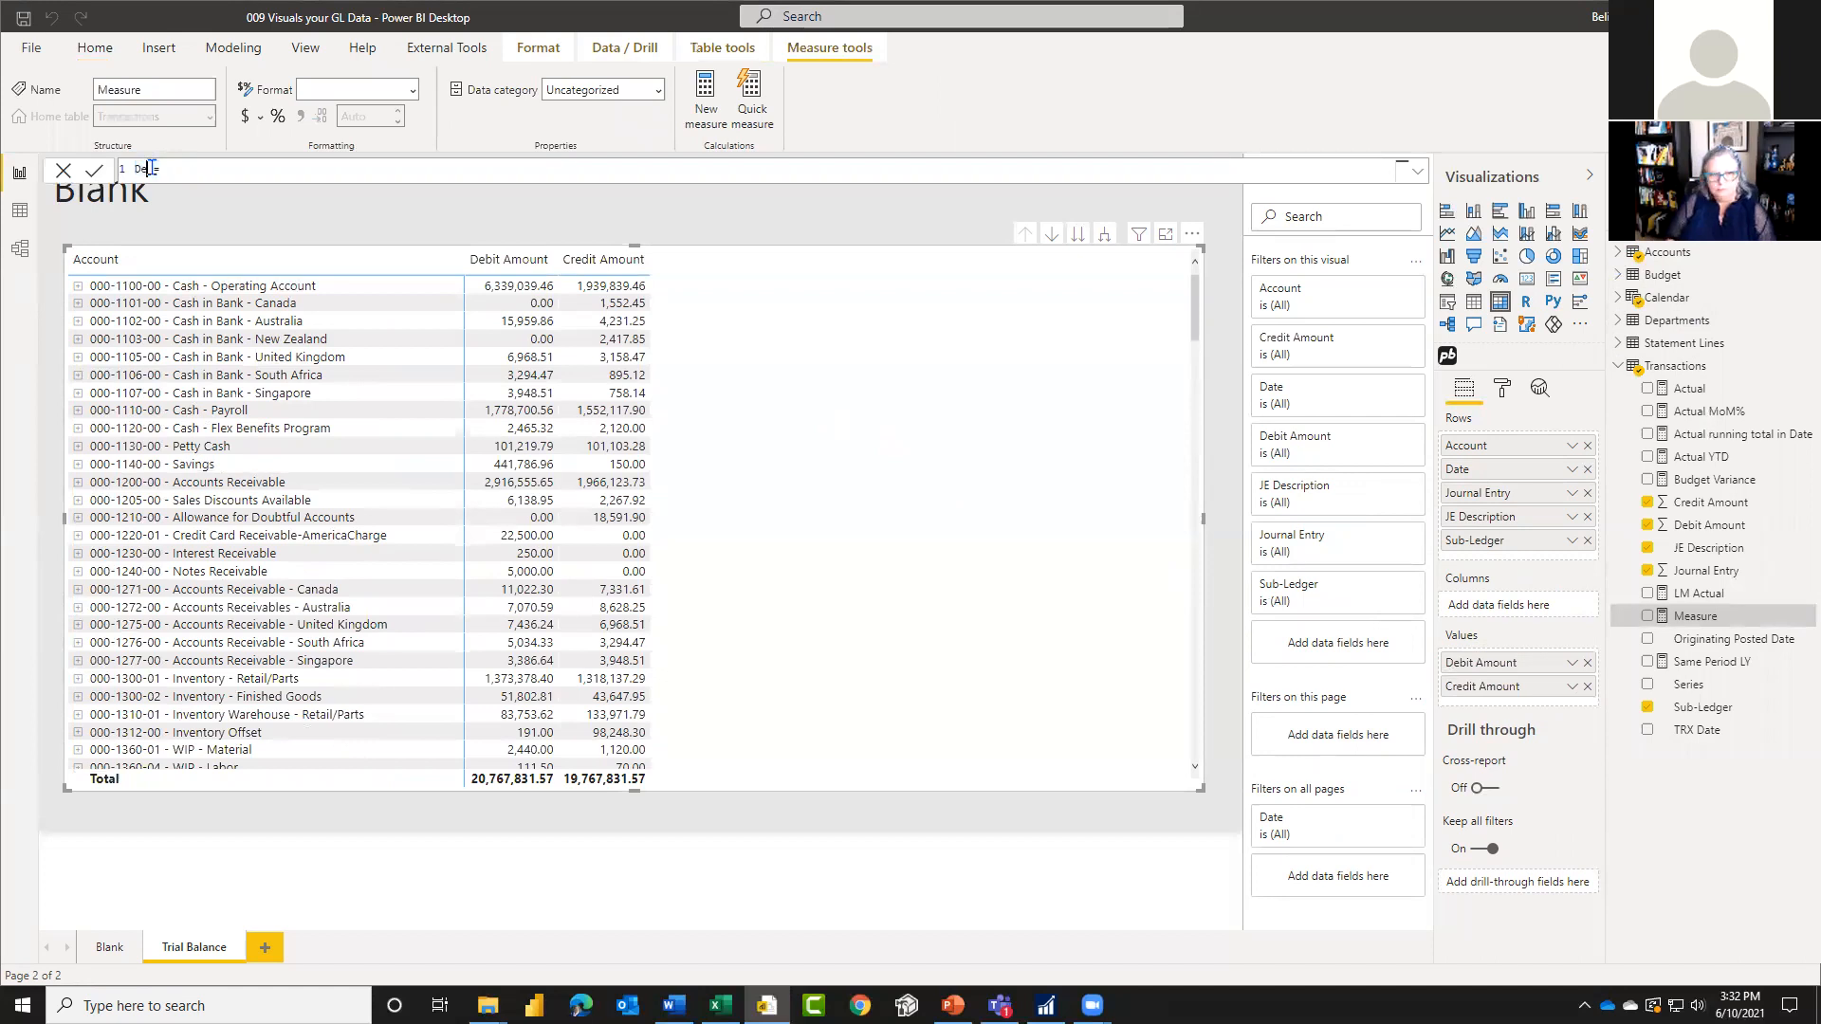
text(SUM()
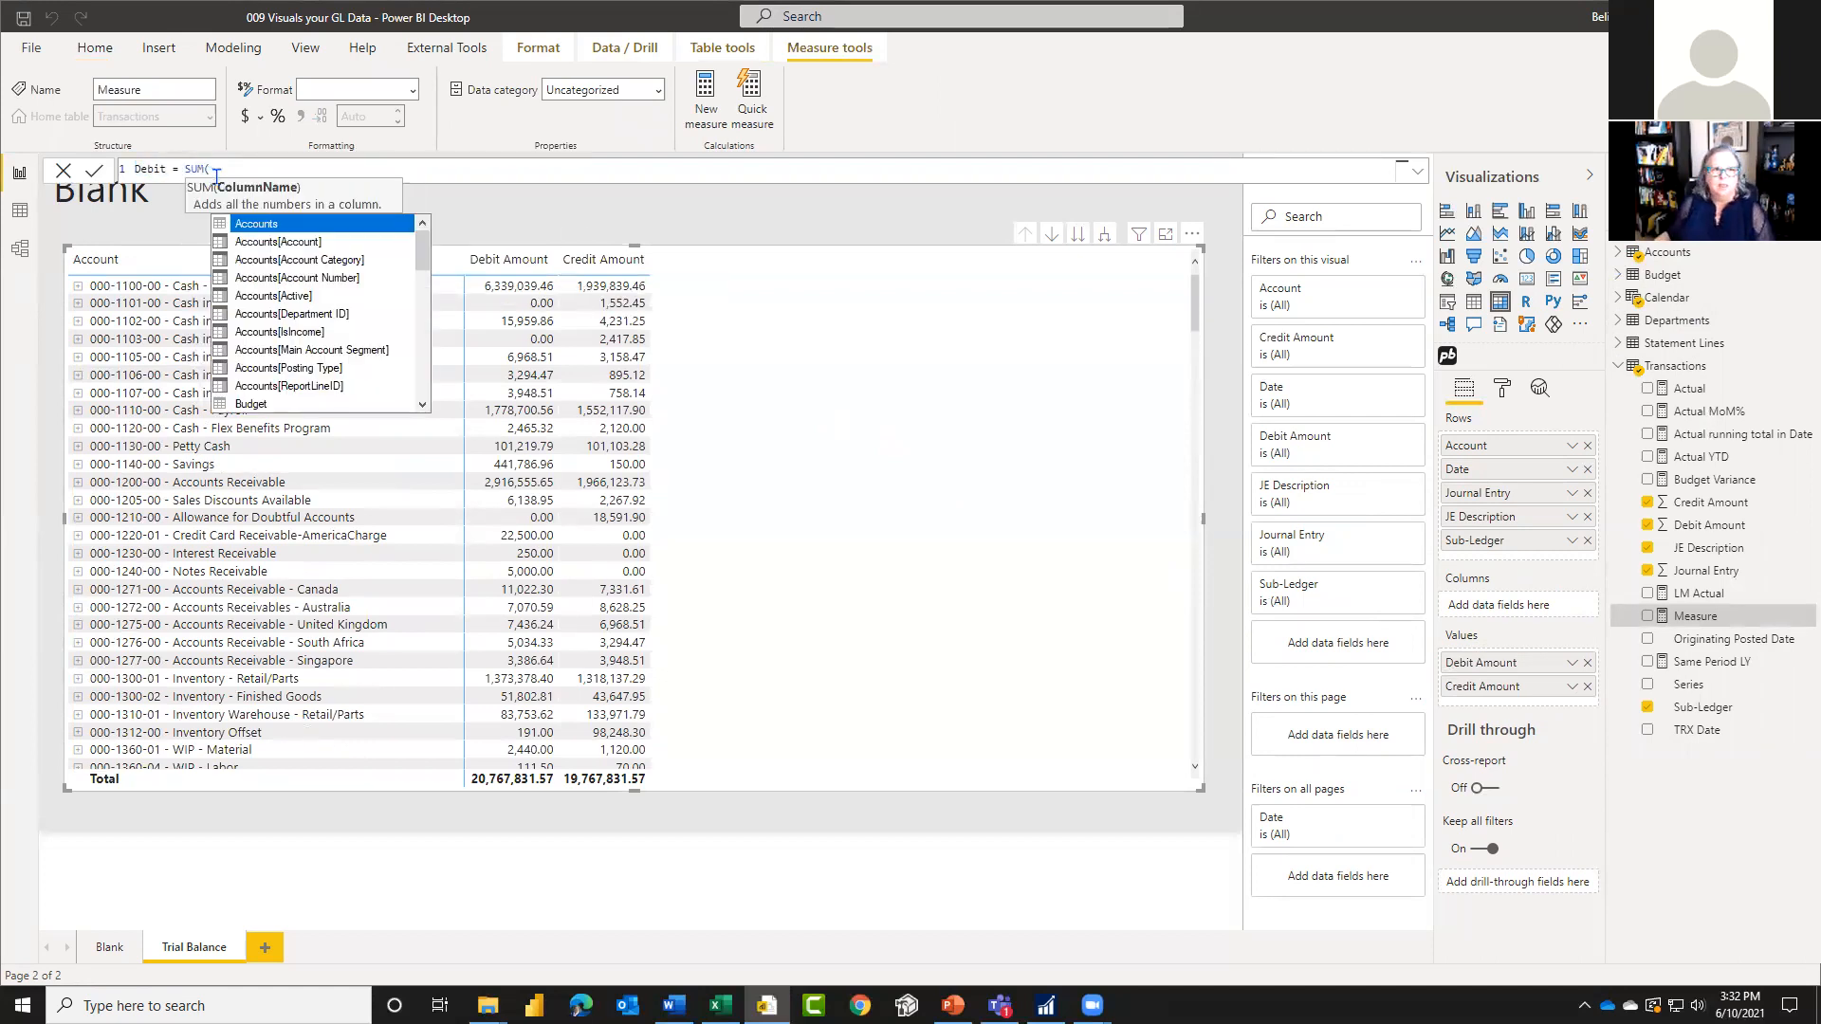
text(deb)
key(Tab)
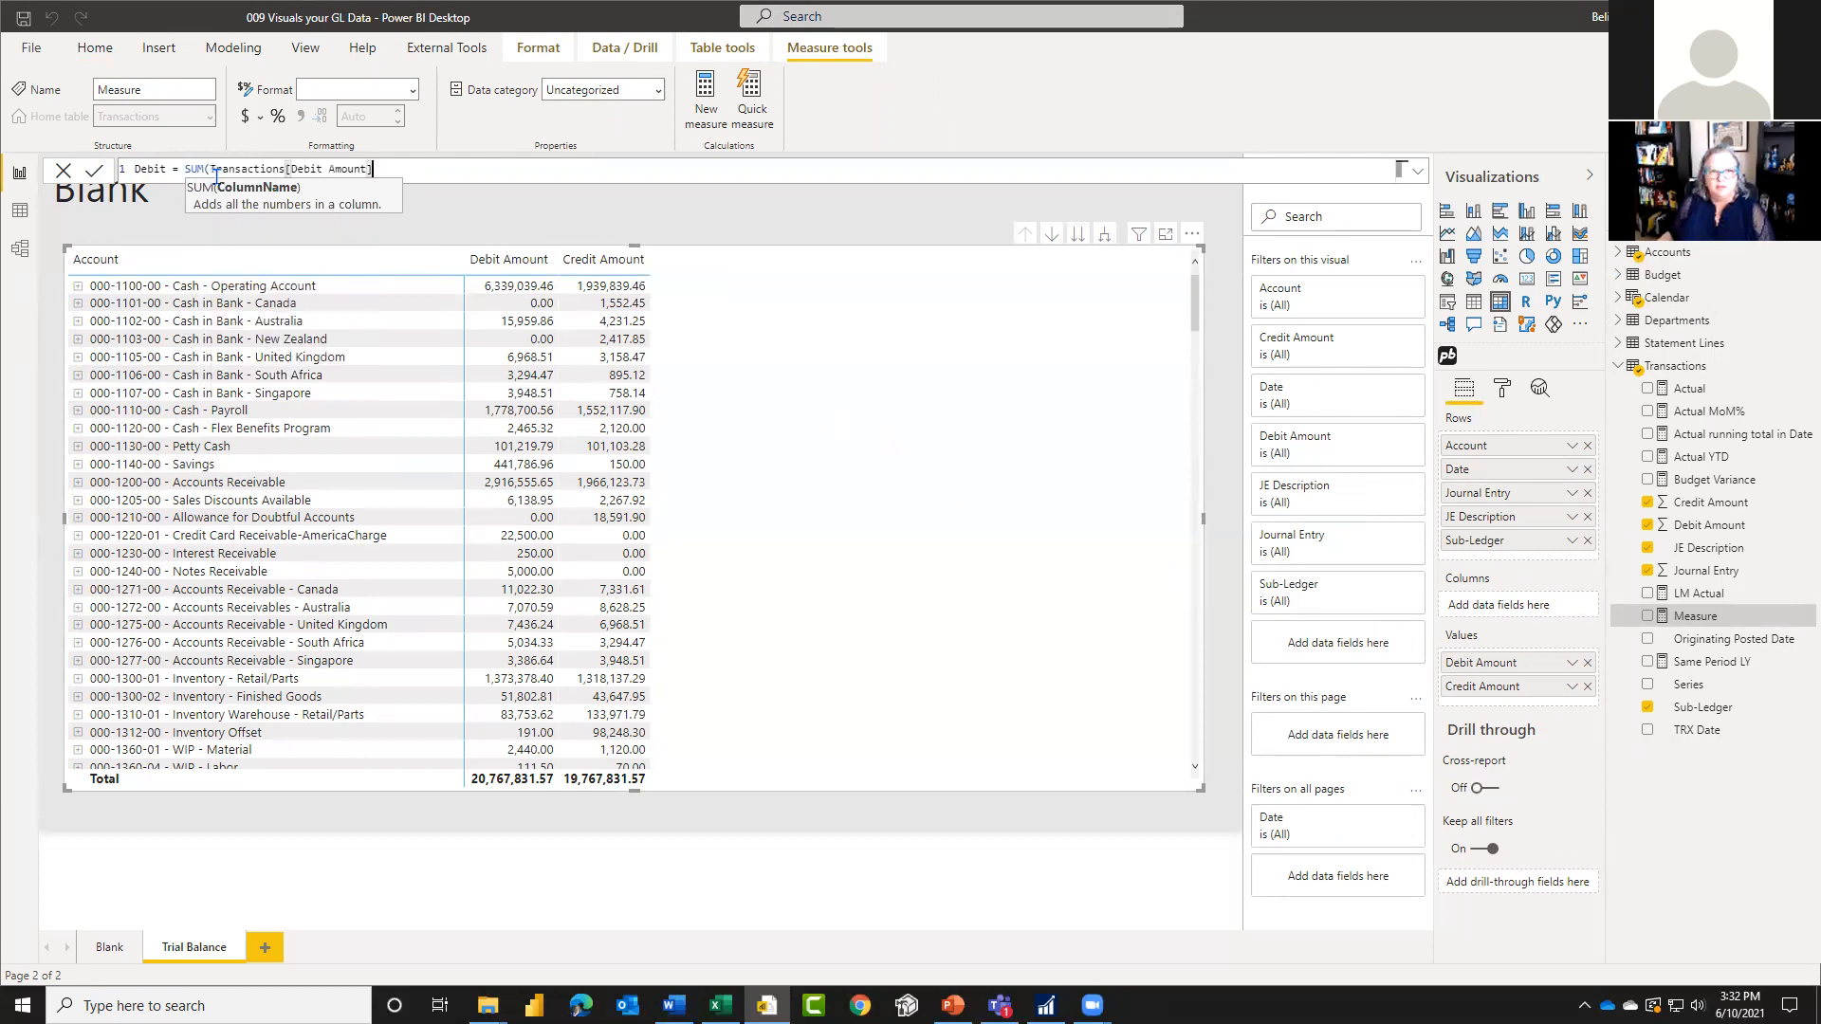
text())
click(95, 172)
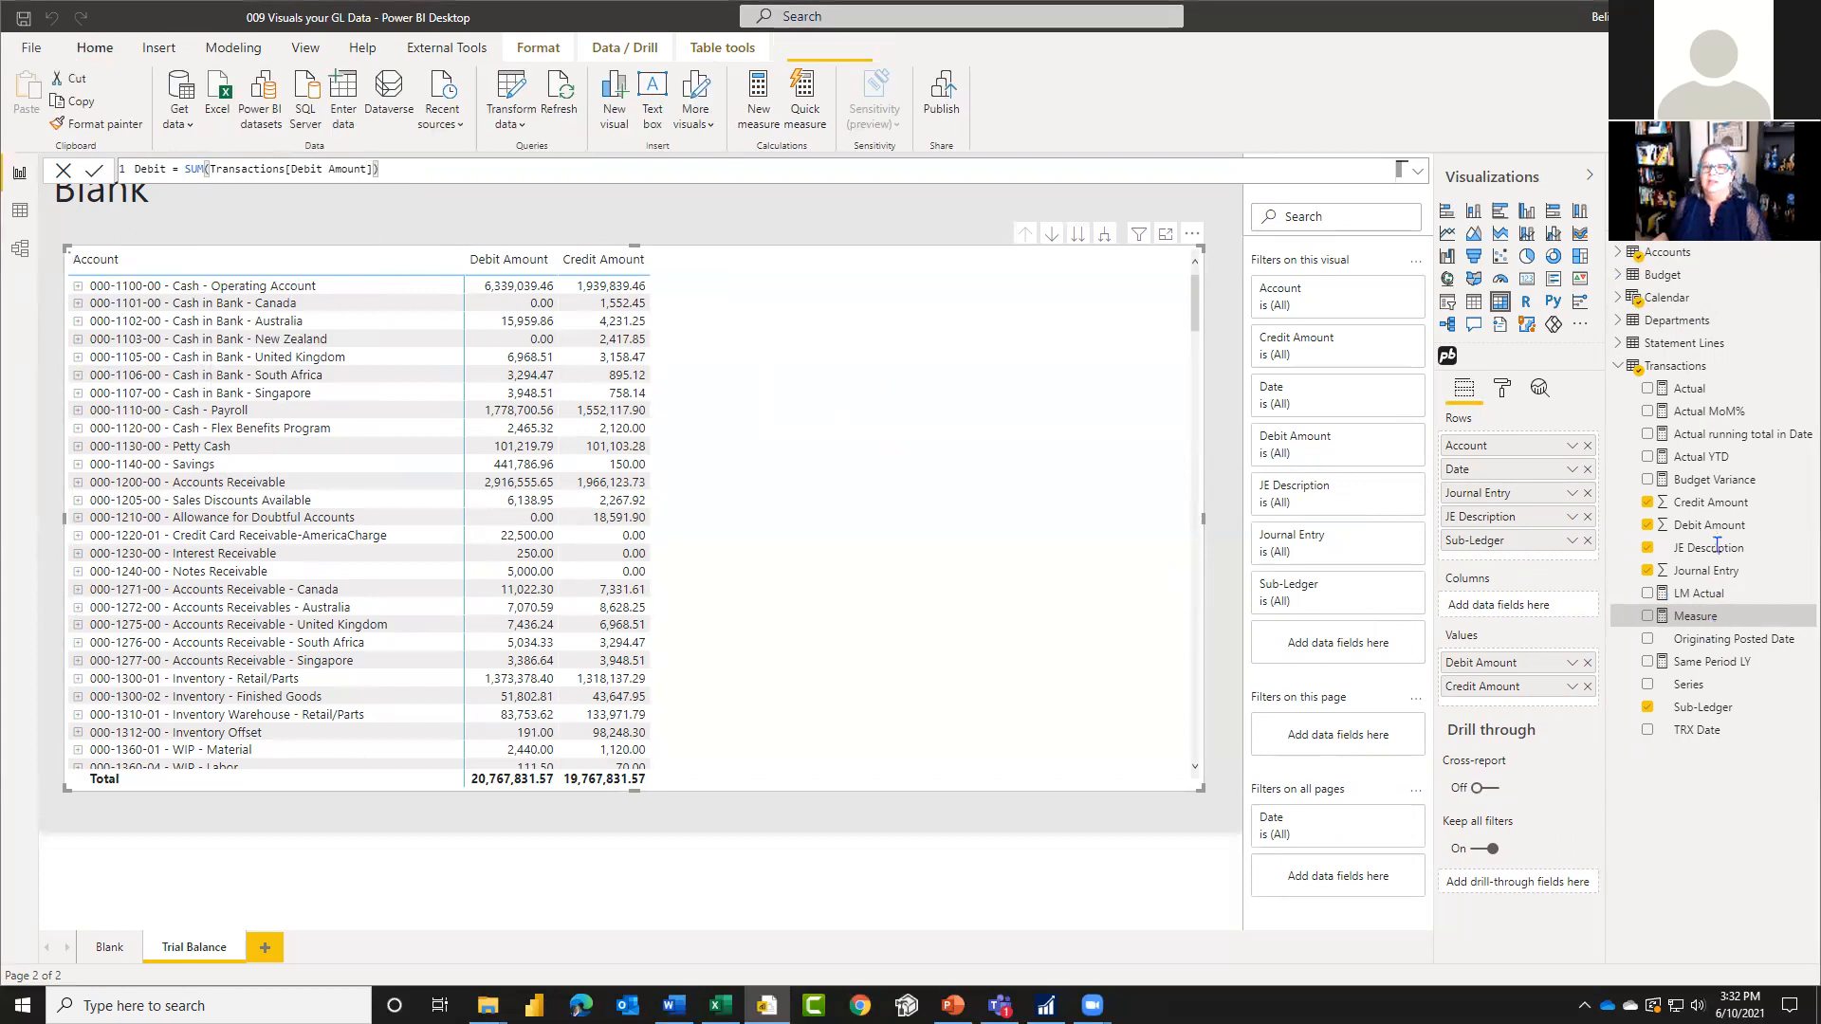
Step: Replace Debit Amount with the Debit measure in the matrix values and hide the Debit Amount column in Transactions
drag(1693, 525, 1516, 685)
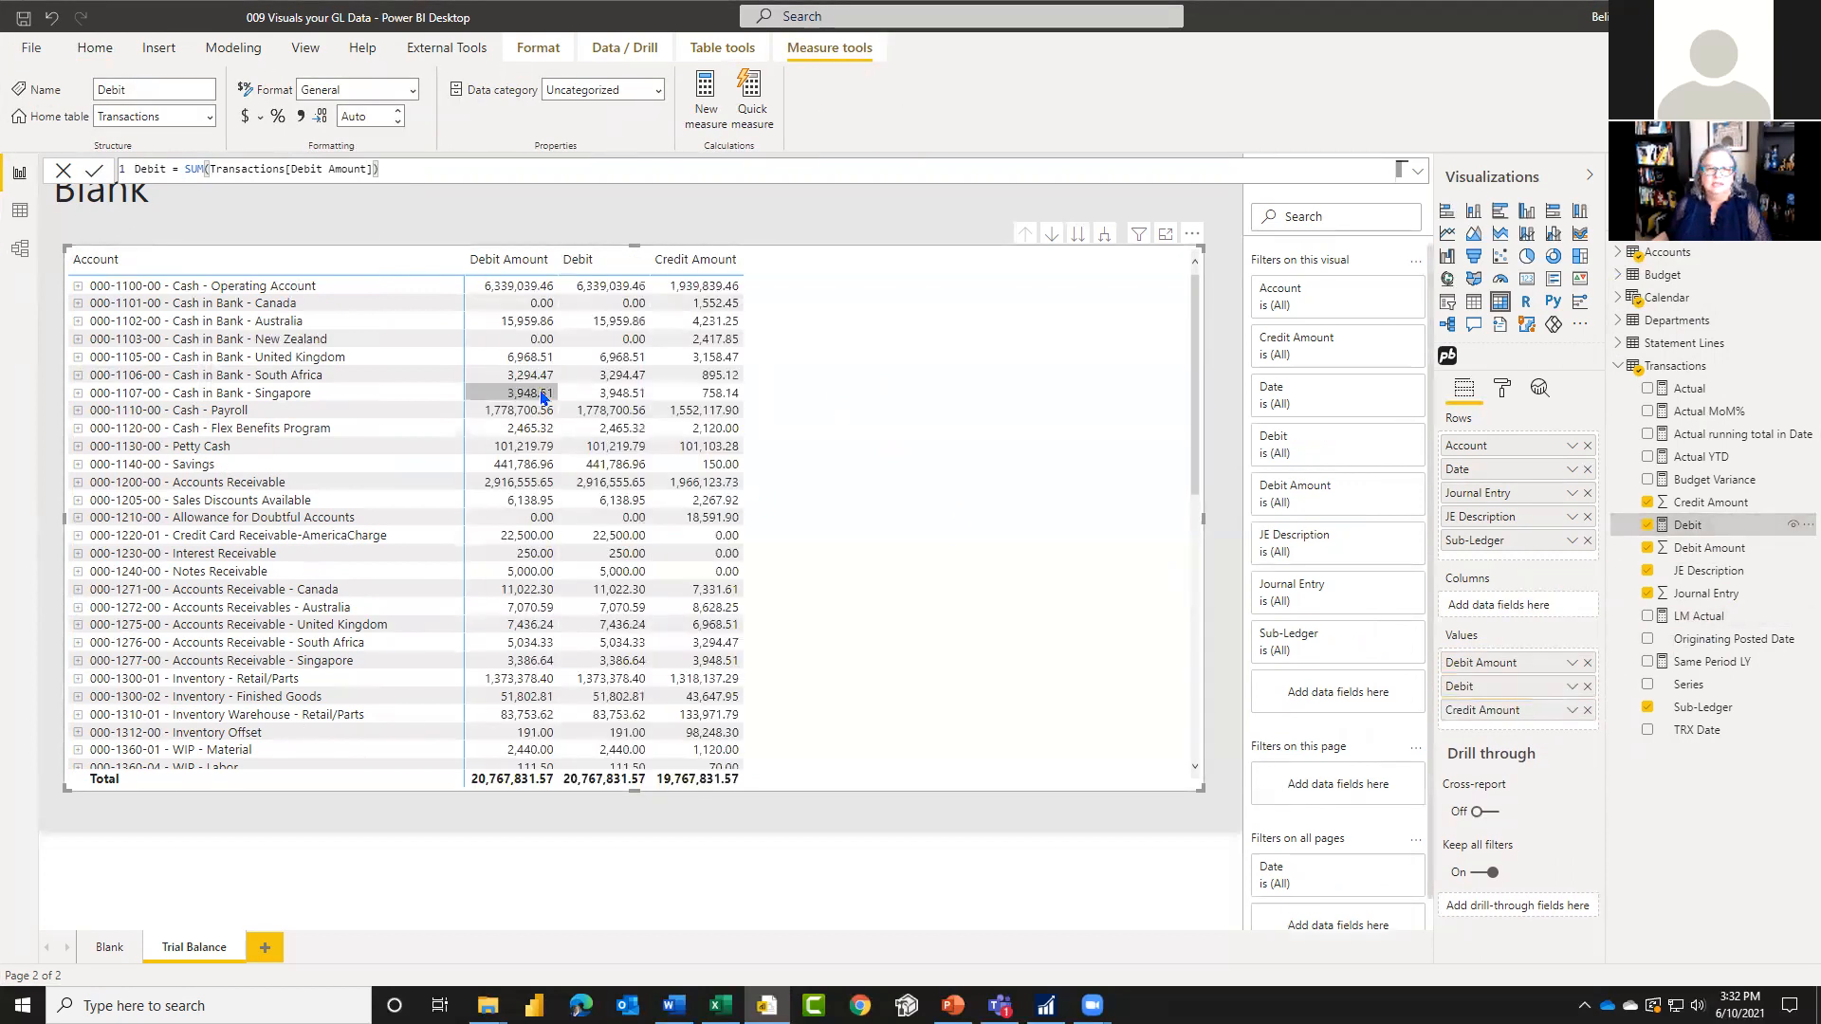
click(1587, 663)
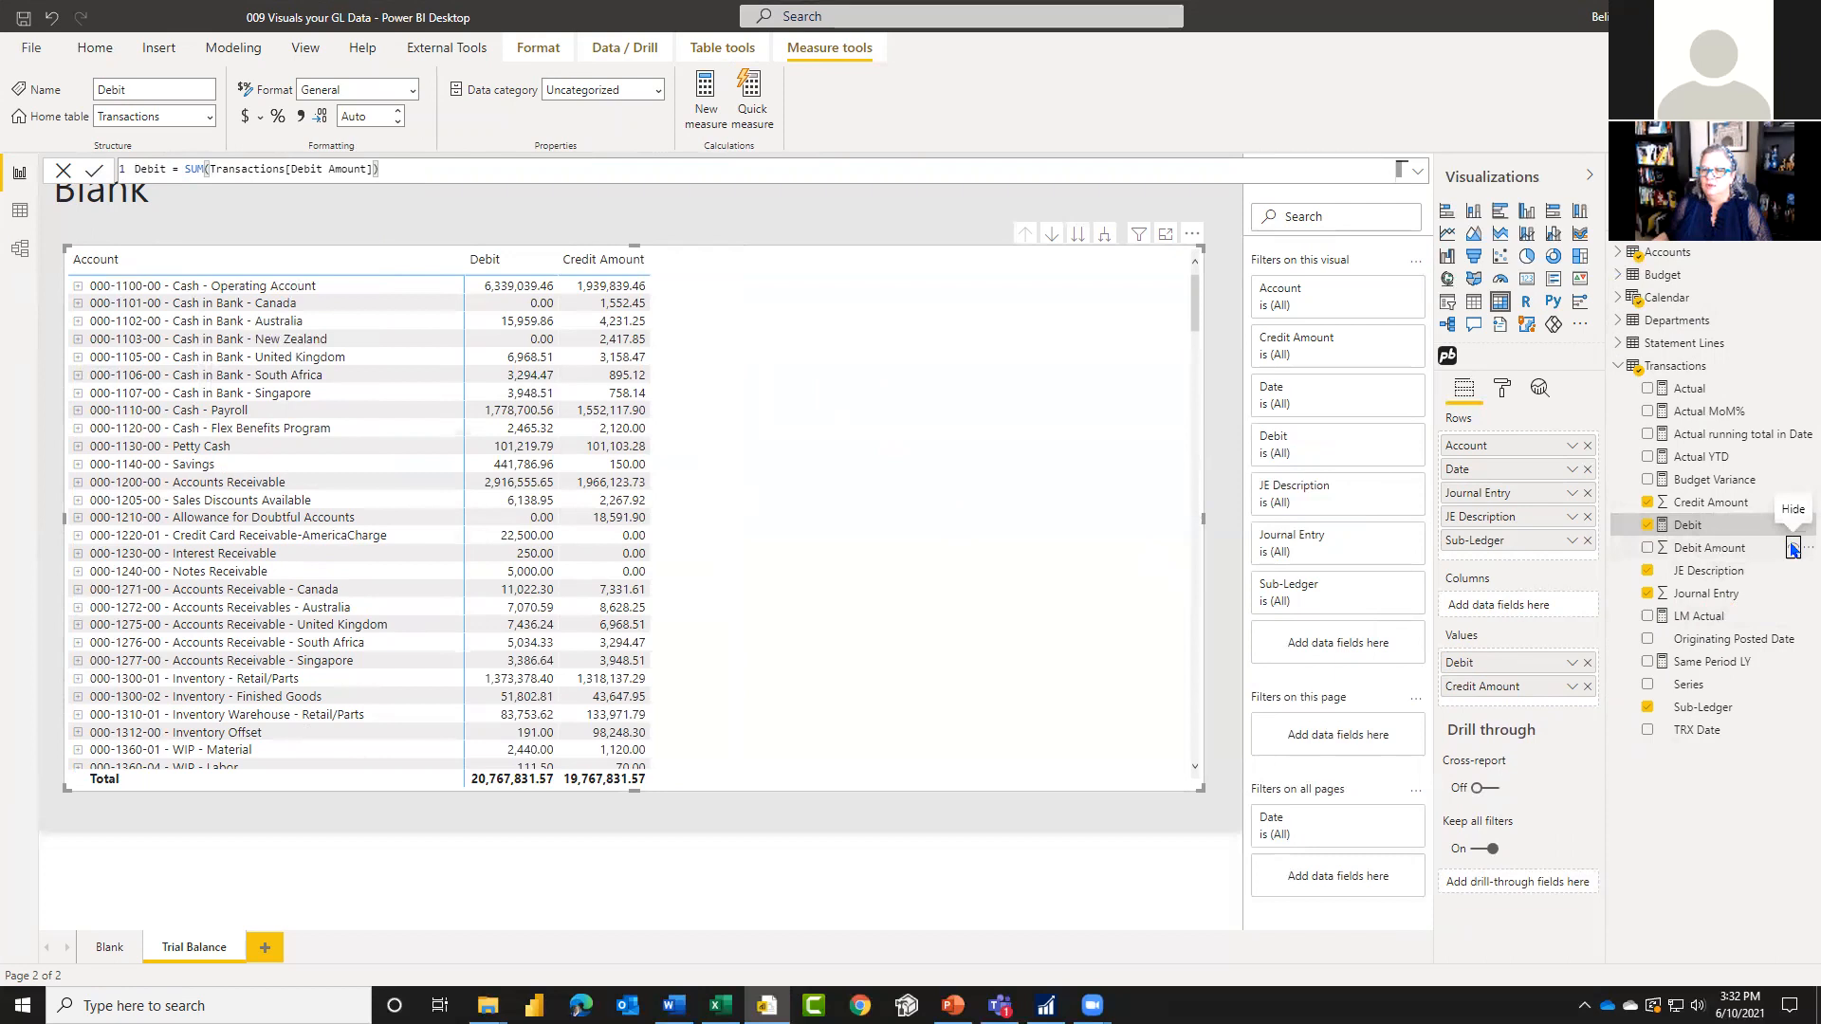
click(1793, 549)
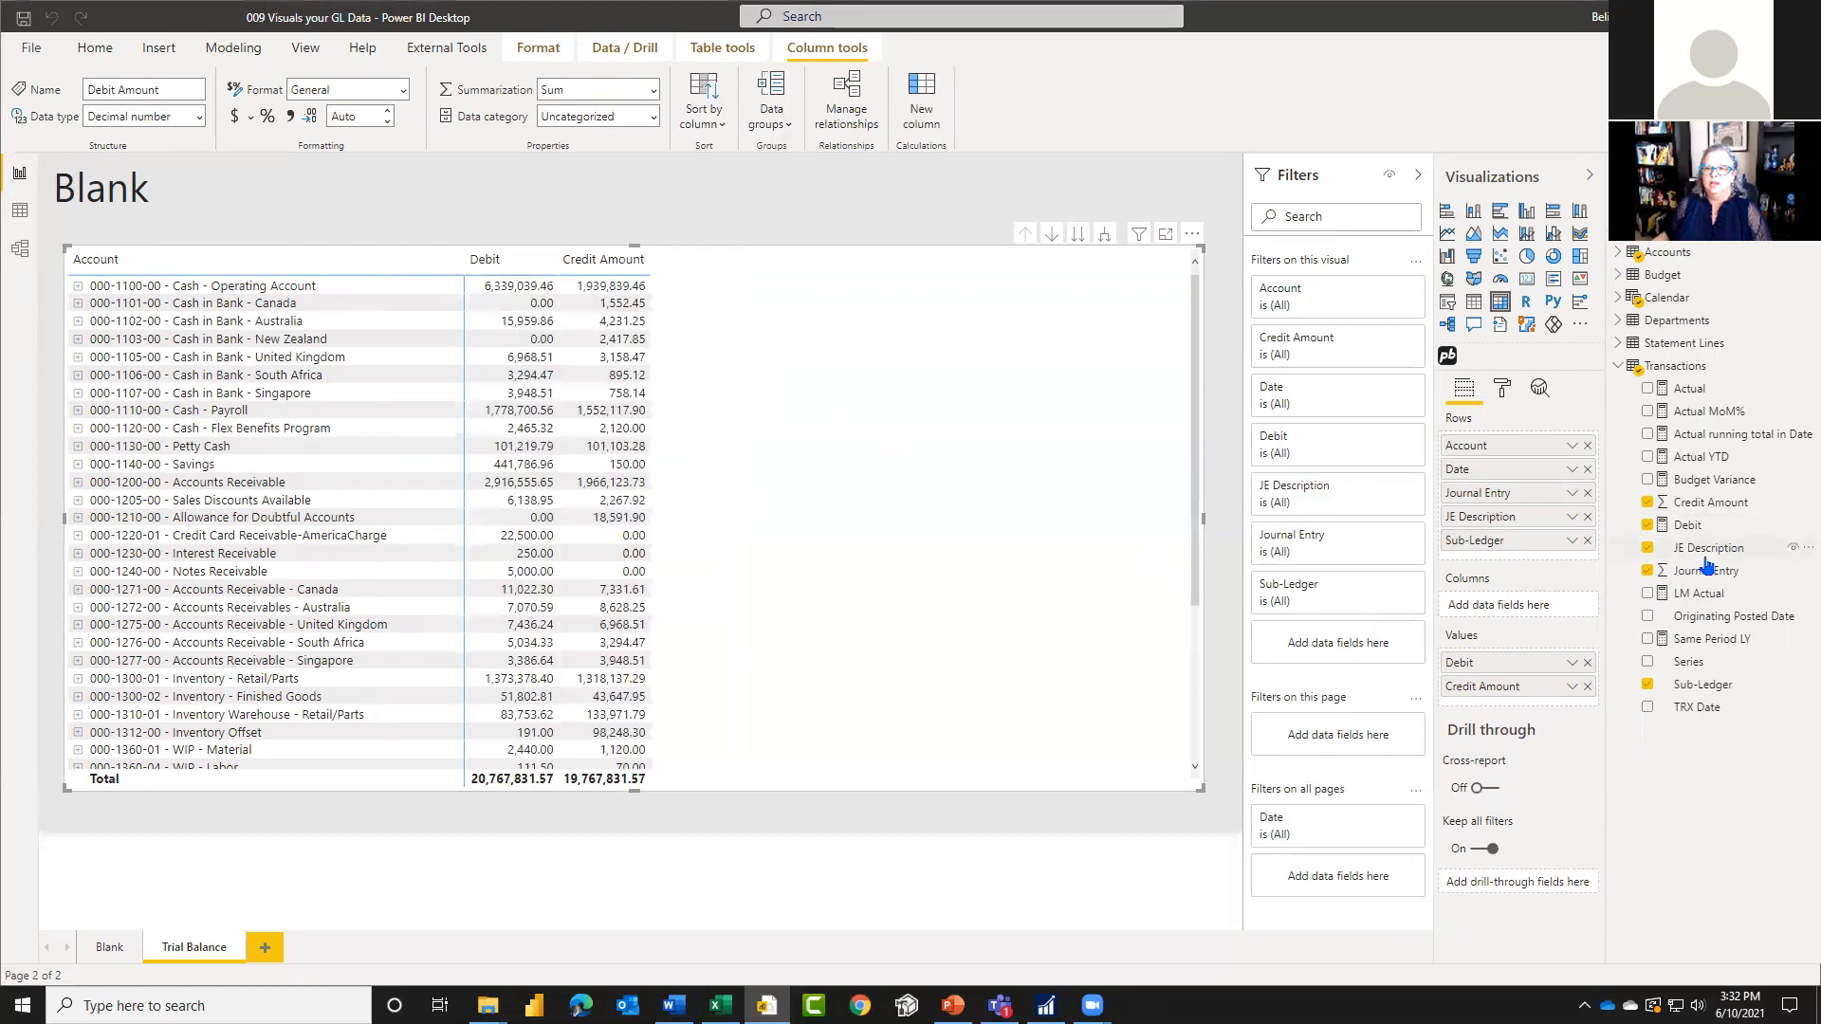
Step: Create a measure in the Transactions table defined as Credit = SUM(Transactions[Credit Amount])
click(1799, 370)
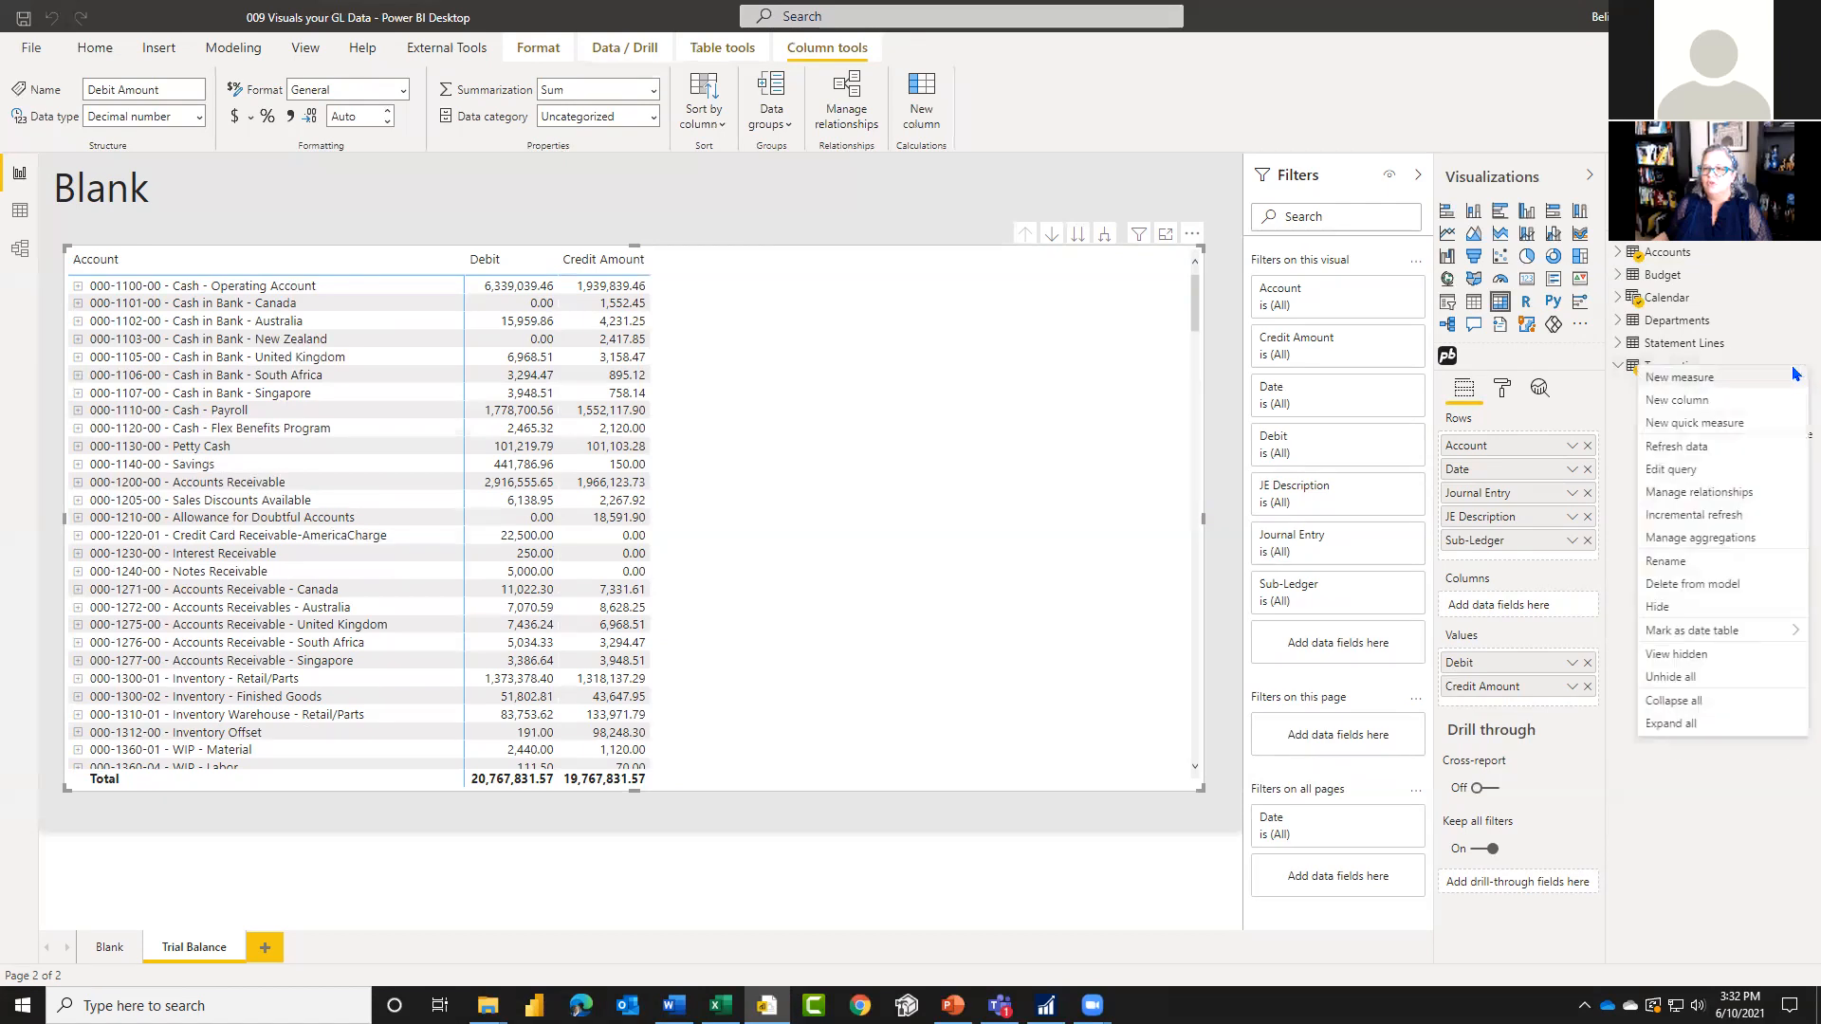
click(1732, 380)
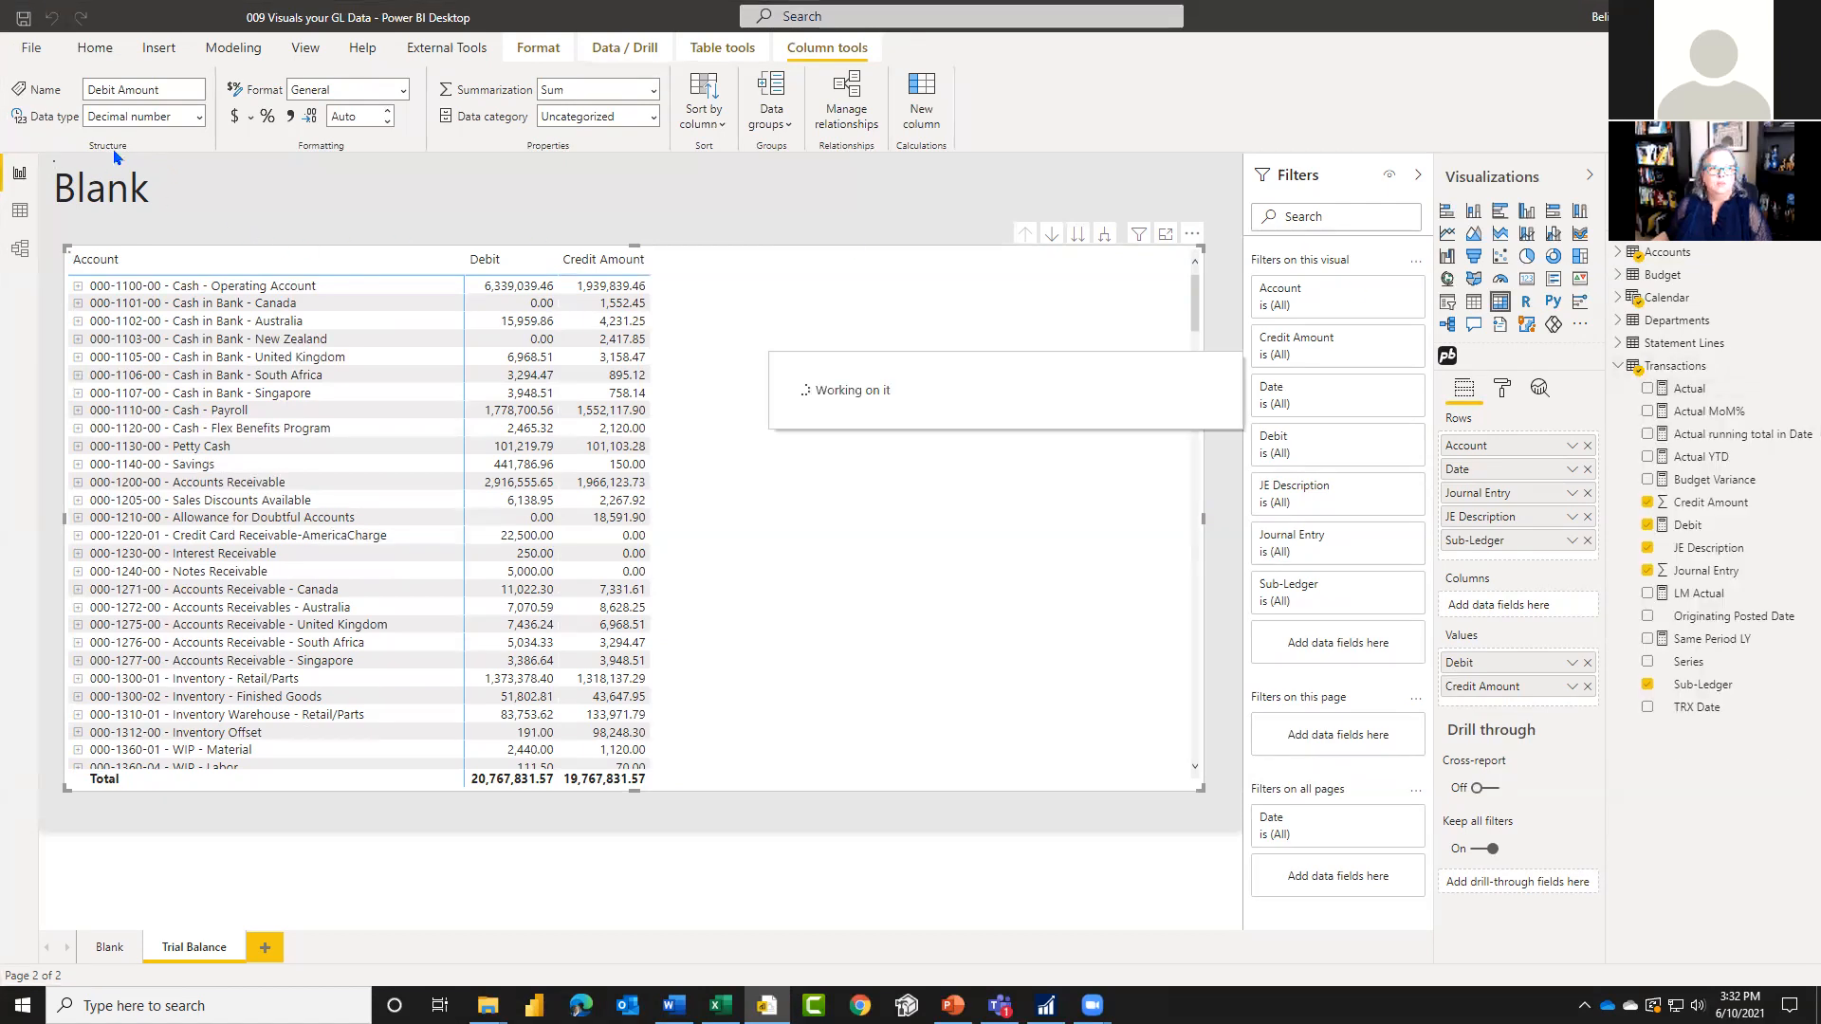
double_click(157, 168)
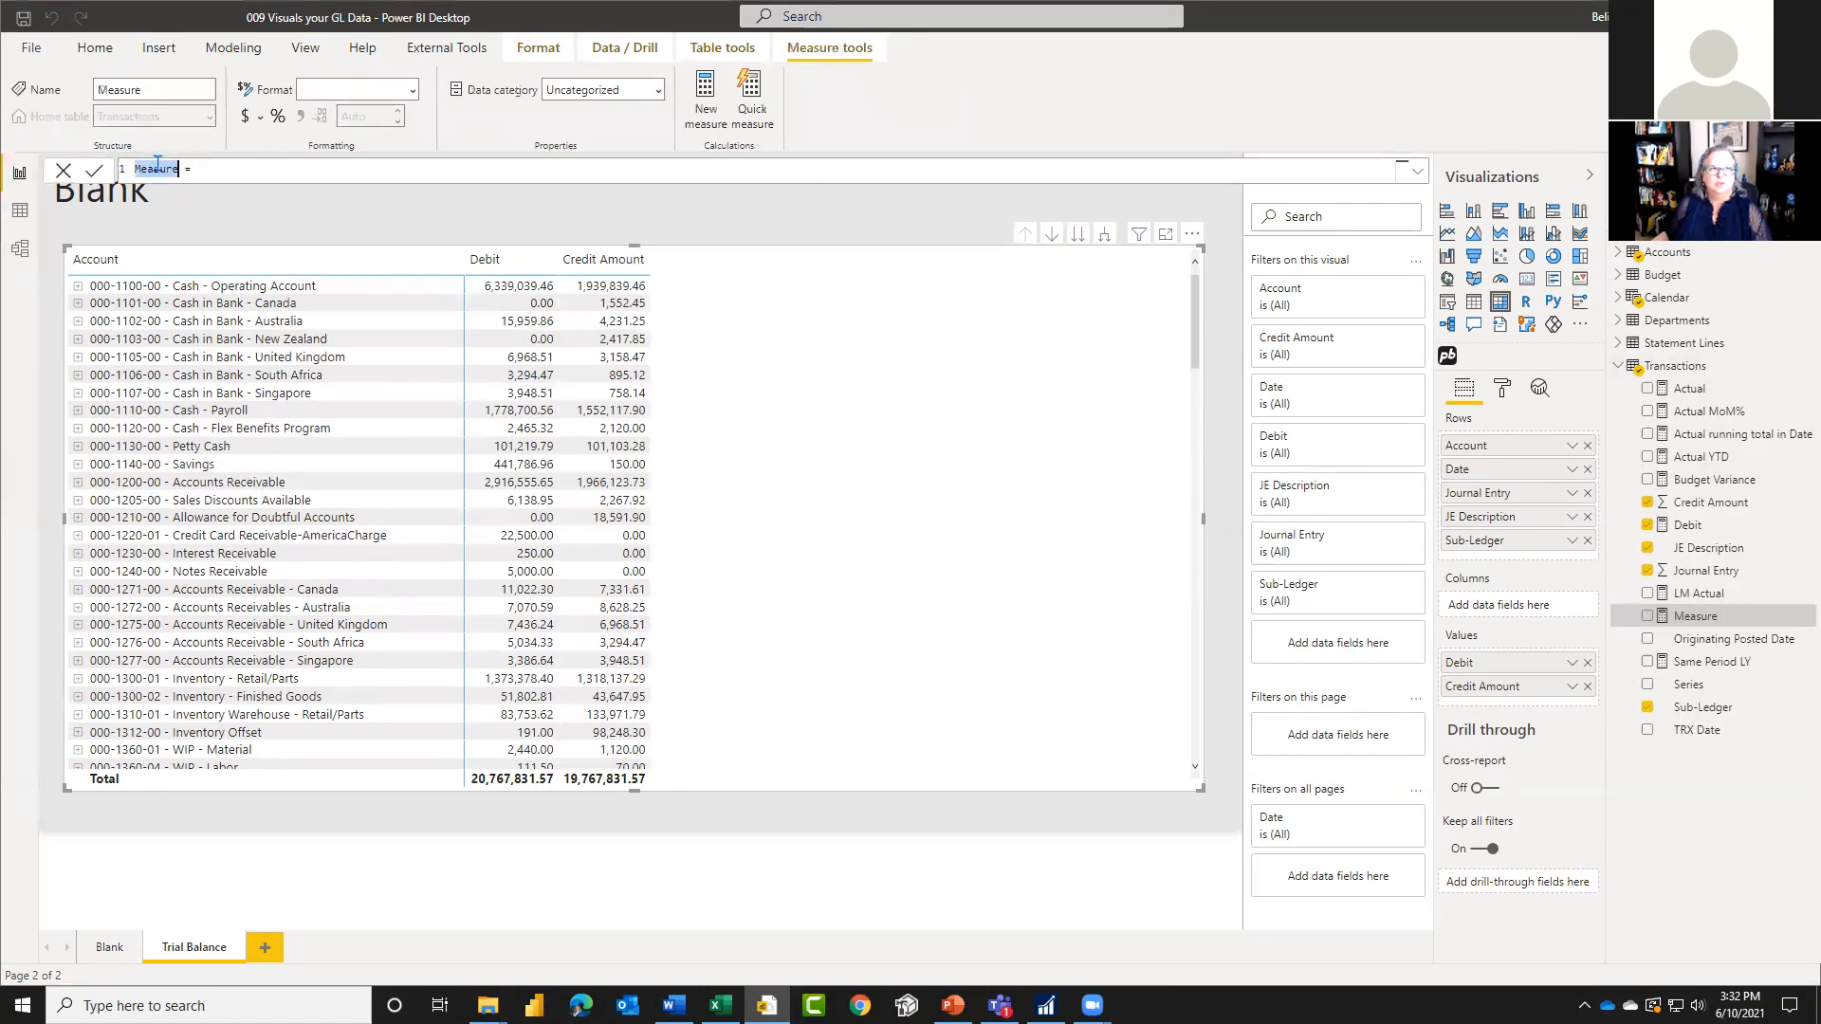
text(C)
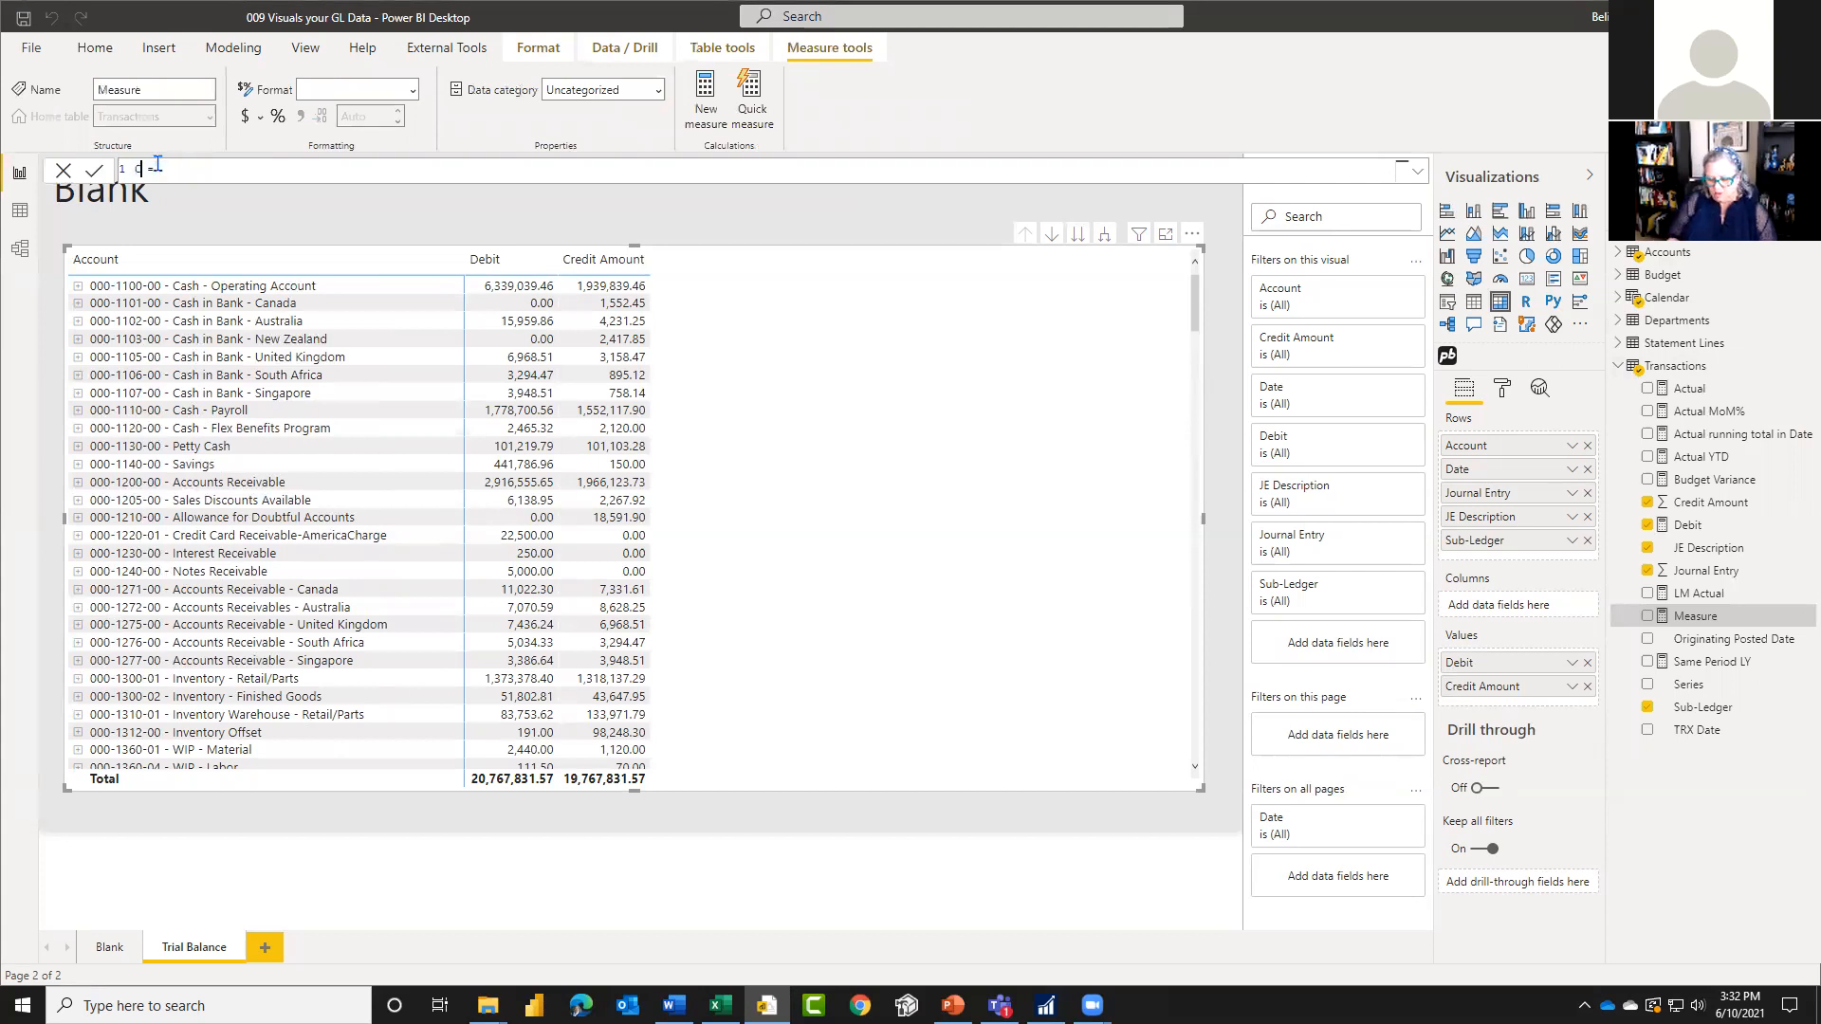
text(redit = )
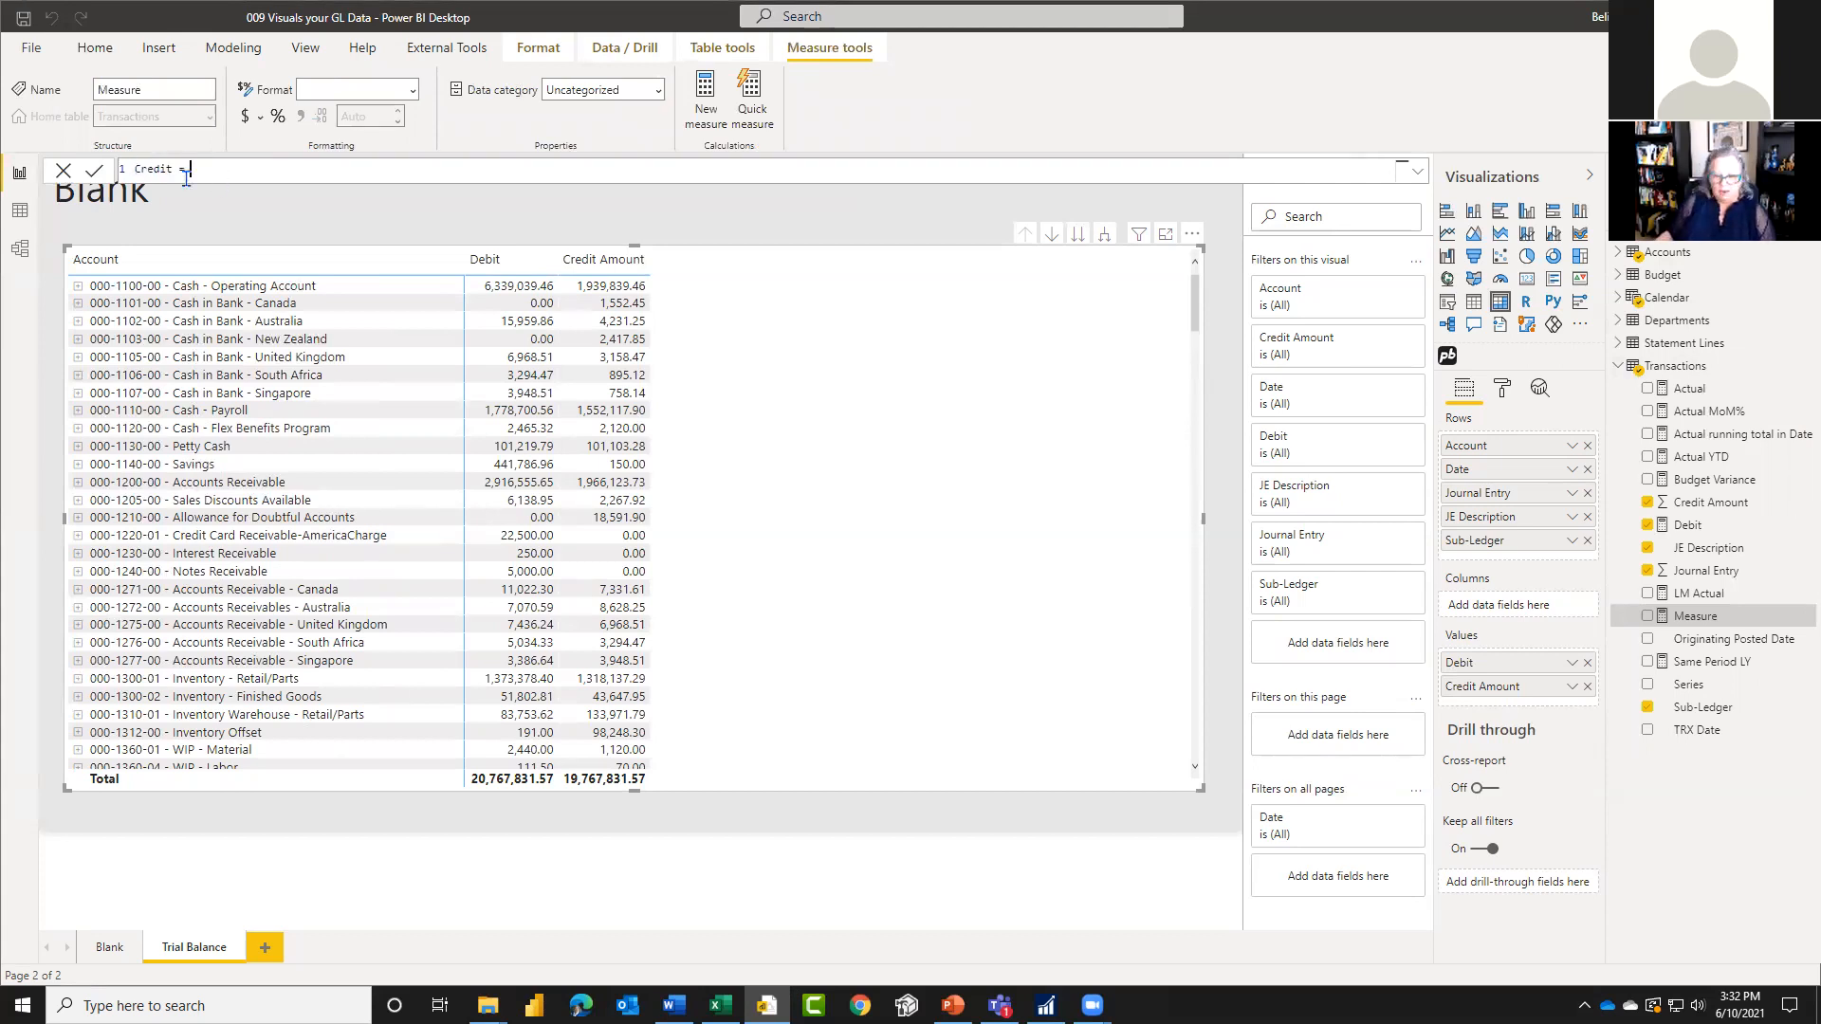
text(SUM(cre)
key(Tab)
text())
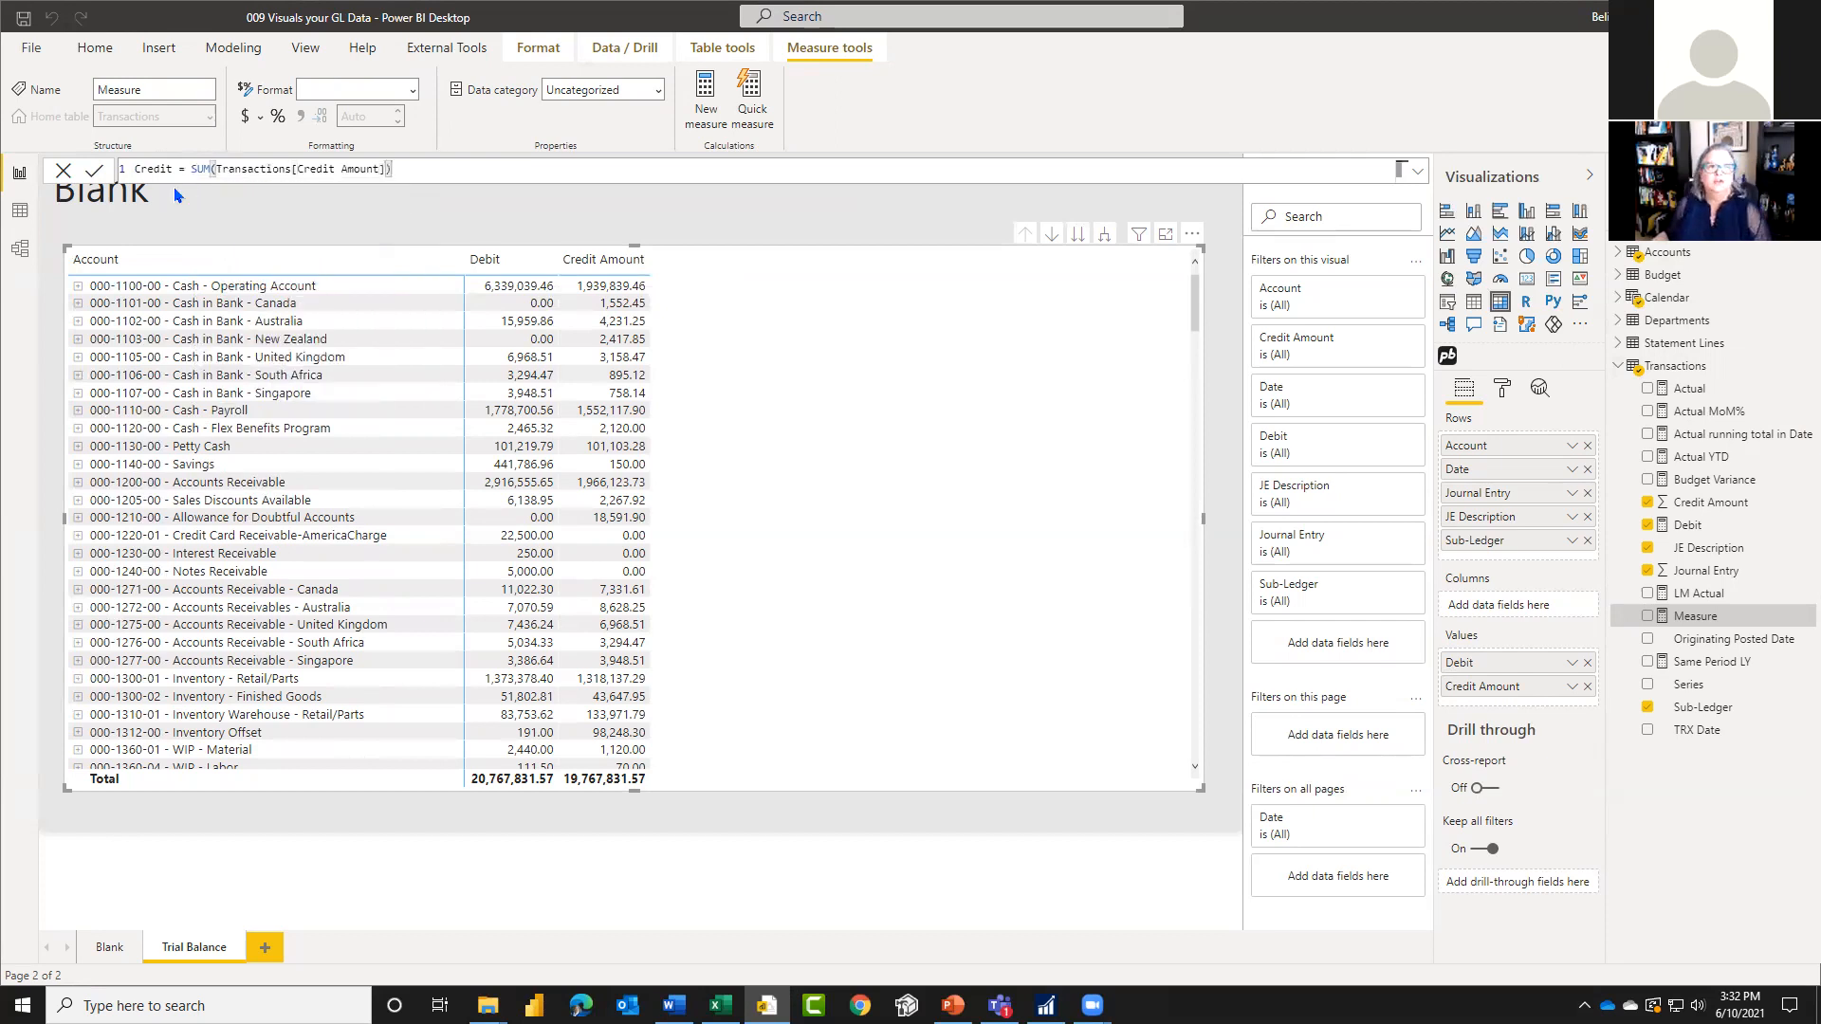
click(92, 171)
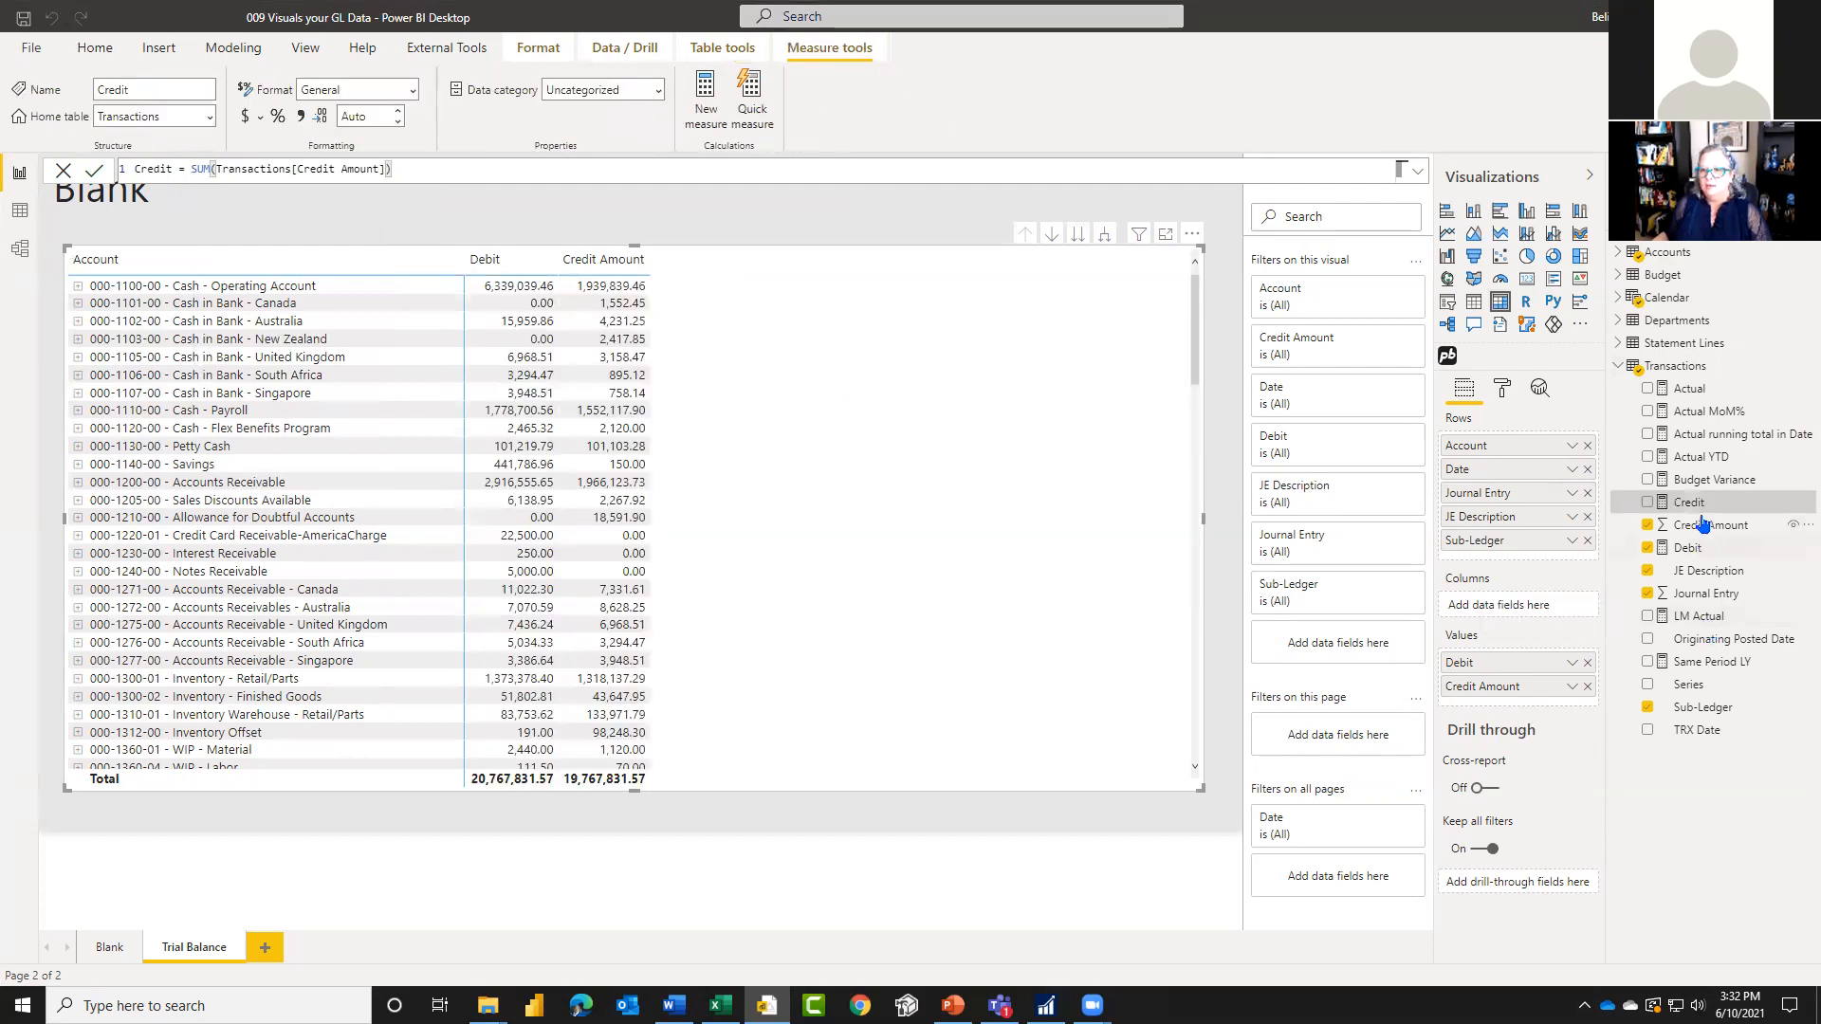
Step: Replace Credit Amount with the Credit measure in the matrix values and hide the Credit Amount column in Transactions
click(1647, 502)
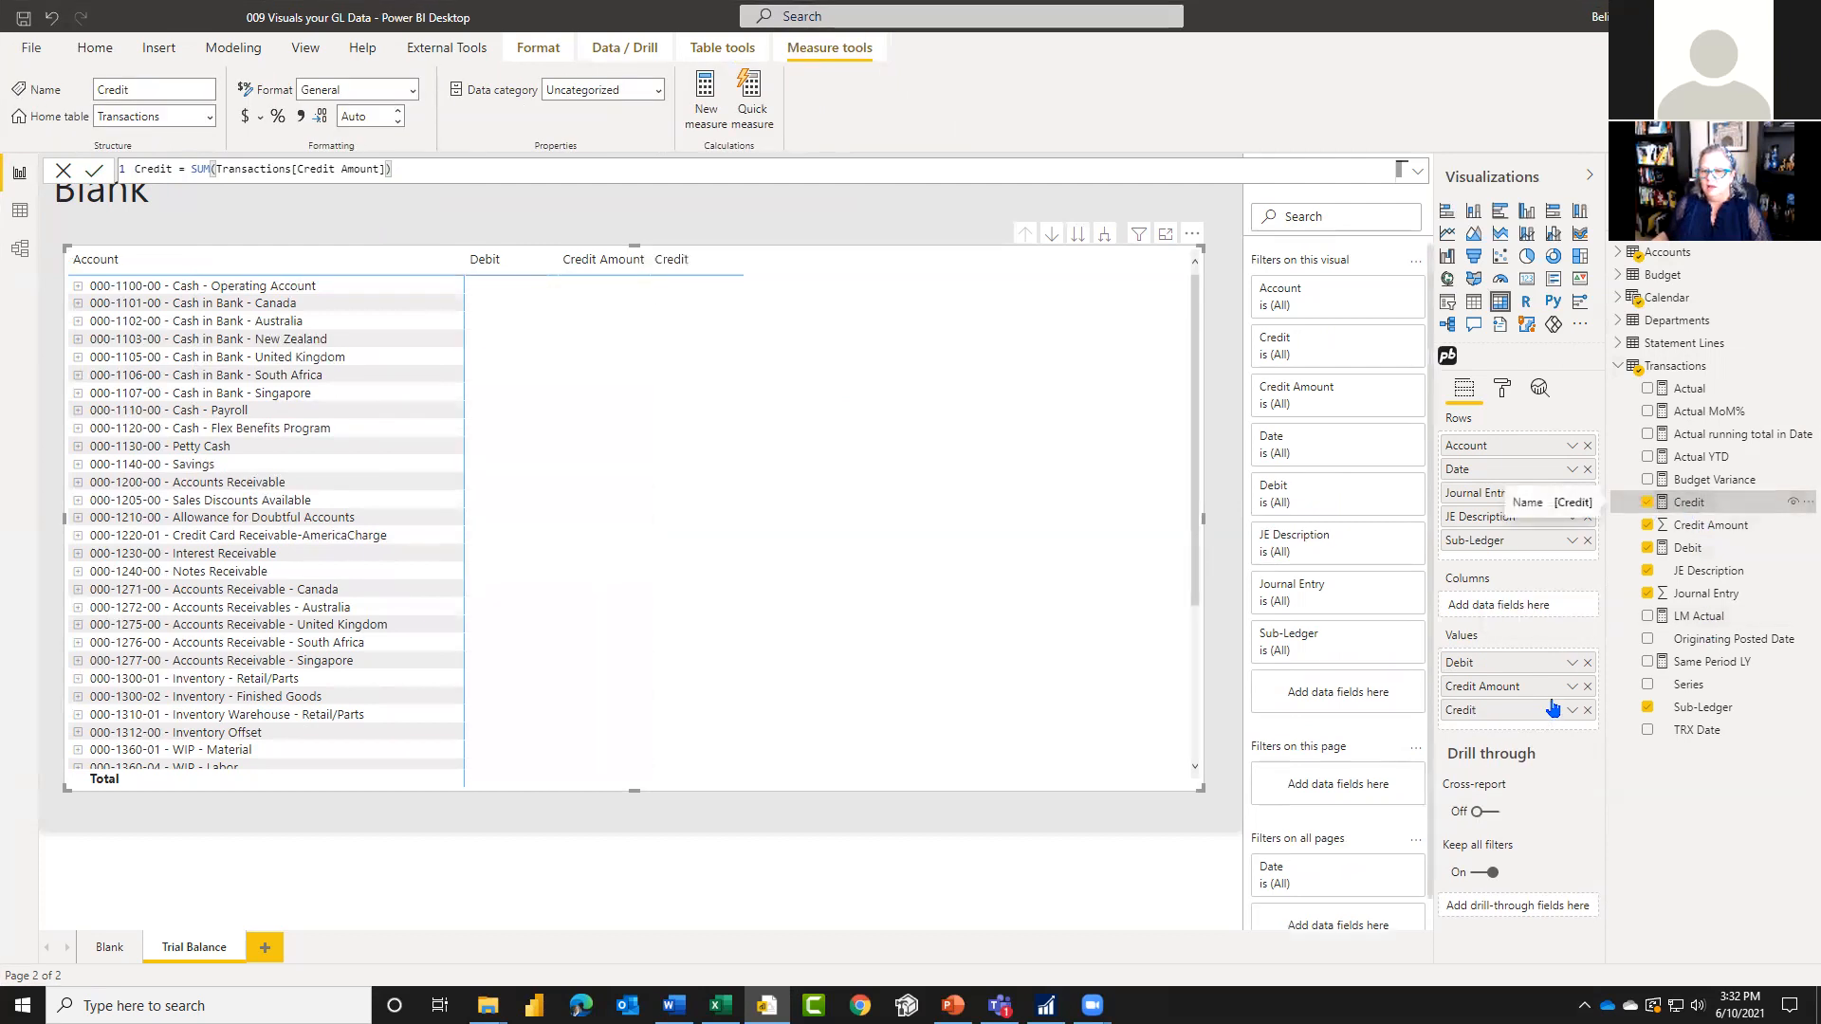
click(1588, 686)
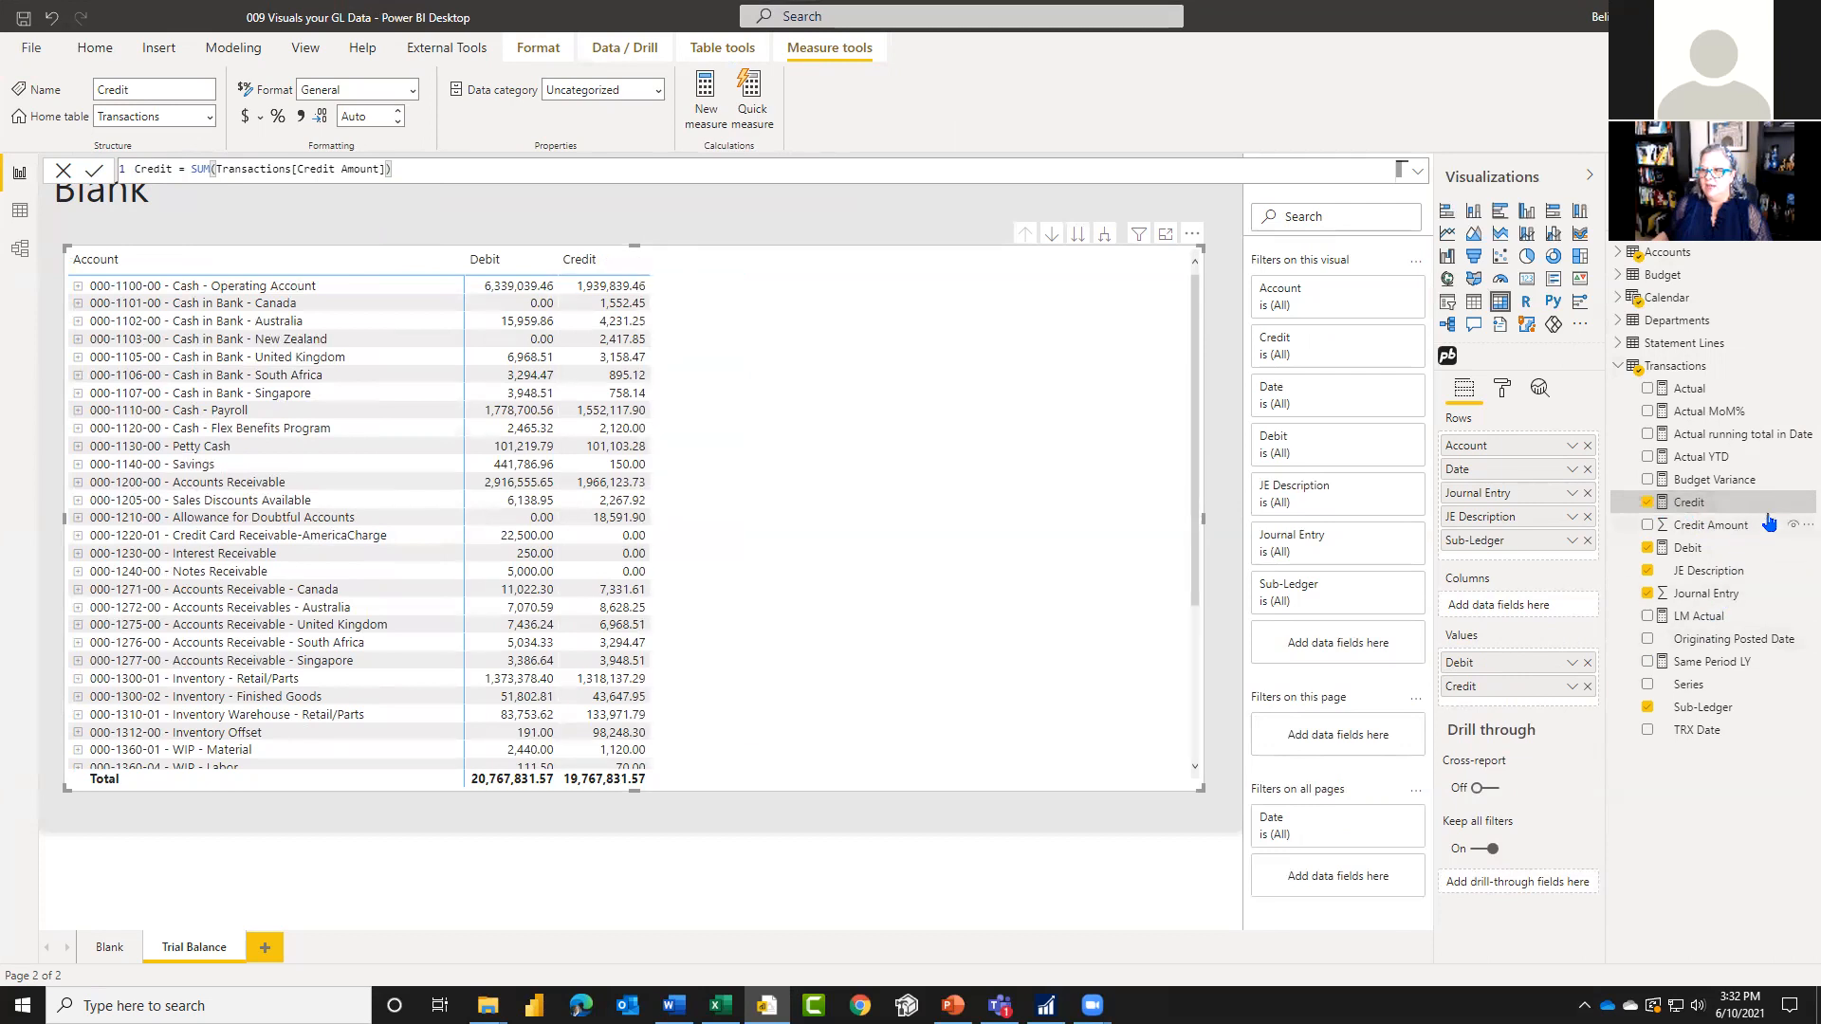
click(1722, 525)
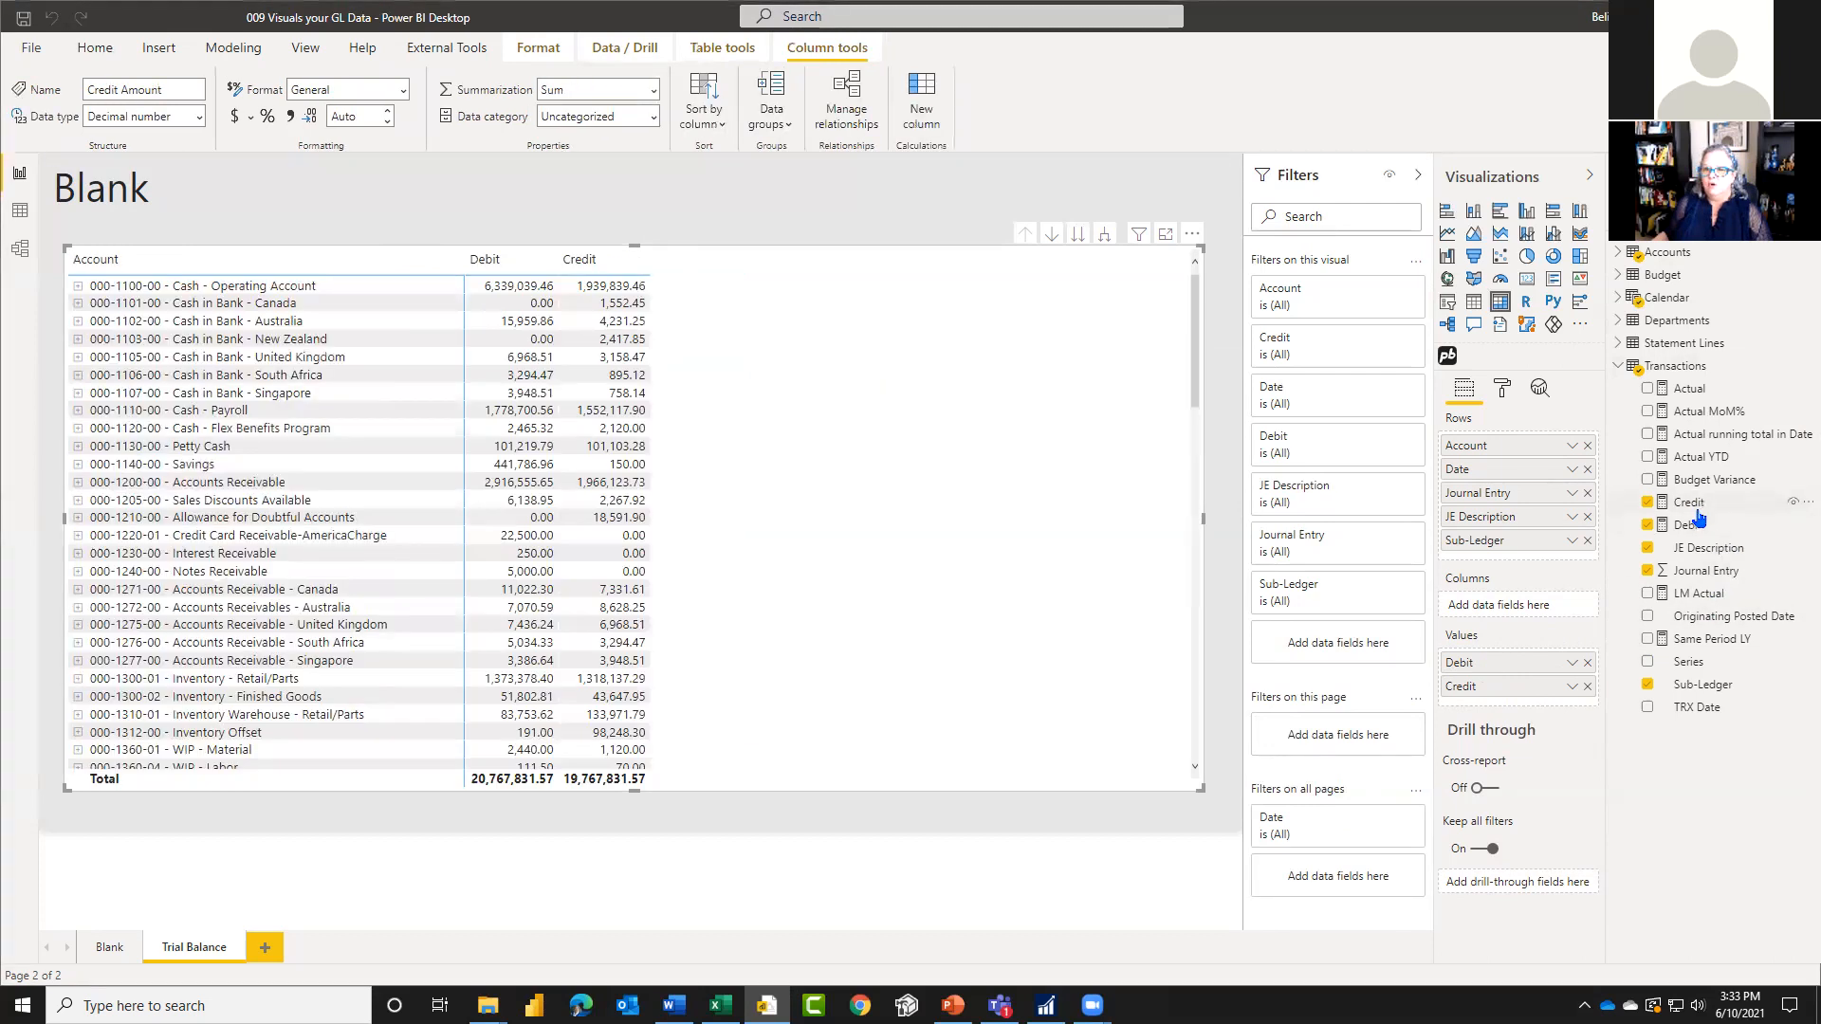
Step: Format the Credit and Debit measures in Transactions as currency with 2 decimal places
click(1697, 509)
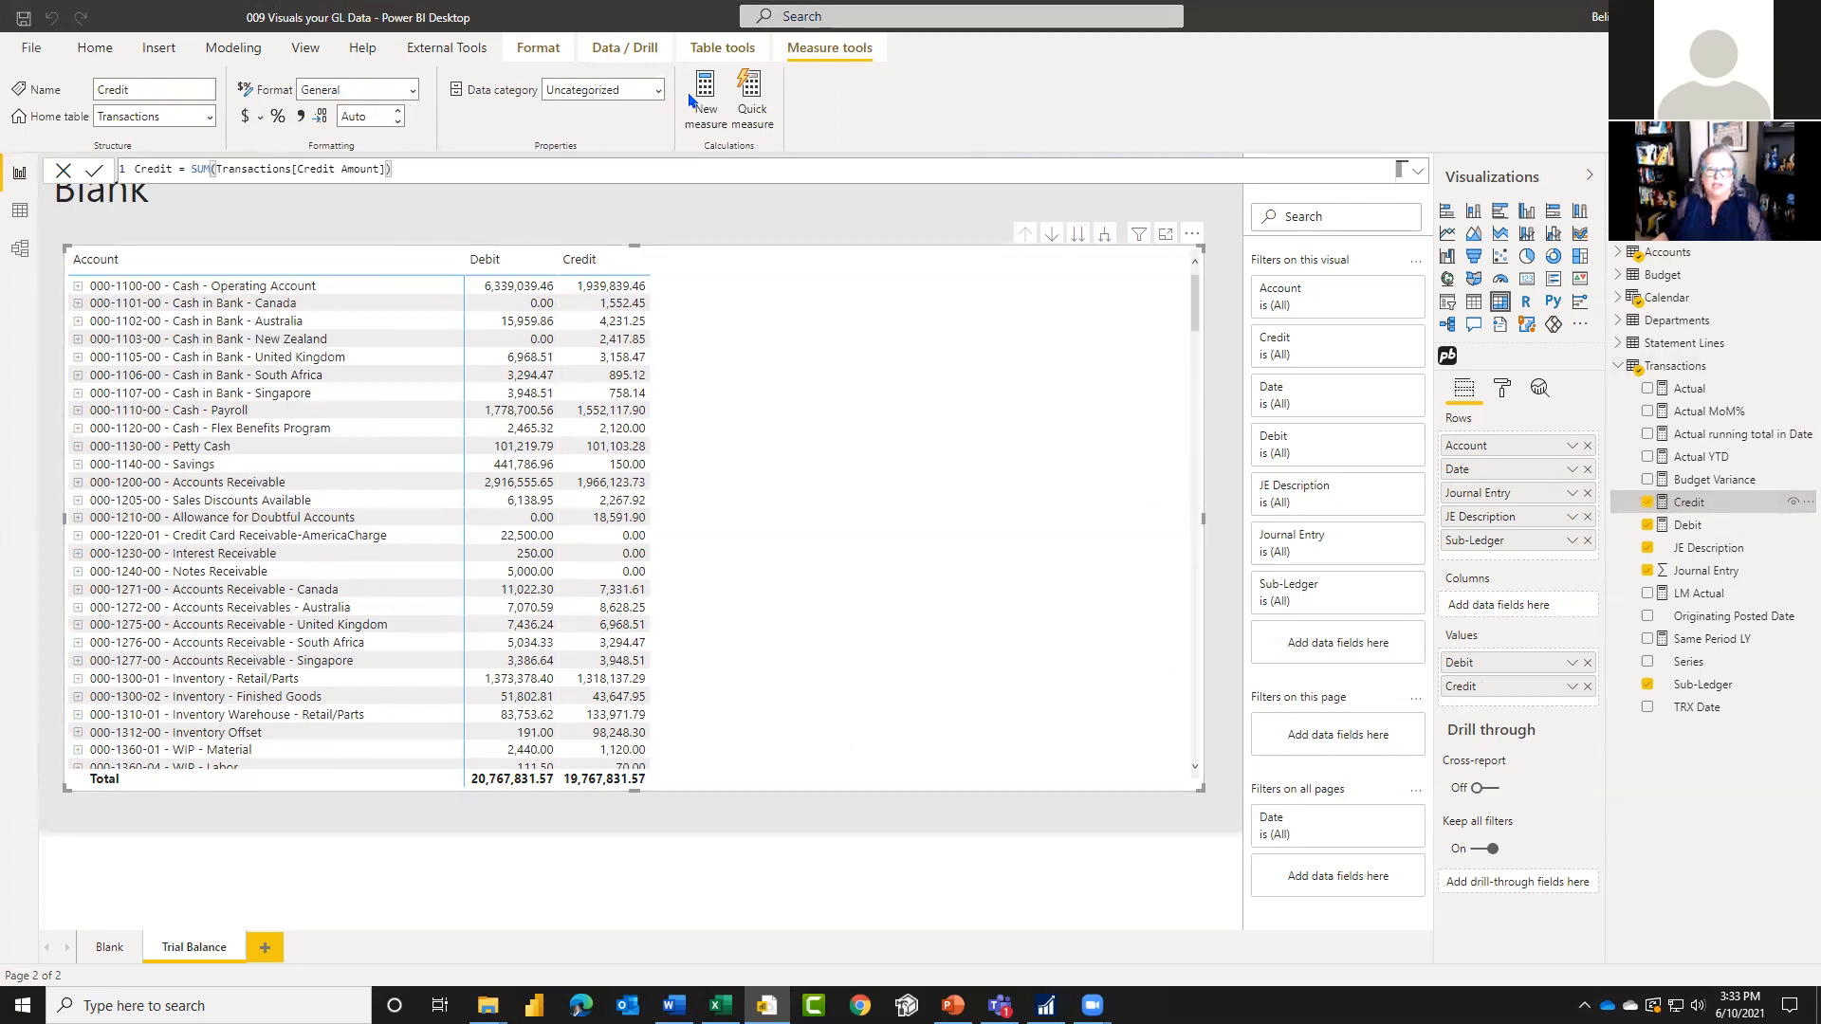
click(352, 115)
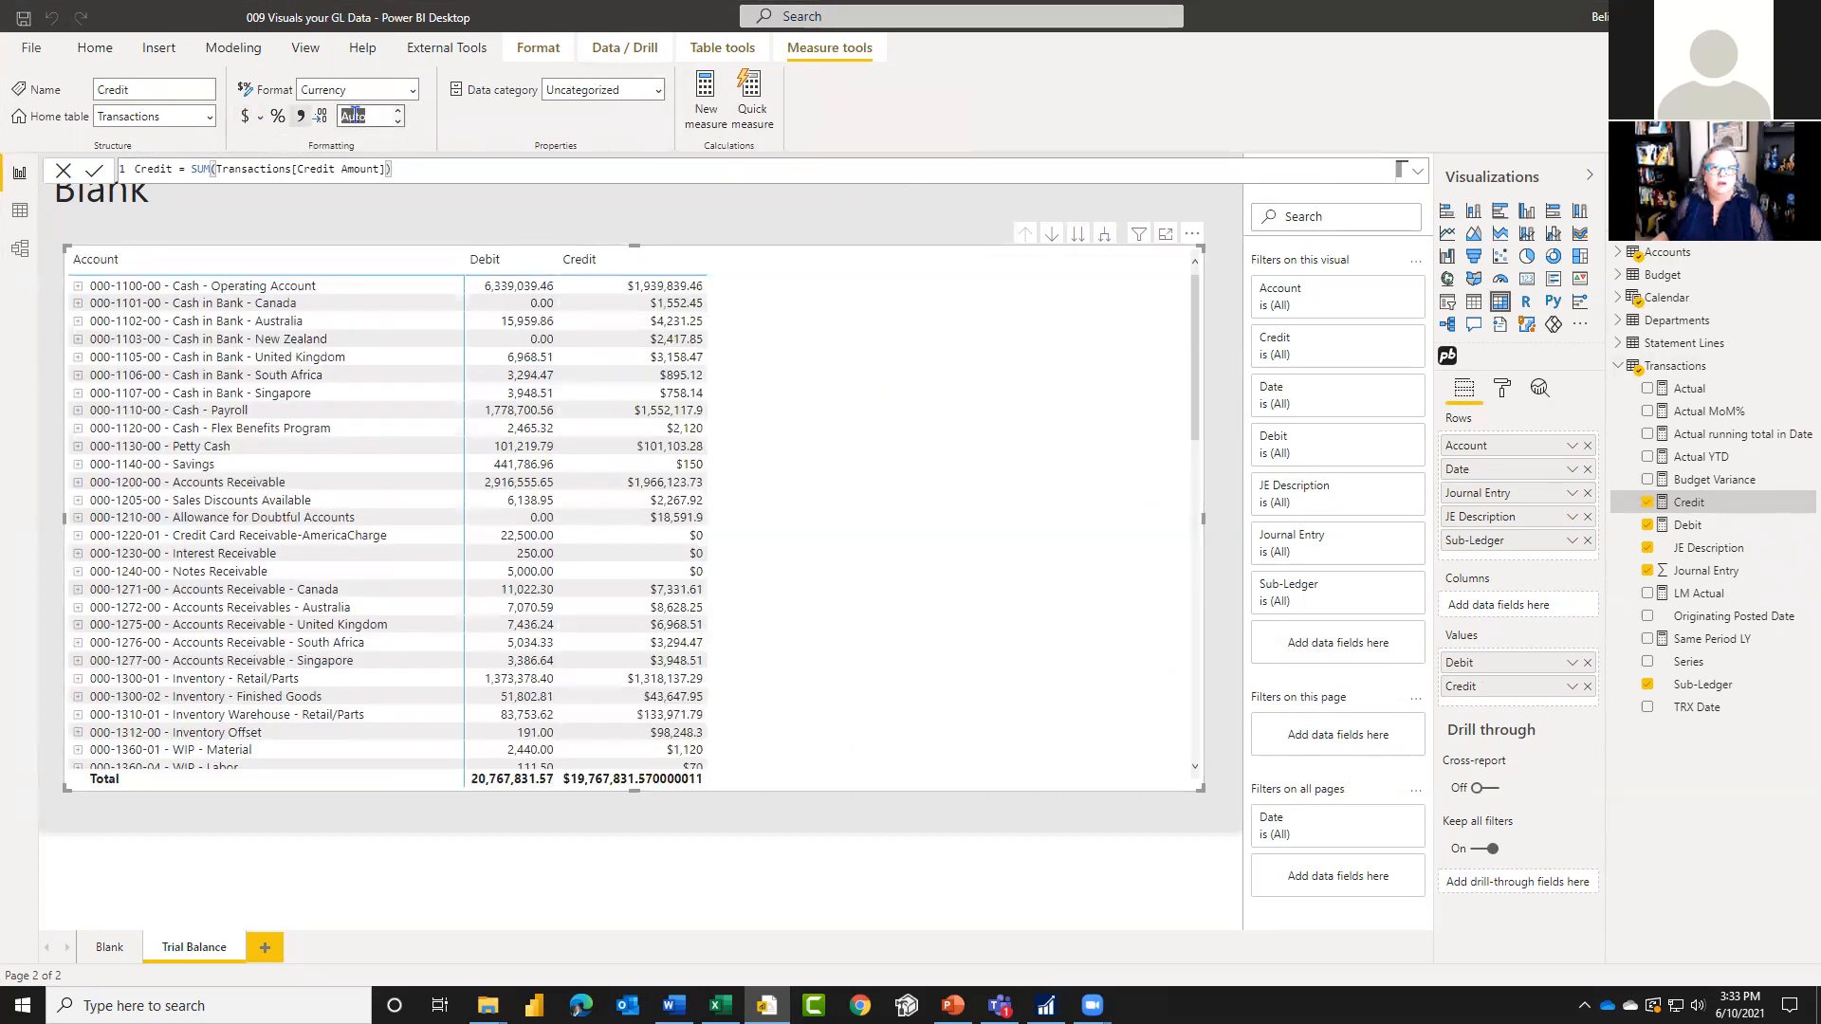
key(Tab)
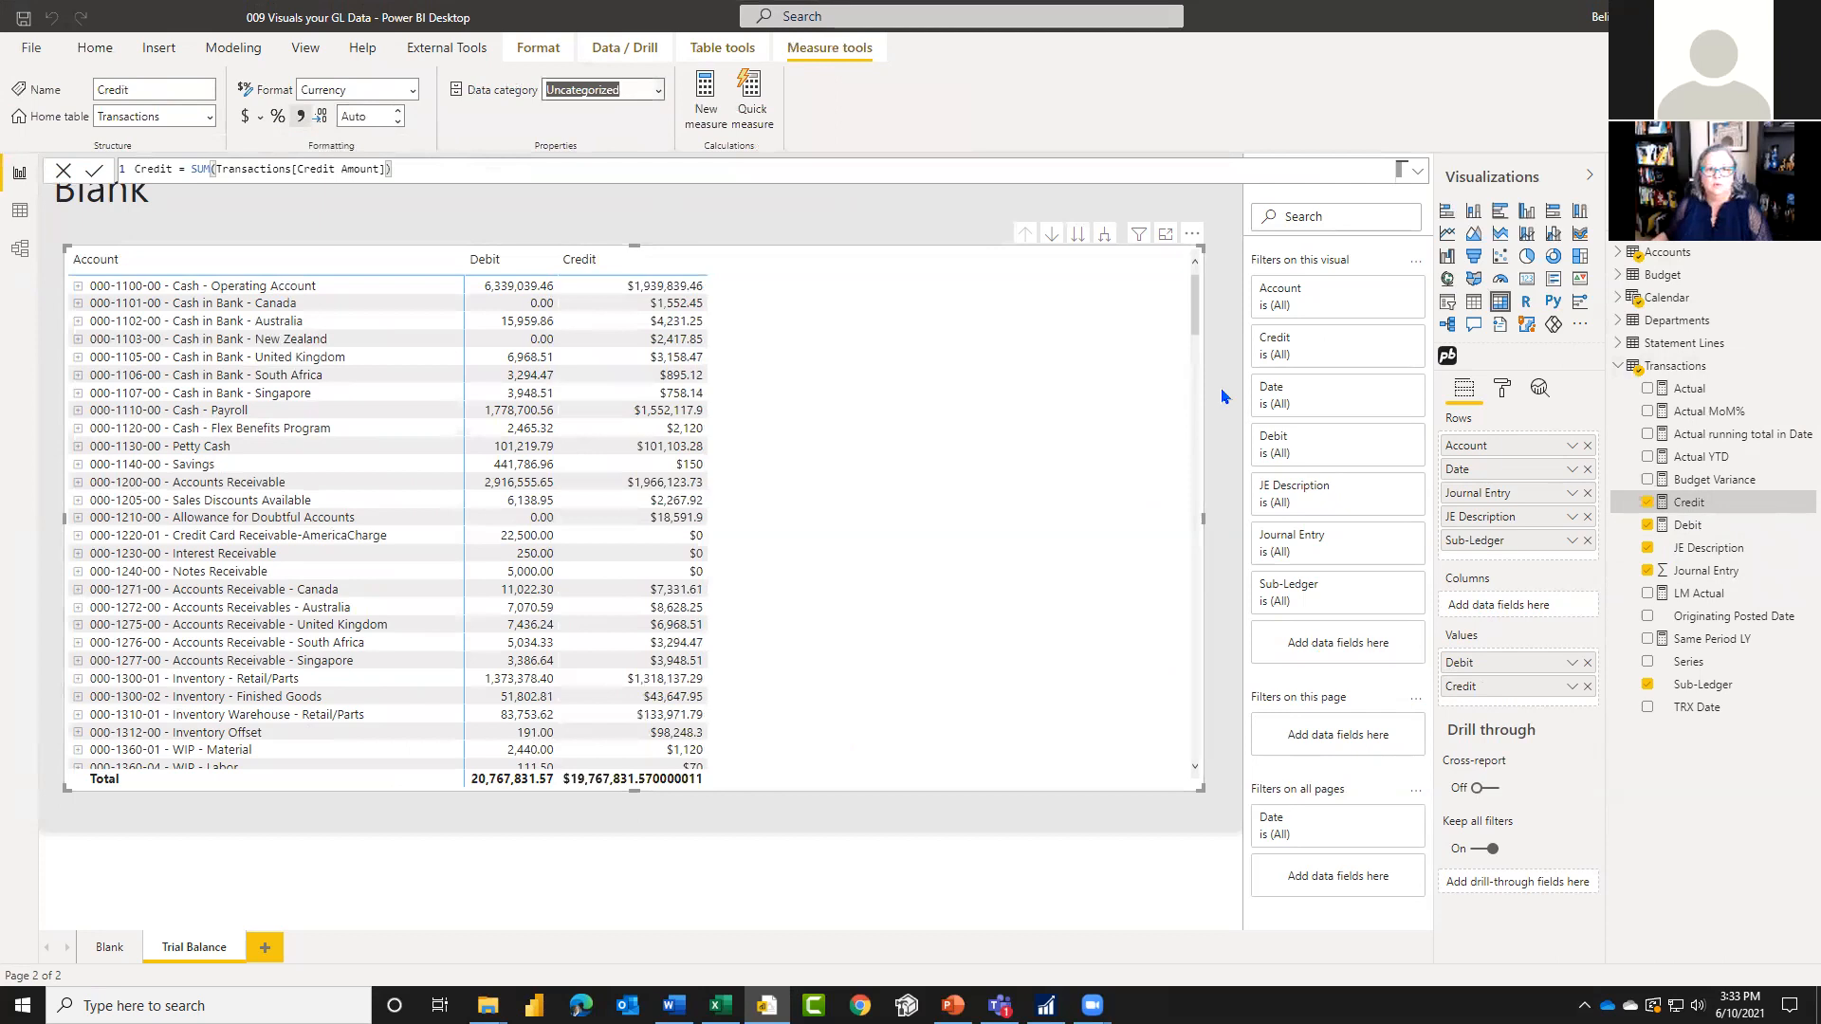
click(1698, 527)
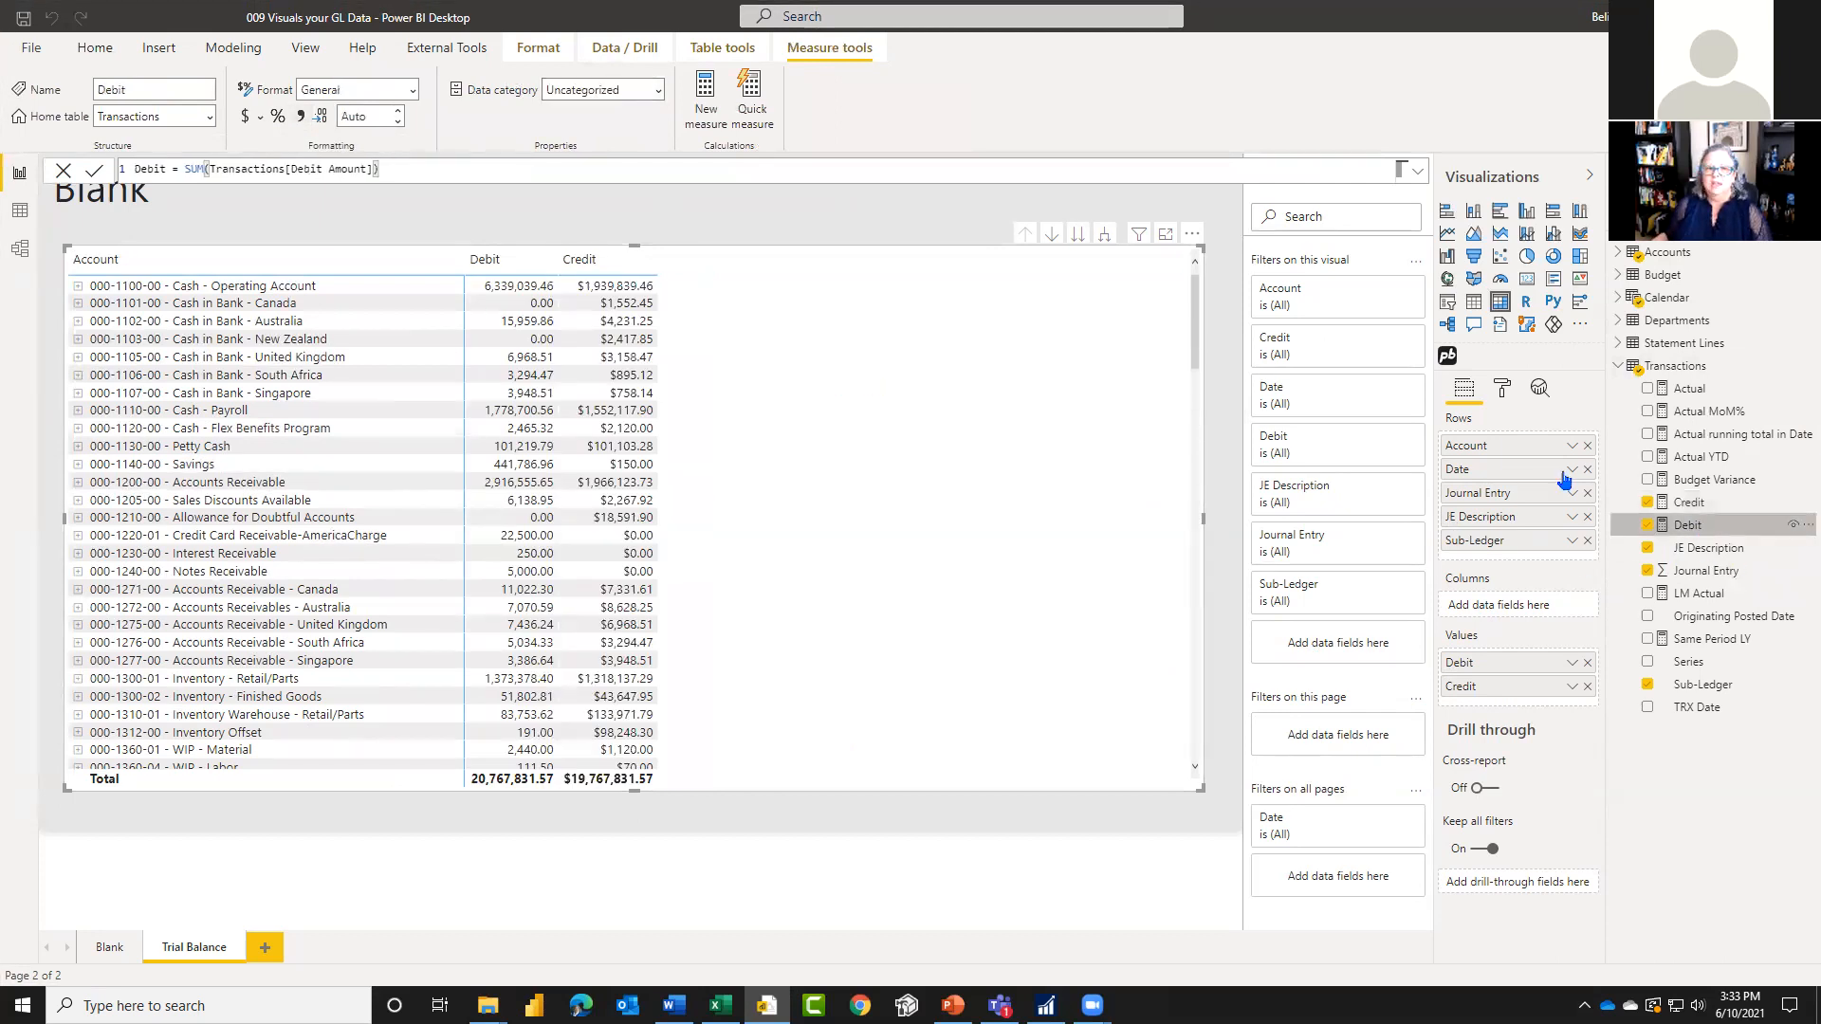
double_click(348, 115)
text(2)
key(Tab)
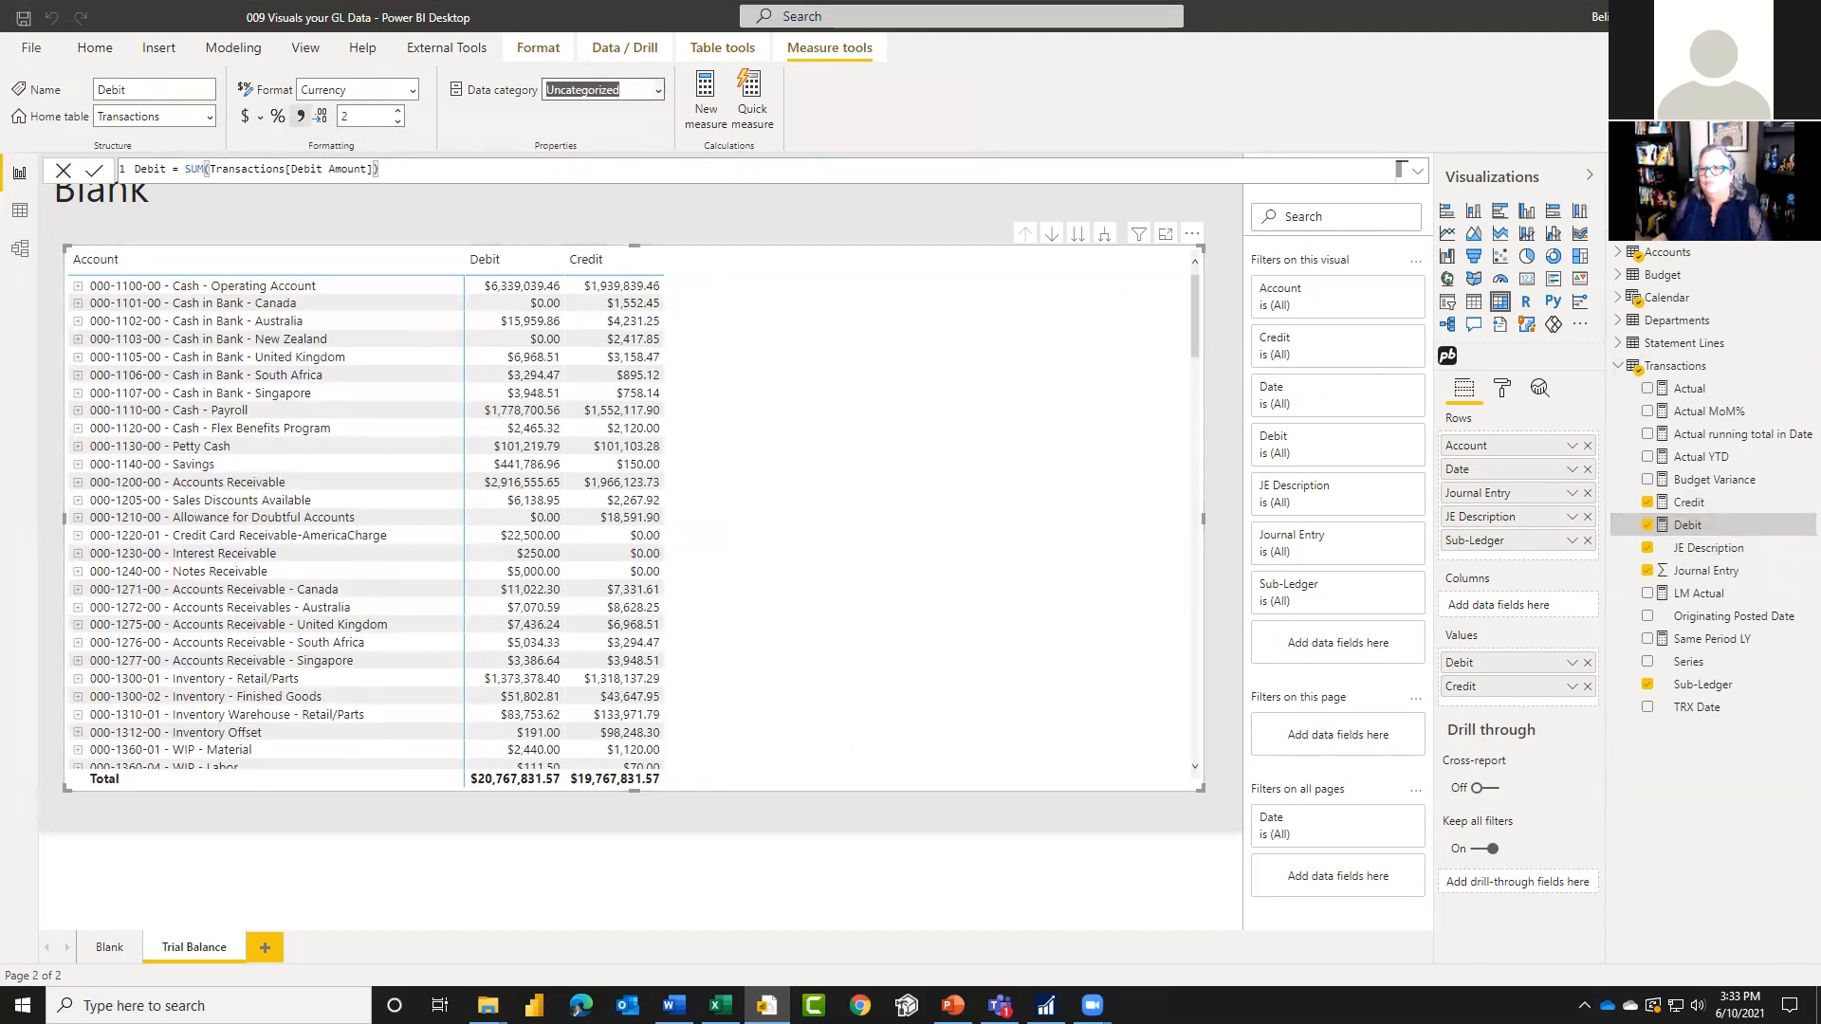
Step: Create a measure in the Transactions table defined as Net = [Debit] - [Credit]
right_click(1798, 370)
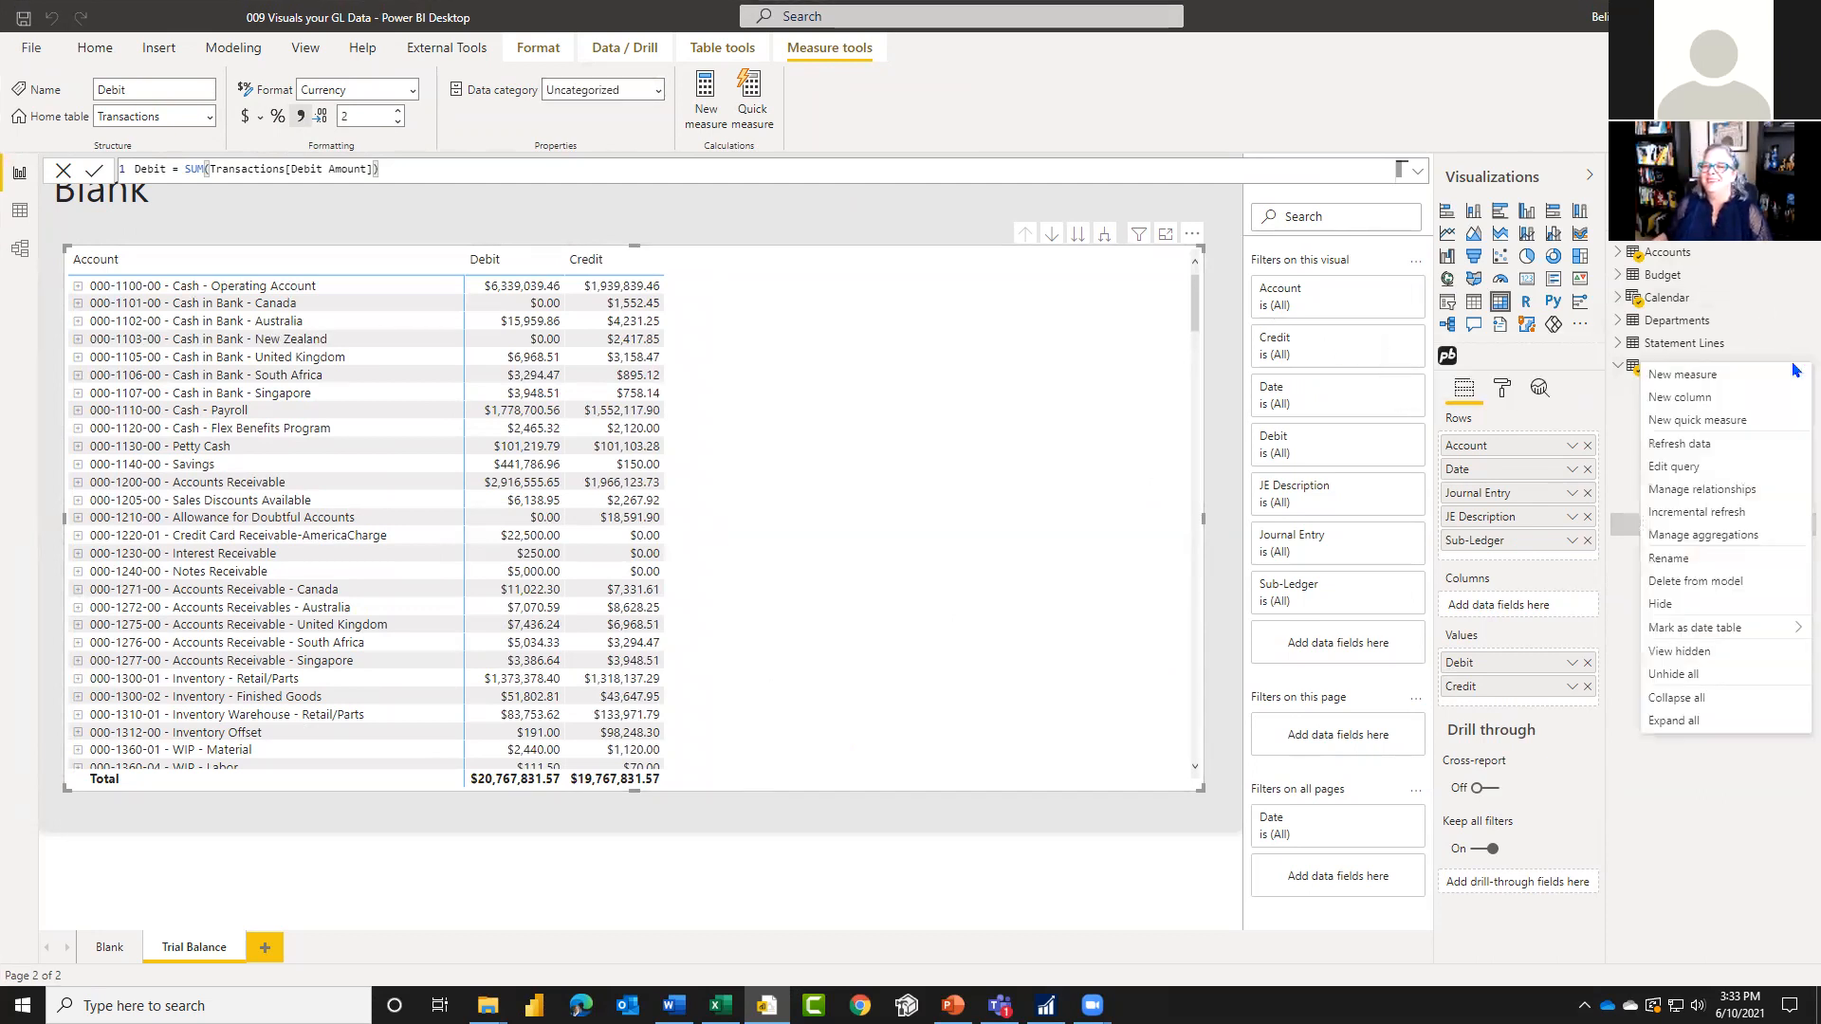
click(1725, 380)
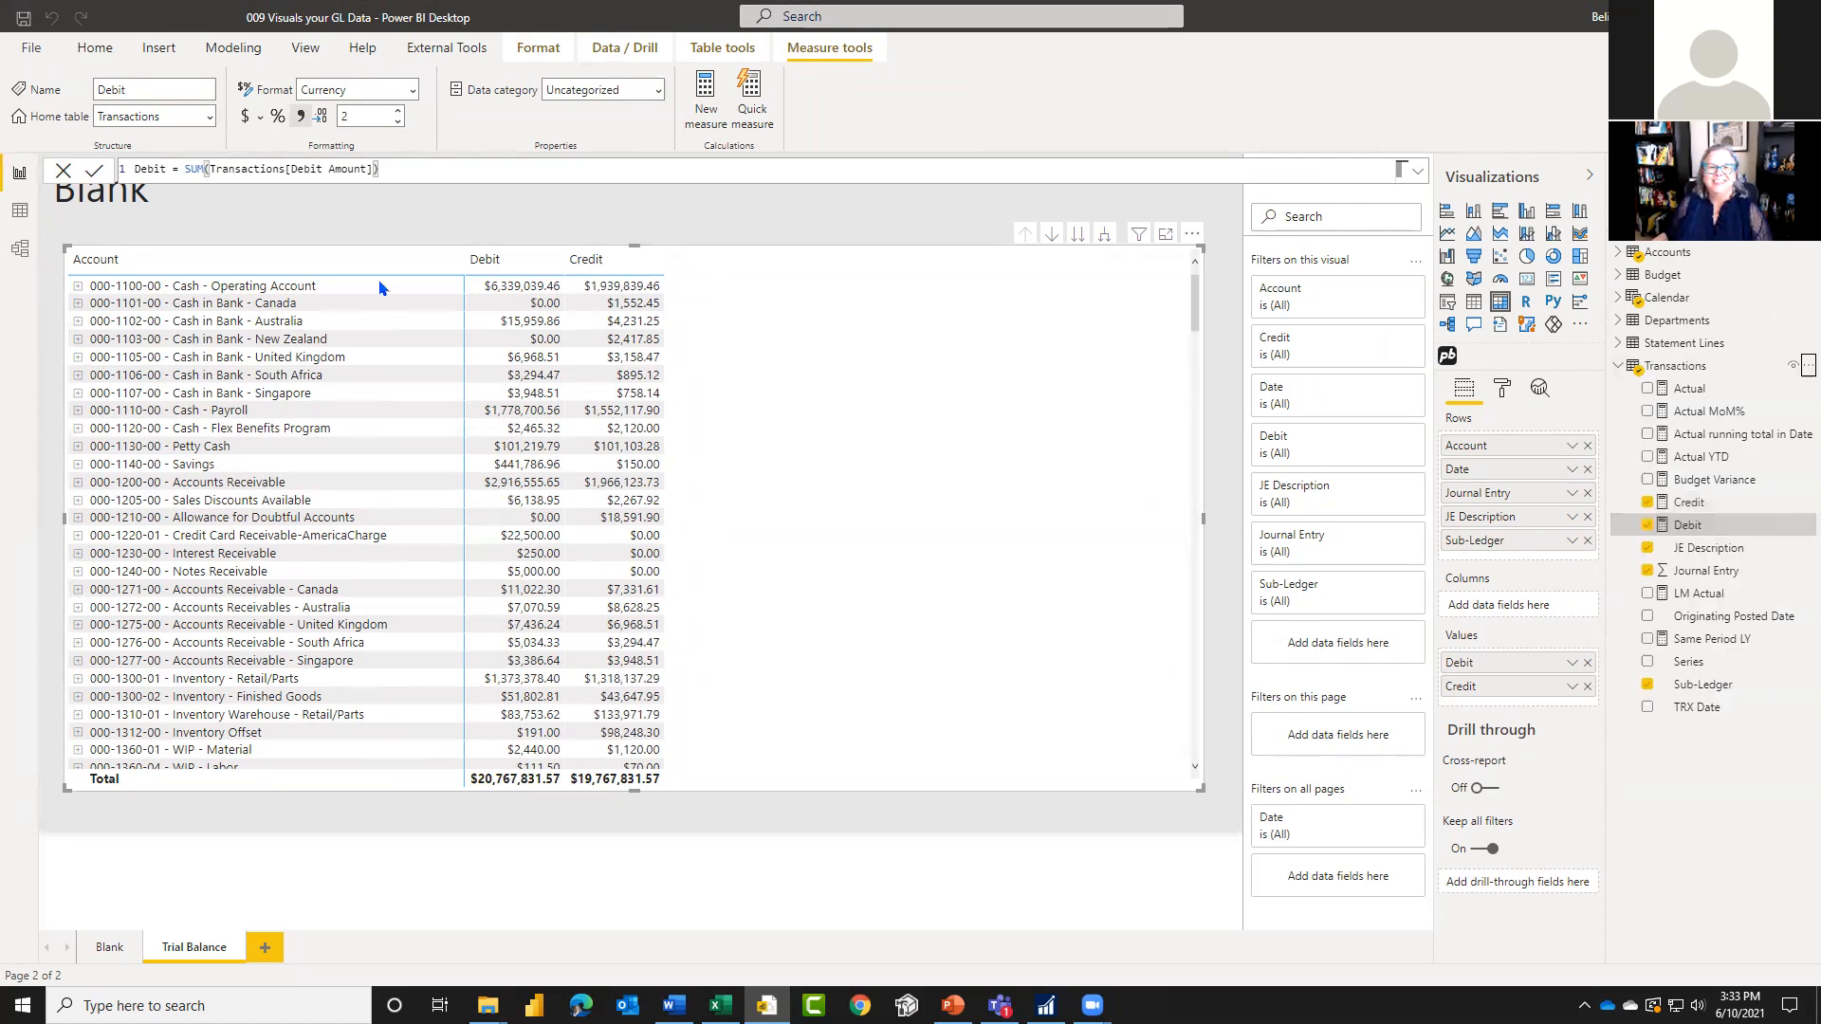
double_click(143, 169)
text(Net = )
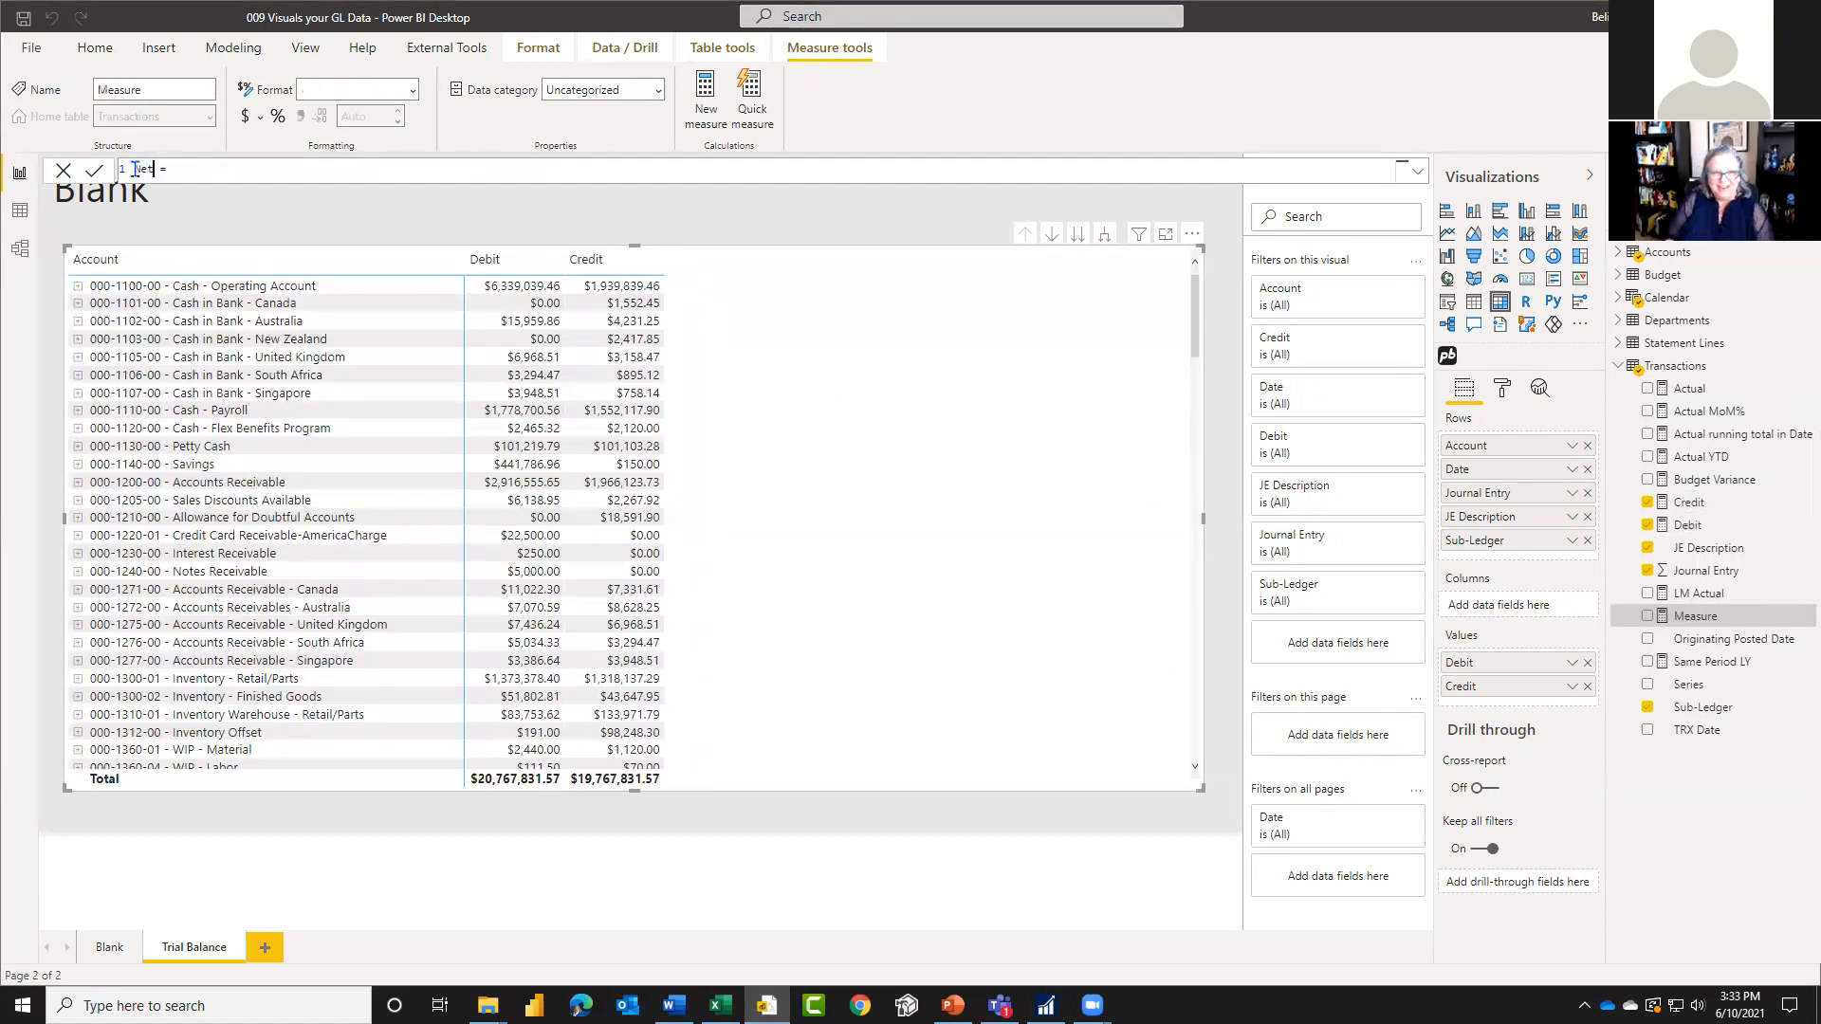
text([Debit] )
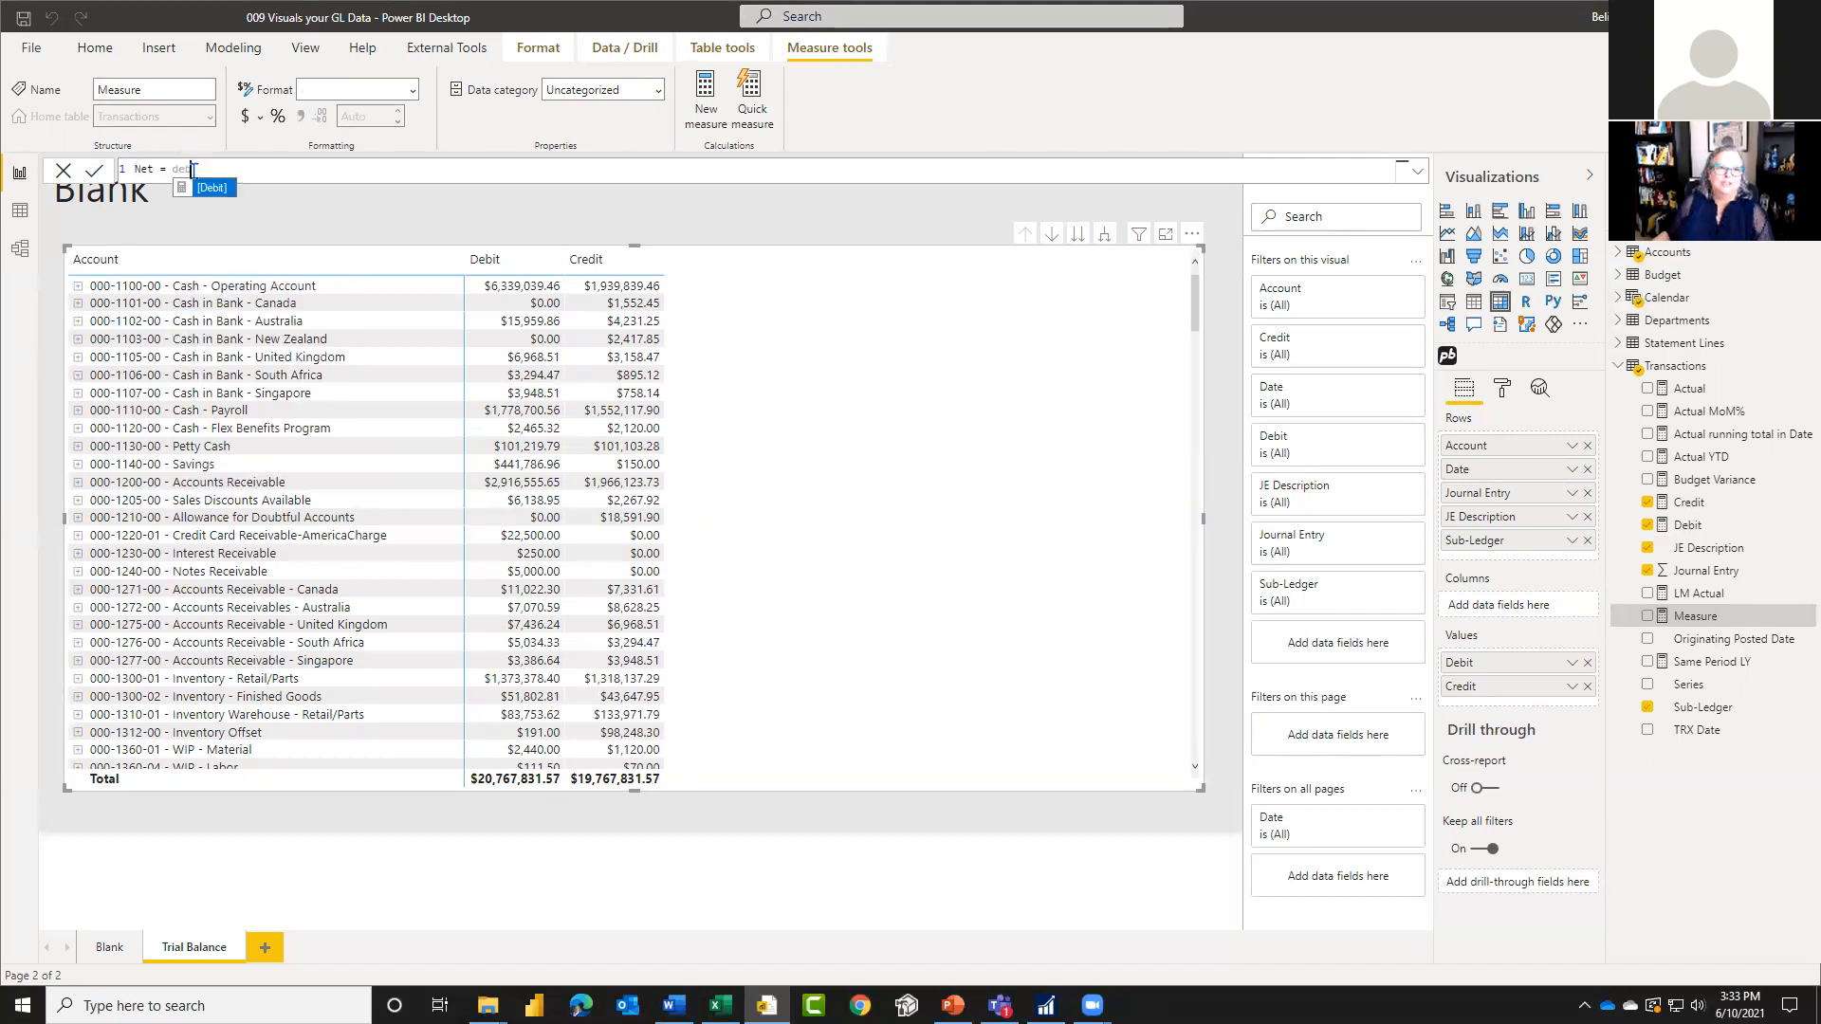
text(- )
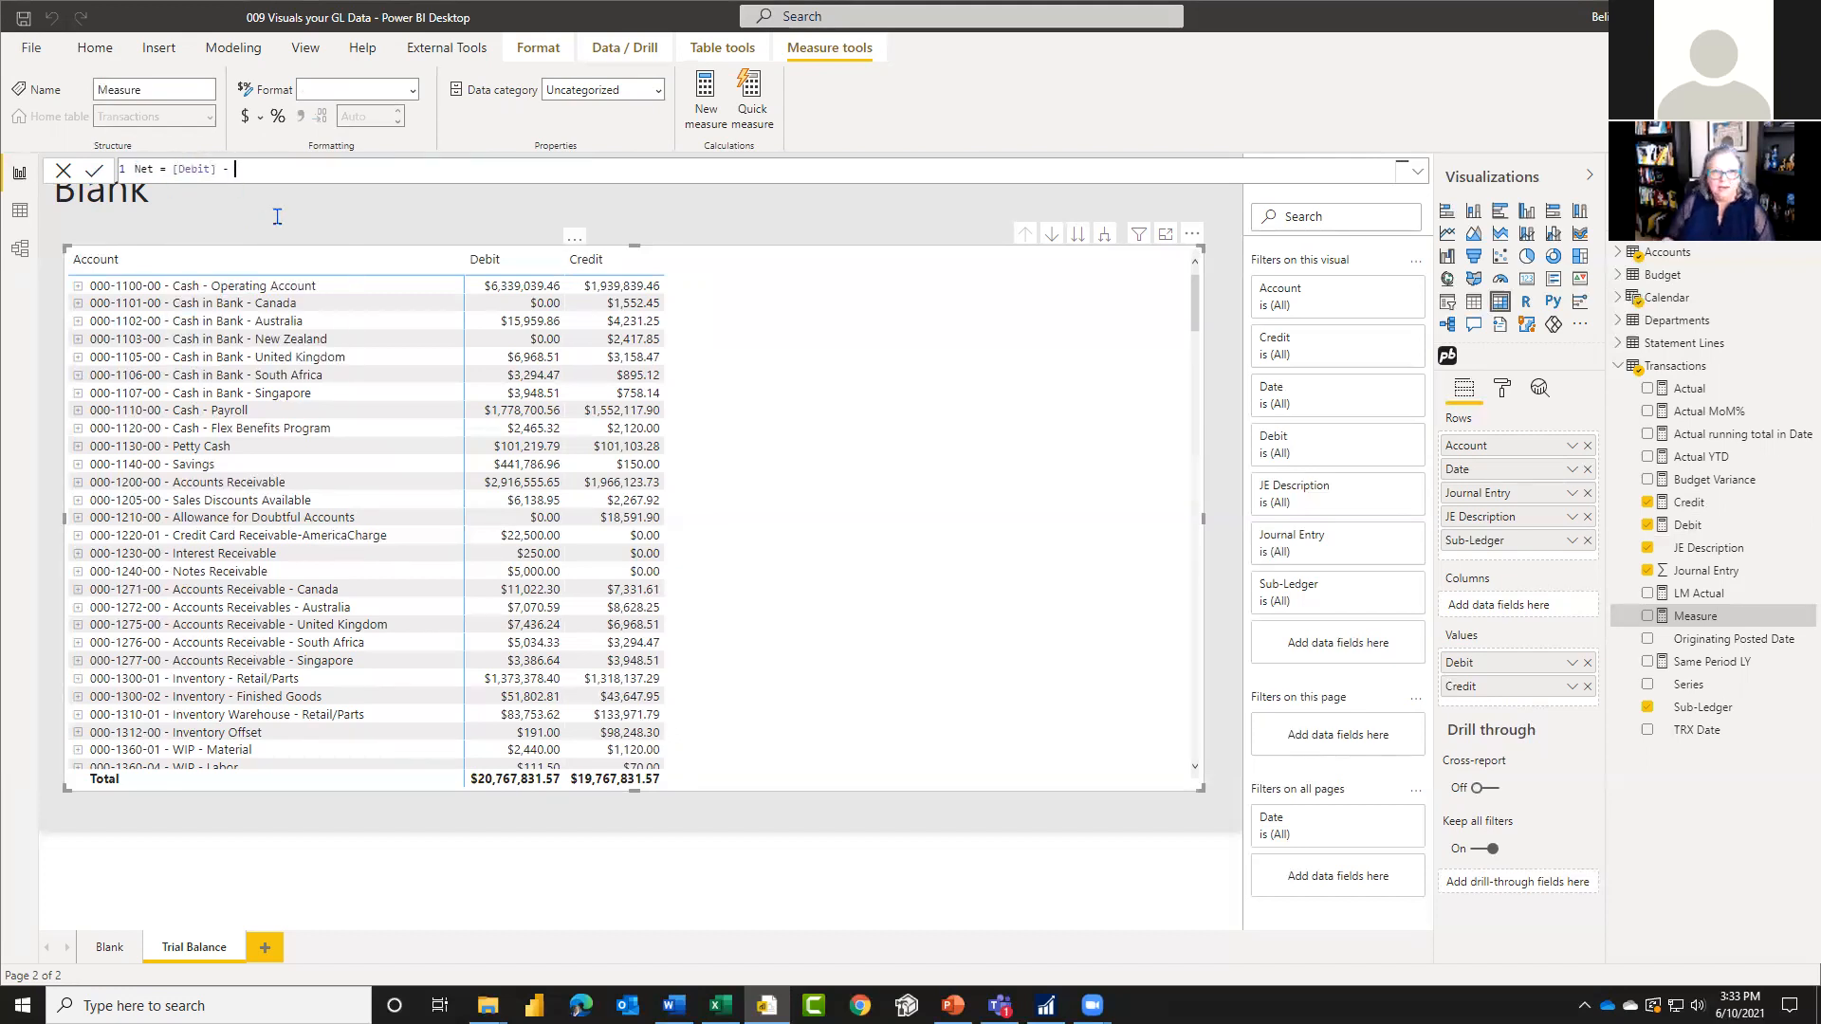
text(cre)
key(Tab)
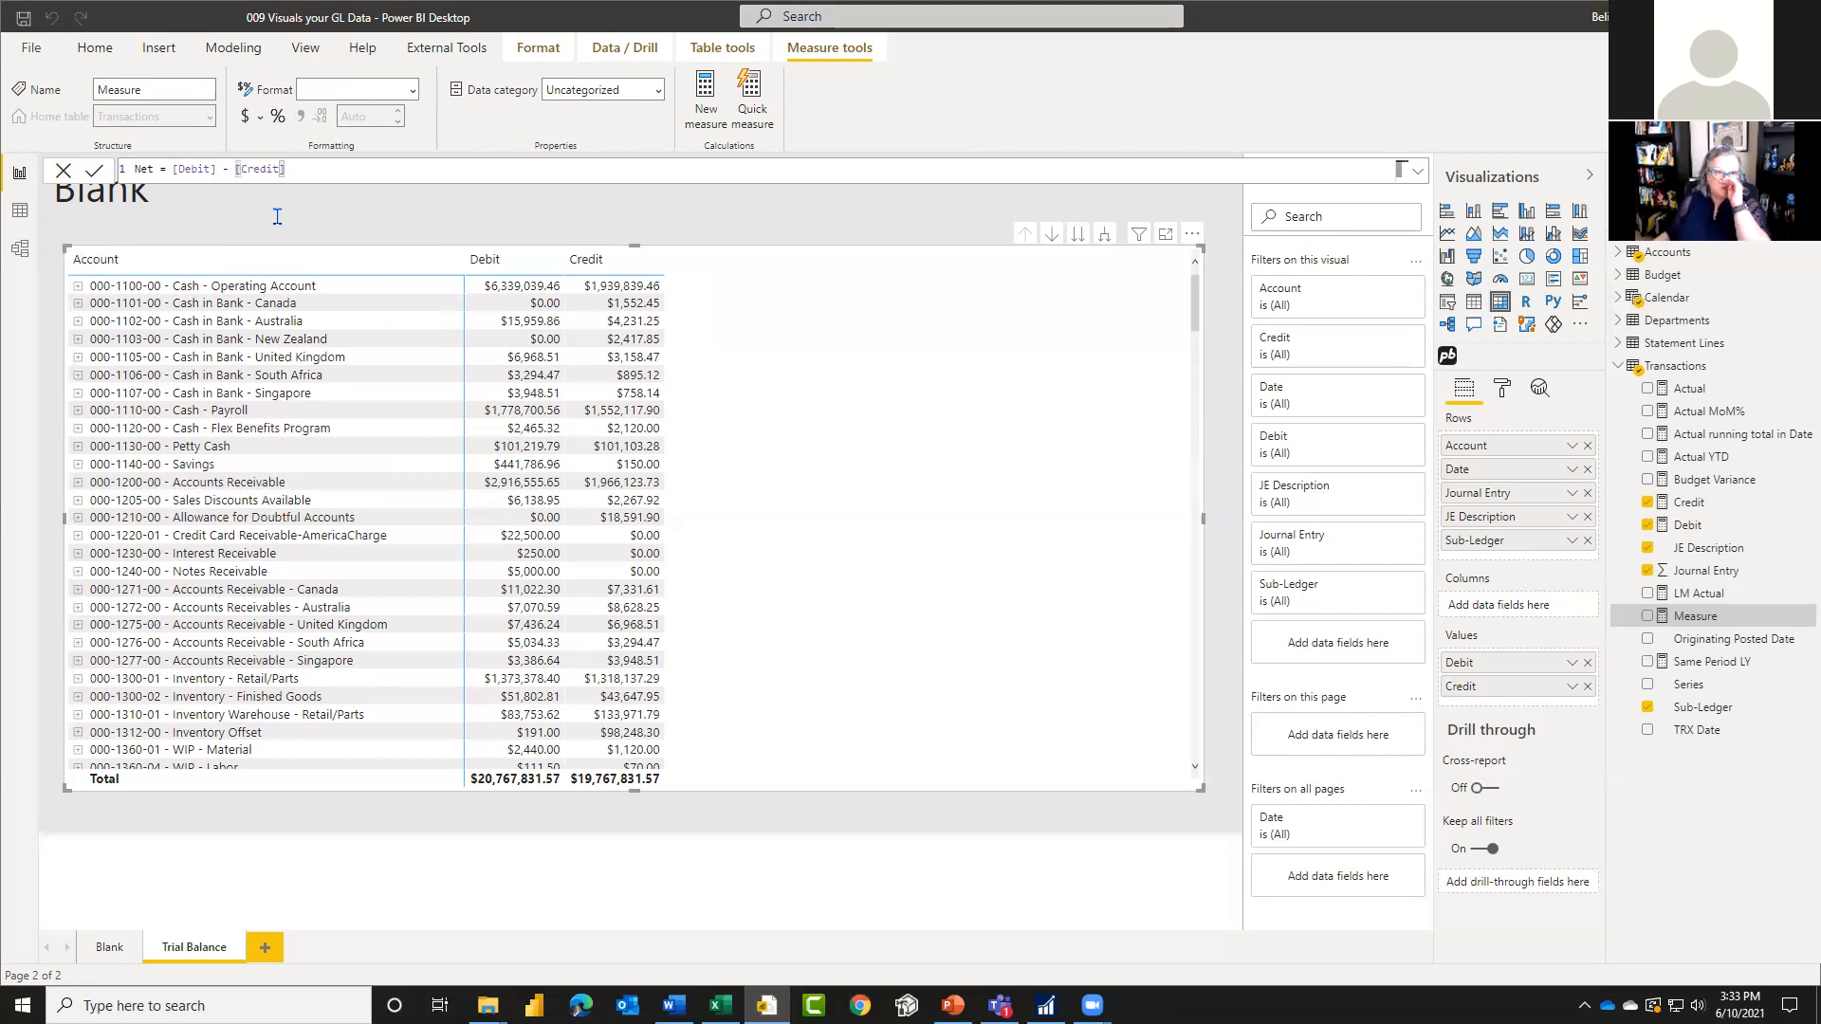
click(96, 171)
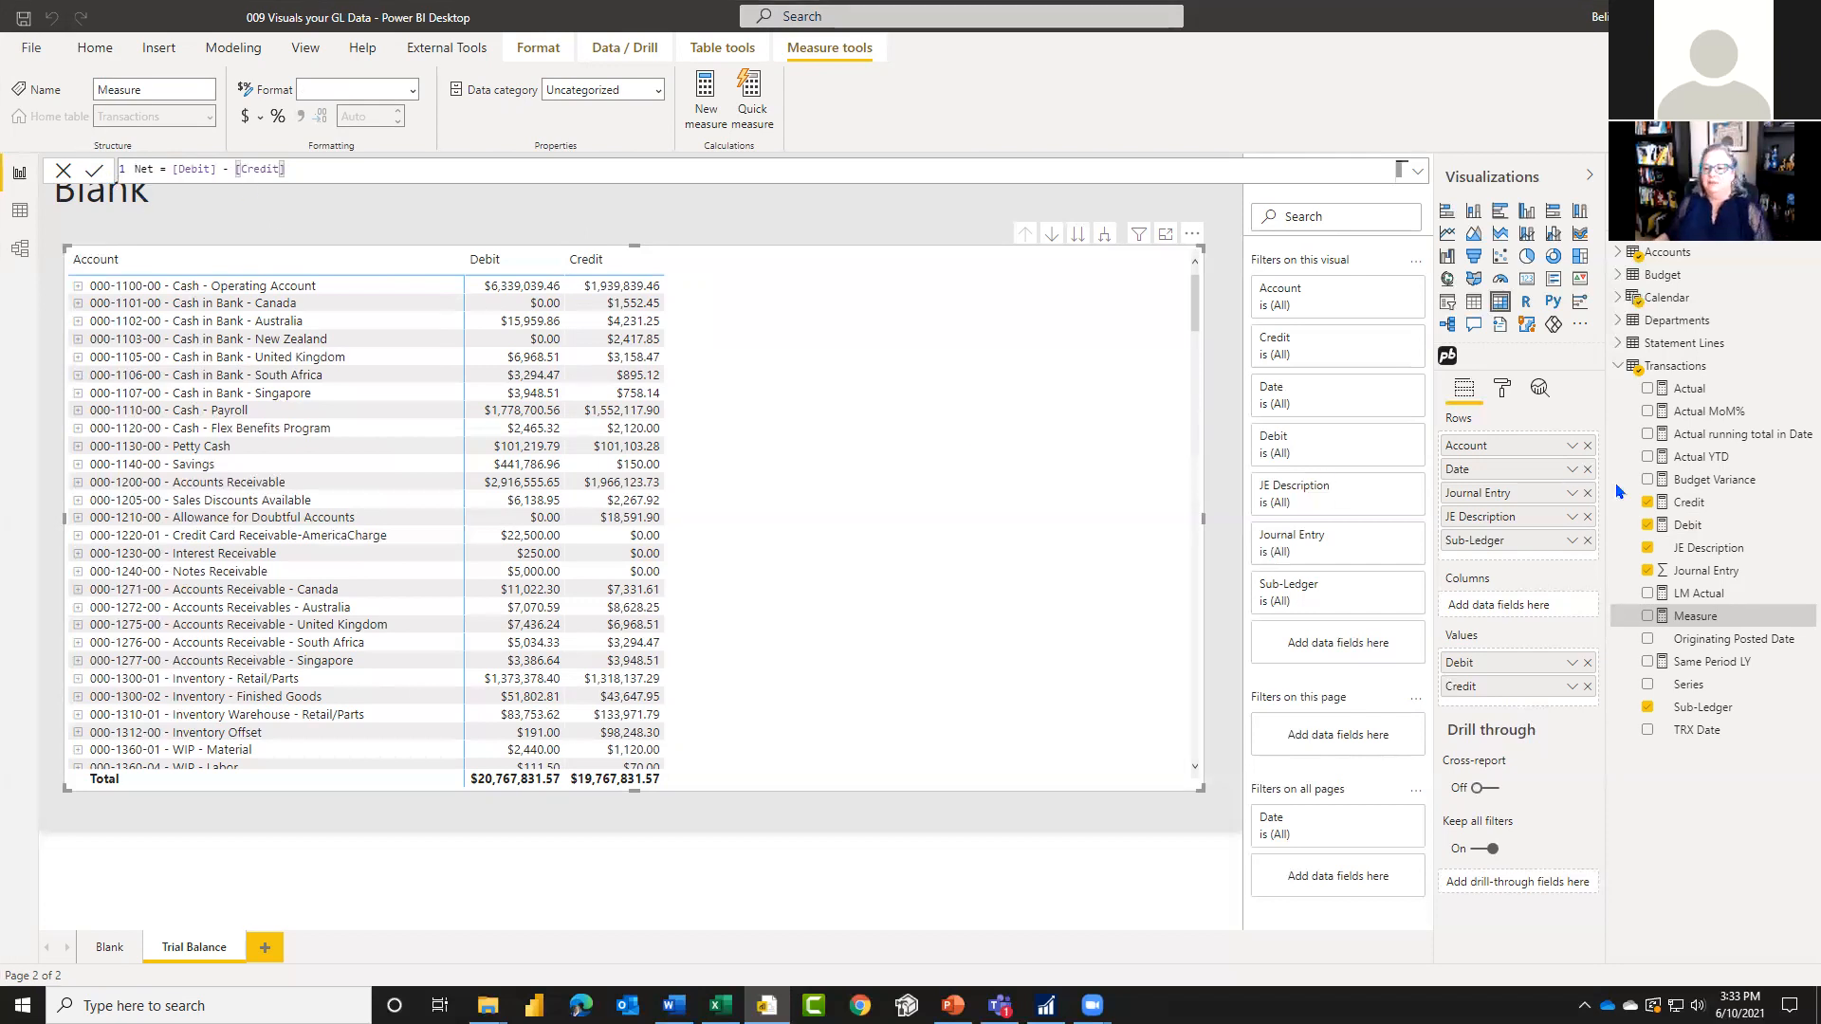
Step: Add the Net measure to the matrix values and format it as currency with 2 decimal places
click(1648, 617)
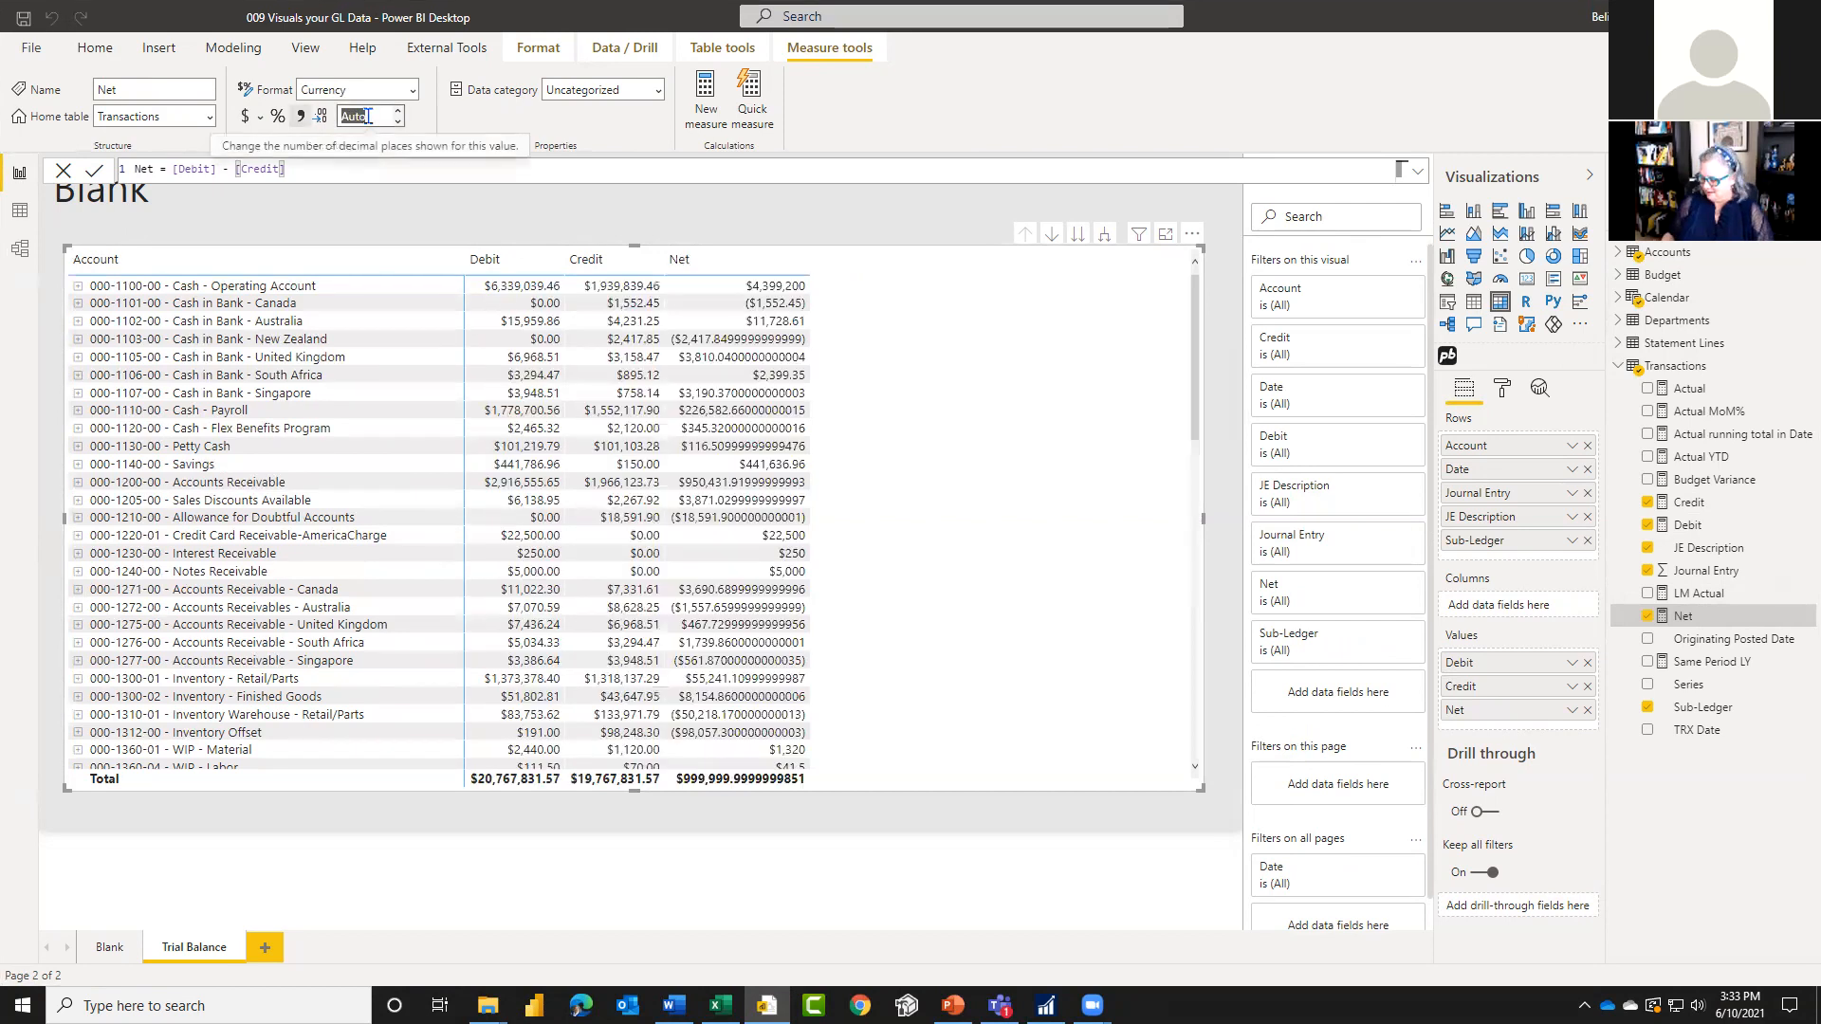
text(2)
key(Return)
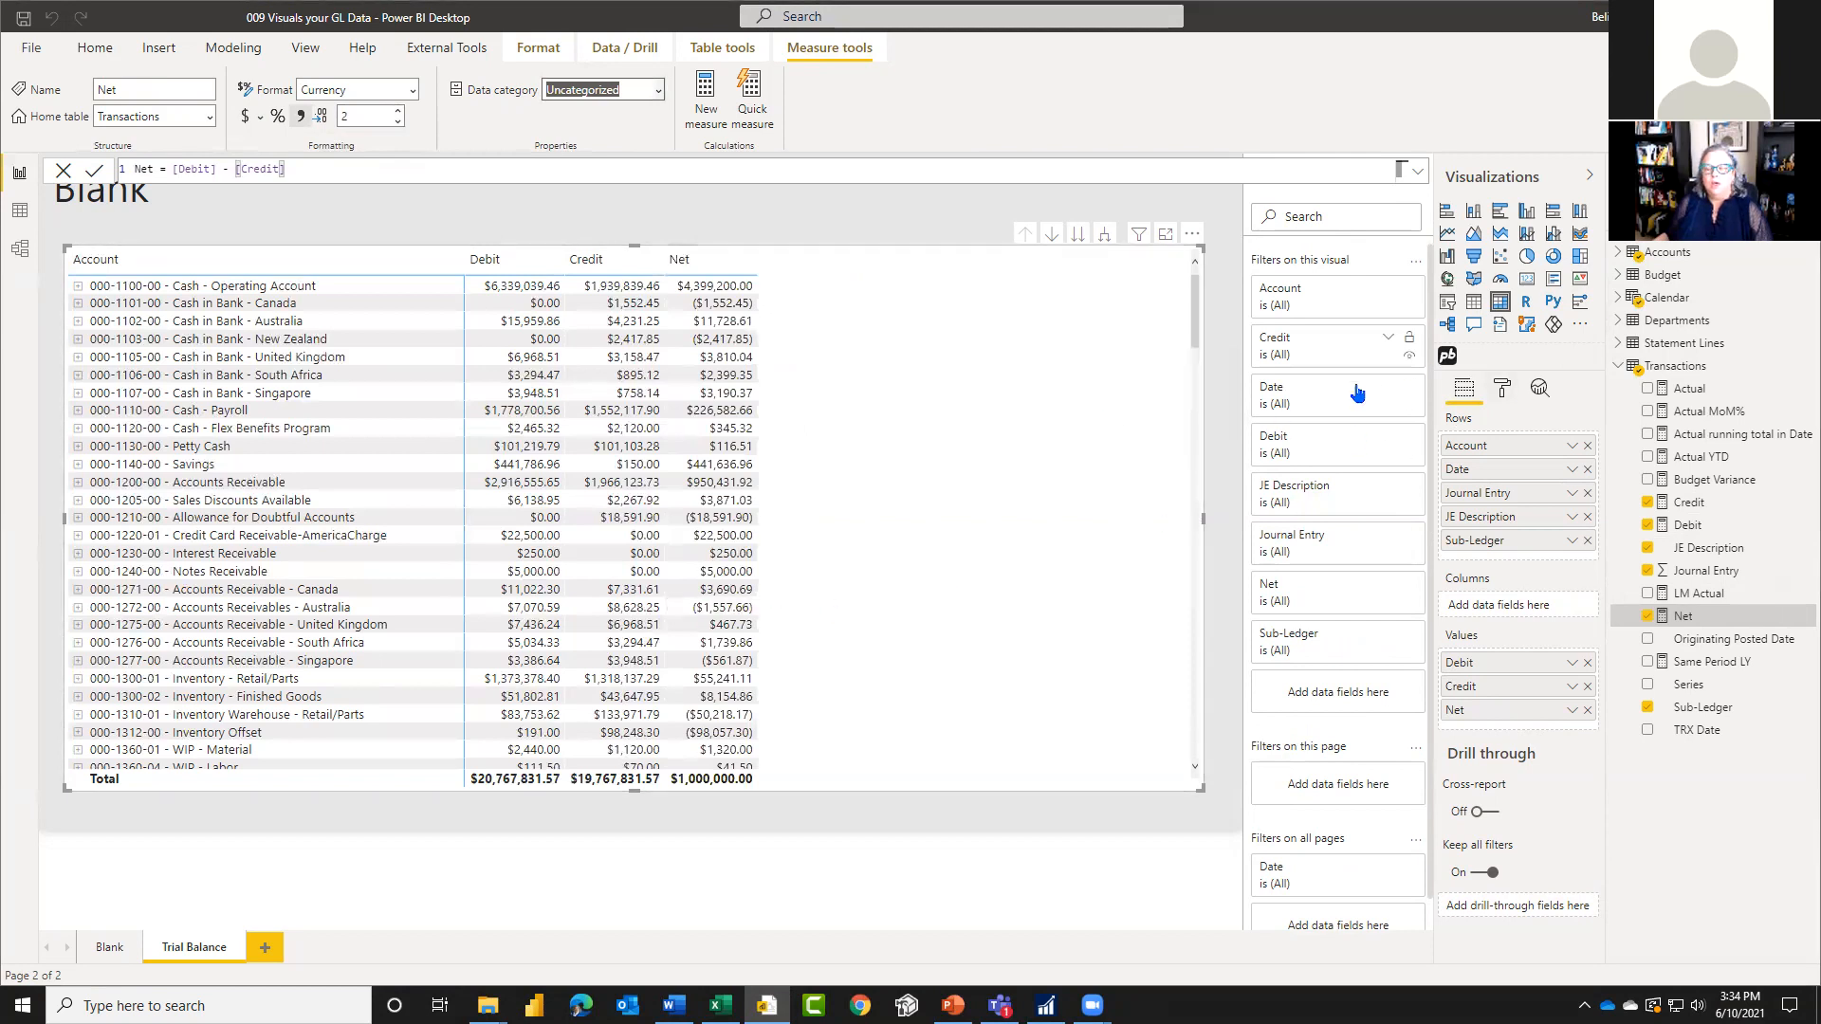
Step: Expand all matrix rows down to the JE Description level and turn off the stepped layout of the row headers
click(1105, 235)
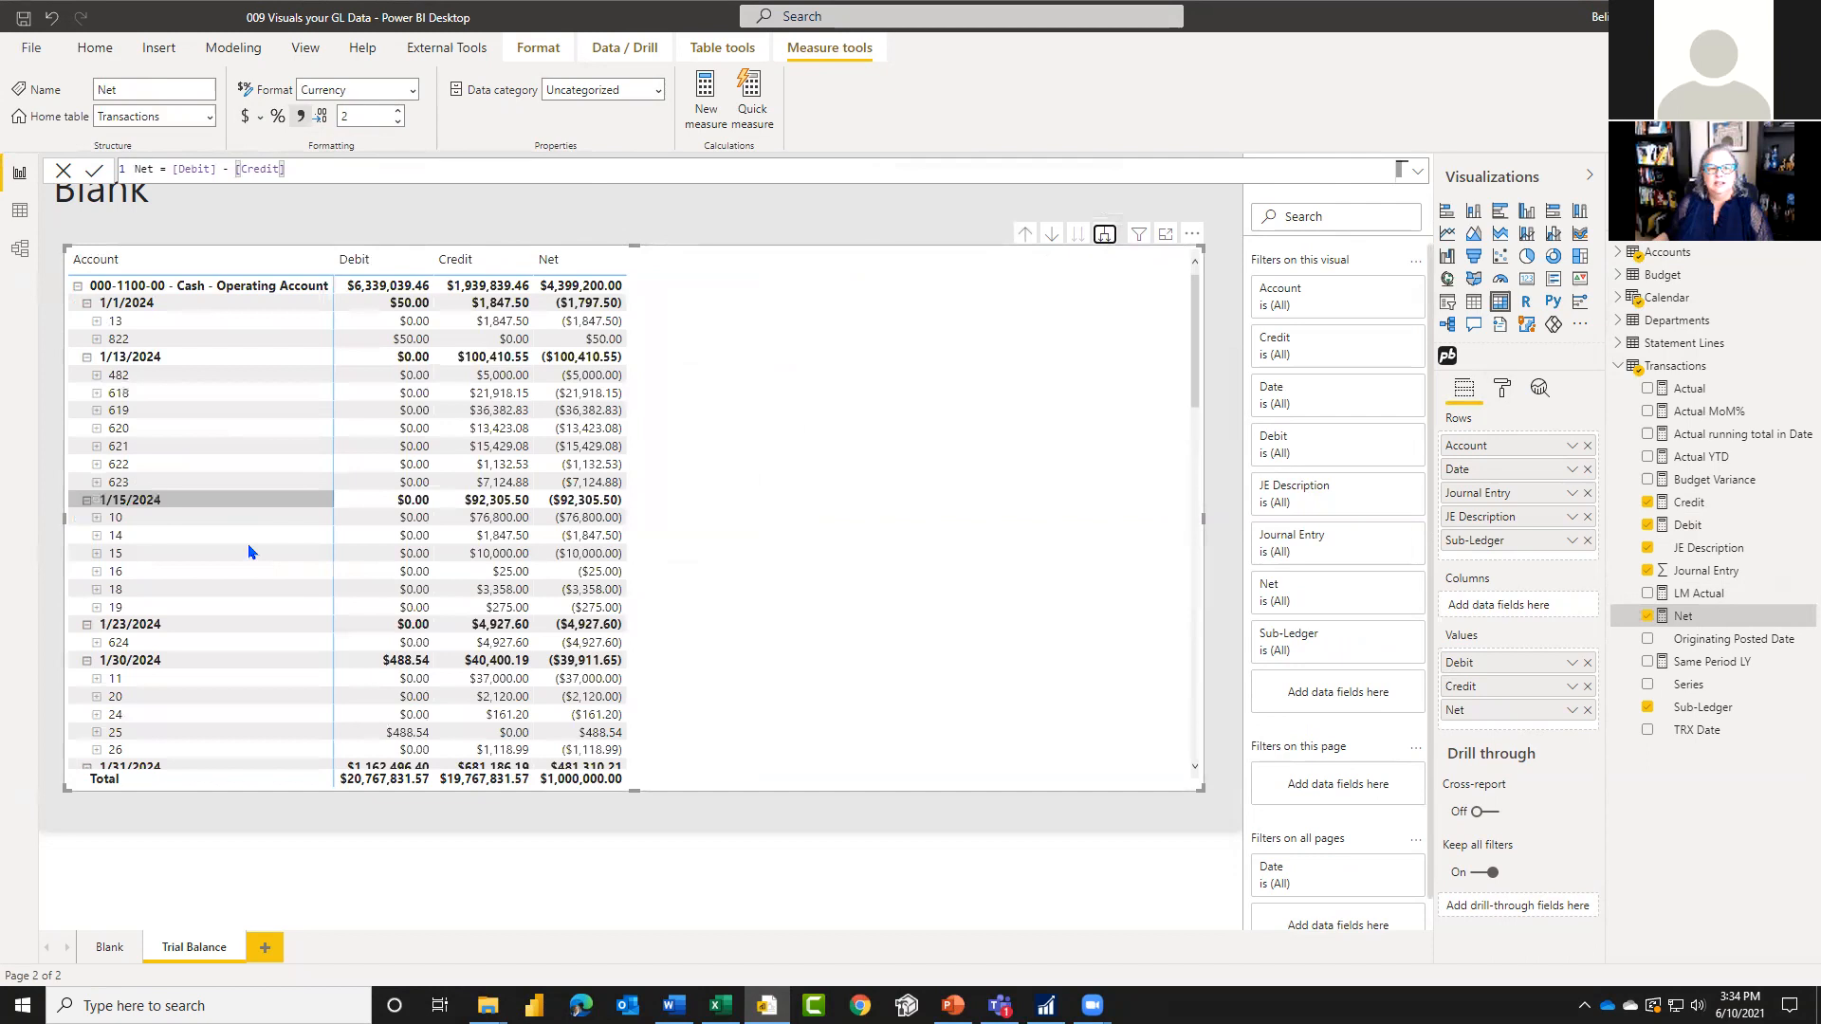
click(1105, 235)
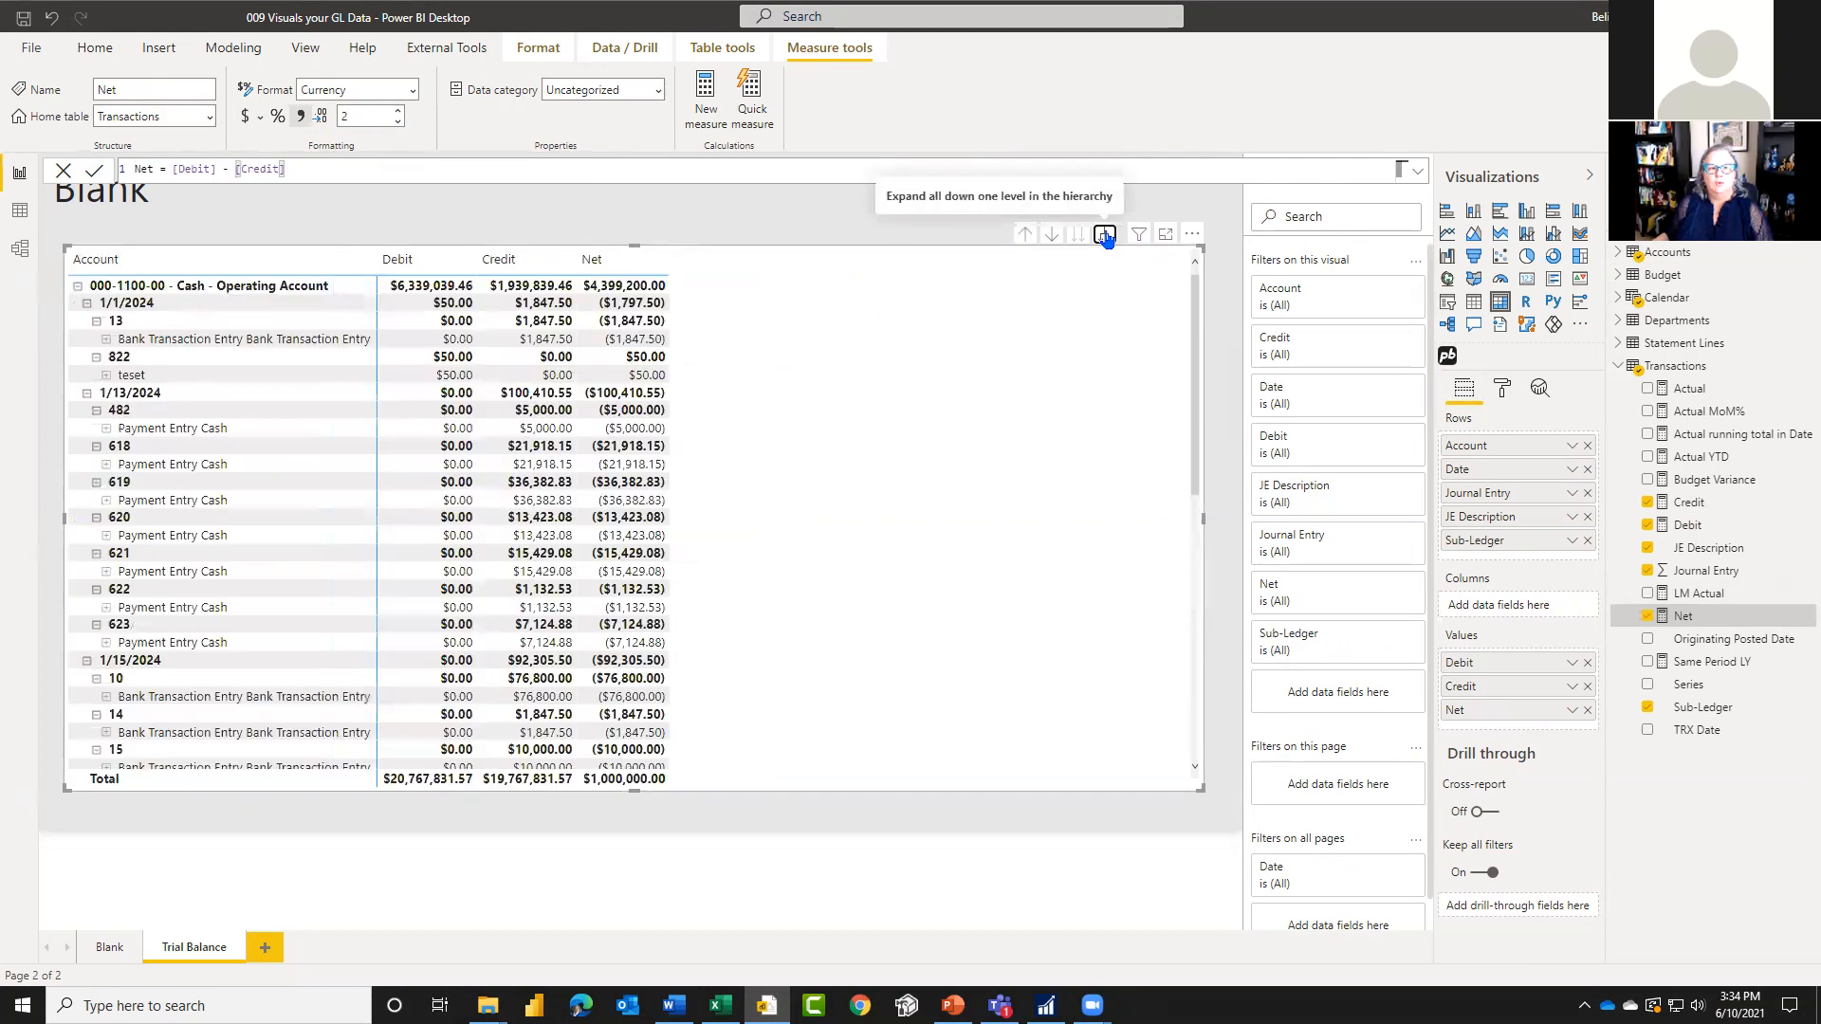
click(1502, 389)
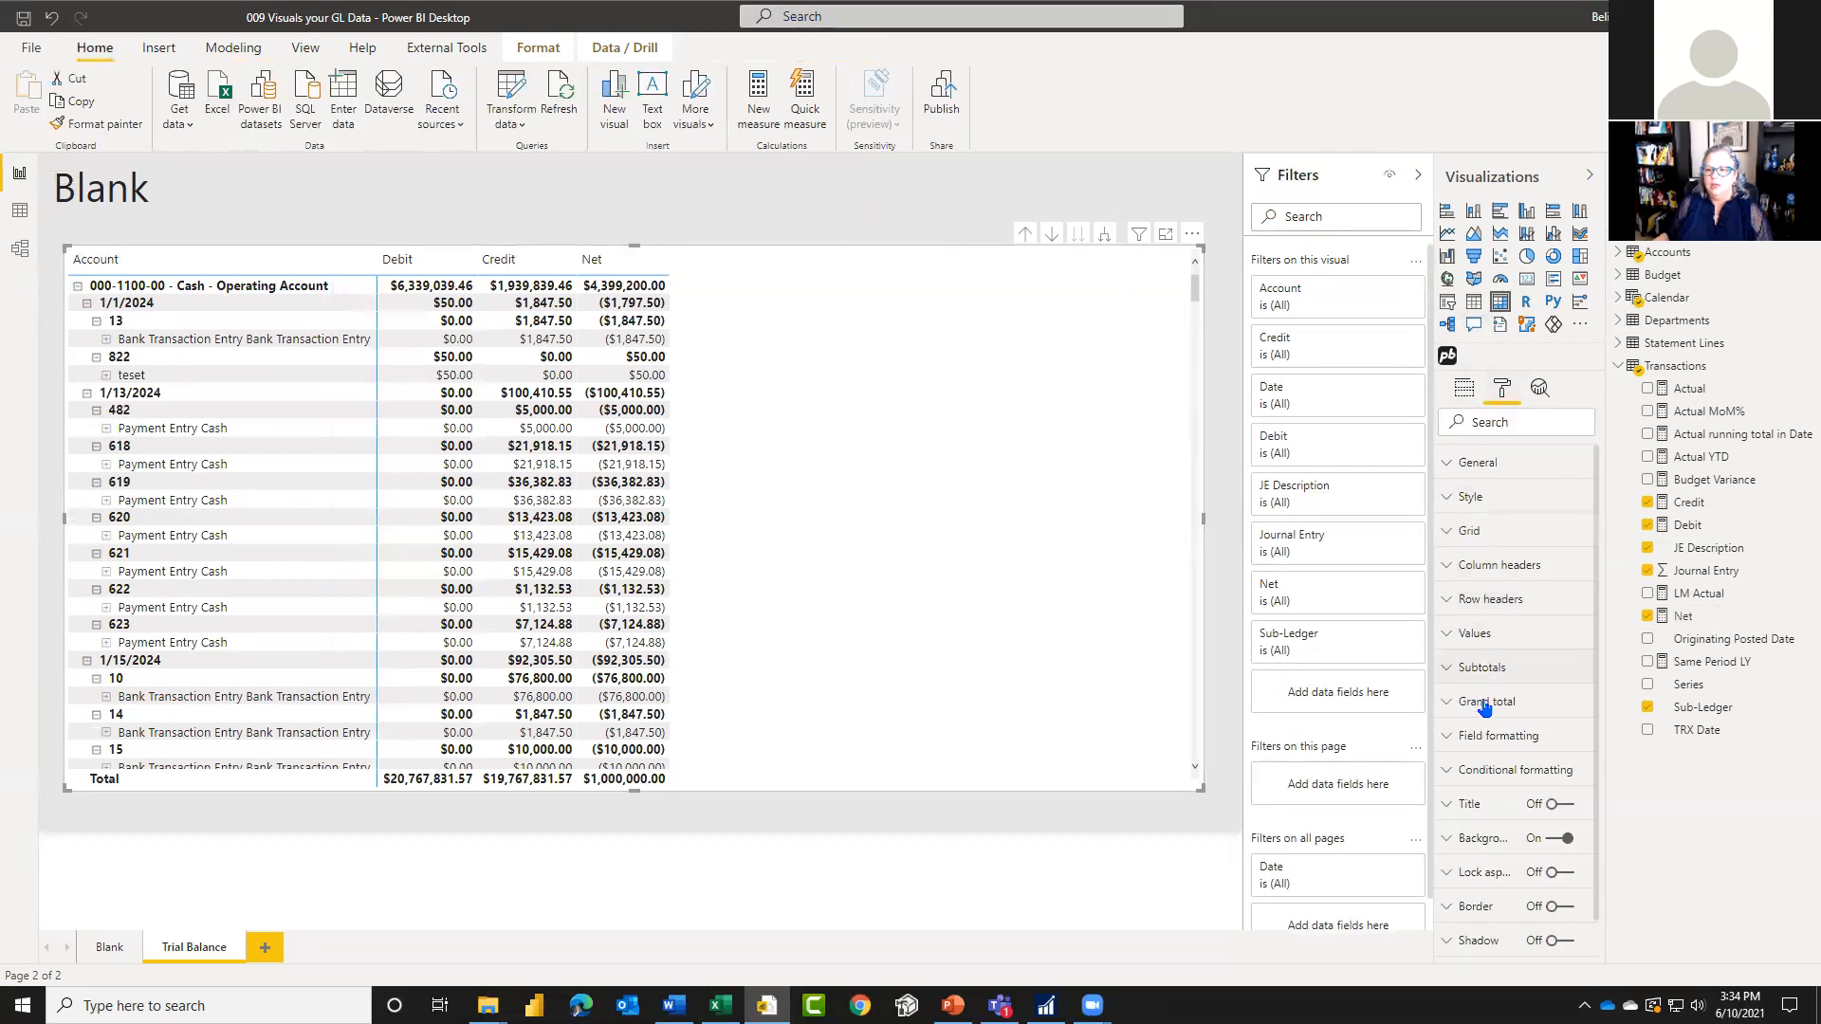
click(1456, 601)
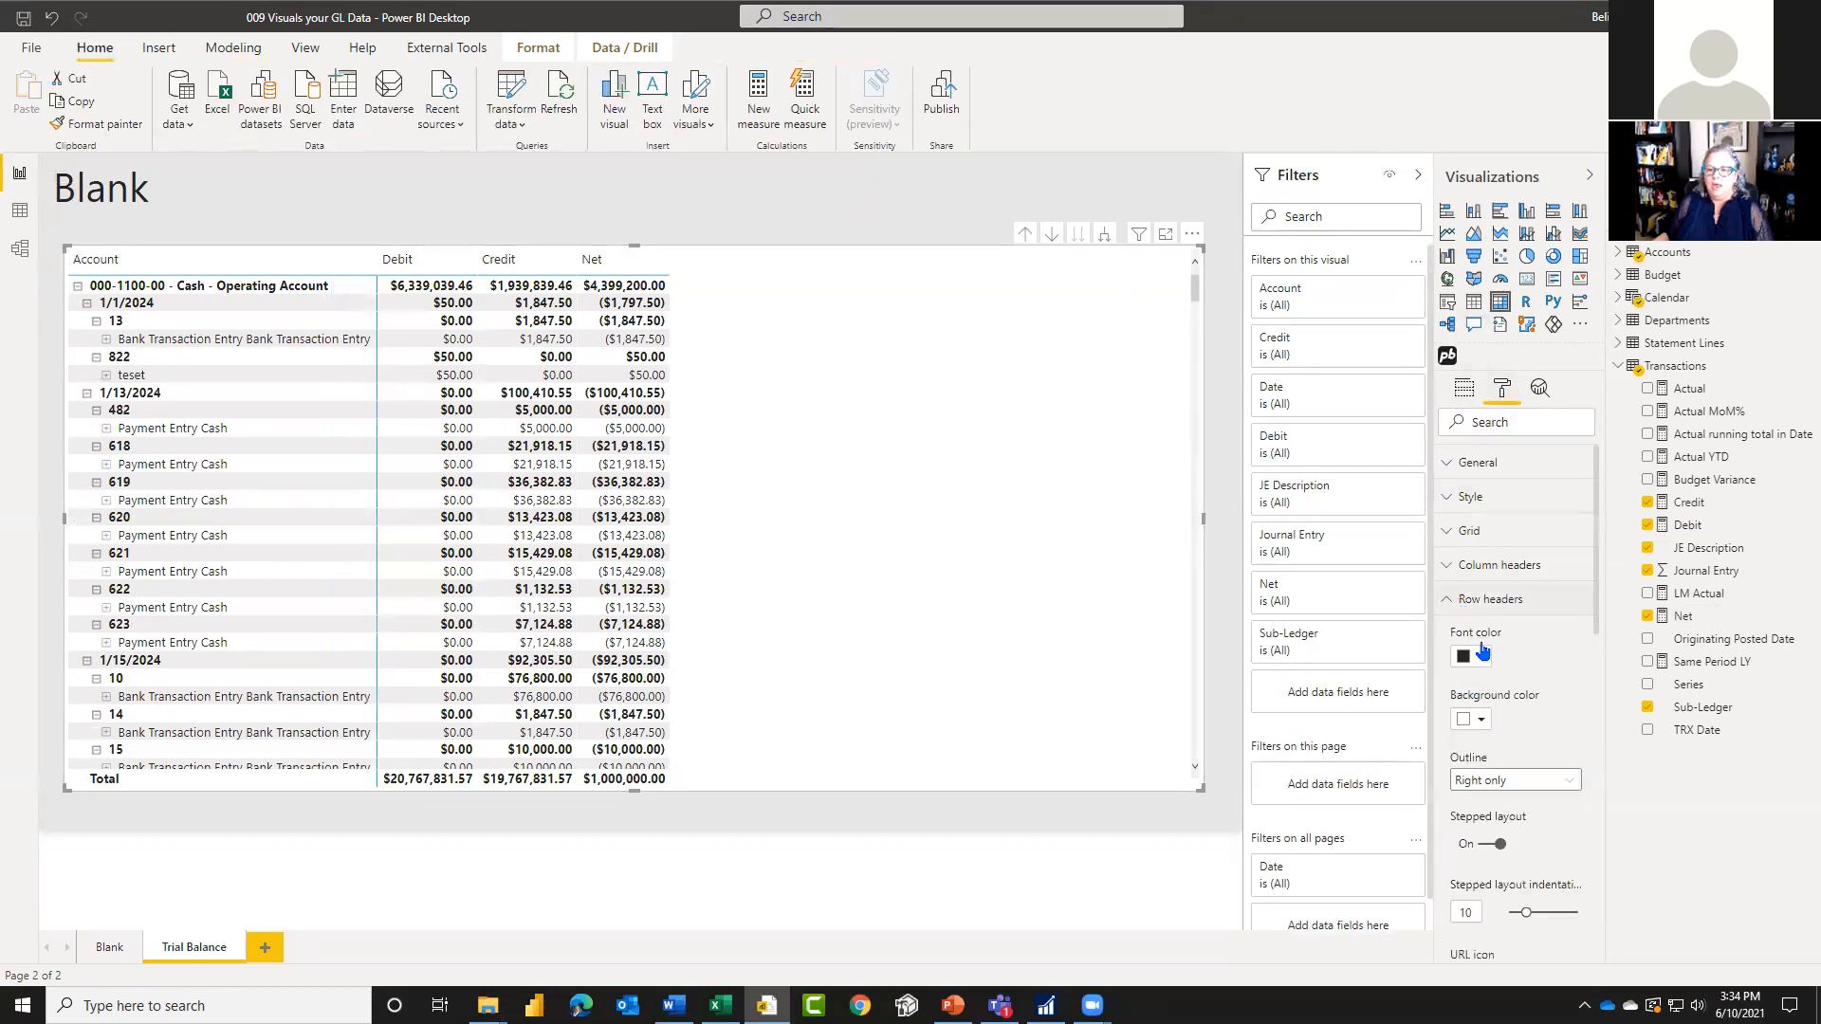
scroll(1547, 759, down, 3)
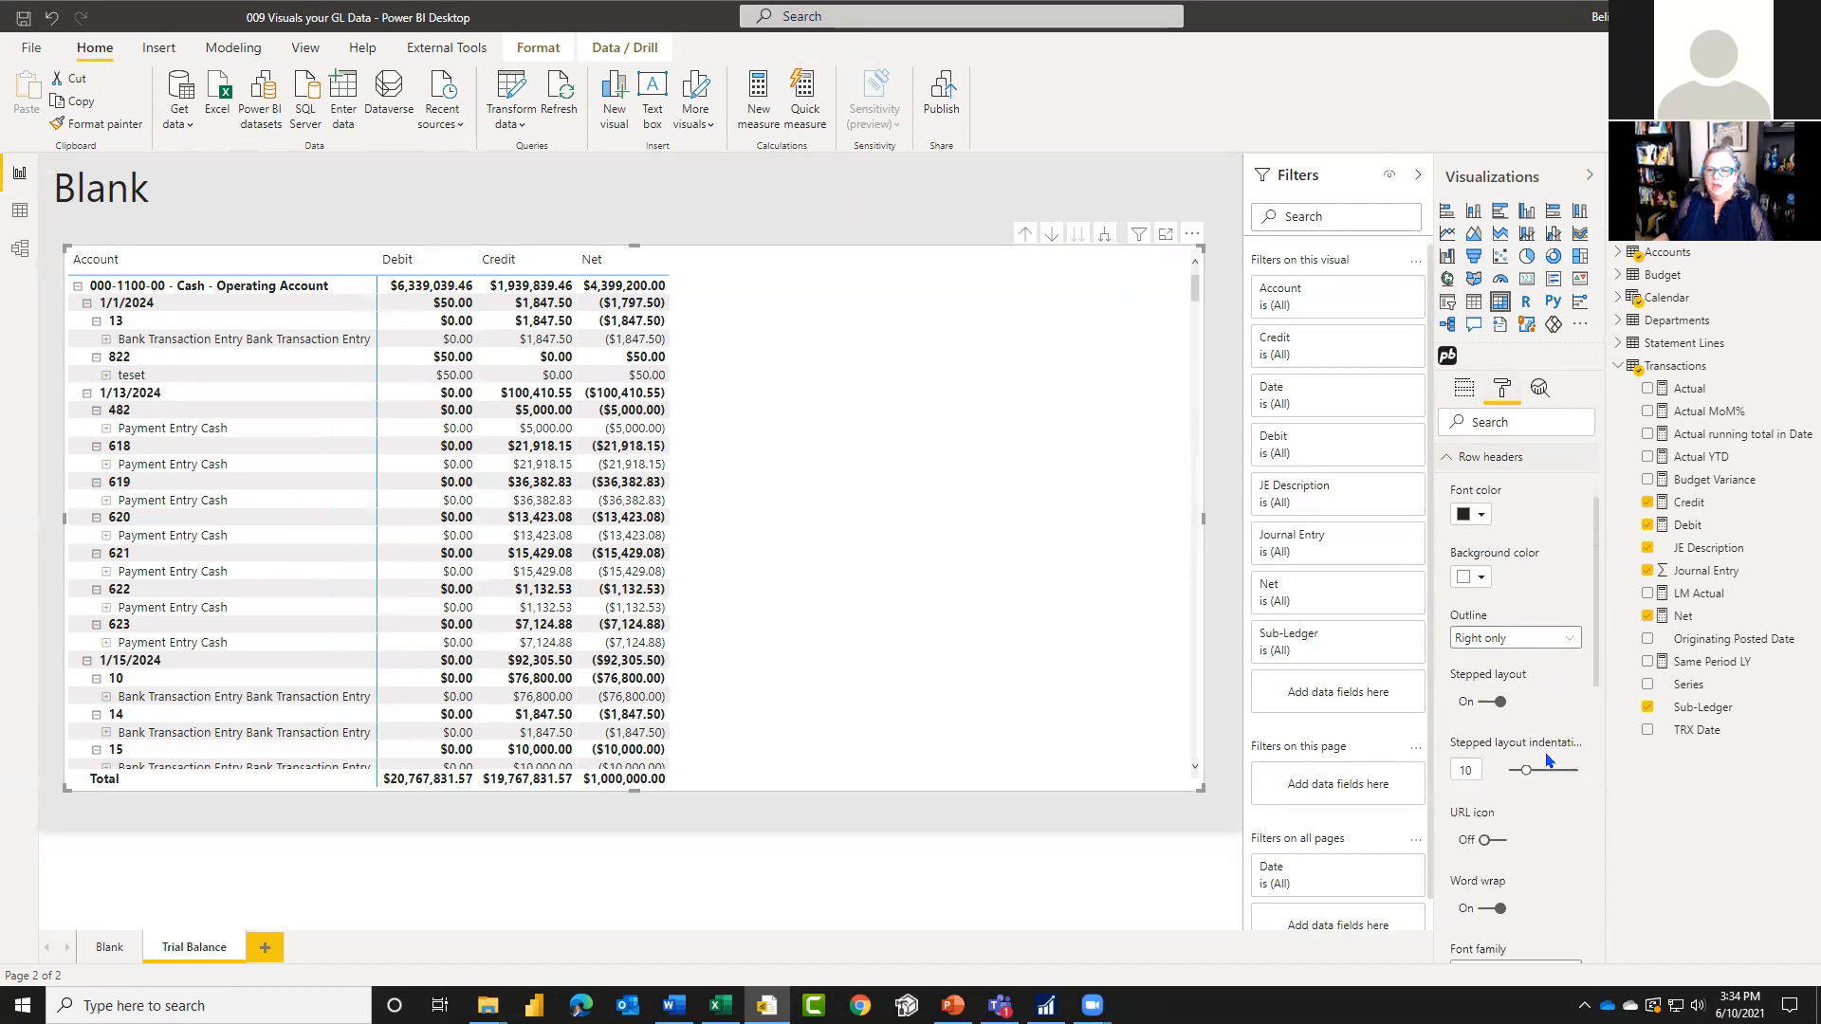
click(1486, 710)
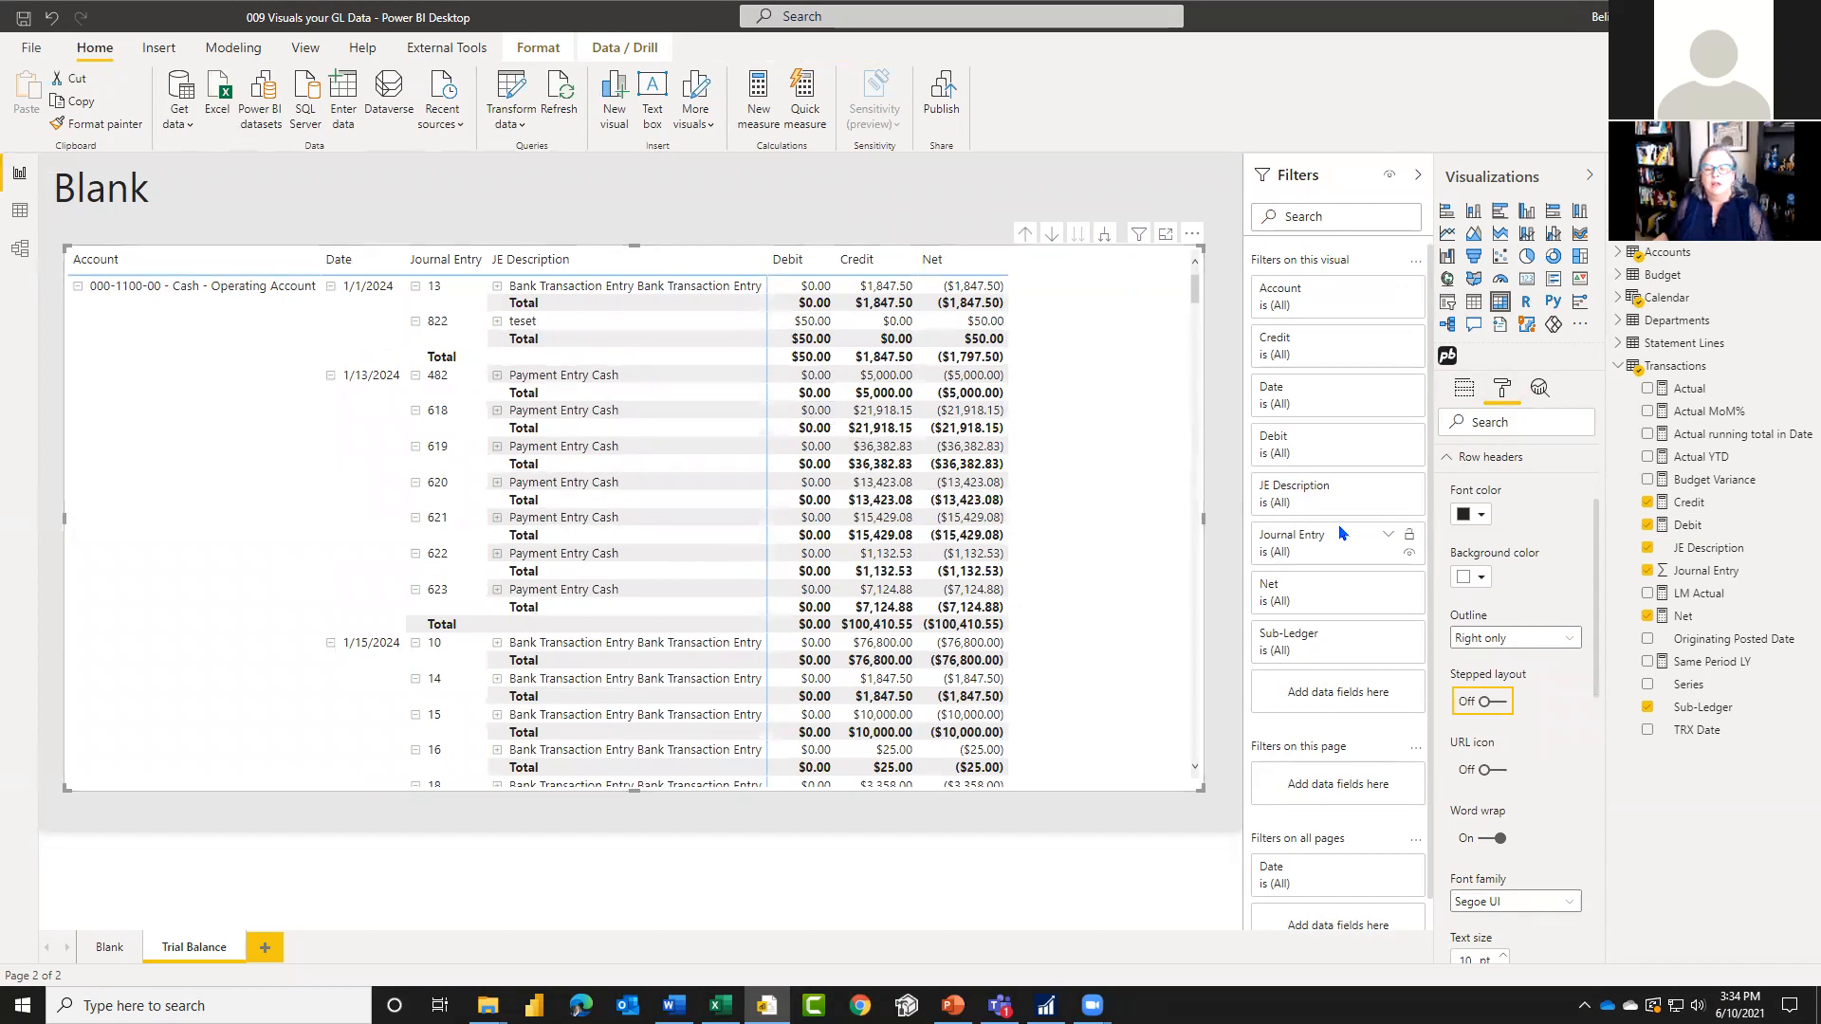
Step: Give the matrix row subtotals a light grey background and apply the subtotal formatting to their labels too
click(1444, 459)
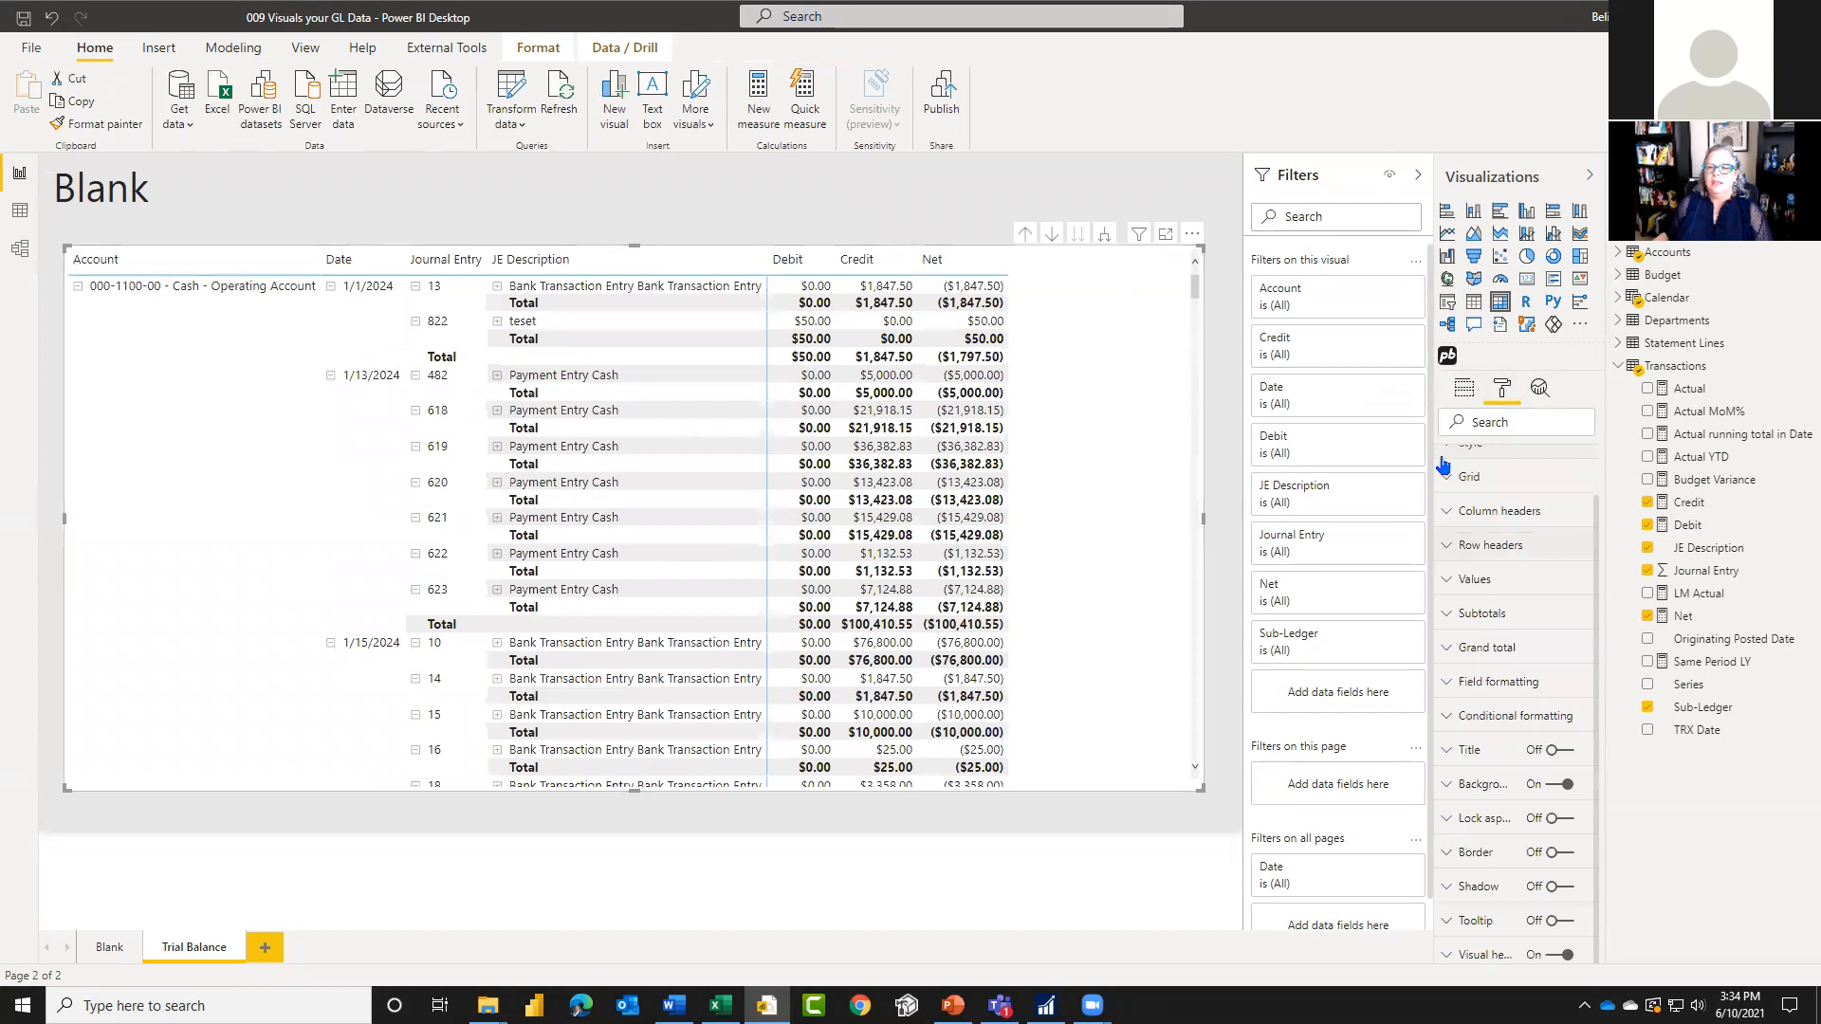
click(1449, 616)
scroll(1537, 732, down, 3)
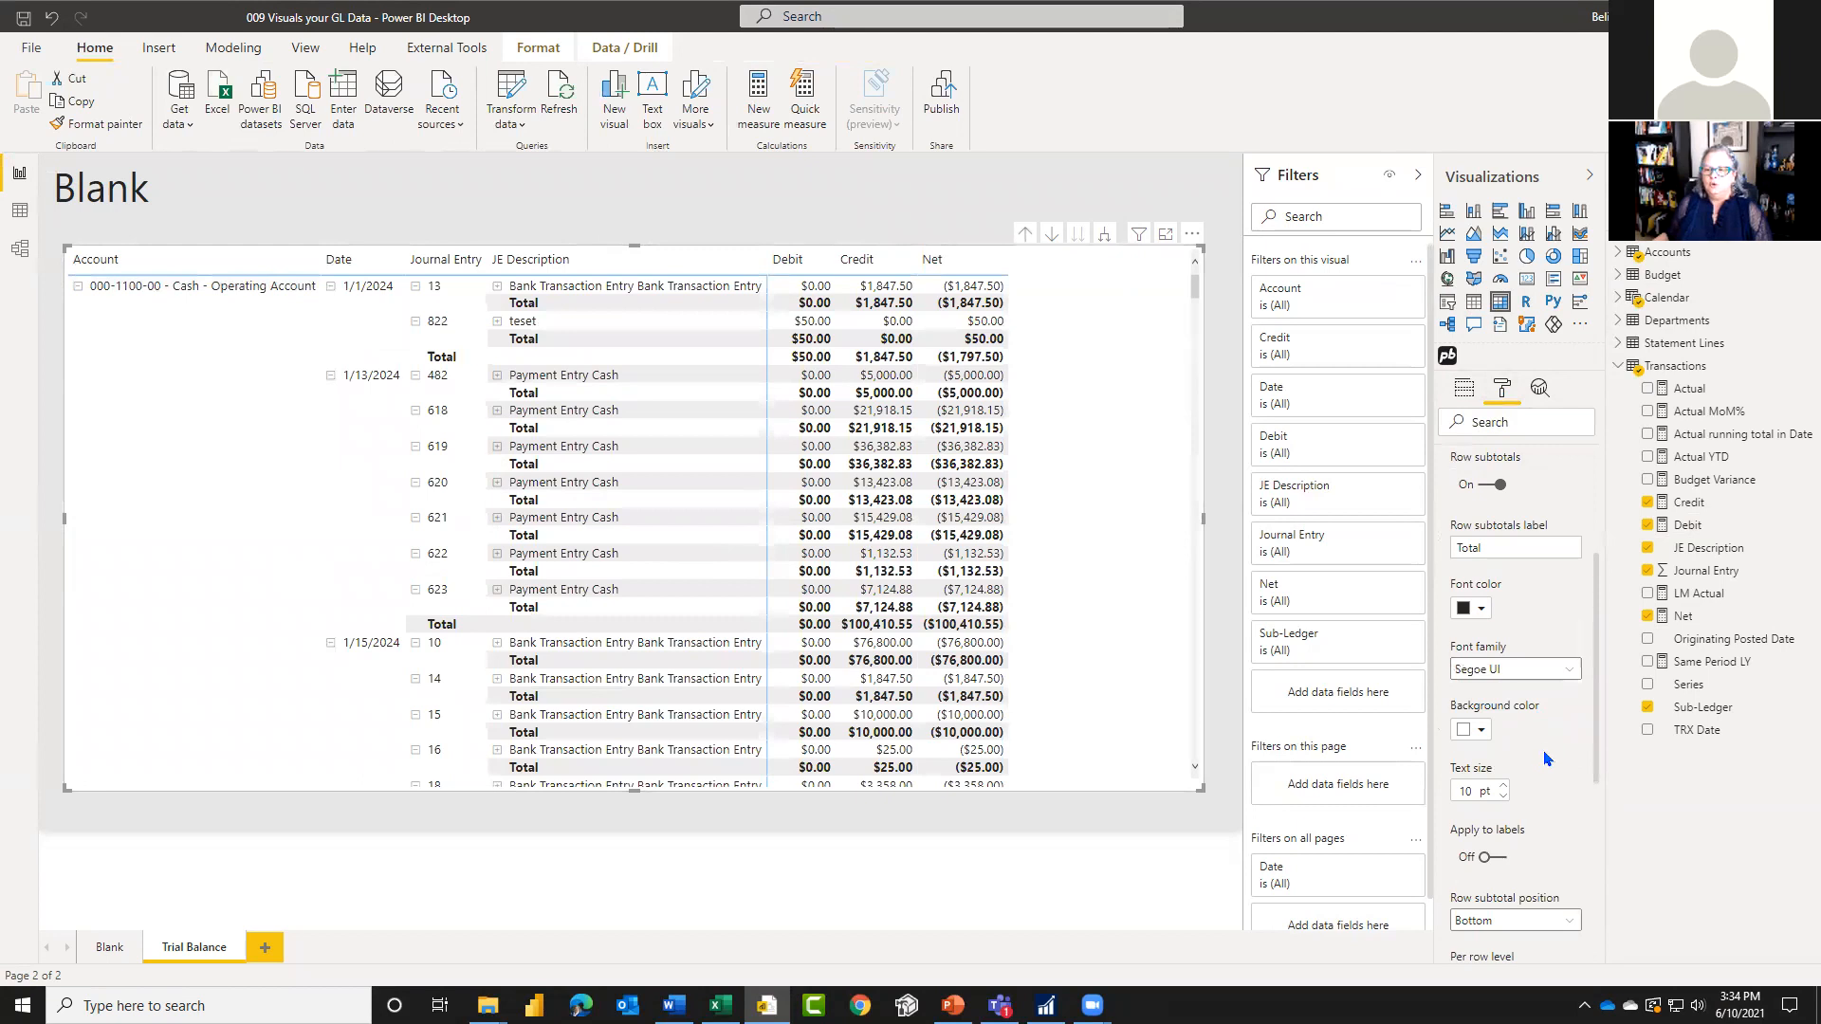
scroll(1546, 758, down, 3)
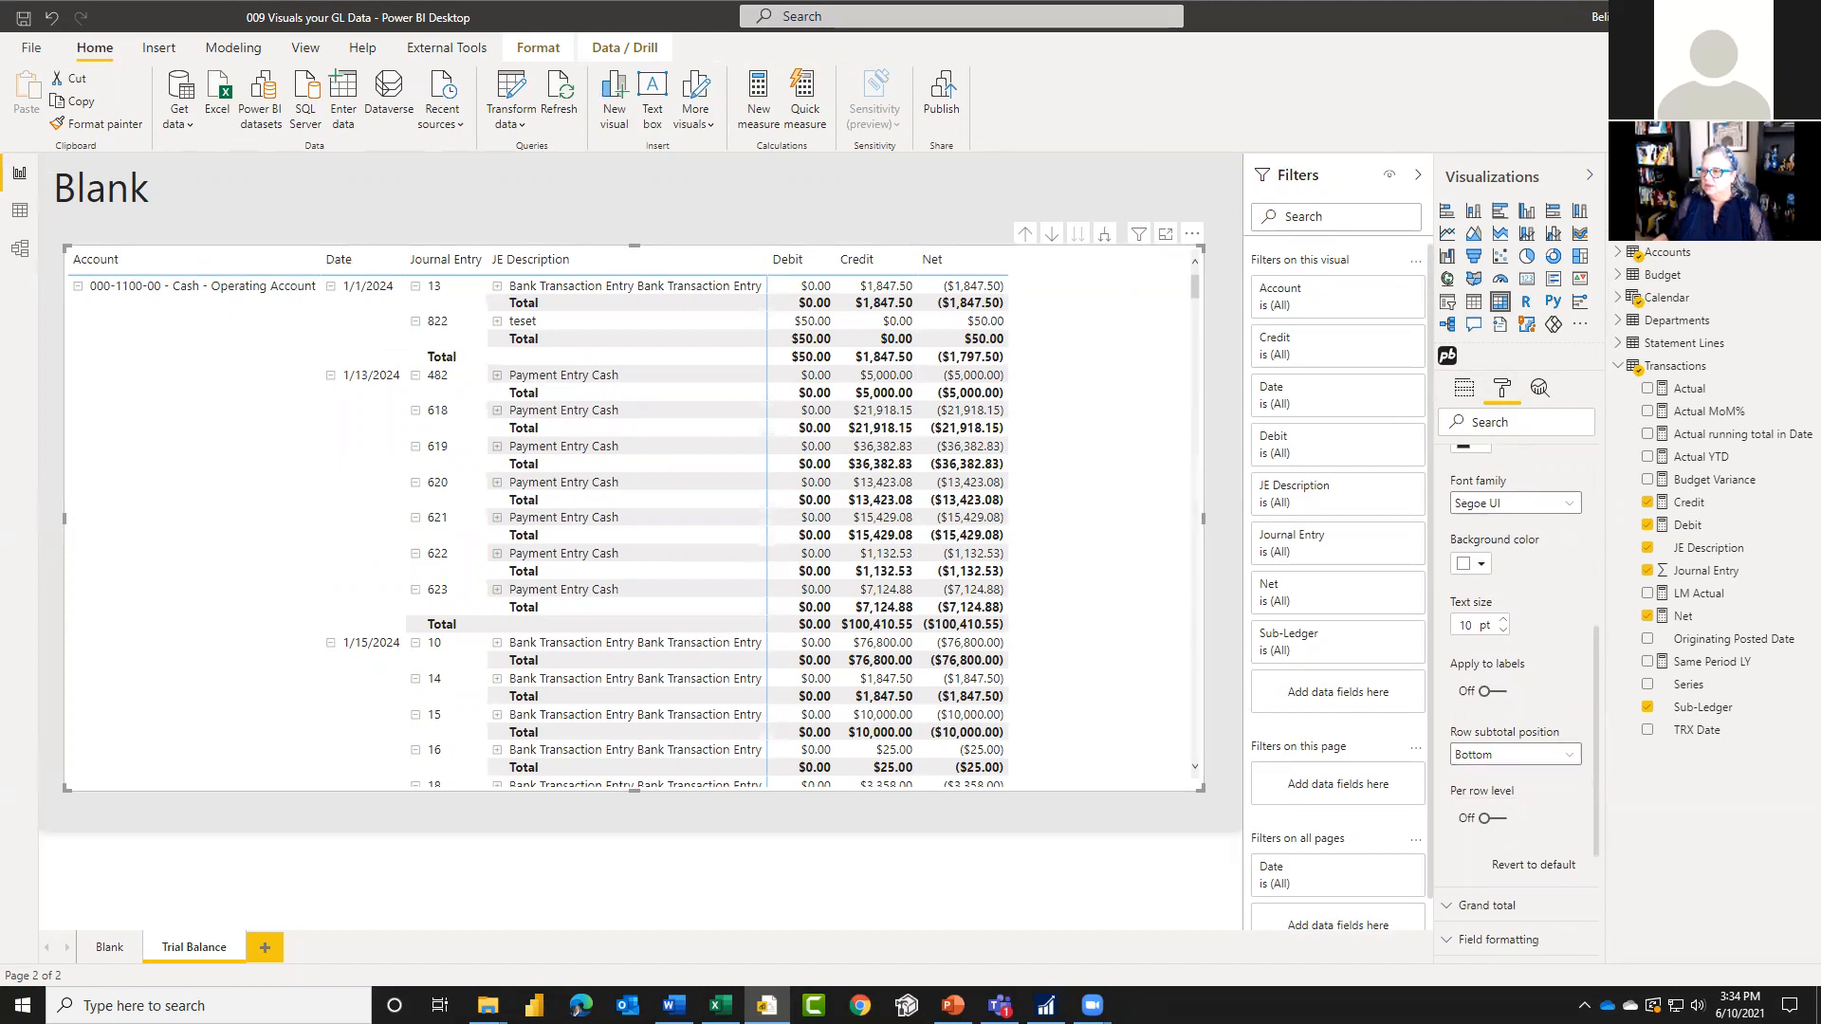
click(1480, 567)
click(1483, 645)
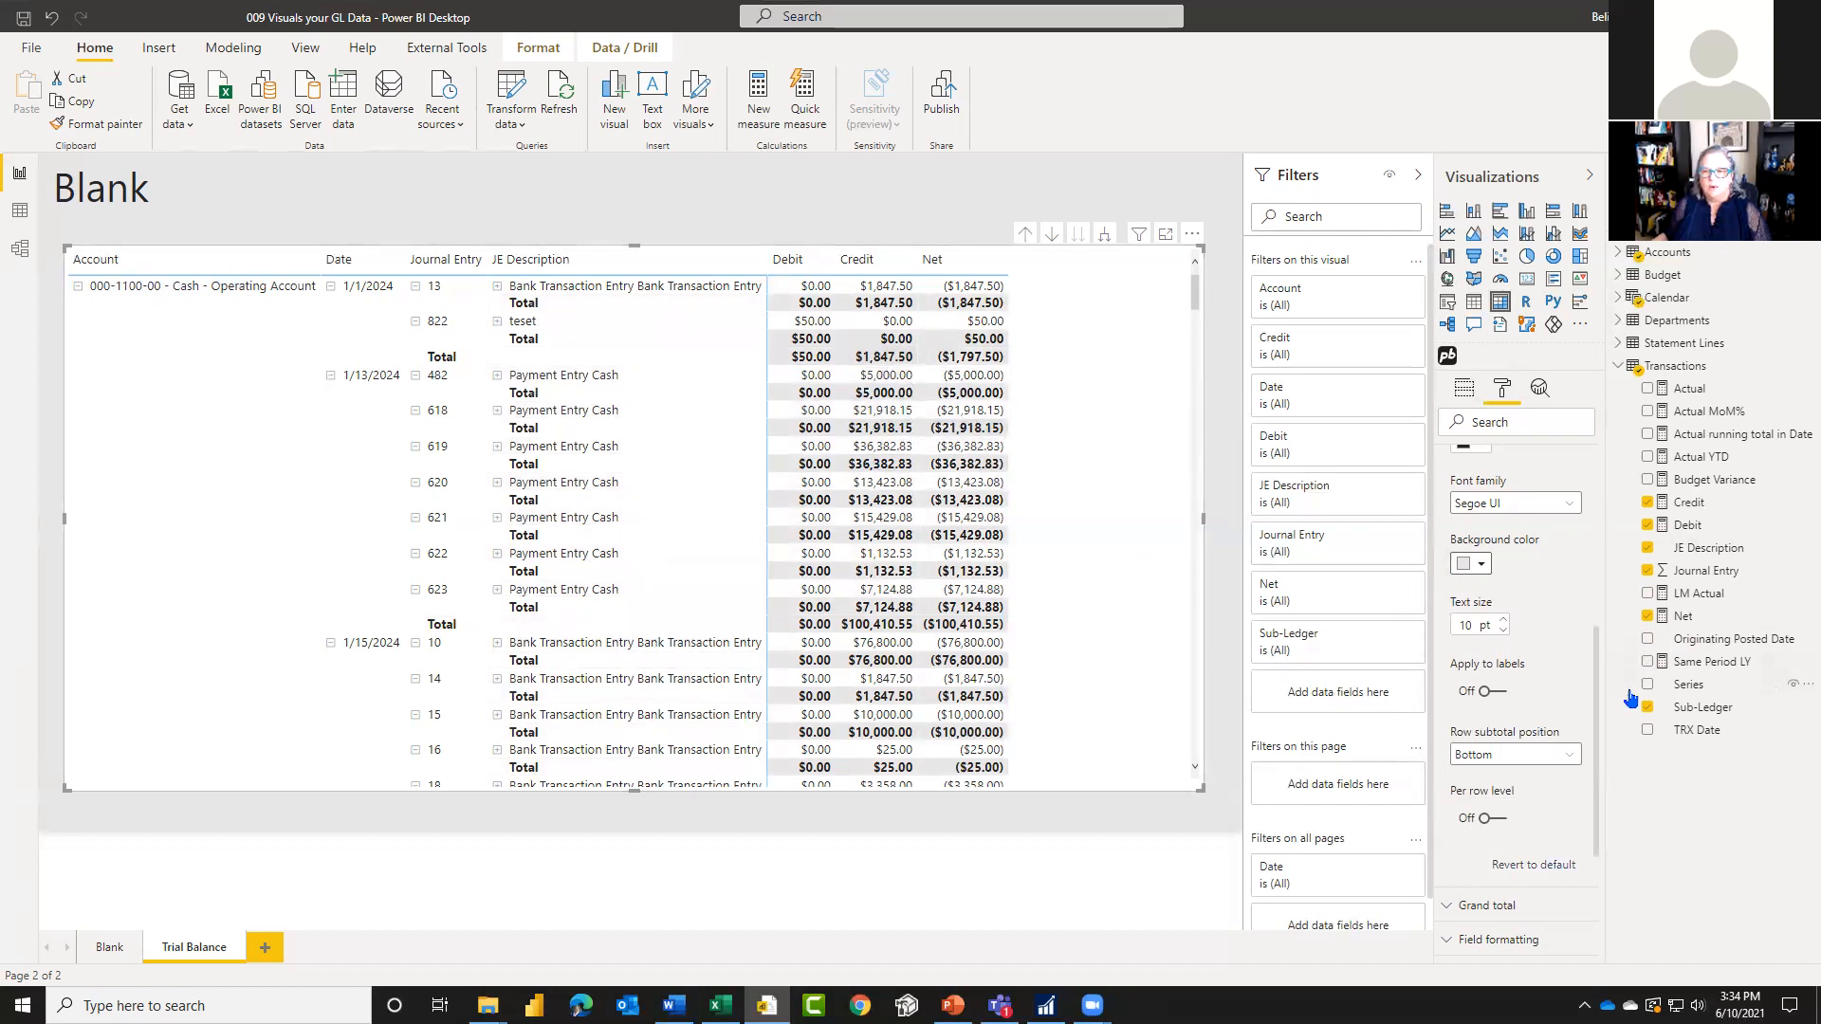
click(1497, 693)
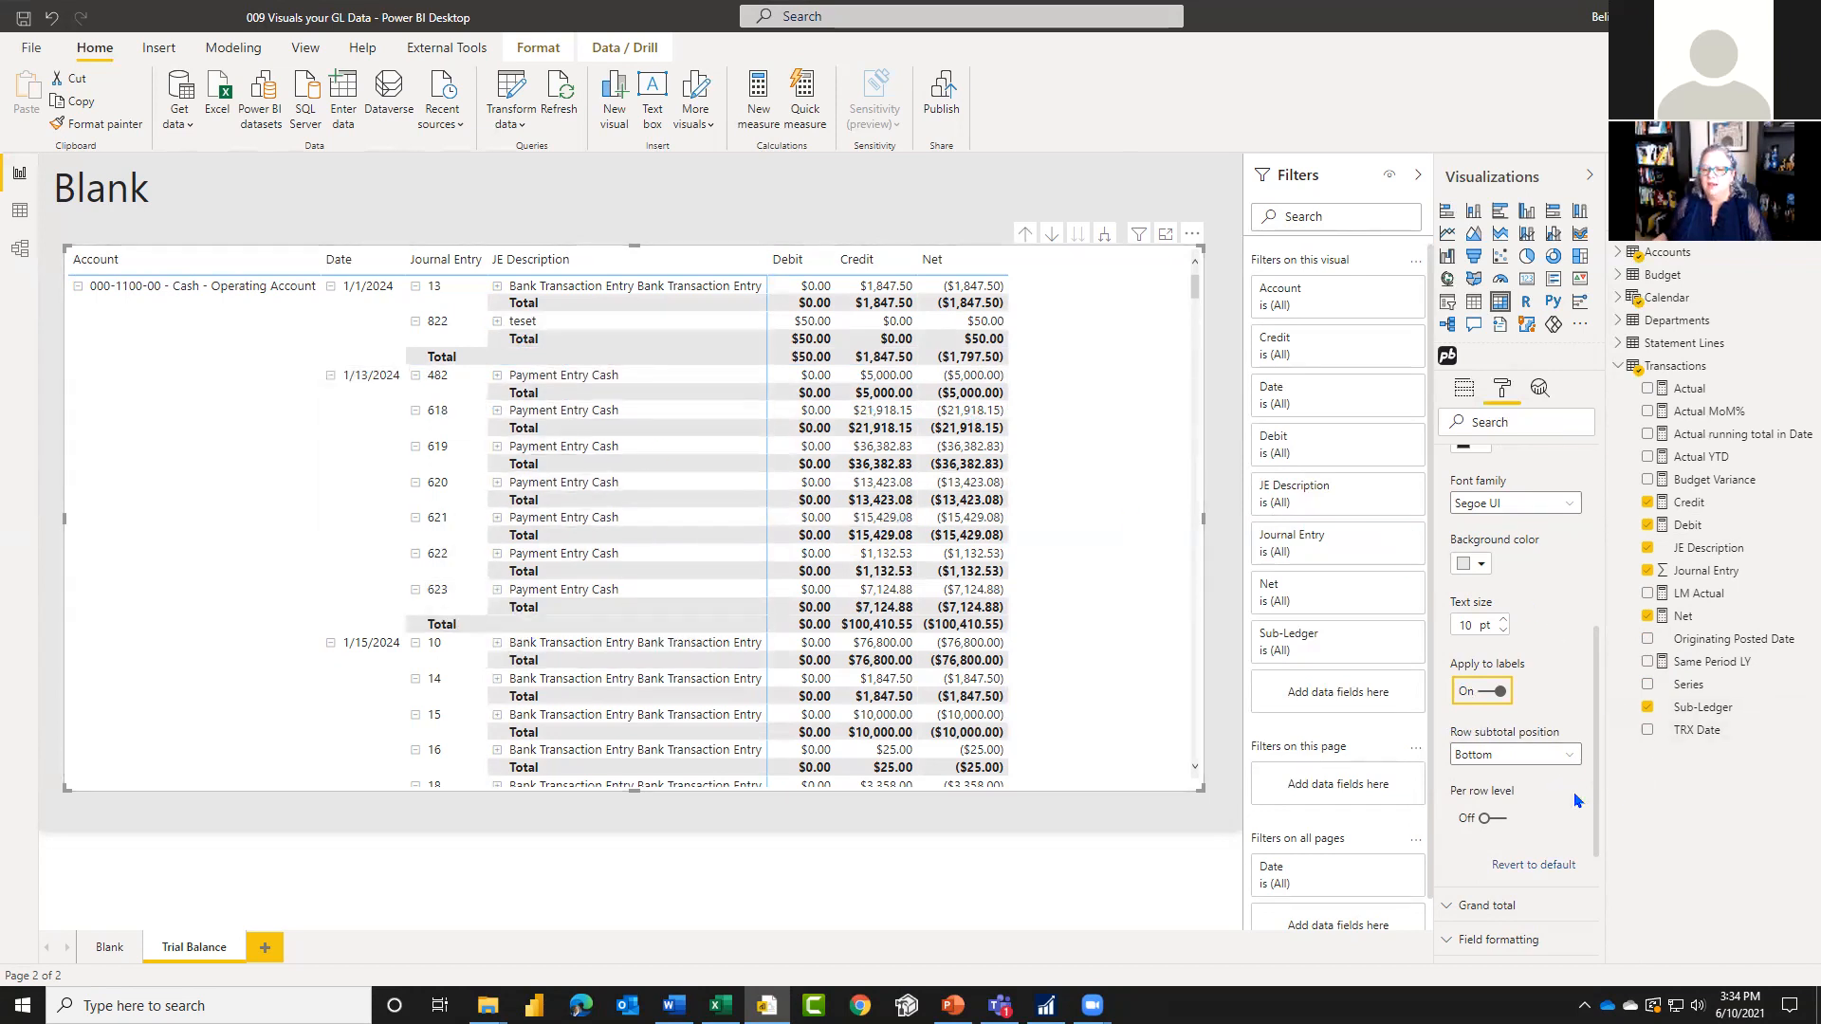
Step: Enable subtotals per row level and label the Account level Grand Total, the Date level Account Total and the Journal Entry level Date Total
scroll(1550, 822, down, 2)
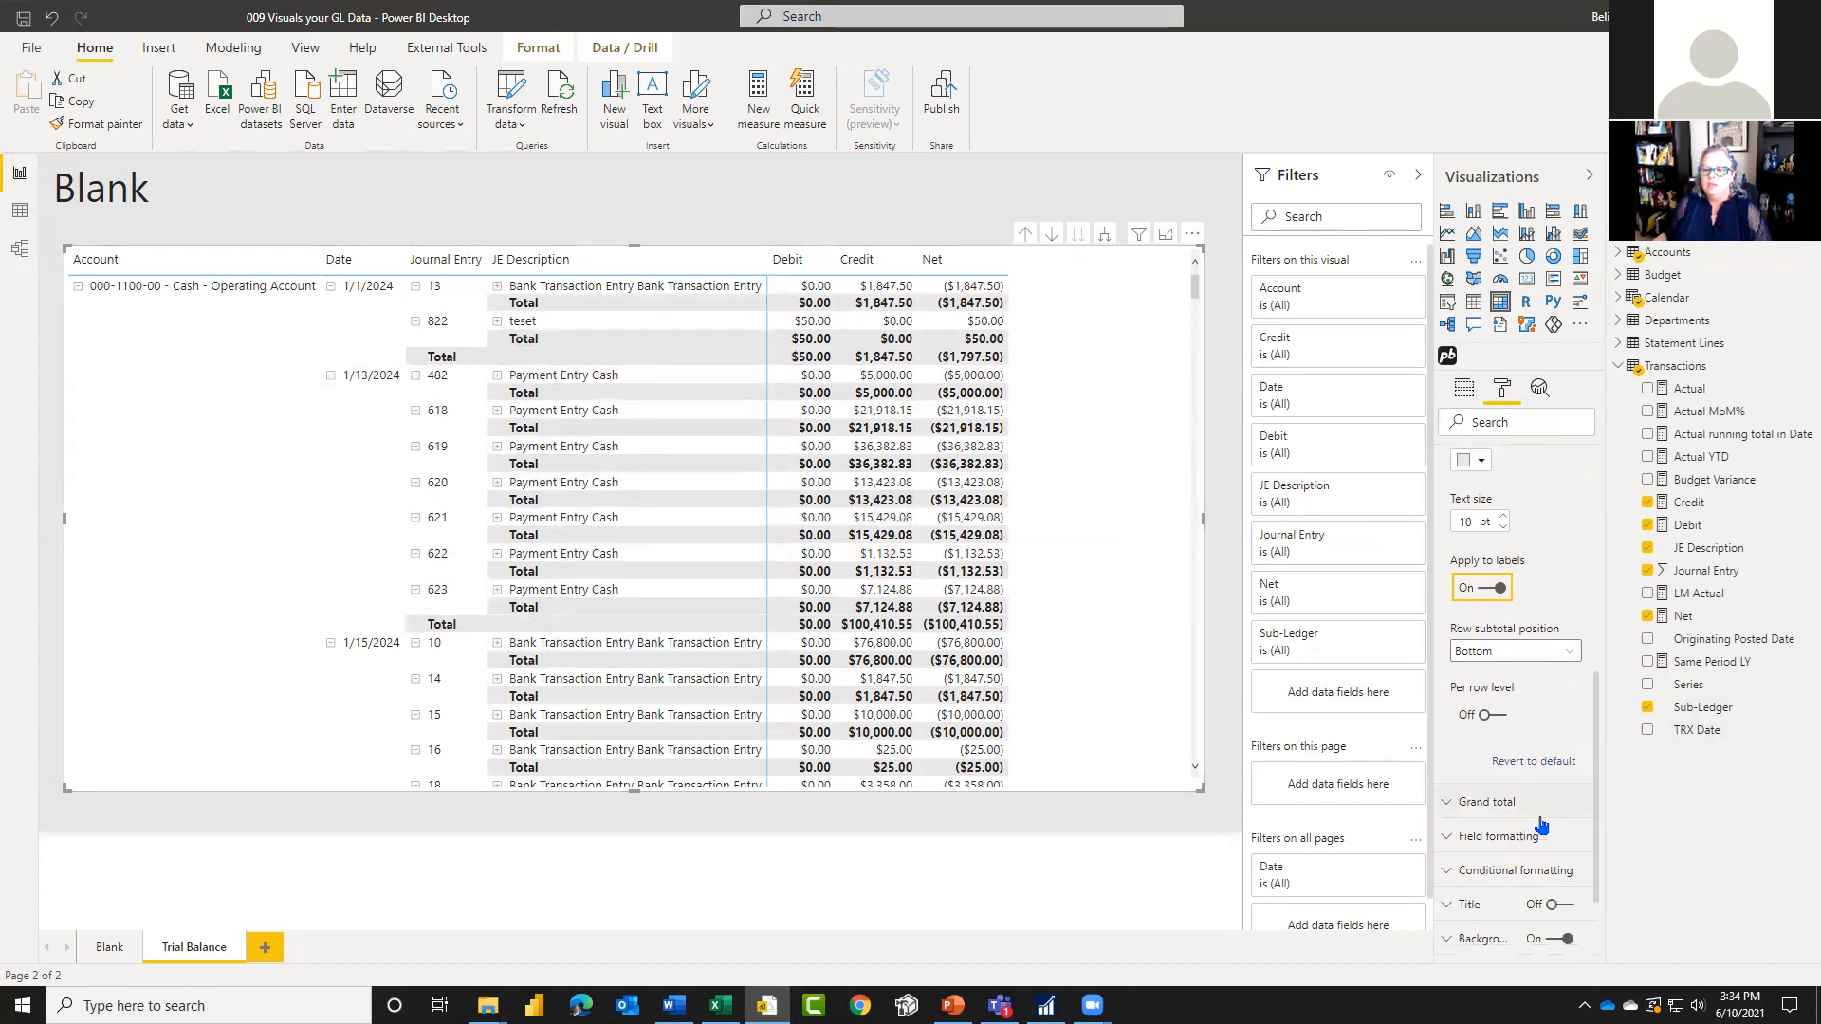
click(1491, 702)
scroll(1537, 777, down, 3)
scroll(1537, 778, down, 1)
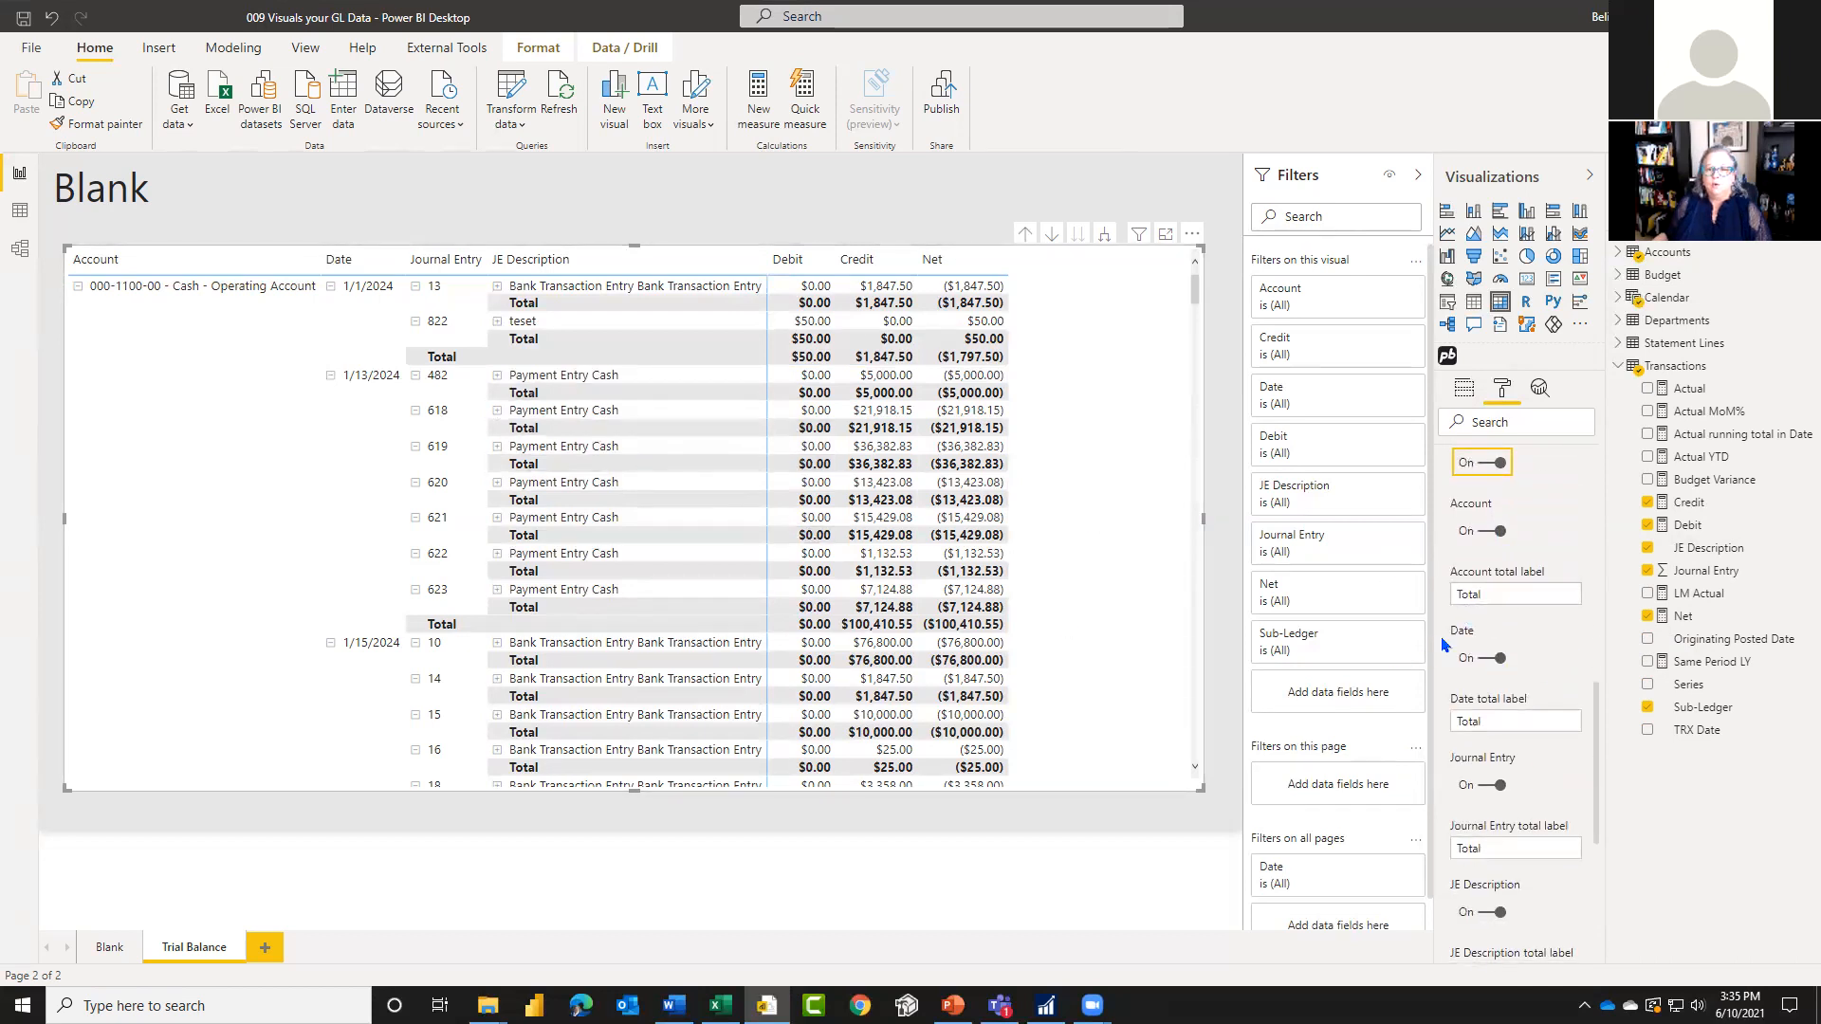
click(1527, 593)
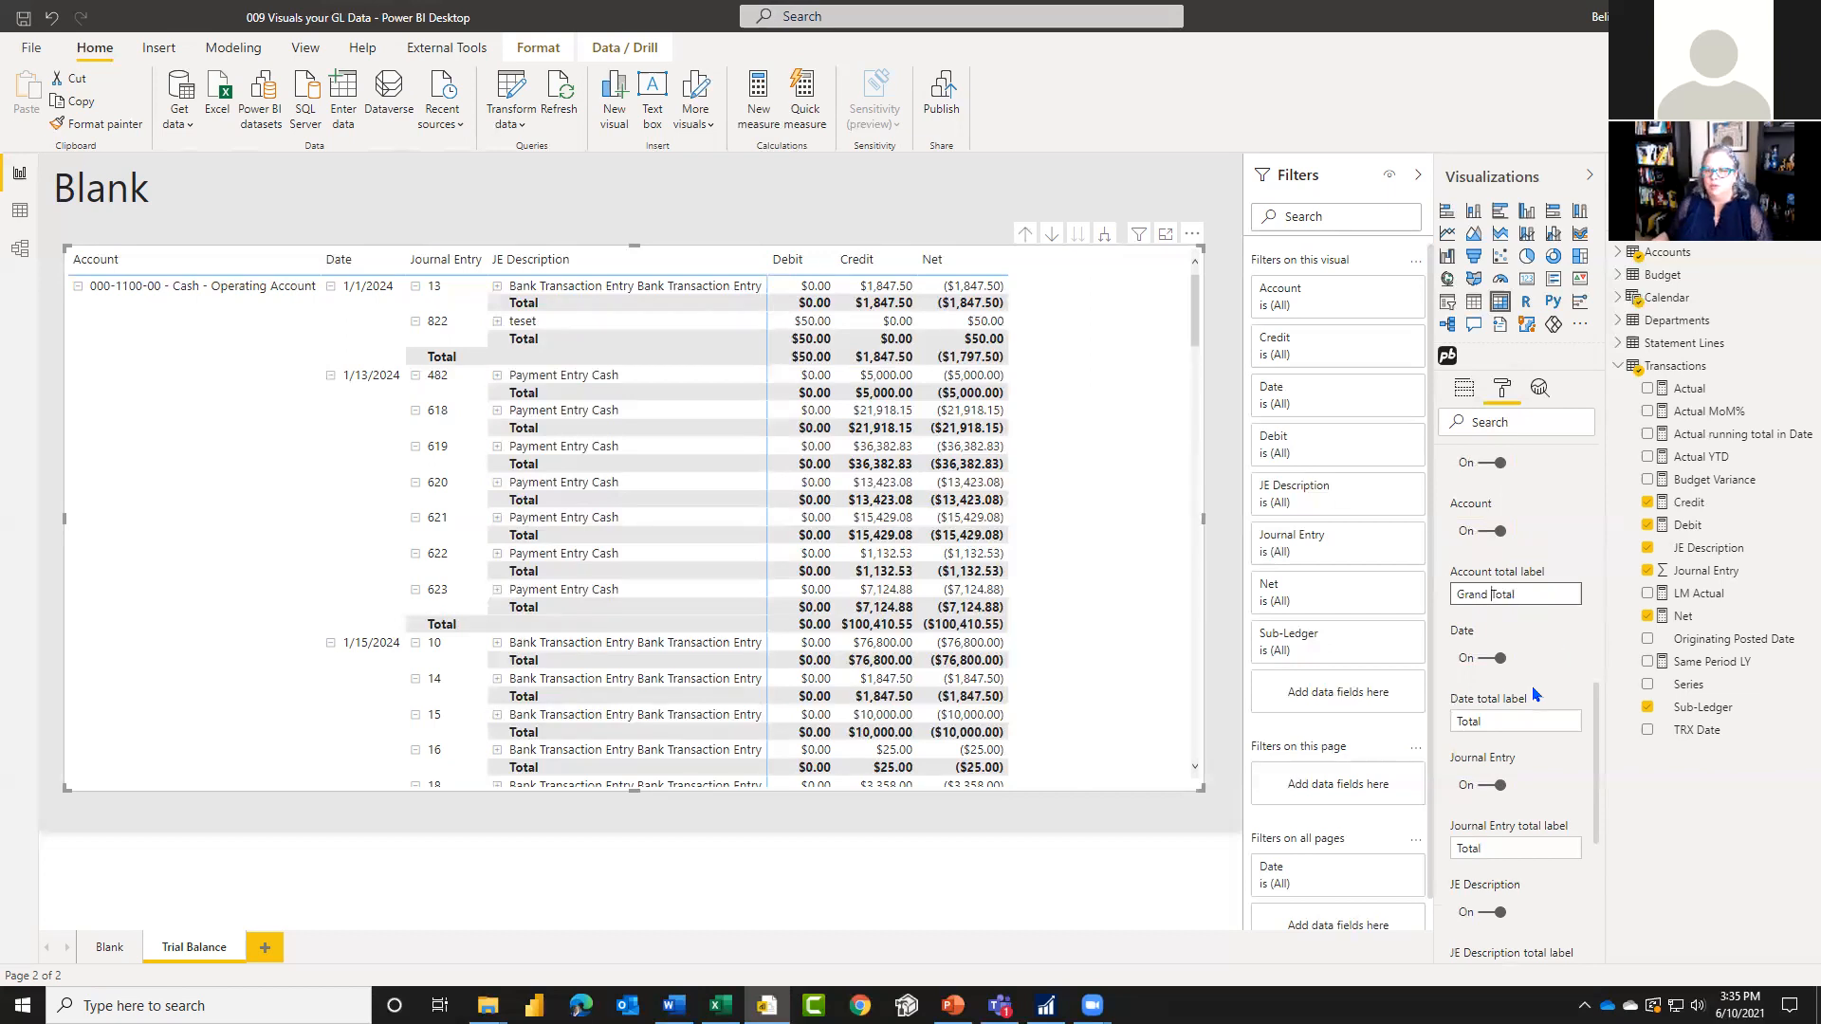
click(1531, 723)
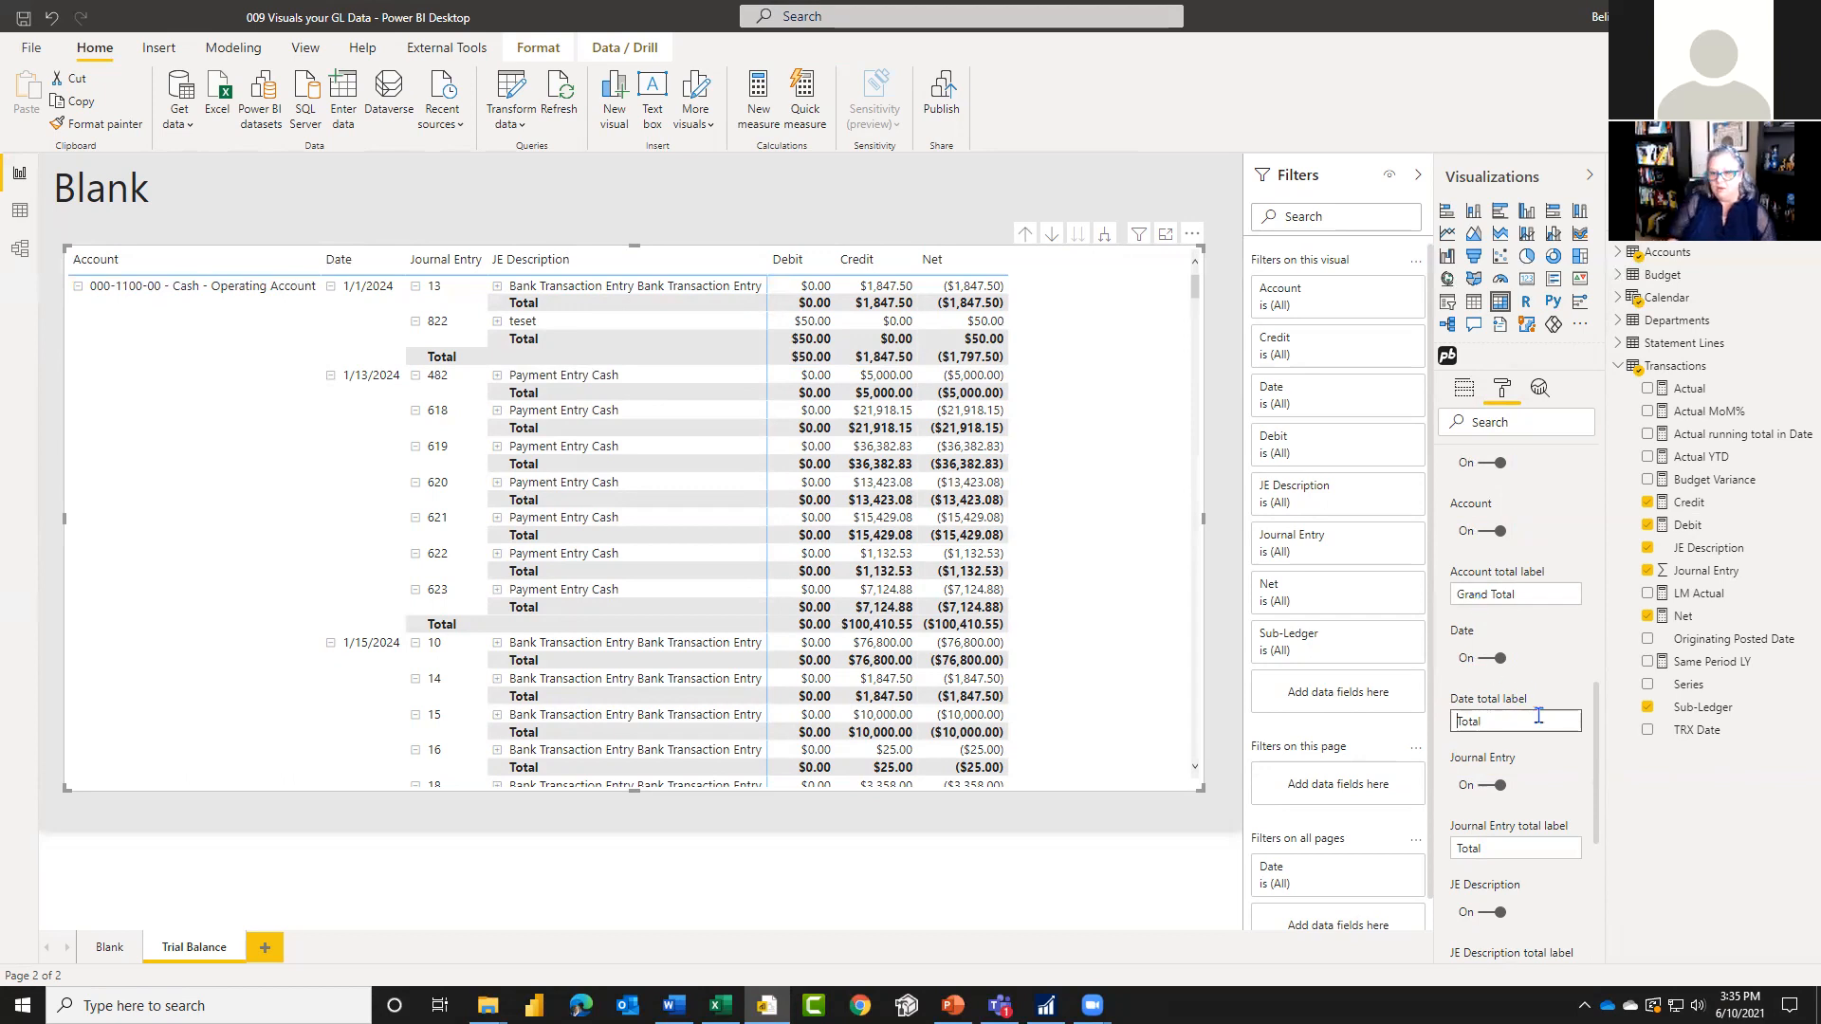
text(ccount)
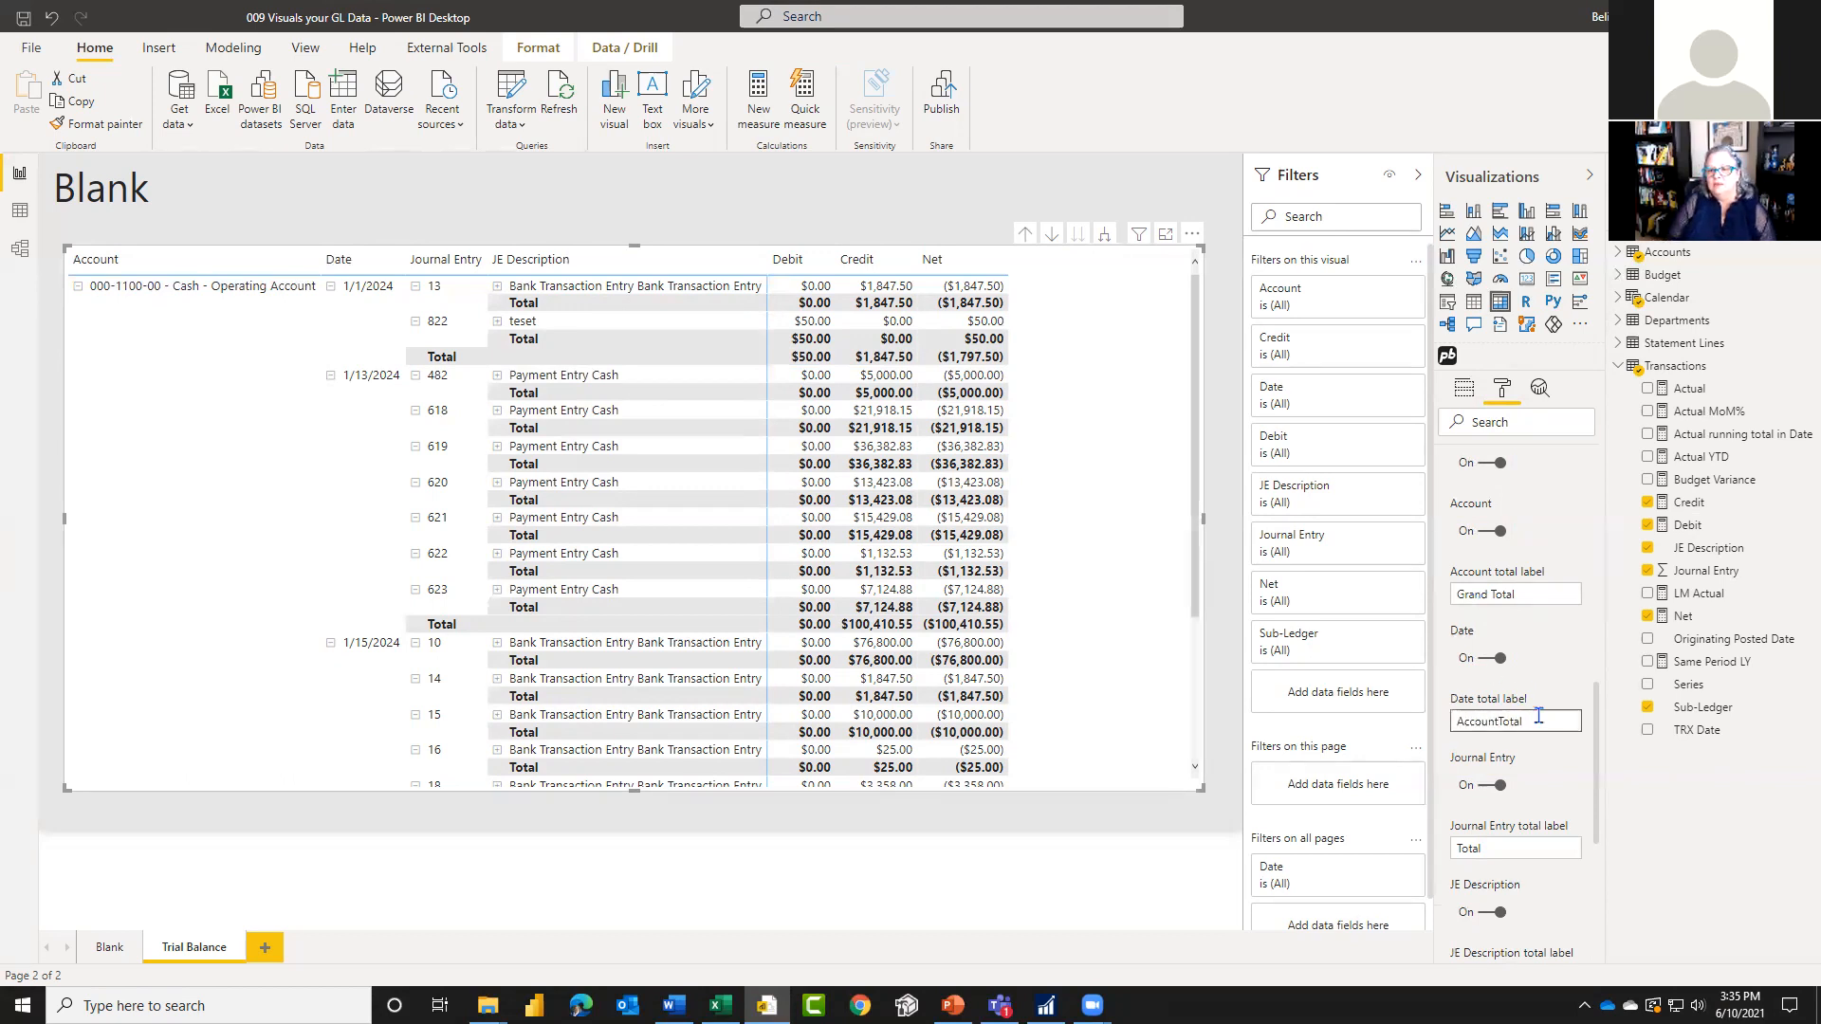
click(1509, 847)
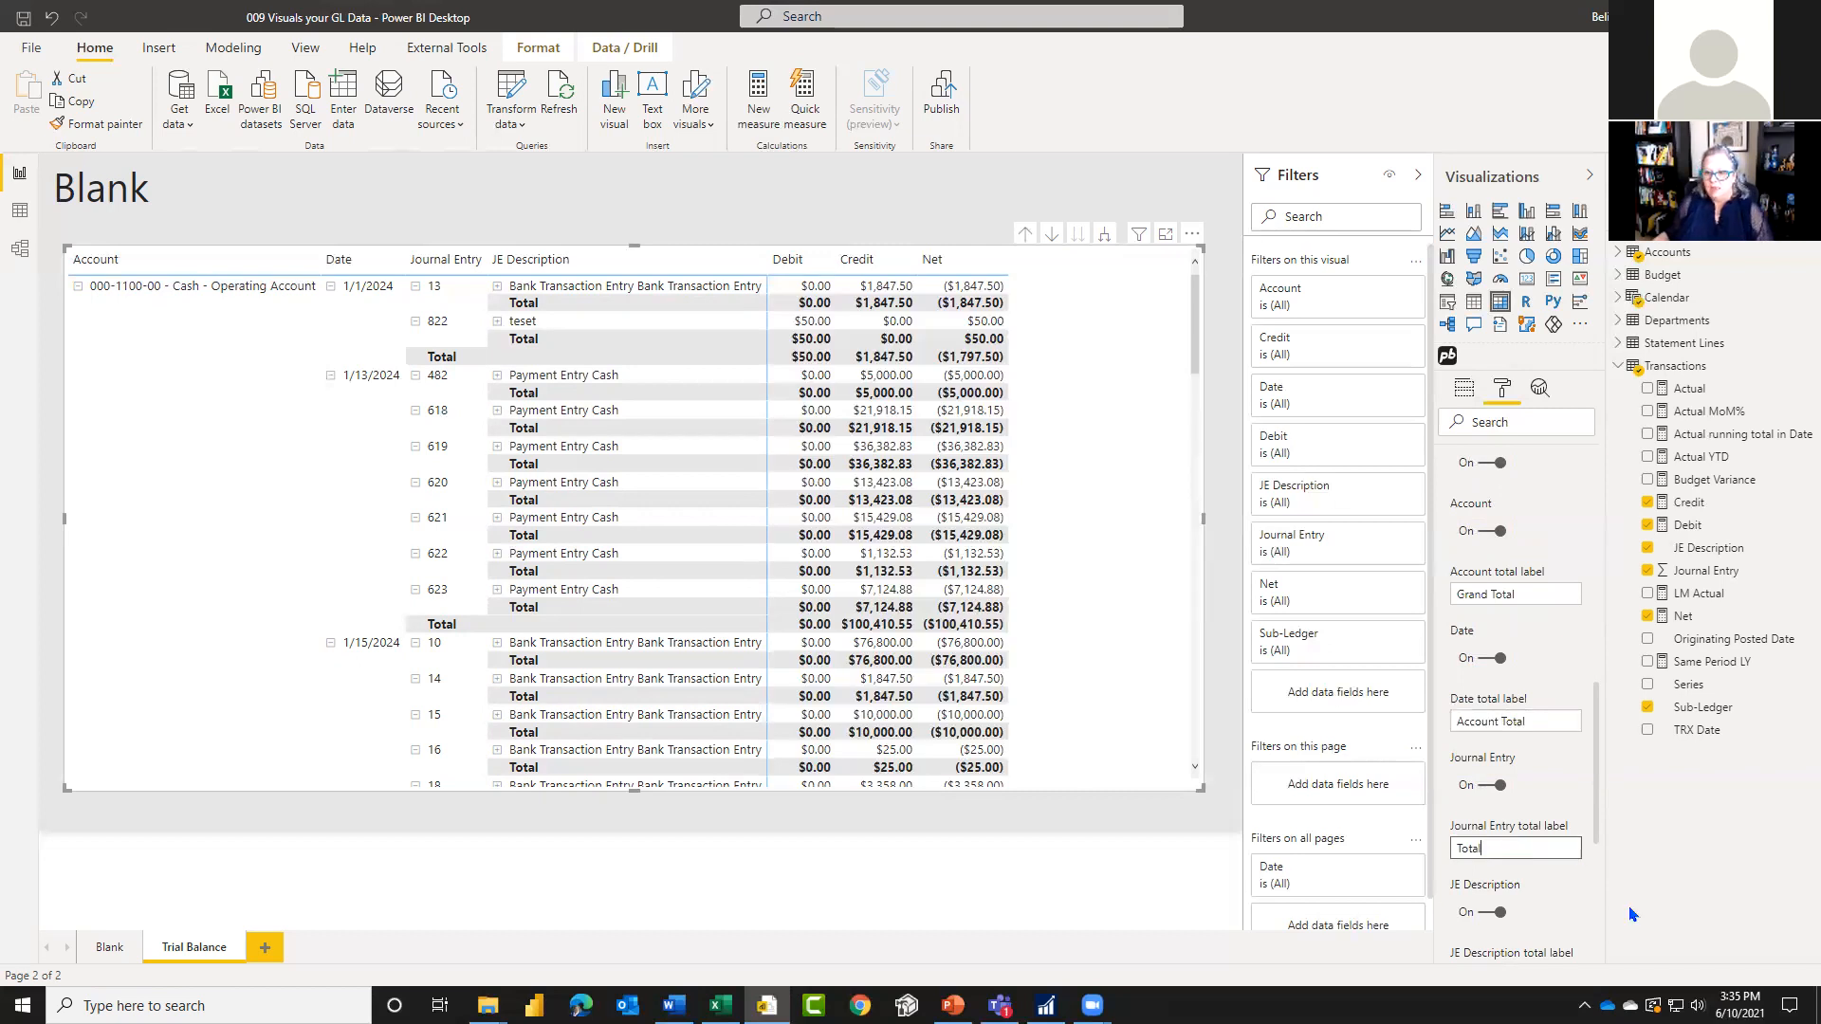
key(Home)
text(Date)
Step: Turn off the JE Description subtotals and collapse the Cash - Operating Account row to review the Cash in Bank - Canada totals
scroll(1555, 854, down, 3)
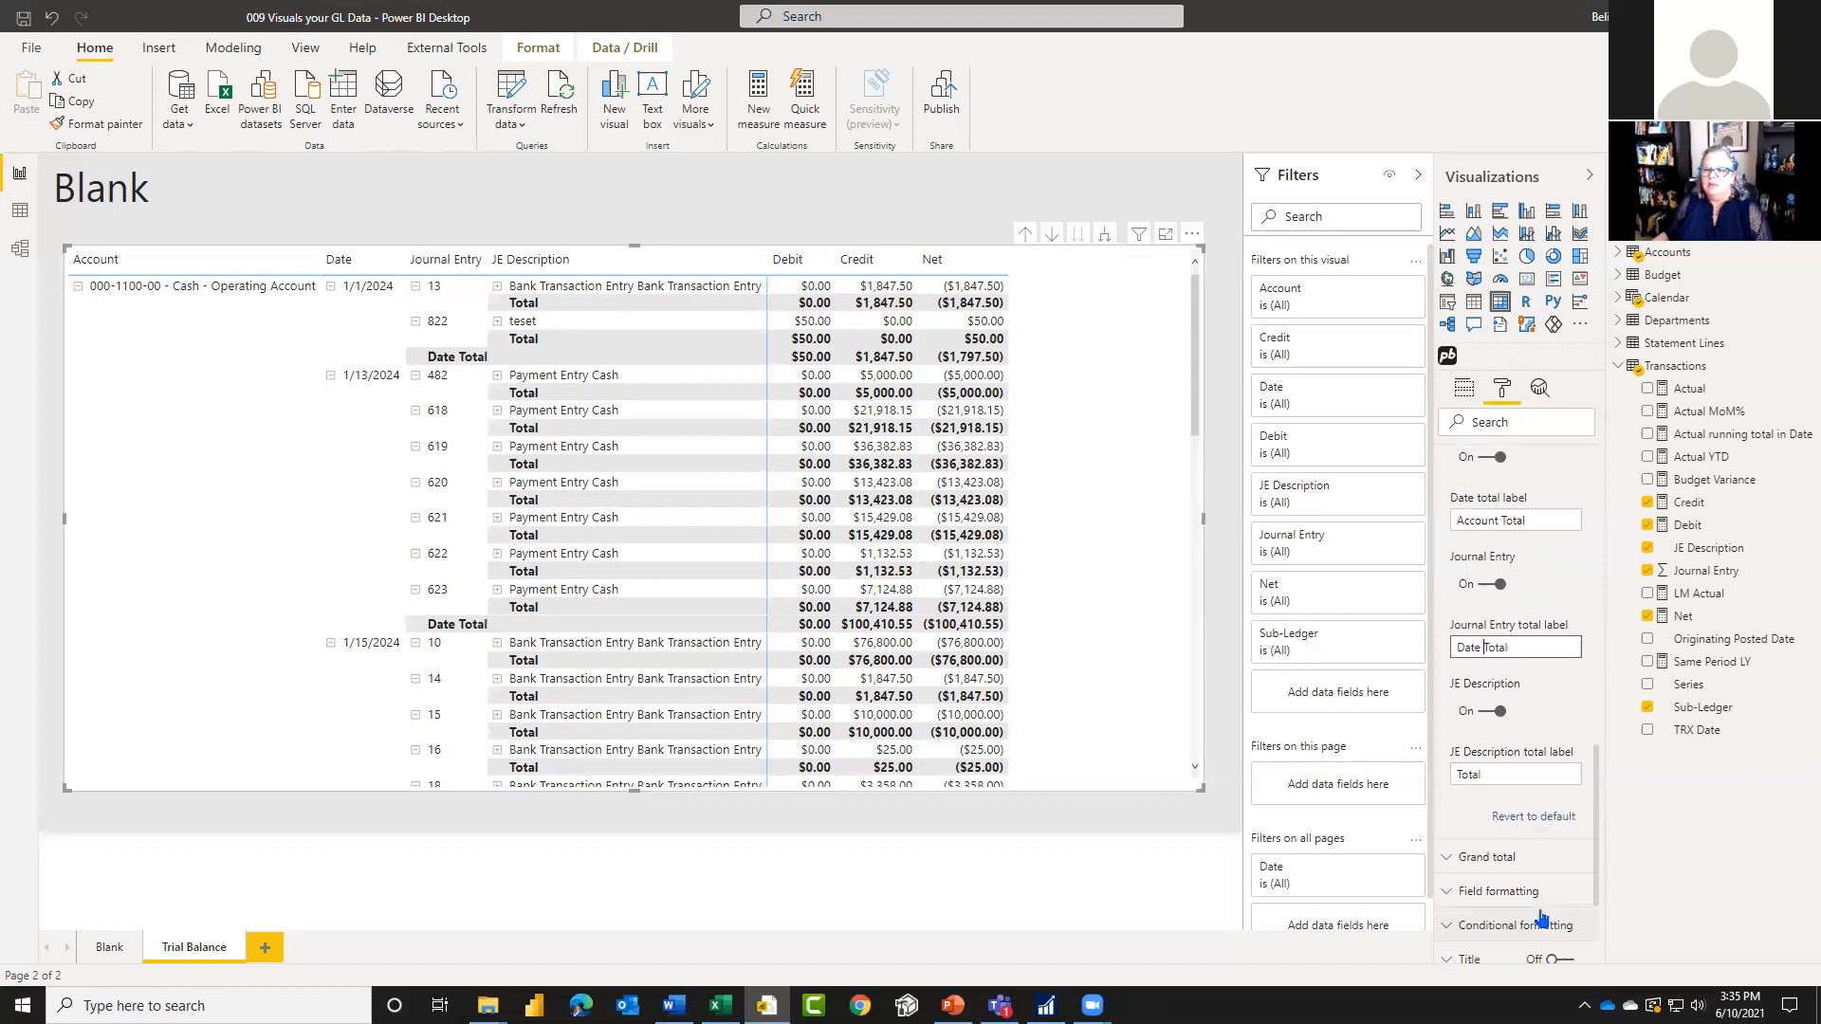
click(1482, 705)
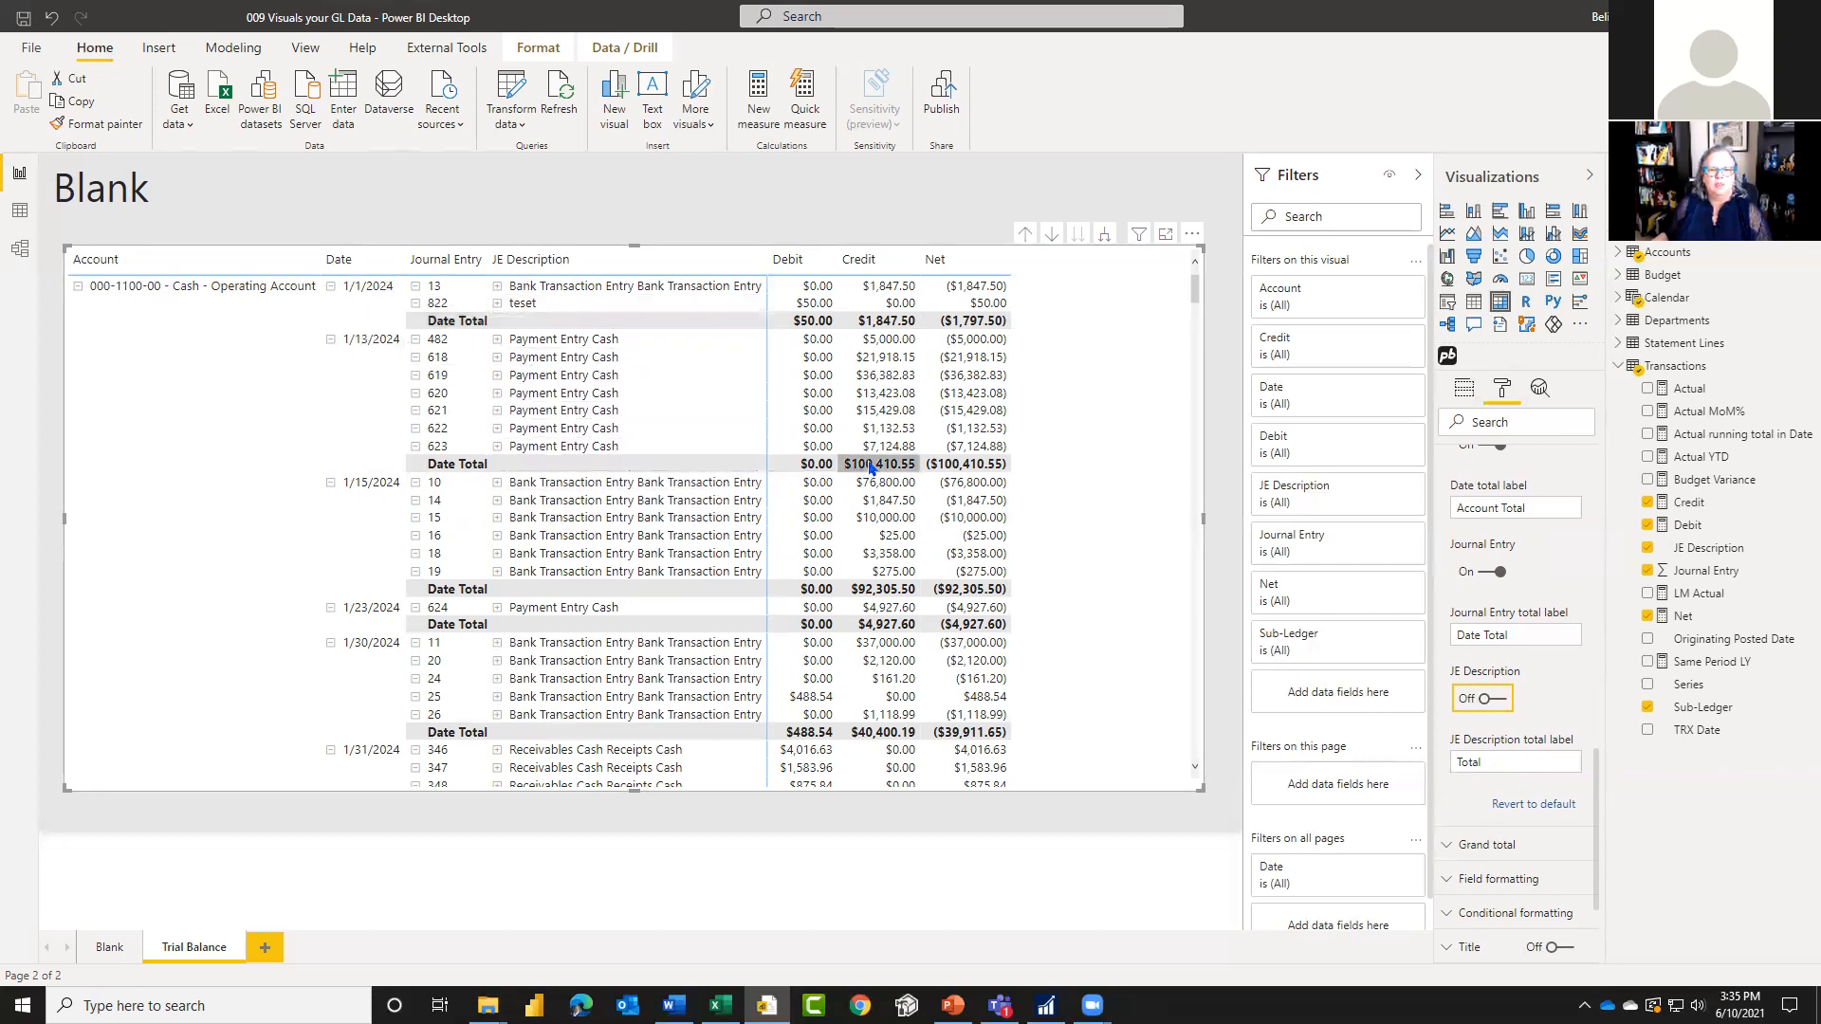
click(78, 288)
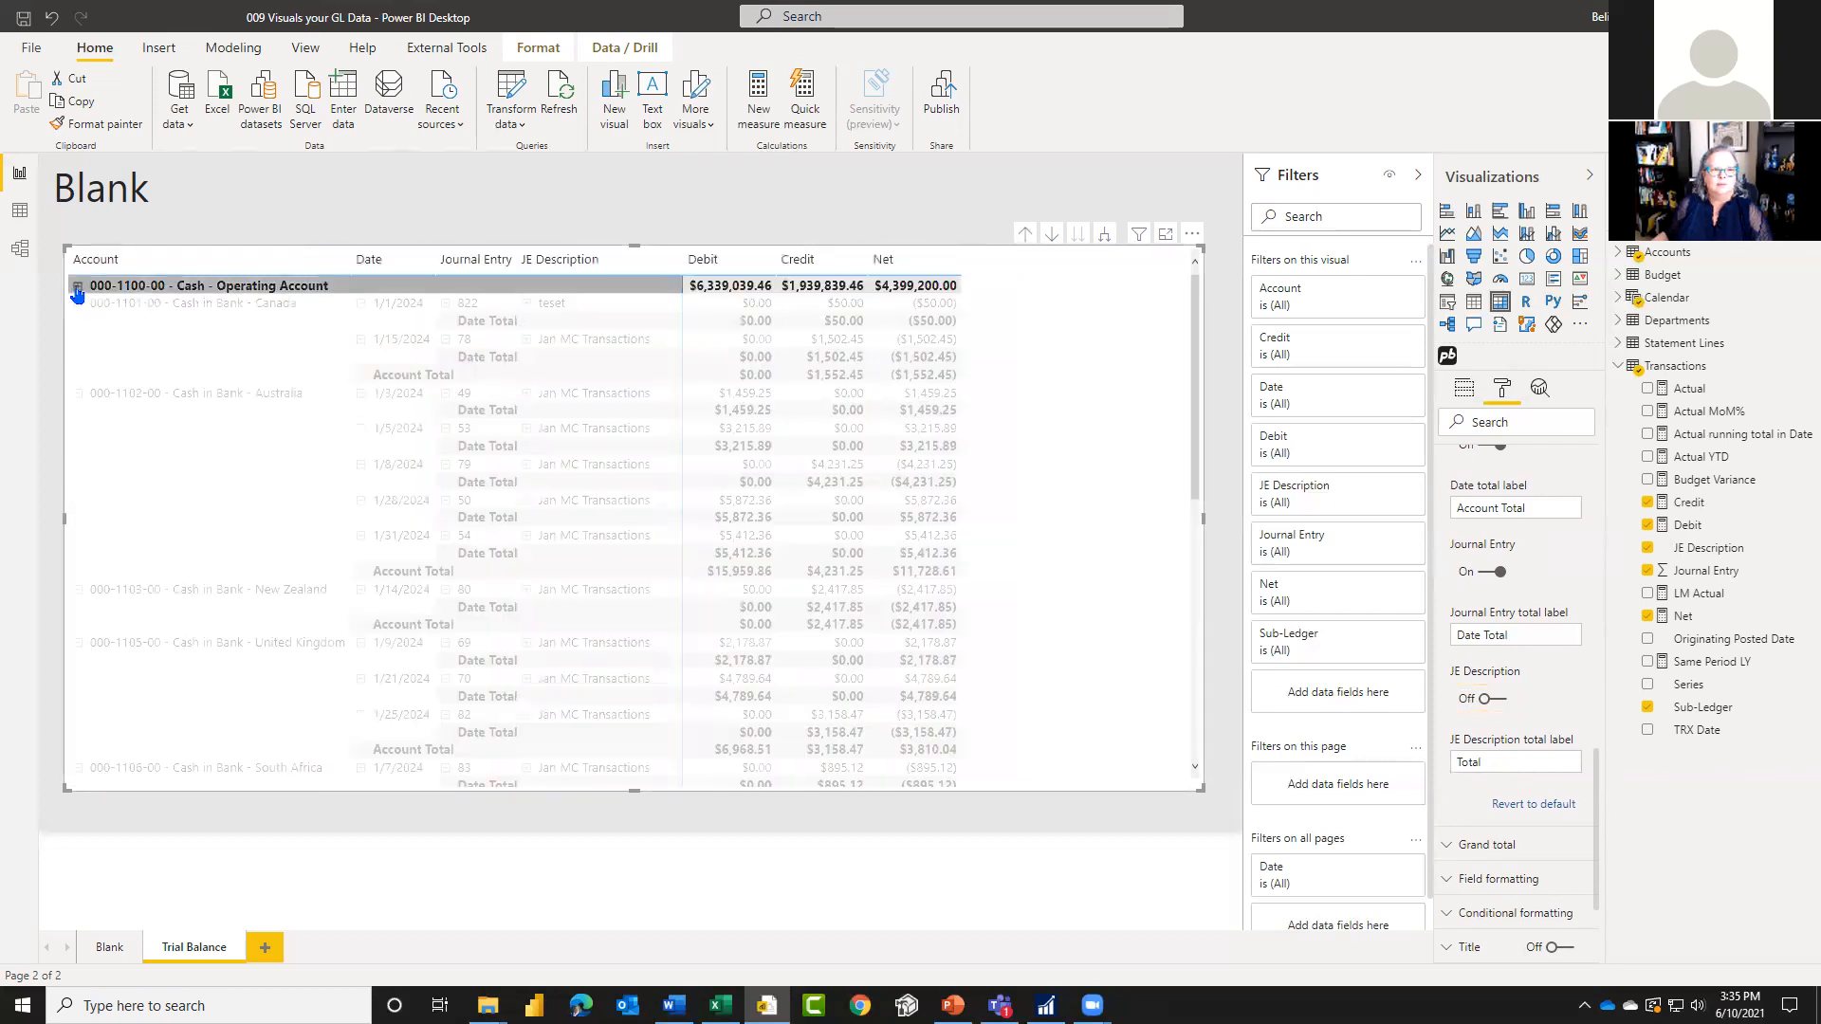
click(238, 312)
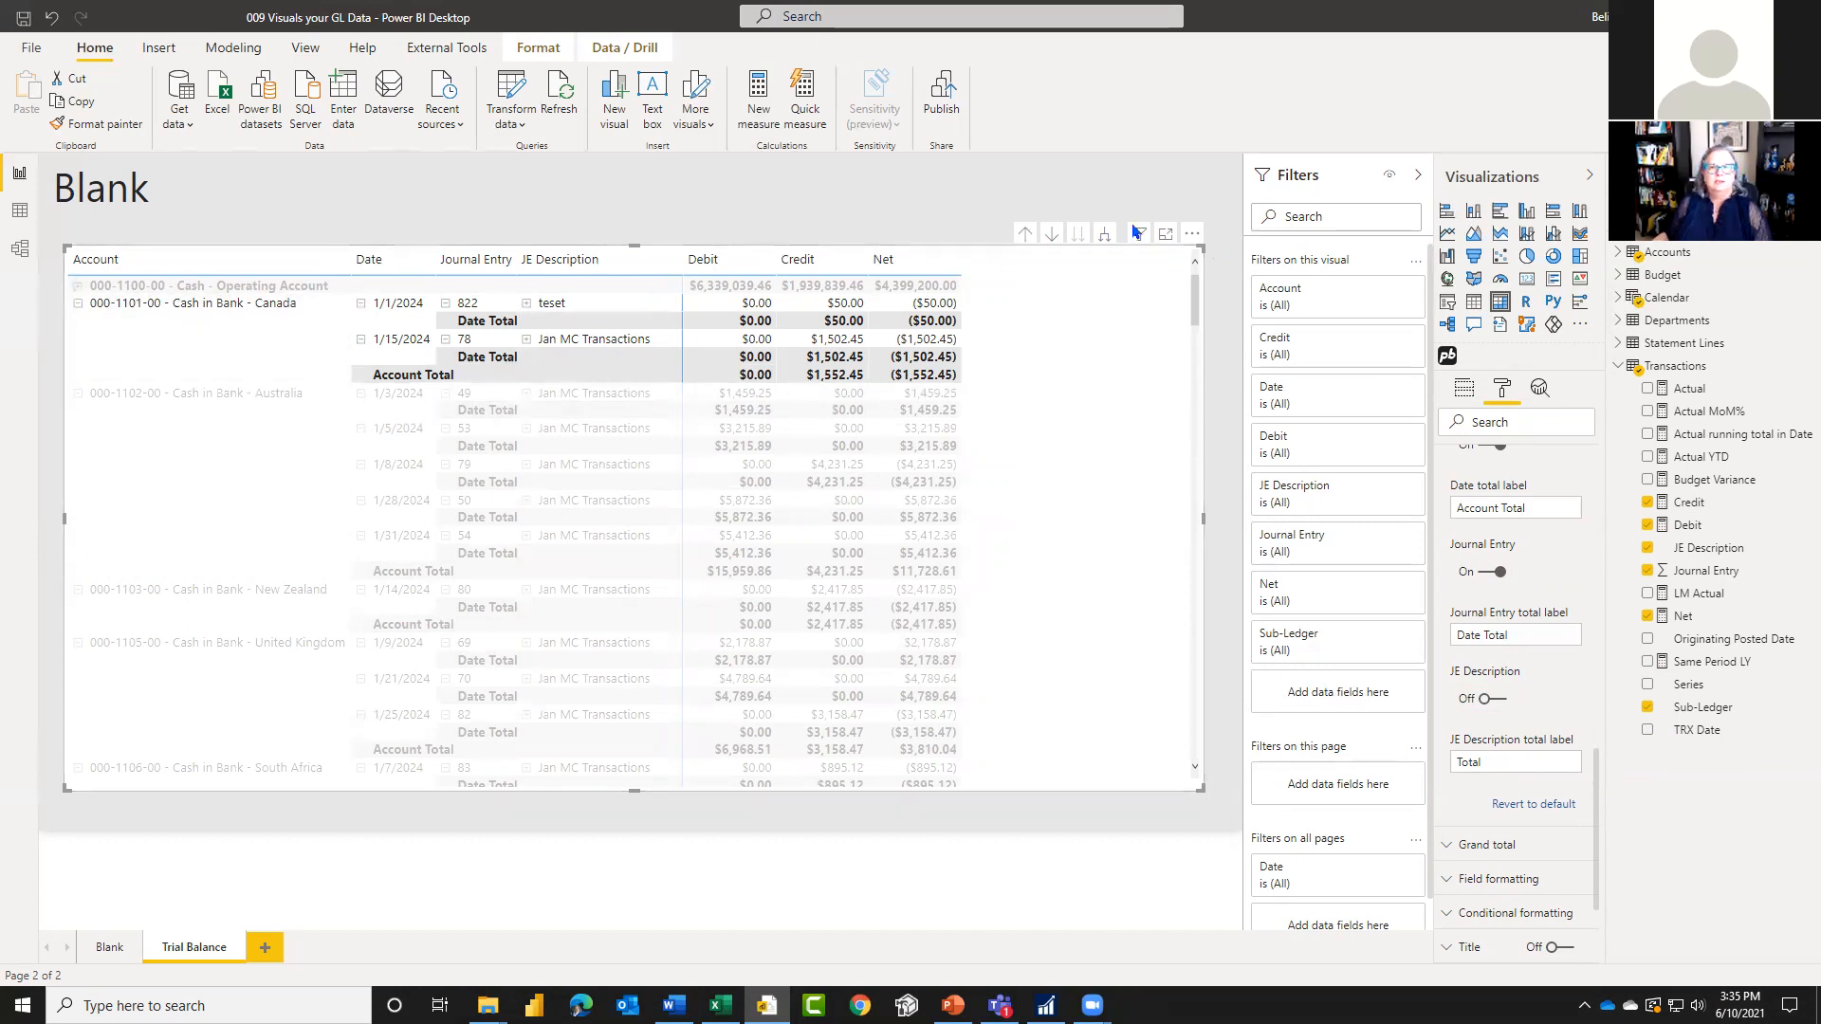
Step: Drill the matrix up to the Account level and expand all rows back down to the JE Description level
click(1022, 237)
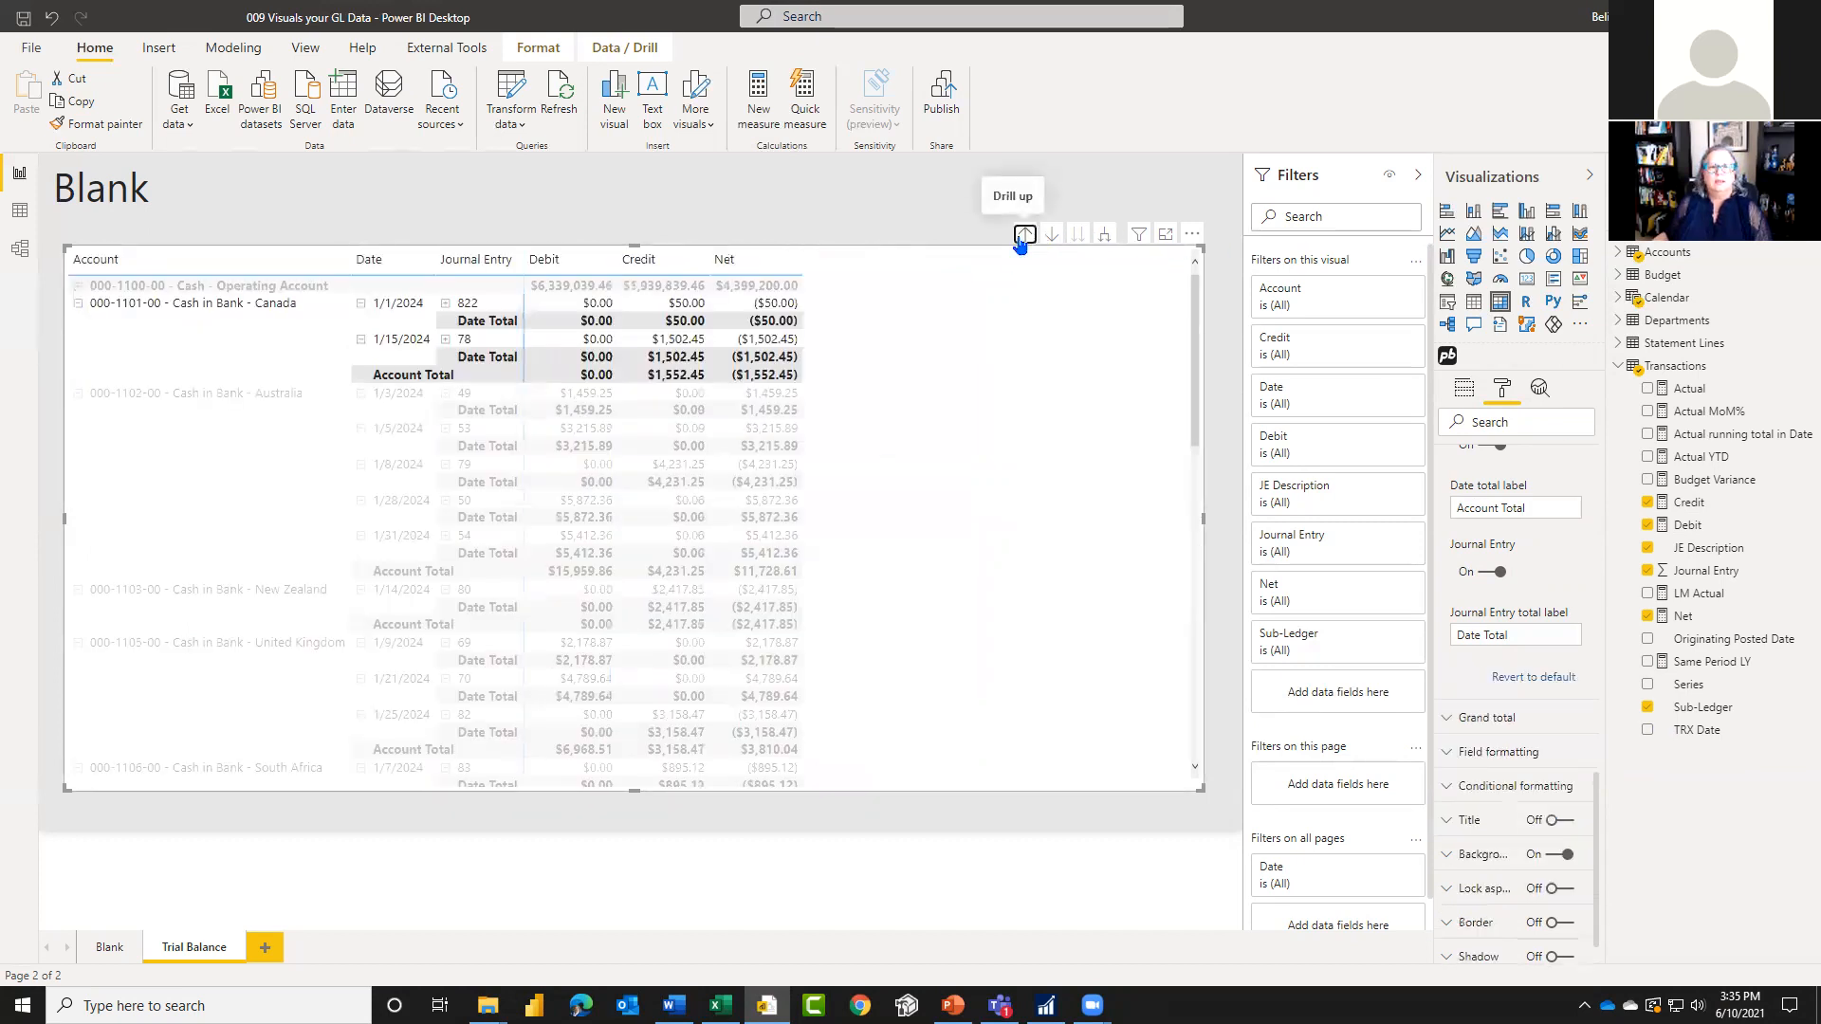
click(1022, 237)
click(1023, 238)
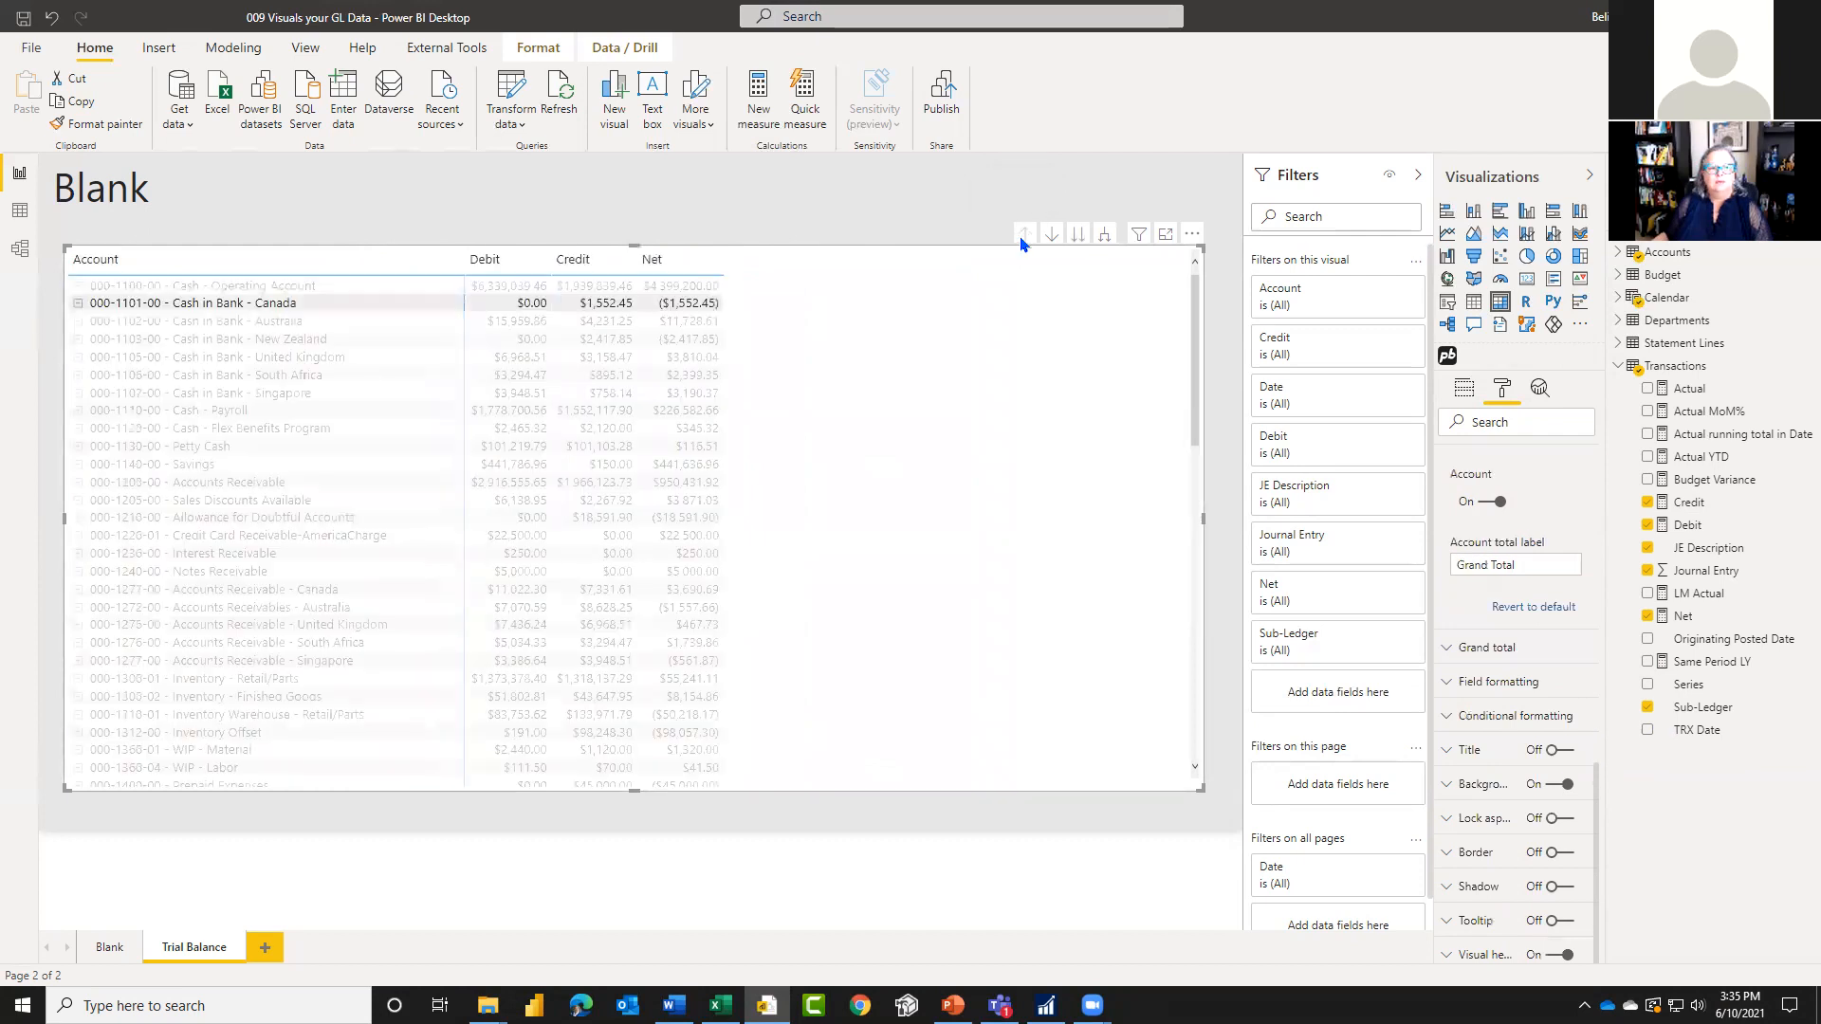
click(1101, 239)
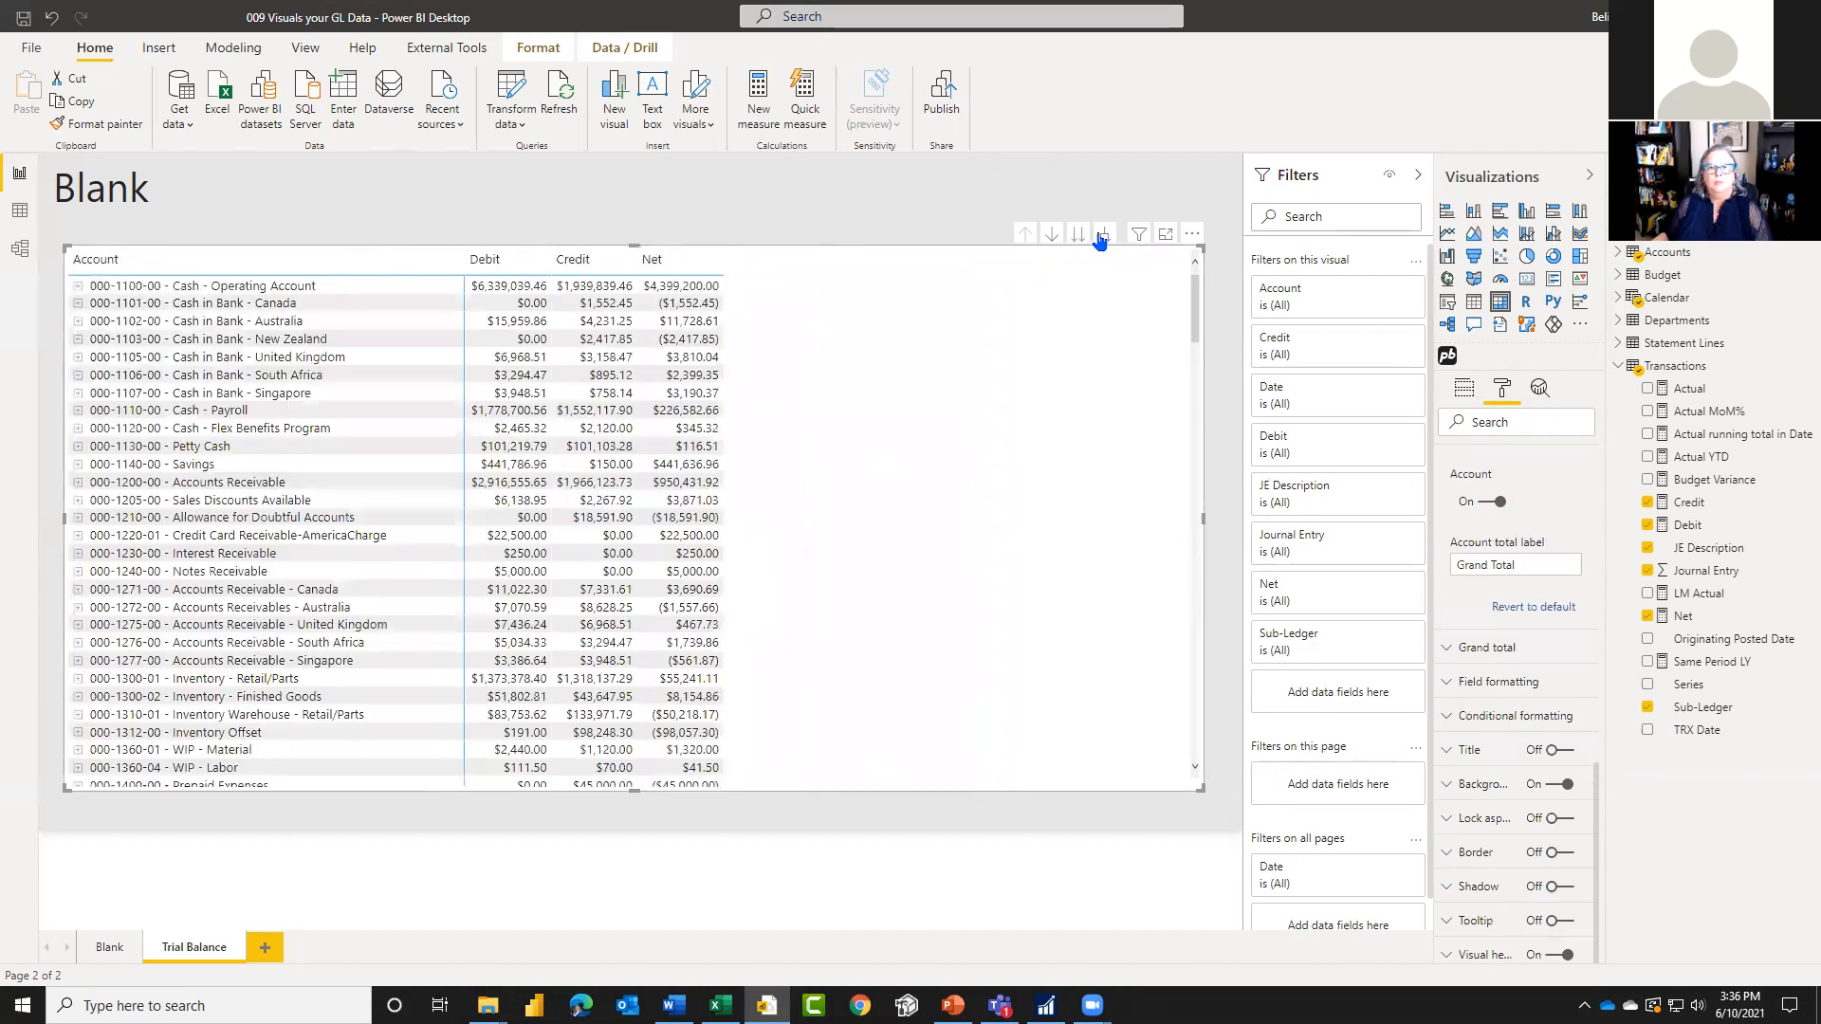
click(1106, 236)
click(1106, 236)
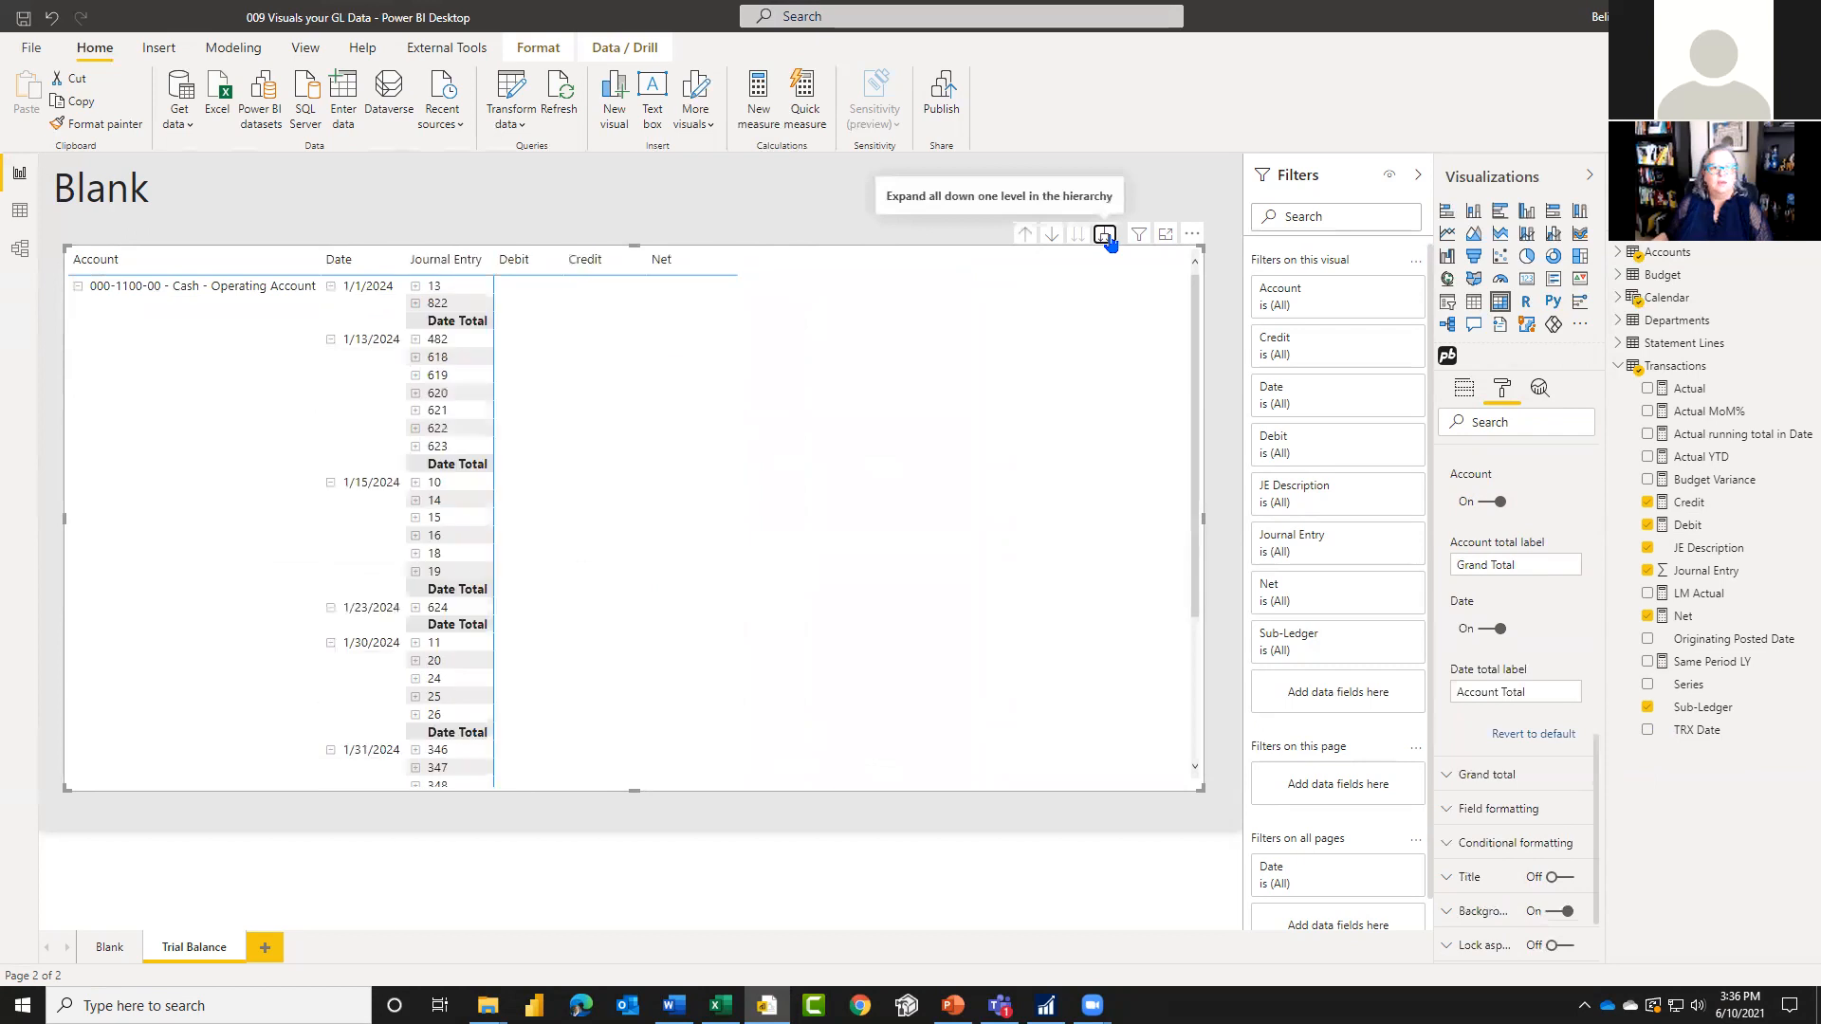
click(1106, 236)
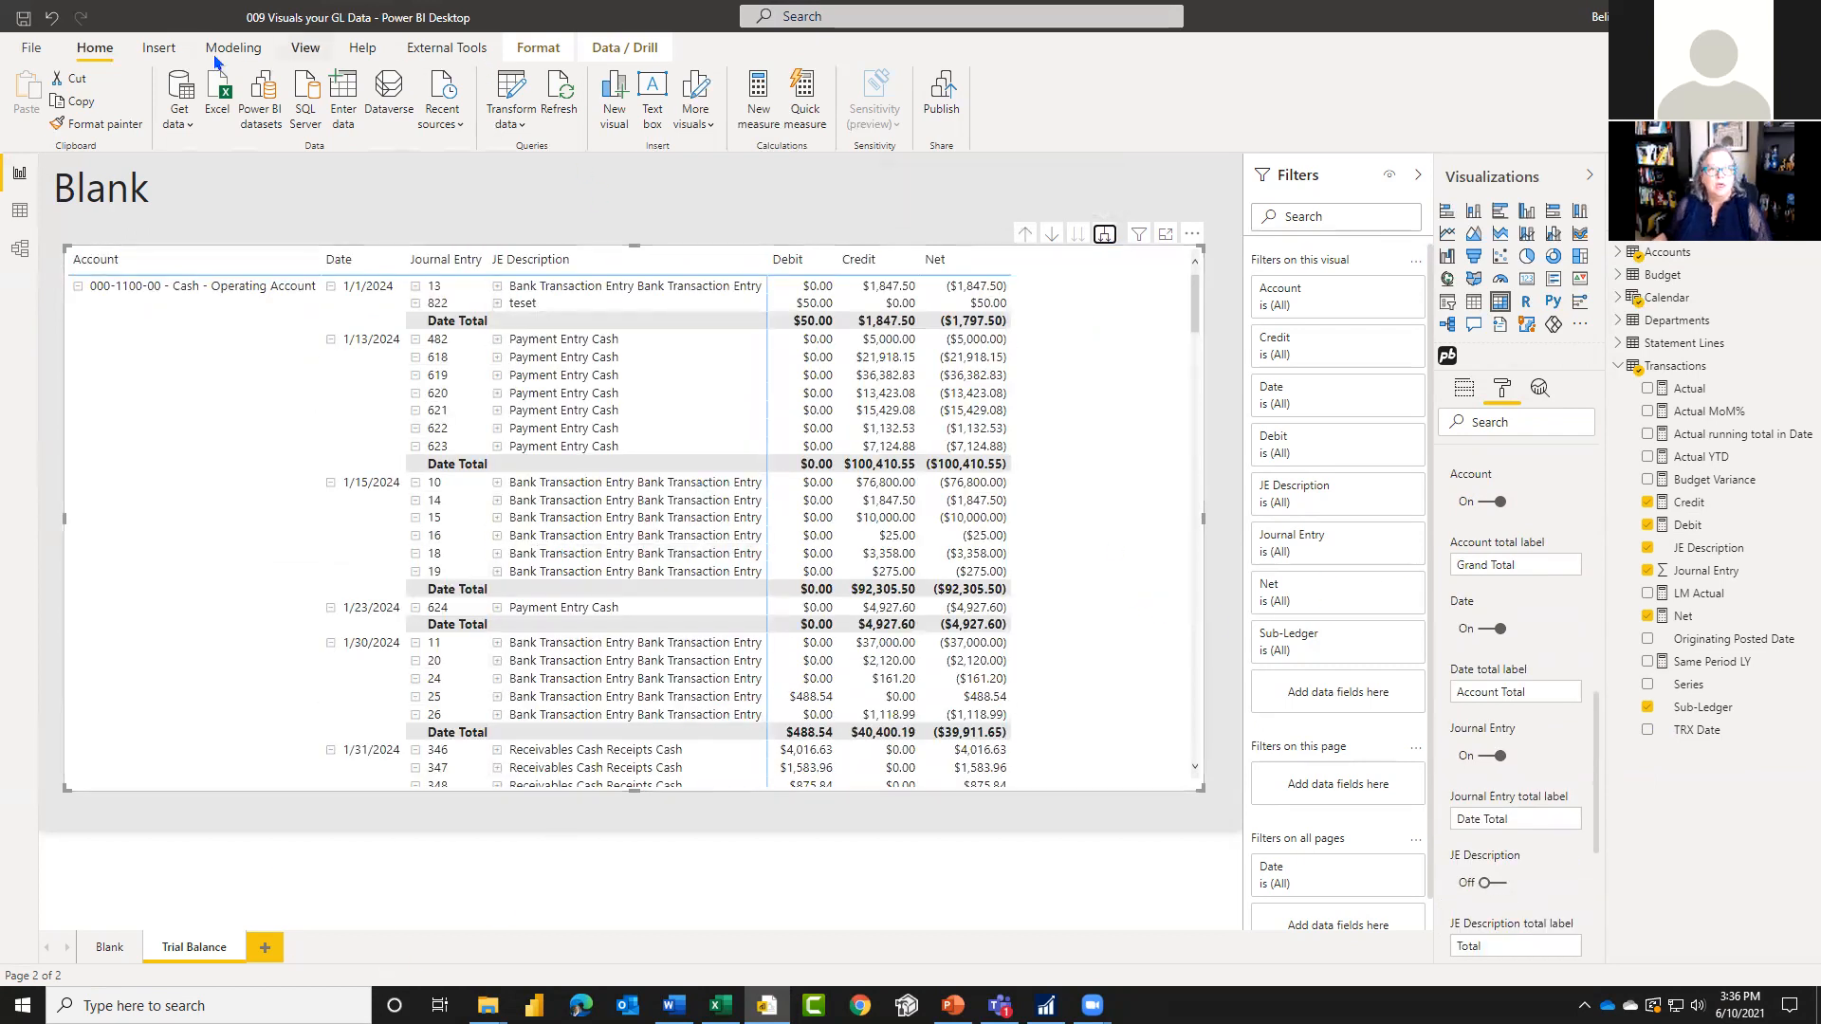
double_click(111, 194)
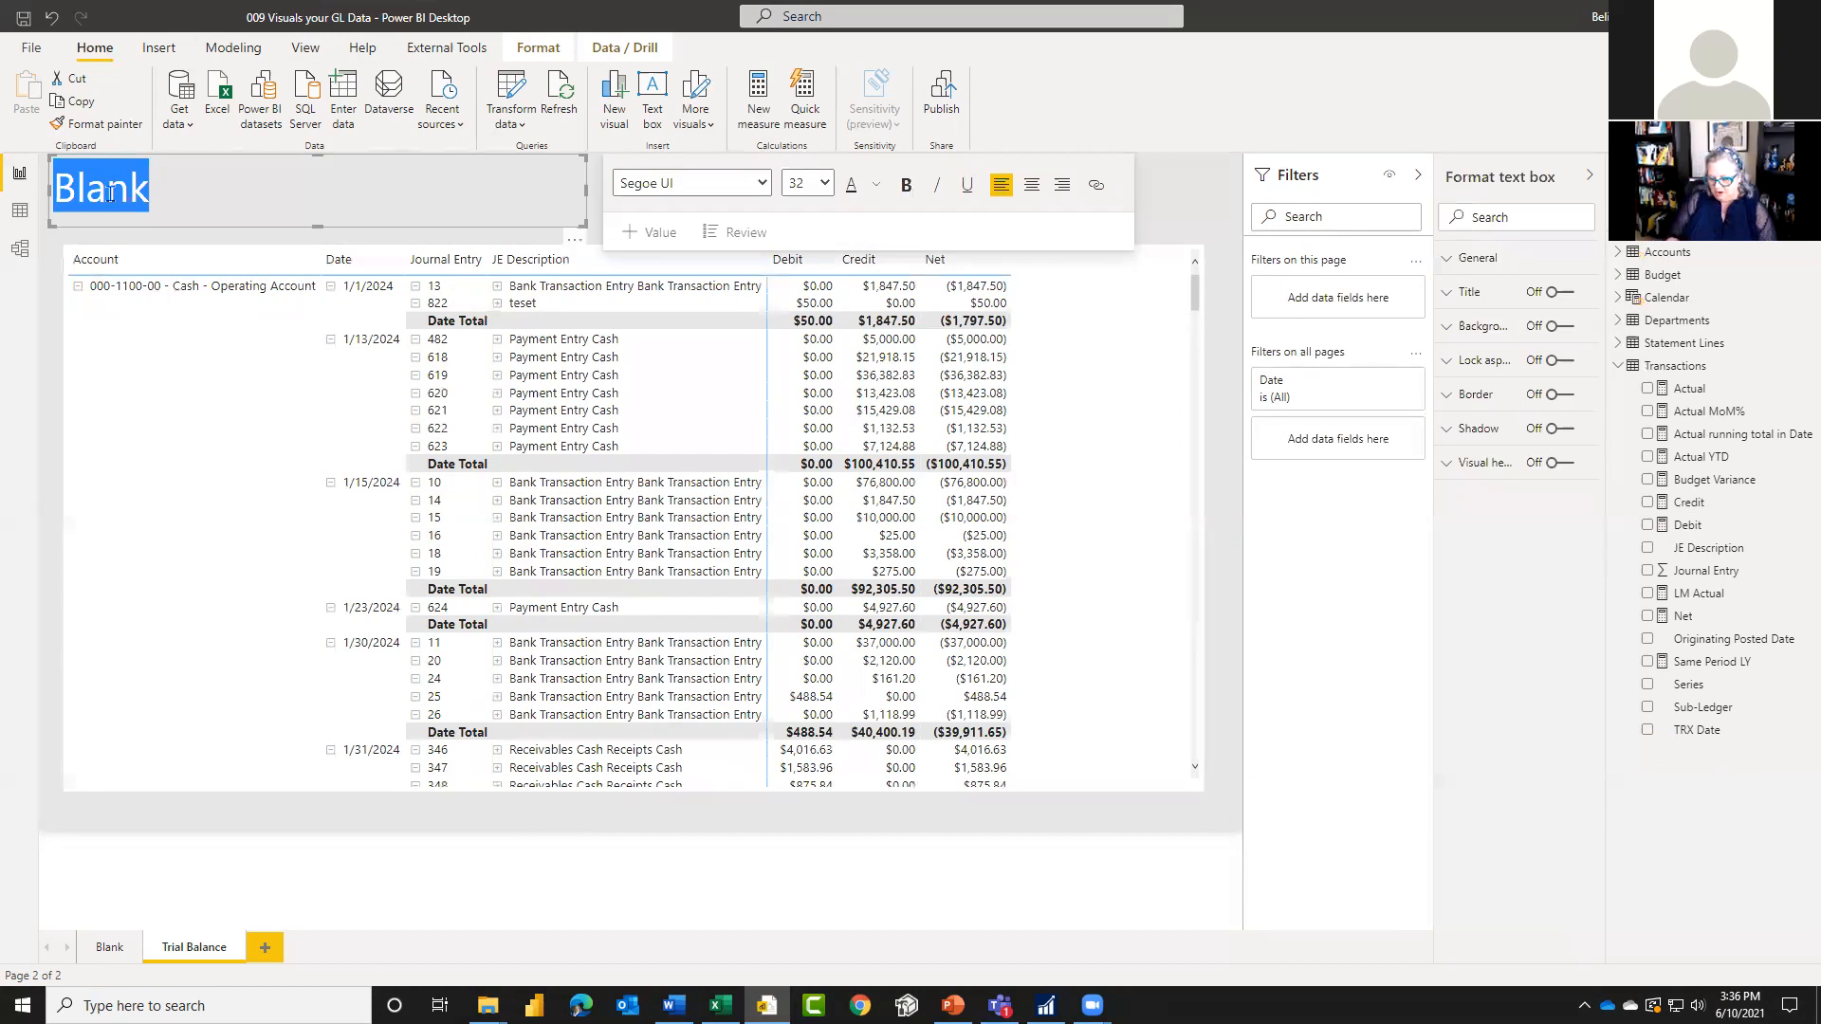
right_click(202, 954)
click(258, 869)
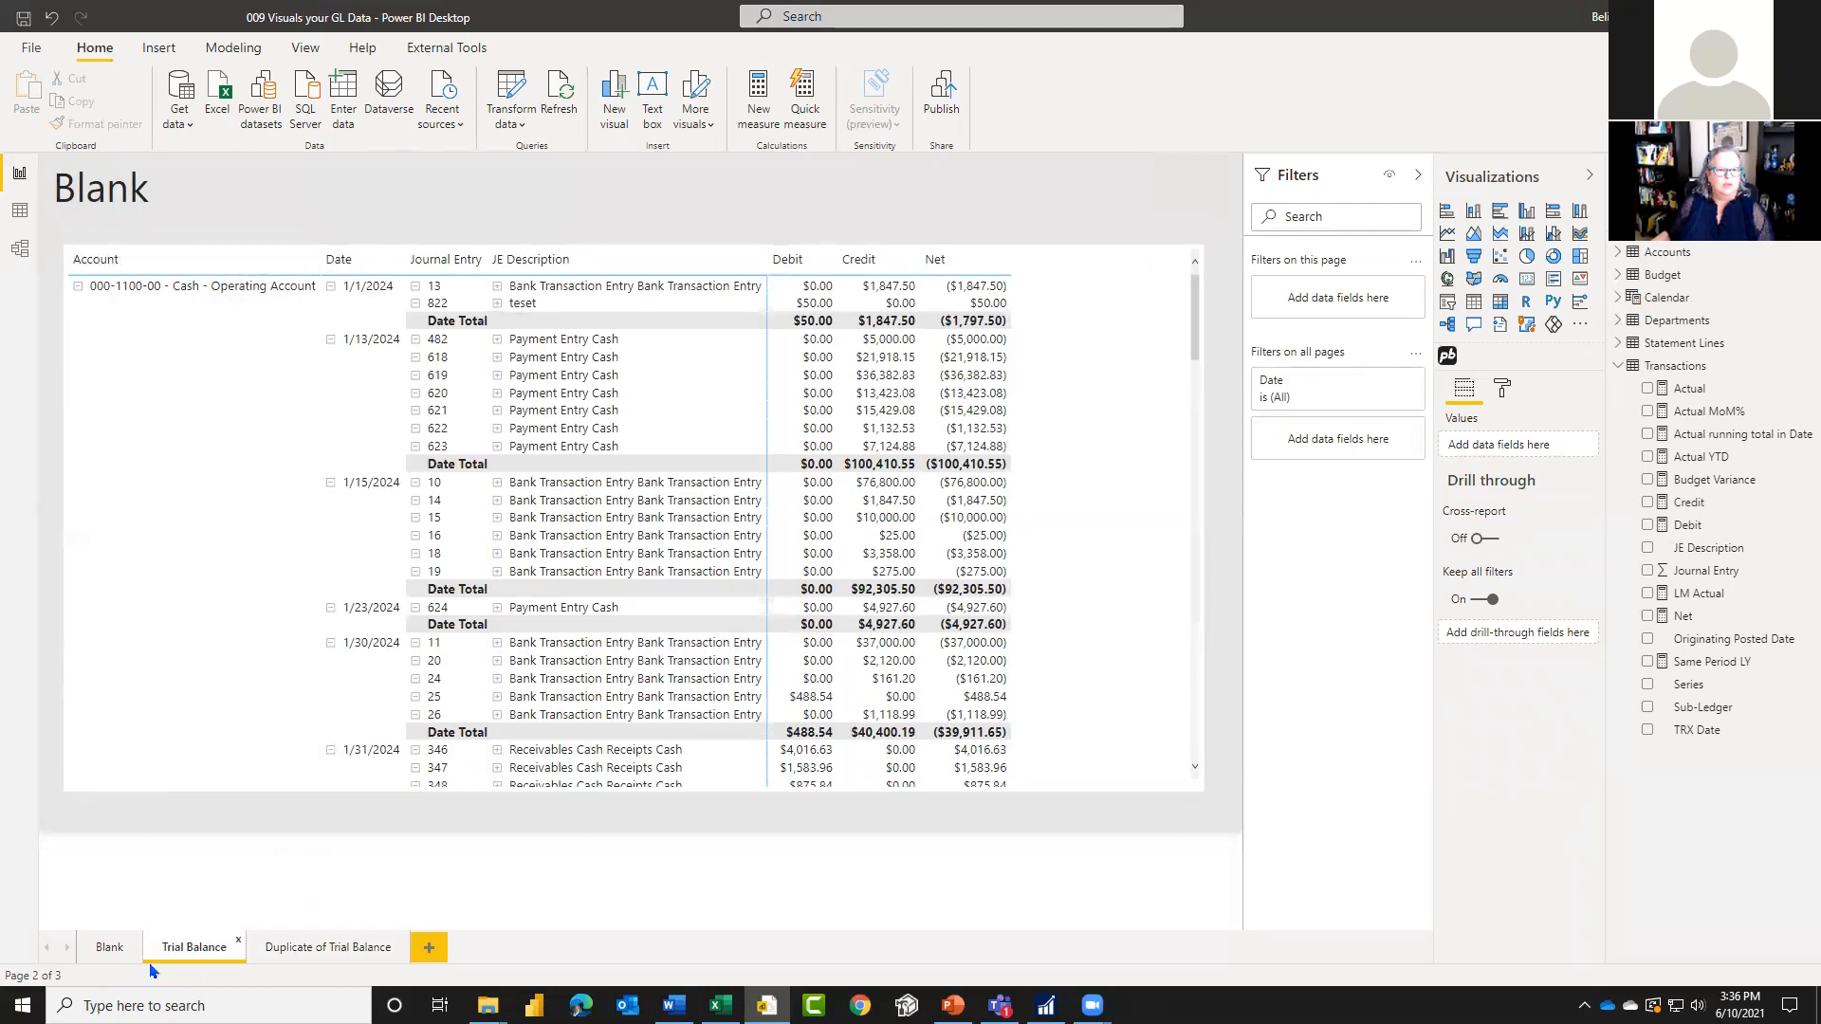
double_click(182, 945)
click(105, 188)
double_click(105, 188)
text(Trial Balance)
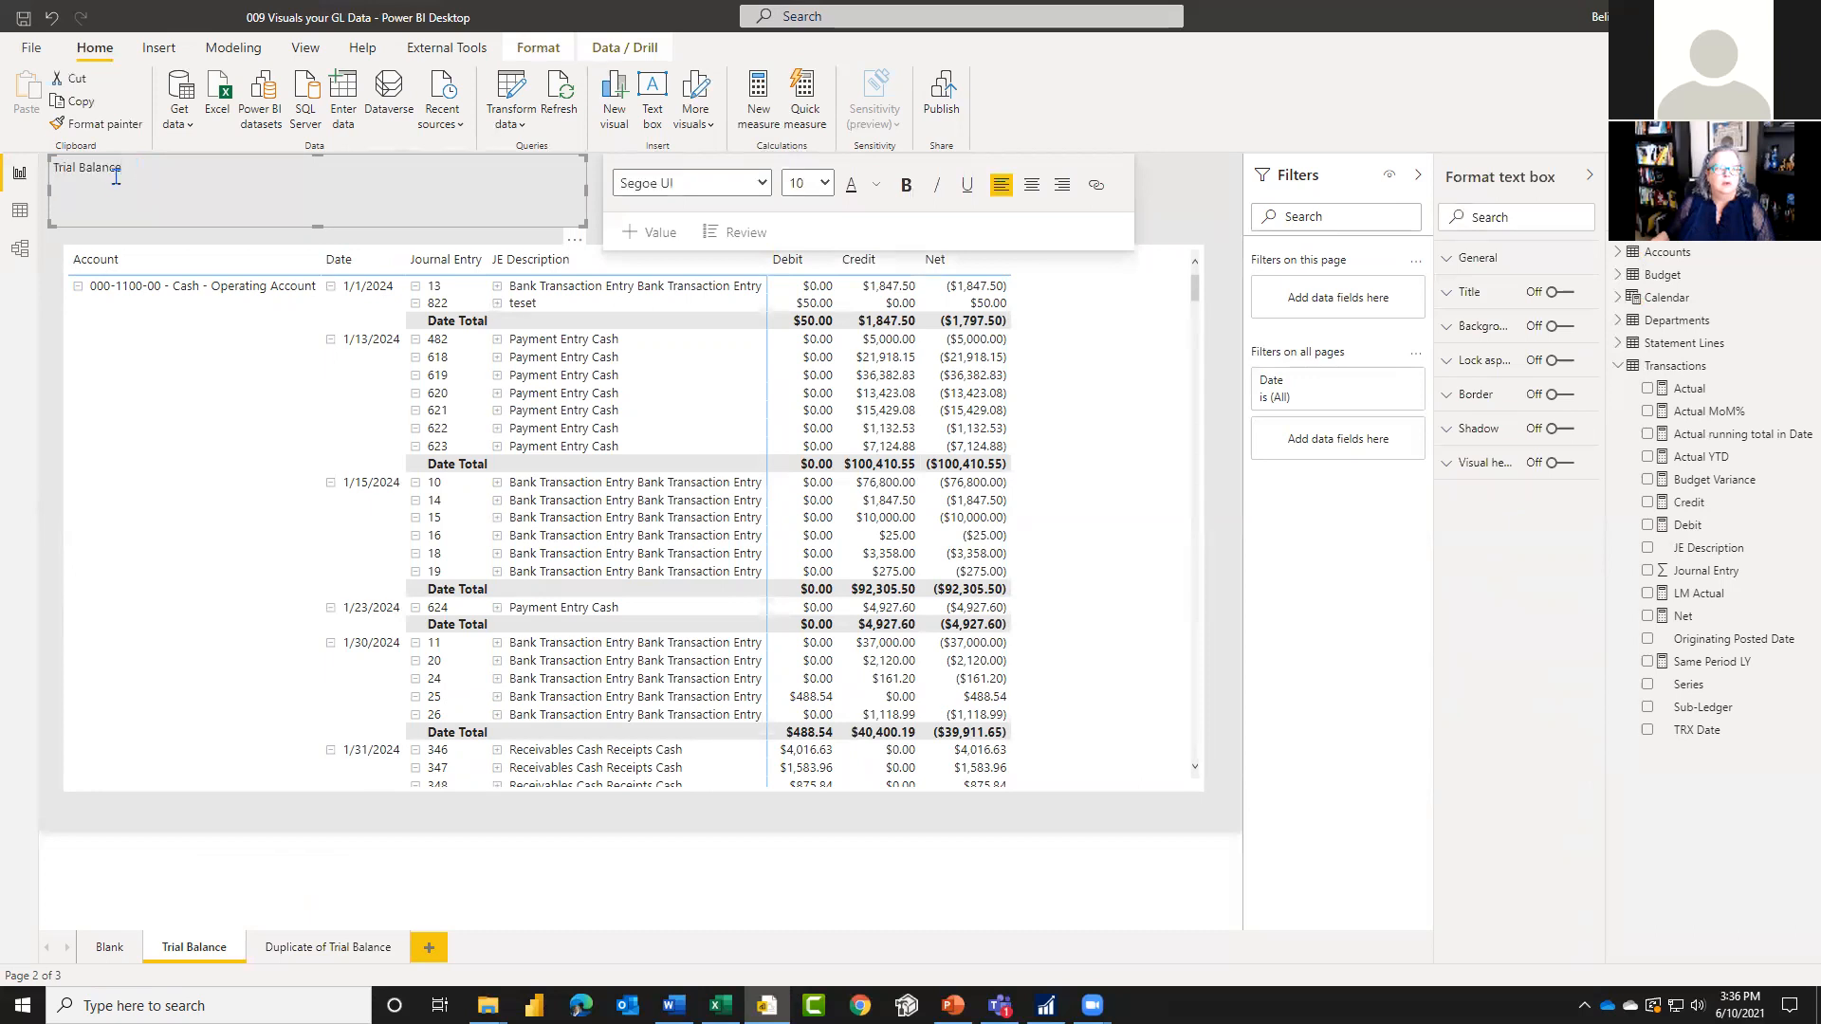
click(52, 19)
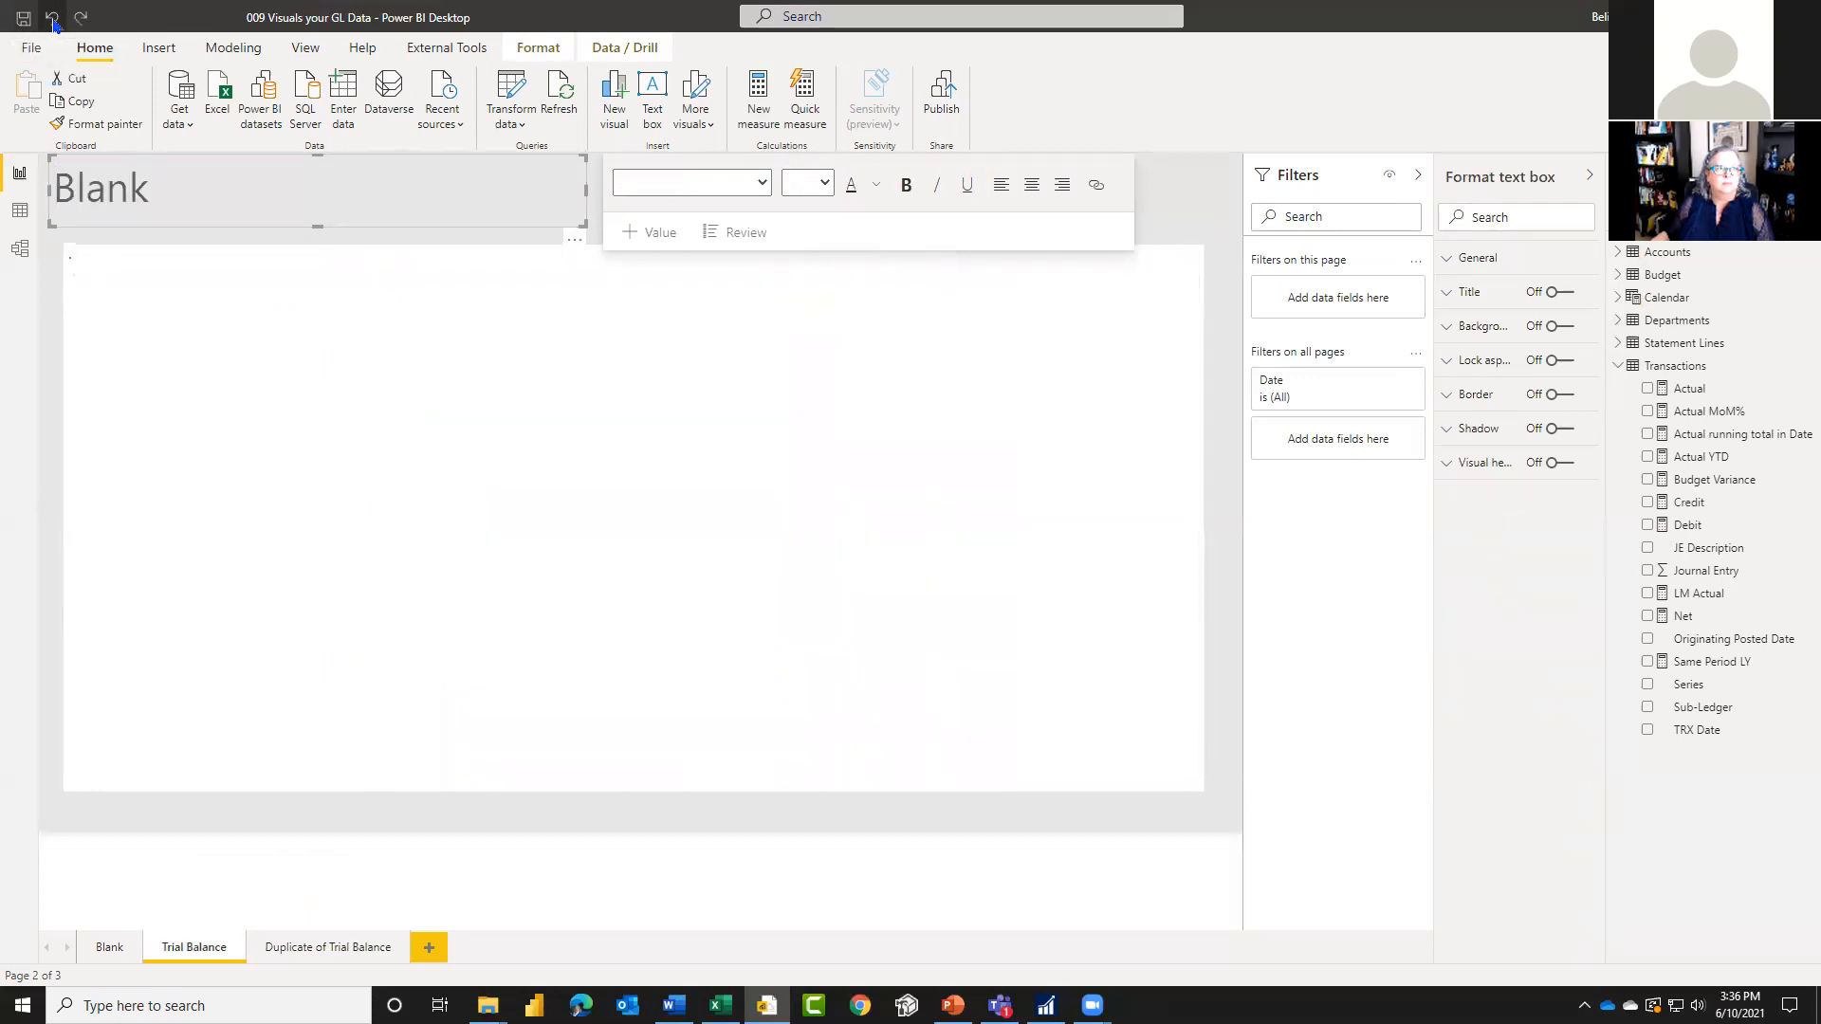
click(52, 19)
Step: Replace the page heading Blank with "Trial Balance", keeping its 32 pt text size
double_click(92, 178)
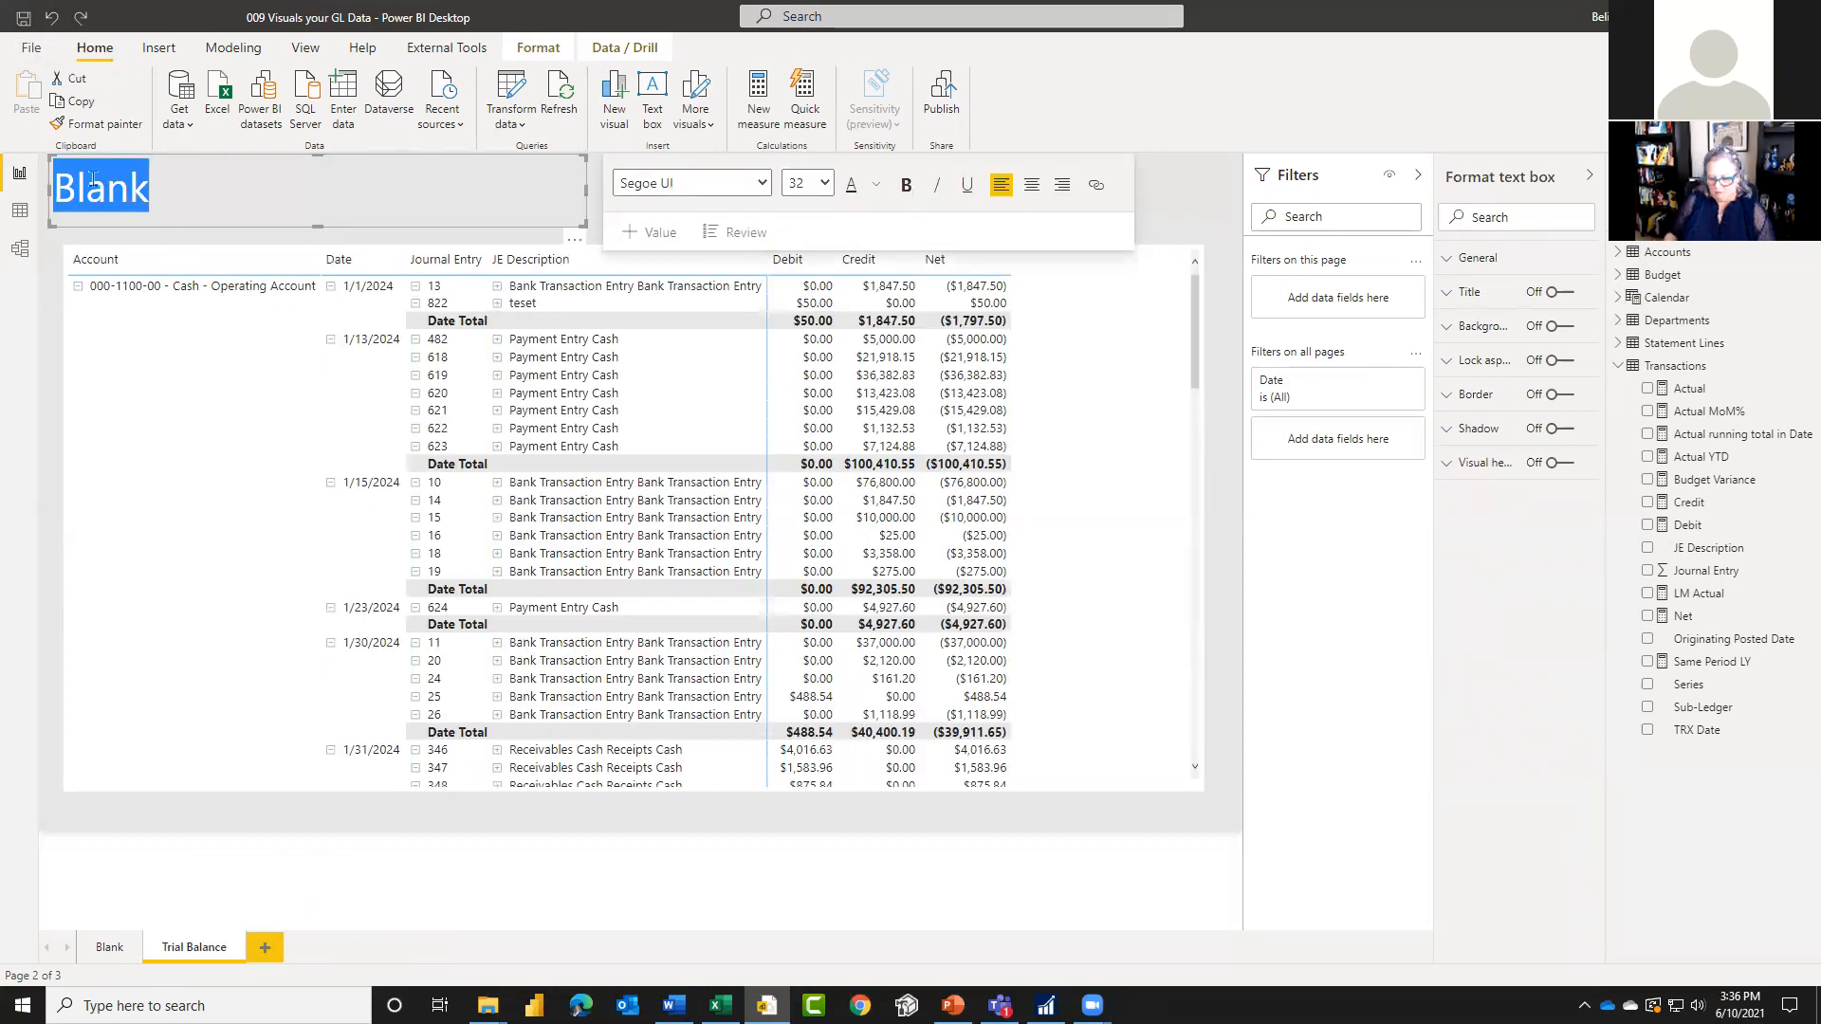
text(Trial Balance)
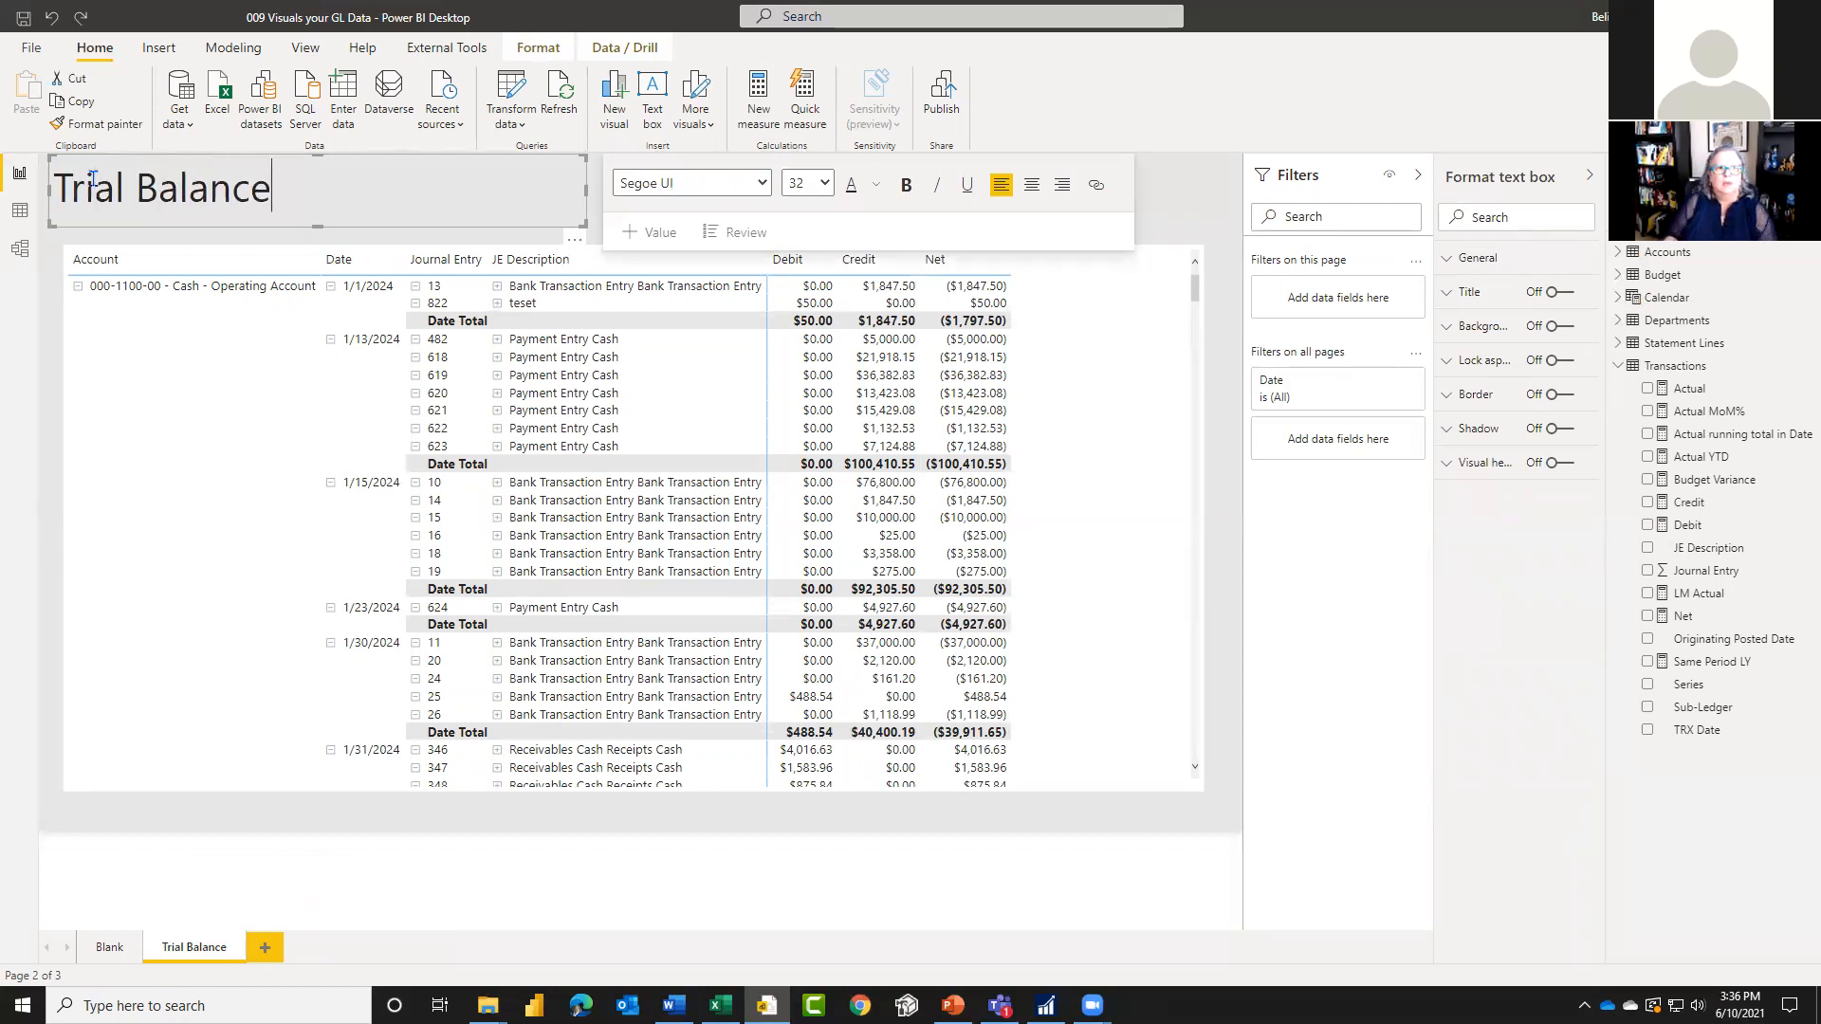
click(326, 897)
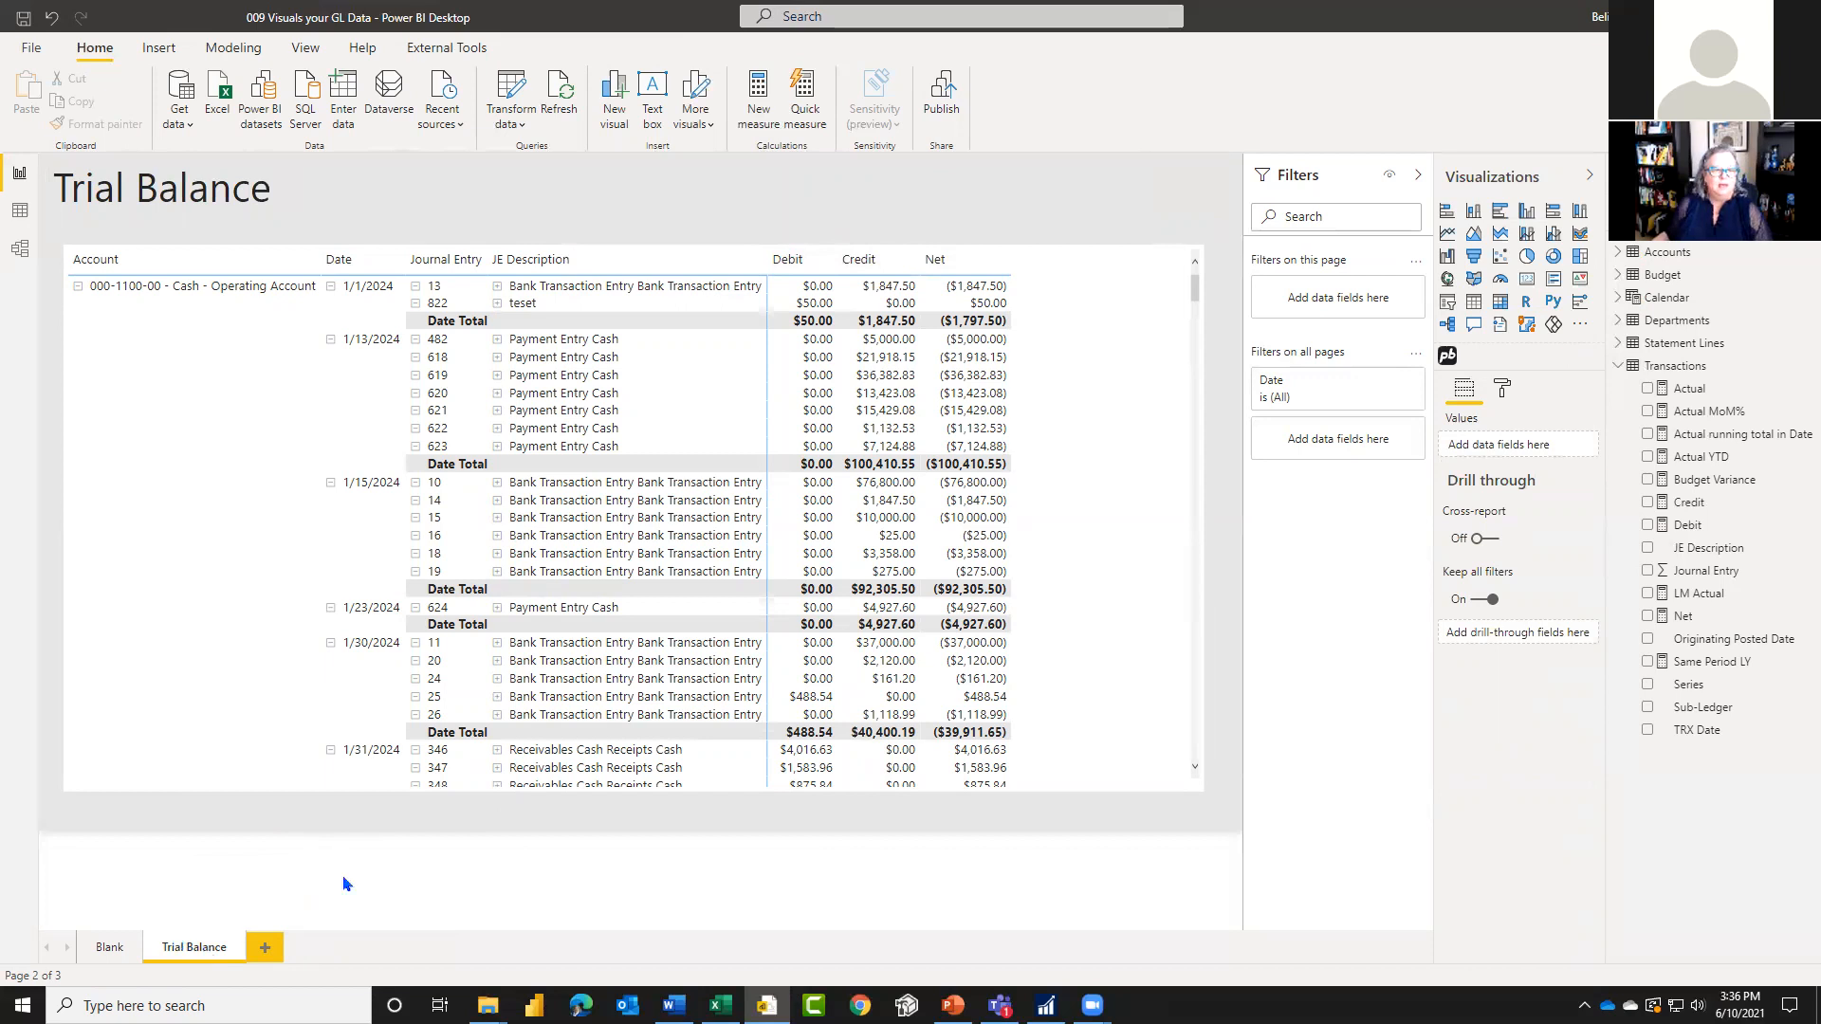
Step: Duplicate the Trial Balance page and rename the copy Journal Entries
right_click(221, 950)
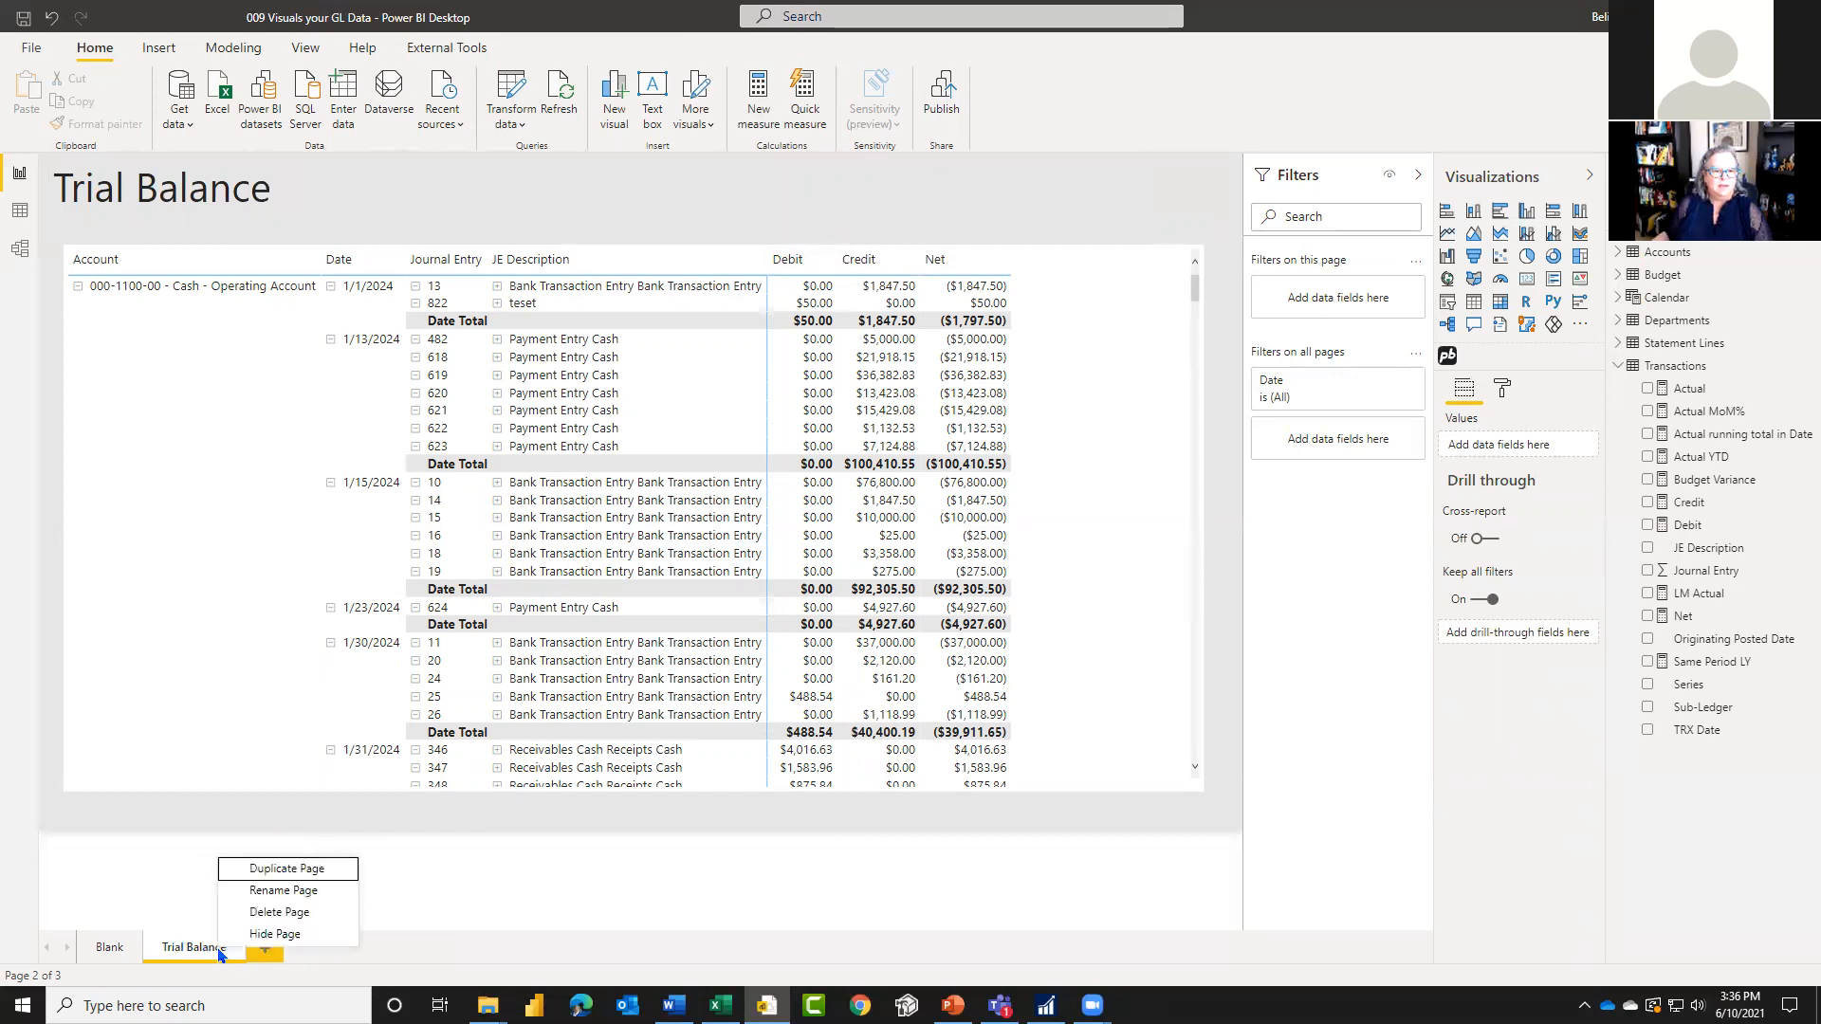
click(287, 870)
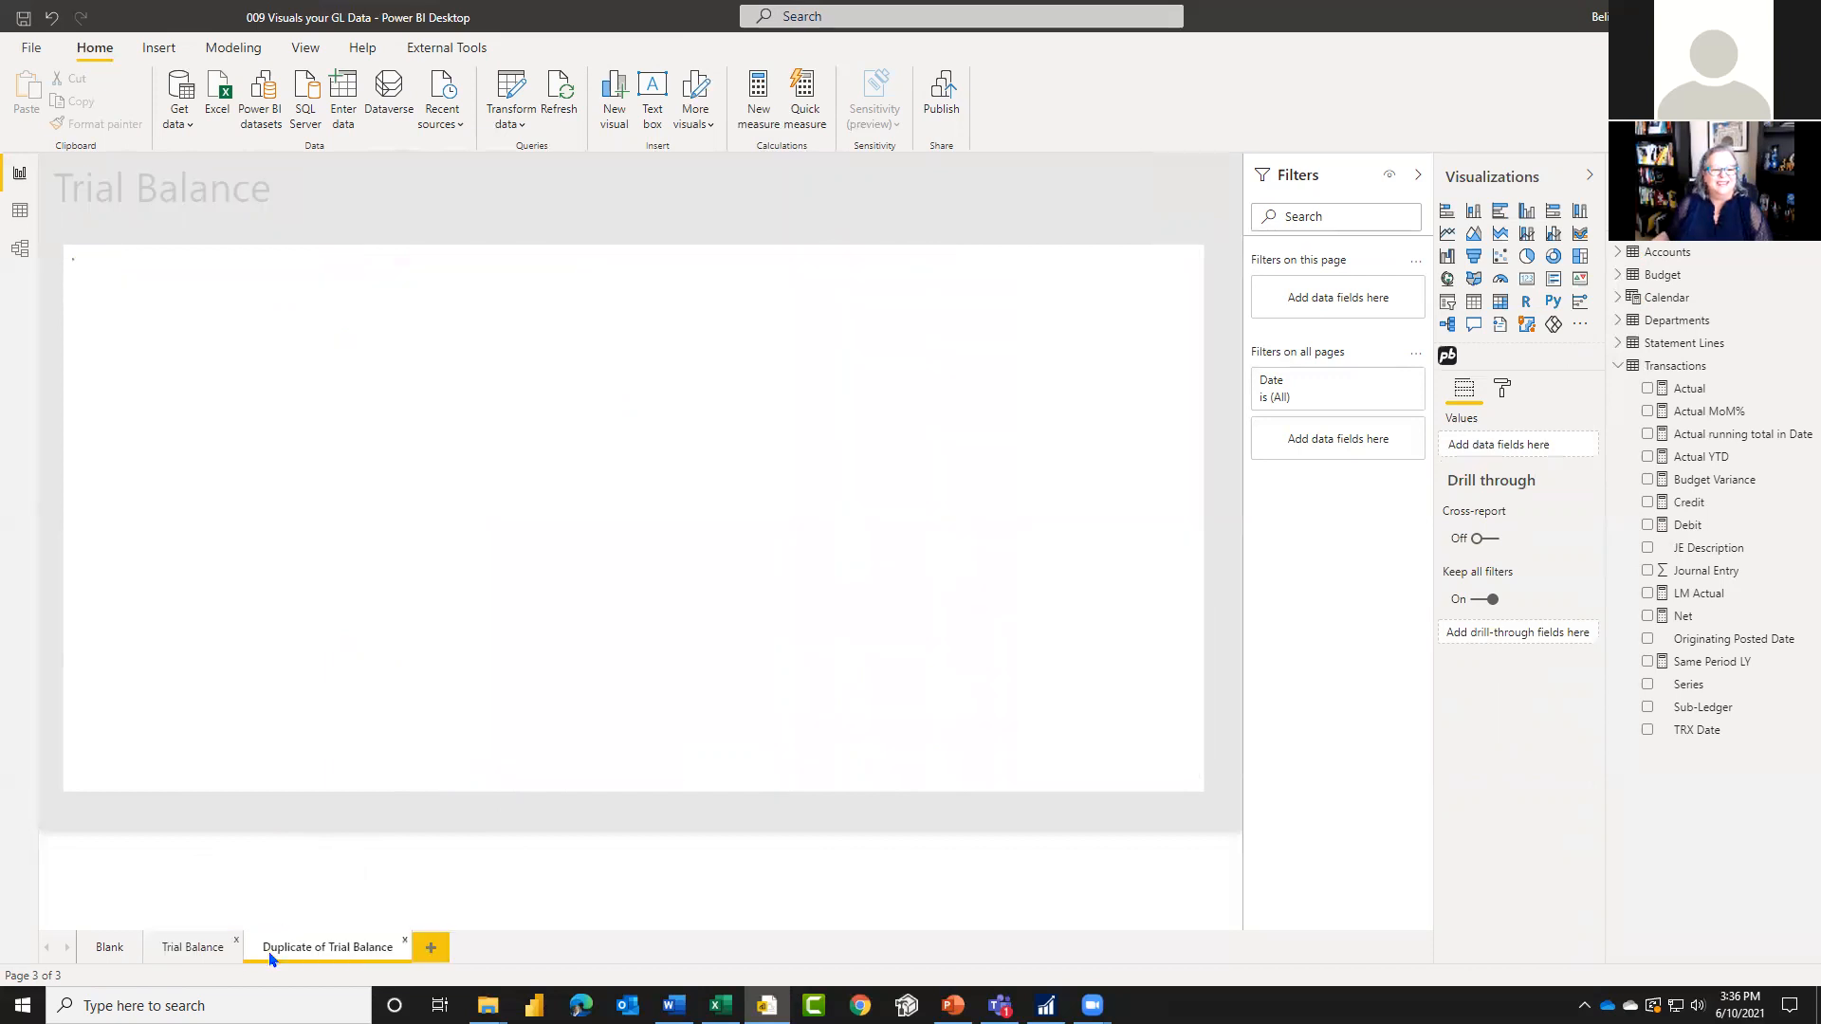
double_click(338, 948)
text(Jourr)
text(al Entry)
key(BackSpace)
key(BackSpace)
key(BackSpace)
key(BackSpace)
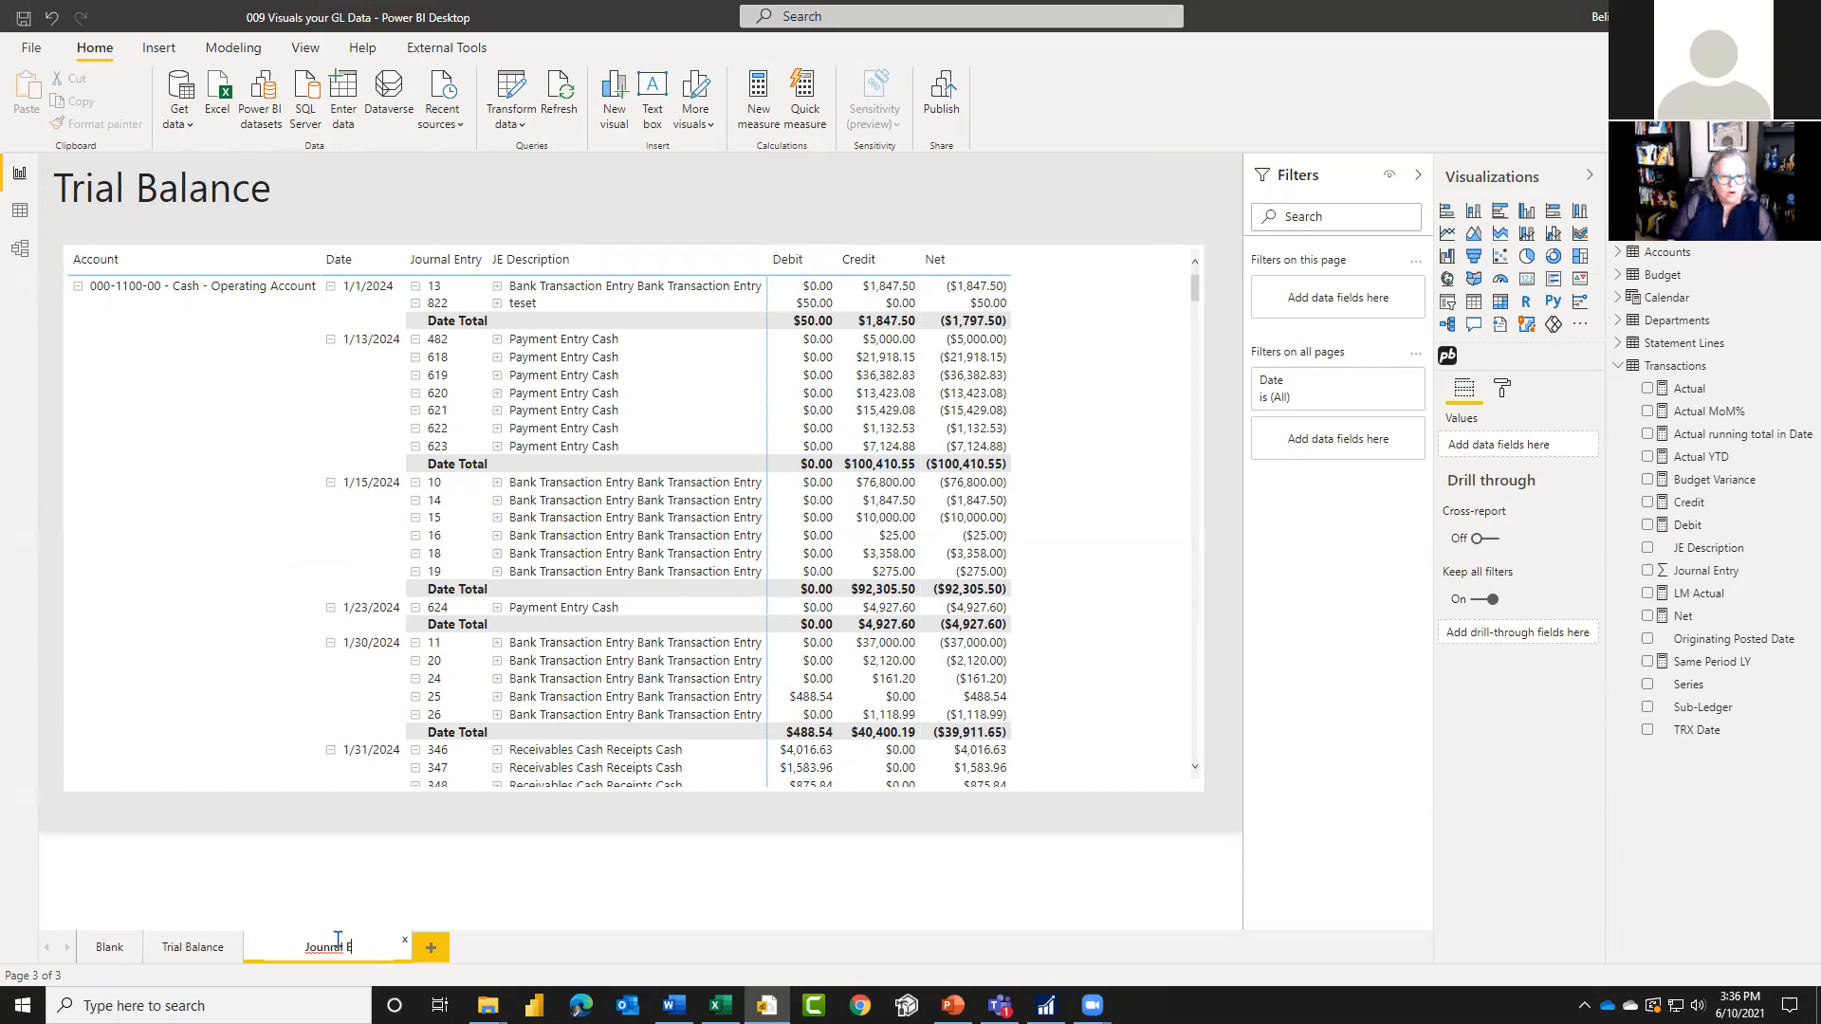
key(BackSpace)
key(BackSpace)
key(BackSpace)
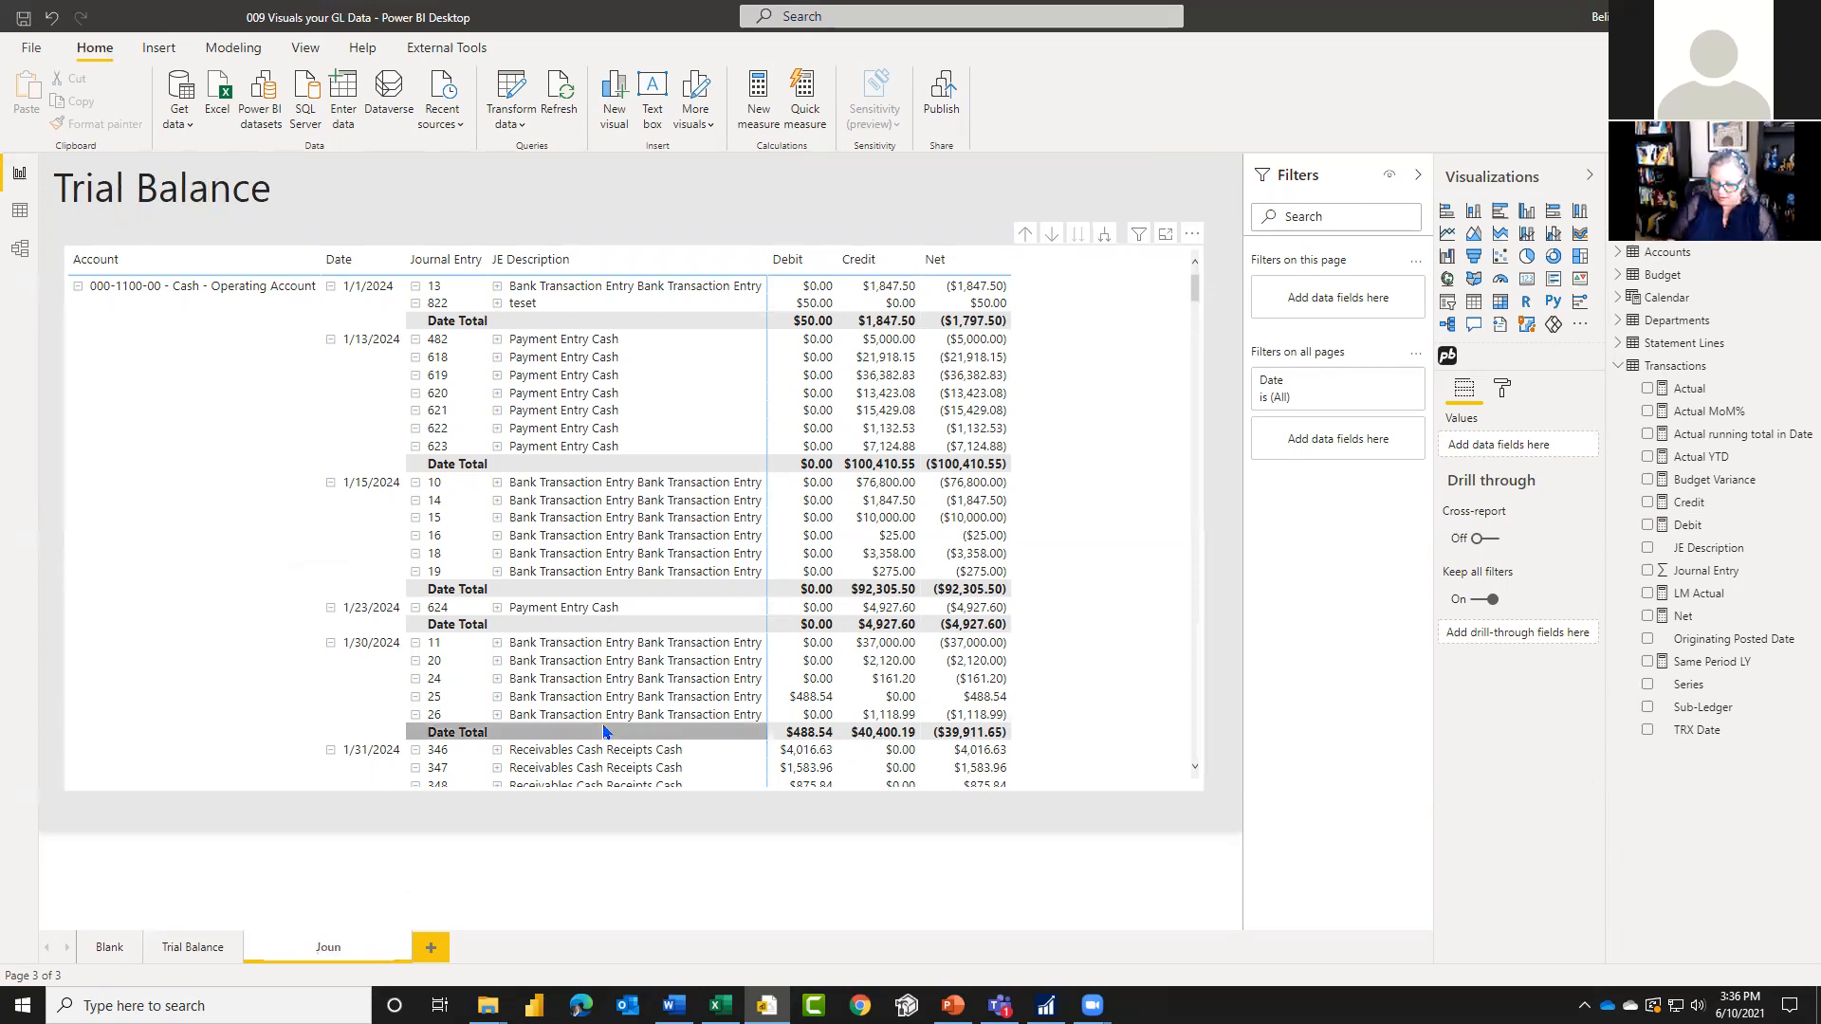
text(rnal Entries)
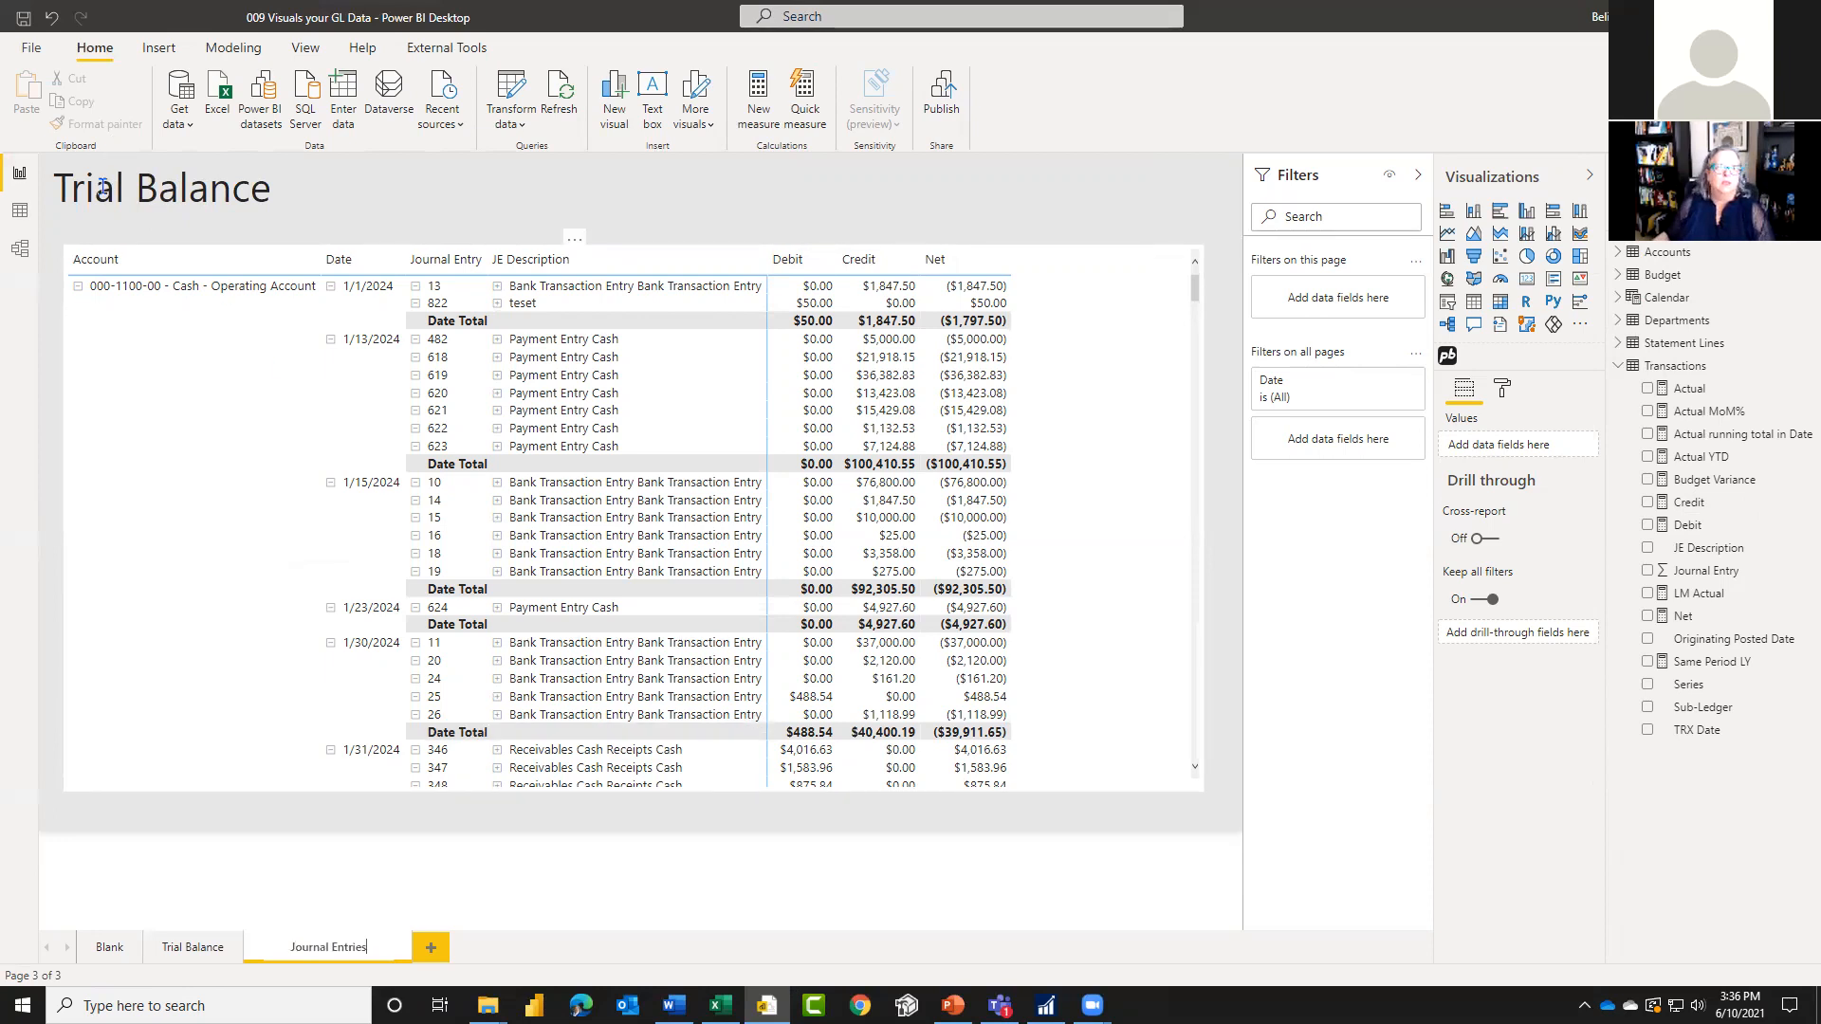
Step: Change the heading text on the duplicated page to "Journal Entries"
click(102, 186)
drag(284, 196, 39, 198)
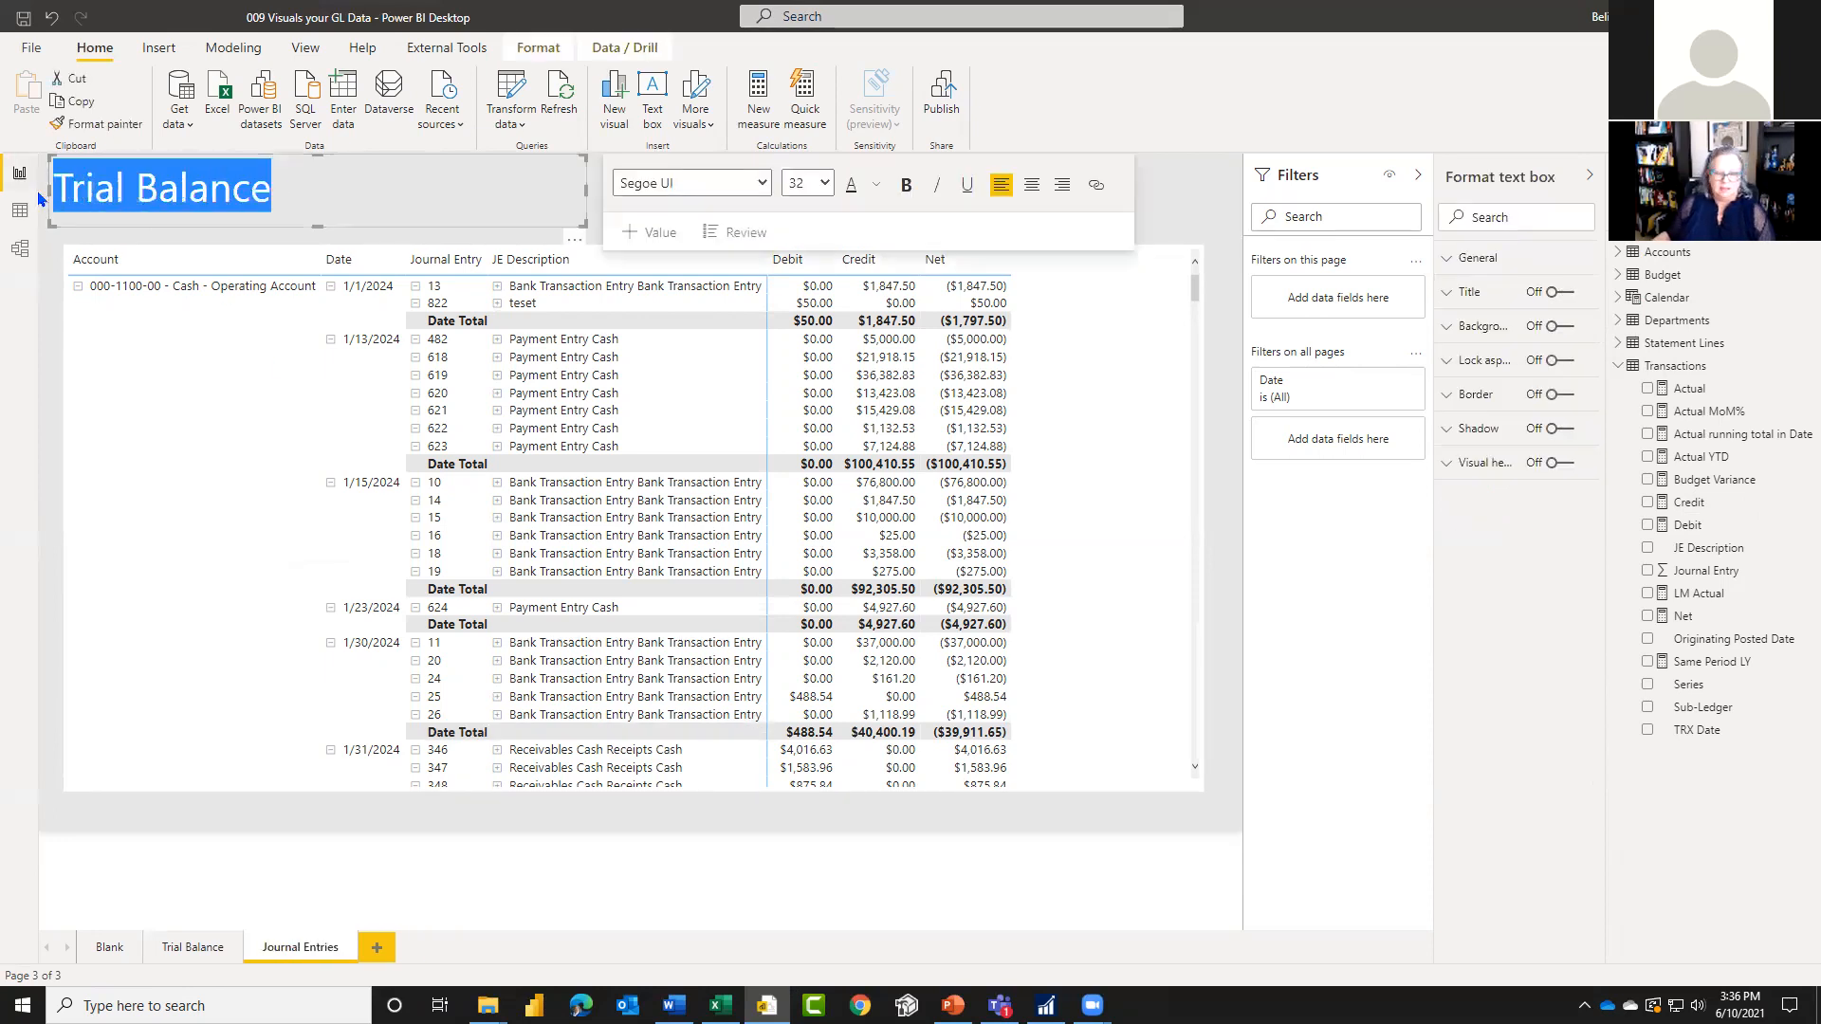
key(BackSpace)
text(Journal Entries)
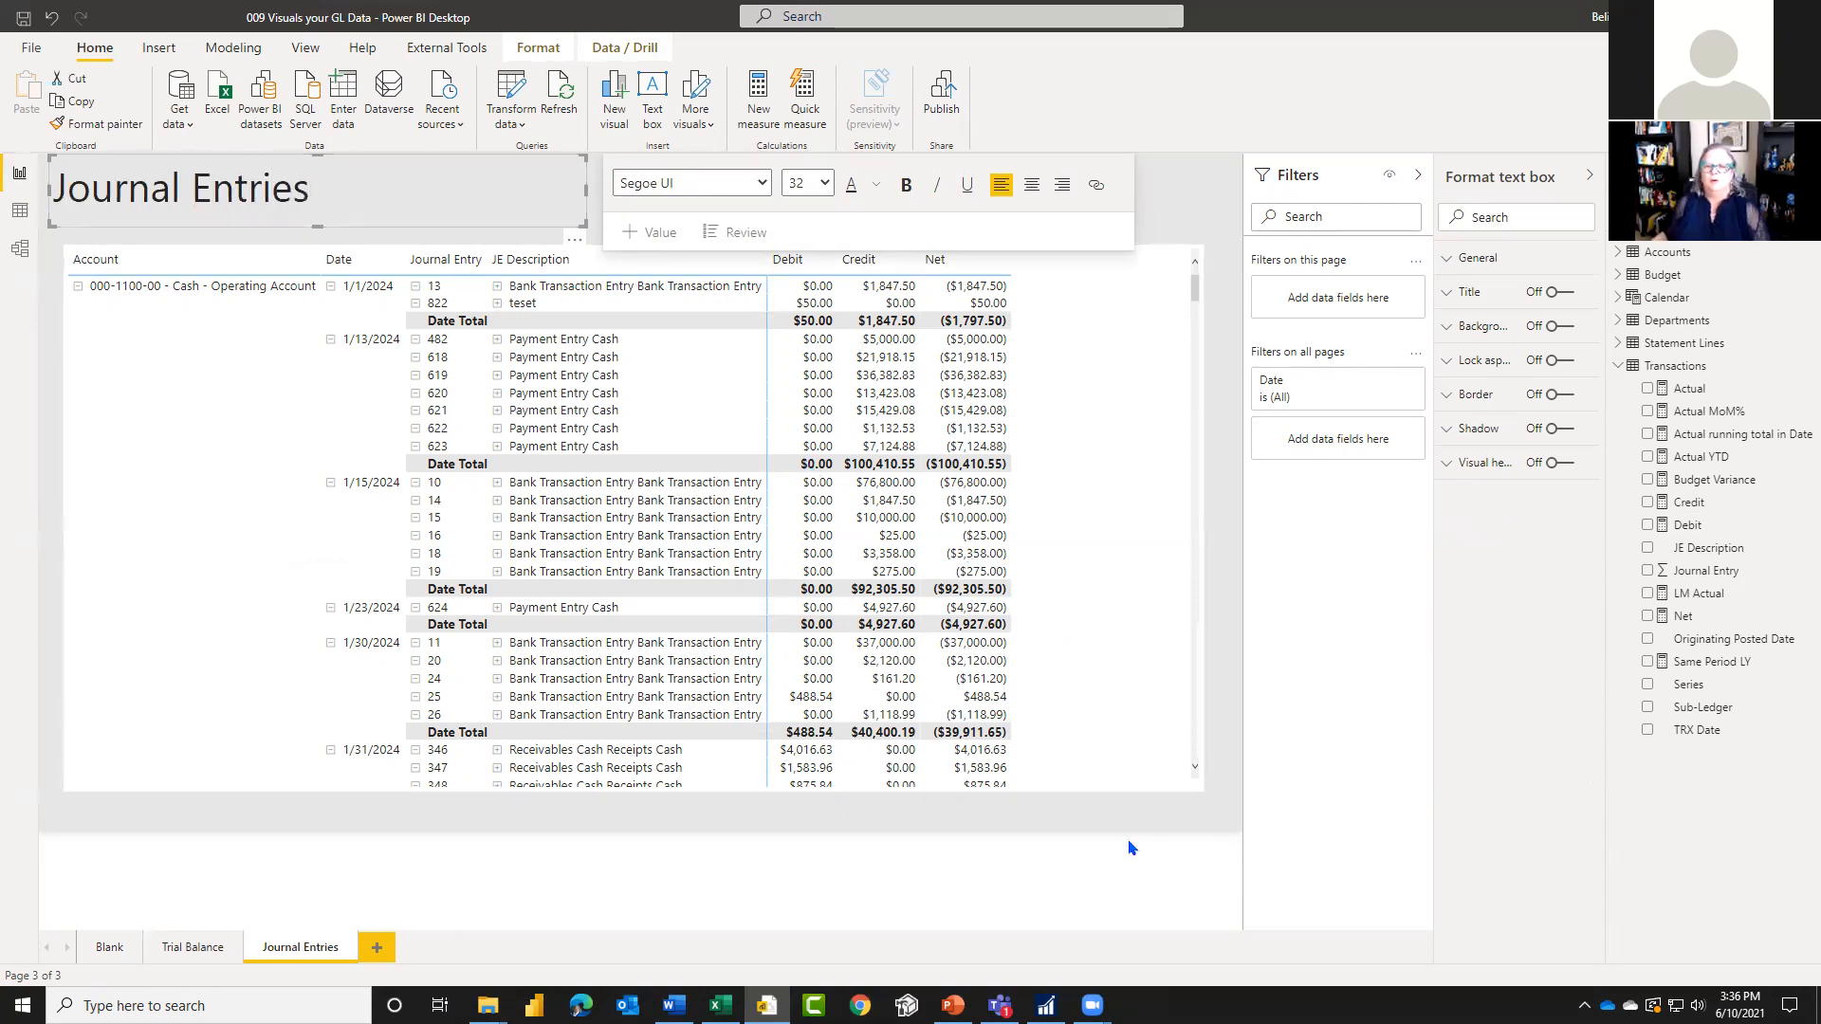
Step: Move Journal Entry above Account in the matrix rows and expand all rows down to the JE Description level
click(1161, 753)
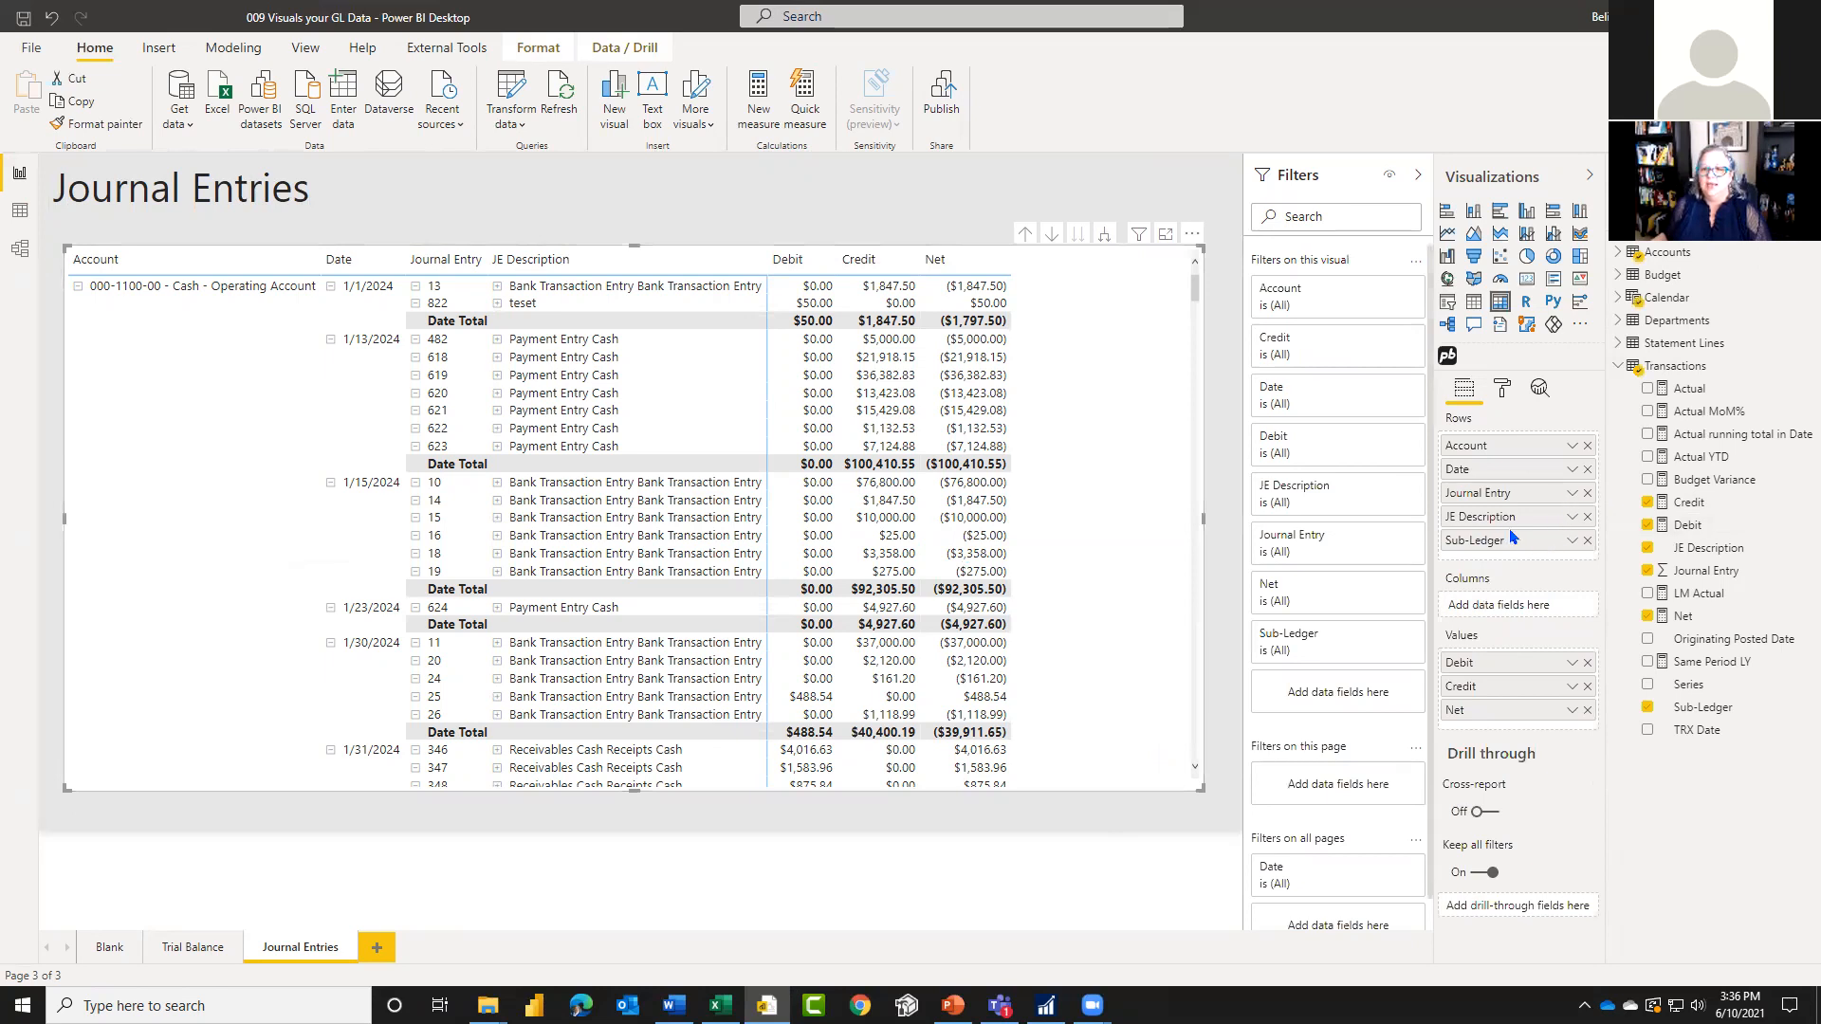
drag(1494, 494, 1496, 445)
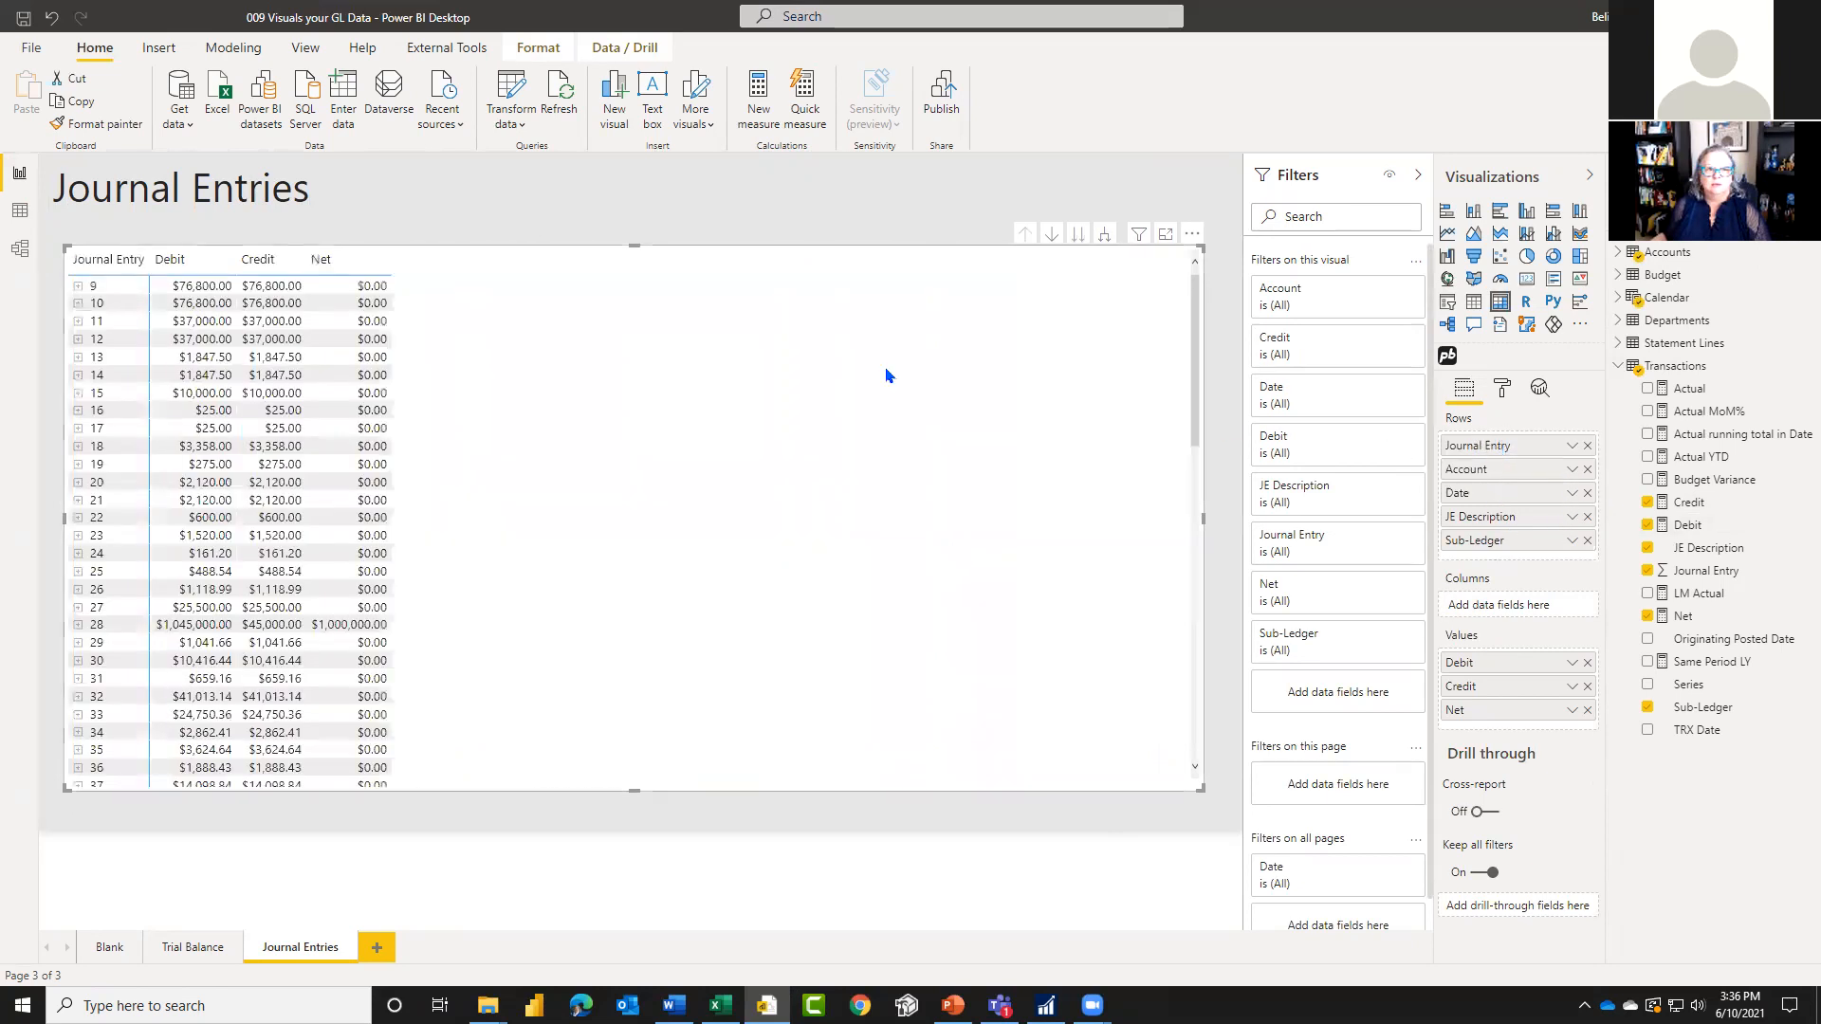
click(1106, 235)
click(1106, 235)
click(1106, 236)
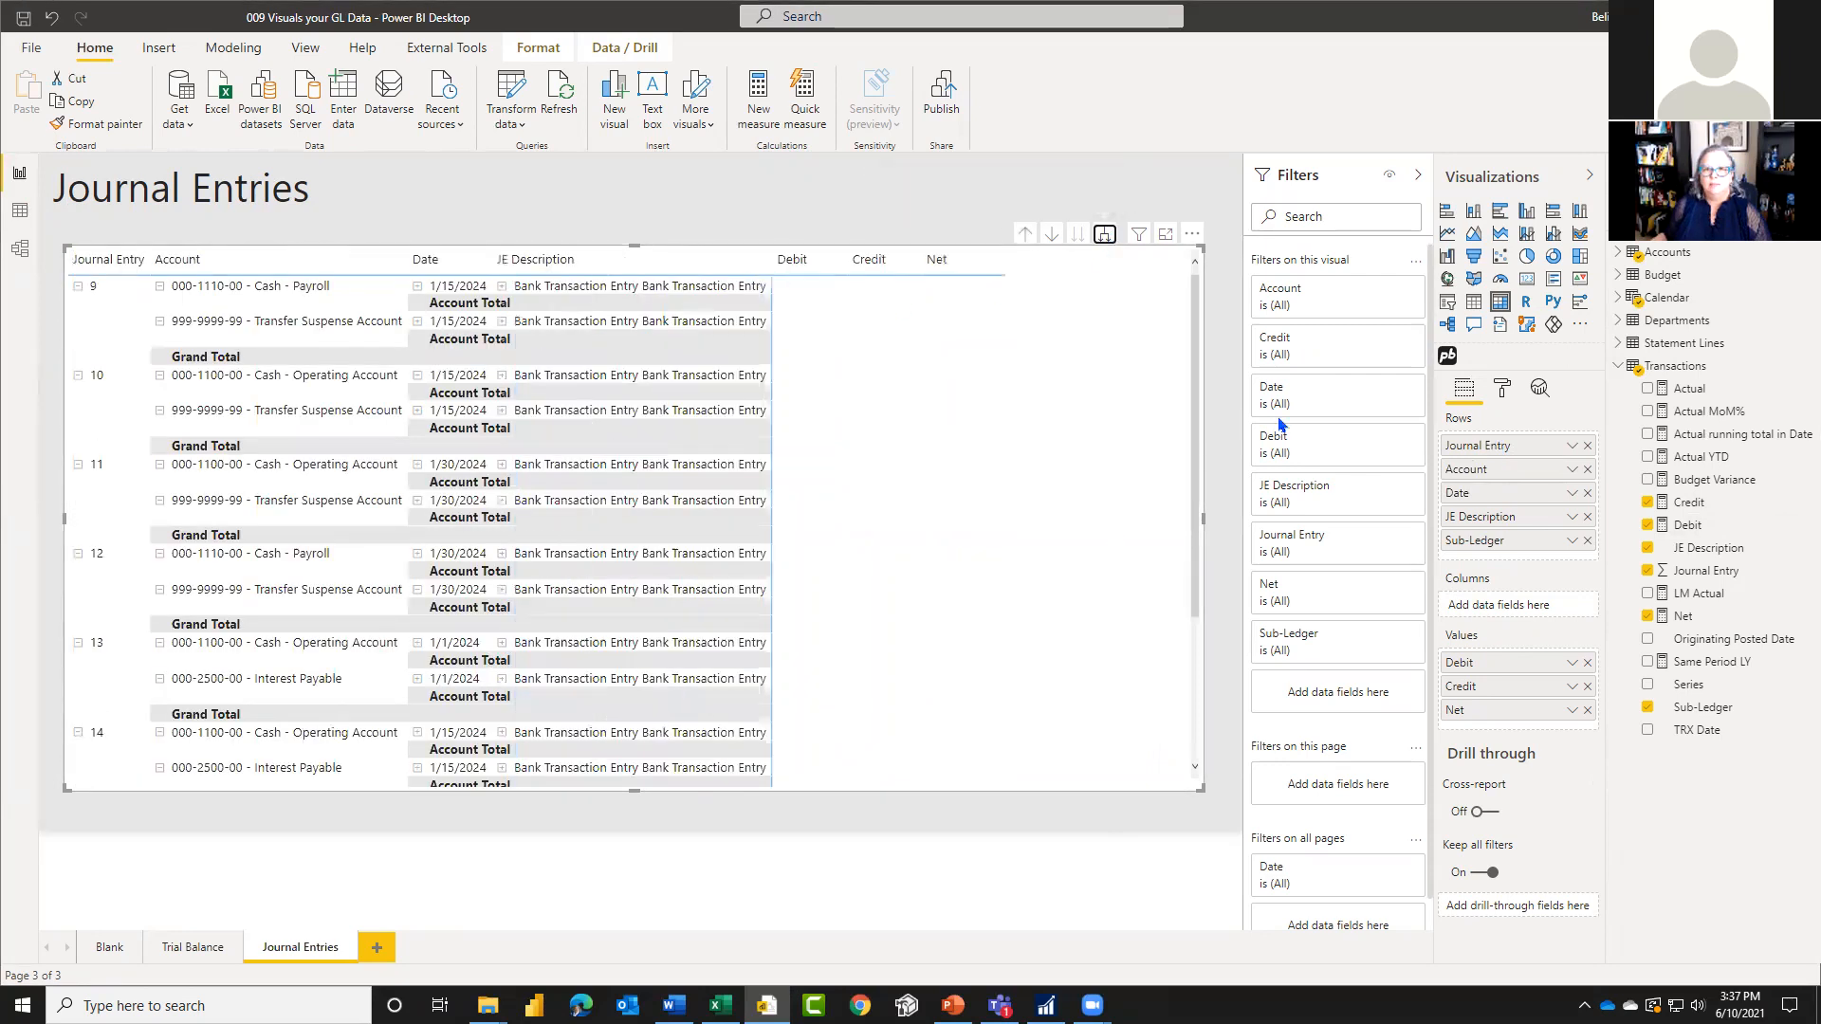
Step: Set the Journal Entry level subtotal label of the Journal Entries matrix to Grand Total
click(1502, 391)
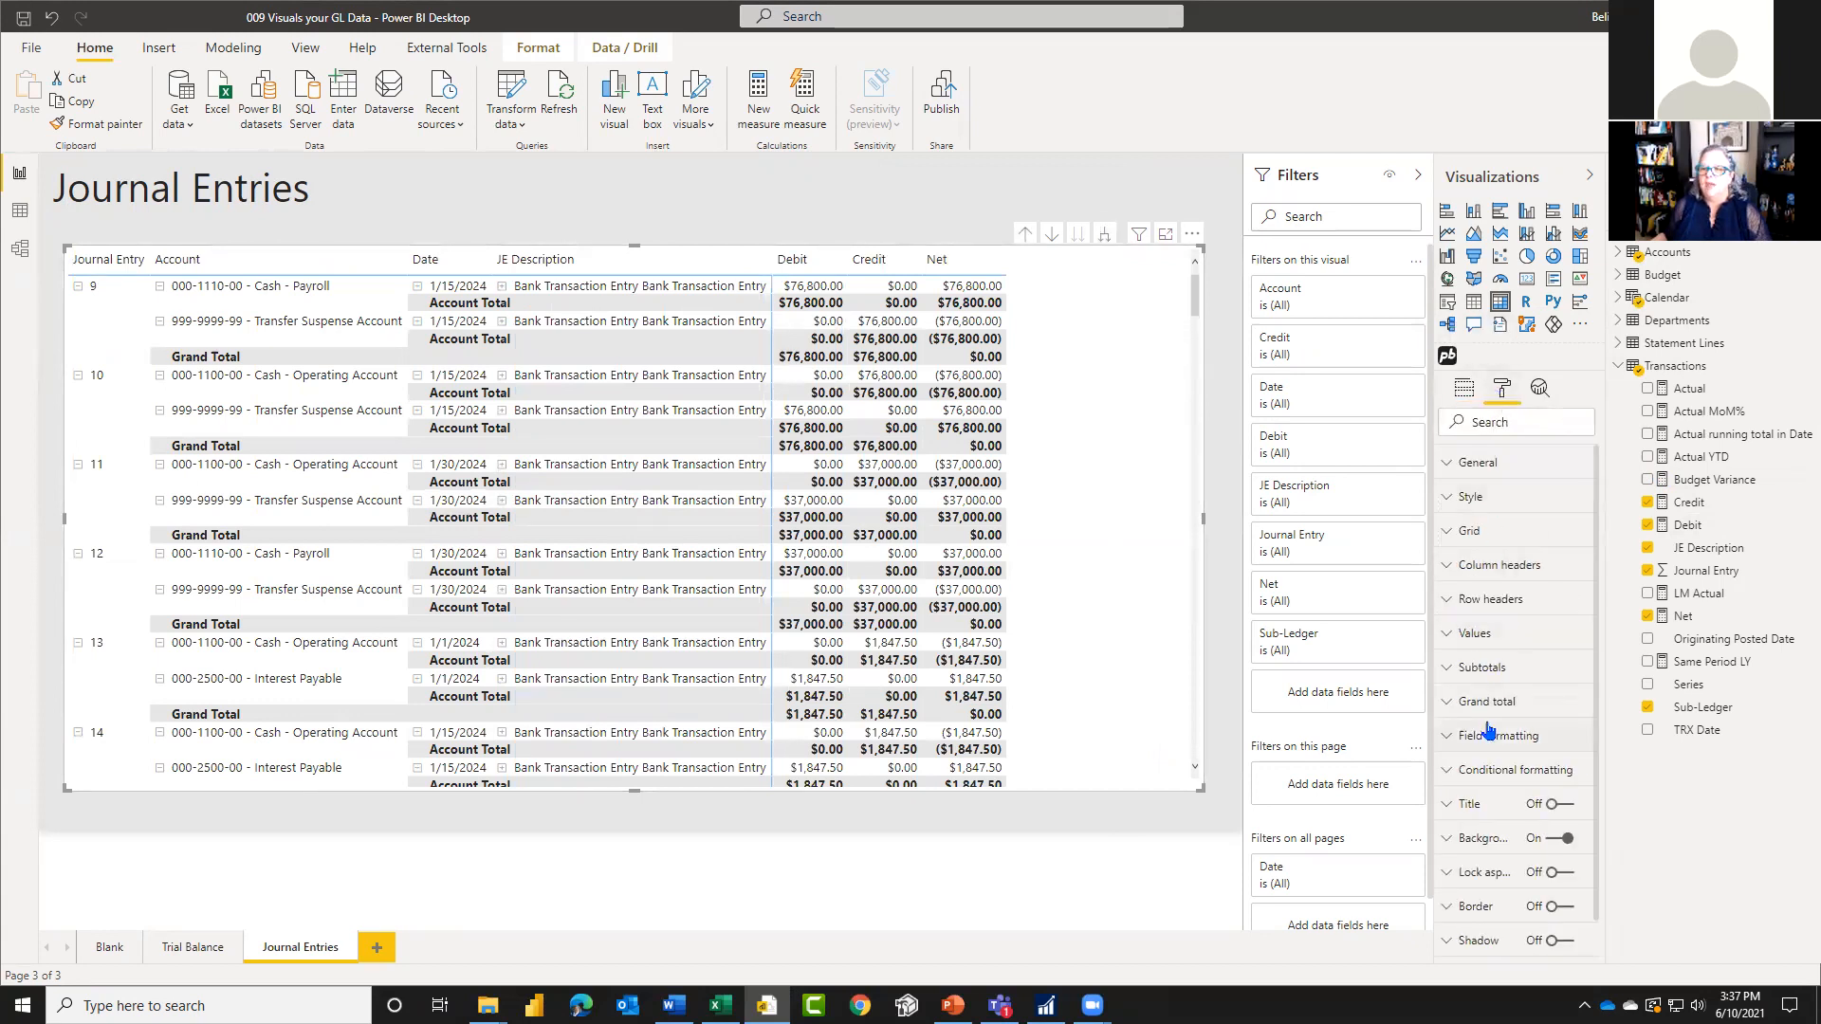
click(1454, 668)
scroll(1527, 740, down, 5)
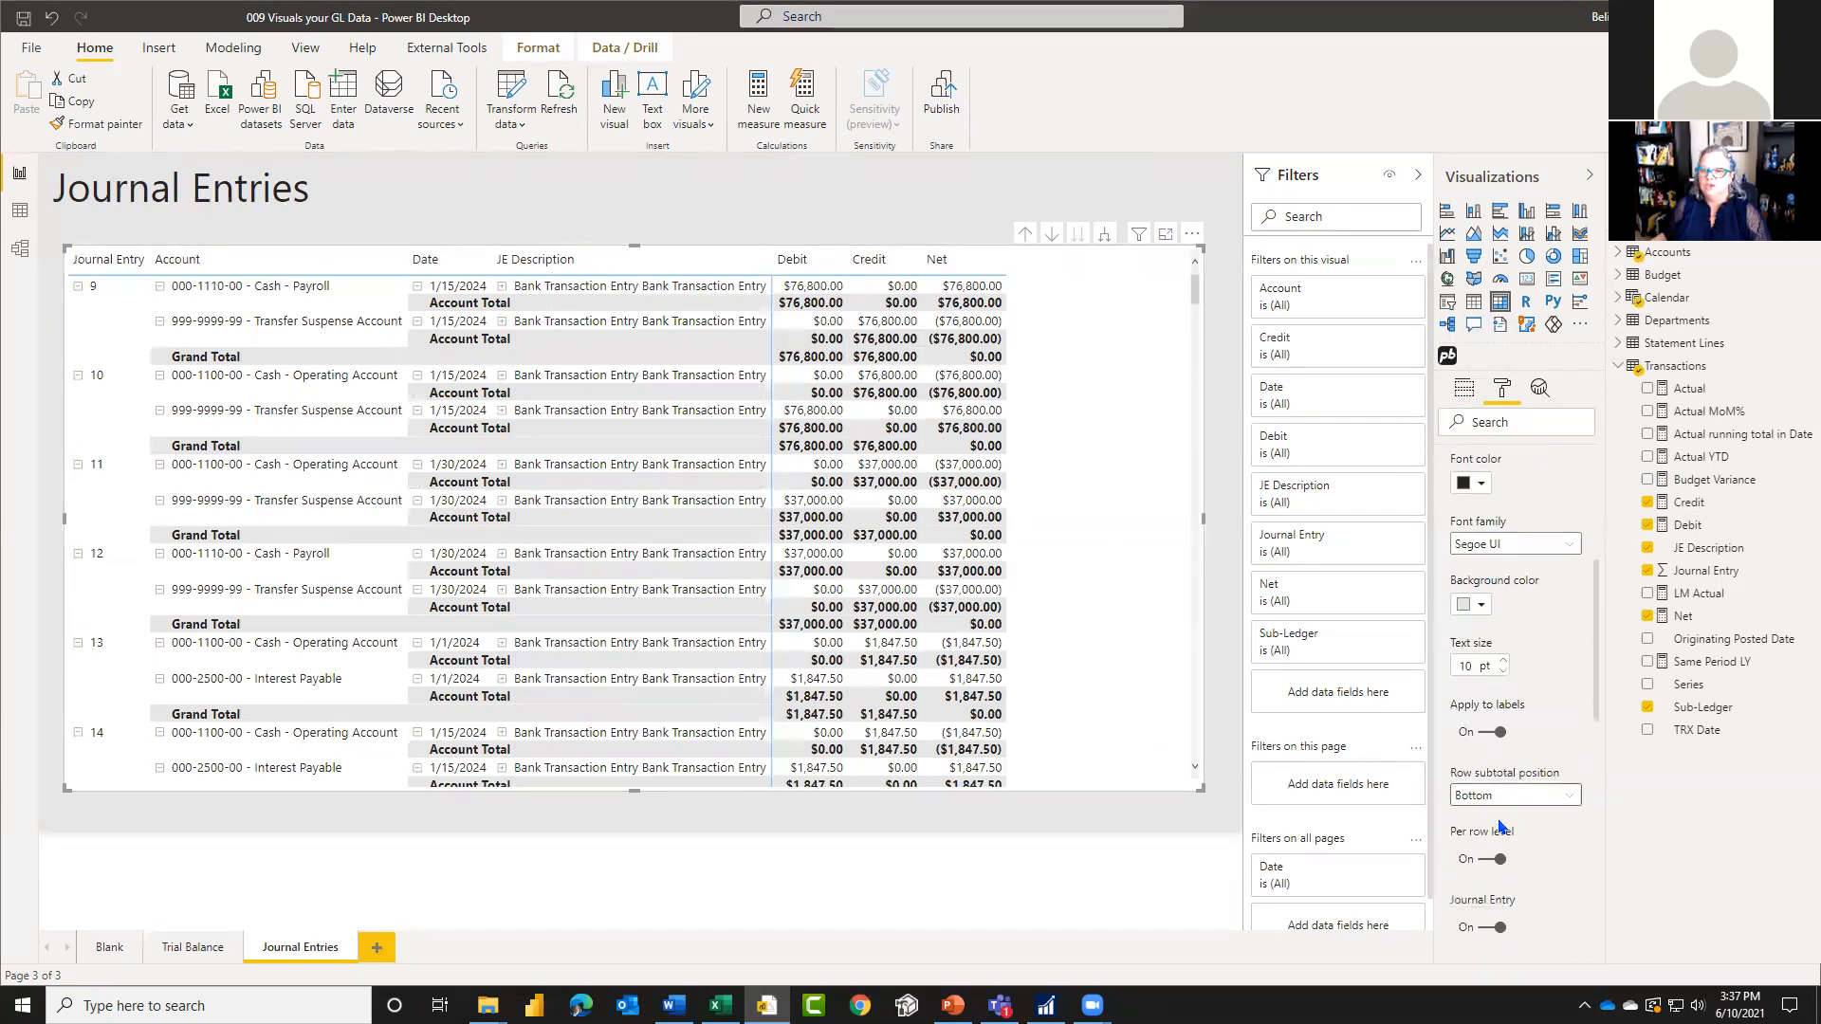
scroll(1560, 803, down, 3)
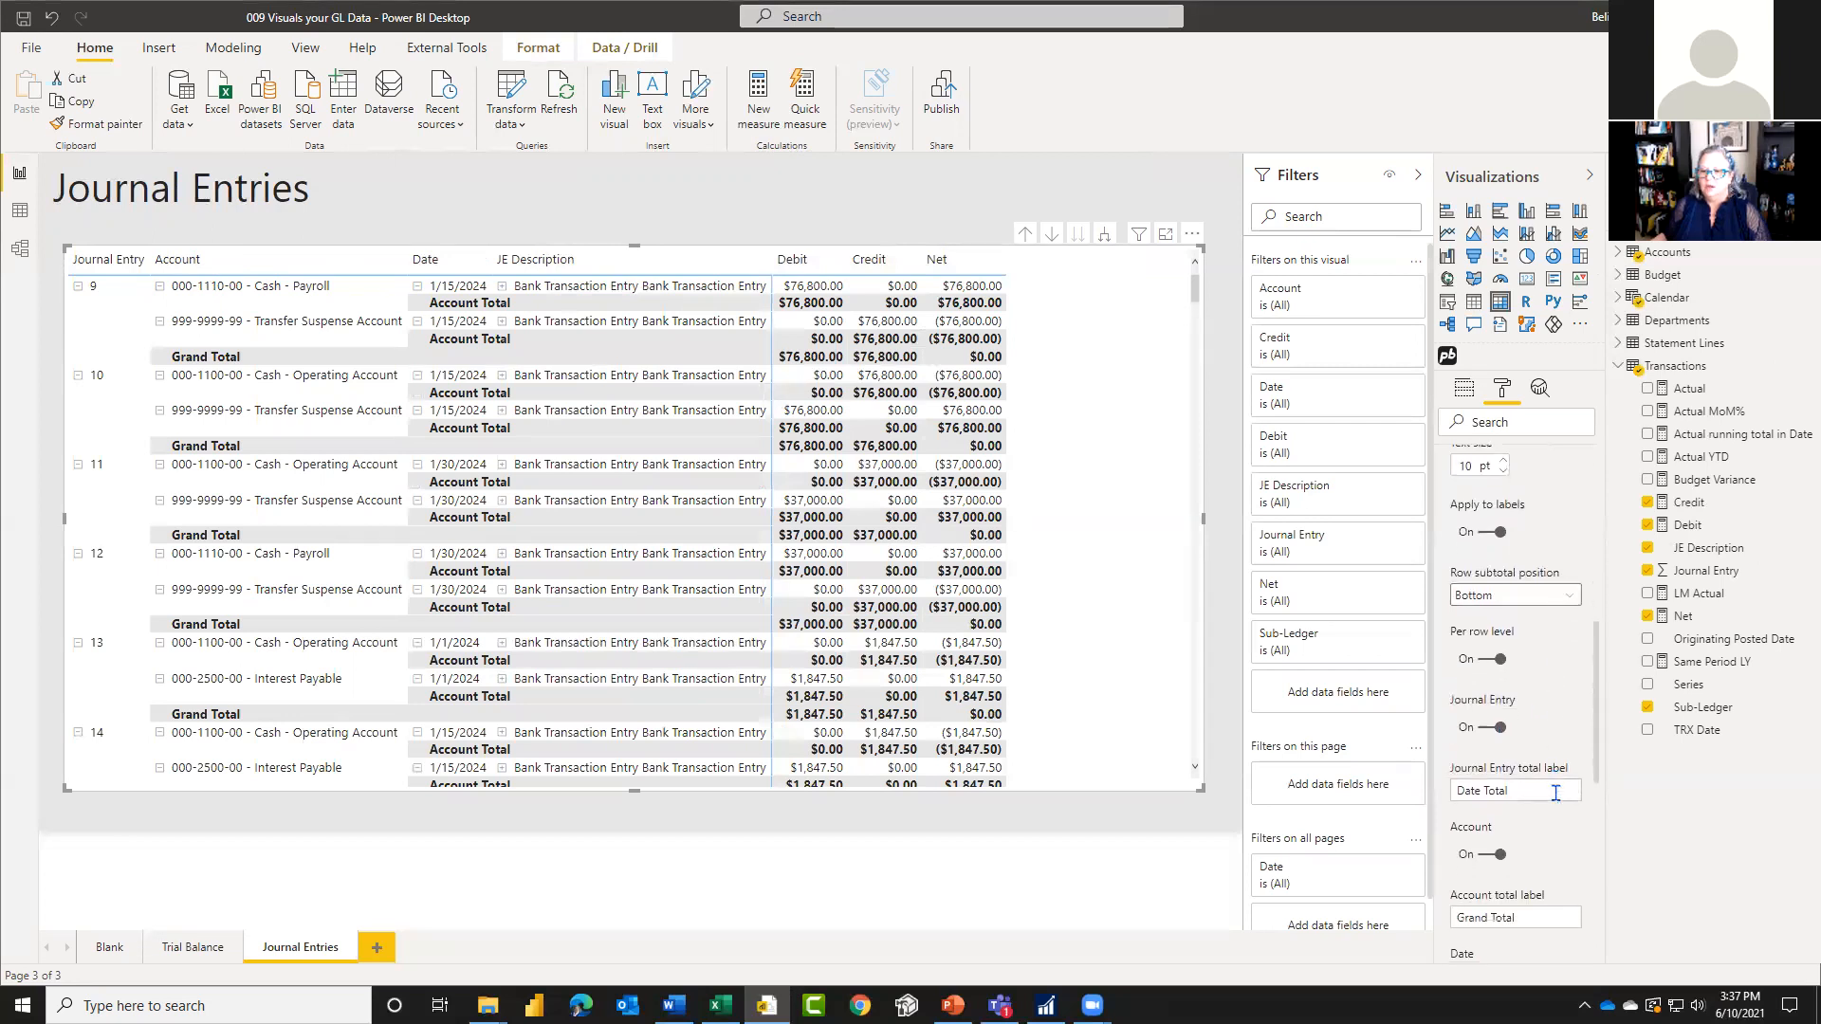
scroll(1560, 803, down, 7)
scroll(1561, 803, up, 6)
scroll(1560, 804, up, 1)
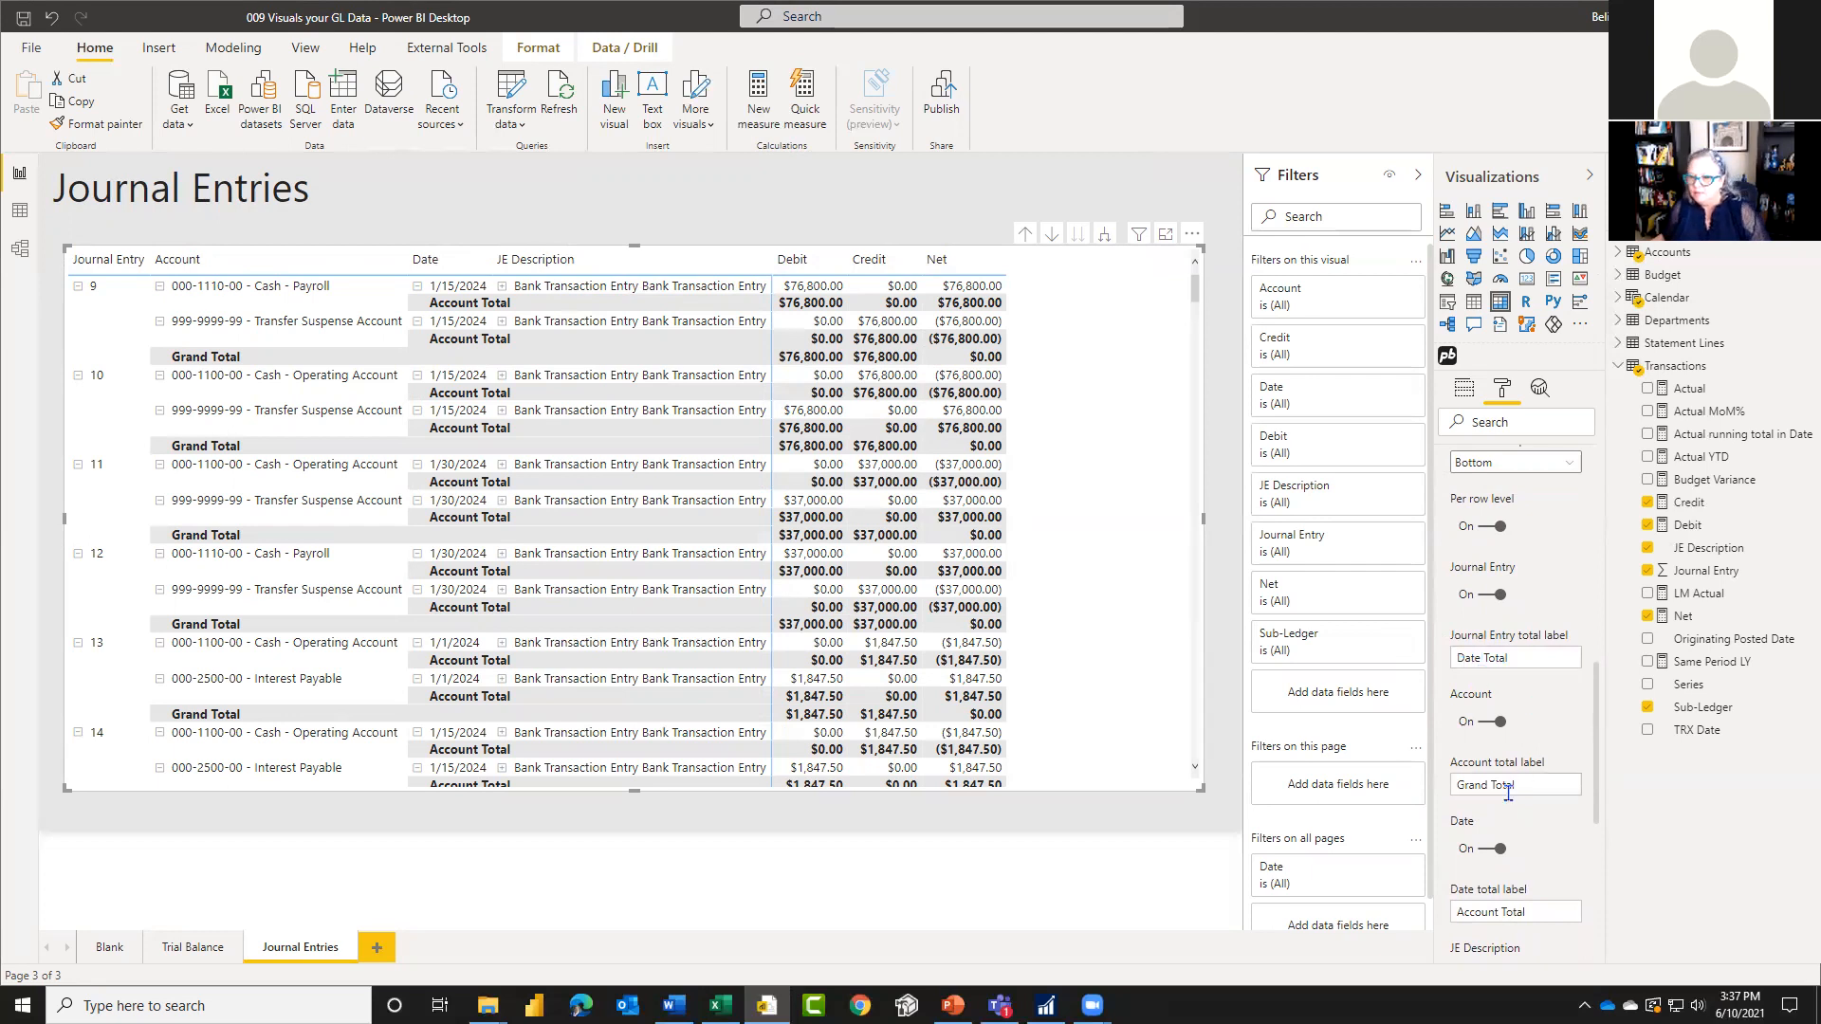
scroll(1465, 657, up, 1)
double_click(1464, 679)
key(BackSpace)
text(Grand)
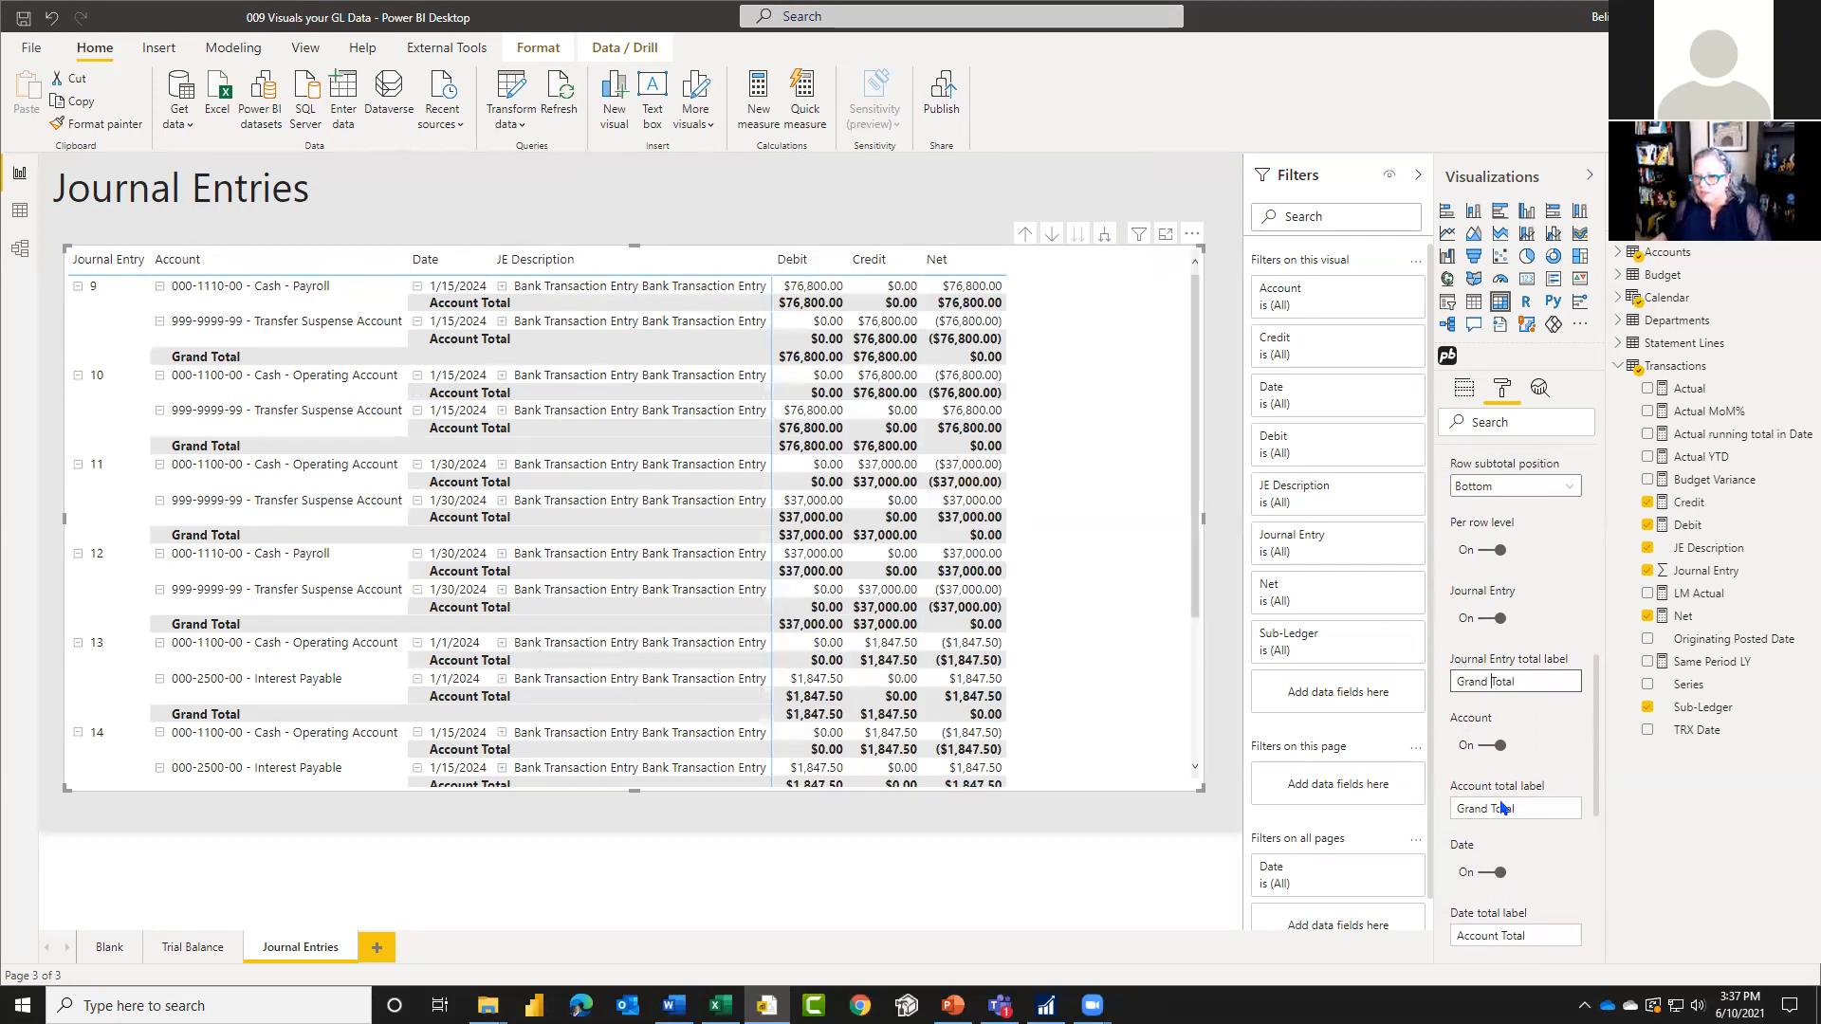
click(1490, 770)
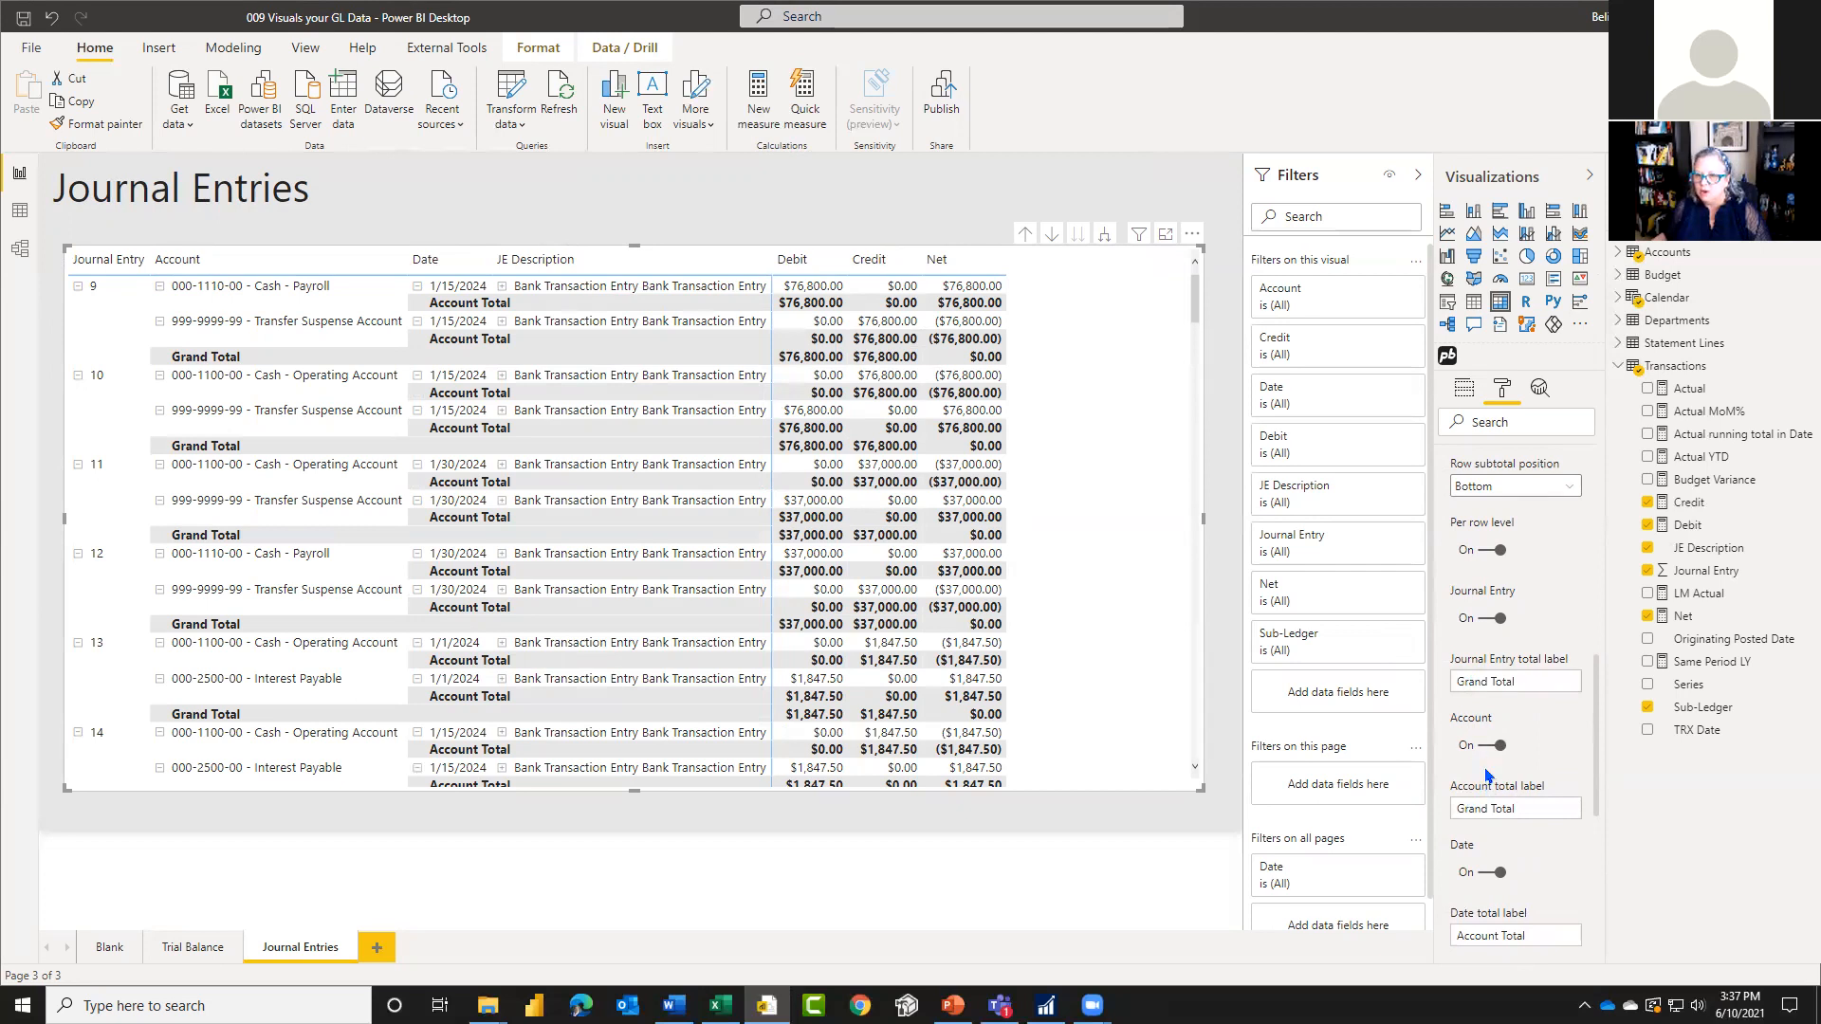
Step: Label the Account level subtotal Journal Entry Total and the Date level subtotal Account Total
double_click(1472, 808)
text(Journal Entry)
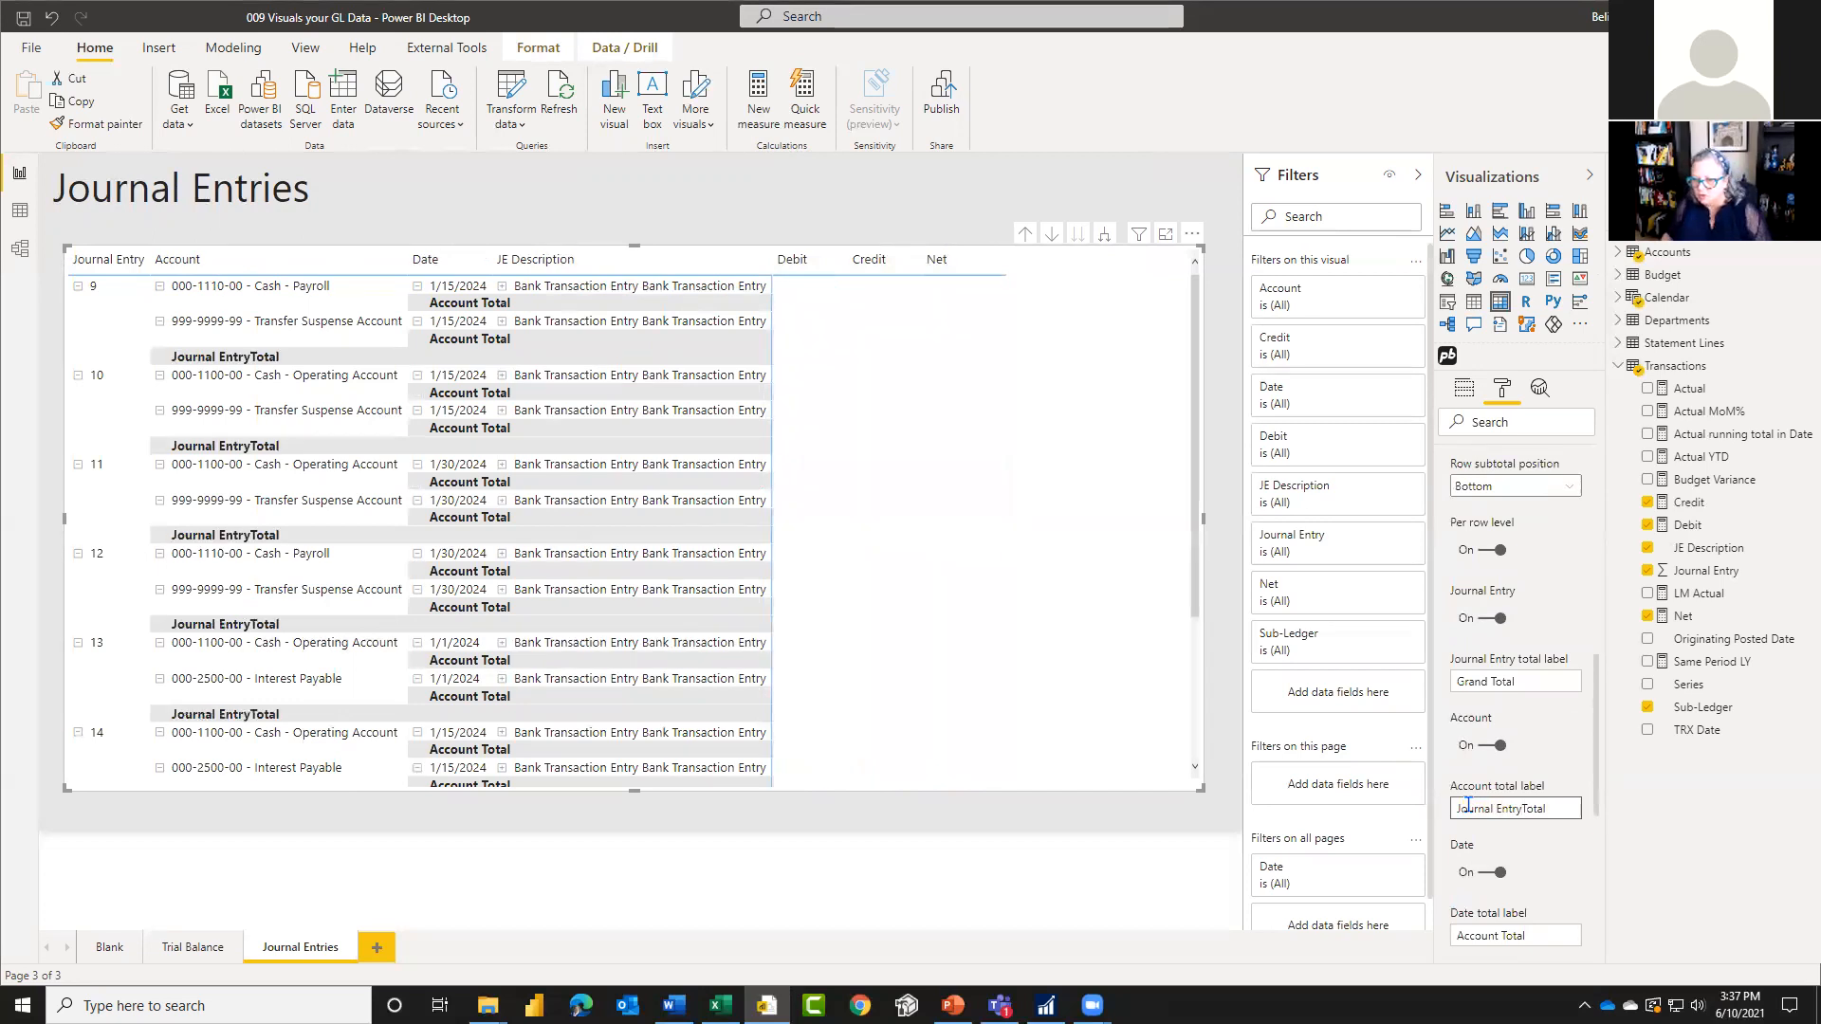
scroll(1466, 834, down, 1)
double_click(1464, 862)
text(Account)
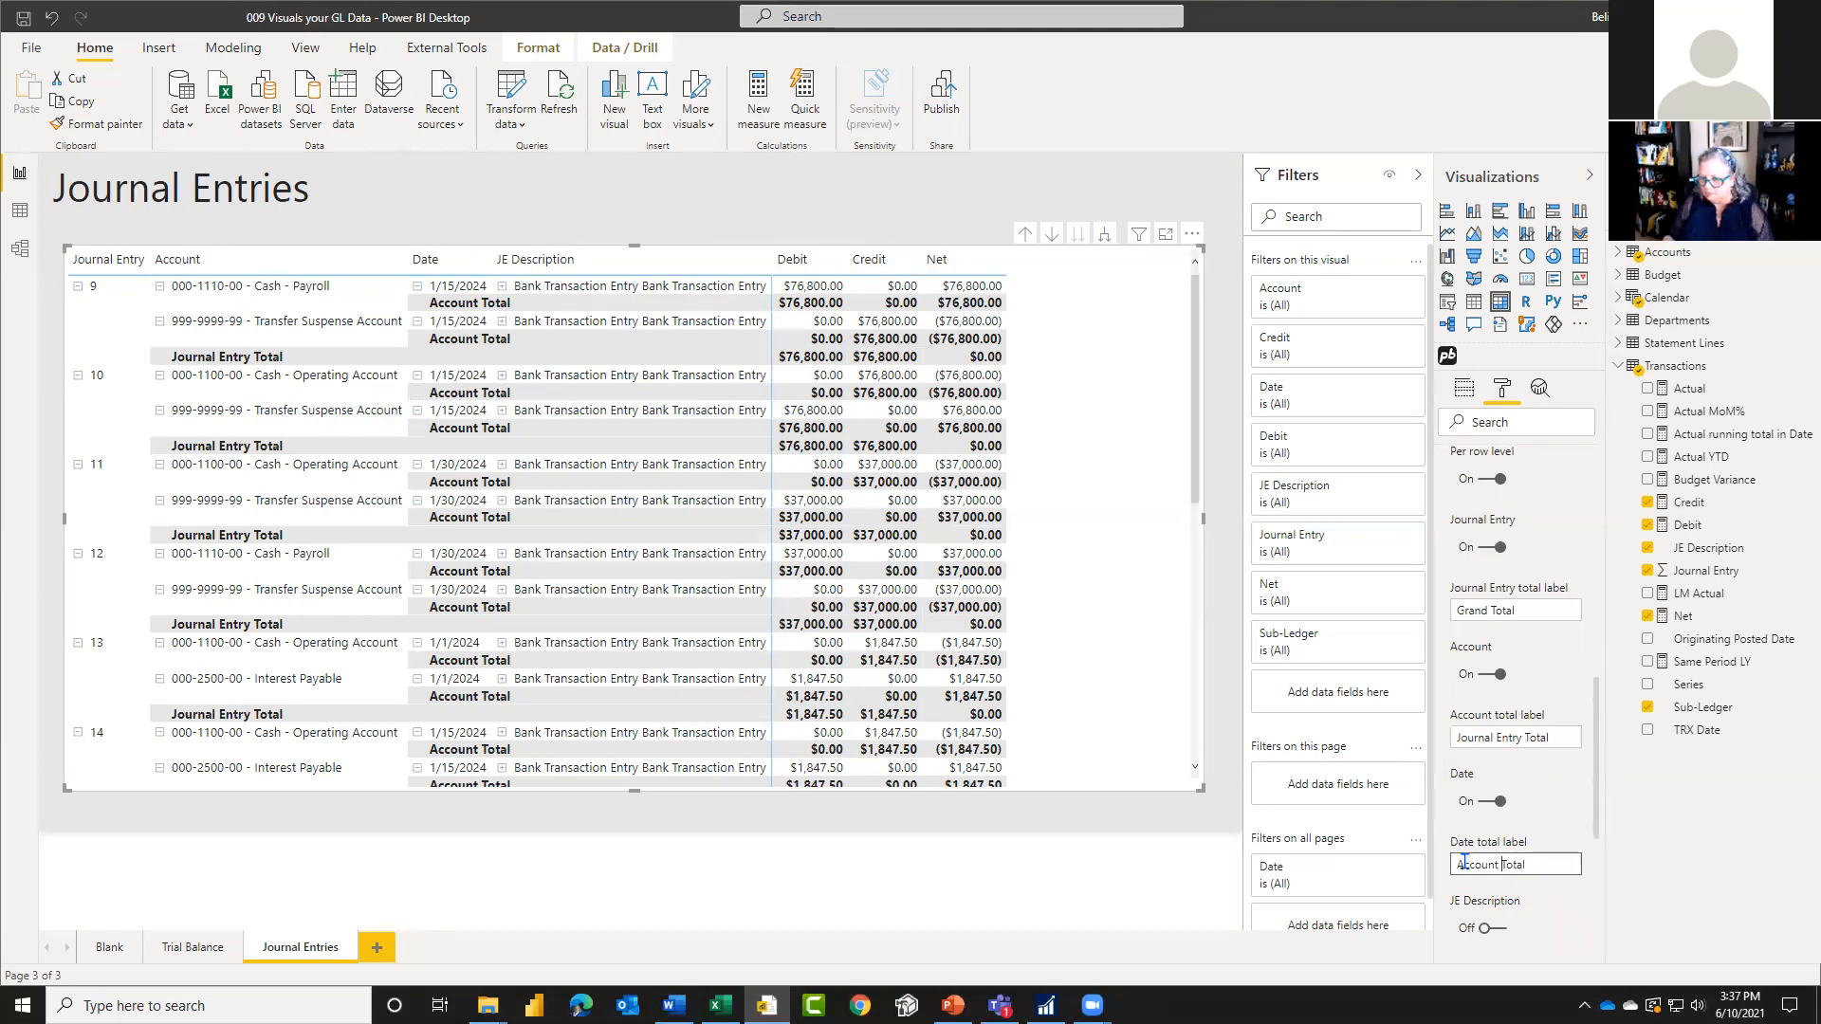
click(1560, 915)
scroll(1556, 916, down, 3)
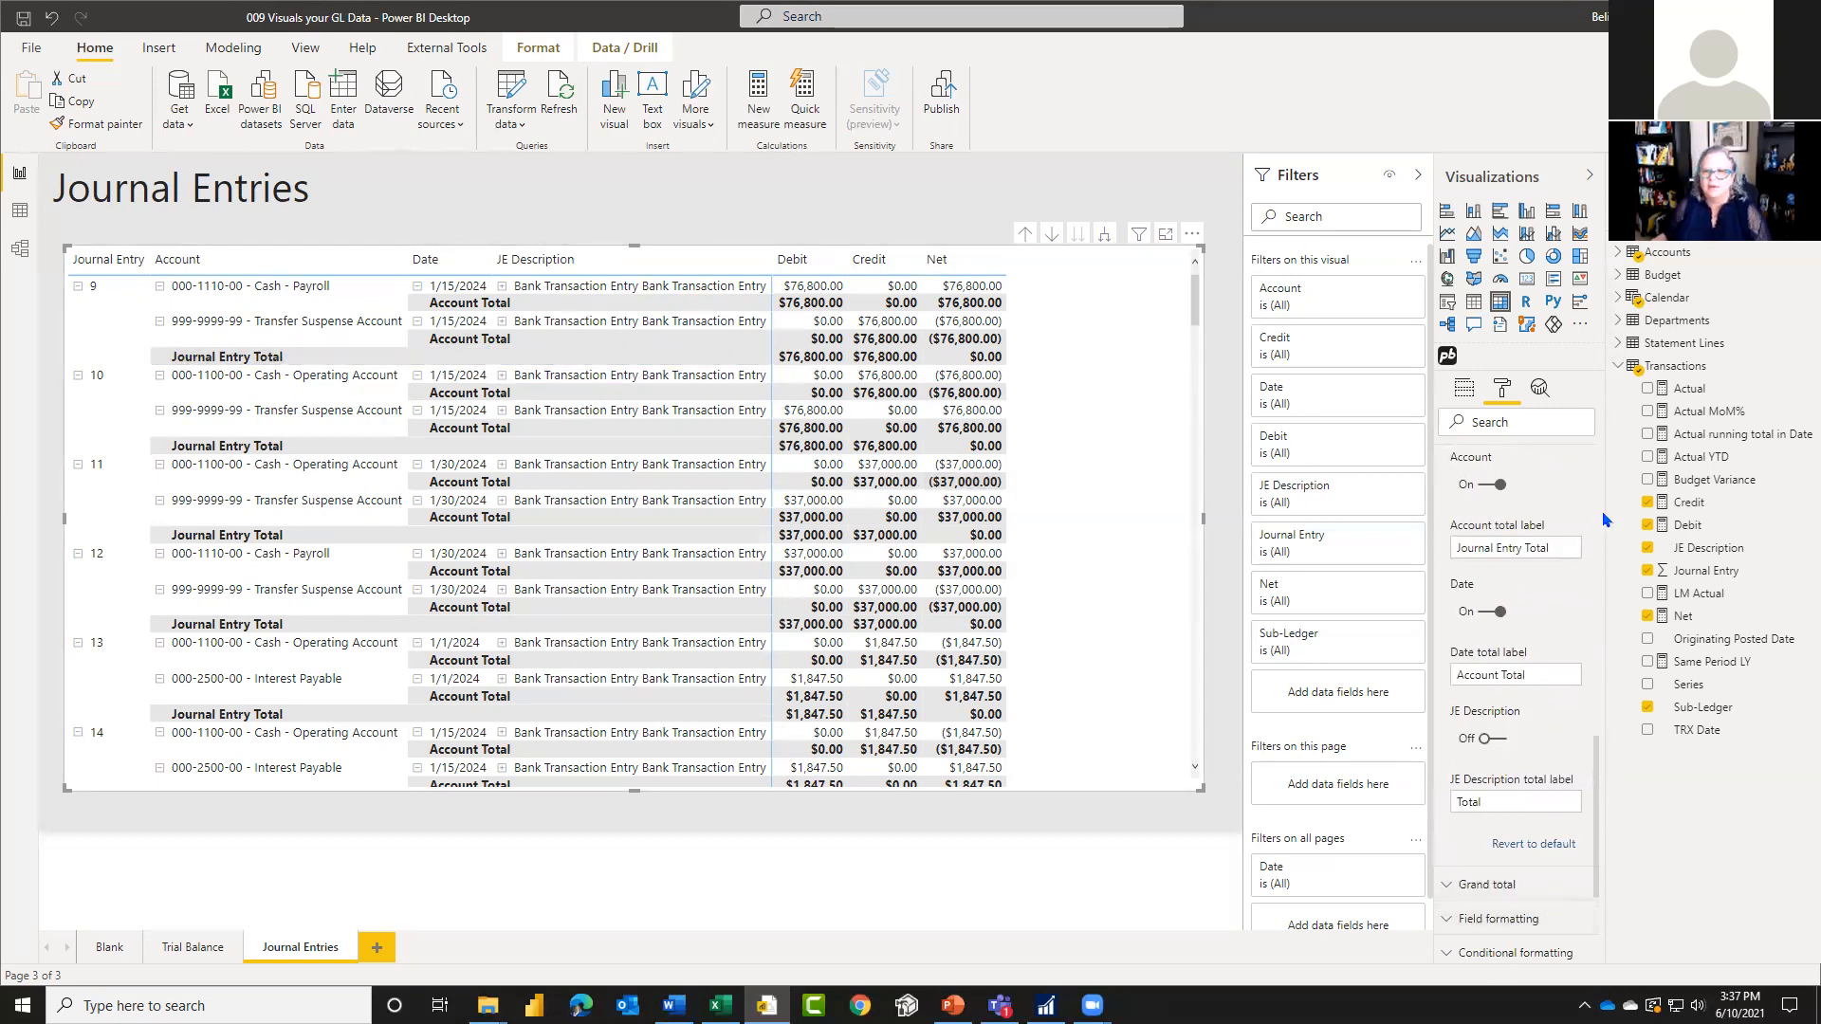
scroll(1518, 588, up, 3)
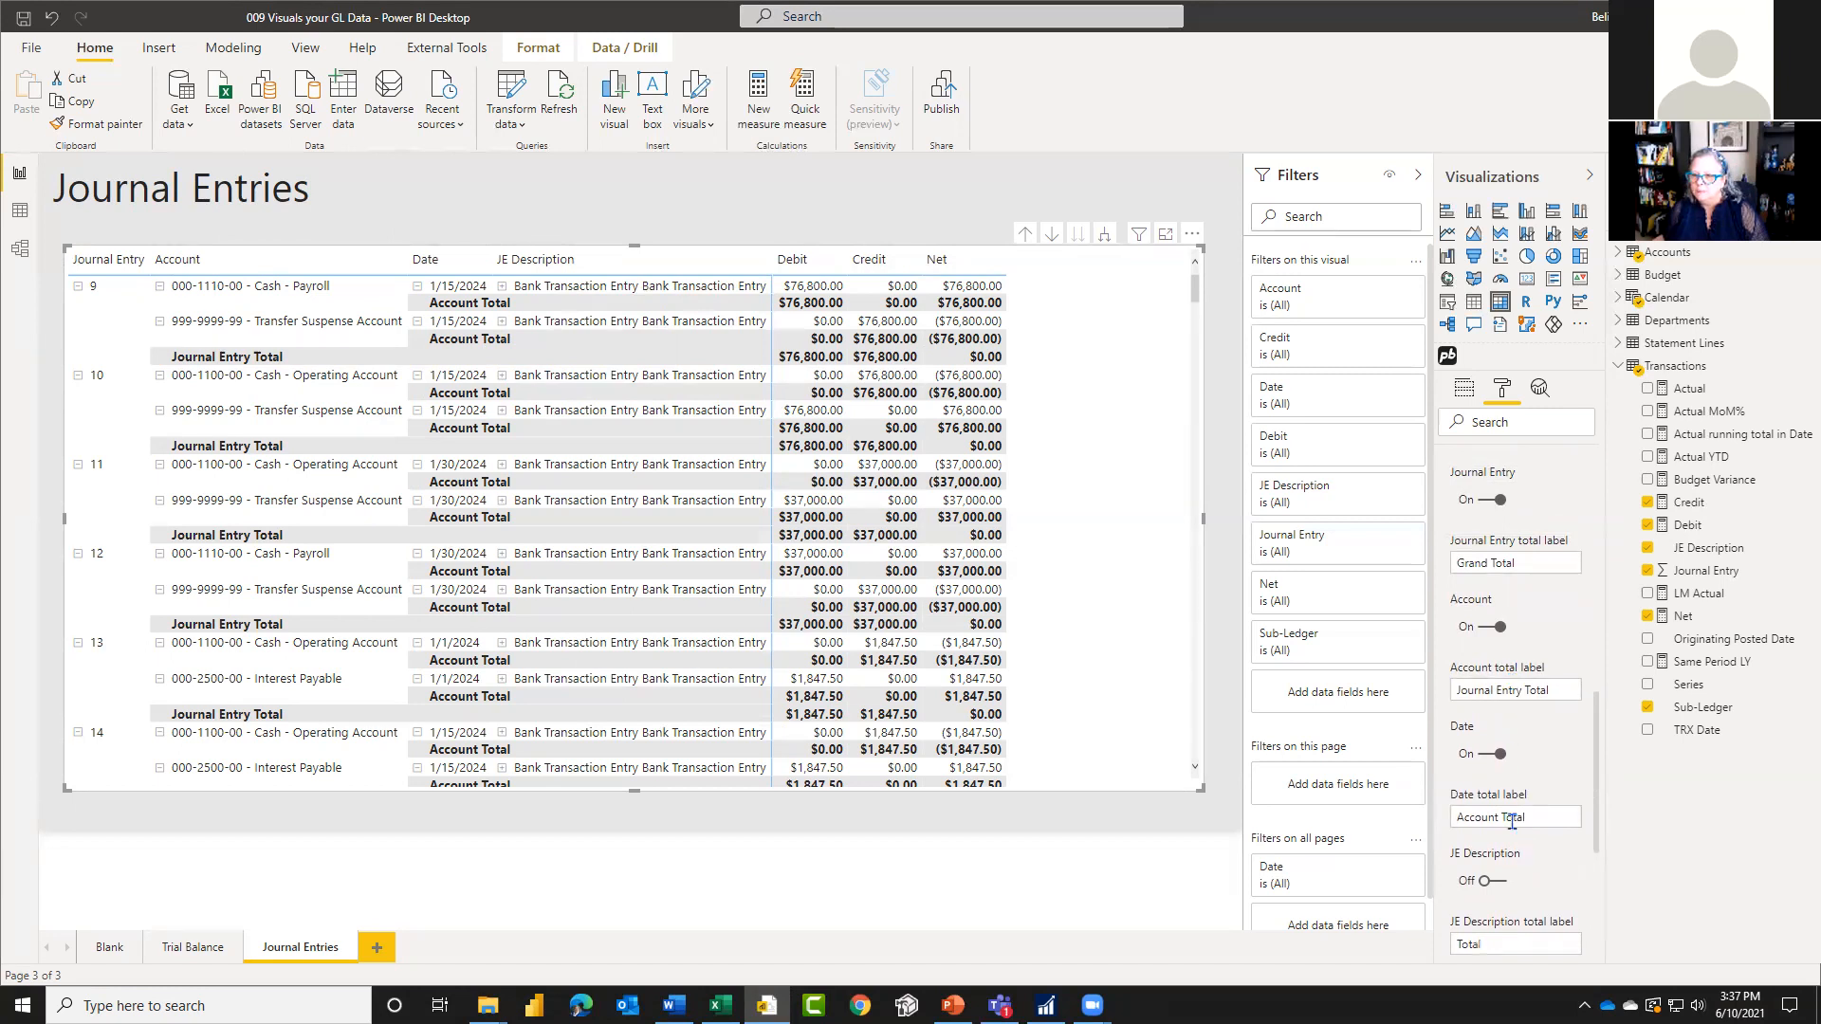
scroll(1544, 907, down, 1)
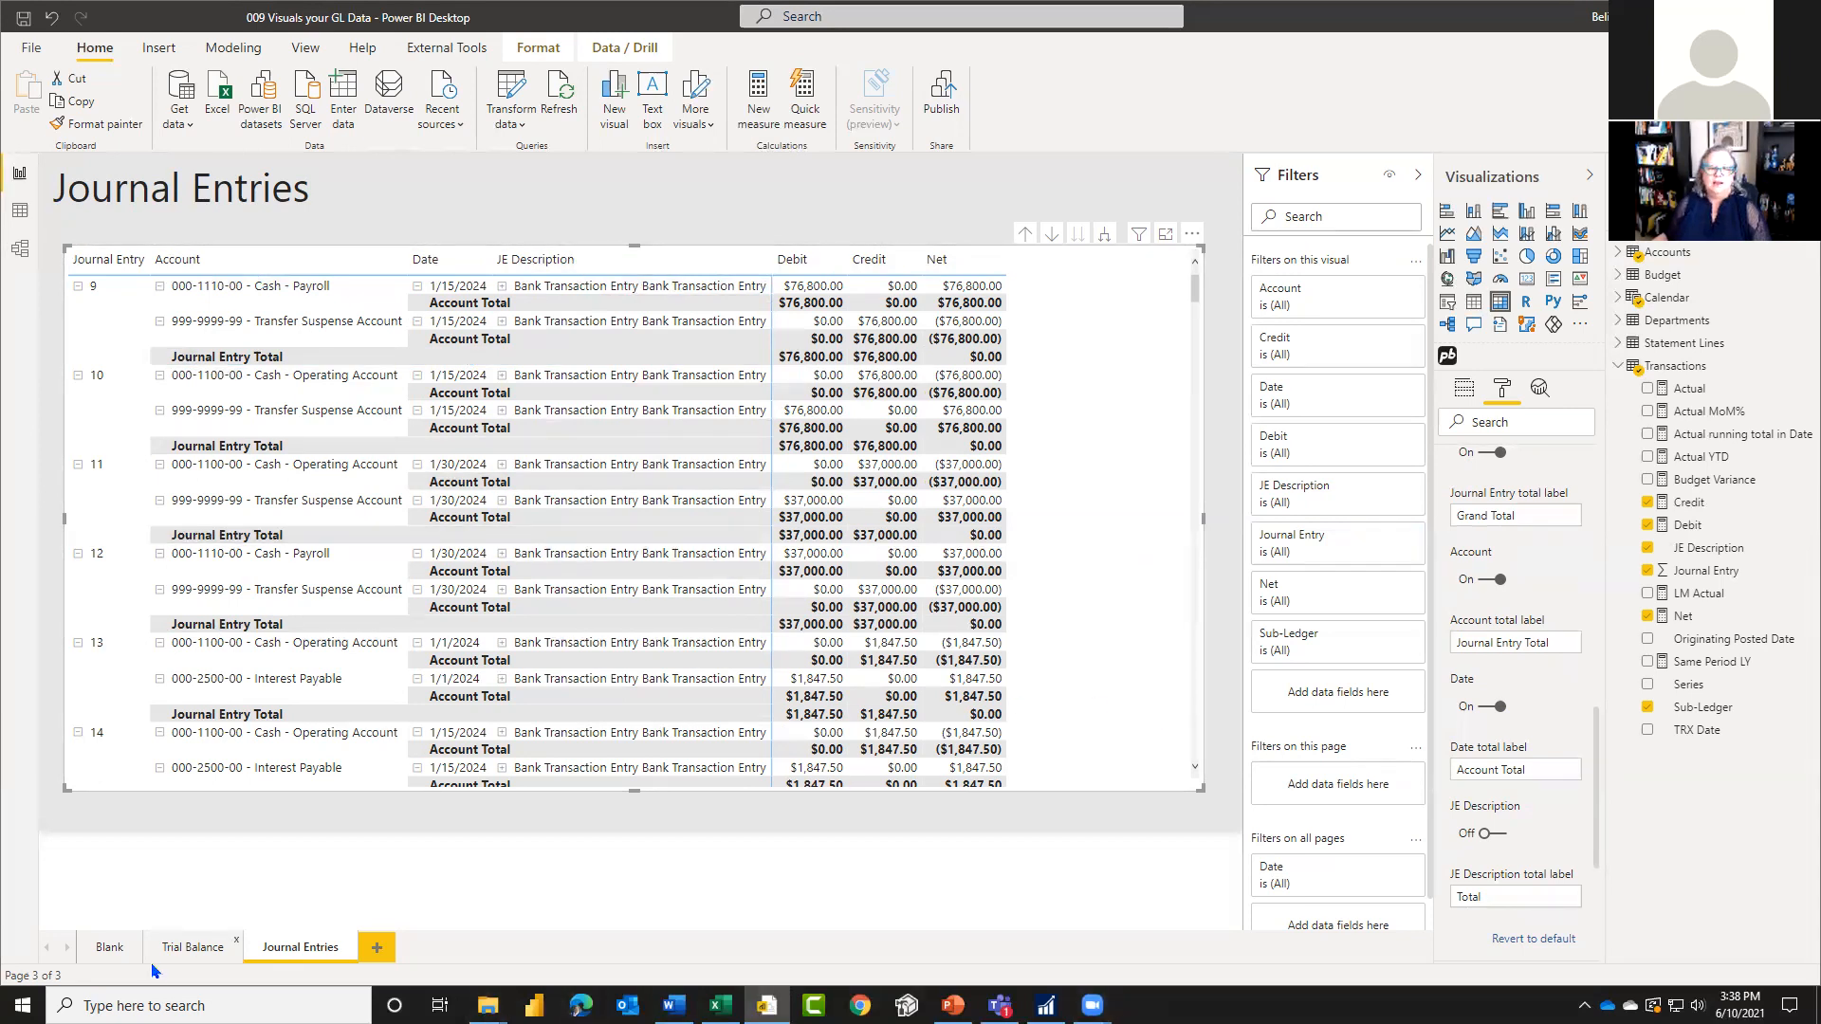
Step: Turn on cross-report drill through on the Trial Balance page and add Journal Entry as its drill-through field
click(187, 949)
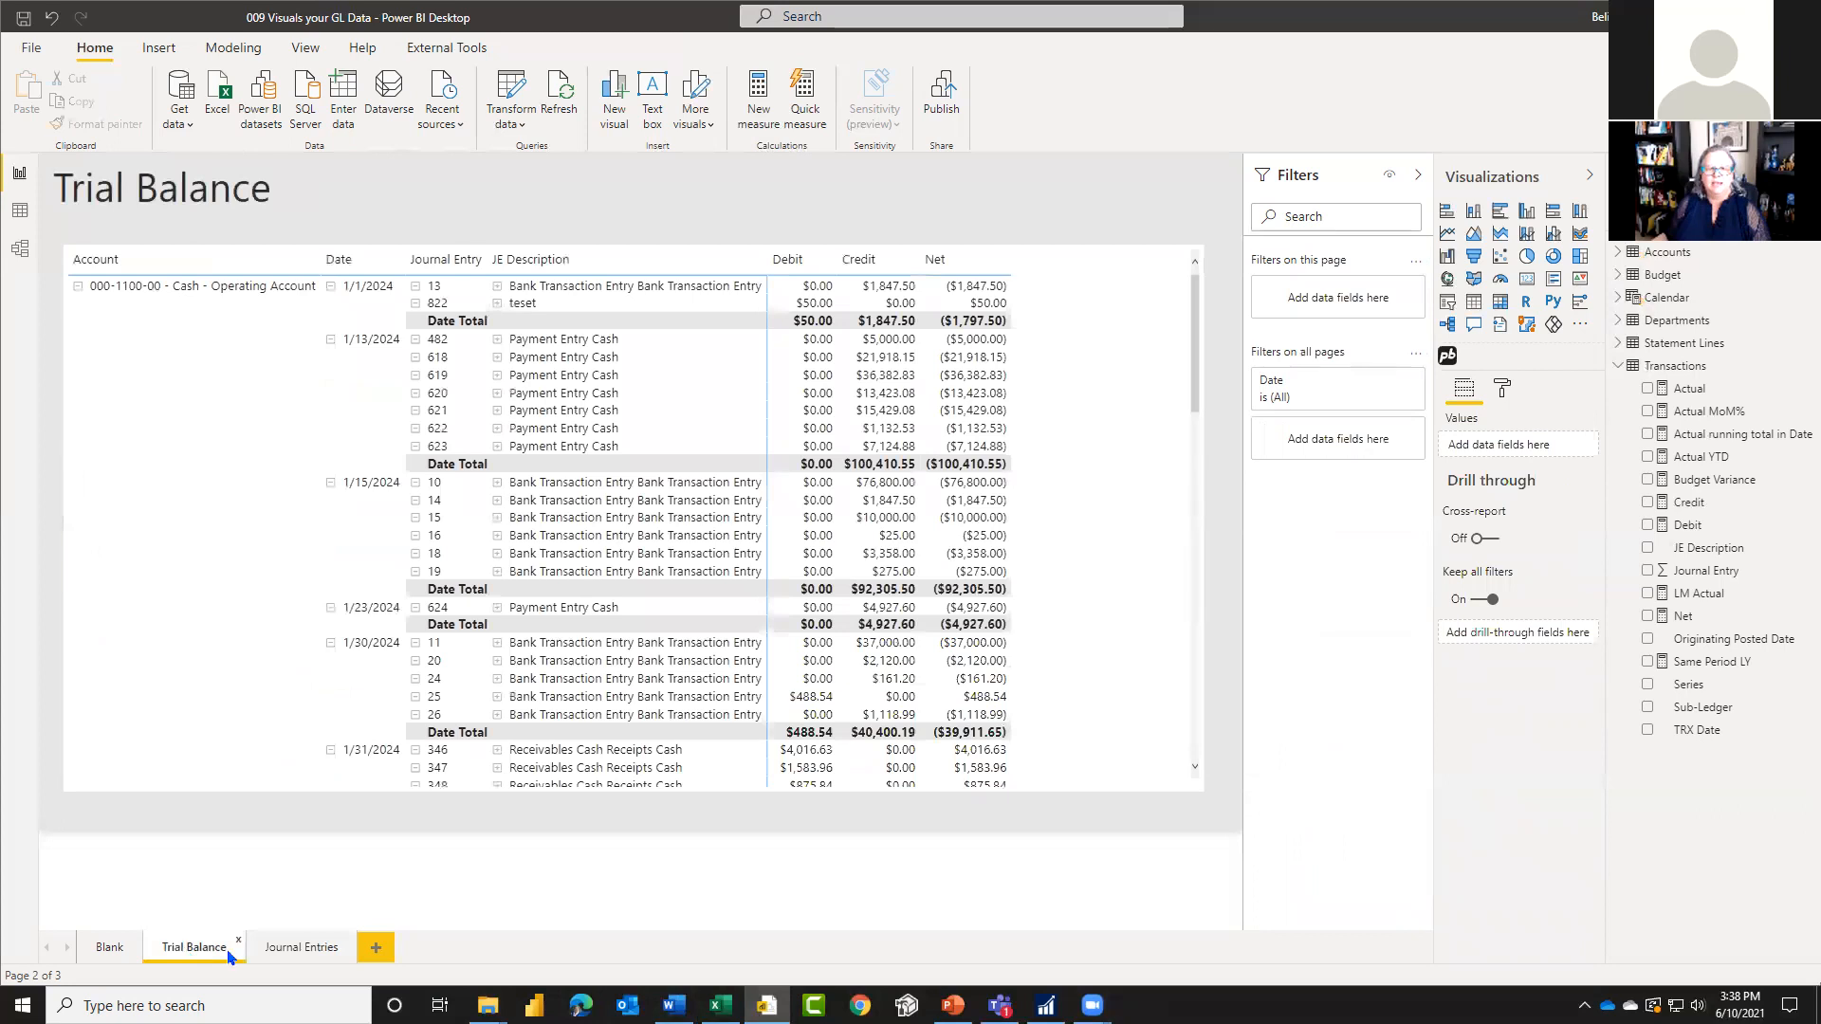
click(1491, 539)
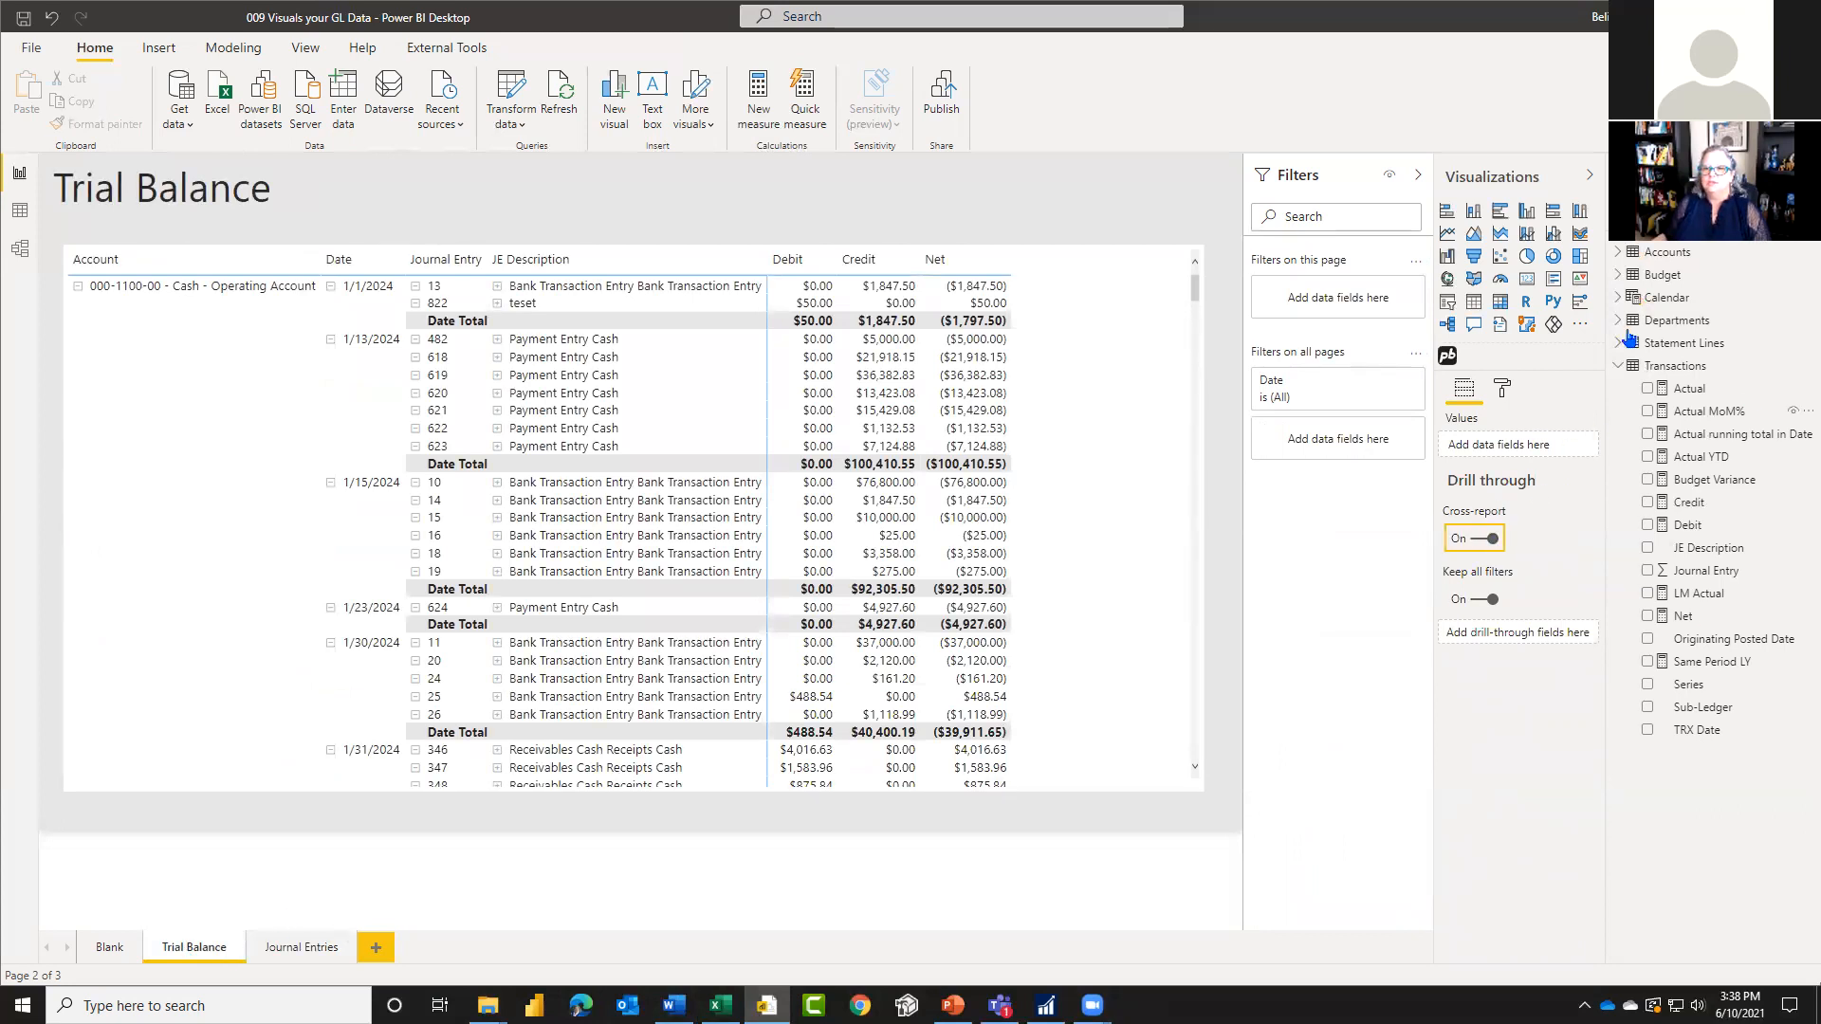
click(1618, 366)
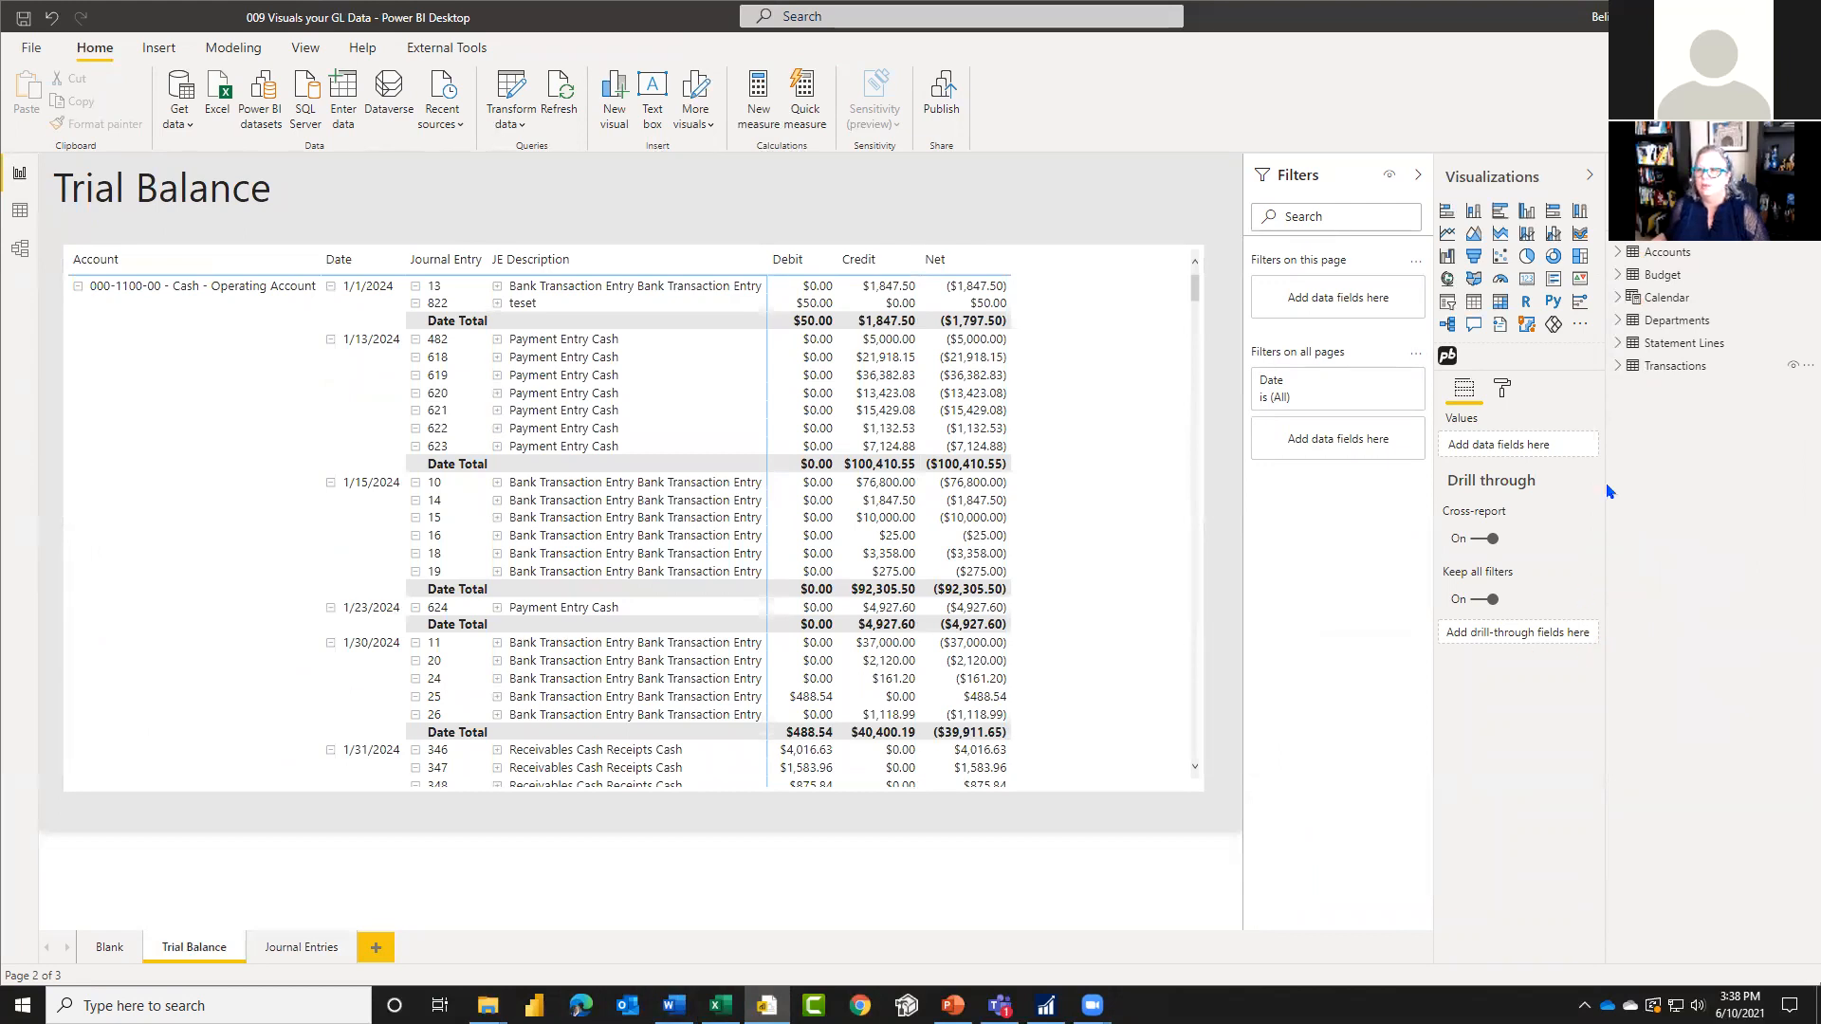
click(1613, 370)
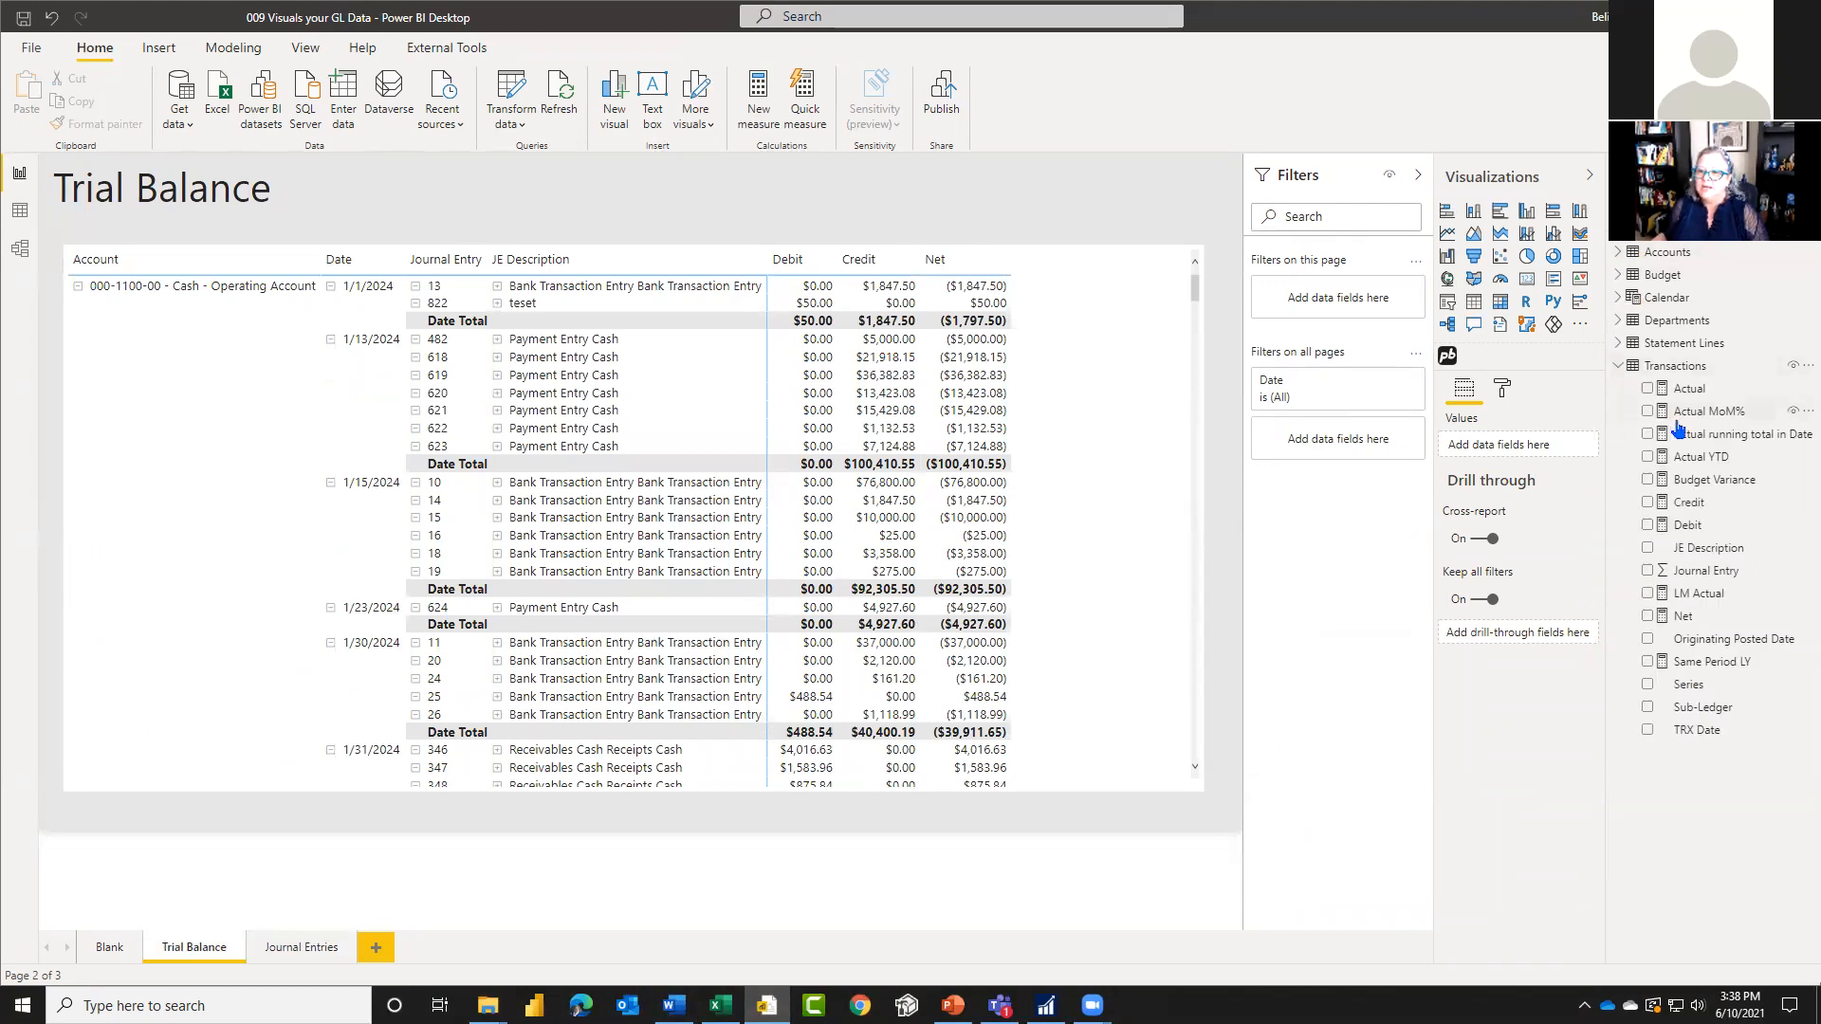
drag(1705, 571, 1536, 634)
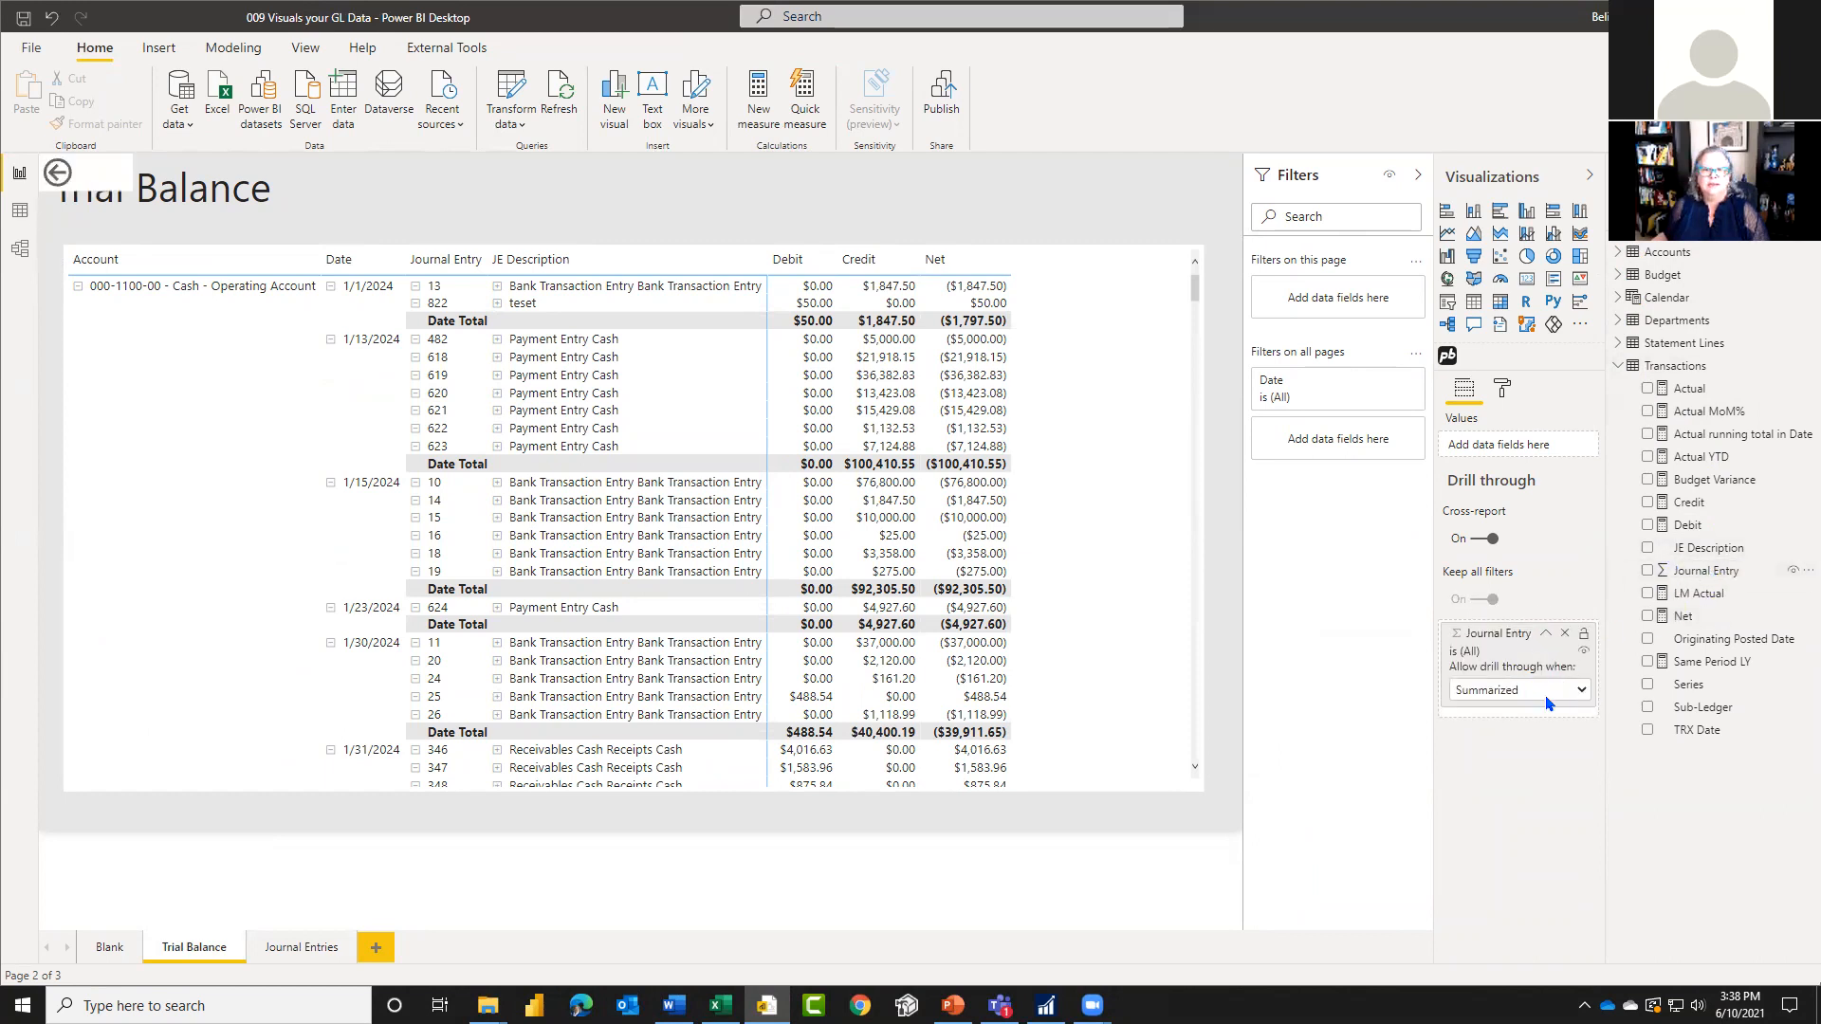
Step: Set the default summarization of the Journal Entry column to Don't summarize
click(1710, 573)
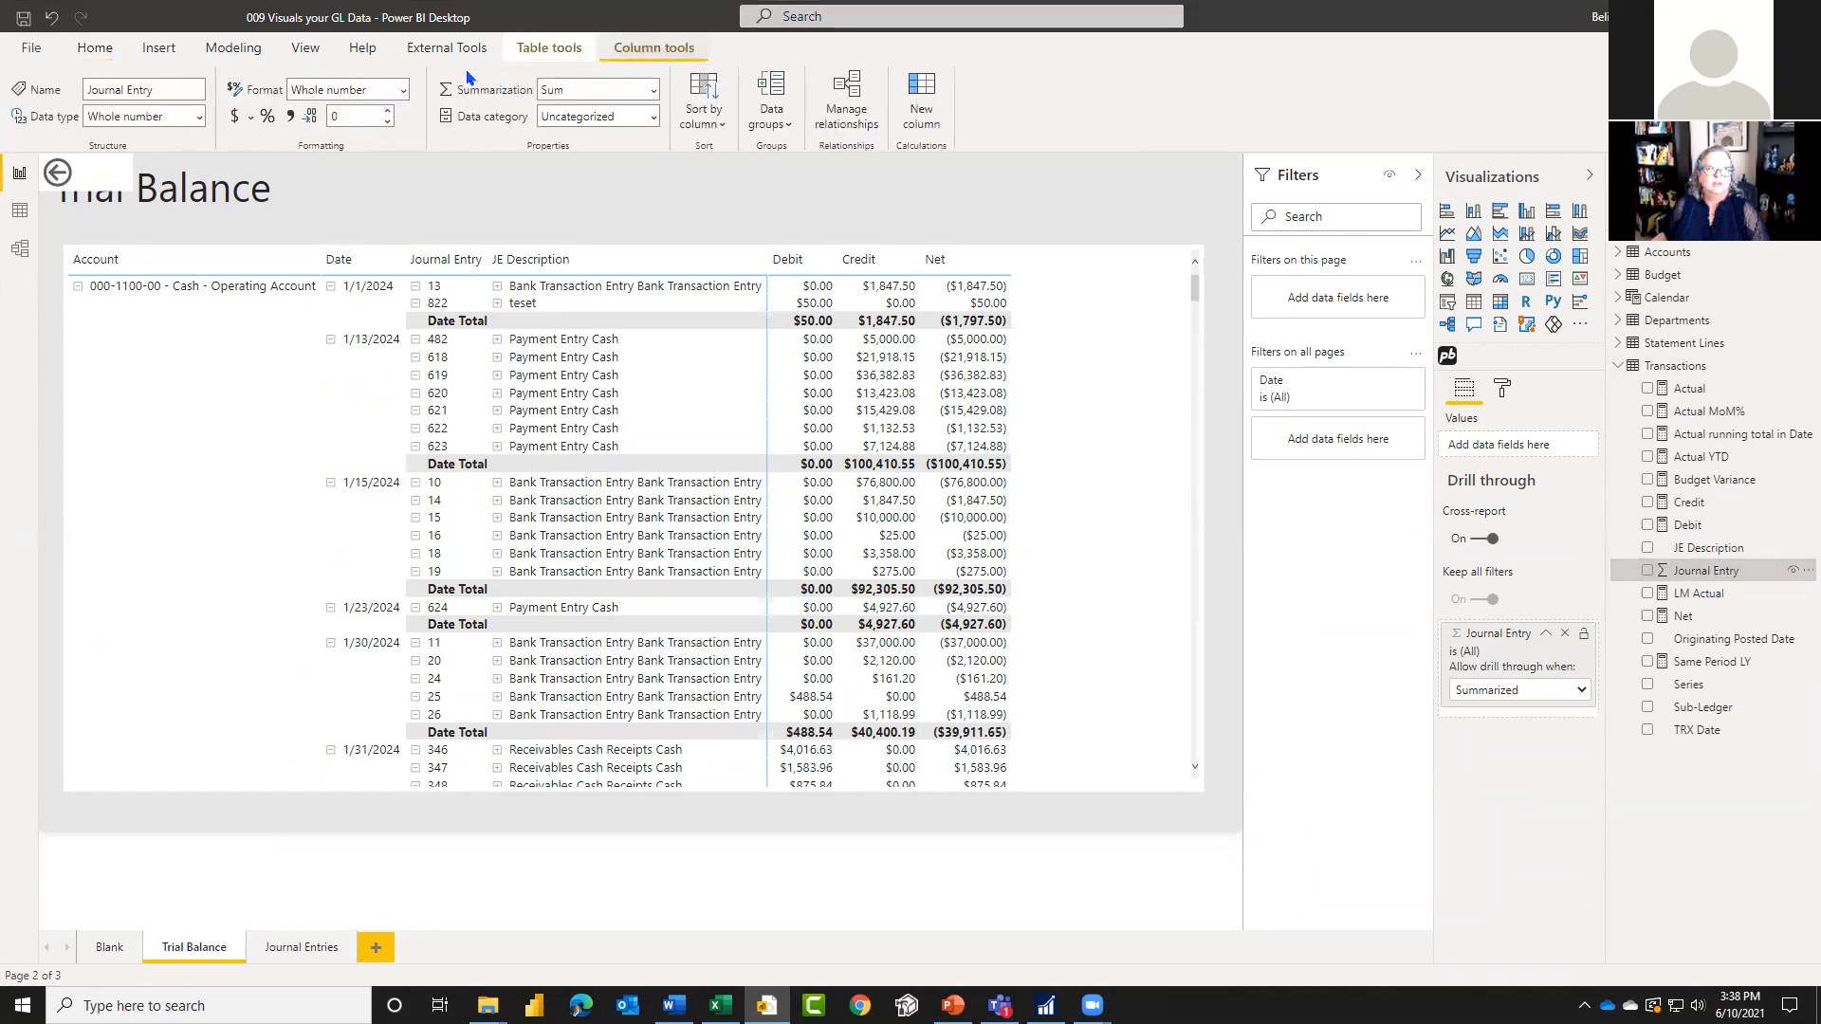
click(654, 92)
click(626, 117)
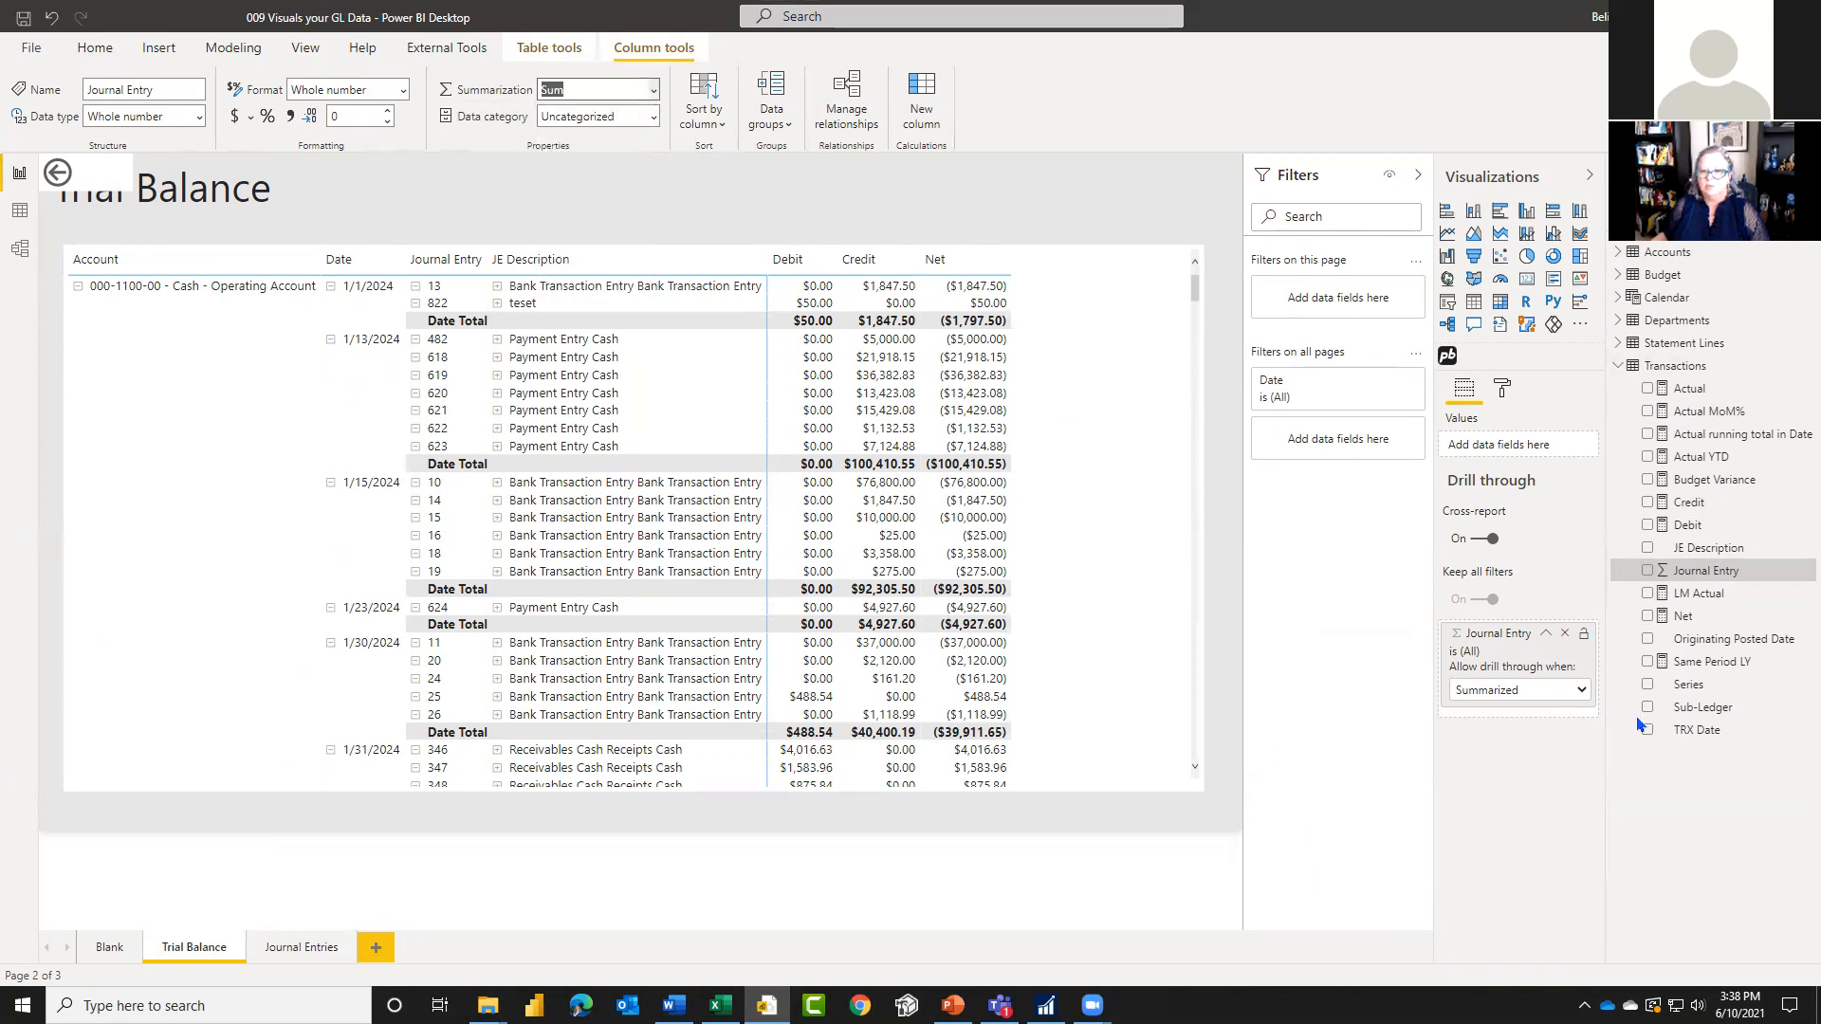
Step: Add the unsummarized Journal Entry field to the Trial Balance page's drill through again, used as category
drag(1705, 570, 1542, 638)
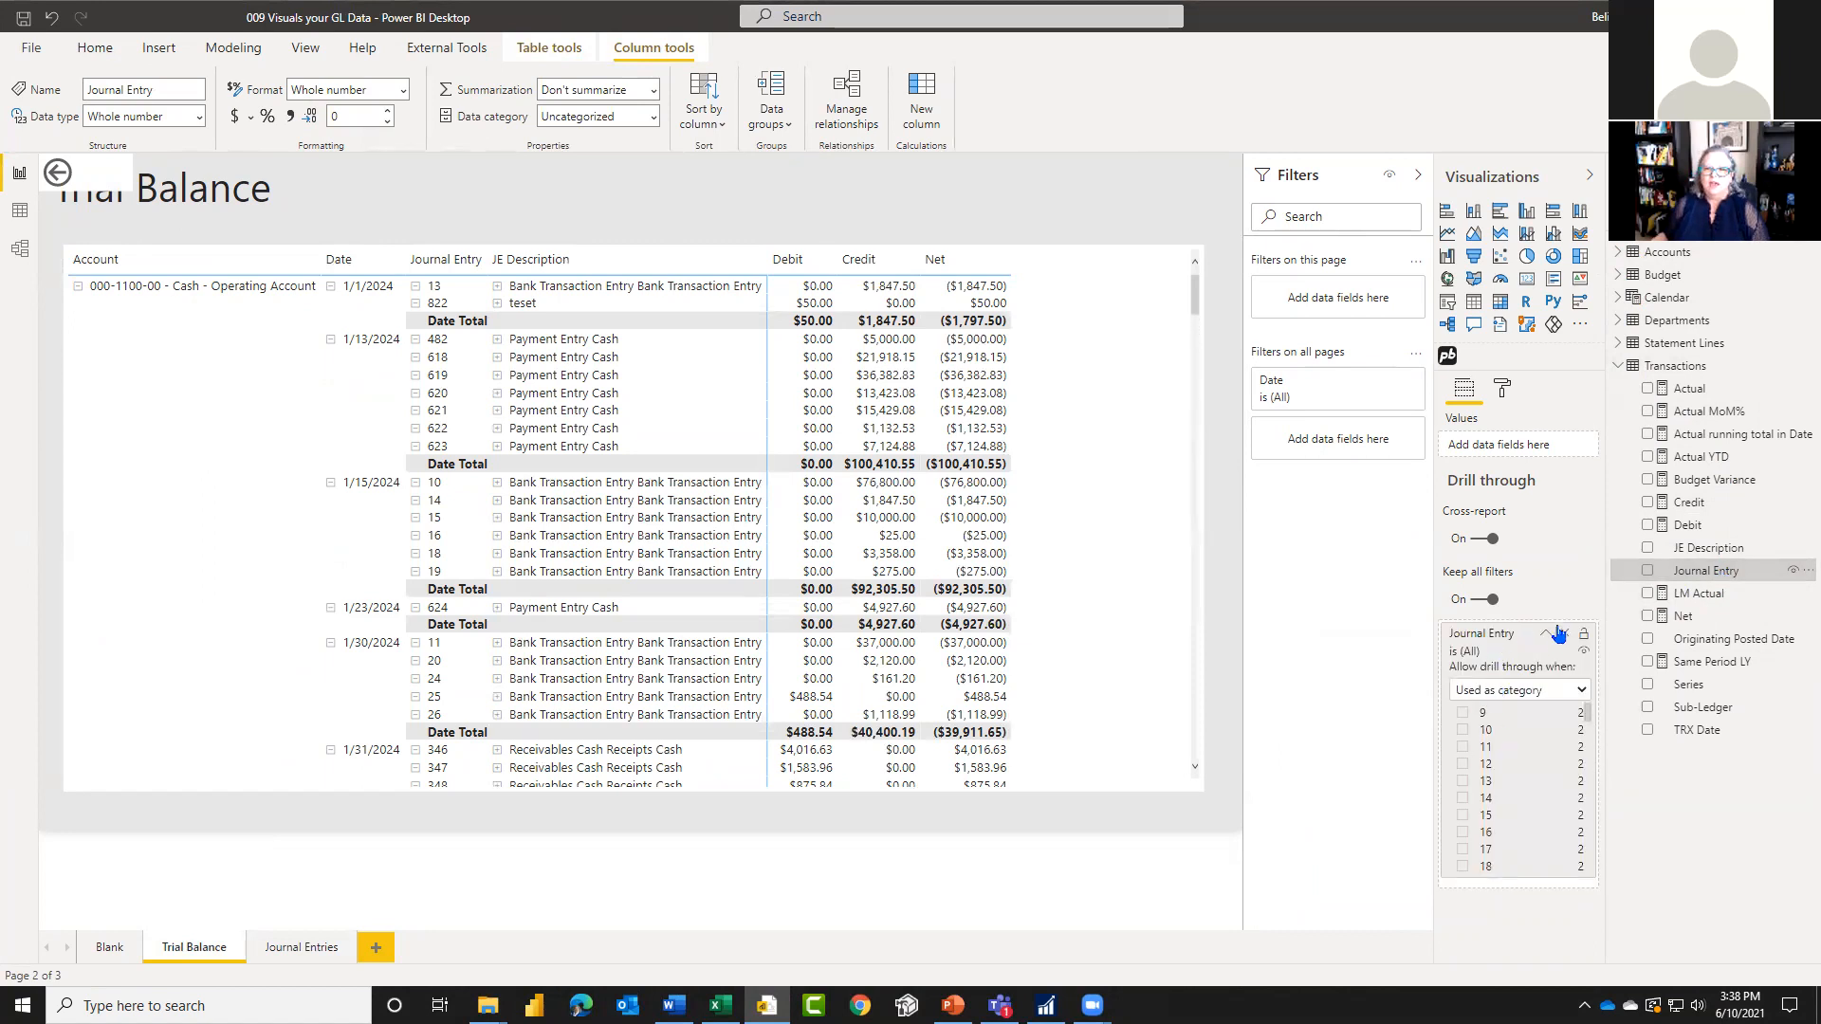
click(1545, 635)
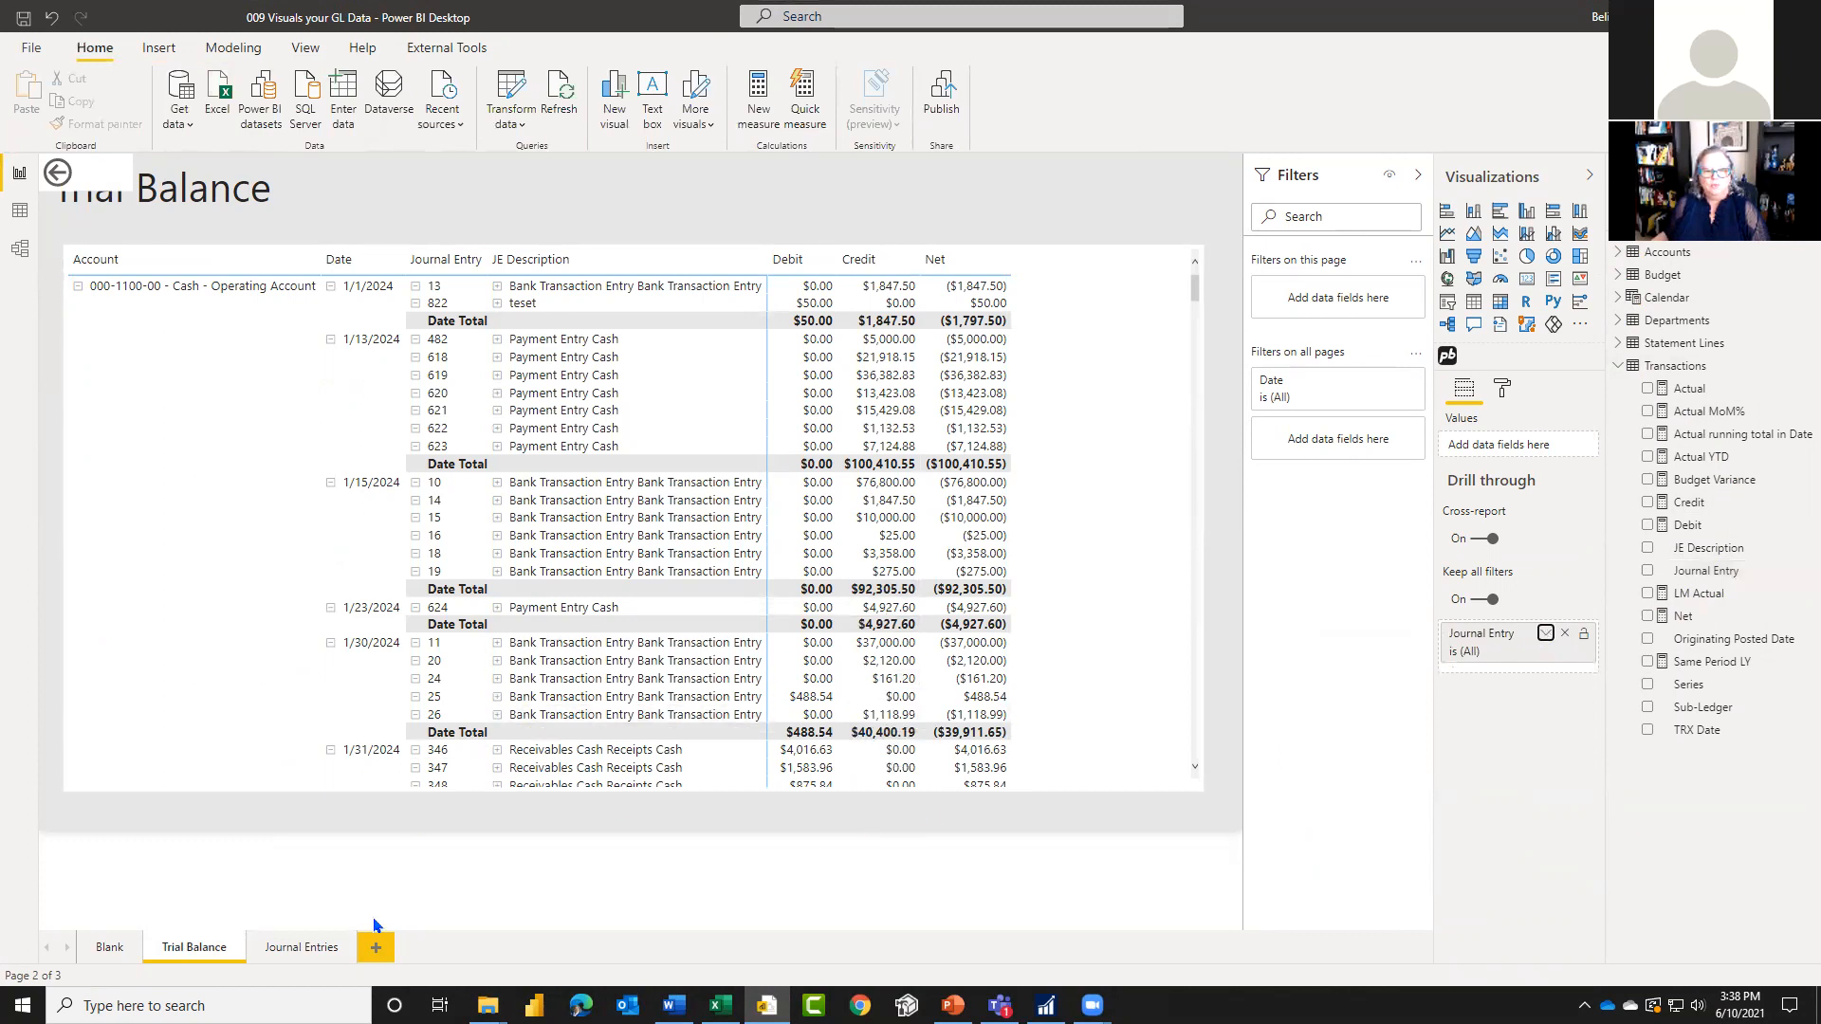
click(301, 946)
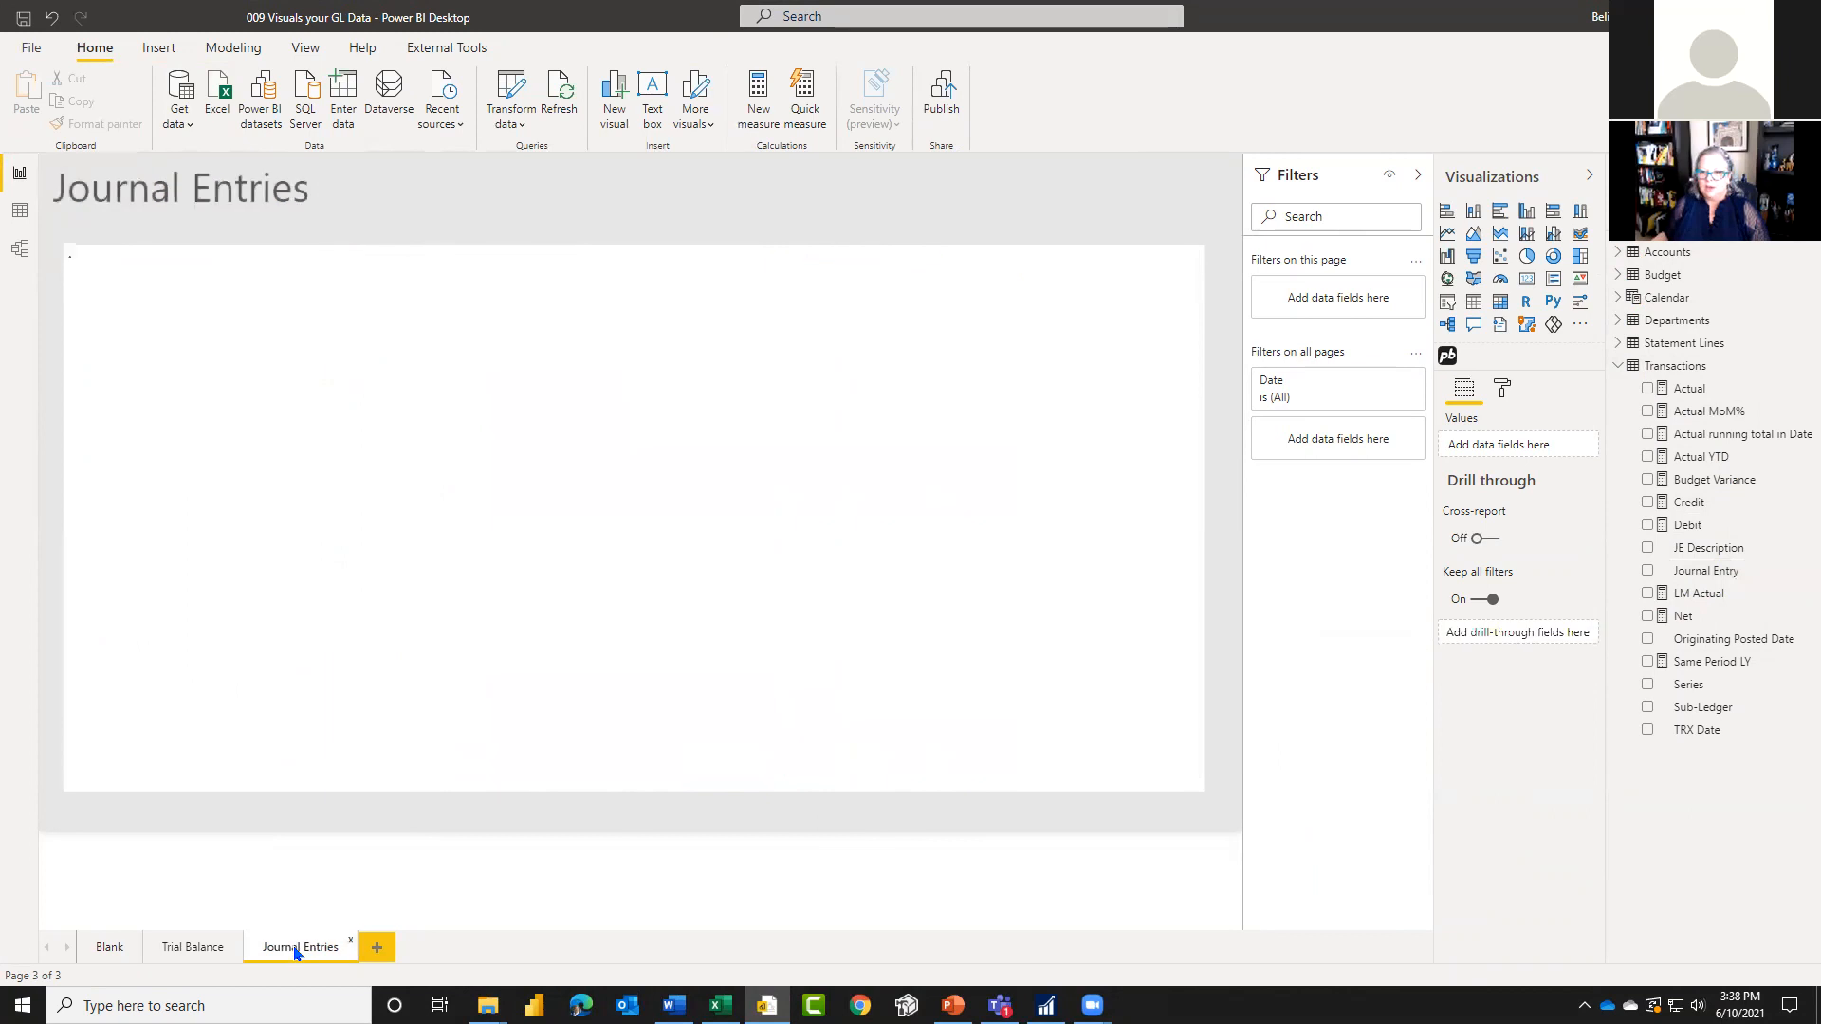
click(192, 947)
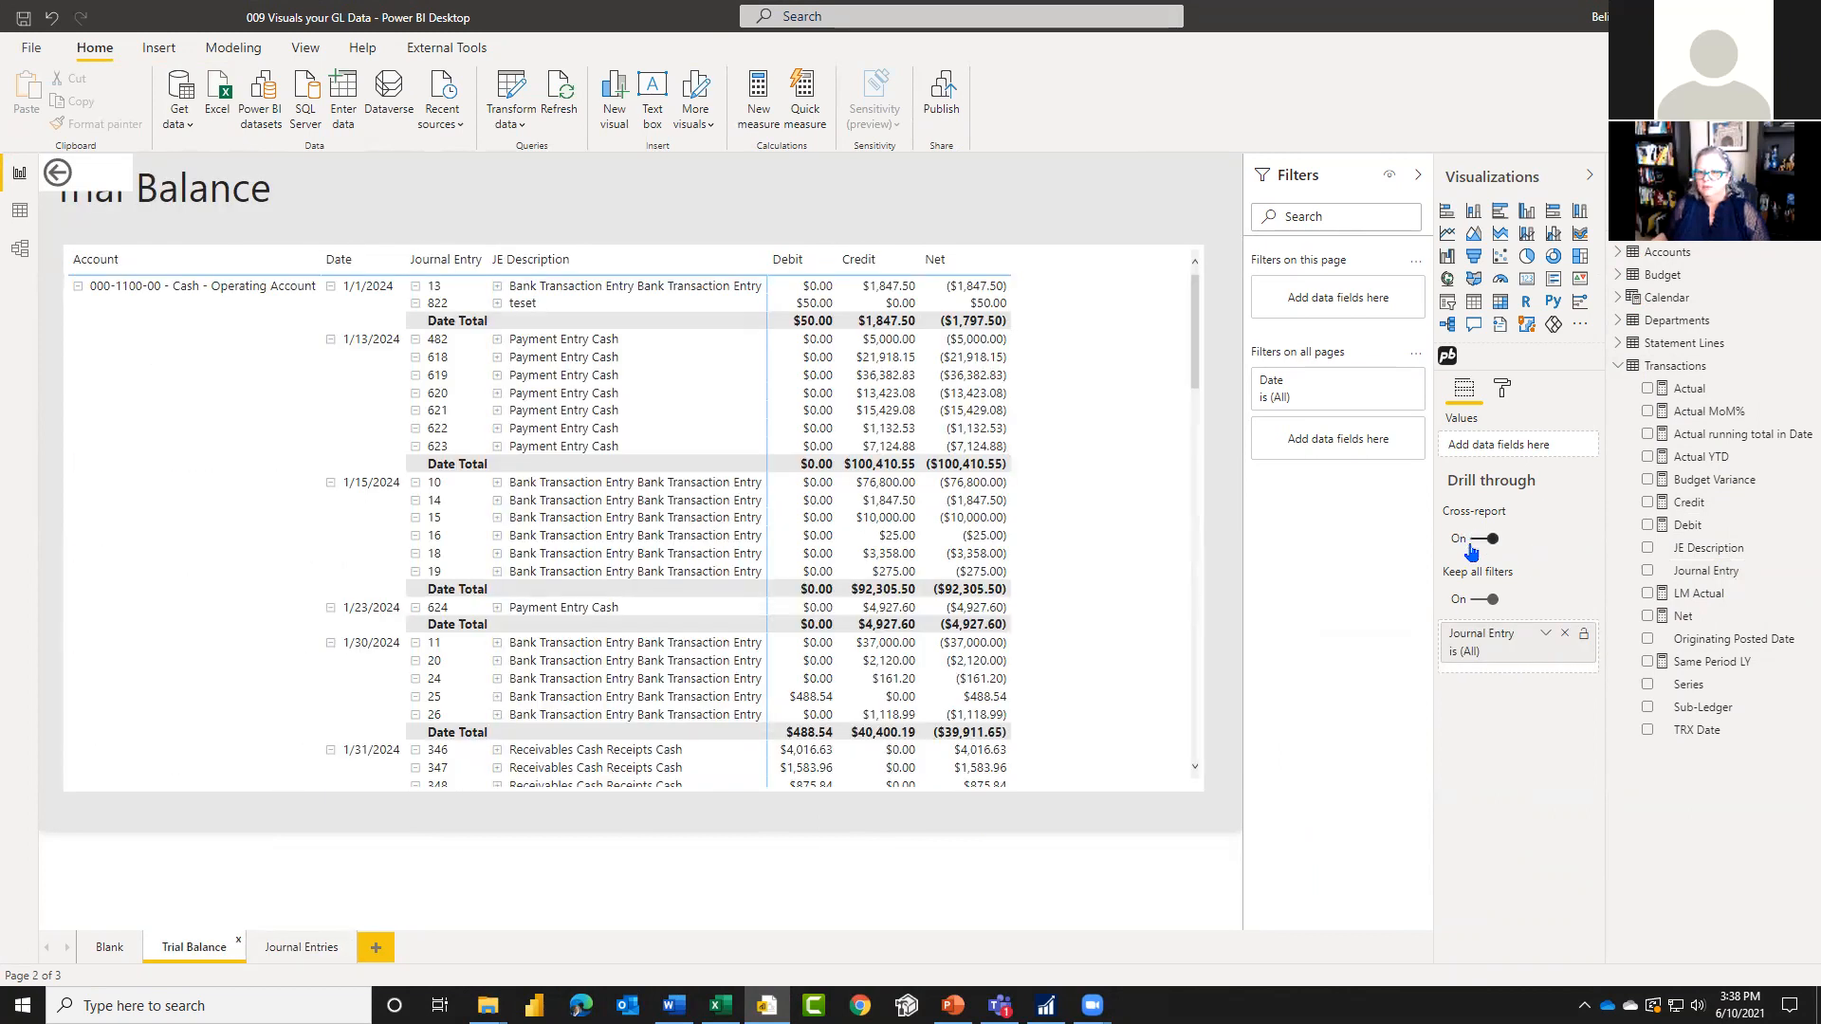
Step: Turn on cross-report drill through on the Journal Entries page and add Journal Entry as its drill-through field
click(297, 953)
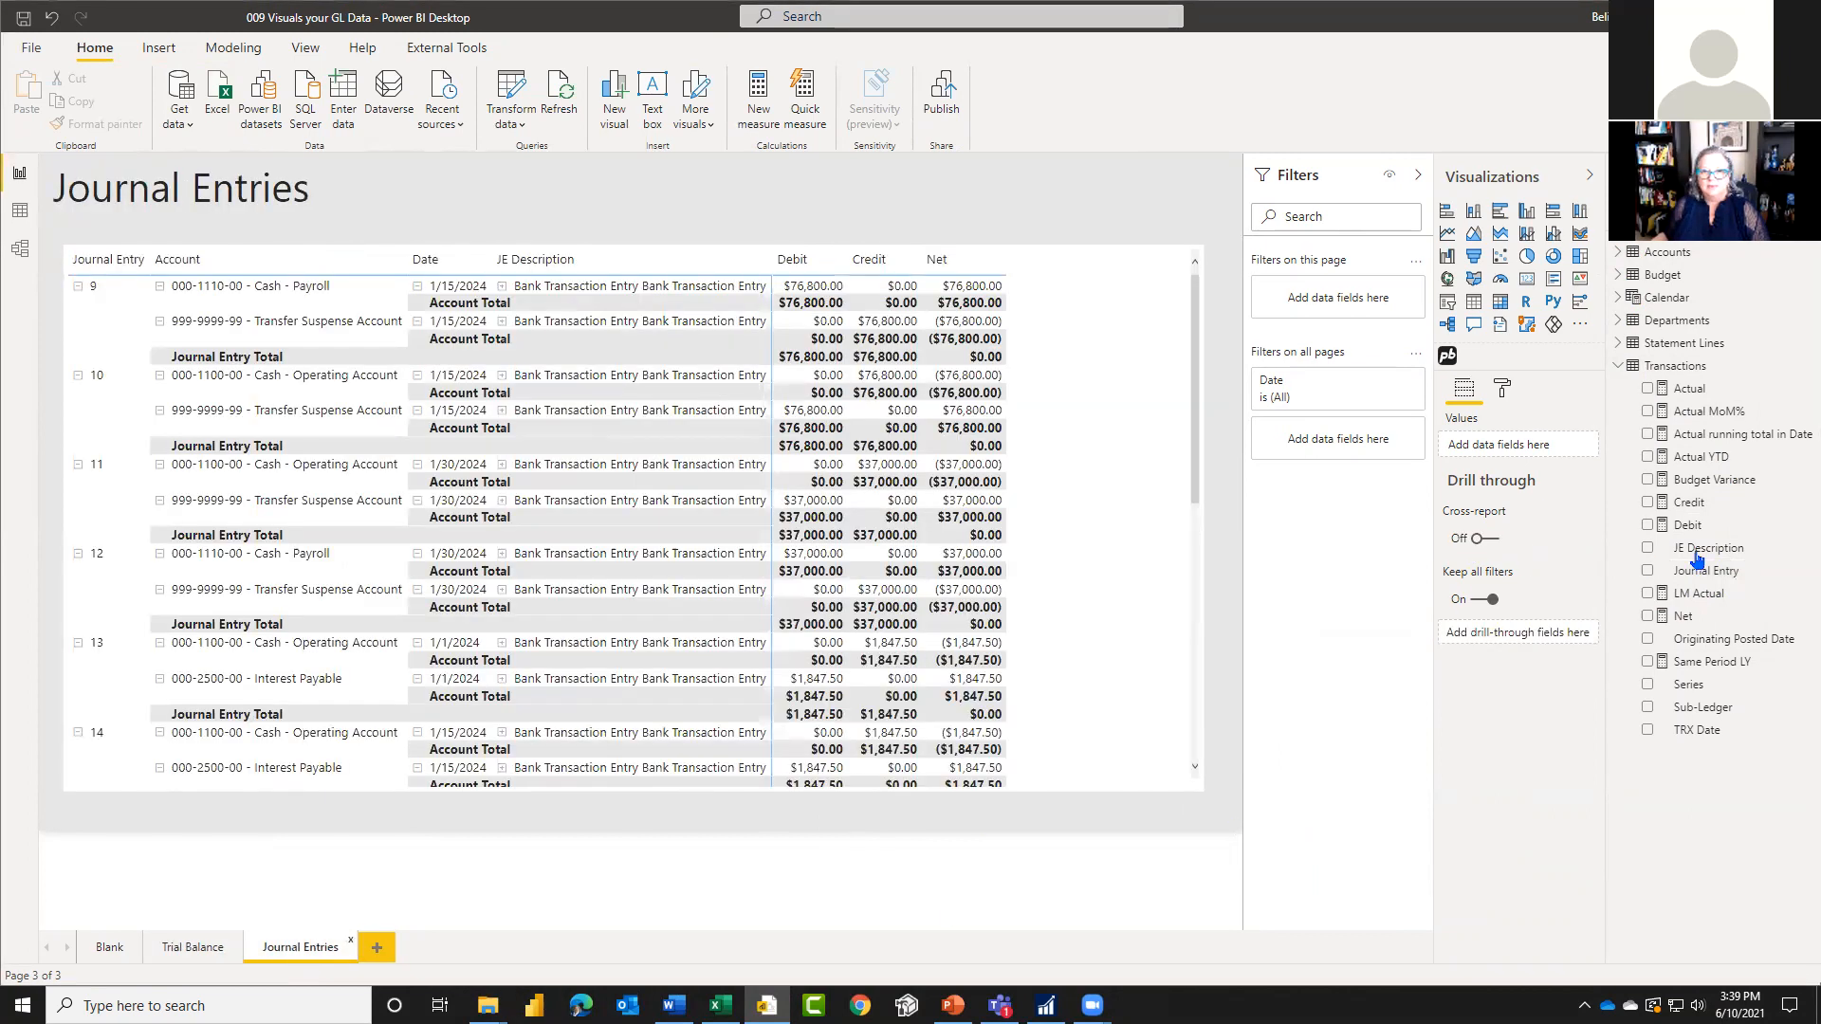
click(1487, 540)
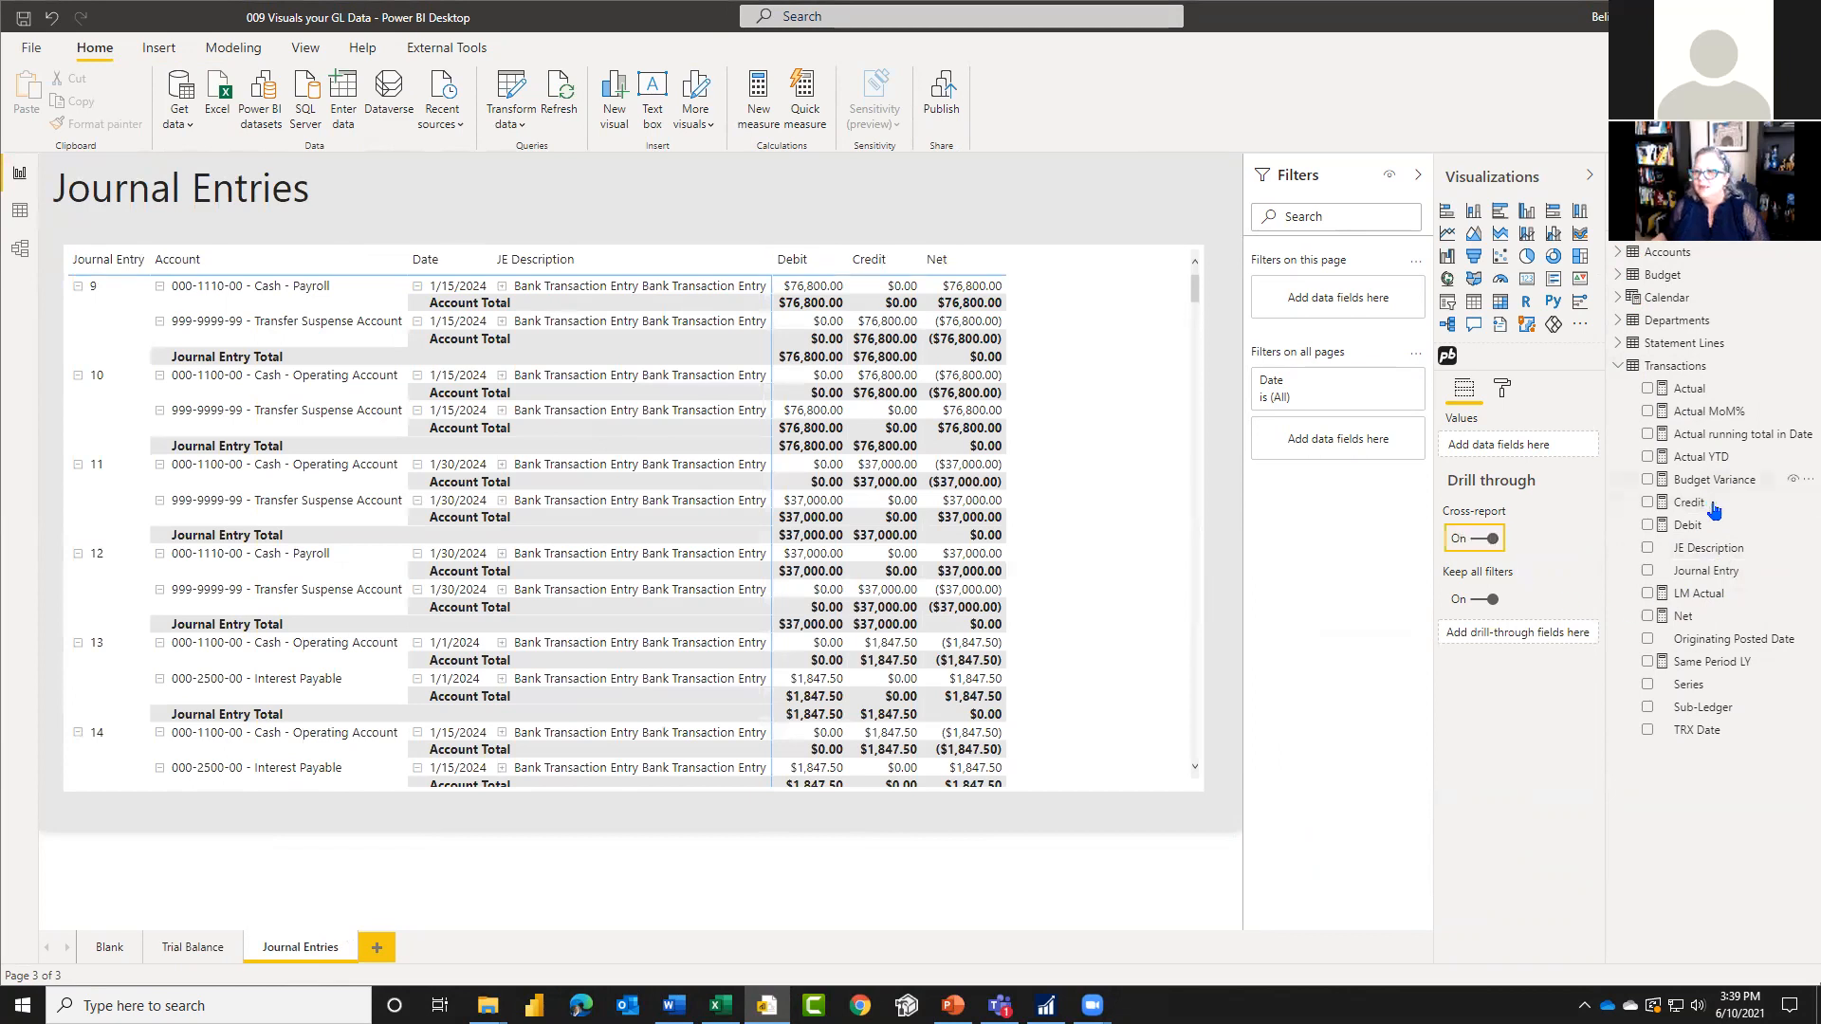
drag(1713, 579, 1555, 634)
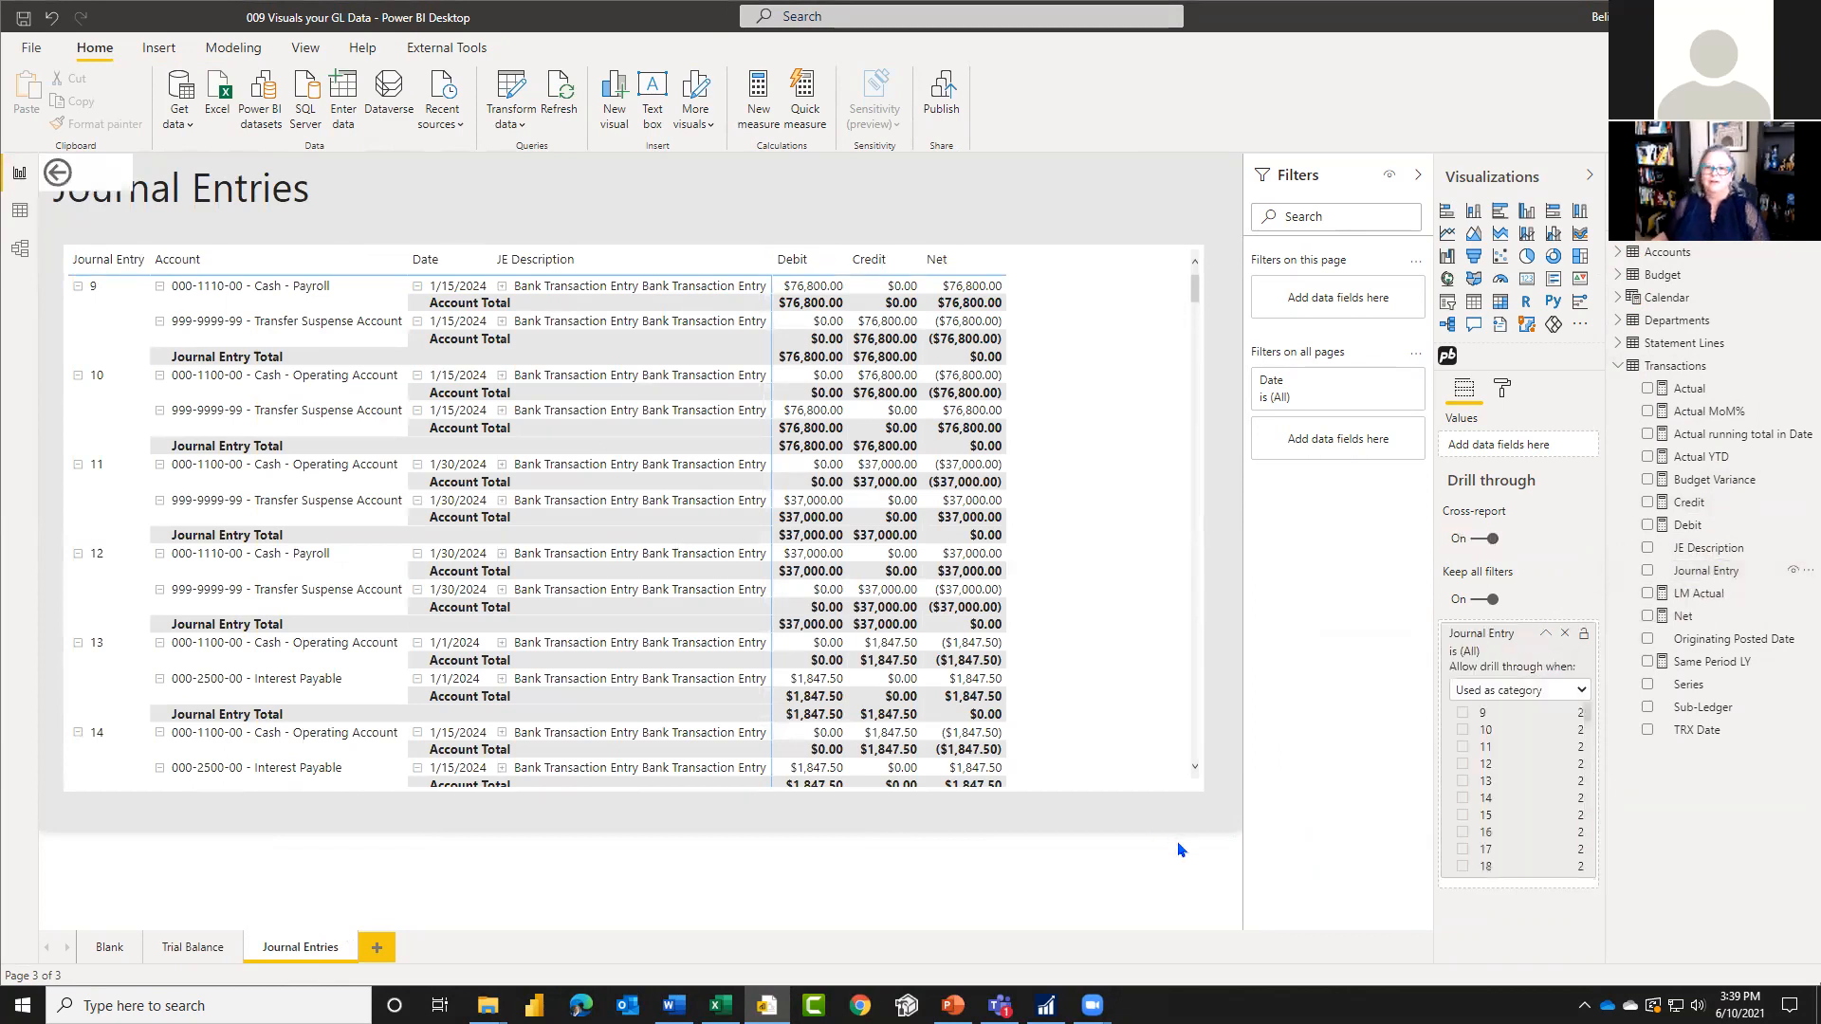
click(1546, 632)
Step: Turn off cross-report on the Trial Balance page and remove its Journal Entry drill-through field
click(194, 945)
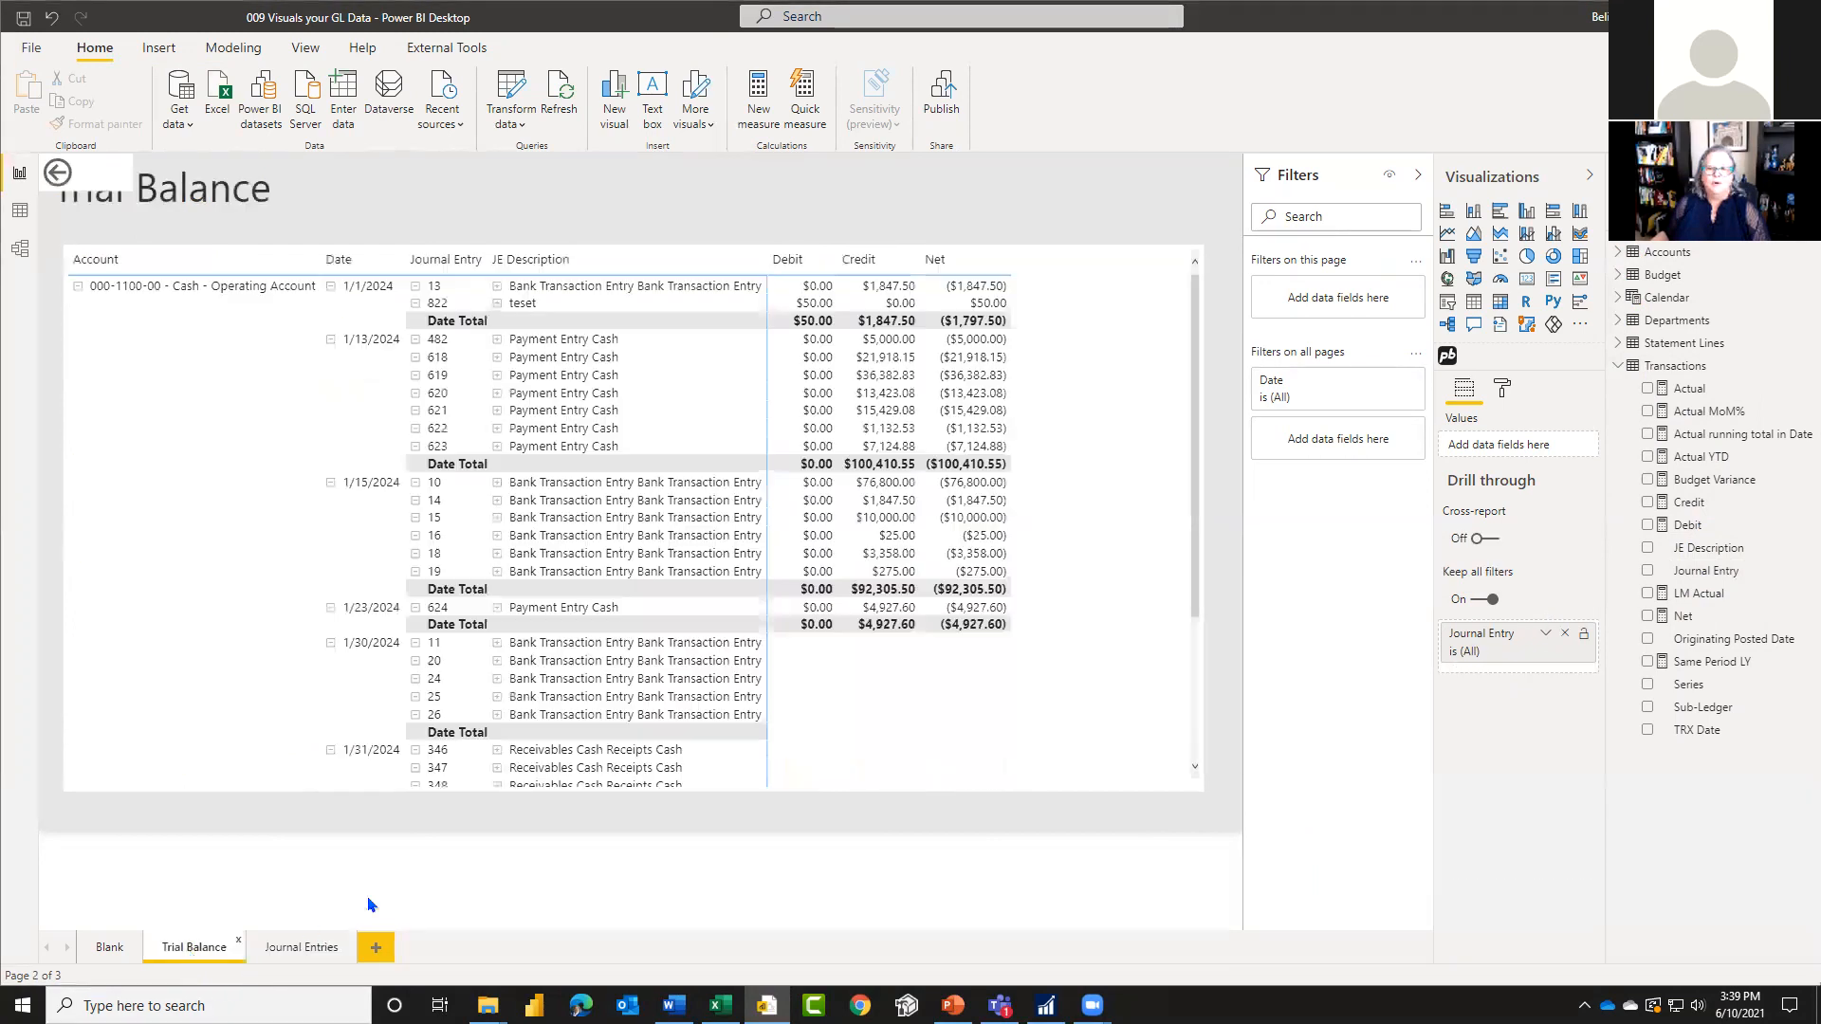
click(1565, 633)
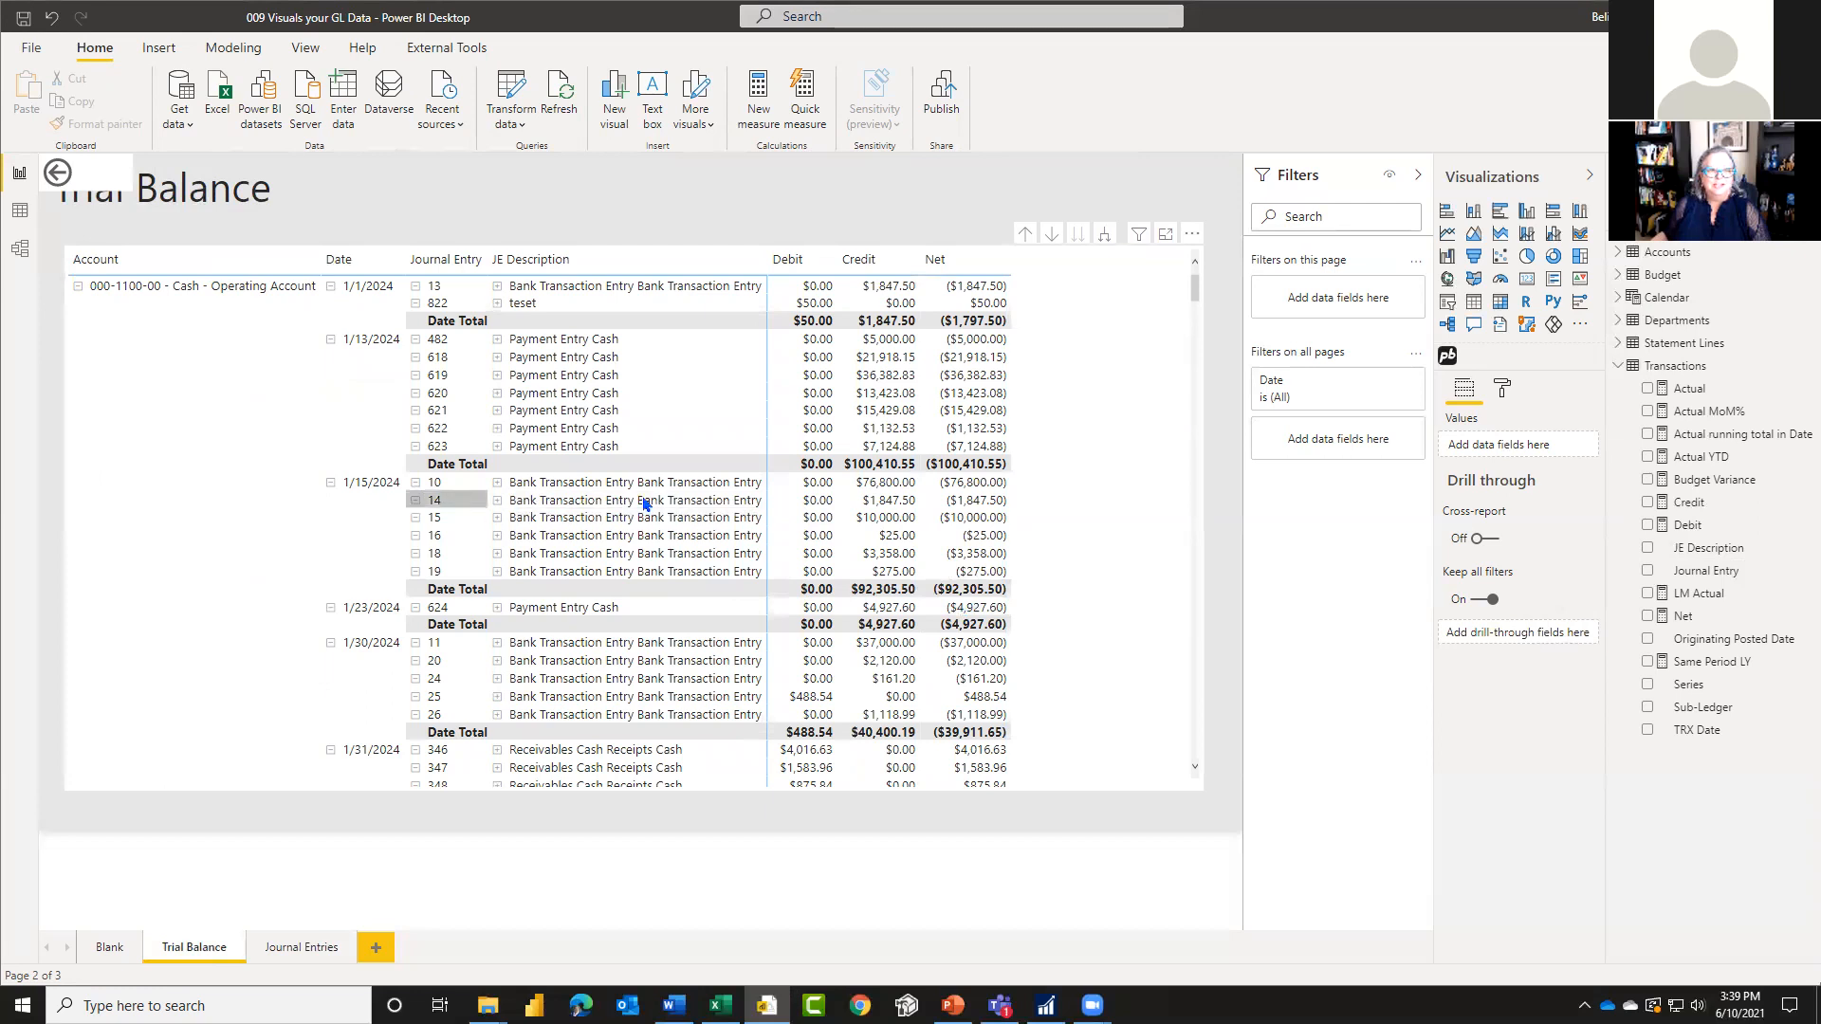
Step: Drill through from the credit amount of journal entry 14 in the Trial Balance to the Journal Entries page
right_click(894, 511)
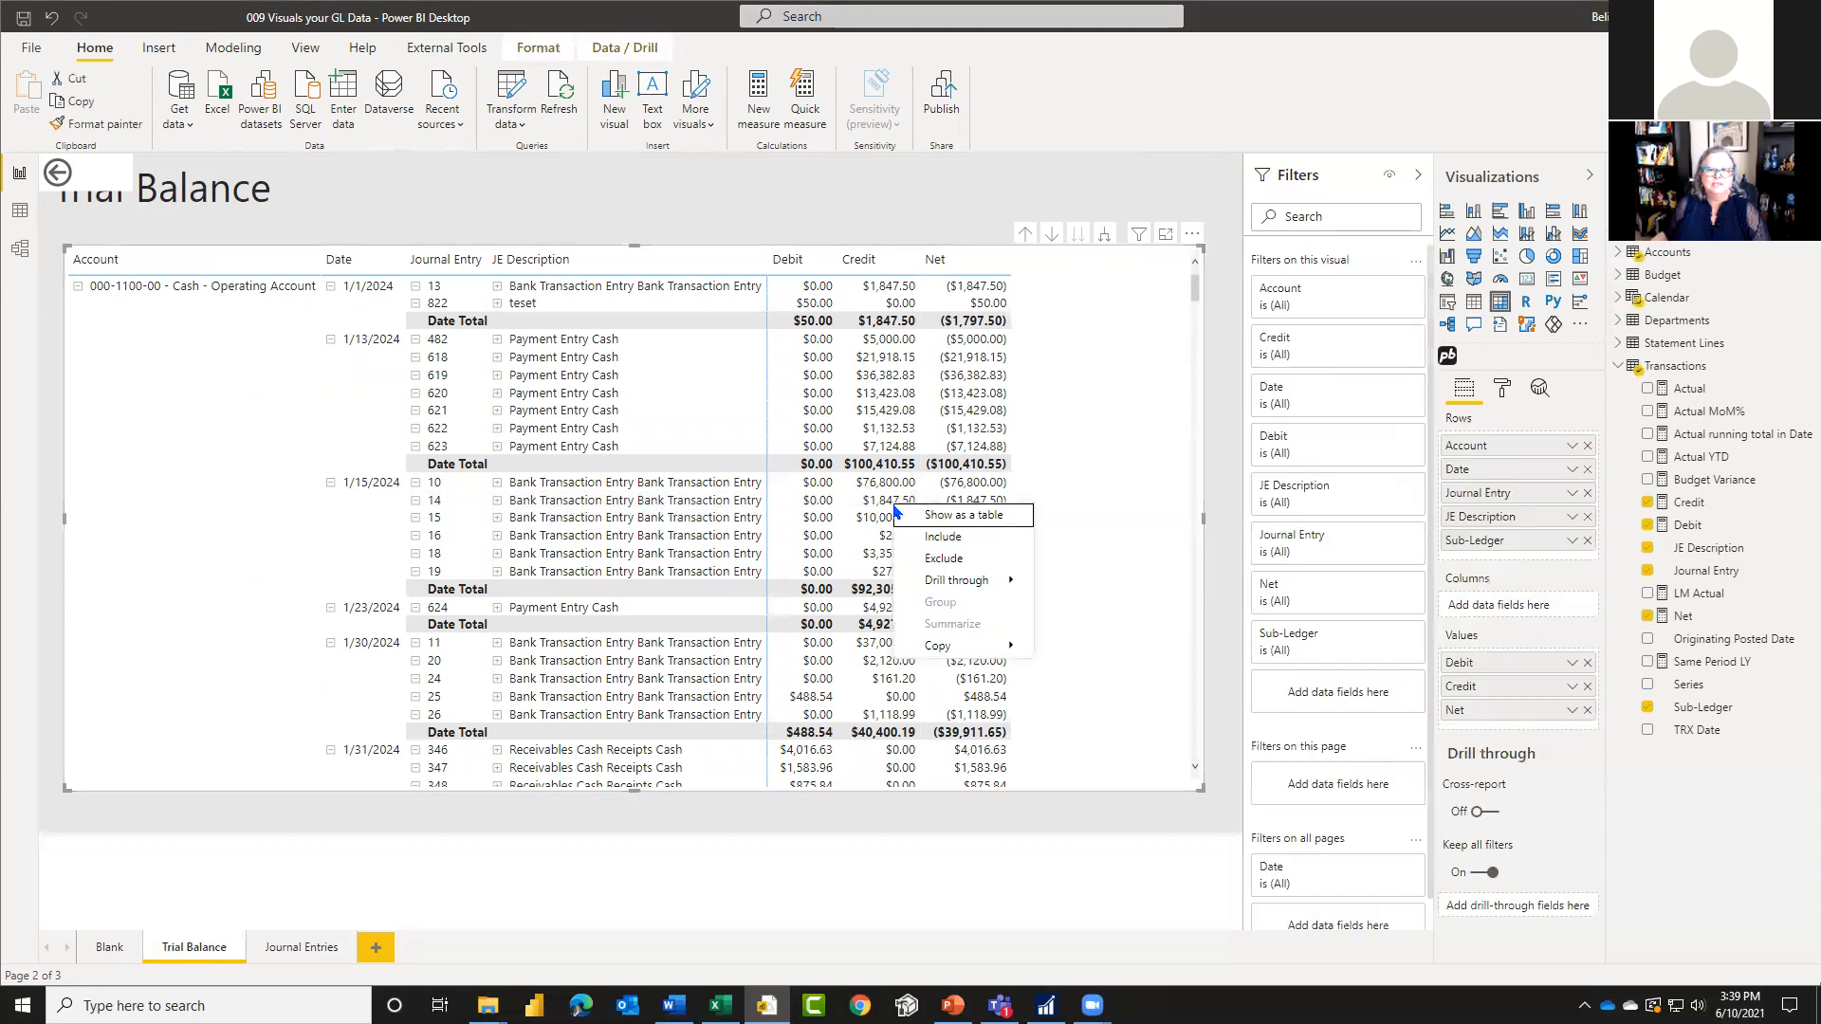
mouse_move(965, 584)
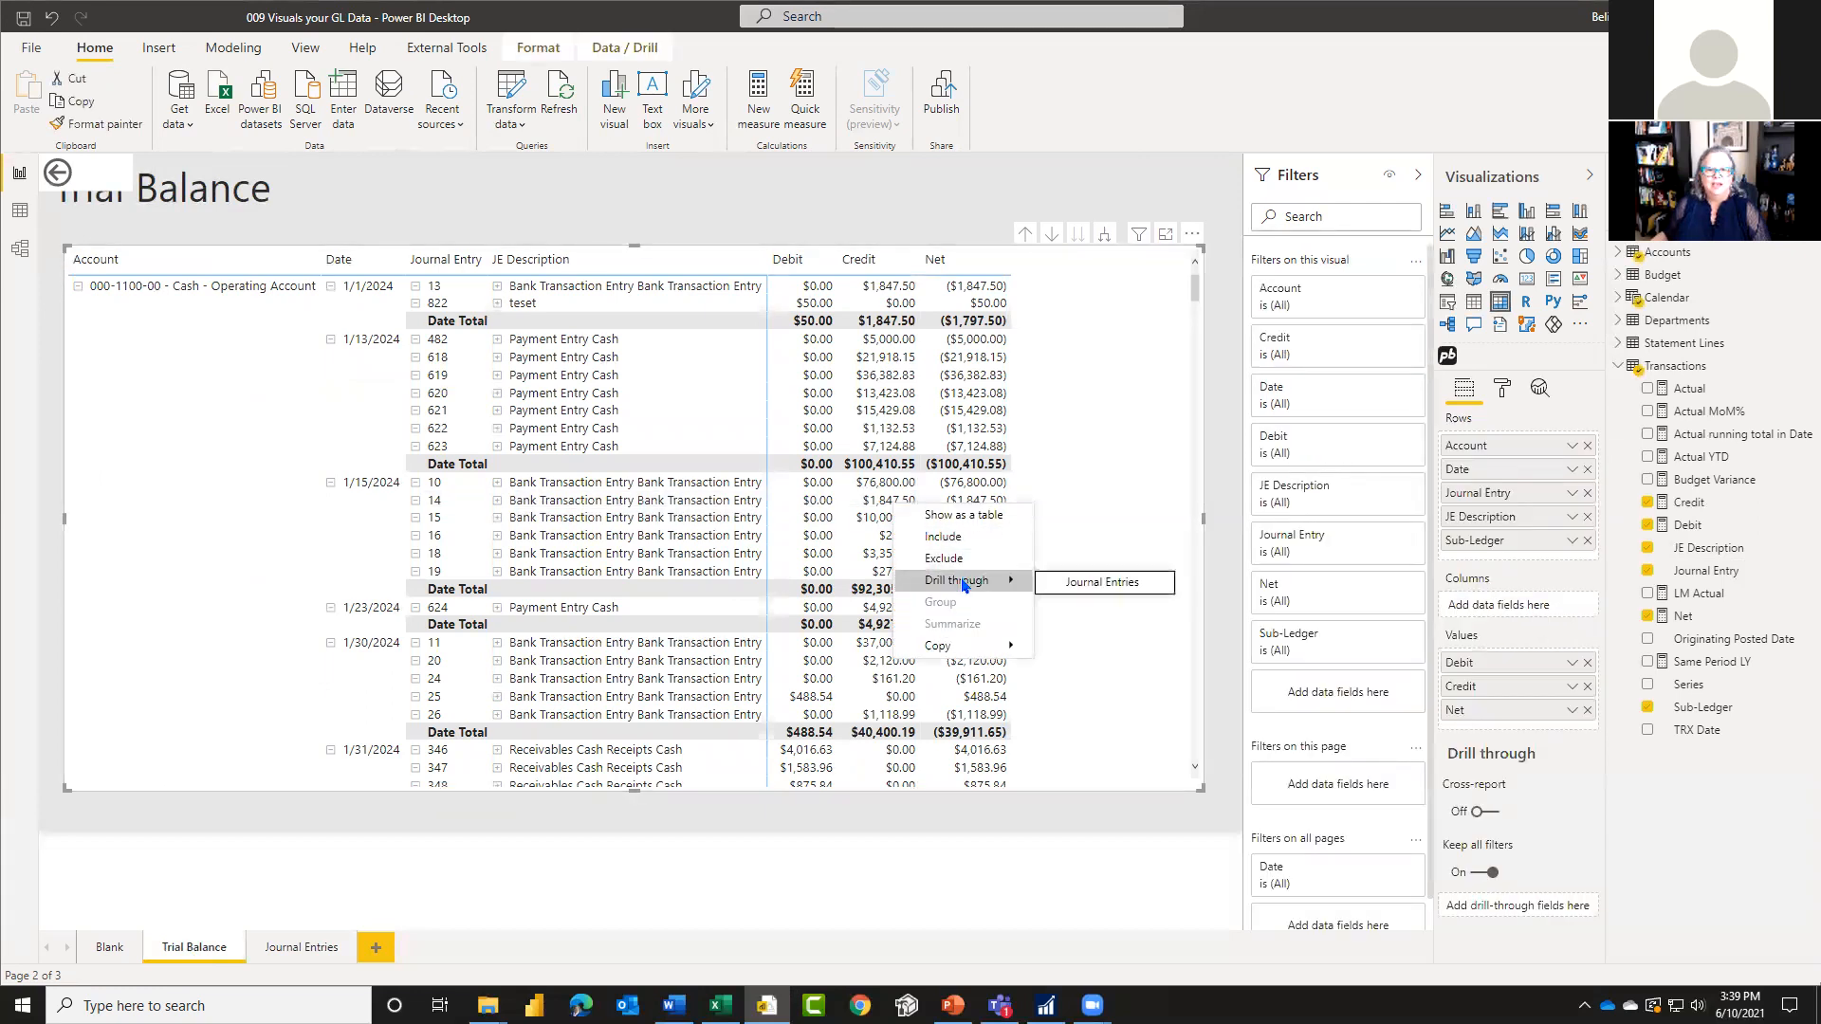
click(1073, 586)
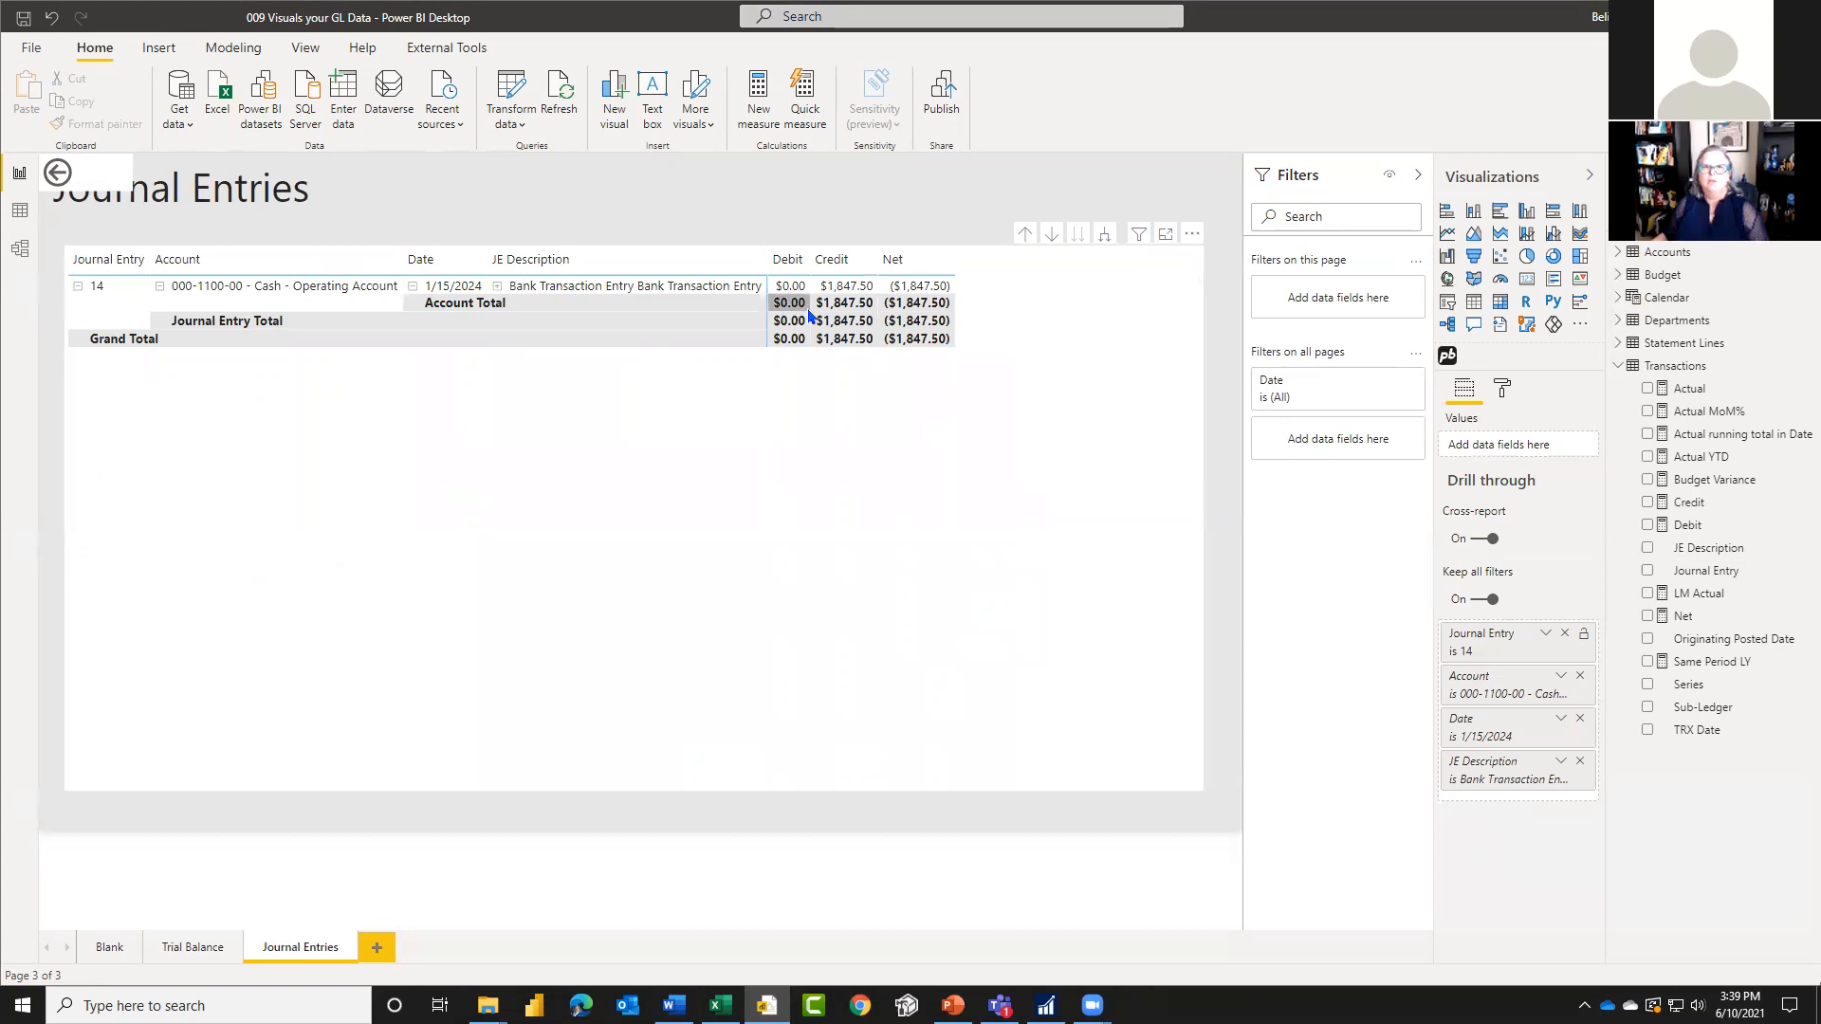
Step: Turn off Keep all filters on the Journal Entries page and remove the carried-over Account, Date and JE Description drill-through filters
click(1580, 677)
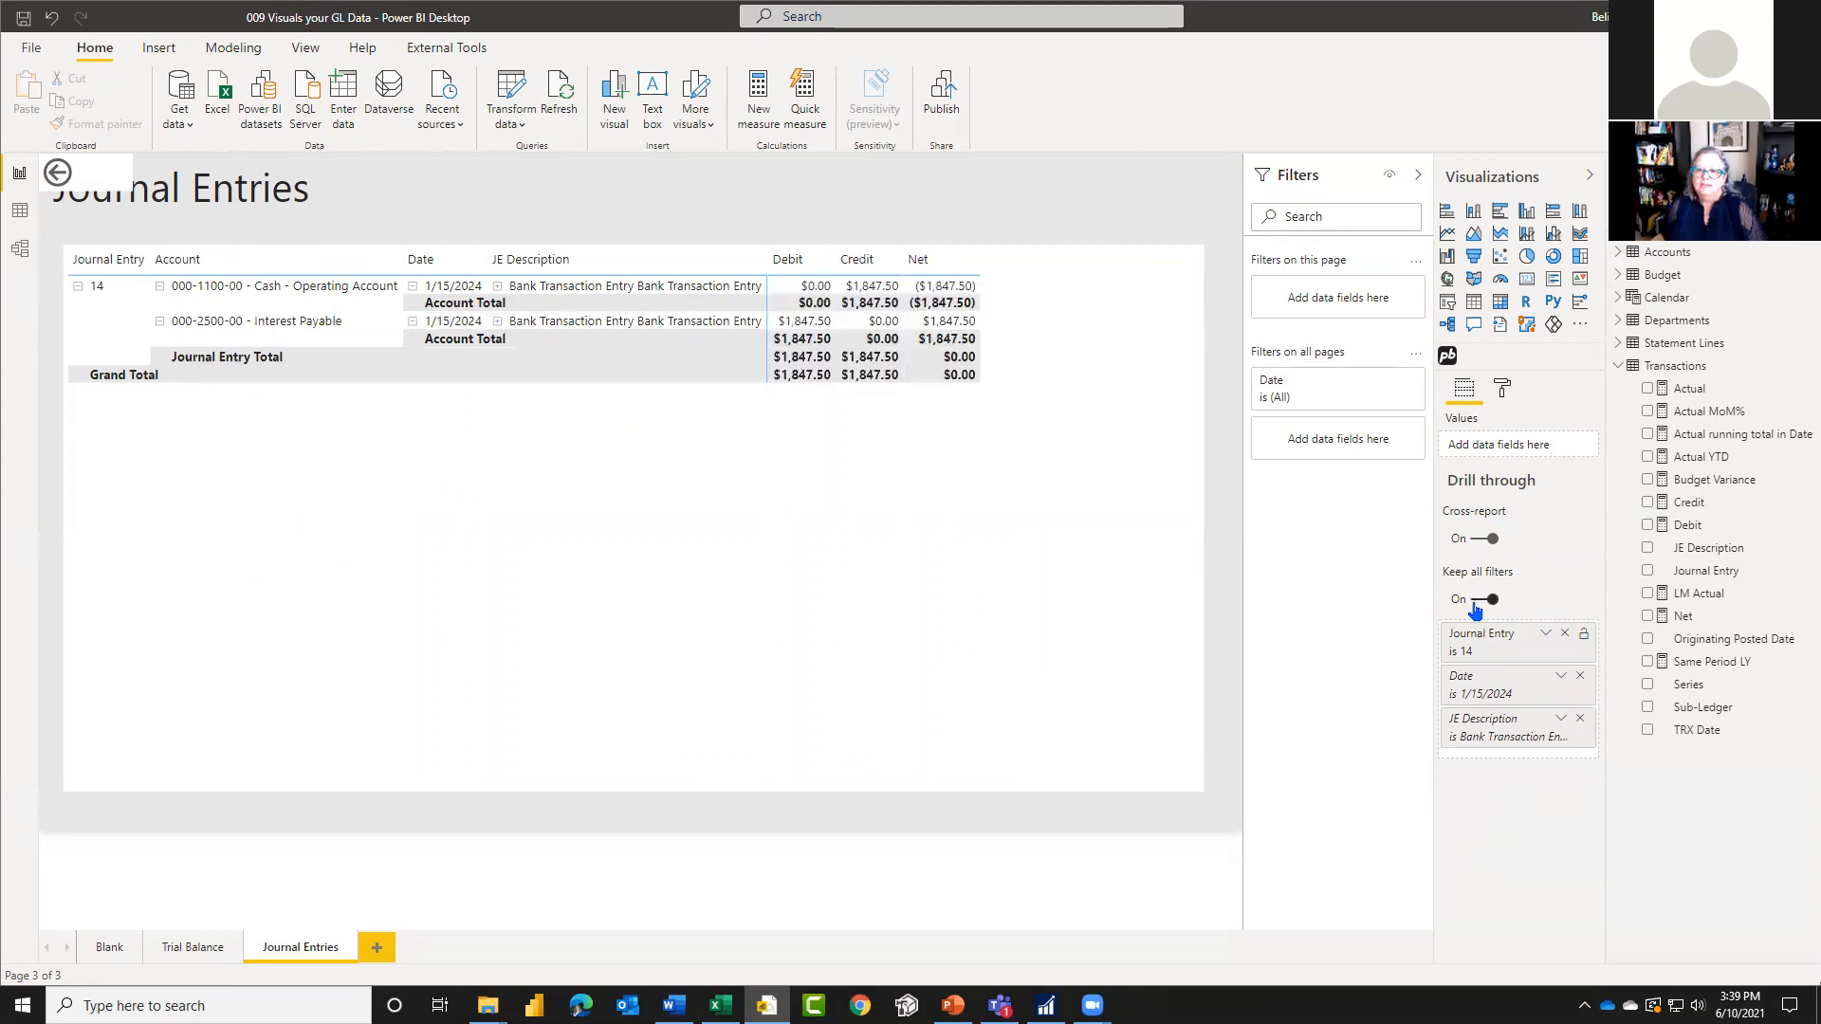
click(1477, 601)
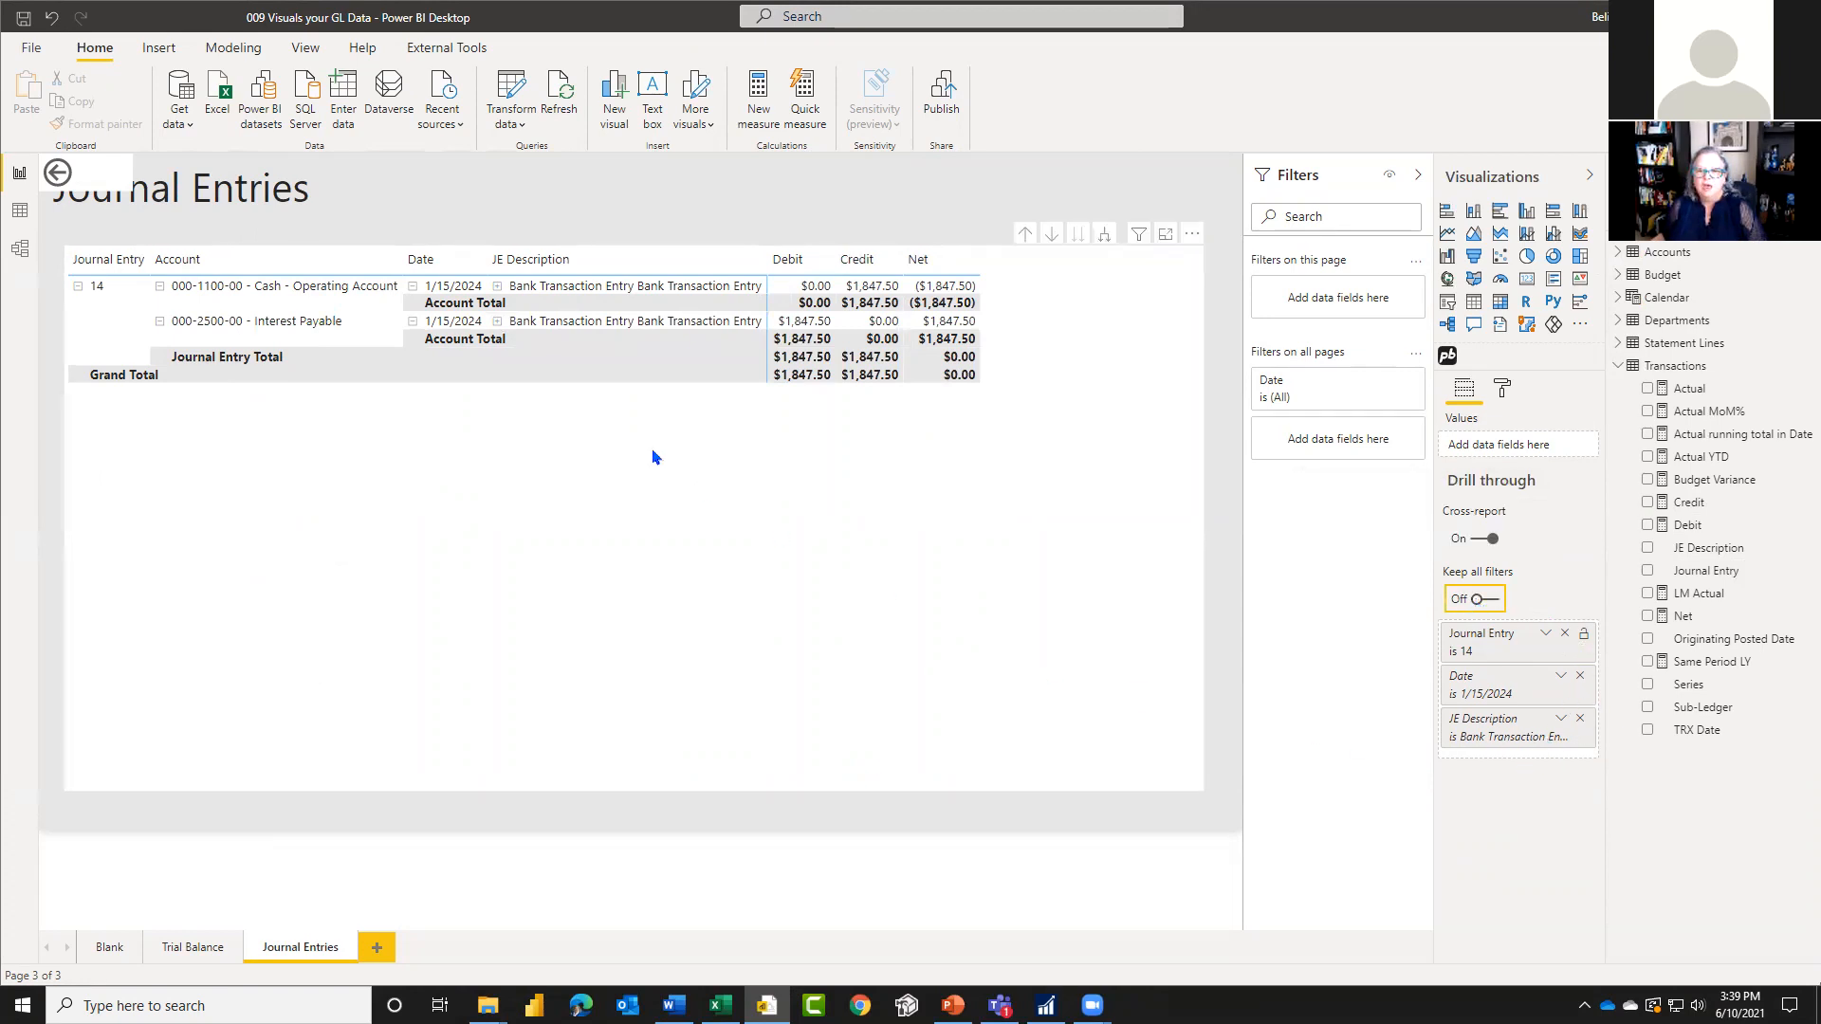
click(188, 950)
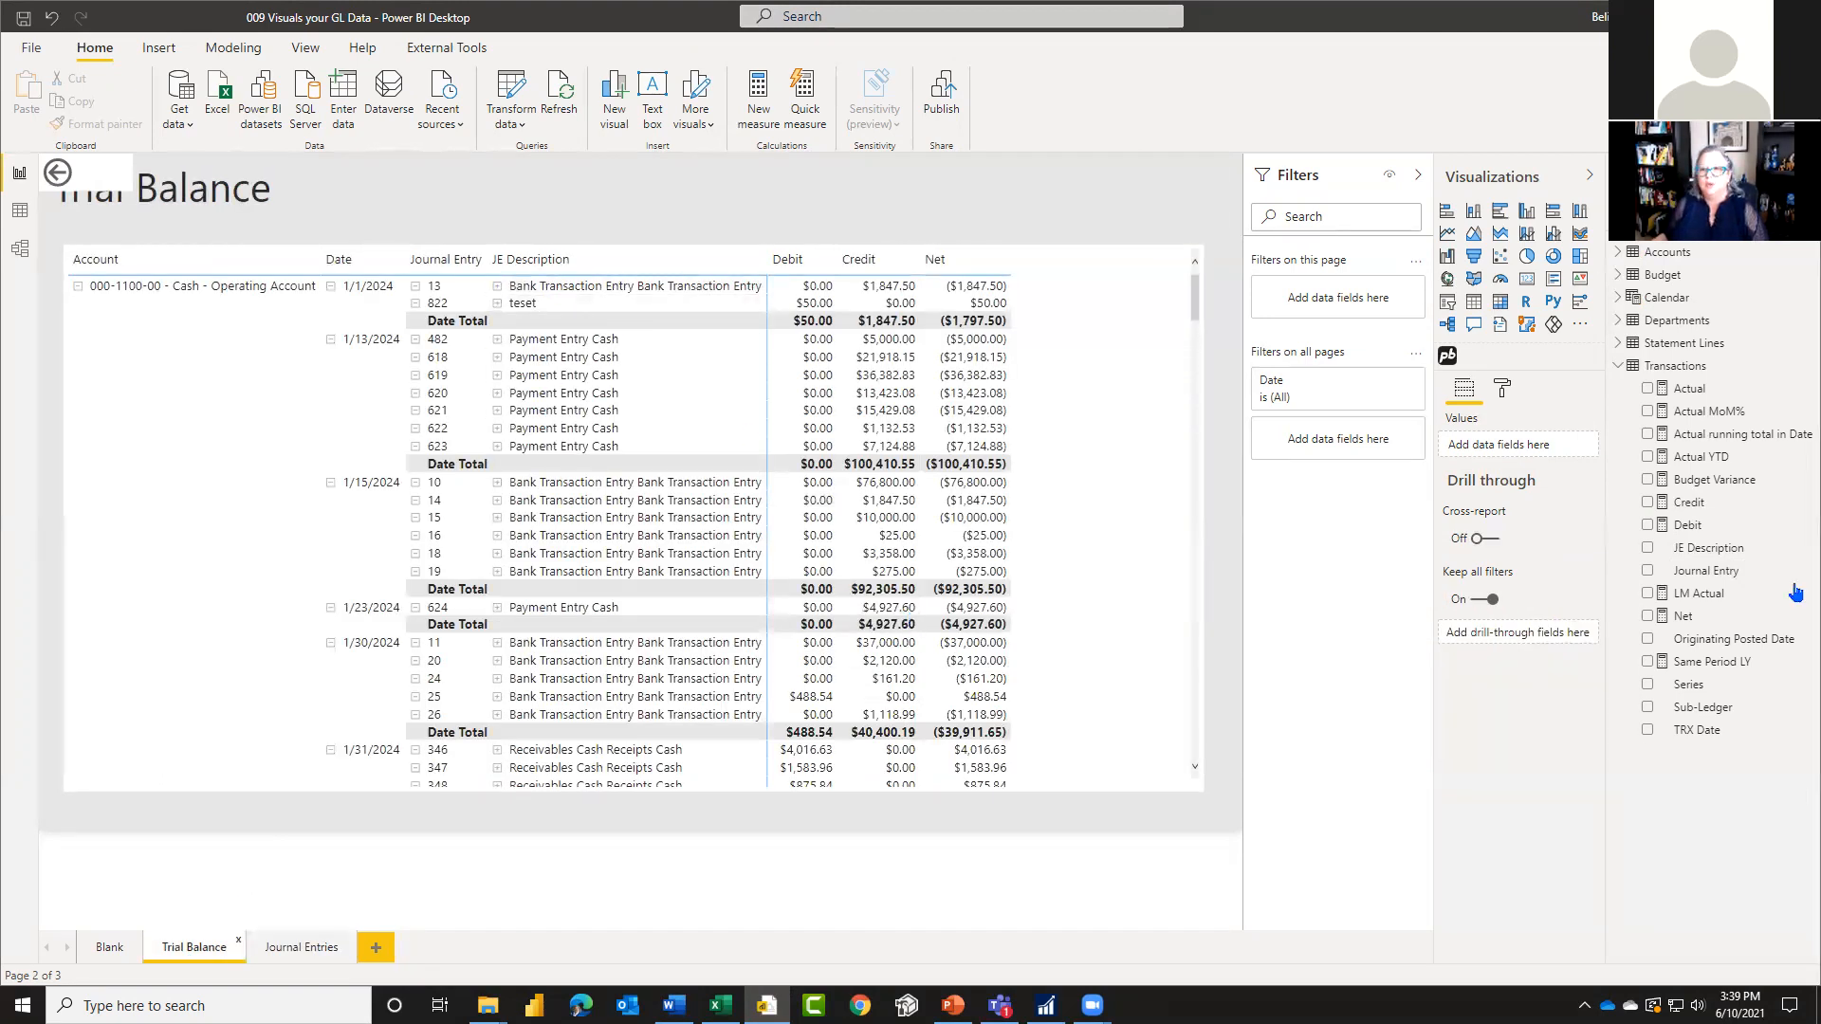
click(300, 950)
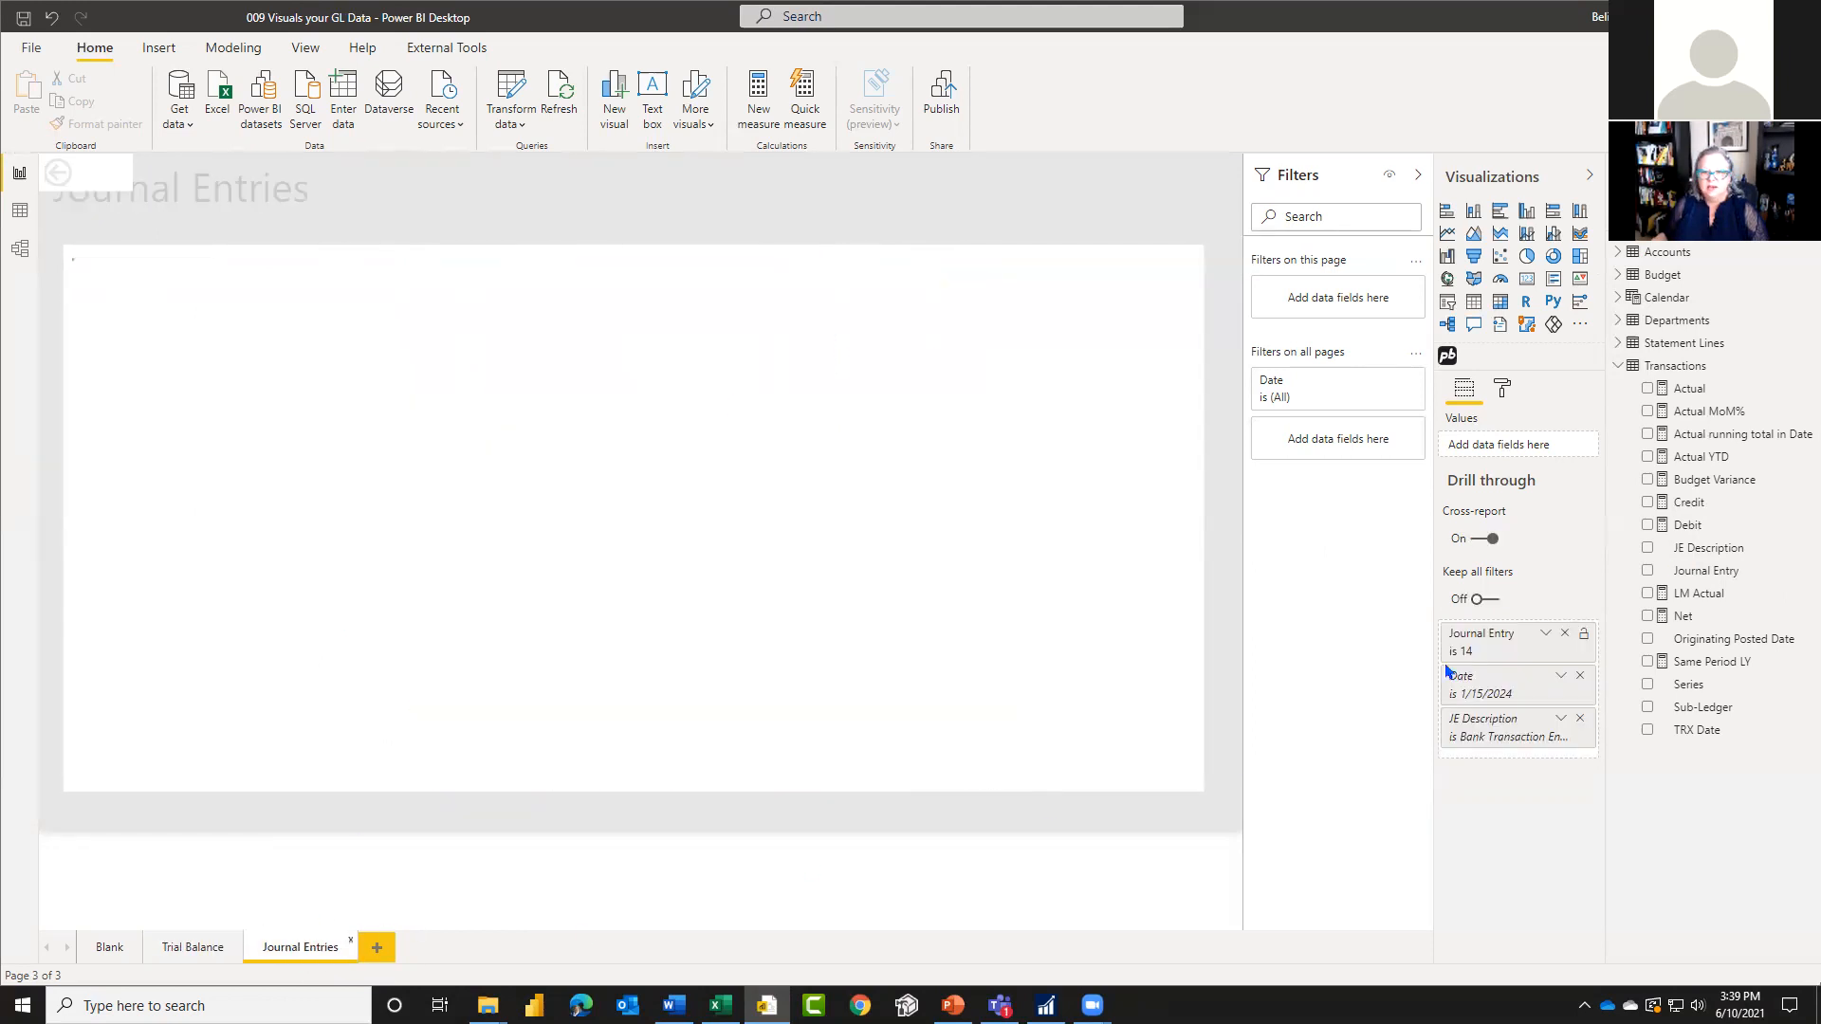
click(1581, 677)
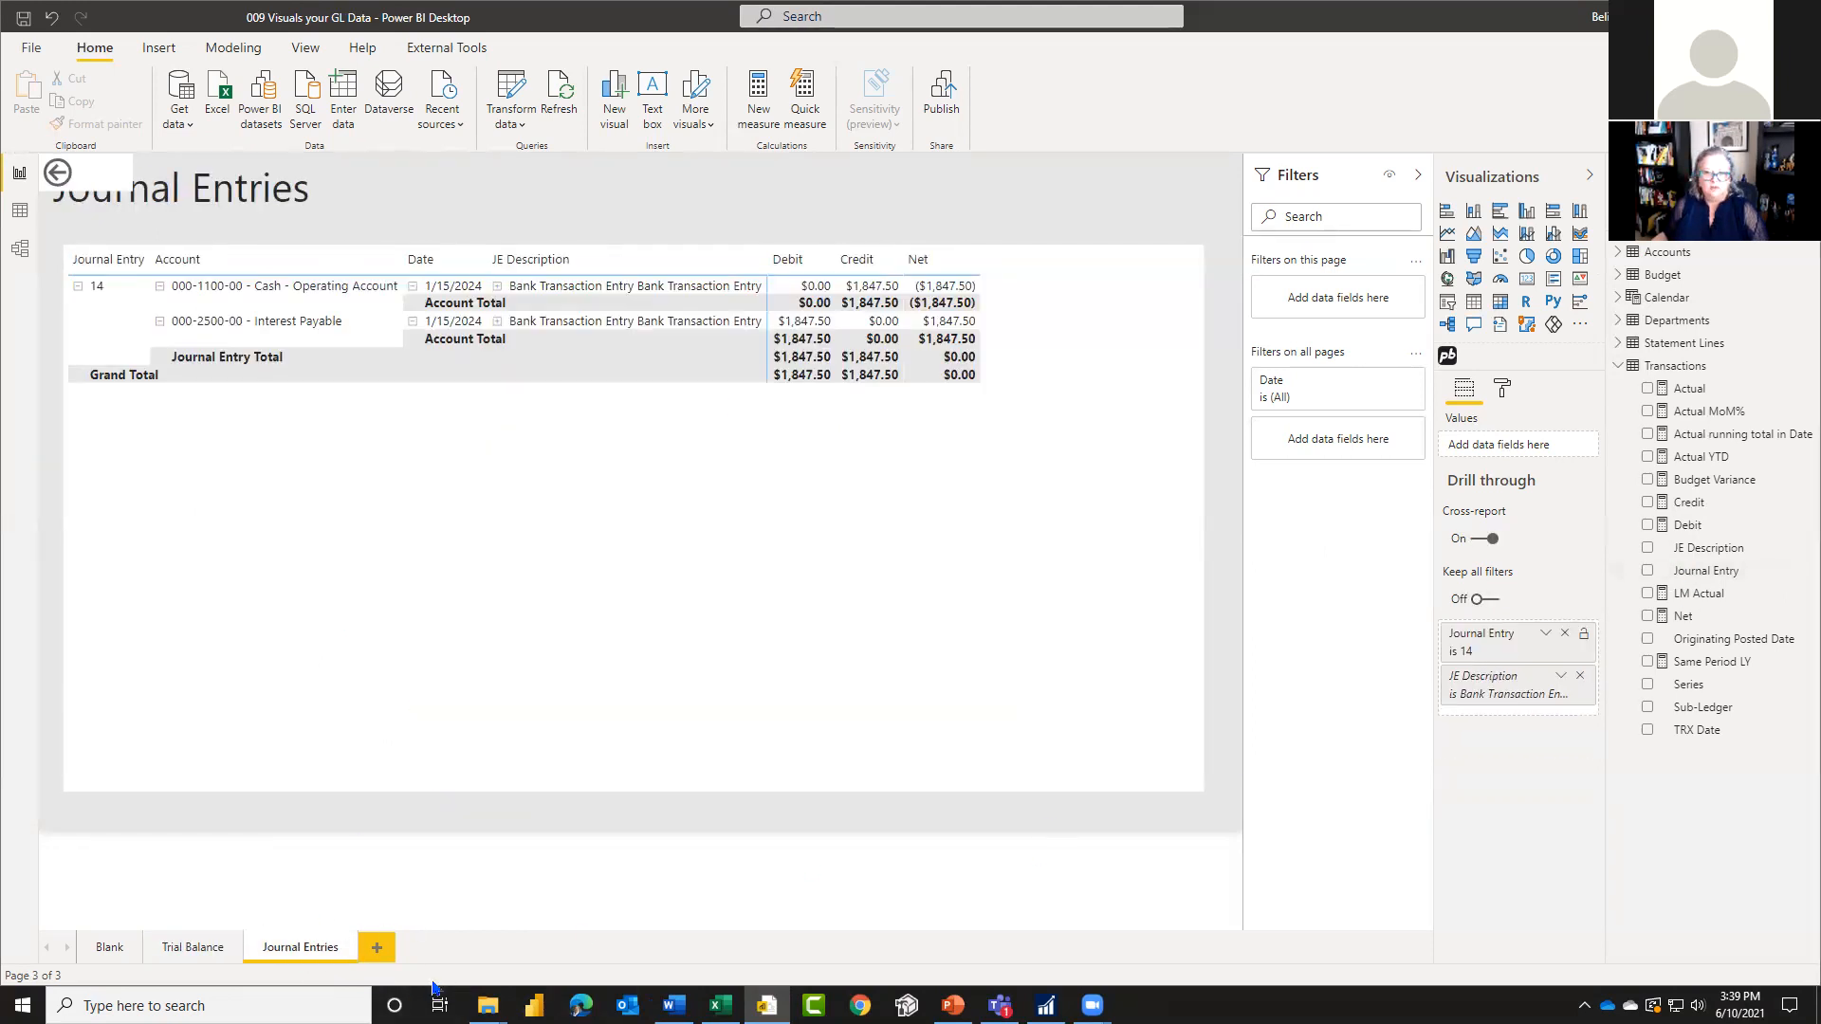
click(1580, 677)
Step: Test the drill through again from journal entry 14's credit amount on the Trial Balance page to Journal Entries
click(189, 949)
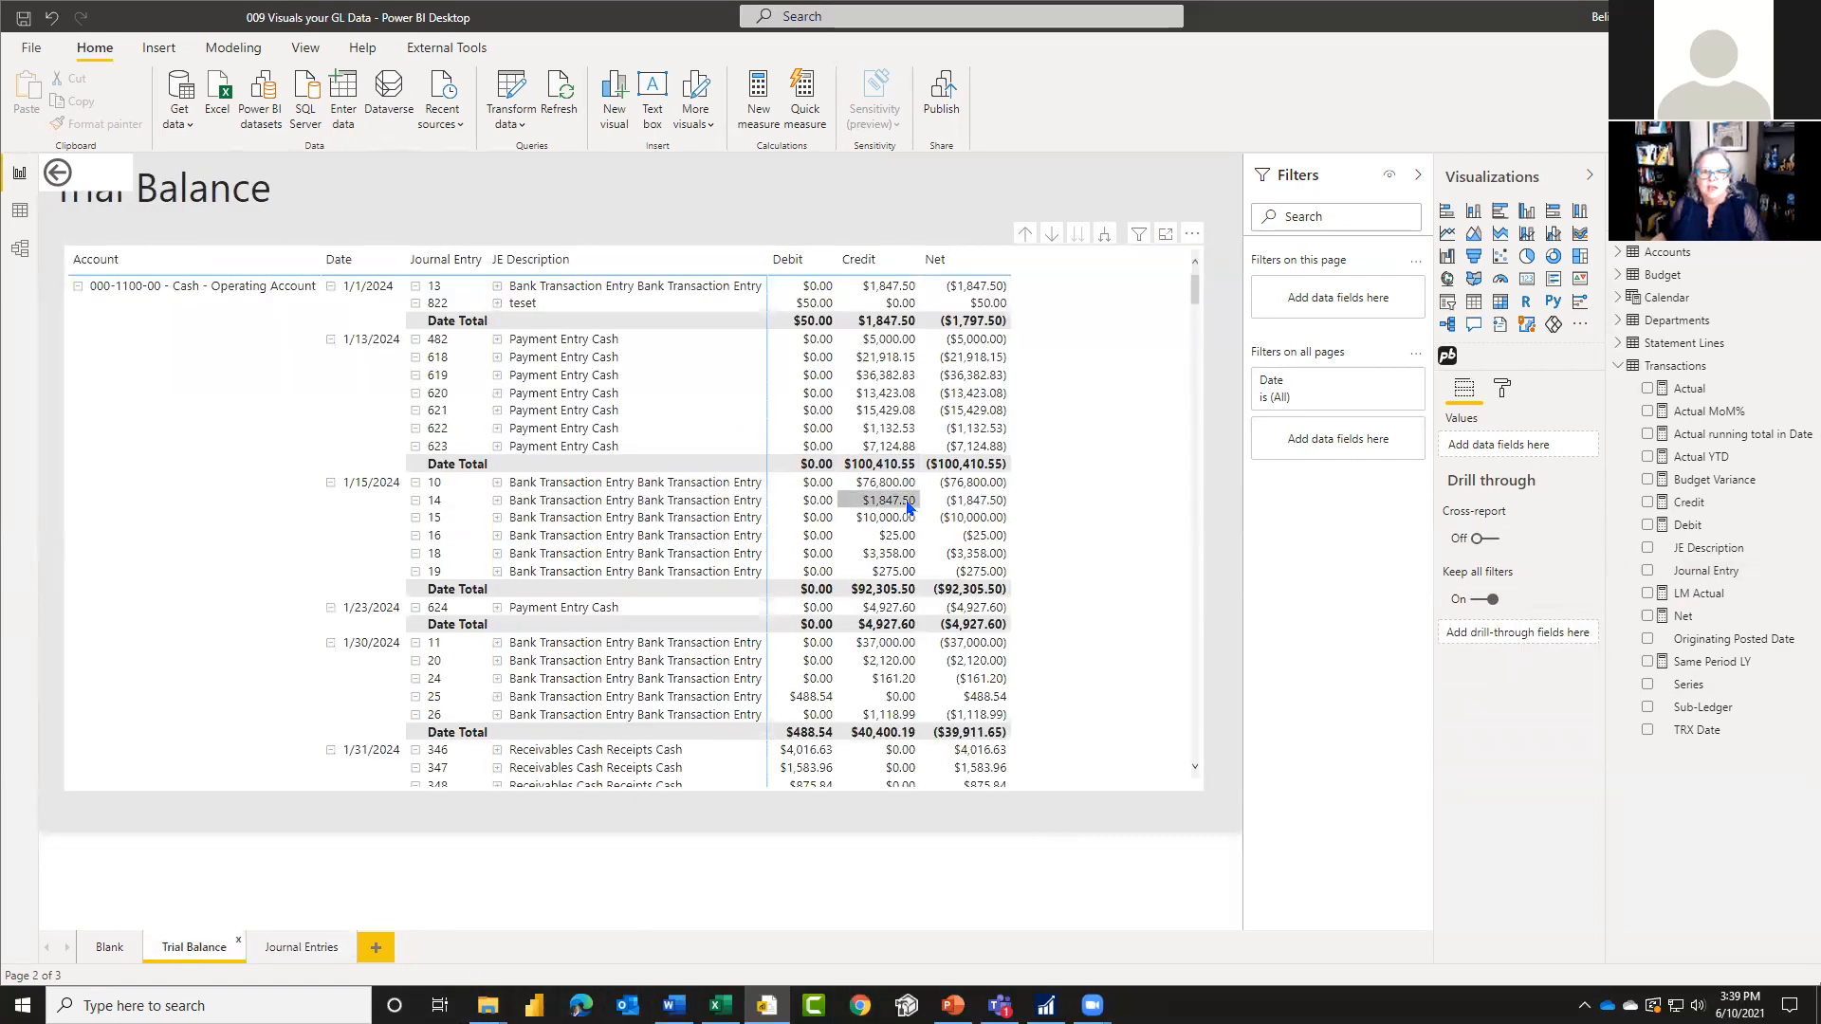
right_click(898, 509)
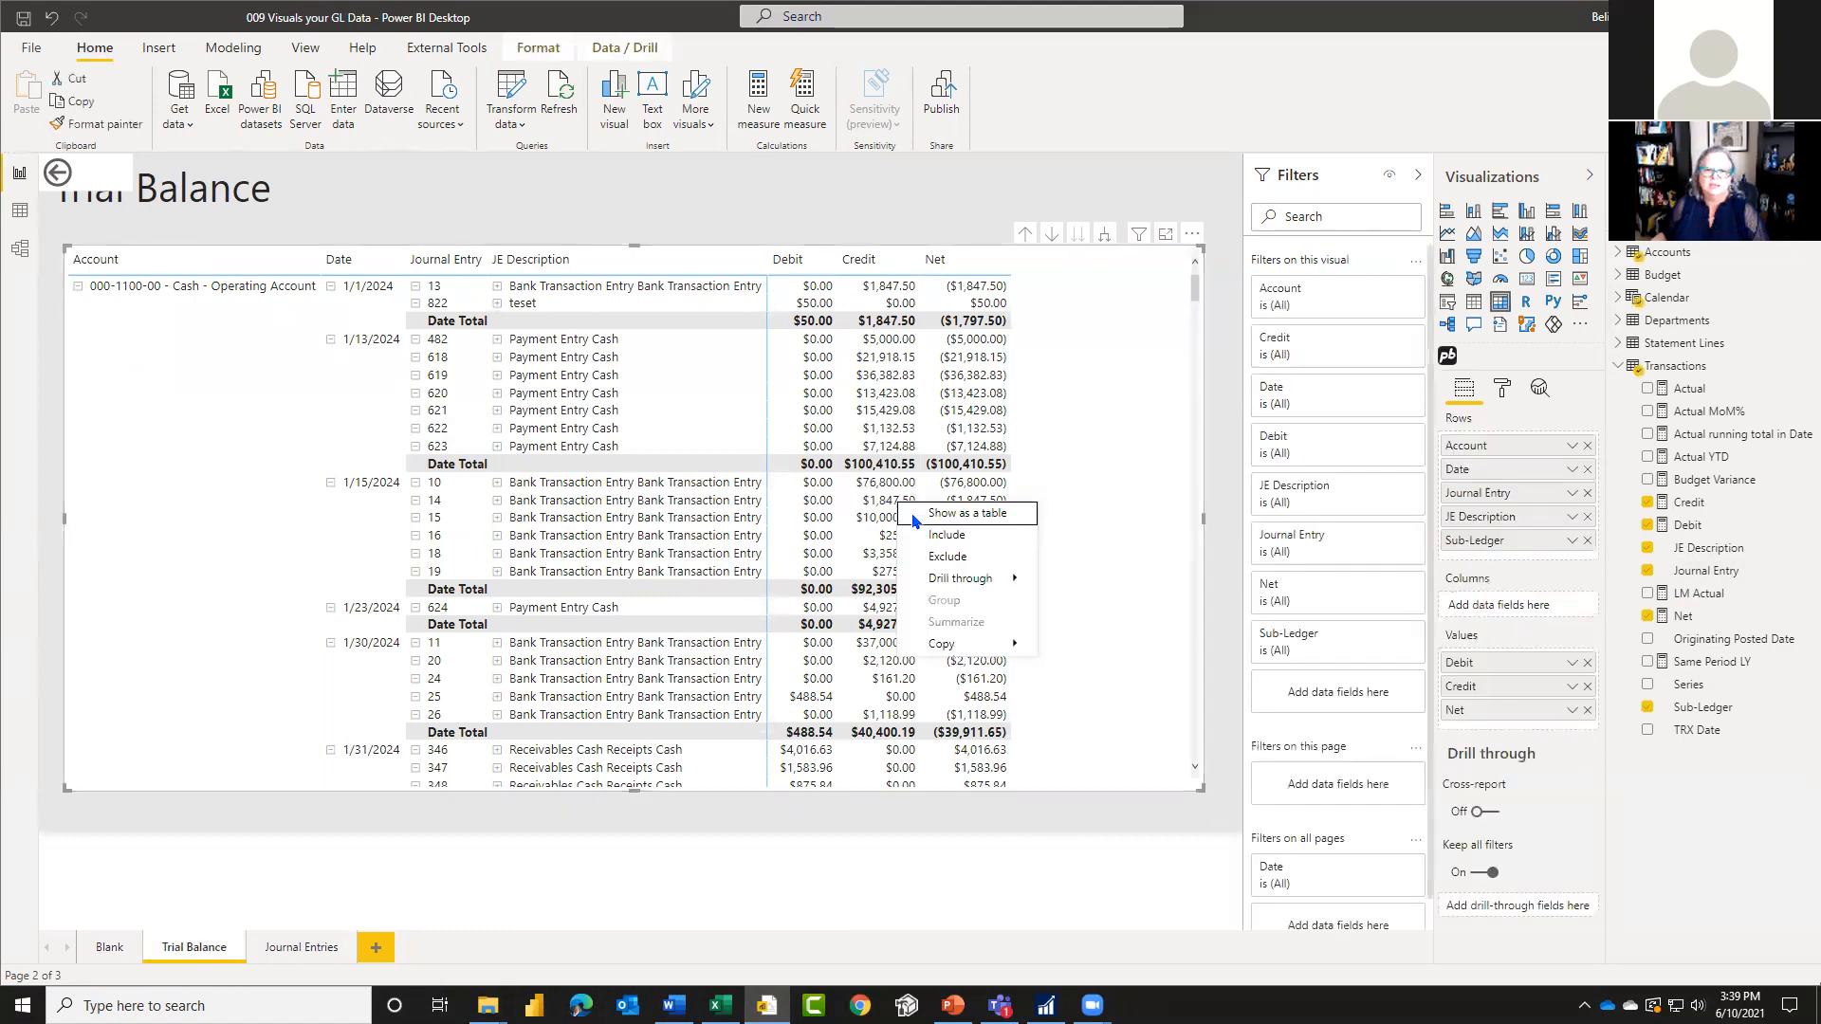
mouse_move(960, 578)
click(1101, 581)
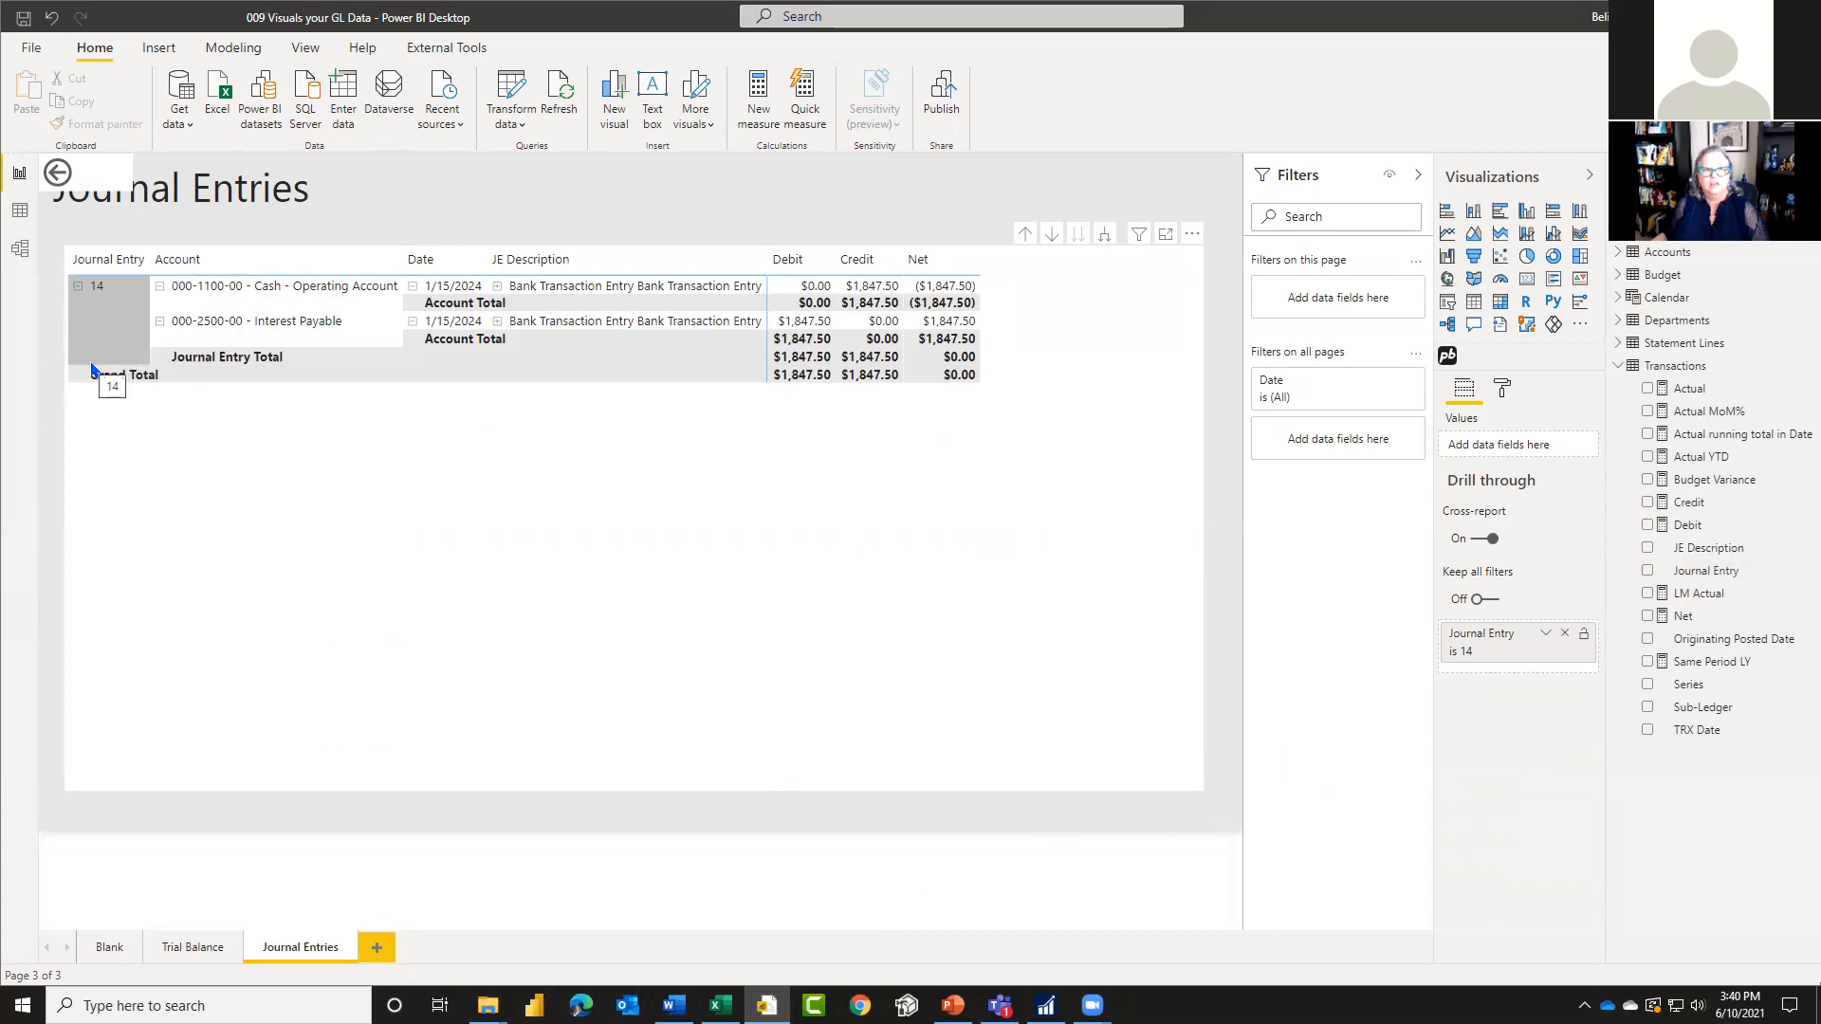
Step: Turn off the Date level row subtotal of the Journal Entries matrix
click(1504, 390)
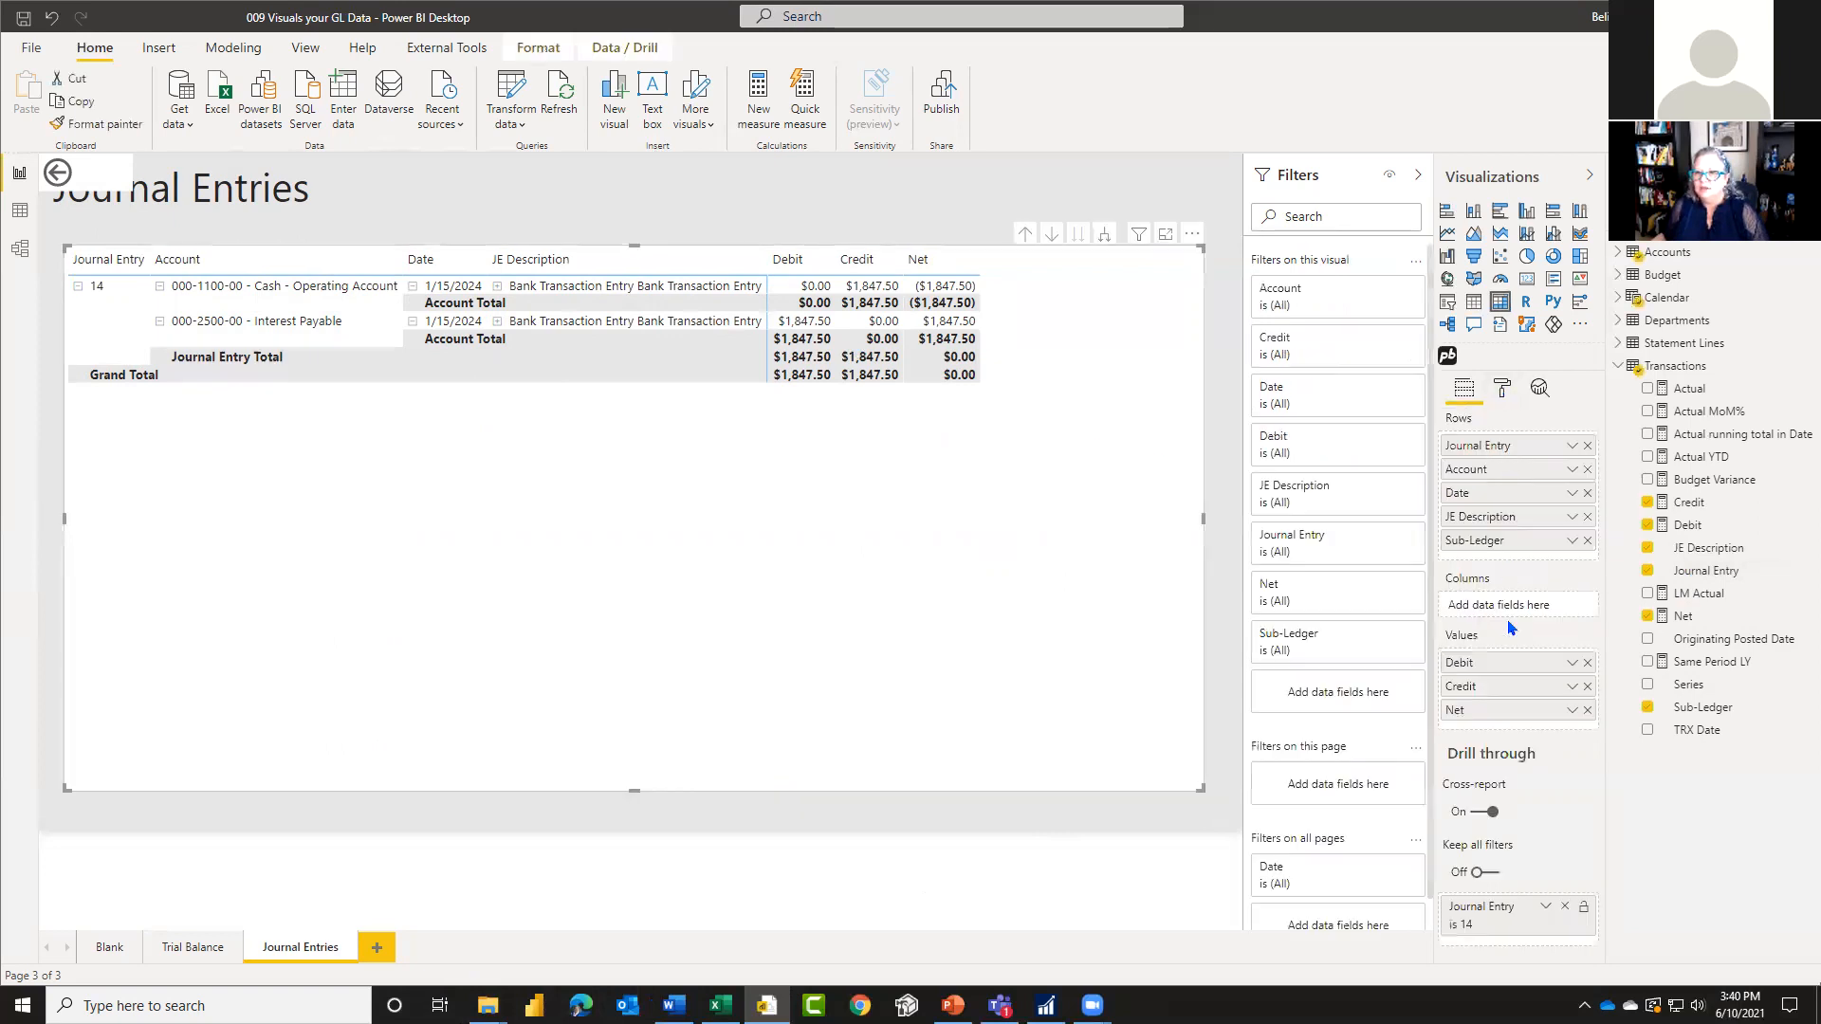
click(1504, 389)
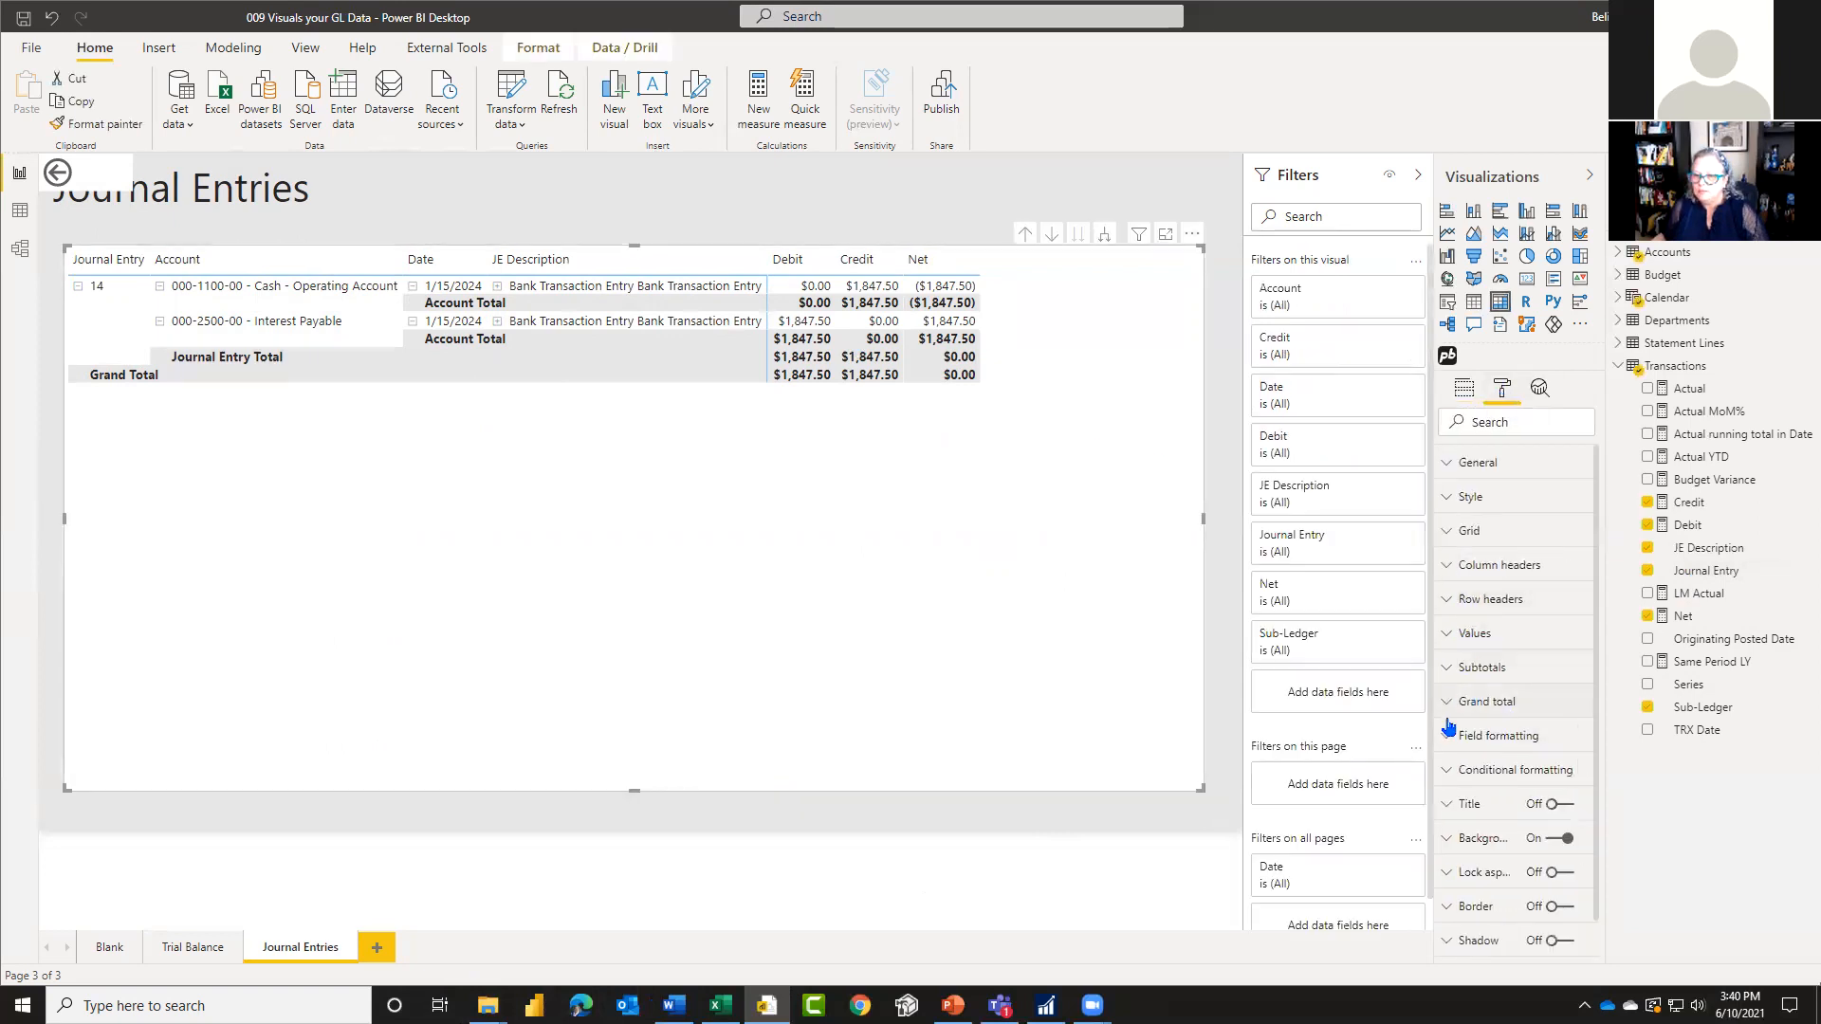
click(1481, 670)
scroll(1506, 775, down, 4)
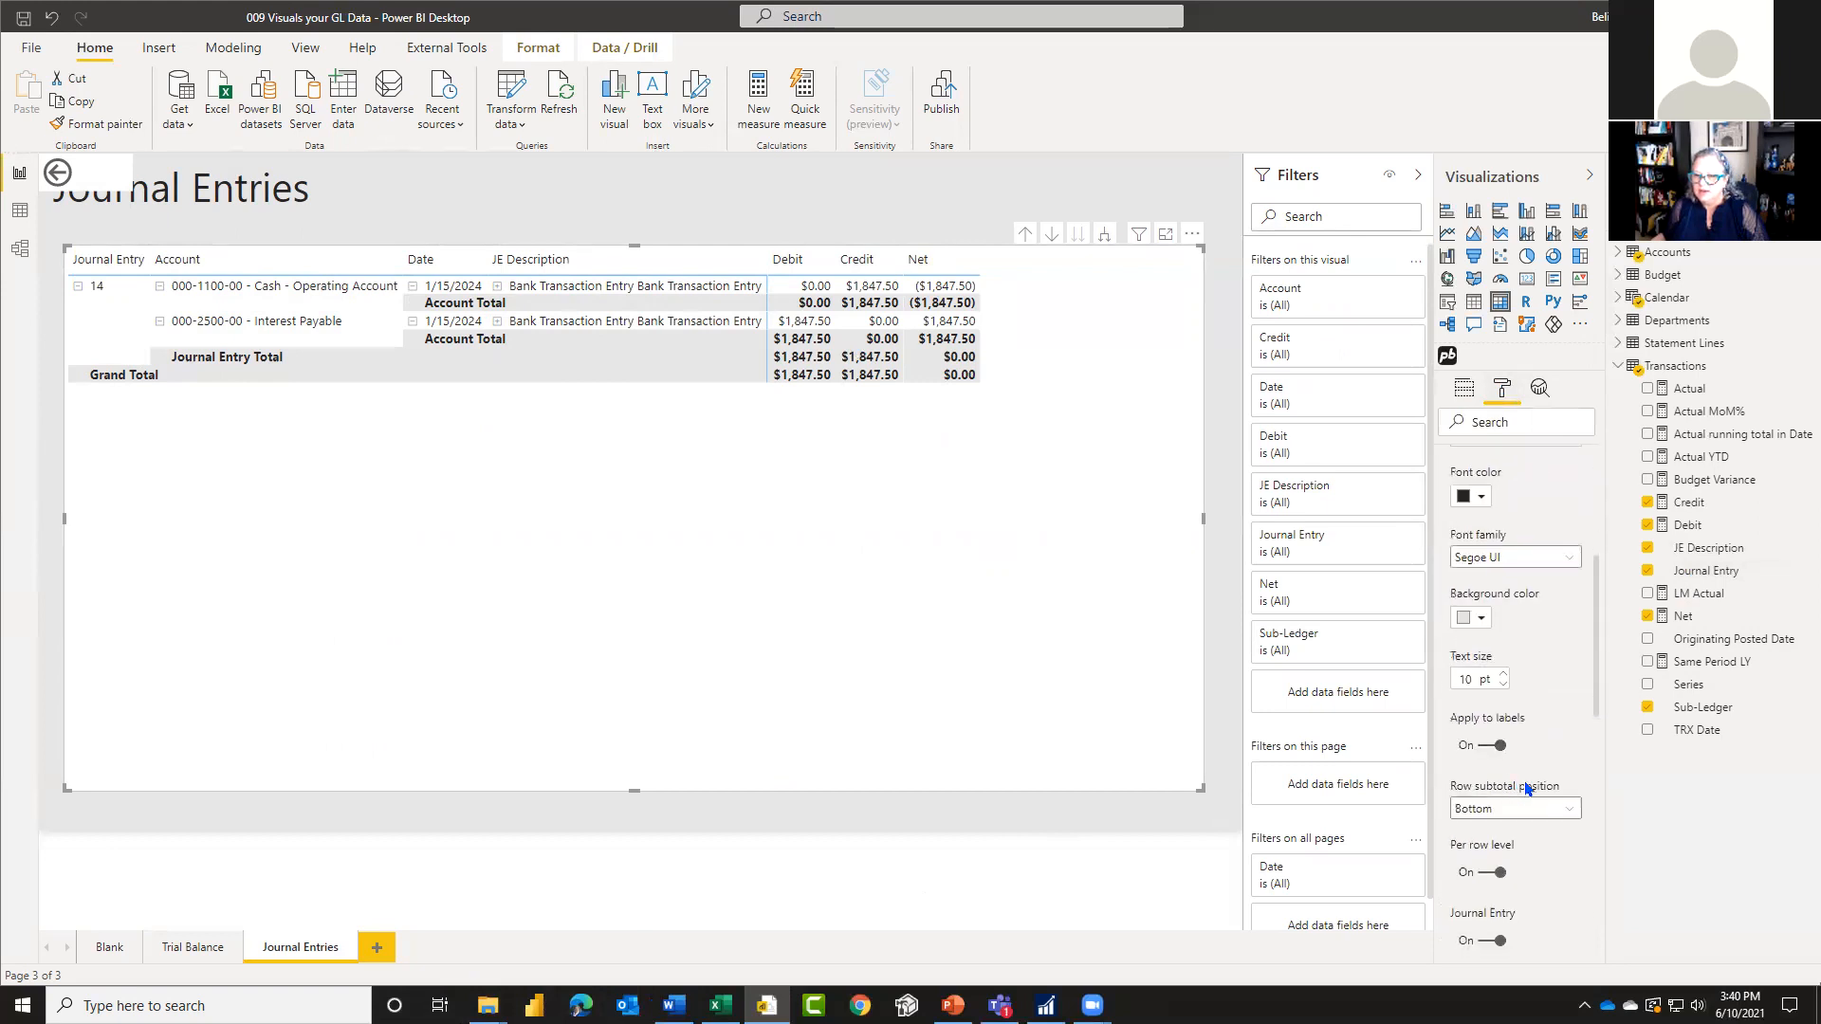
scroll(1527, 789, down, 6)
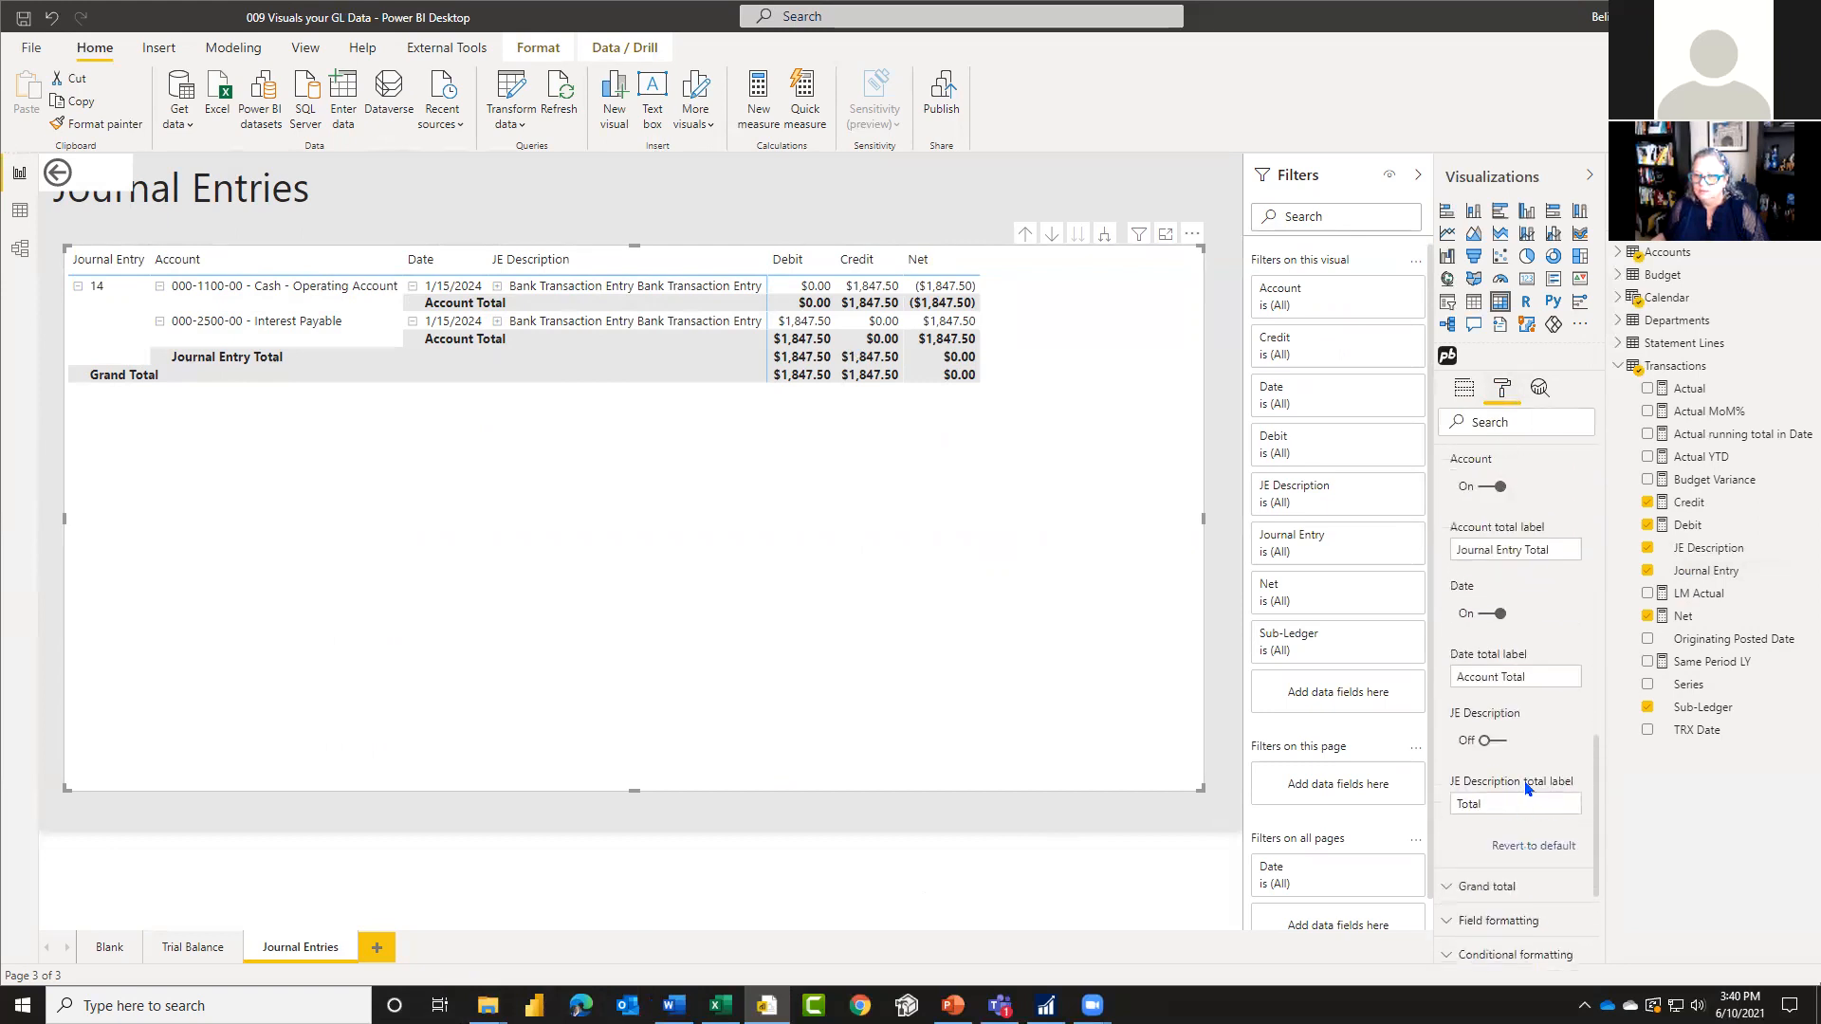
click(1491, 625)
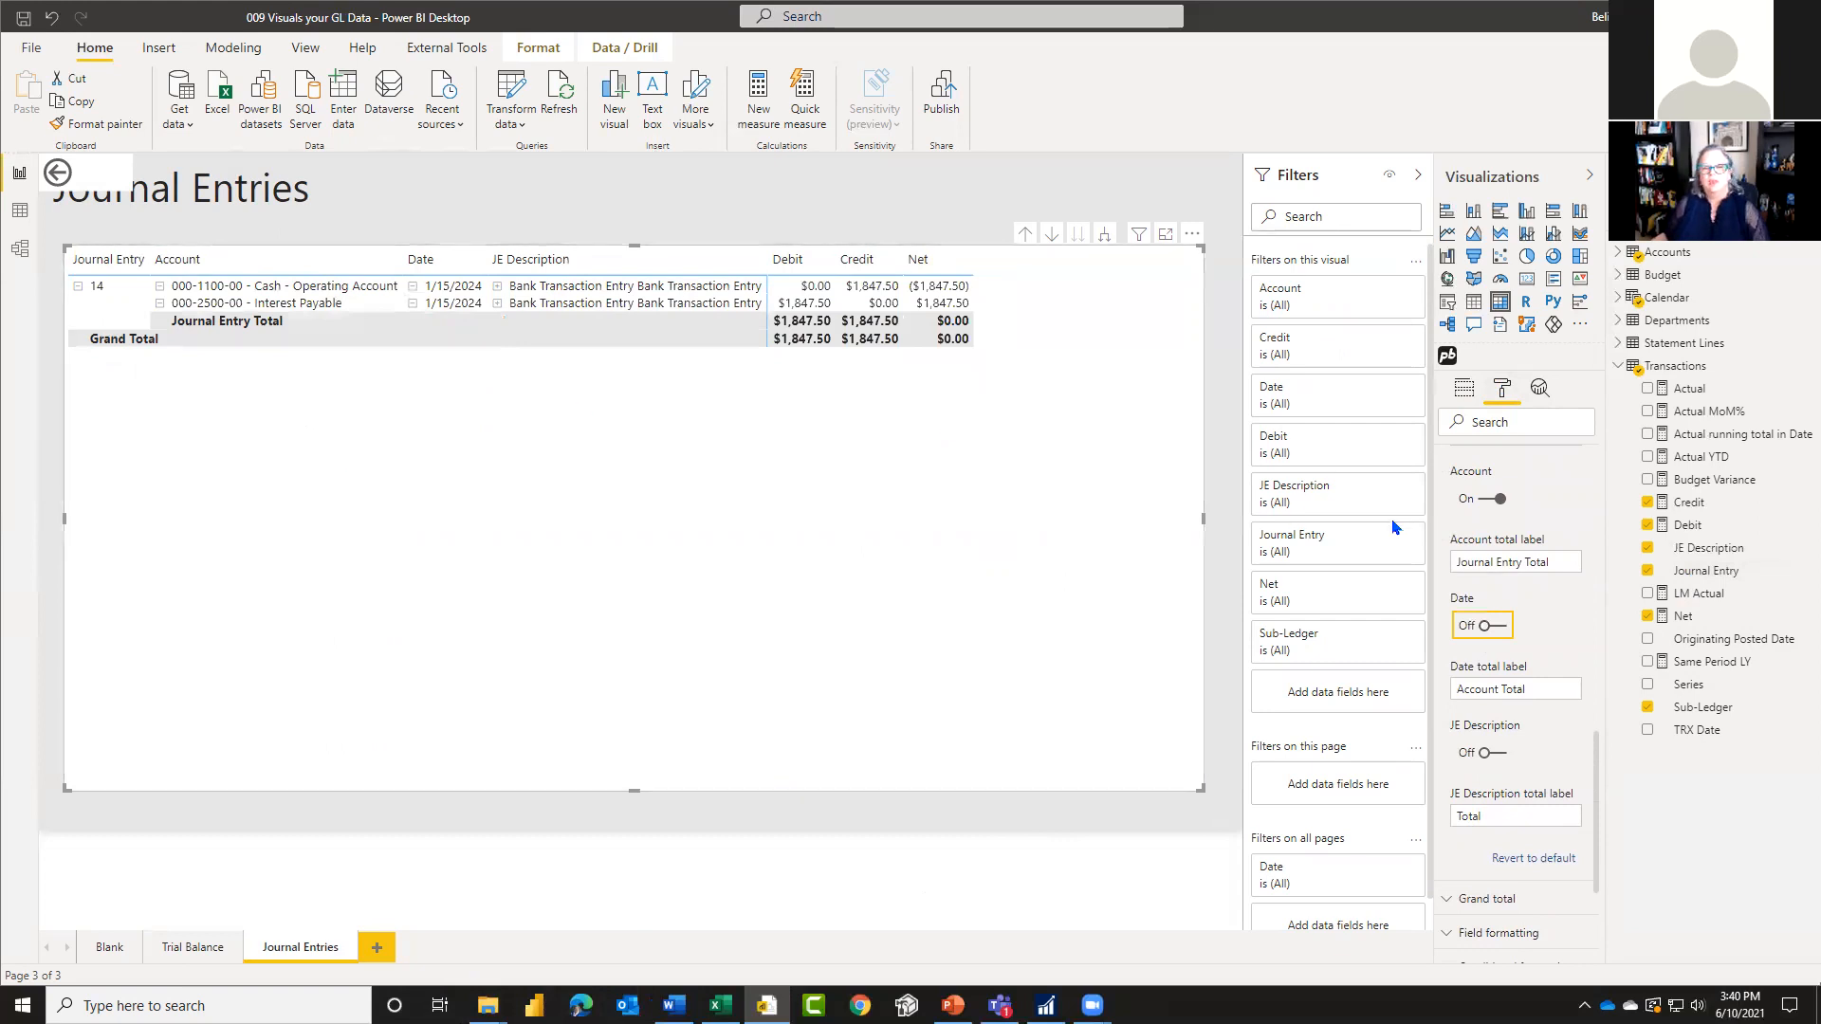
scroll(1527, 806, down, 3)
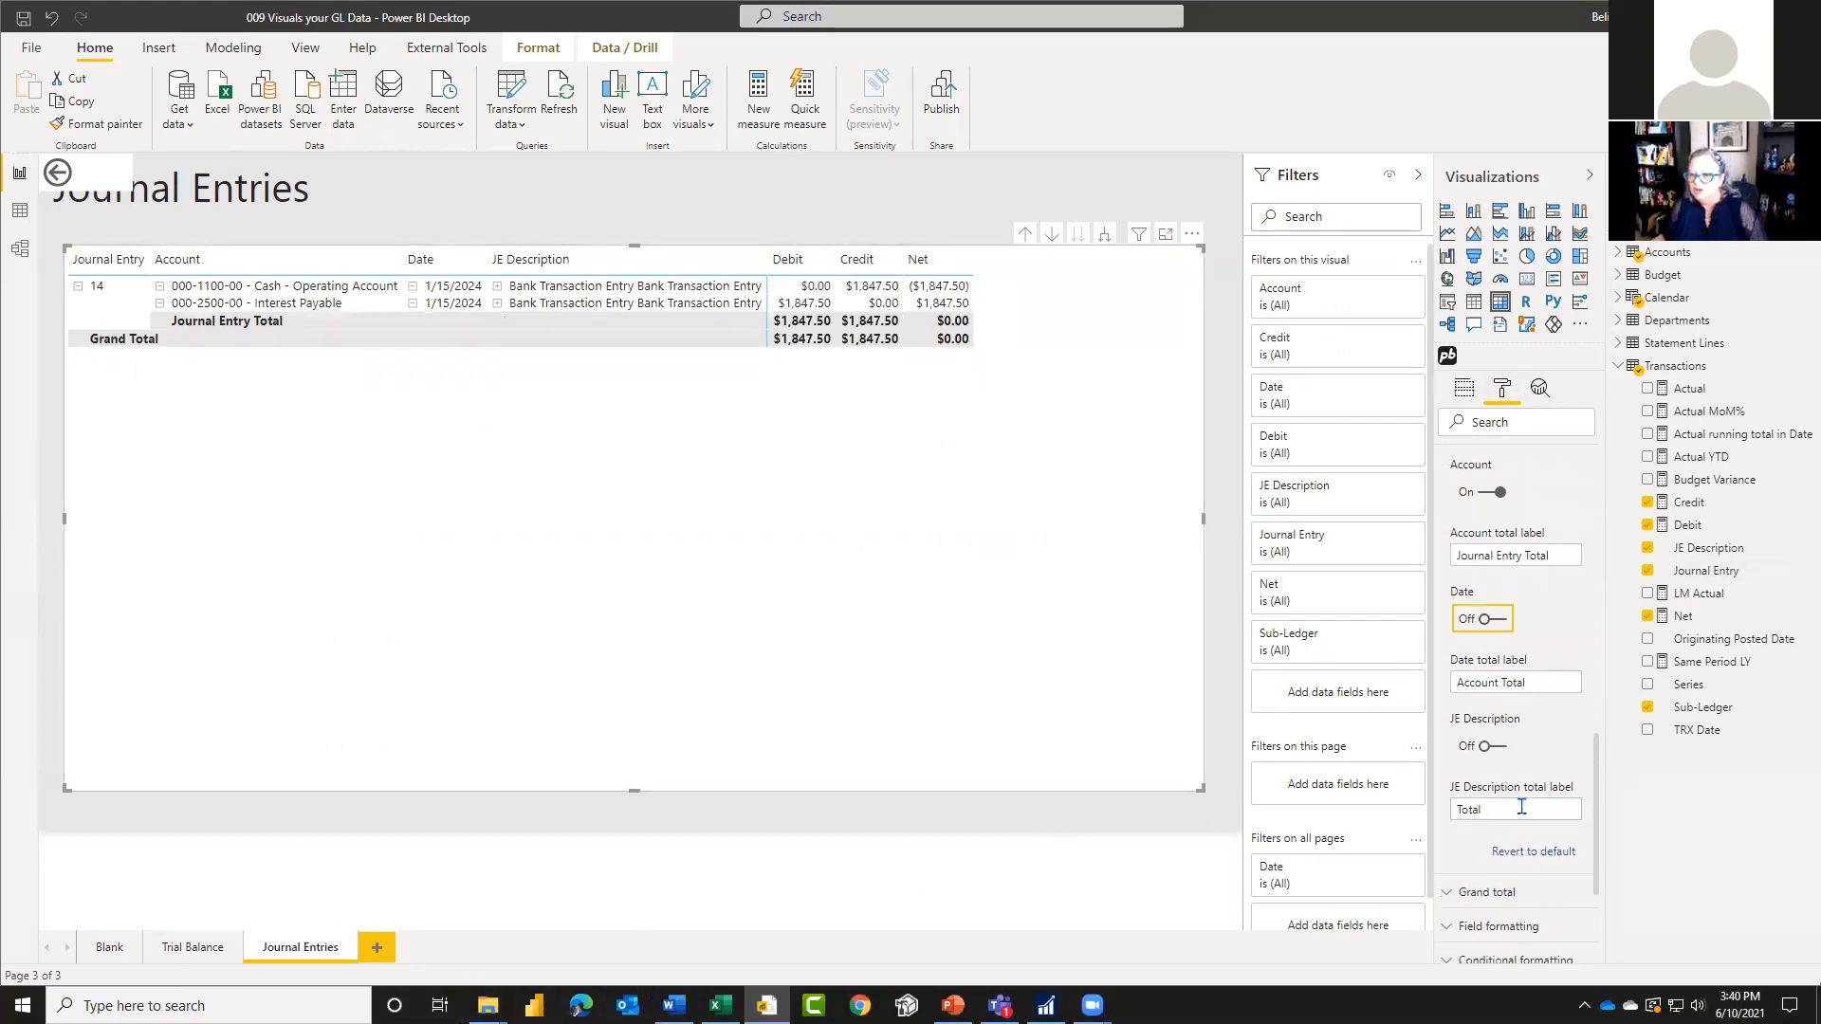
scroll(1527, 811, up, 4)
scroll(1508, 517, up, 2)
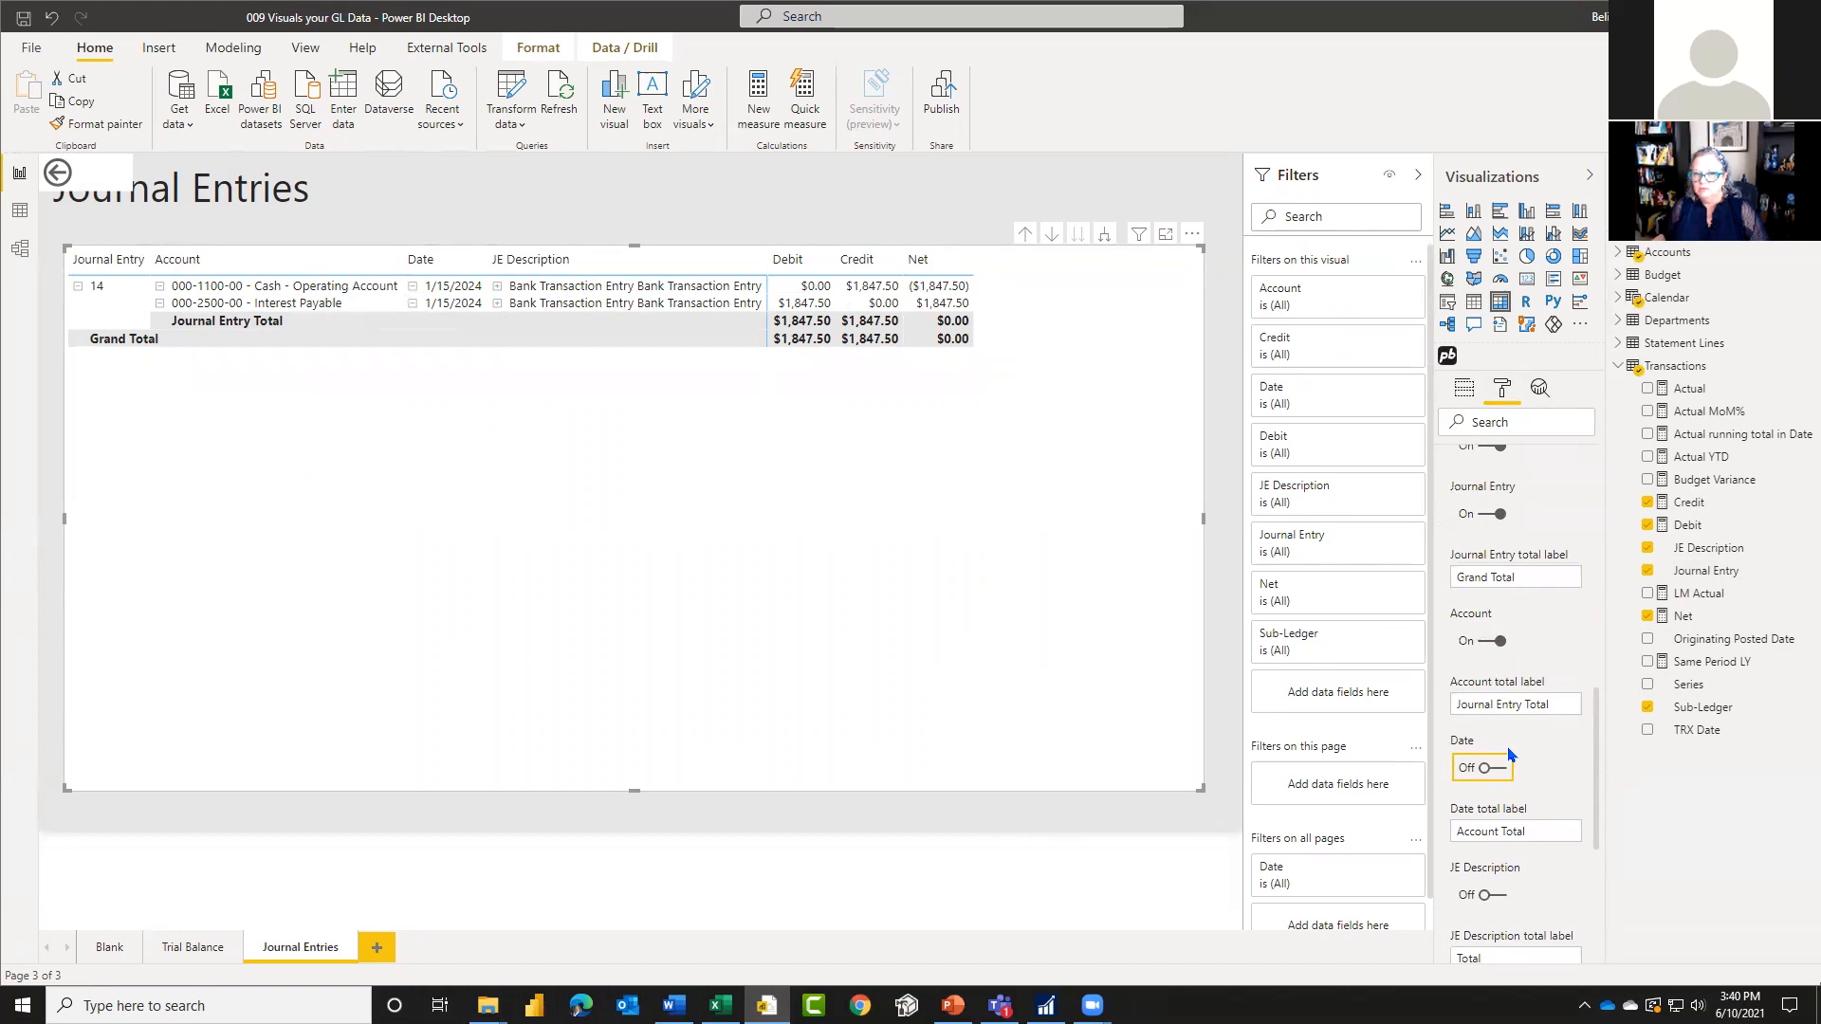
scroll(1510, 754, down, 1)
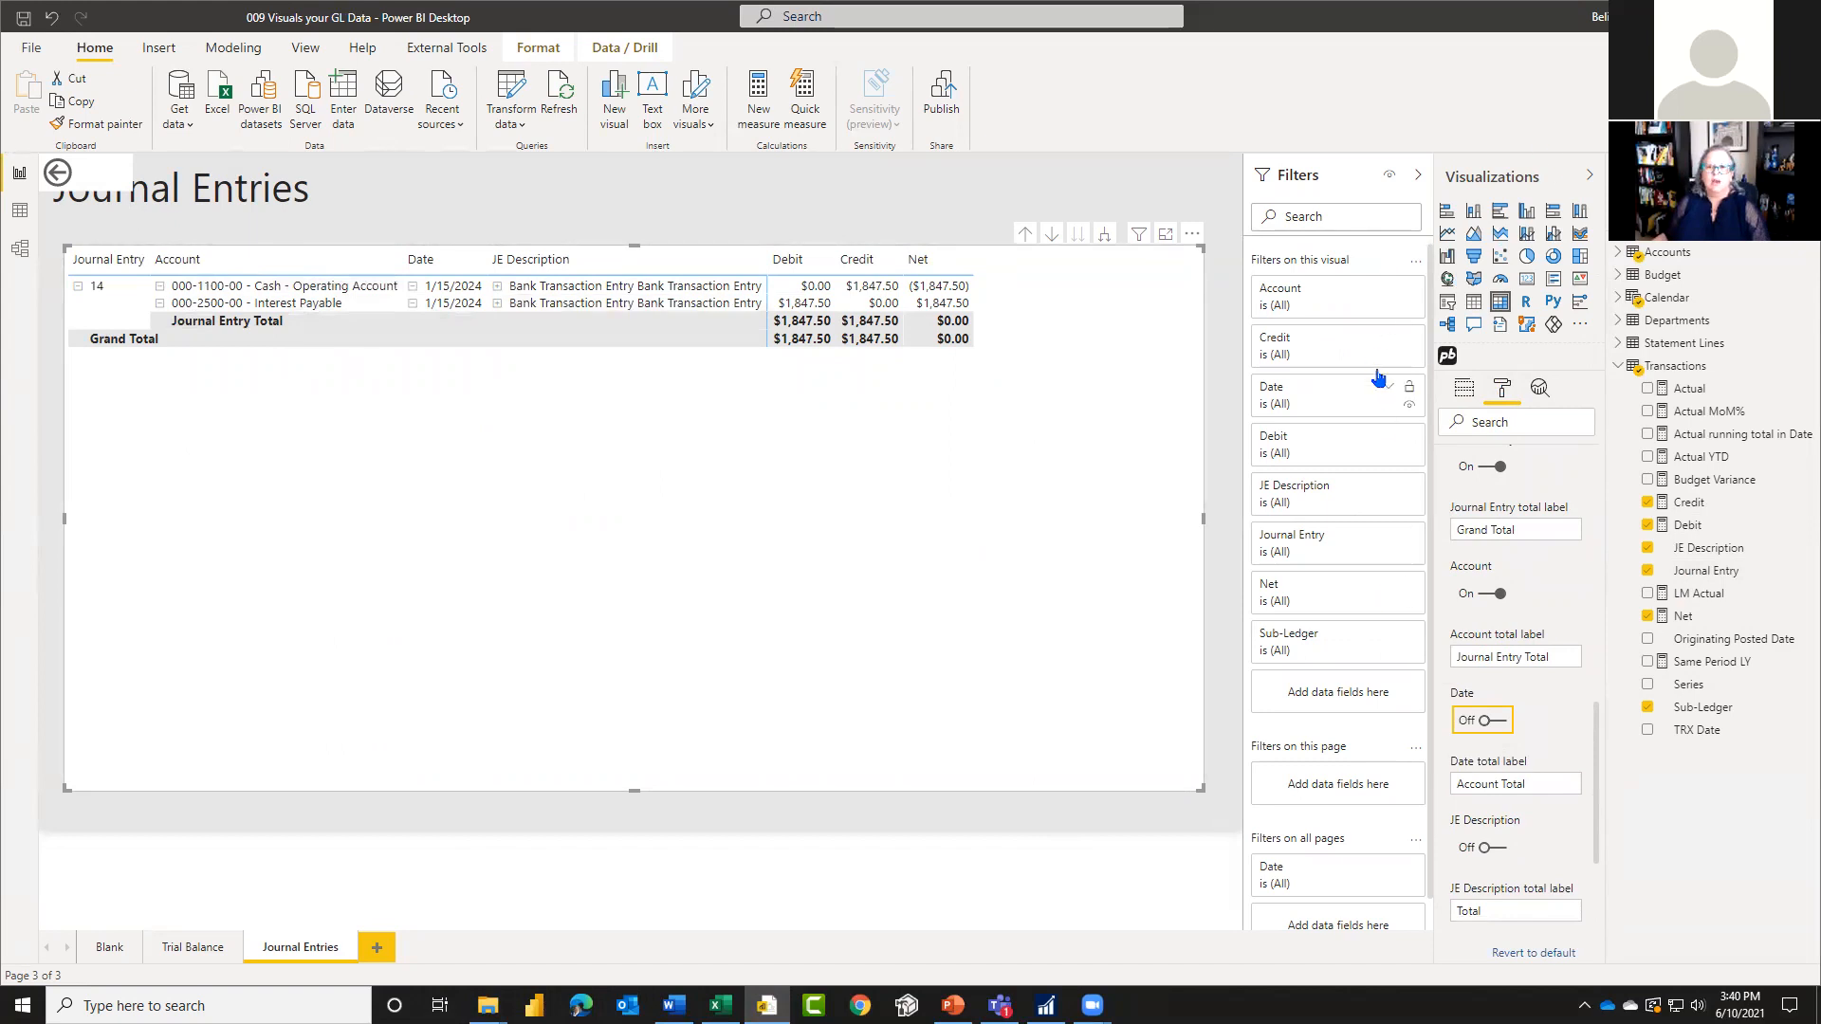
Step: Move the Journal Entries title clear of the back button and turn off the button's background
click(88, 175)
click(253, 203)
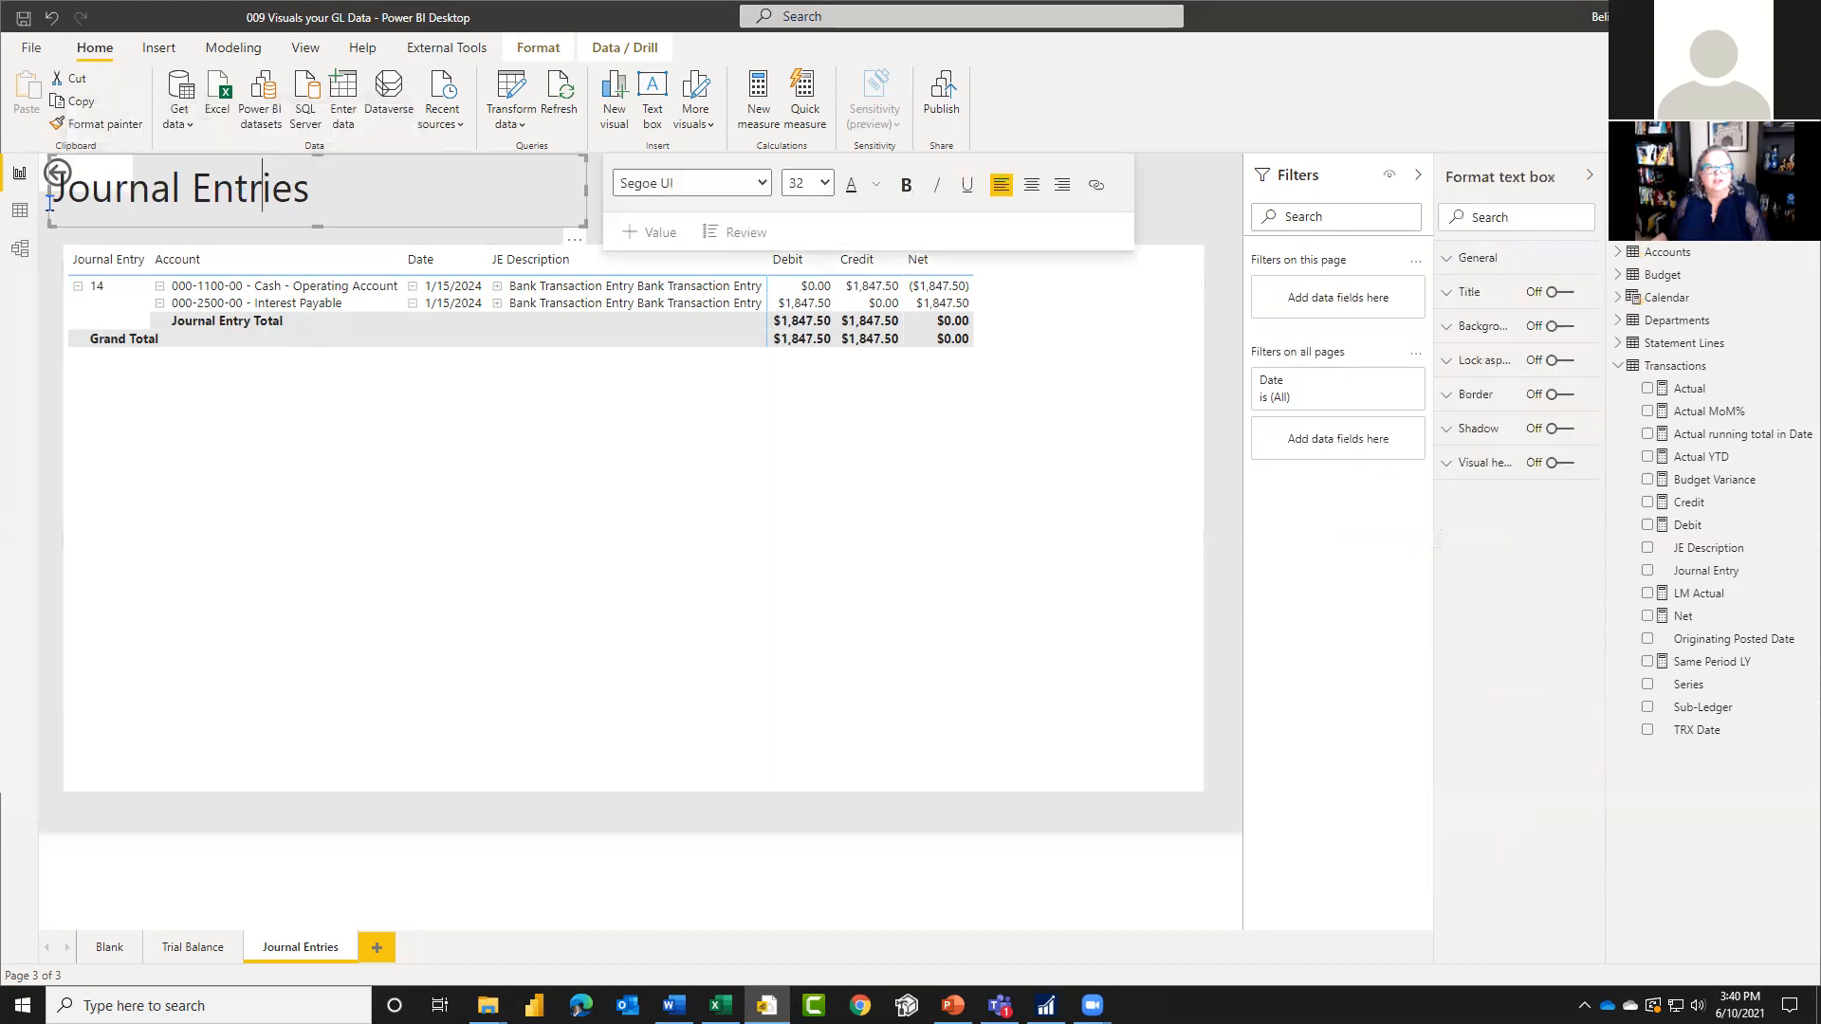
drag(52, 191, 146, 190)
click(74, 174)
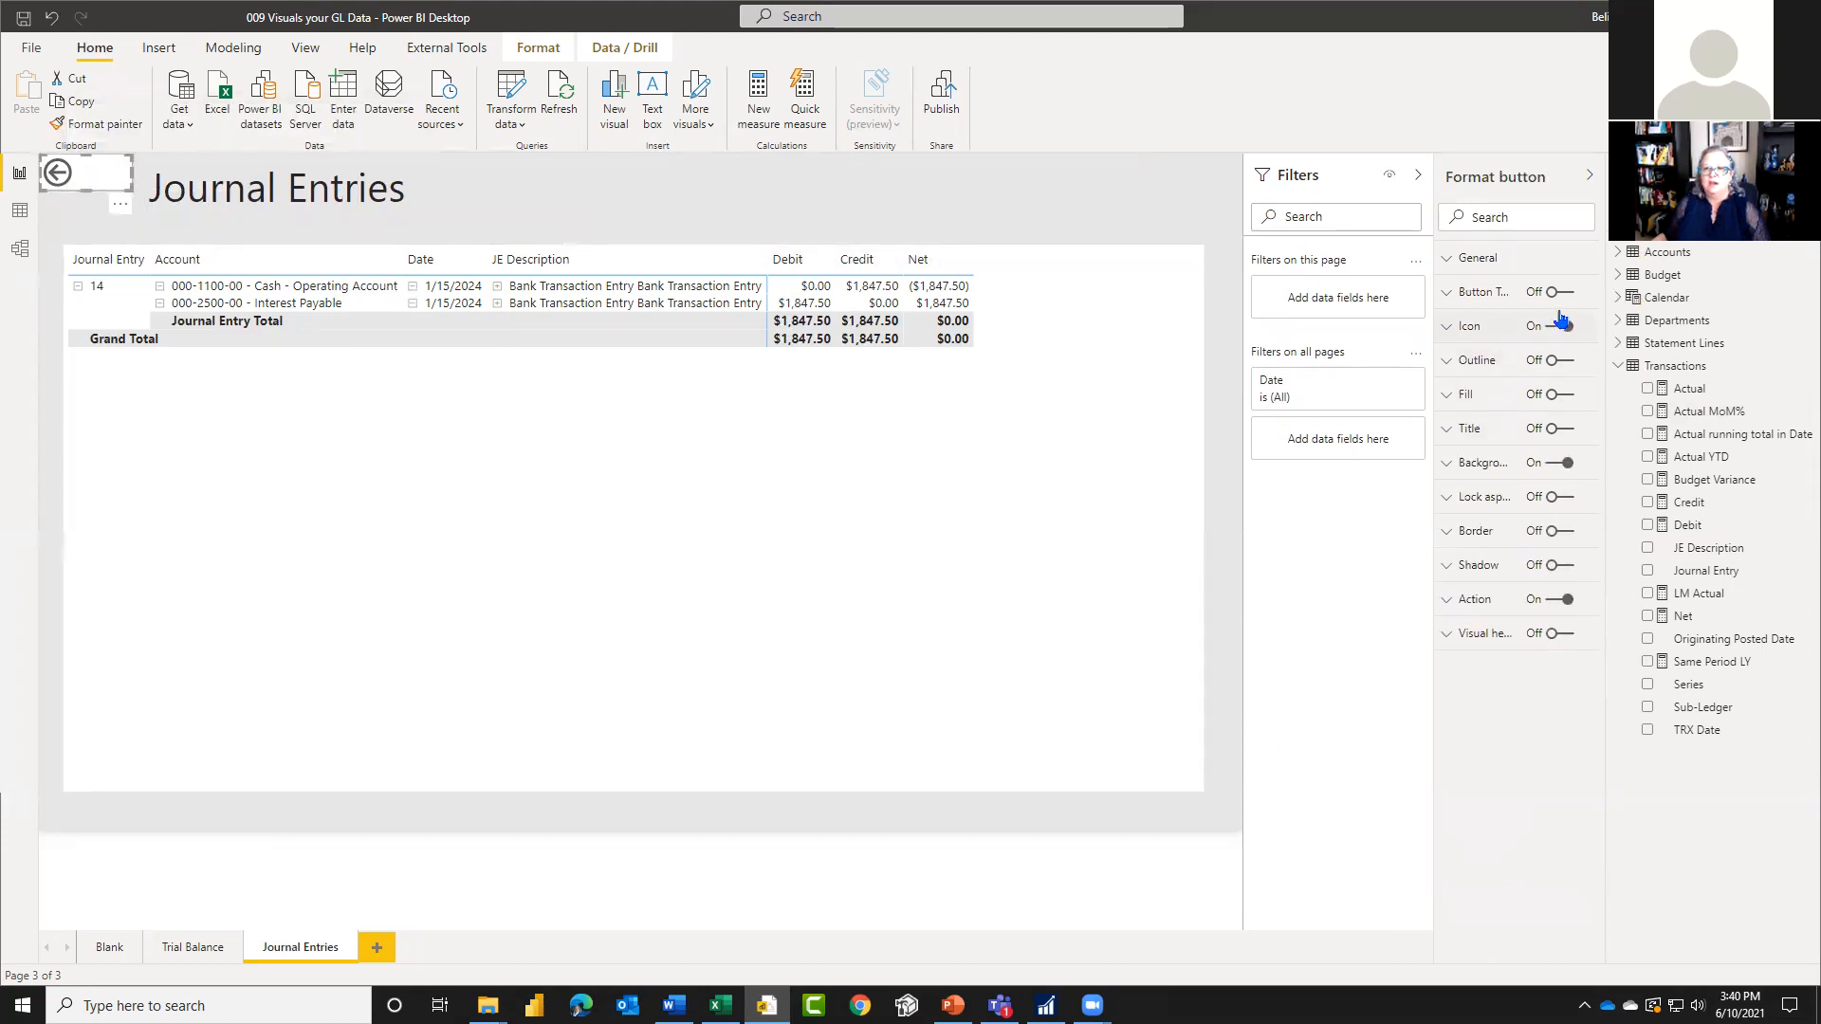
click(1560, 463)
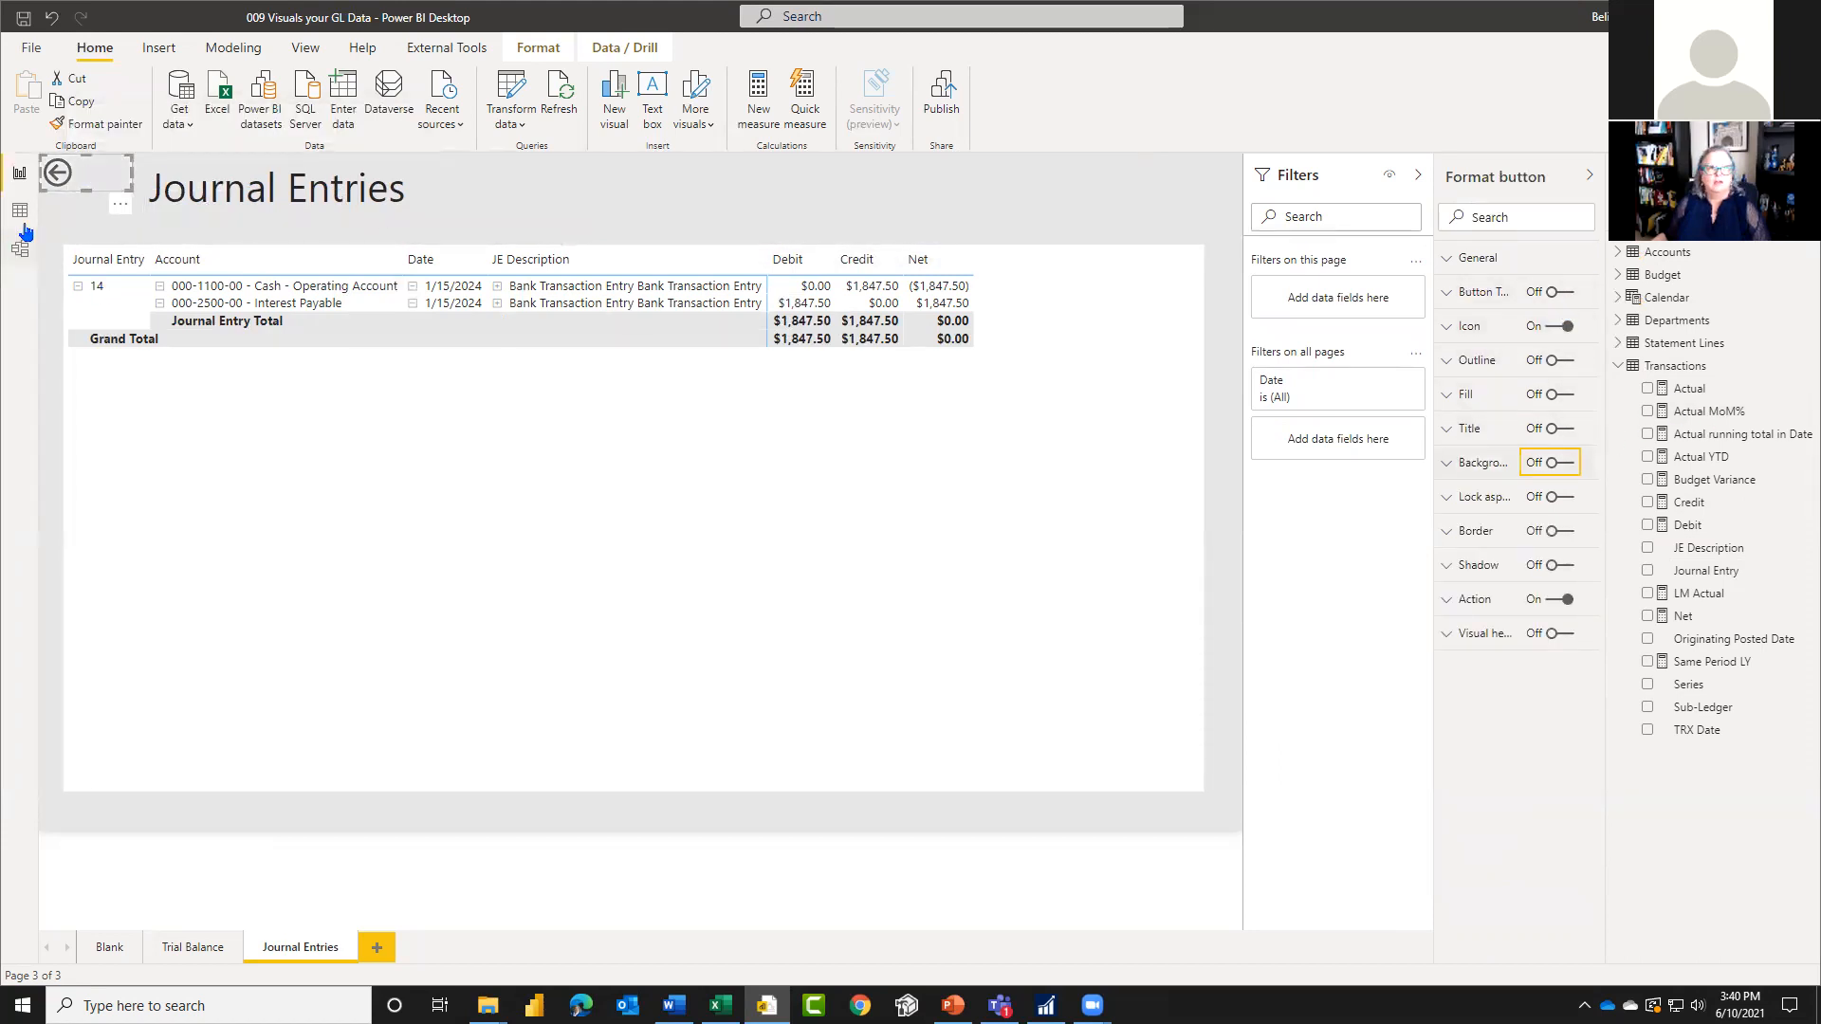
click(75, 207)
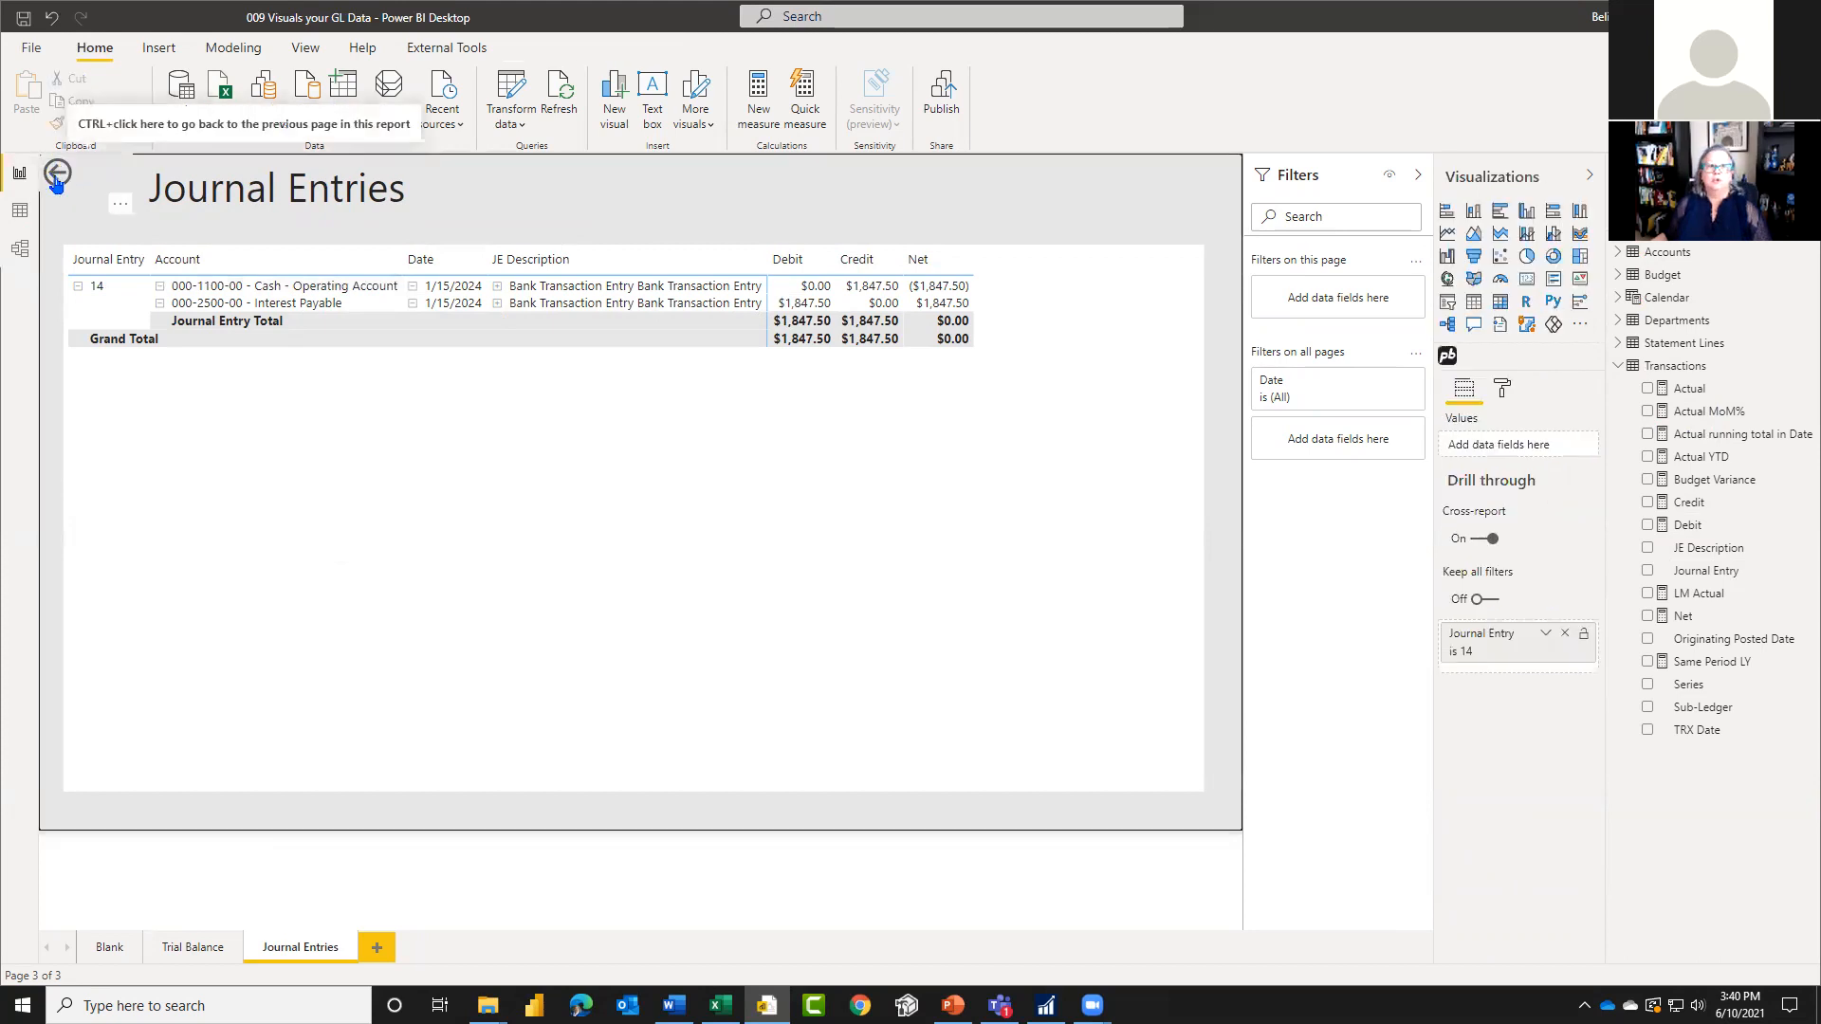
Step: Return to the Trial Balance page through the back button and delete the back button on that page
ctrl+click(56, 179)
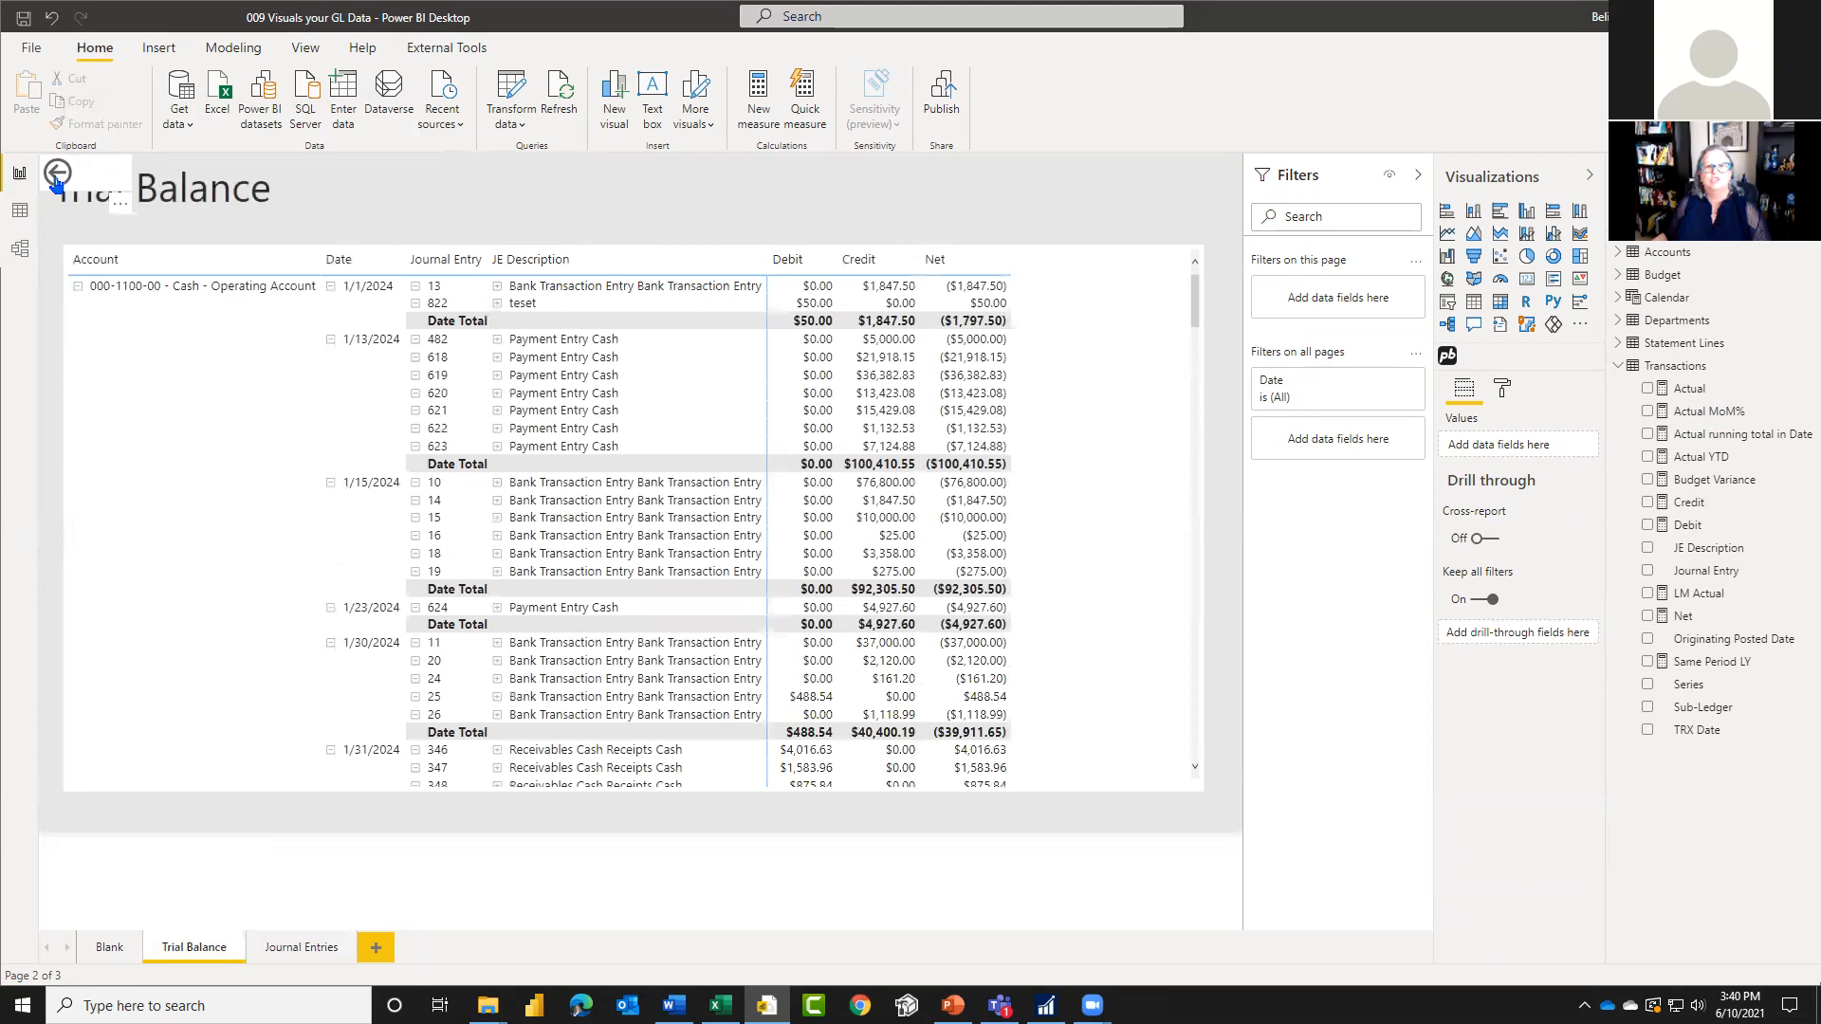
click(105, 179)
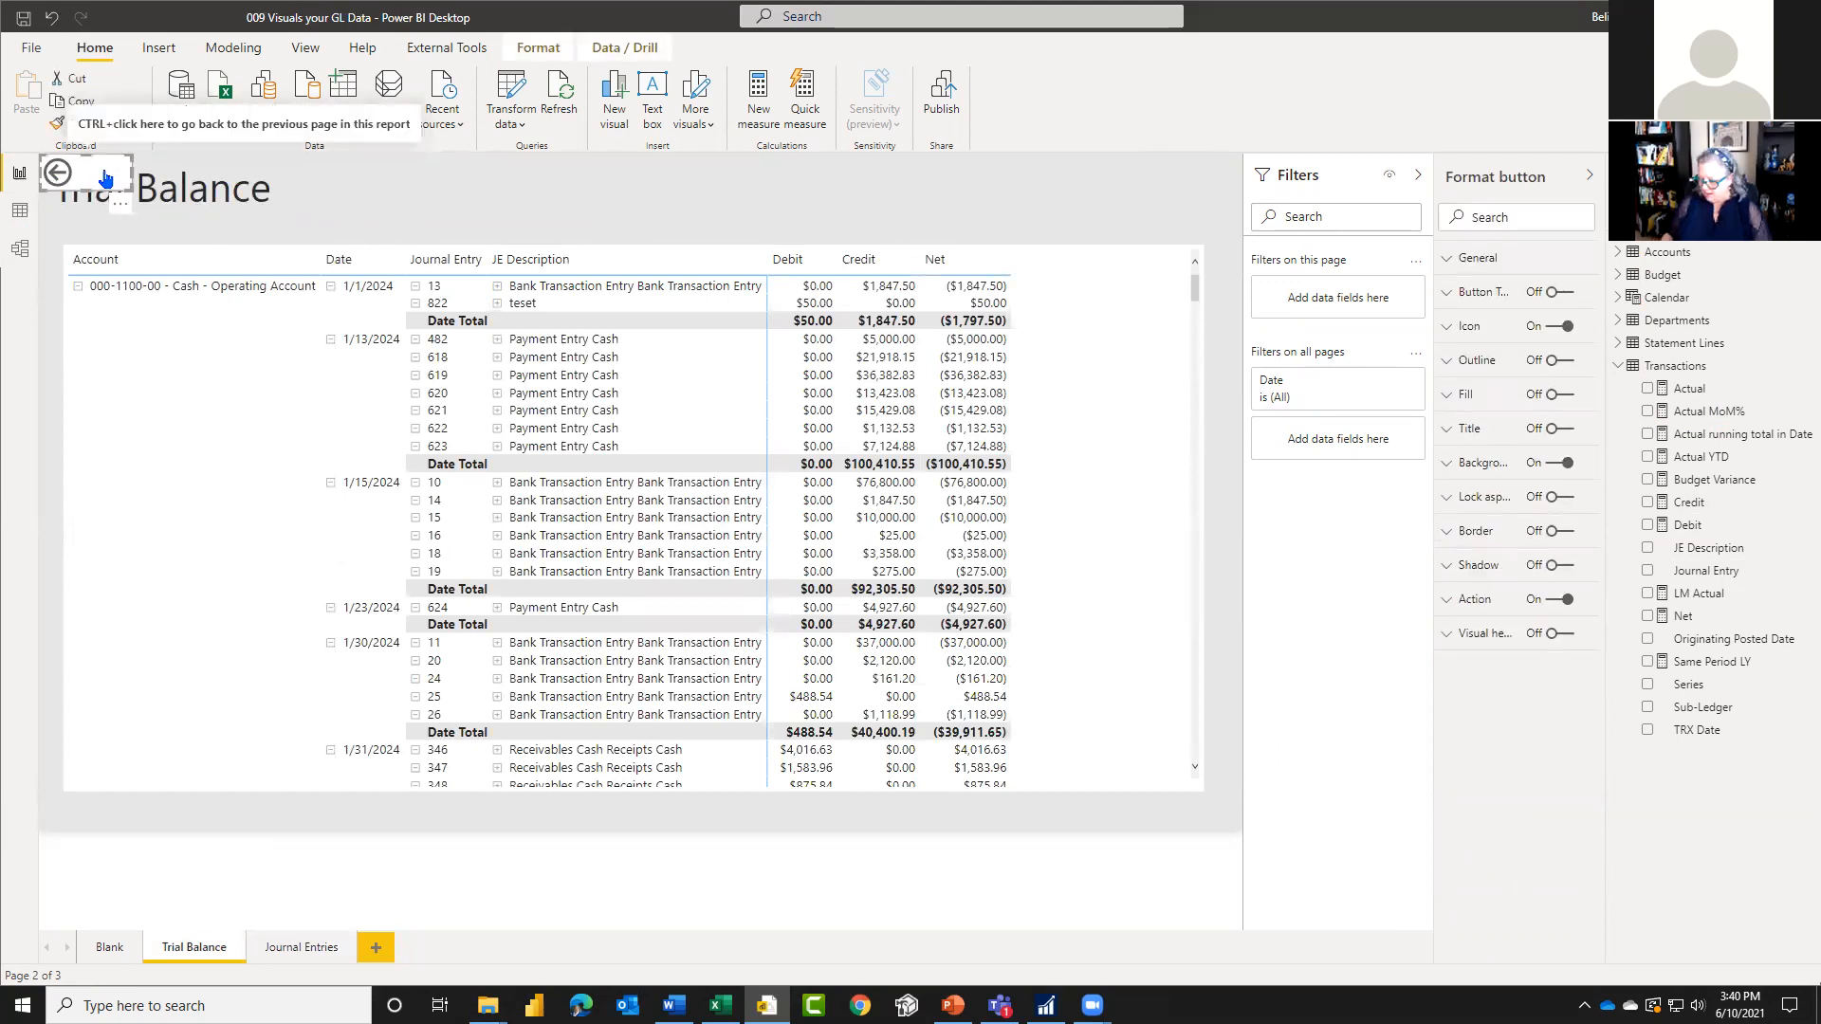
click(569, 232)
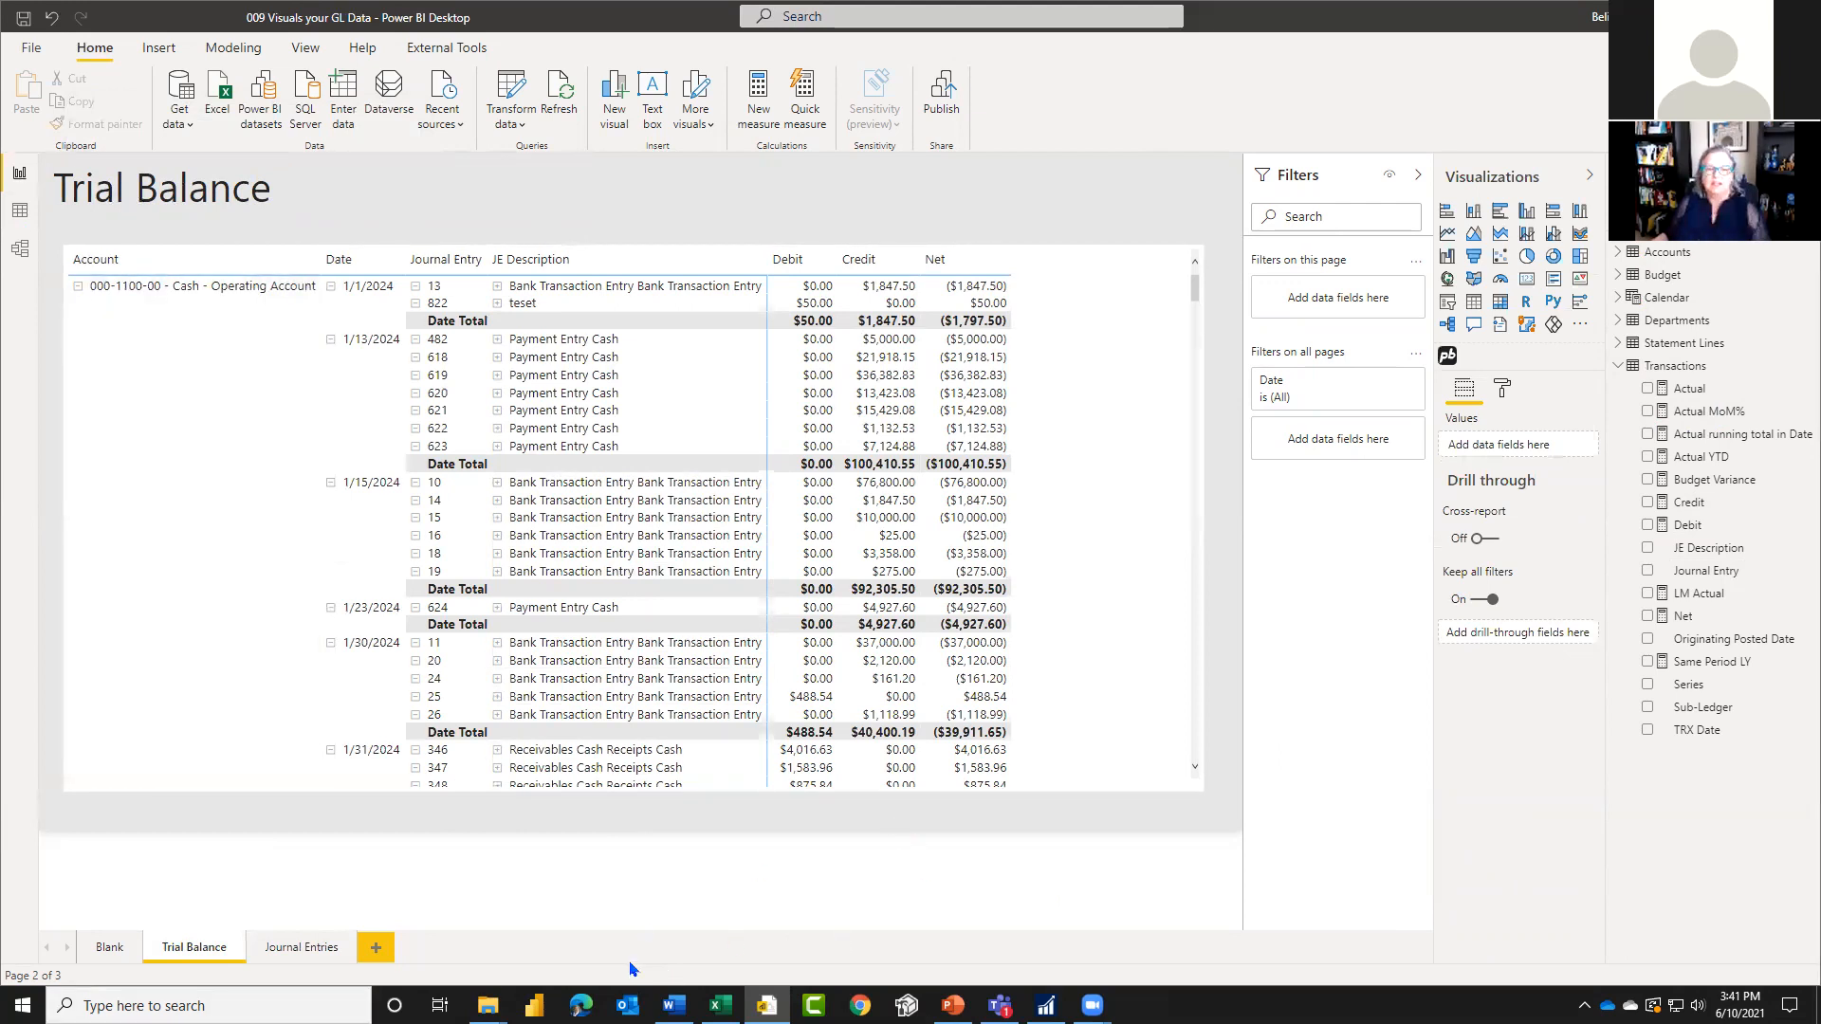
Step: Duplicate the Blank page and place the copy directly after it, before Trial Balance
click(109, 950)
right_click(105, 951)
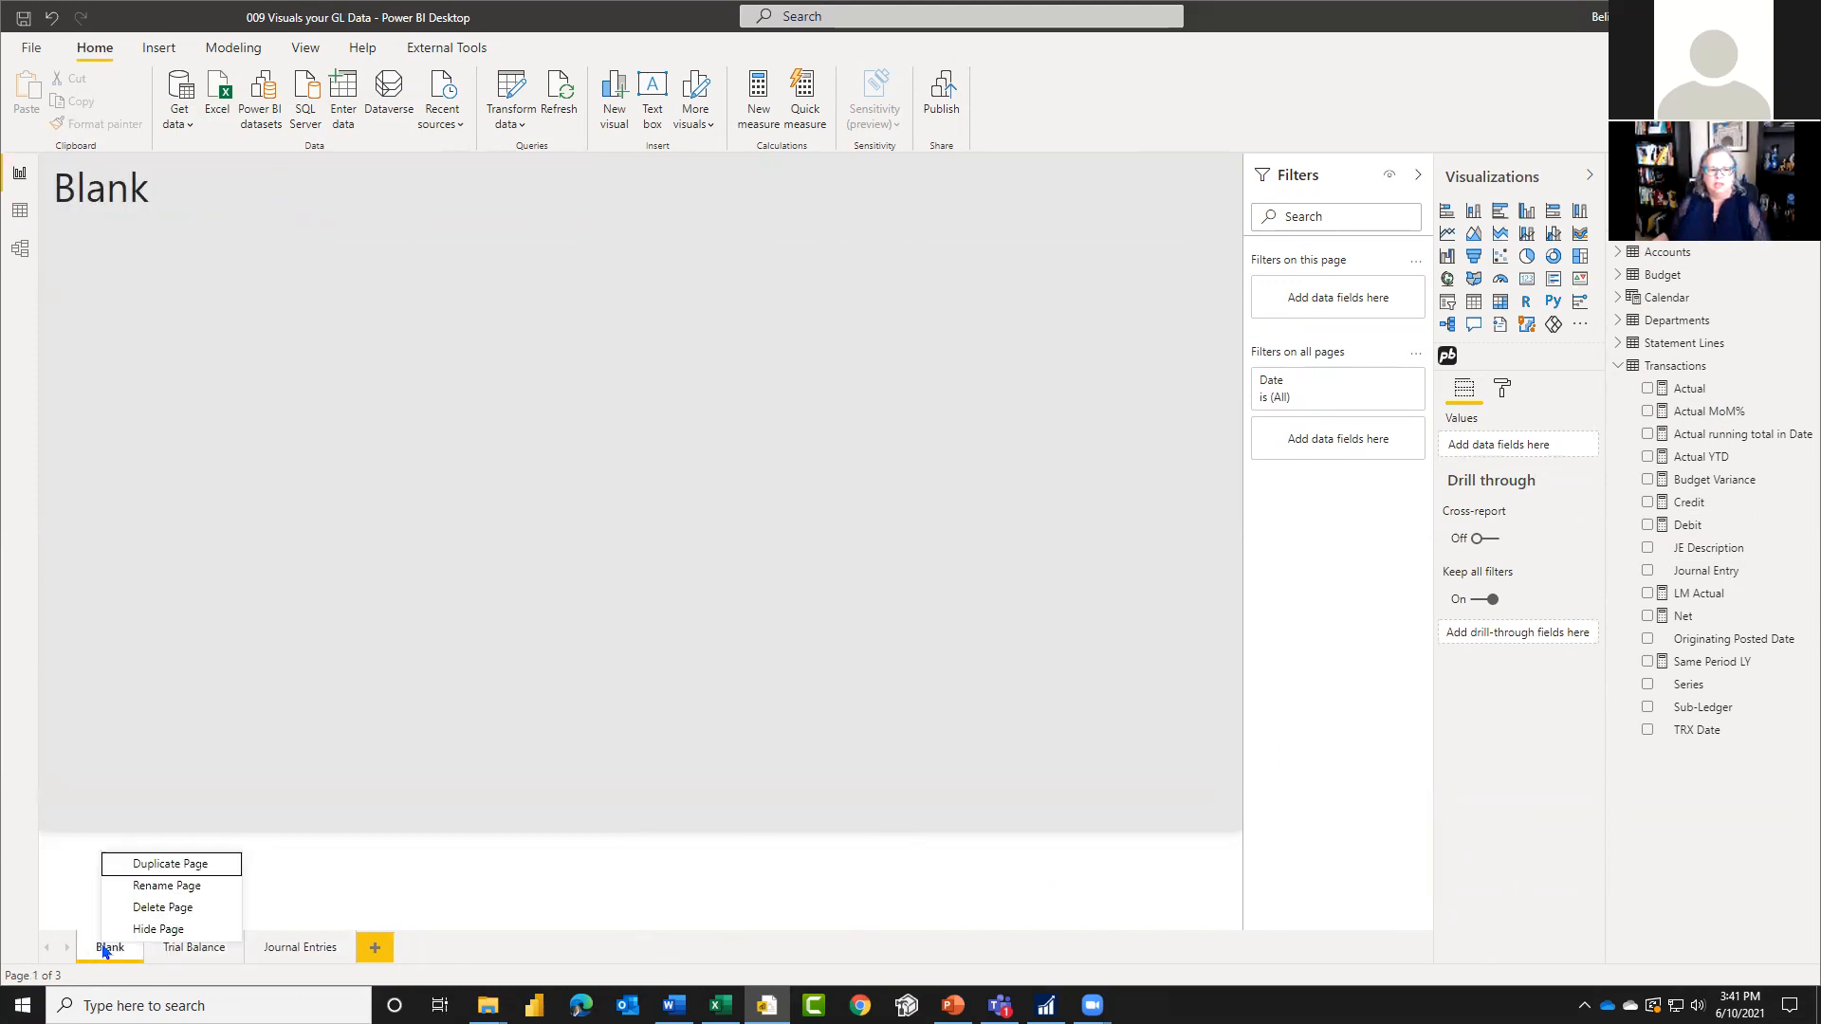
click(179, 865)
drag(446, 948, 185, 948)
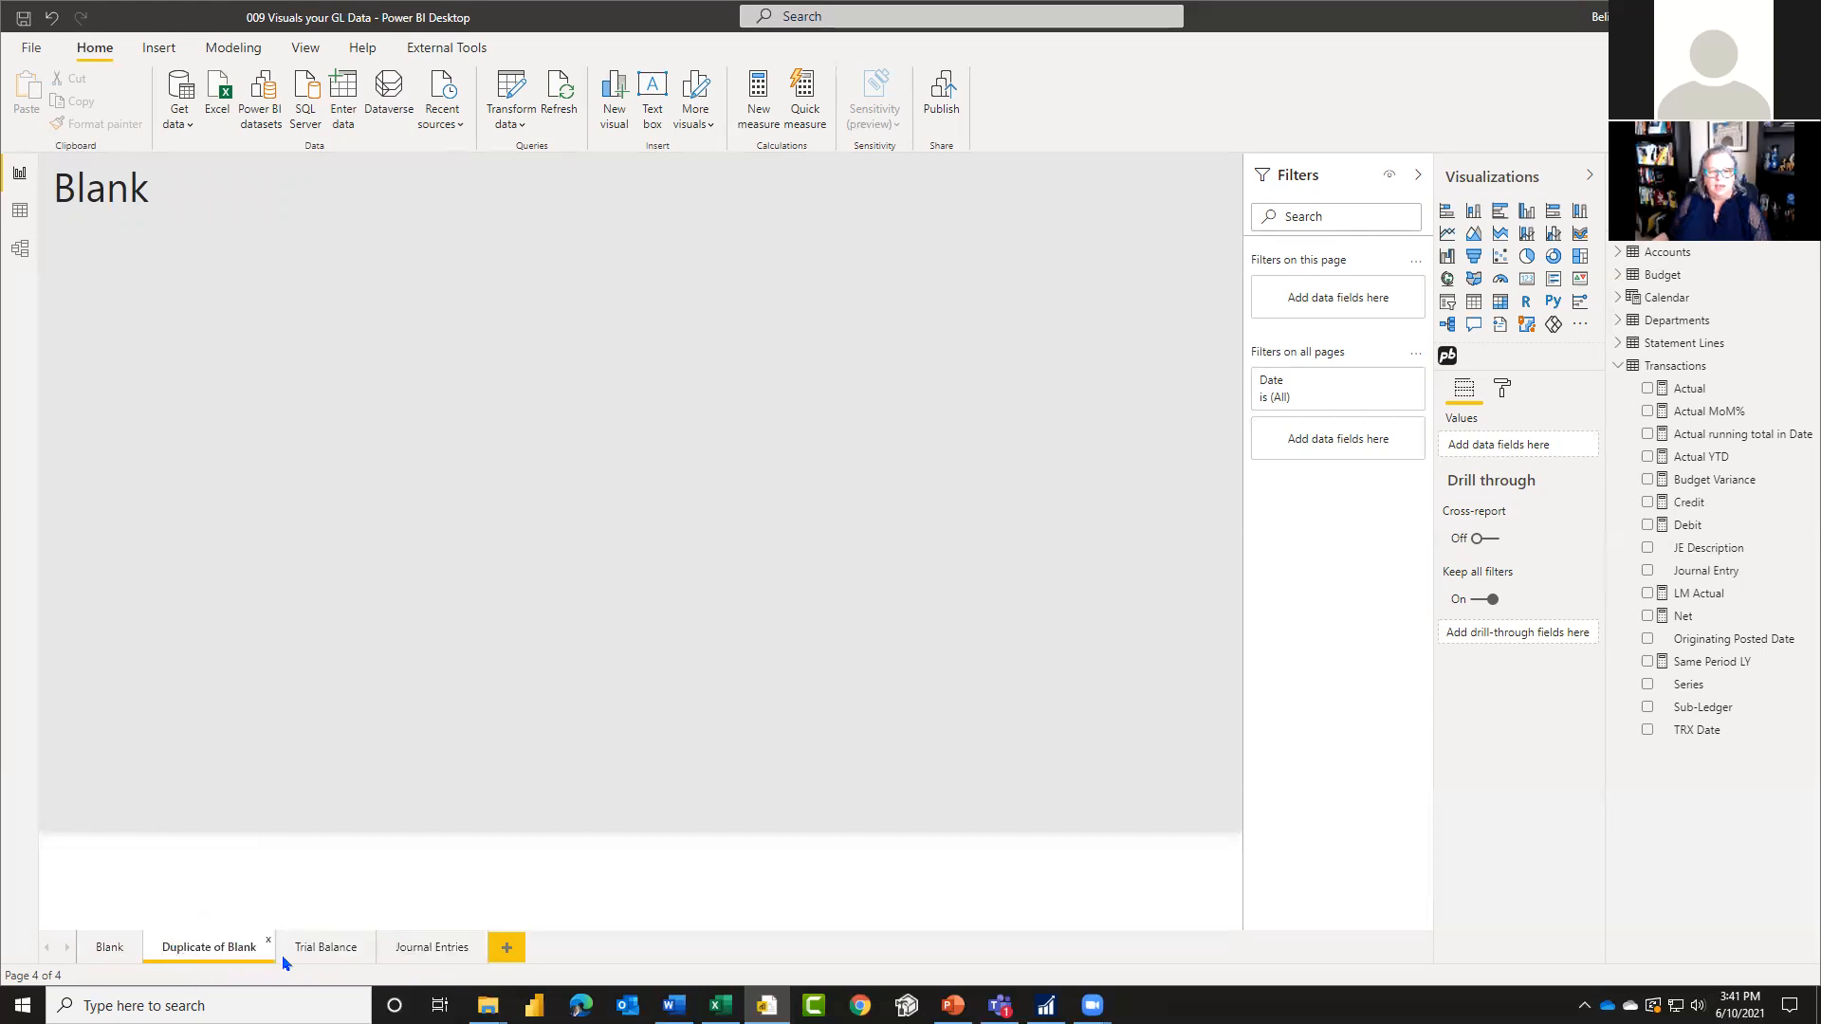
Step: Rename the duplicated page Dashboard and change its title text to Dashboard
double_click(210, 952)
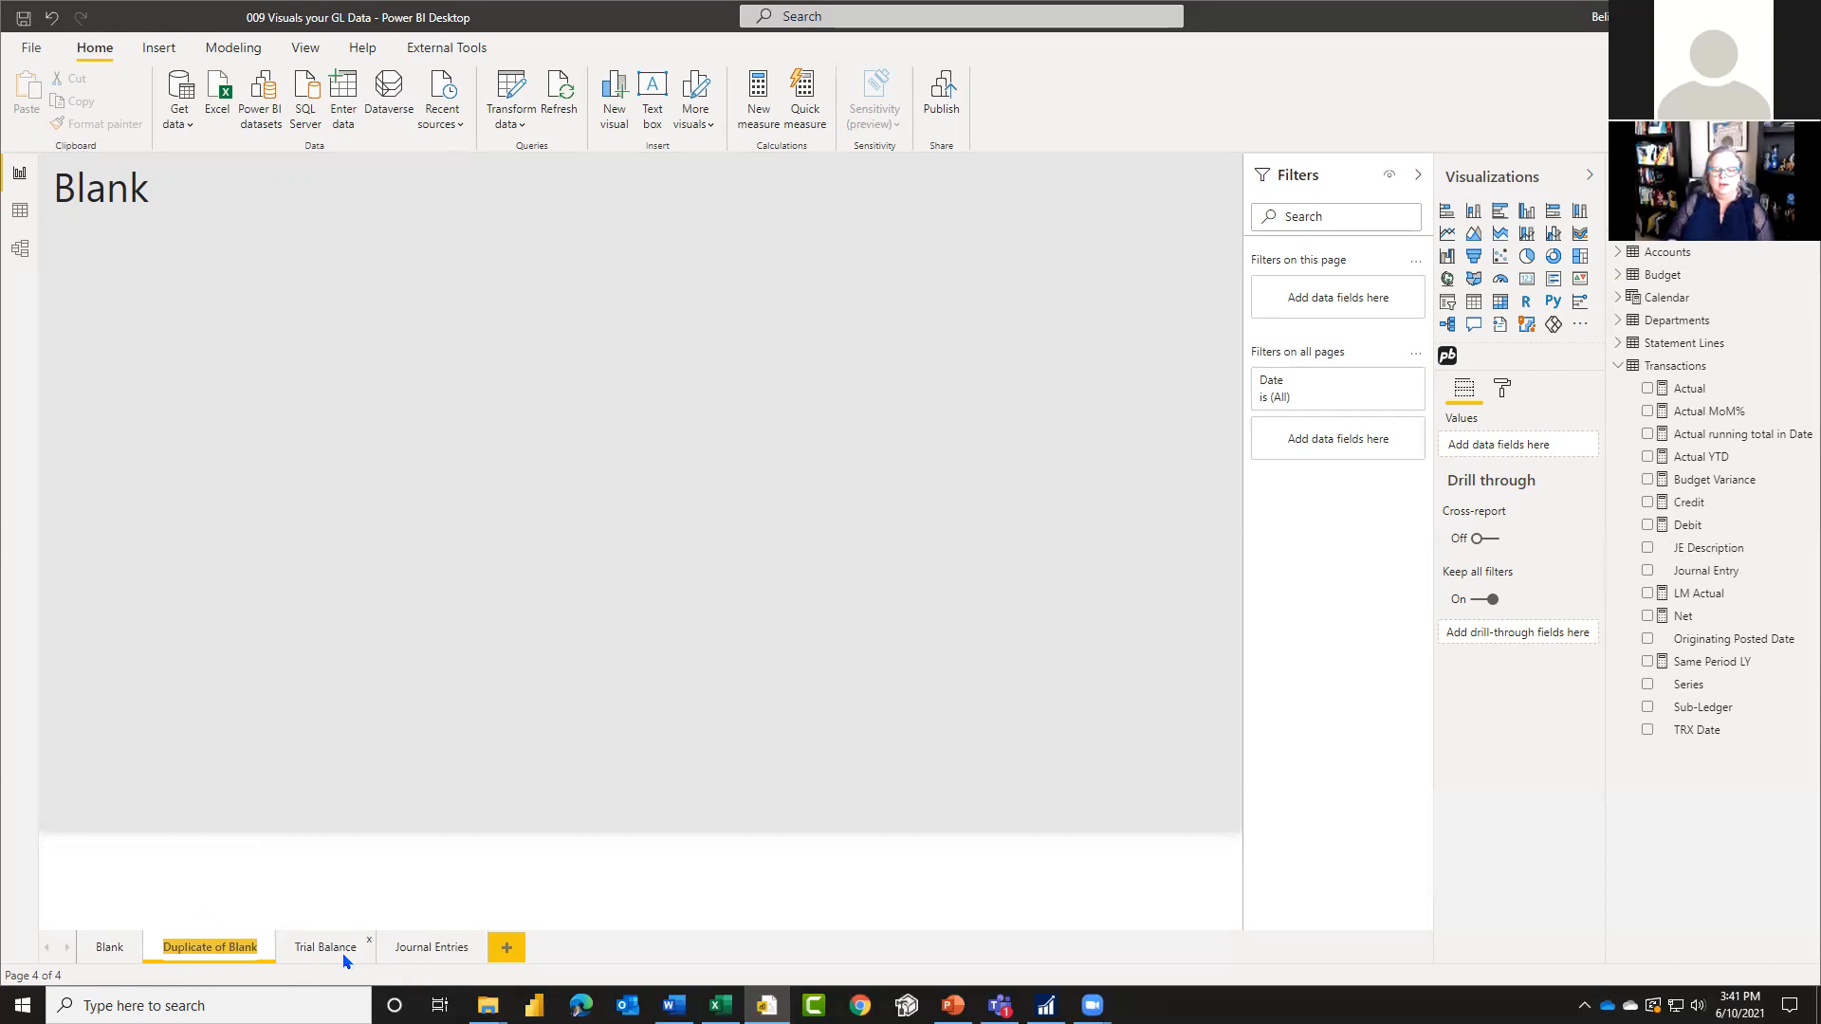
text(Dashboard)
click(333, 664)
click(96, 230)
double_click(105, 183)
text(Dashboard)
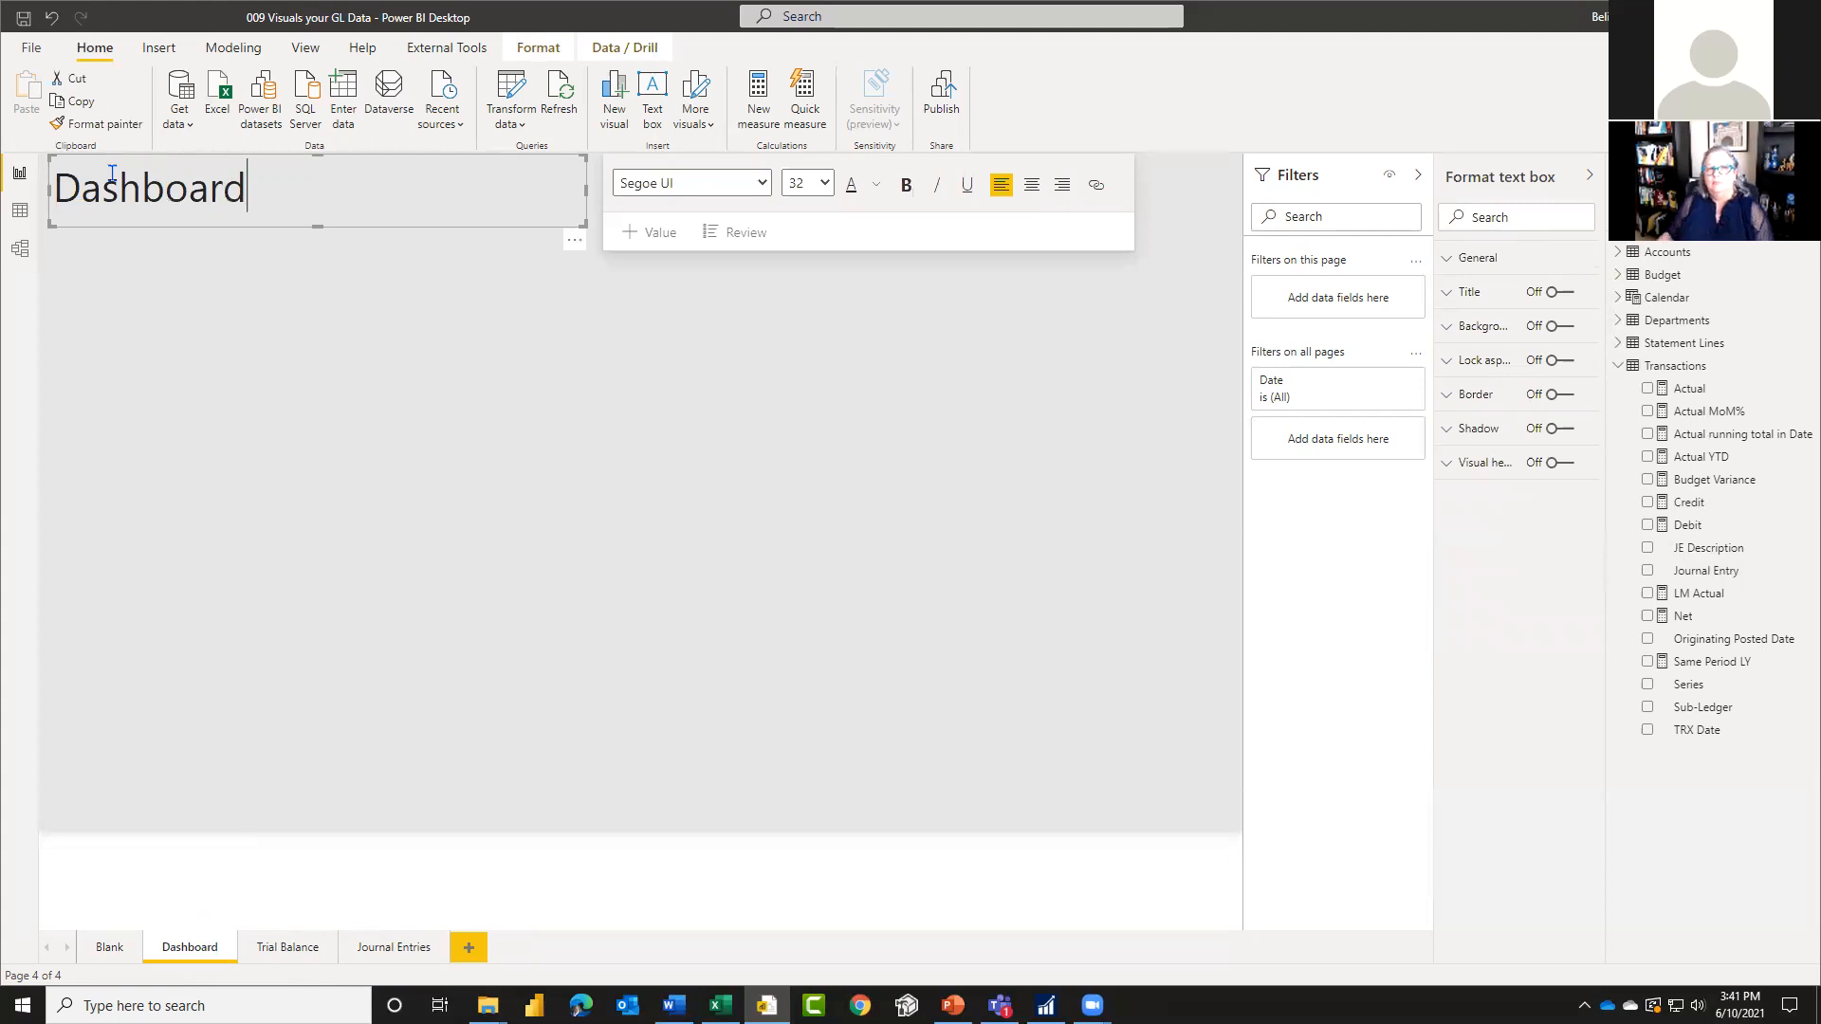
click(398, 389)
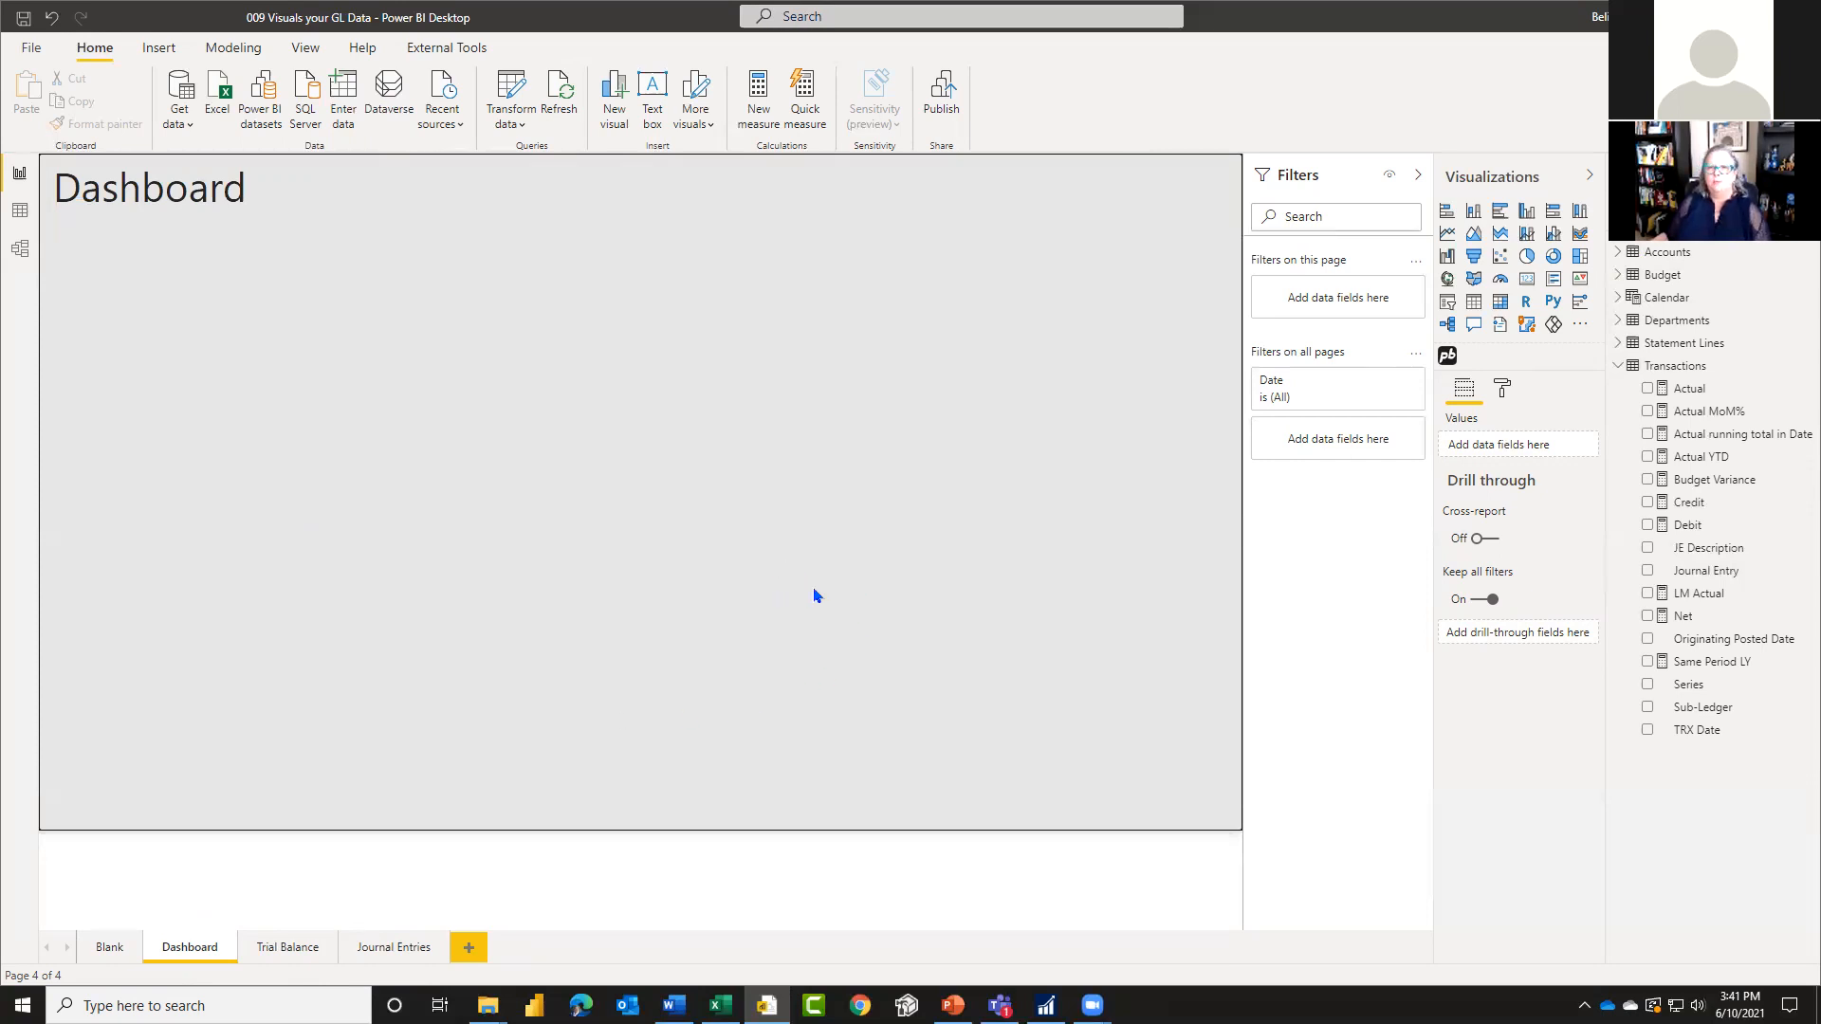
Step: Add a clustered column chart to the lower left half of the Dashboard page, with Actual as its value
drag(1527, 210, 388, 654)
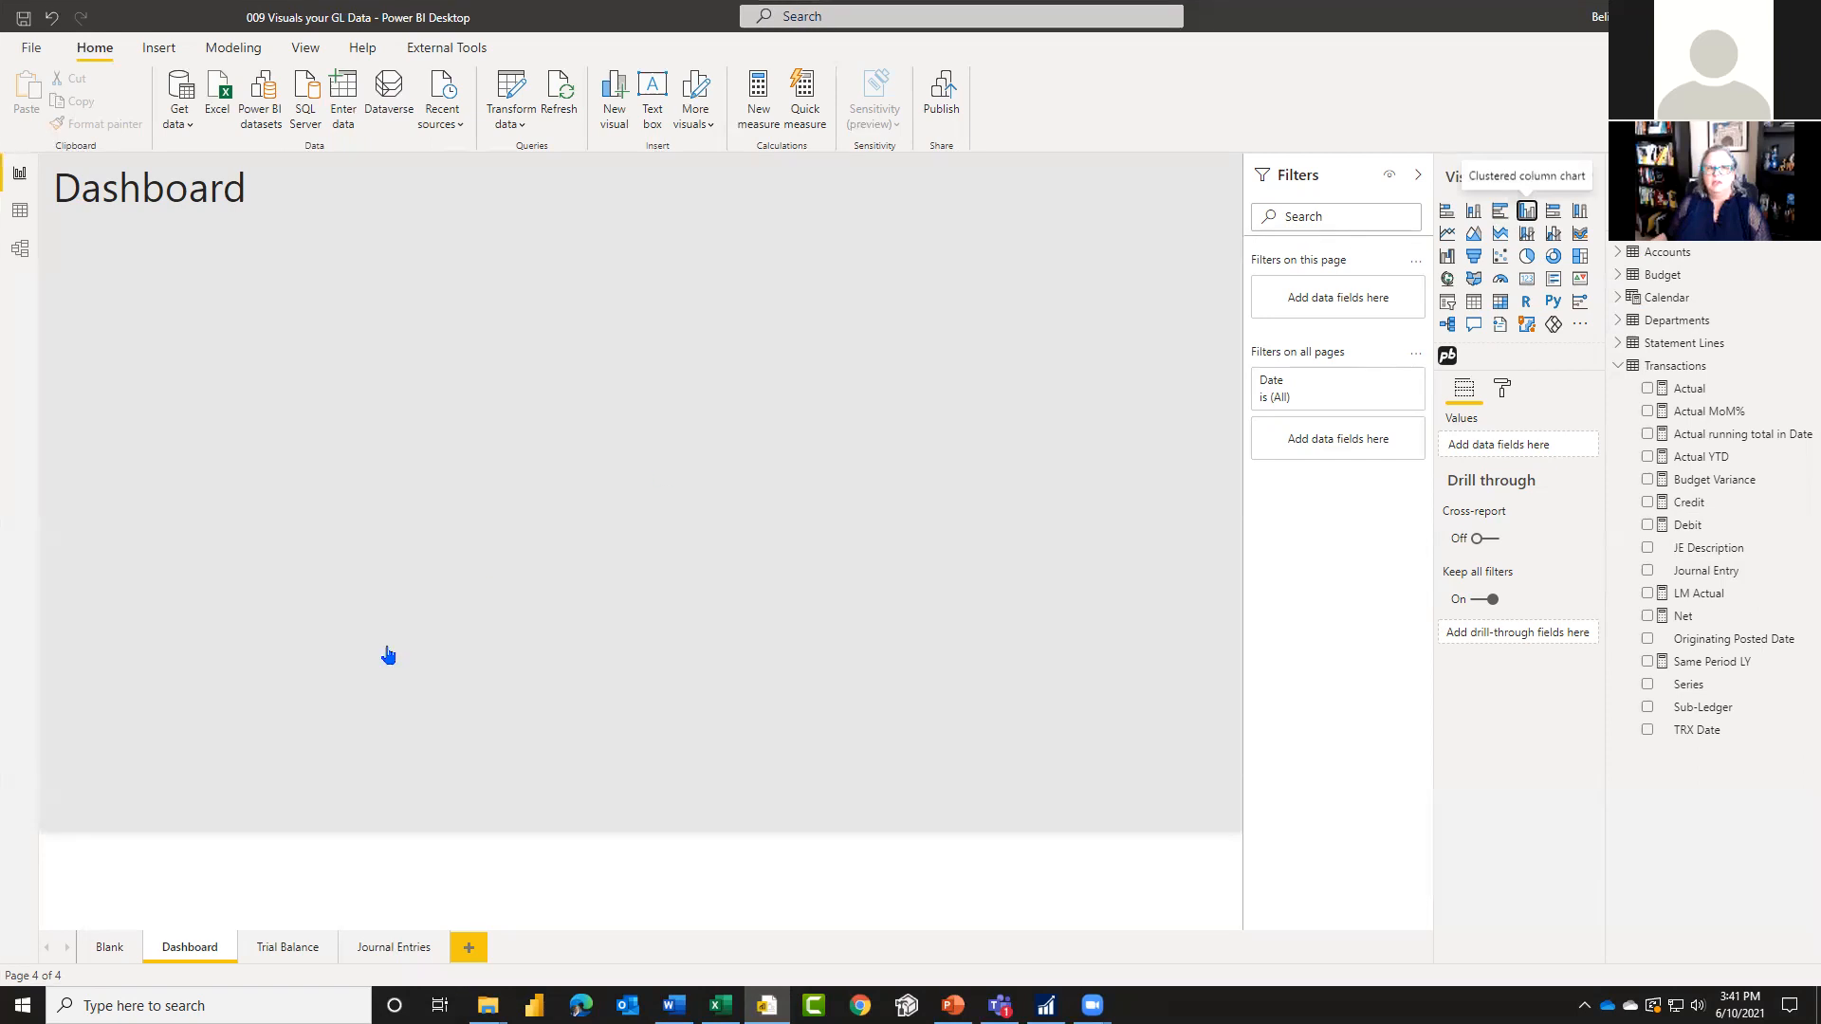
drag(584, 461, 610, 776)
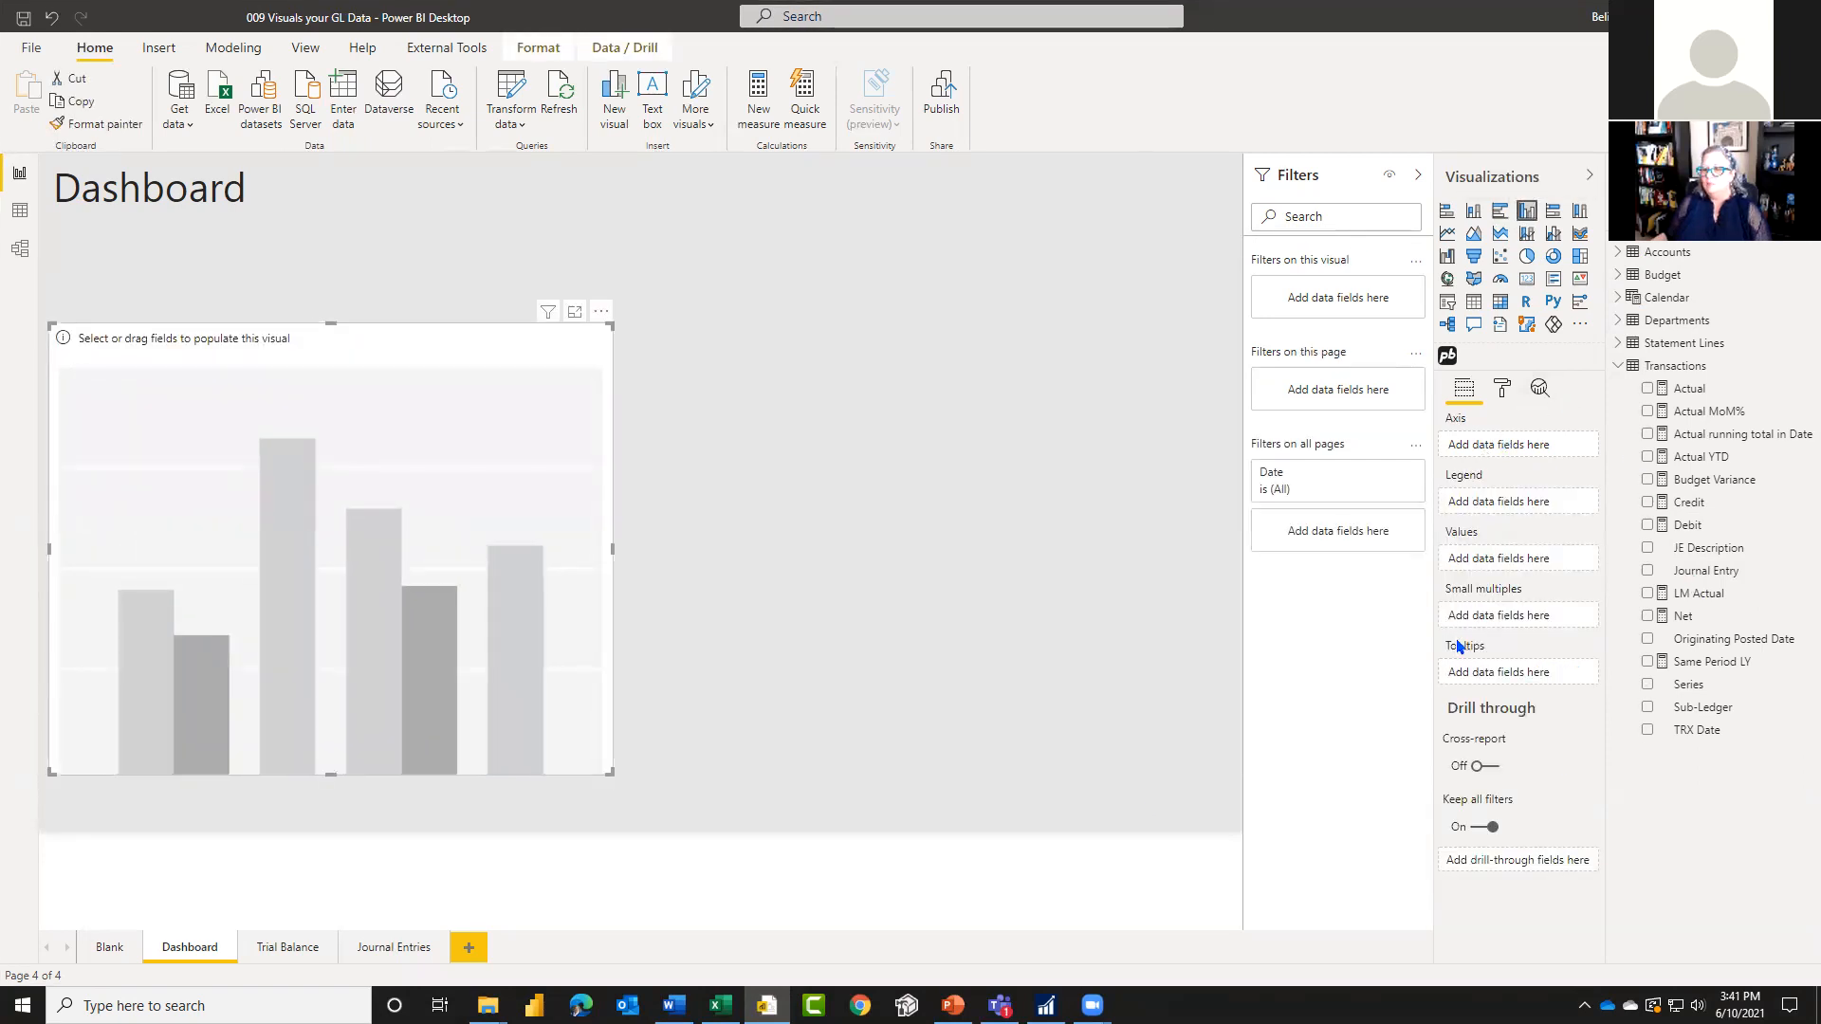
drag(1691, 388, 1528, 562)
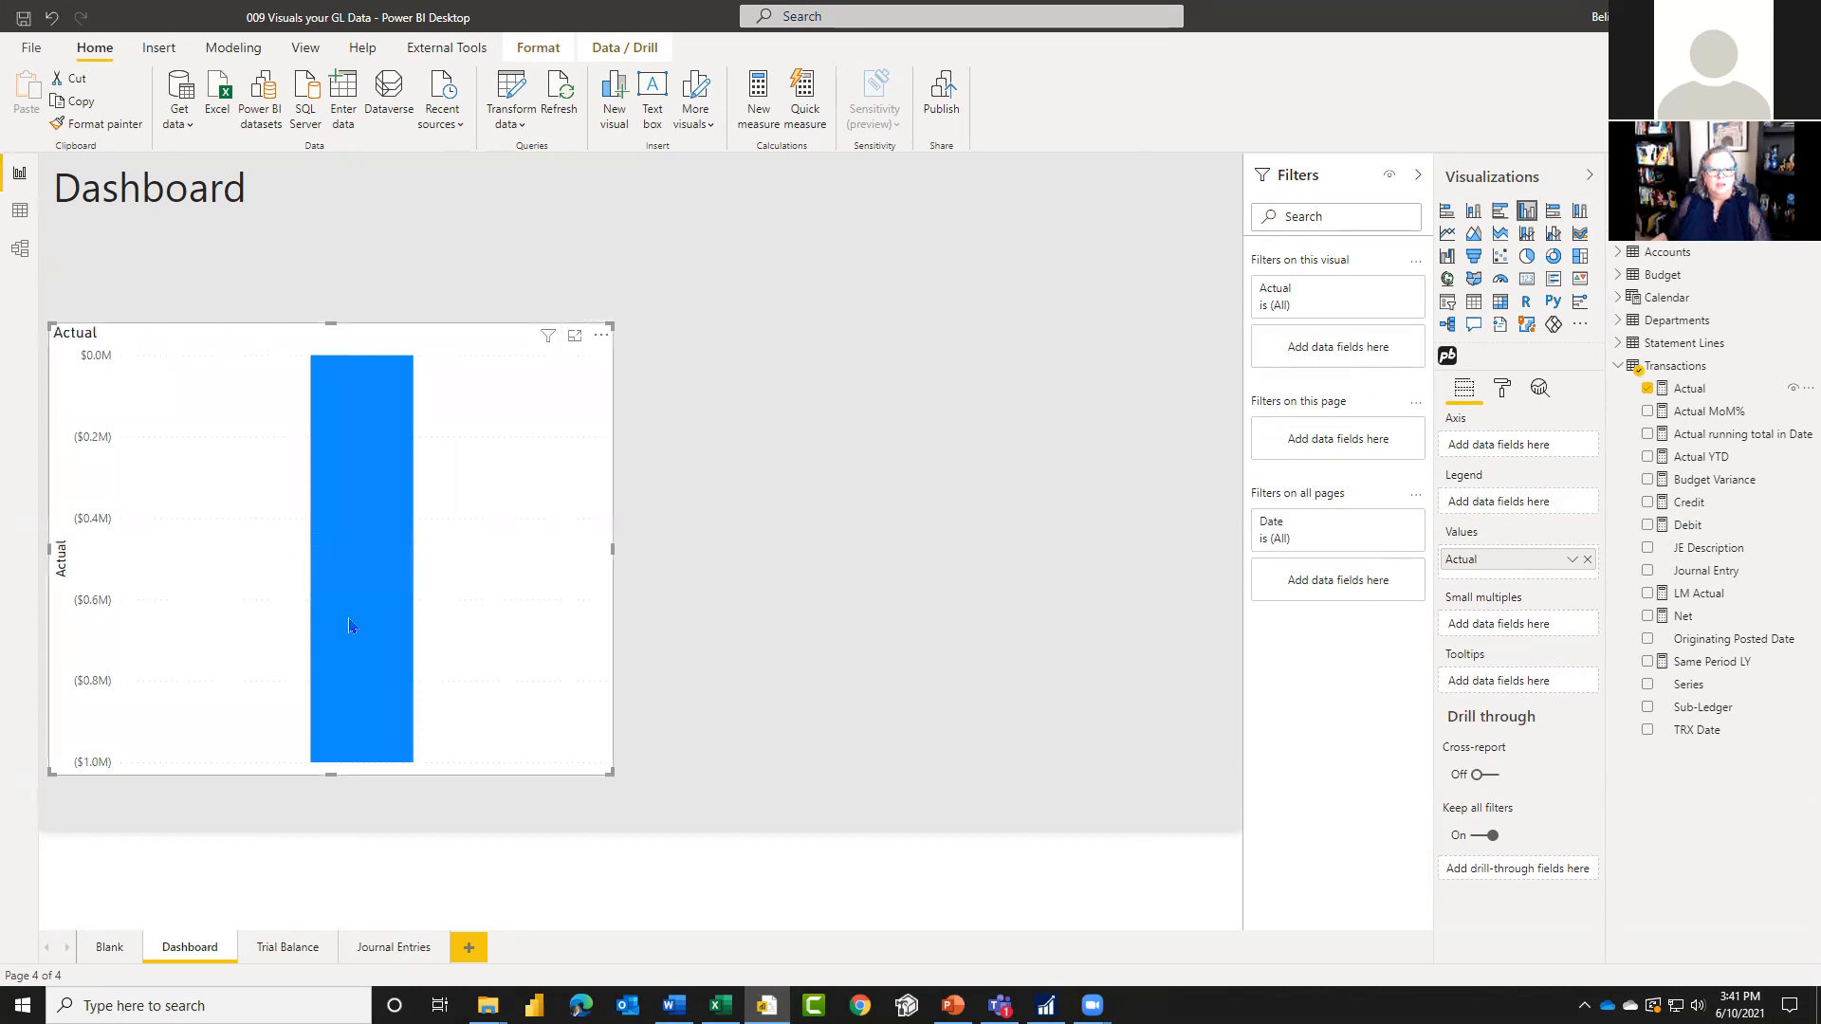
mouse_move(353, 622)
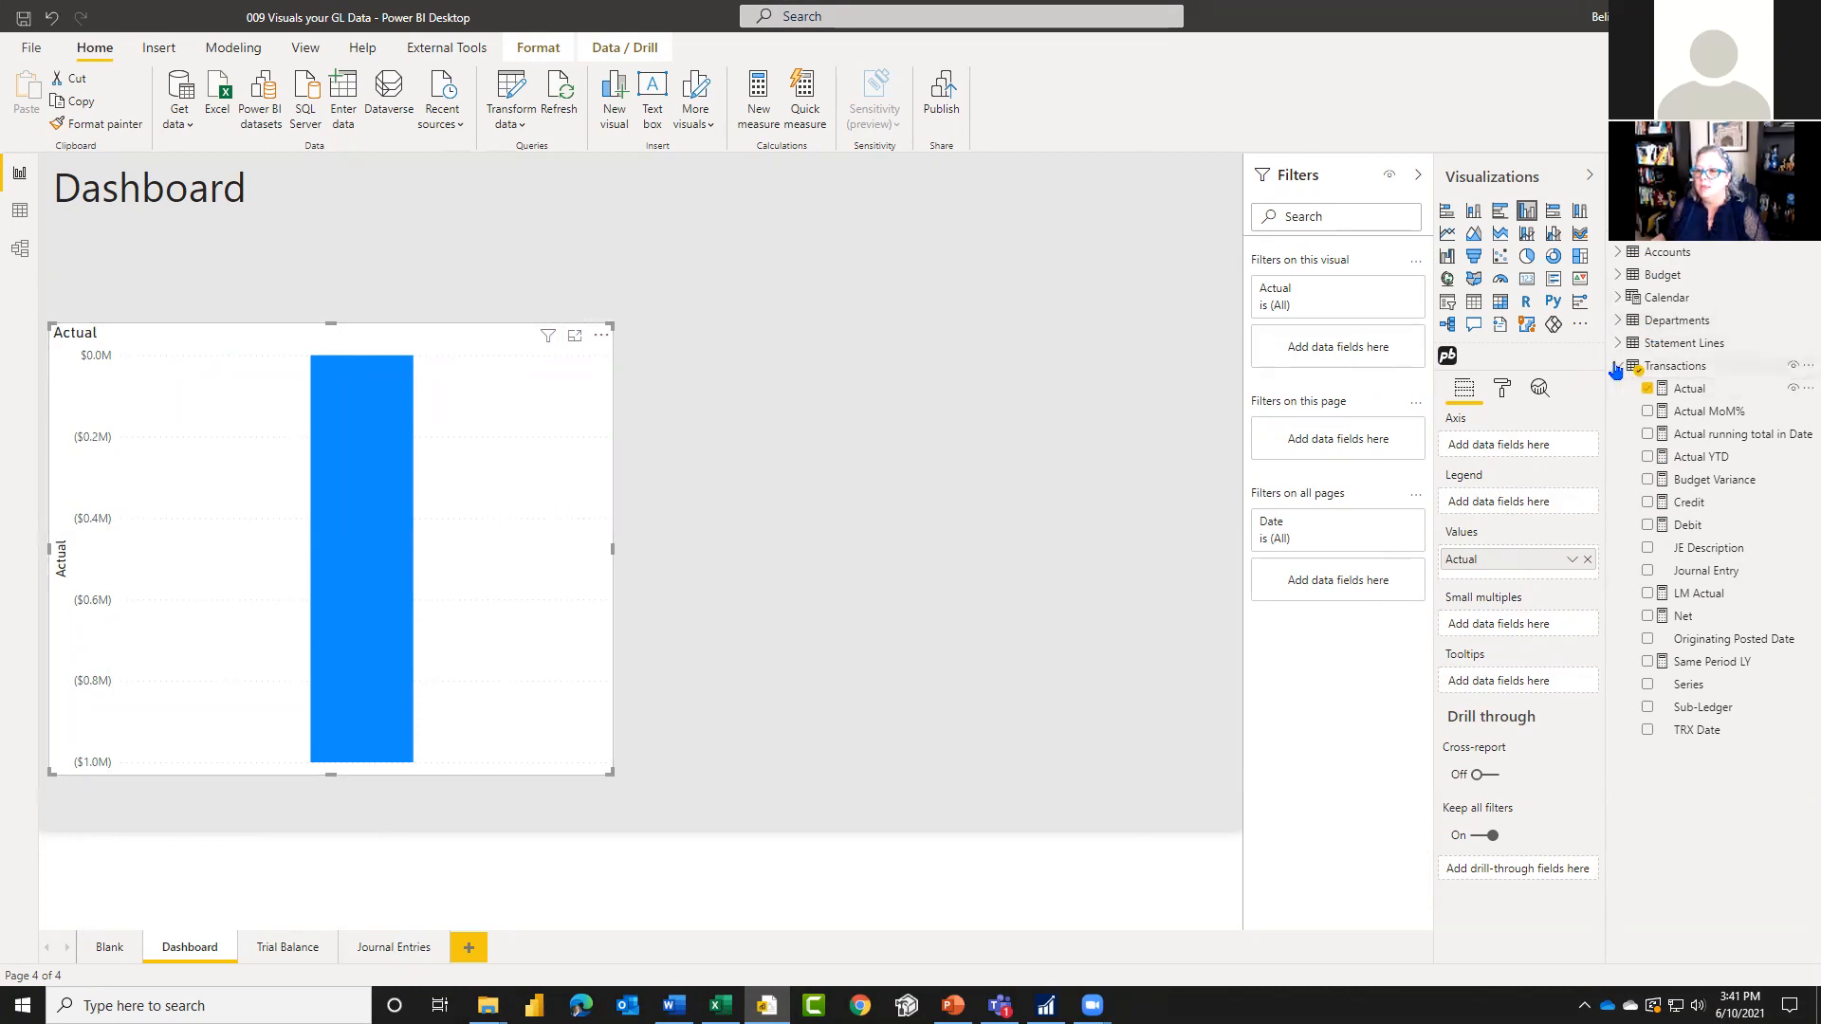
Step: Put Year from the Calendar table on the column chart's axis
click(1619, 299)
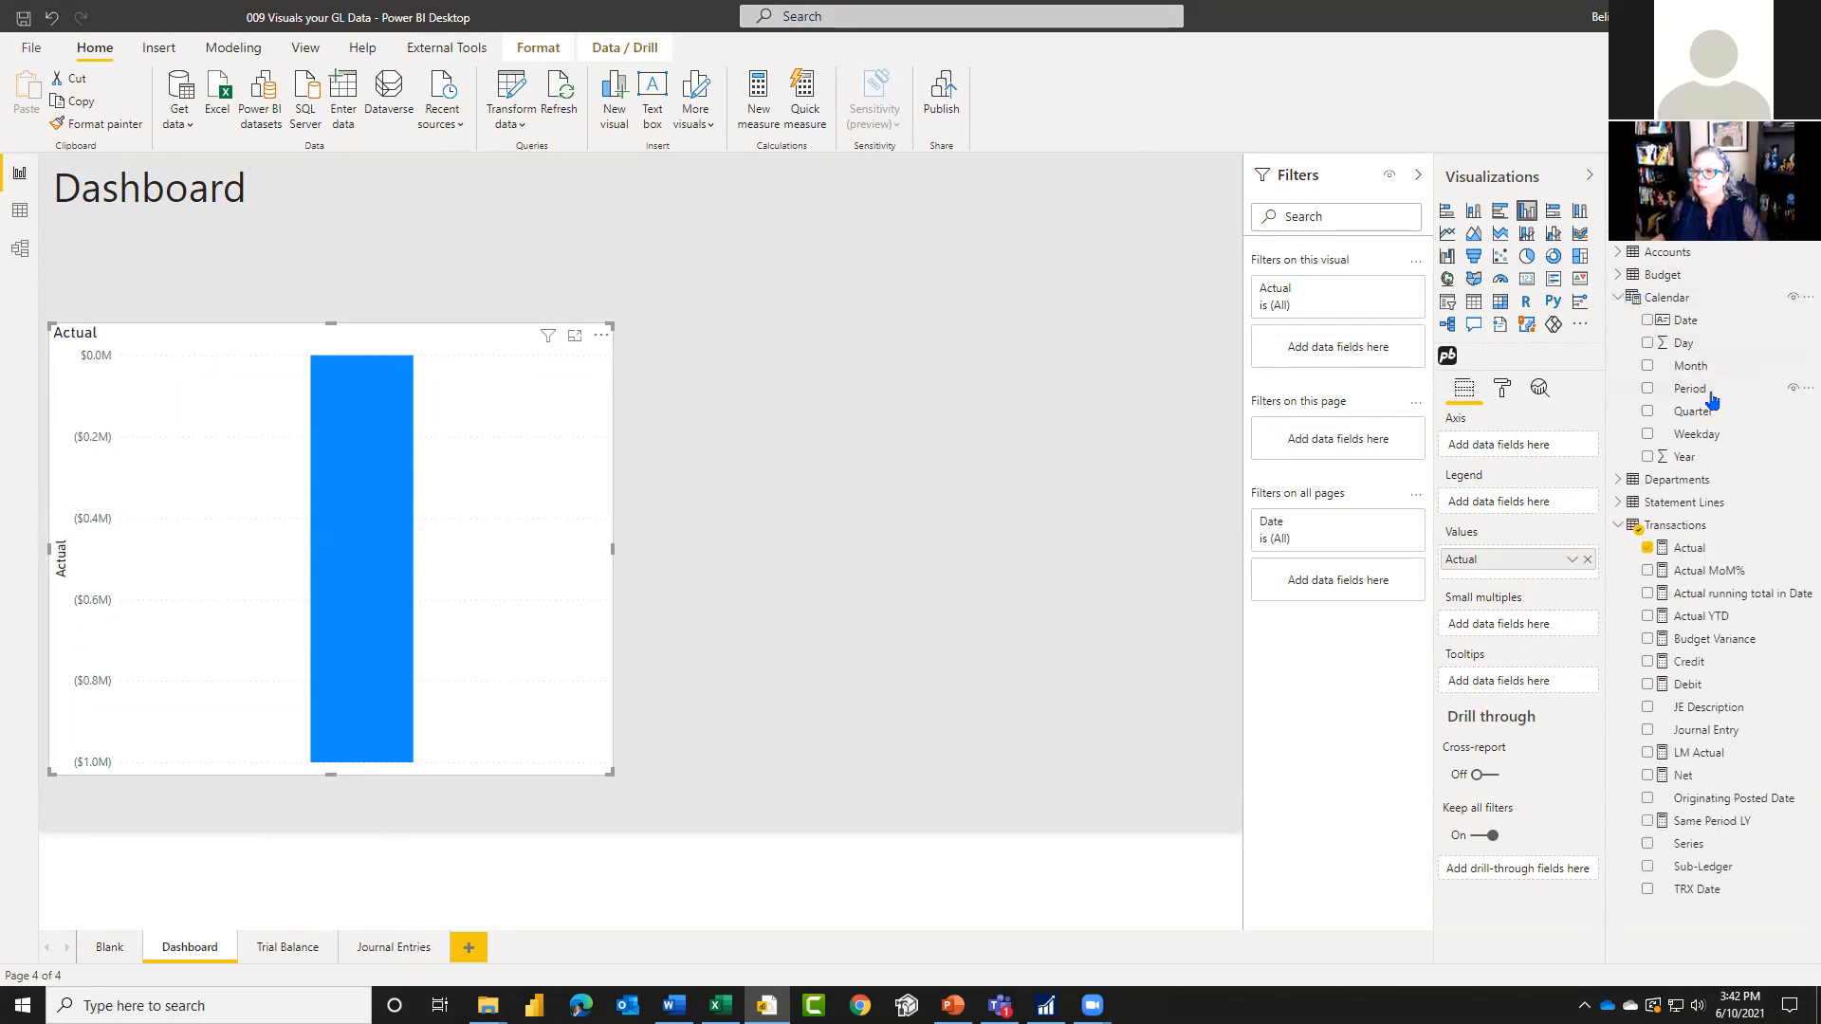
drag(1690, 457, 1479, 446)
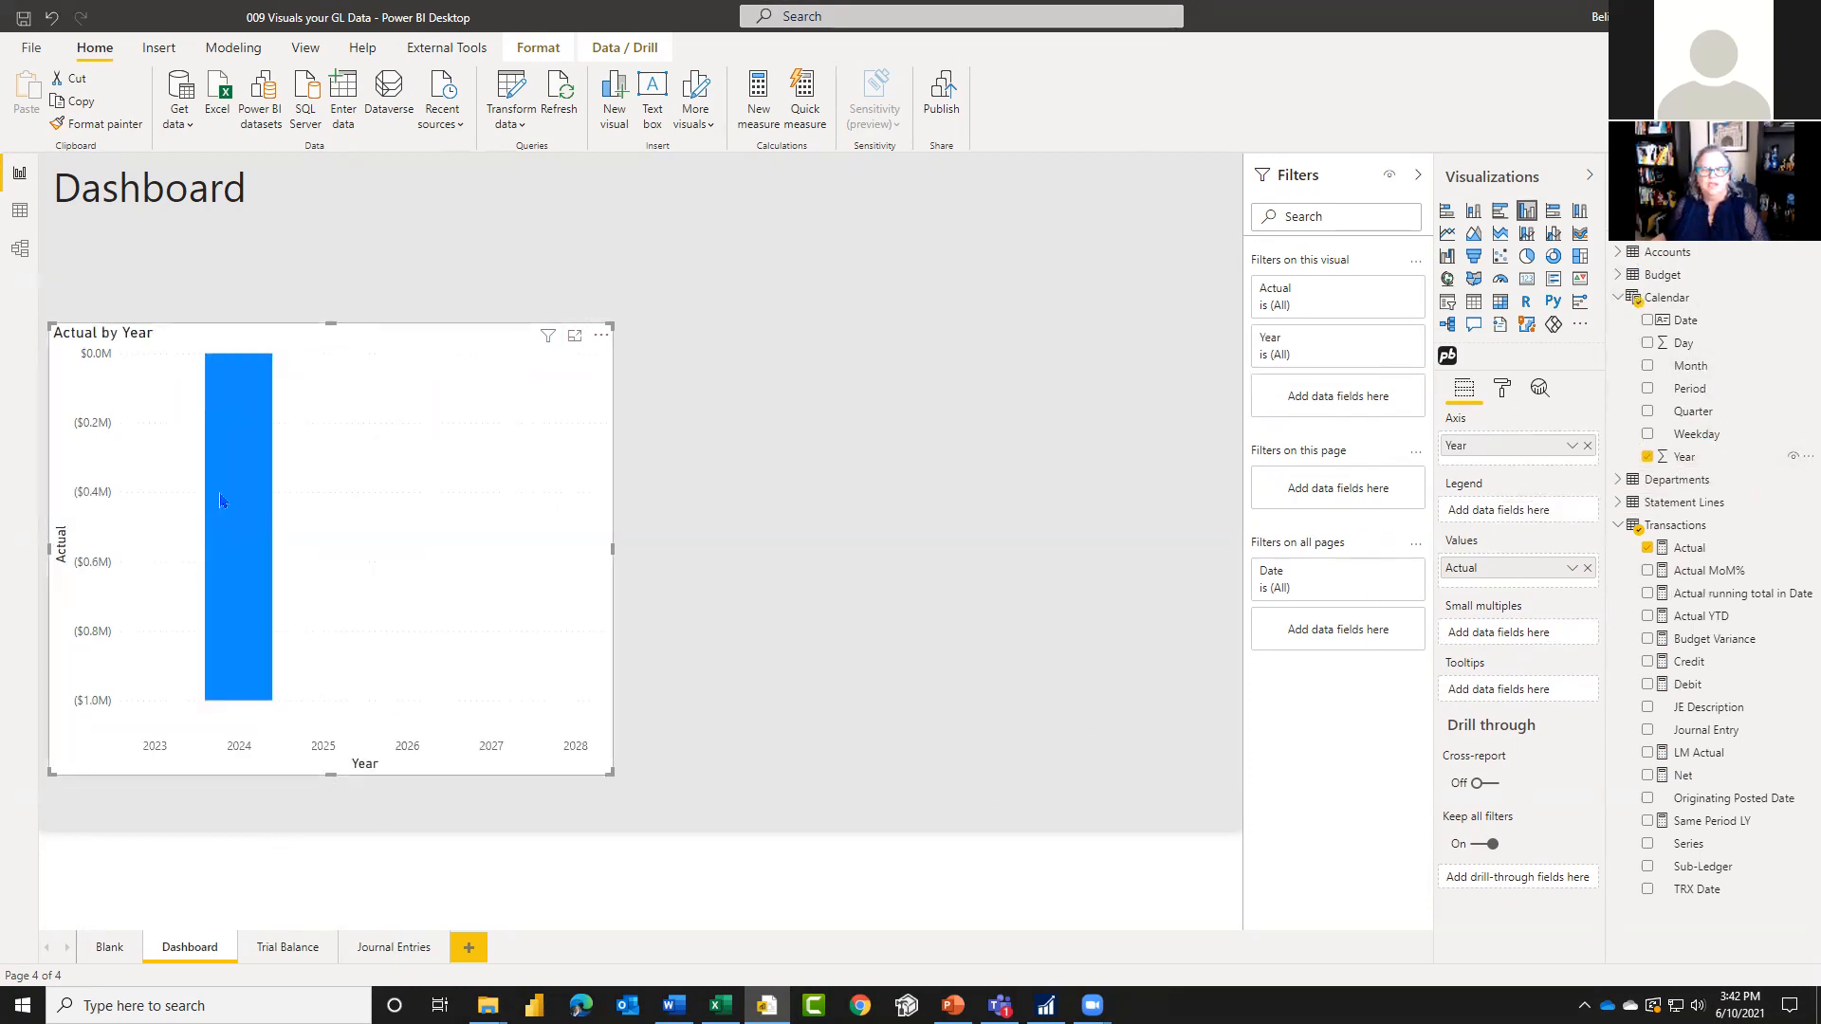
mouse_move(250, 504)
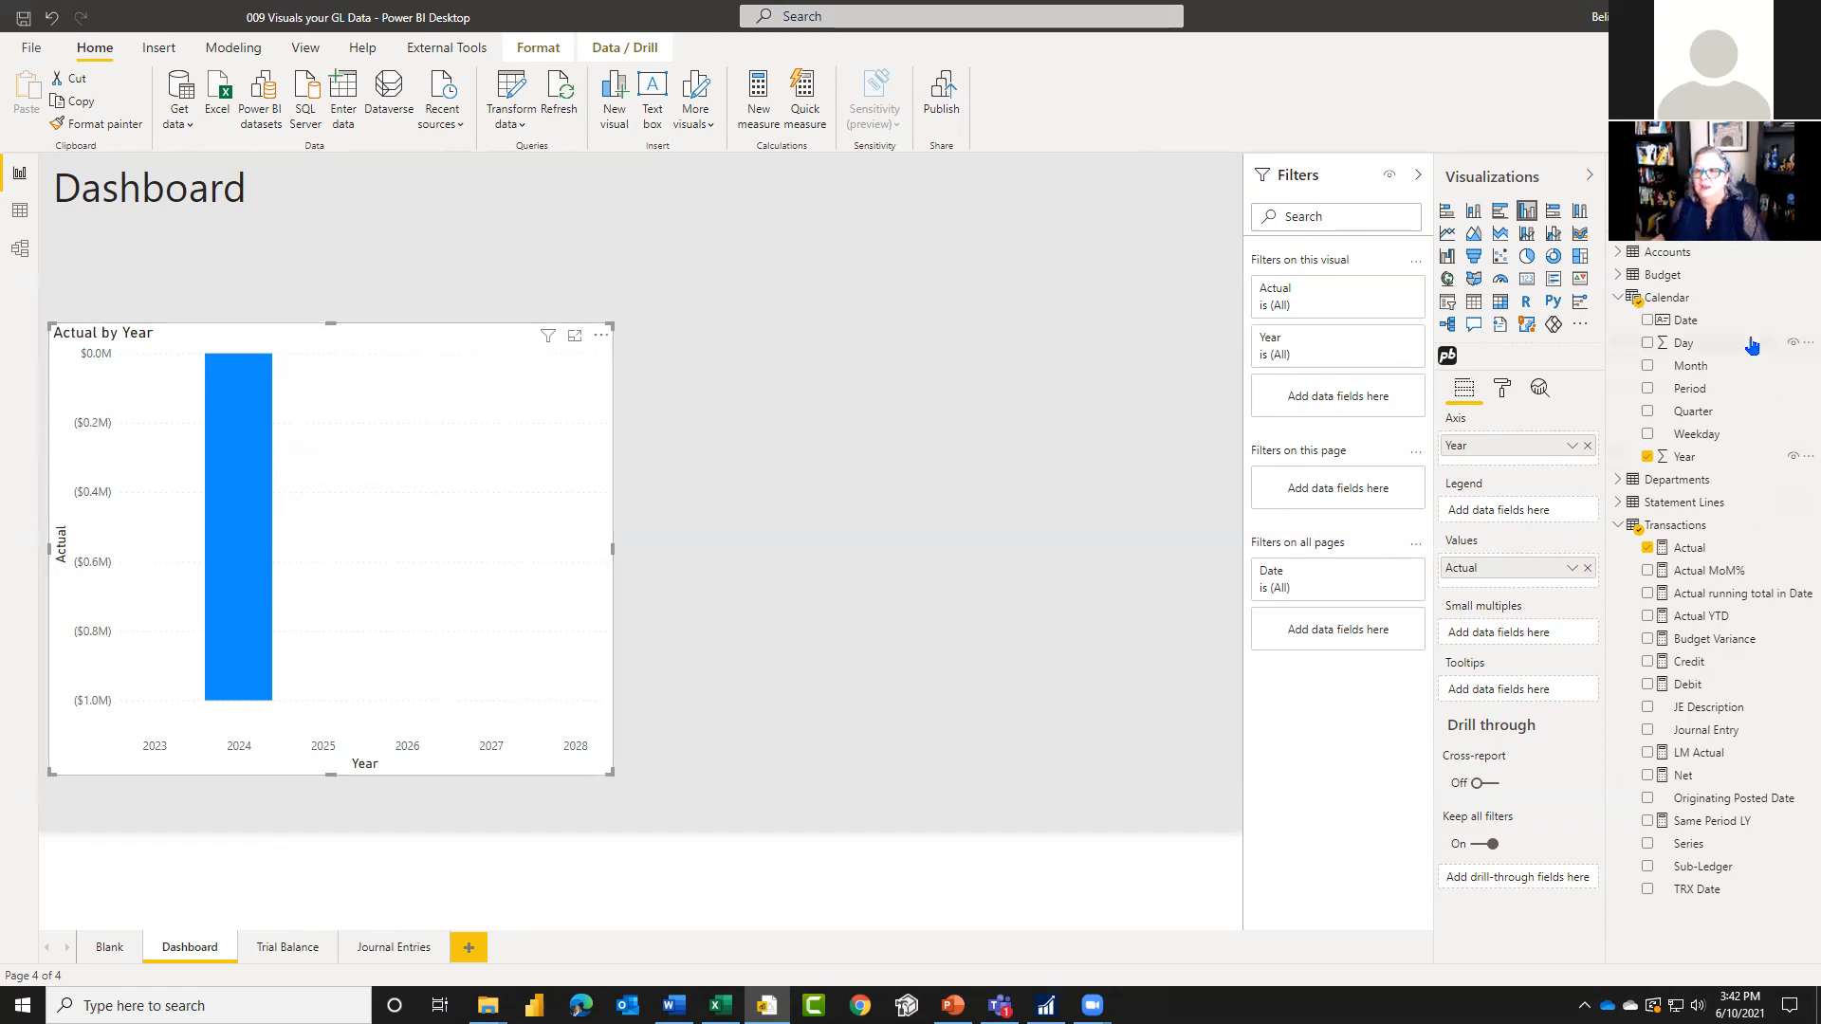
Step: Check the posting types in the Accounts table and filter the whole Dashboard page to Posting Type Profit and Loss
click(1620, 299)
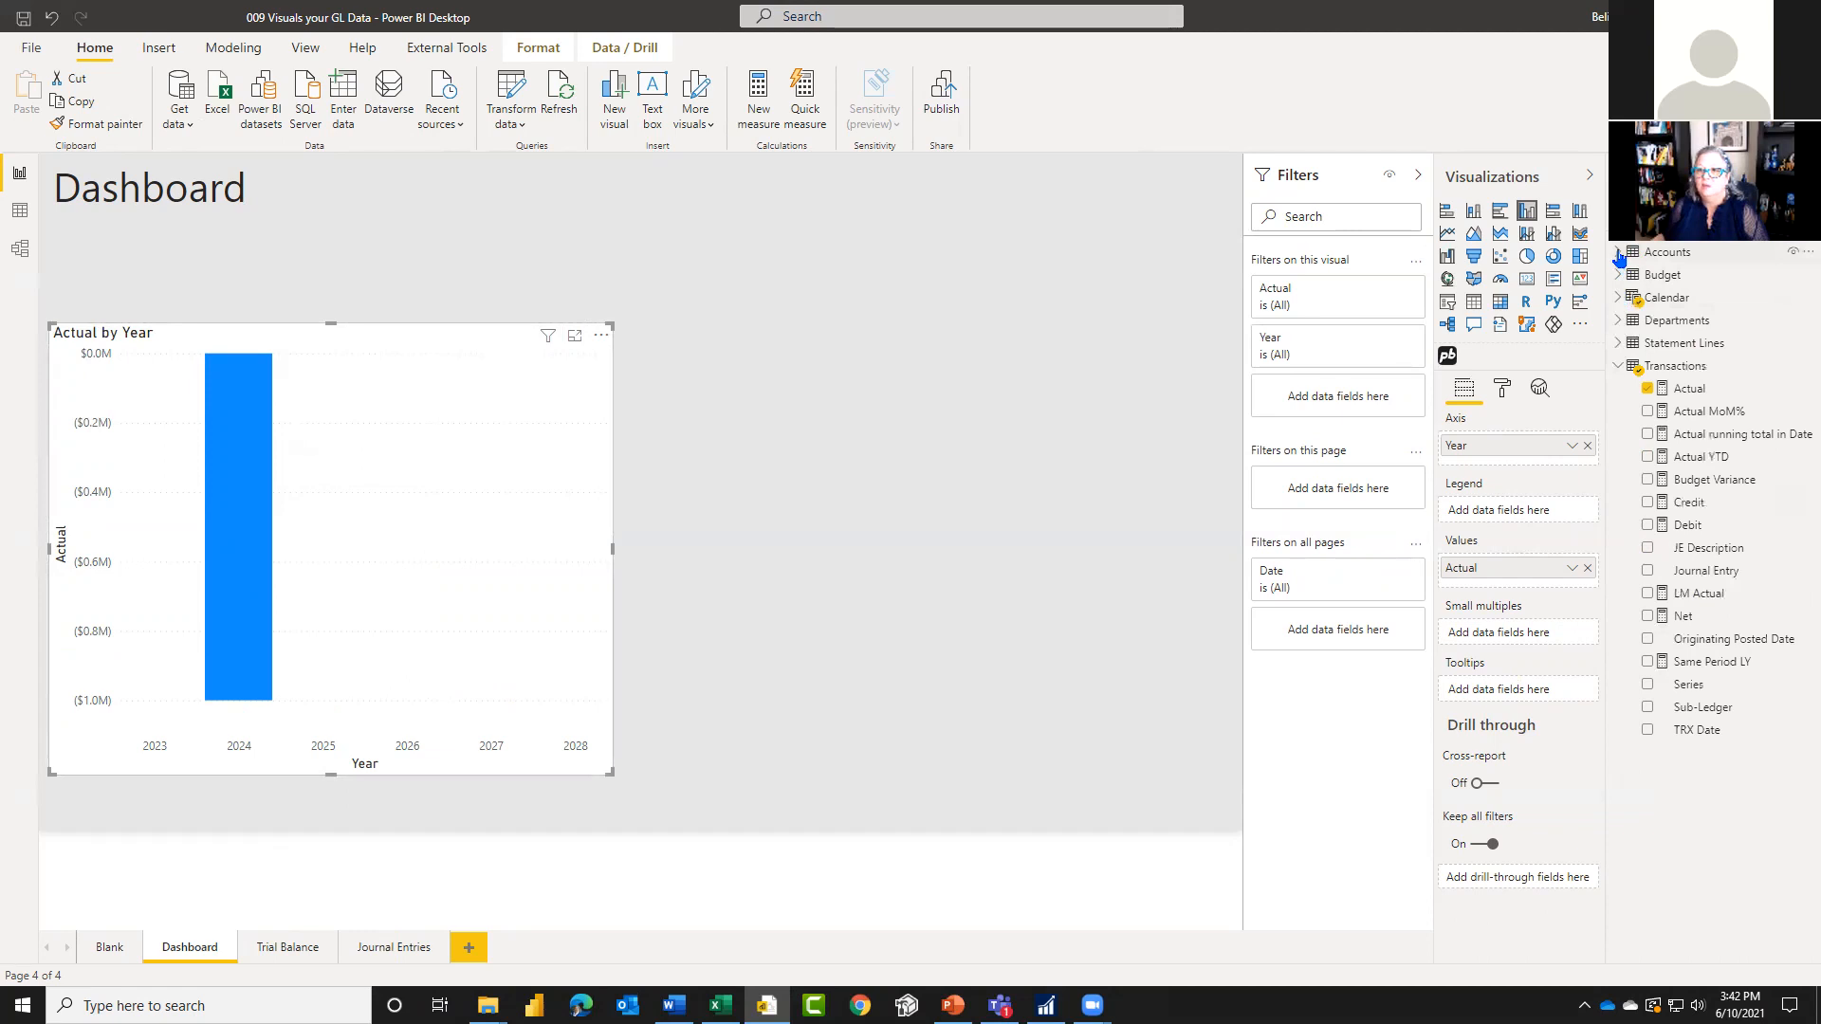
click(1619, 252)
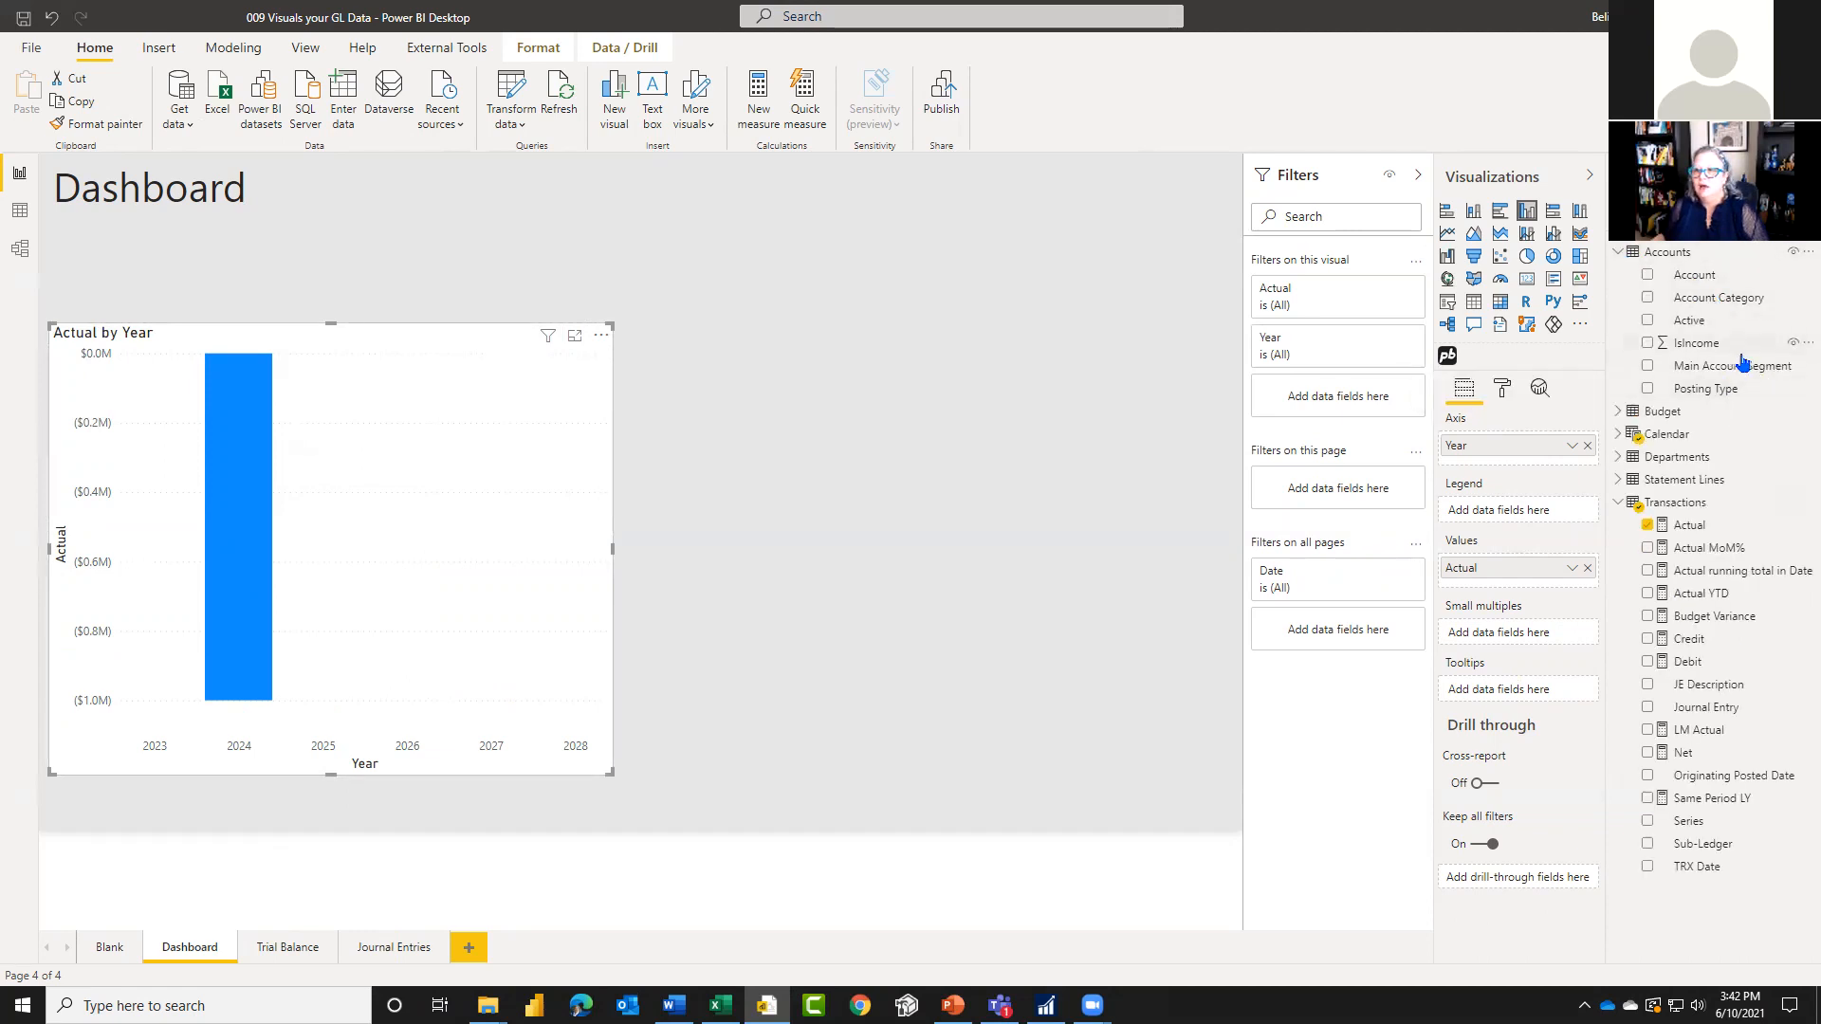
click(16, 209)
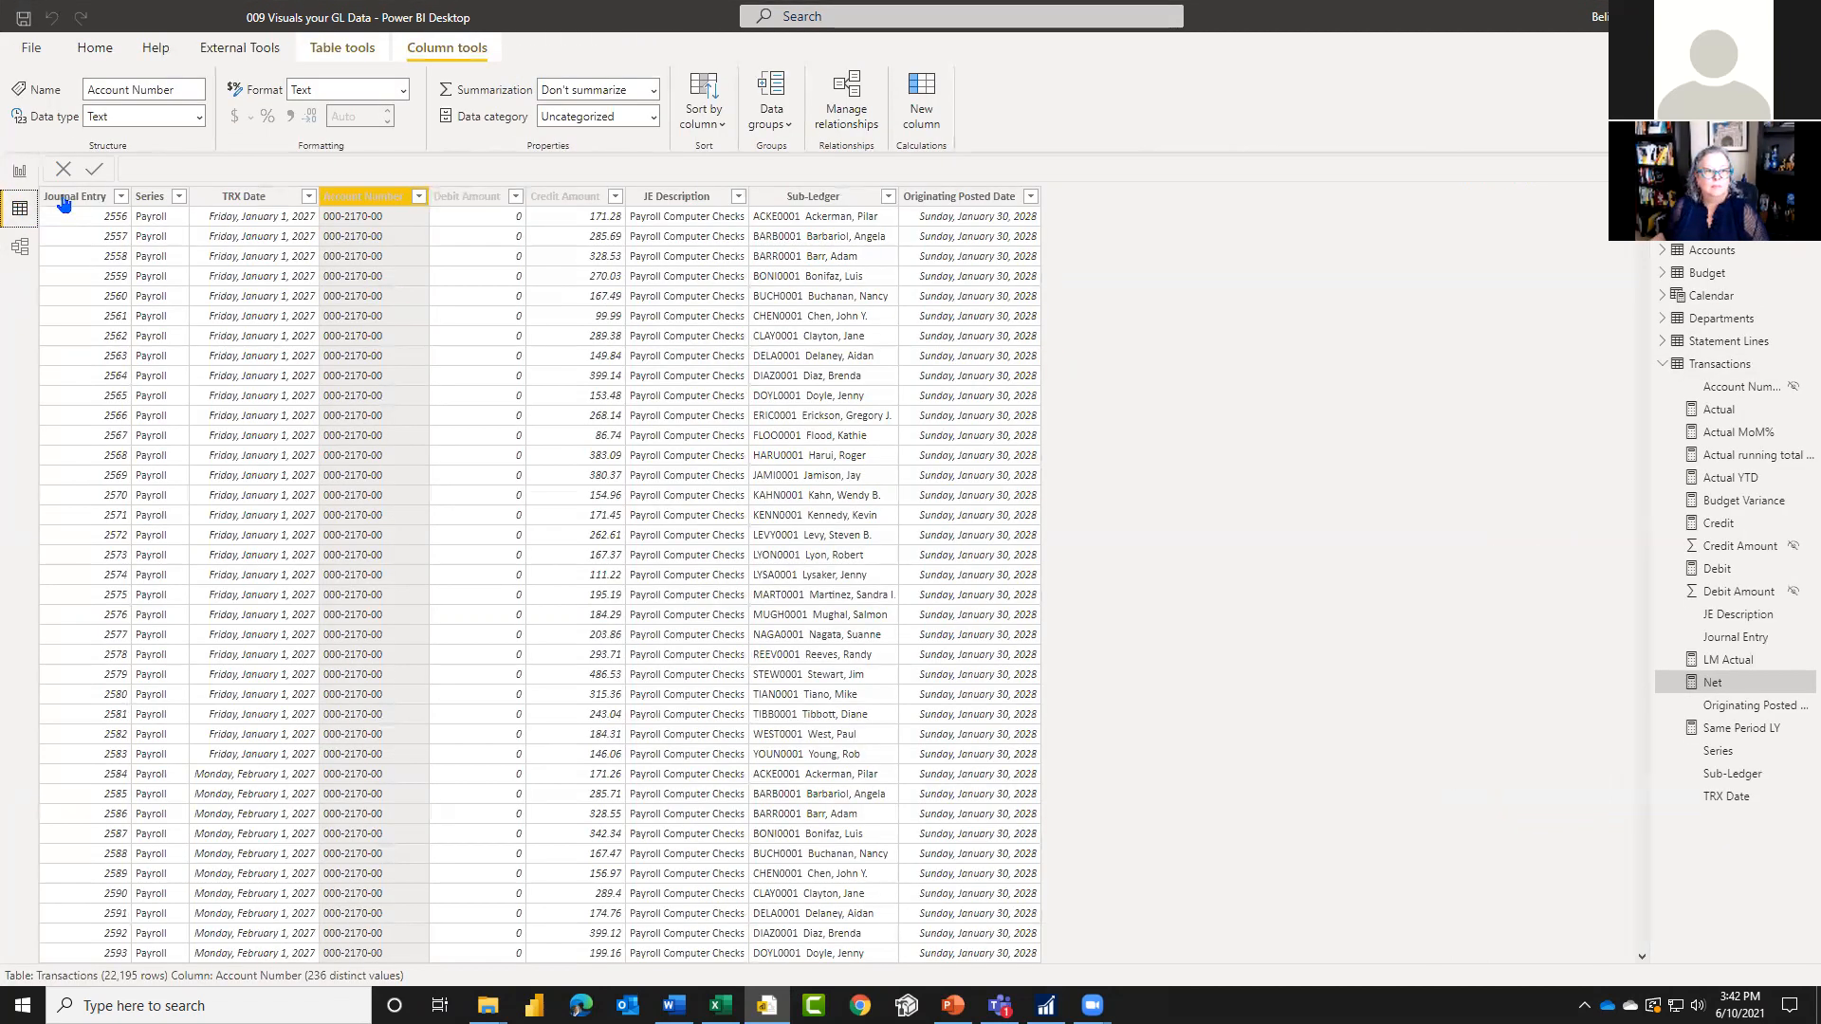
click(1702, 250)
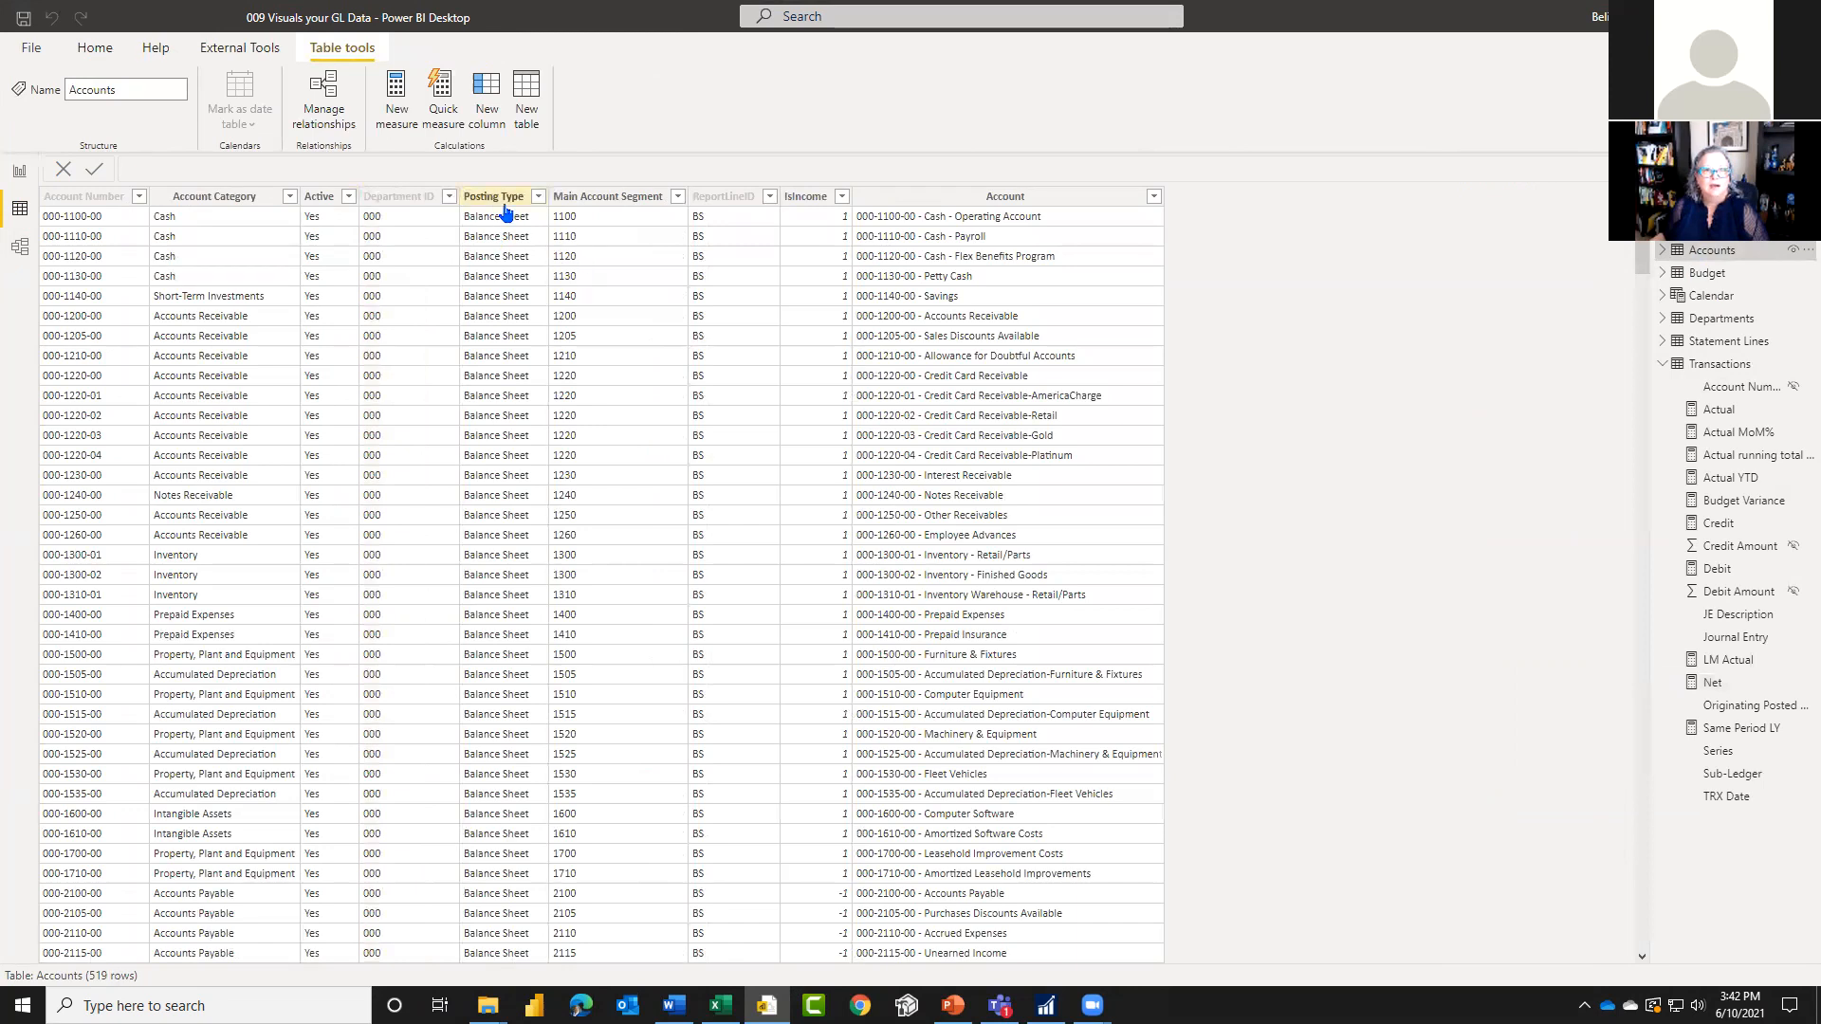
click(17, 172)
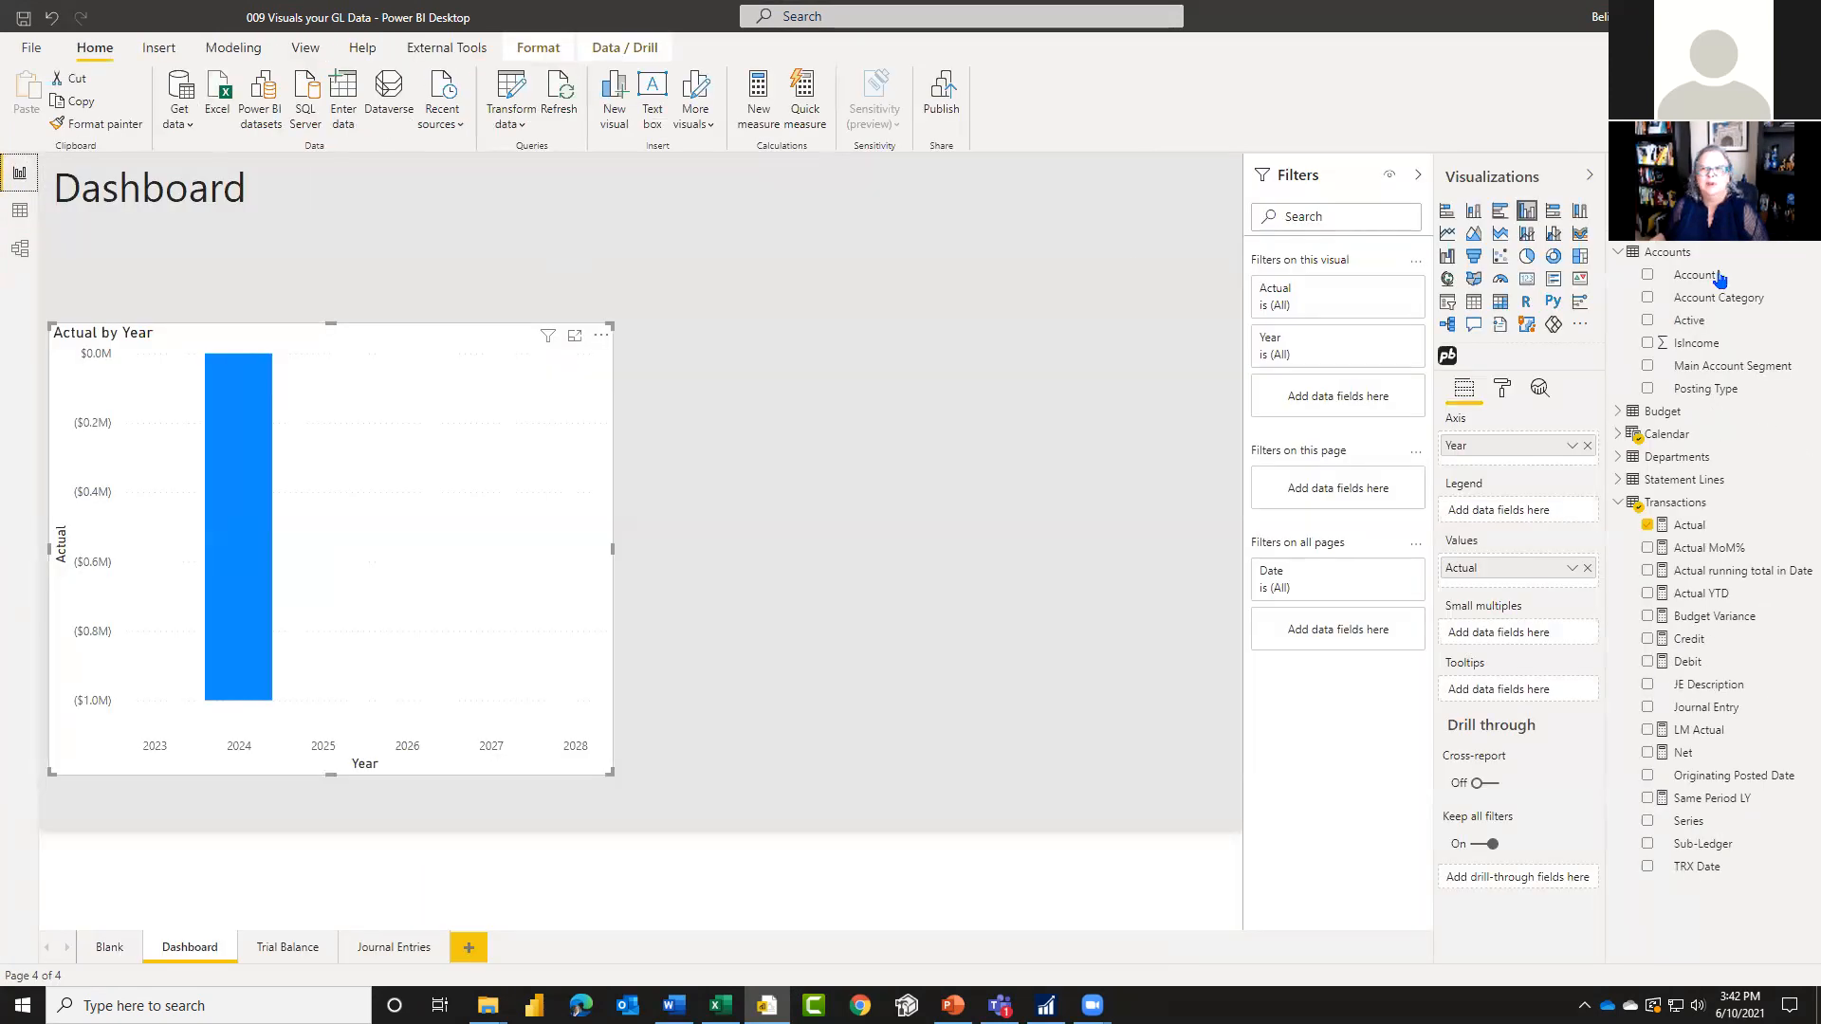
drag(1719, 390, 1347, 491)
click(1273, 637)
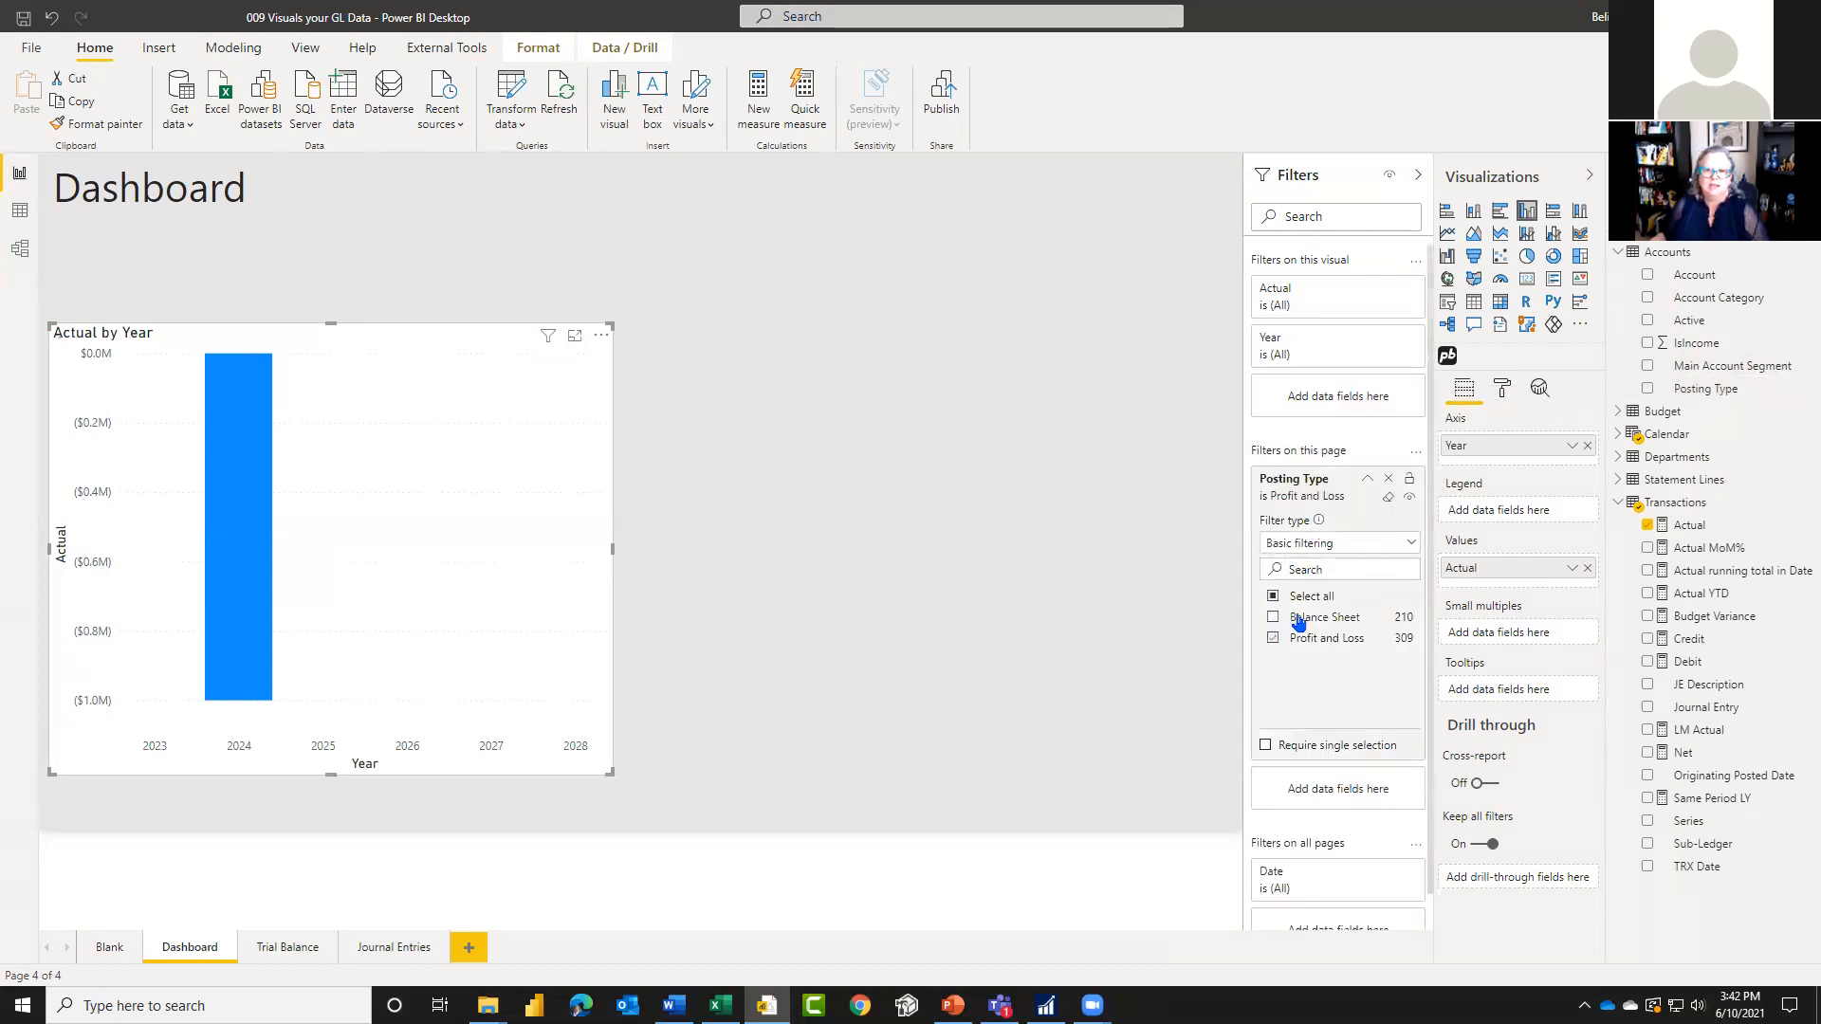
click(1365, 481)
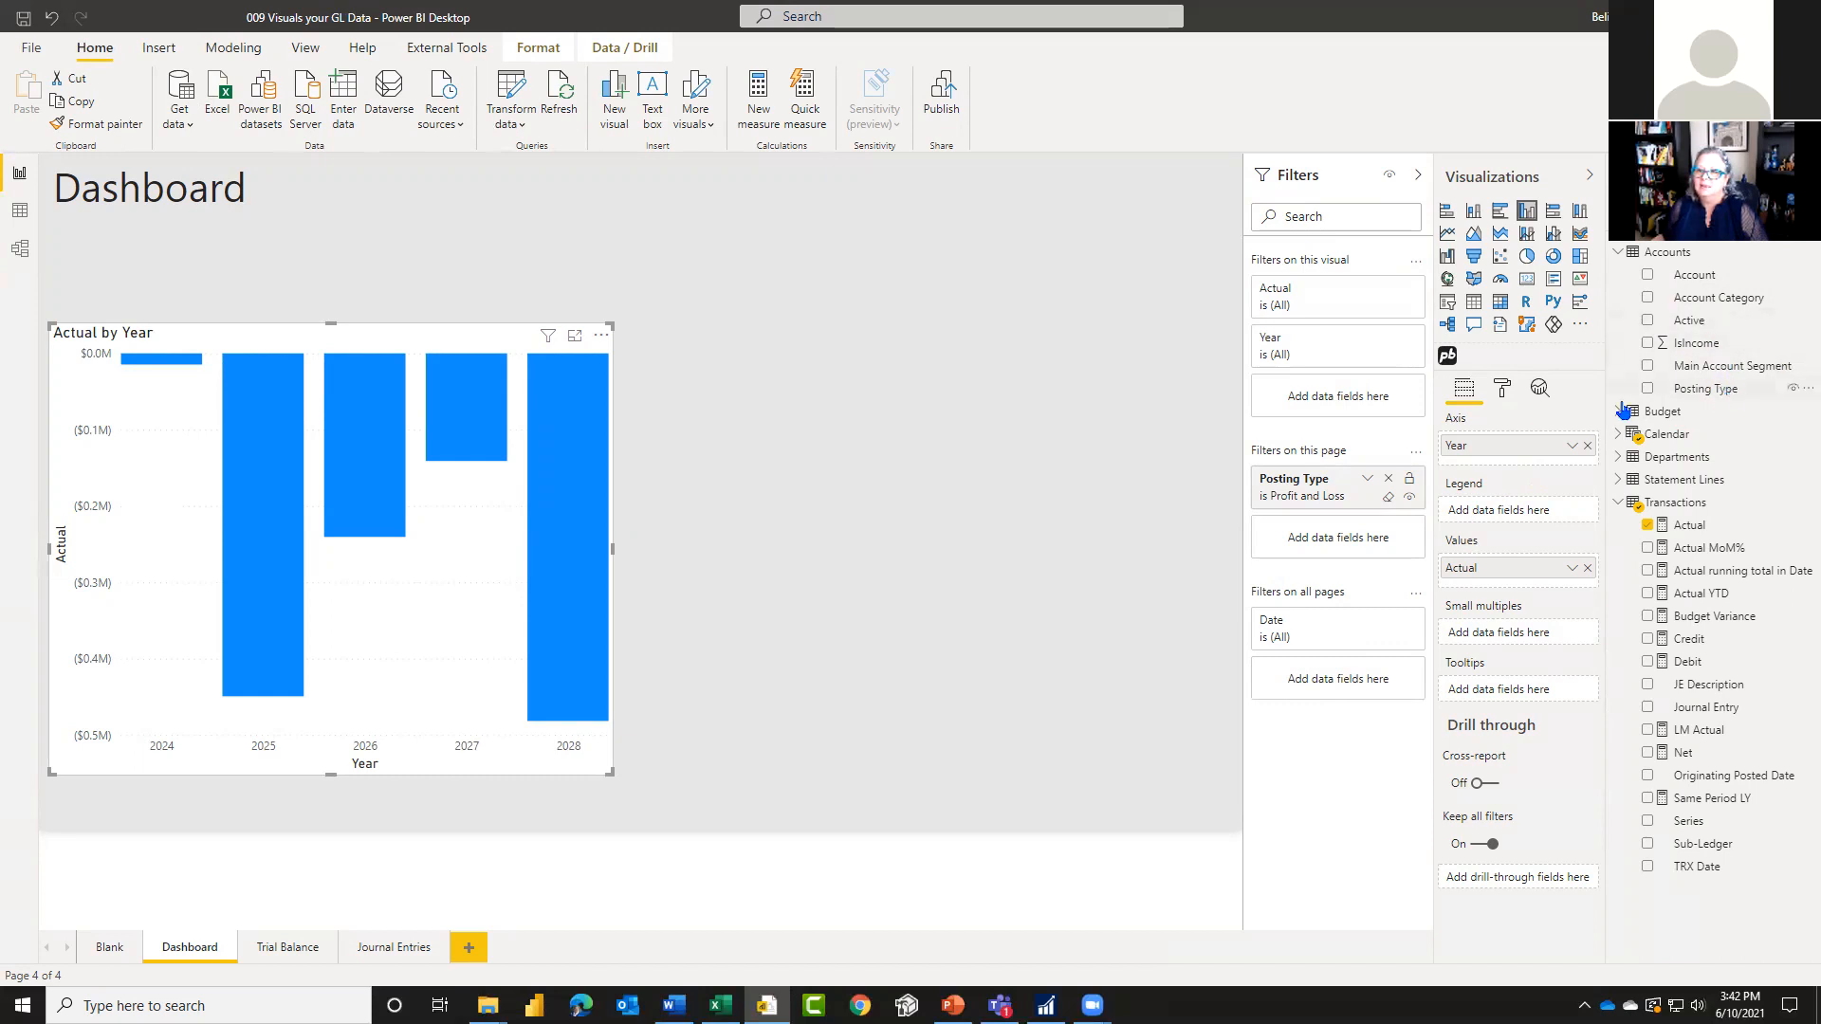
Step: Unhide the ReportLineID column of the Accounts table for use in the report, then return to the Dashboard page
click(20, 212)
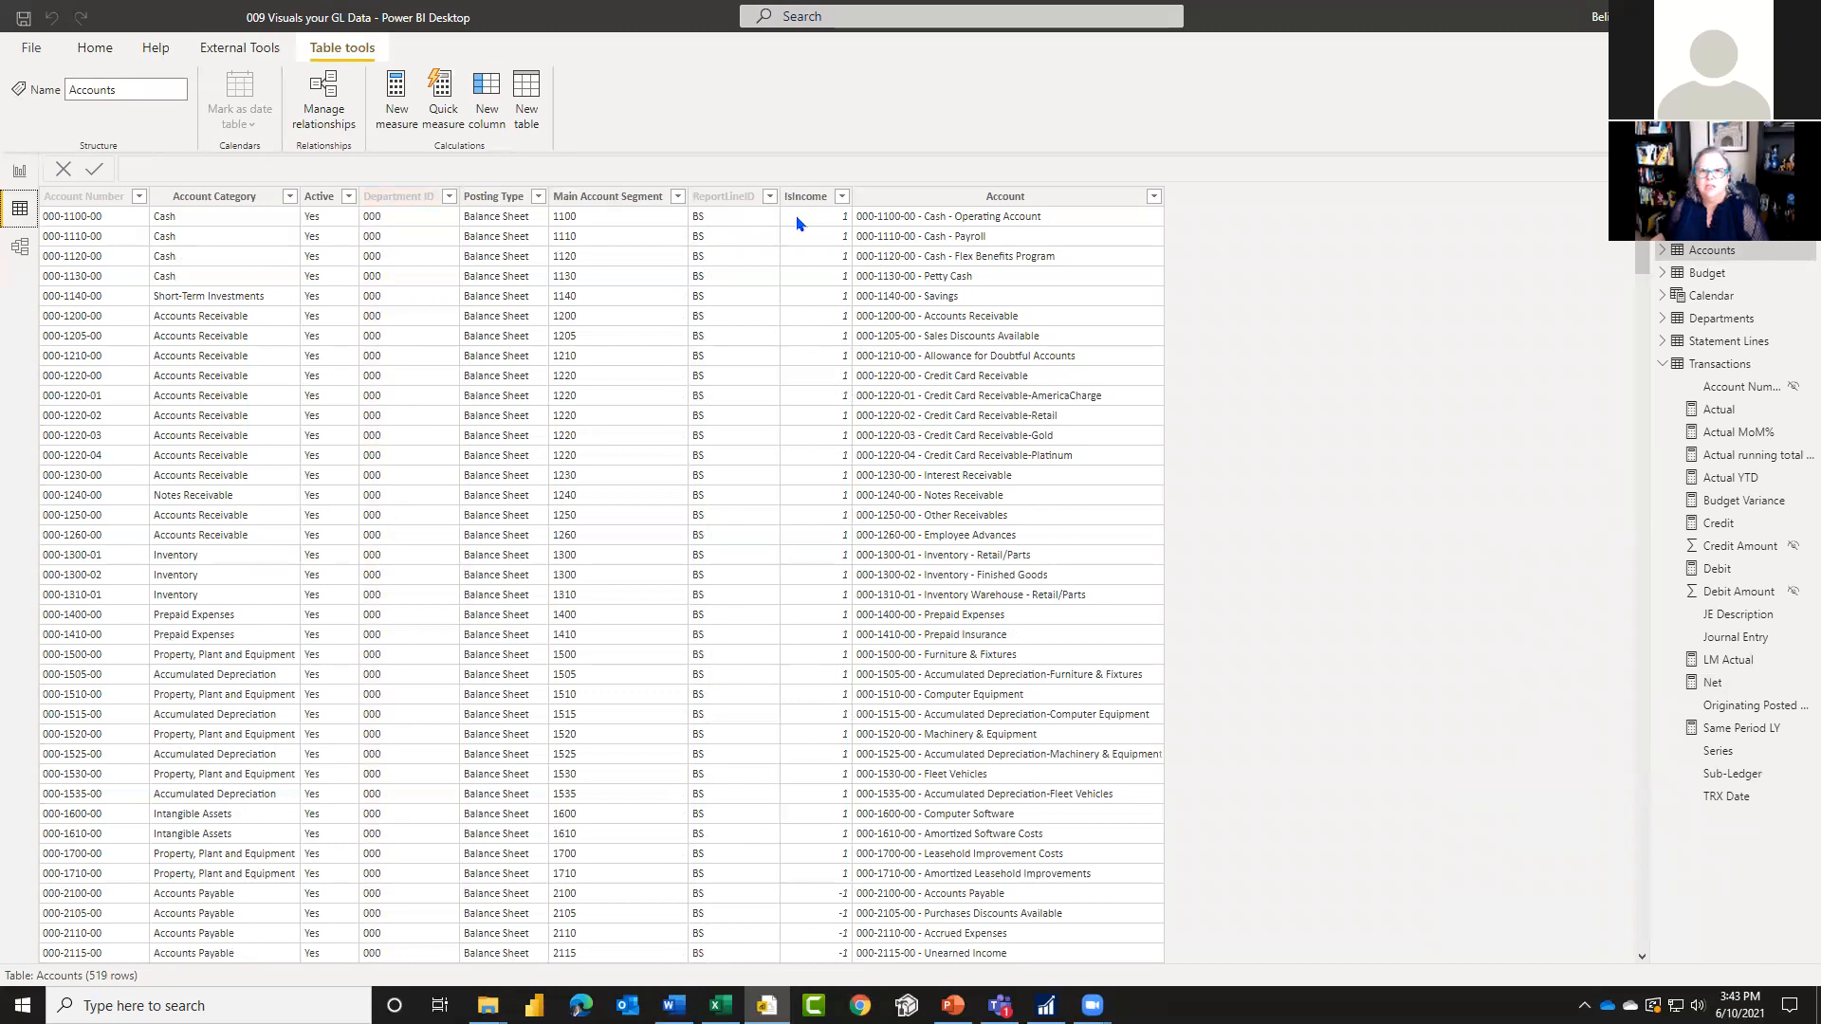
click(739, 208)
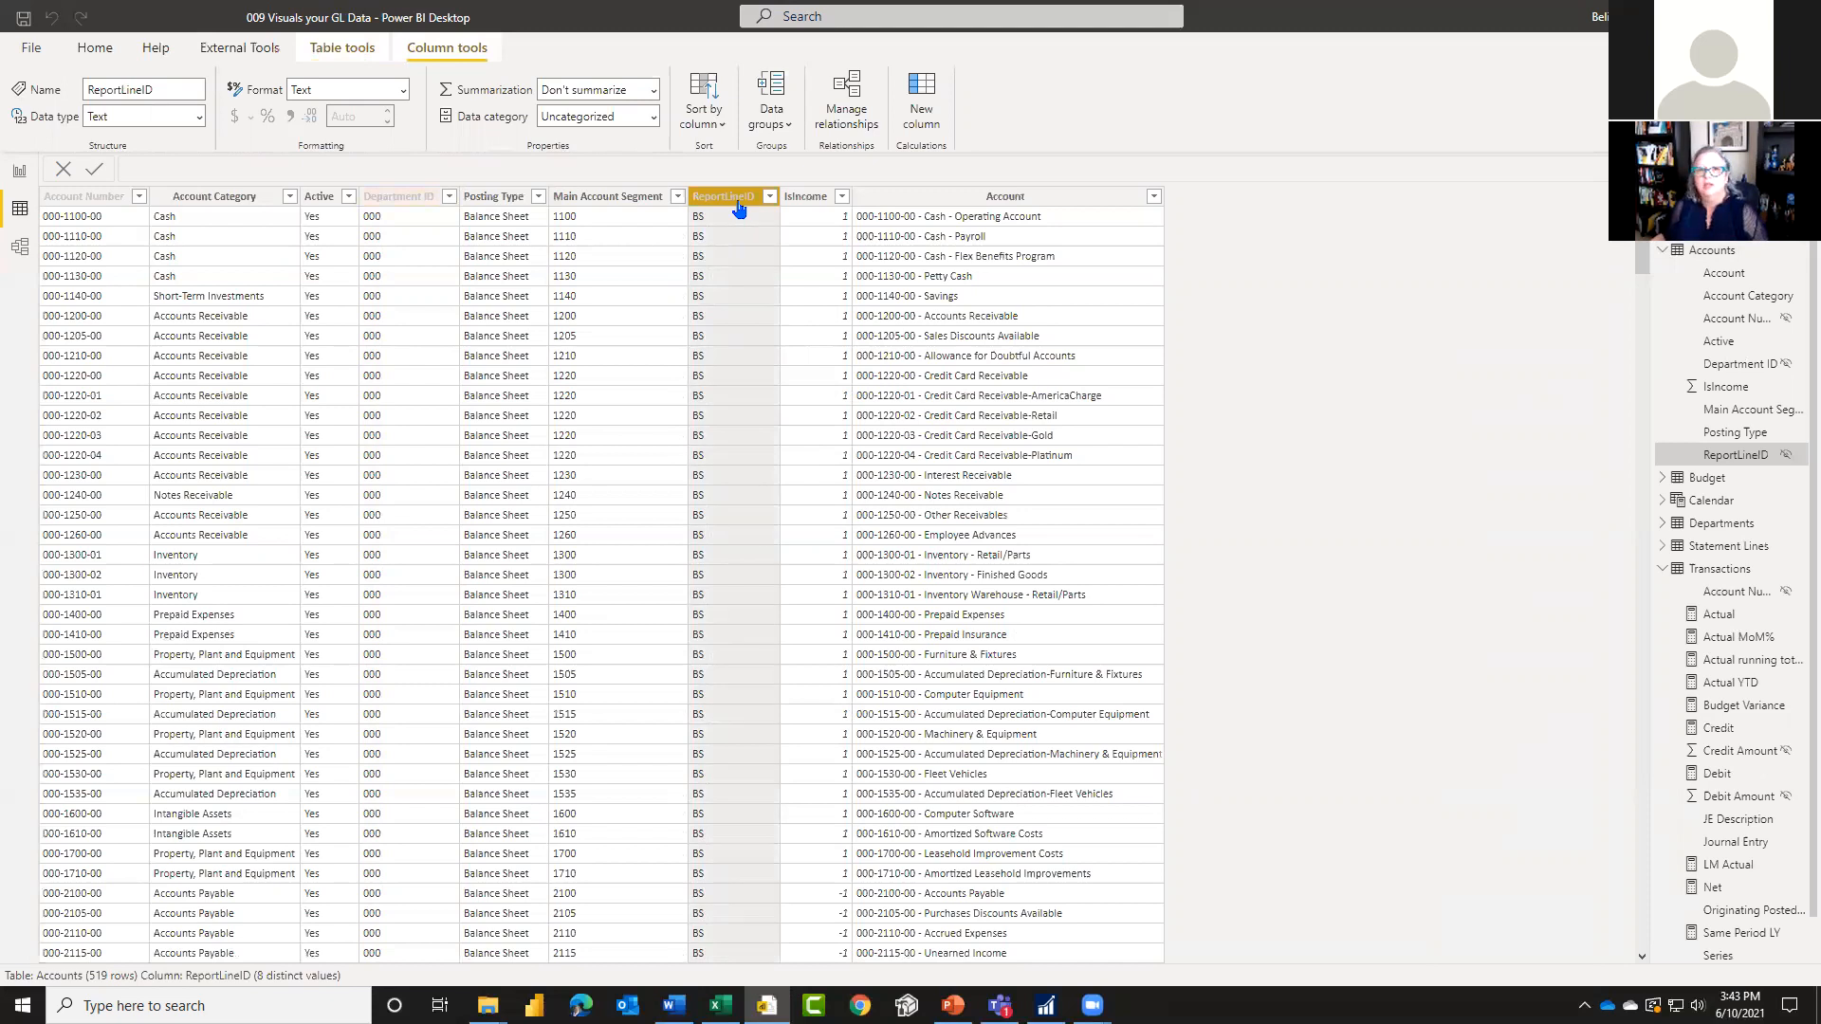
right_click(739, 207)
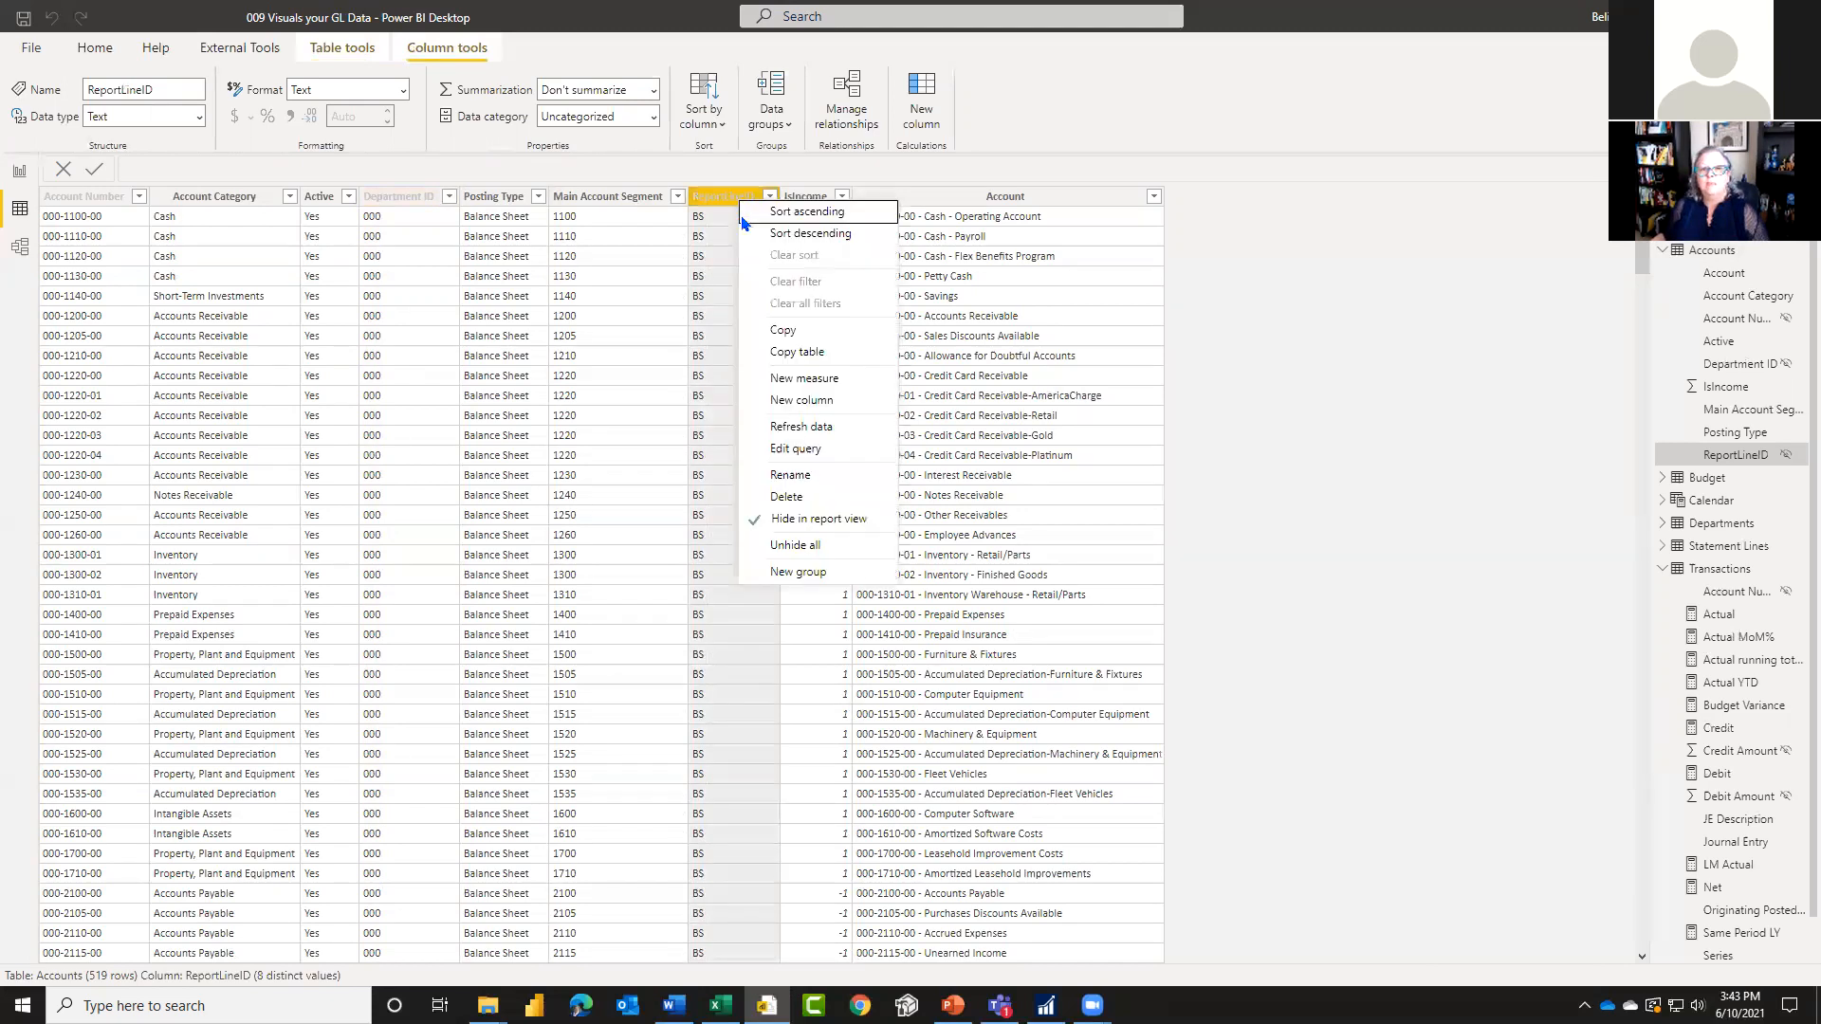
click(809, 521)
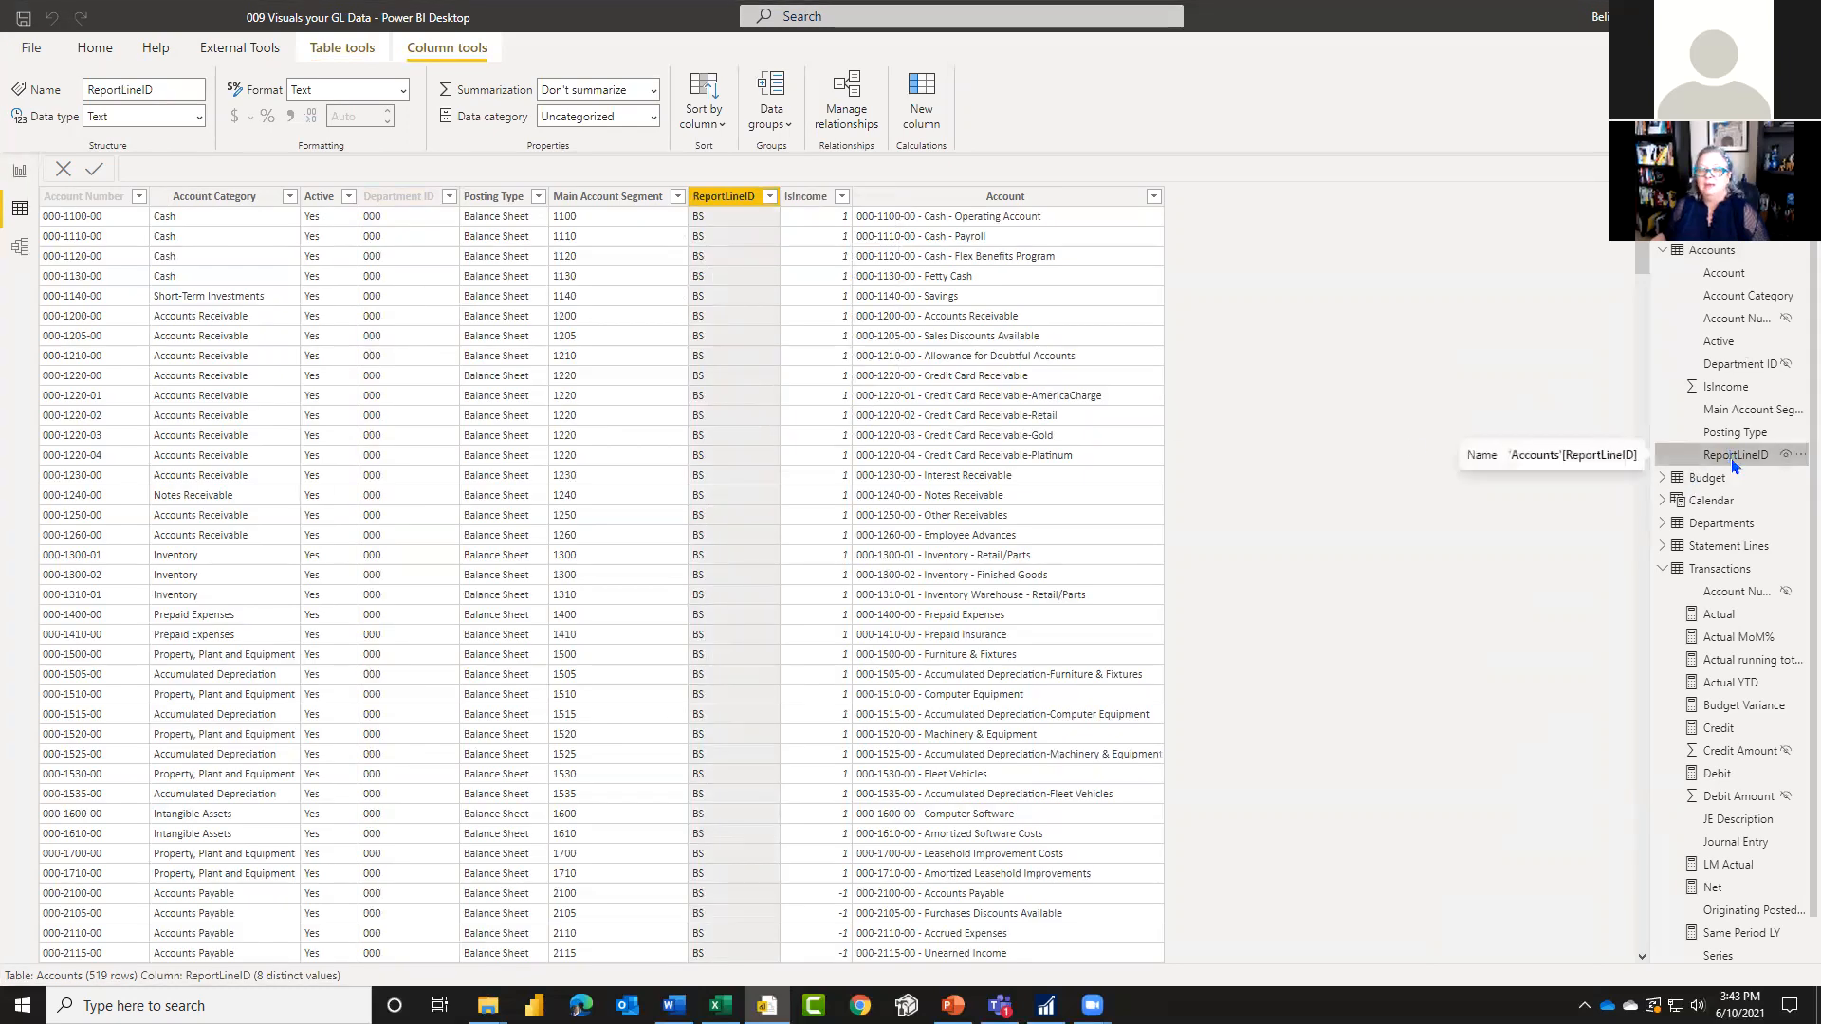
click(17, 173)
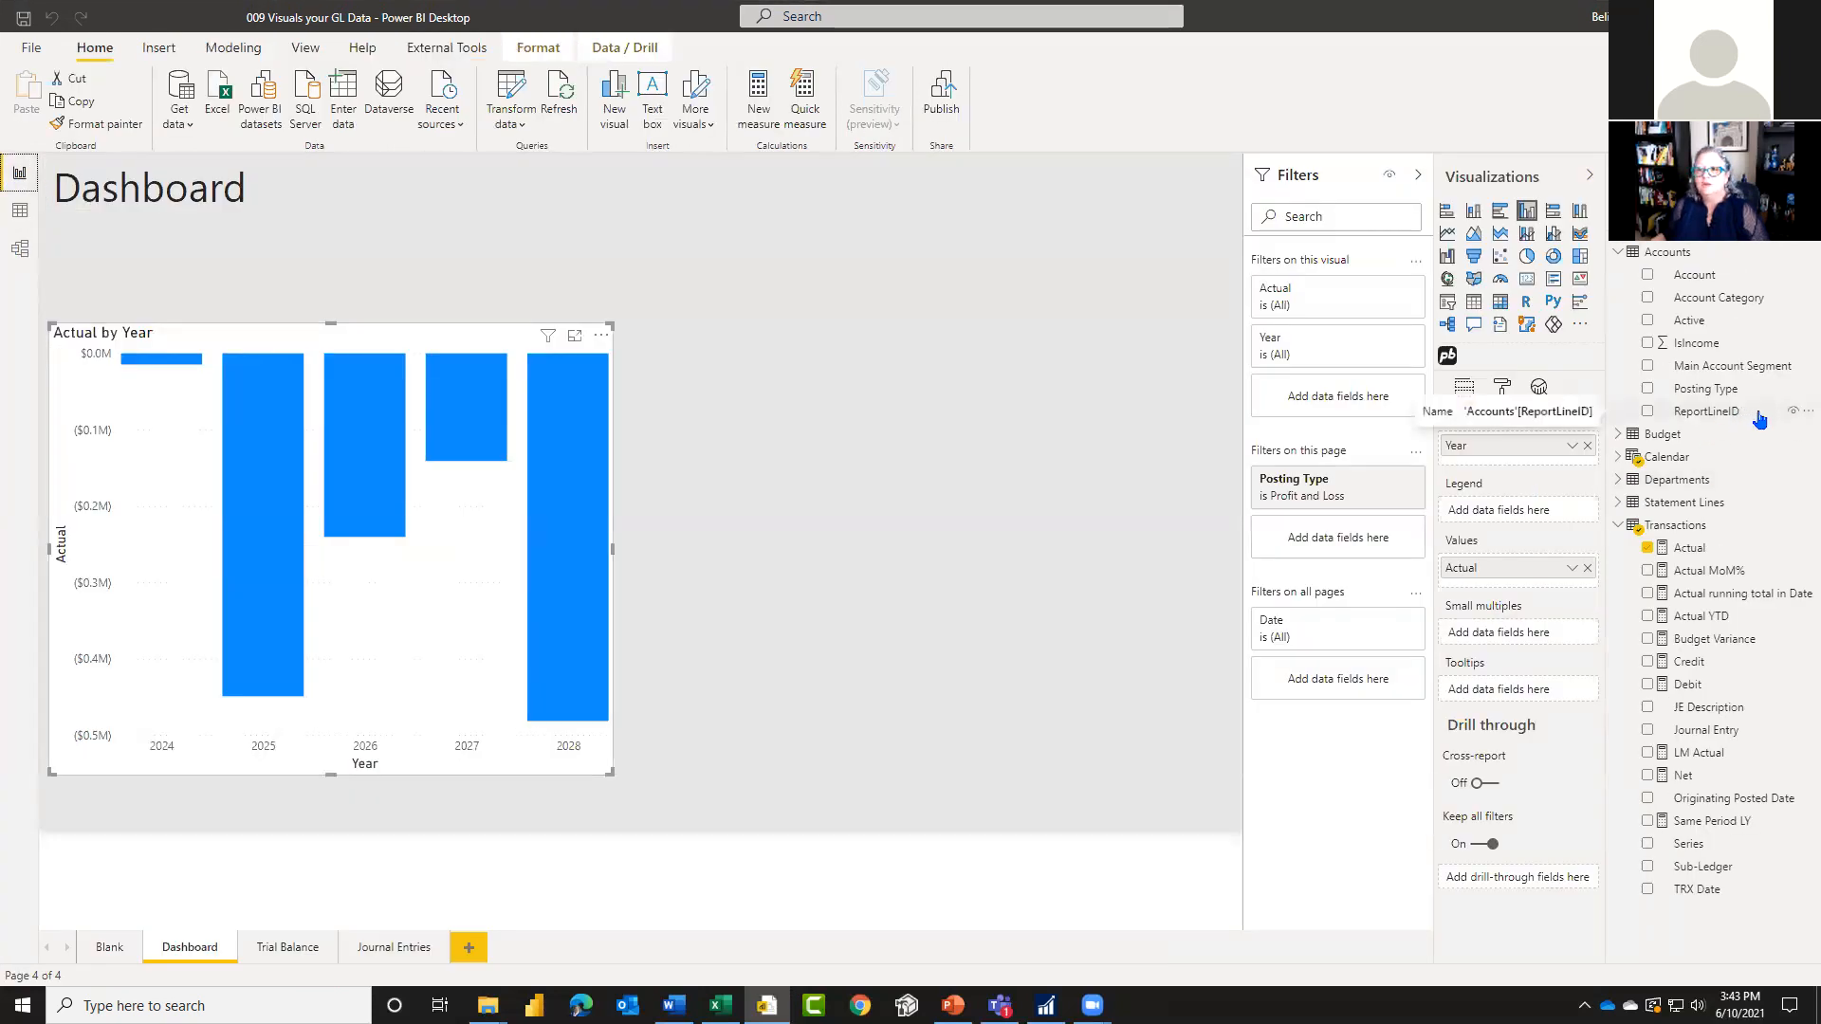
Step: Add an advanced page filter so ReportLineID does not contain "unit", and hide the ReportLineID field again
drag(1743, 414, 1328, 538)
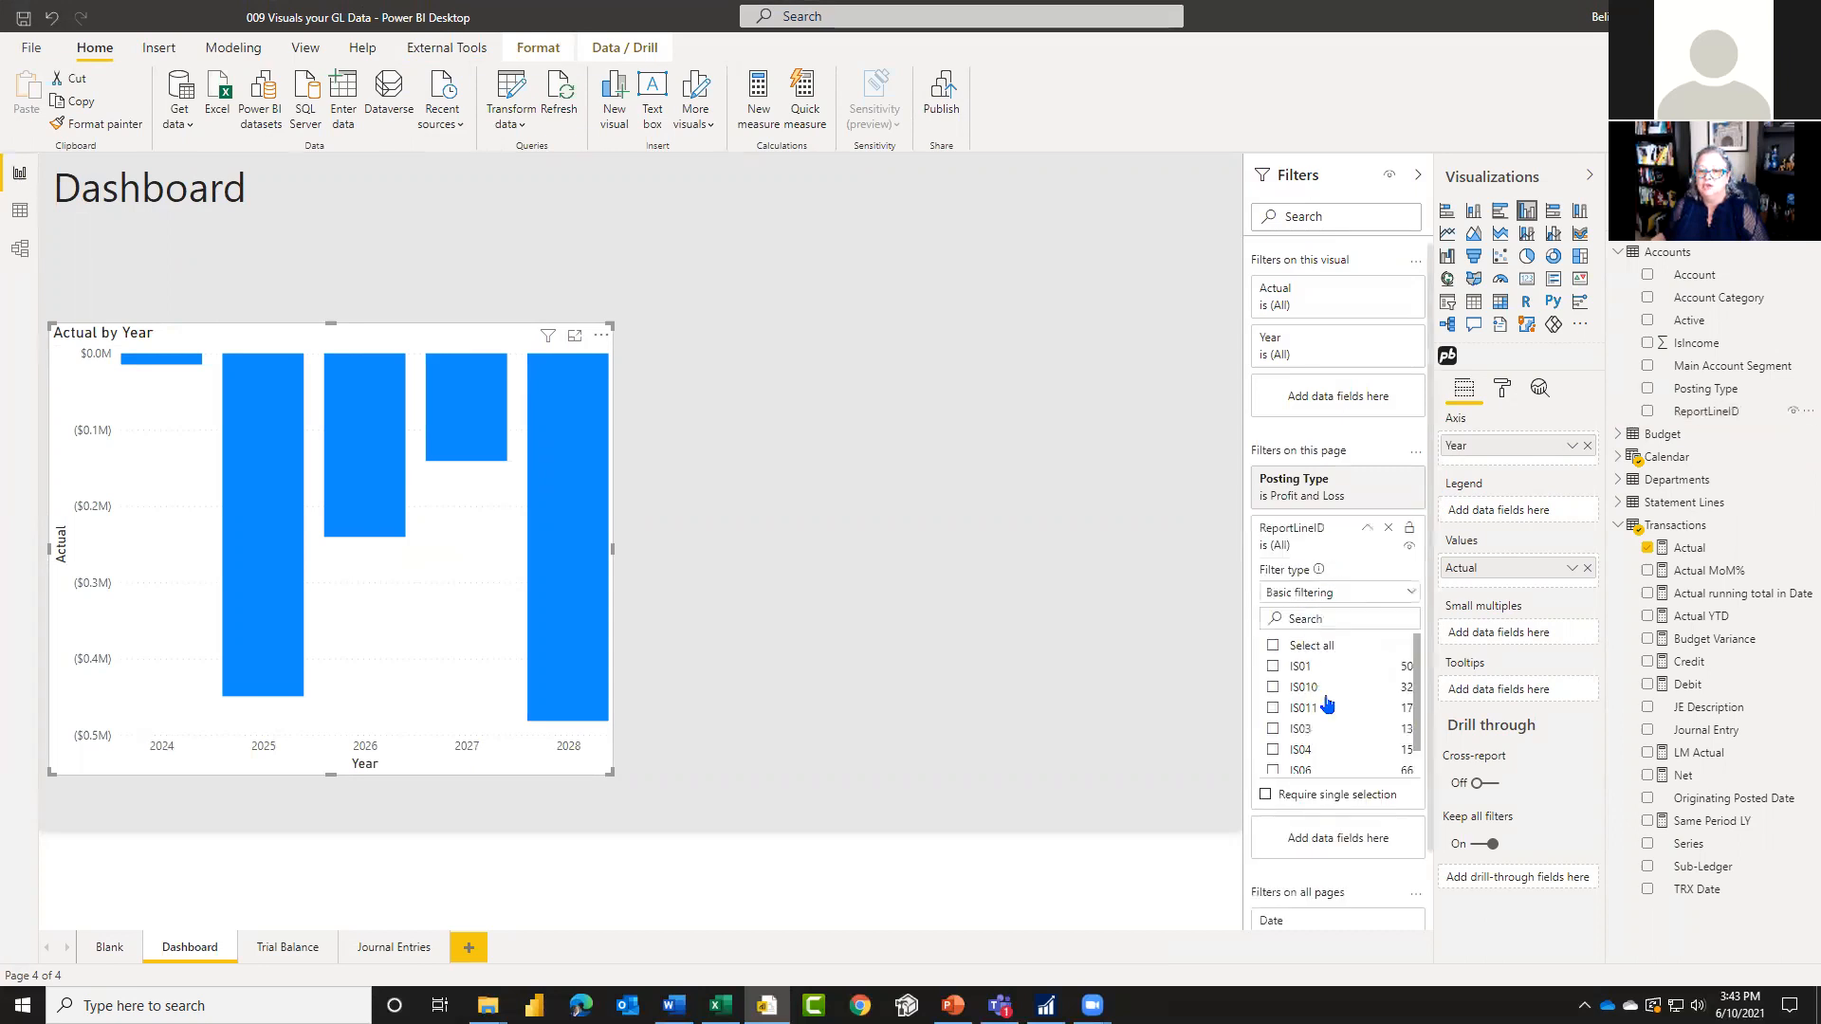
click(1341, 595)
click(1318, 621)
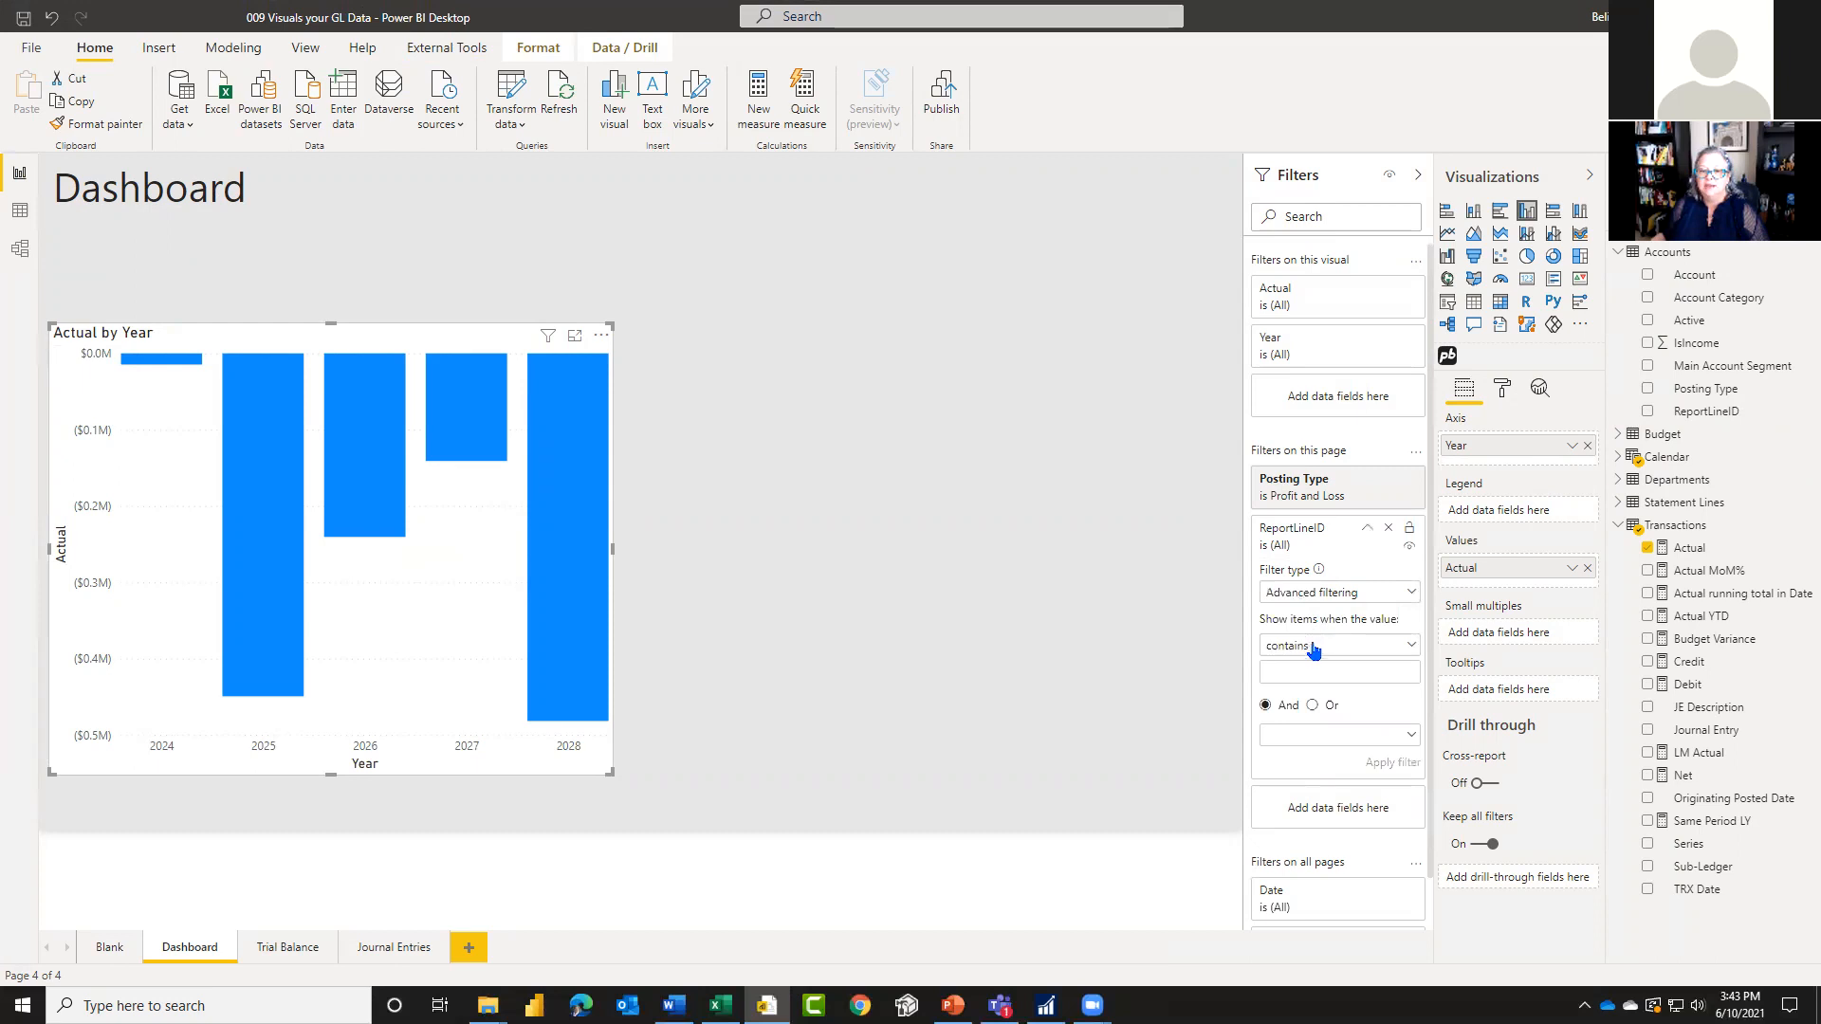
click(1313, 646)
click(1321, 693)
click(1320, 672)
text(unit)
click(1388, 761)
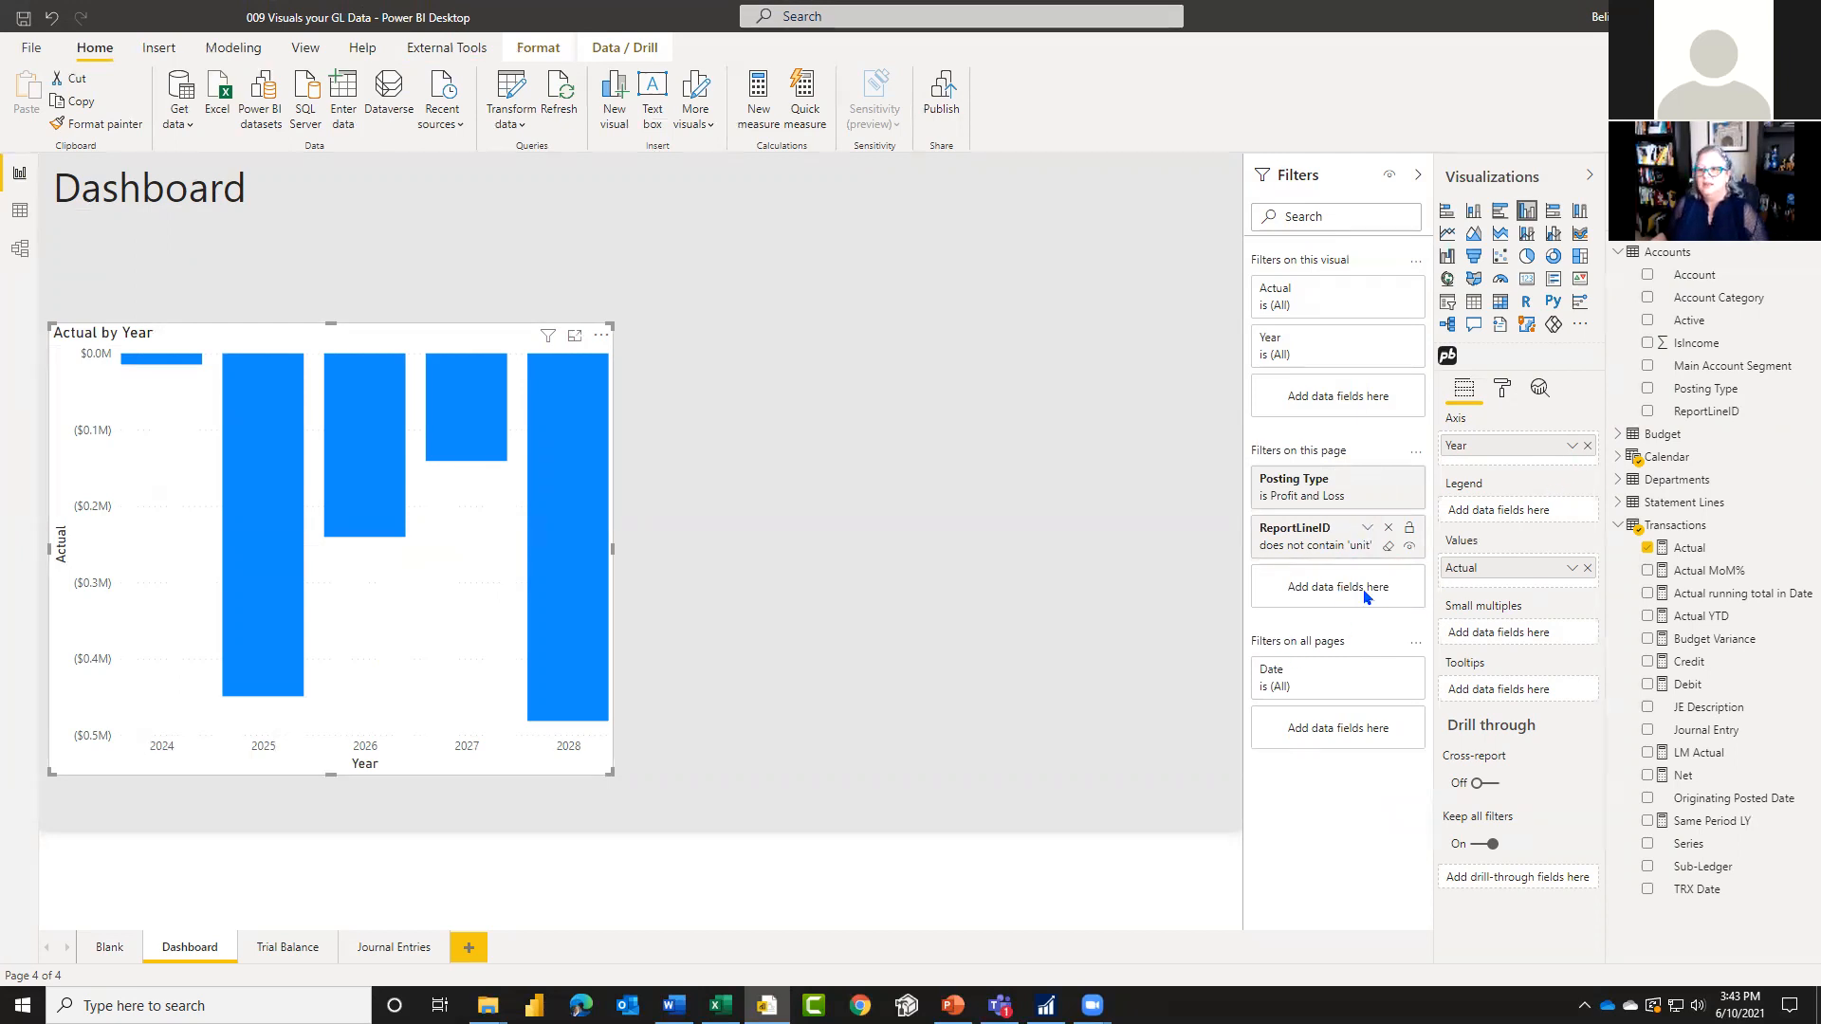
click(1793, 413)
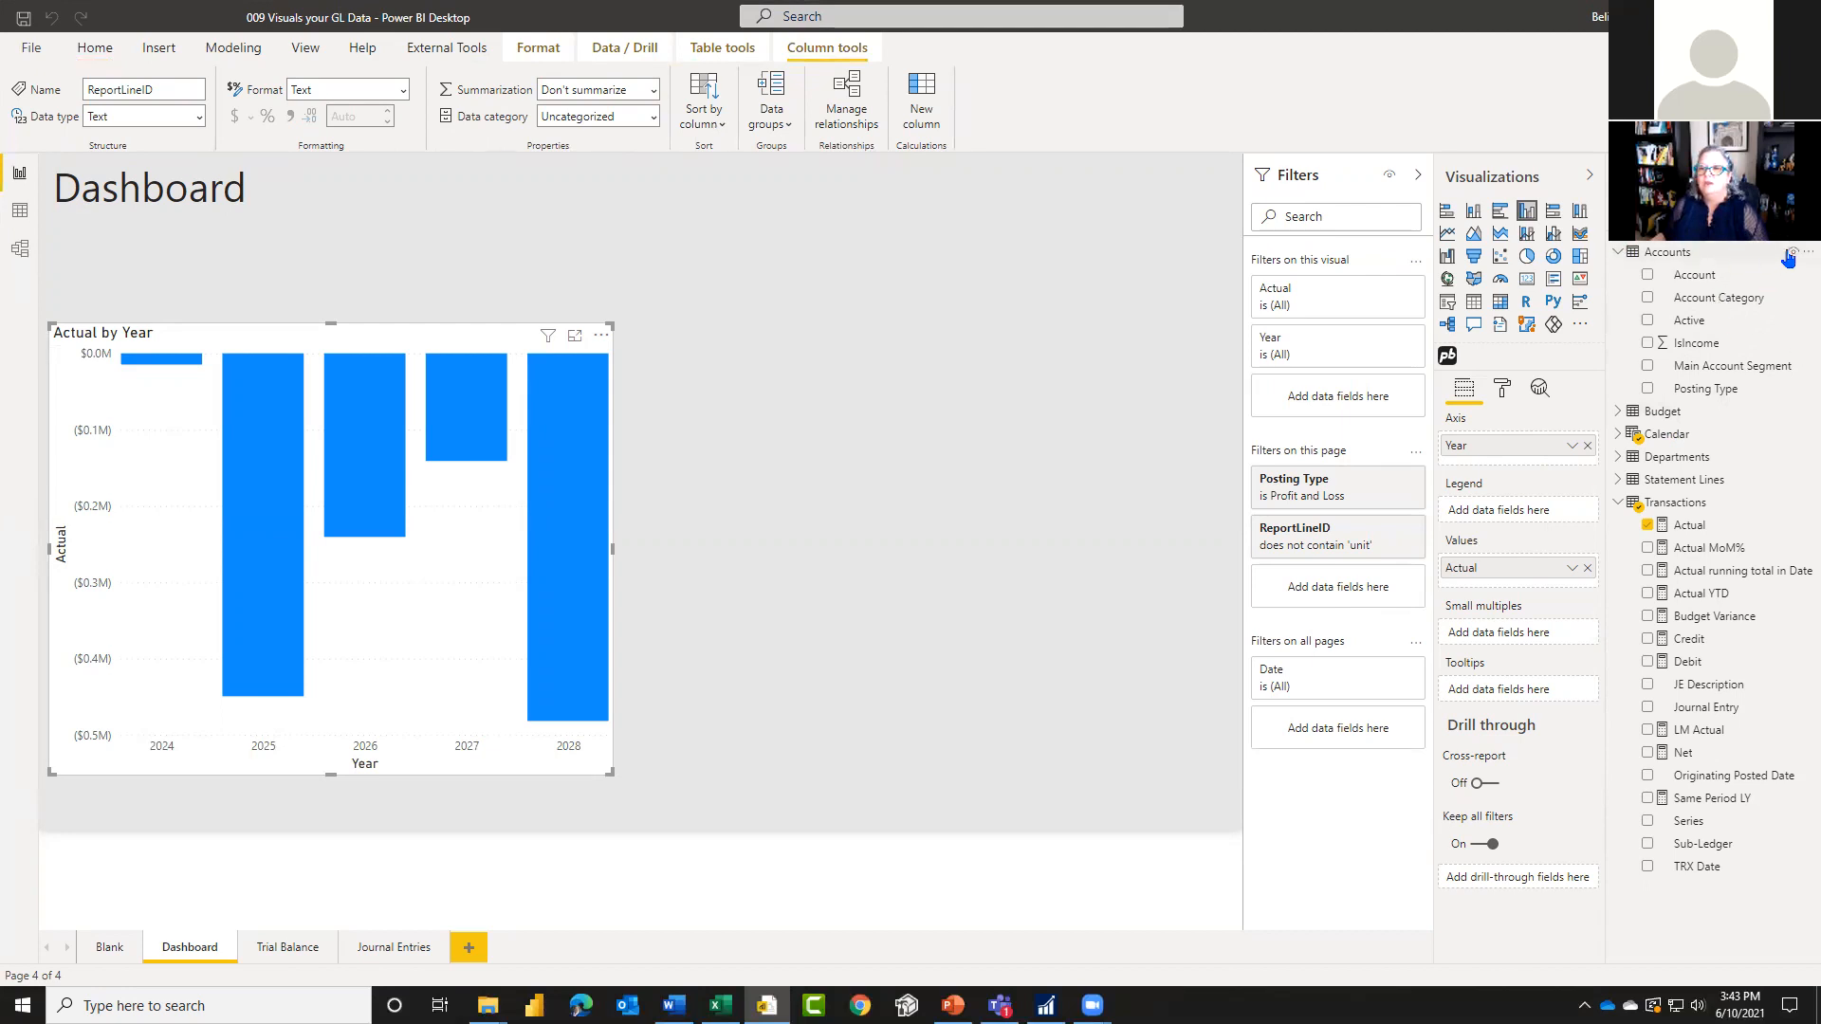
Step: Show the hidden fields in the field list and switch their display off again
click(1796, 256)
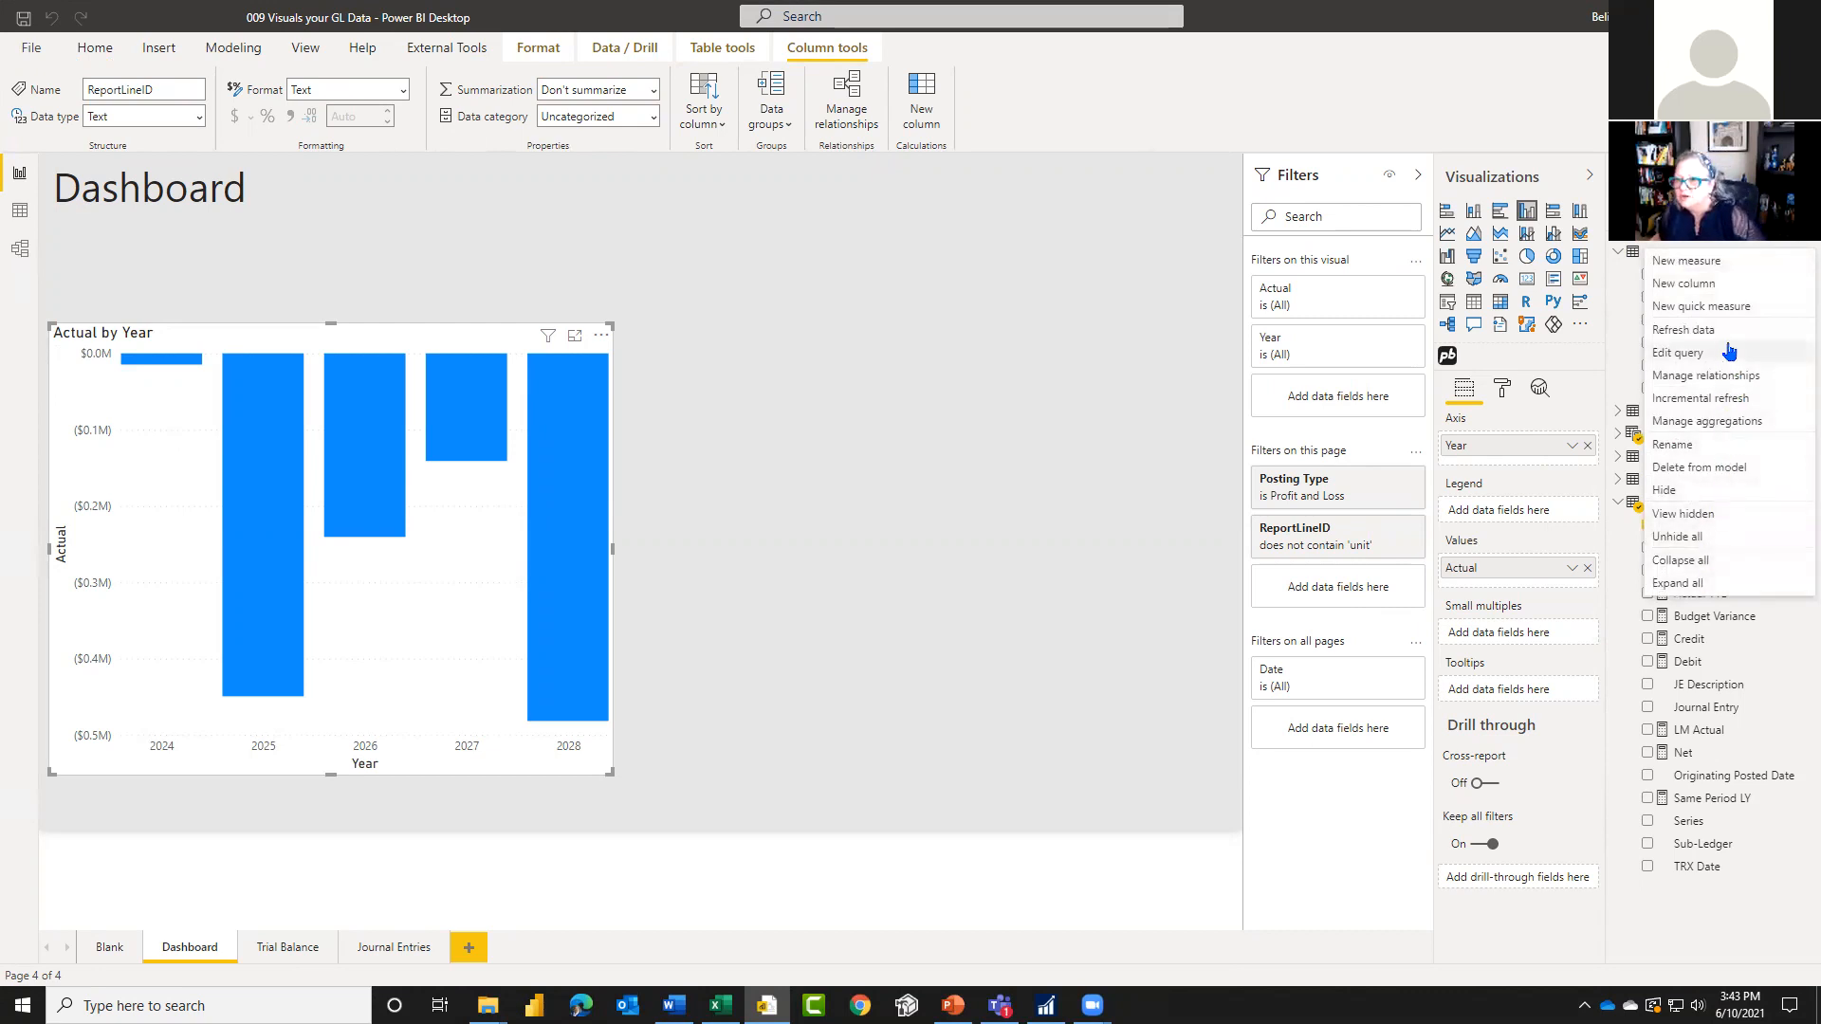
click(1733, 517)
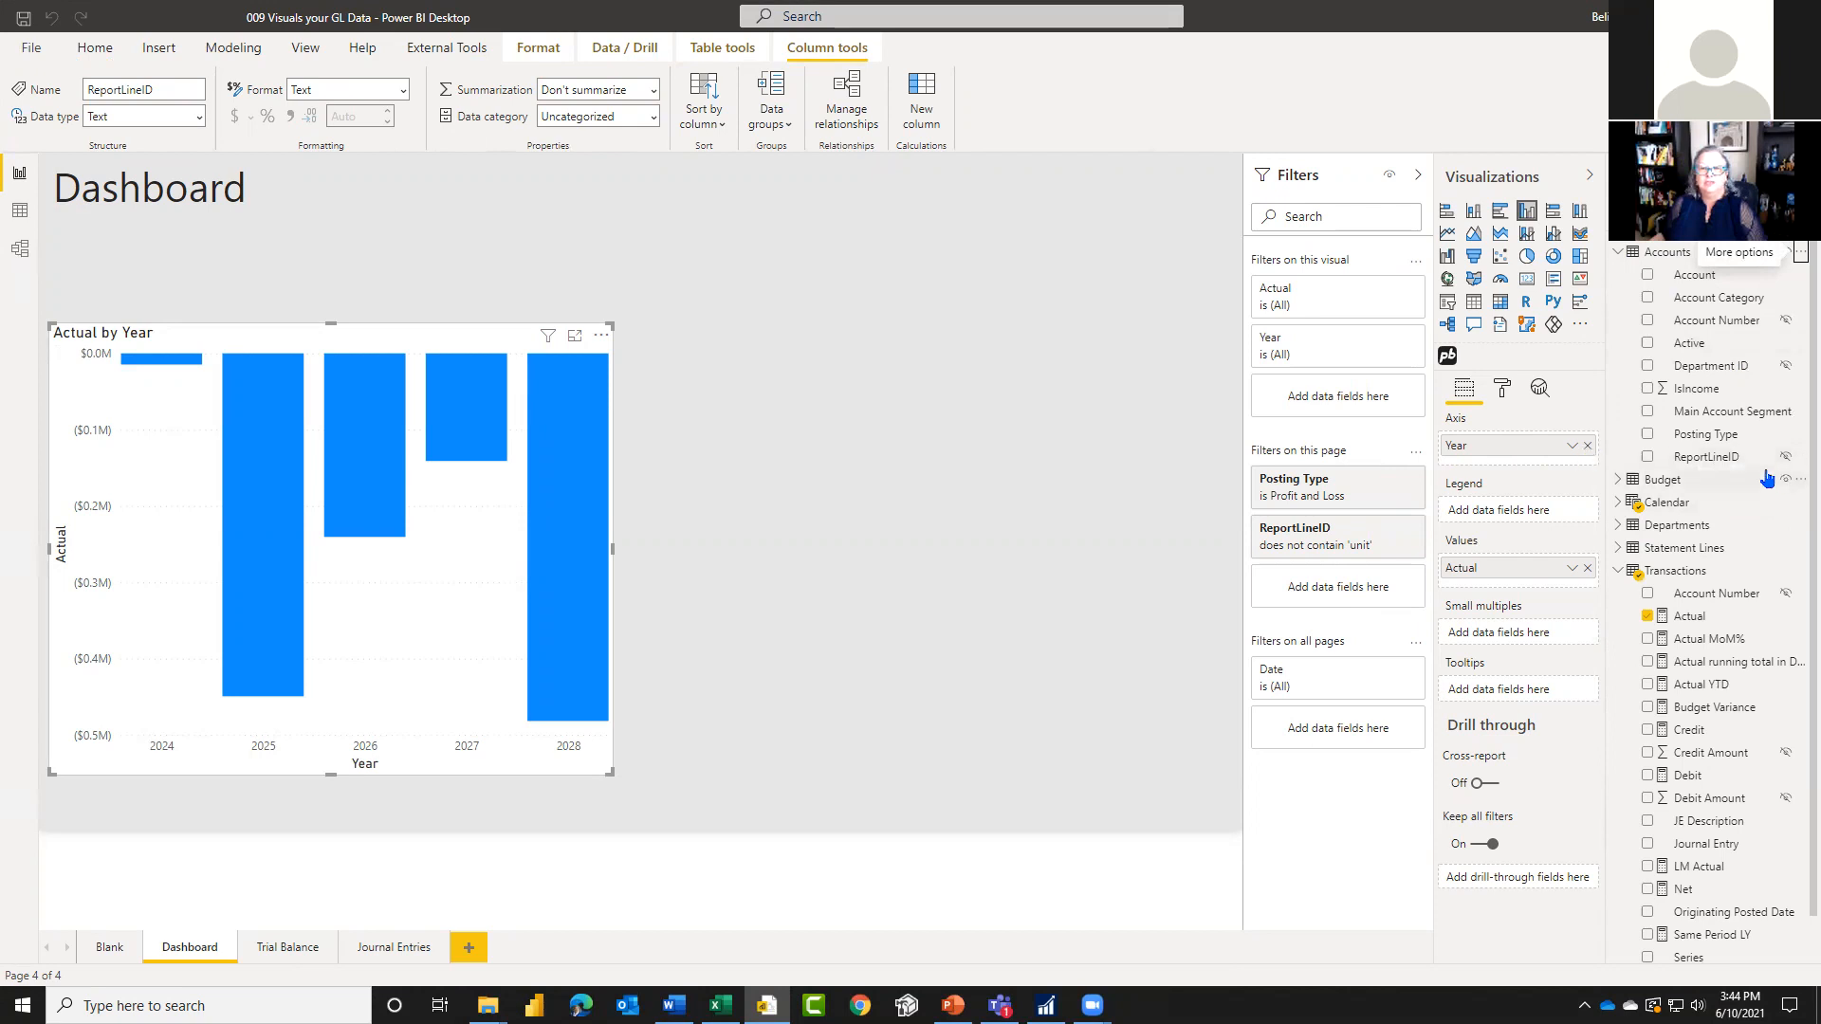
click(1799, 256)
click(1684, 513)
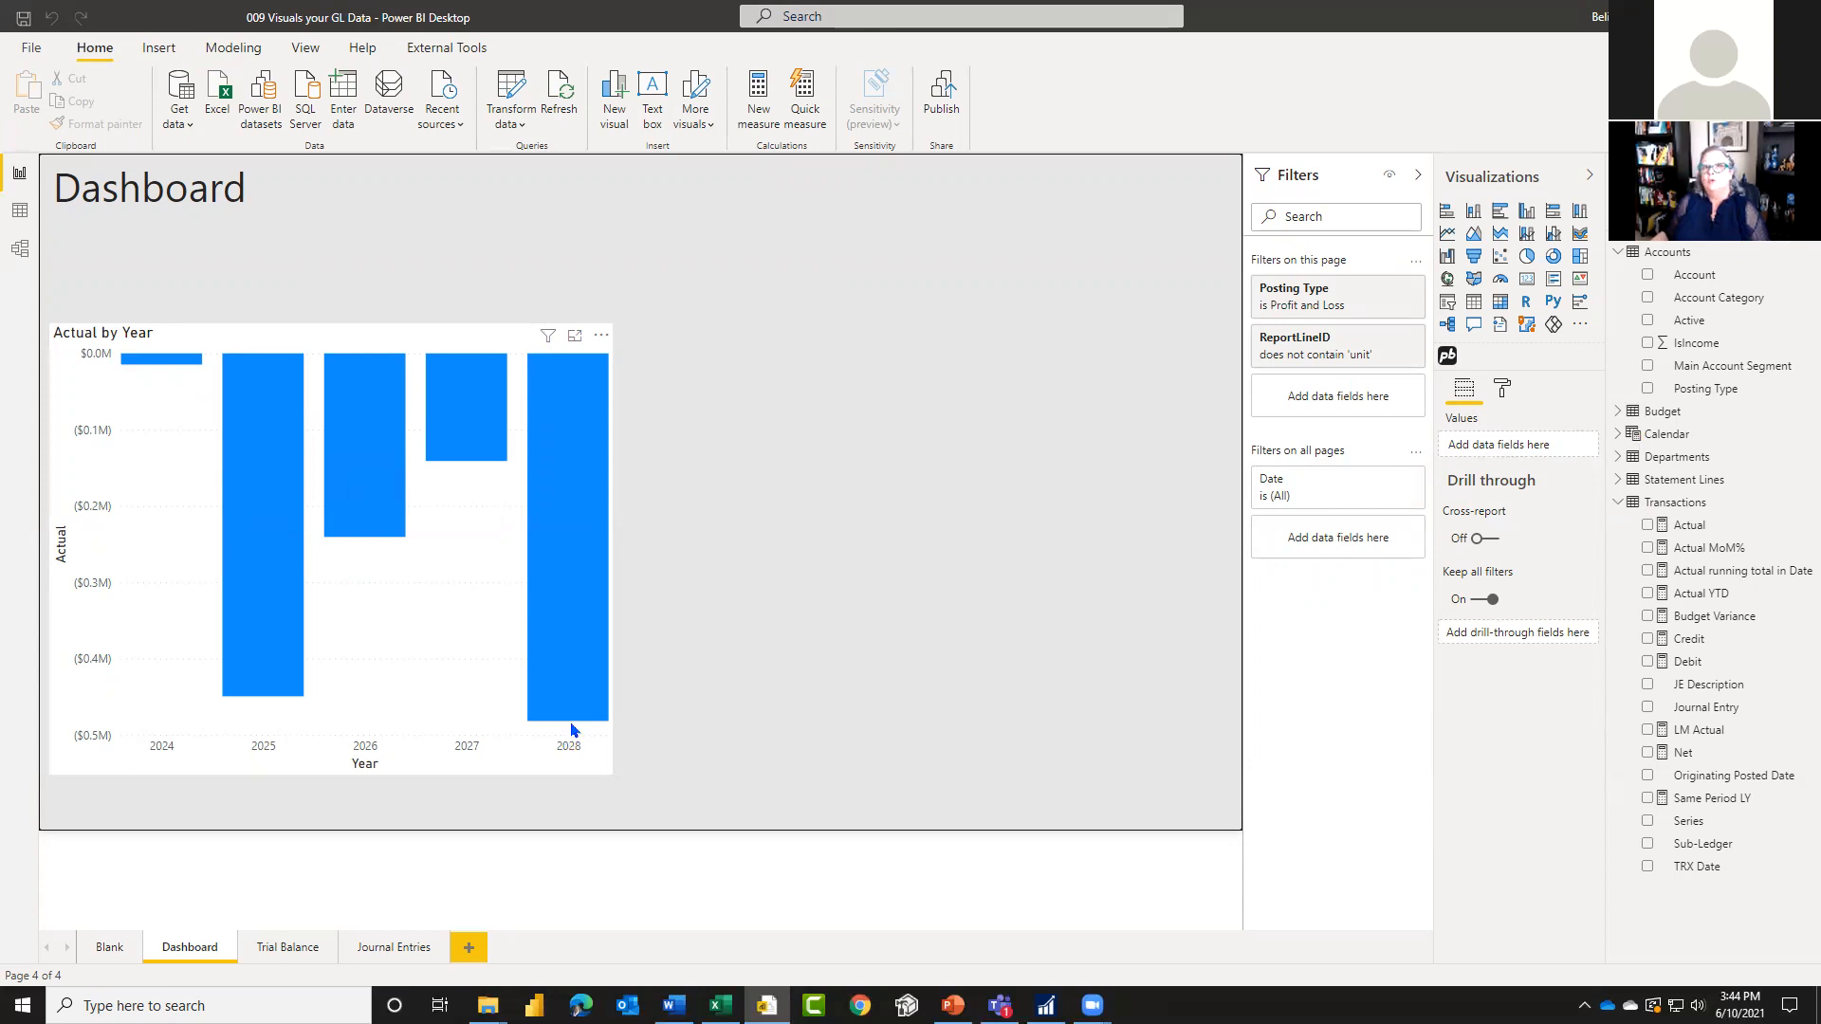
Step: Set the summarization of the IsIncome column in the Accounts table to Don't summarize
mouse_move(571, 724)
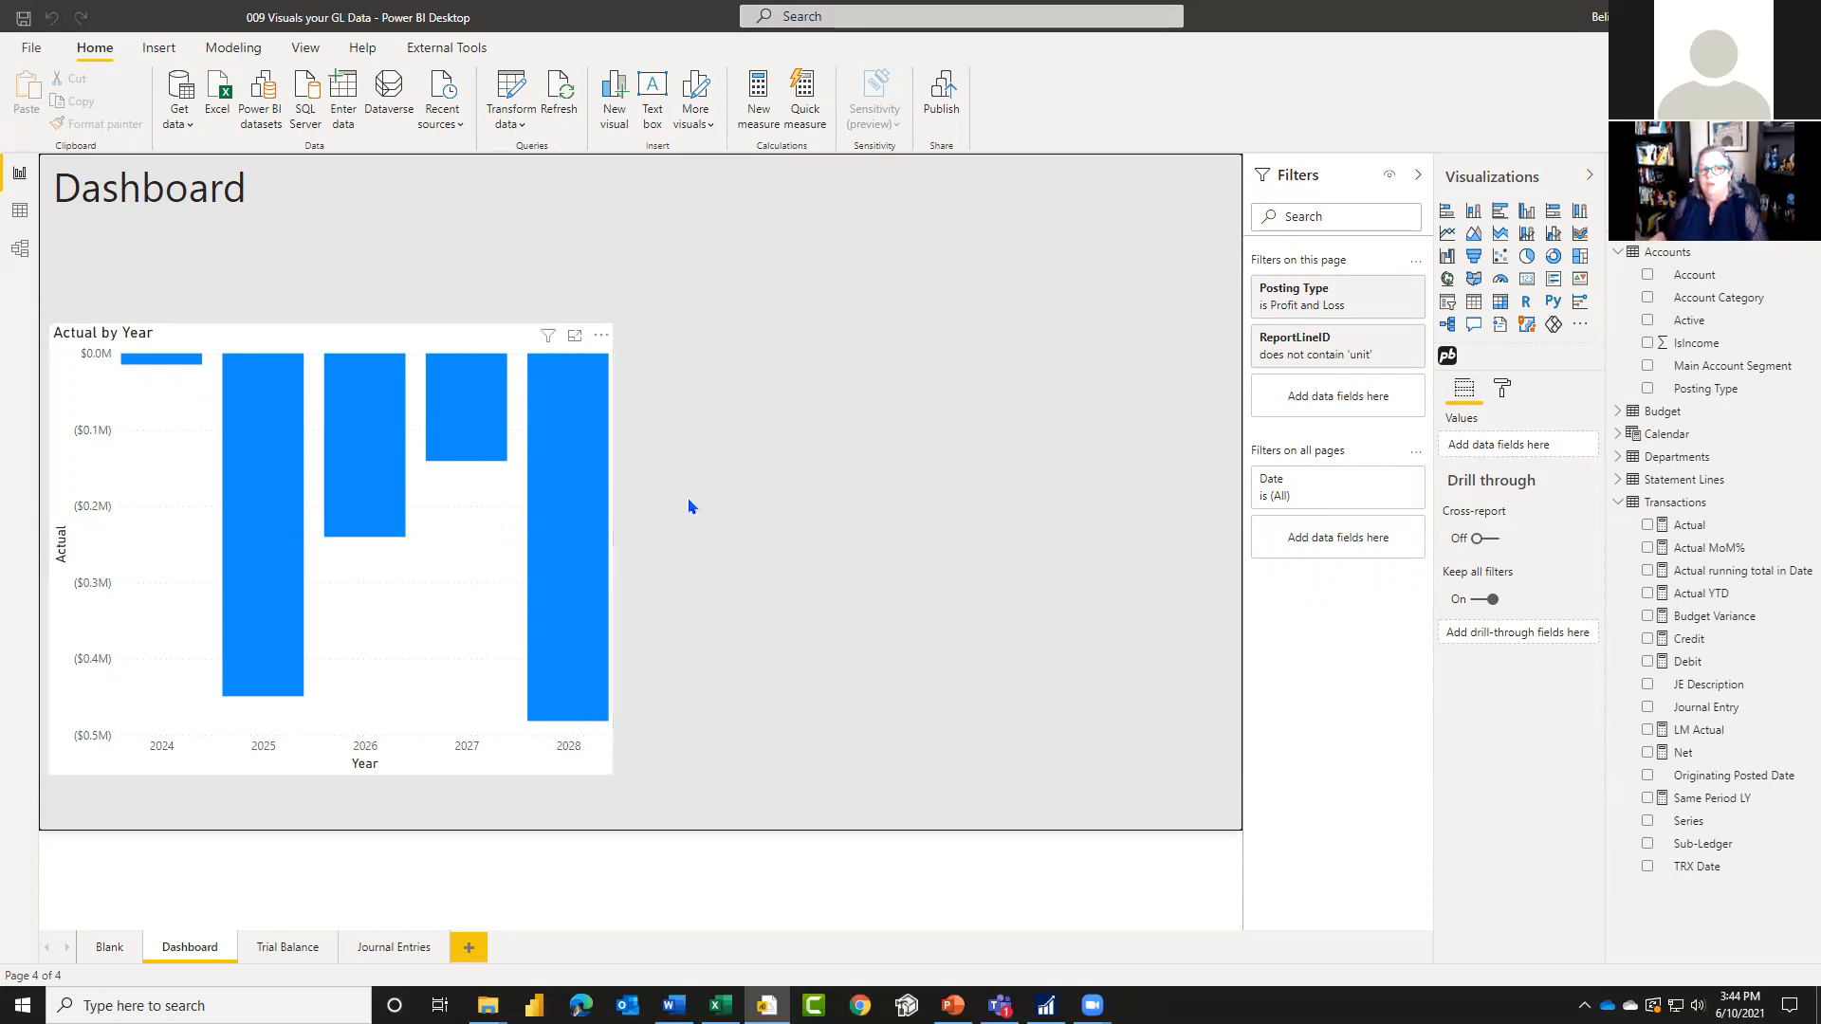
click(1732, 350)
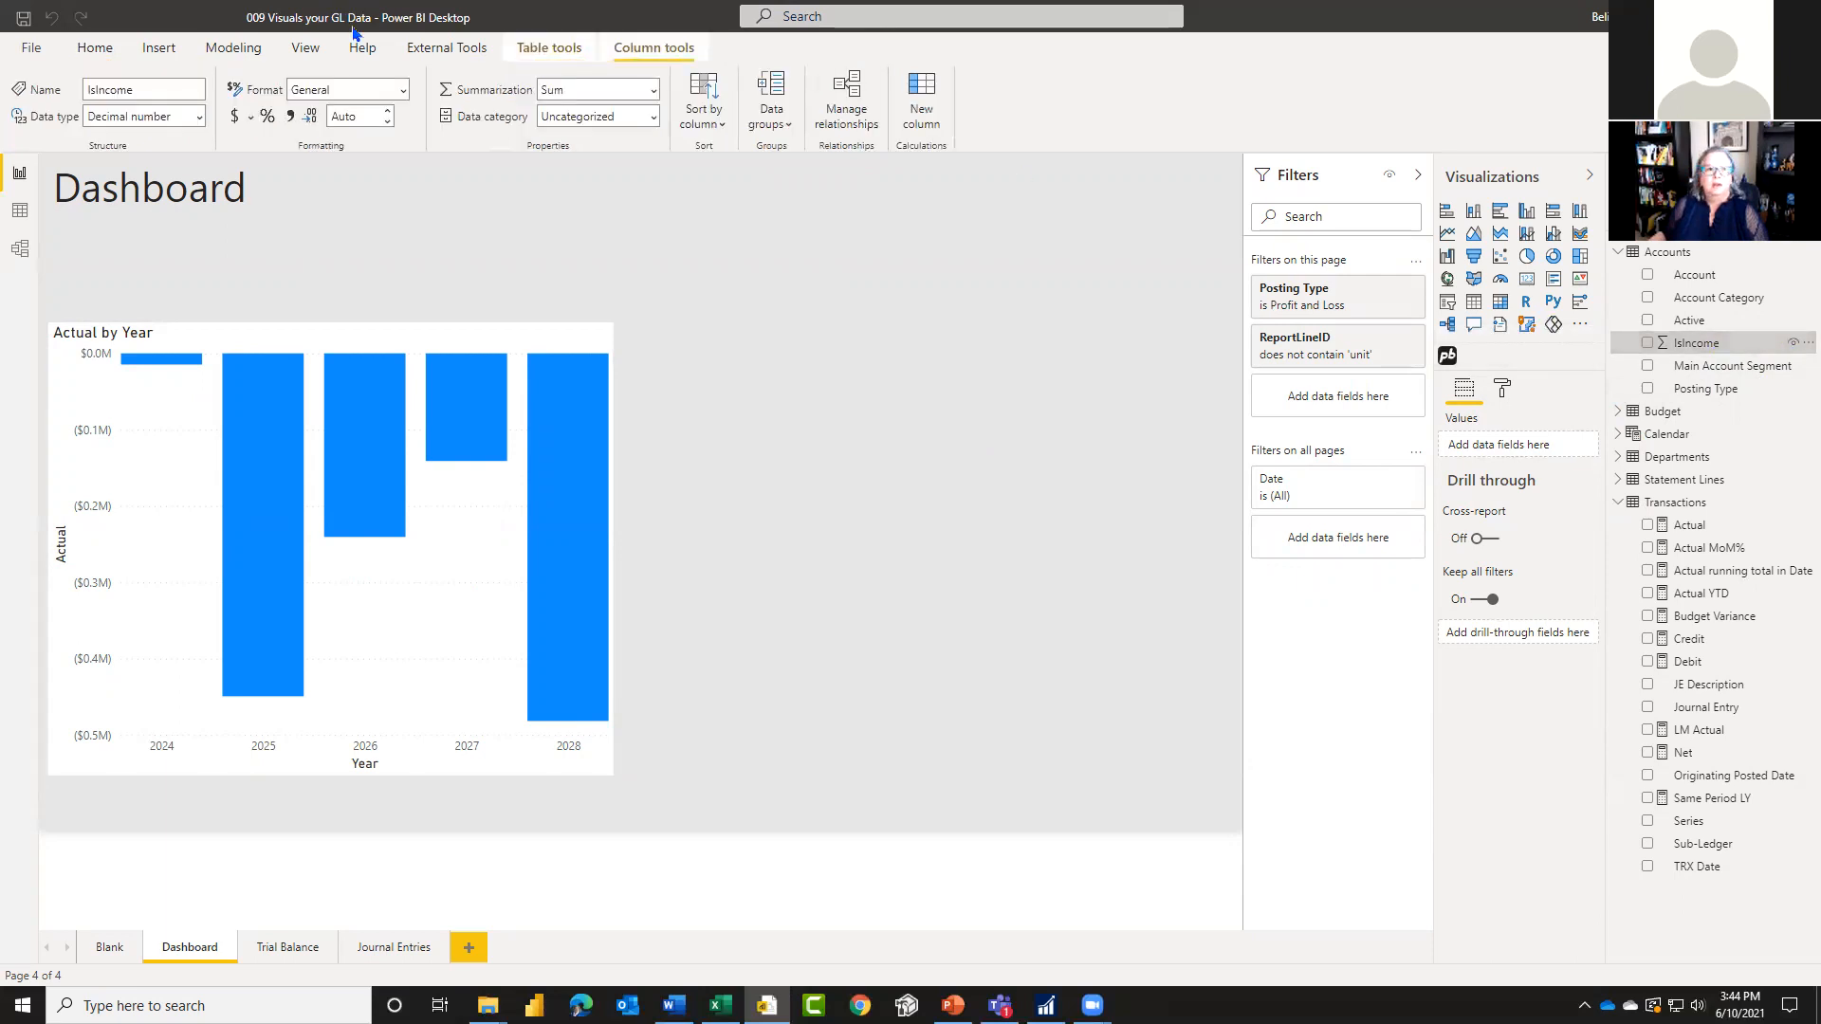
click(654, 90)
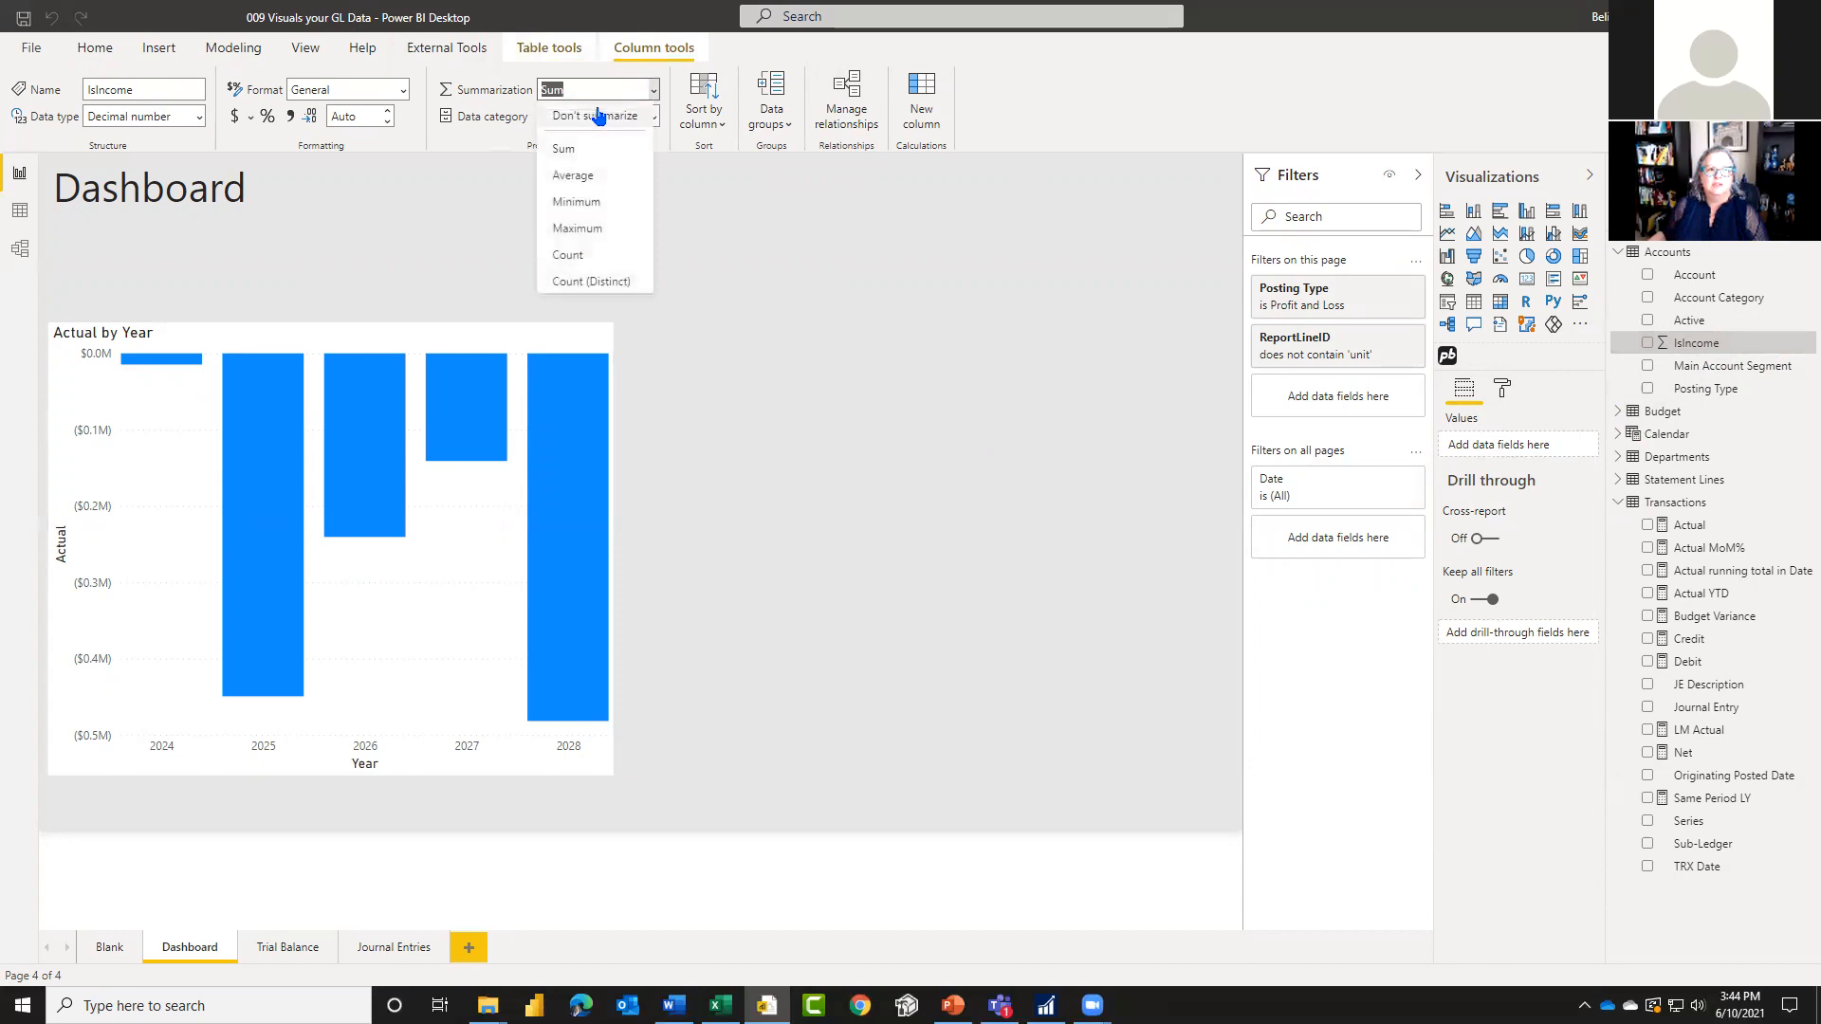
click(612, 140)
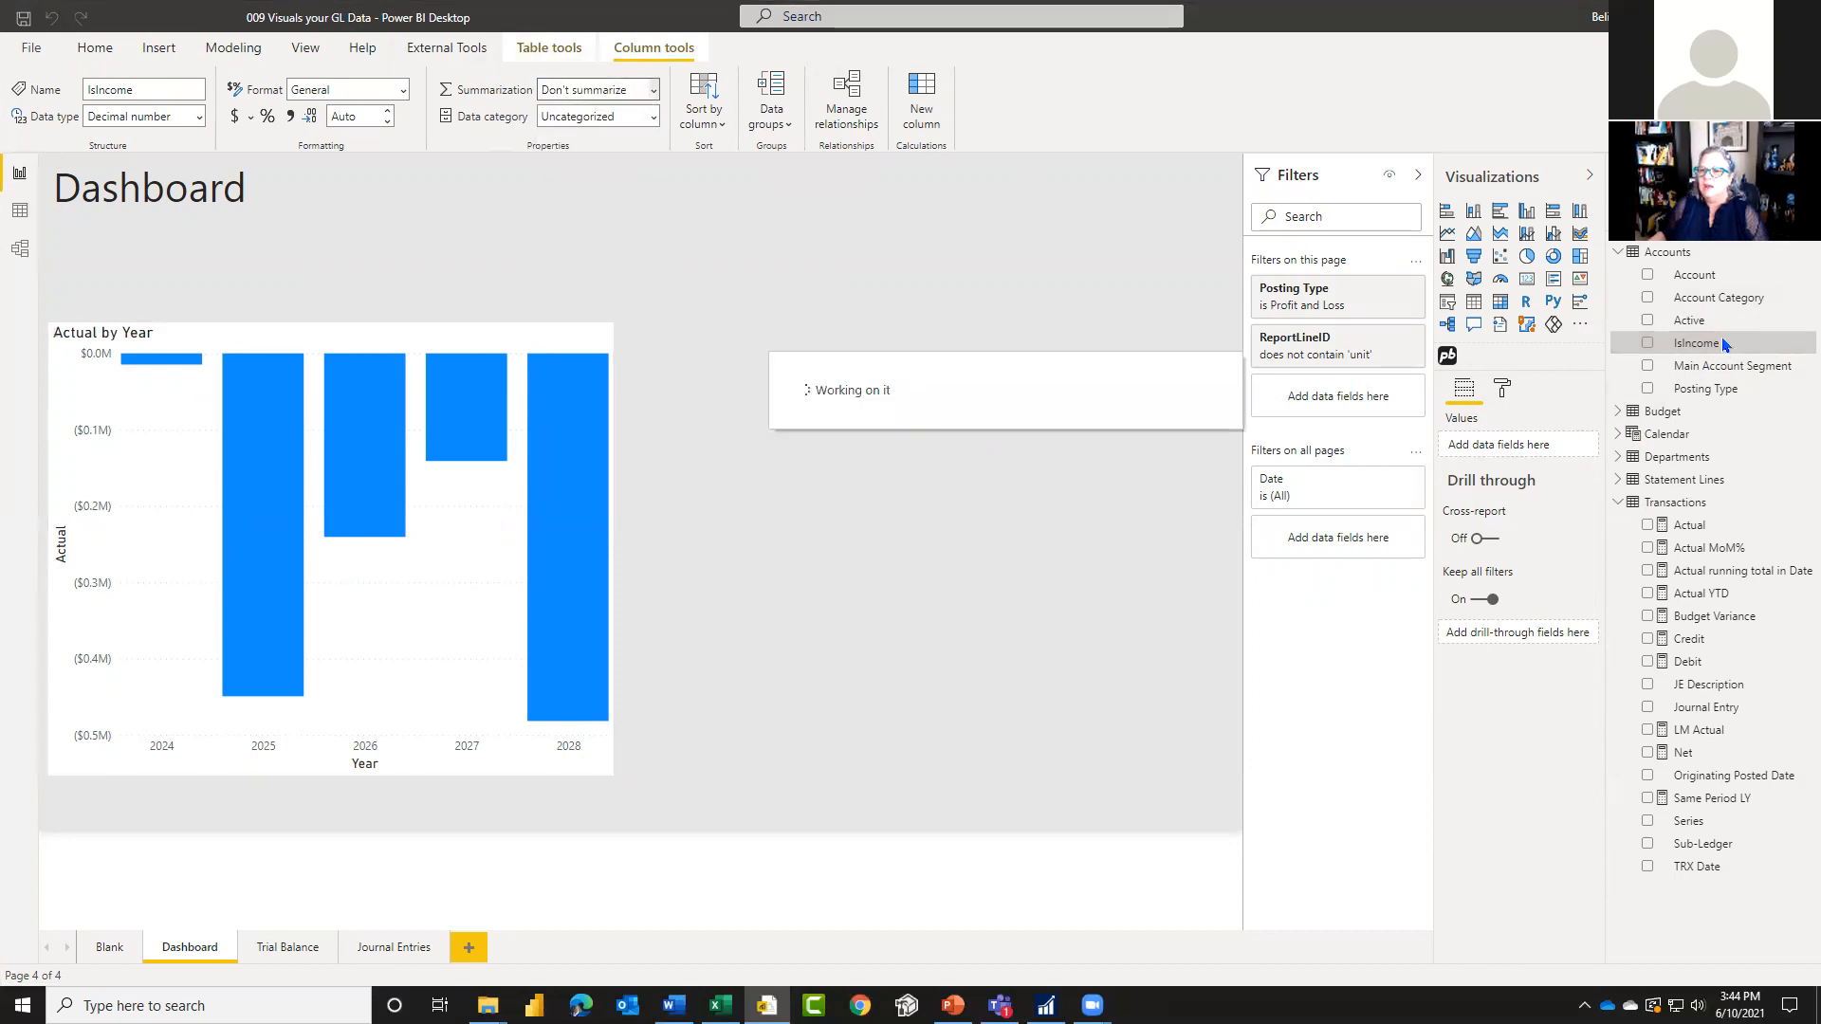
Step: Add IsIncome as a filter on all pages, using basic filtering to keep only the value 1
drag(1719, 347, 1353, 540)
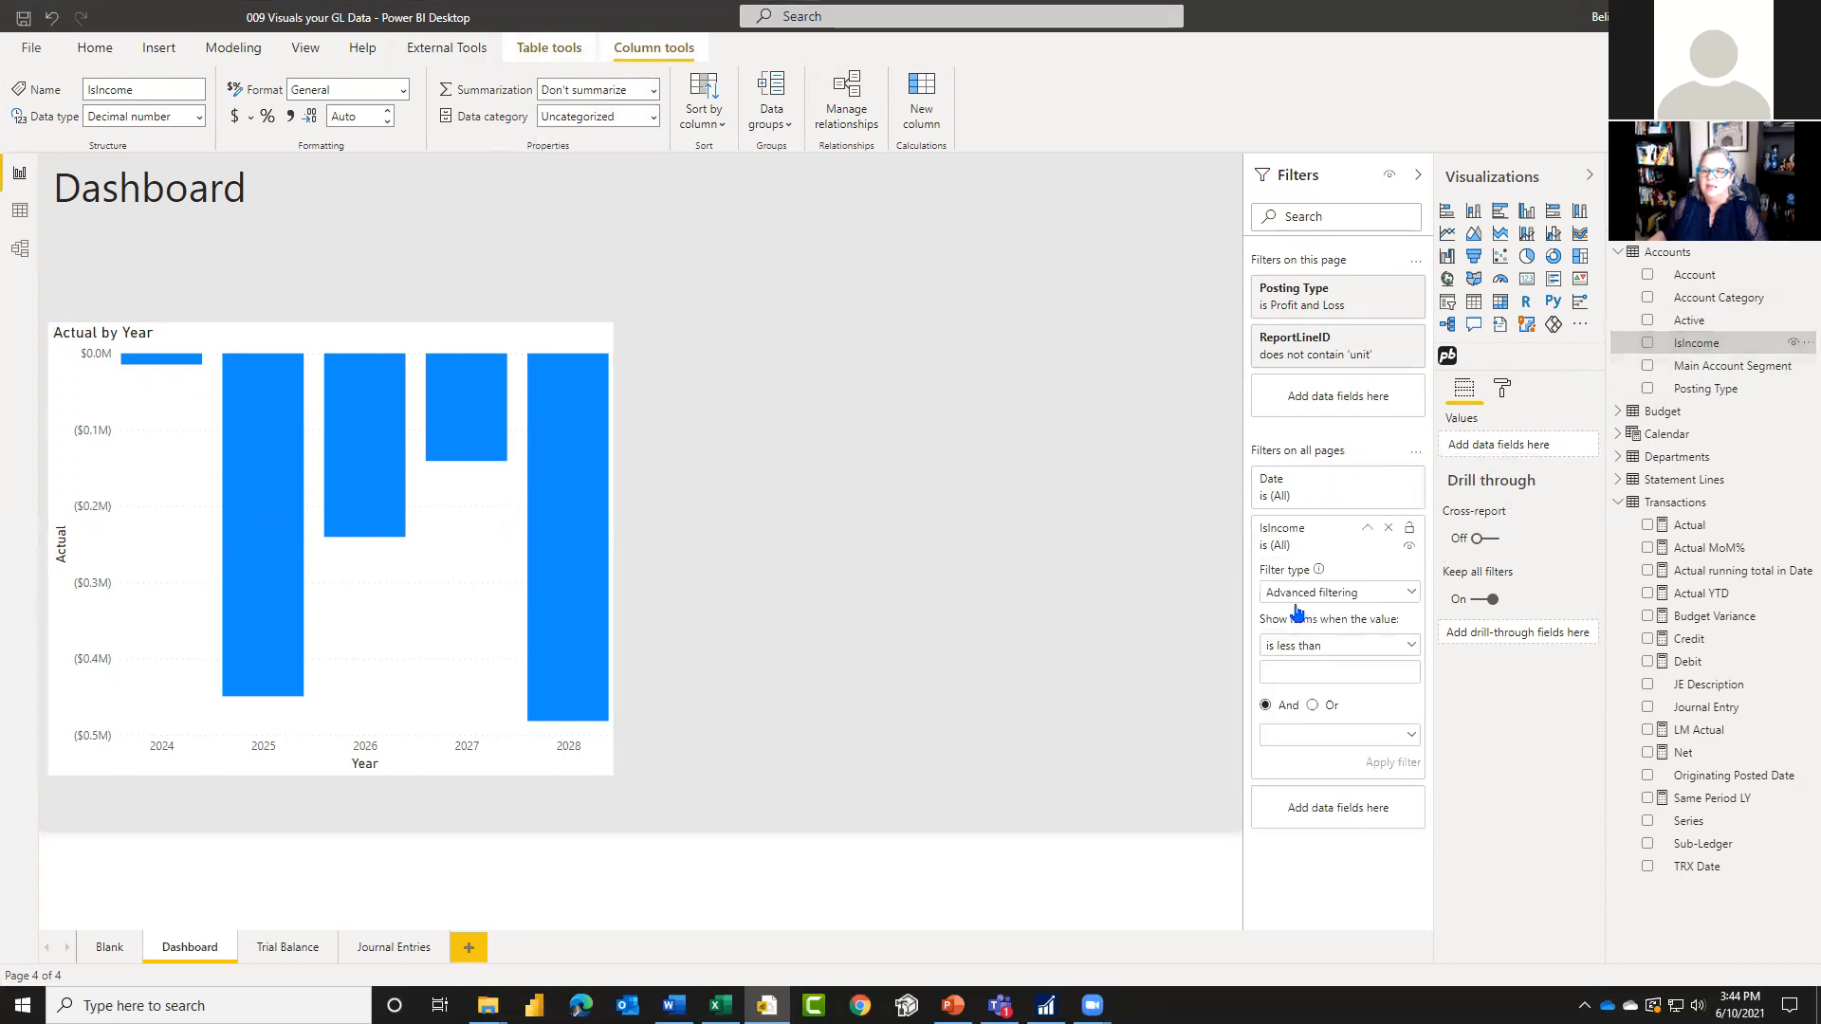
click(1338, 648)
click(1369, 603)
click(1346, 595)
click(1298, 642)
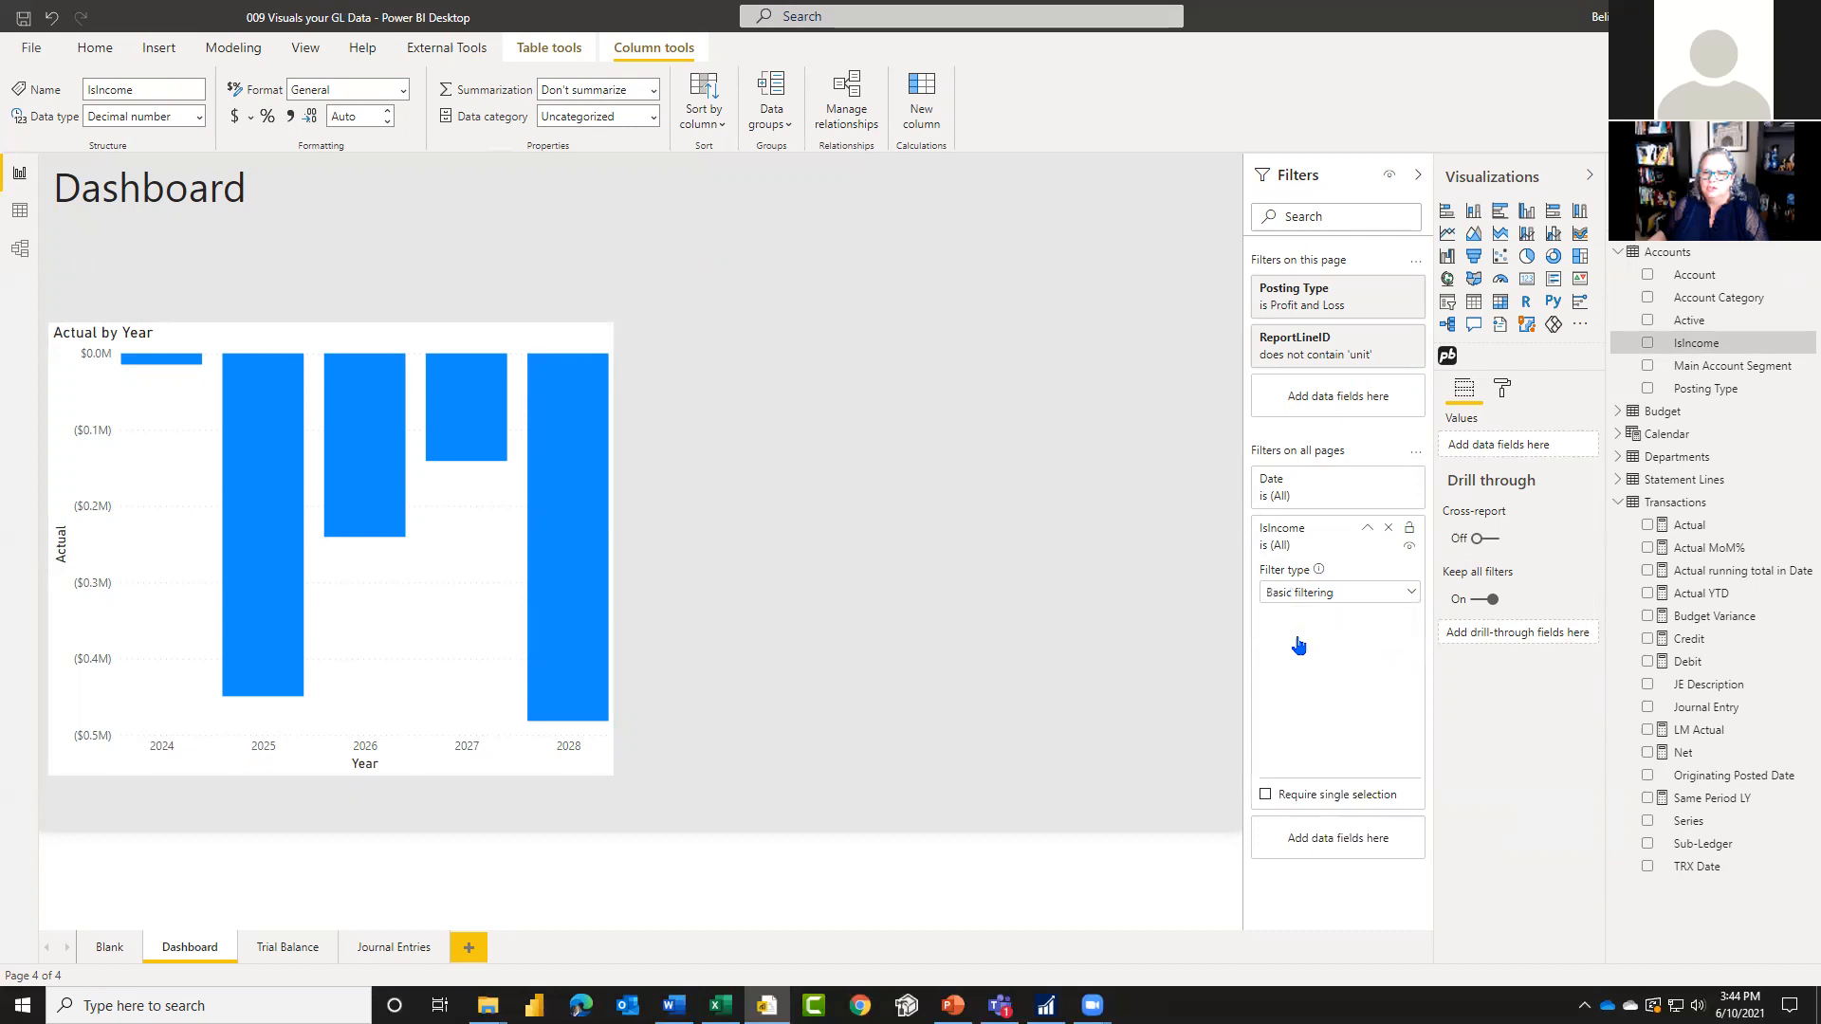
click(1273, 658)
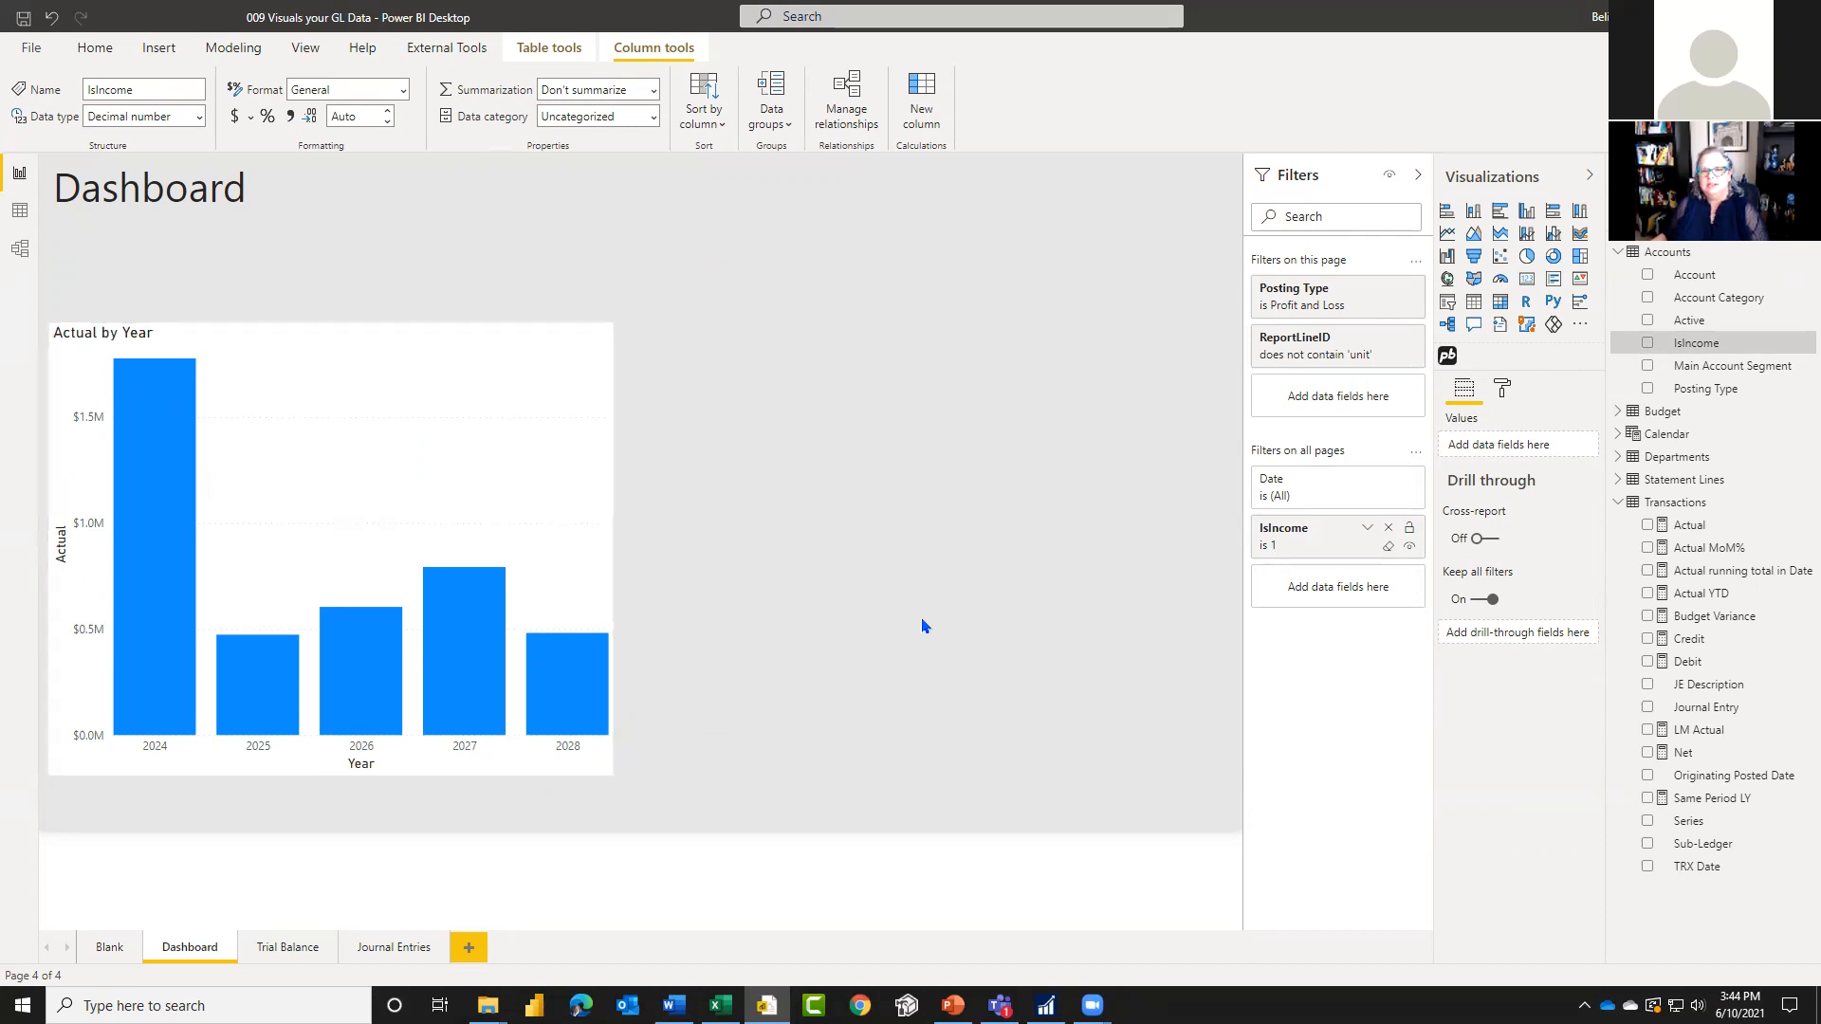
Step: Duplicate the Actual by Year chart, place the copy in the page's upper-right corner and shrink it to about half size
click(321, 349)
key(ctrl+c)
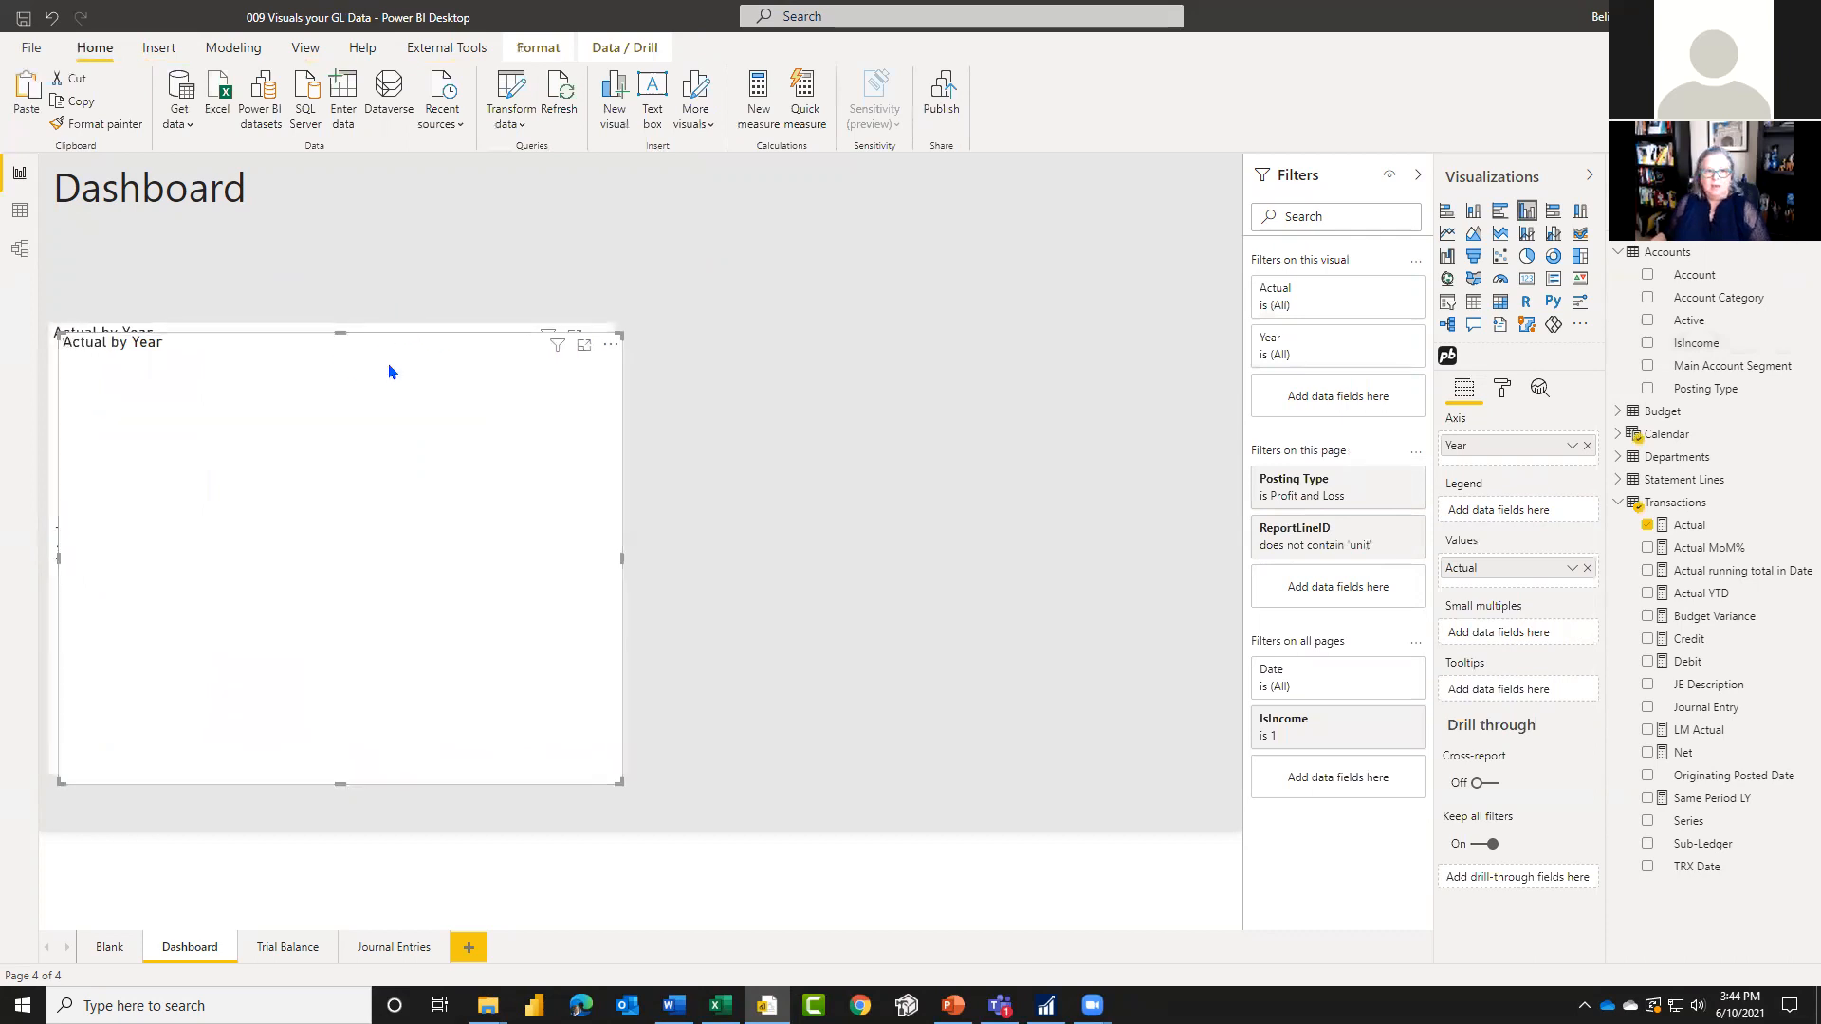
key(ctrl+v)
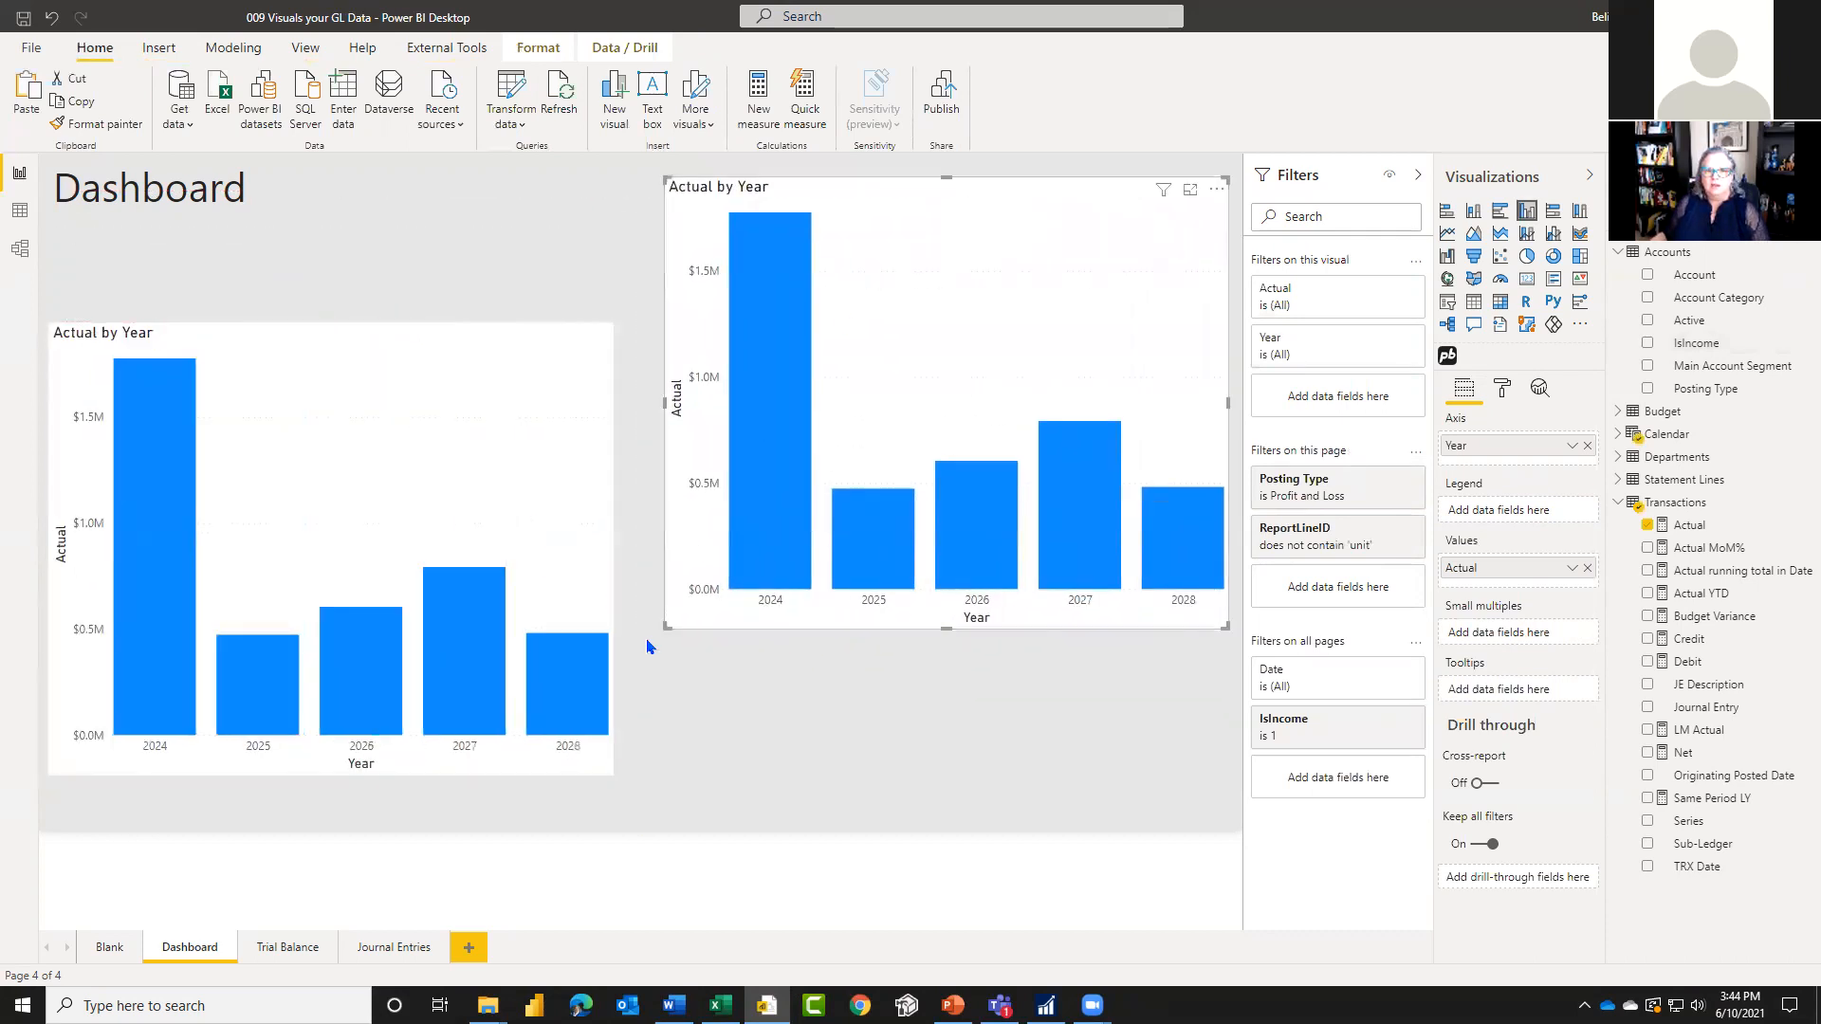
drag(663, 626, 942, 381)
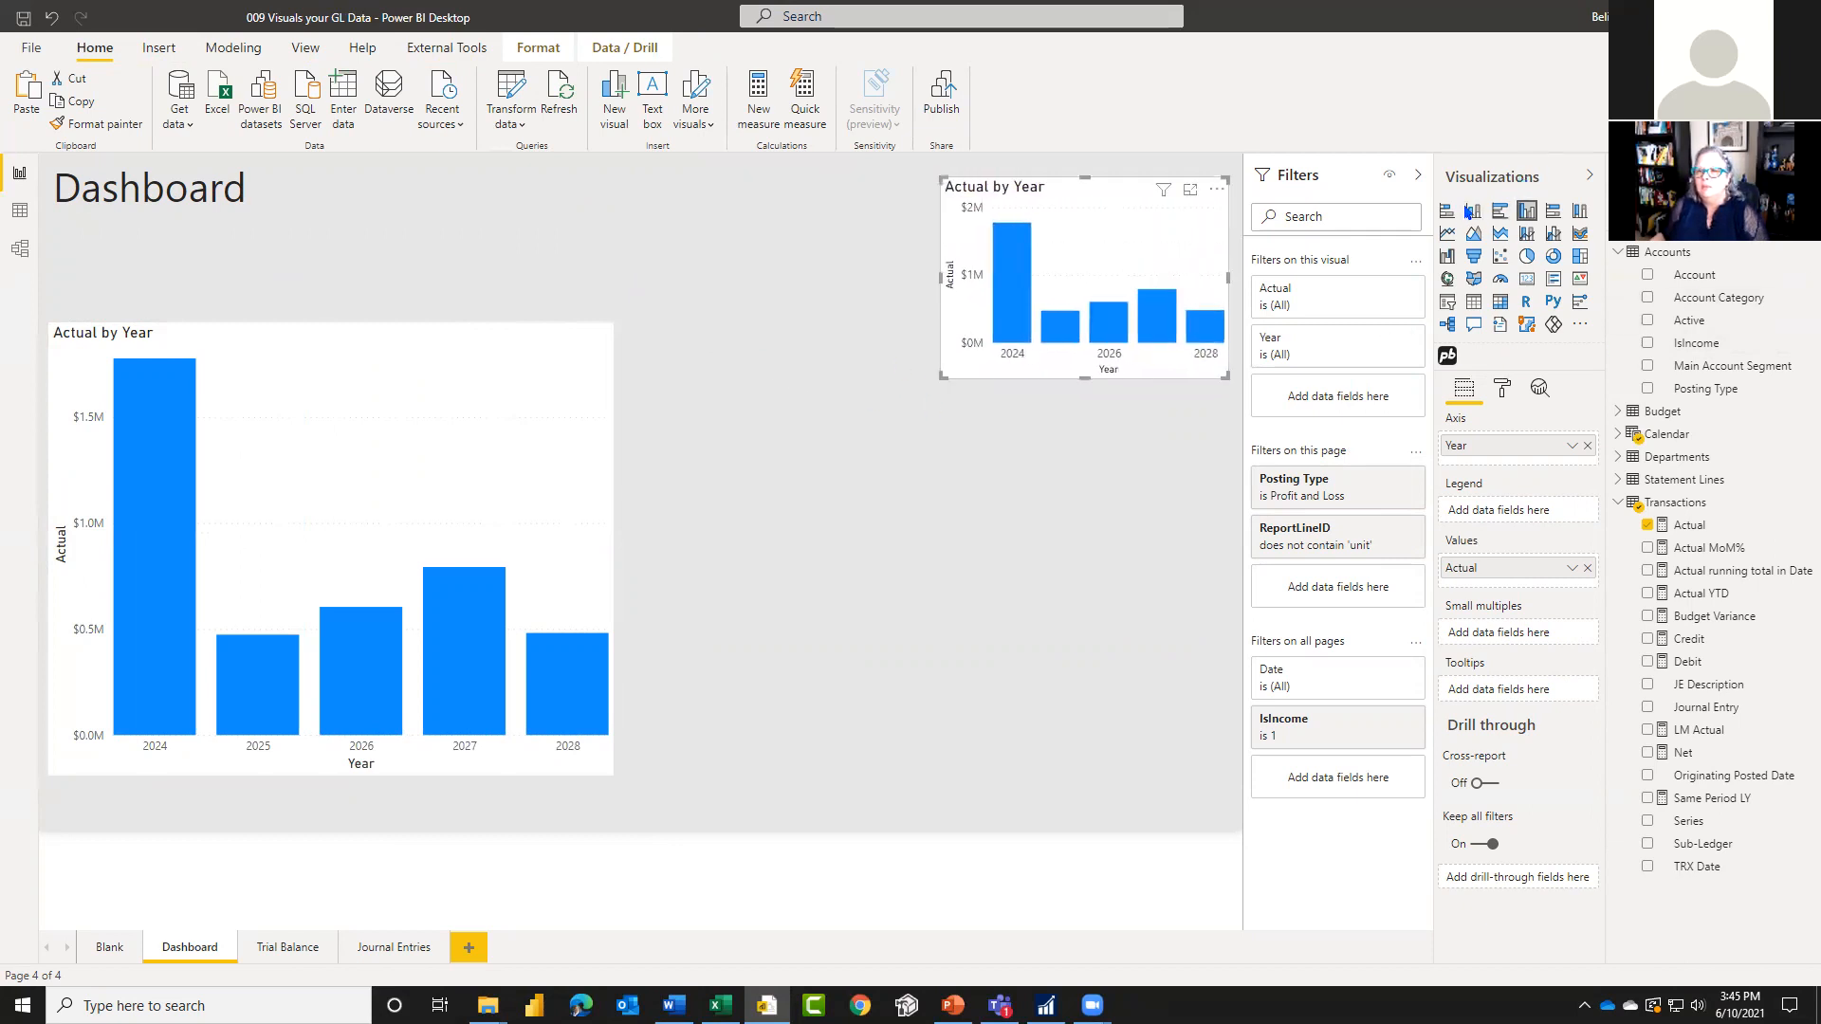
Step: Convert the copied chart to a stacked bar chart, replace Year with Department on its axis, and make it taller
click(1447, 212)
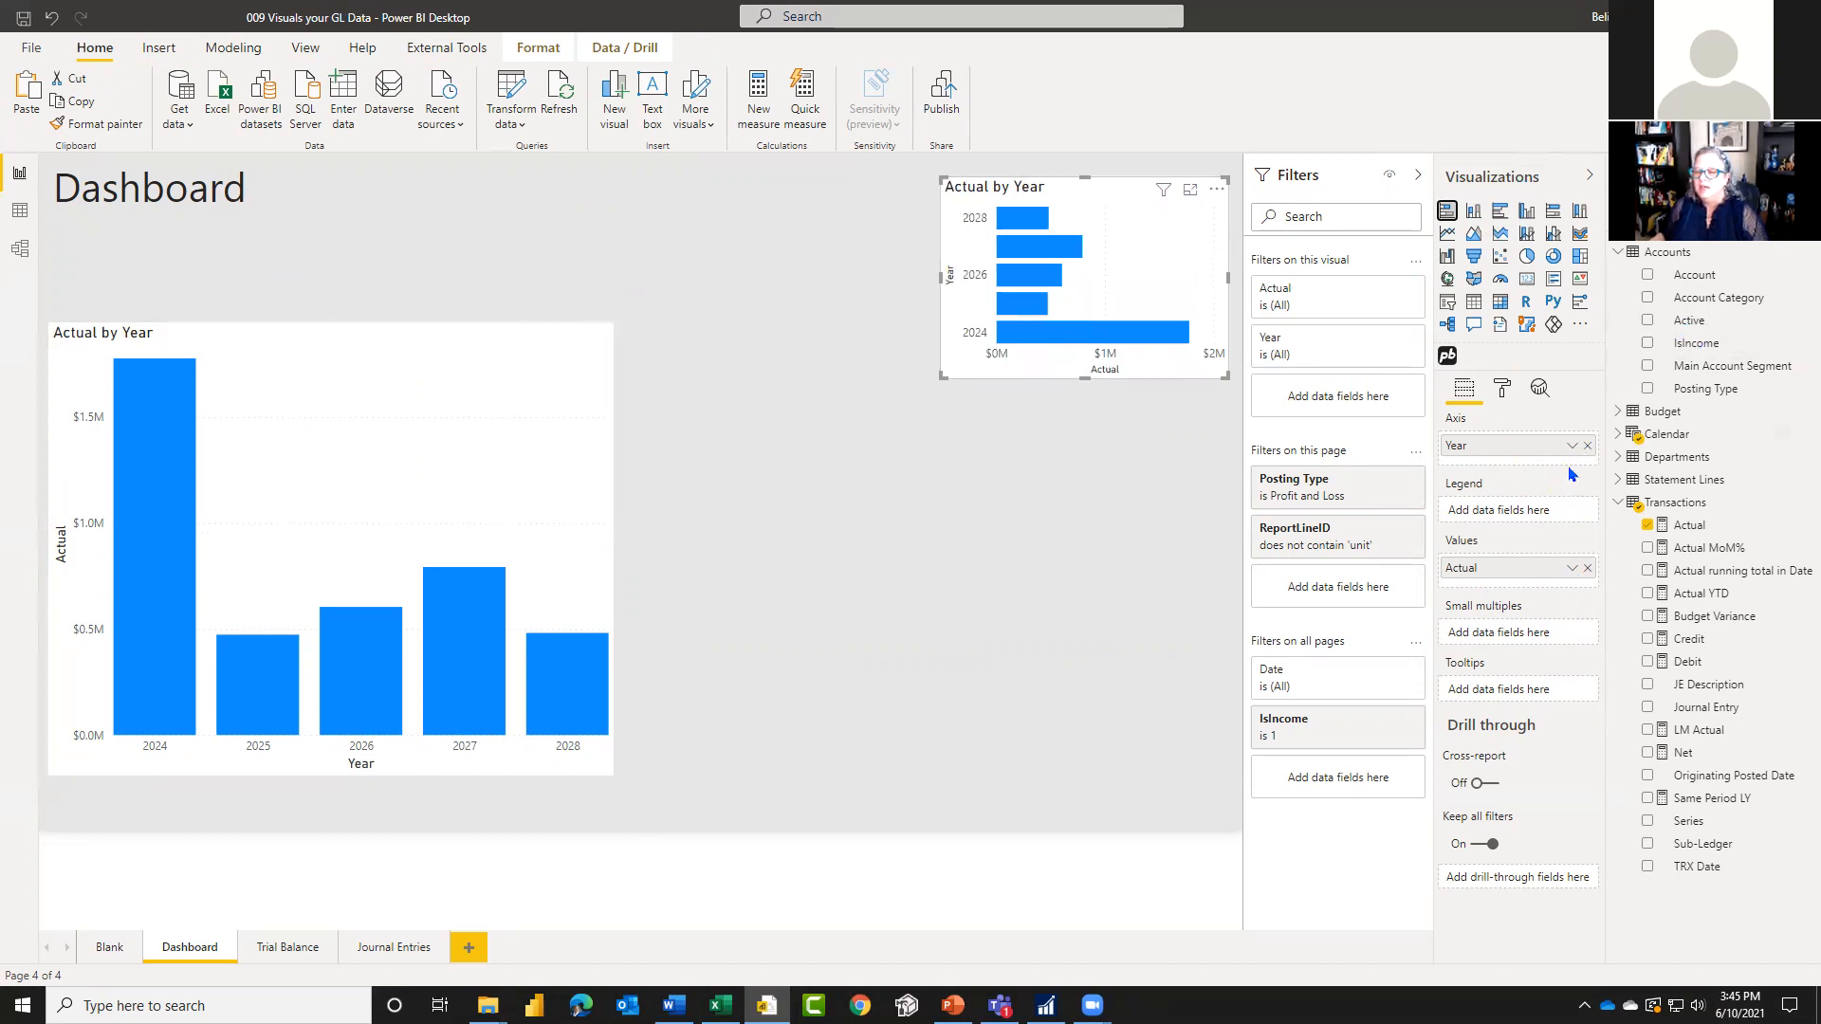
click(1588, 446)
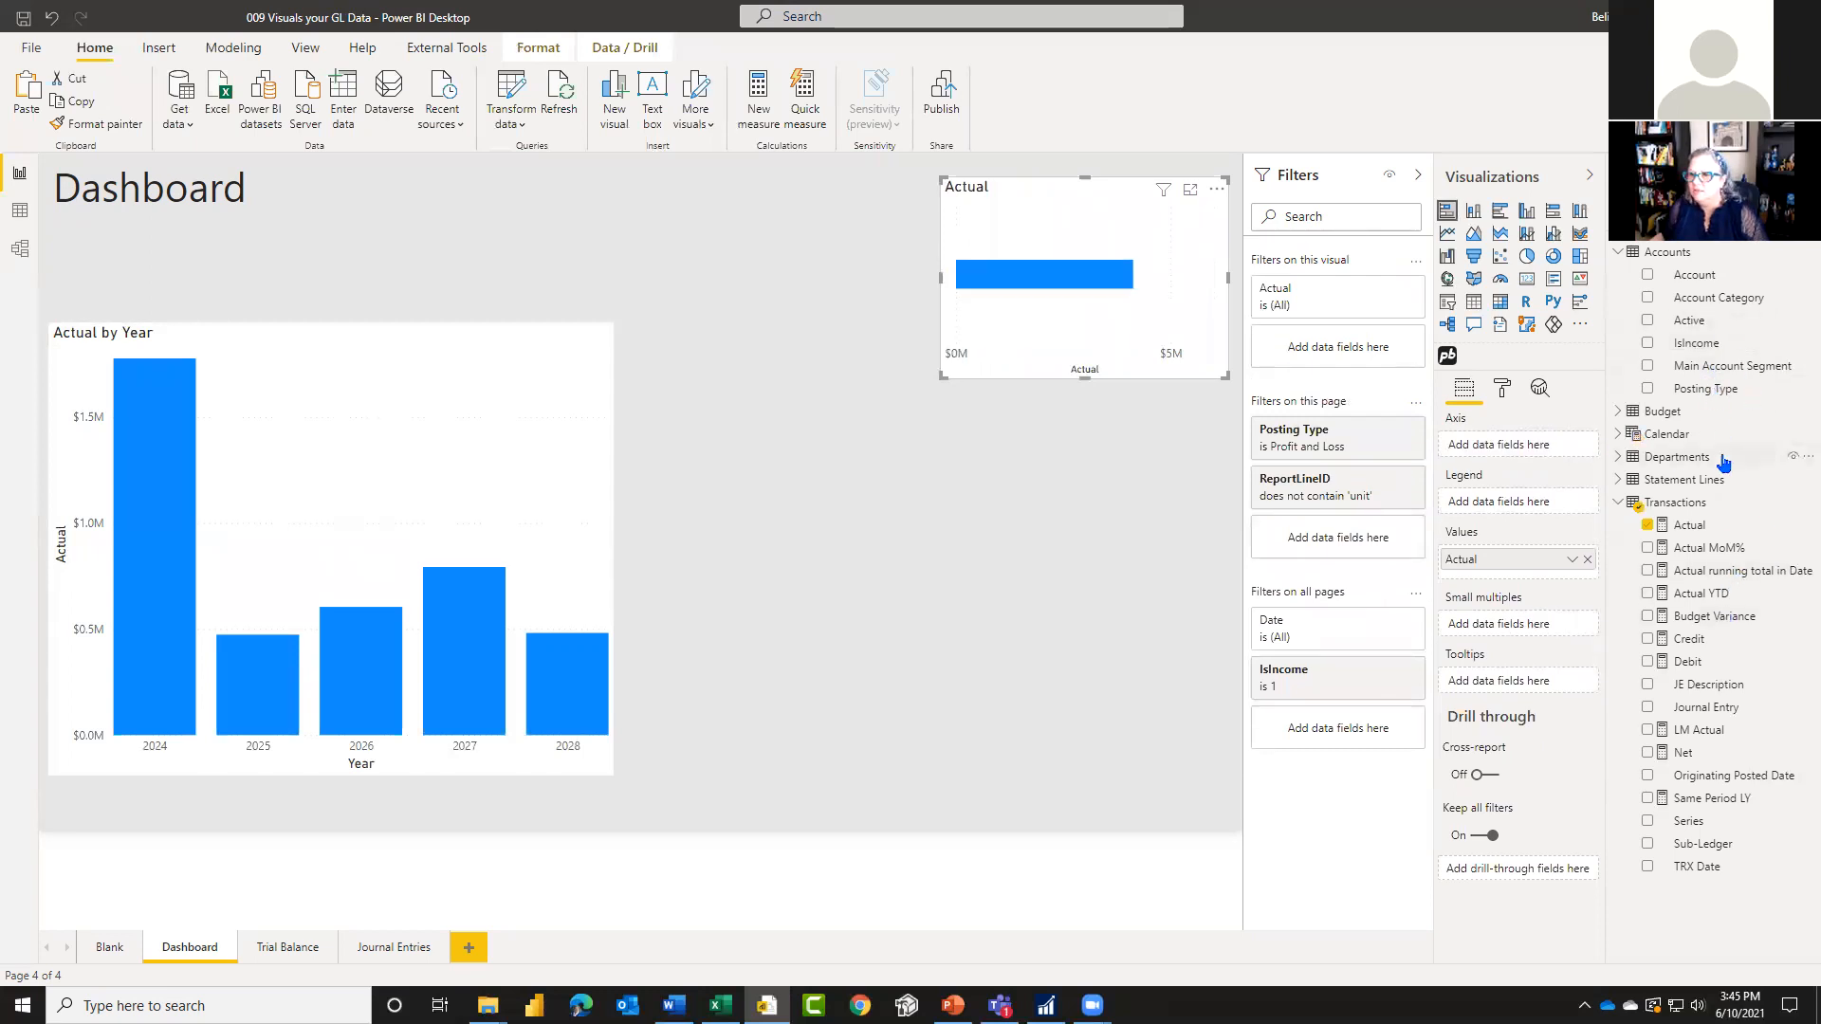
click(1618, 457)
drag(1698, 481, 1509, 446)
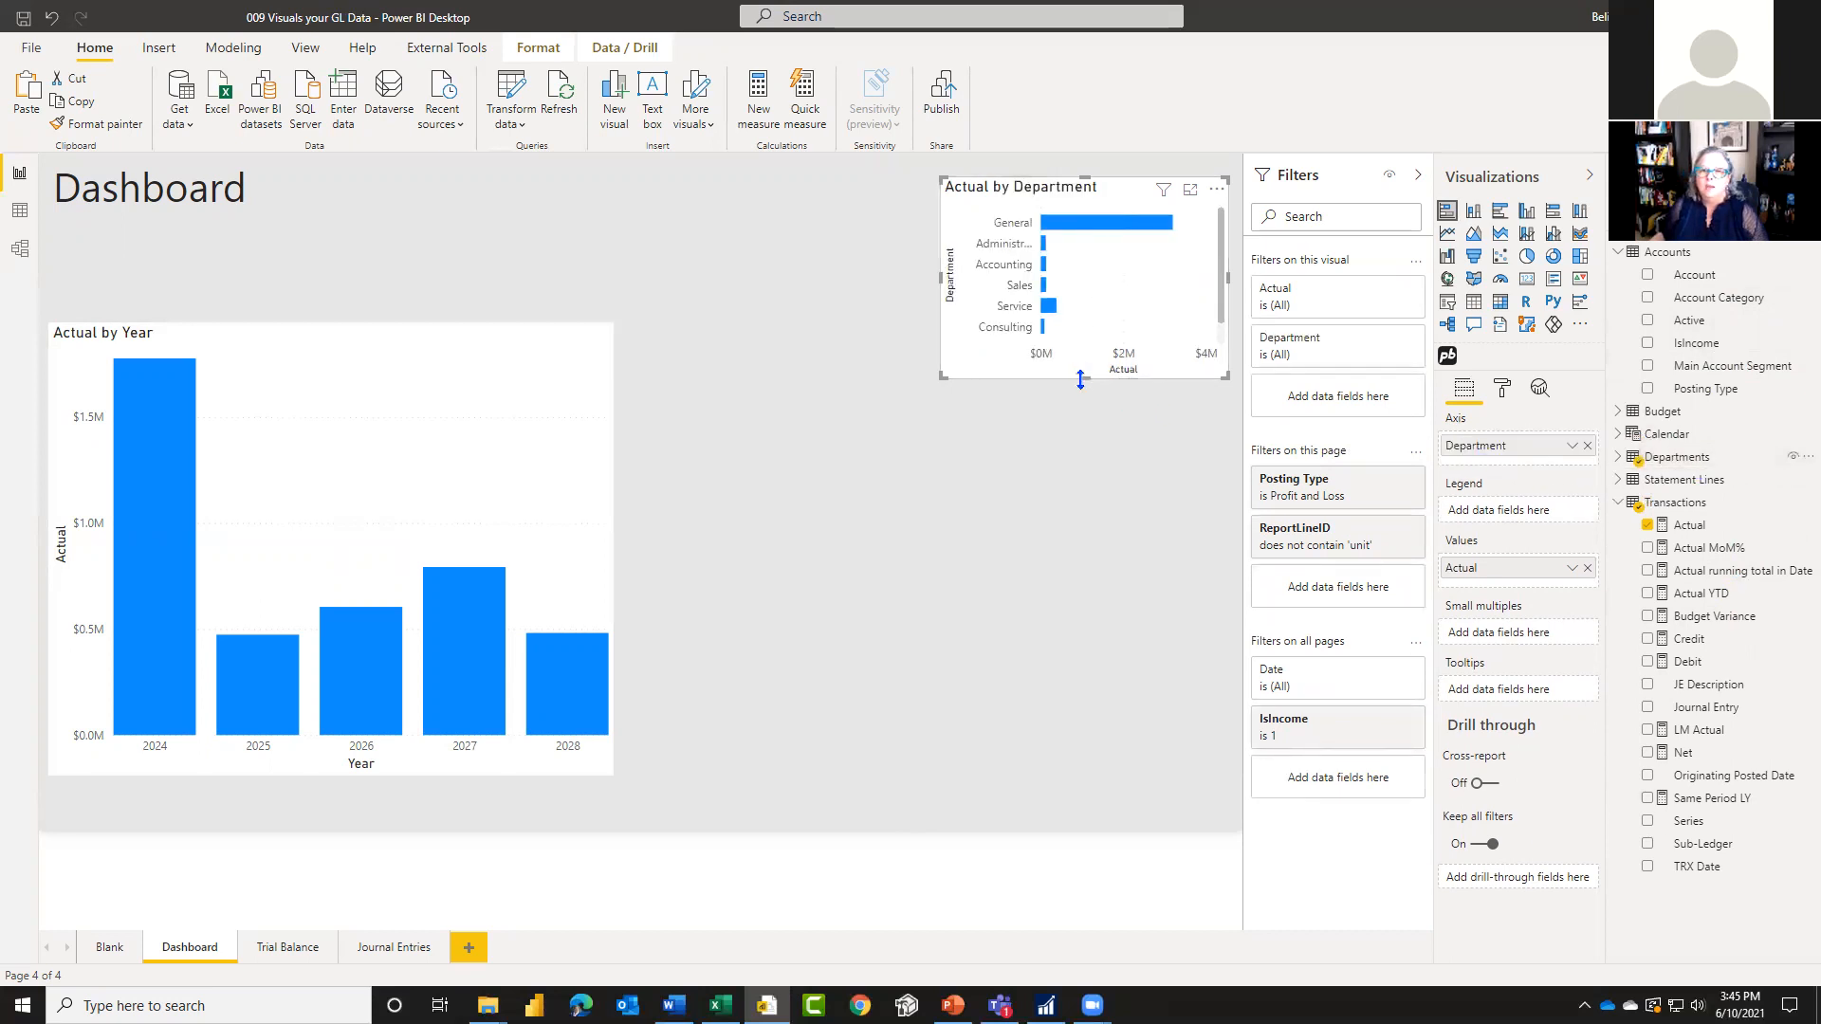
drag(1082, 376, 1130, 571)
Step: Highlight 2024 in the column chart to inspect its share of the General department's bar, and clear the highlight
click(150, 597)
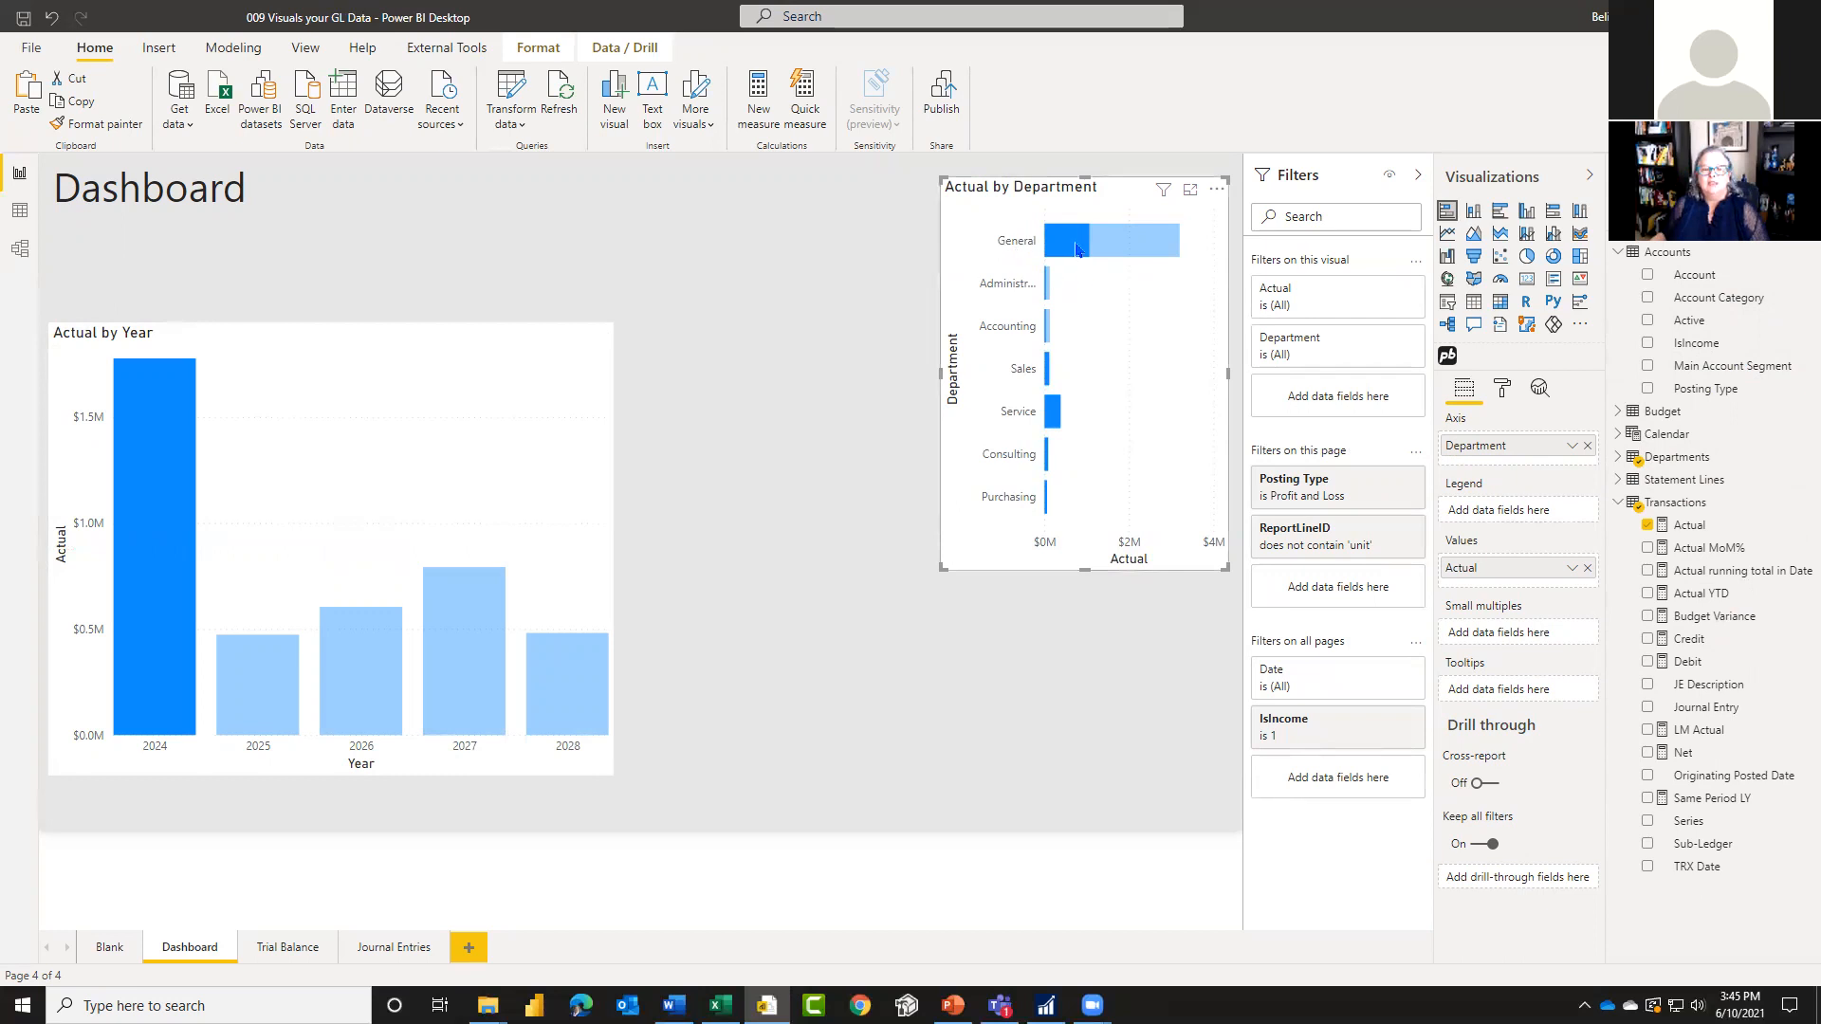
mouse_move(1077, 249)
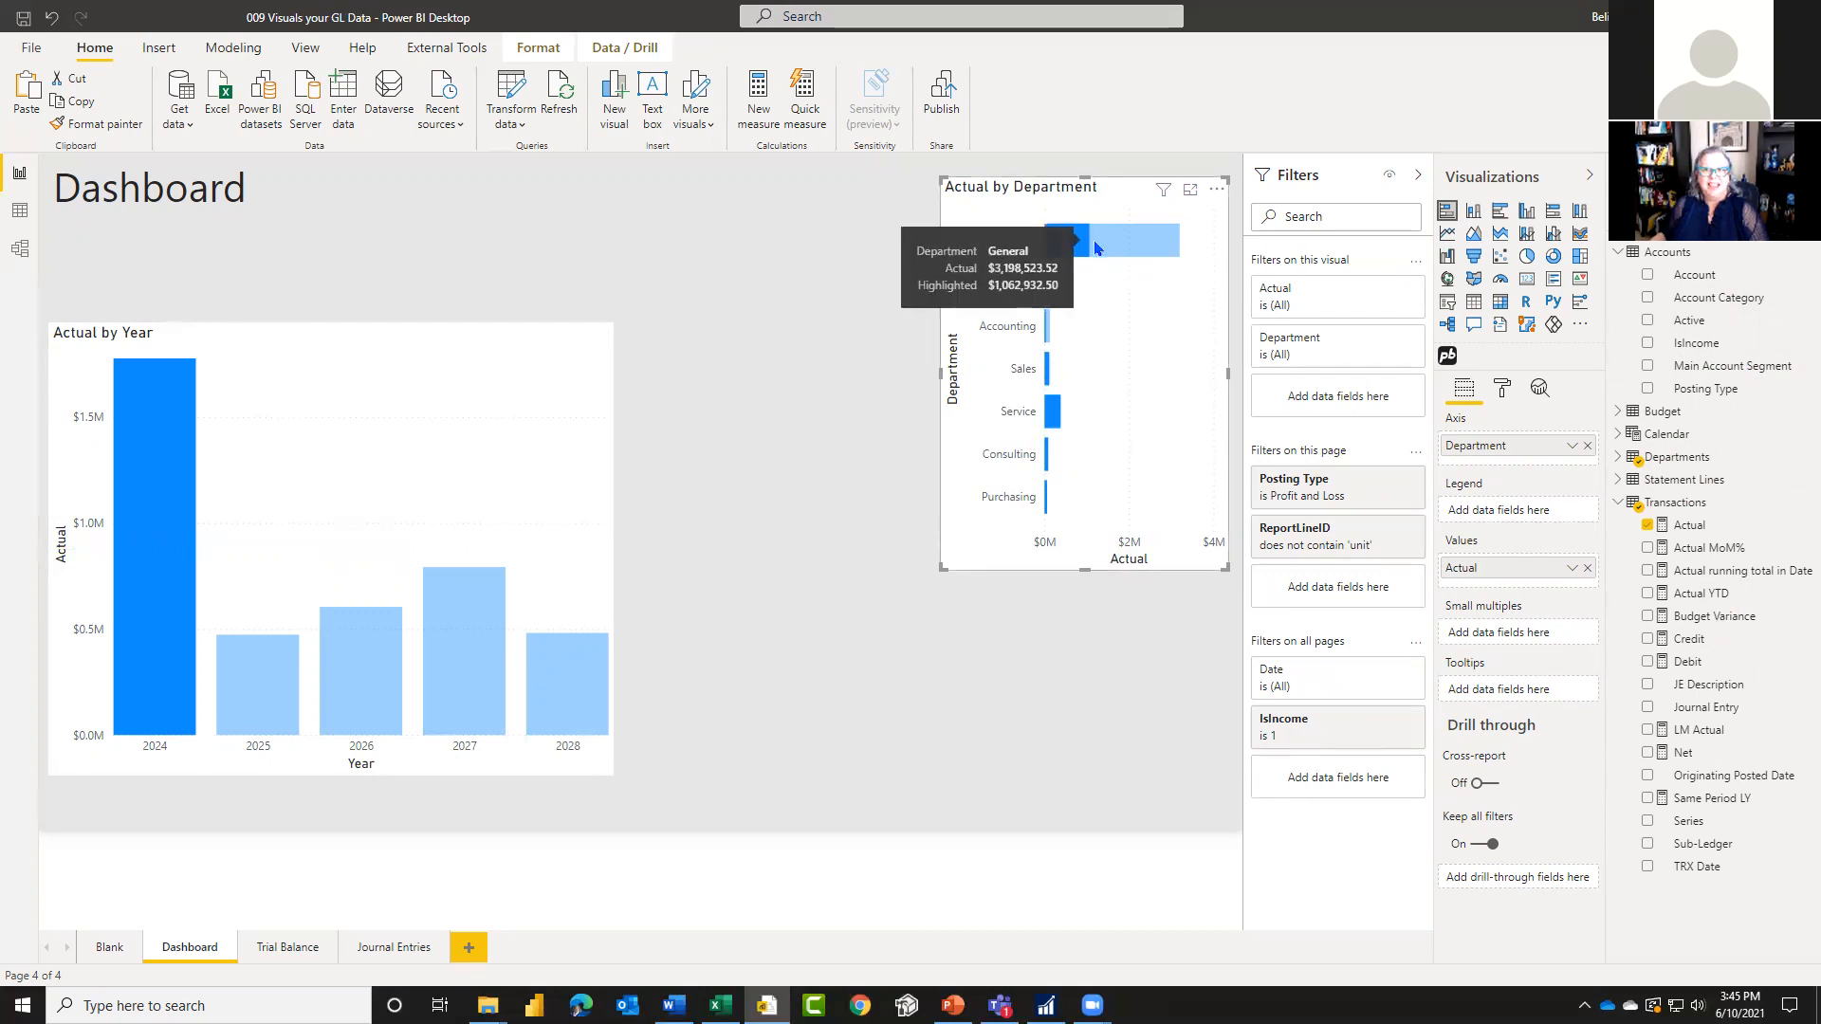
click(154, 420)
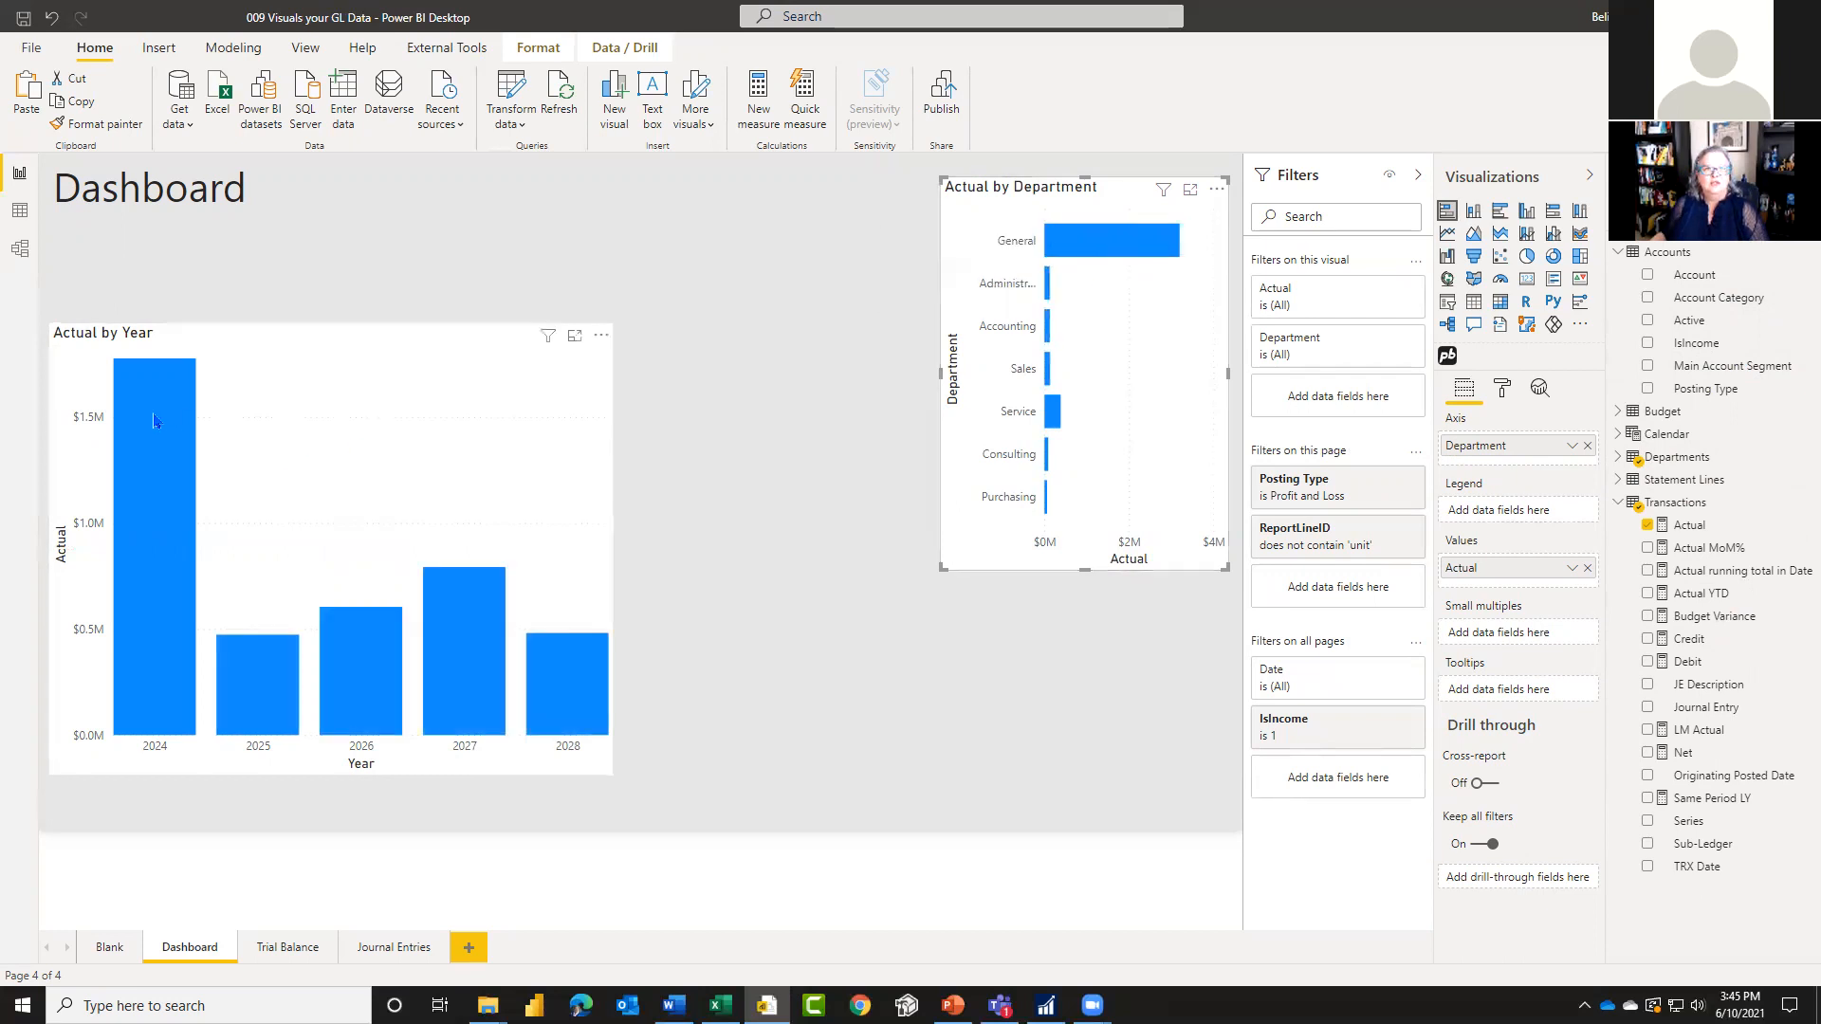
Step: Edit the visual interactions so the year and department charts filter each other instead of highlighting
click(635, 51)
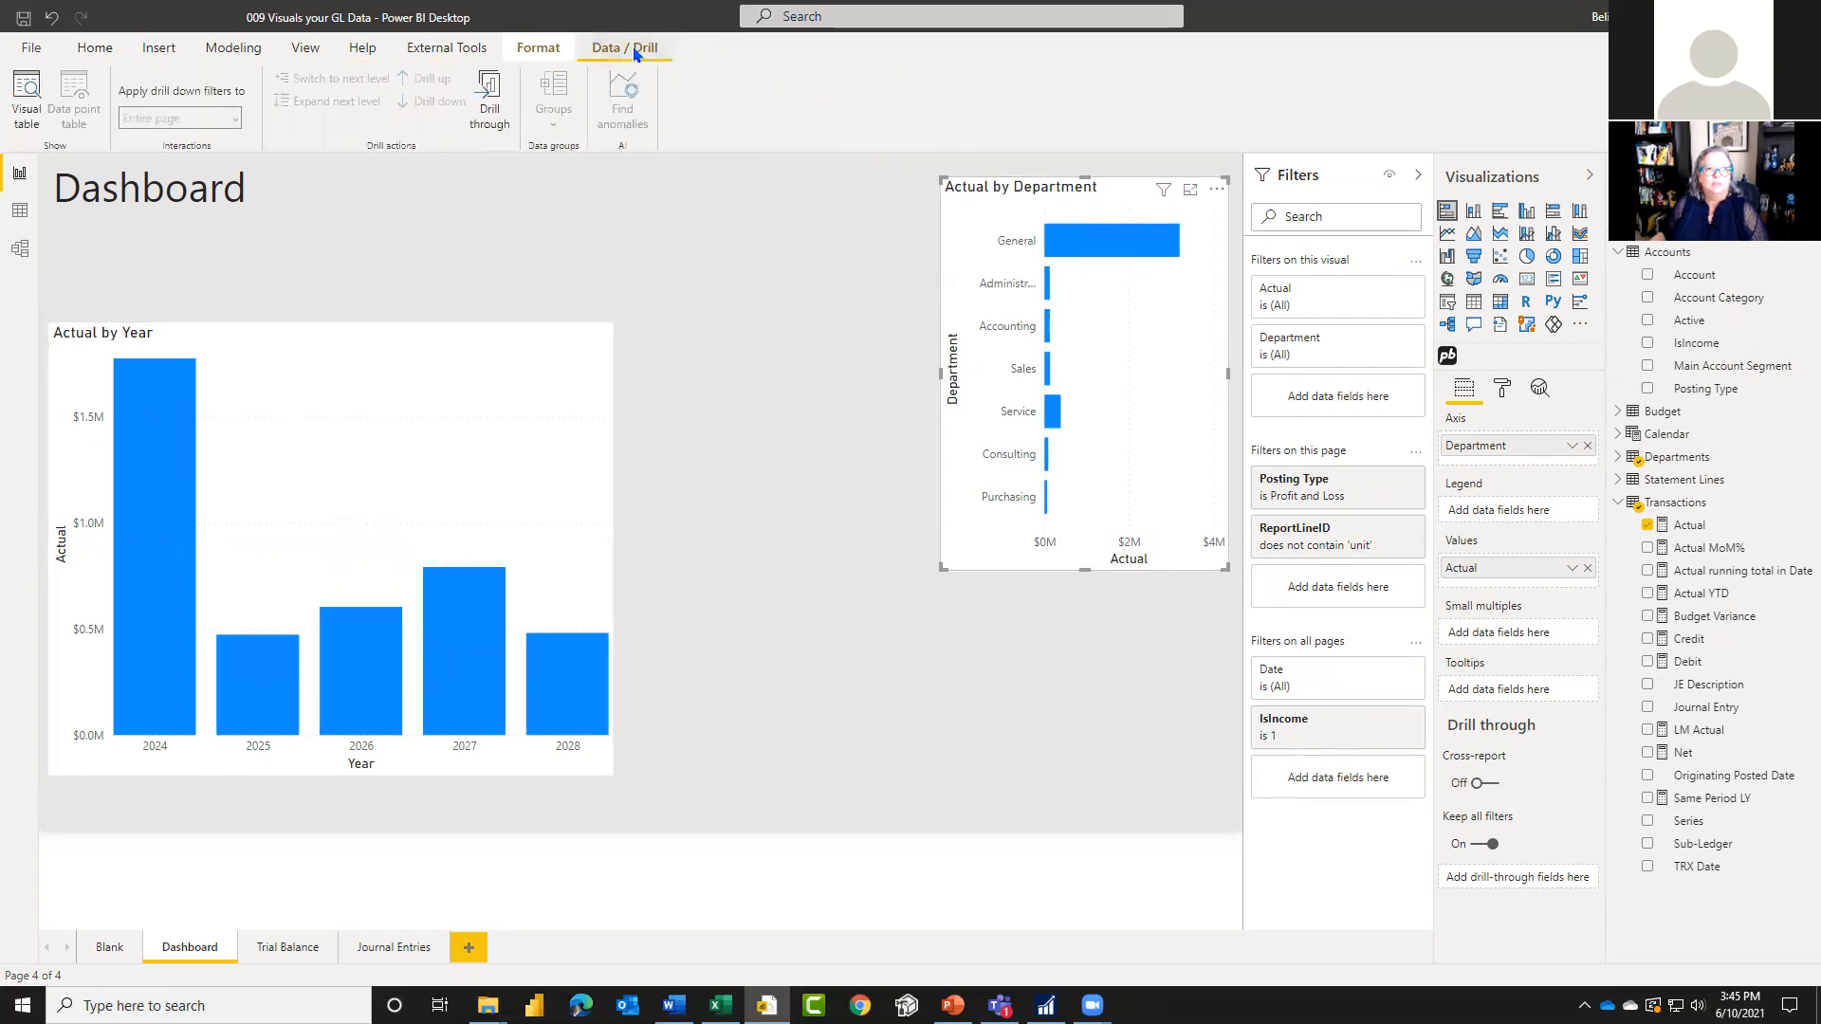
click(544, 49)
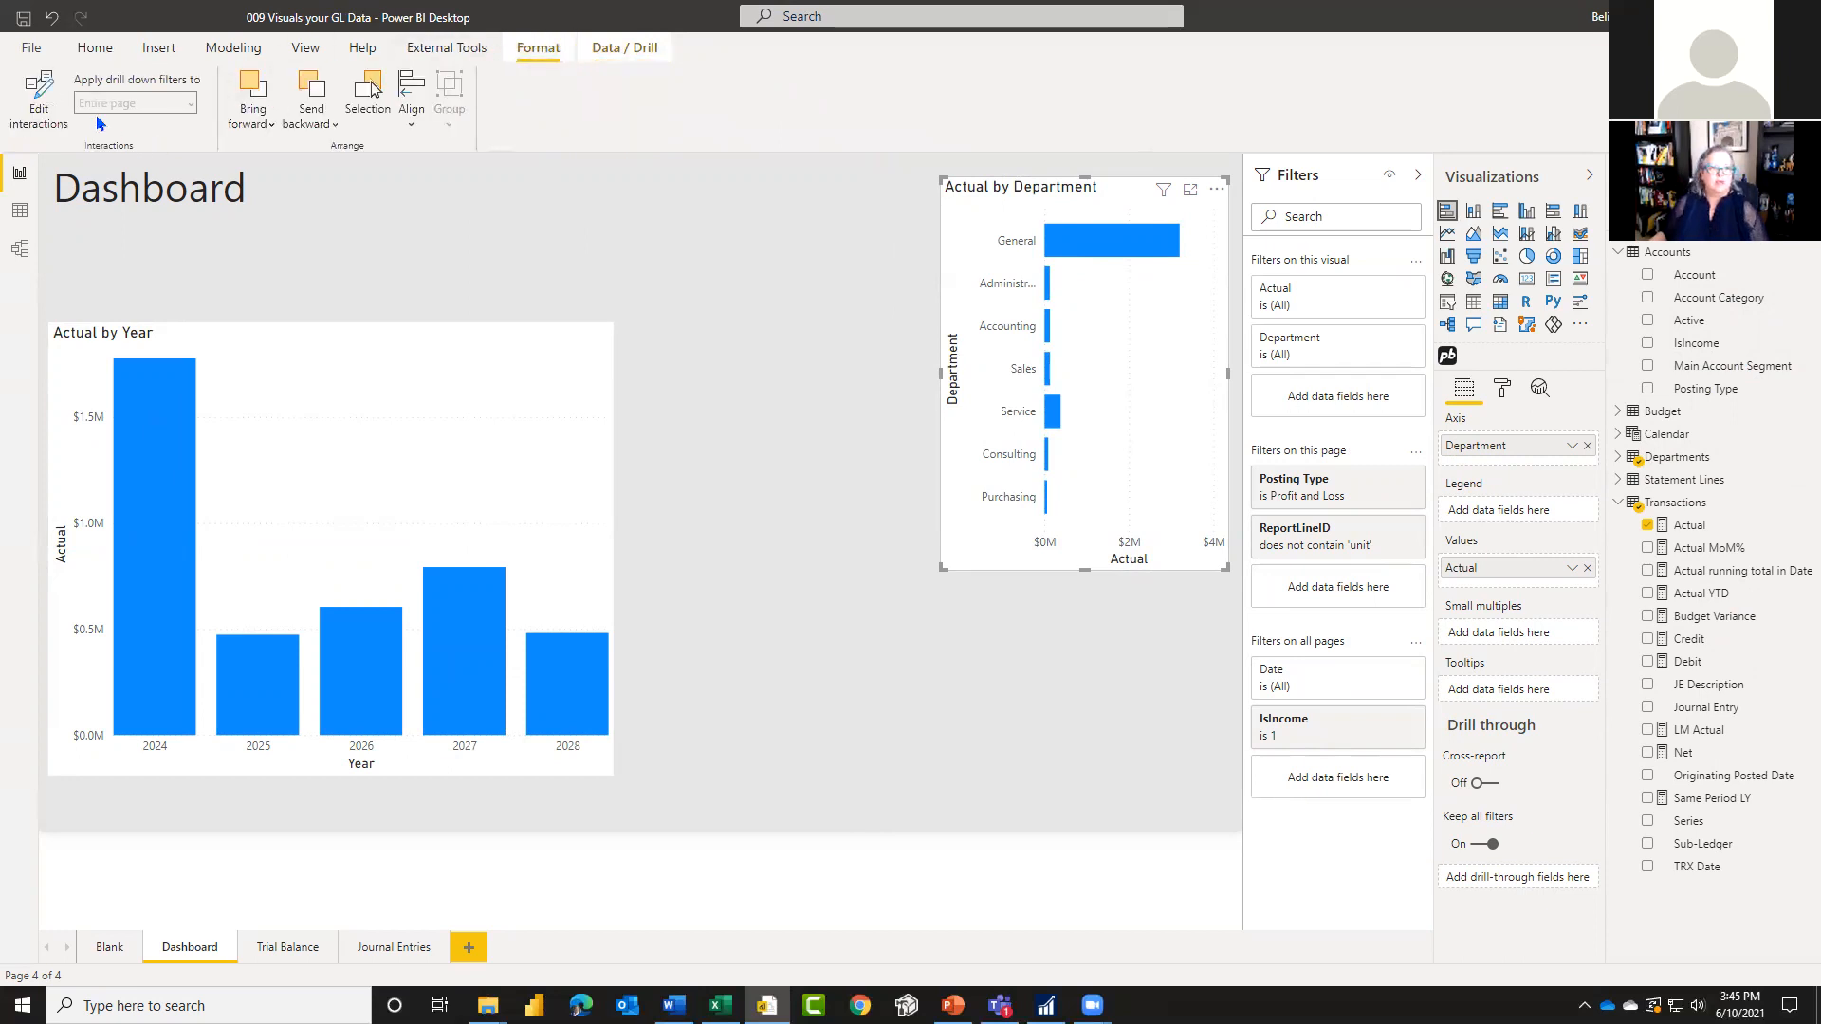
click(39, 100)
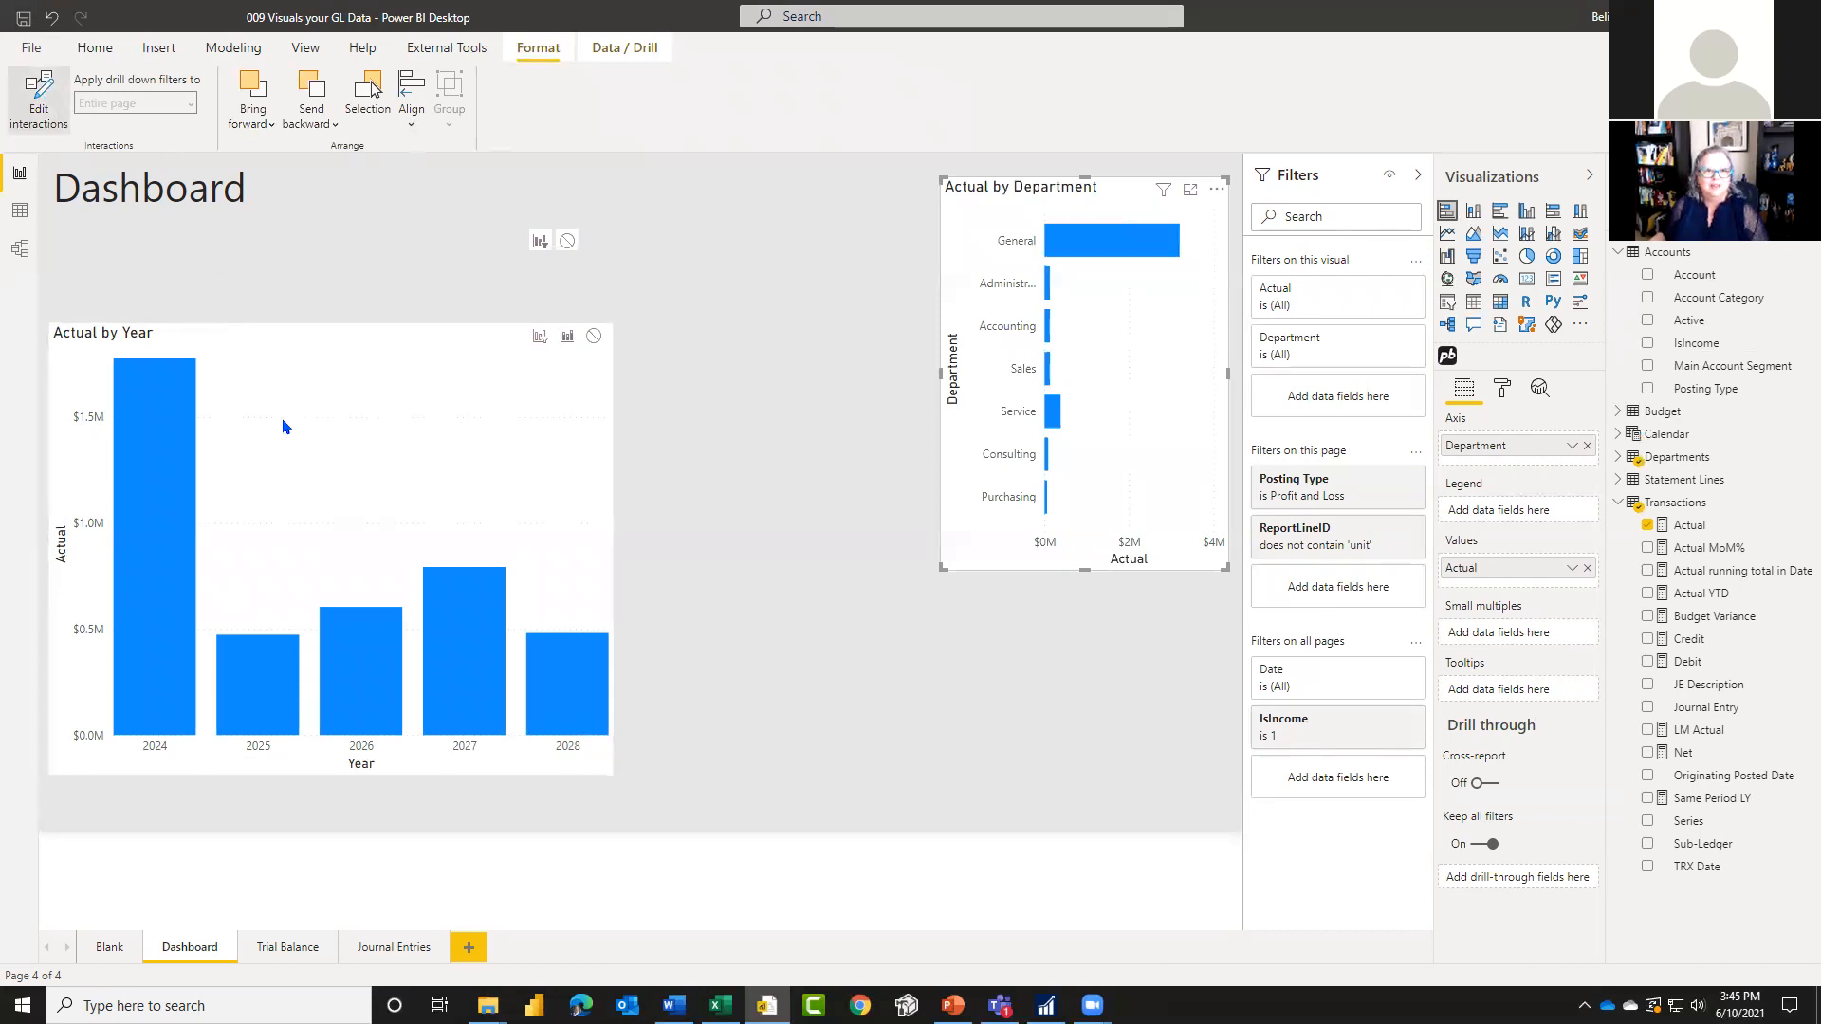
click(395, 338)
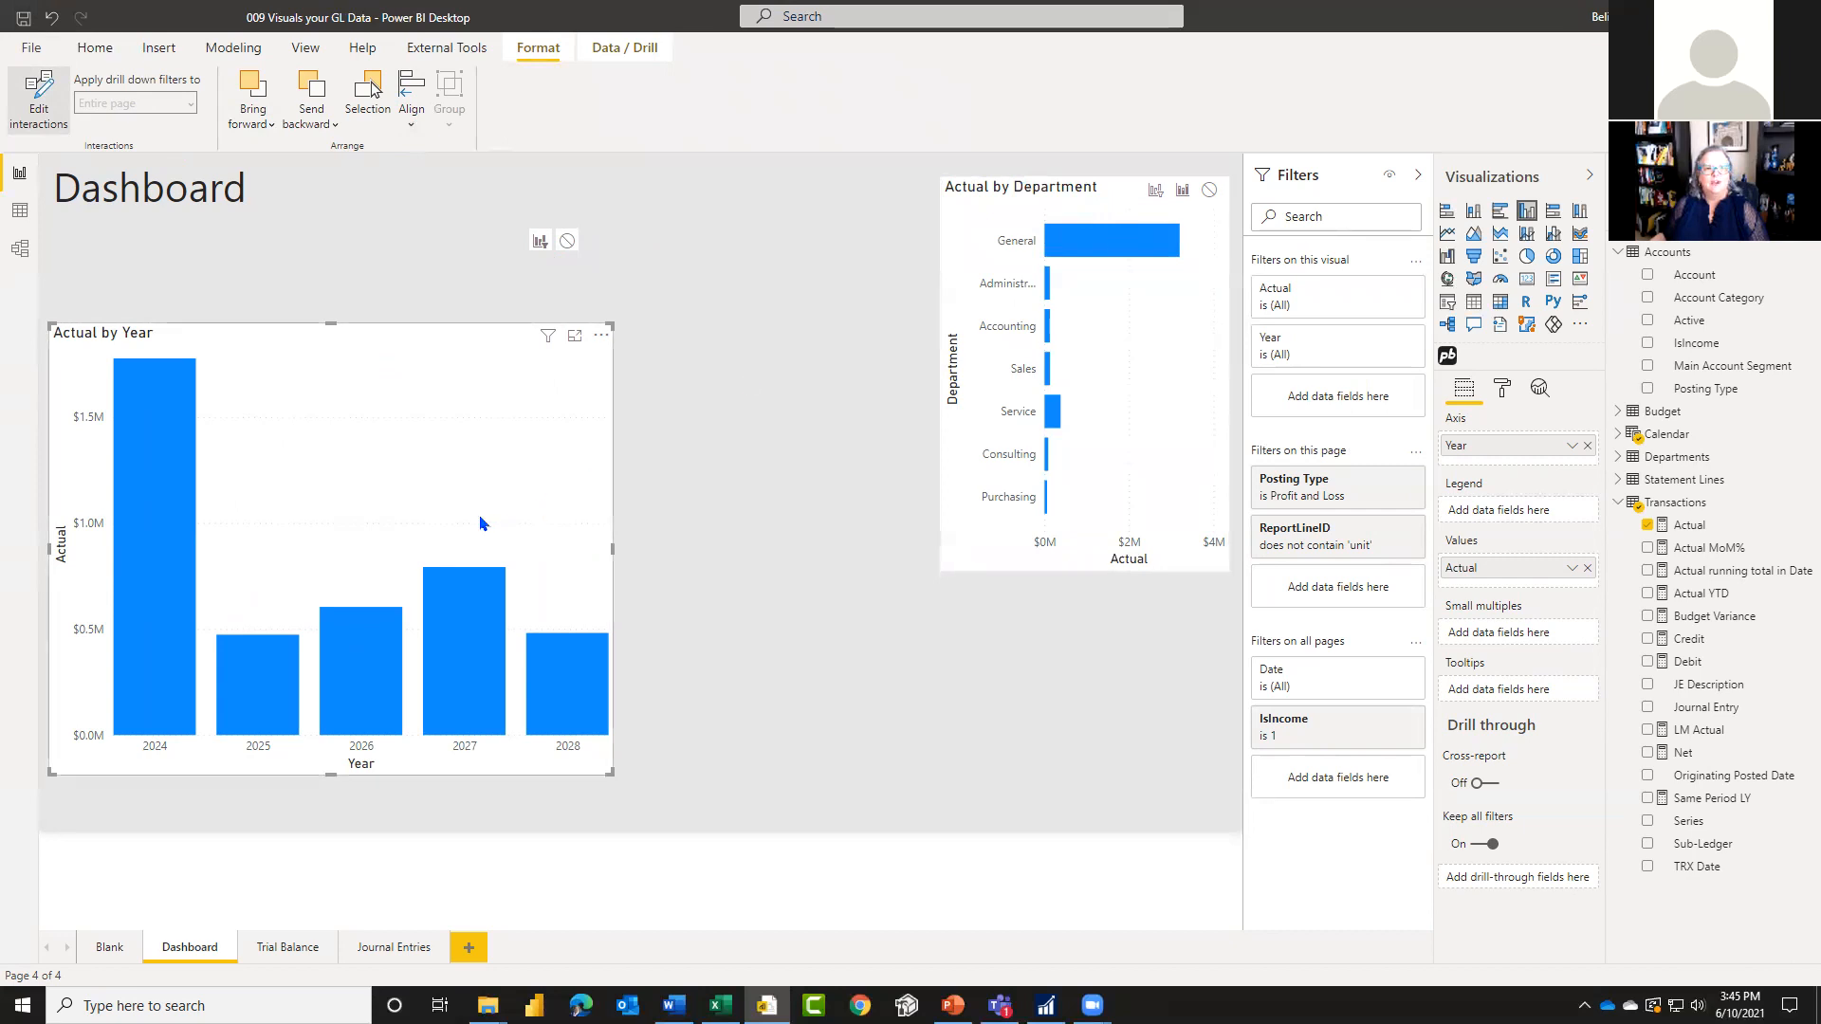
click(1156, 191)
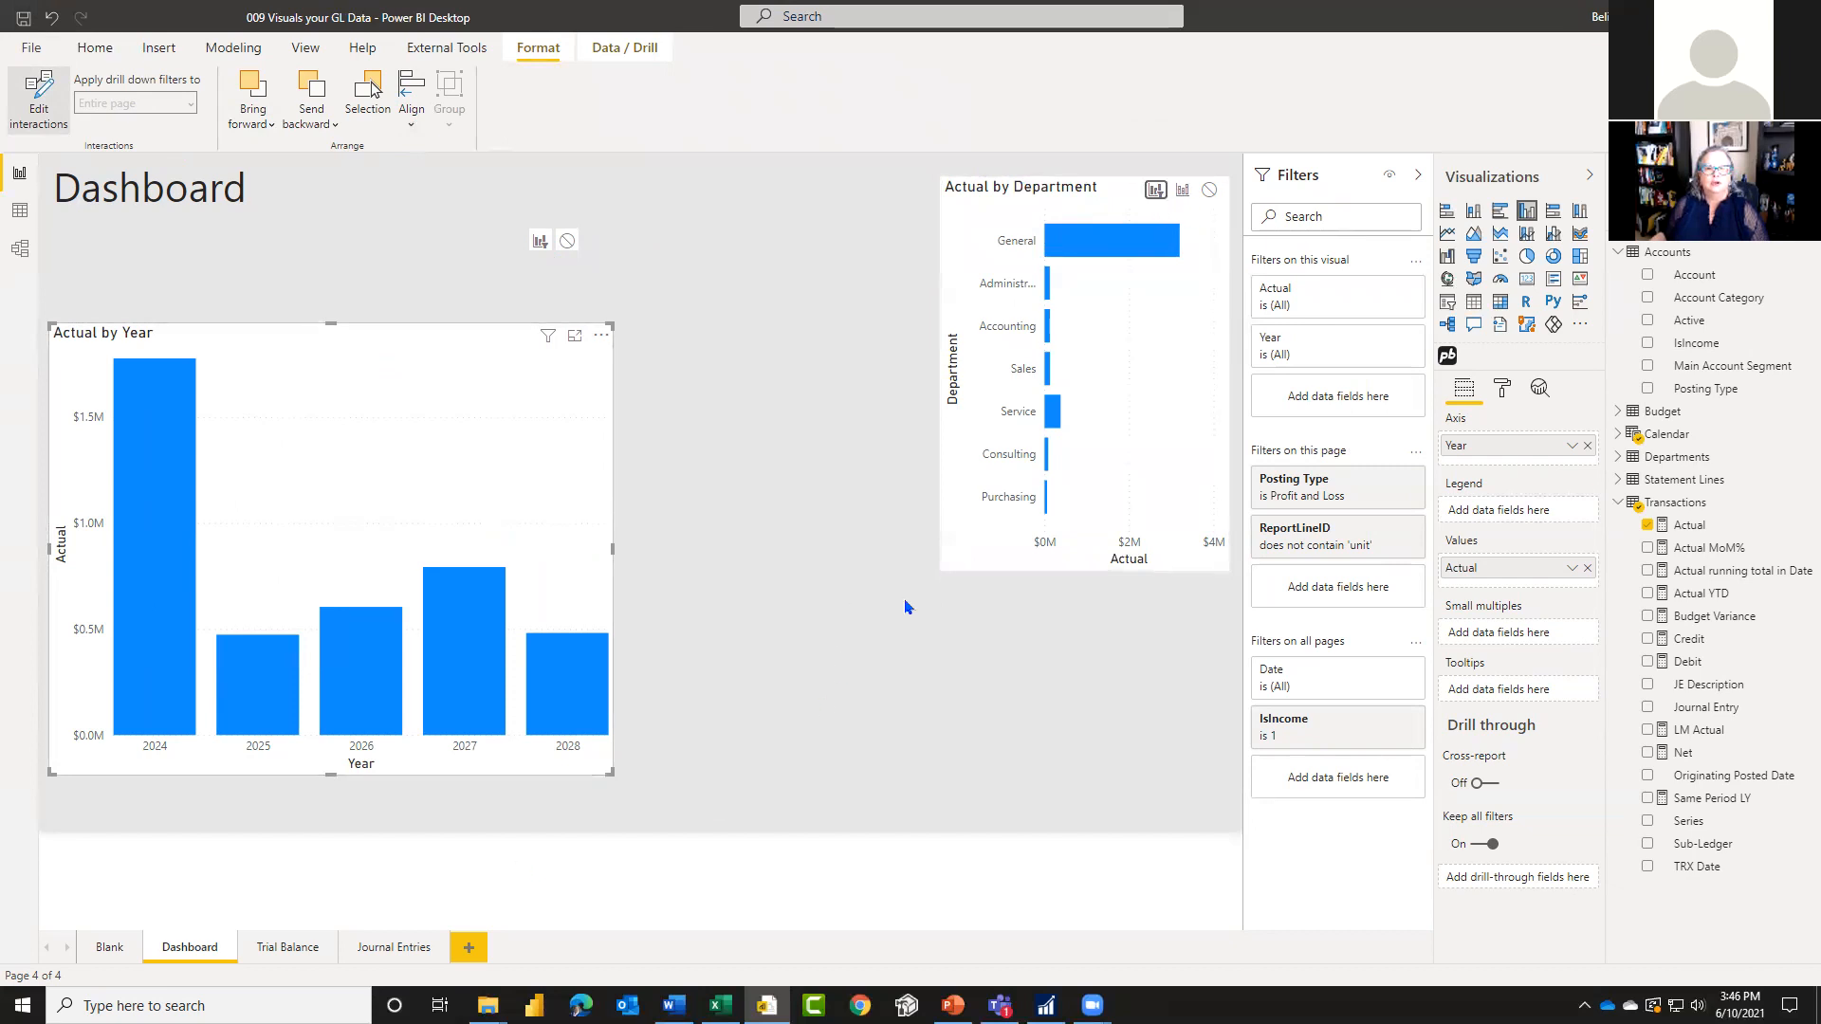
click(968, 550)
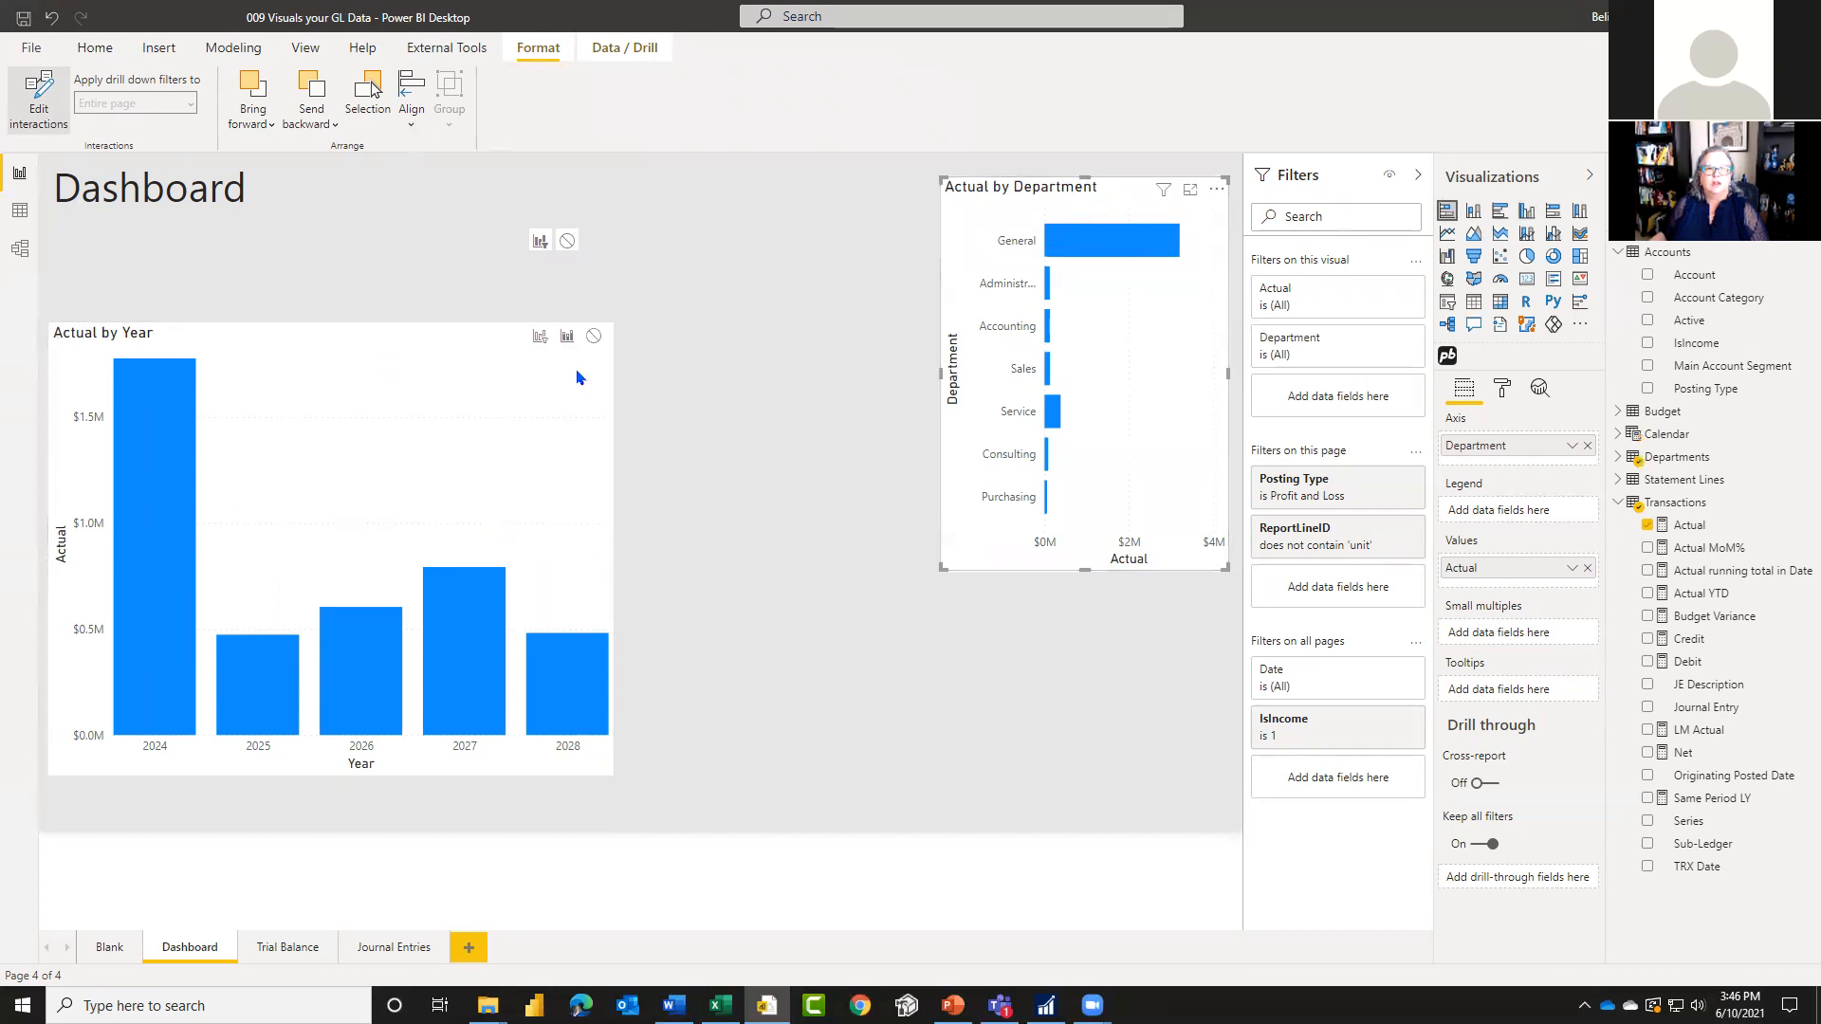
click(538, 337)
click(39, 100)
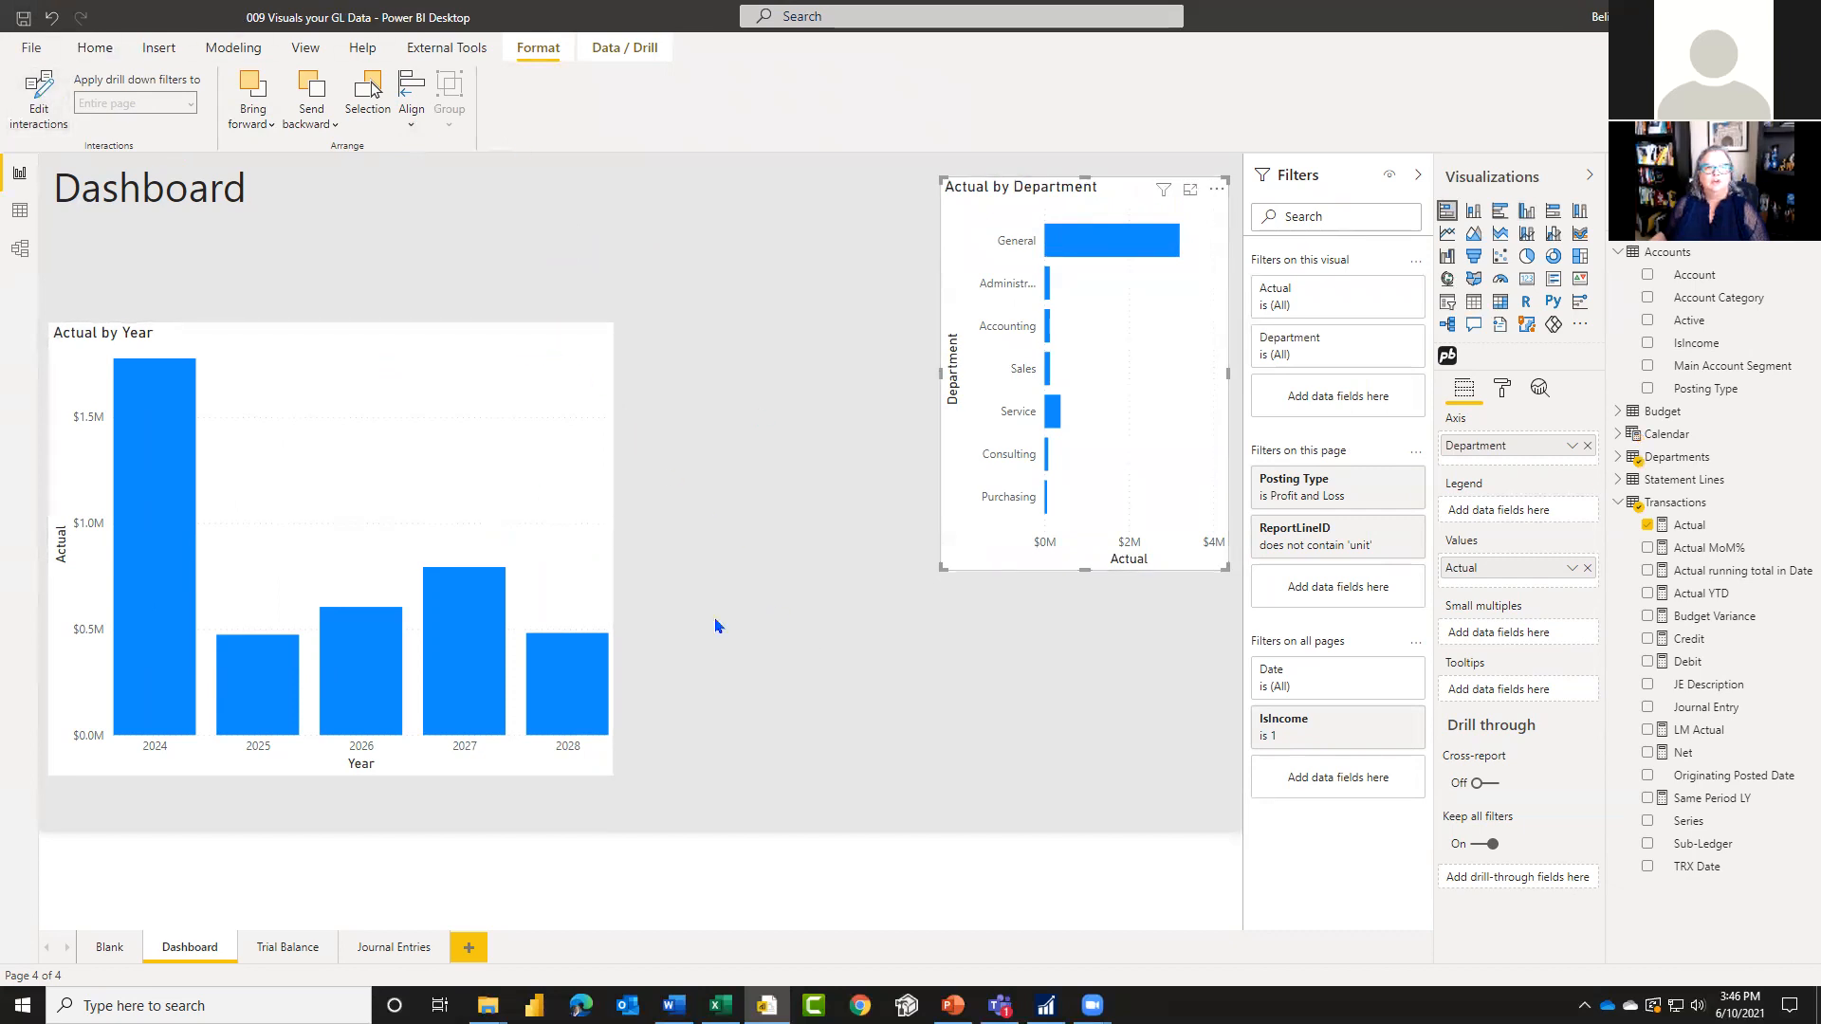
Step: Test the cross-filtering with the years 2024, 2025 and 2028 and the Service department, clearing the selections at the end
click(889, 733)
click(143, 602)
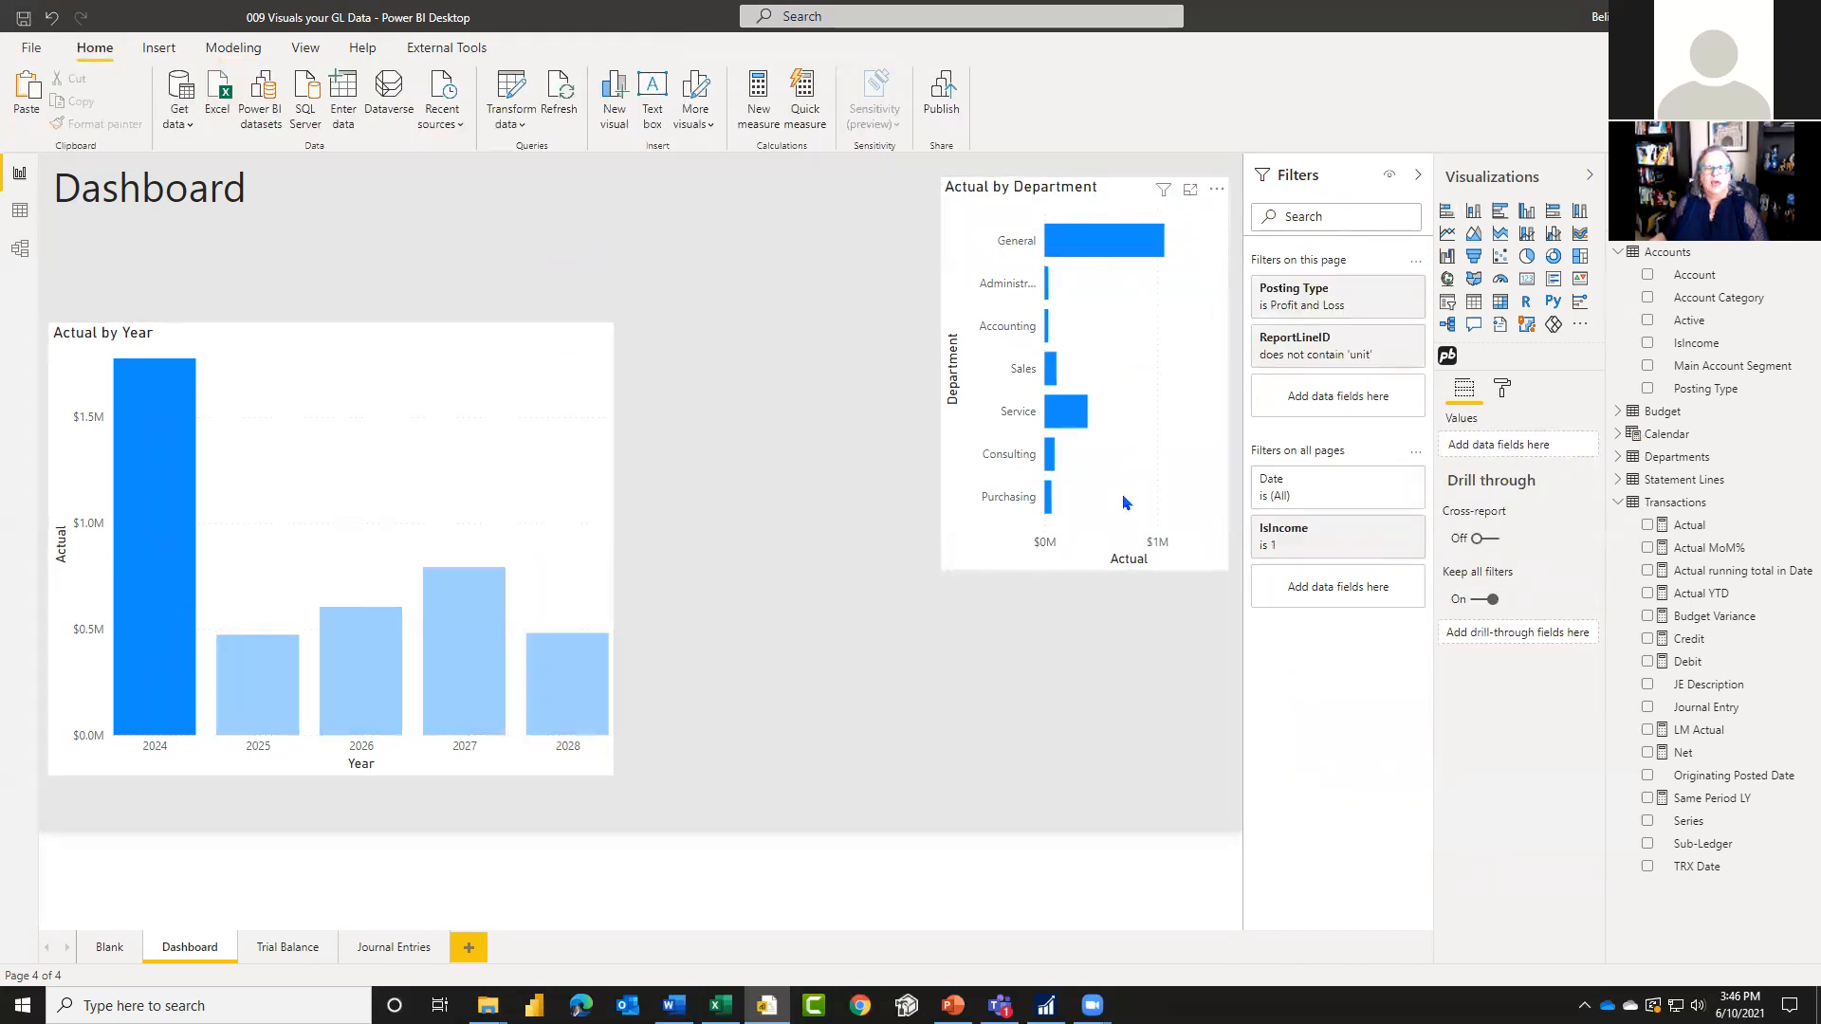
click(248, 699)
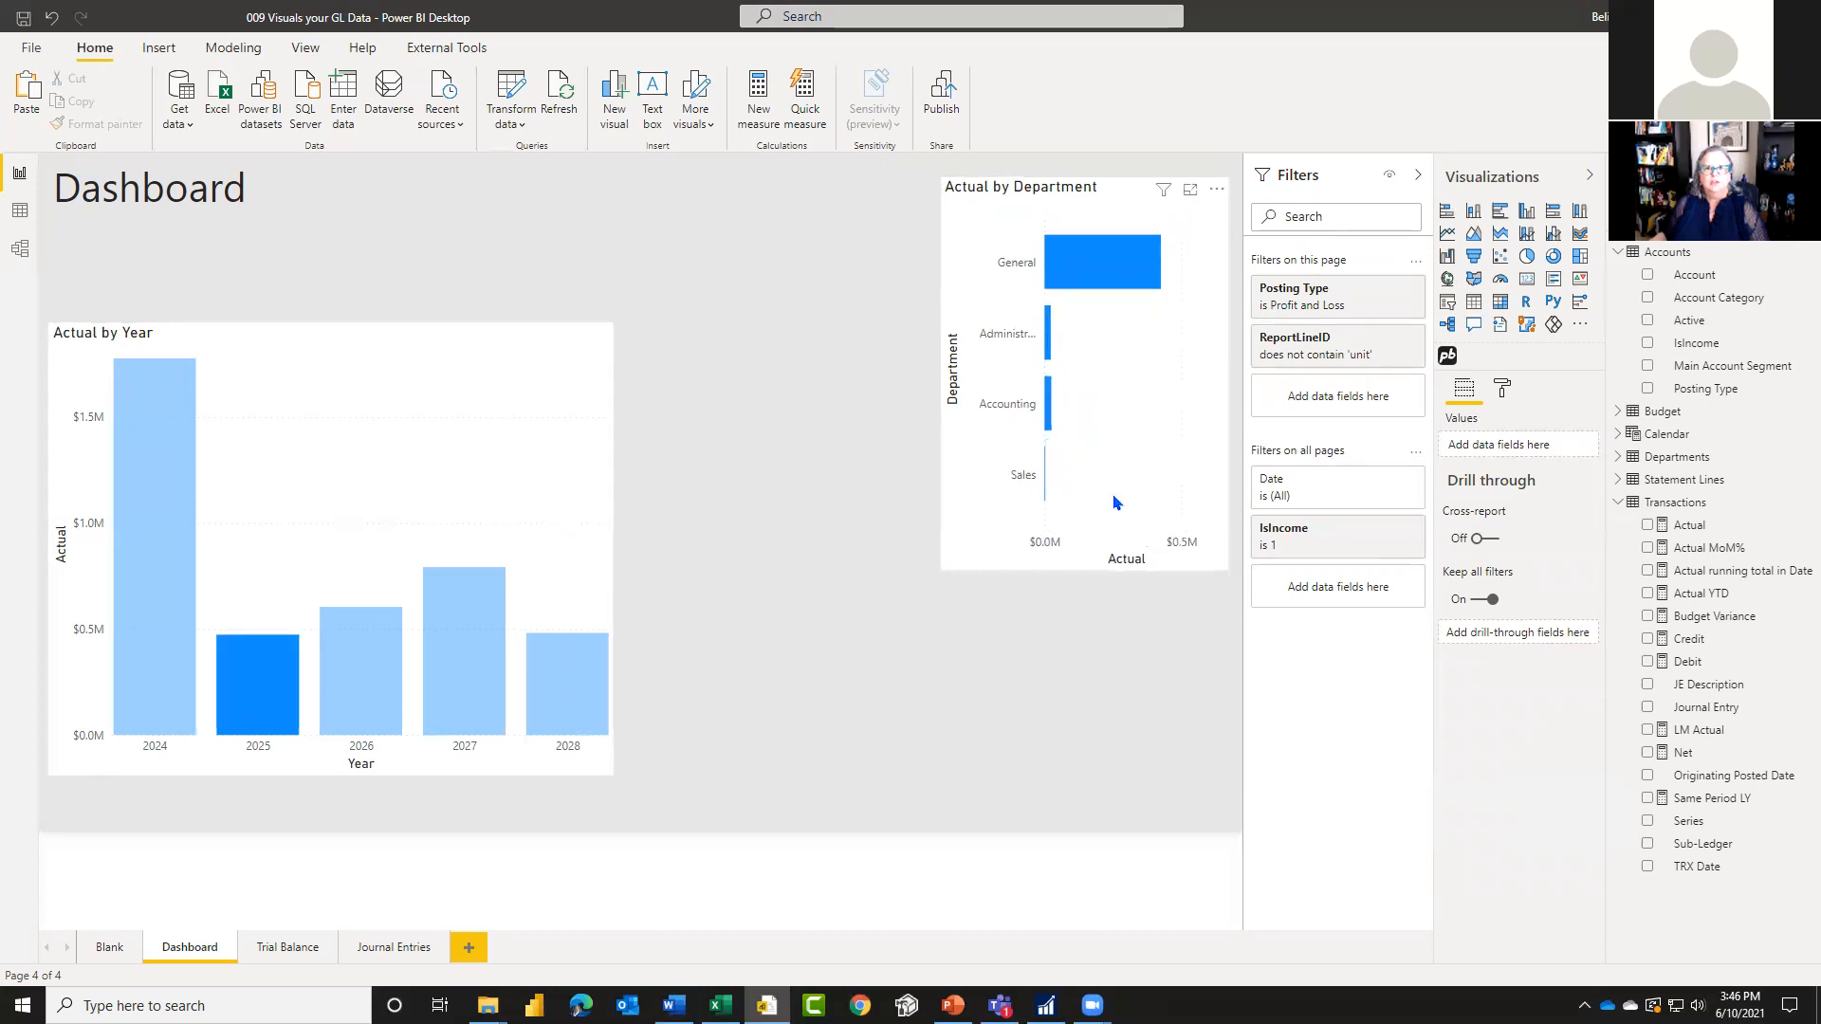
click(561, 711)
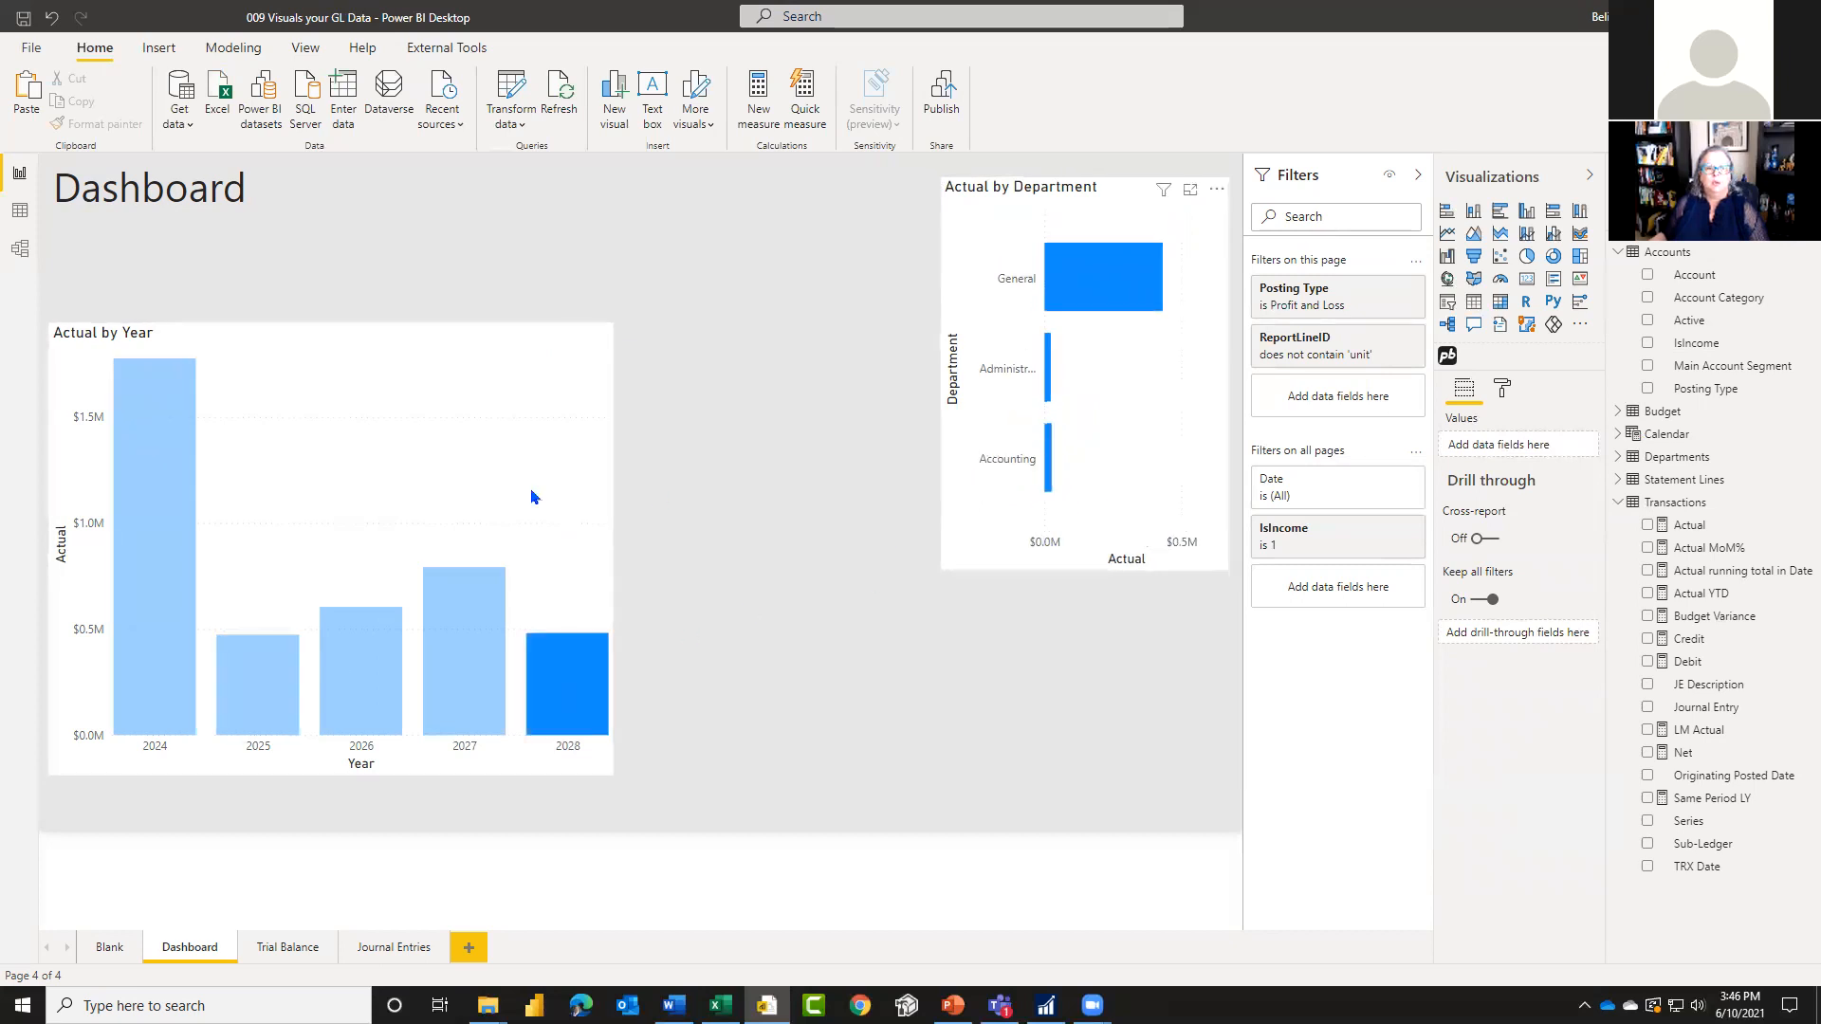
click(568, 676)
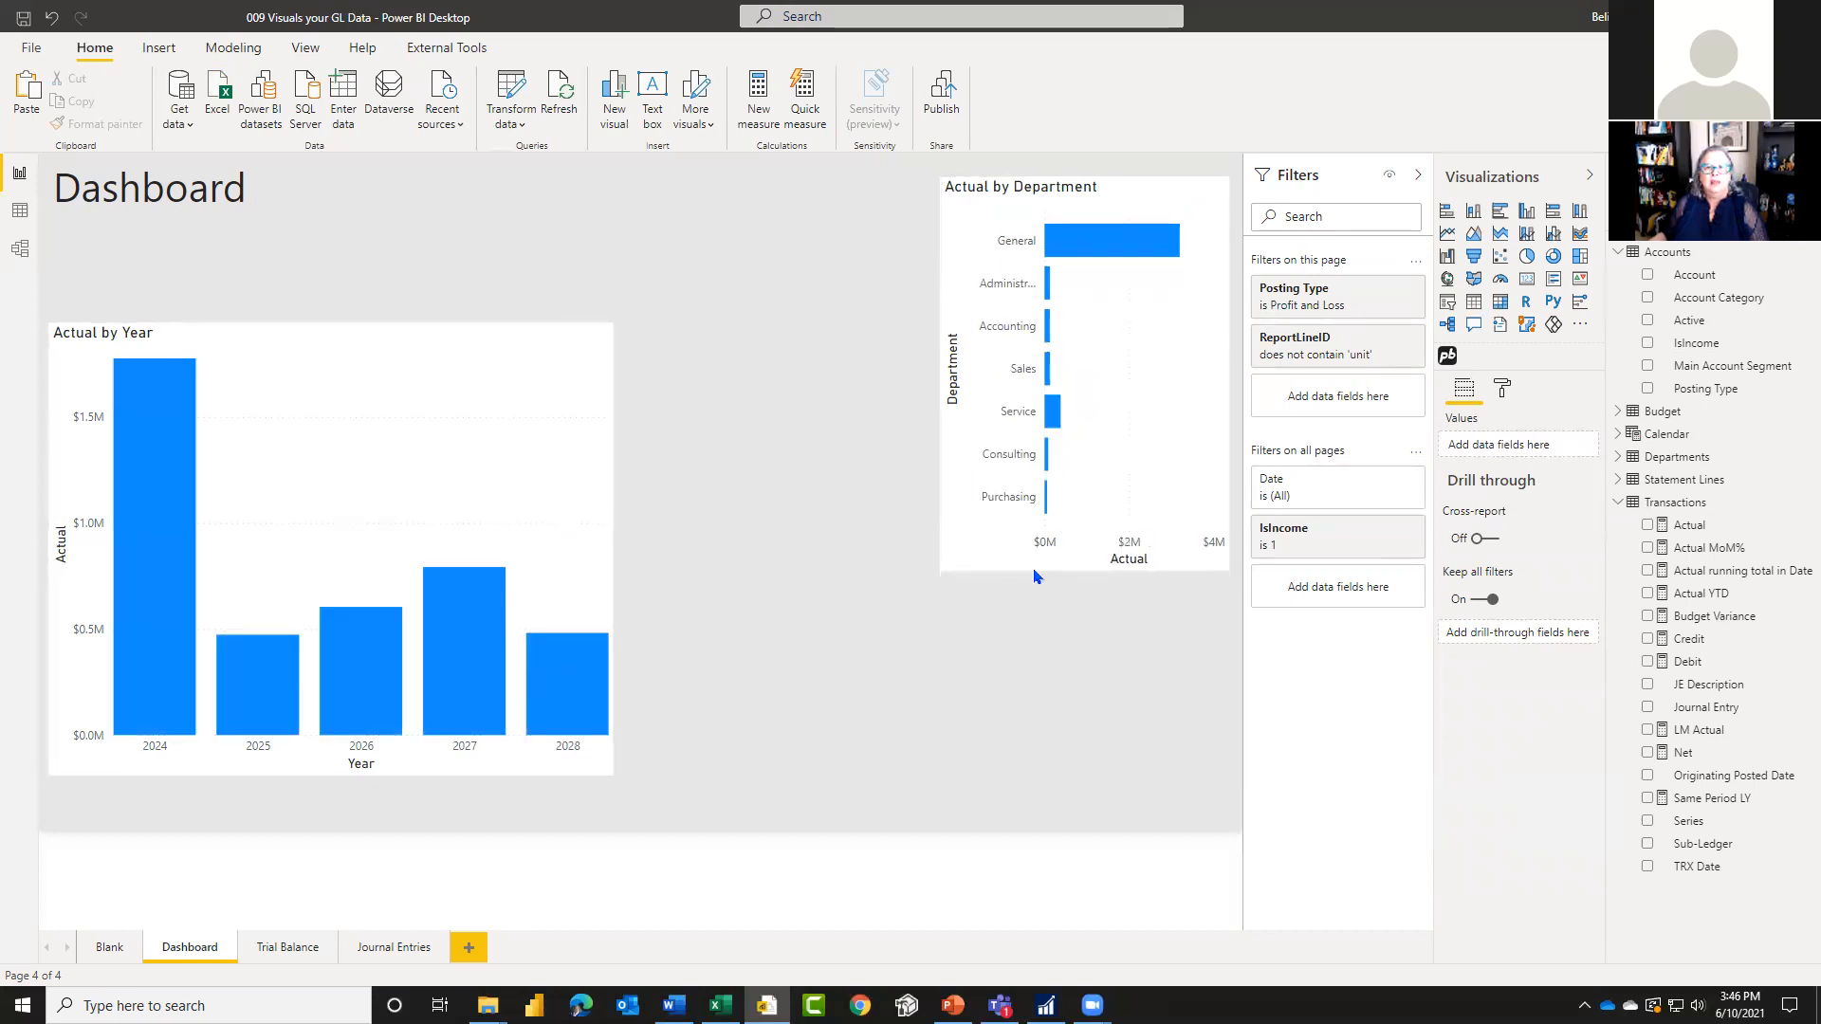
click(1051, 417)
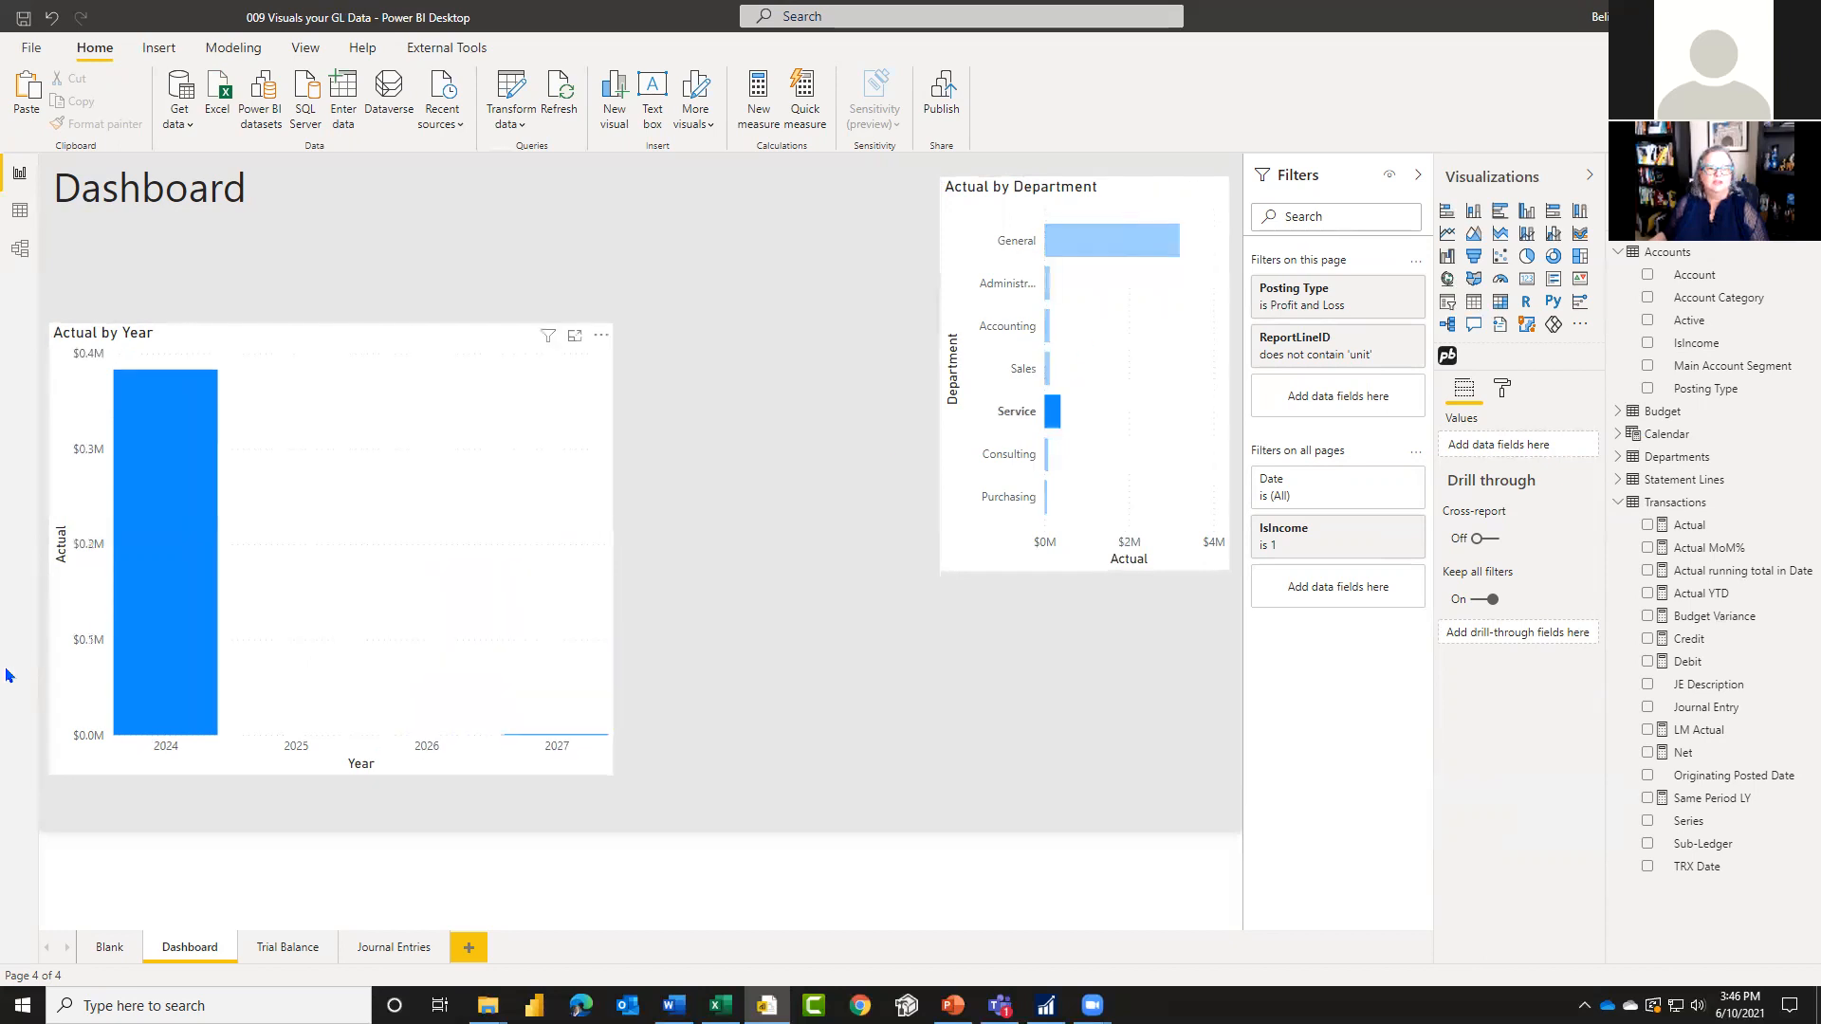
click(1054, 417)
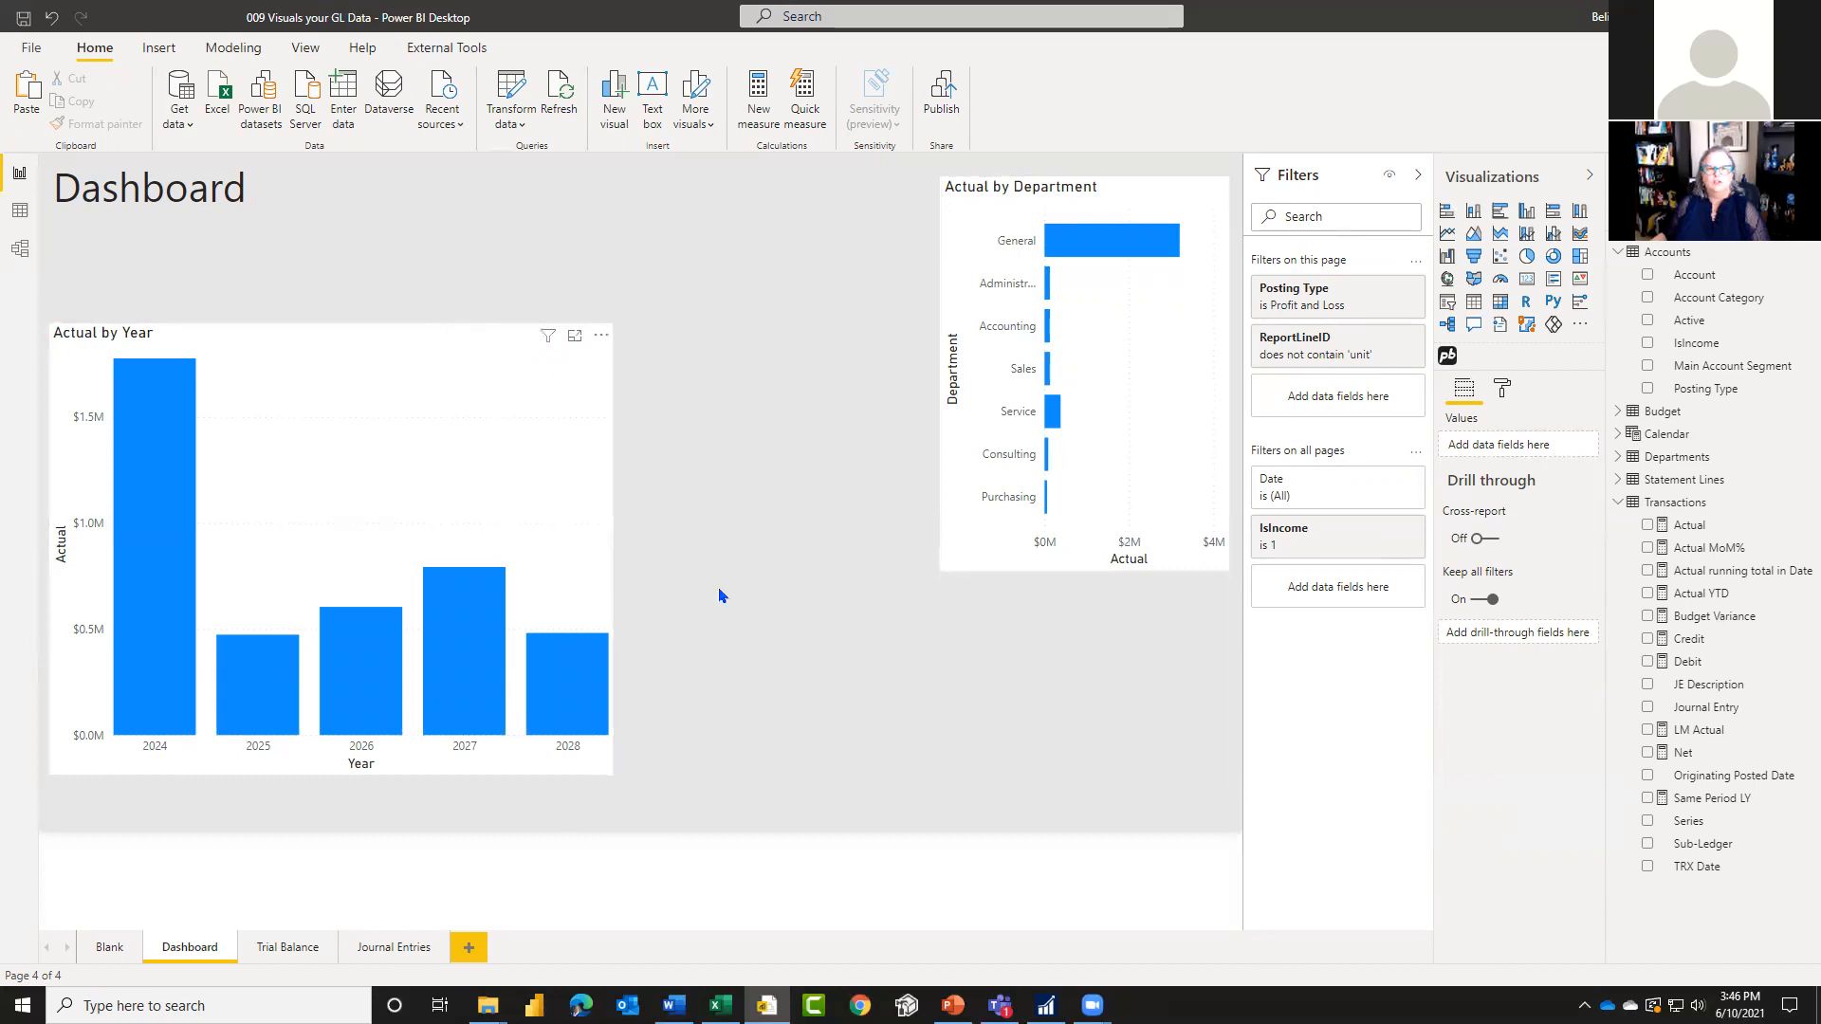
Step: Enlarge the Actual by Year chart by widening it toward the department chart and extending its lower and upper edges
click(609, 556)
drag(612, 548, 863, 548)
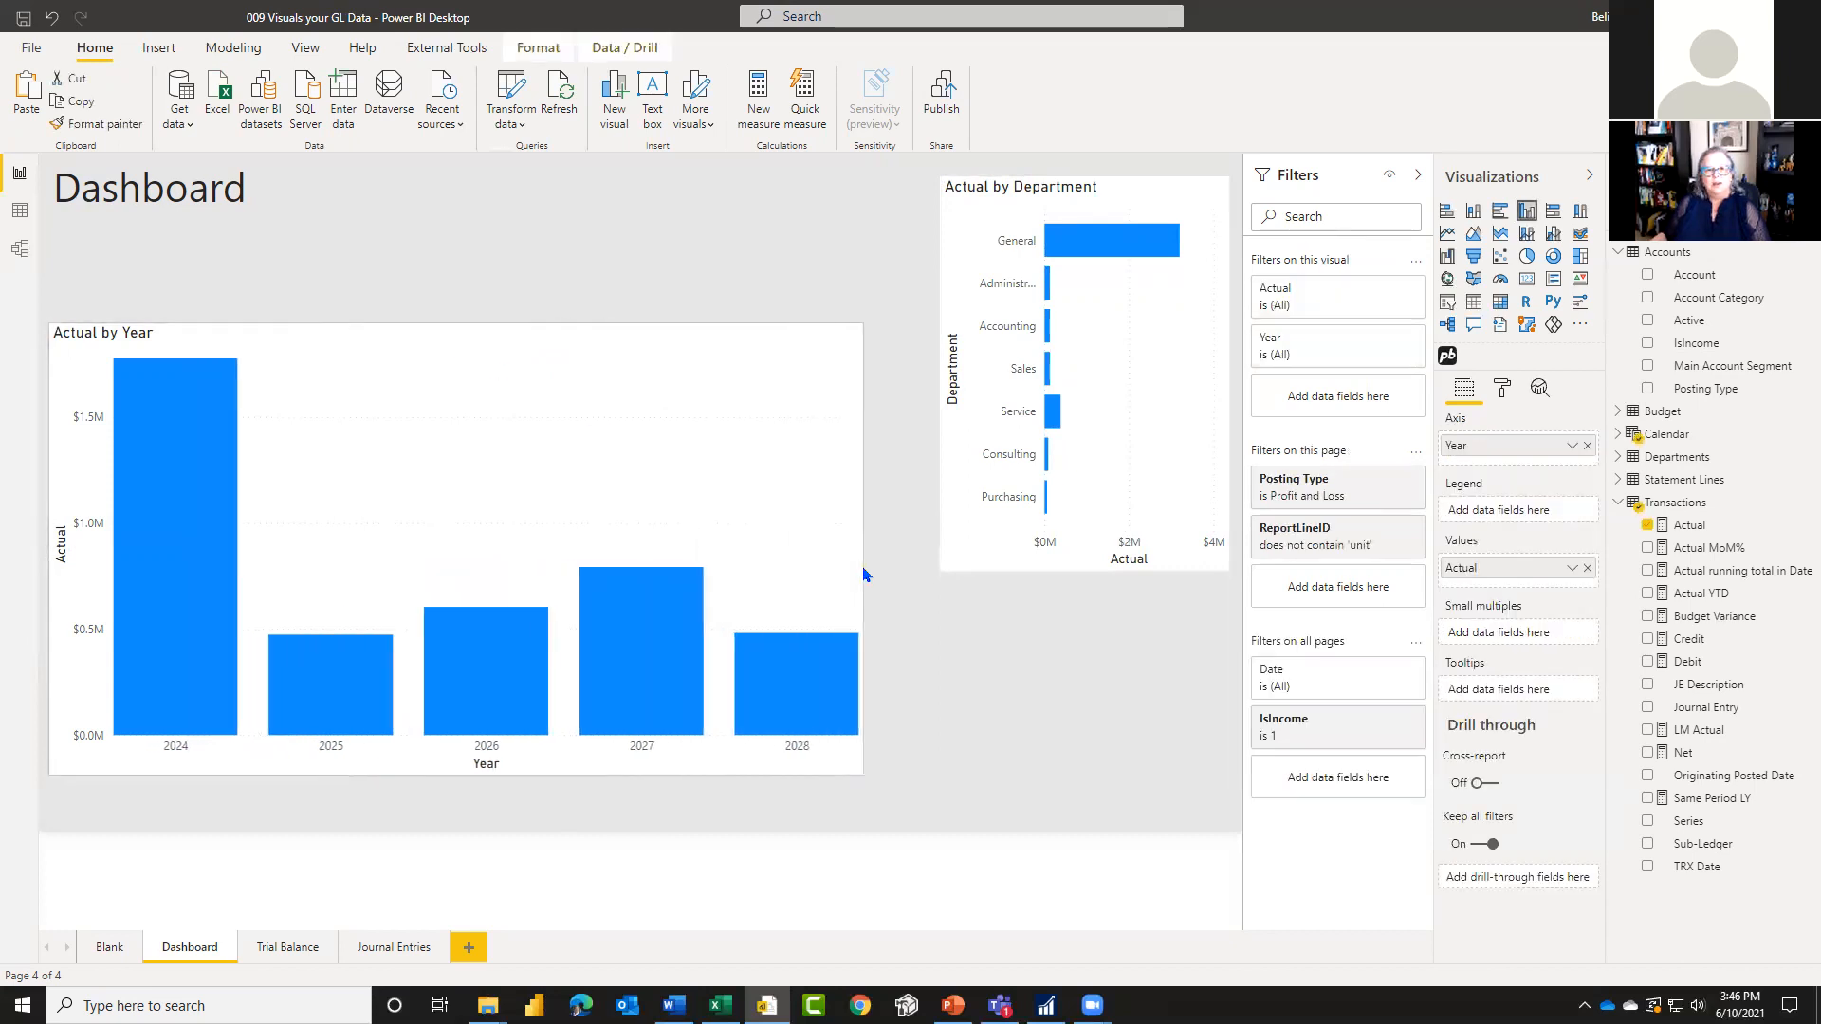
drag(451, 768, 479, 816)
drag(456, 325, 464, 257)
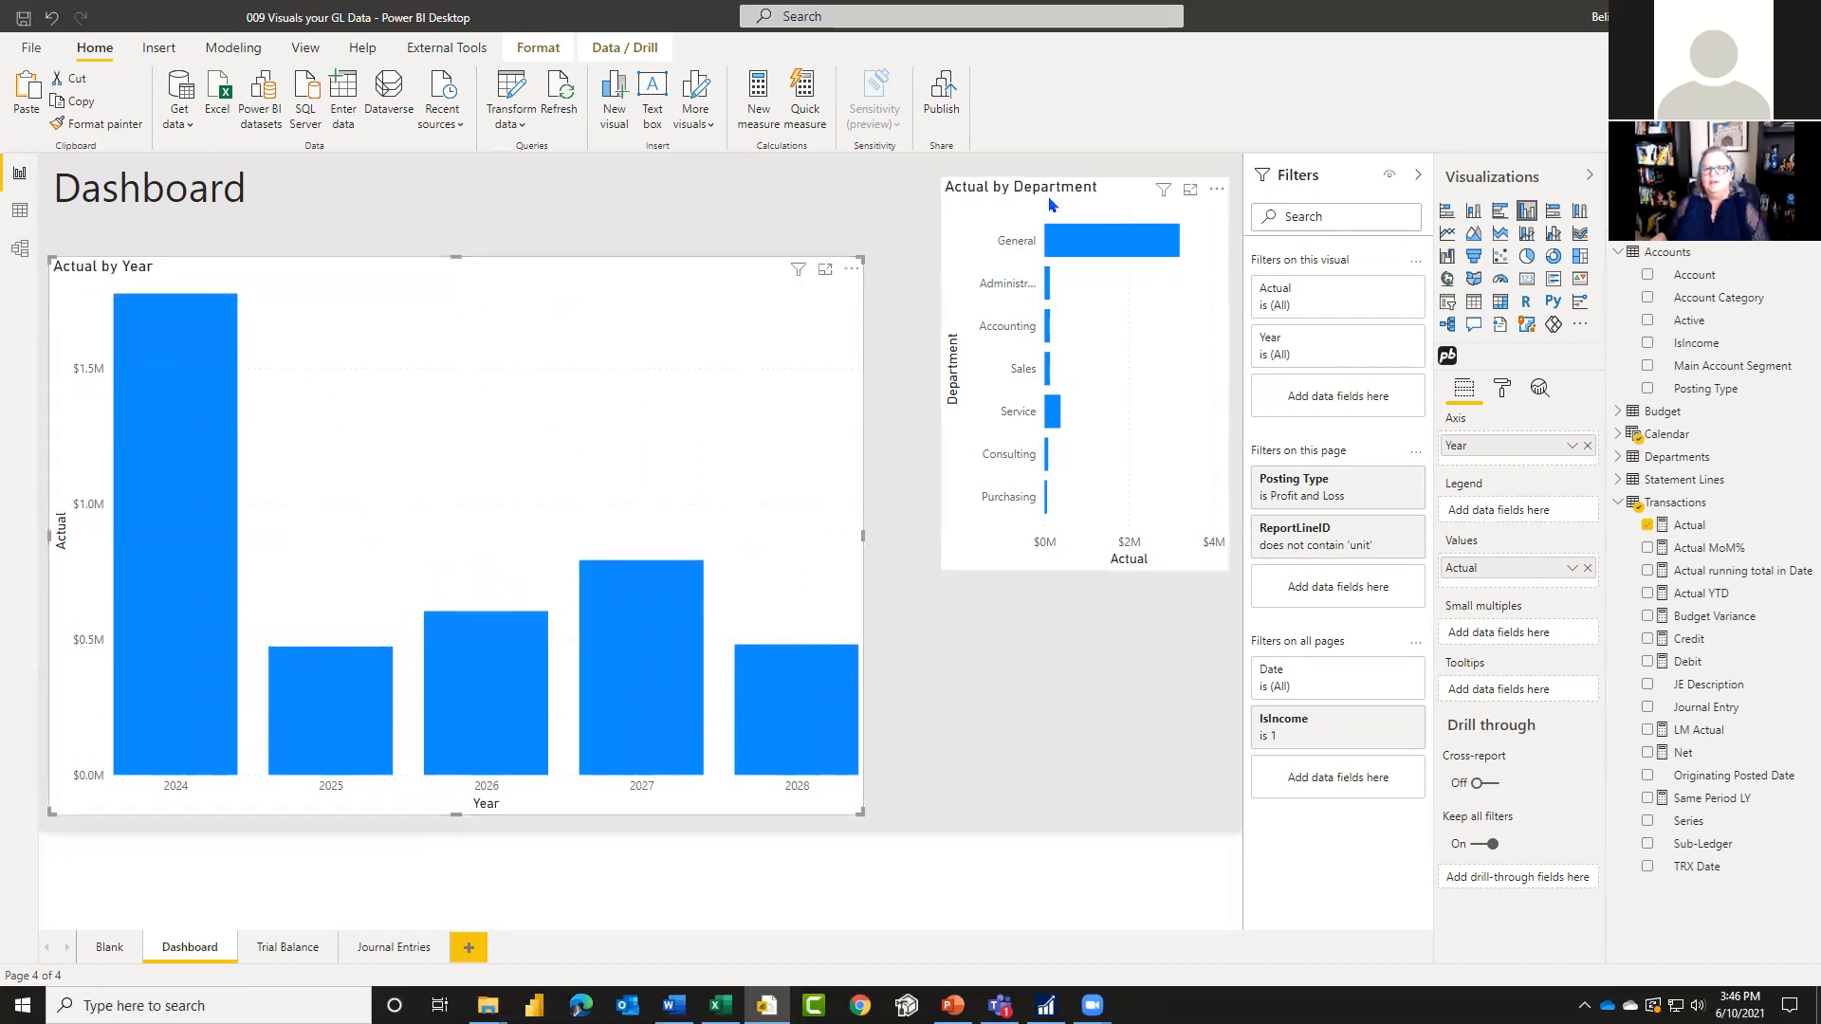
Step: Extend the Actual by Department chart down to the year chart's lower edge and narrow it from its left side
click(973, 563)
drag(1088, 566, 1157, 816)
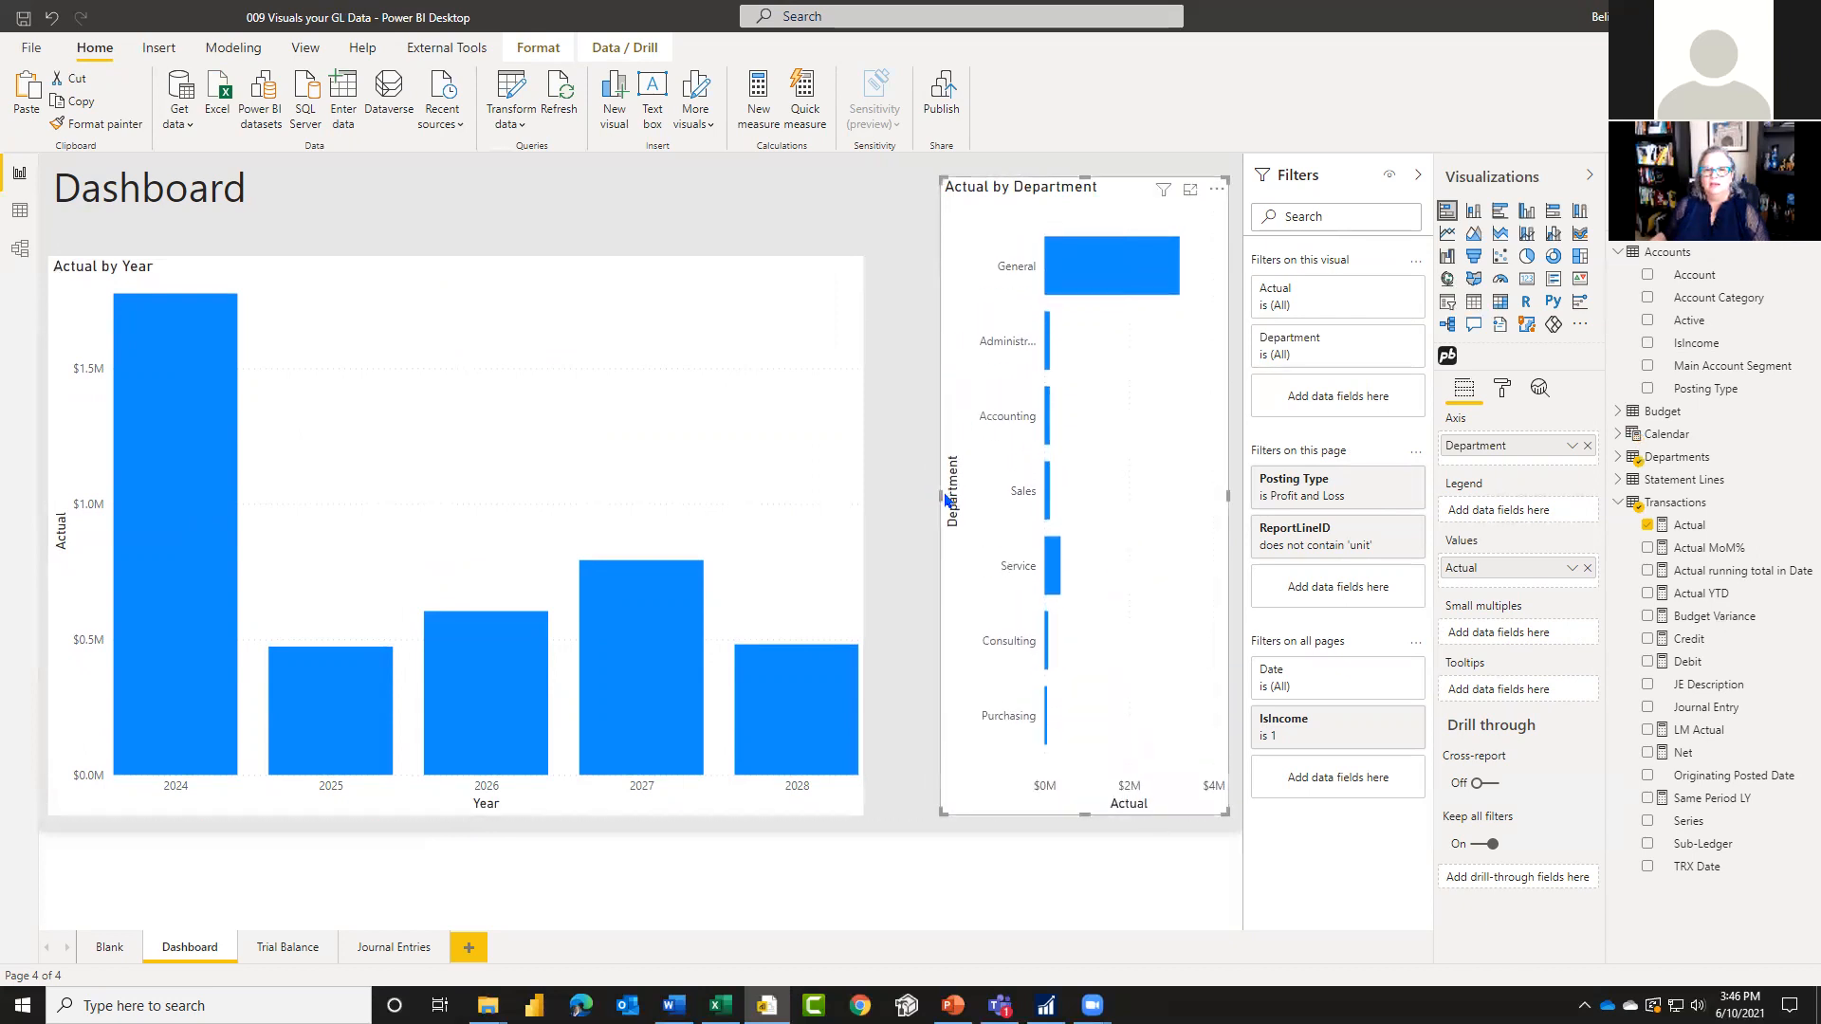
drag(994, 490, 1032, 488)
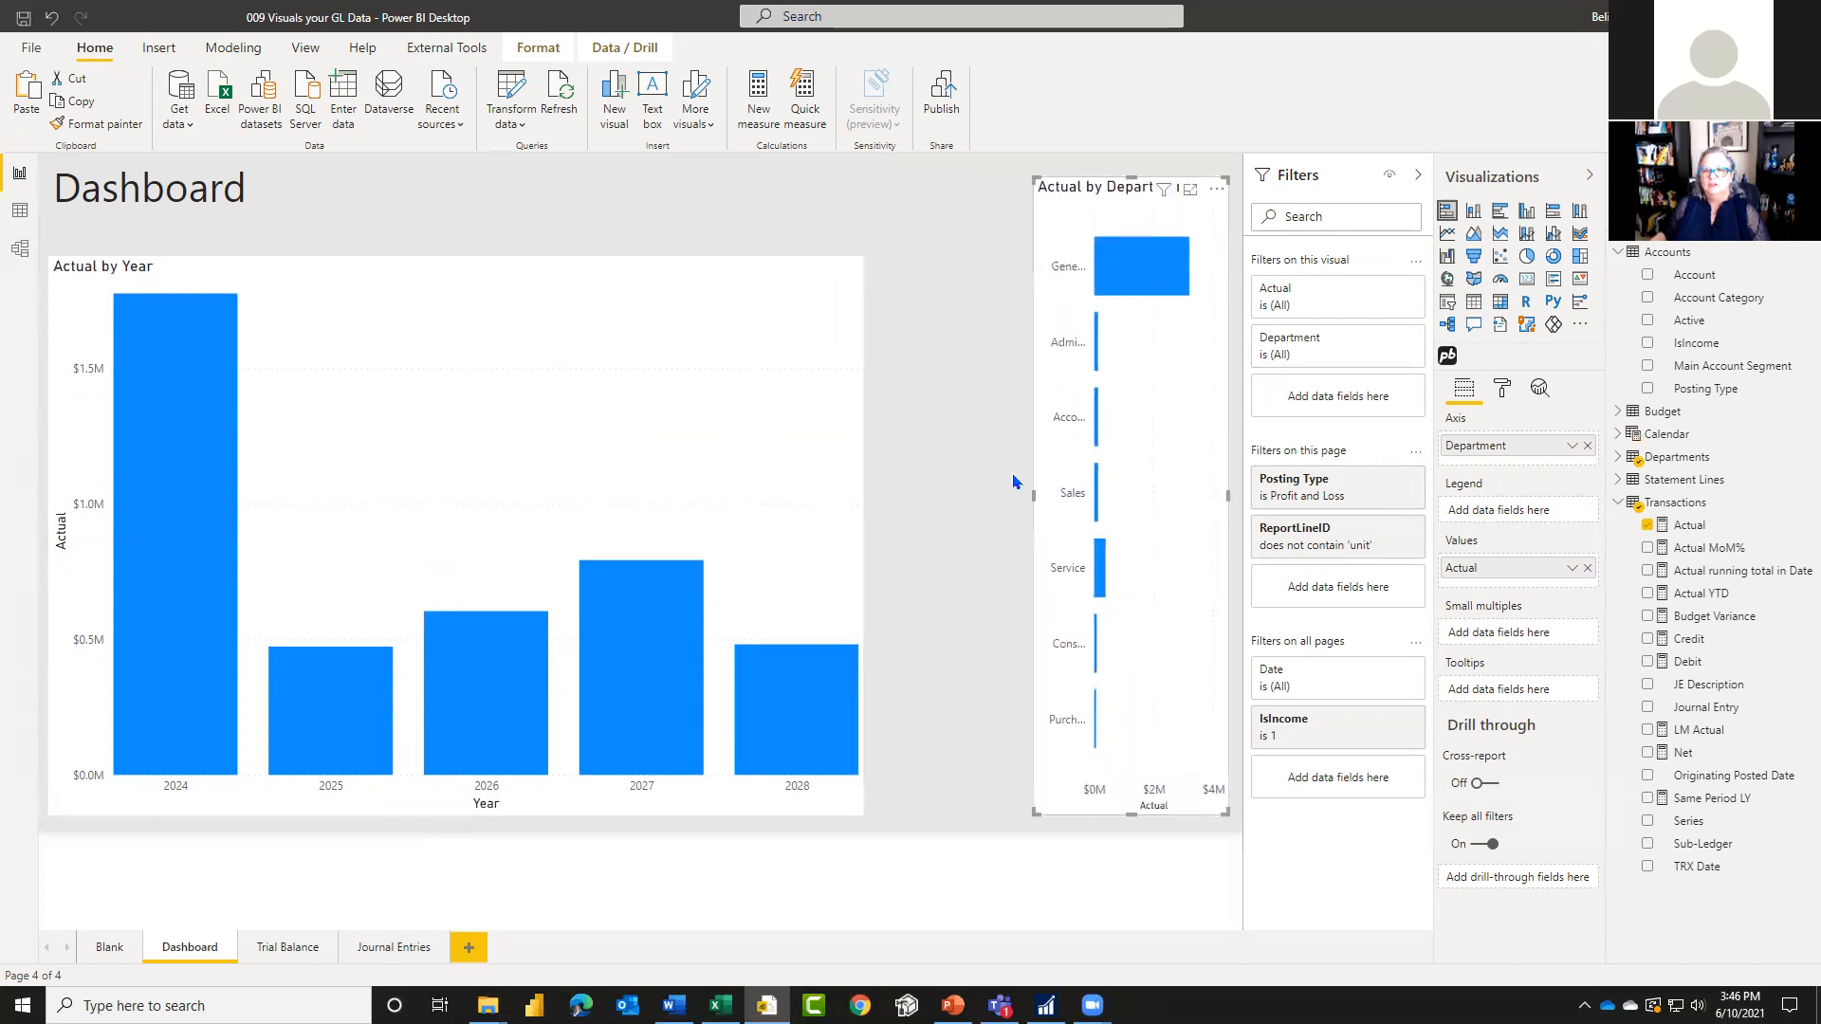
Step: Remove the ReportLineID and Posting Type filters from the Dashboard page
click(716, 275)
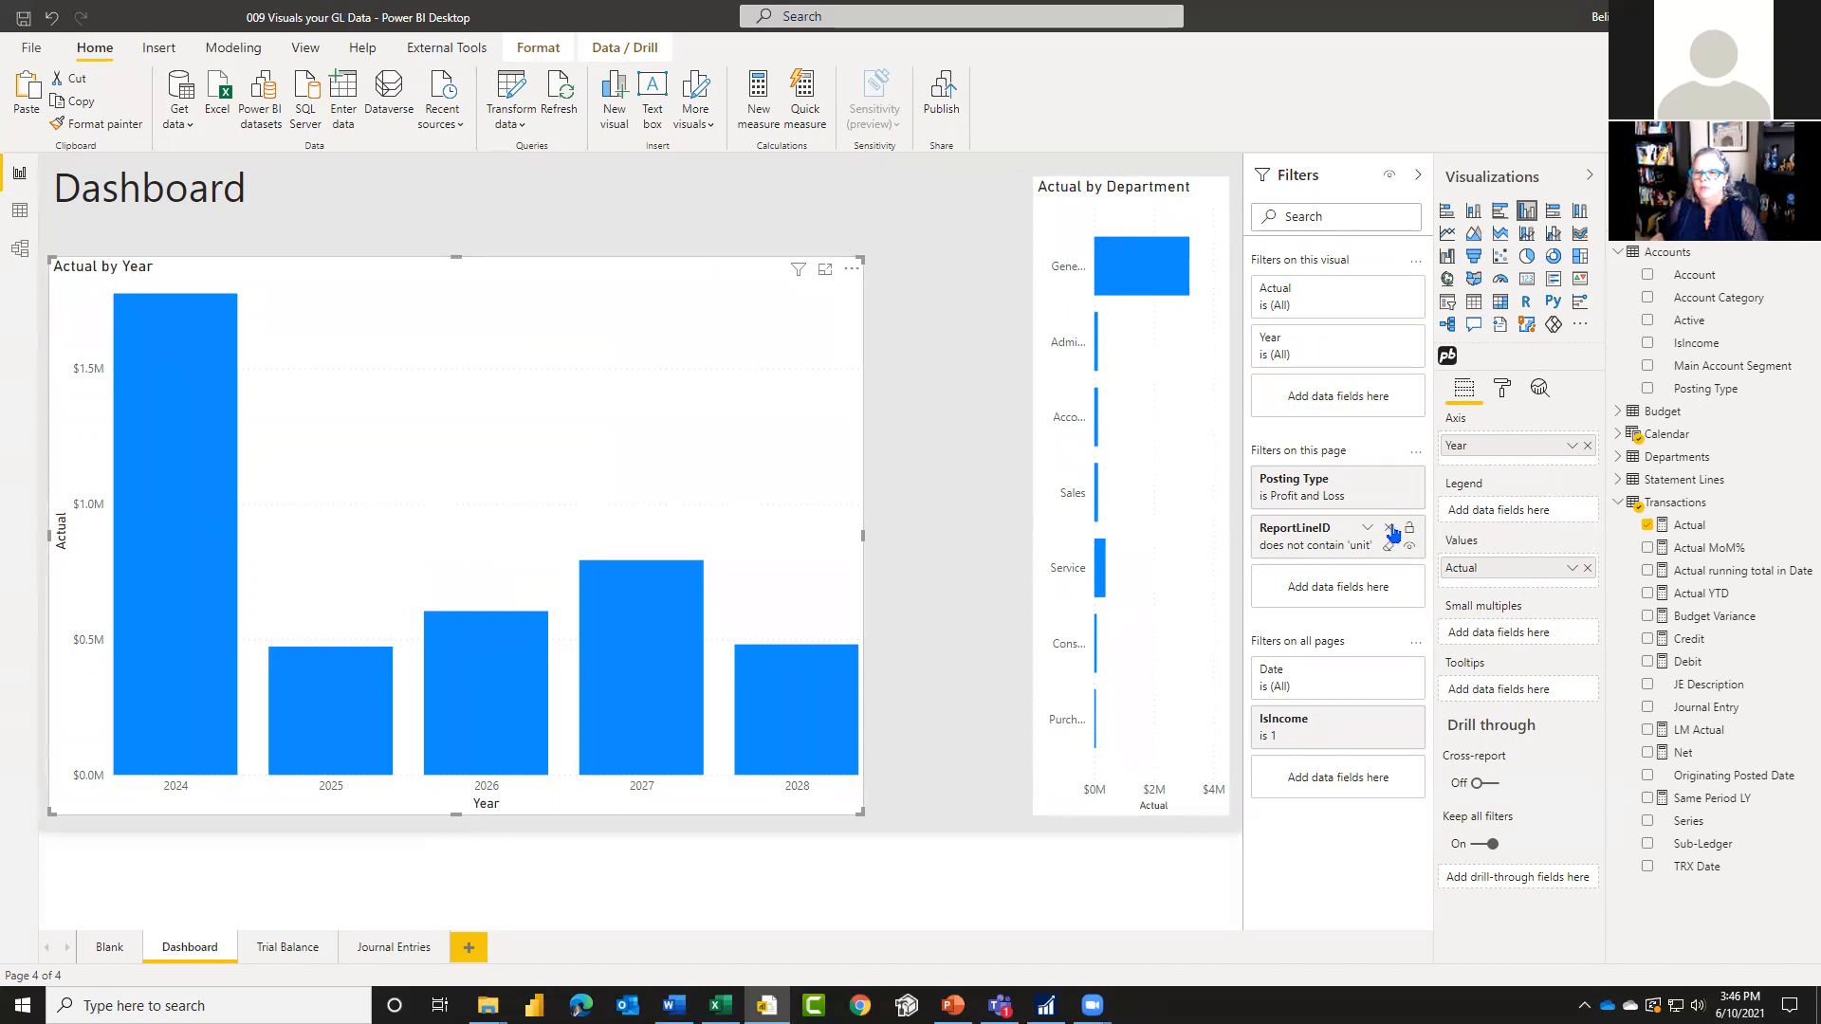
click(1391, 527)
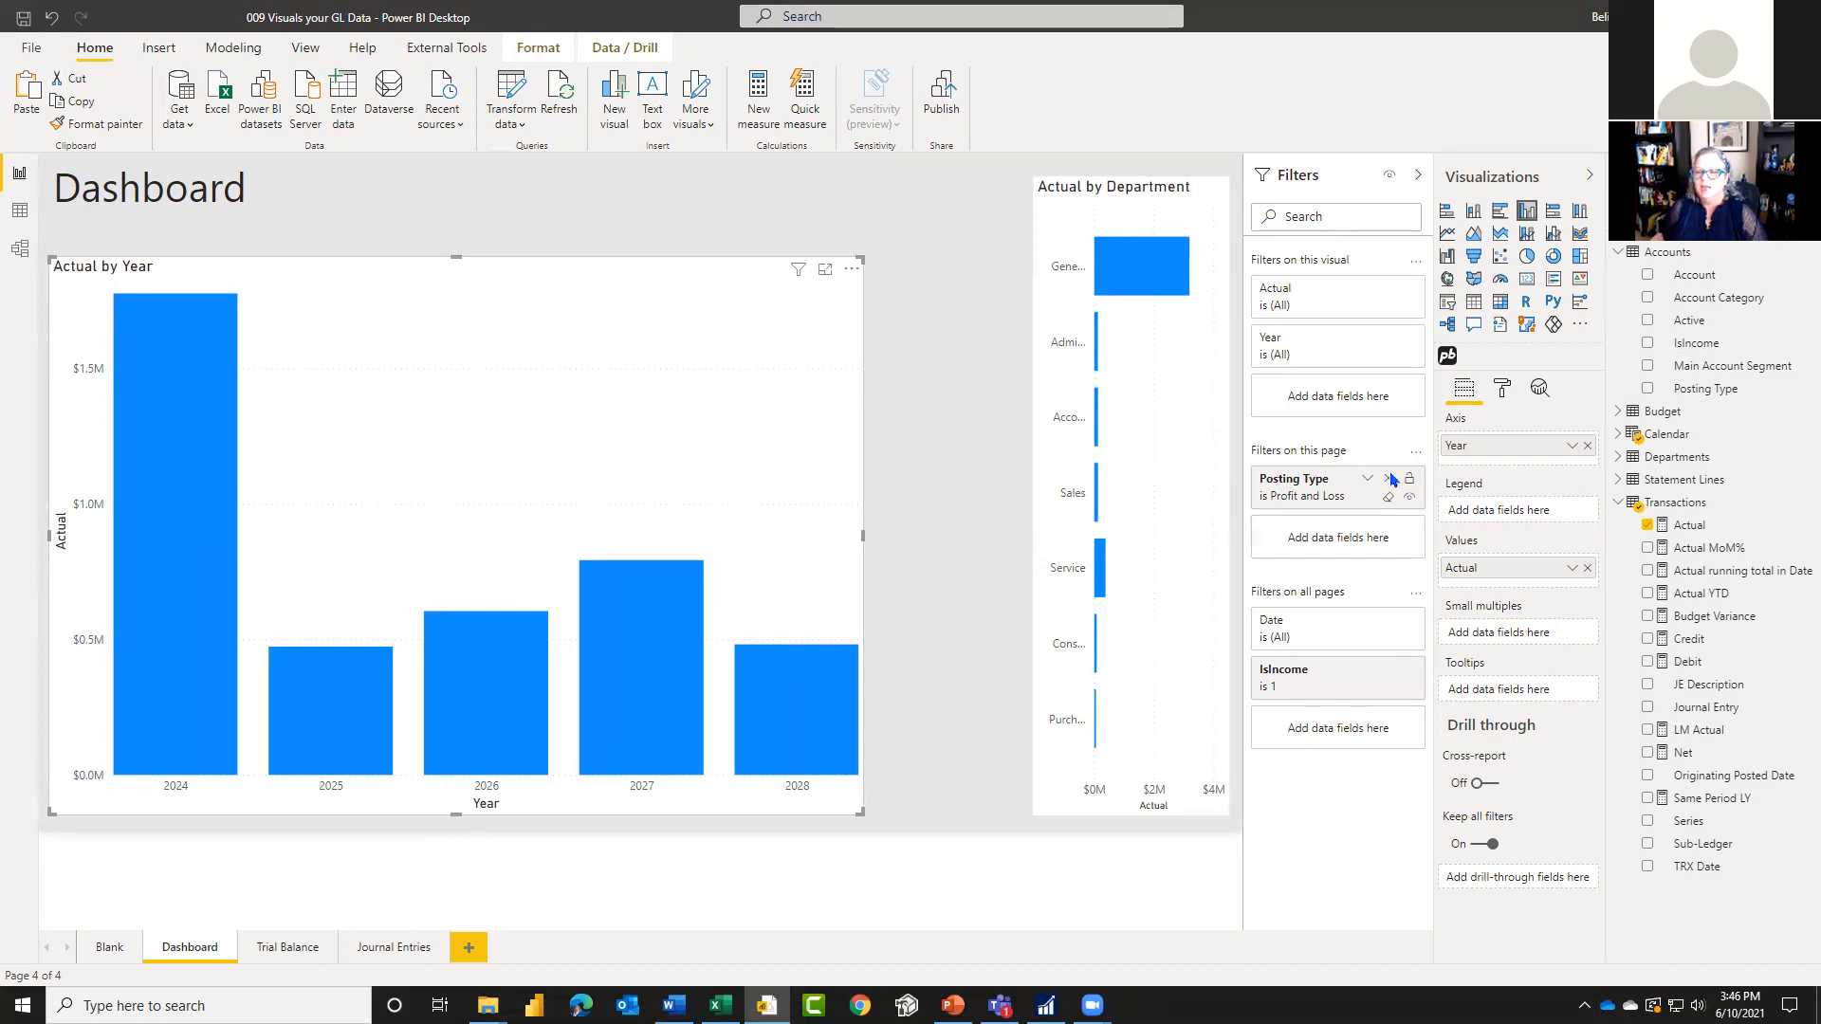
click(1392, 480)
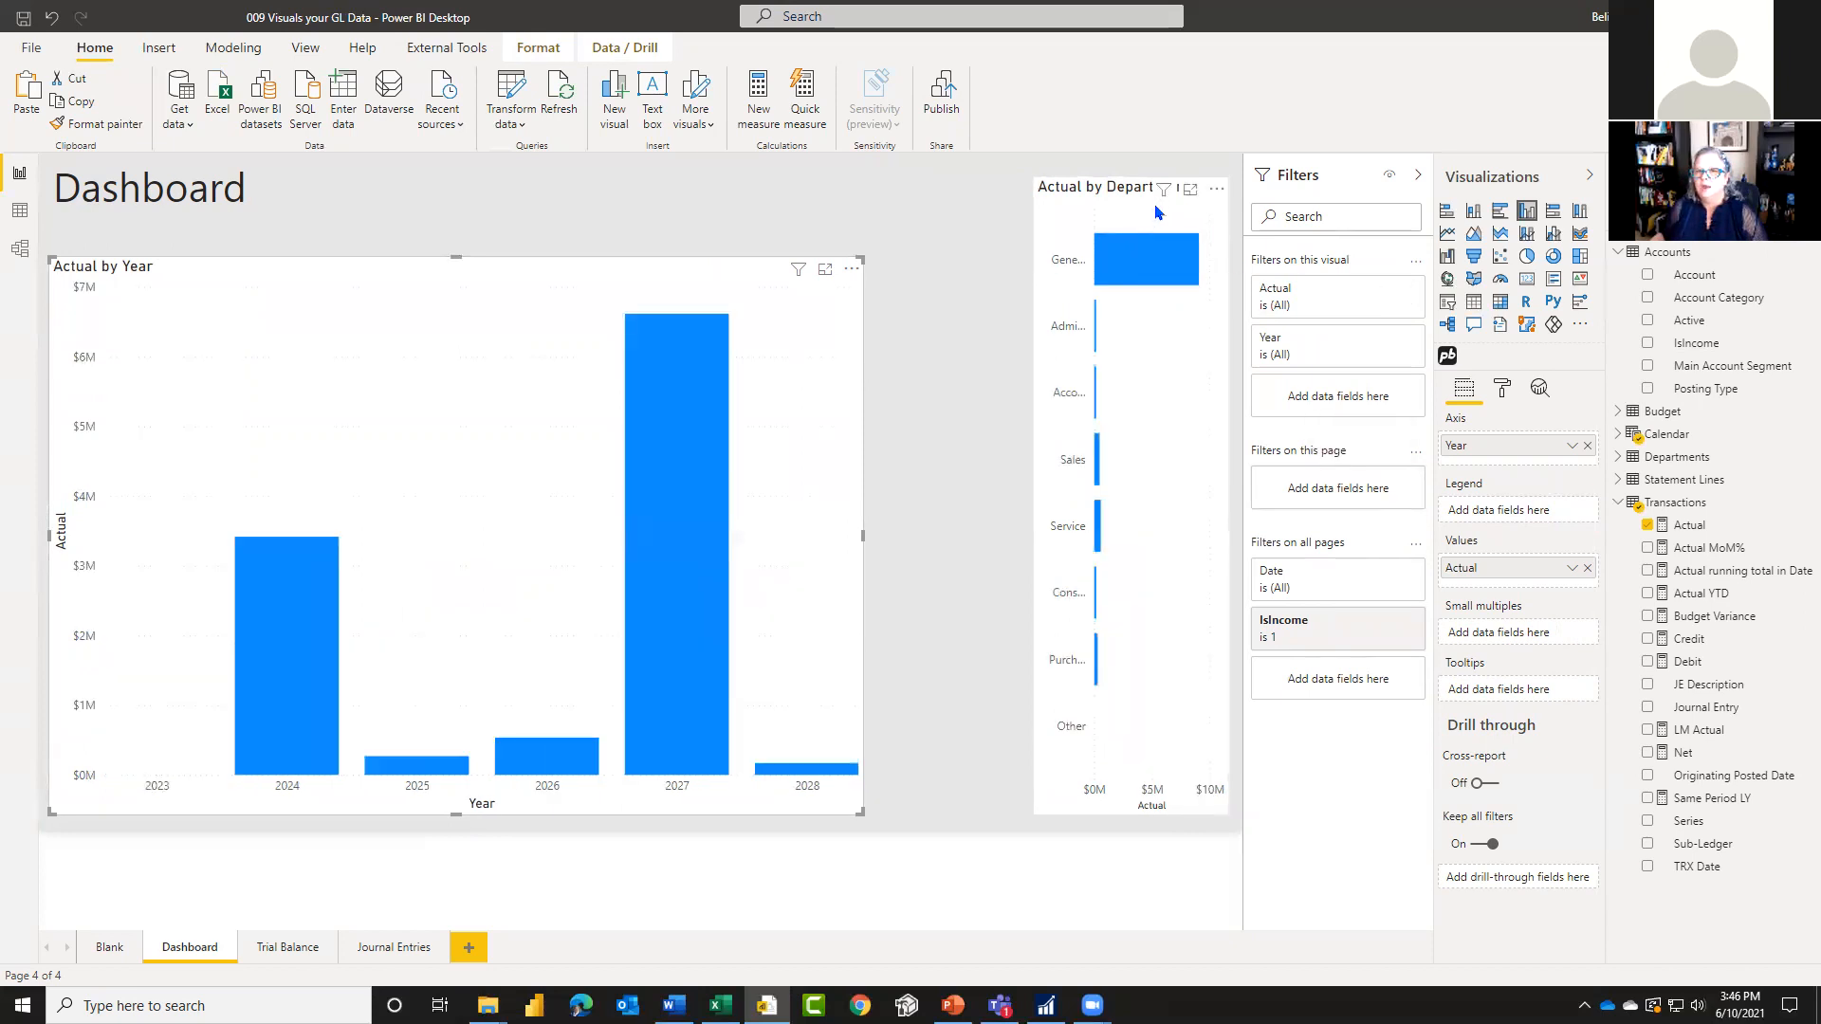
Step: Replace Department with Account Category on the bar chart's axis and widen the chart toward the Actual by Year chart
click(1131, 208)
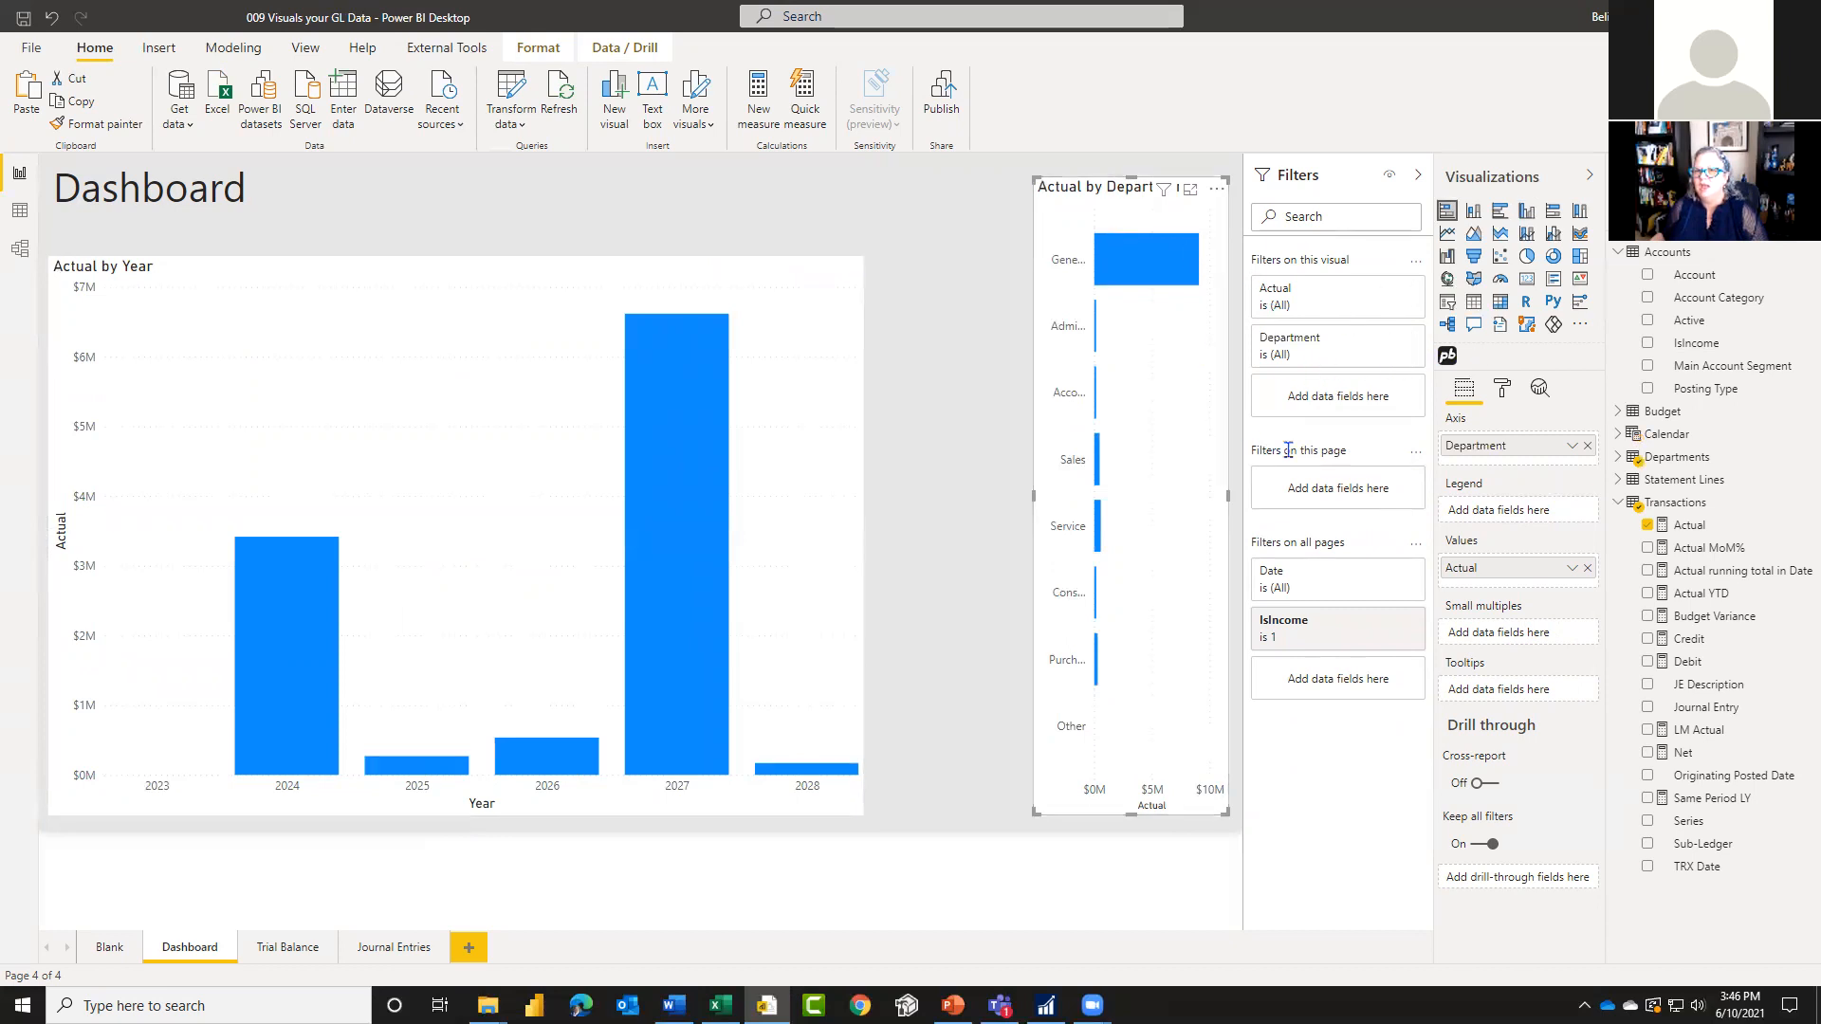
click(1587, 444)
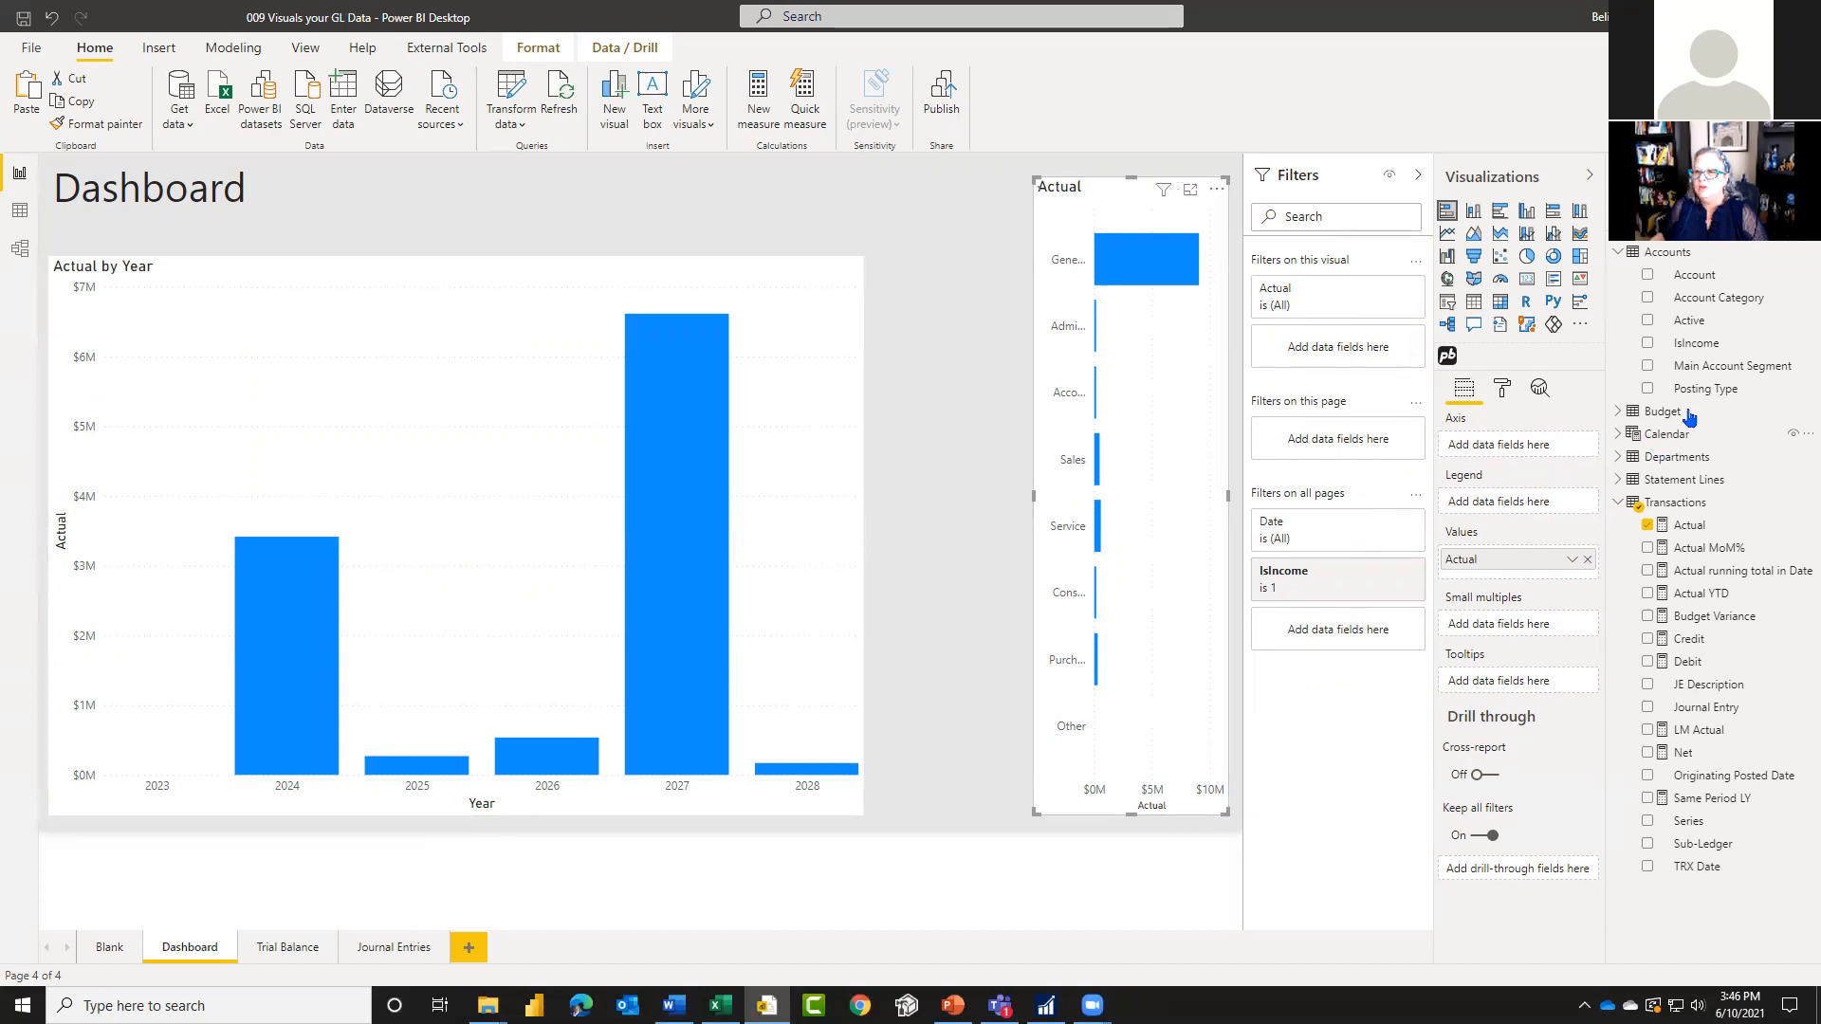
drag(1697, 303, 1487, 455)
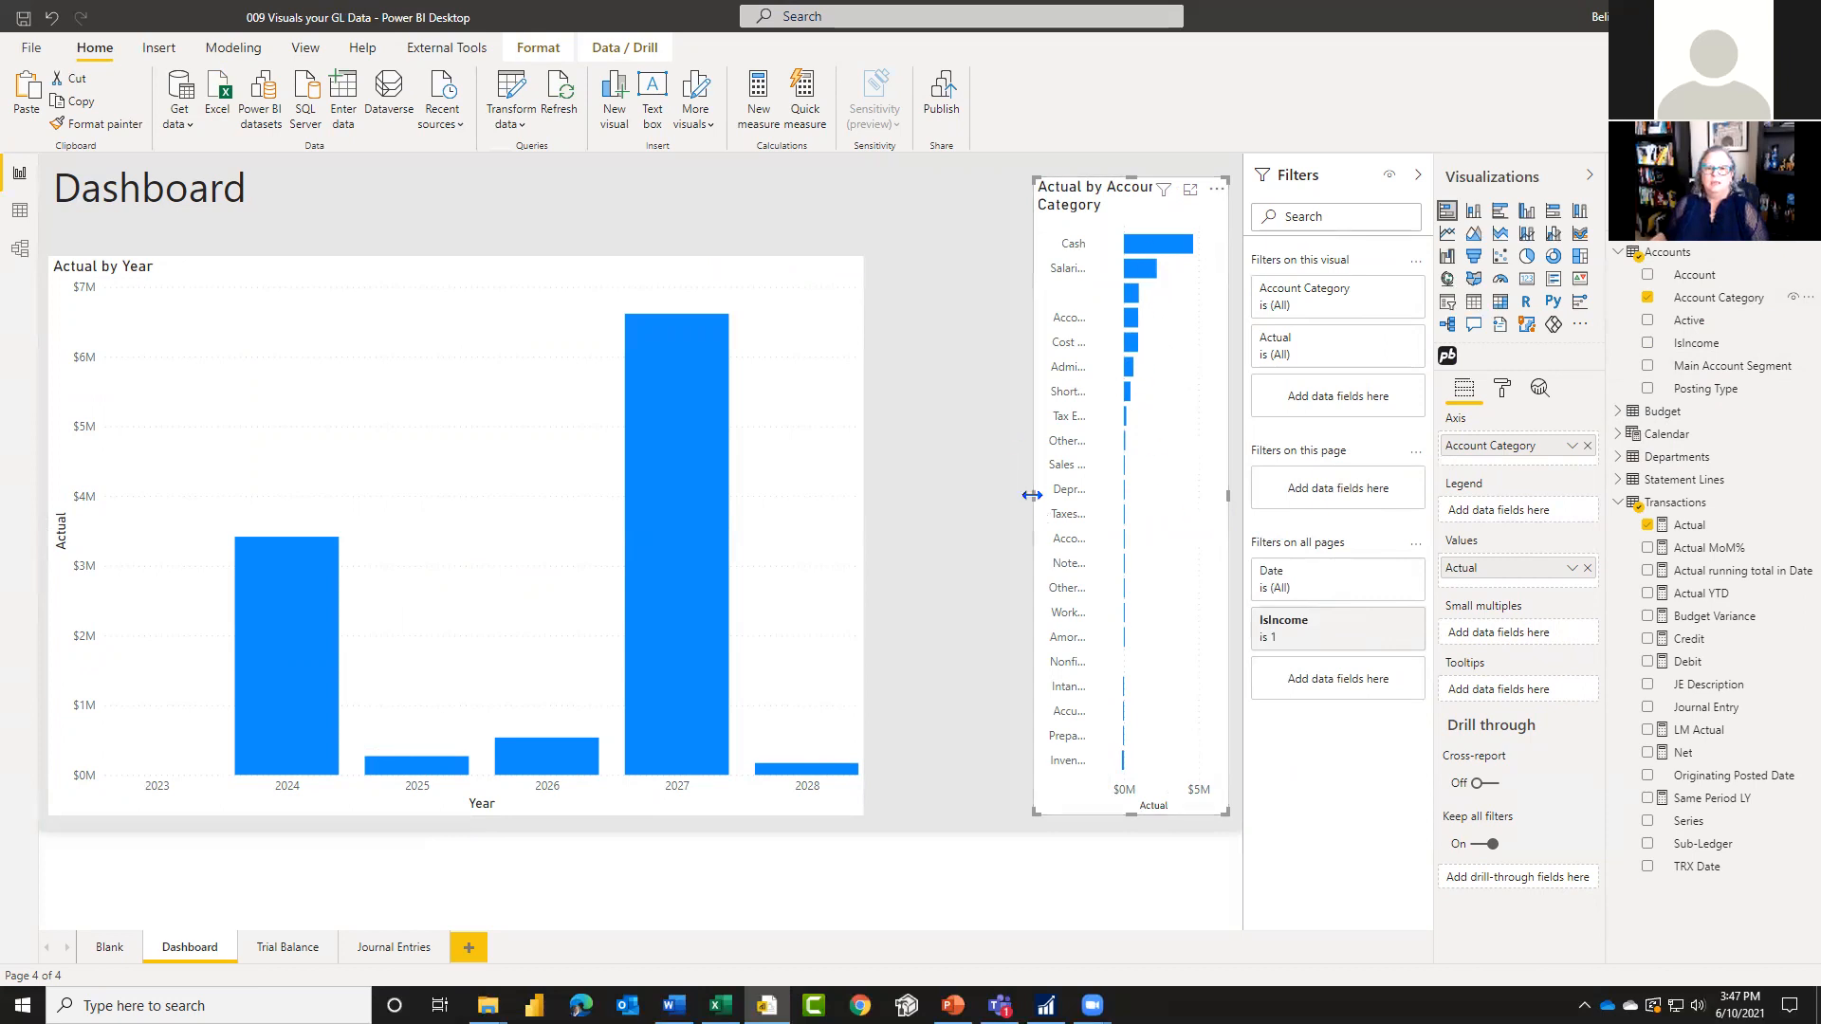
drag(974, 505, 903, 516)
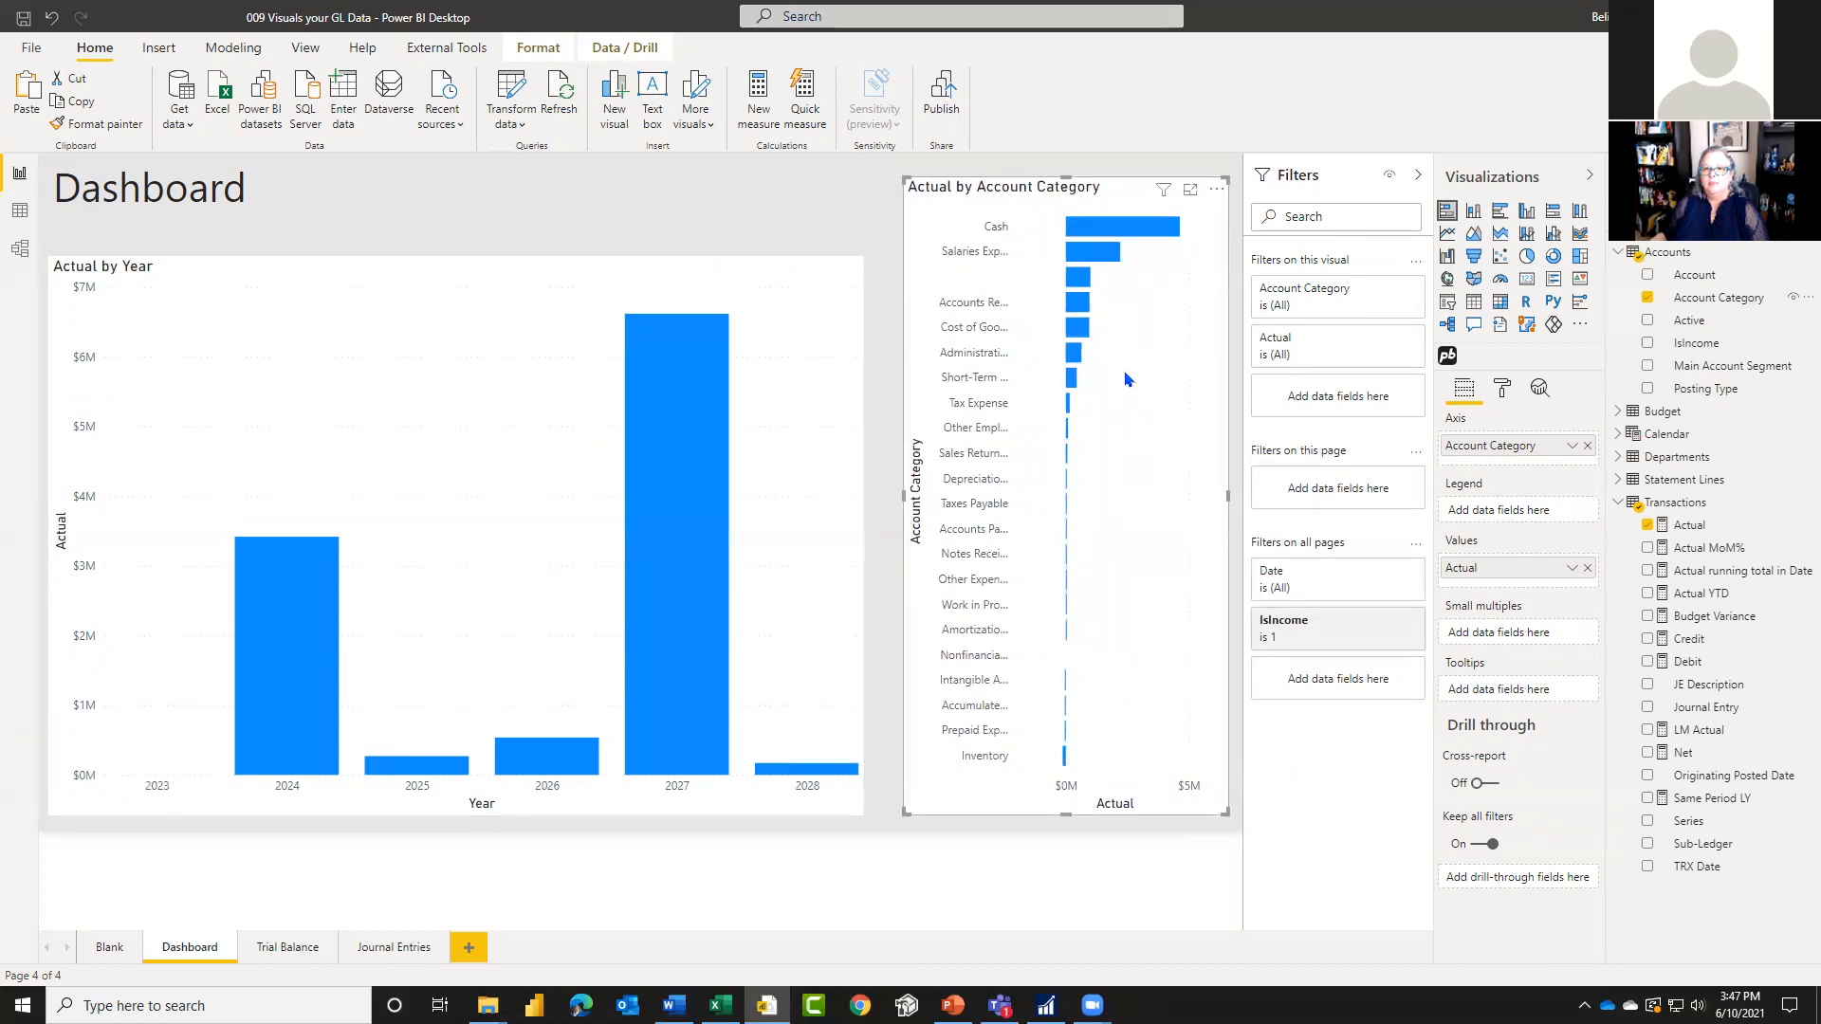
Step: Test the cross-filtering between the charts with the cost of goods category and the years 2027 and 2028, clearing the selections at the end
click(1079, 331)
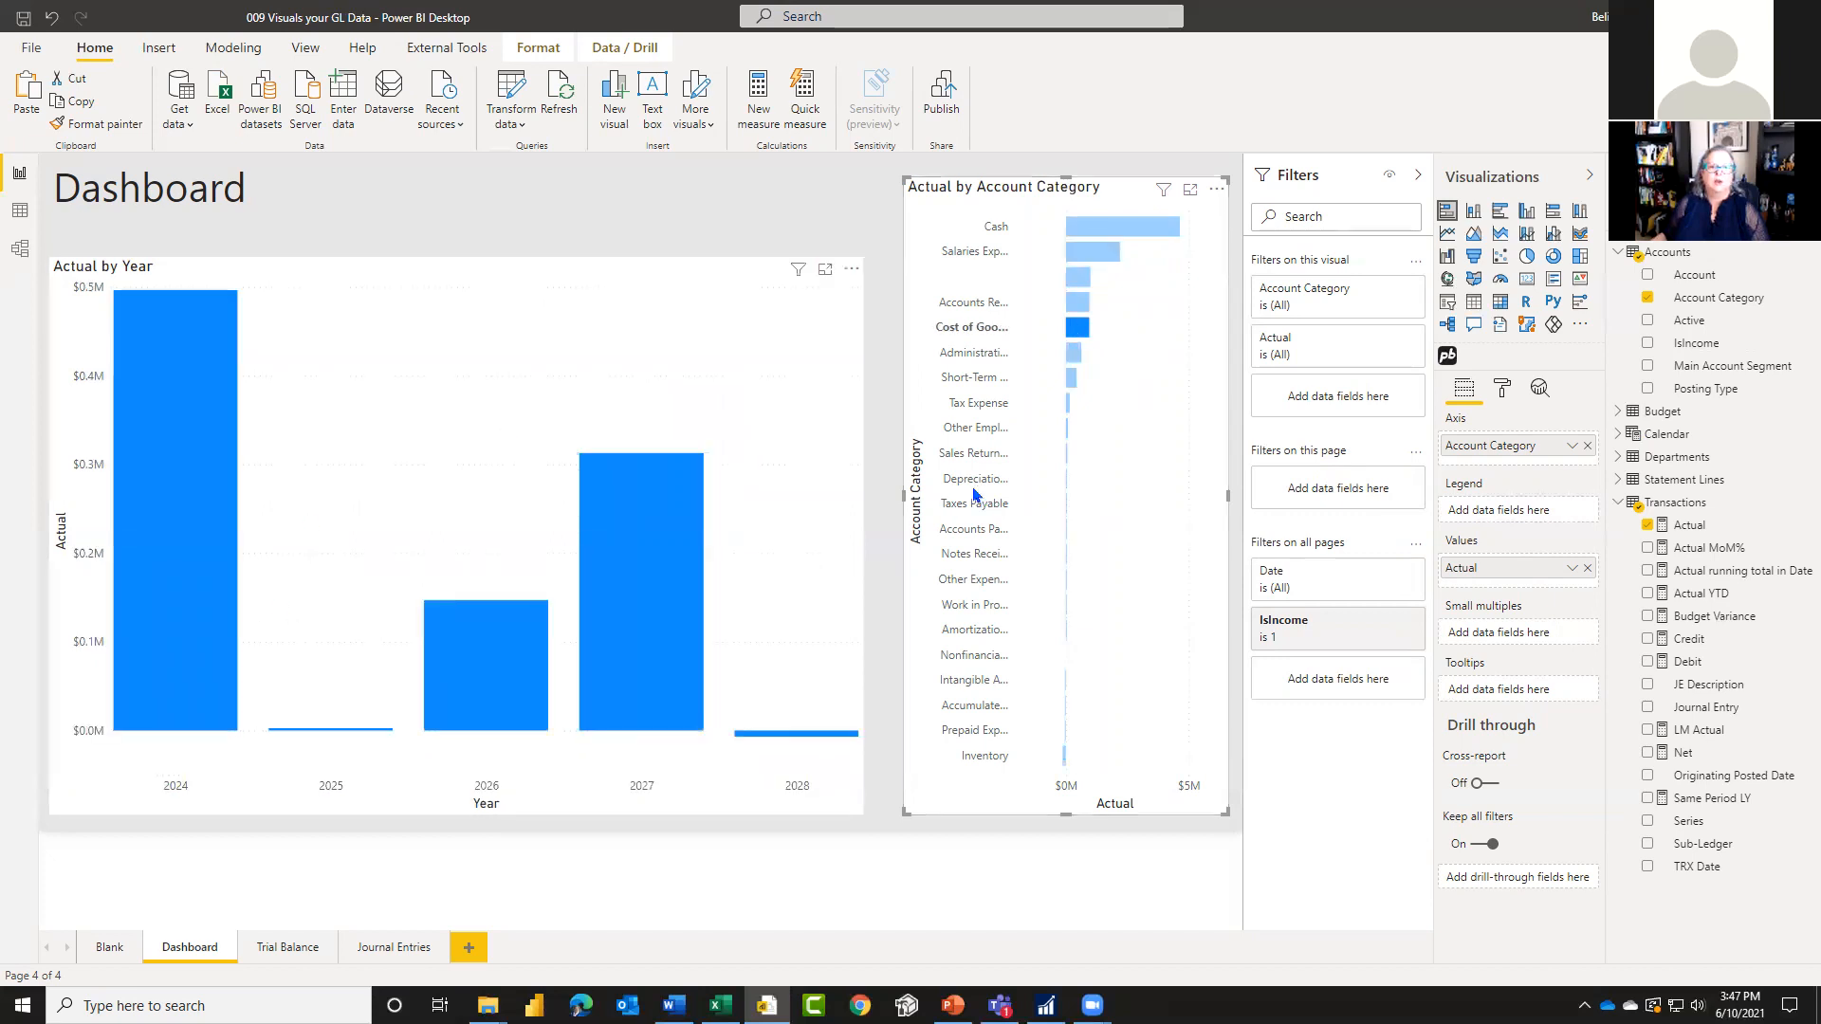
click(1081, 331)
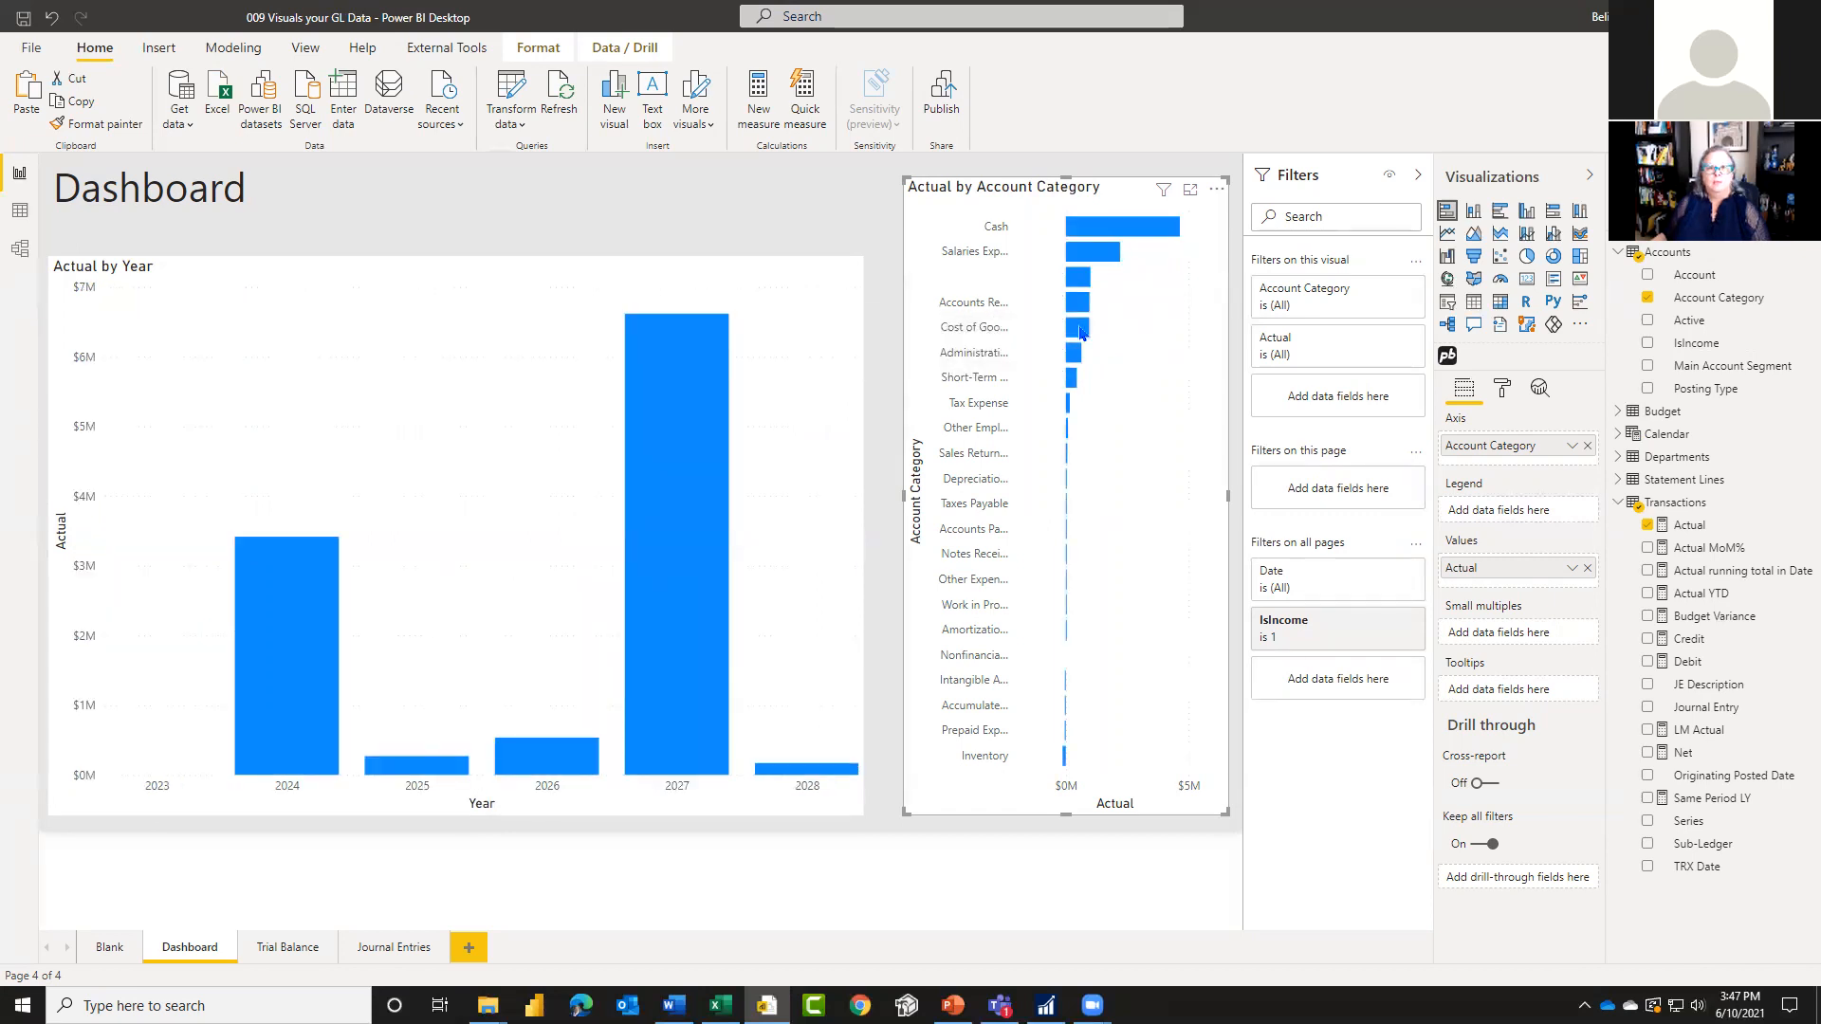
click(679, 642)
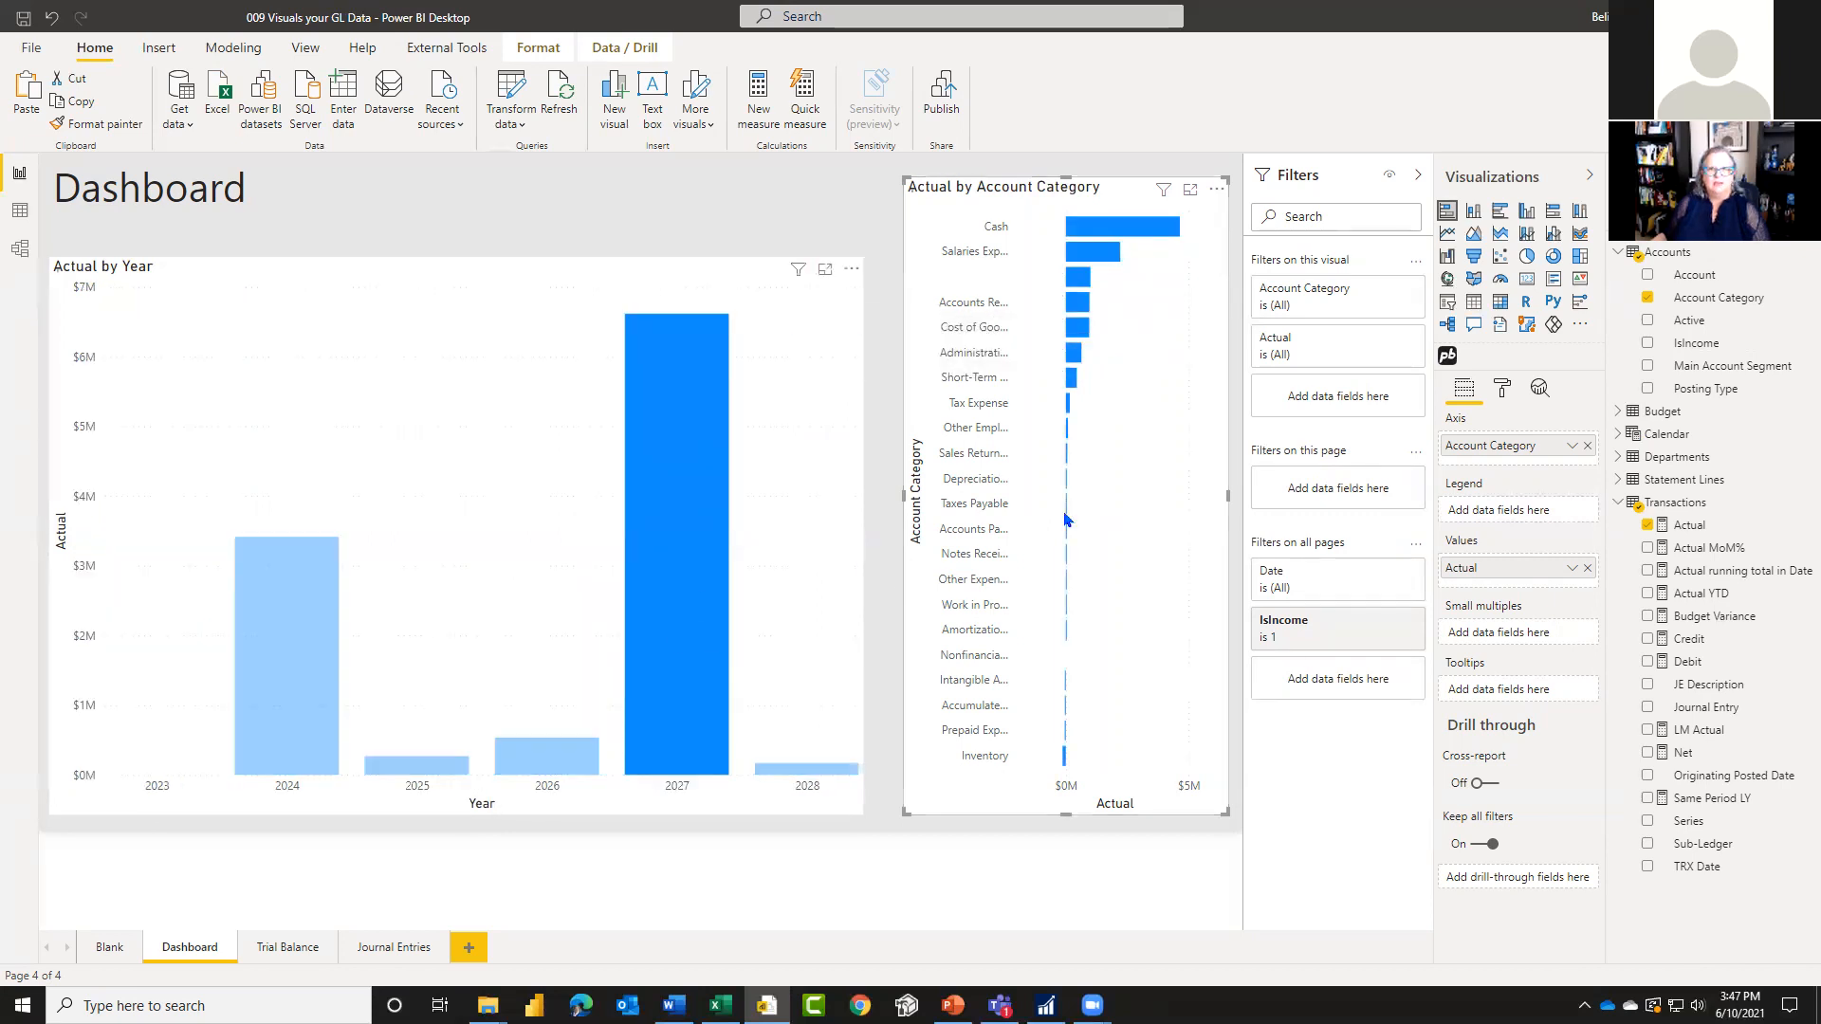
click(819, 771)
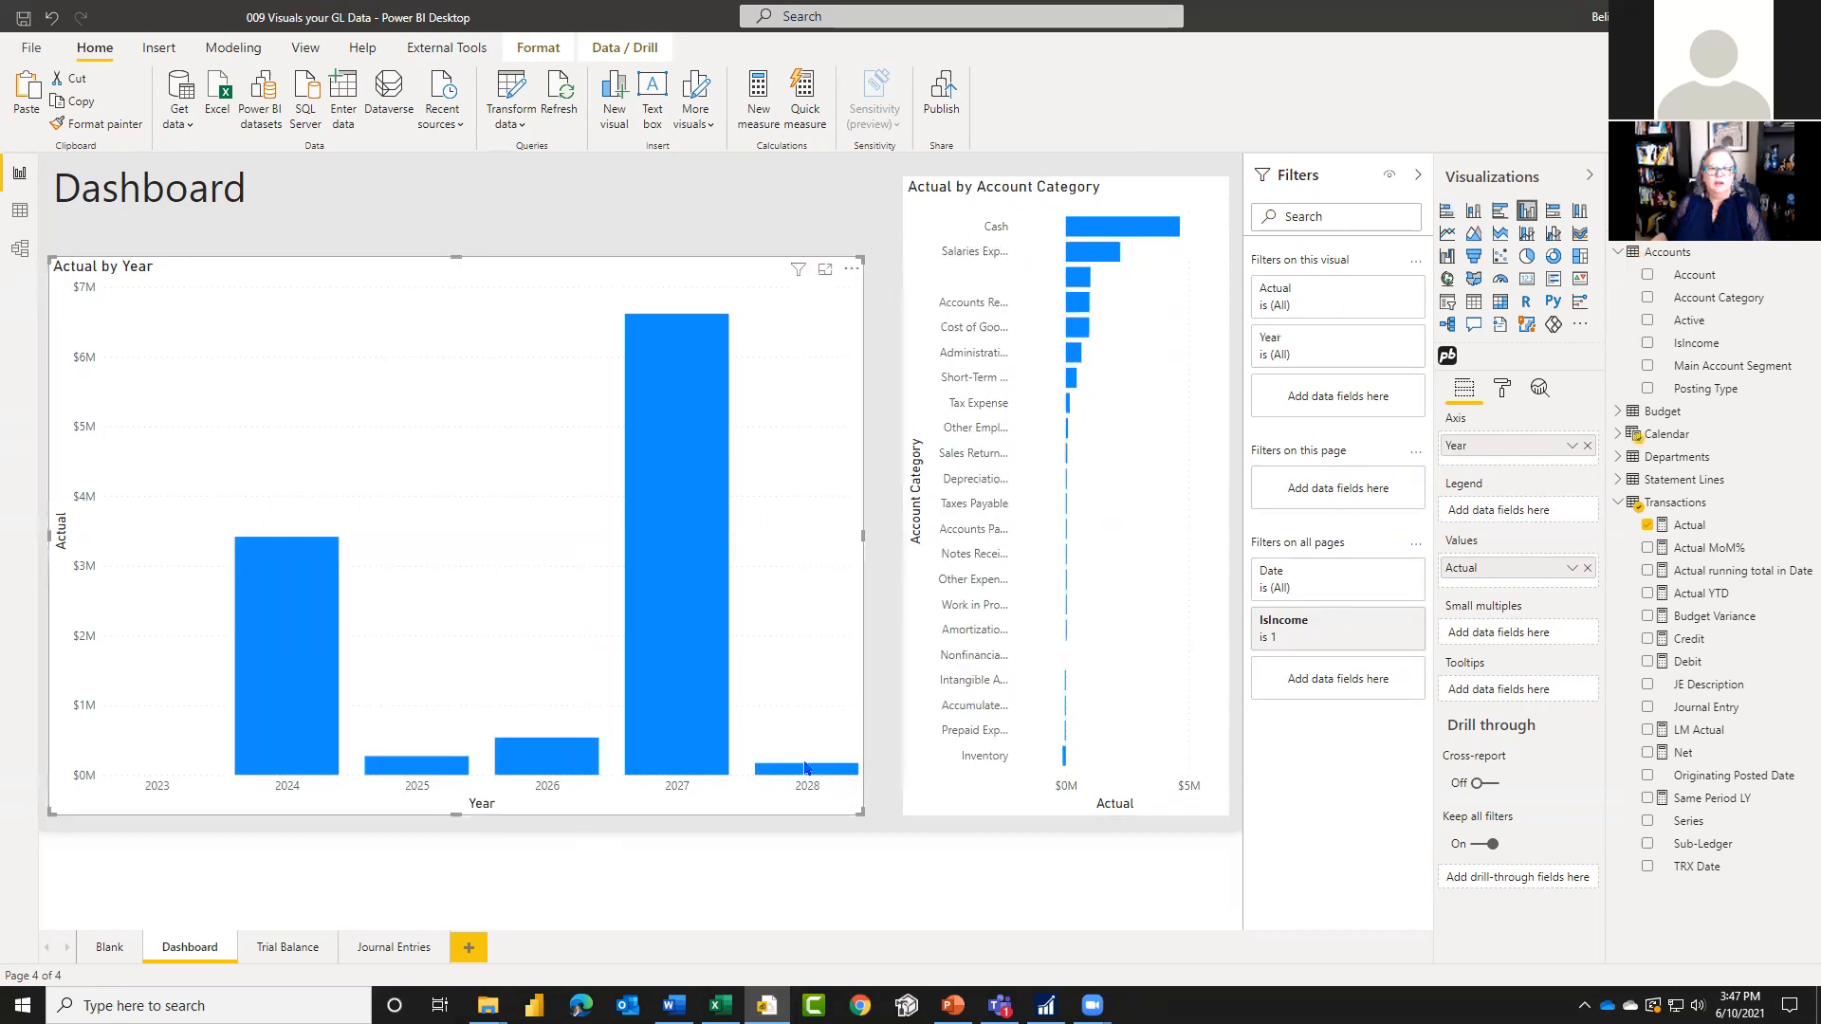
click(786, 768)
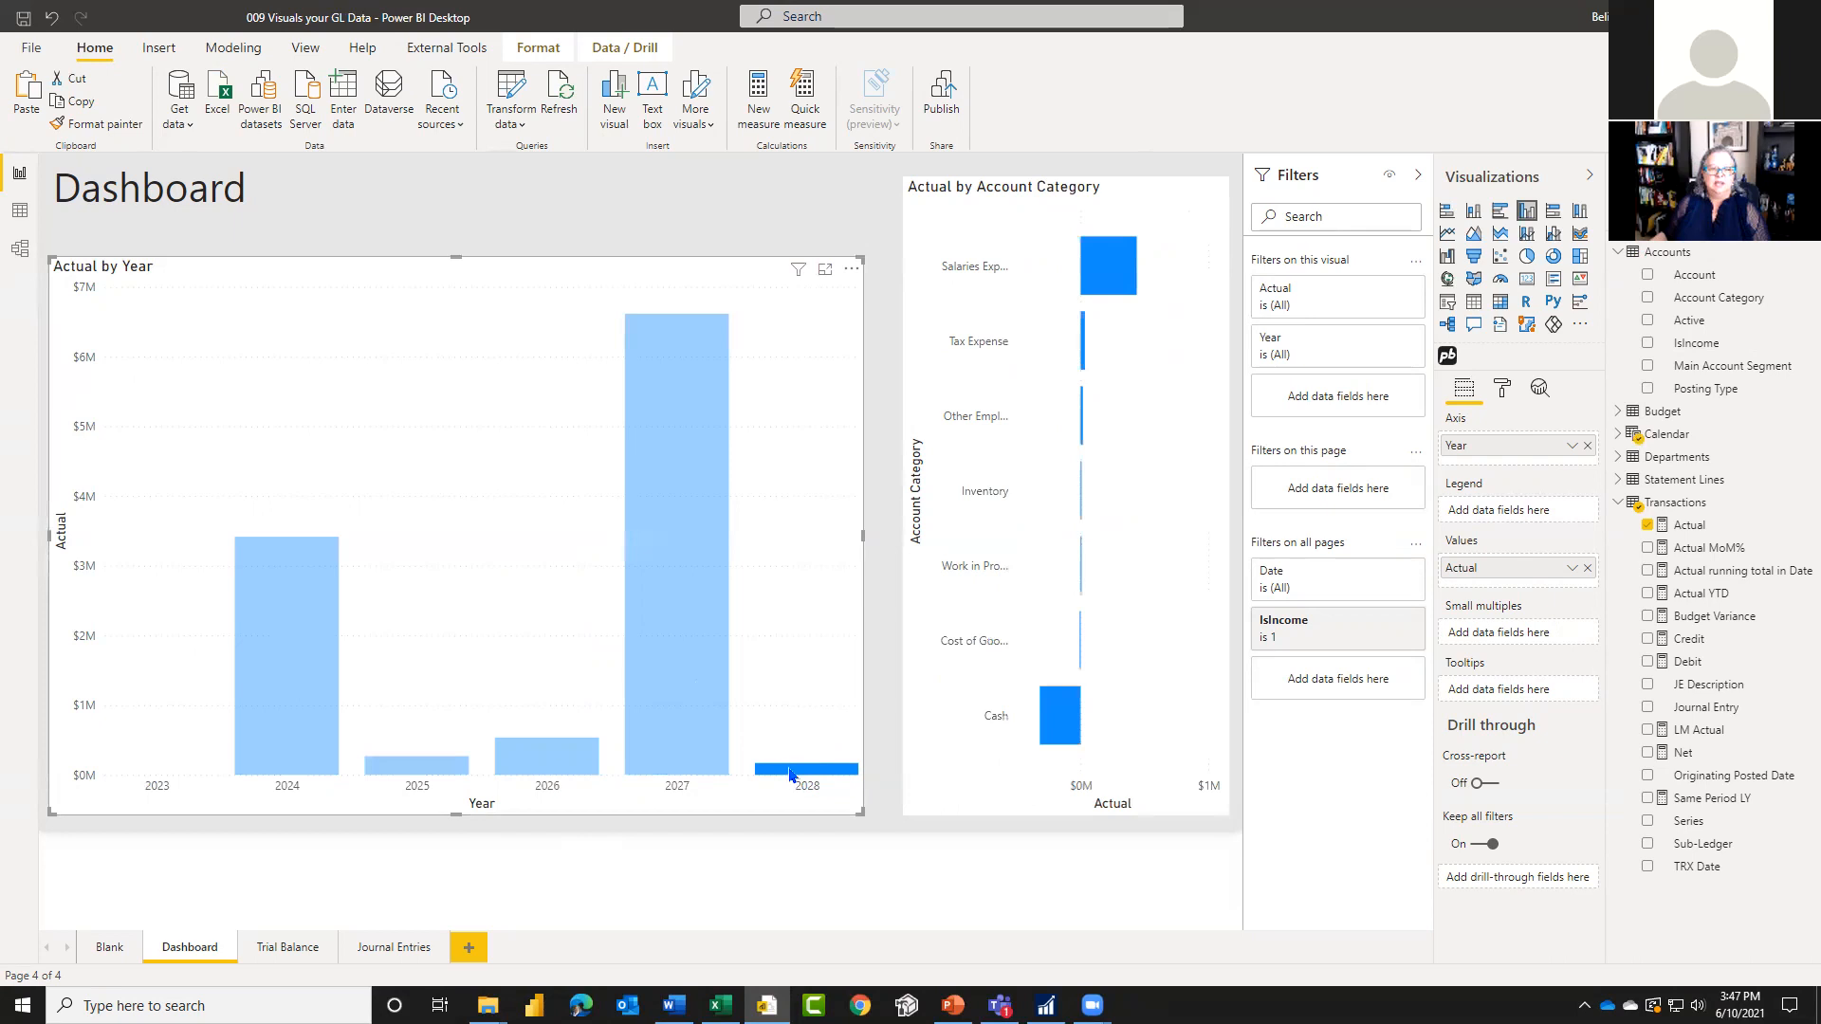
click(789, 773)
click(789, 773)
click(789, 773)
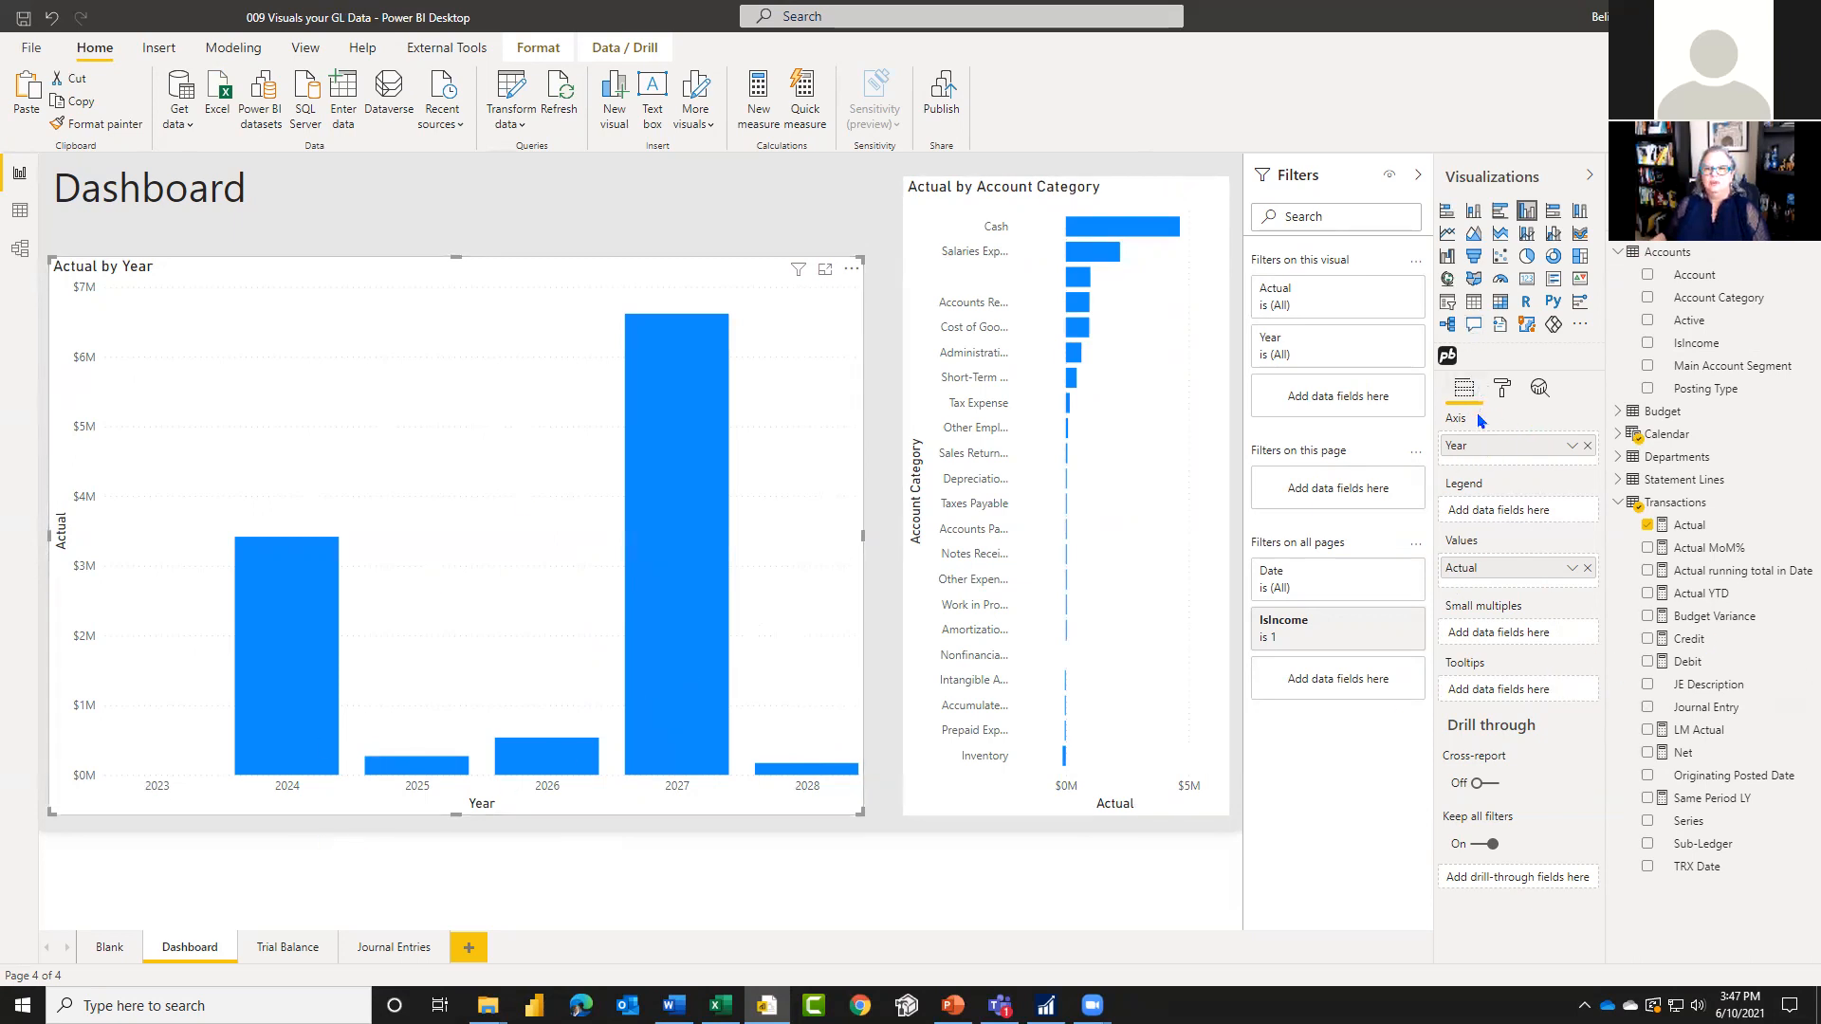
Step: Turn on cross-report drill through for the Dashboard page and add Journal Entry as its drill-through field, leaving the field's card collapsed
click(1482, 785)
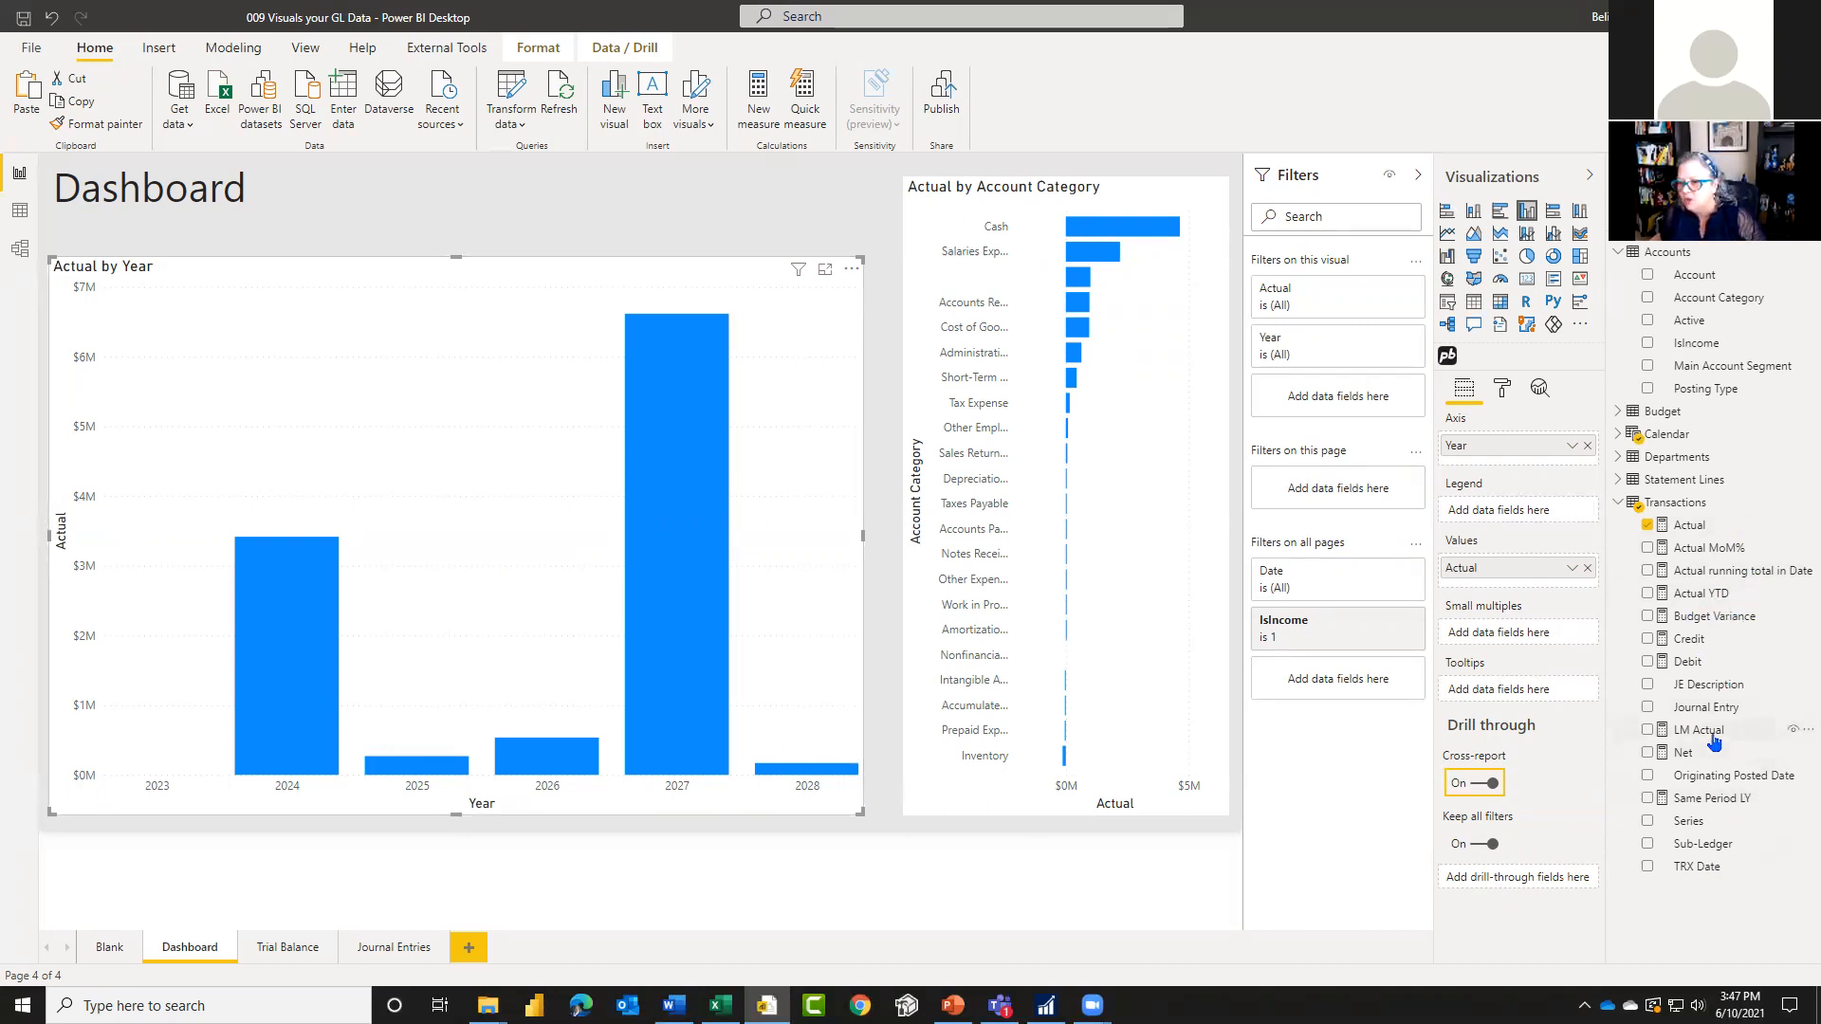
drag(1705, 714, 1550, 906)
scroll(1560, 882, down, 4)
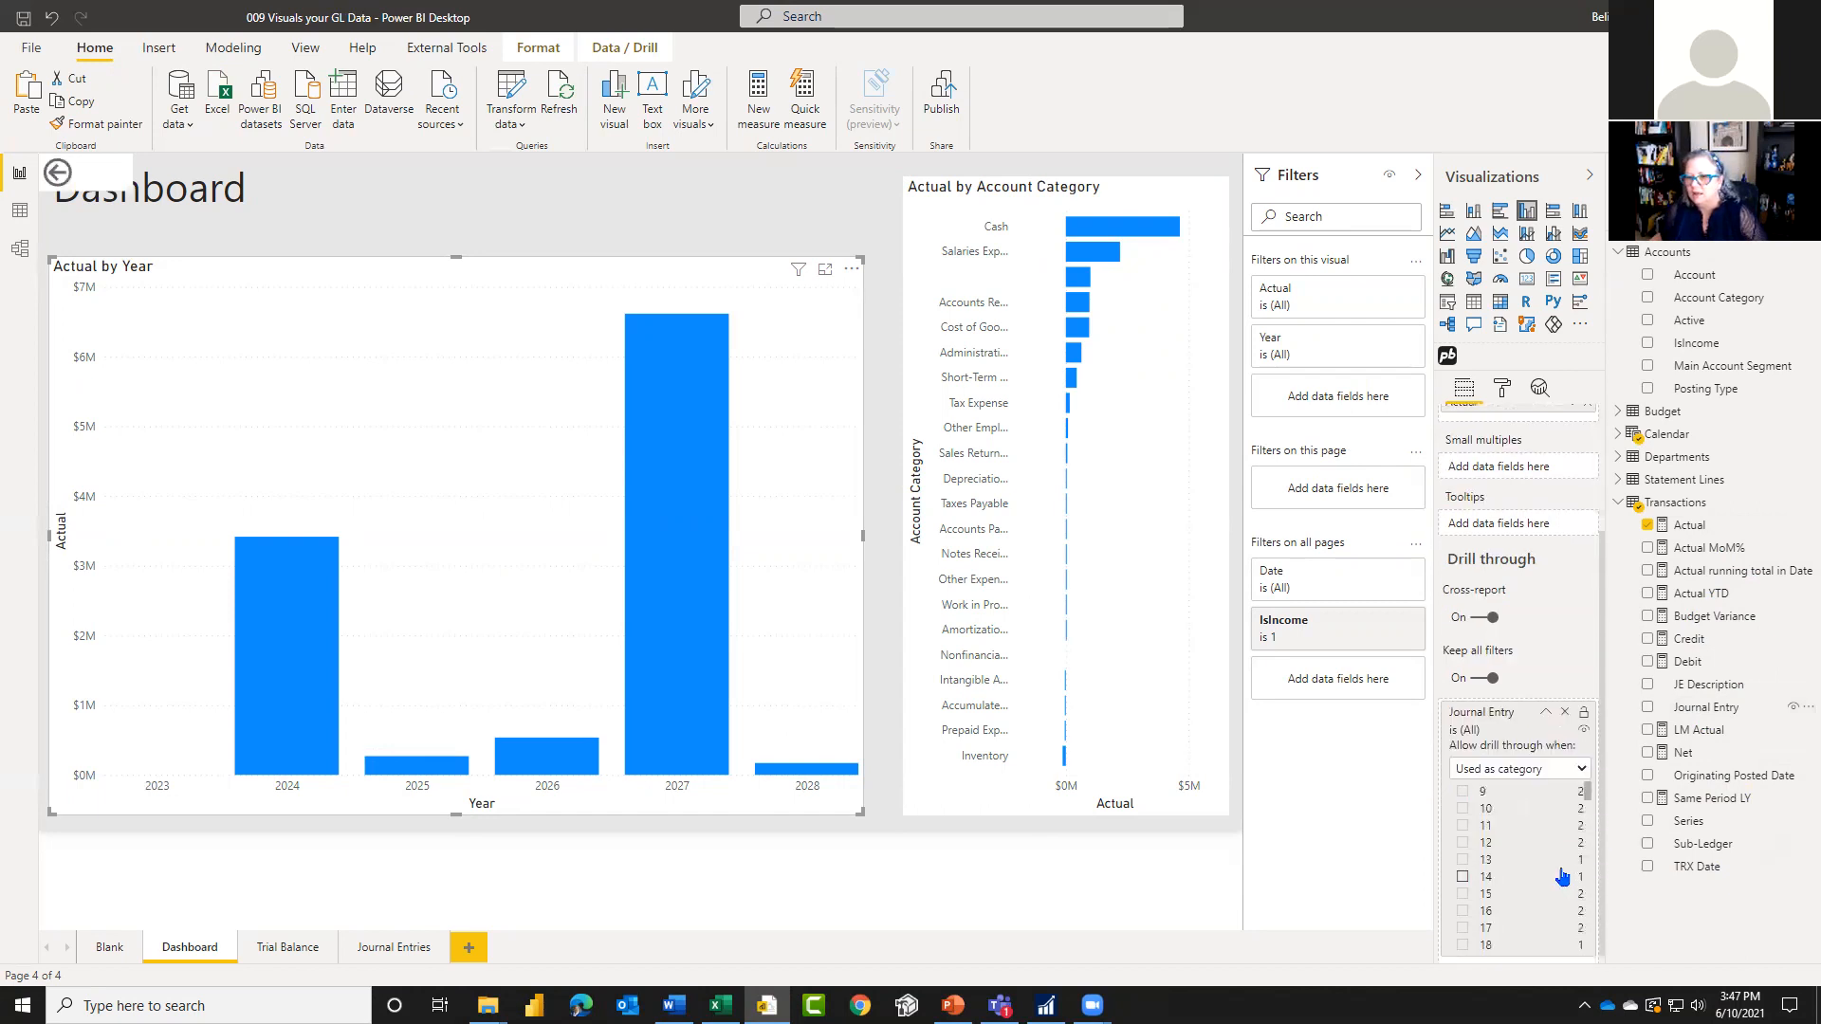
scroll(1534, 749, up, 4)
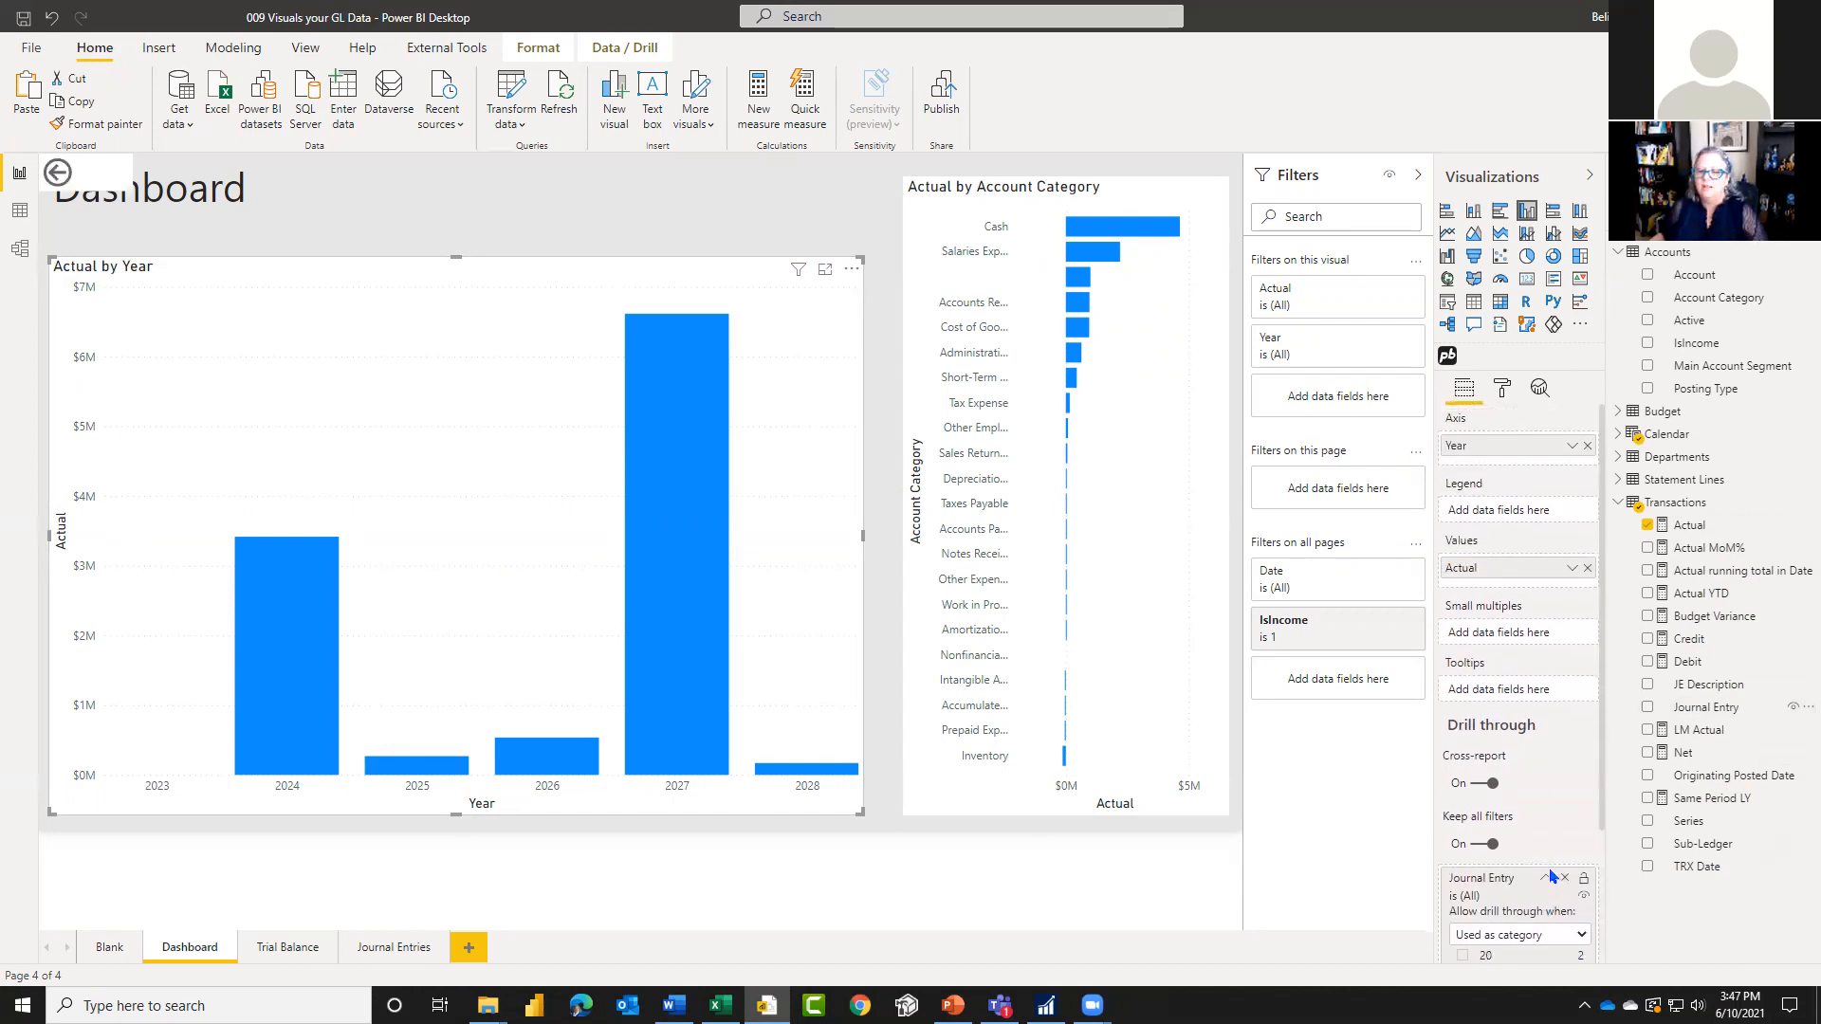
click(1544, 879)
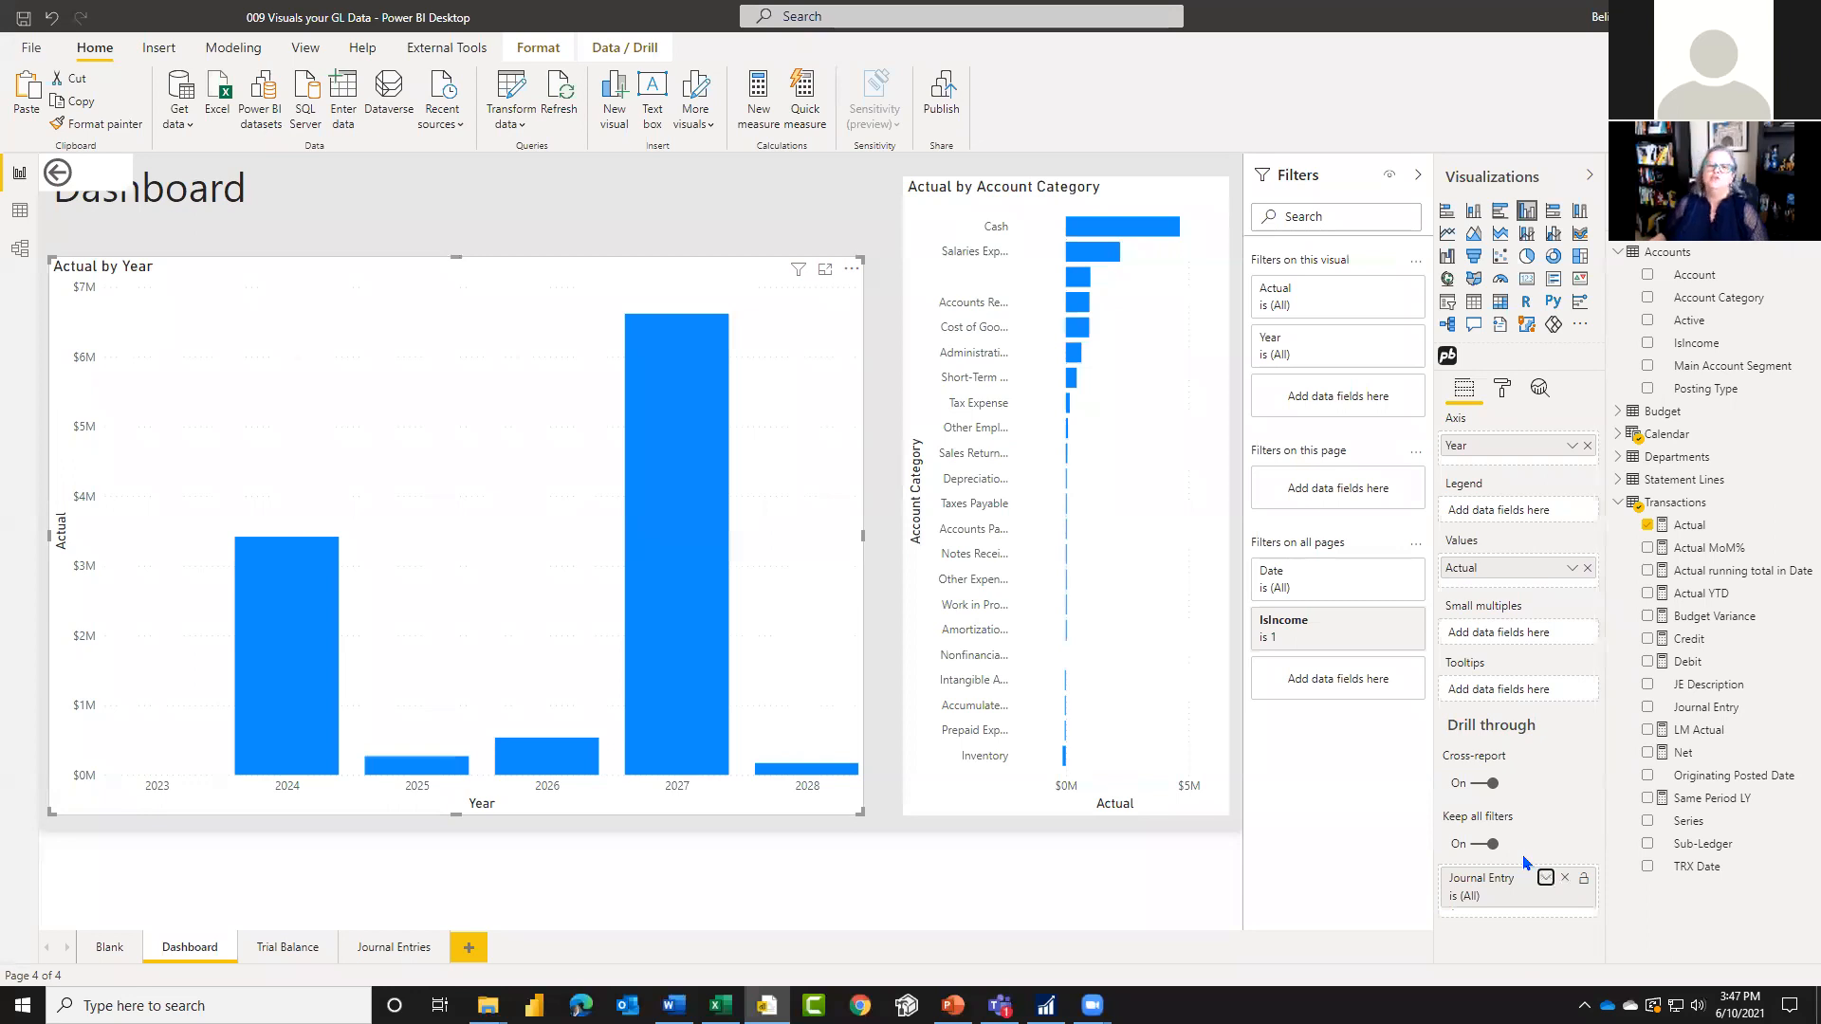
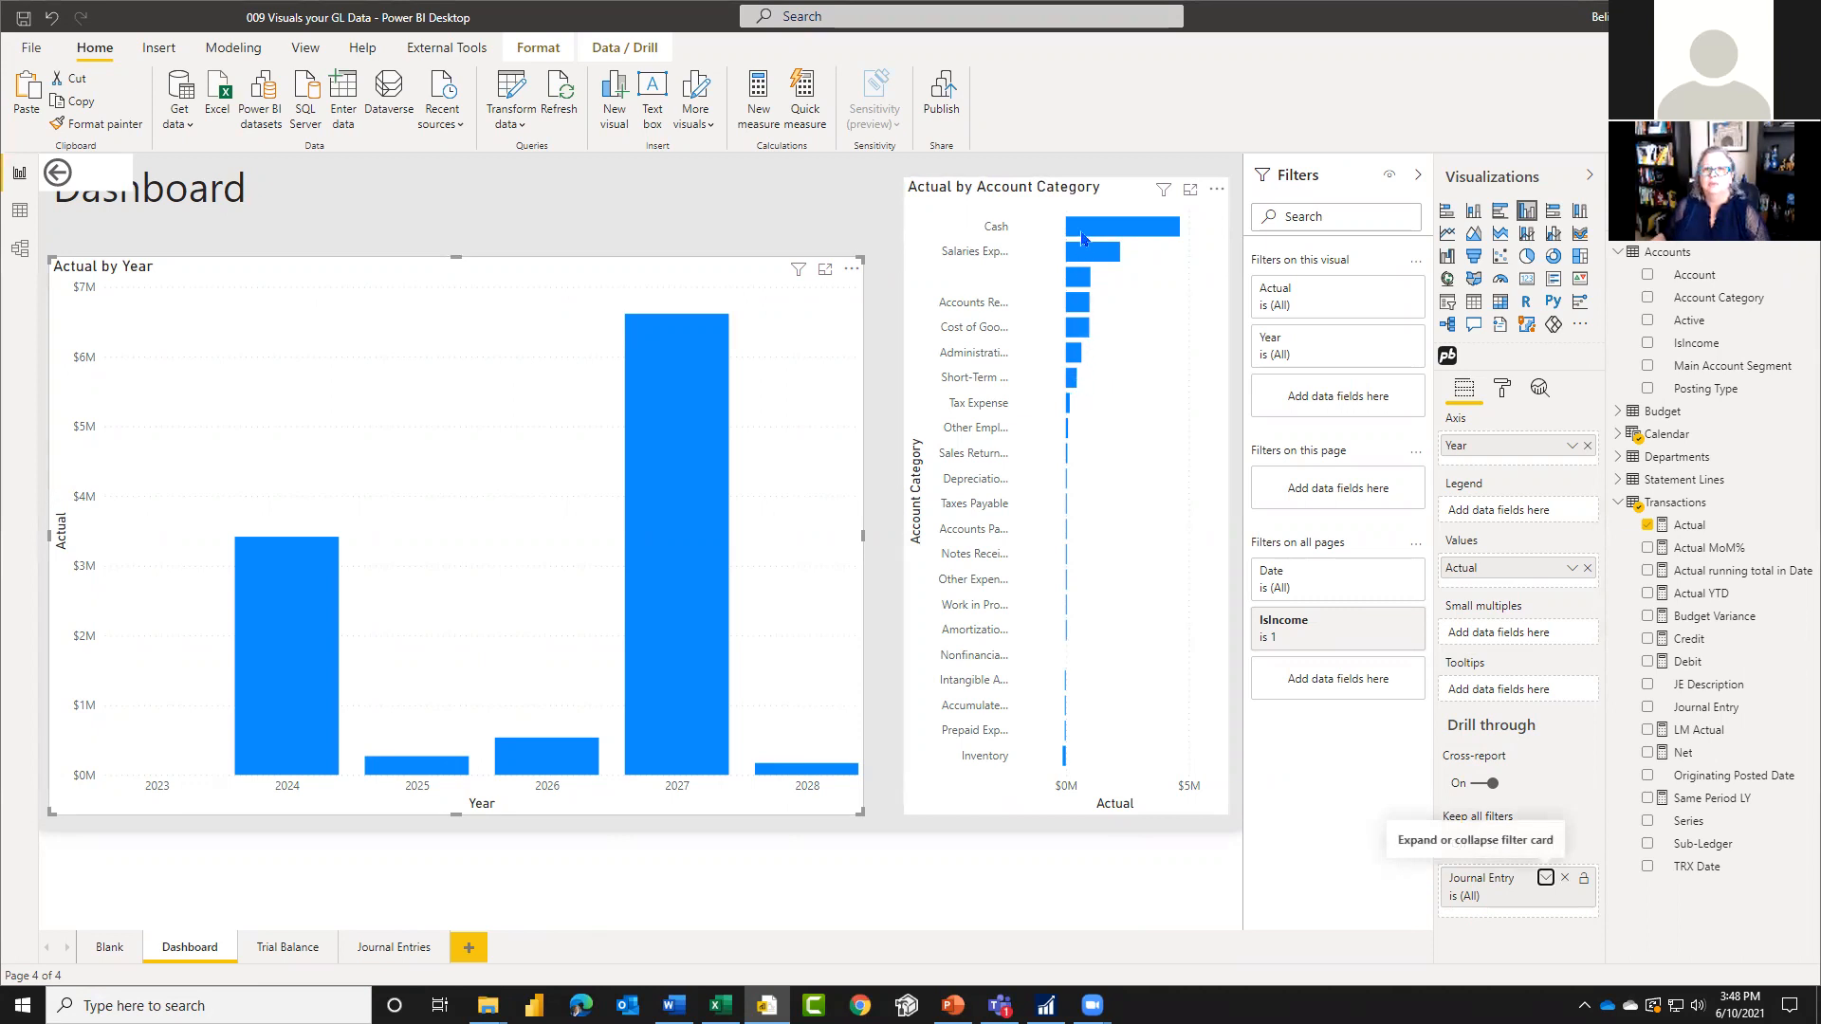
click(1067, 455)
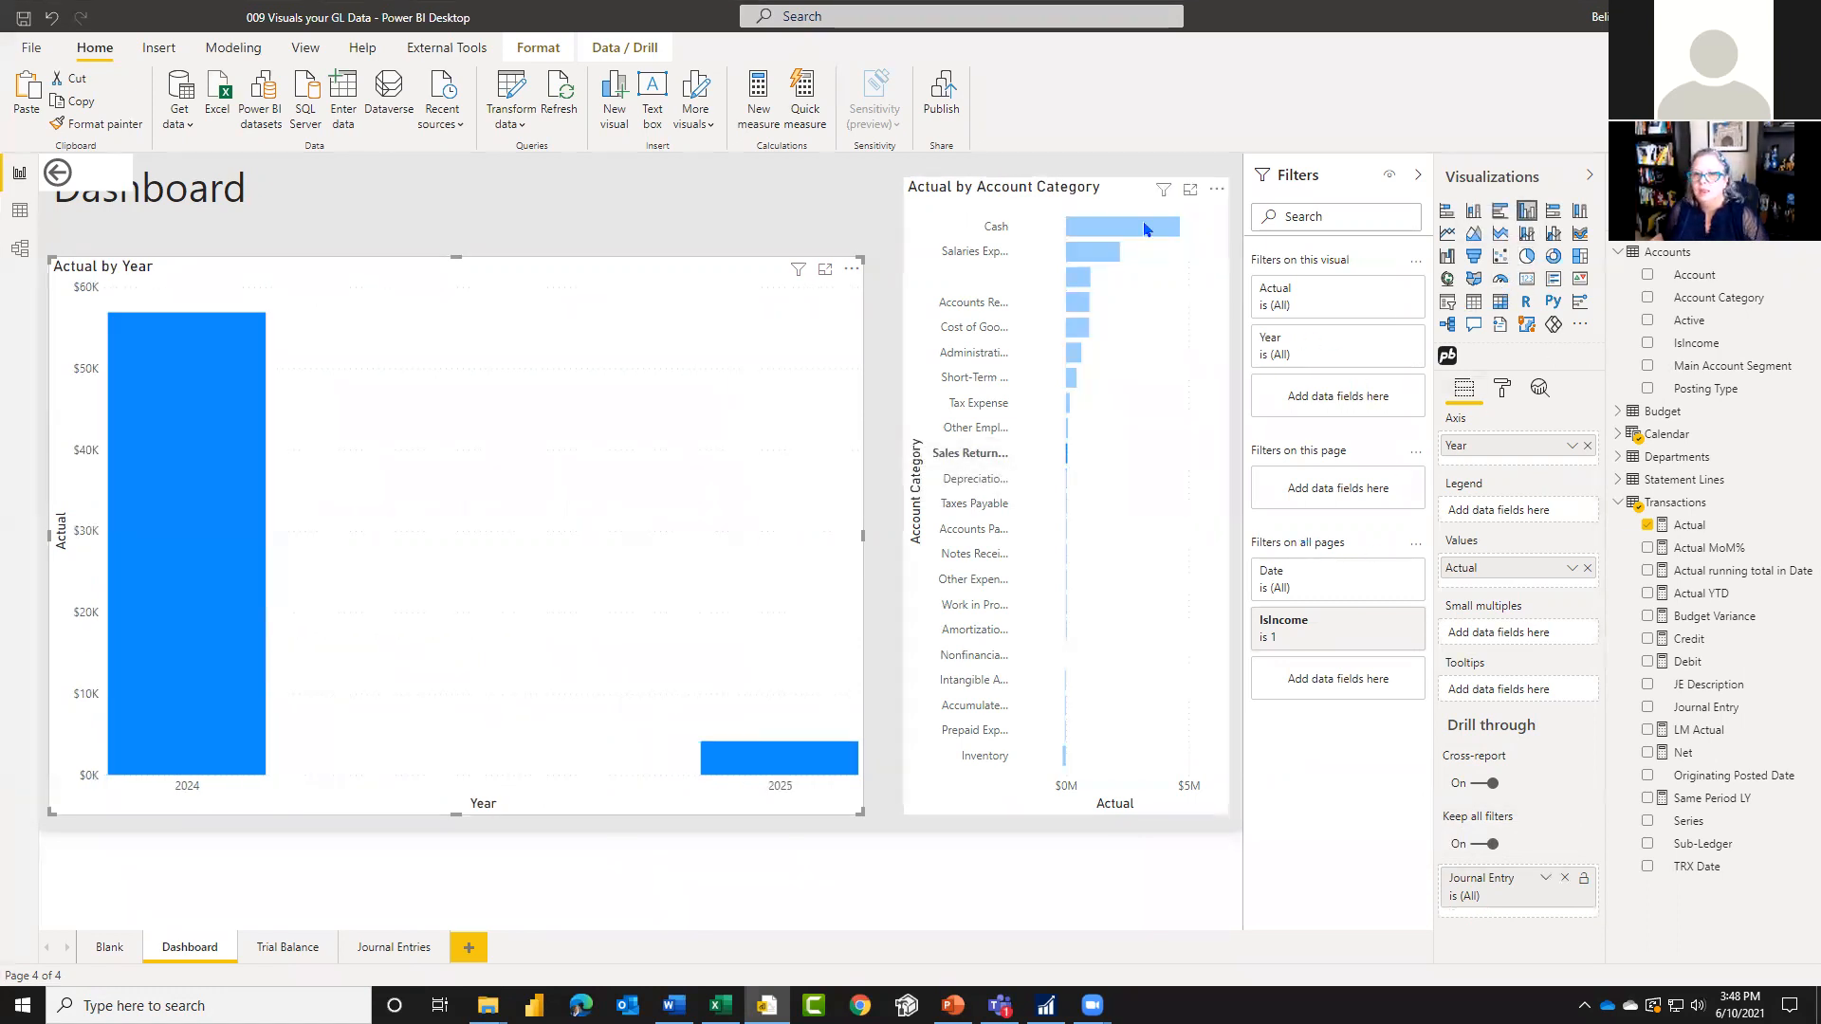
click(1143, 201)
click(1504, 392)
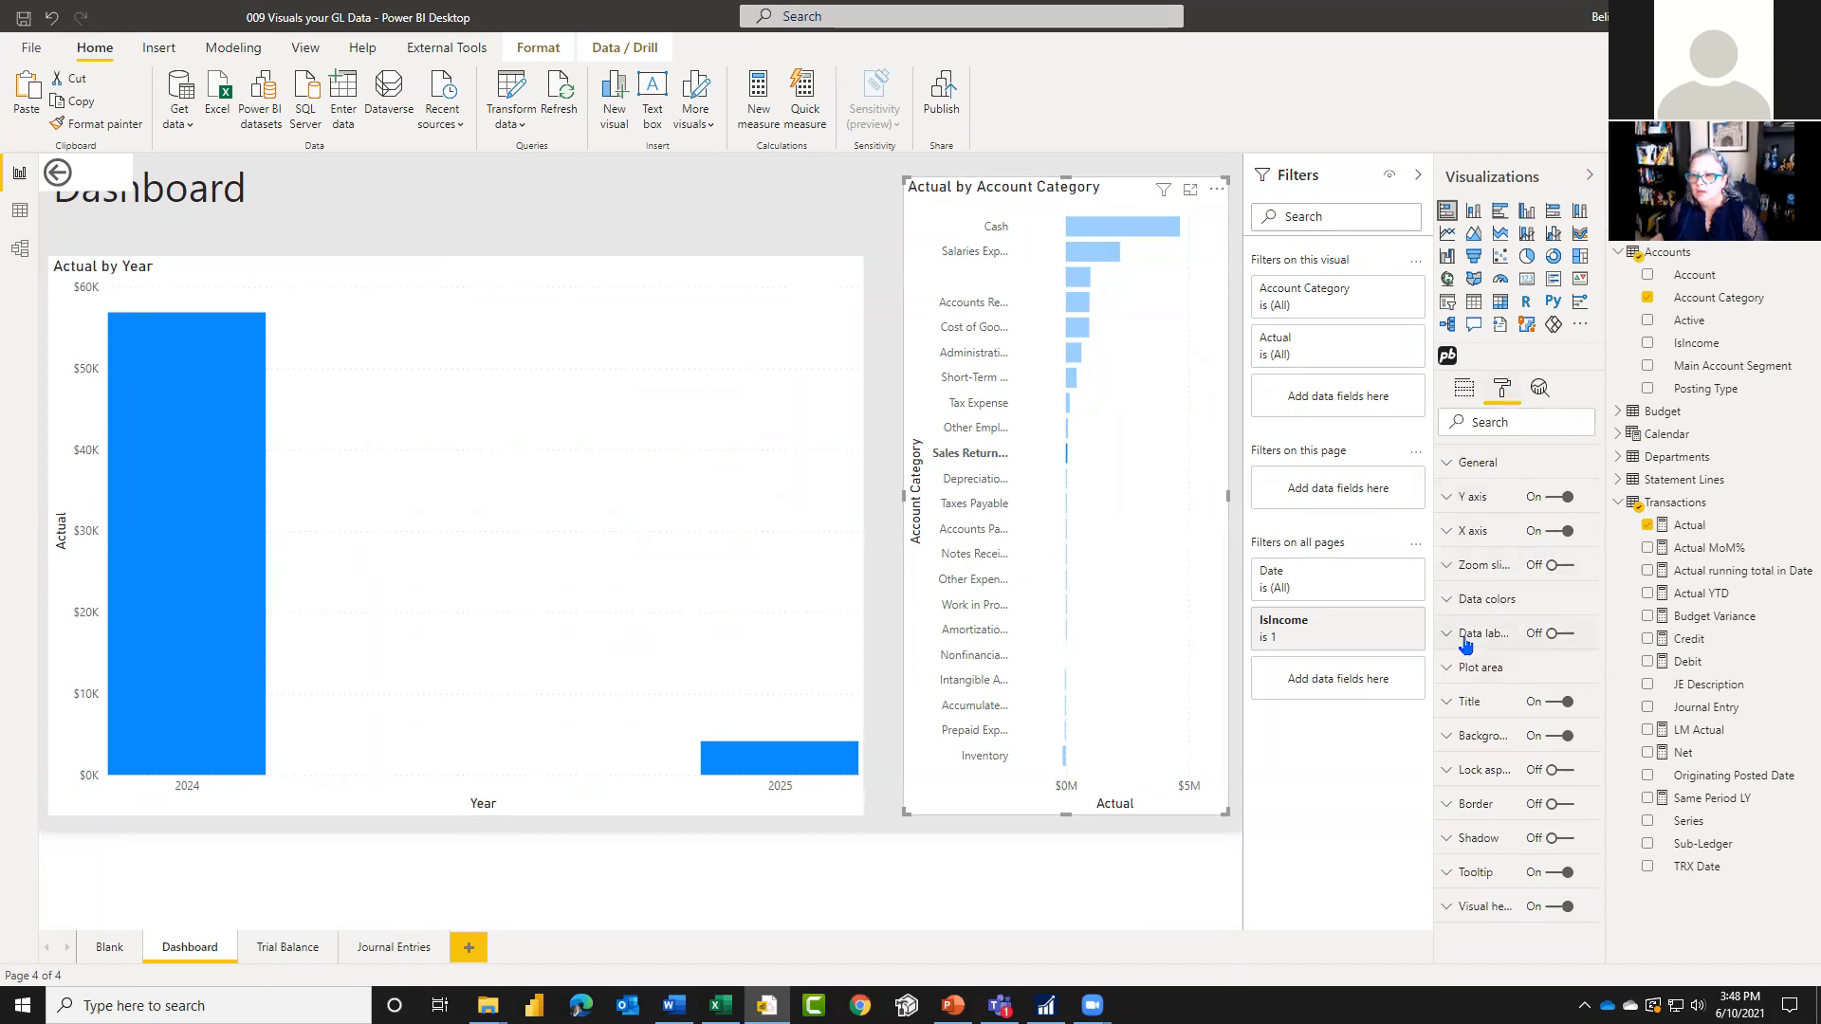
click(1567, 633)
click(1569, 635)
click(1553, 634)
click(1548, 635)
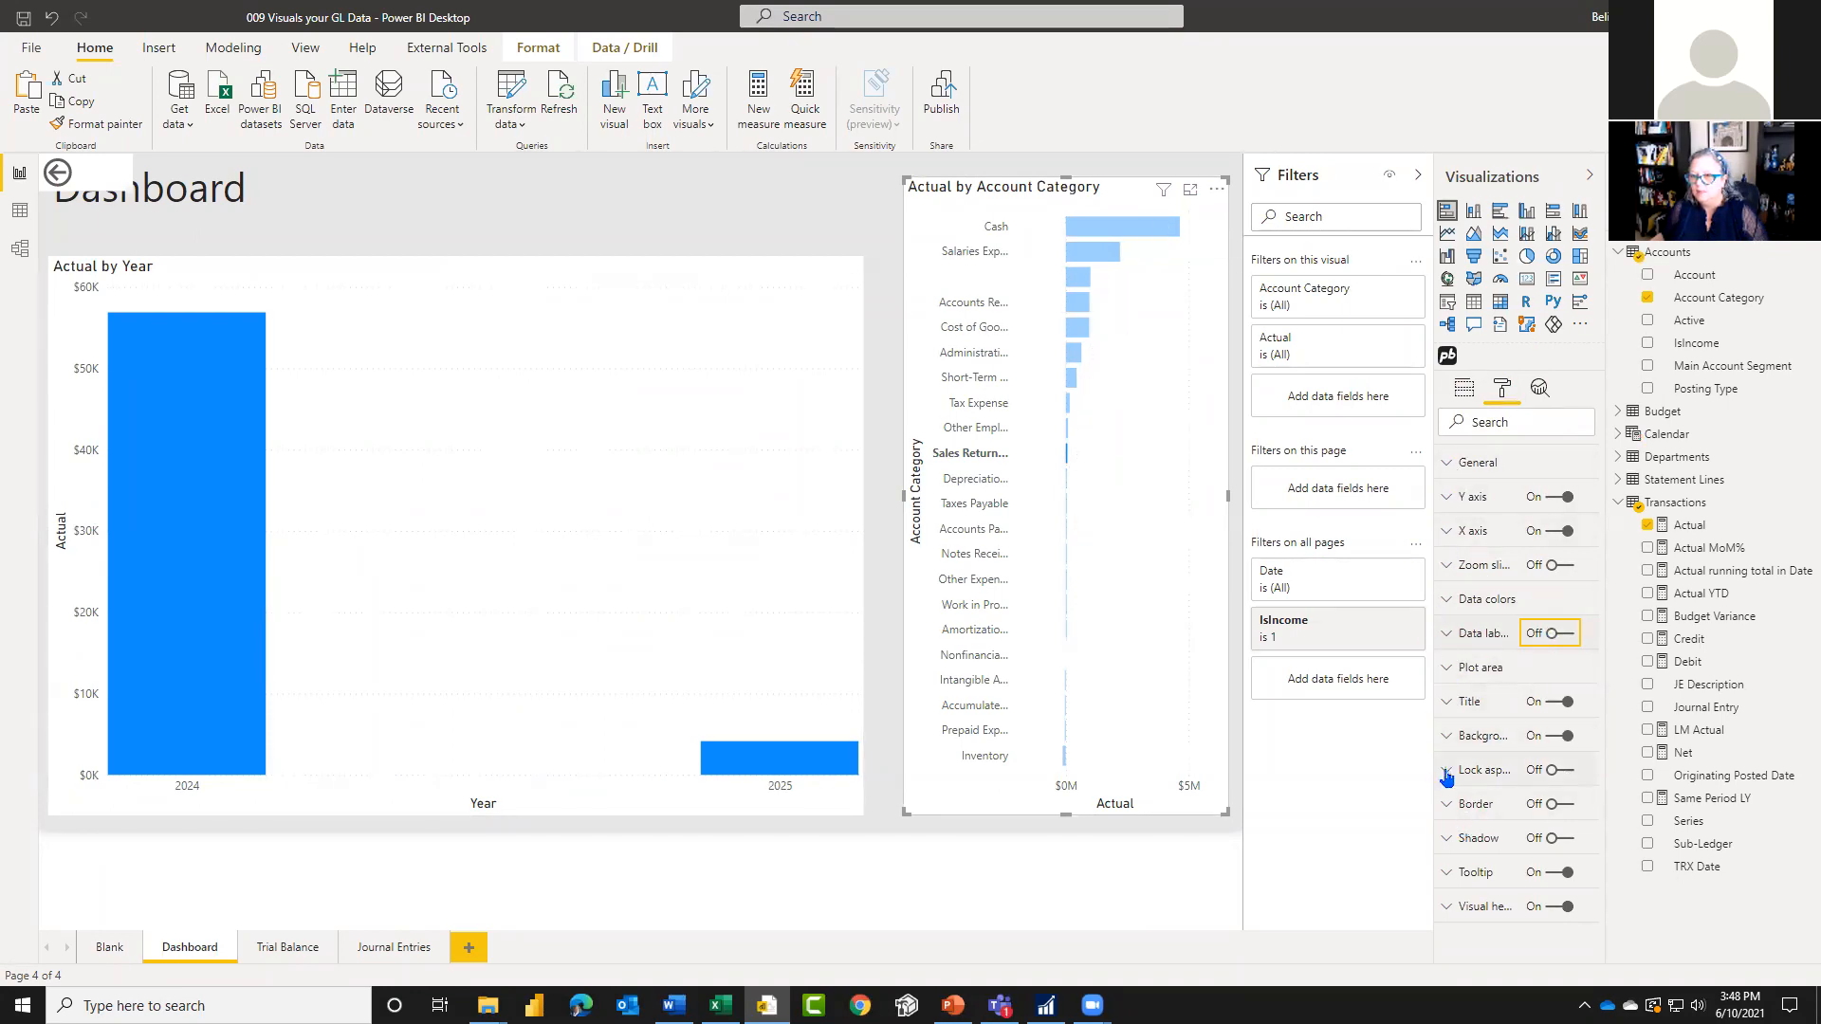
click(1450, 539)
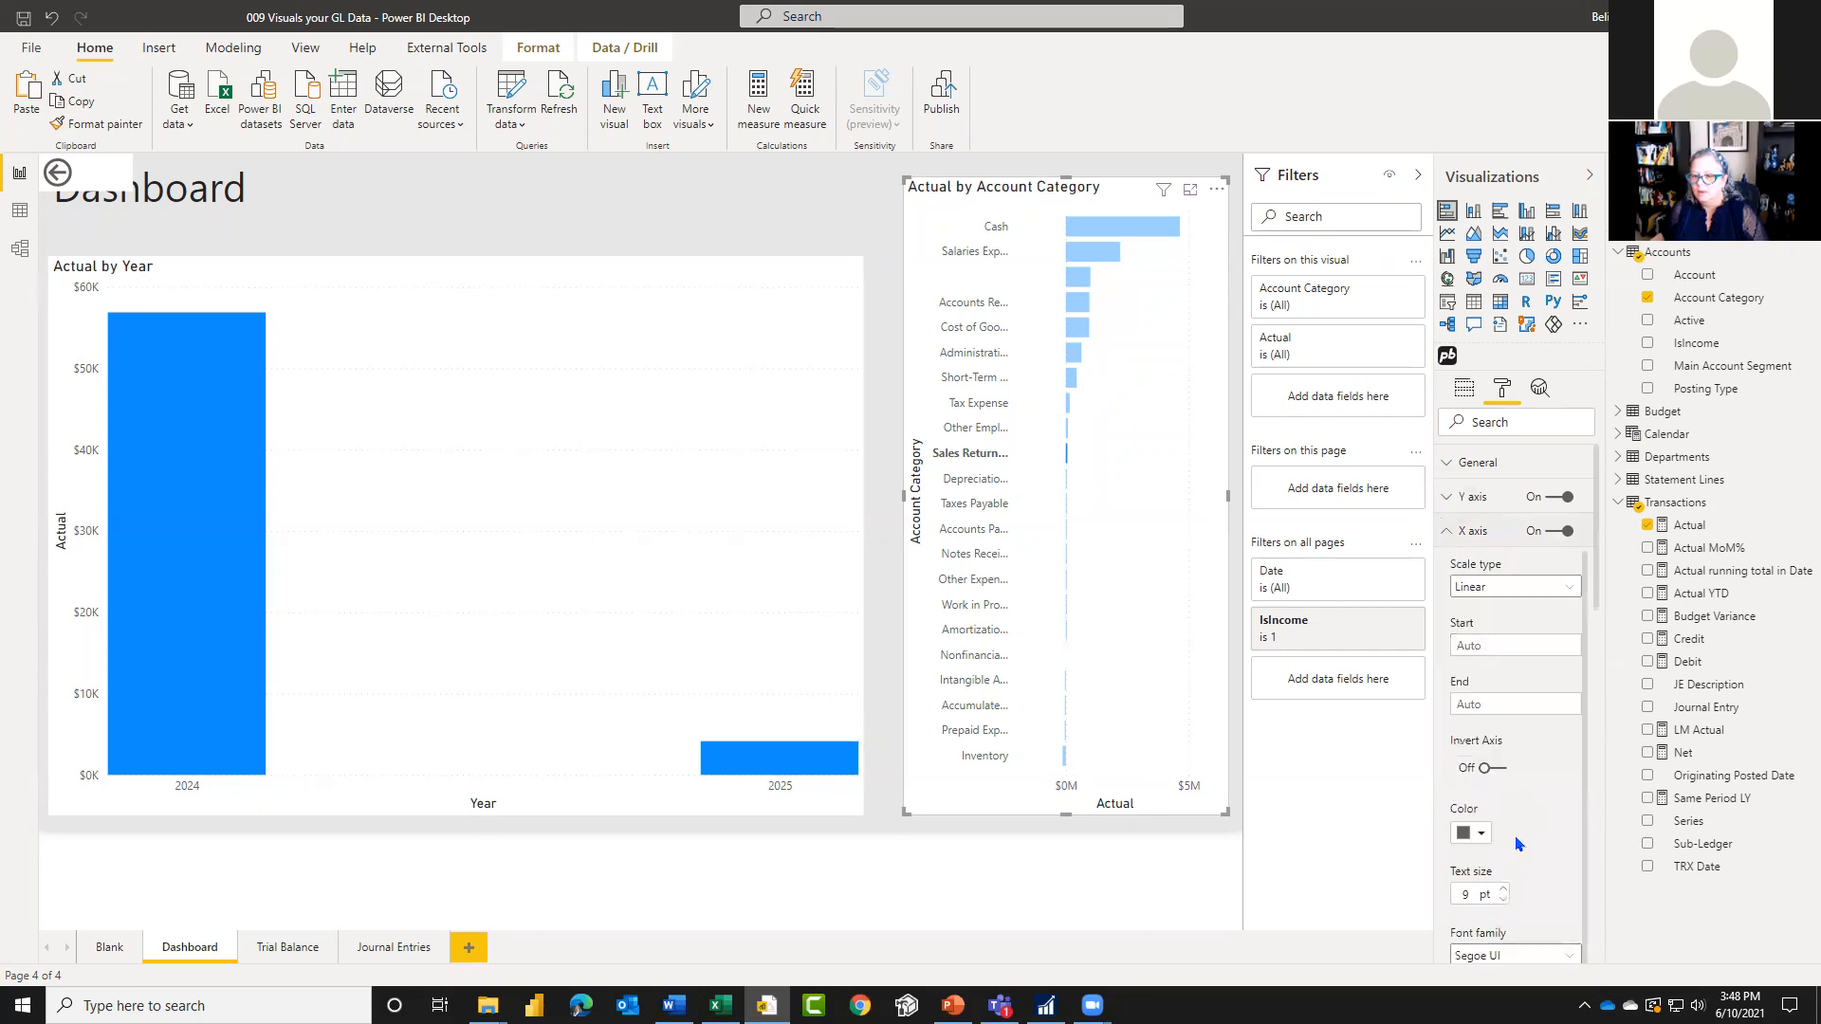
click(1460, 536)
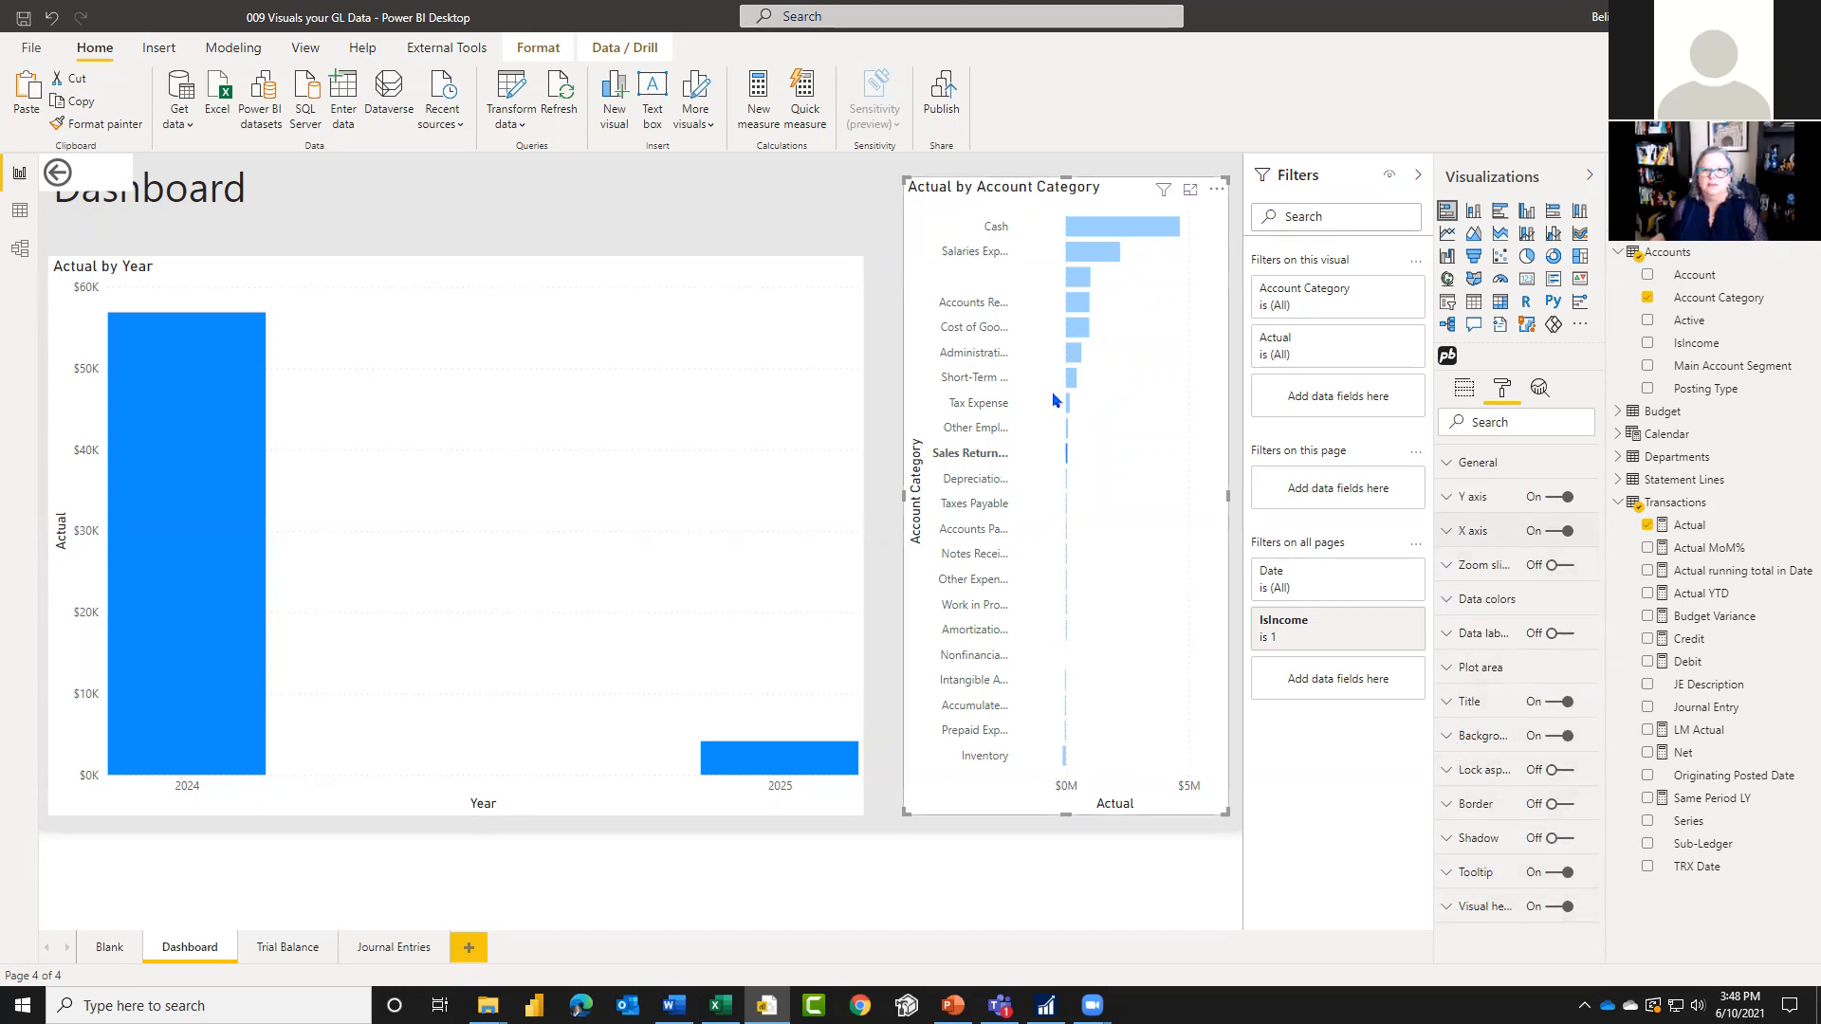
click(1463, 388)
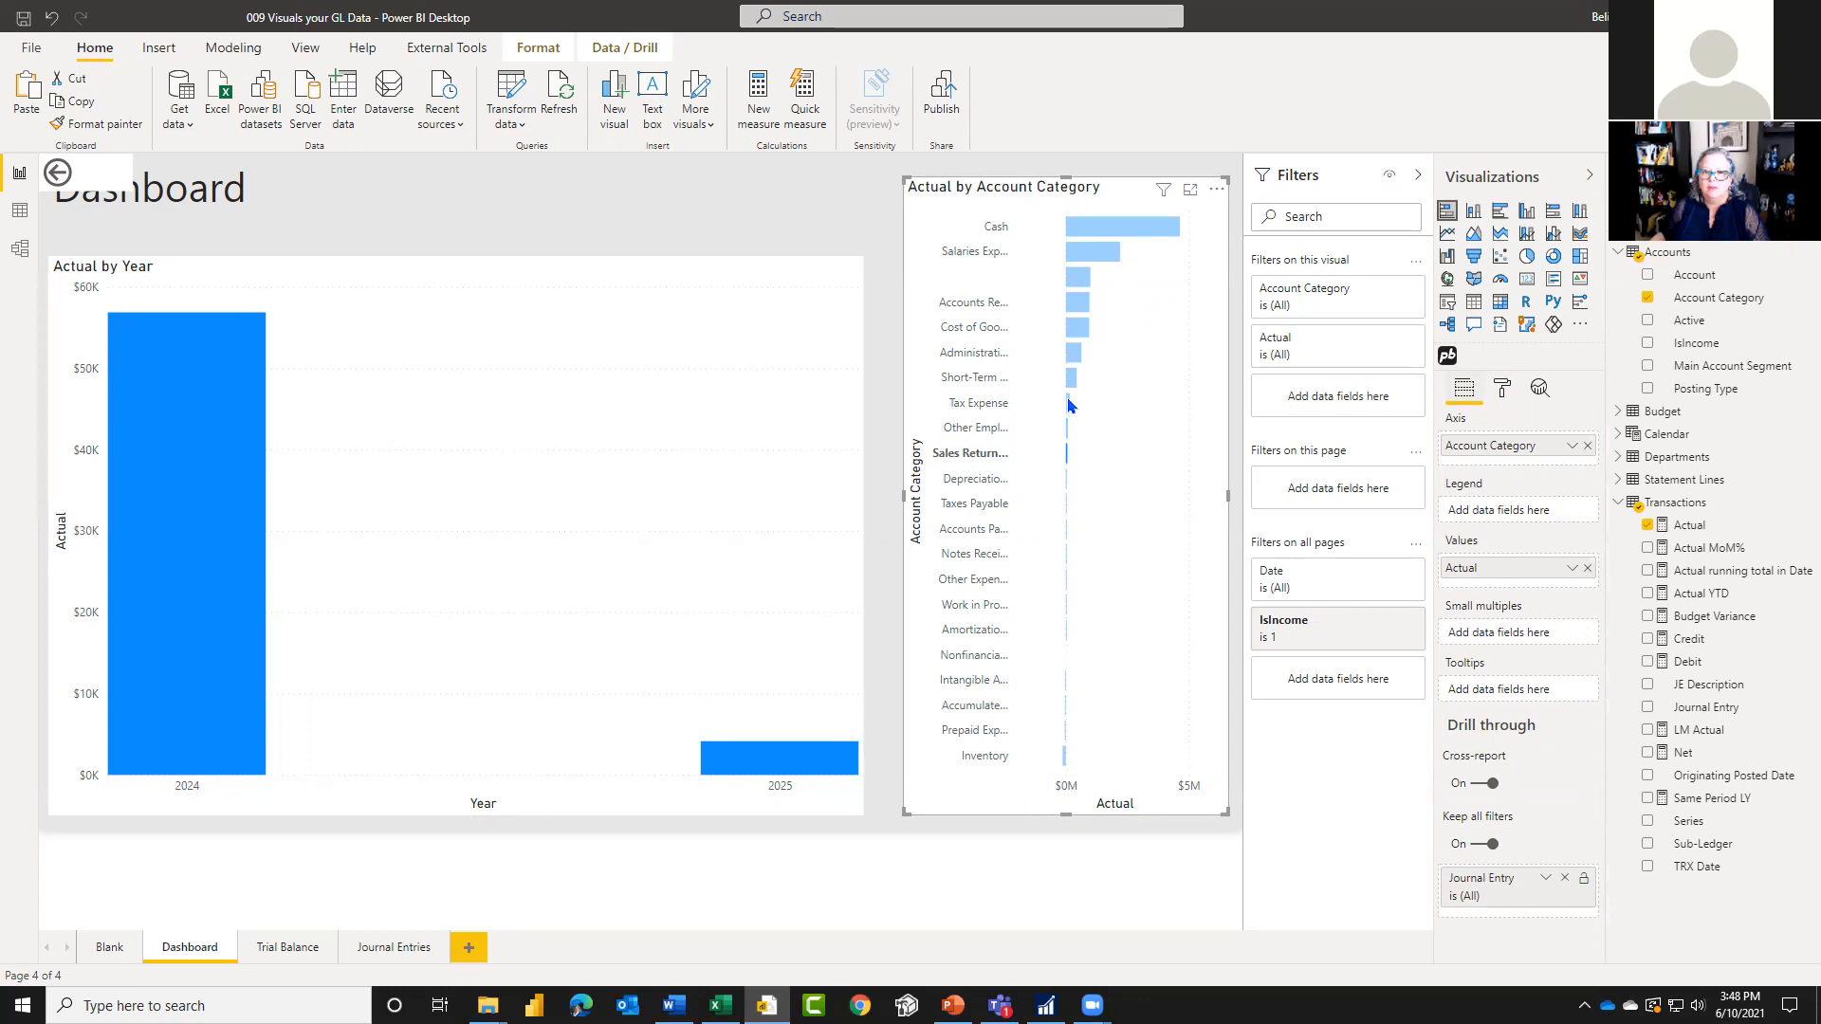
Step: Filter the Actual by Year chart by the Tax Expense category and check the 2026 column for a drill-through option
mouse_move(1069, 405)
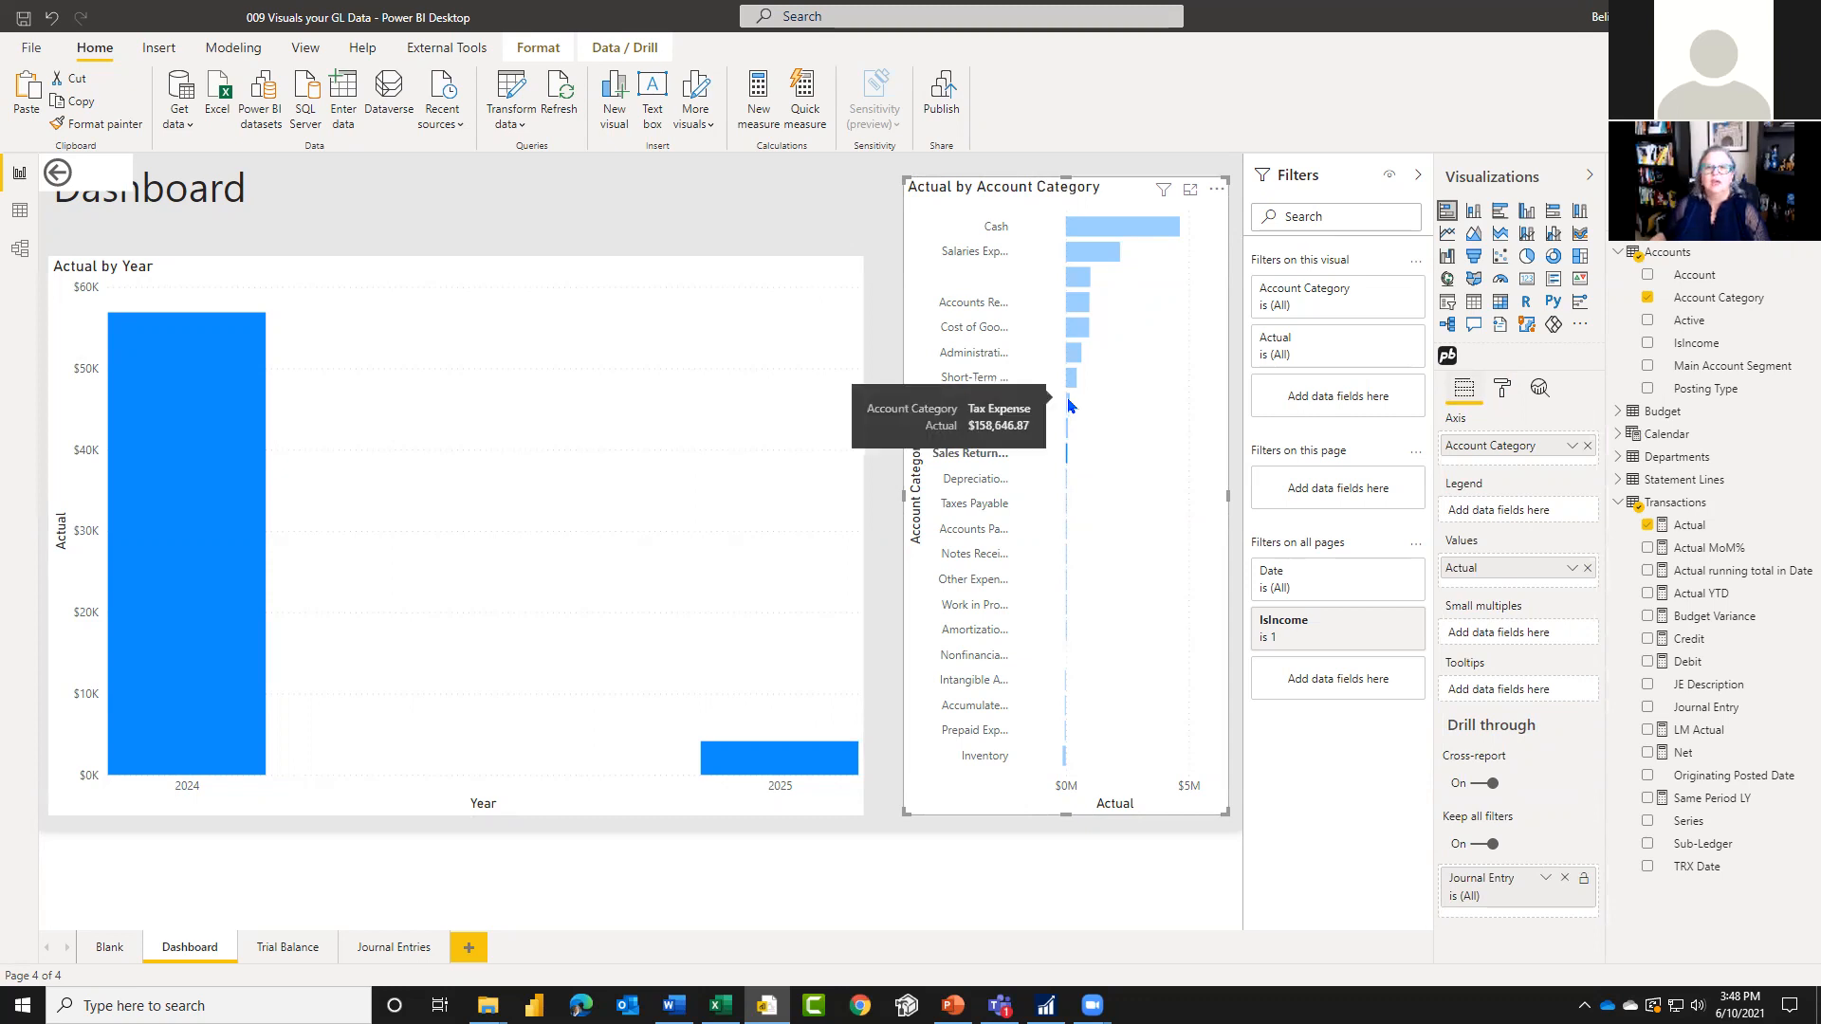
click(1069, 405)
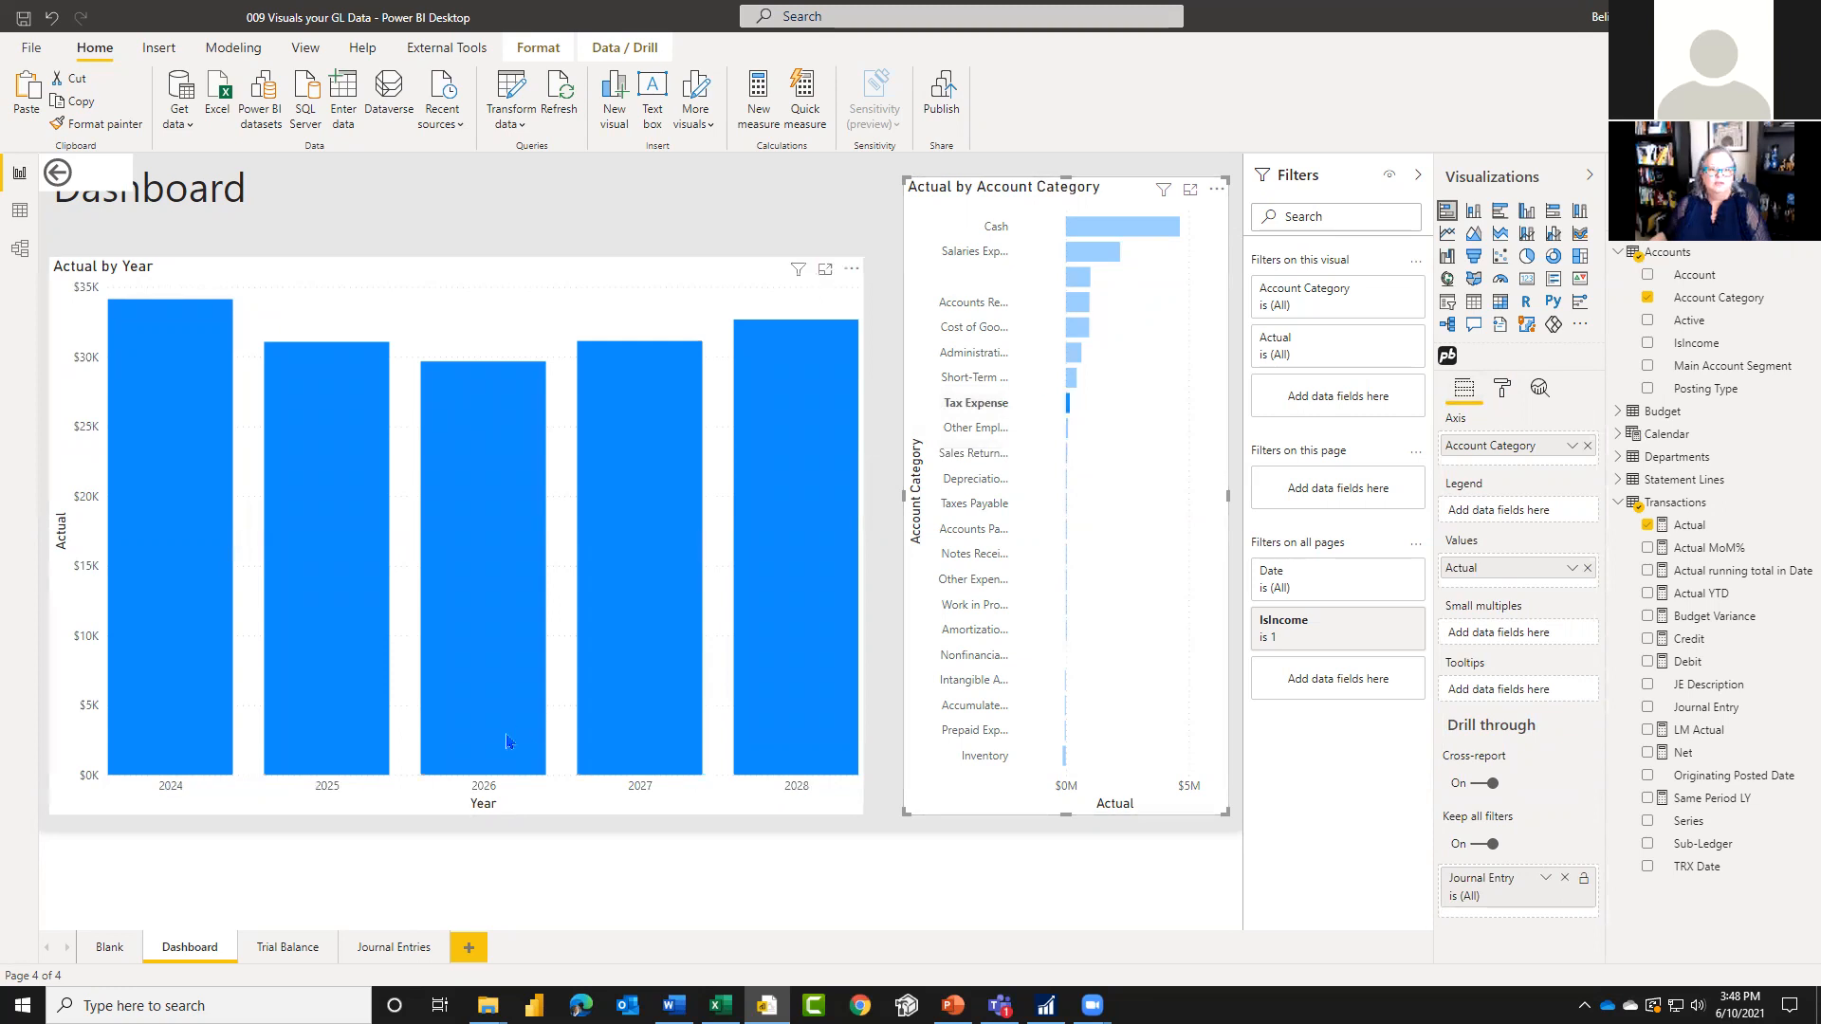
mouse_move(484, 708)
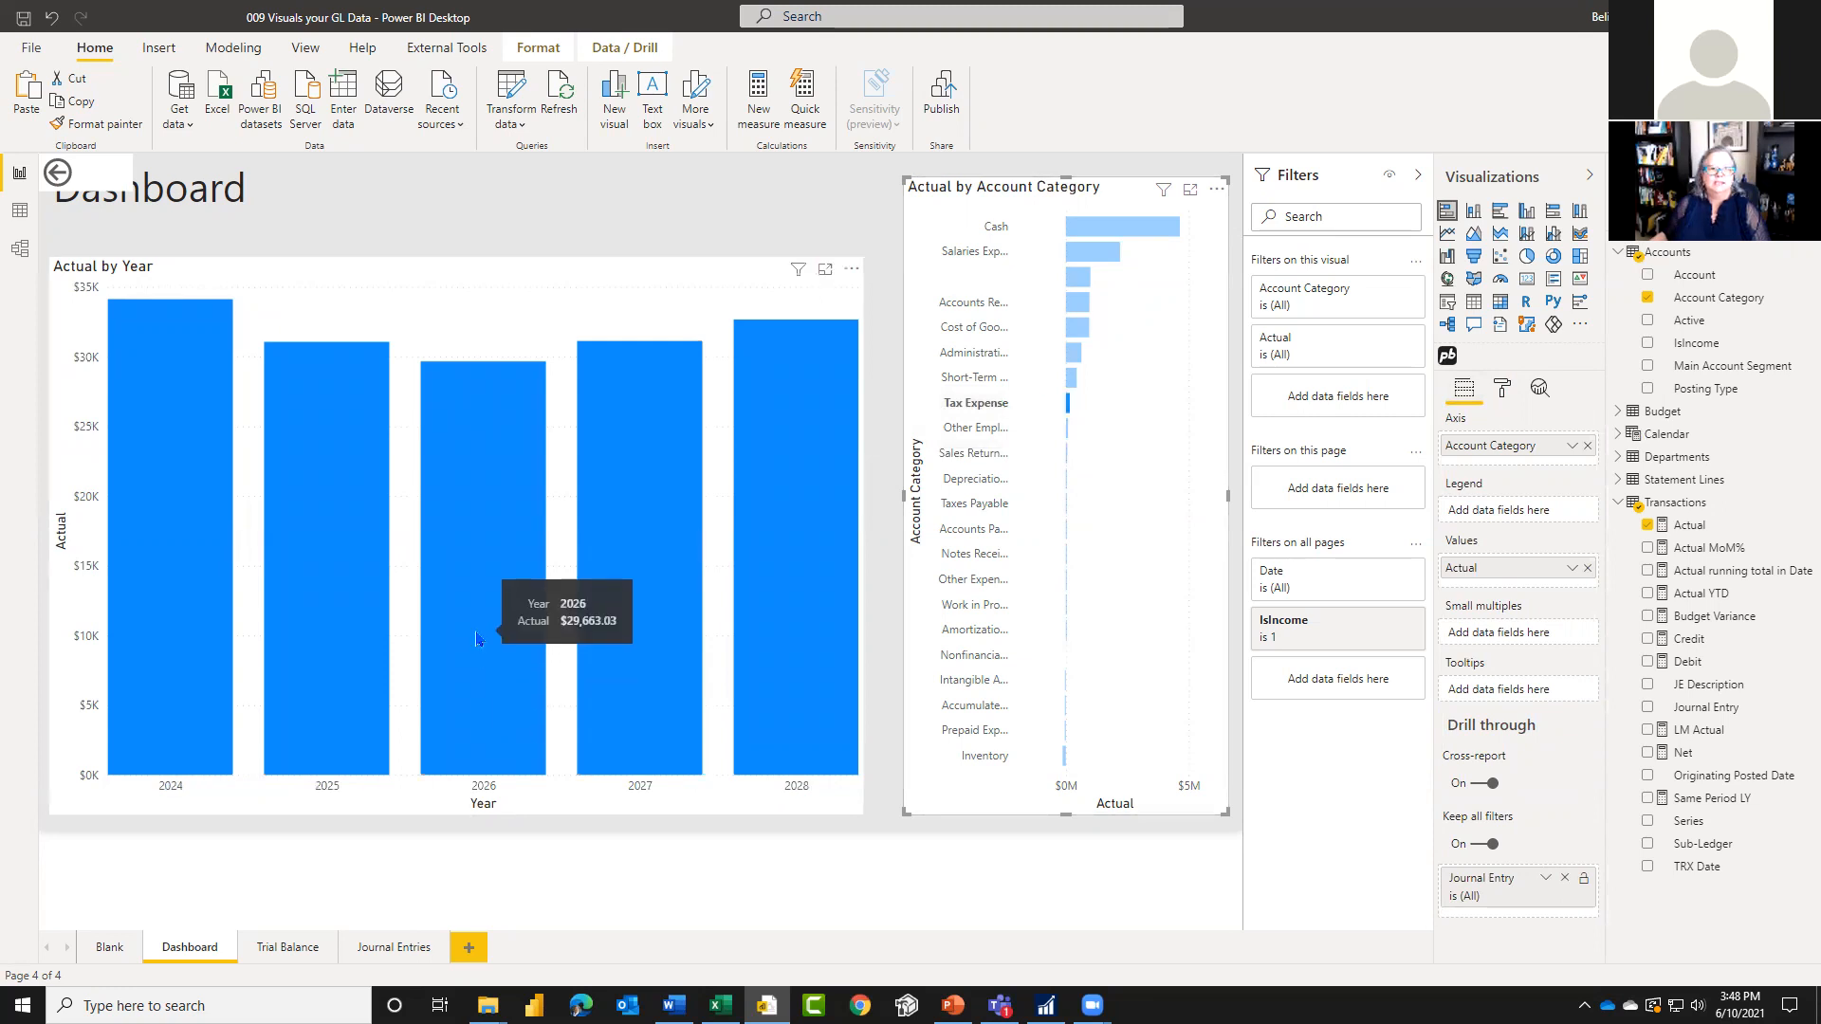
right_click(476, 638)
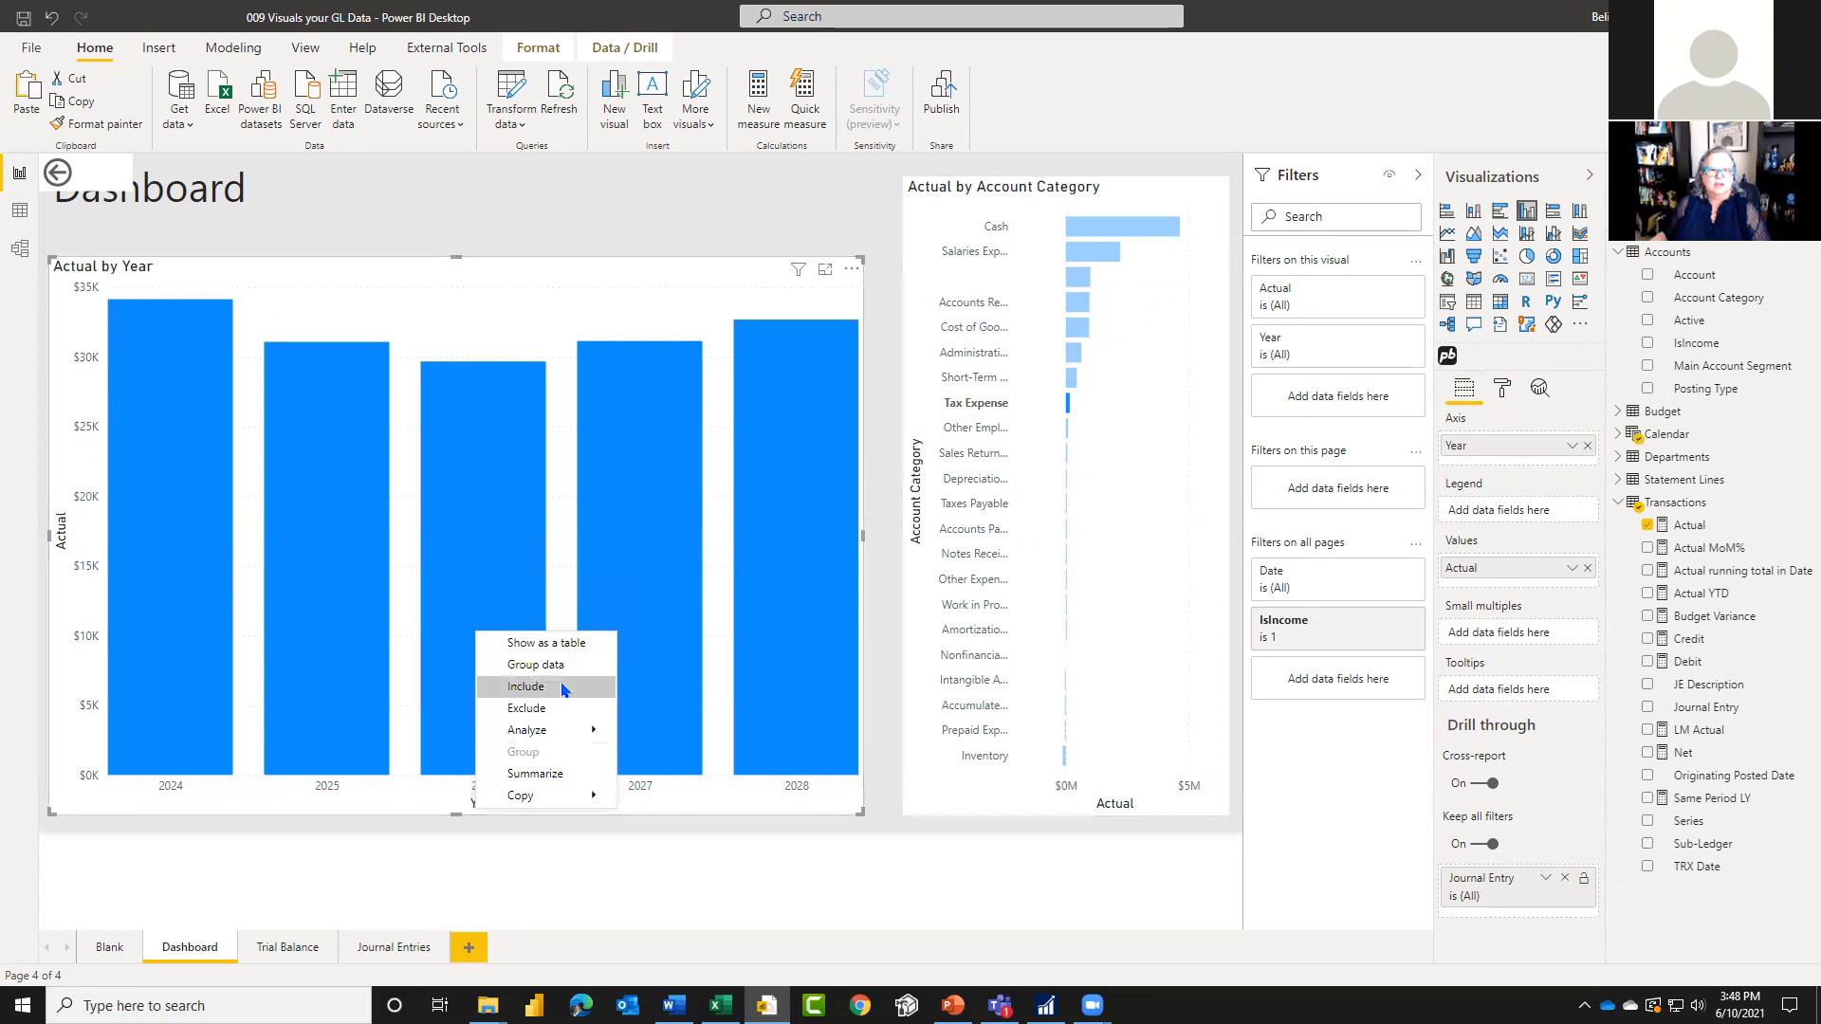
mouse_move(551, 731)
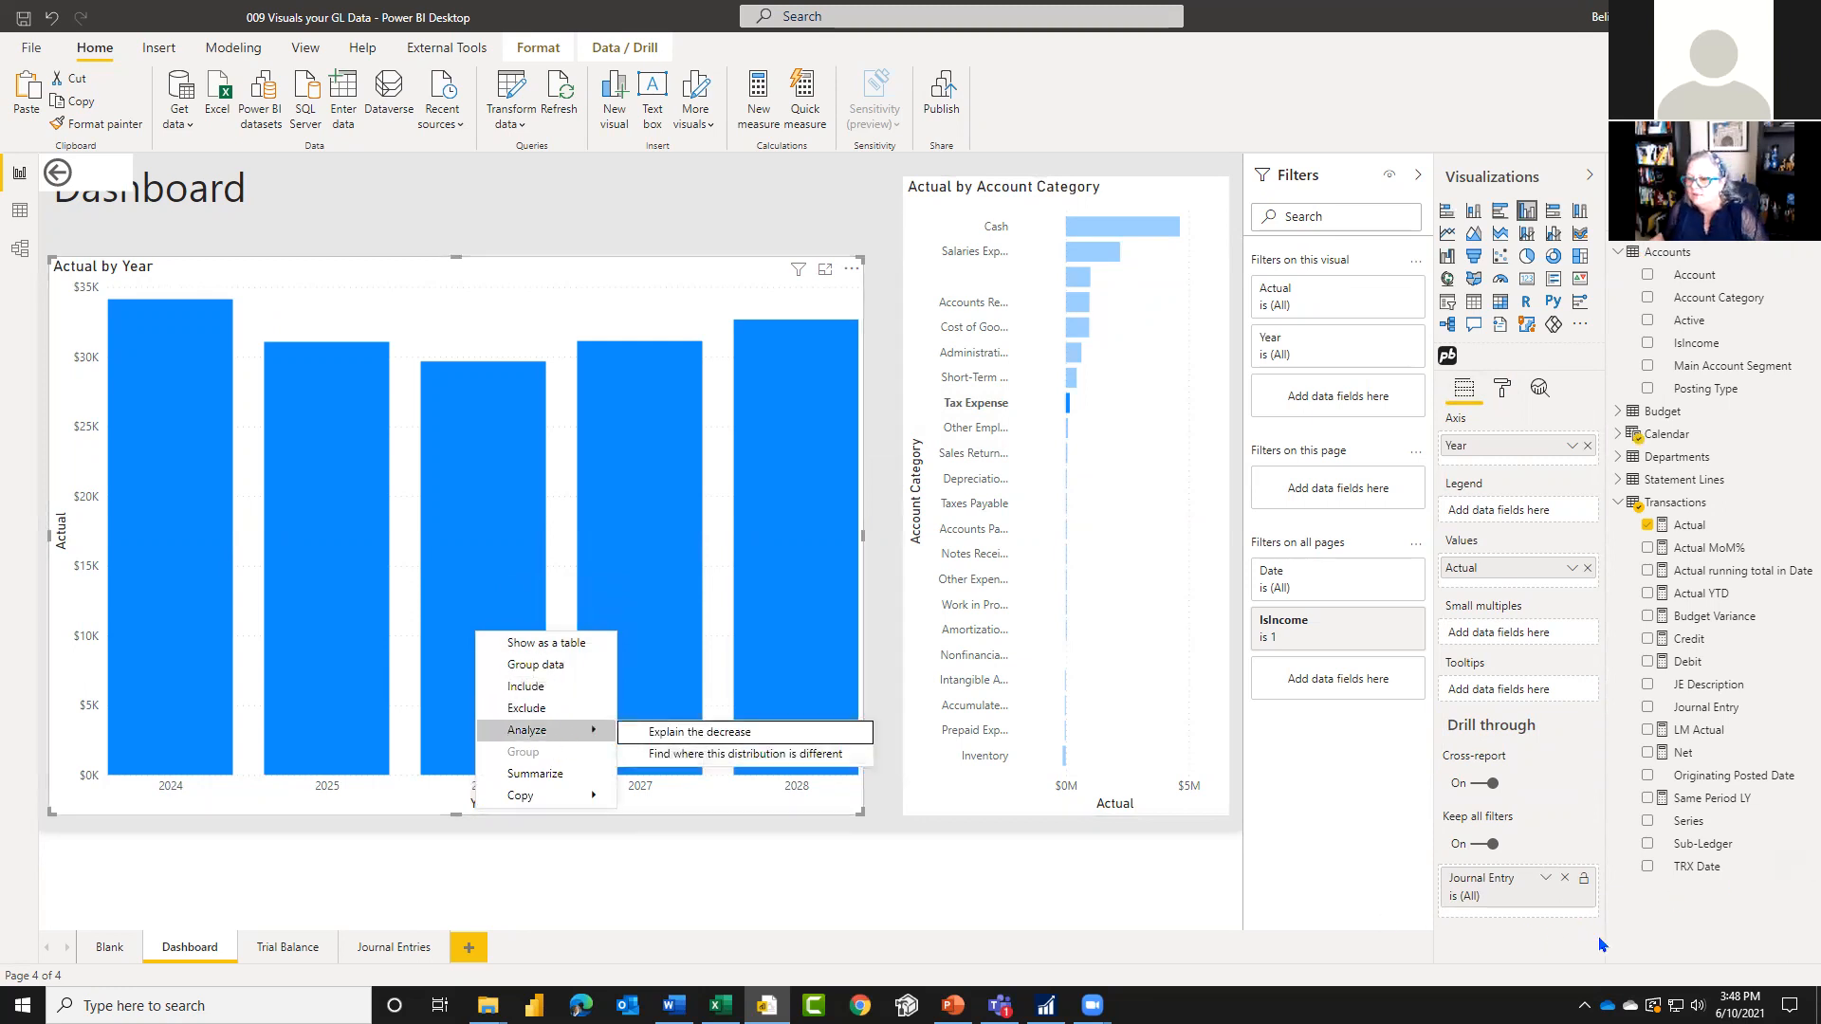
Step: Add Date from the Calendar table and Account from the Accounts table as drill-through fields of the Dashboard page
click(1617, 436)
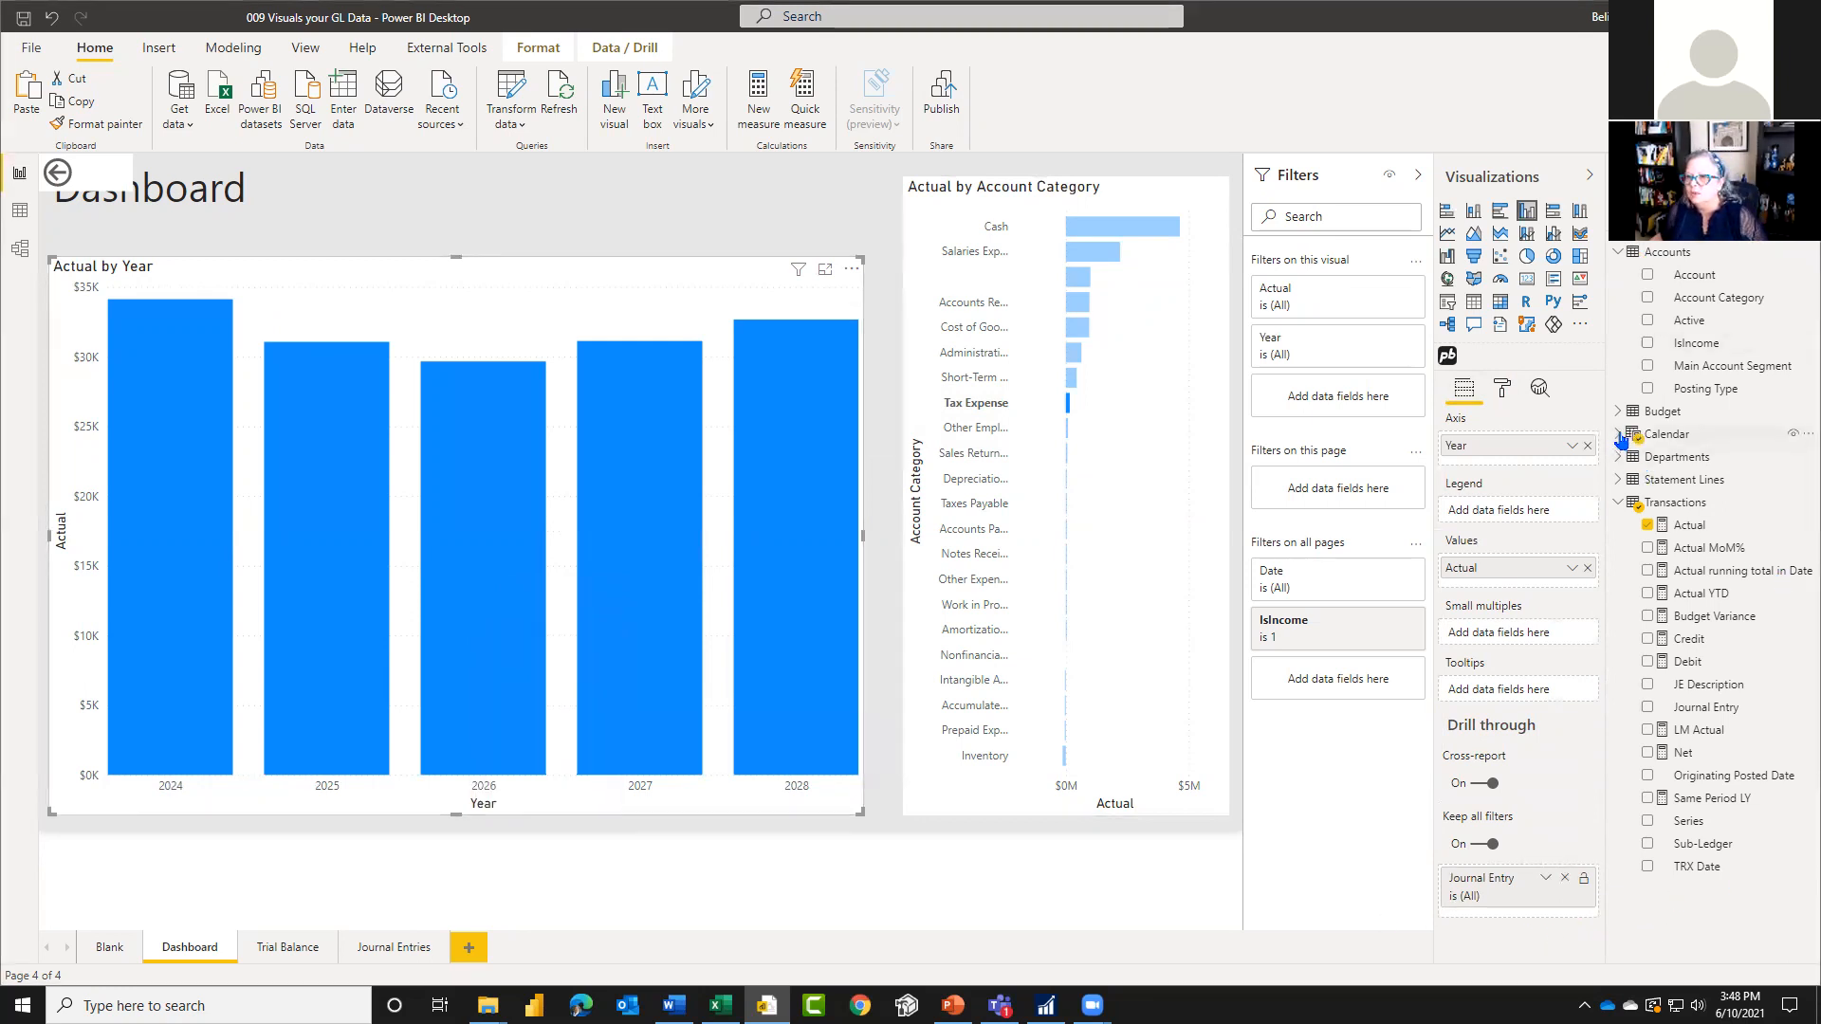
click(1617, 437)
drag(1712, 458, 1521, 918)
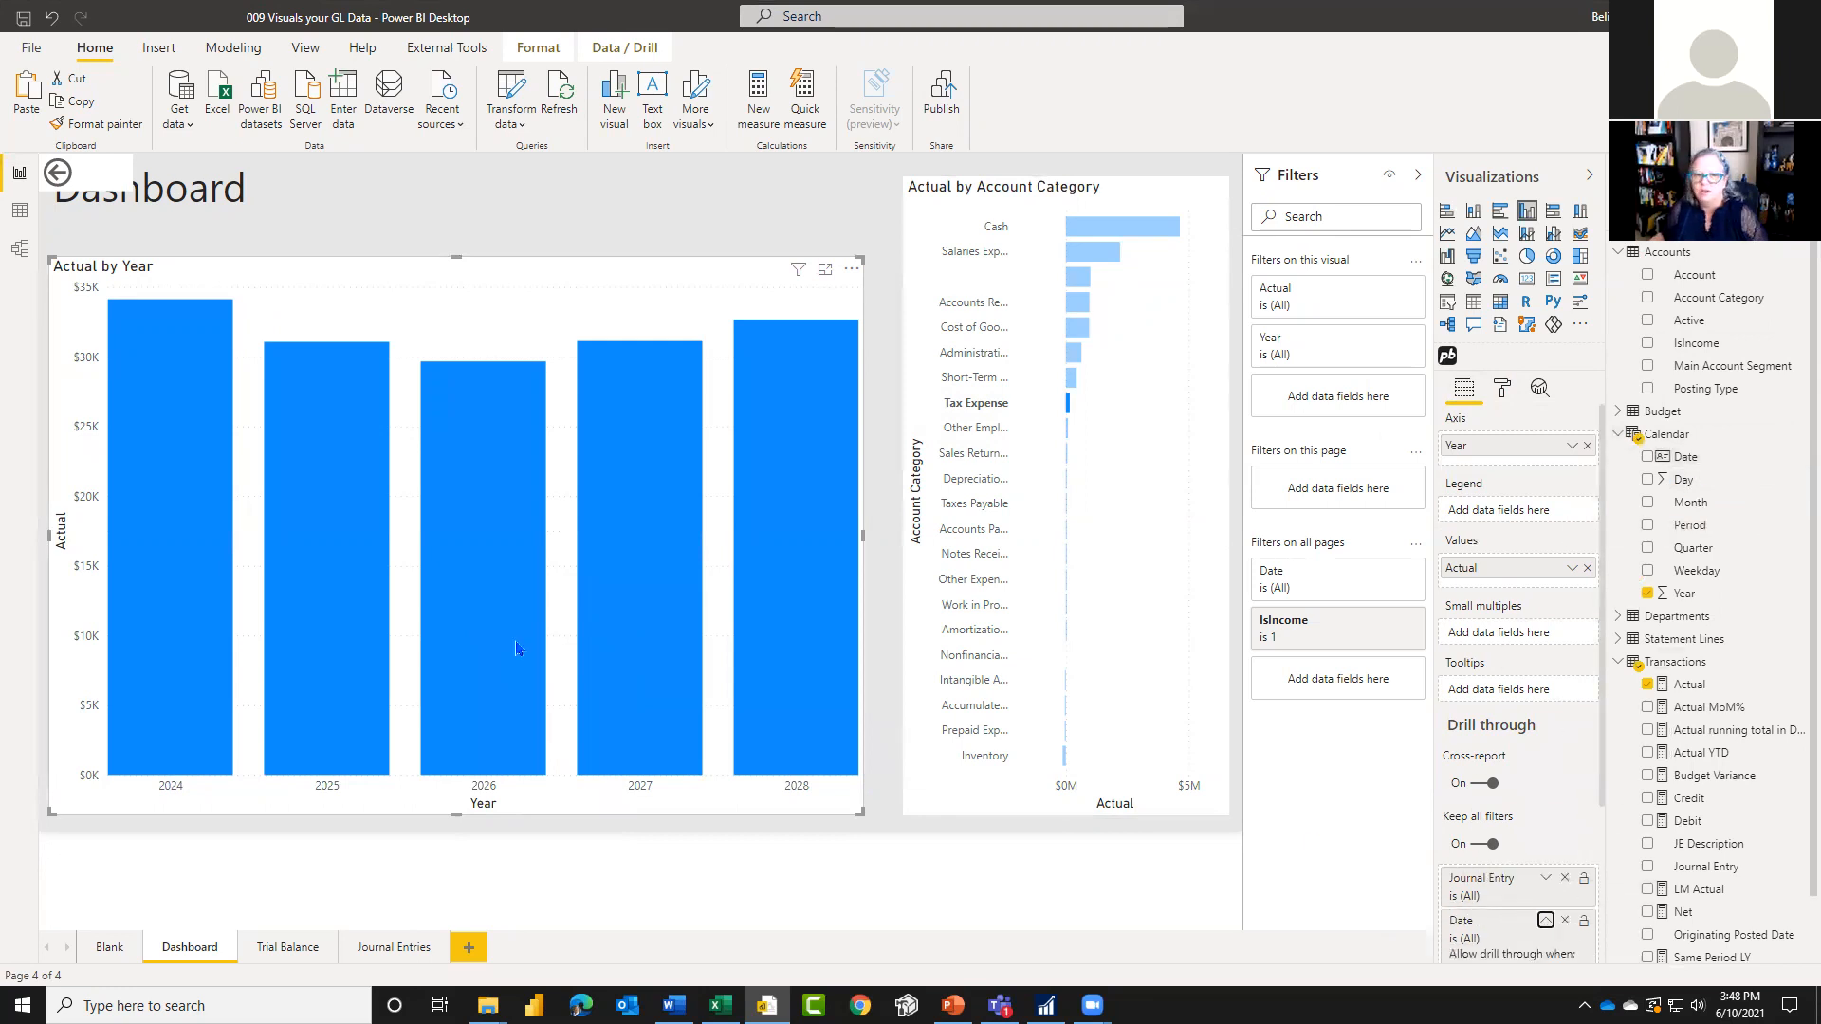
right_click(479, 593)
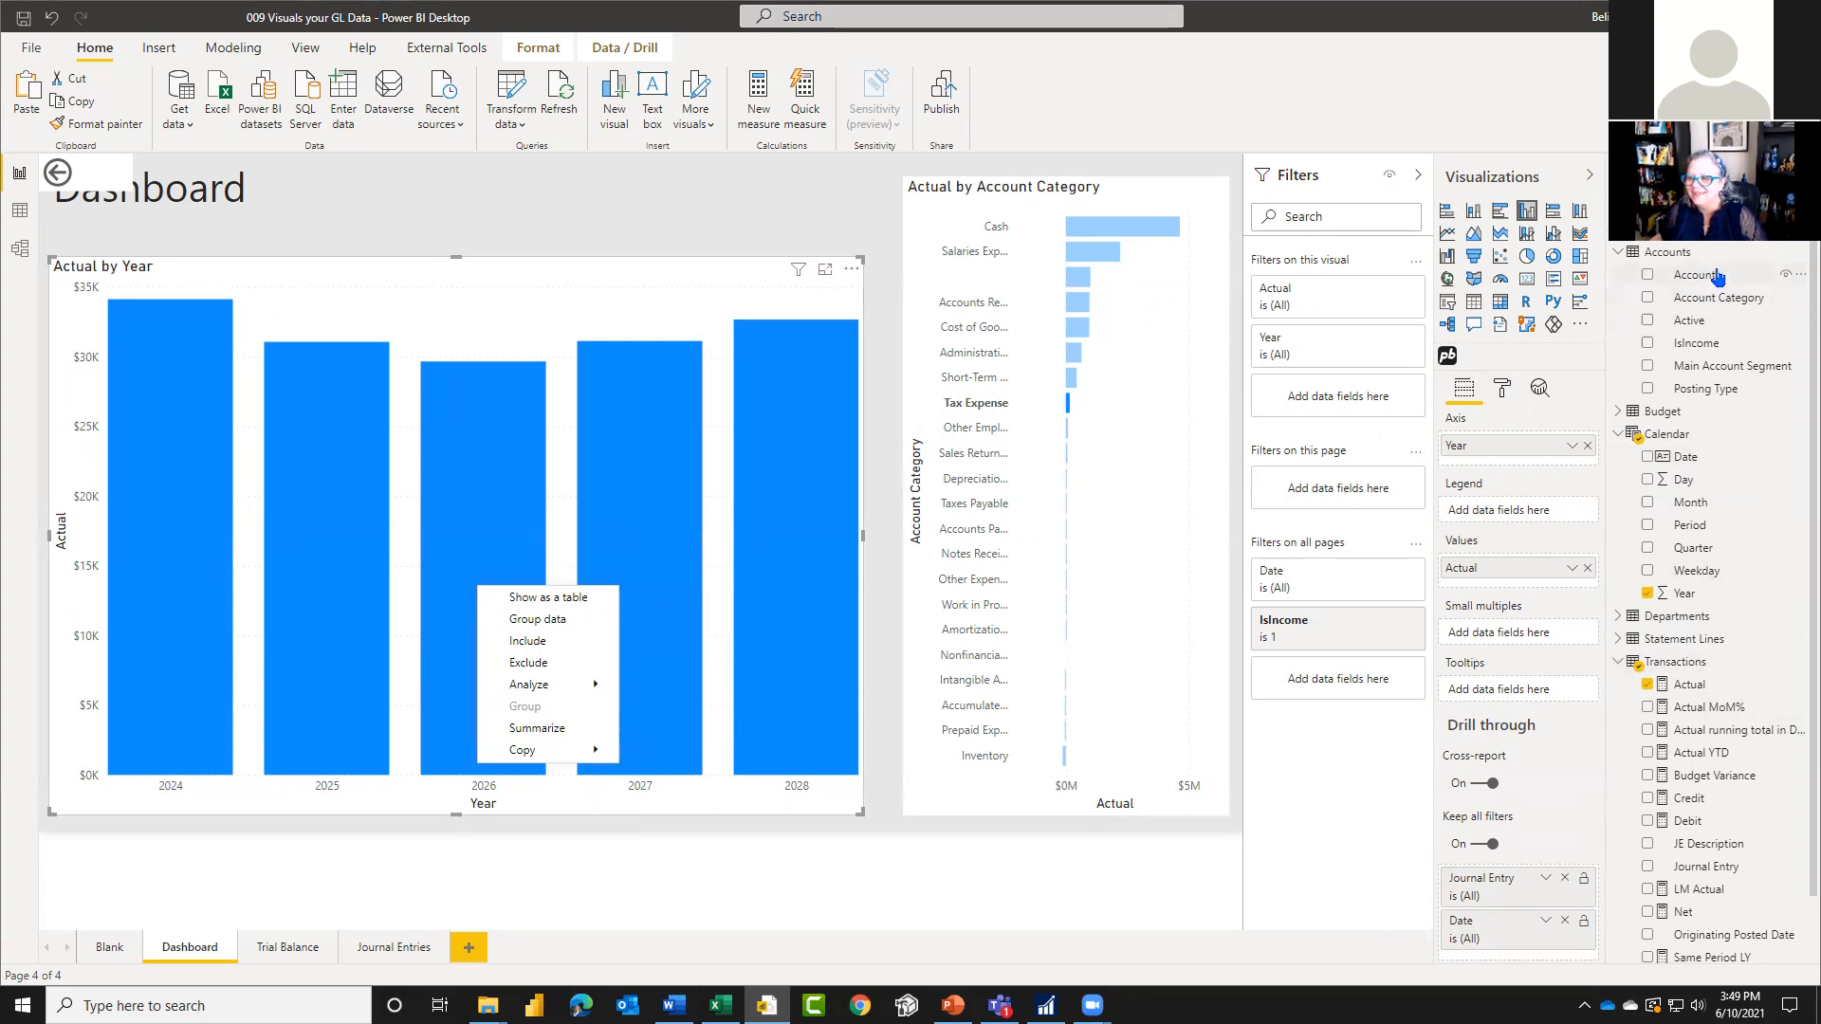
drag(1698, 275, 1514, 956)
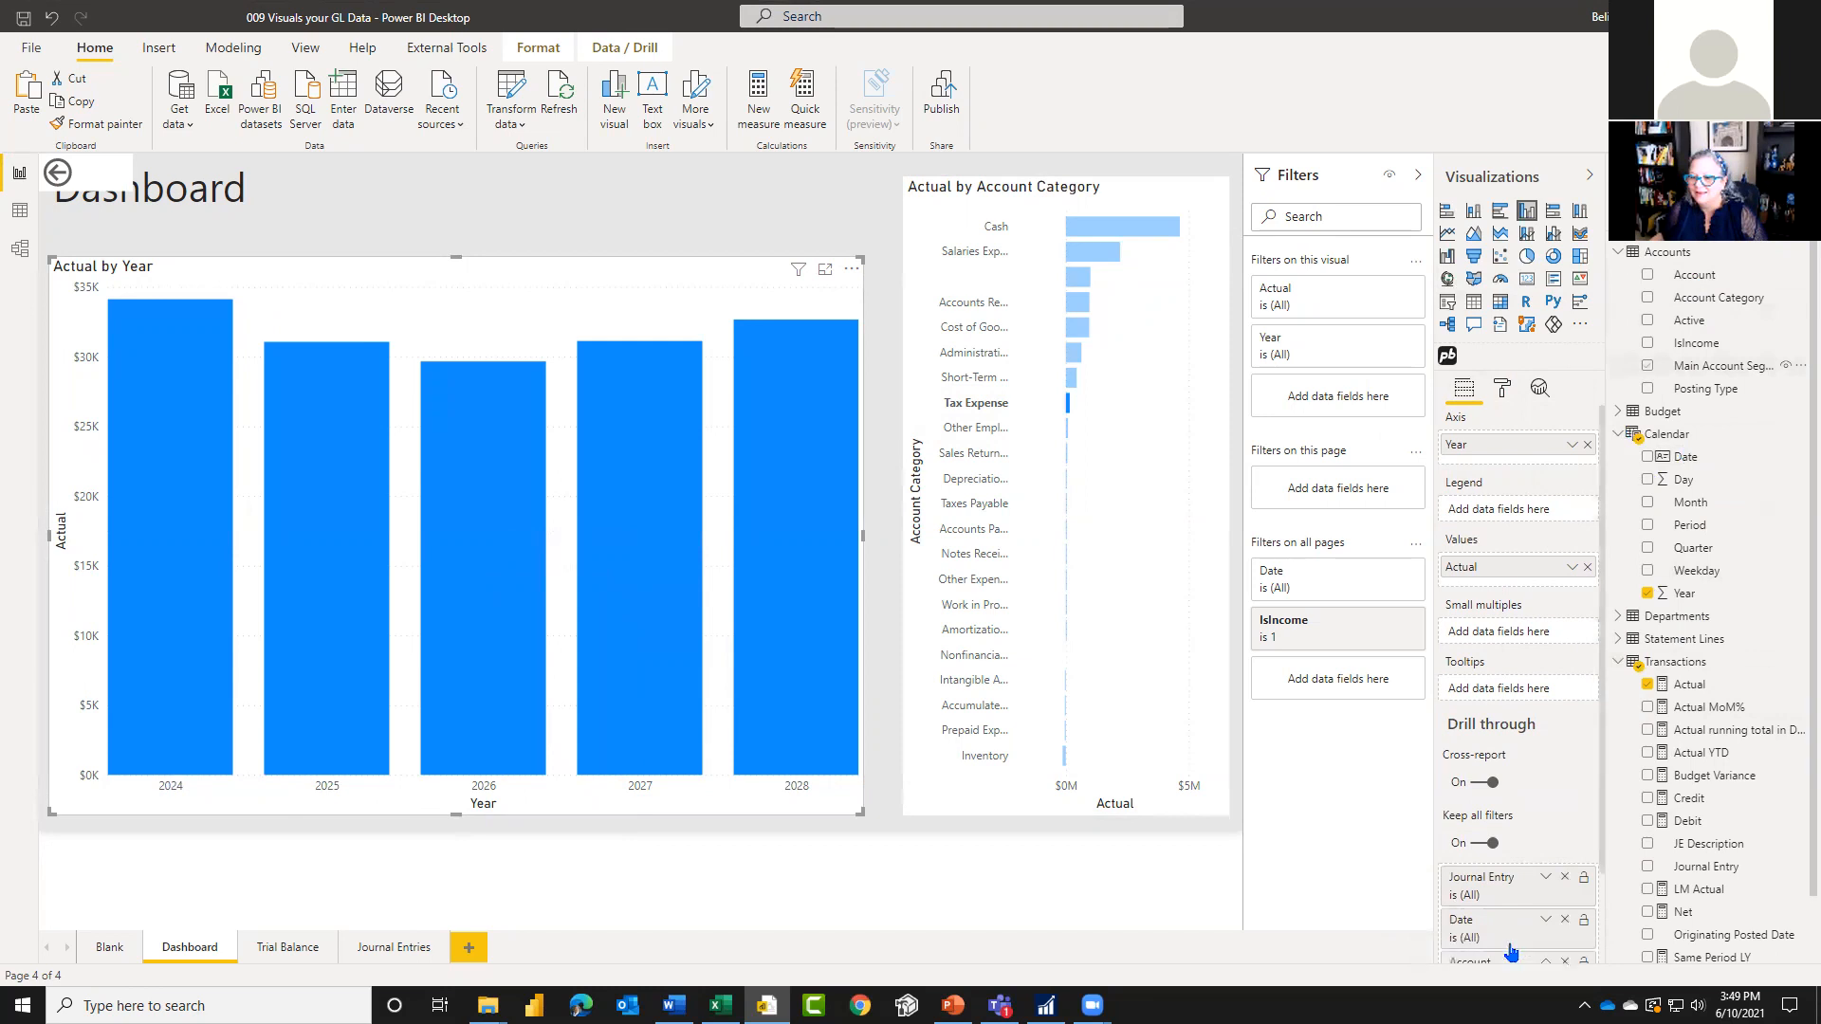
Step: Recheck the 2026 column for a drill-through option and compare the Trial Balance matrix's fields and drill-through settings with the Dashboard's
right_click(467, 519)
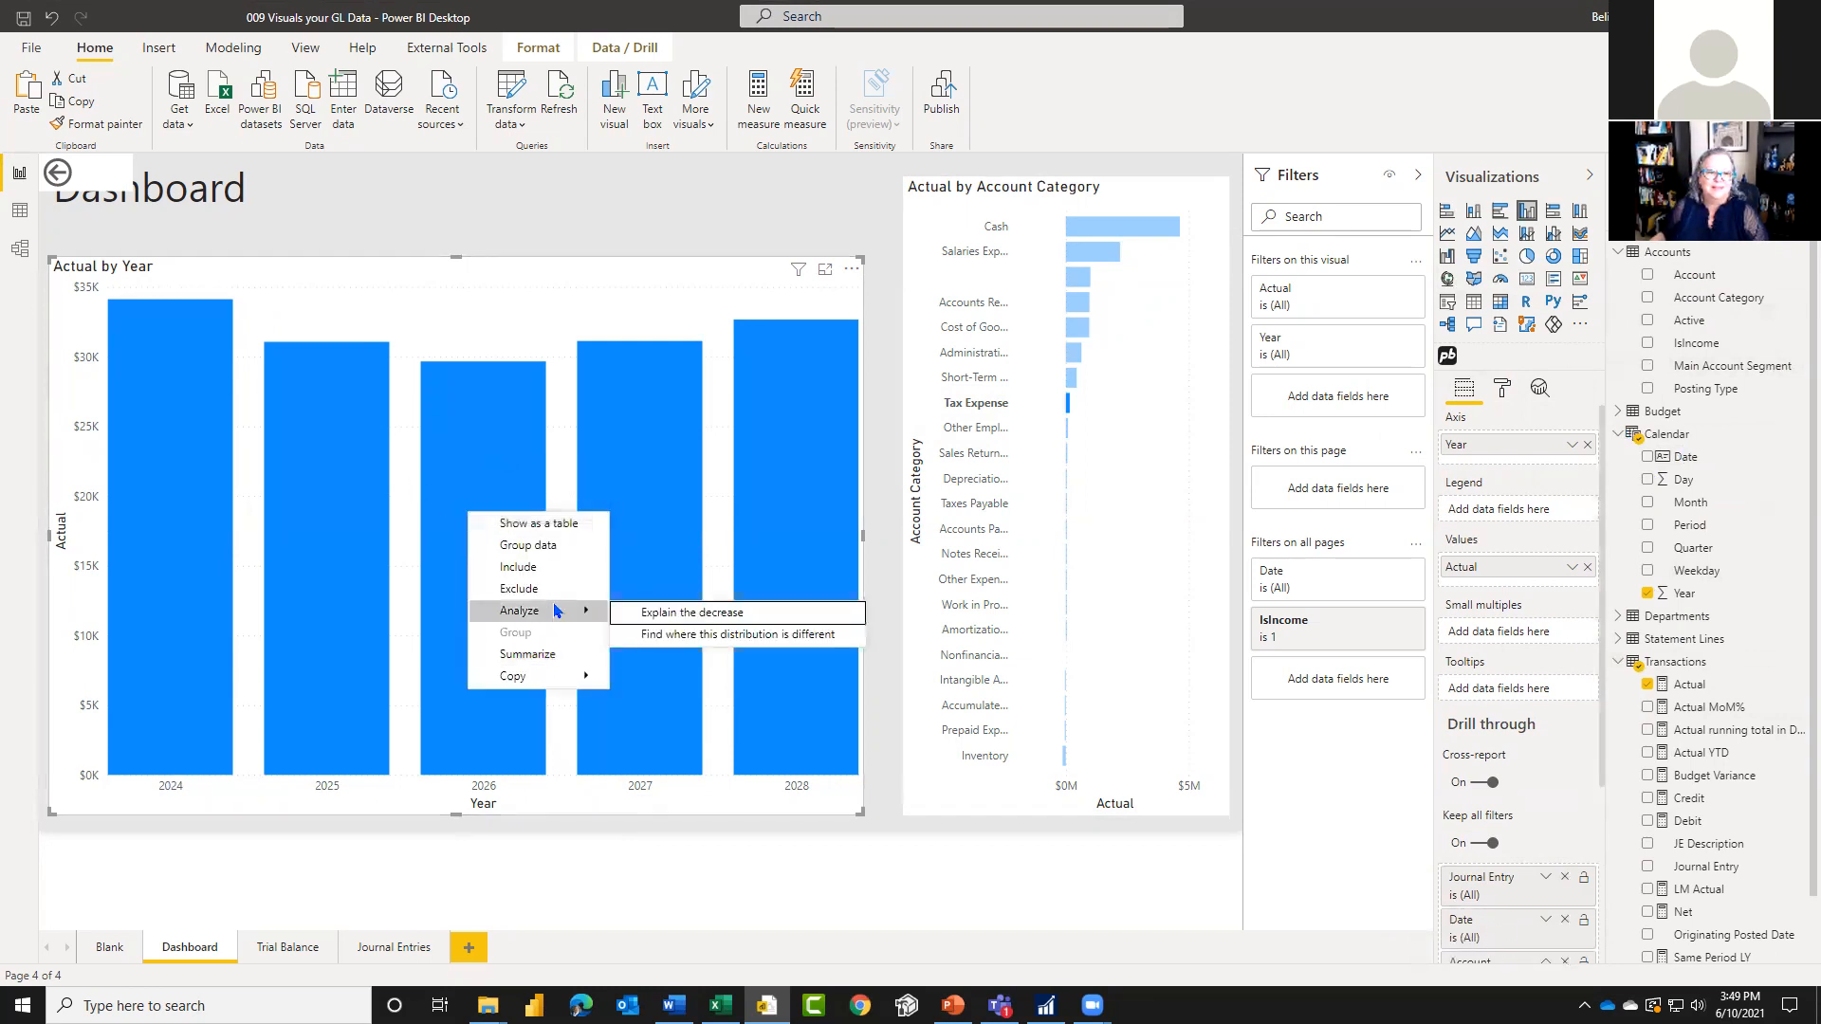
click(307, 955)
click(306, 956)
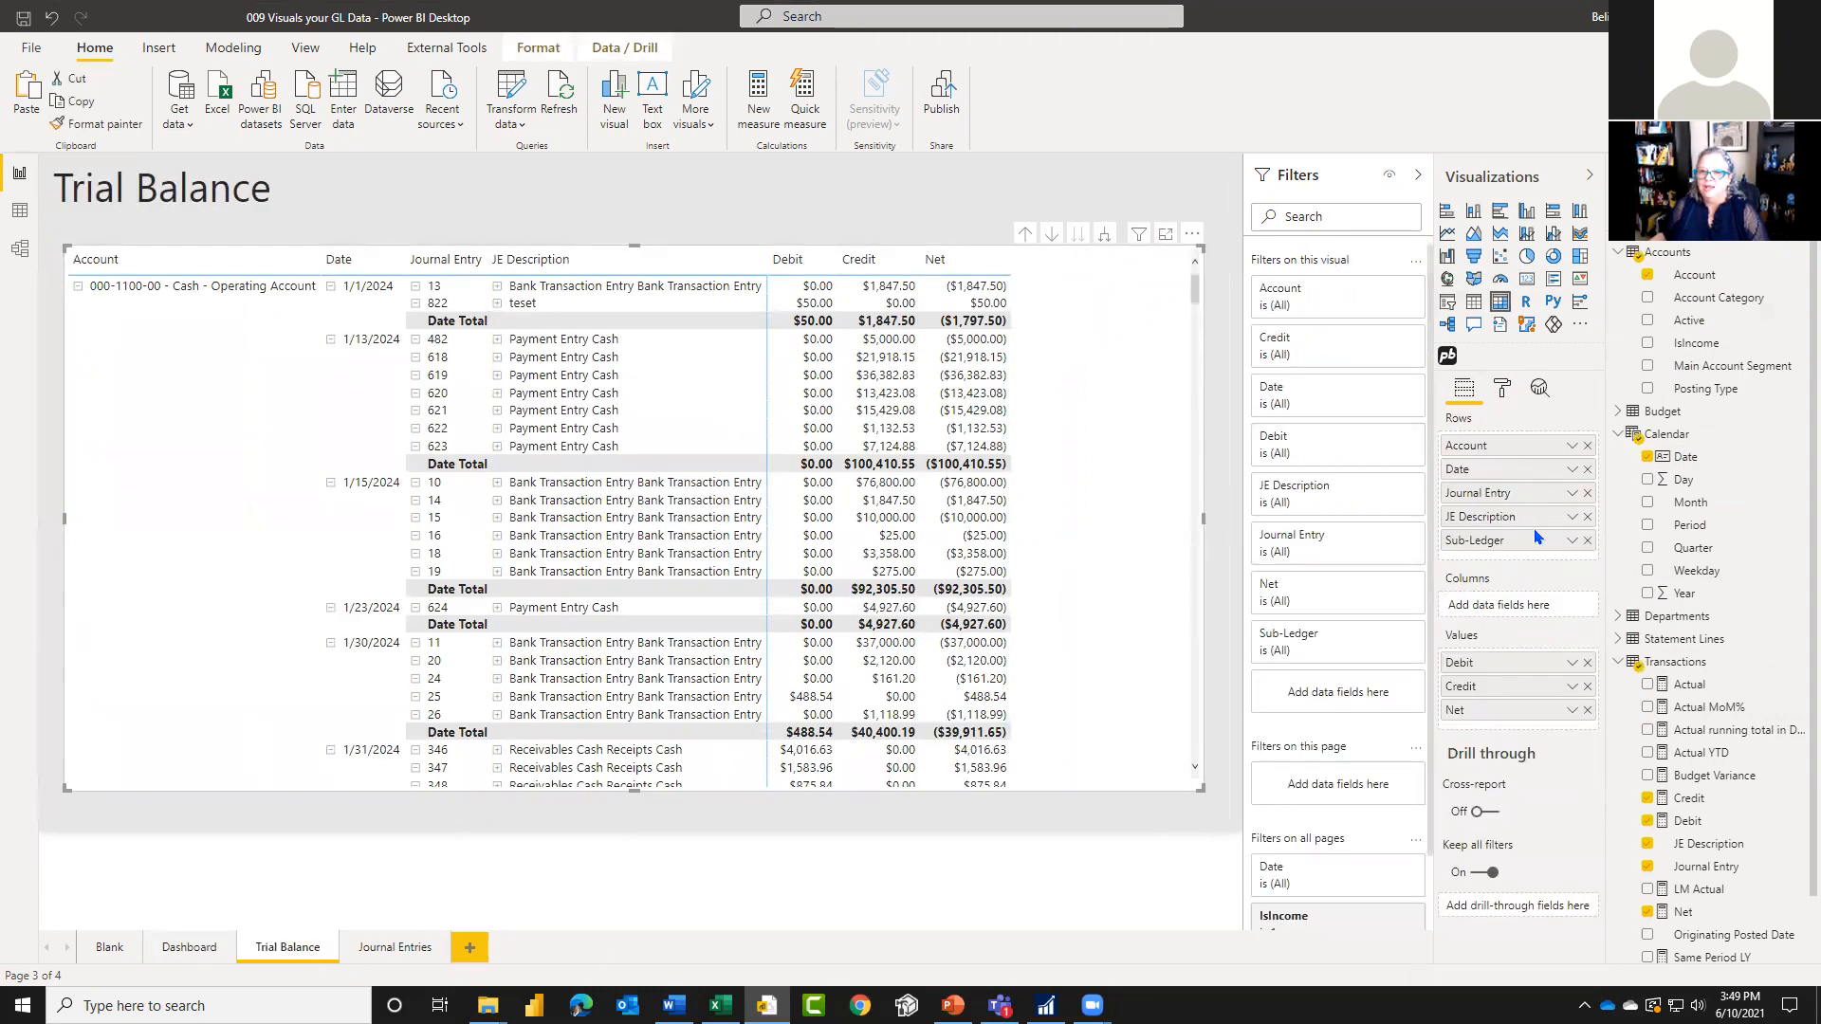
click(187, 948)
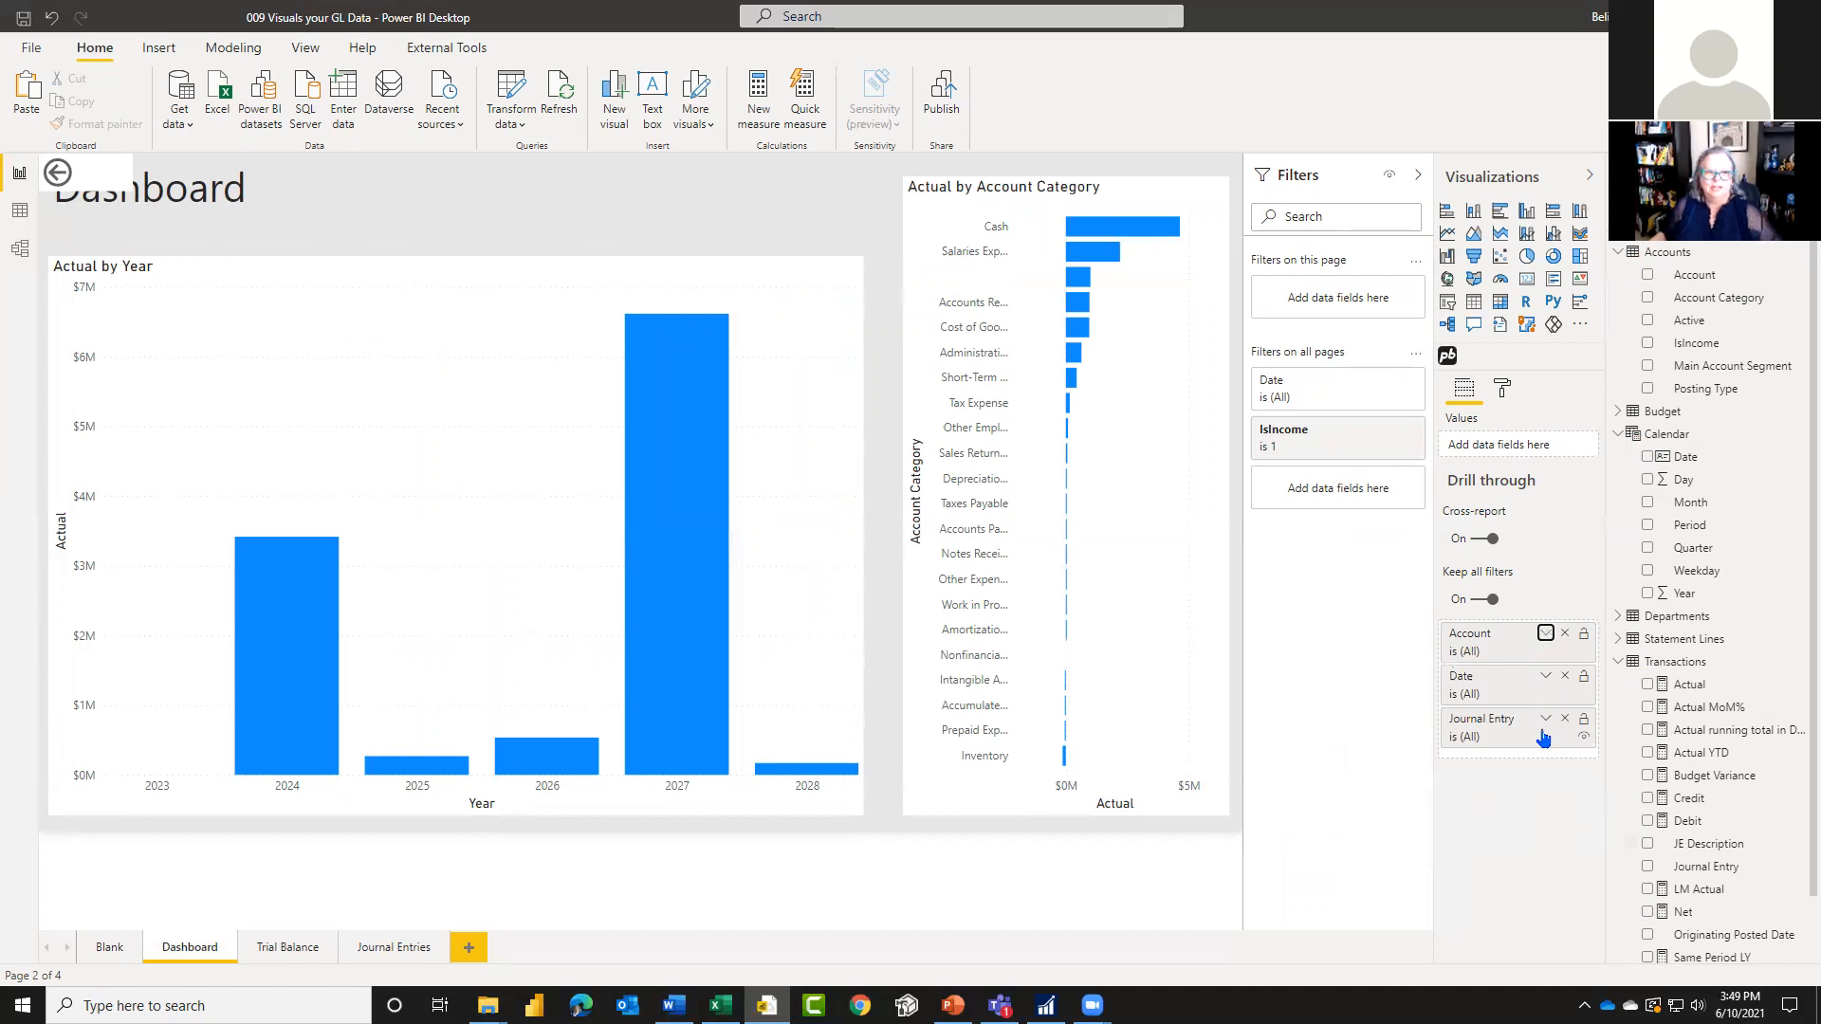
mouse_move(696, 674)
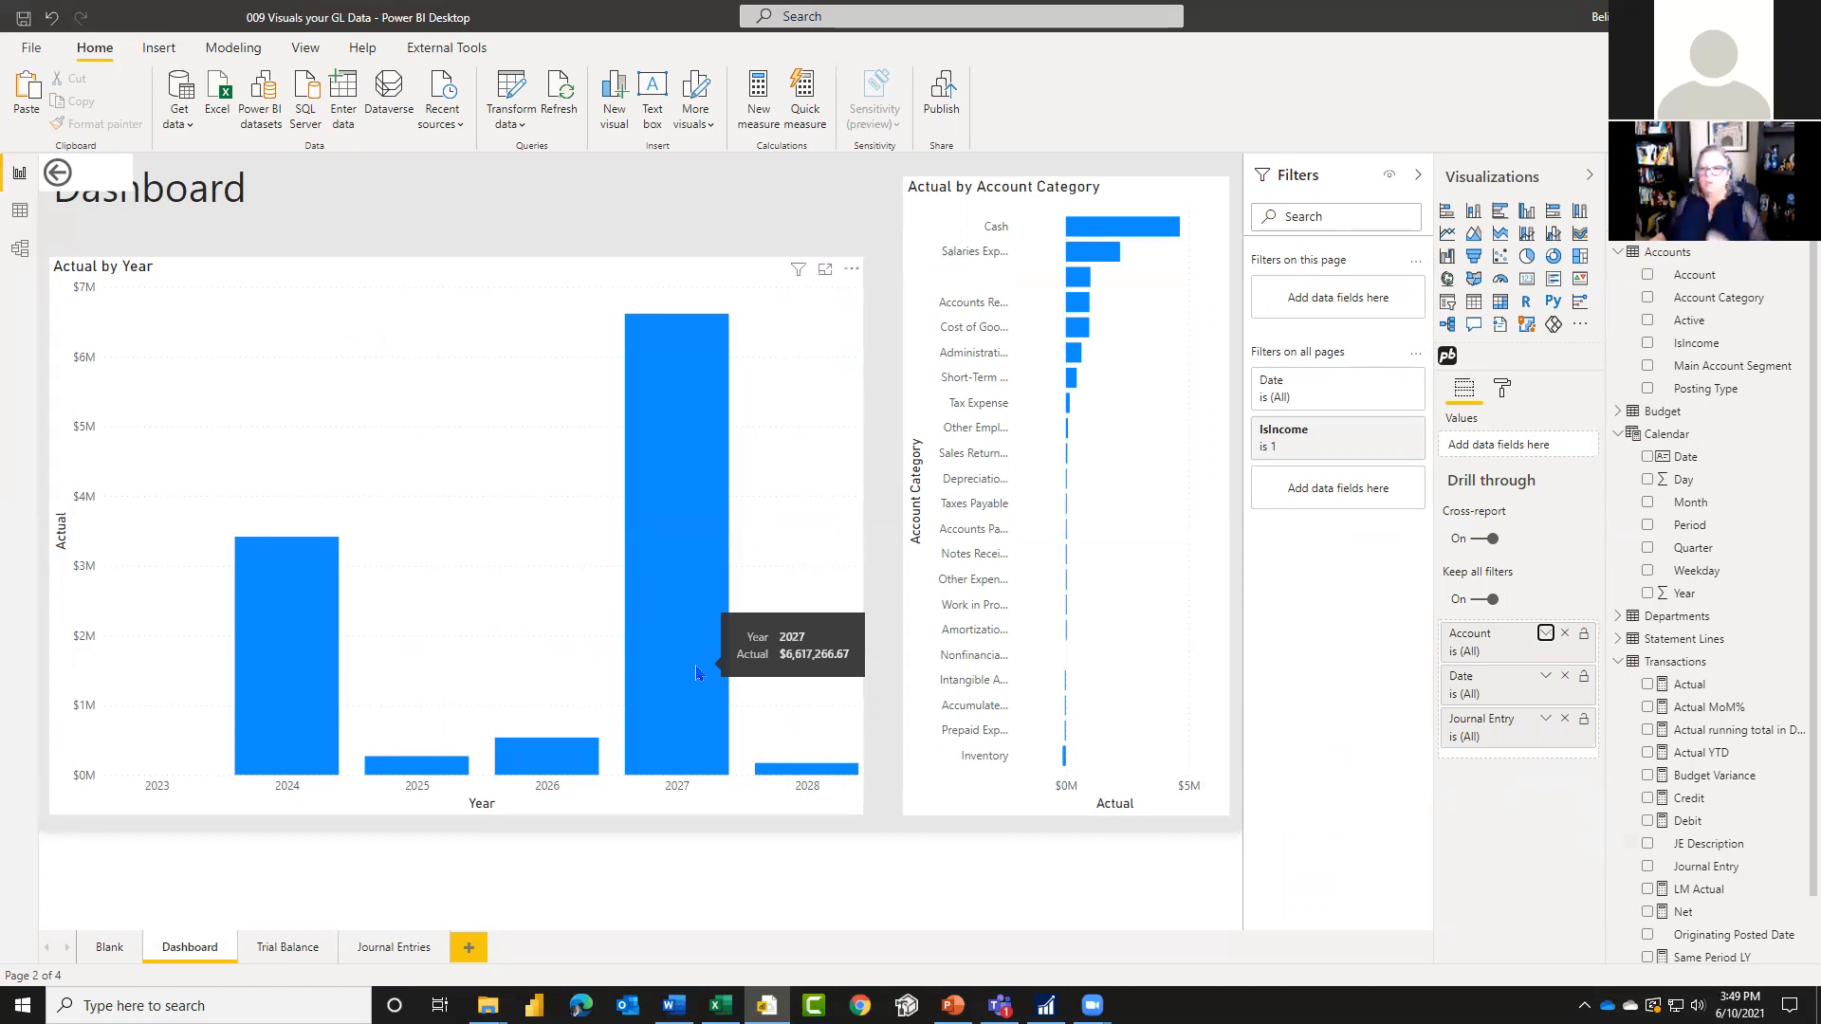
Step: Add Date below Year on the axis of the Actual by Year chart and check the 2027 column for a drill-through option
click(841, 814)
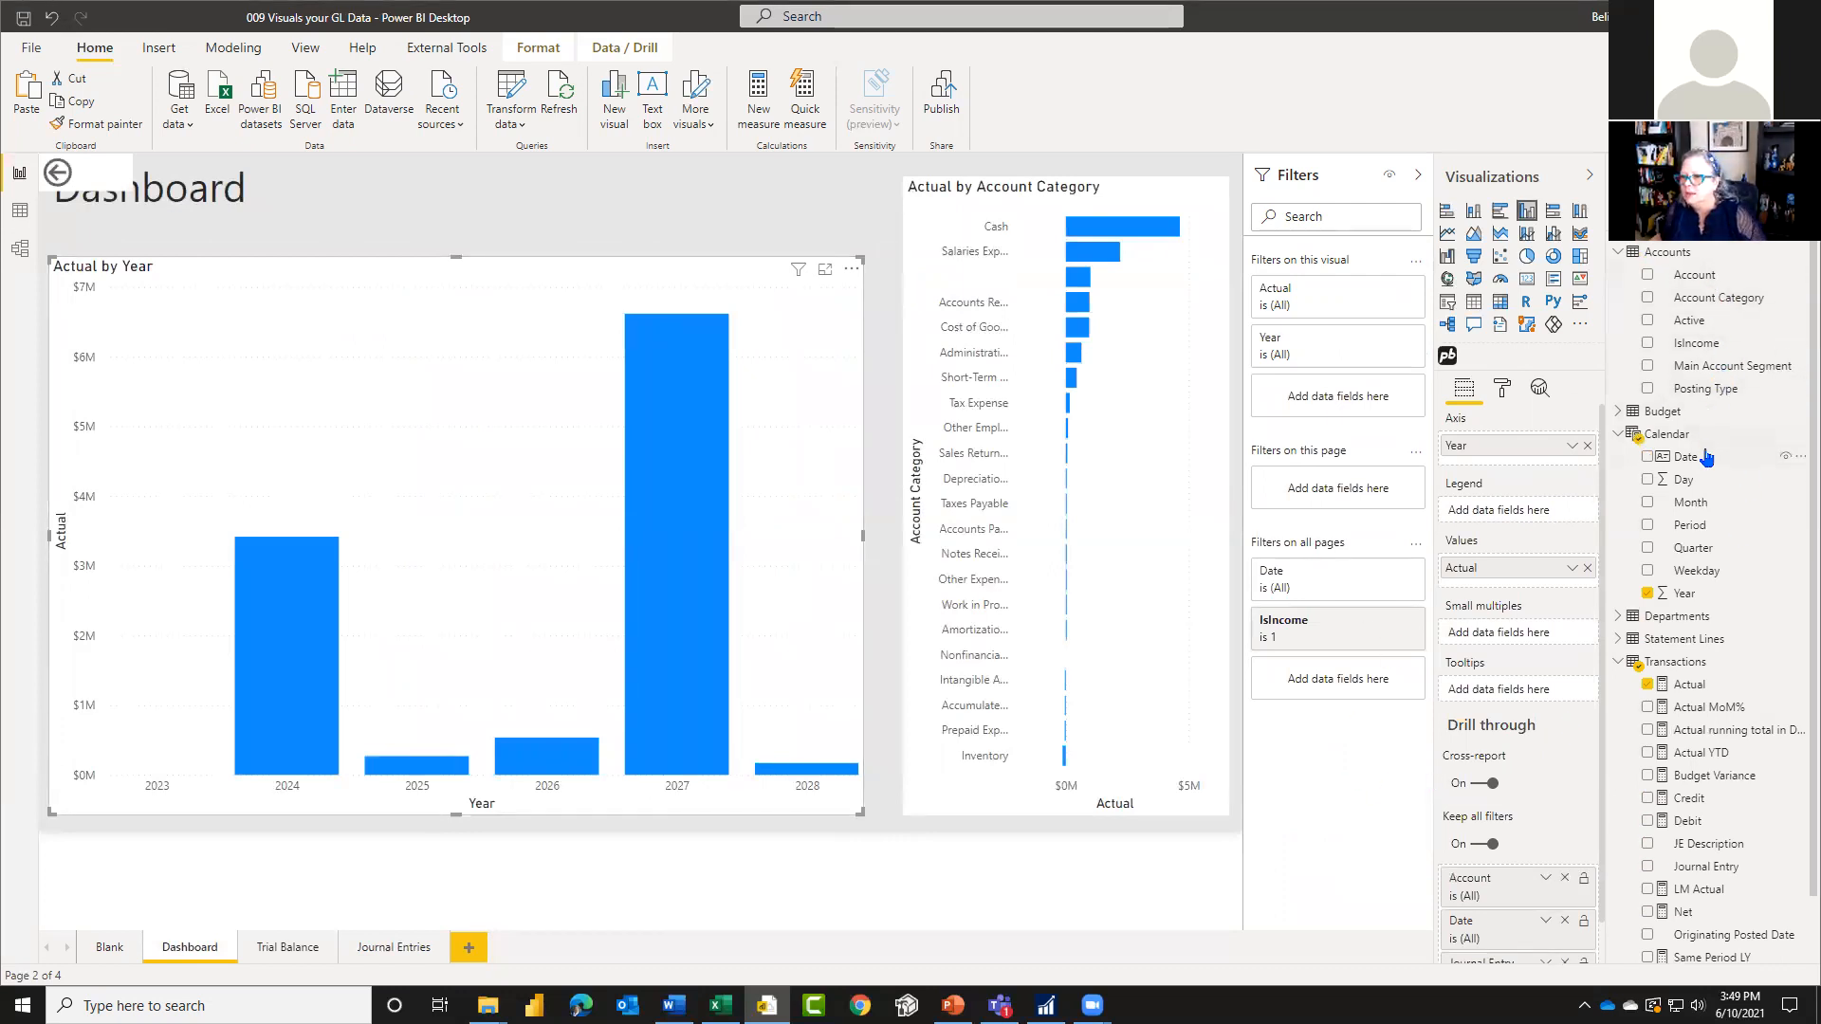
drag(1705, 465, 1524, 471)
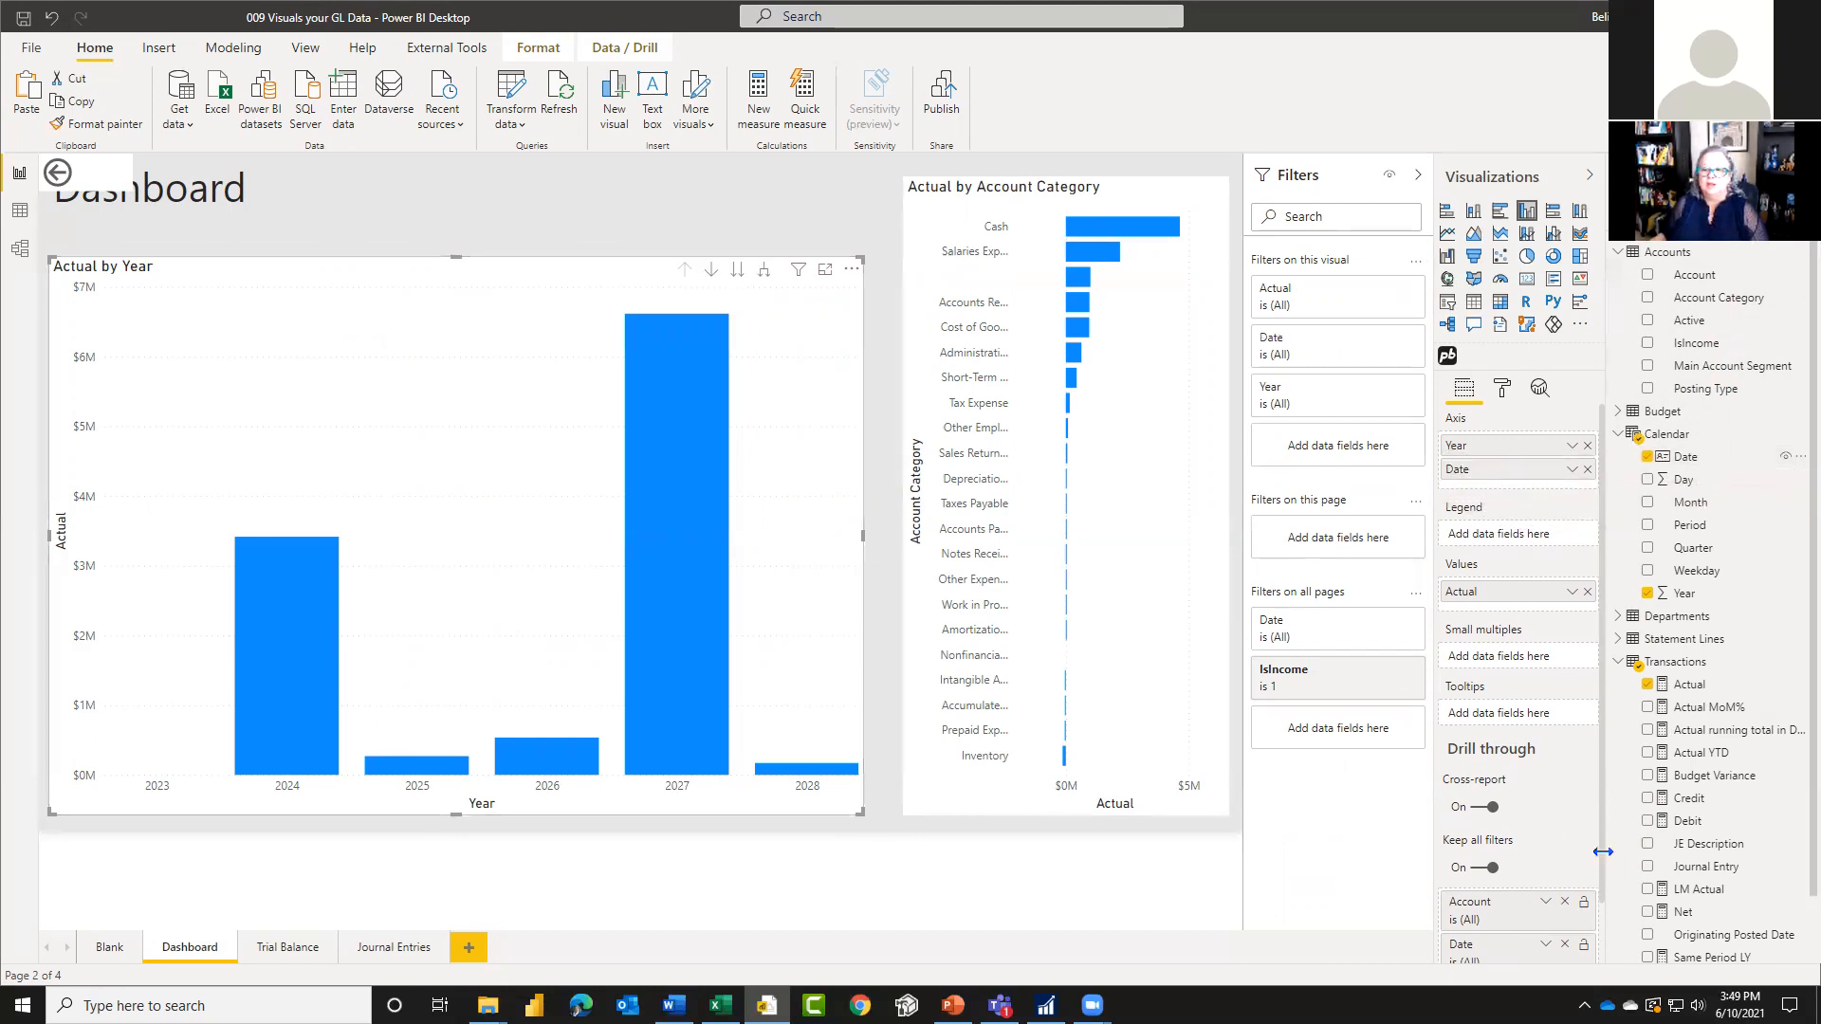
right_click(690, 572)
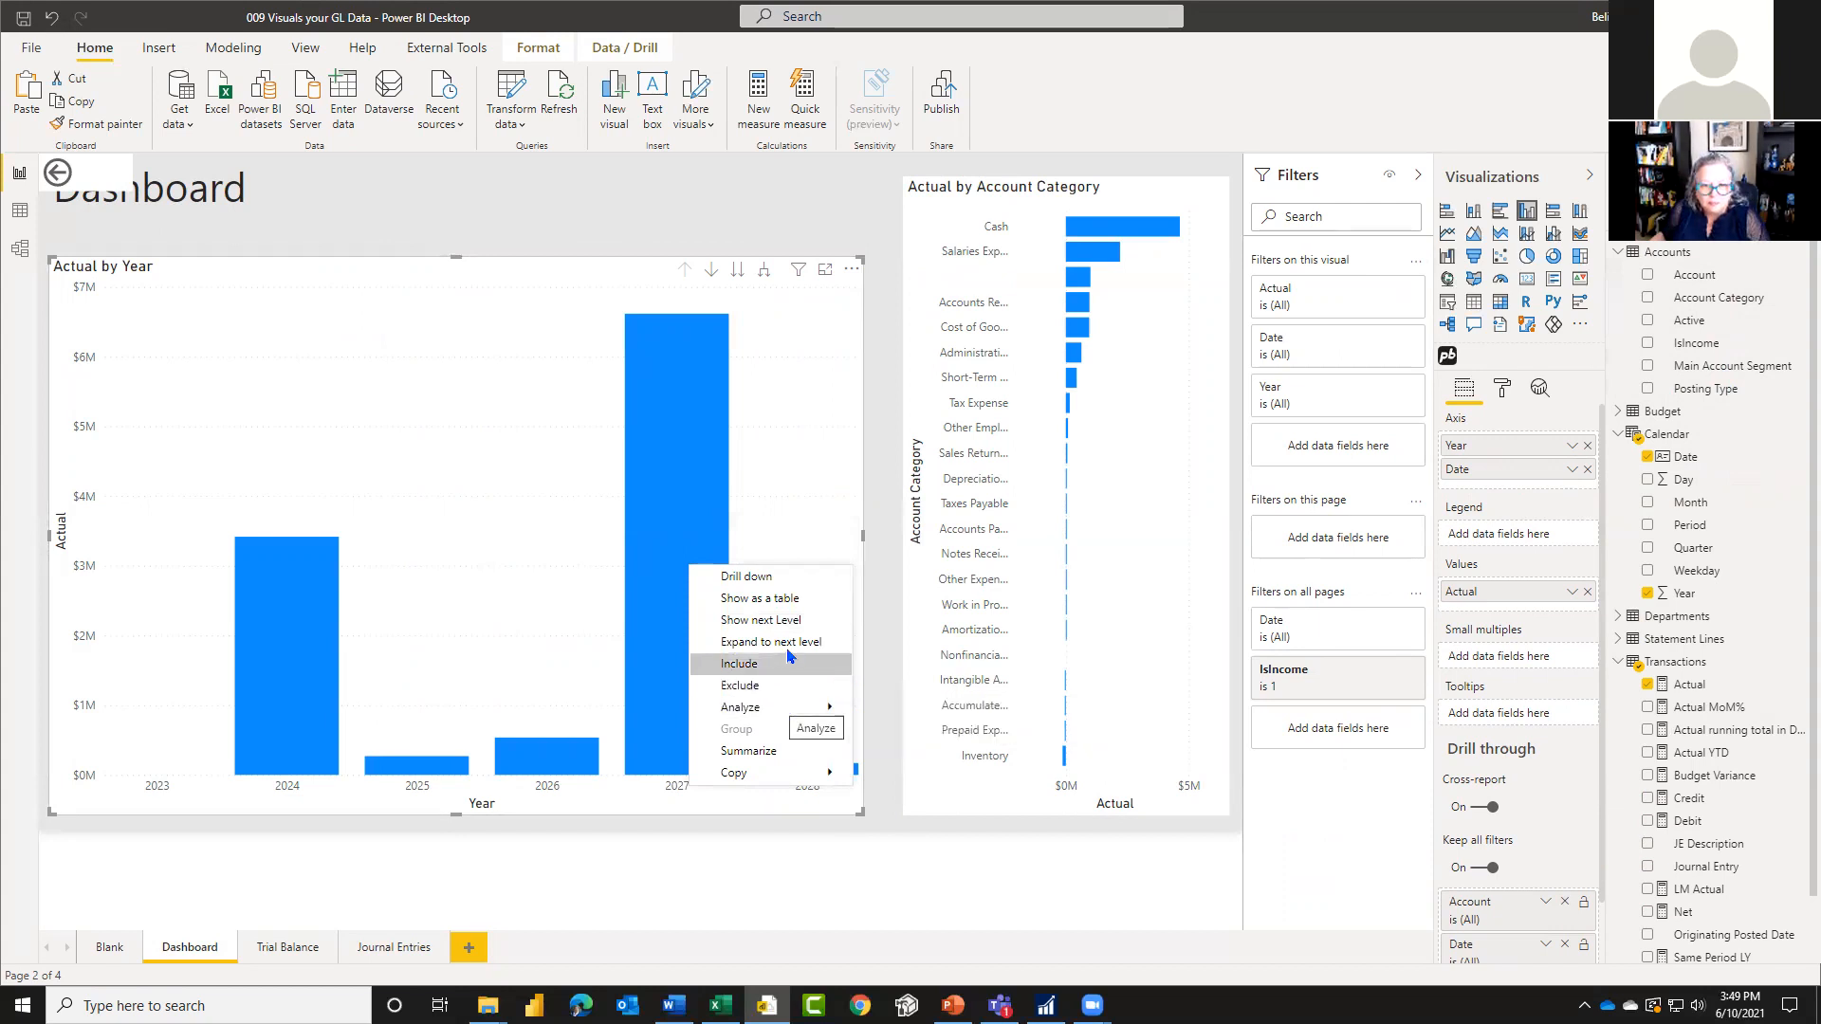
click(571, 561)
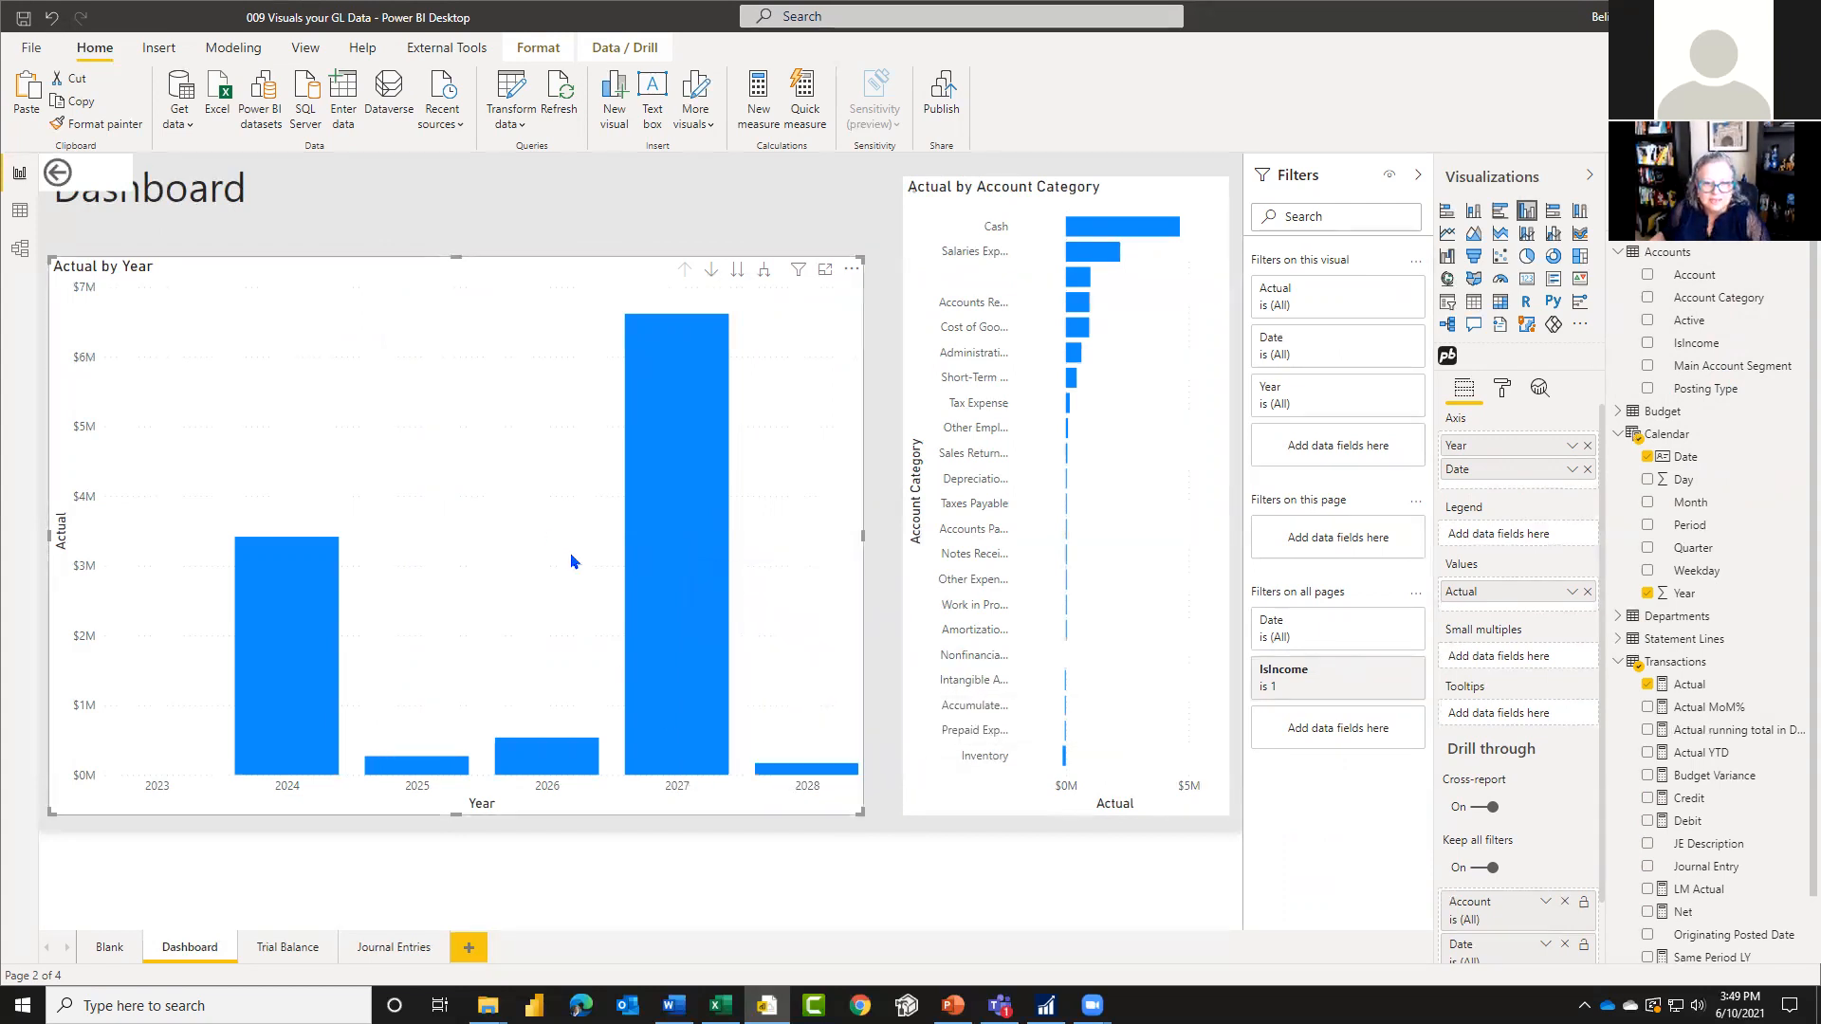
Step: Turn off keeping all filters and turn on cross-report drill through for the Trial Balance page
click(306, 948)
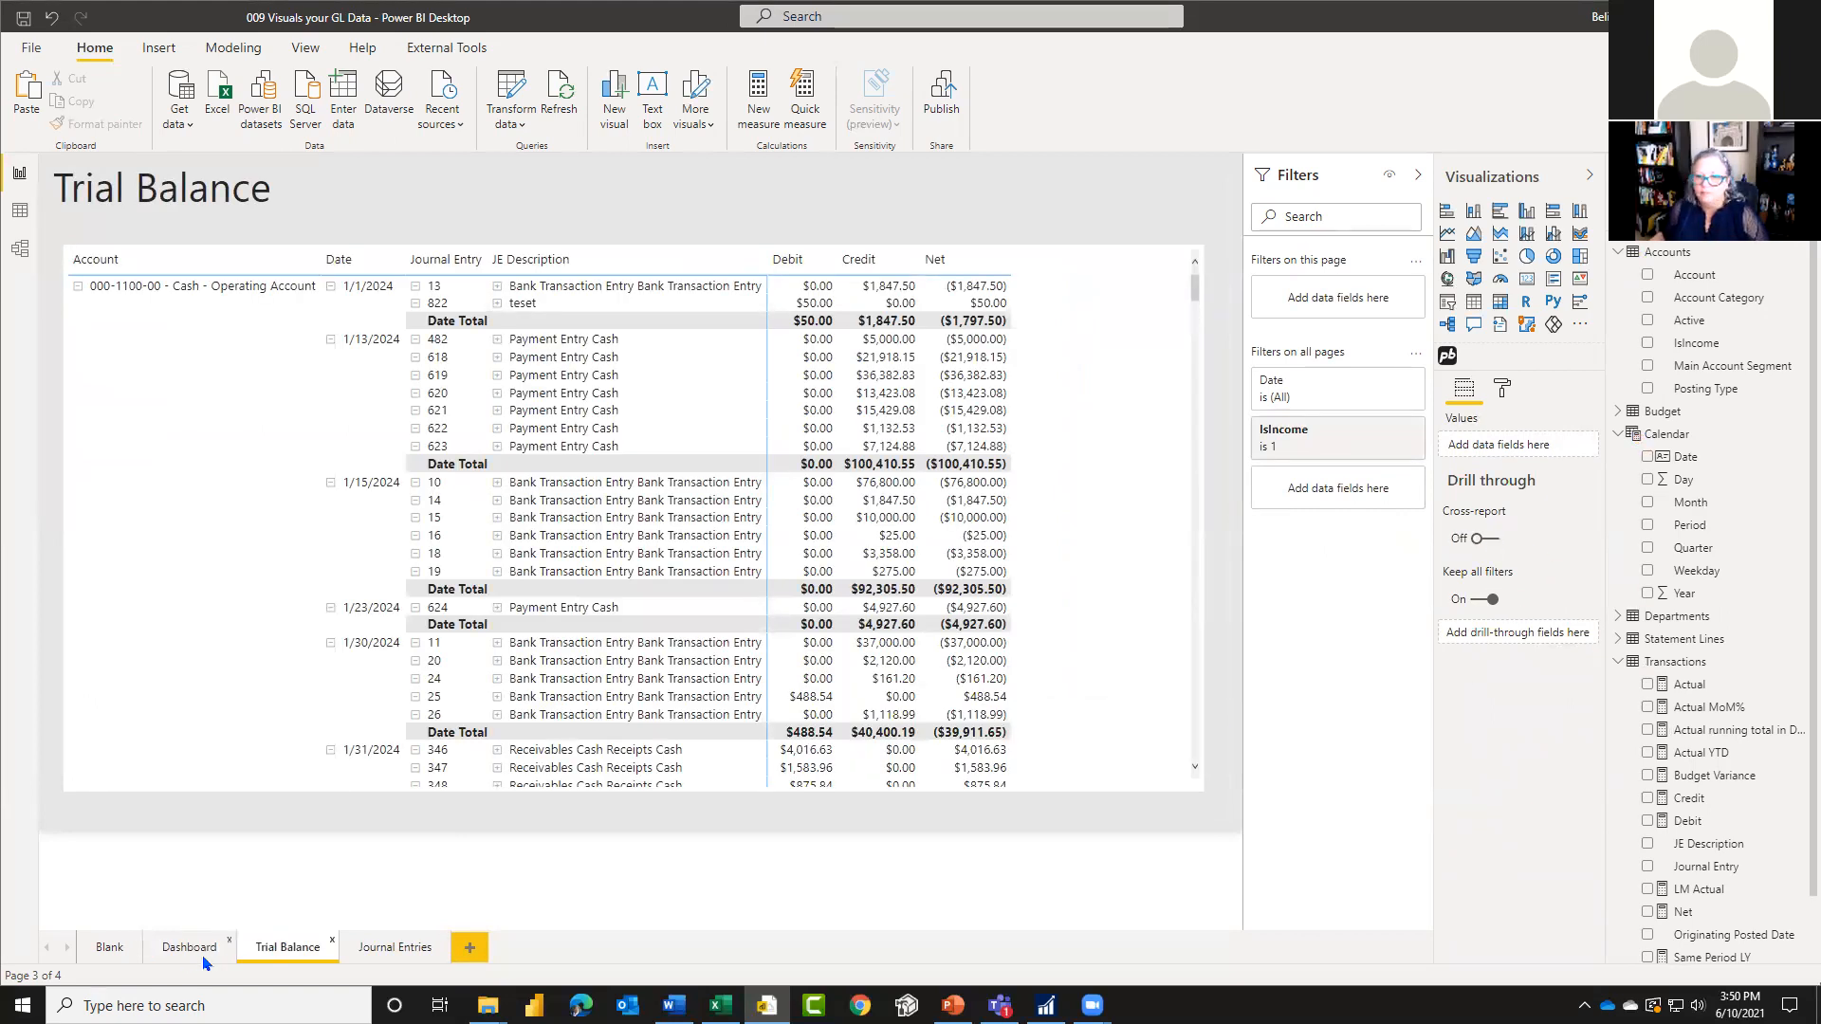
click(1485, 600)
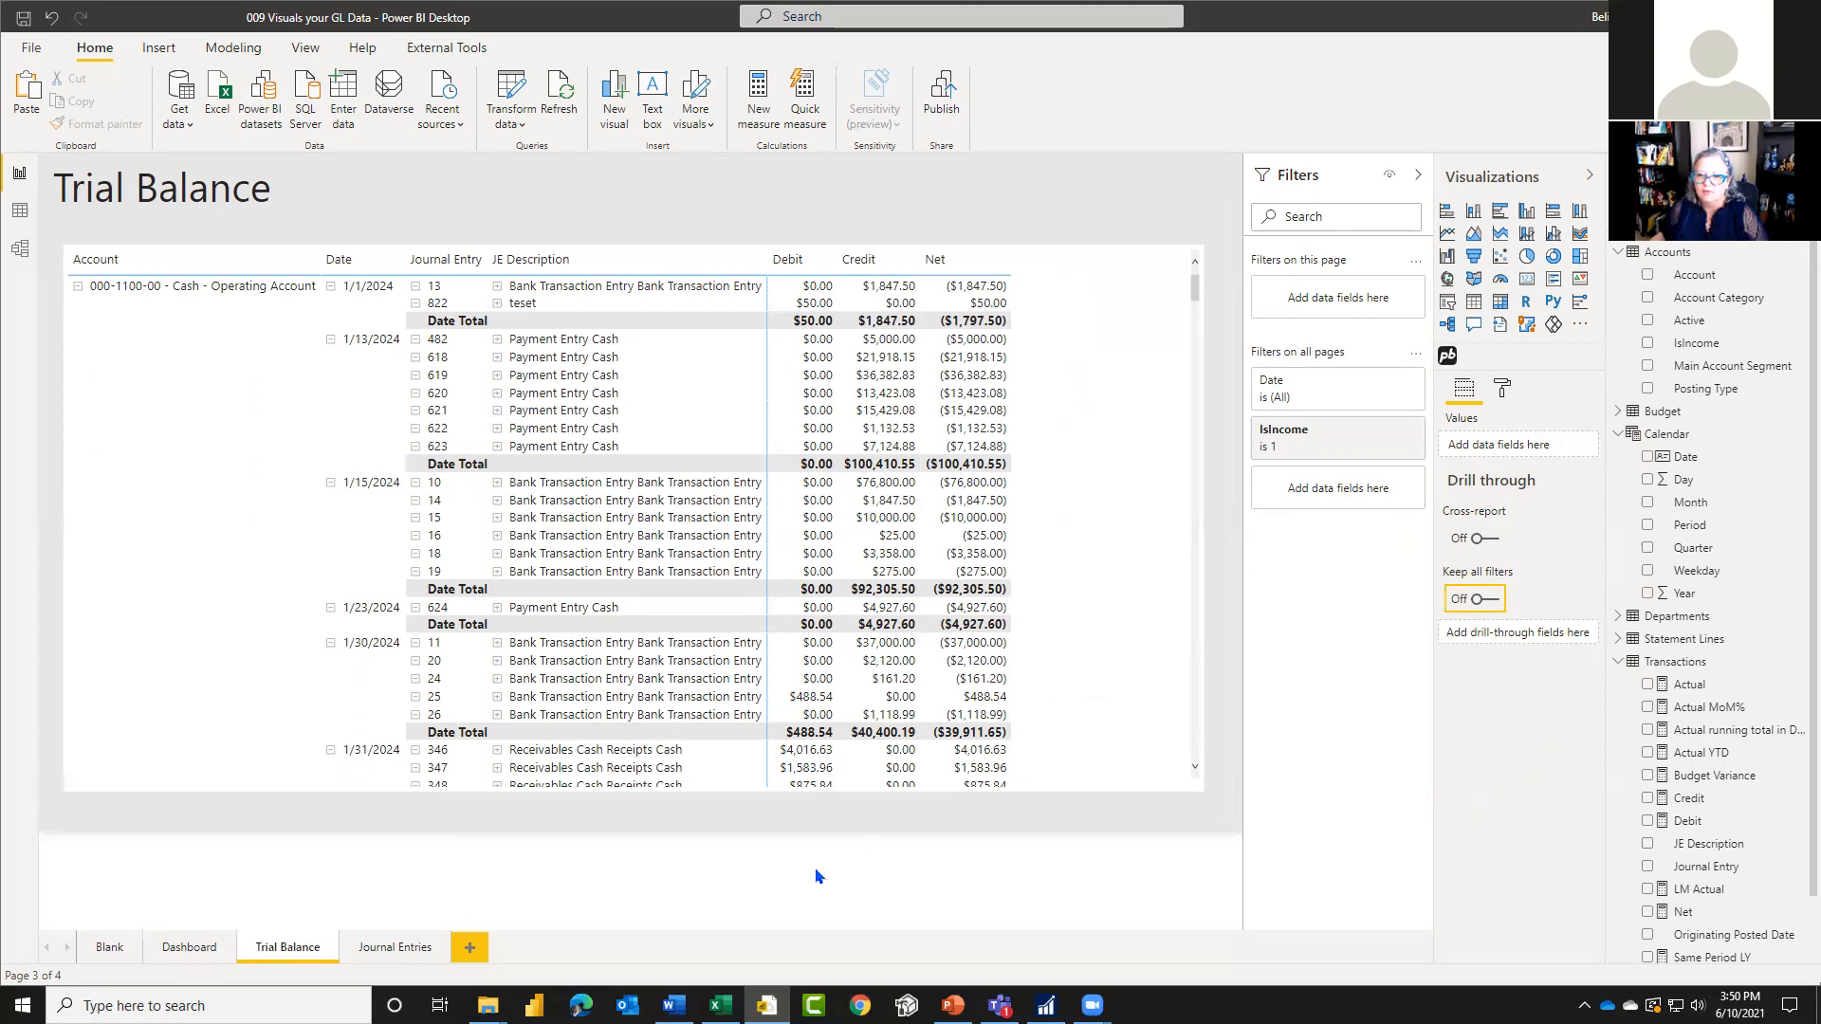
click(1485, 541)
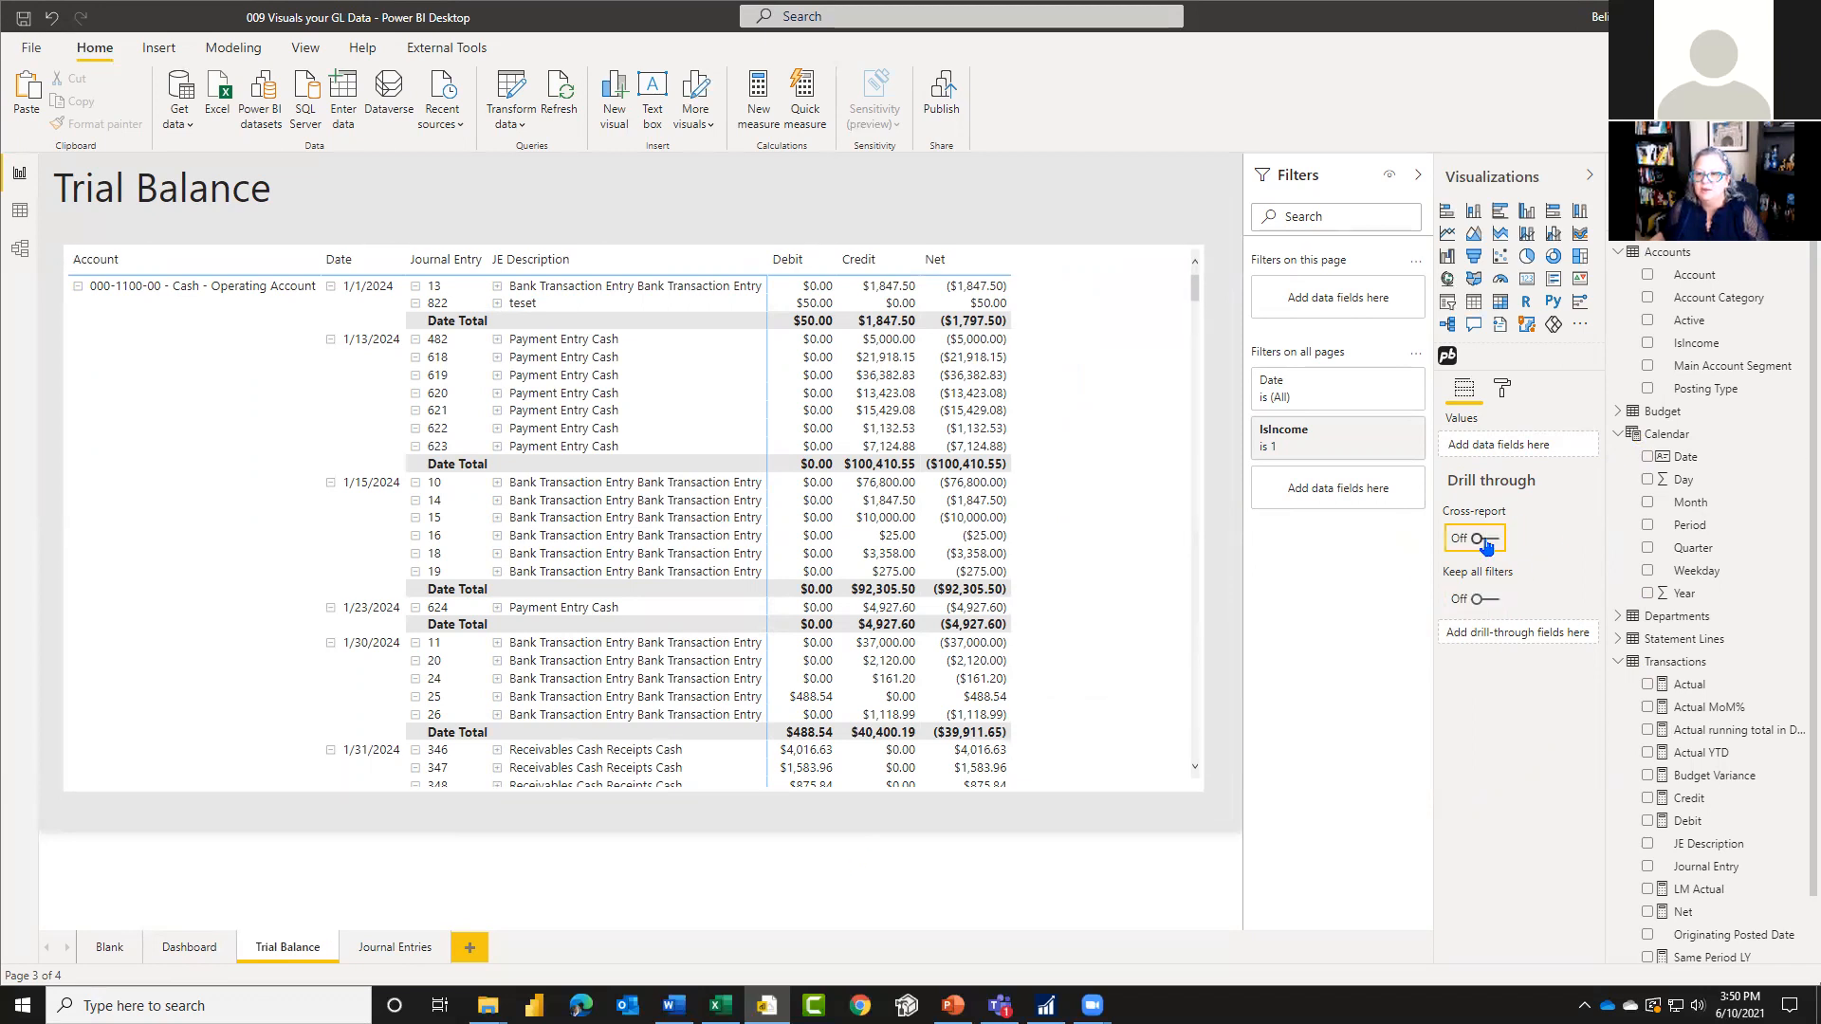
click(1490, 545)
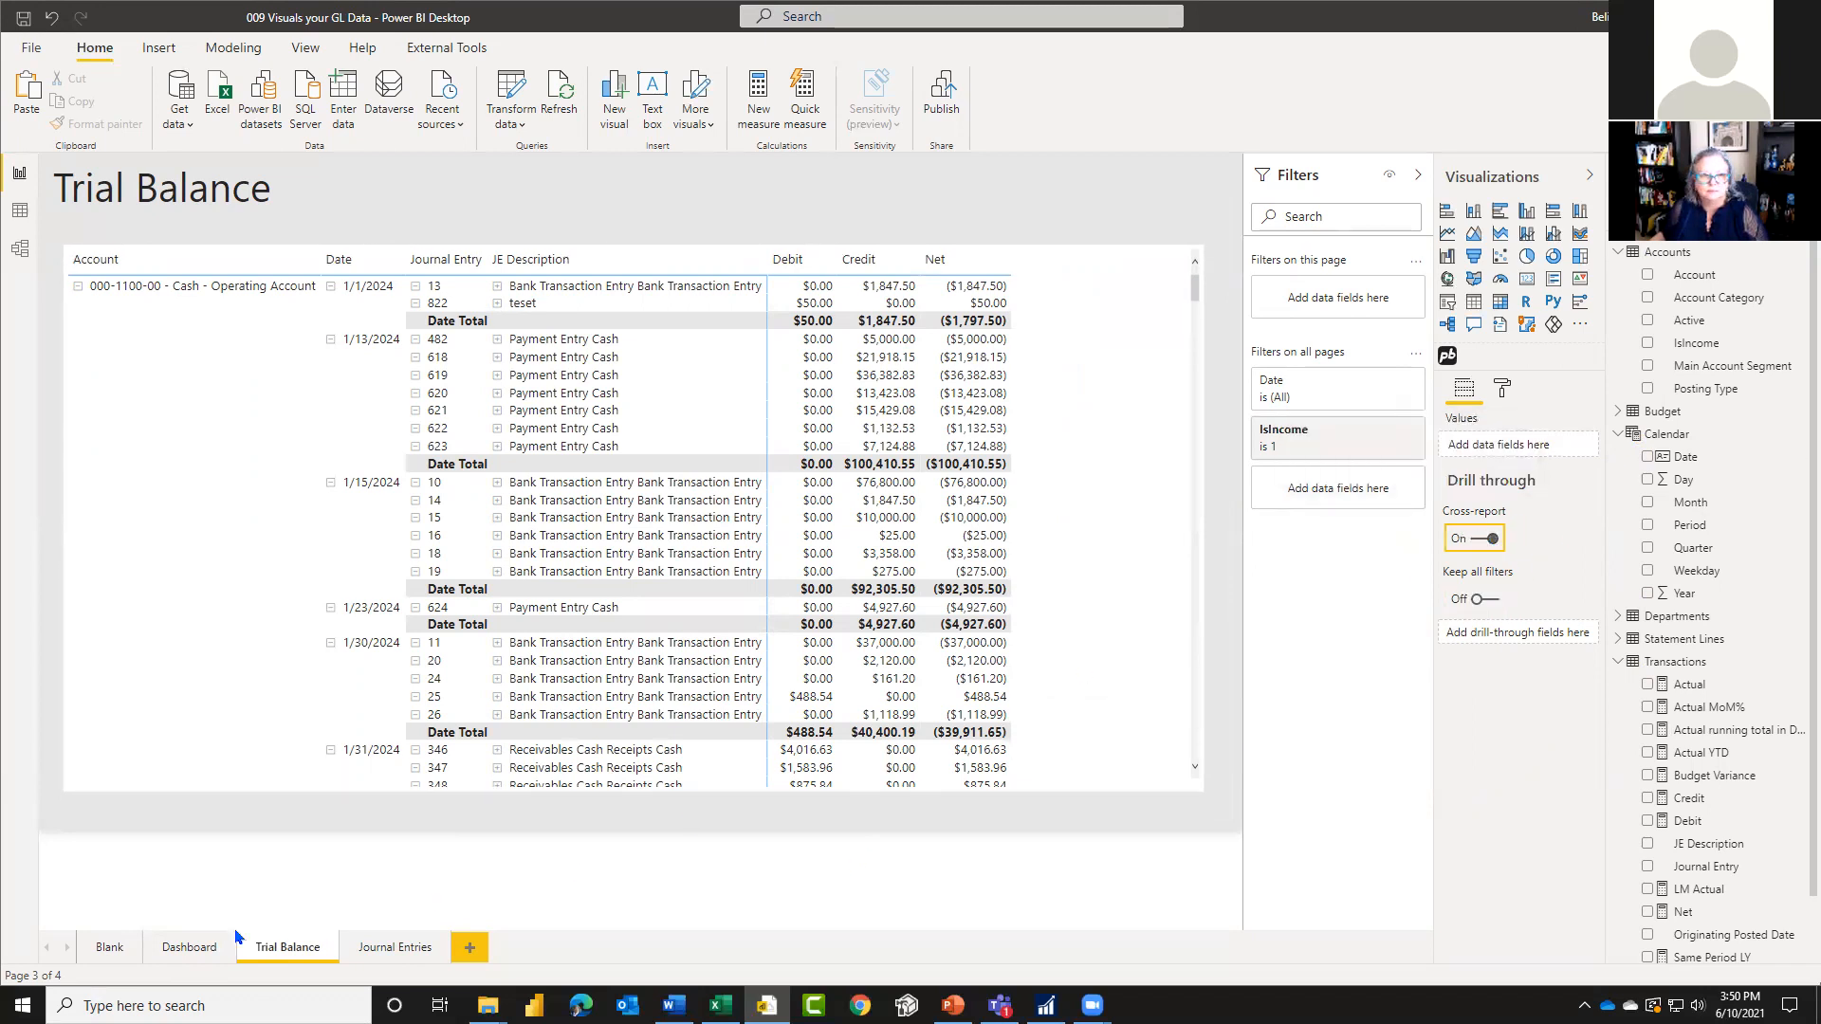
Step: Turn off both cross-report drill through and keeping all filters for the Dashboard page
click(194, 947)
click(1476, 538)
click(1480, 598)
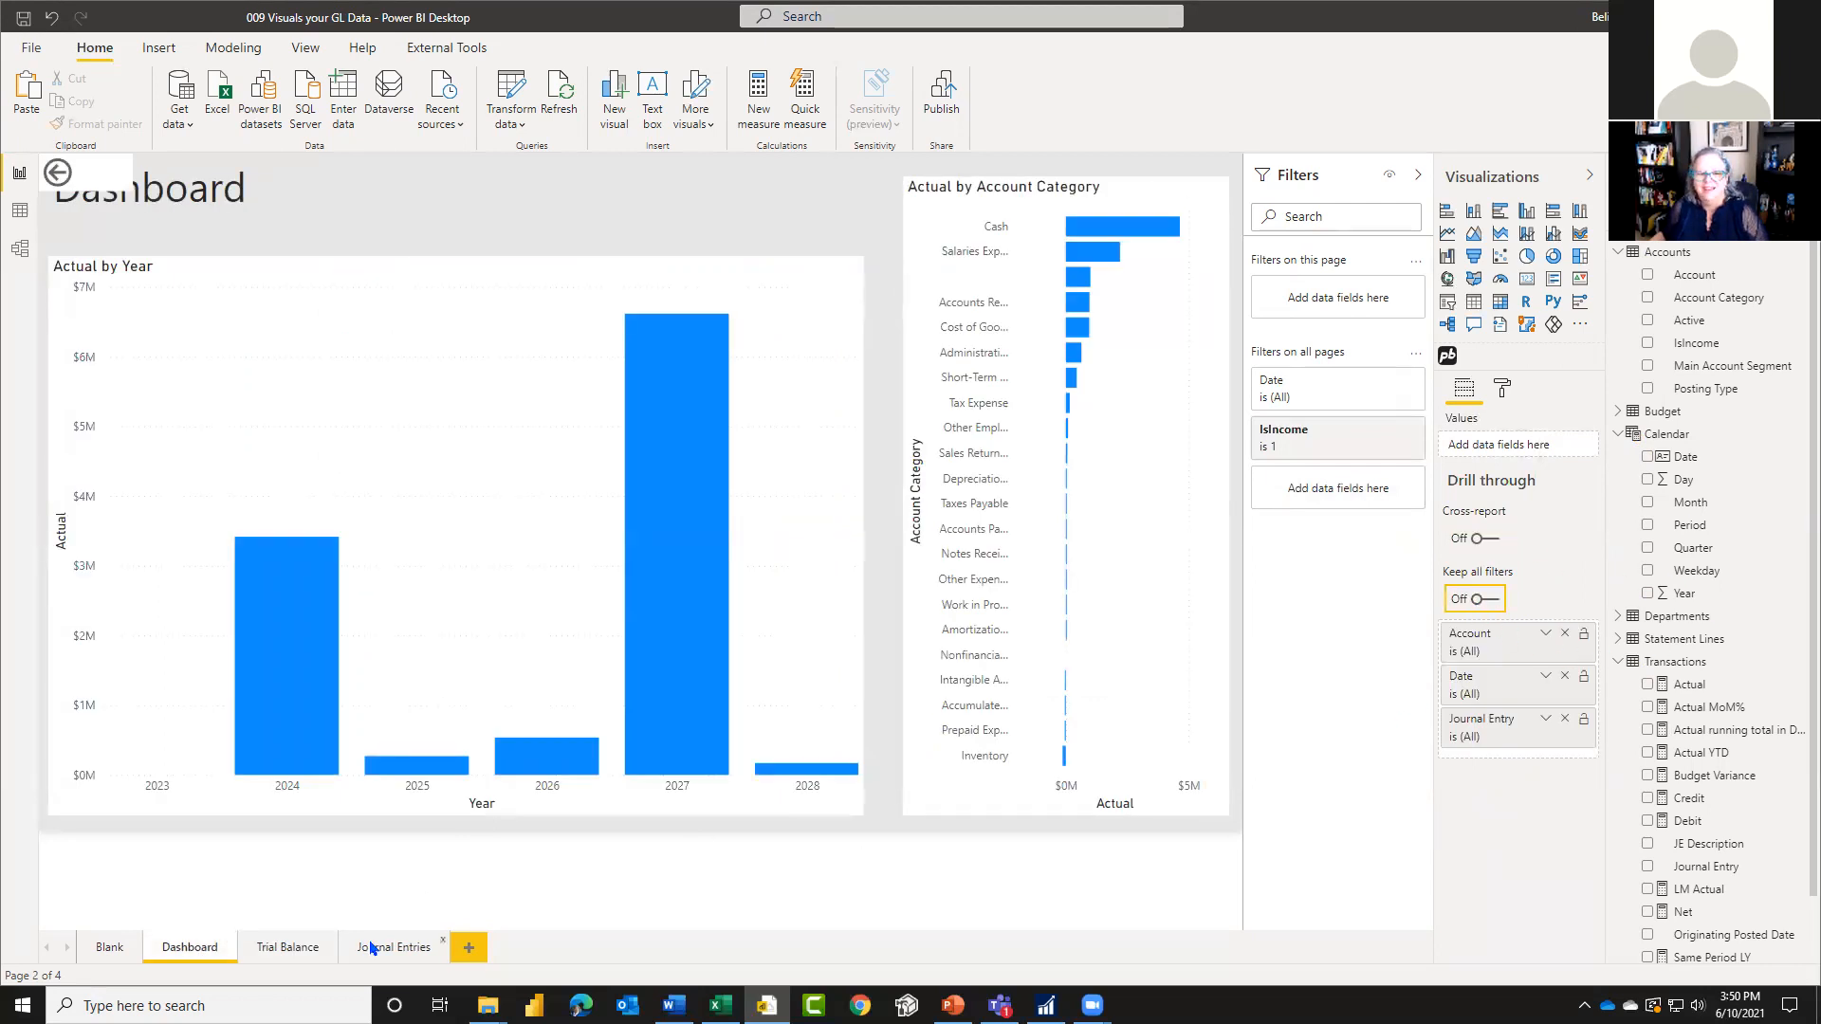
Step: Using the Journal Entries page's drill-through setup as reference, add Date, JE Description and Account as drill-through fields of the Trial Balance page
click(394, 948)
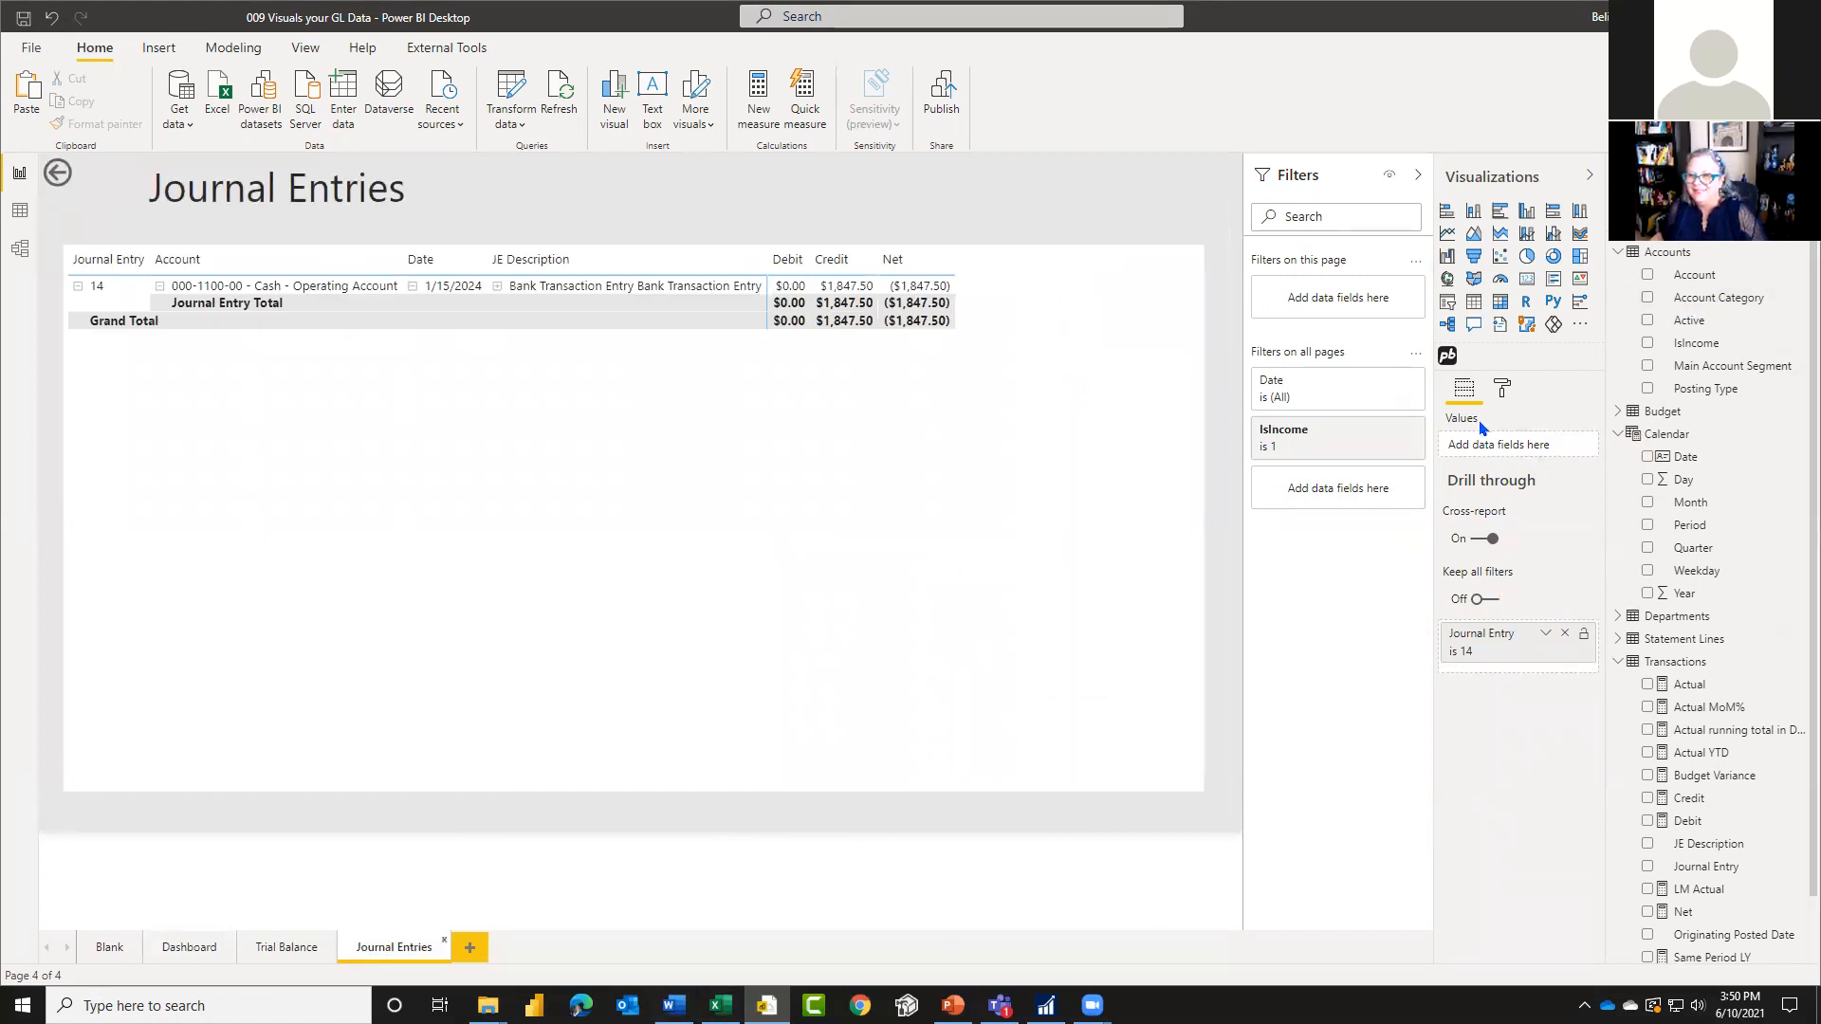
click(275, 947)
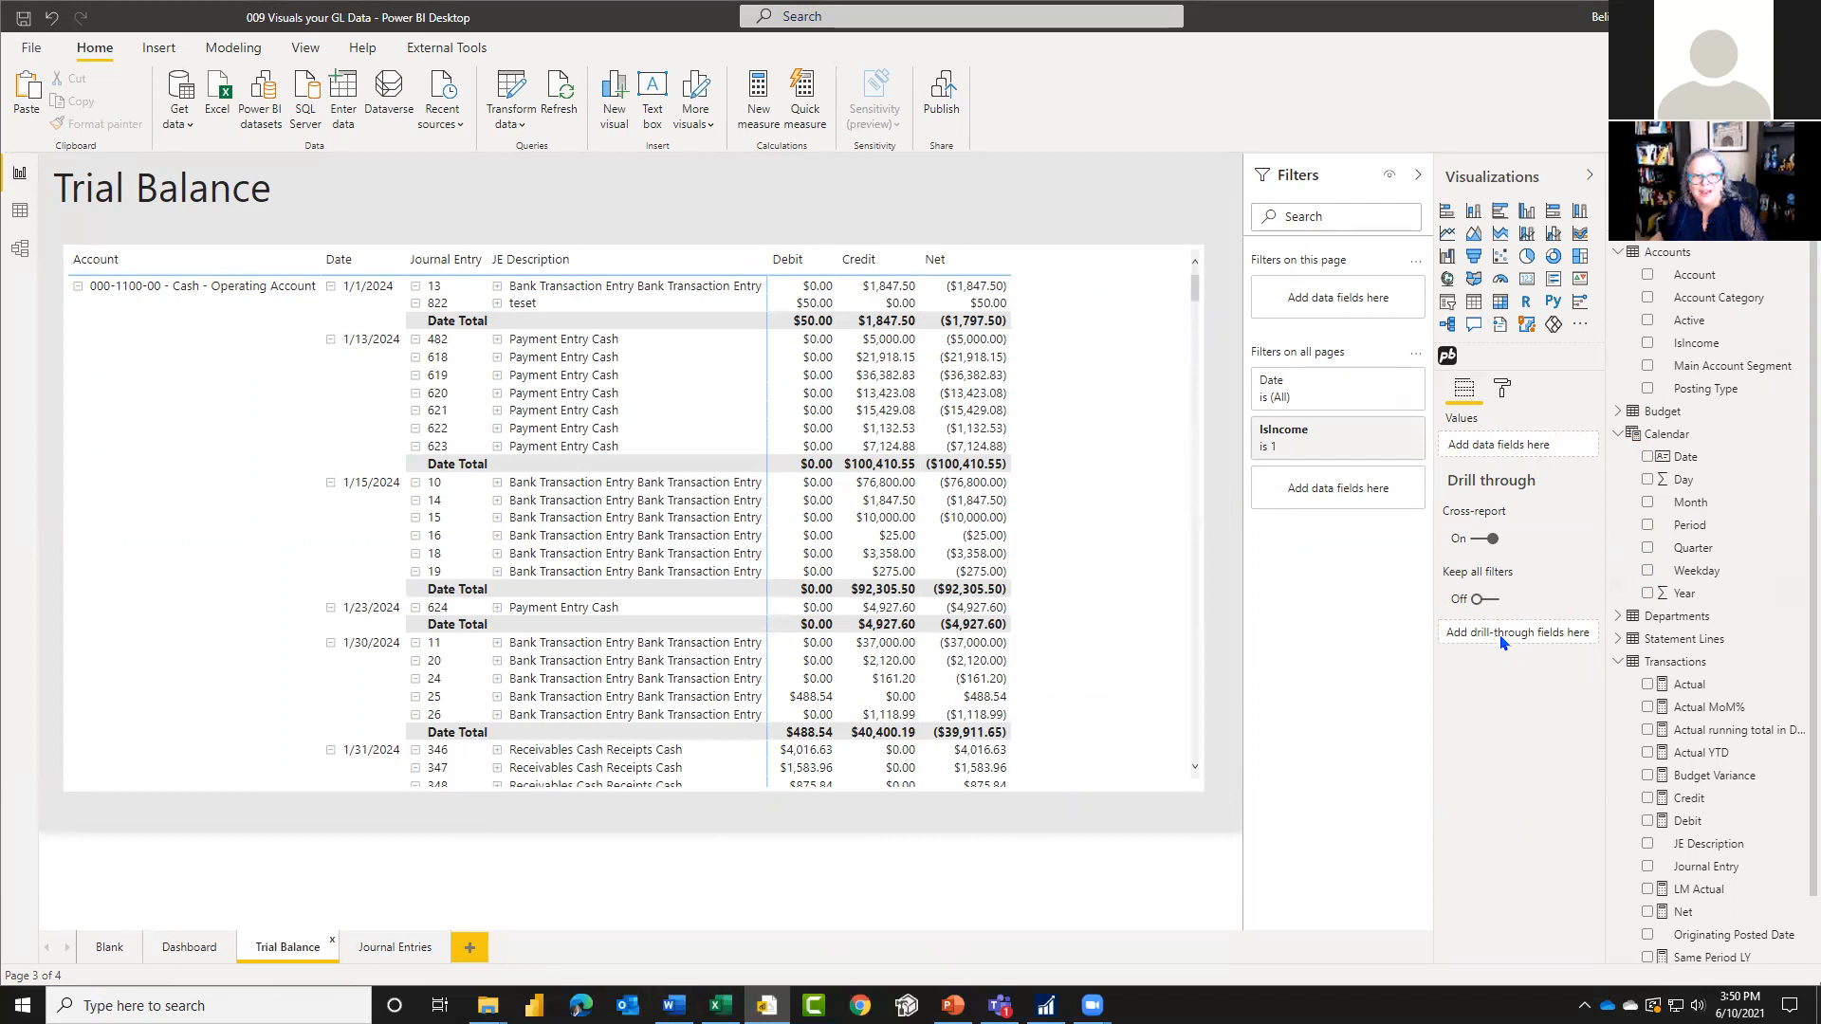
drag(1667, 510, 1518, 634)
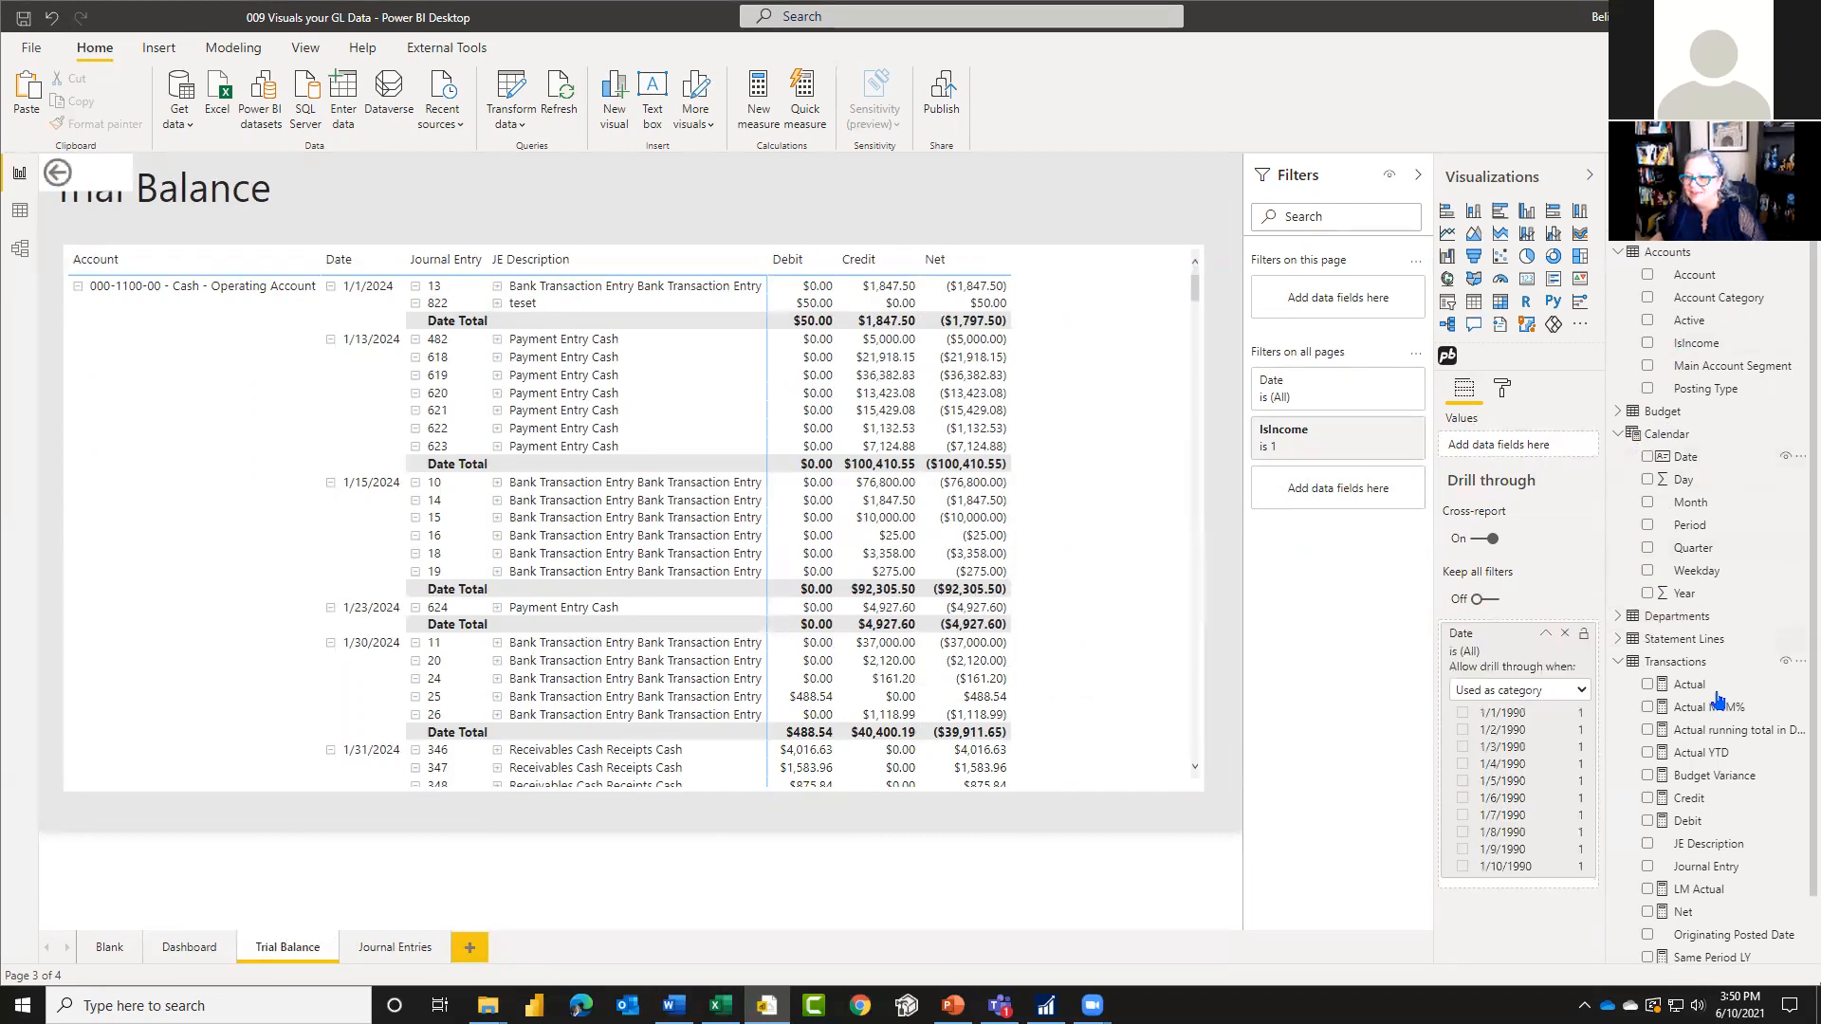
click(1545, 634)
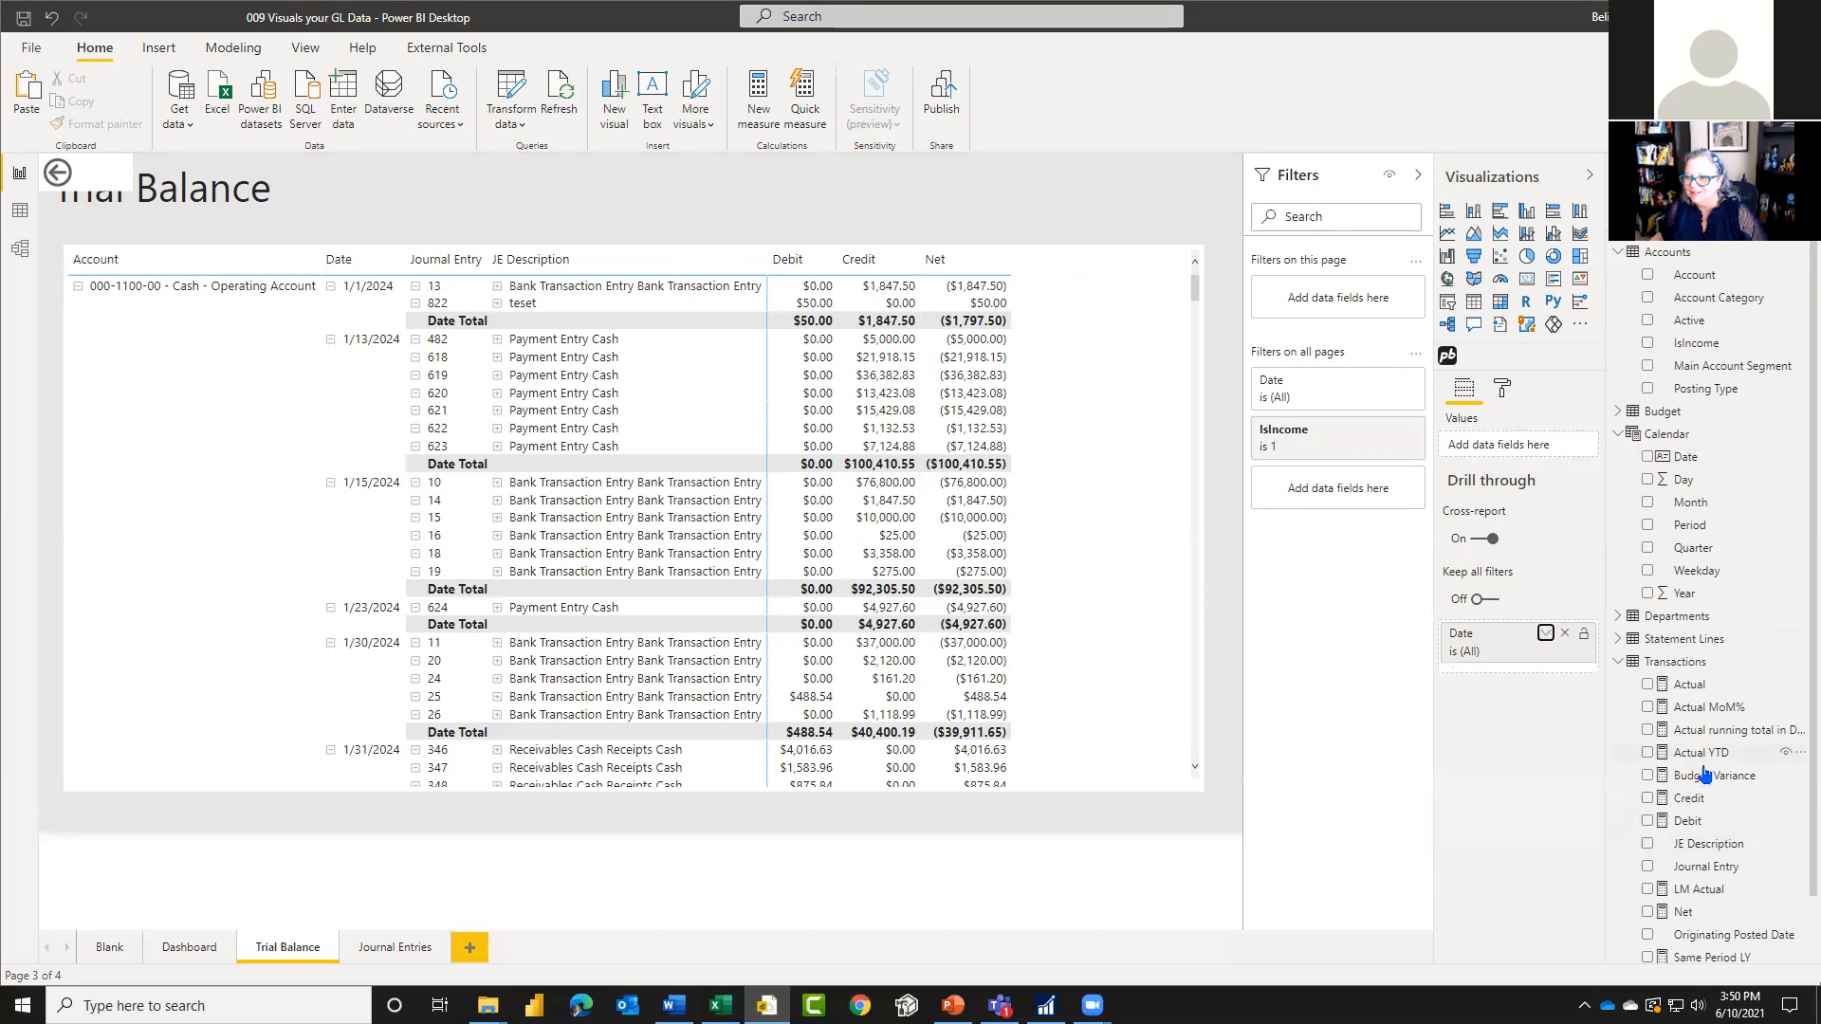
drag(1707, 843, 1522, 675)
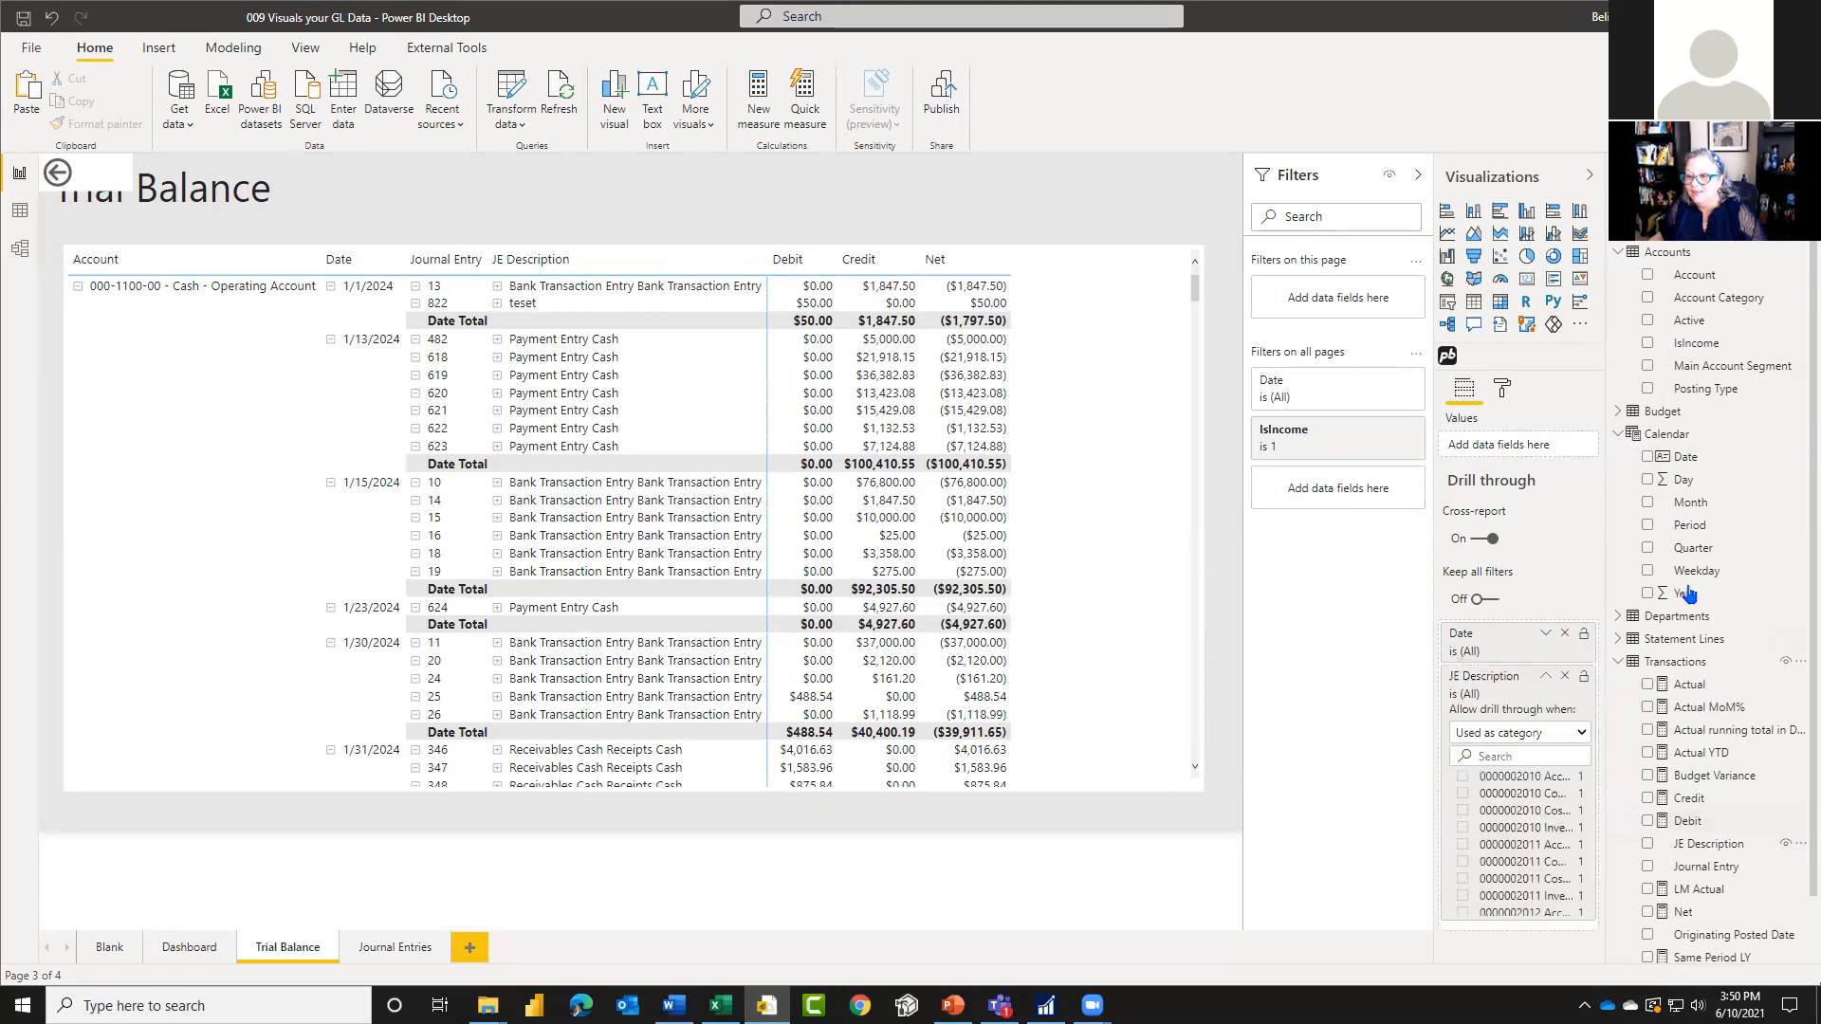
click(1546, 676)
drag(1717, 284, 1502, 710)
Step: Check the 2027 column of the Actual by Year chart and a credit amount in the Trial Balance for drill-through options
click(189, 949)
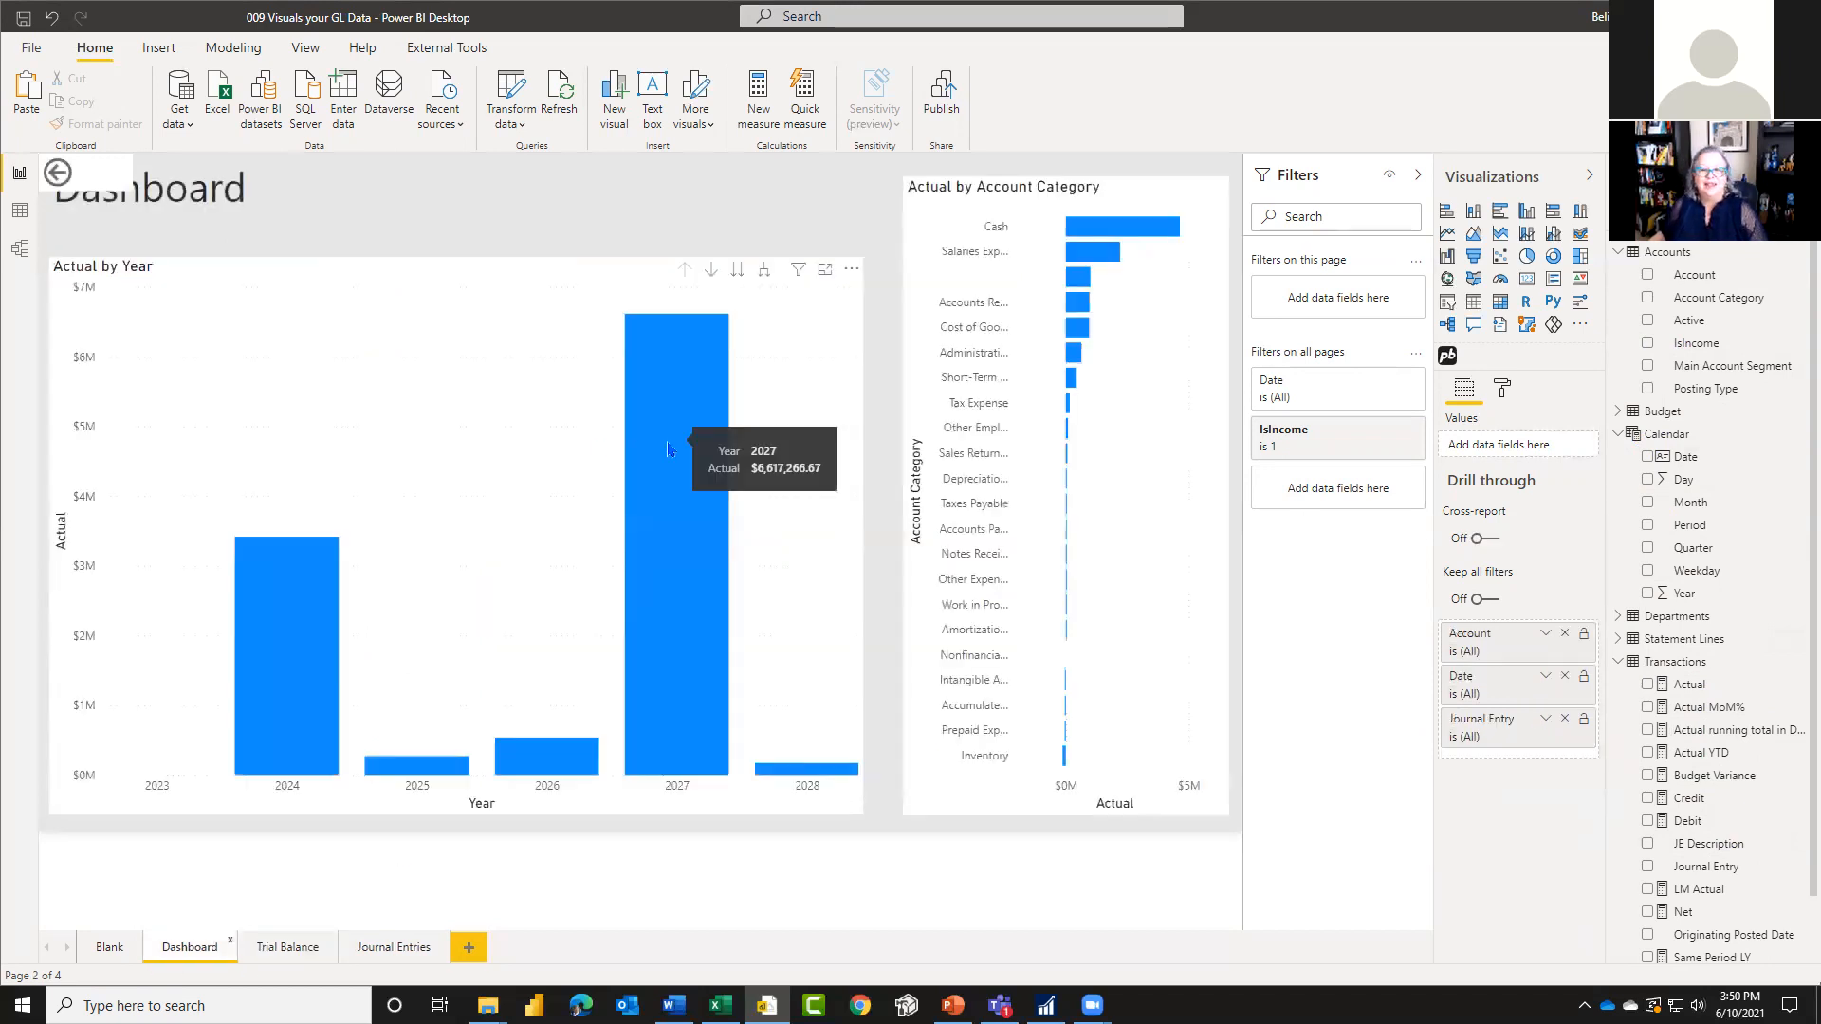
right_click(668, 449)
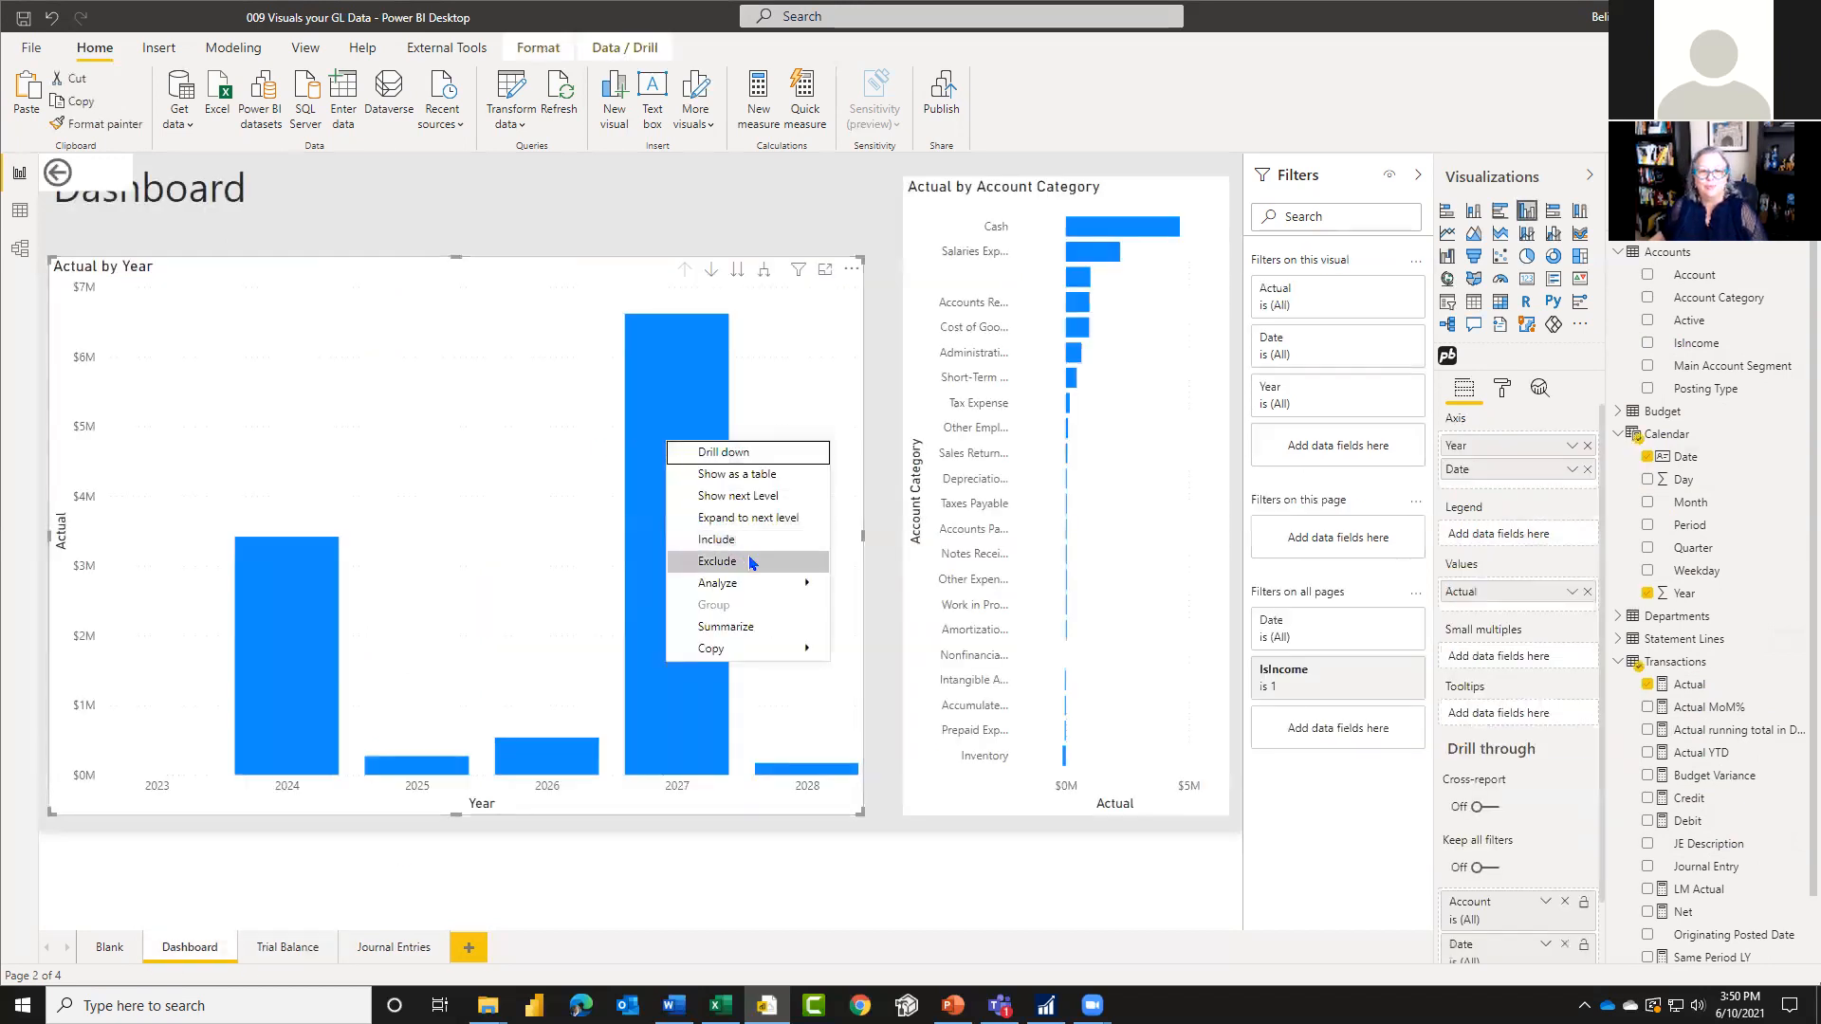
mouse_move(790, 582)
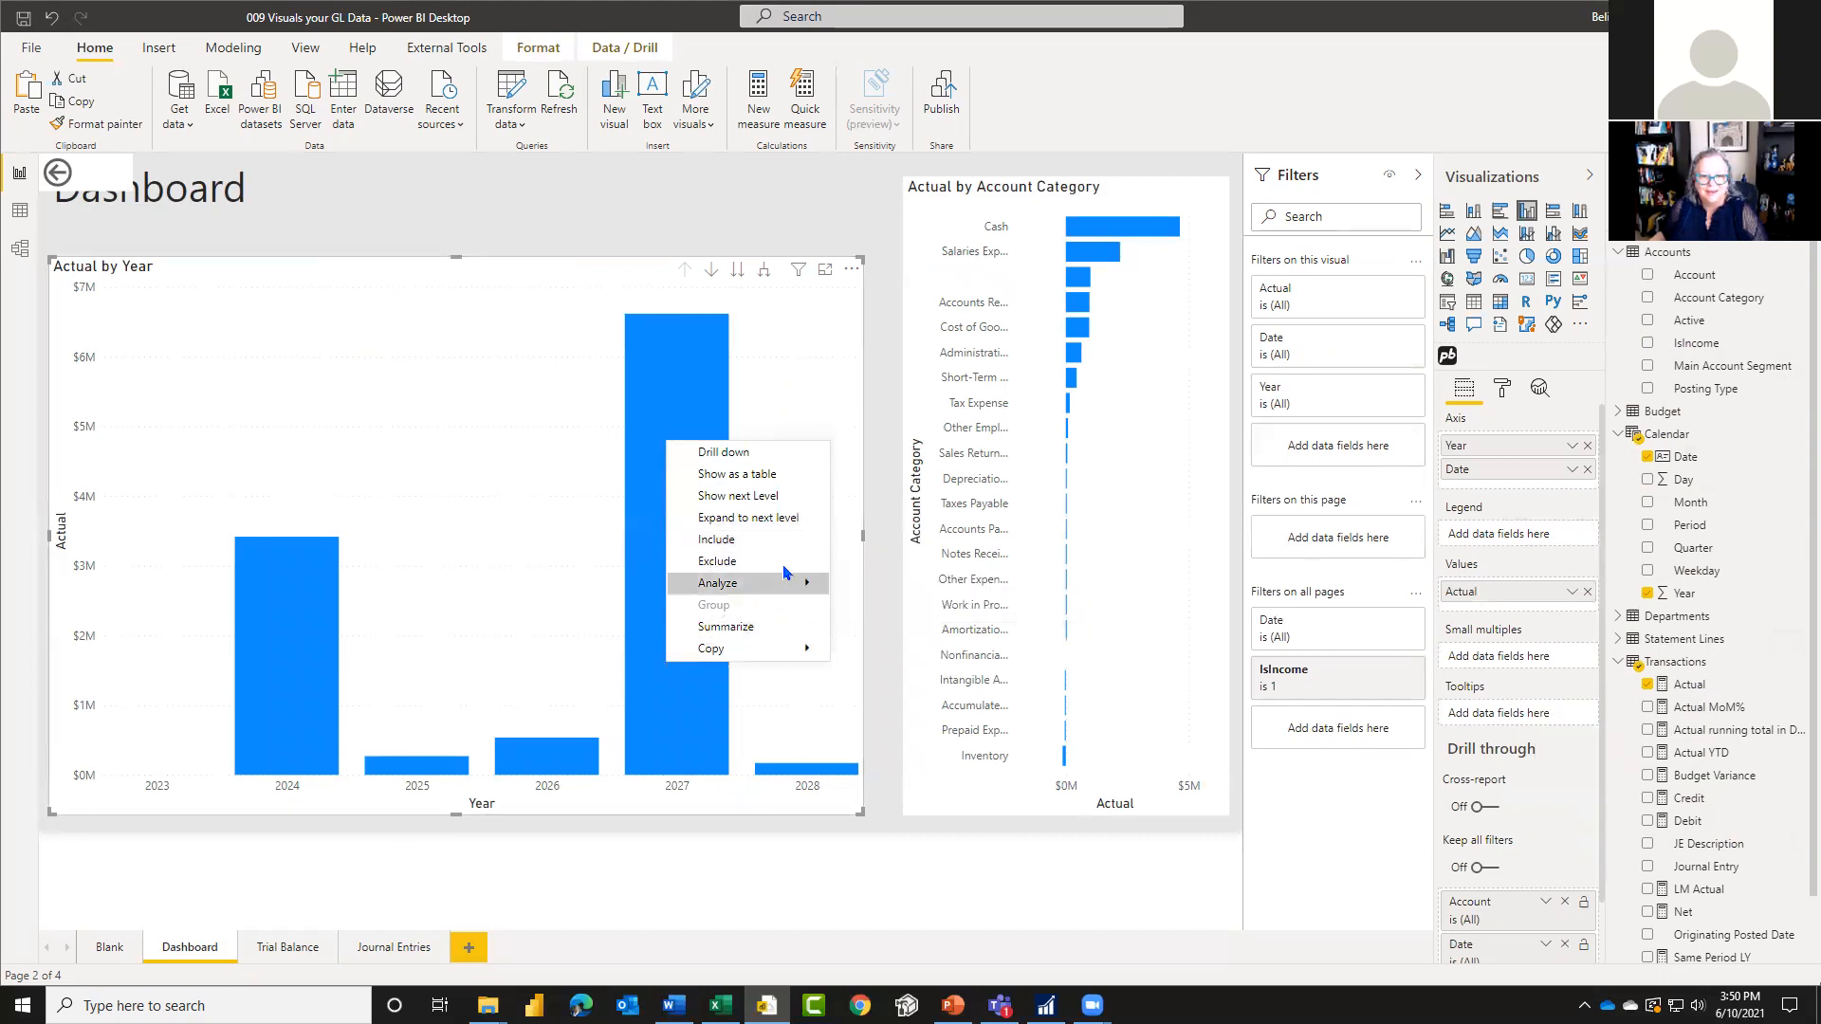
click(402, 949)
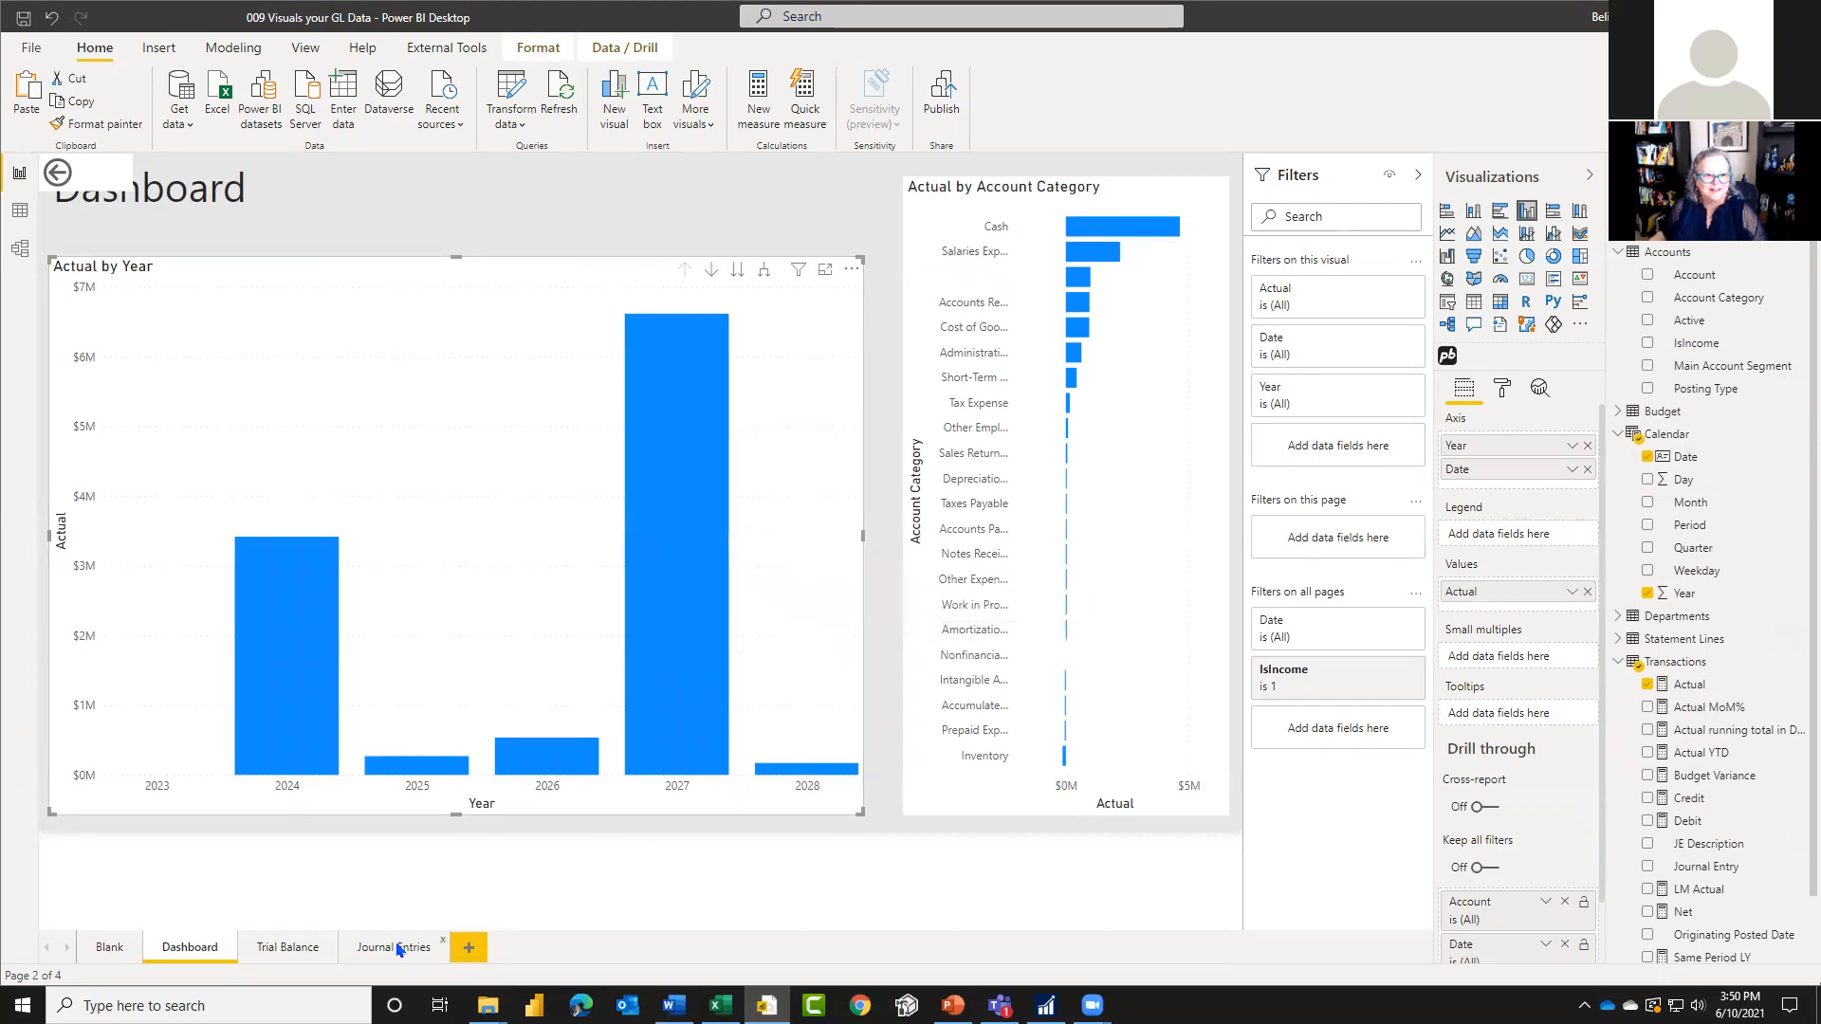
click(286, 948)
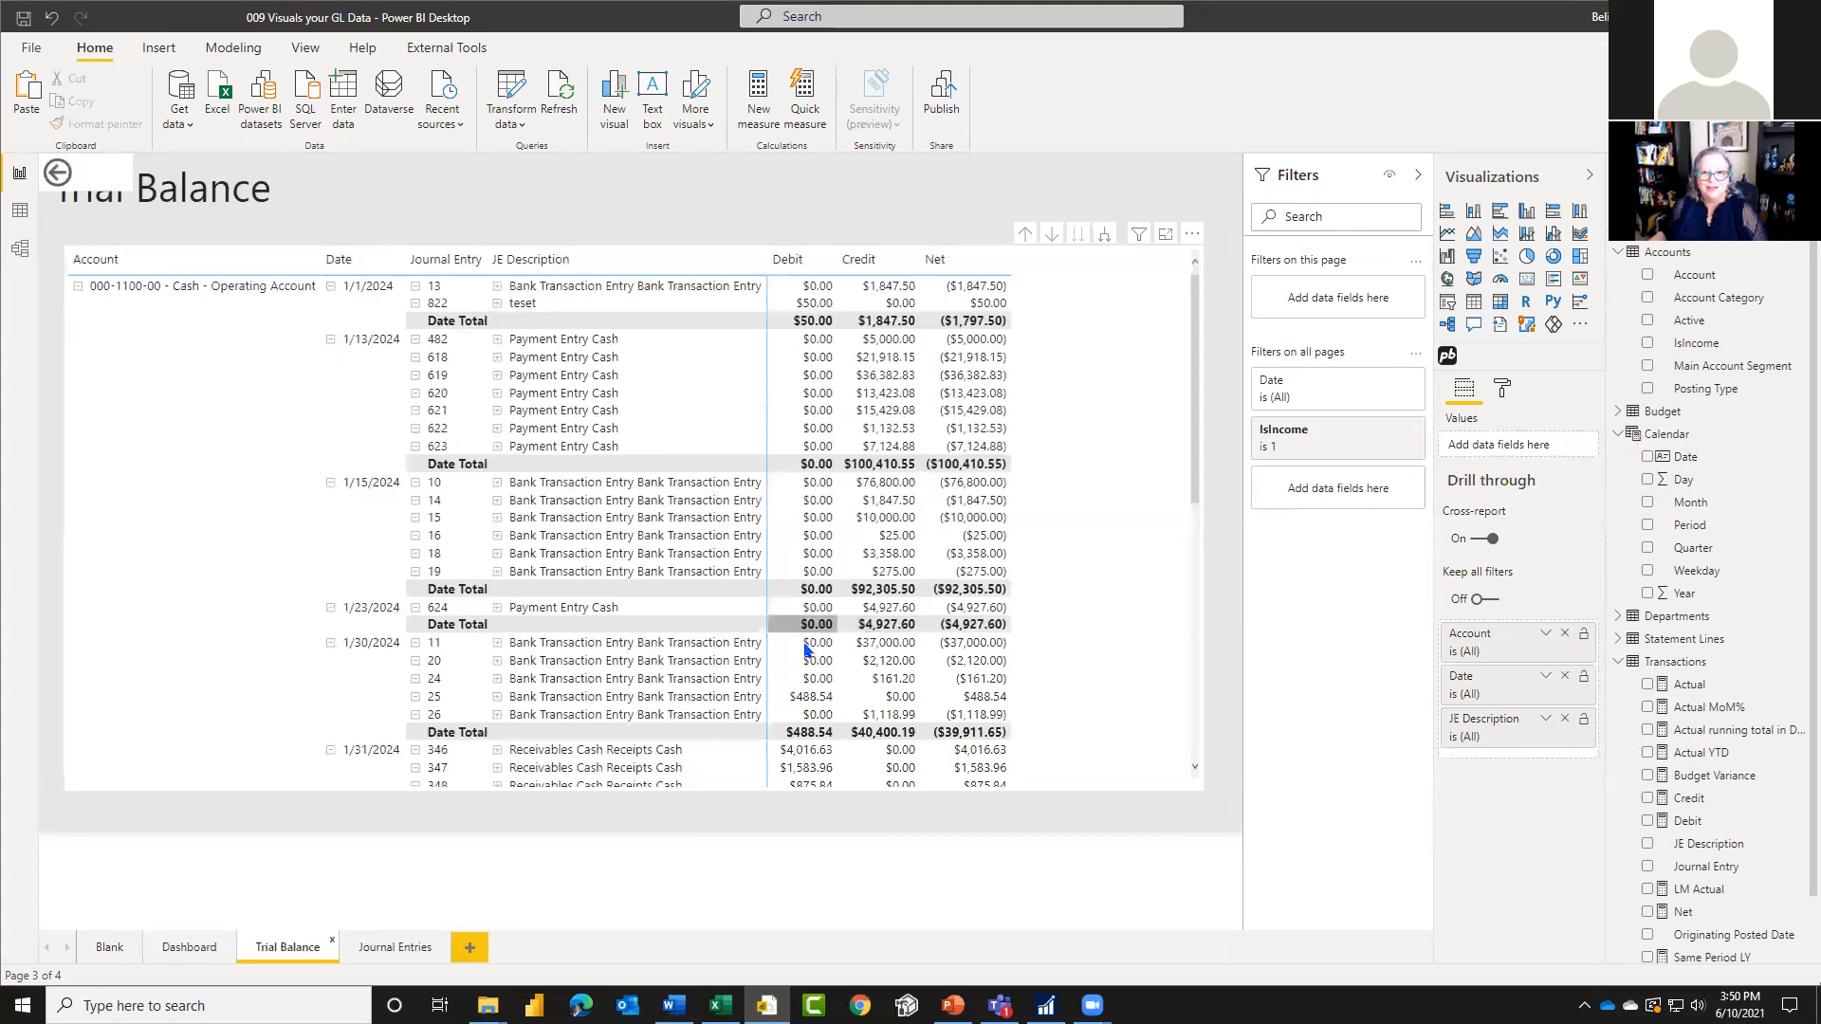
right_click(890, 522)
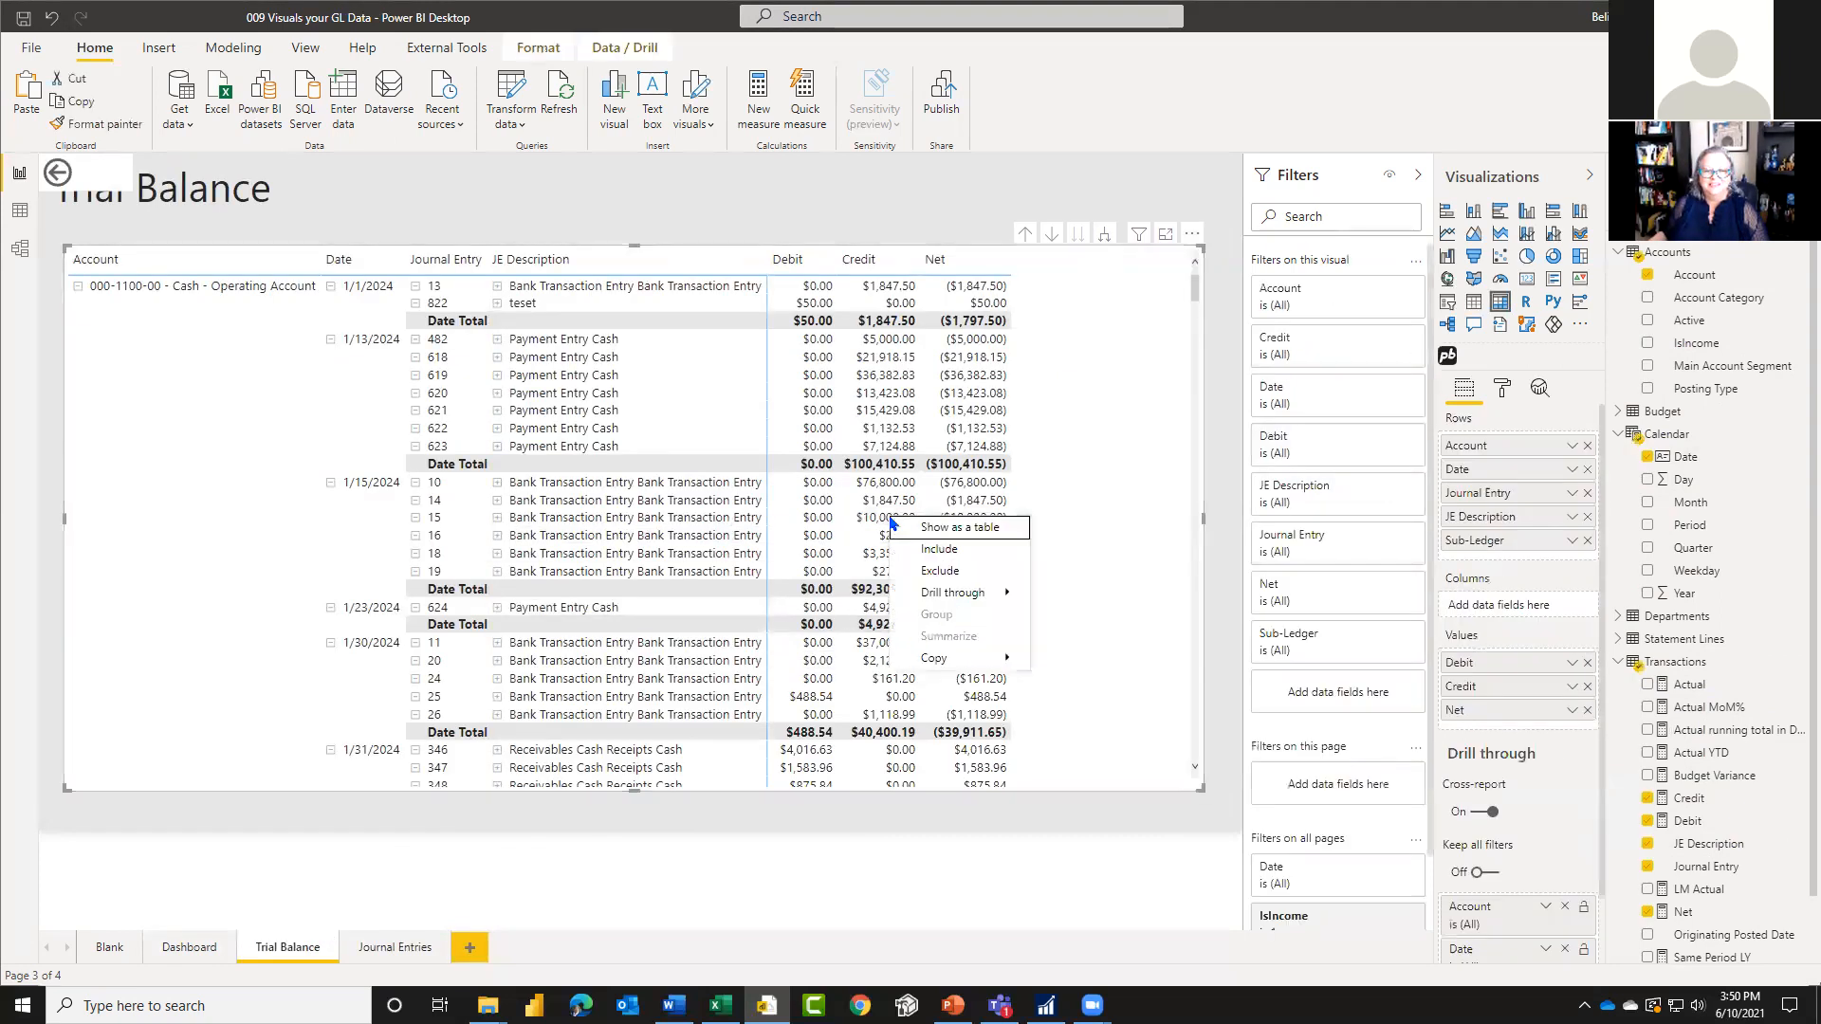
click(193, 952)
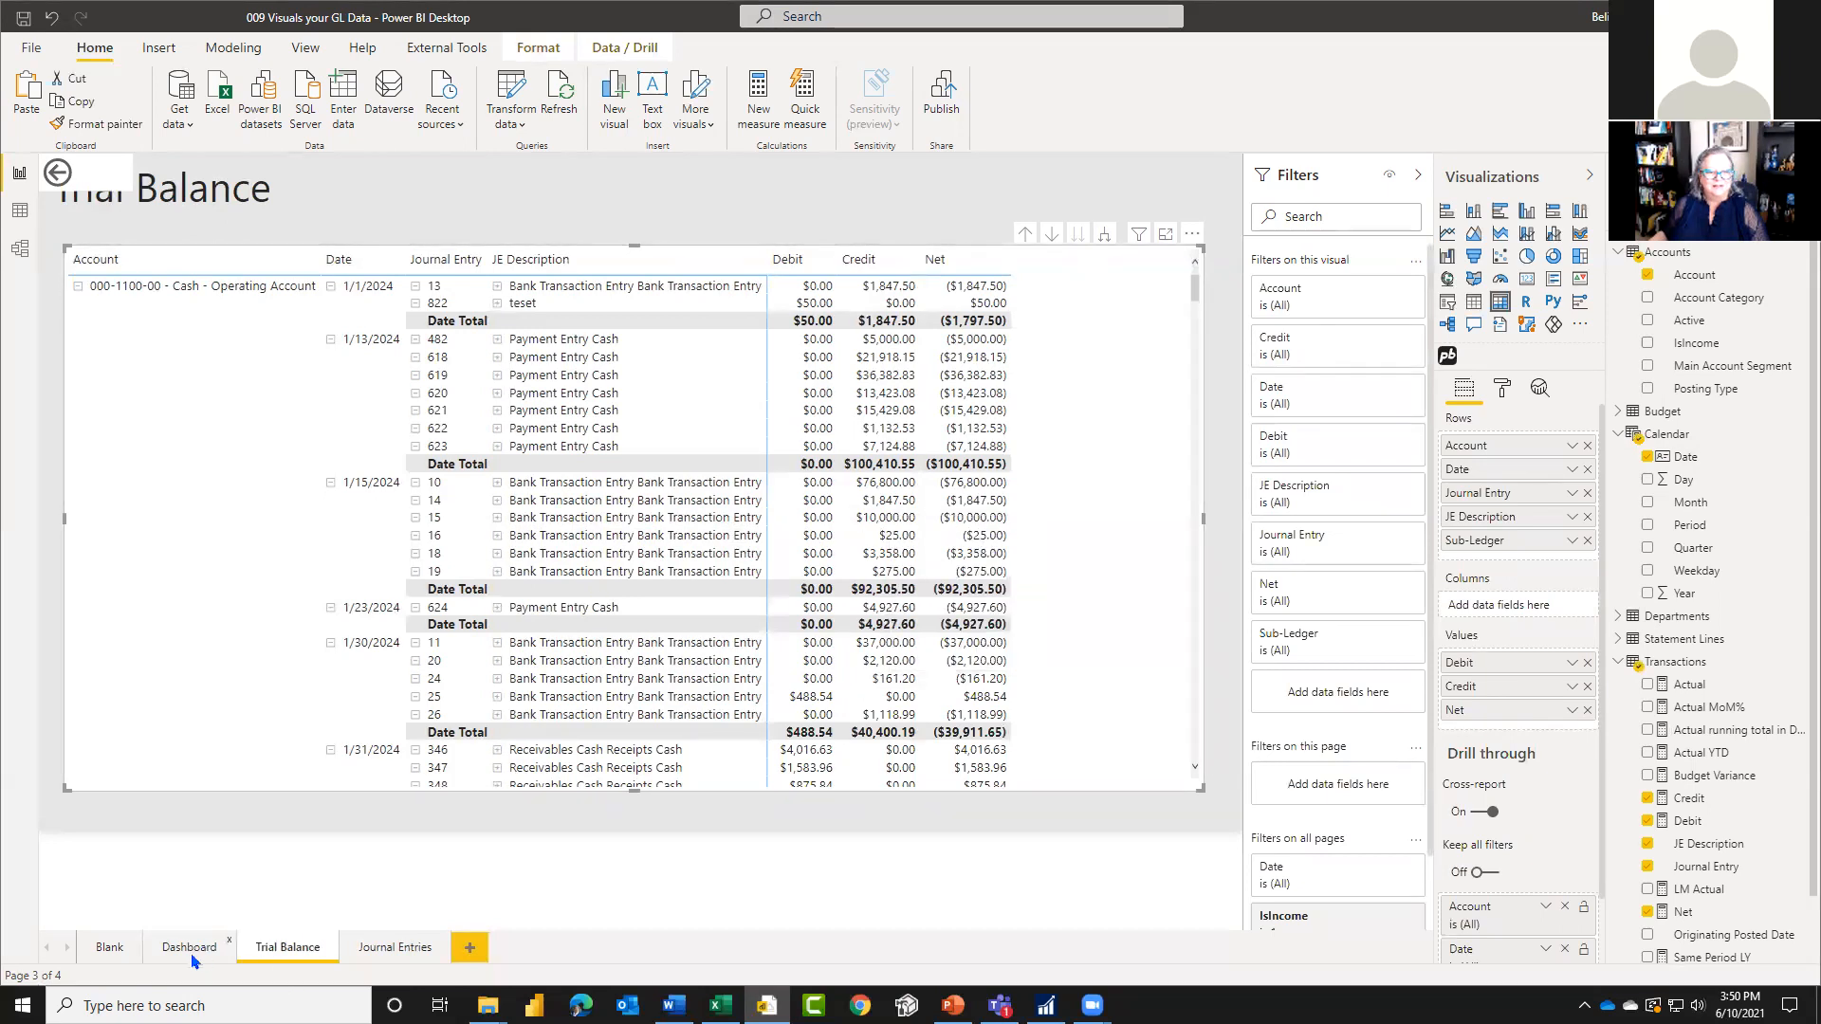
click(191, 948)
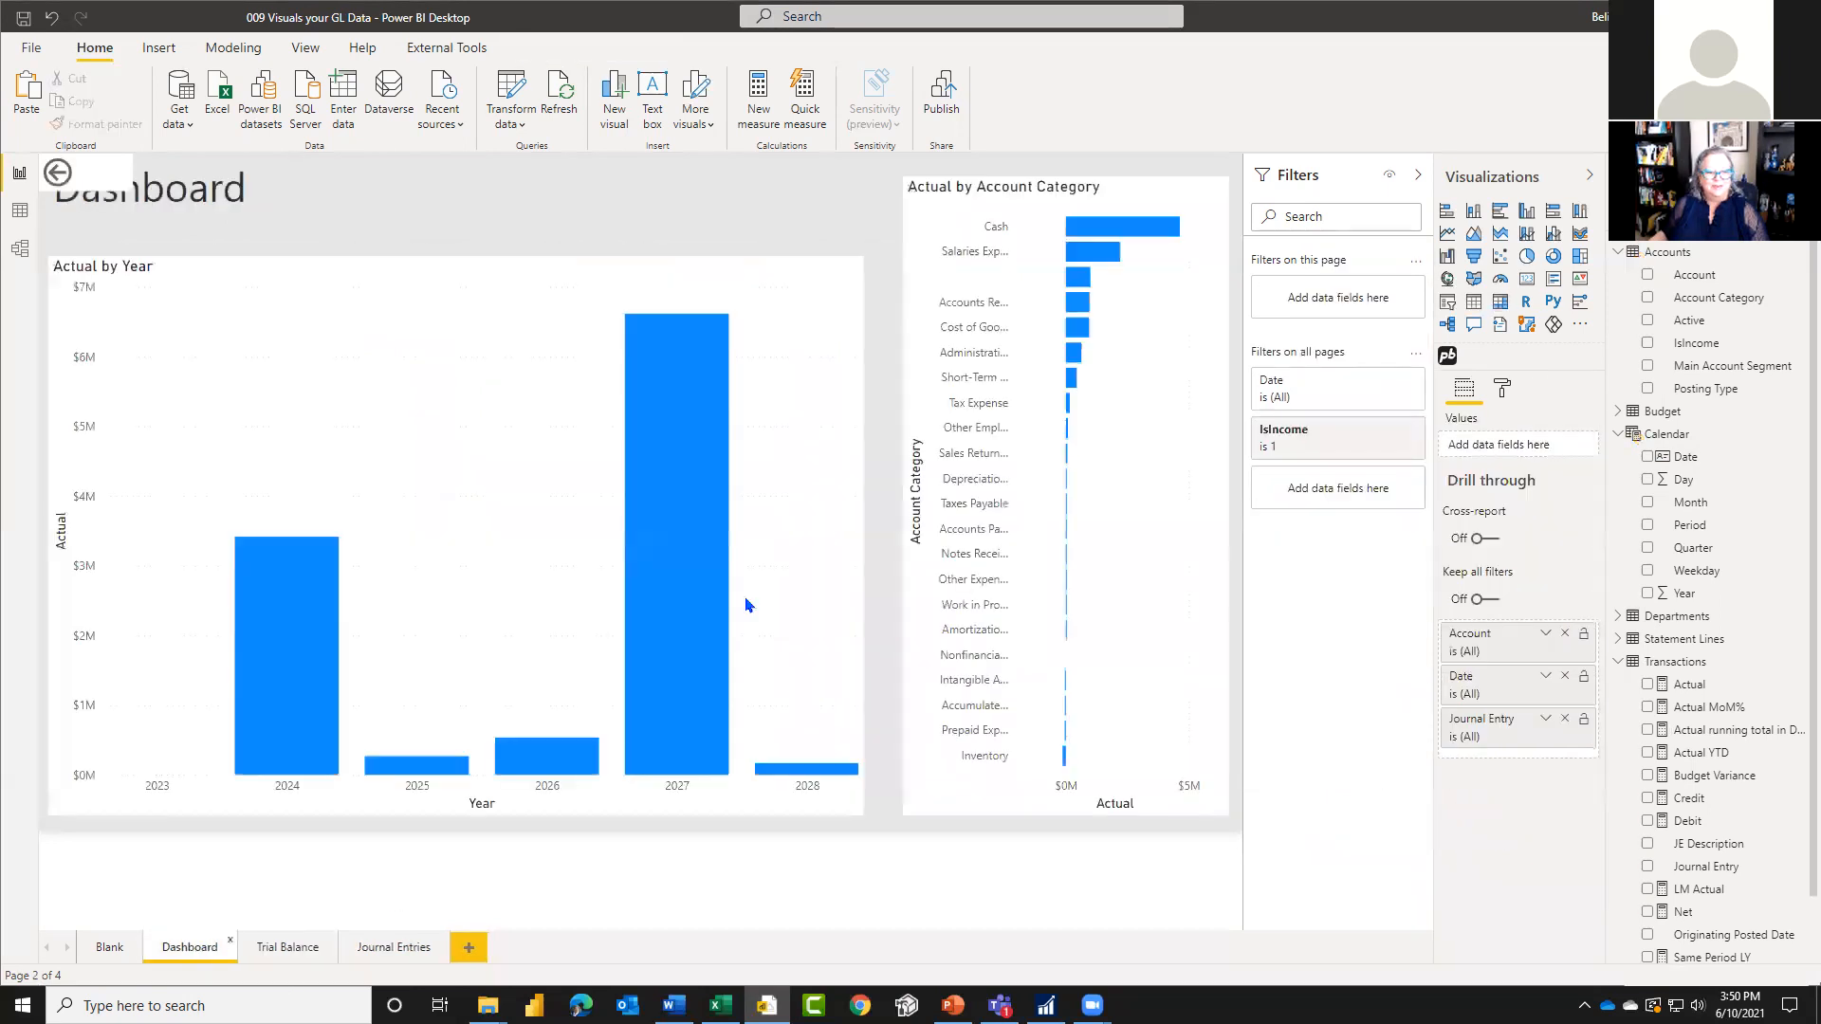
right_click(700, 472)
mouse_move(749, 671)
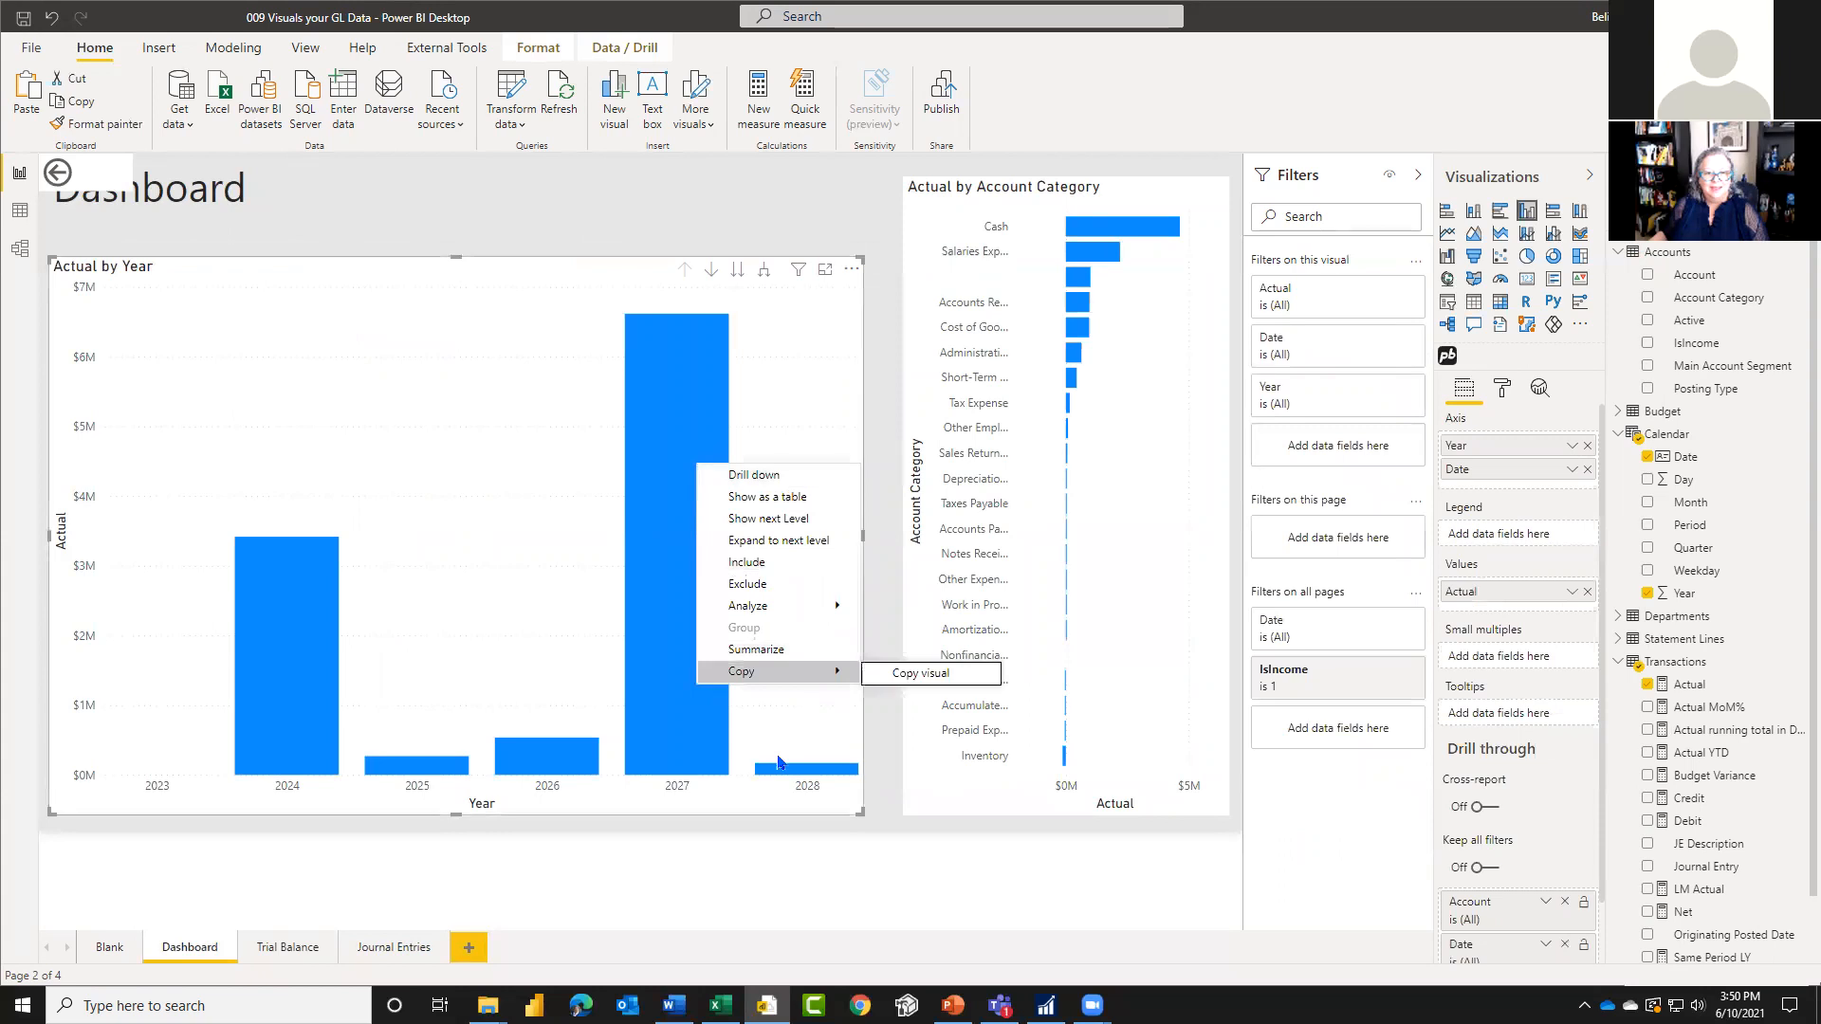
click(621, 902)
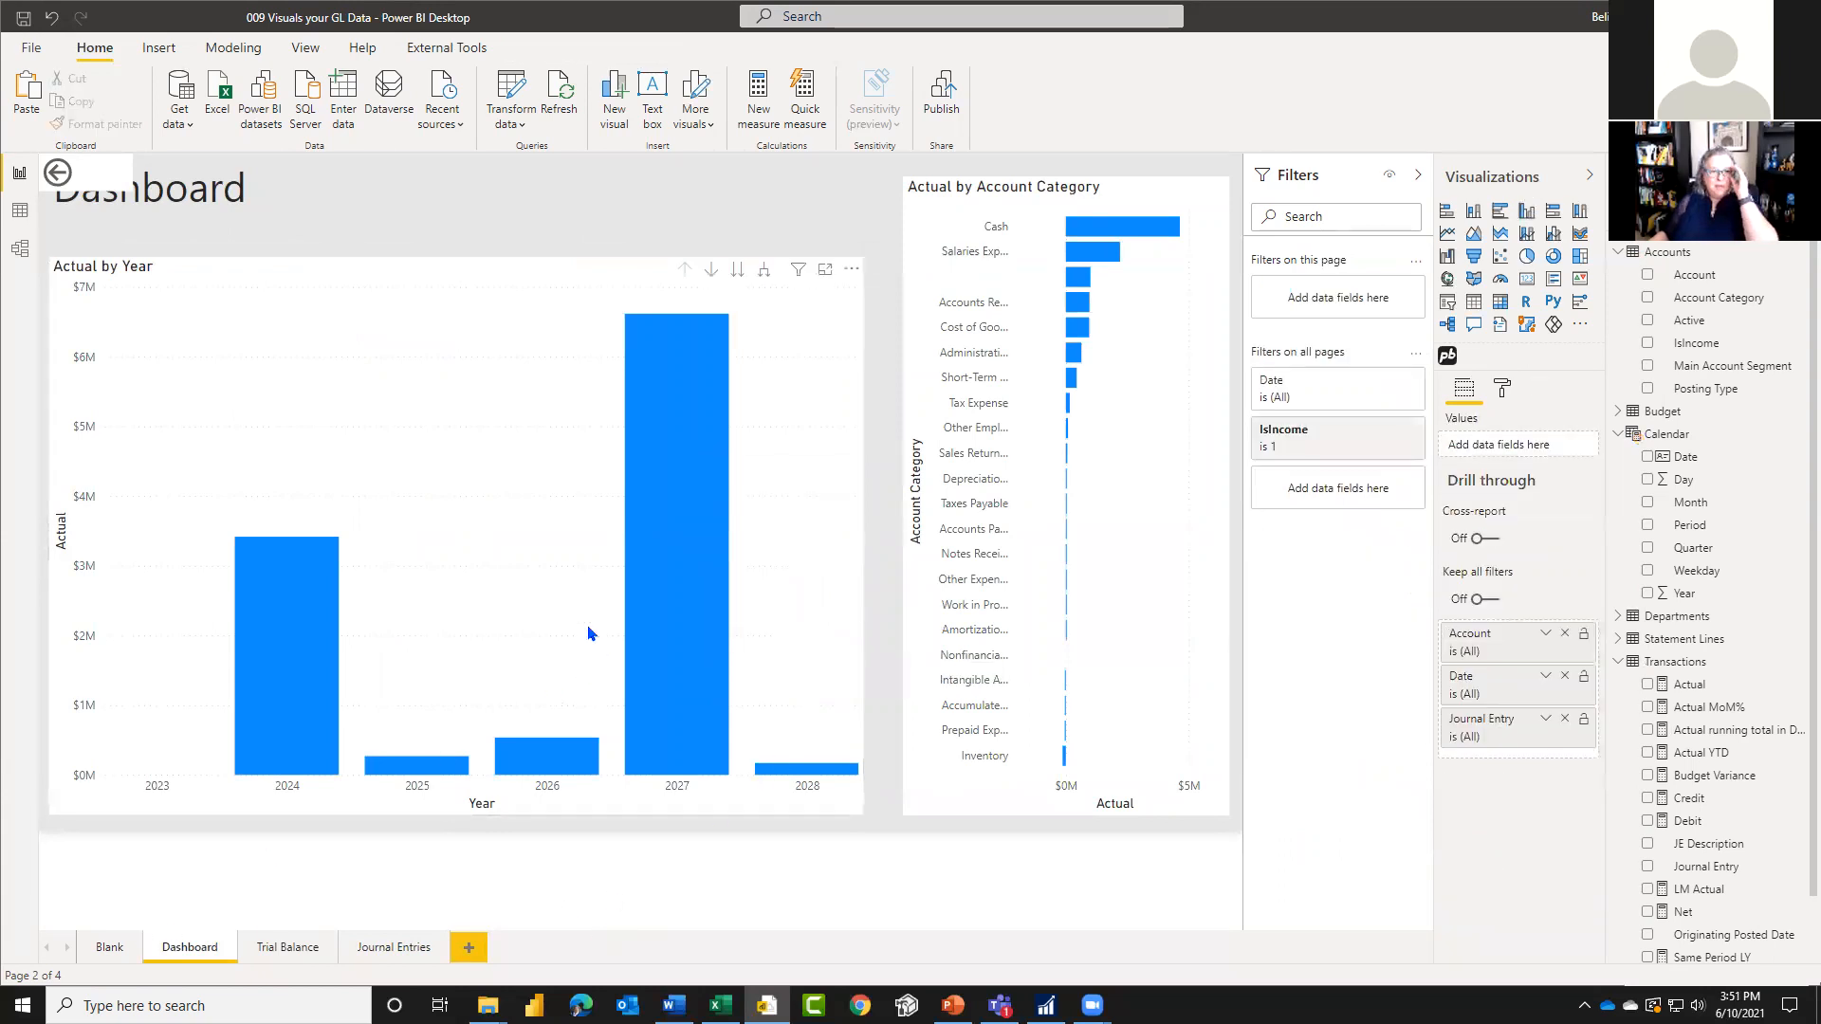
Step: Remove Date from the Actual by Year chart's axis and, with Tax Expense selected in the category chart, add Account as small multiples
click(509, 279)
click(1587, 471)
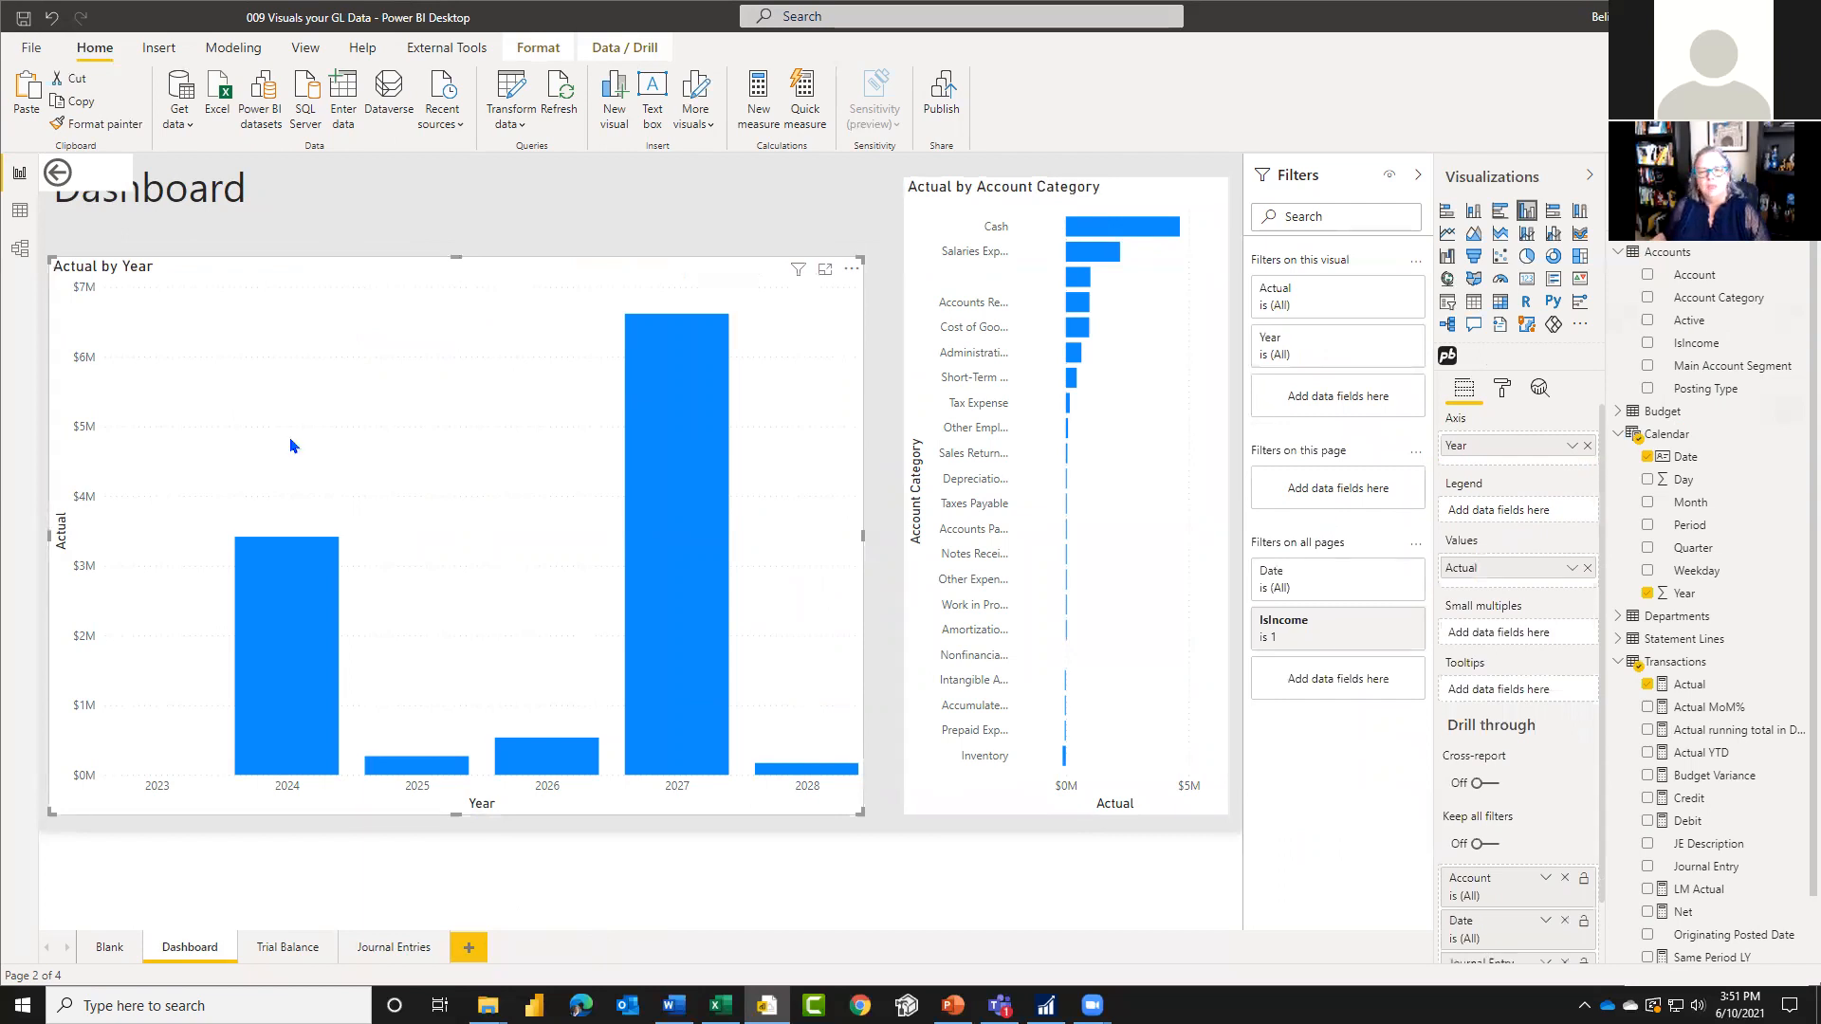
click(1068, 404)
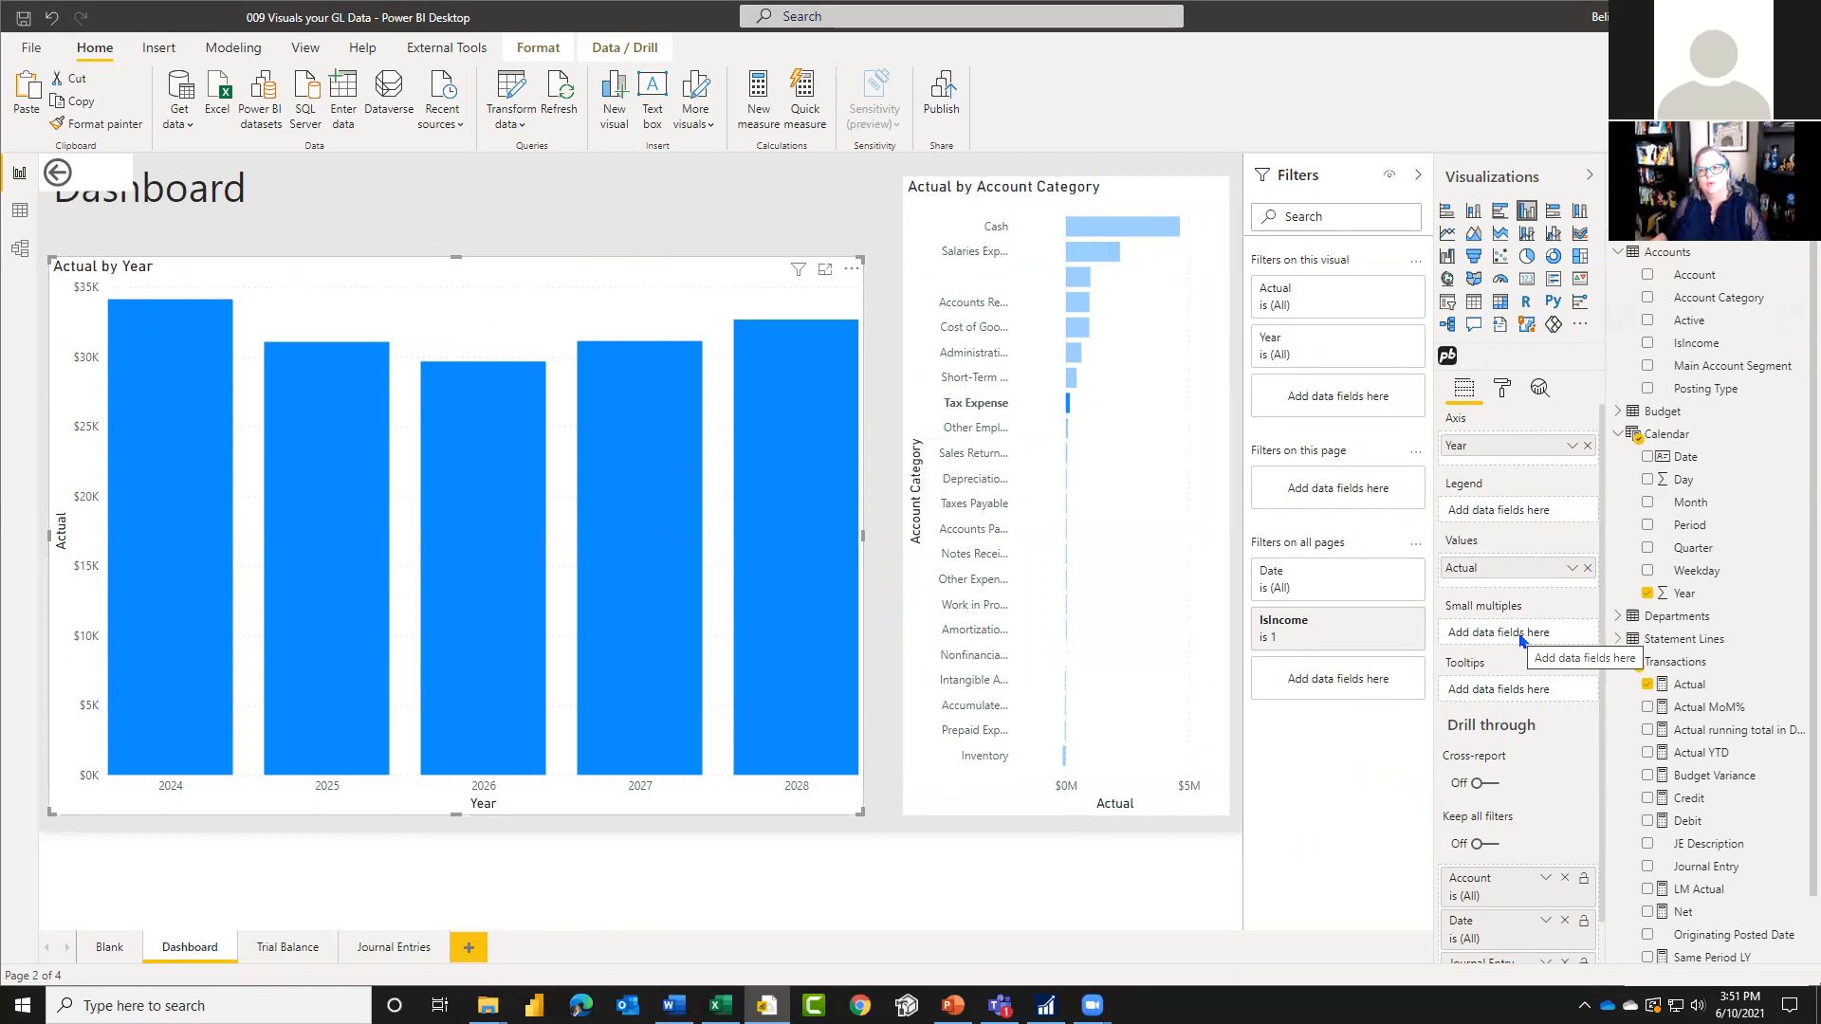
drag(1695, 274, 1515, 635)
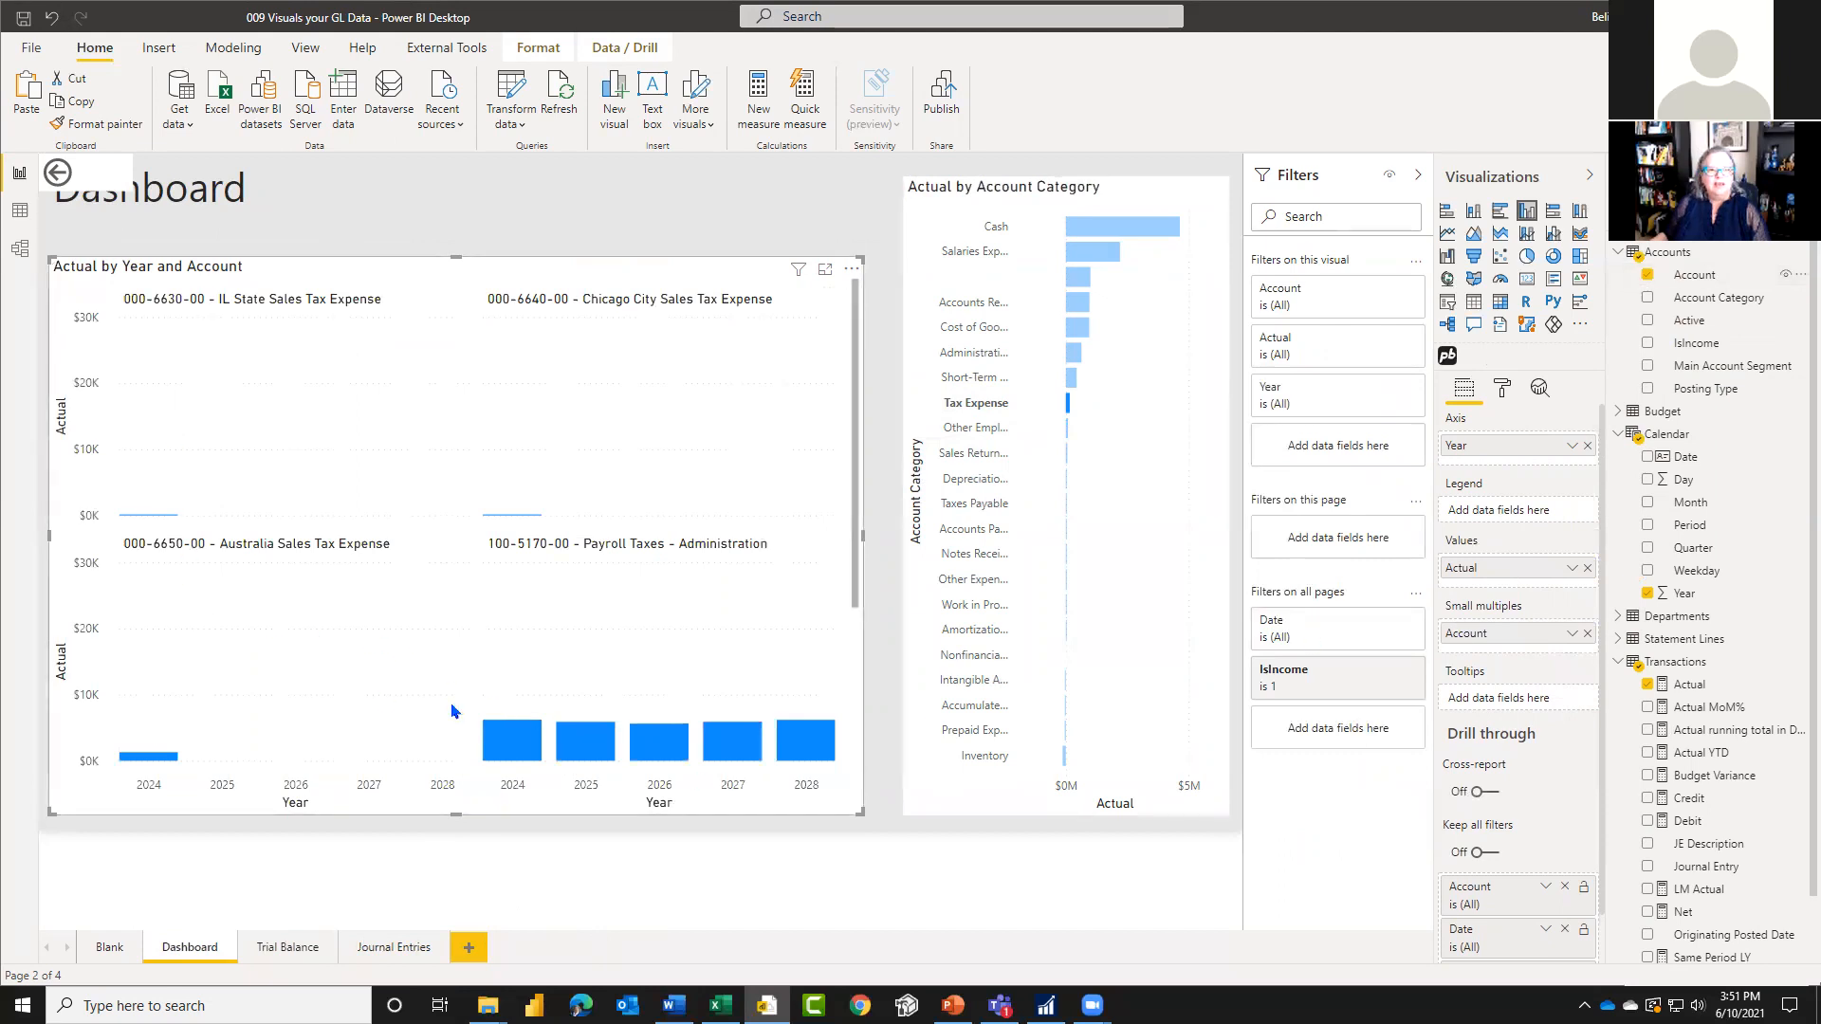
Step: Examine the small multiples for Tax Expense, then cross-filter them by the Inventory and Cost of Goods Sold categories in turn
scroll(451, 710, down, 3)
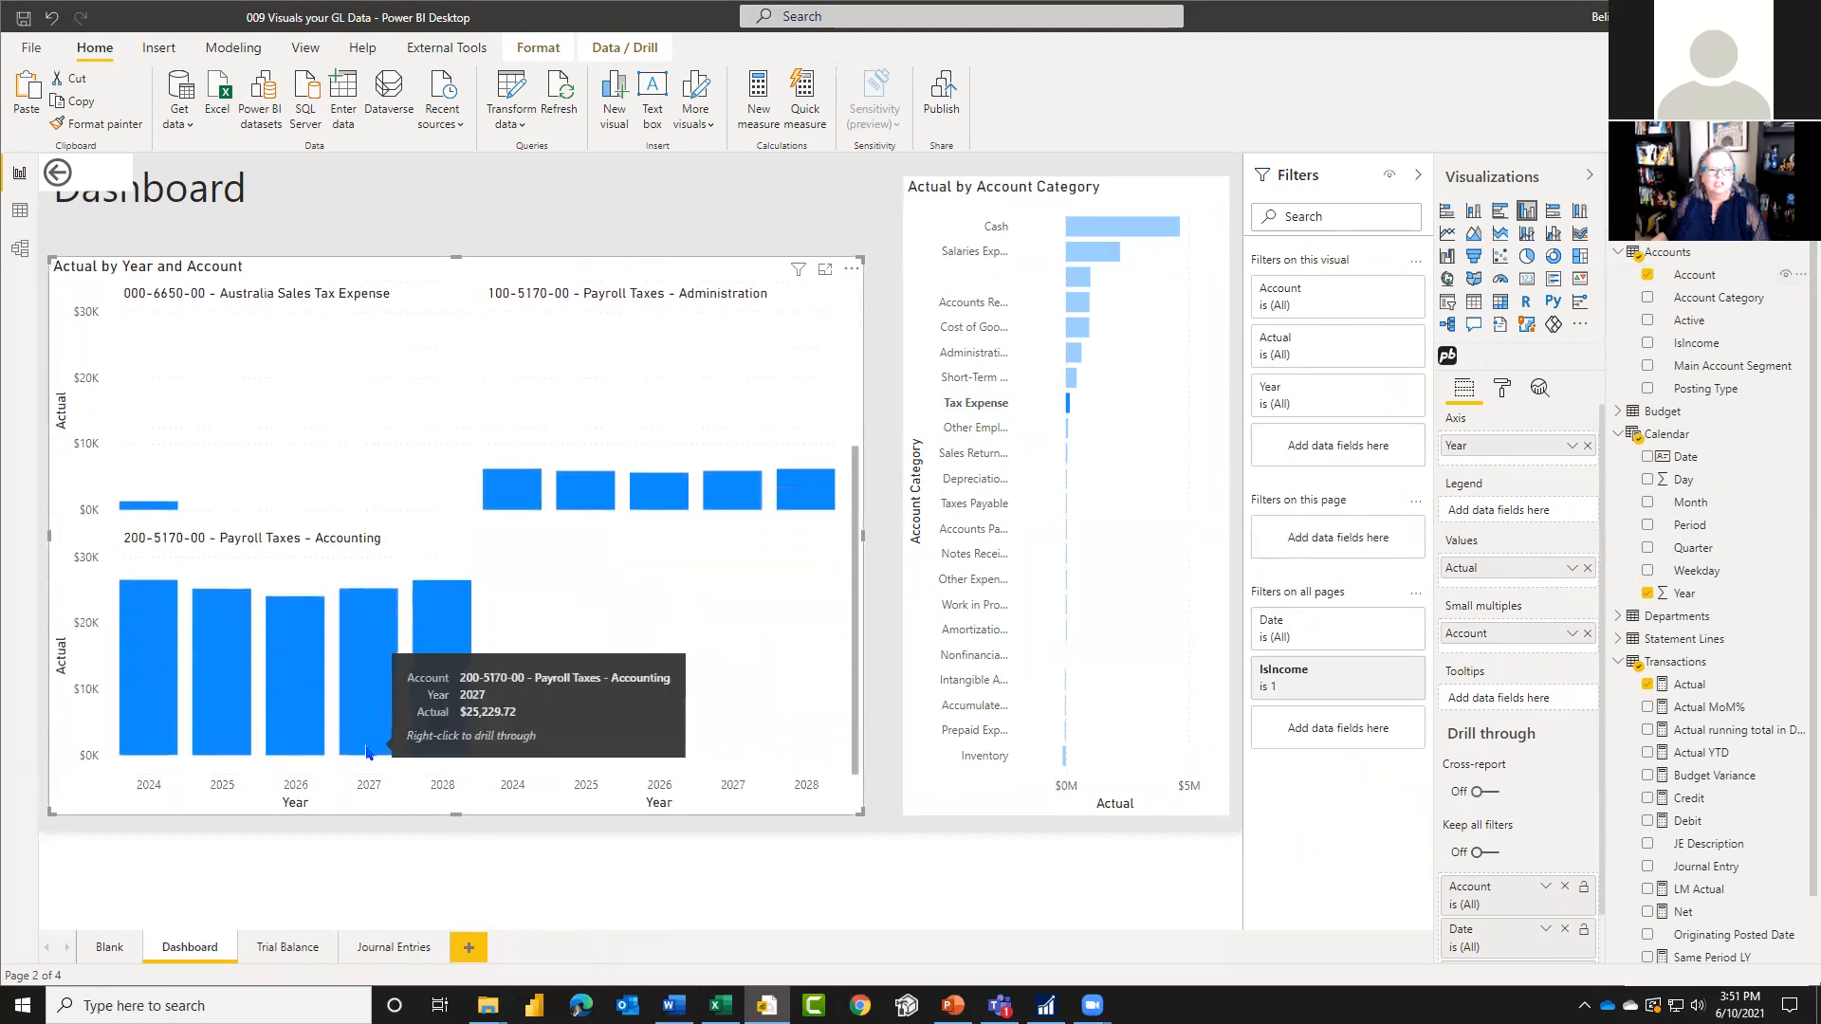
scroll(569, 724, up, 3)
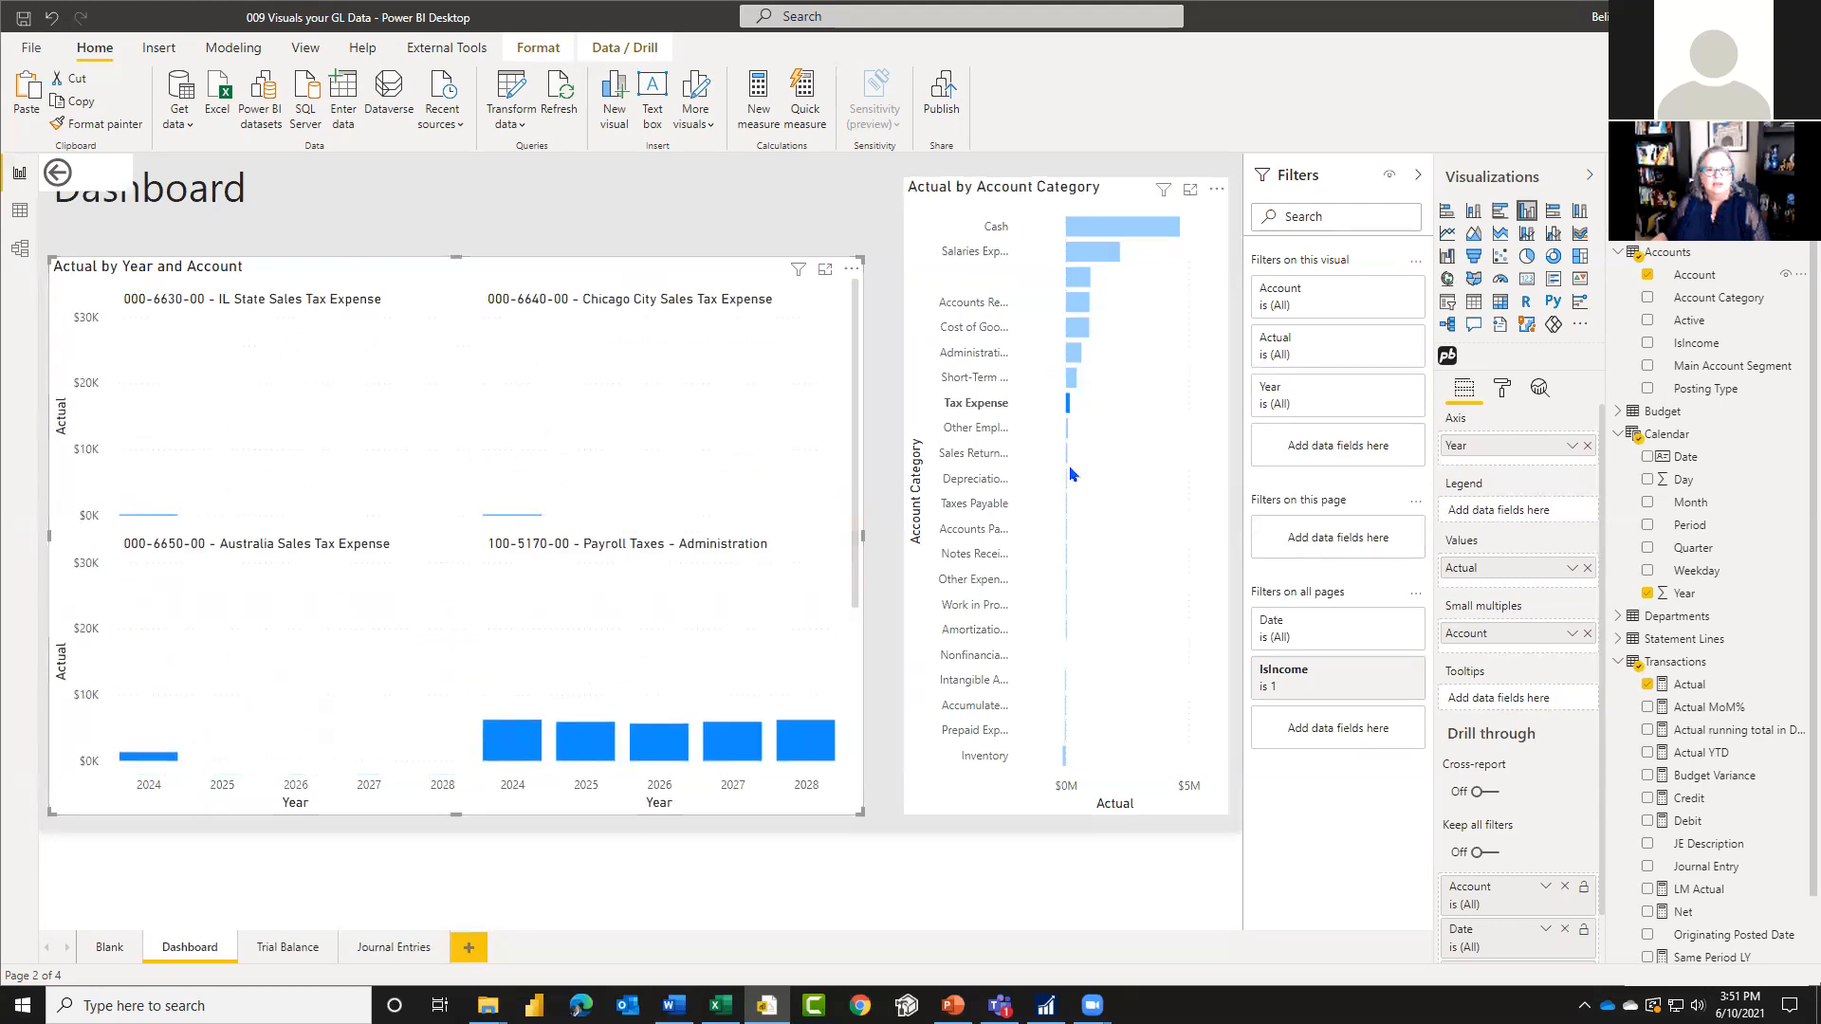
click(1065, 764)
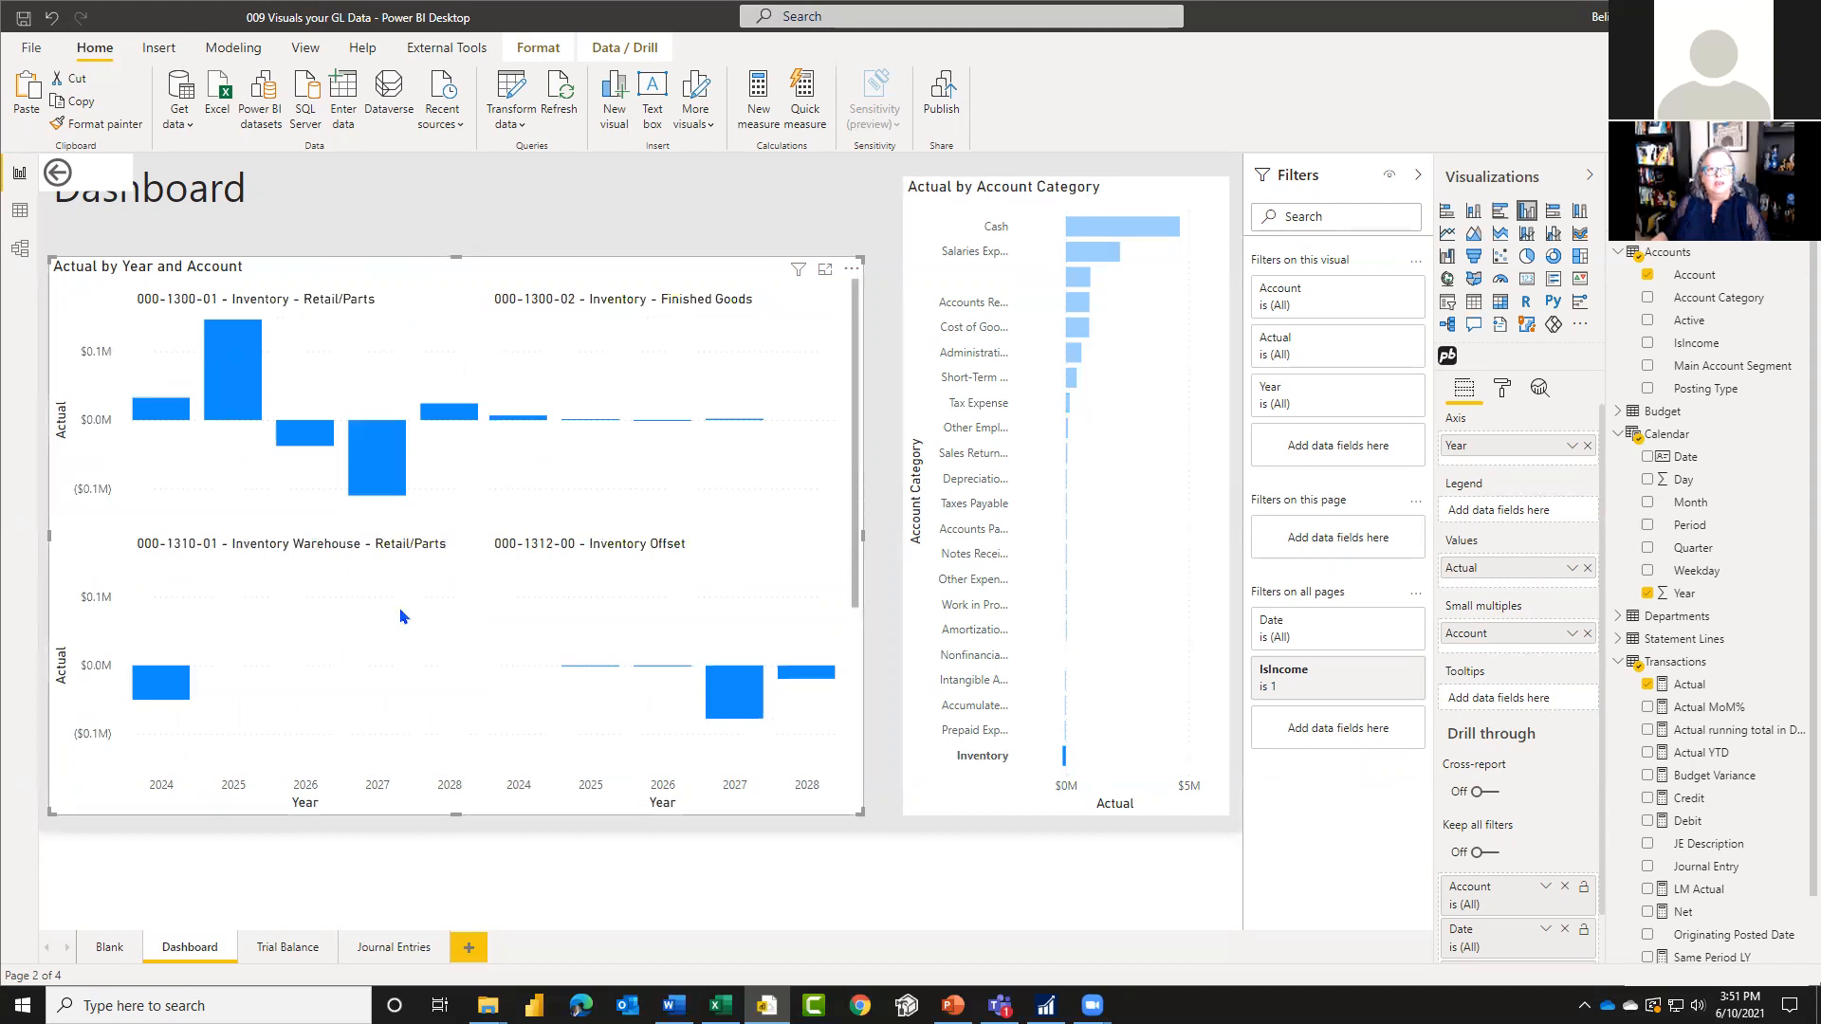
scroll(690, 732, down, 2)
scroll(692, 723, up, 2)
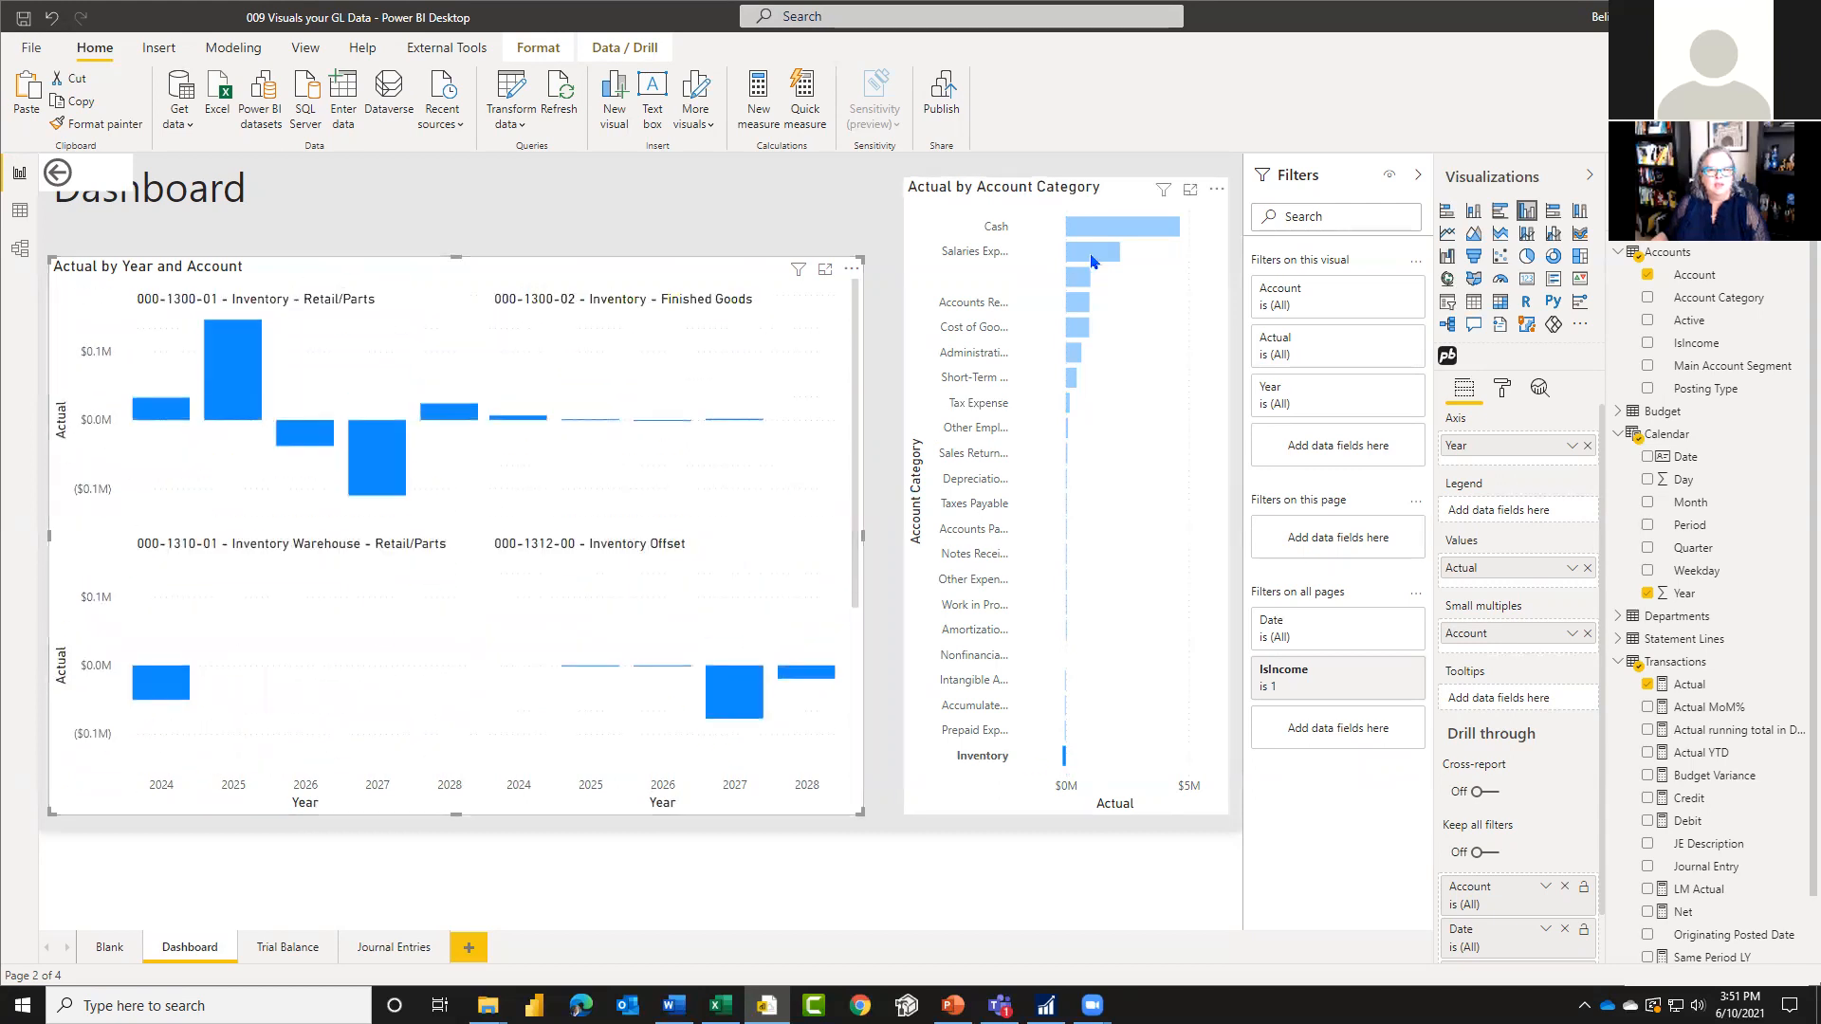
click(1077, 327)
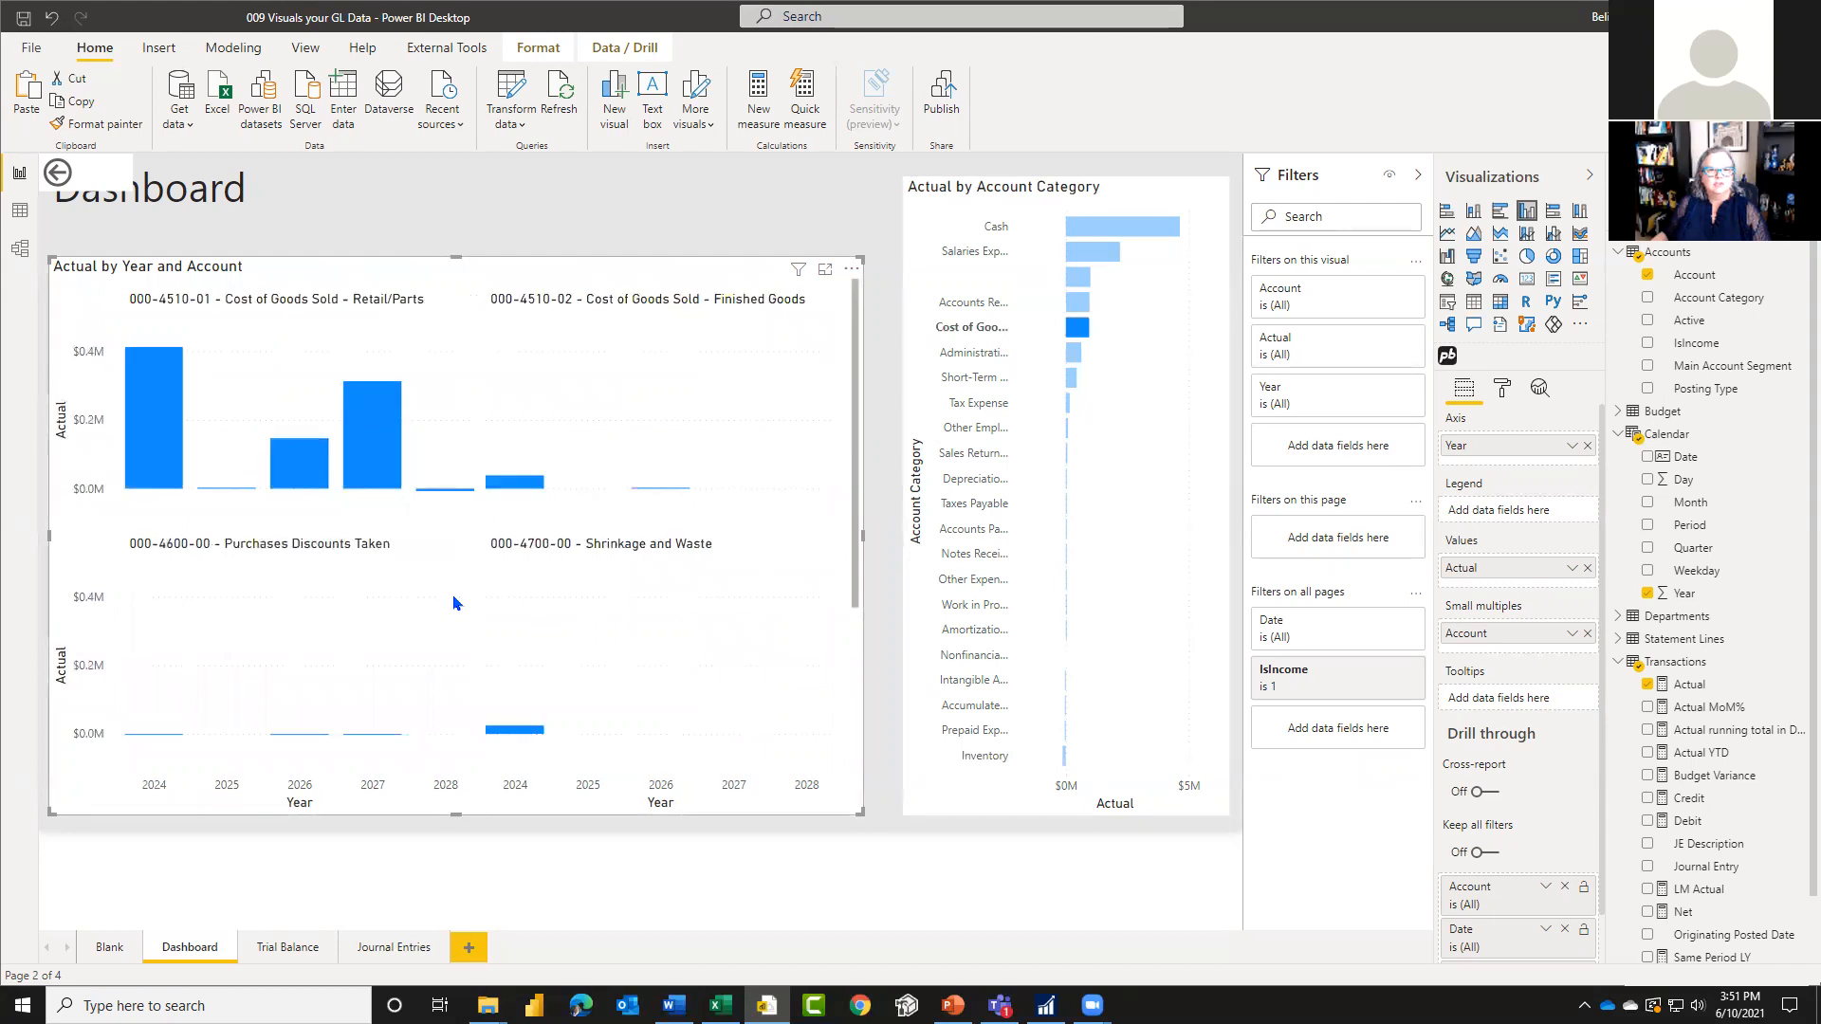
scroll(426, 692, down, 1)
scroll(432, 697, up, 1)
Step: Drill through from the 2027 column of 000-4510-01 Cost of Goods Sold - Retail/Parts to Trial Balance and check its onward drill-through targets
mouse_move(373, 431)
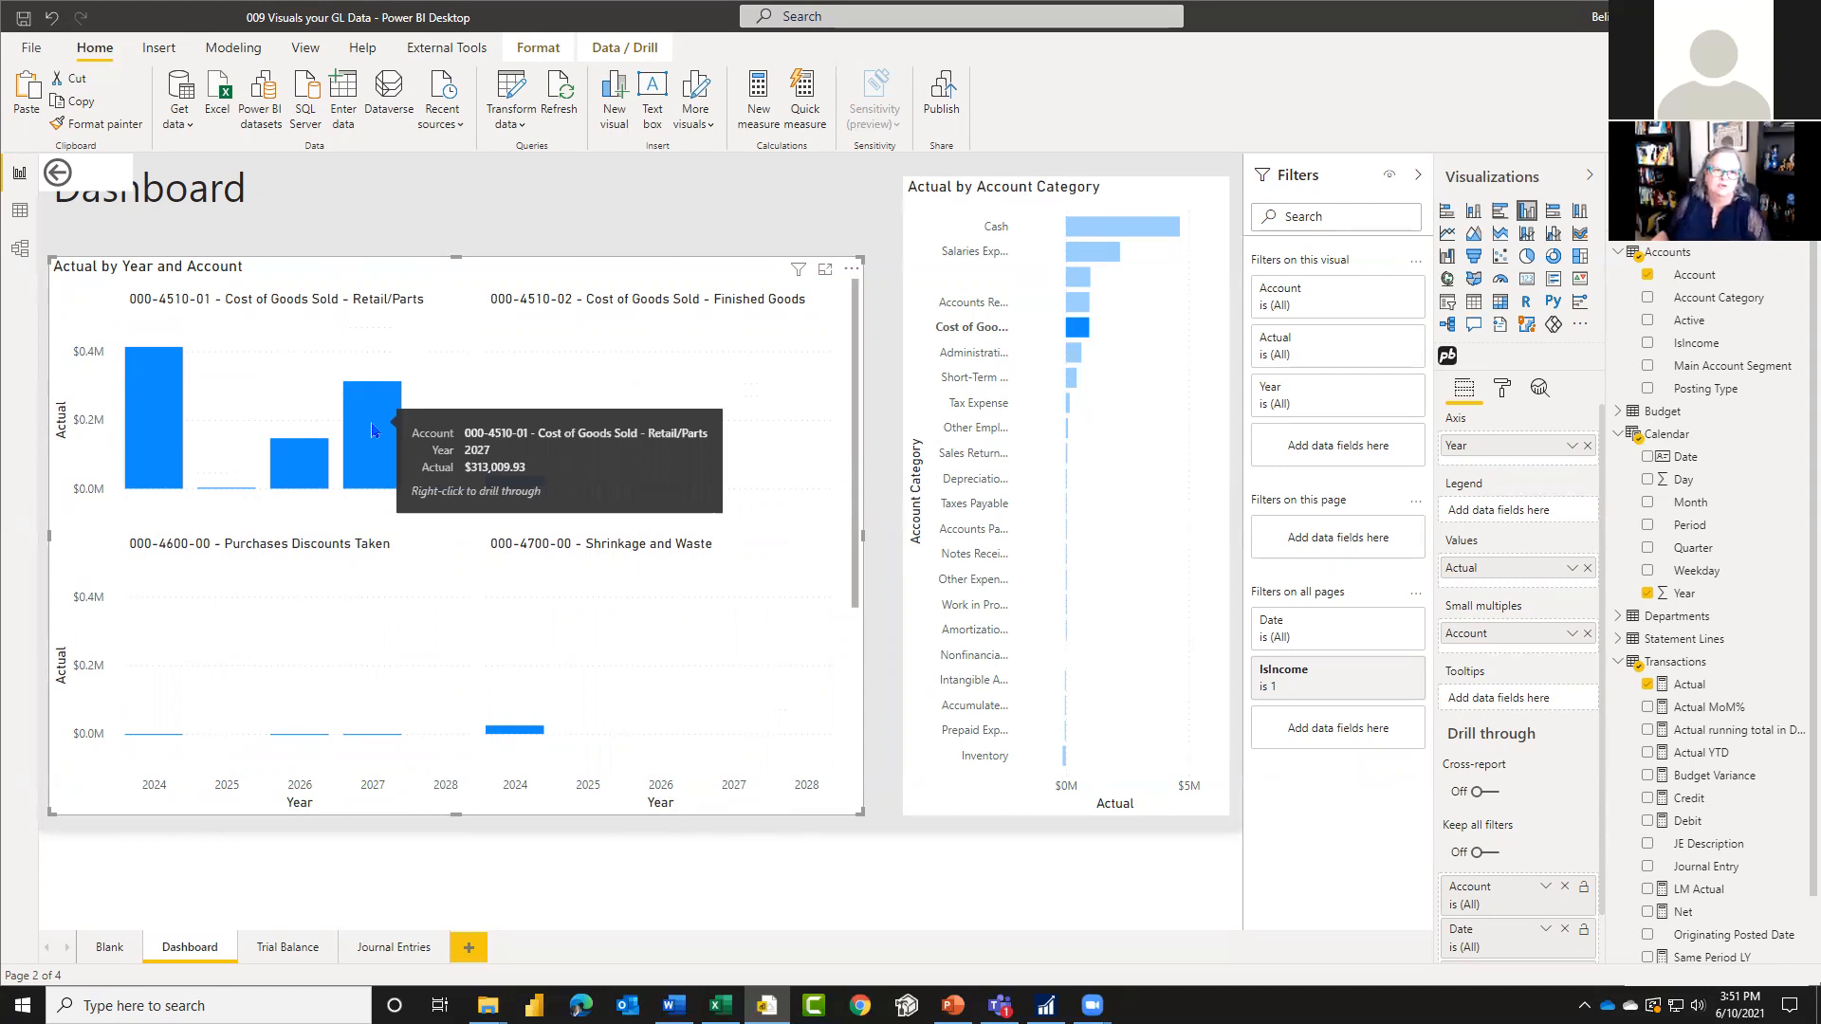
right_click(373, 430)
mouse_move(456, 500)
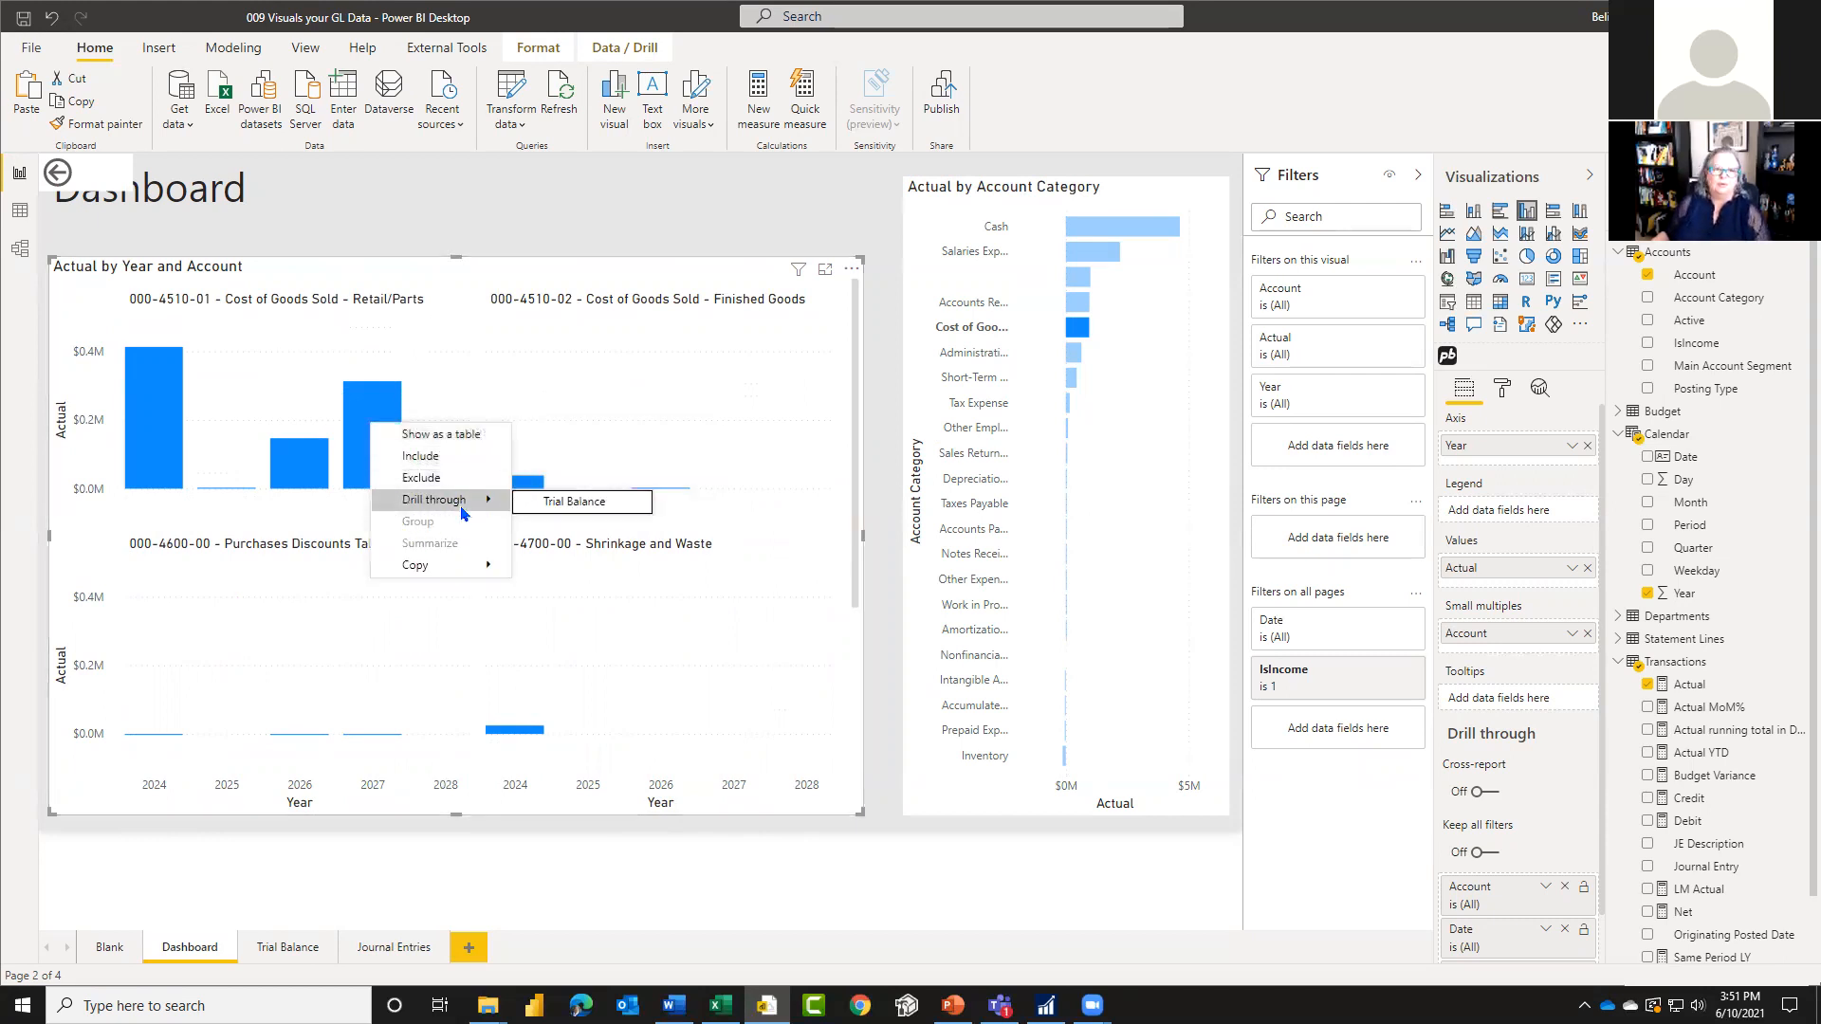
click(596, 503)
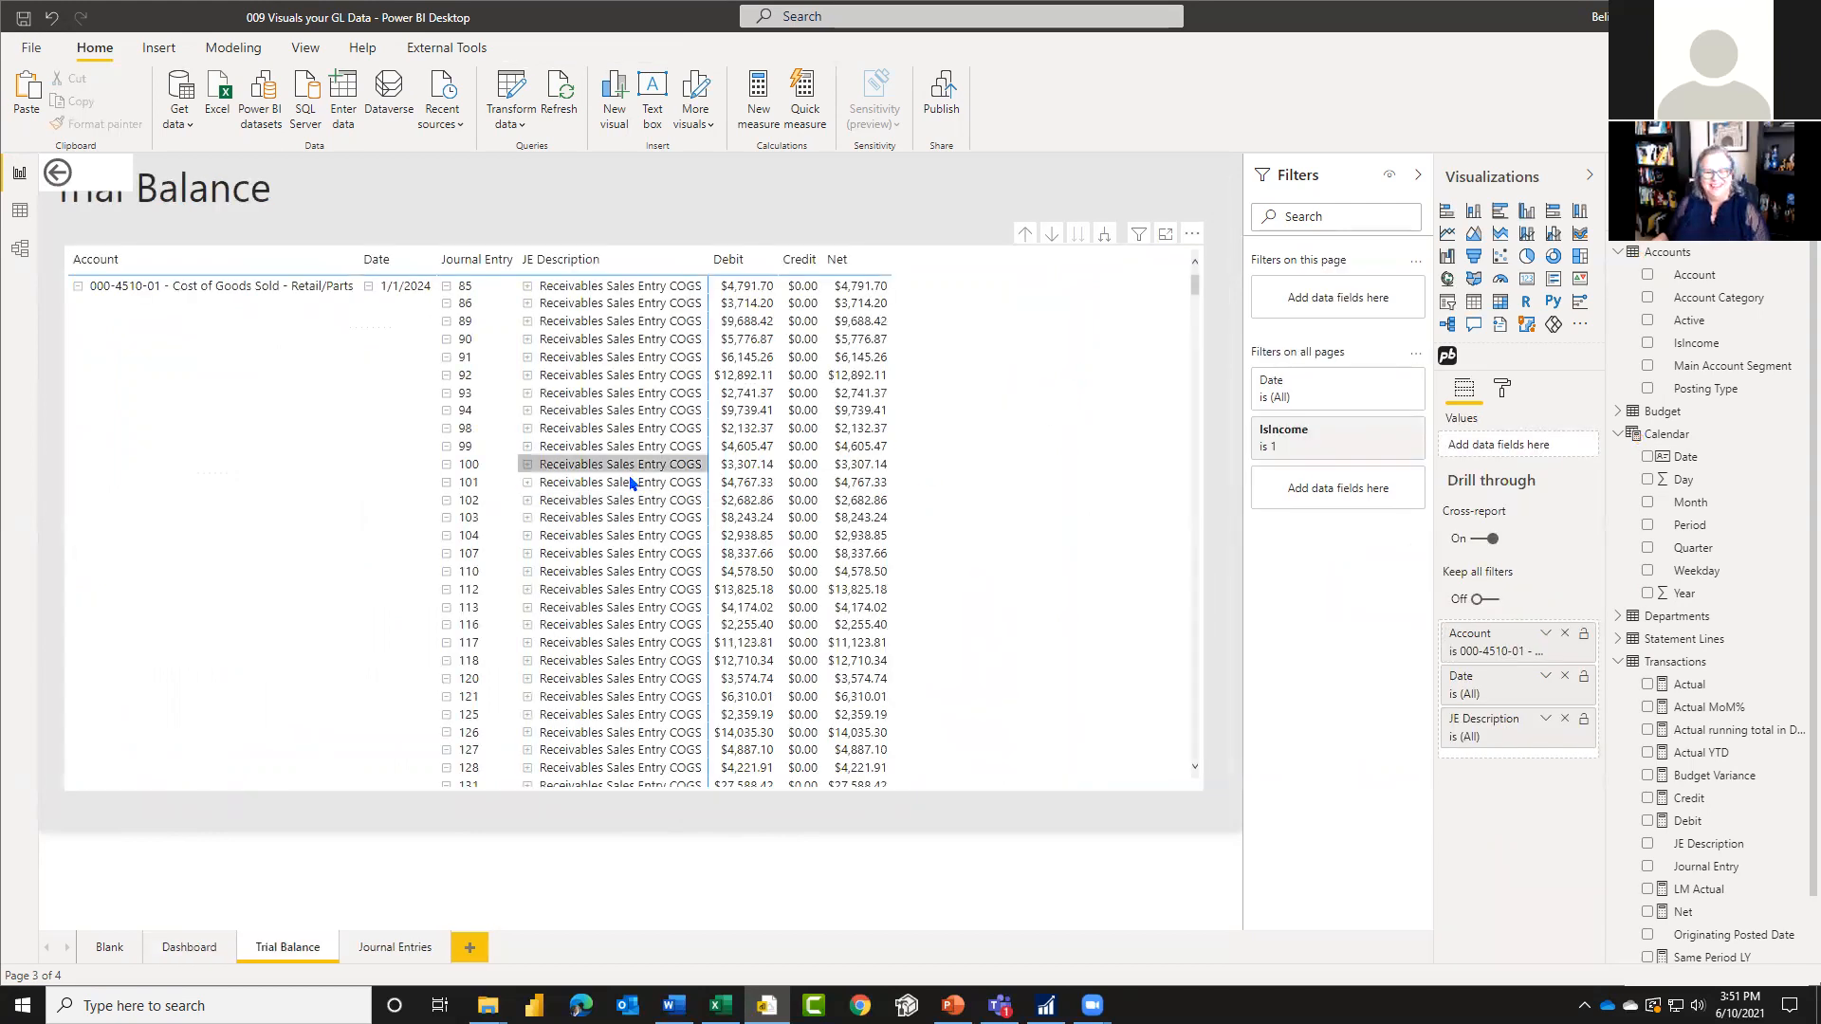
right_click(747, 344)
mouse_move(835, 414)
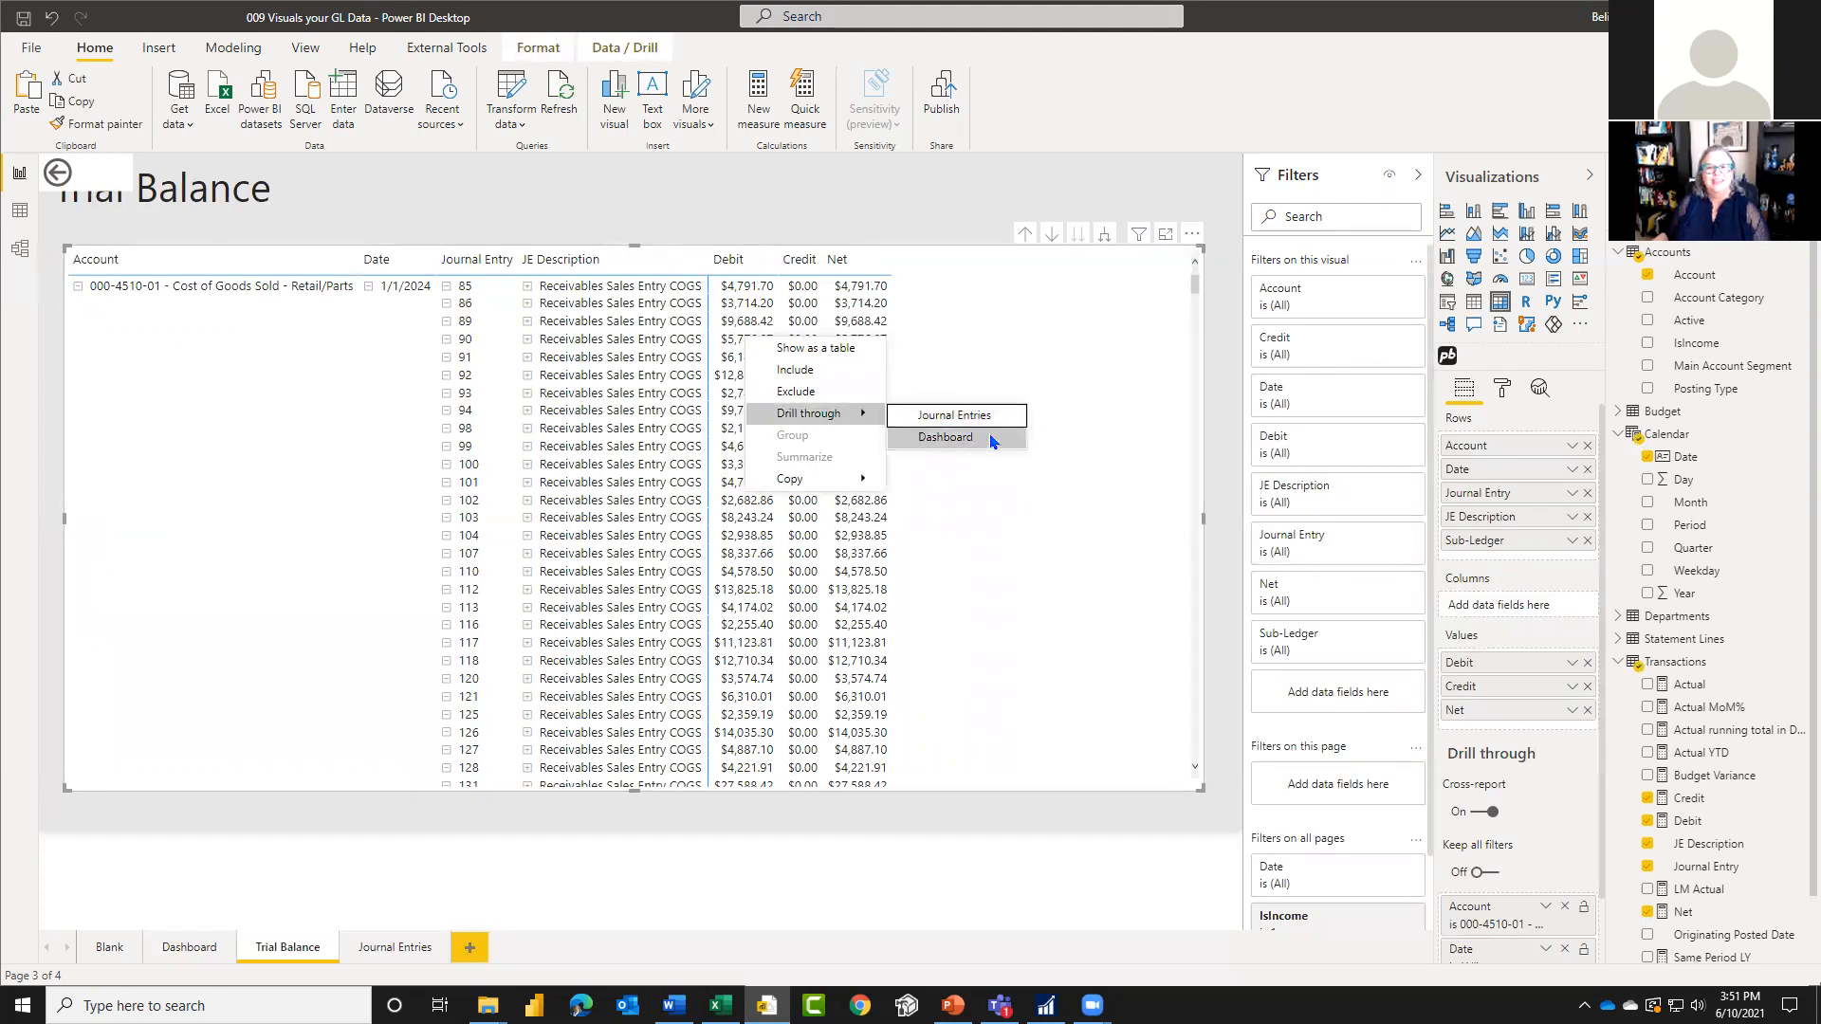
Step: Delete the back button from the Dashboard page and remove its Account, Date and Journal Entry drill-through fields
click(182, 948)
click(182, 950)
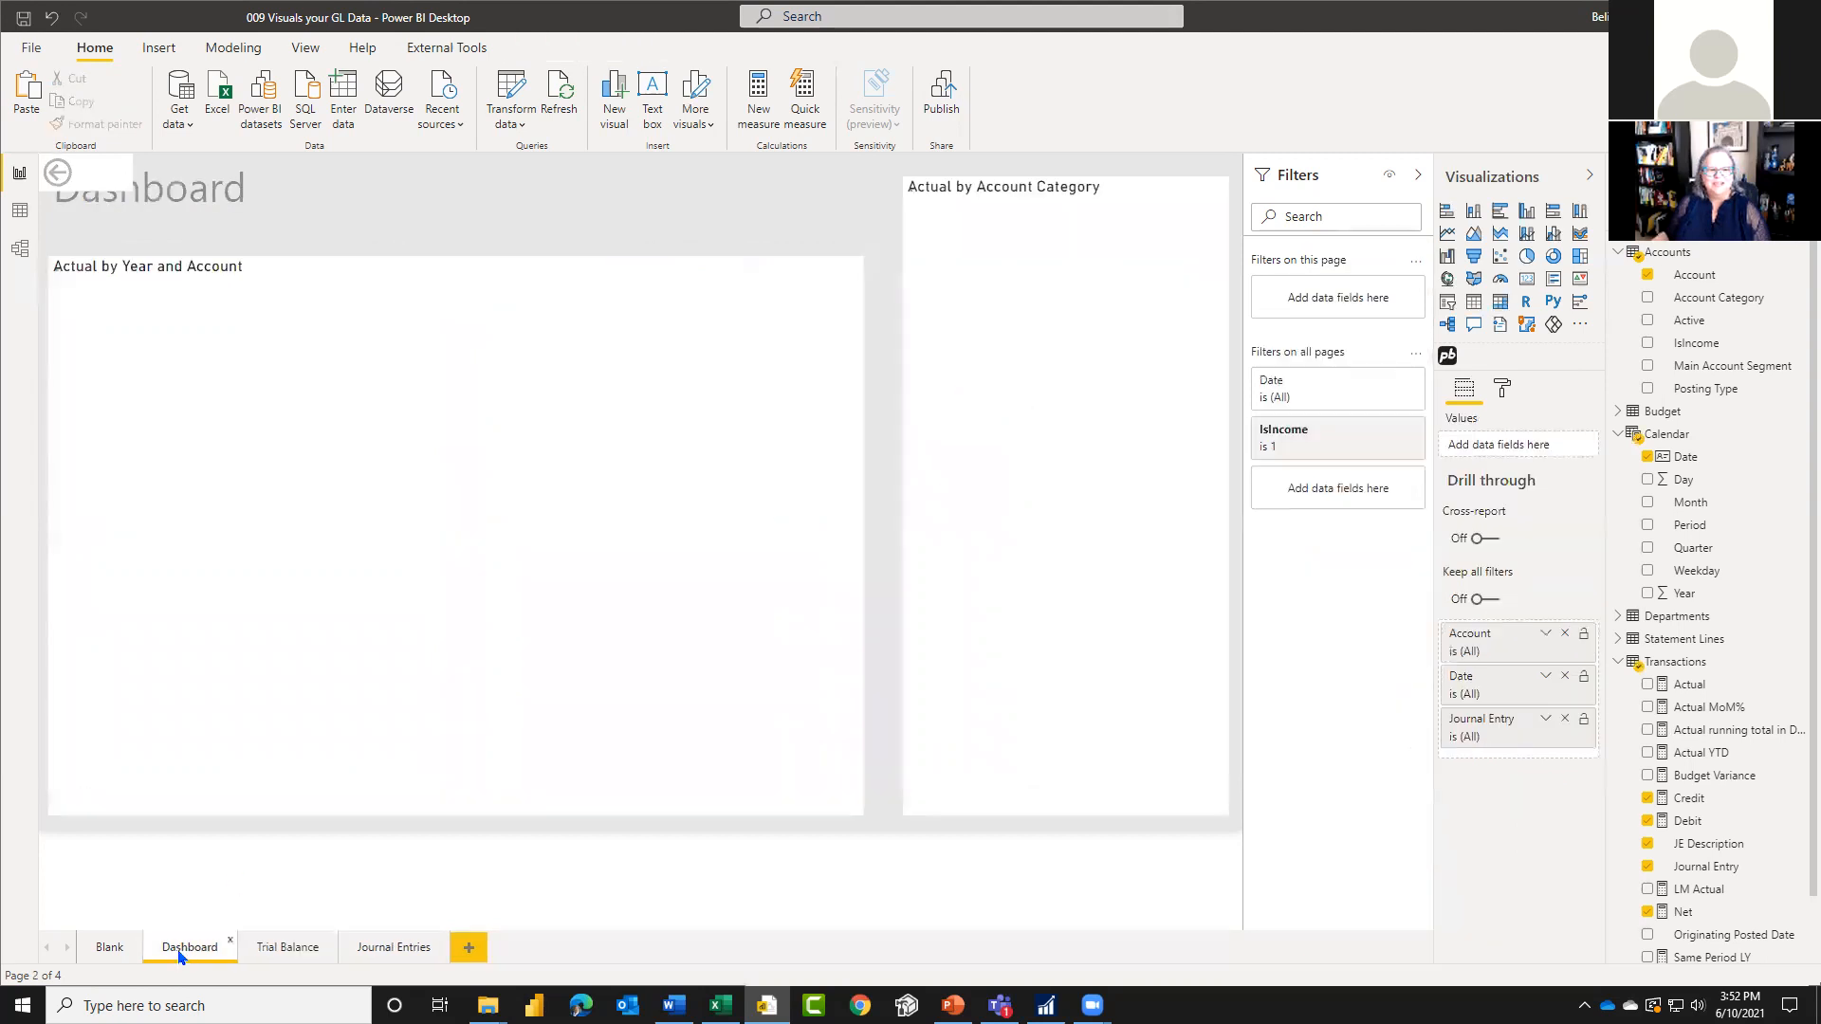
click(88, 183)
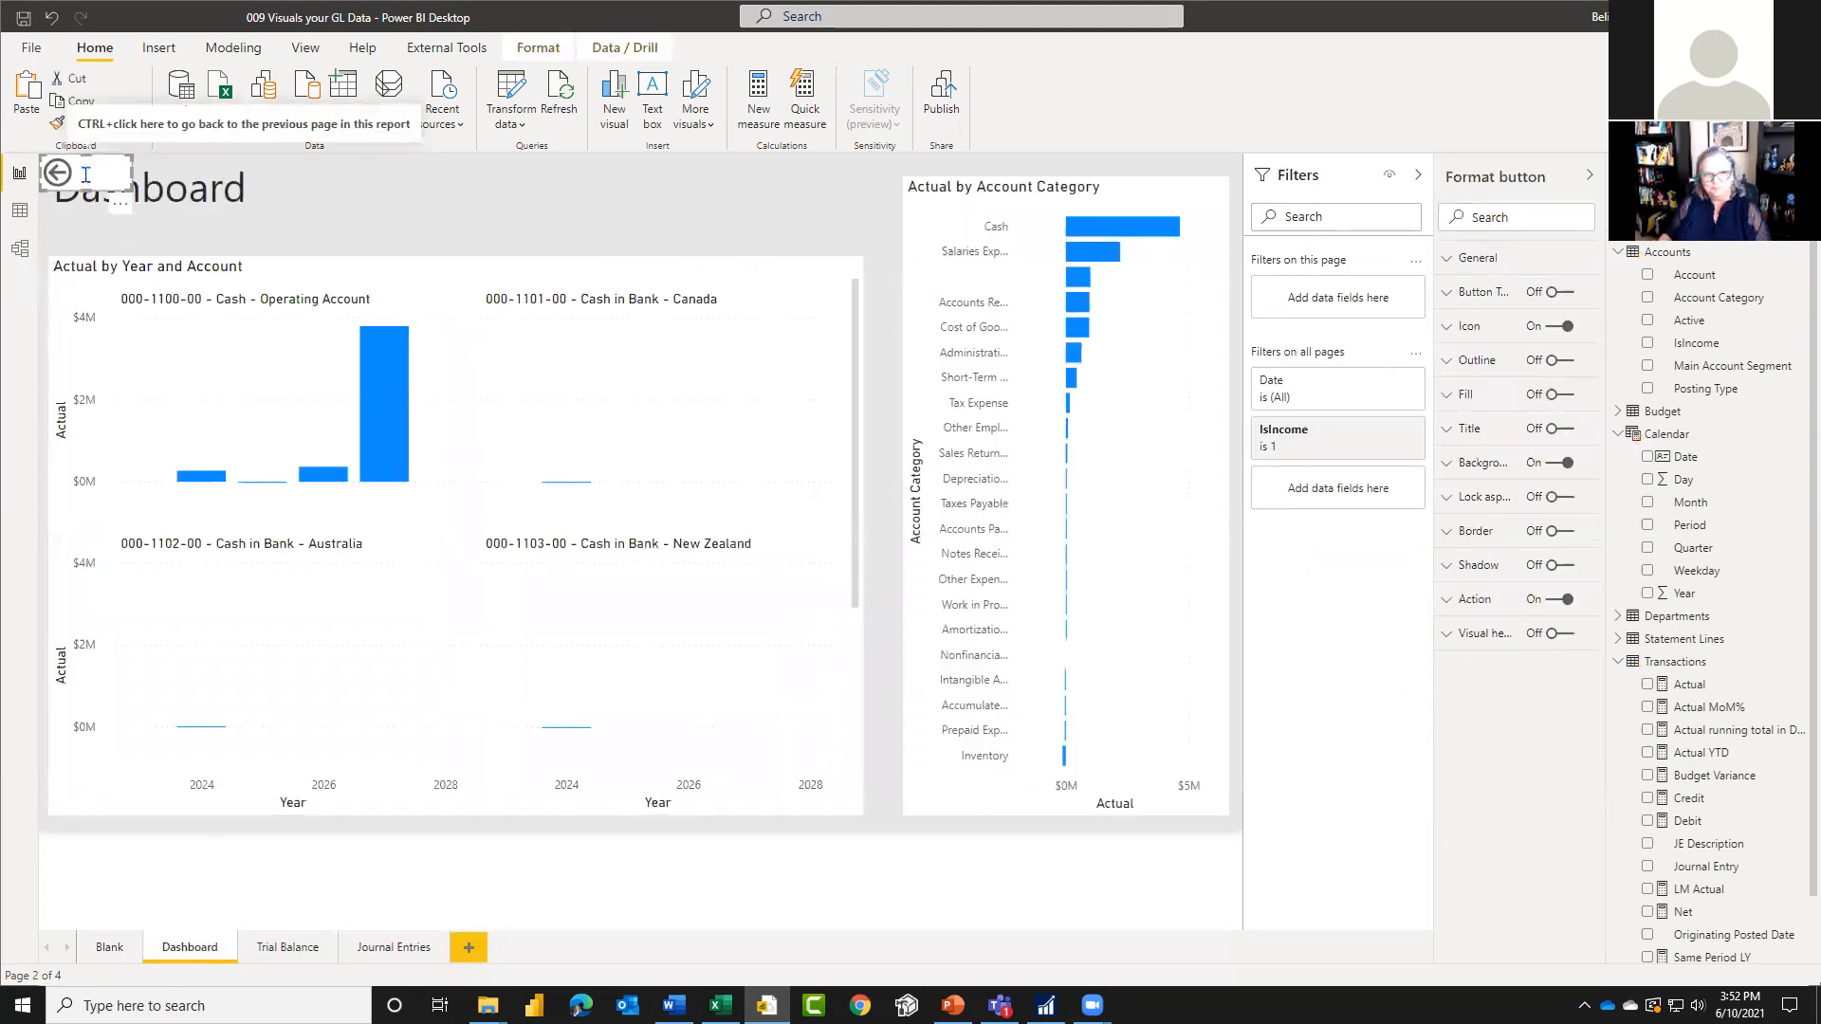
key(Delete)
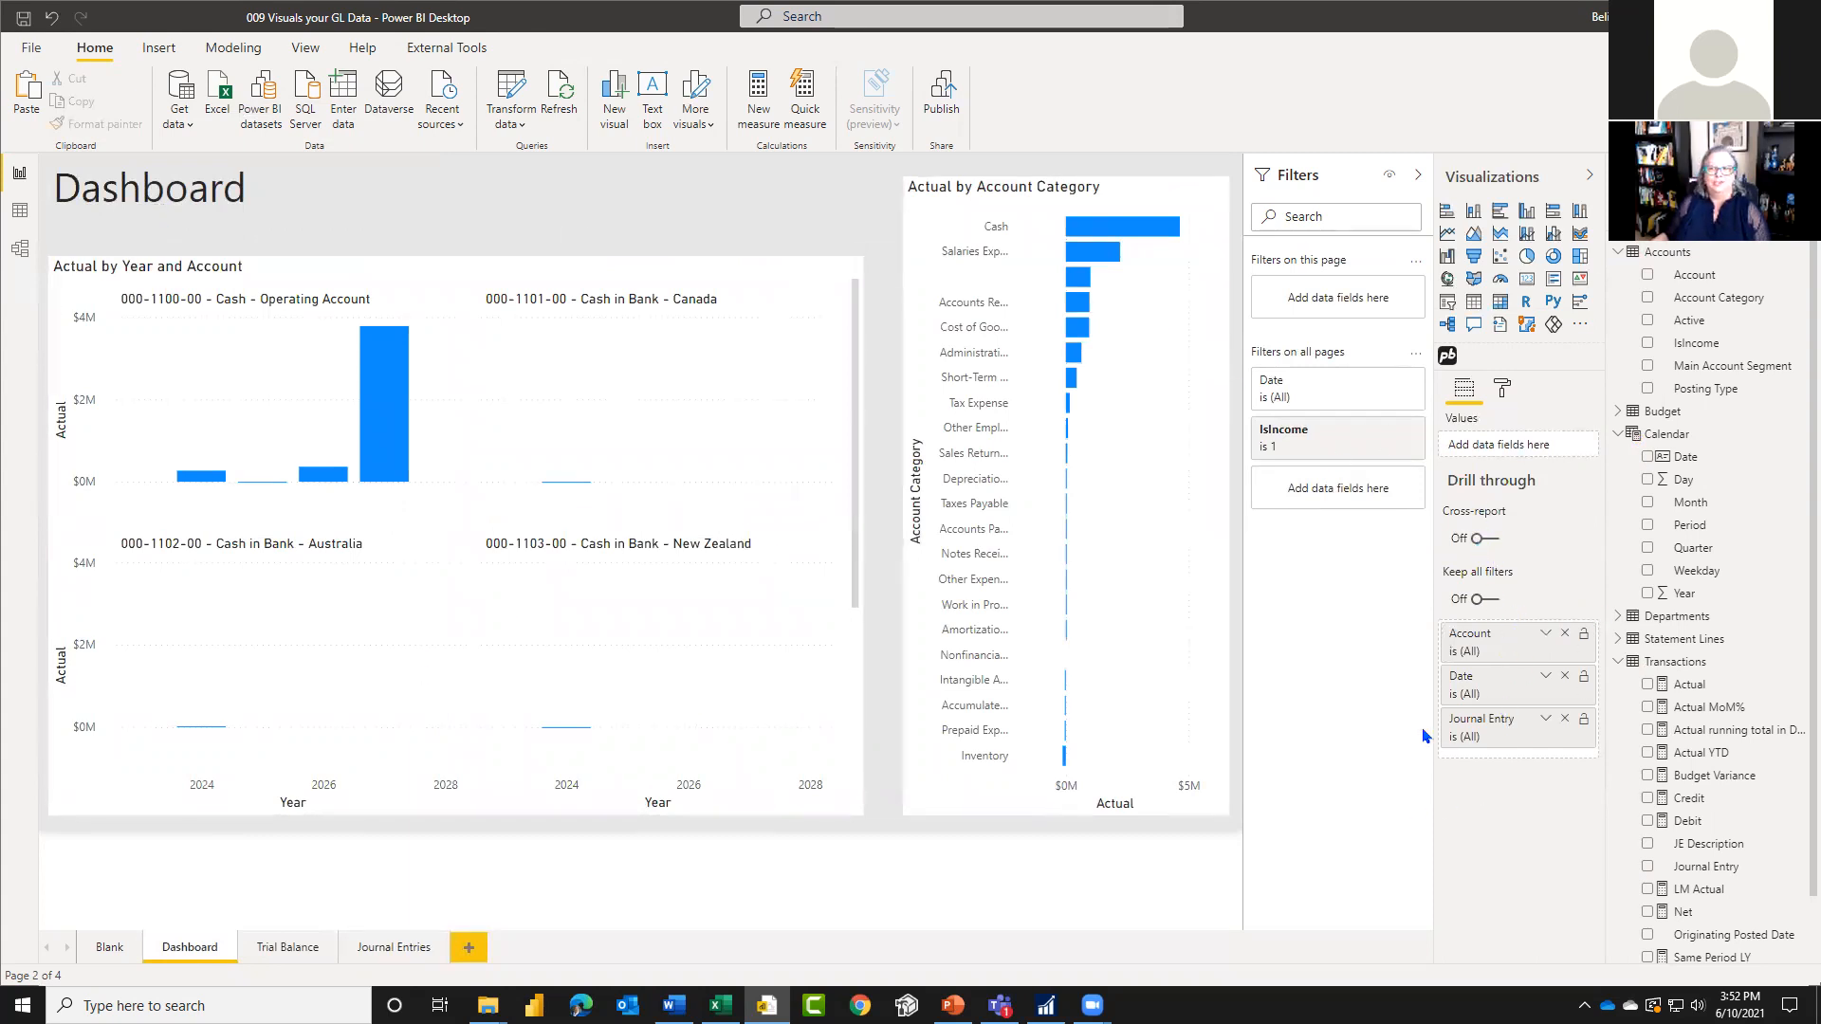
click(1565, 632)
click(1565, 633)
click(1565, 632)
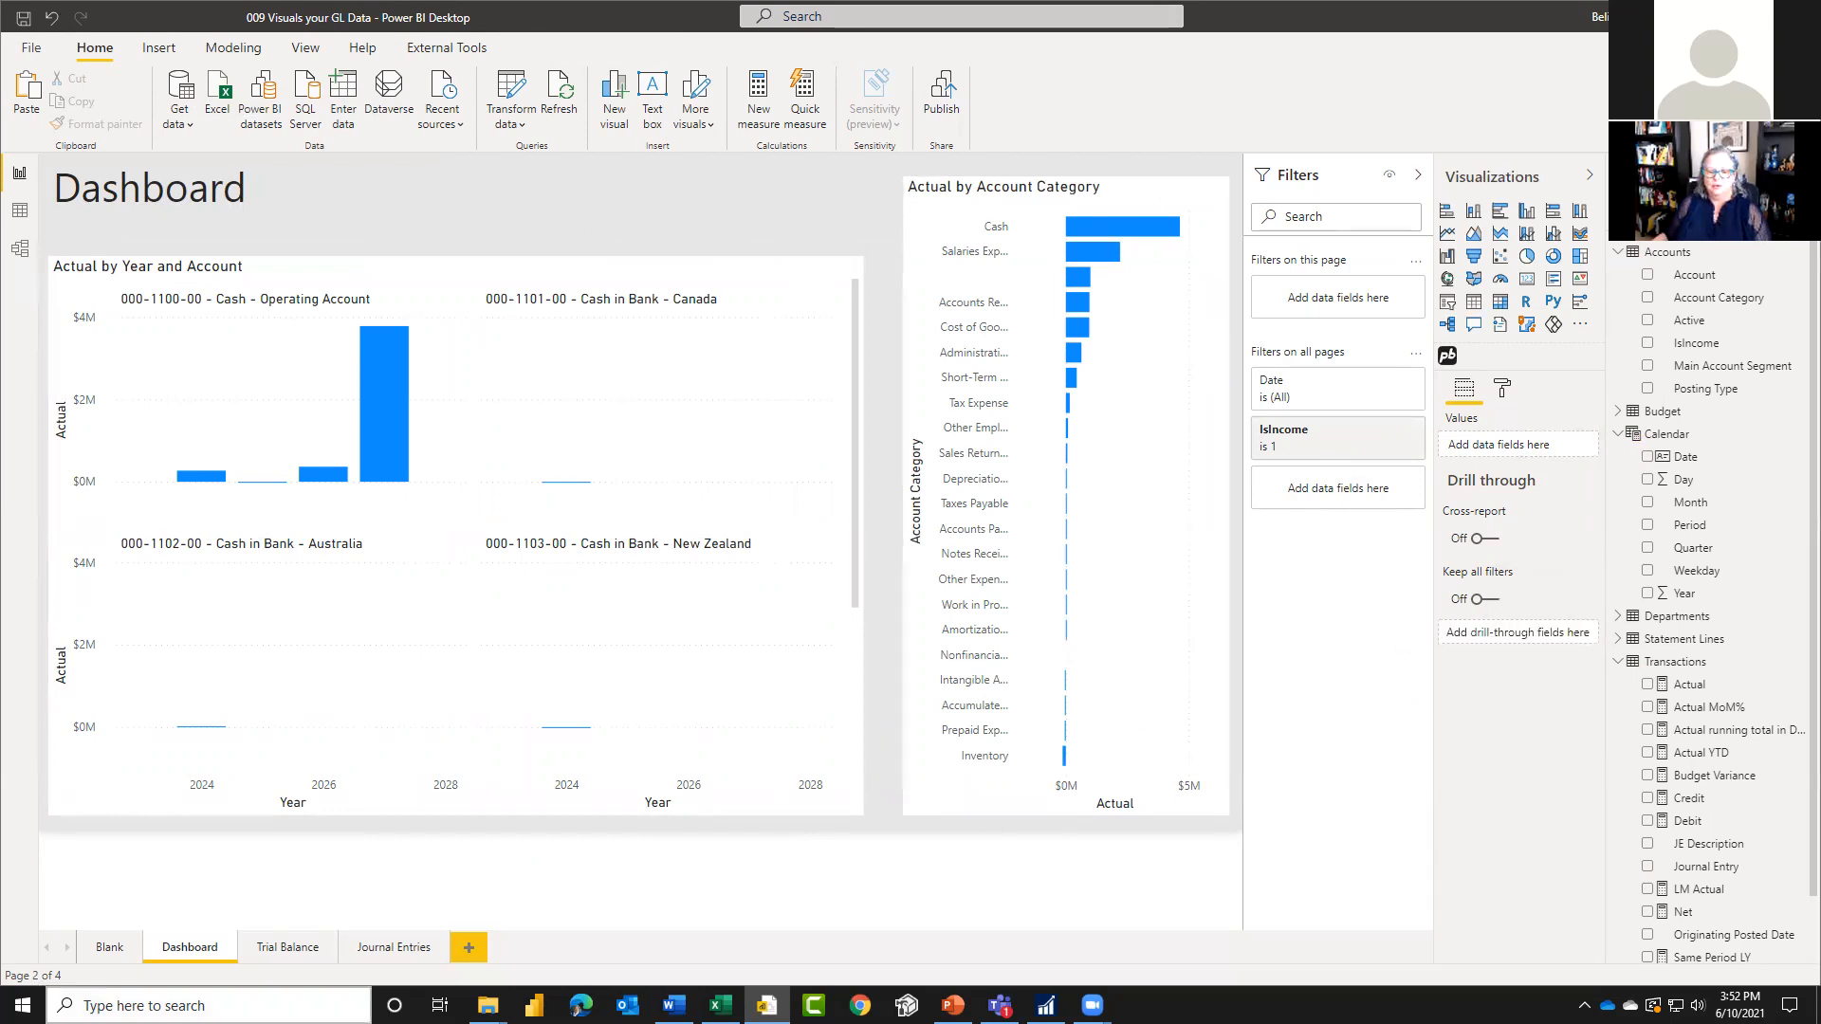
Step: Rename the Blank report page as "Profit & Loss"
click(110, 946)
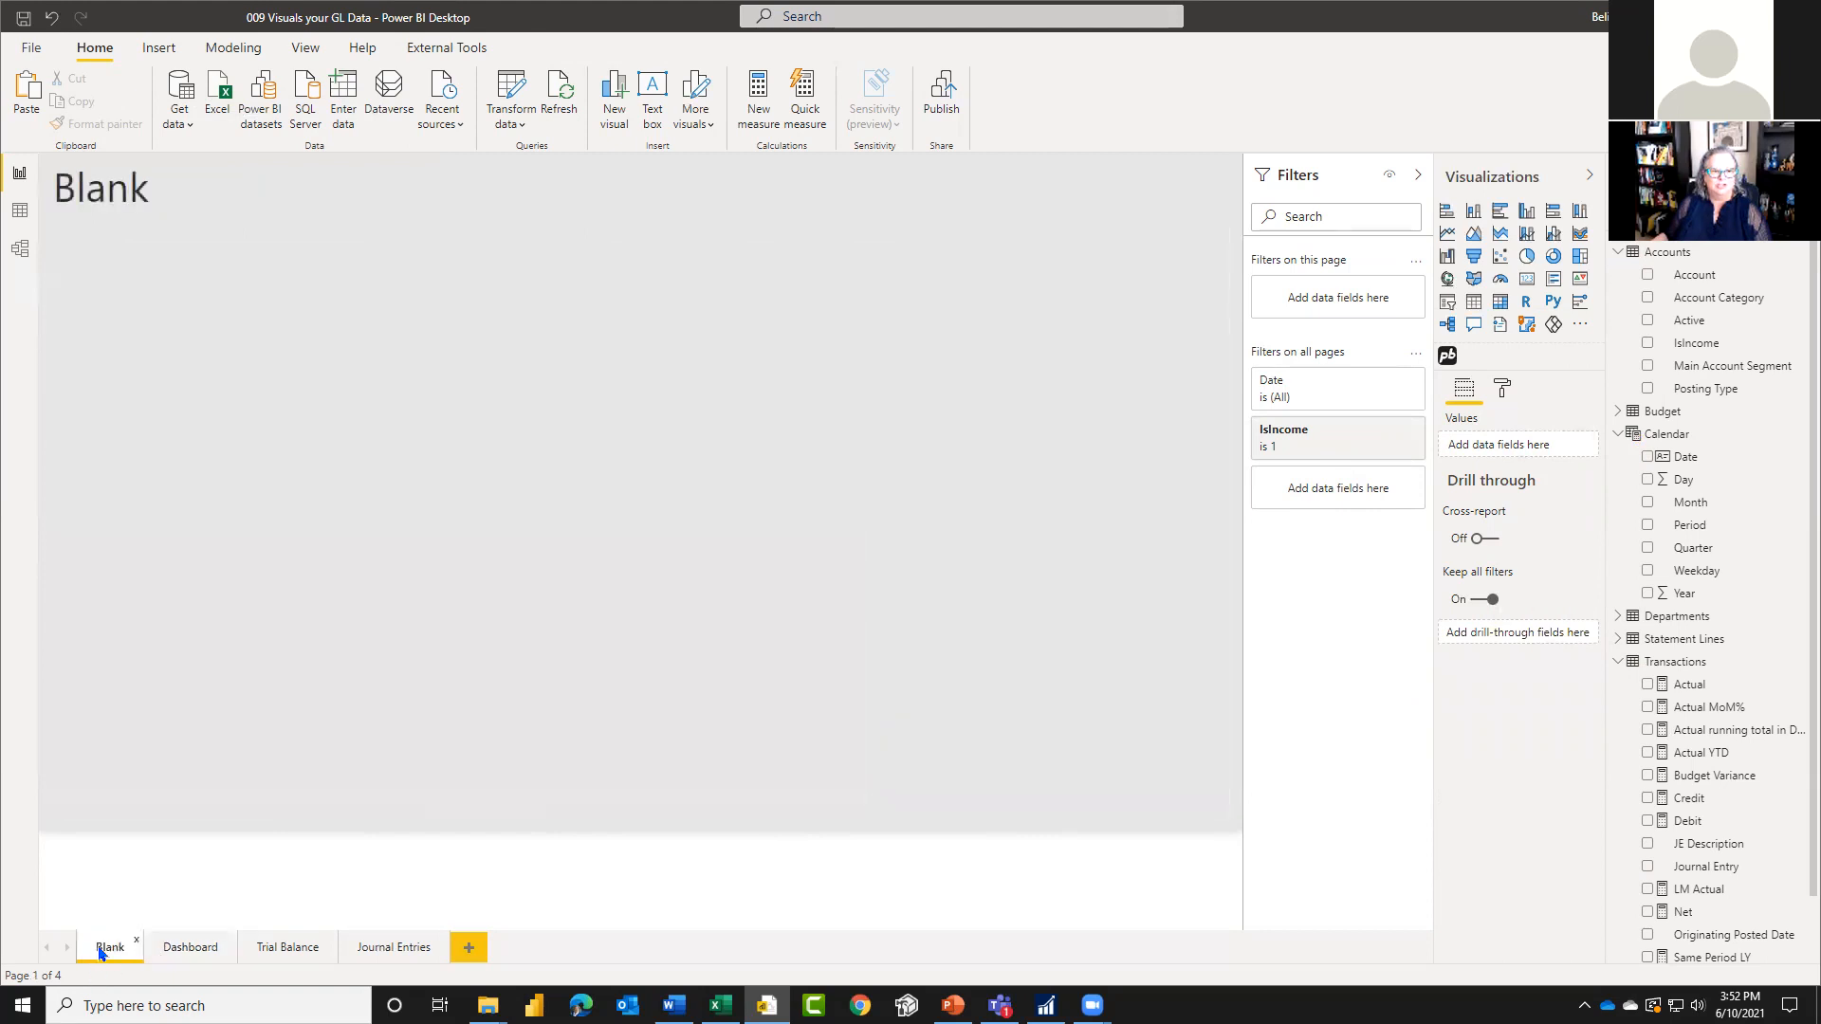
double_click(97, 945)
text(Profit & Loss)
key(Return)
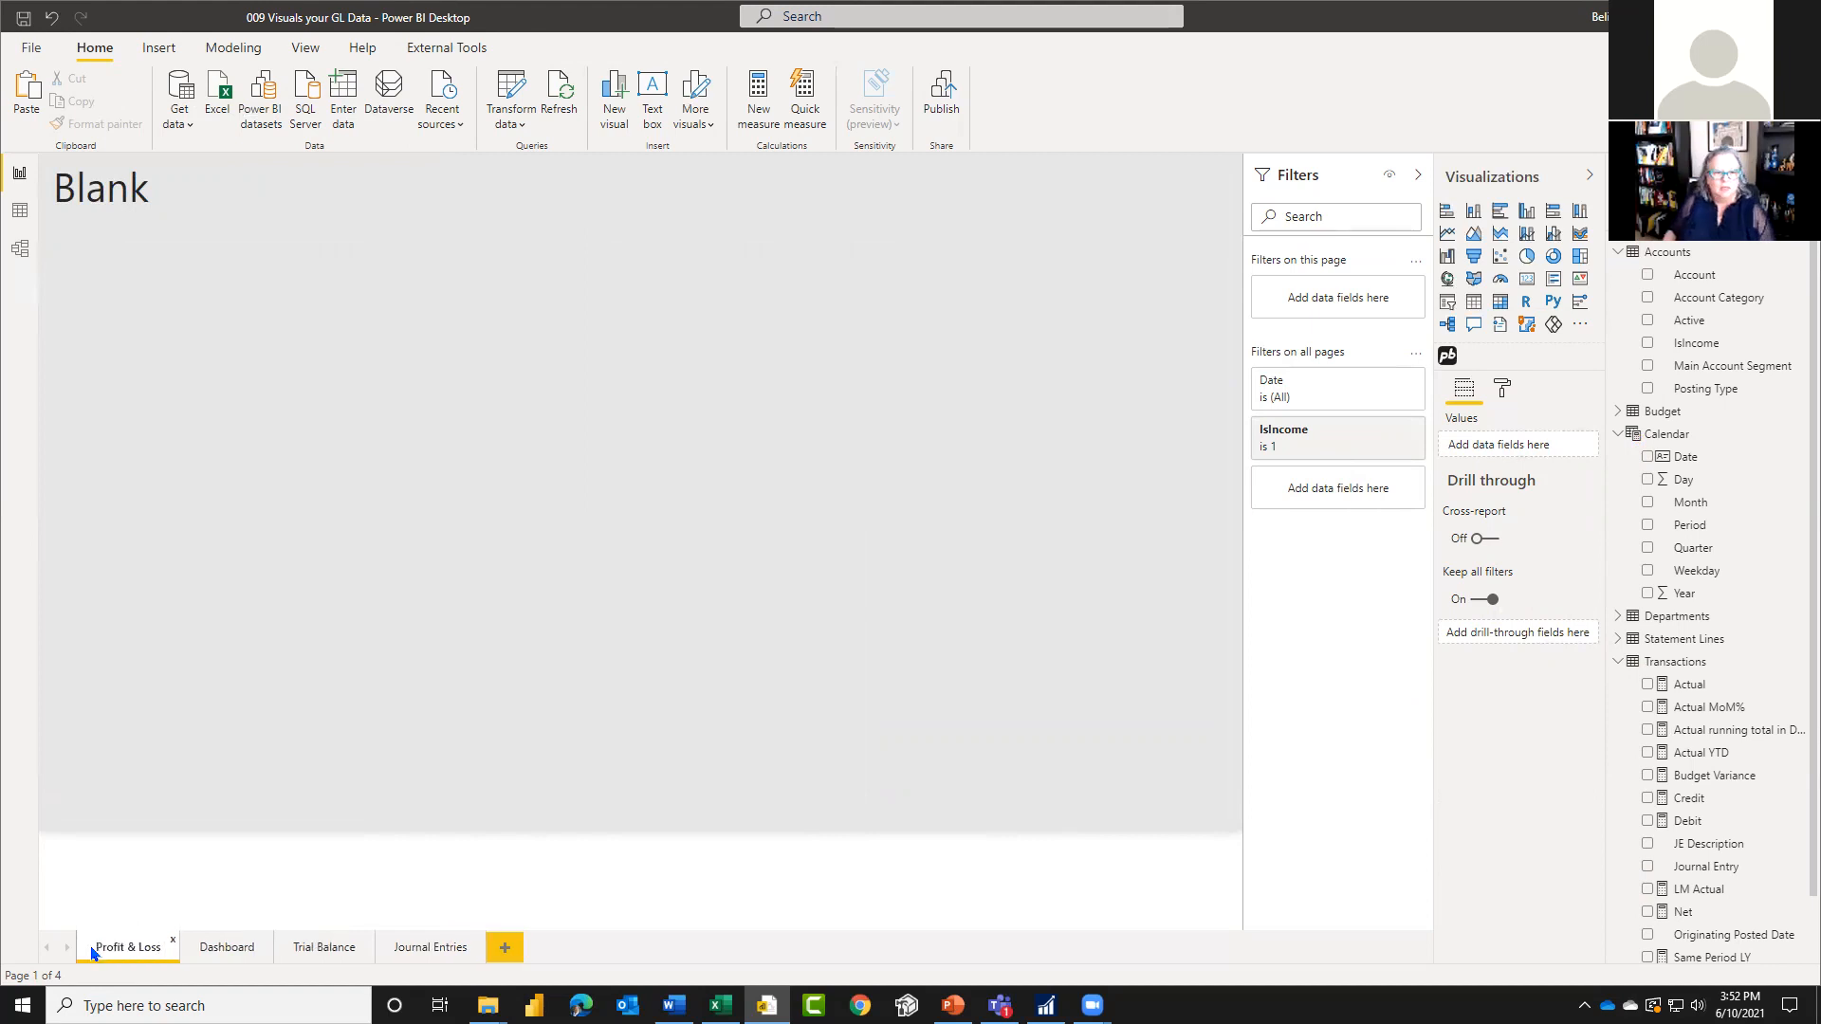
Step: Replace the heading text on the Profit & Loss page with "Profit and Loss Statement"
double_click(114, 190)
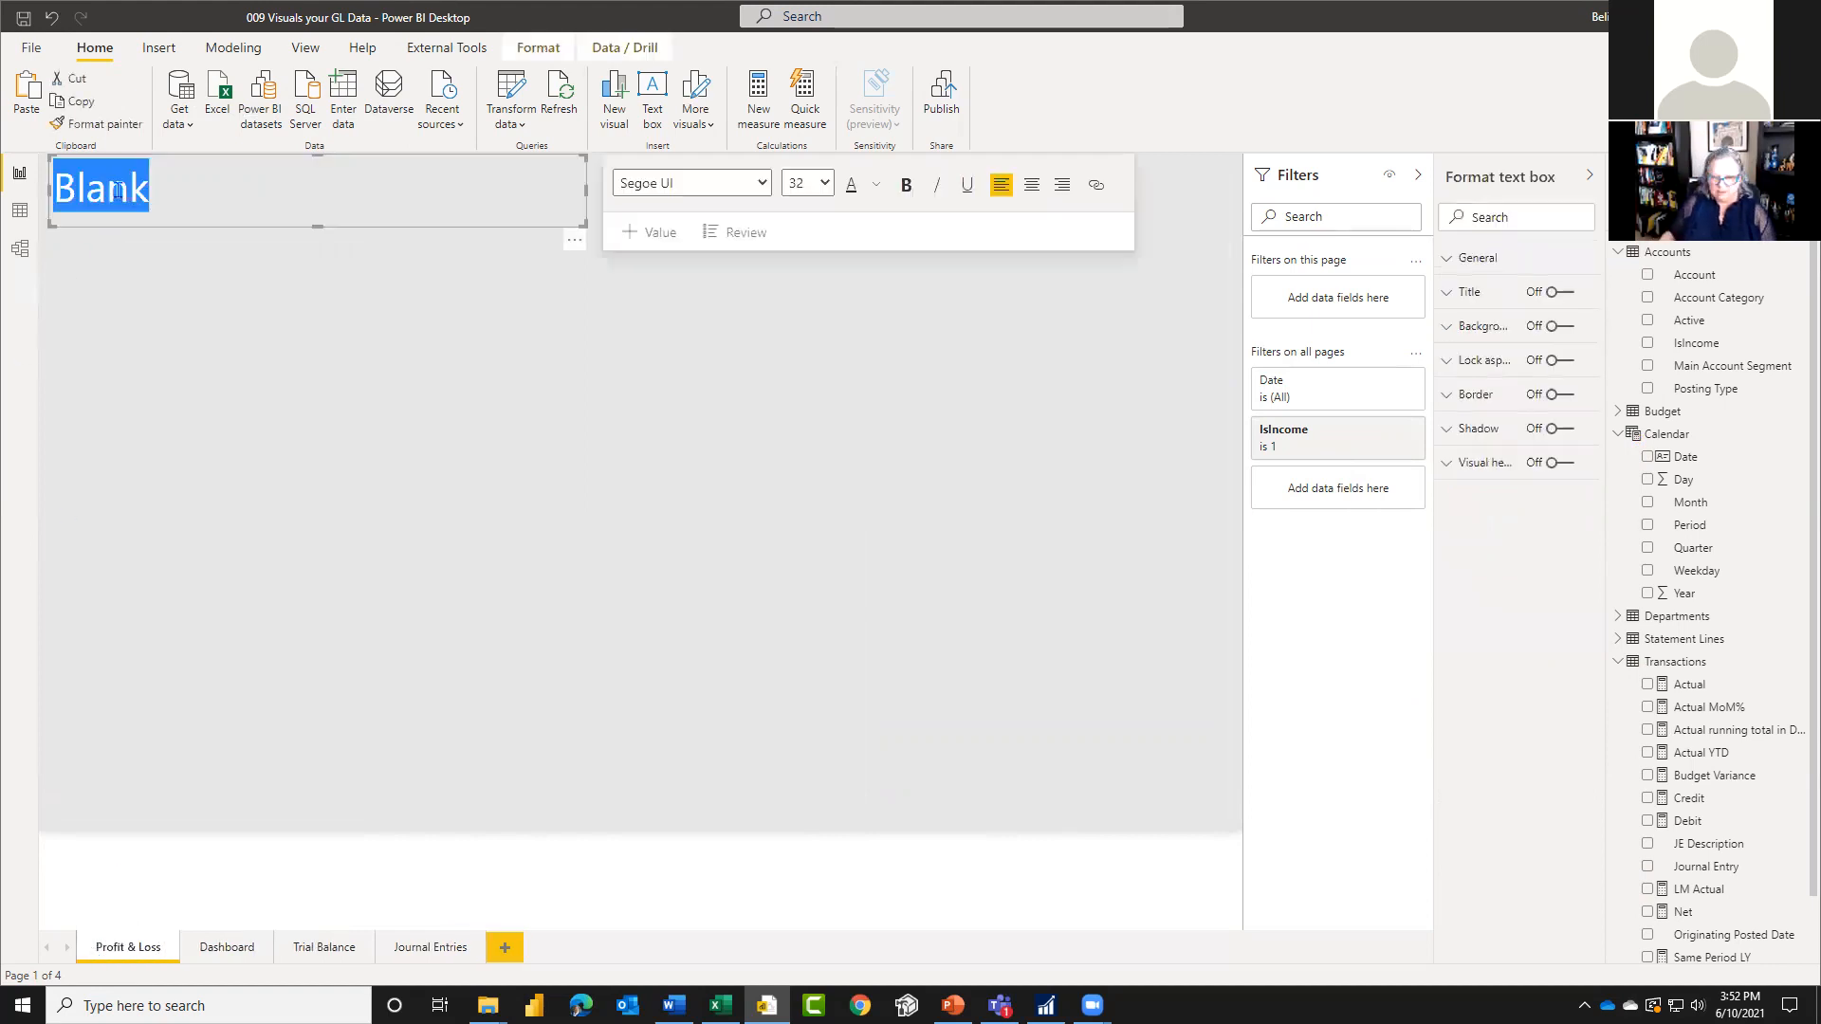
text(Profit )
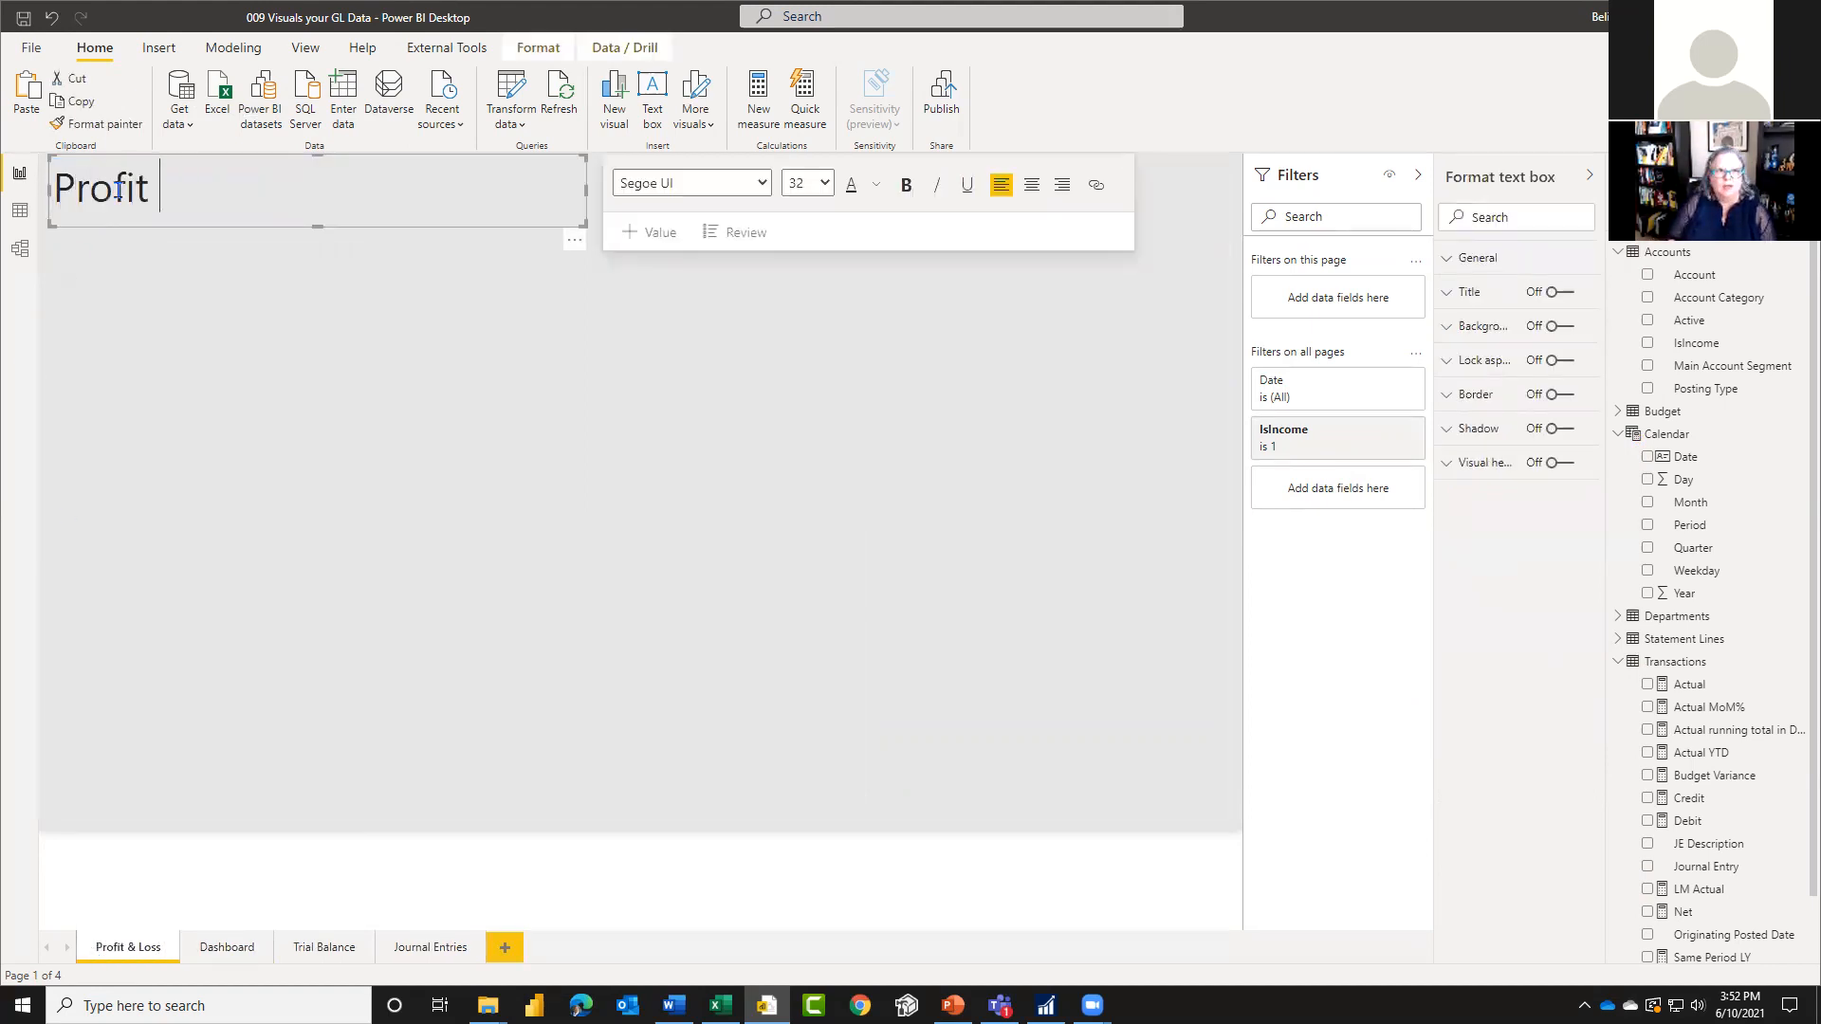
text(and Losss Statement)
click(489, 535)
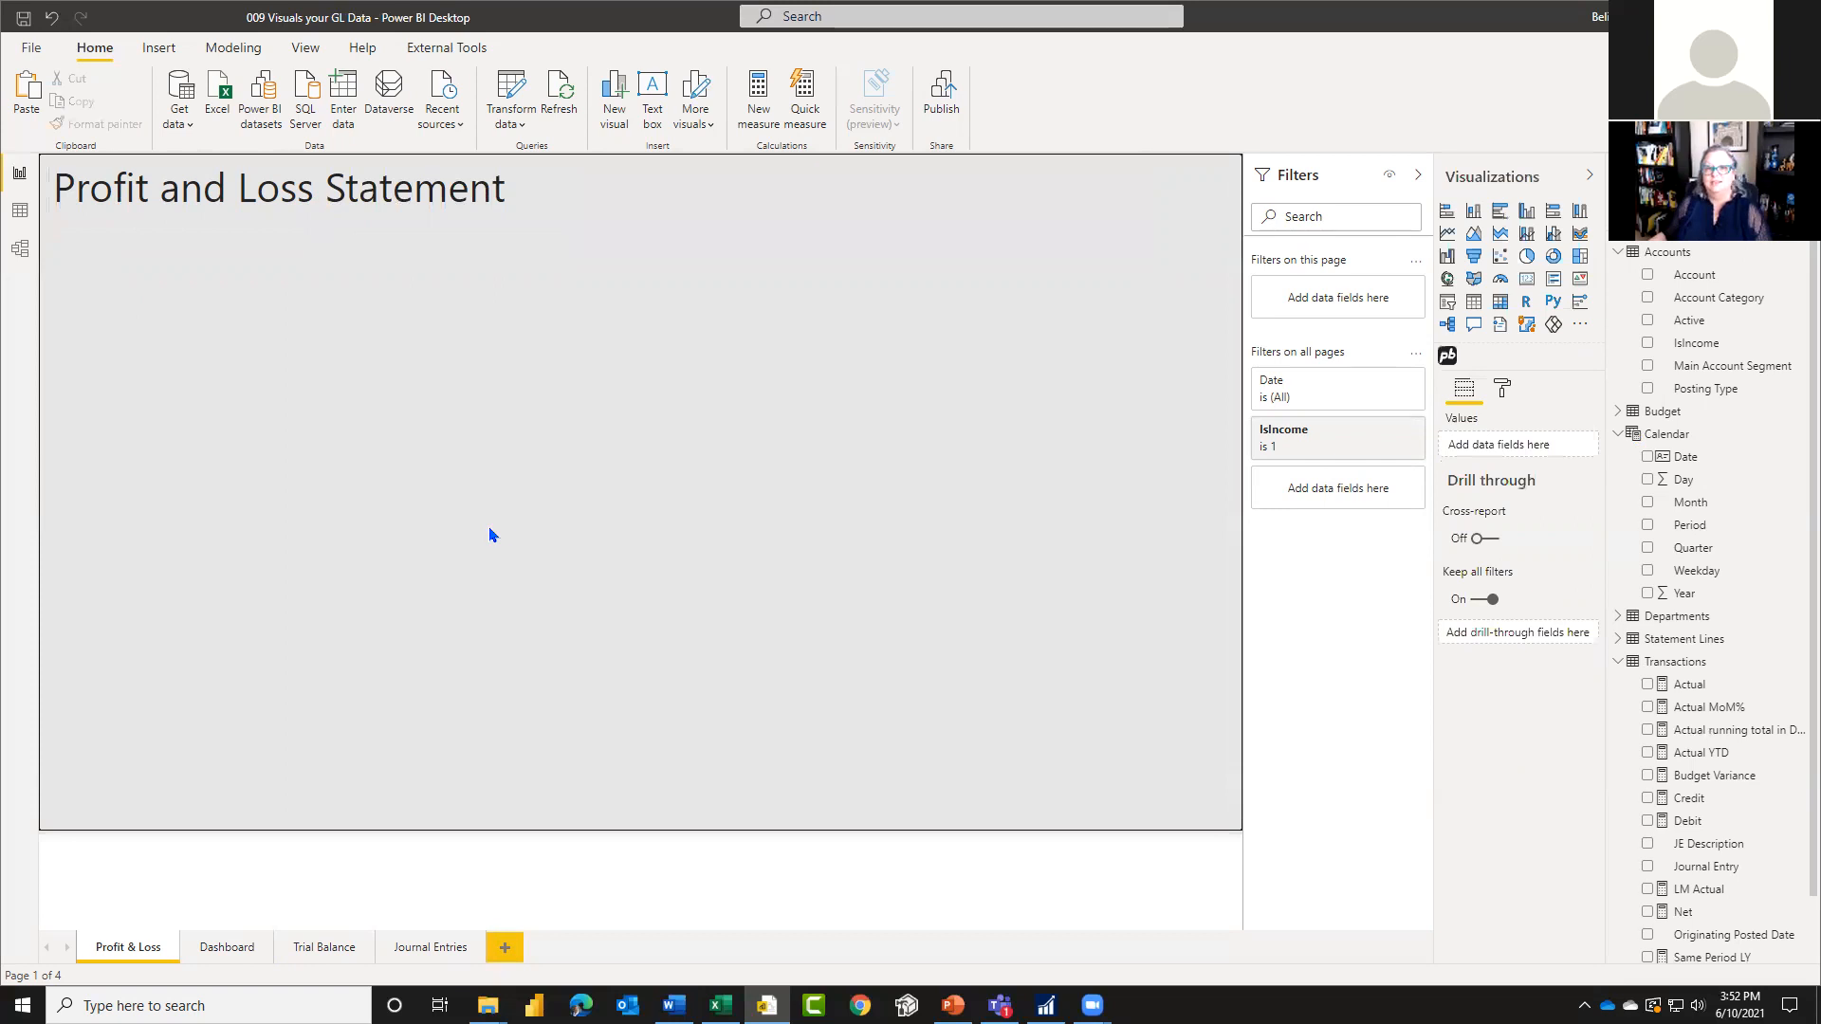
Step: Add a Financial Reporting Matrix by Profitbase visual and size it to fill the page area below the heading
click(1447, 354)
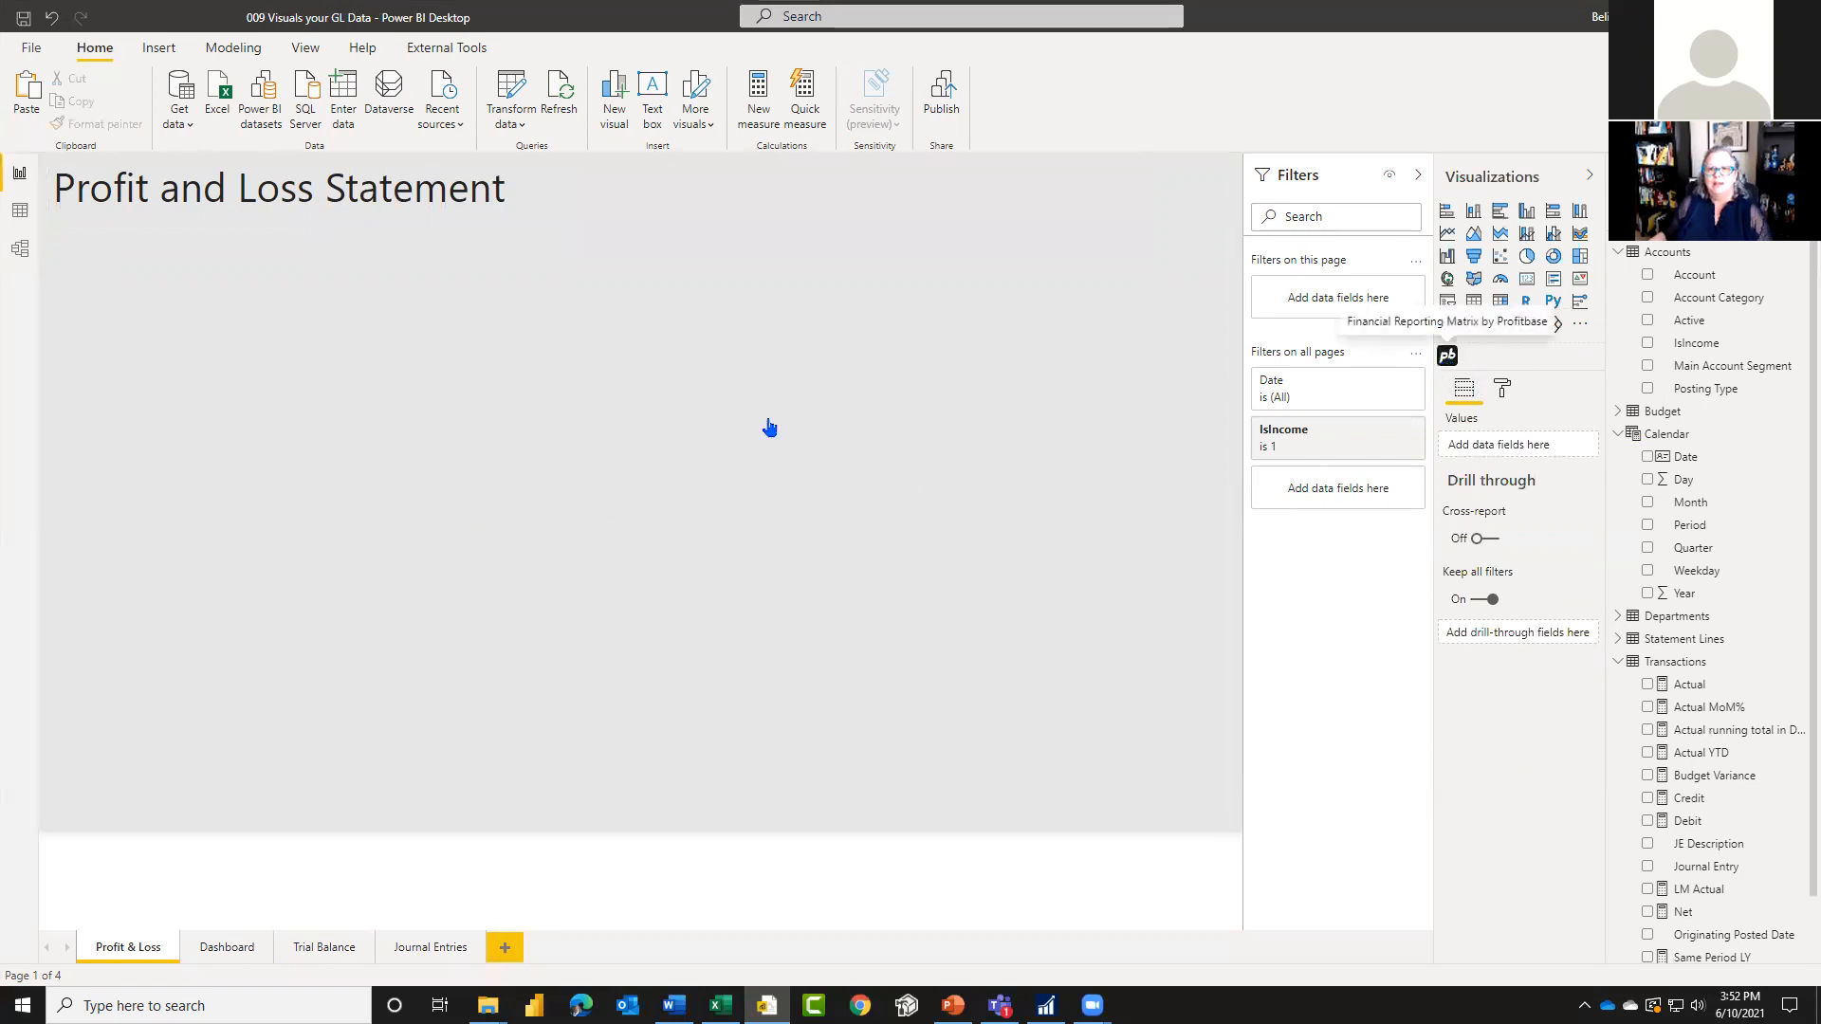
drag(585, 458, 1229, 823)
drag(635, 321, 645, 275)
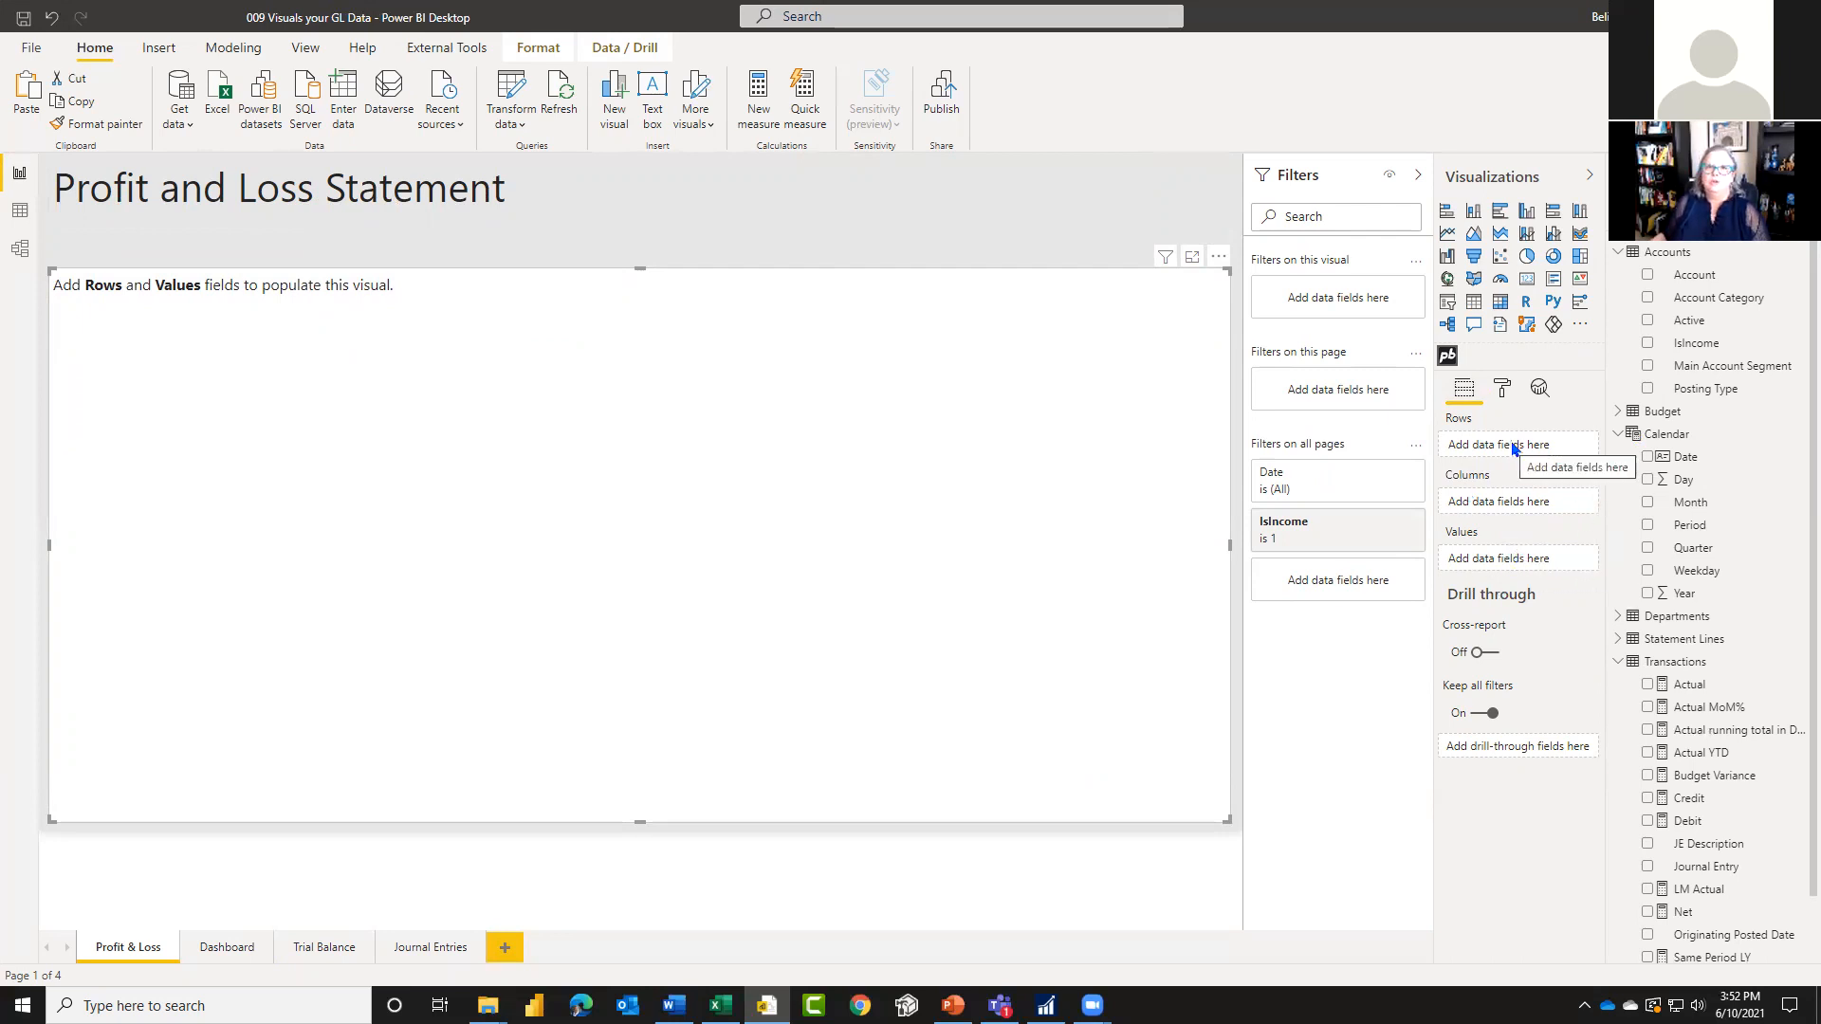
Step: Collapse the Accounts, Calendar and Transactions tables in the data model's field list
click(1618, 251)
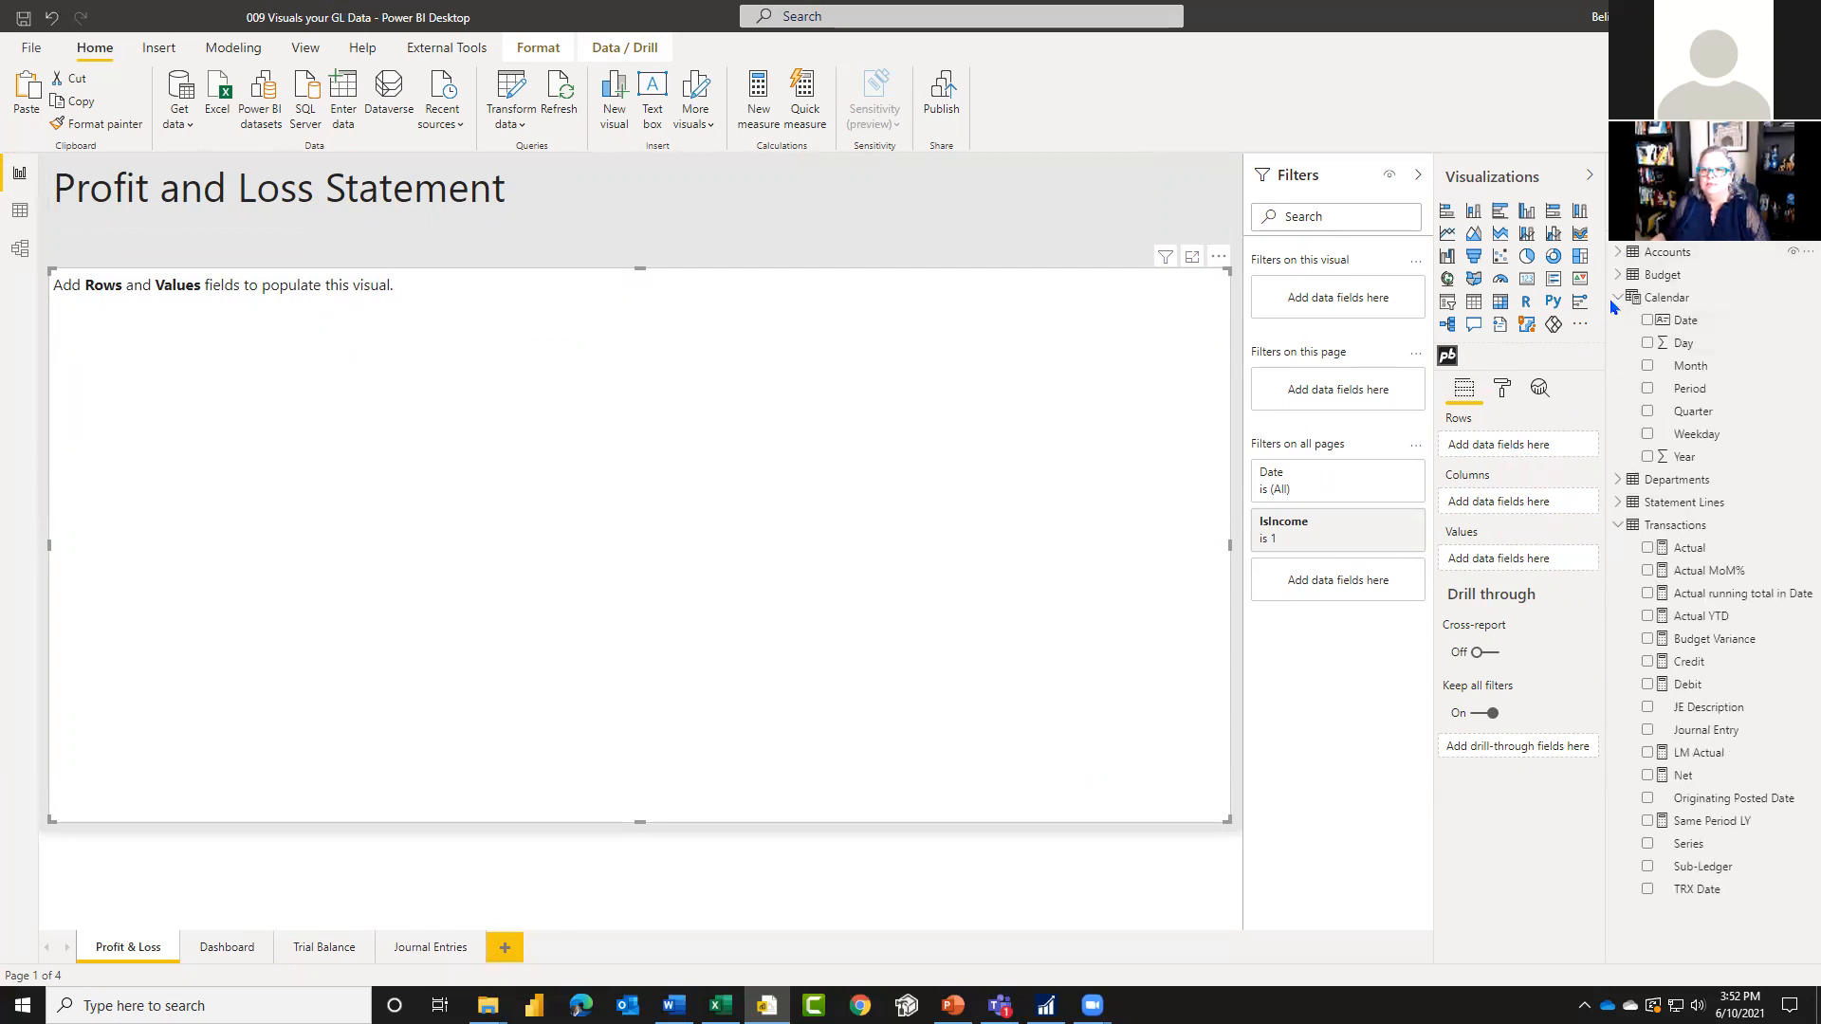
click(1614, 299)
click(1618, 366)
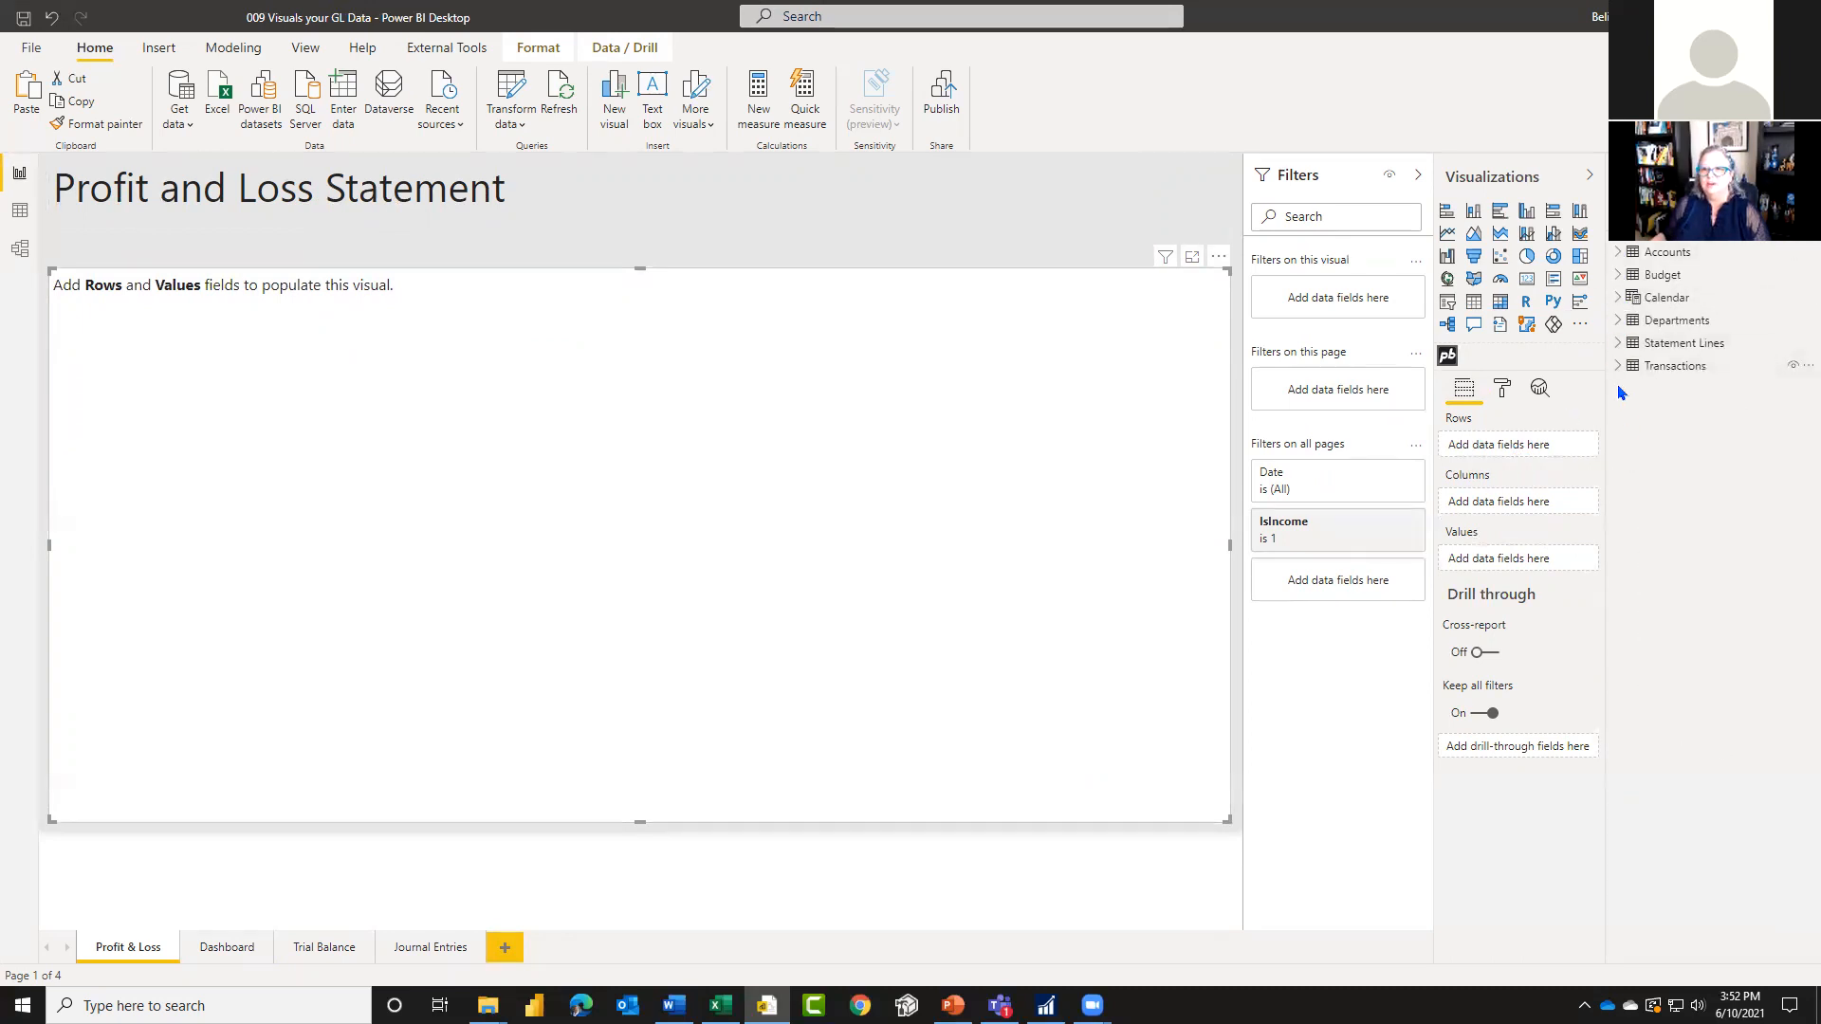
Step: Expand the Statement Lines table and review the ReportLineID and ReportLine columns in the Excel workbook's P&L Lines sheet
click(1618, 343)
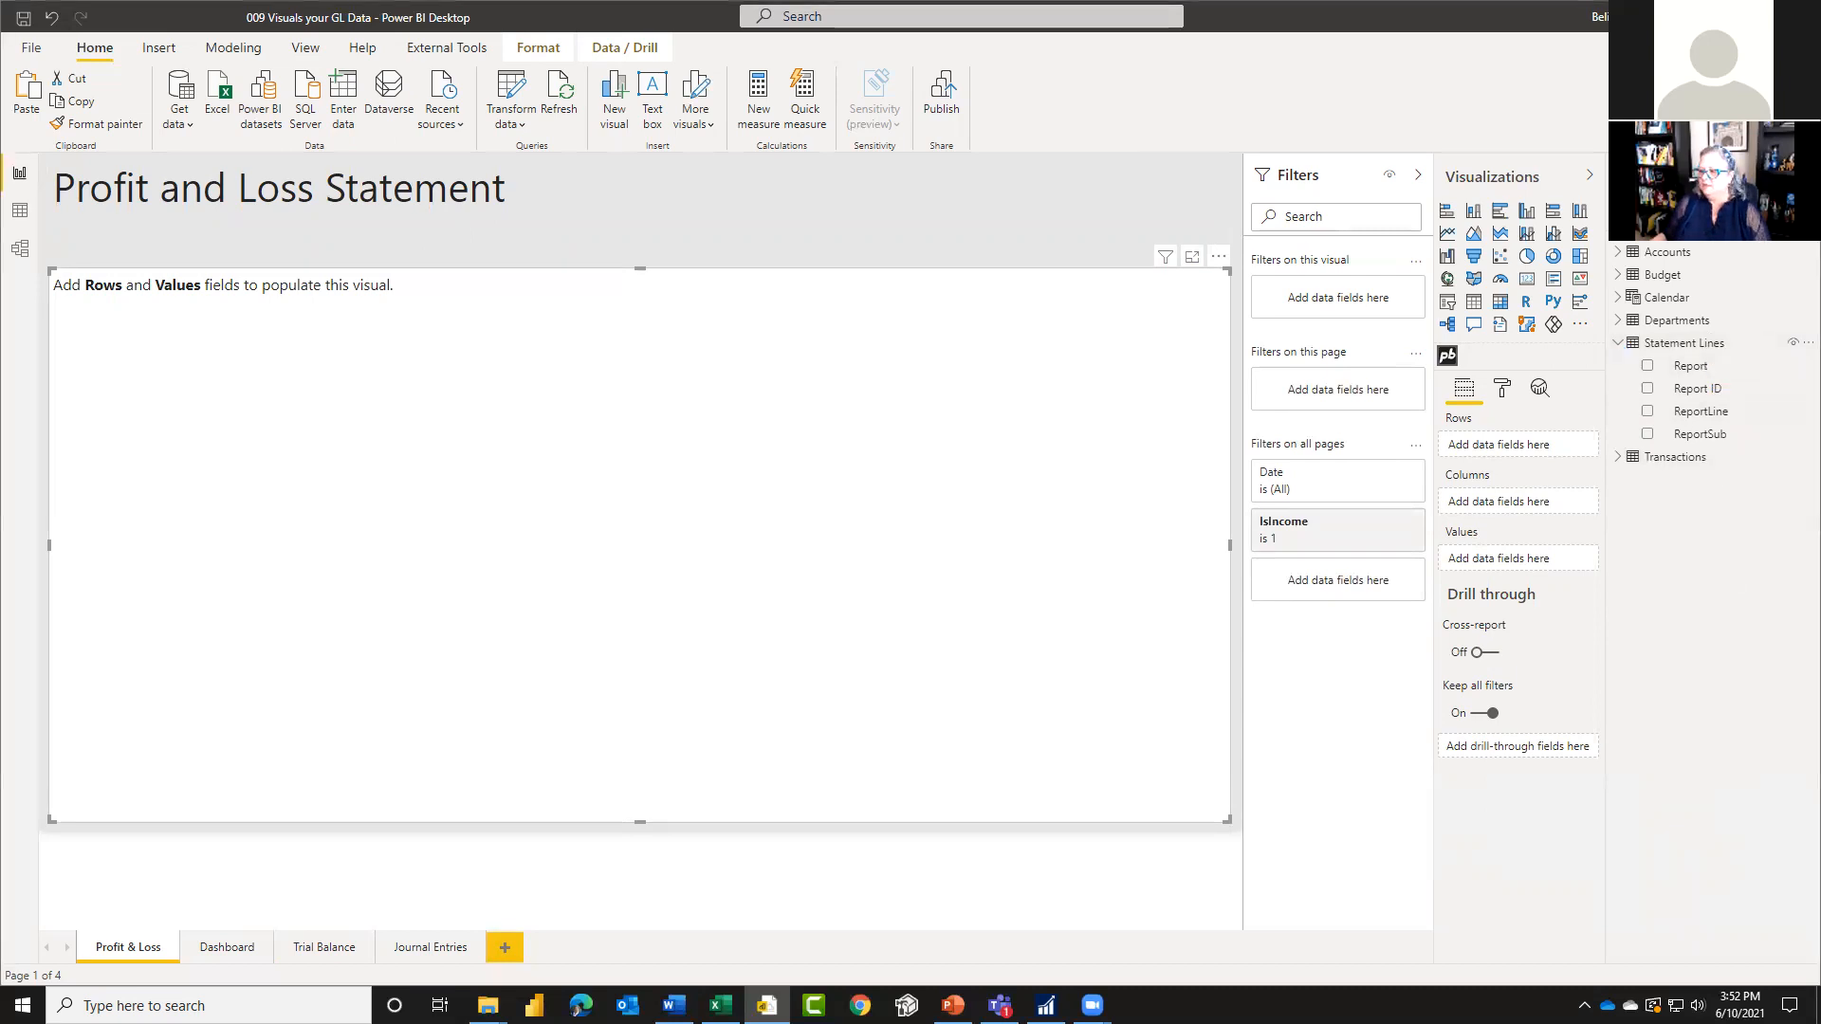
key(alt+Tab)
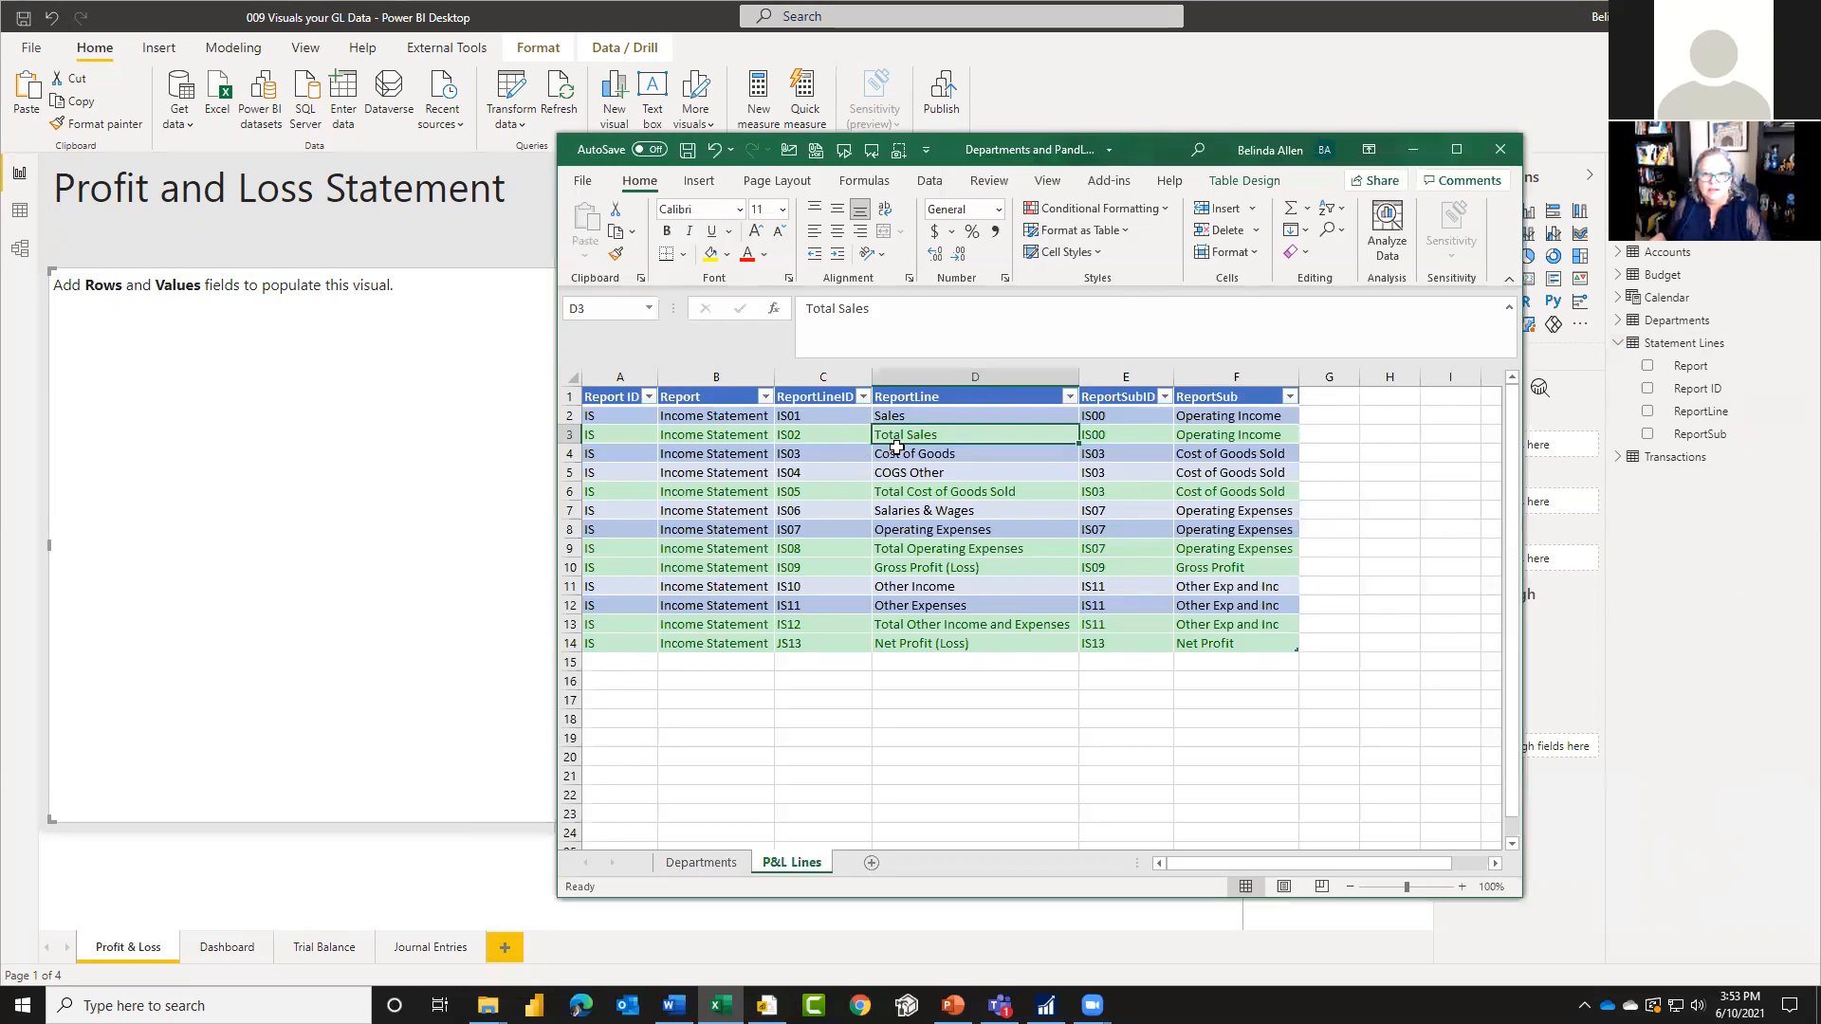
click(922, 417)
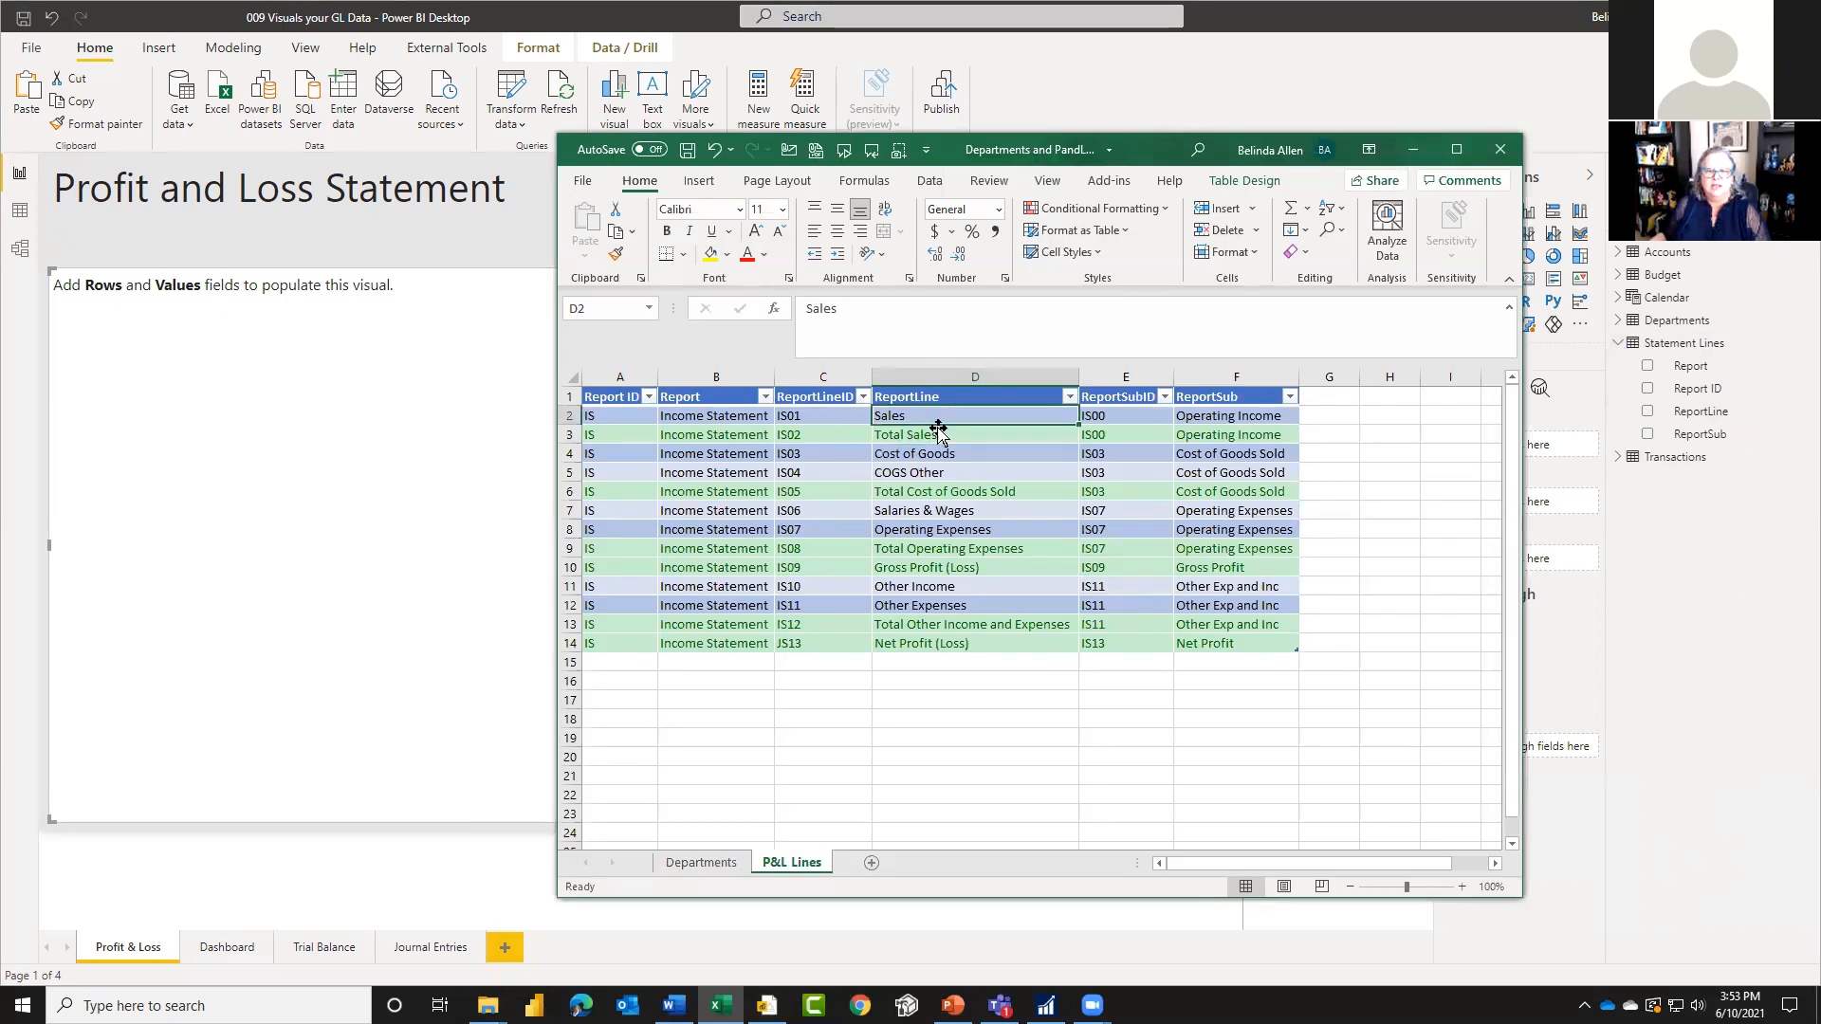
click(934, 435)
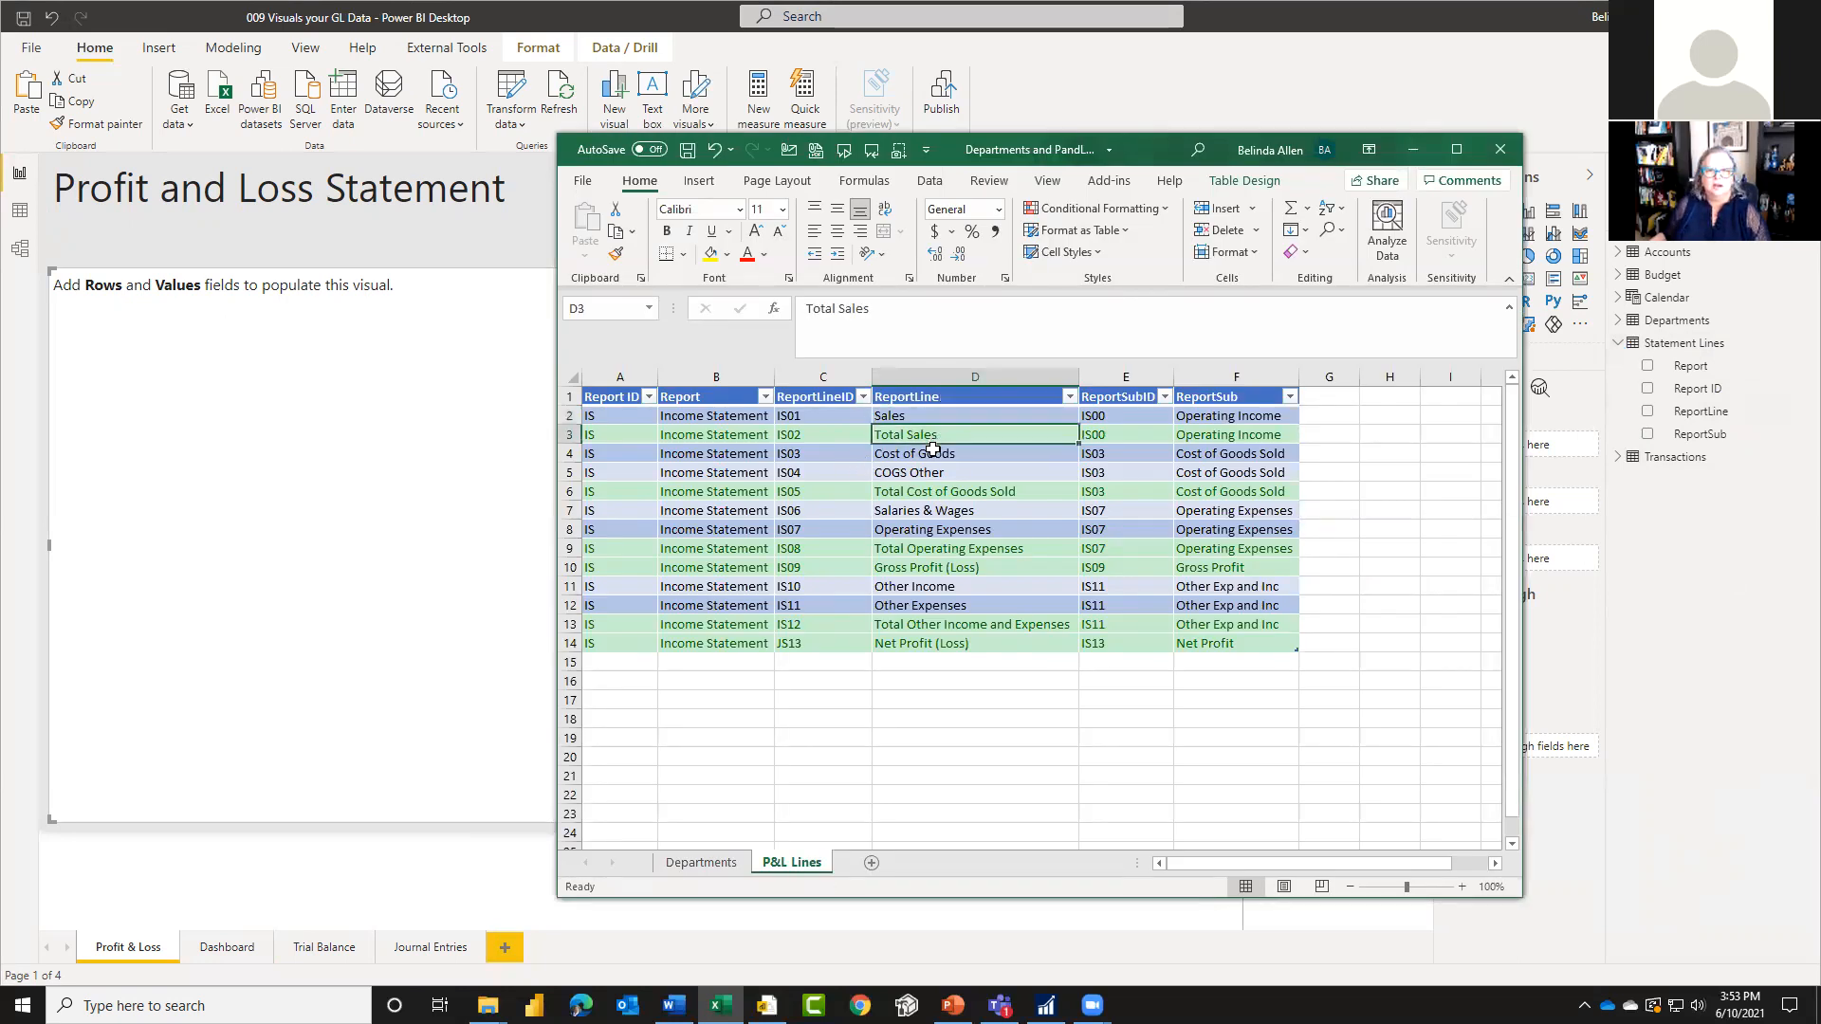
click(821, 417)
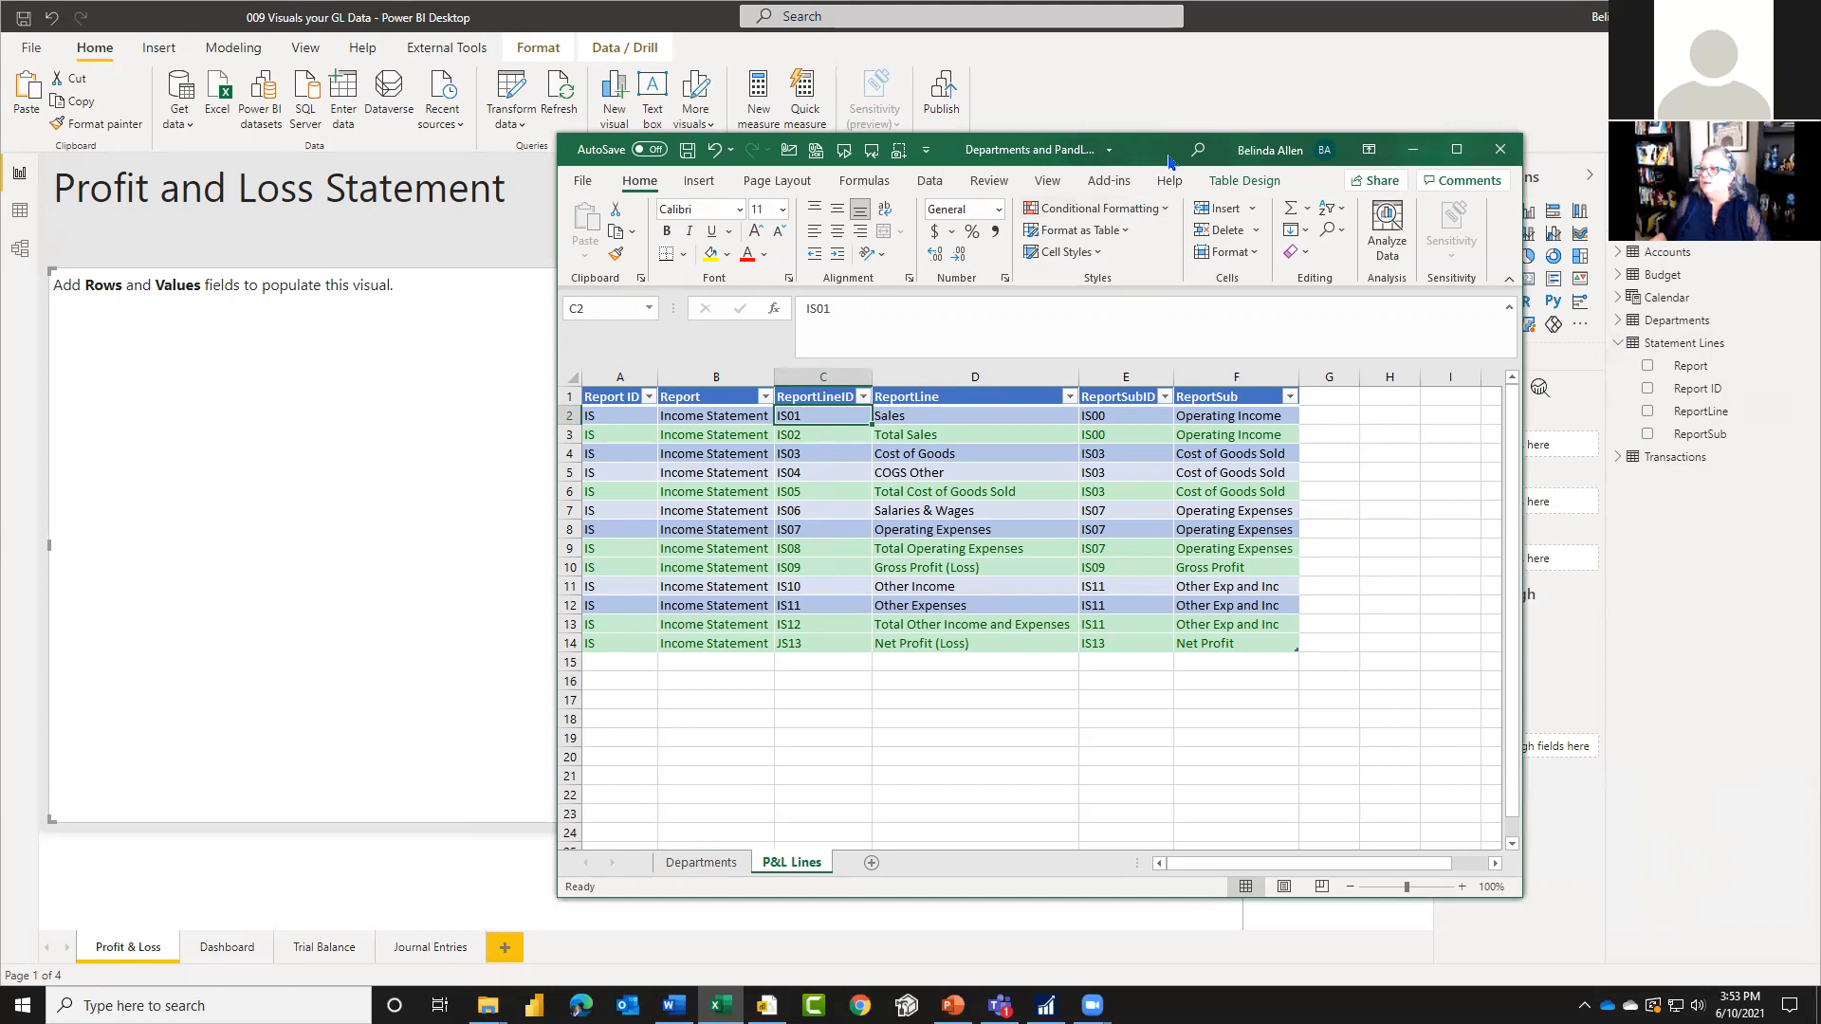
drag(1169, 161, 0, 161)
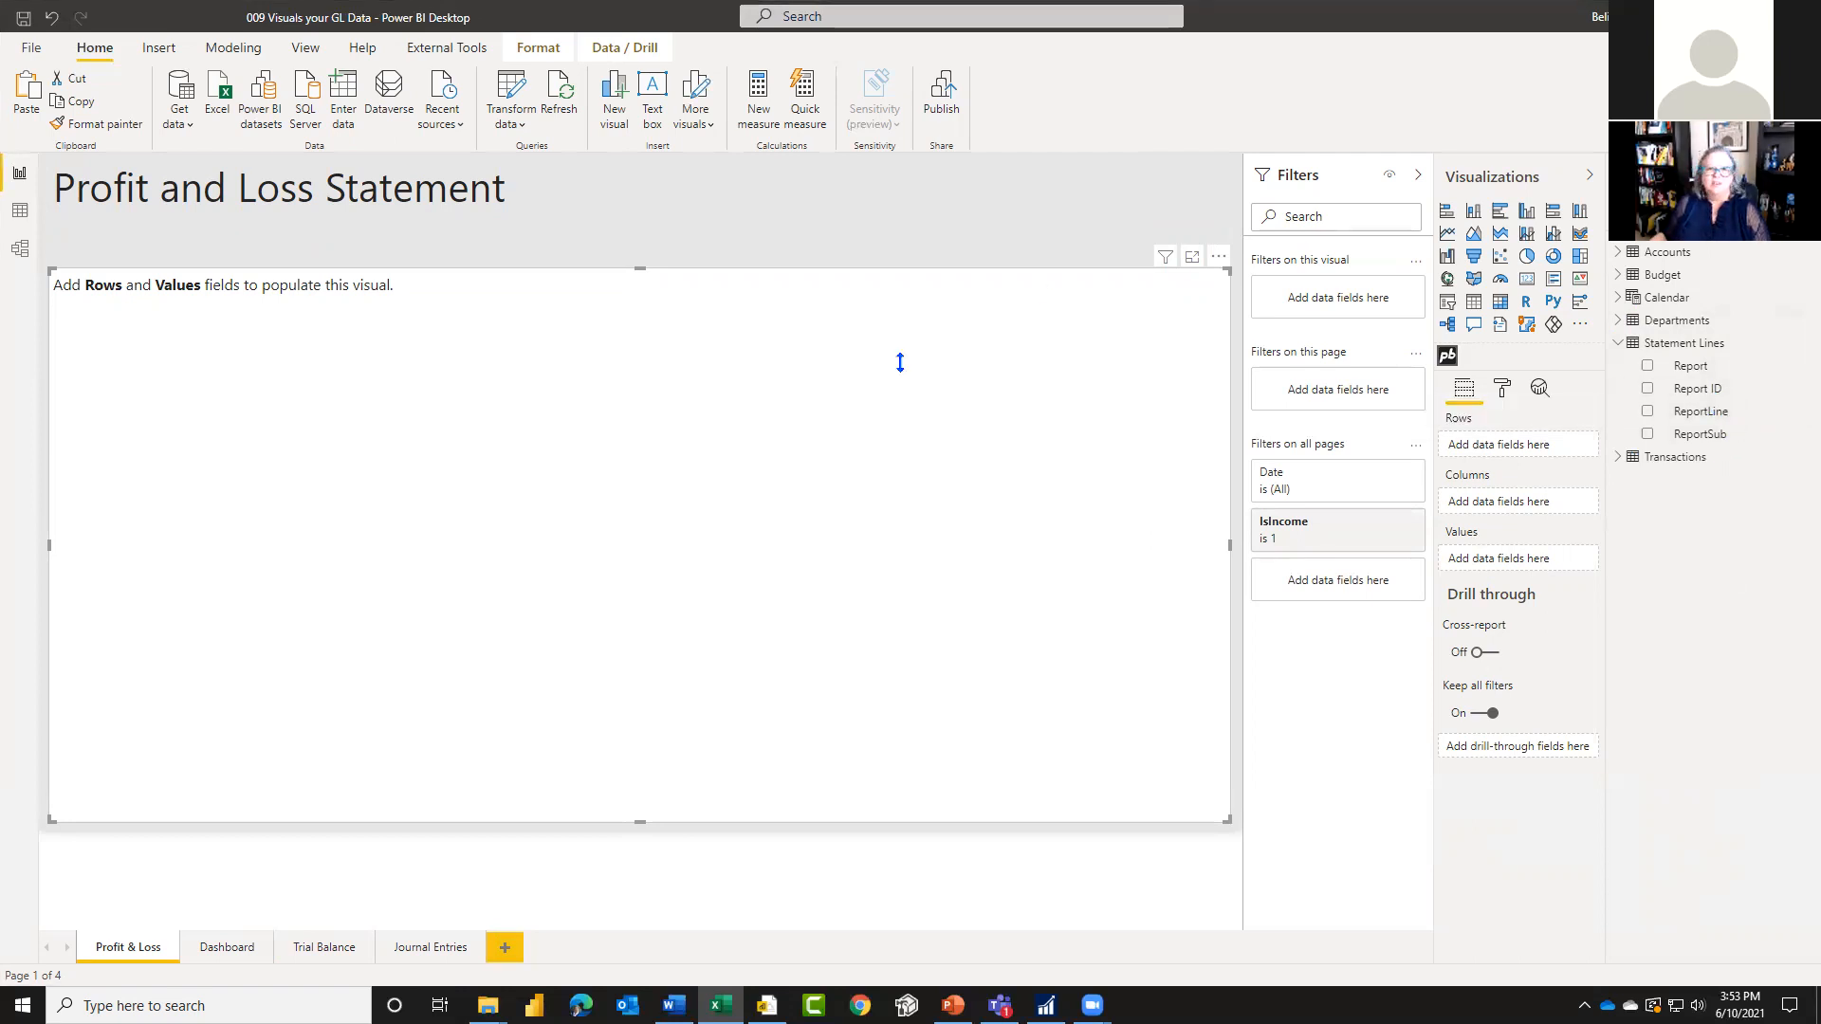
key(alt+Tab)
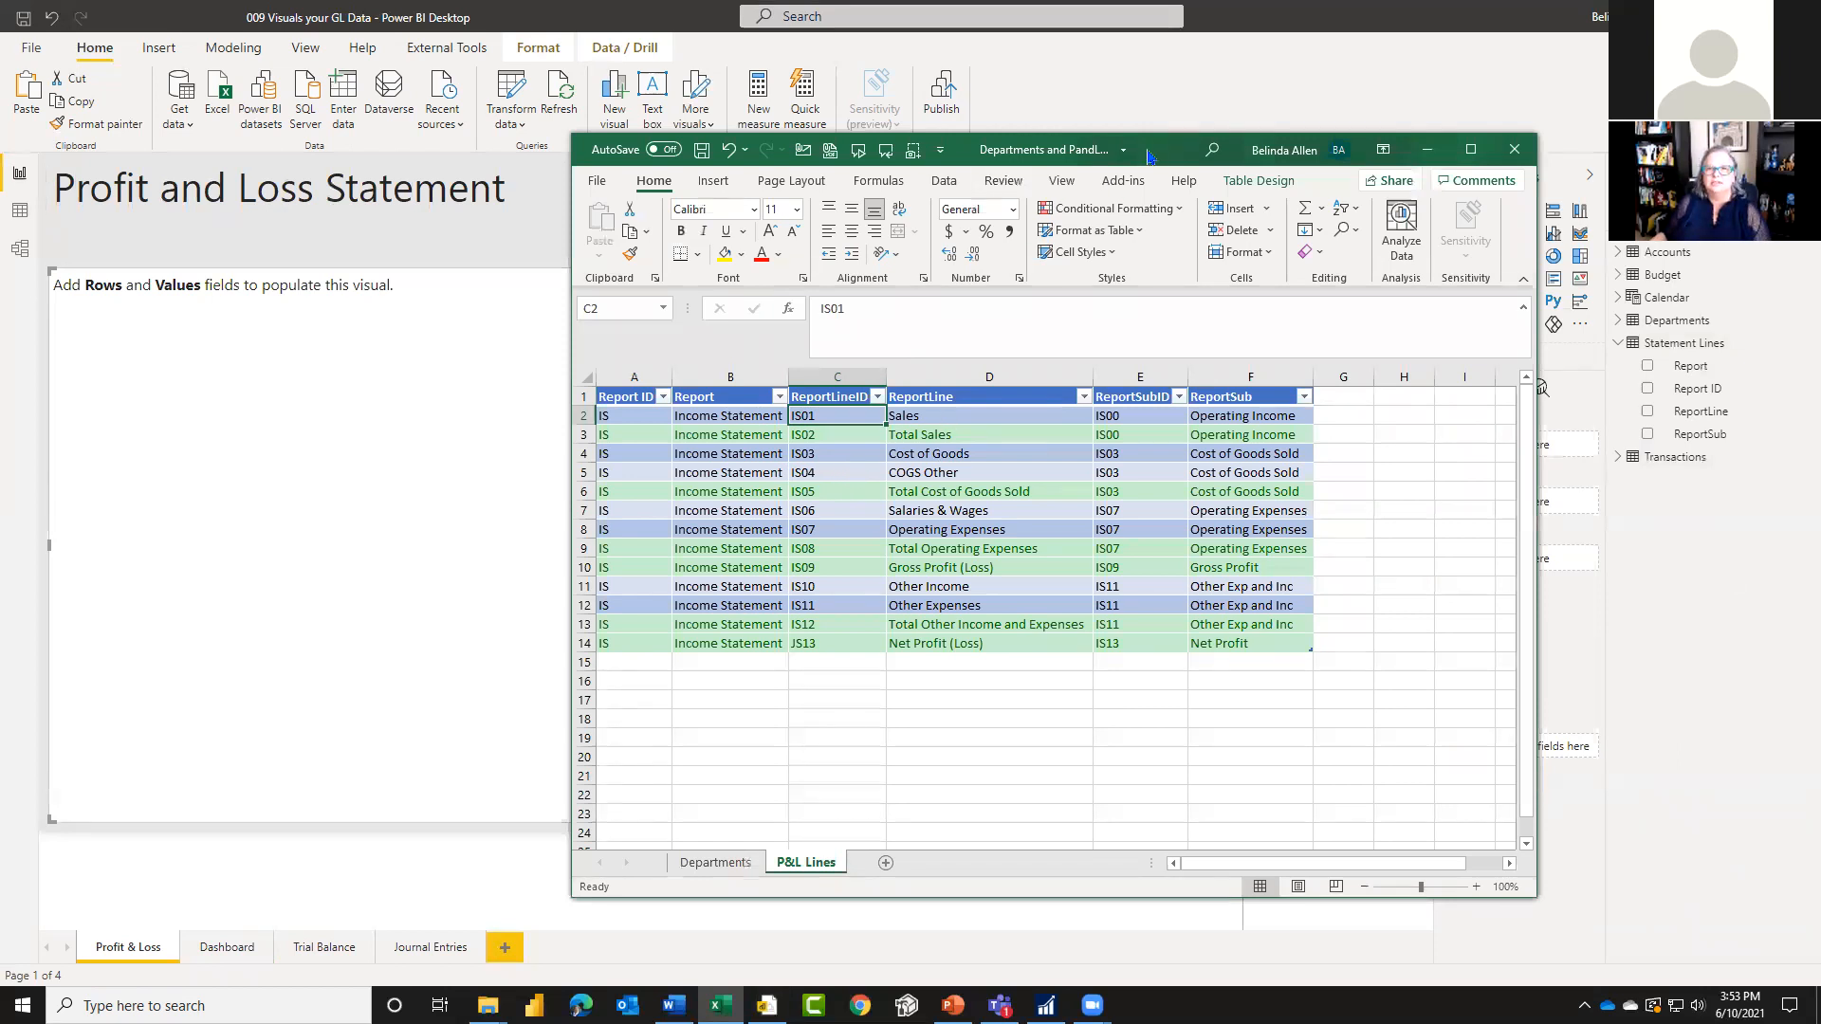
key(alt+Tab)
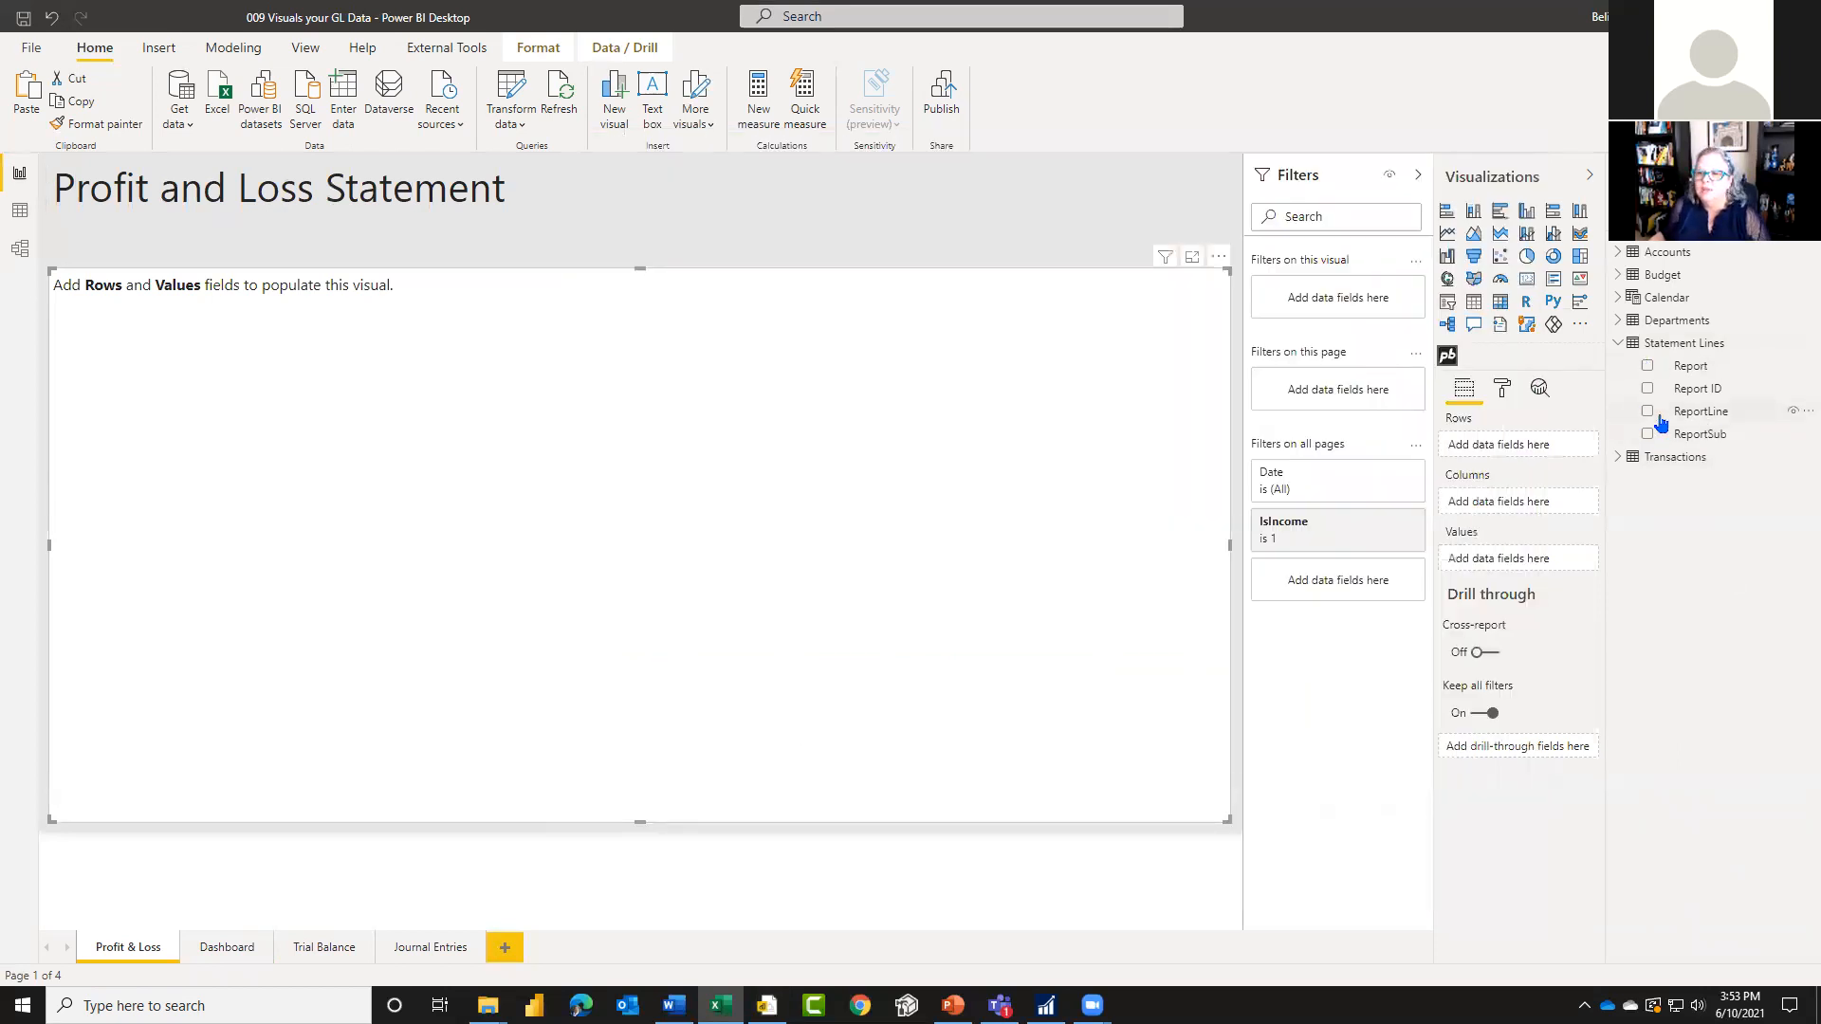
Step: Add ReportLine from Statement Lines and Account from Accounts as the financial matrix's row fields
drag(1656, 417, 1525, 452)
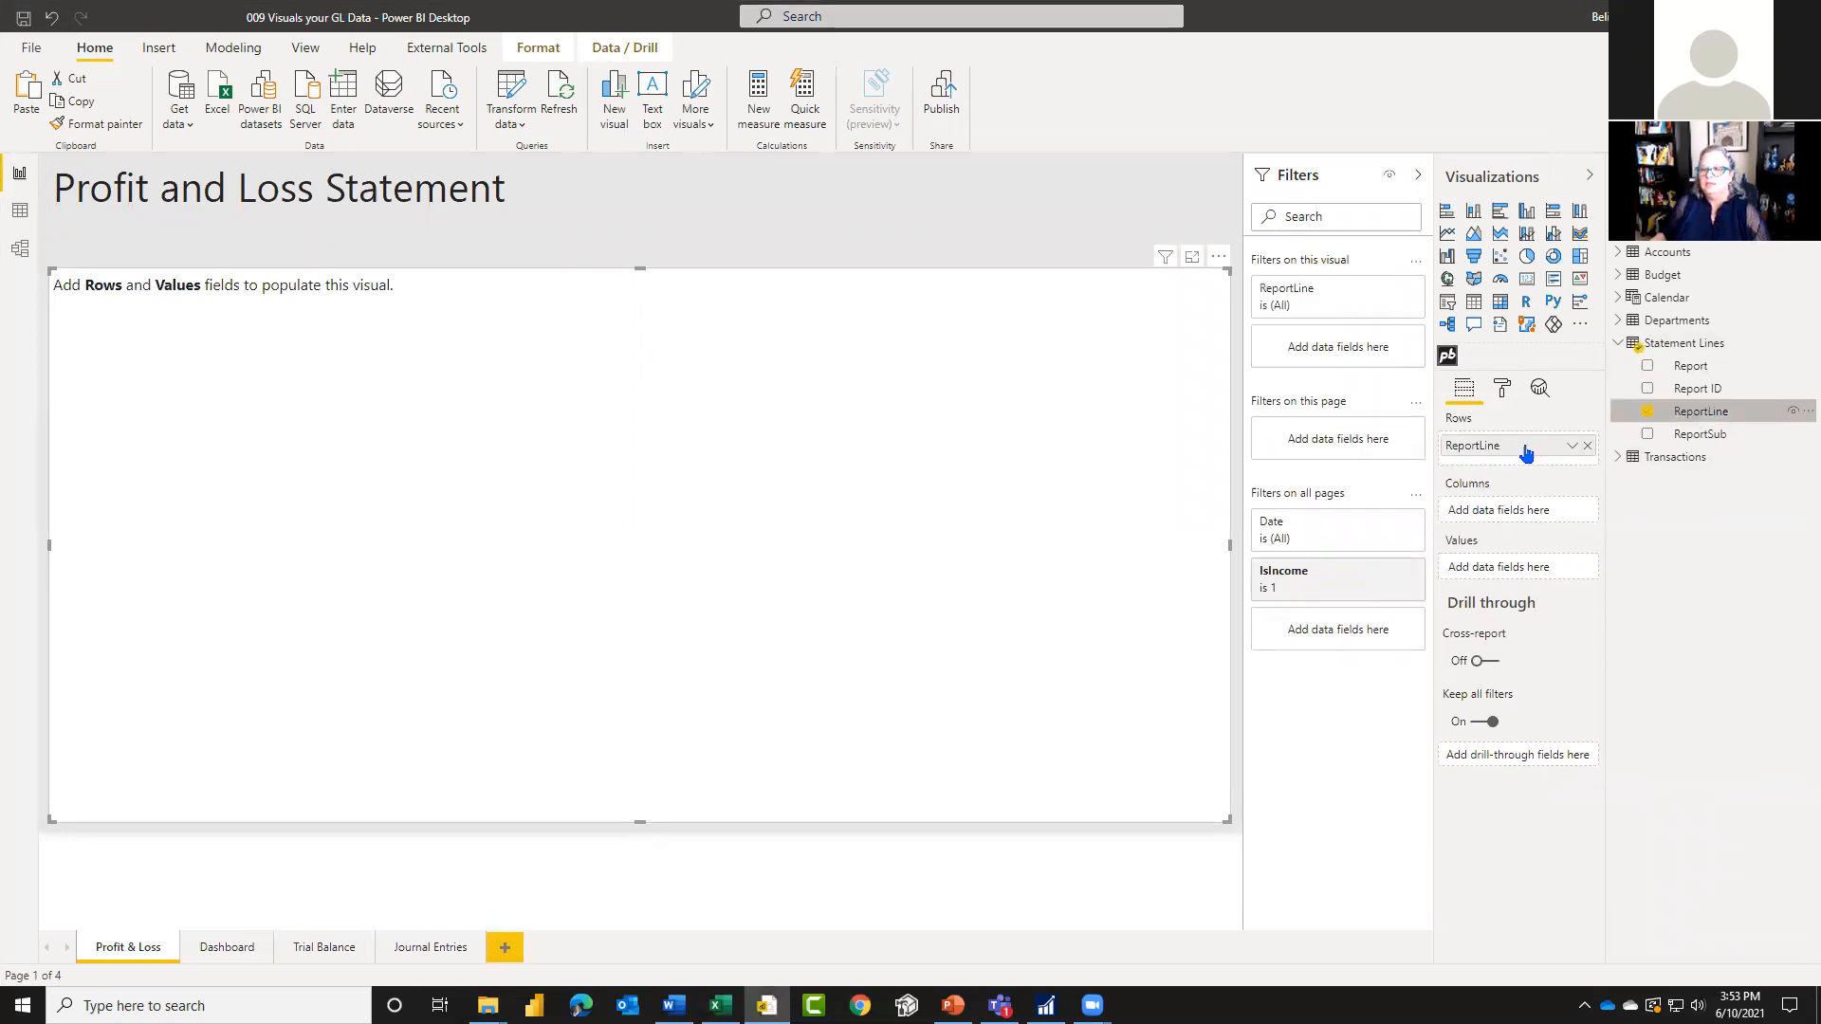
click(1619, 344)
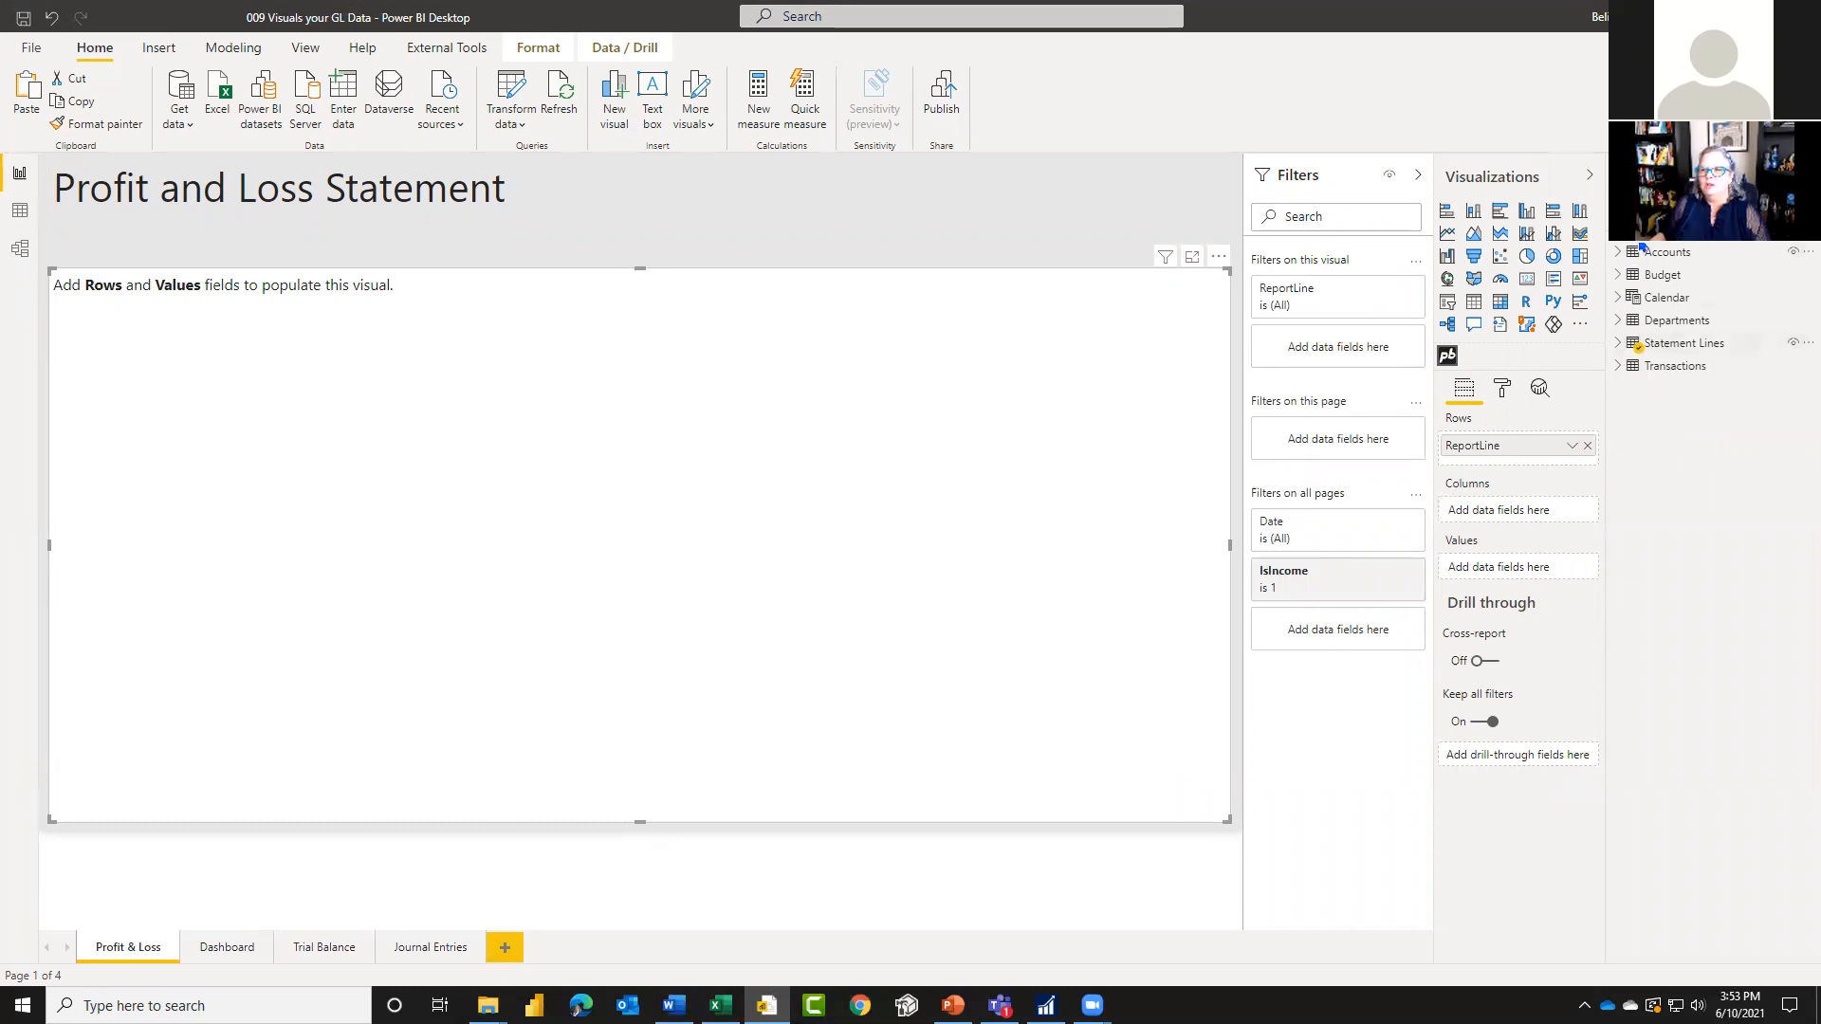
click(1620, 253)
drag(1697, 277, 1525, 469)
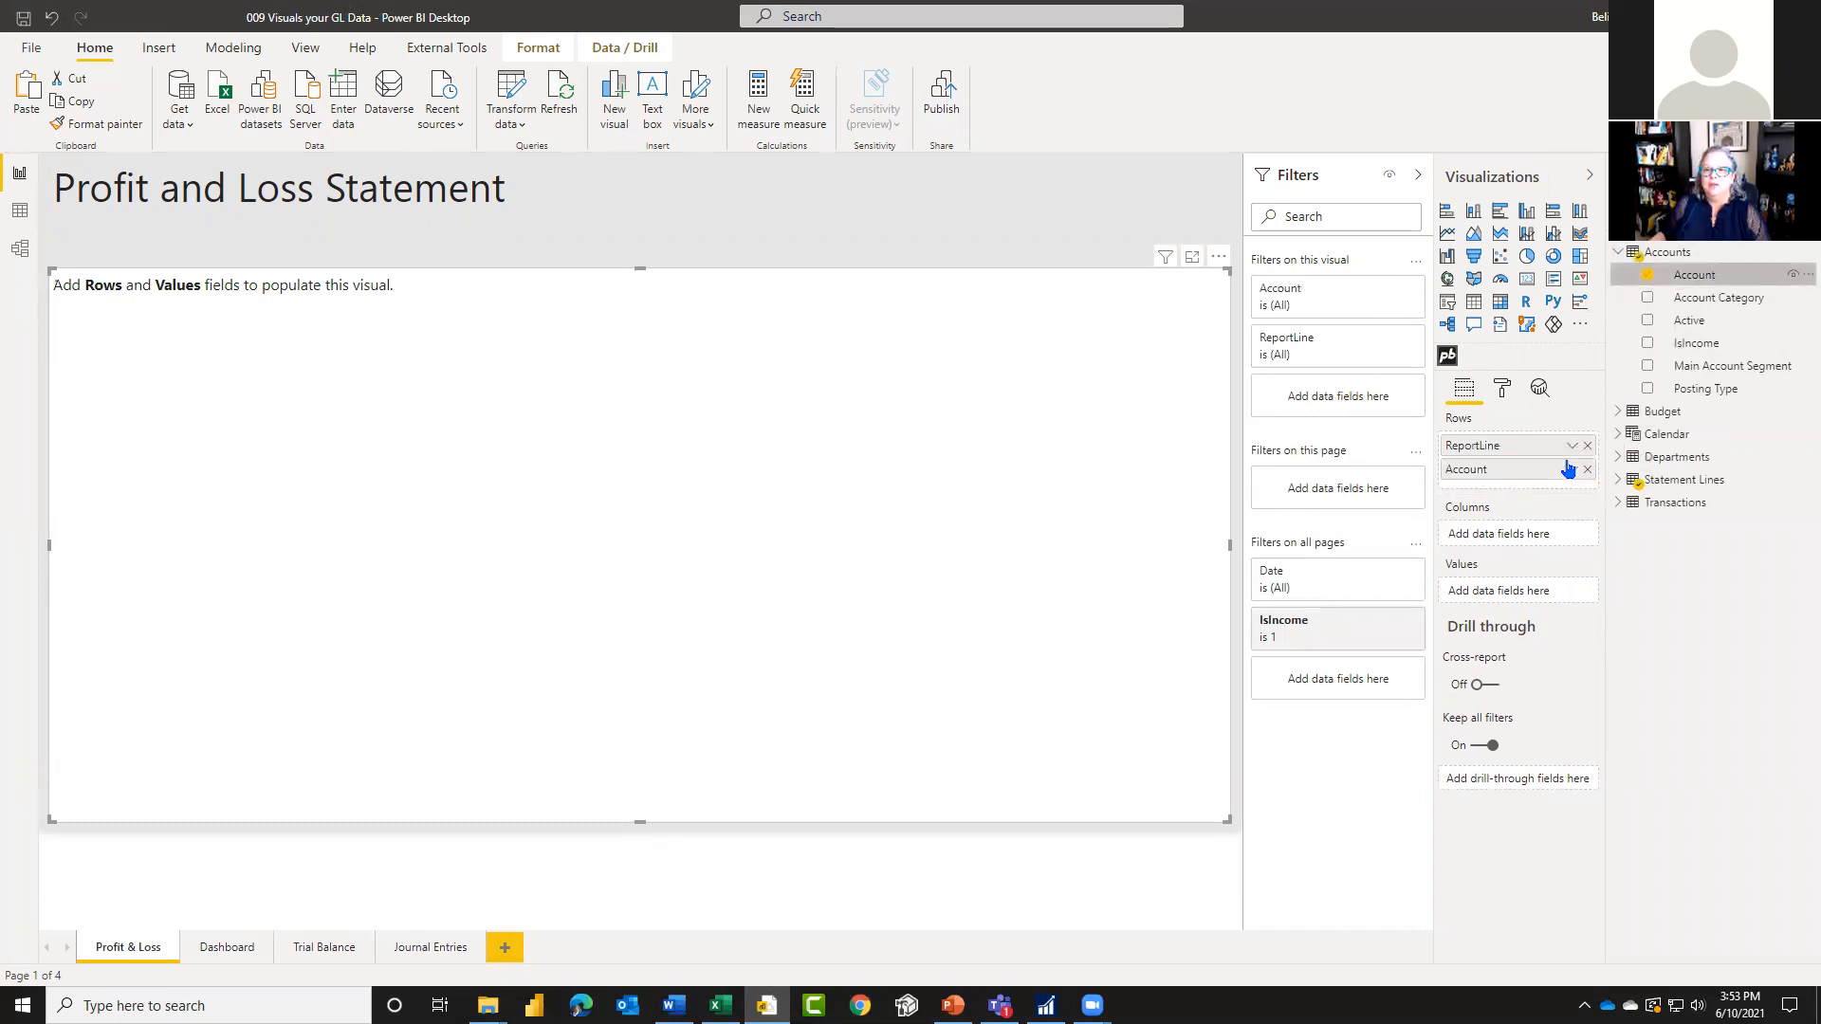
click(1618, 255)
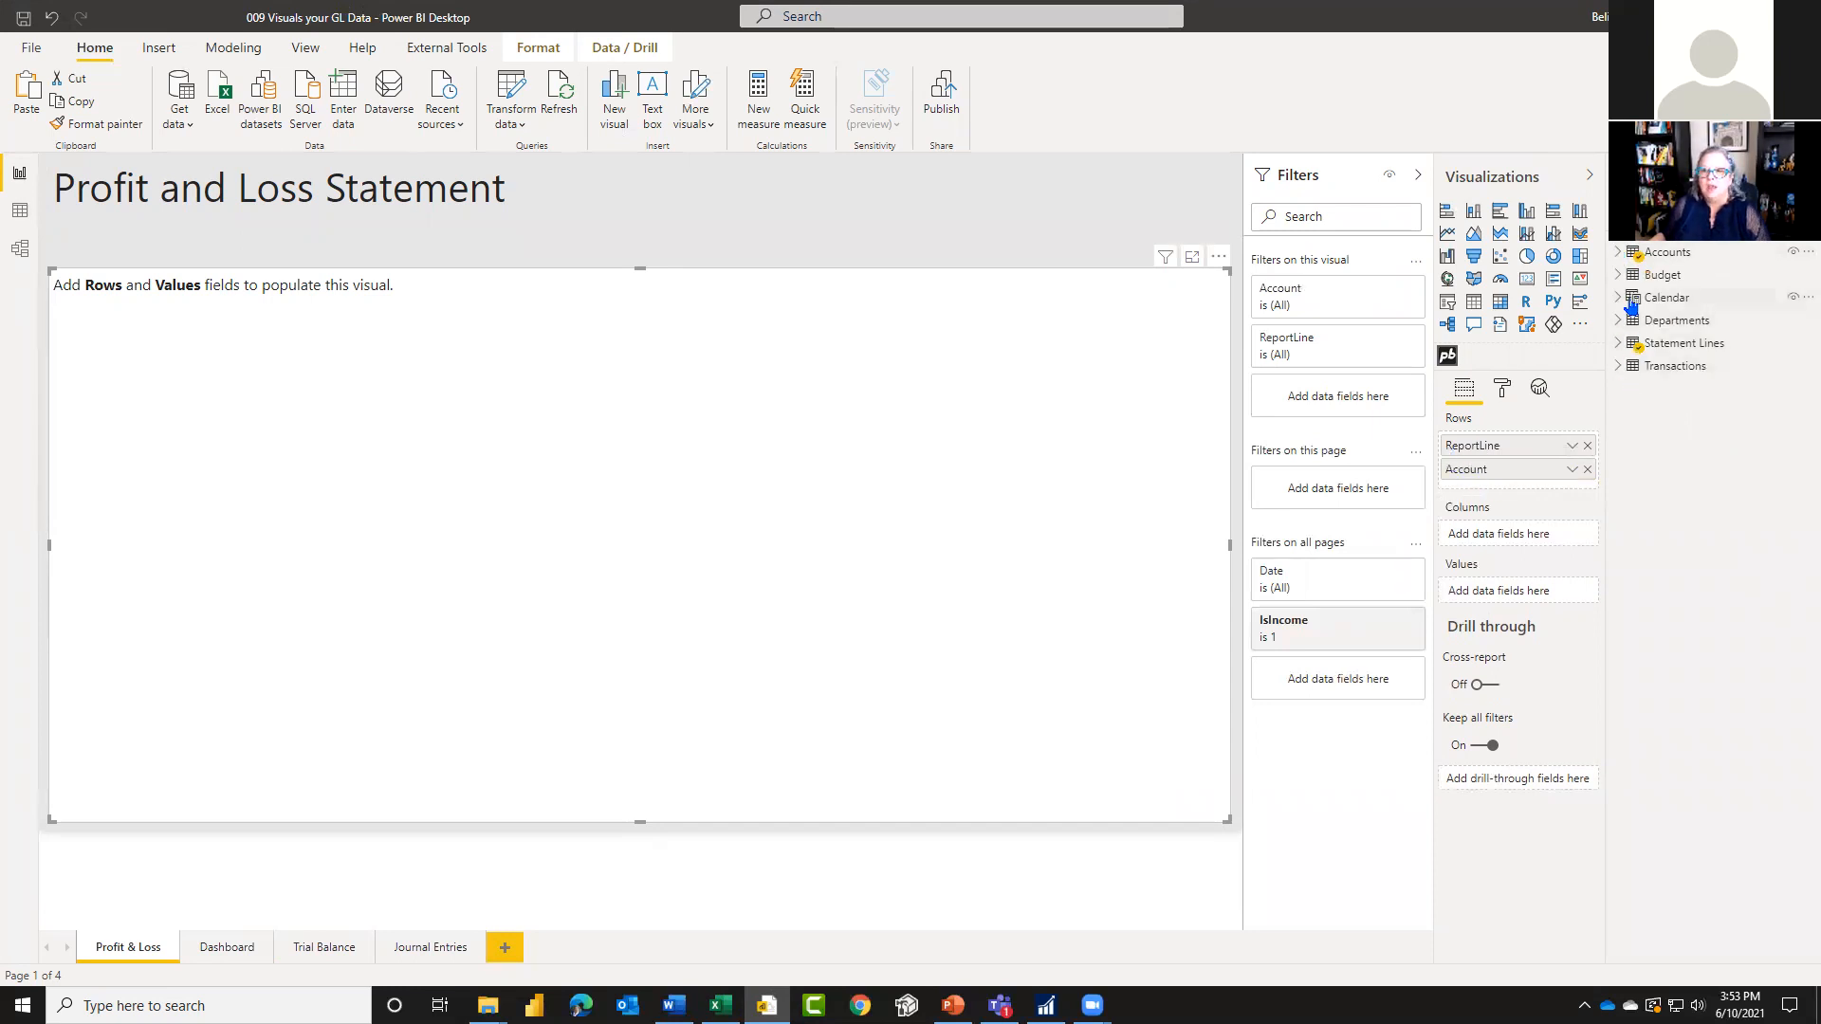
Step: Add the Actual measure from Transactions to the matrix's values and check the accounts under the Sales line
click(1618, 366)
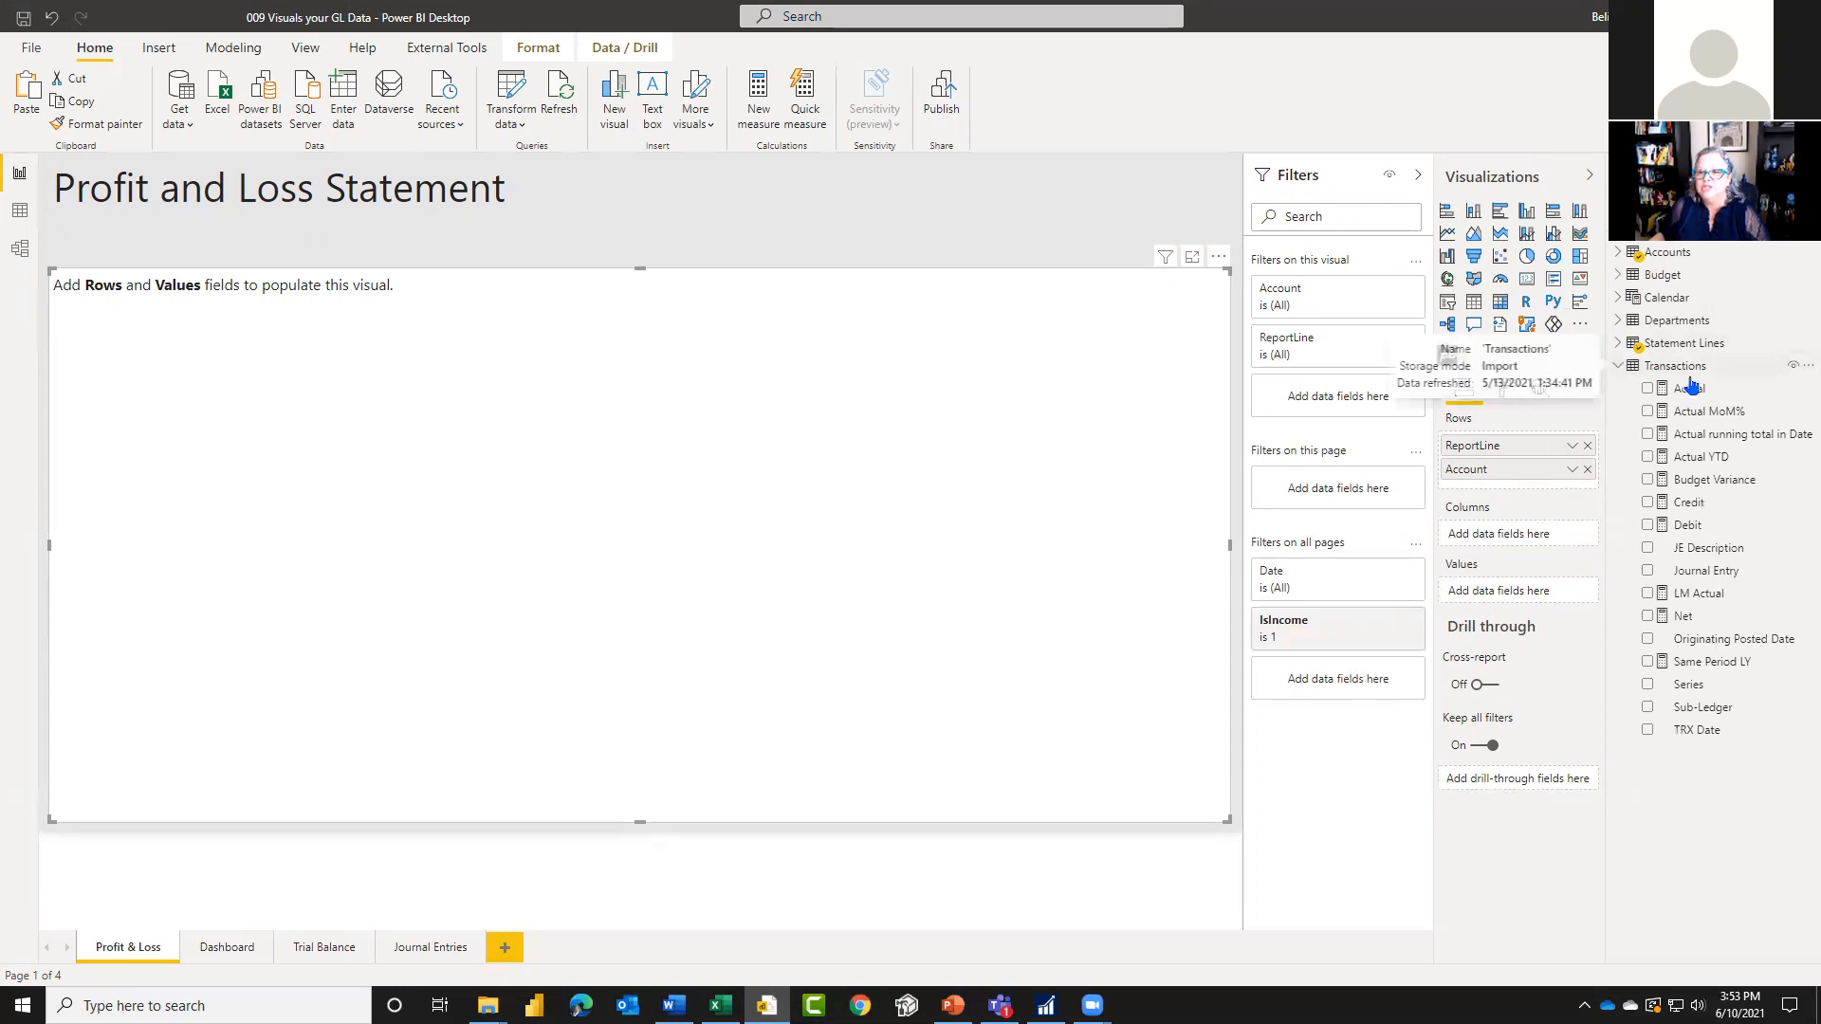
drag(1695, 394, 1514, 598)
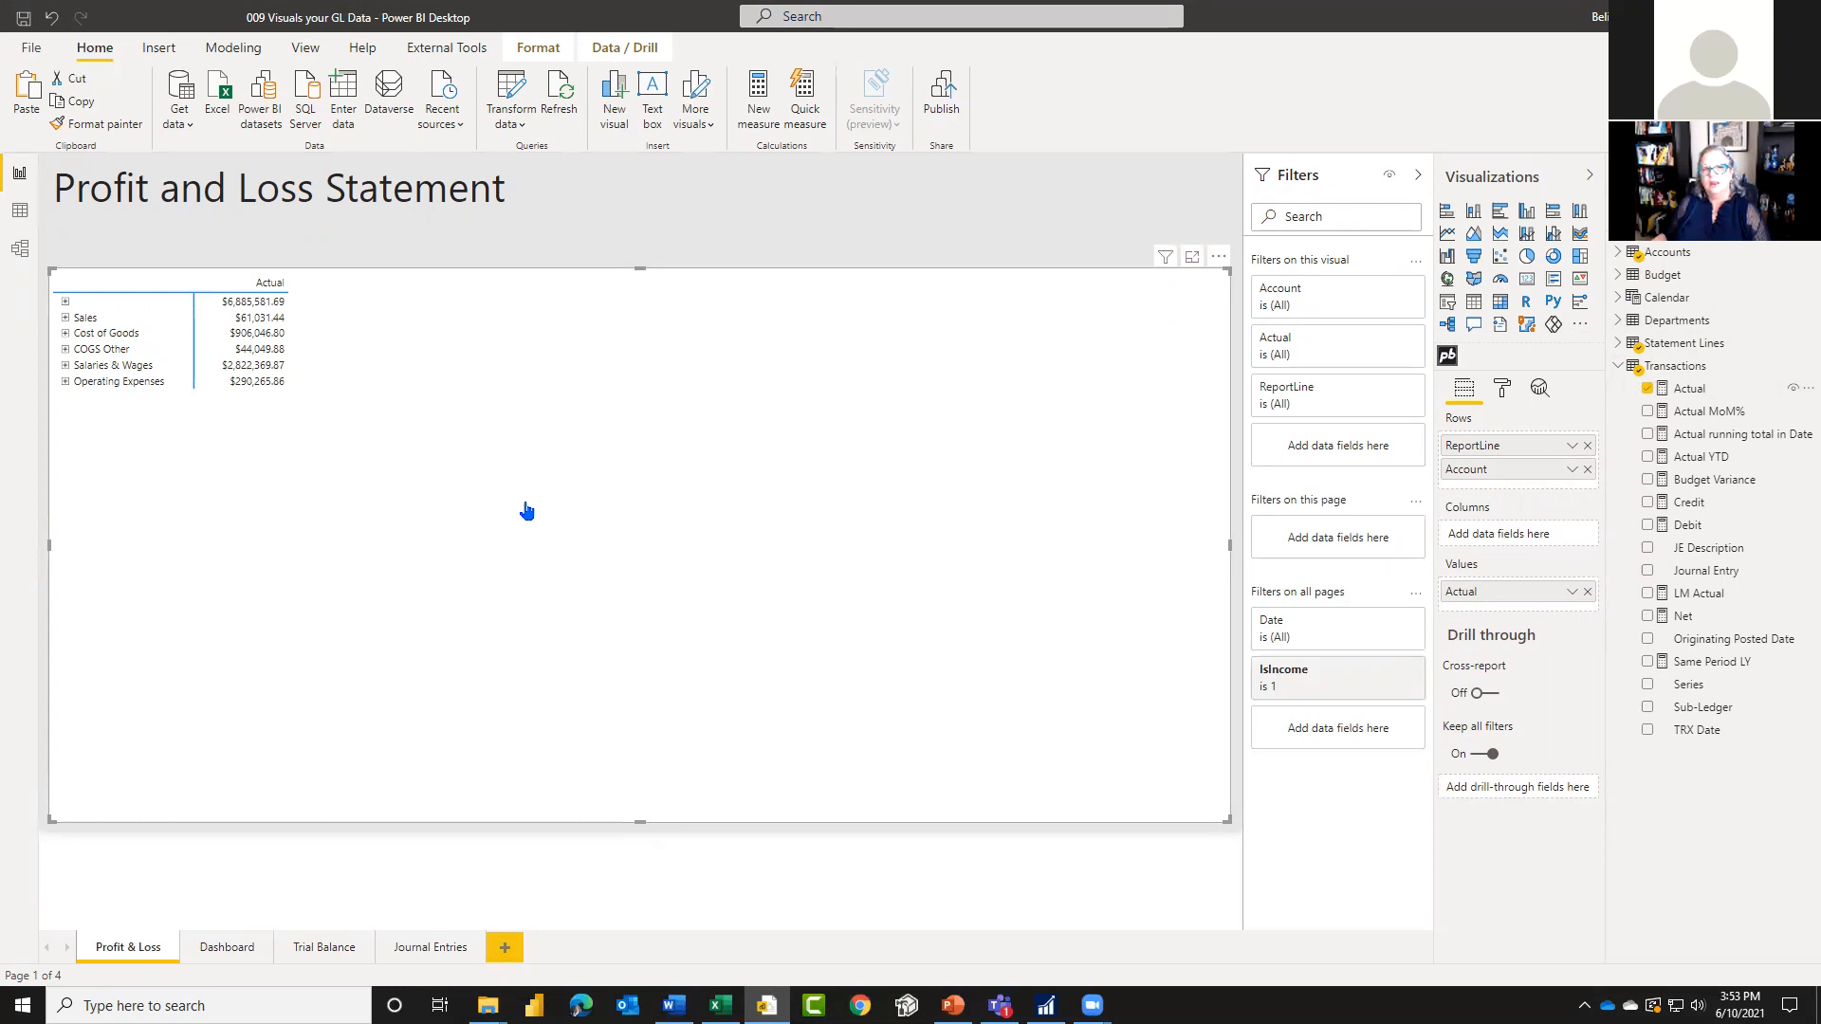
click(64, 319)
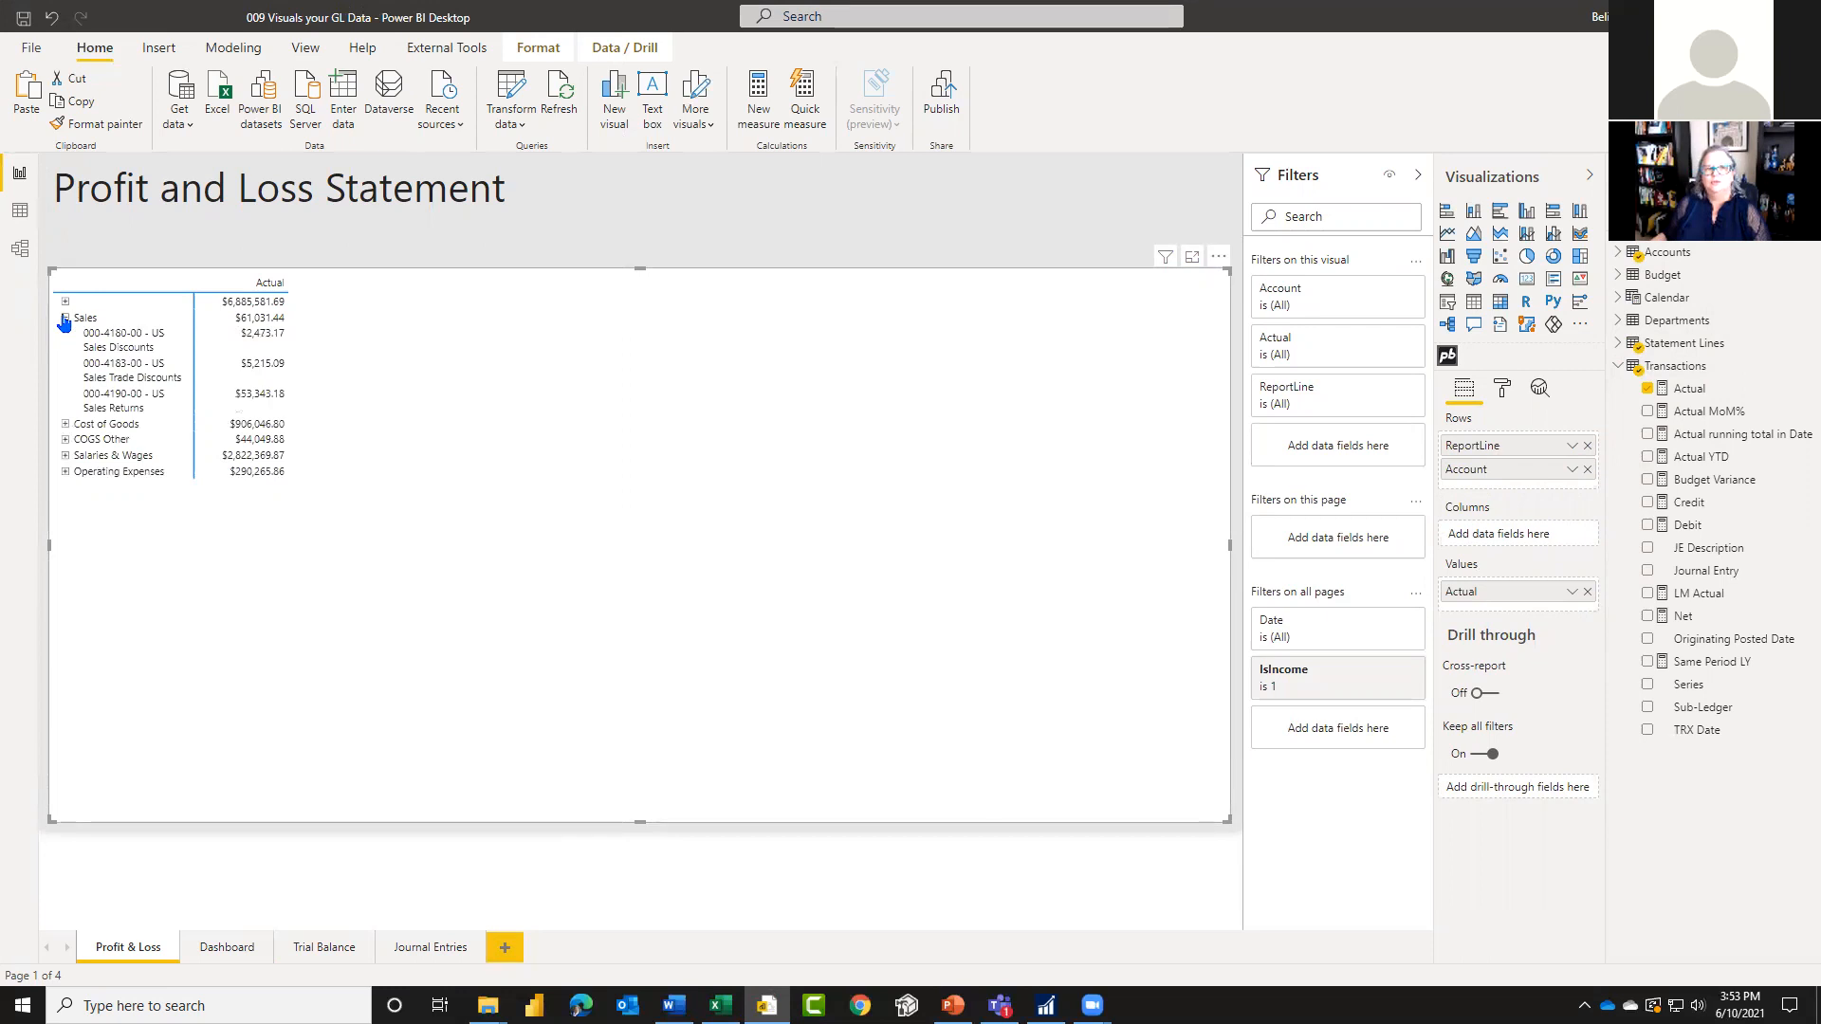
click(65, 319)
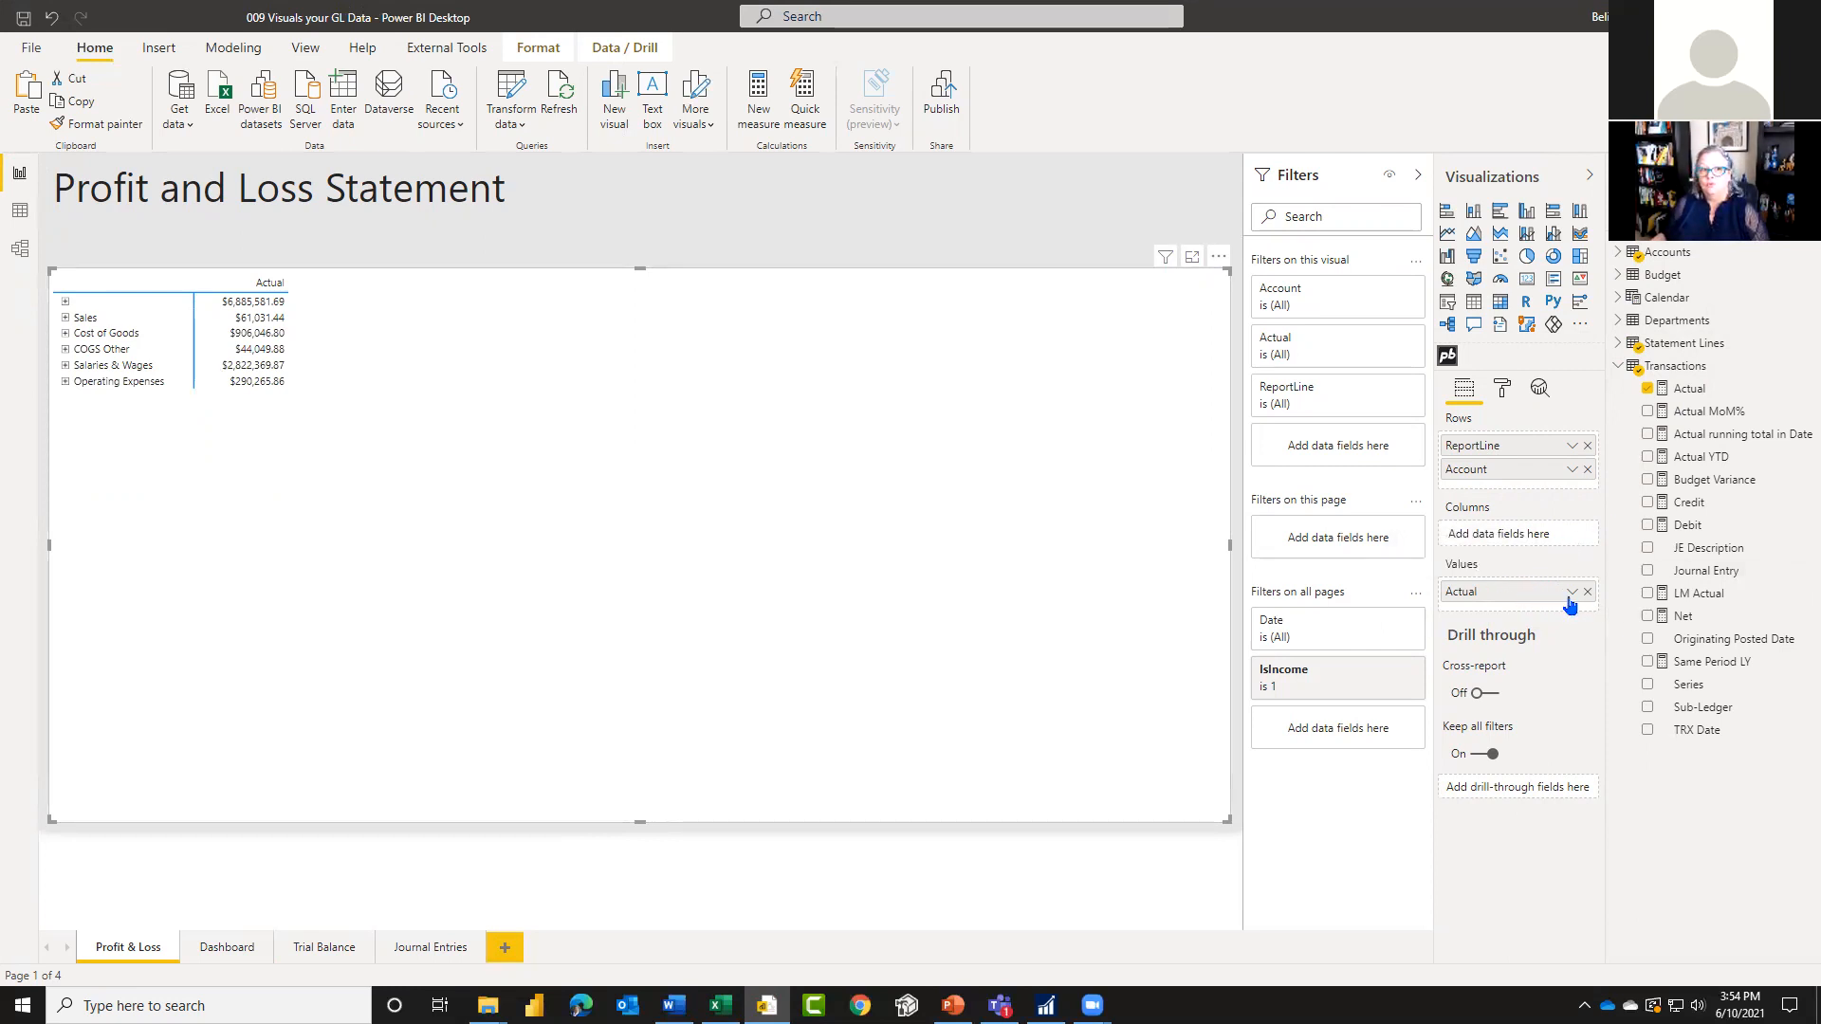
Step: Add a page-level filter on the Accounts table's Posting Type, keeping only Profit and Loss
click(1620, 253)
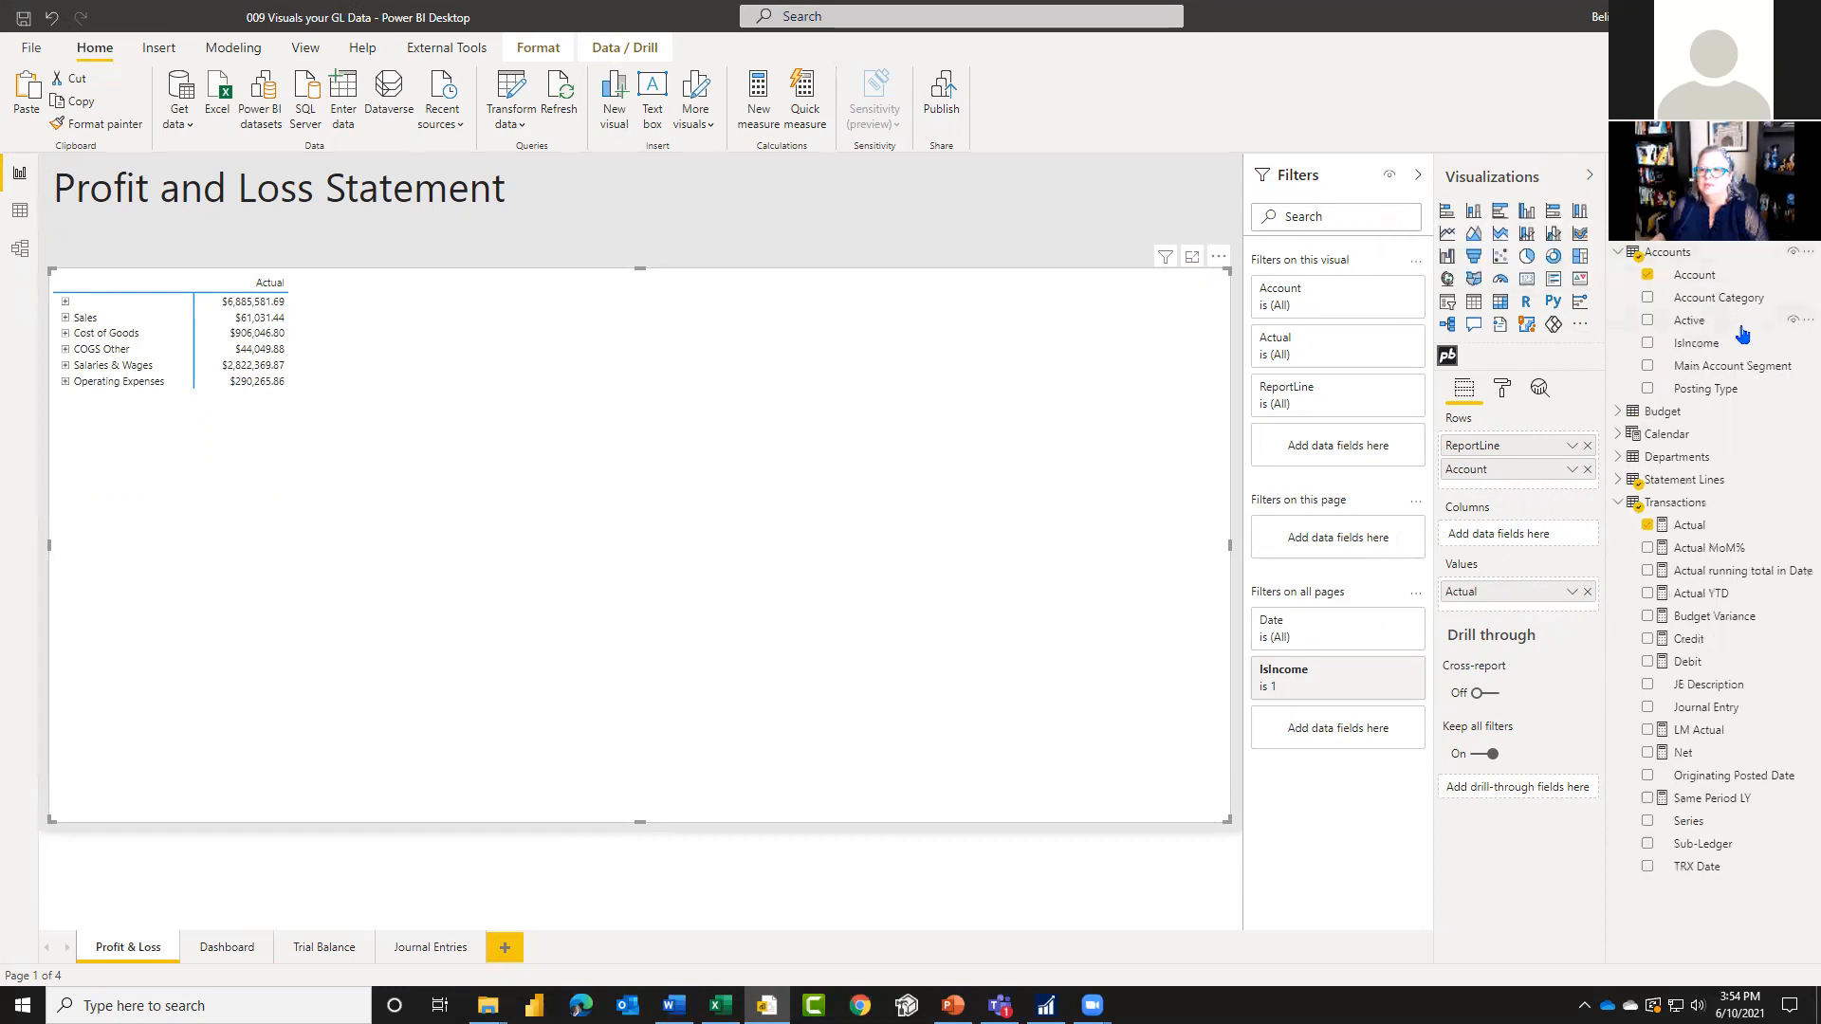
drag(1712, 389, 1339, 539)
click(1273, 686)
click(1343, 531)
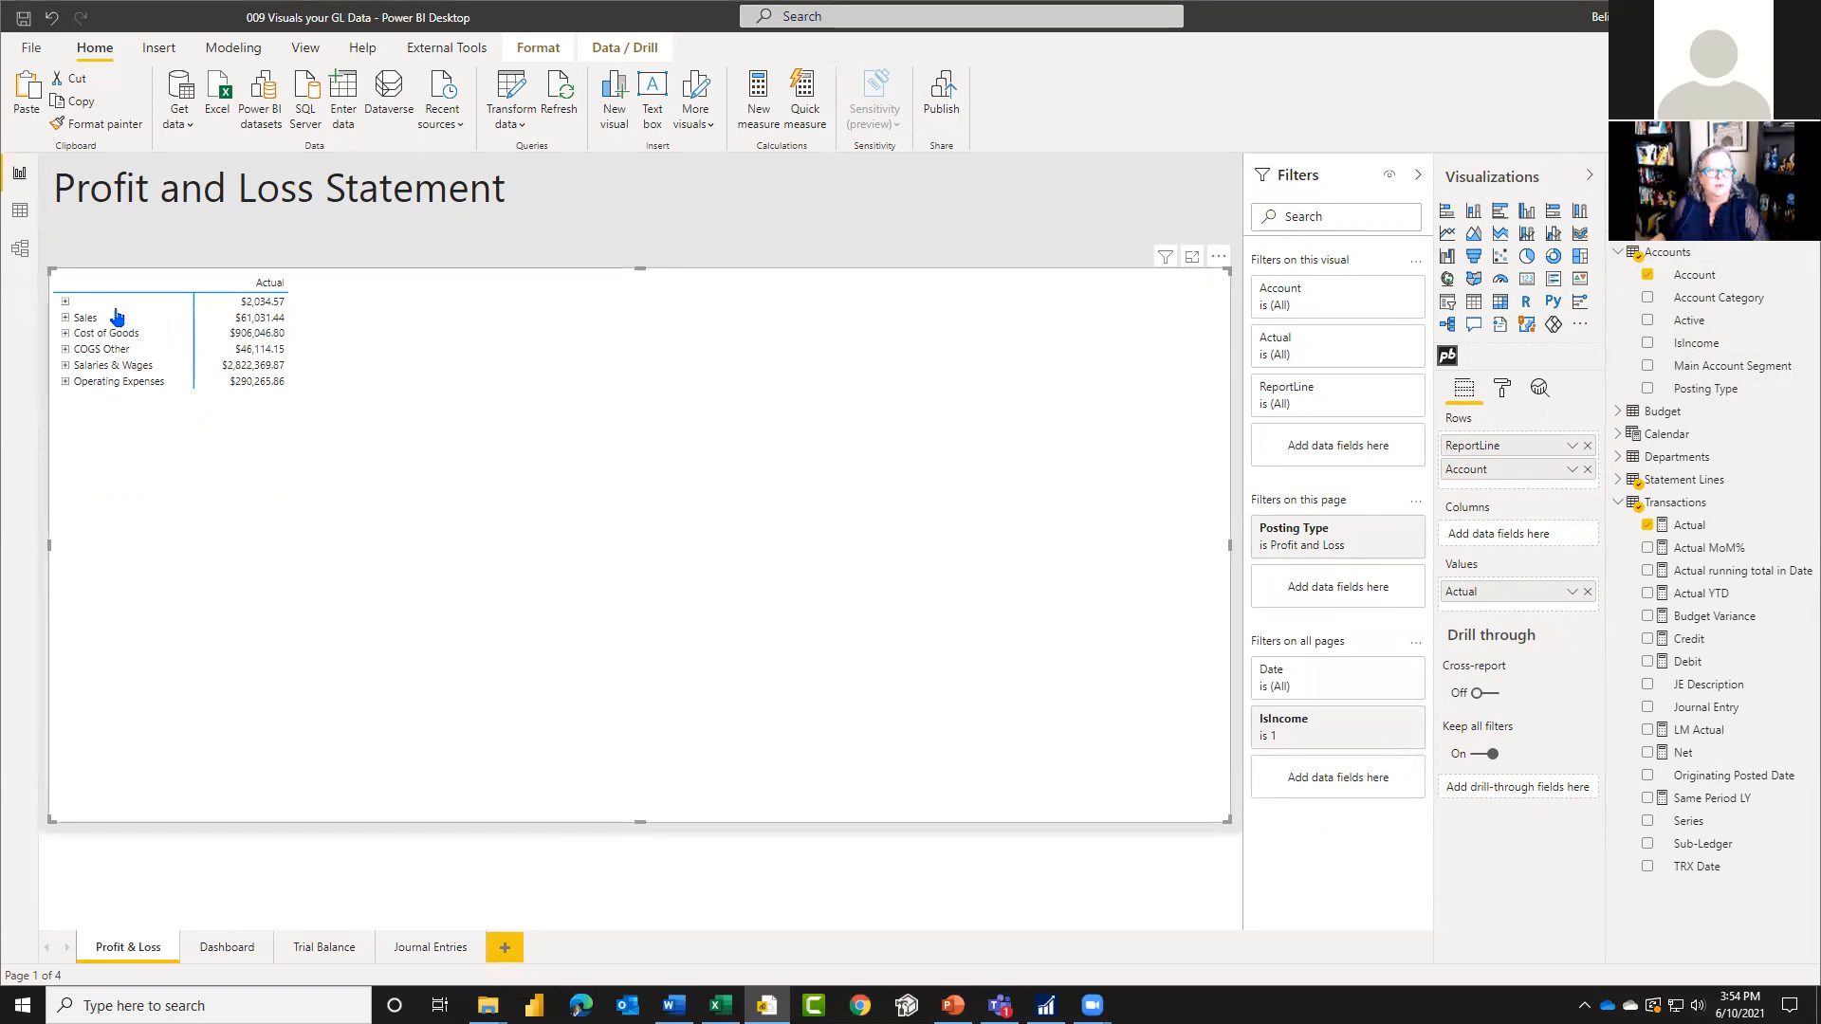
Step: Check which account sits under the matrix's unnamed report line, then collapse that line again
click(68, 303)
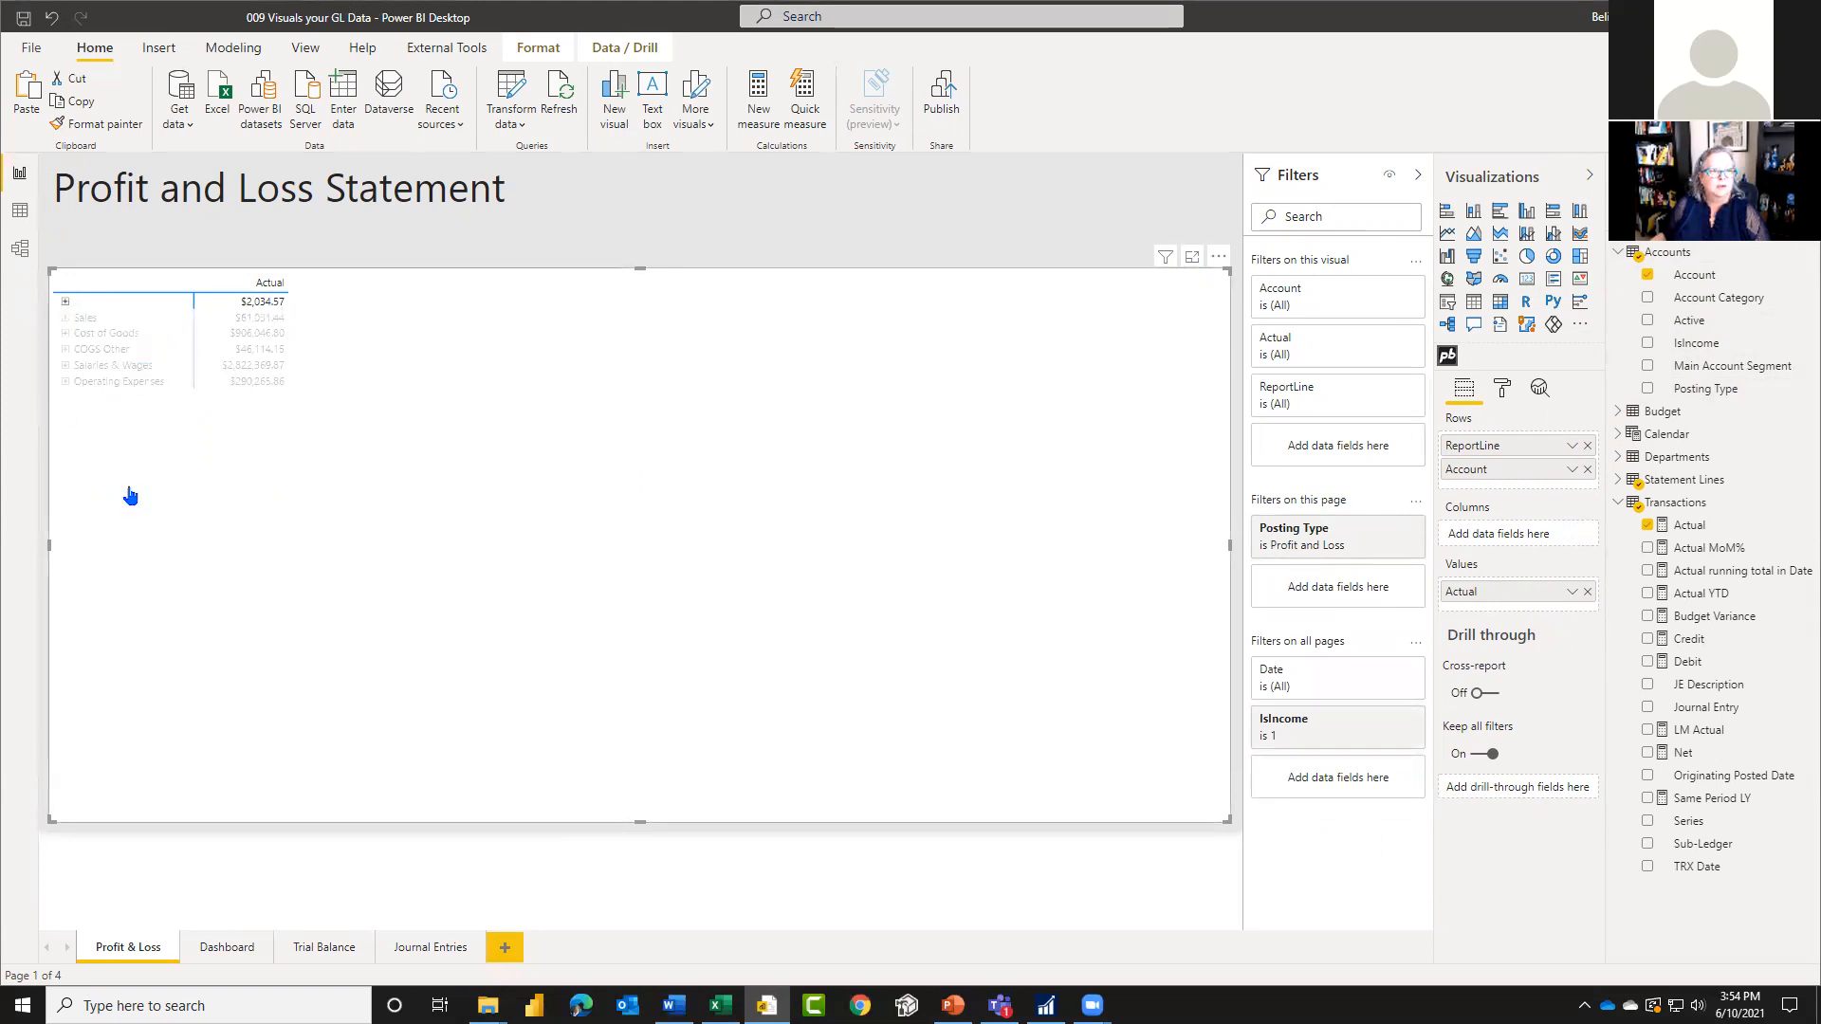
click(65, 304)
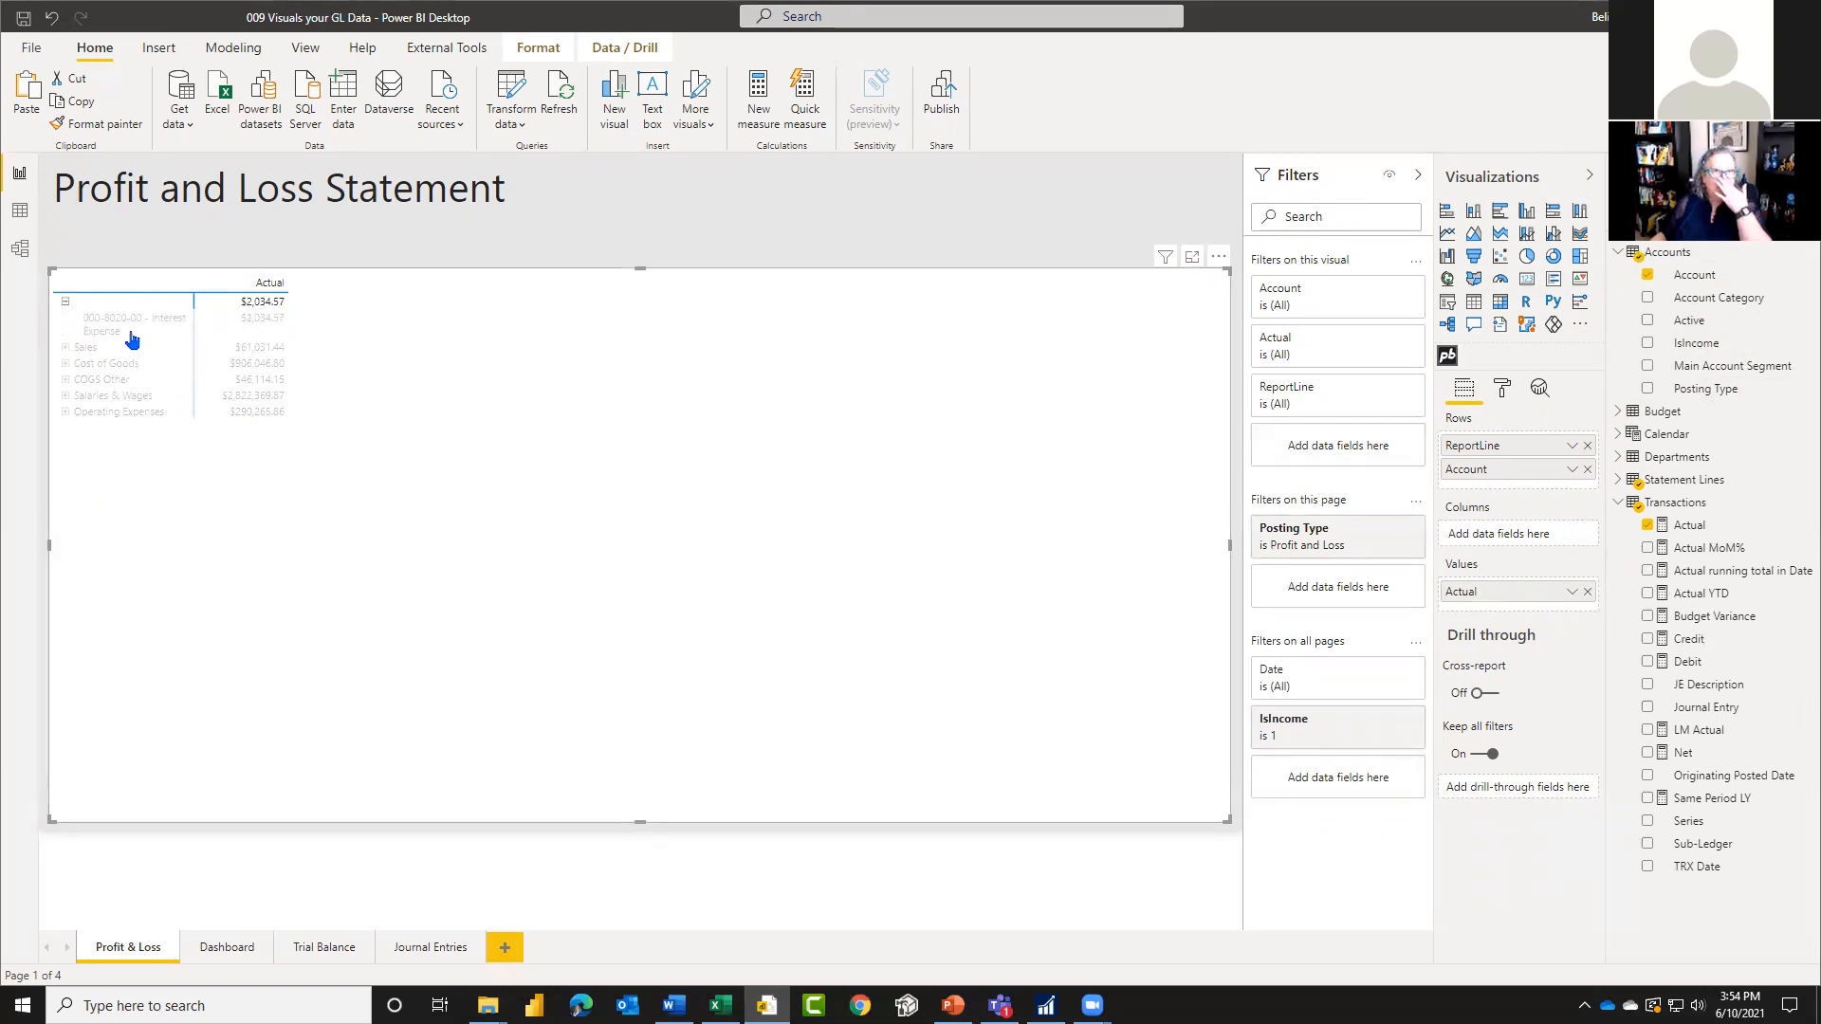
click(65, 302)
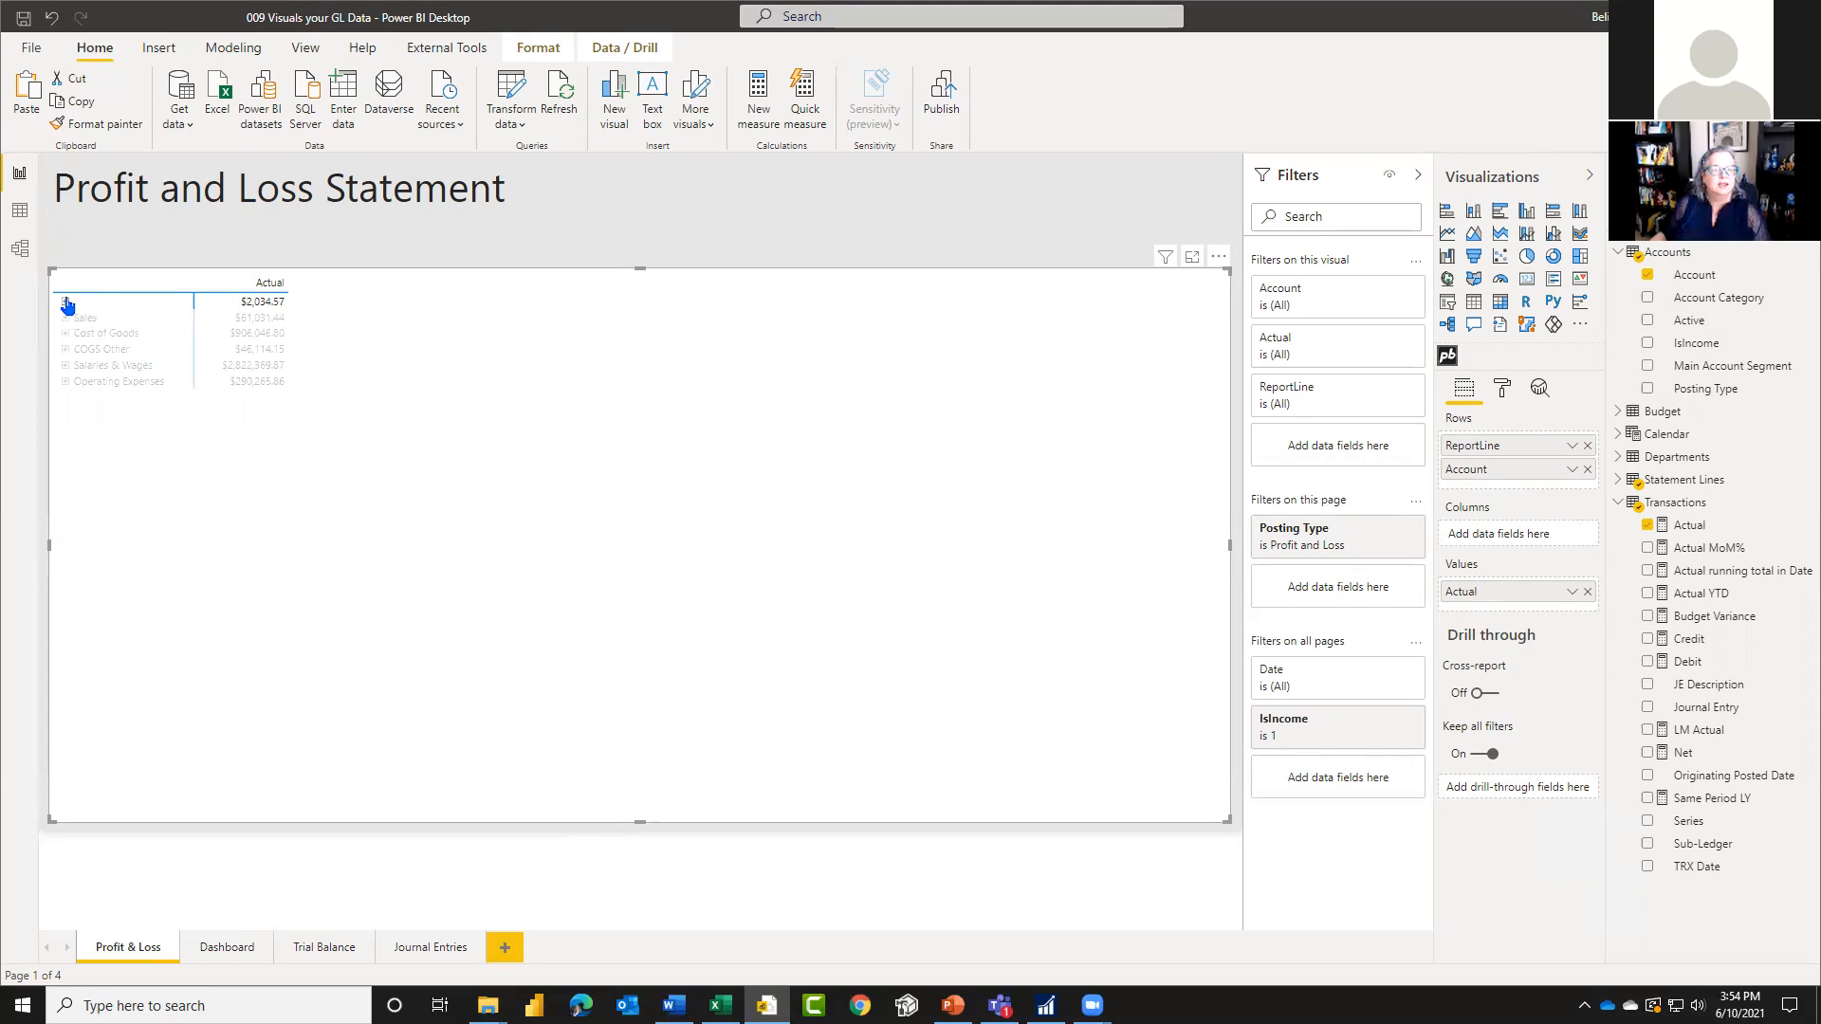
Step: Switch to the Power Query Editor and review the conditional clauses defining ReportLineID in the Accounts query
click(501, 86)
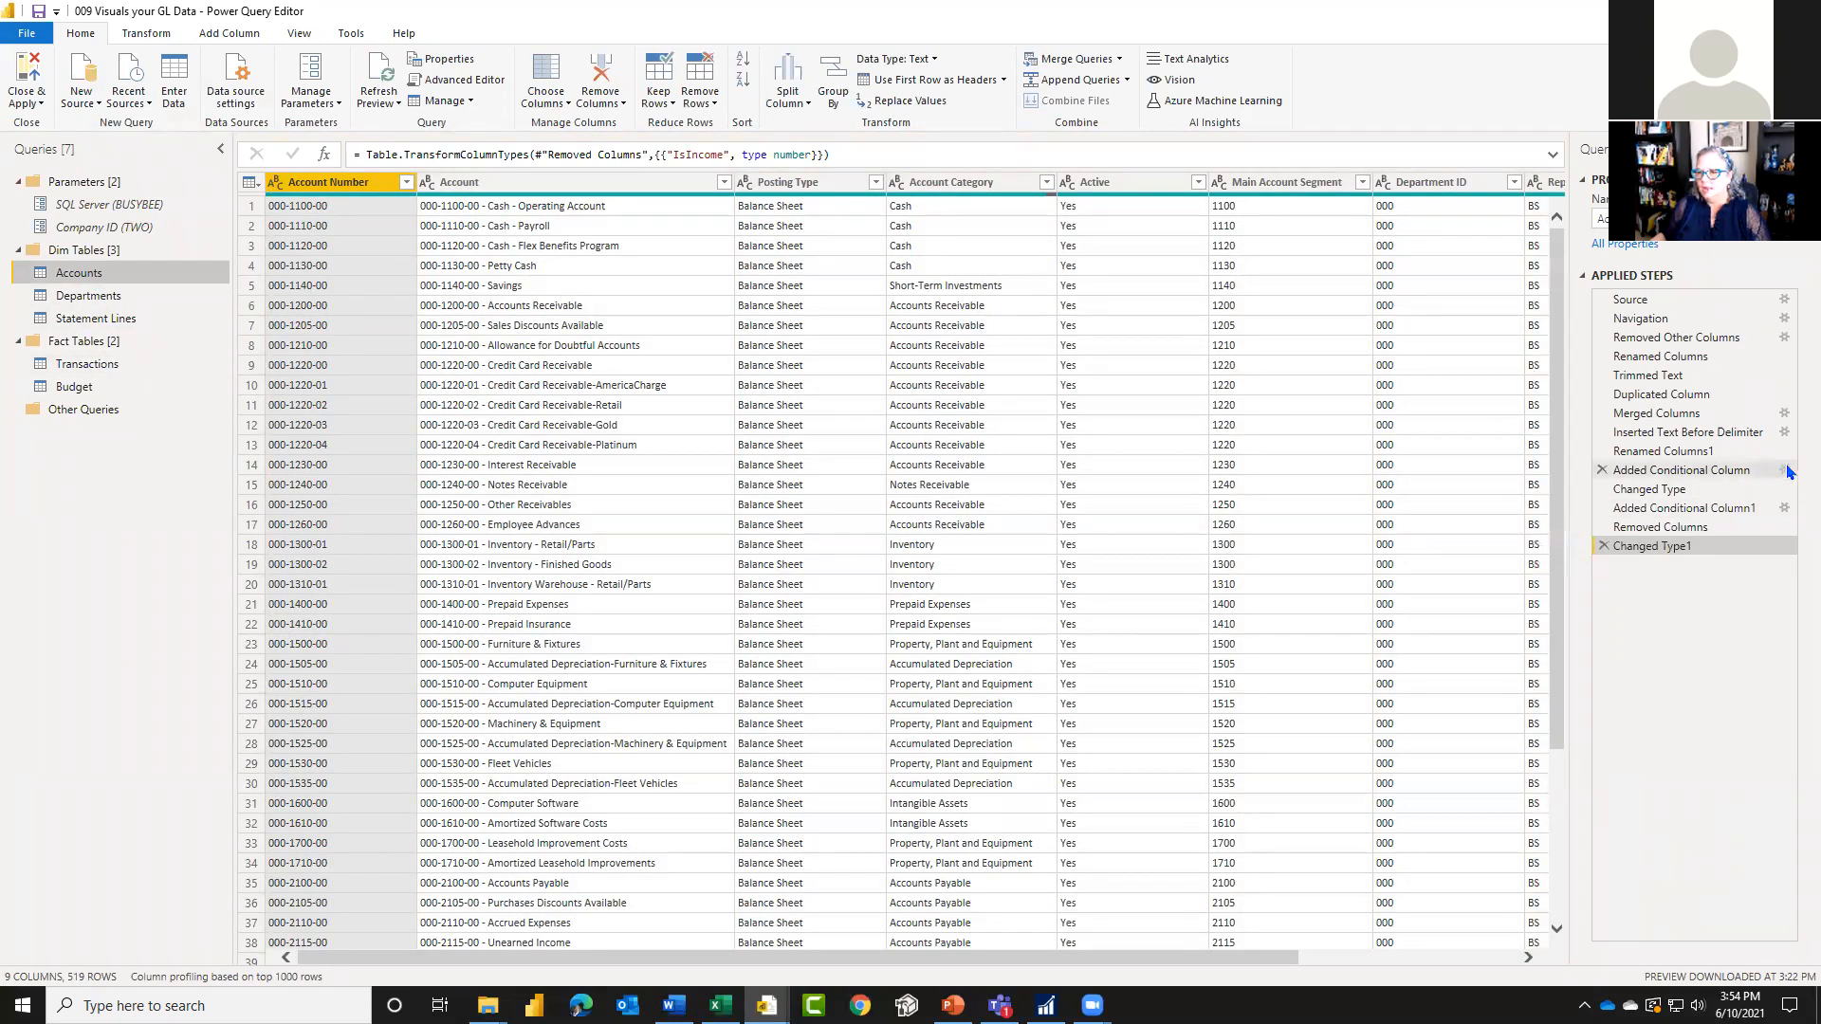
click(1787, 471)
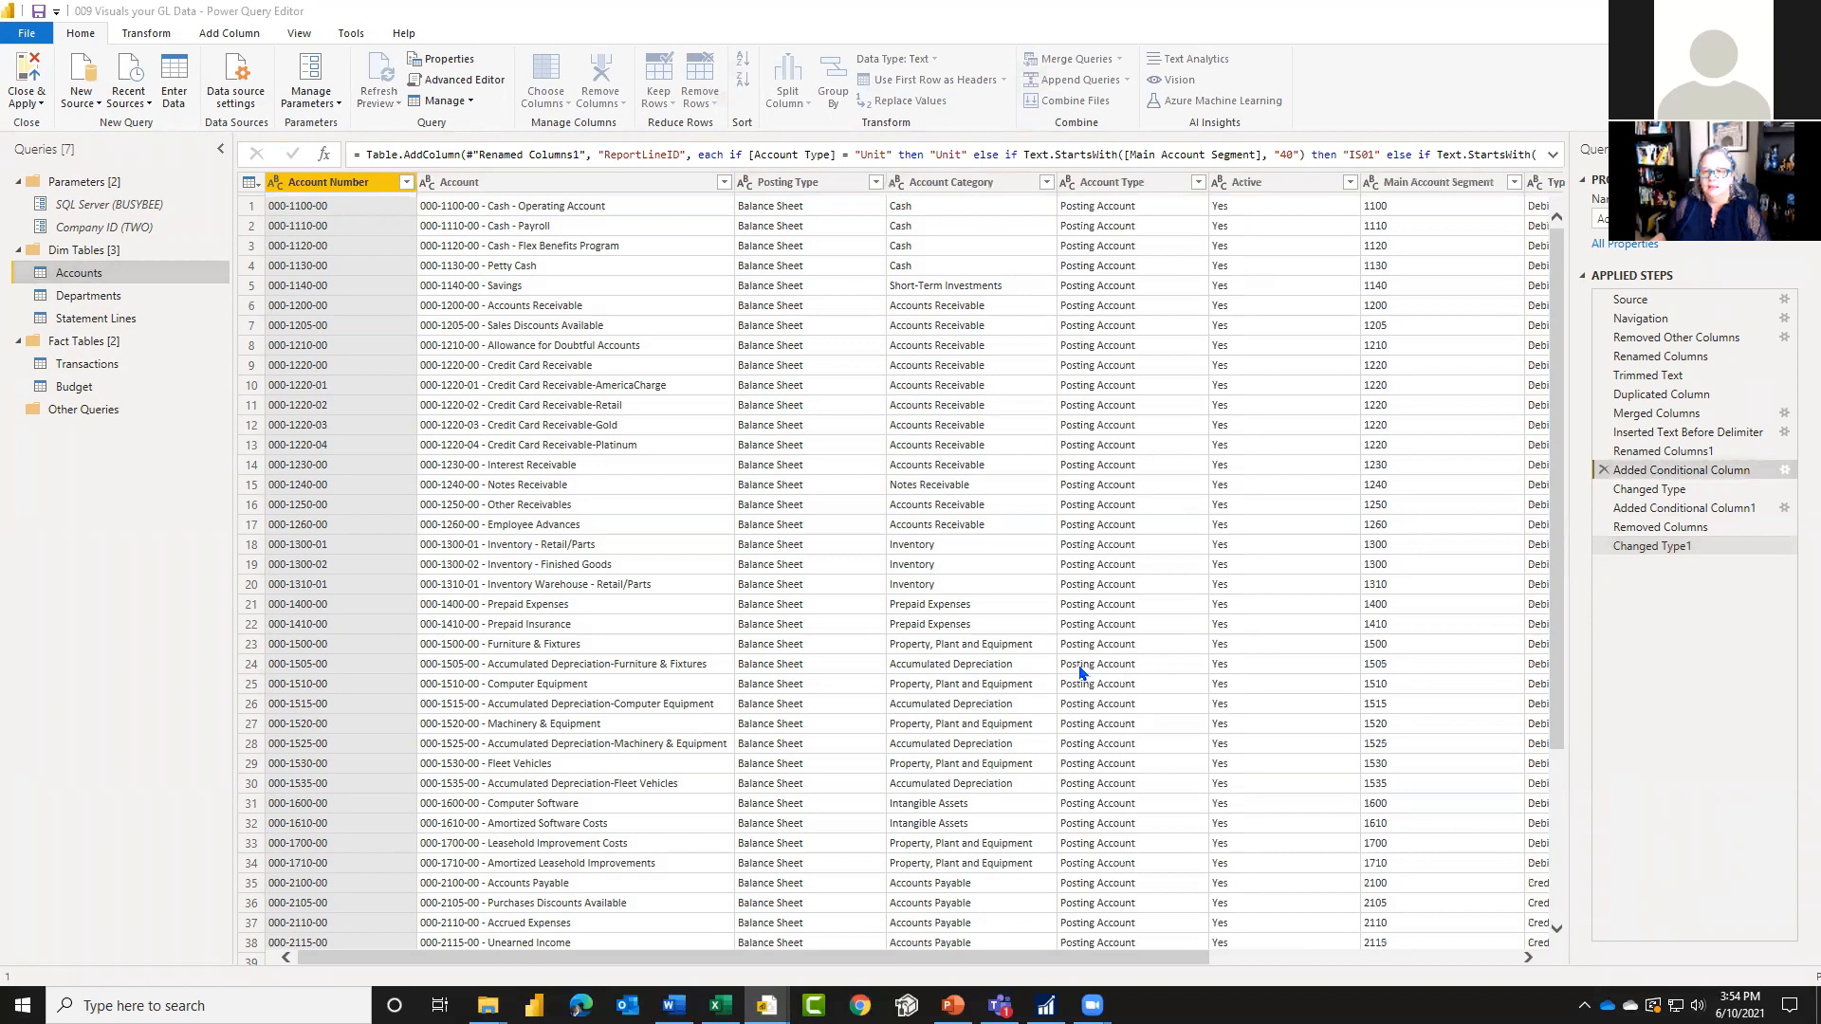
click(1787, 472)
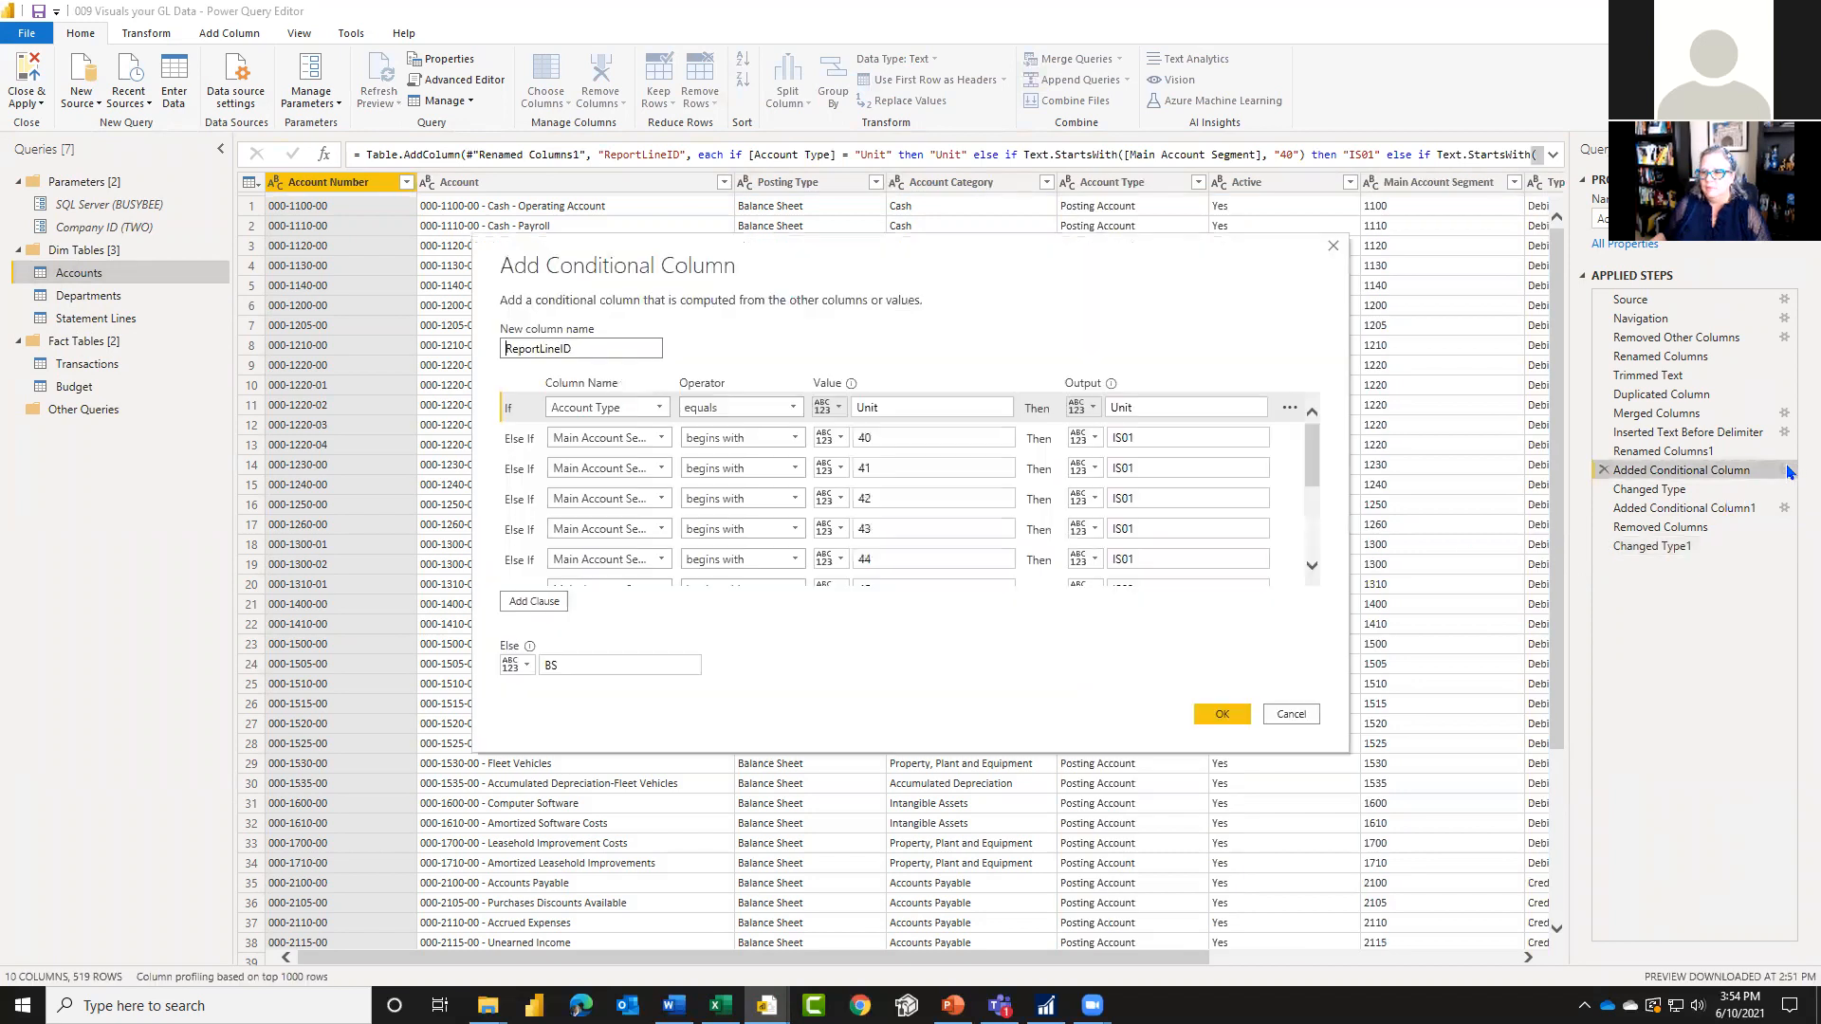
scroll(891, 550, down, 3)
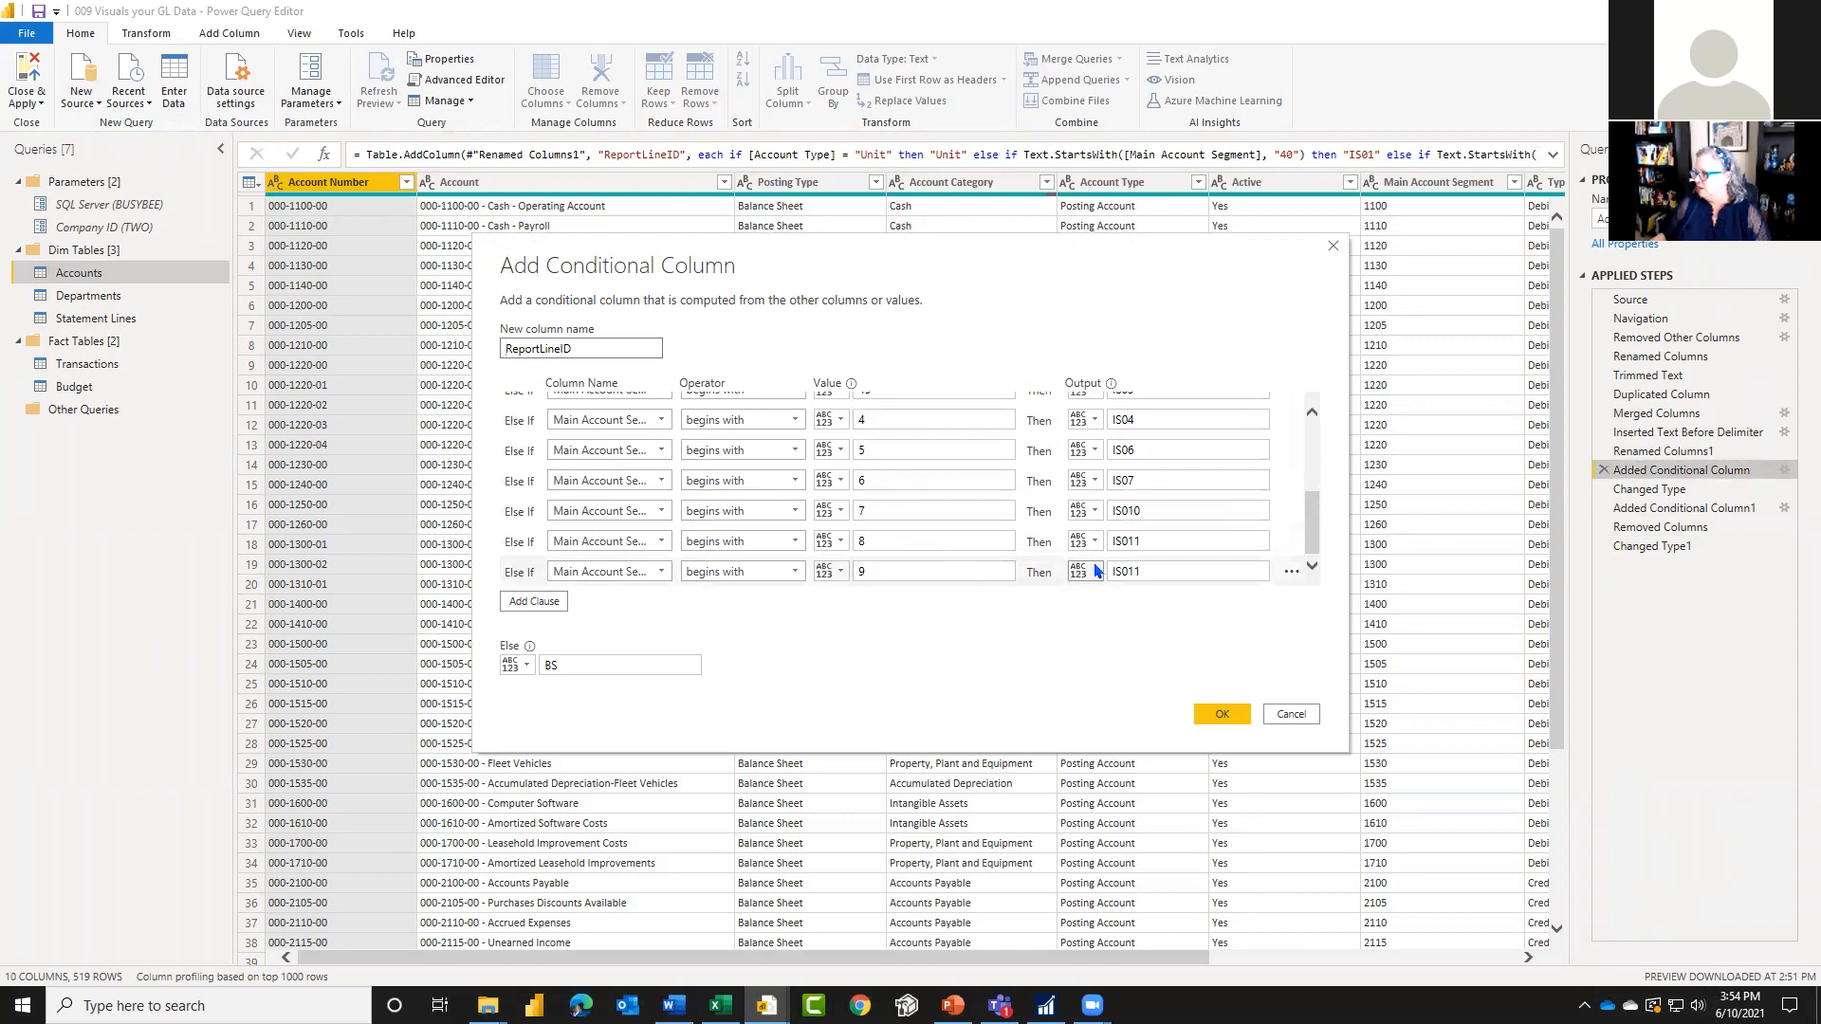
click(910, 540)
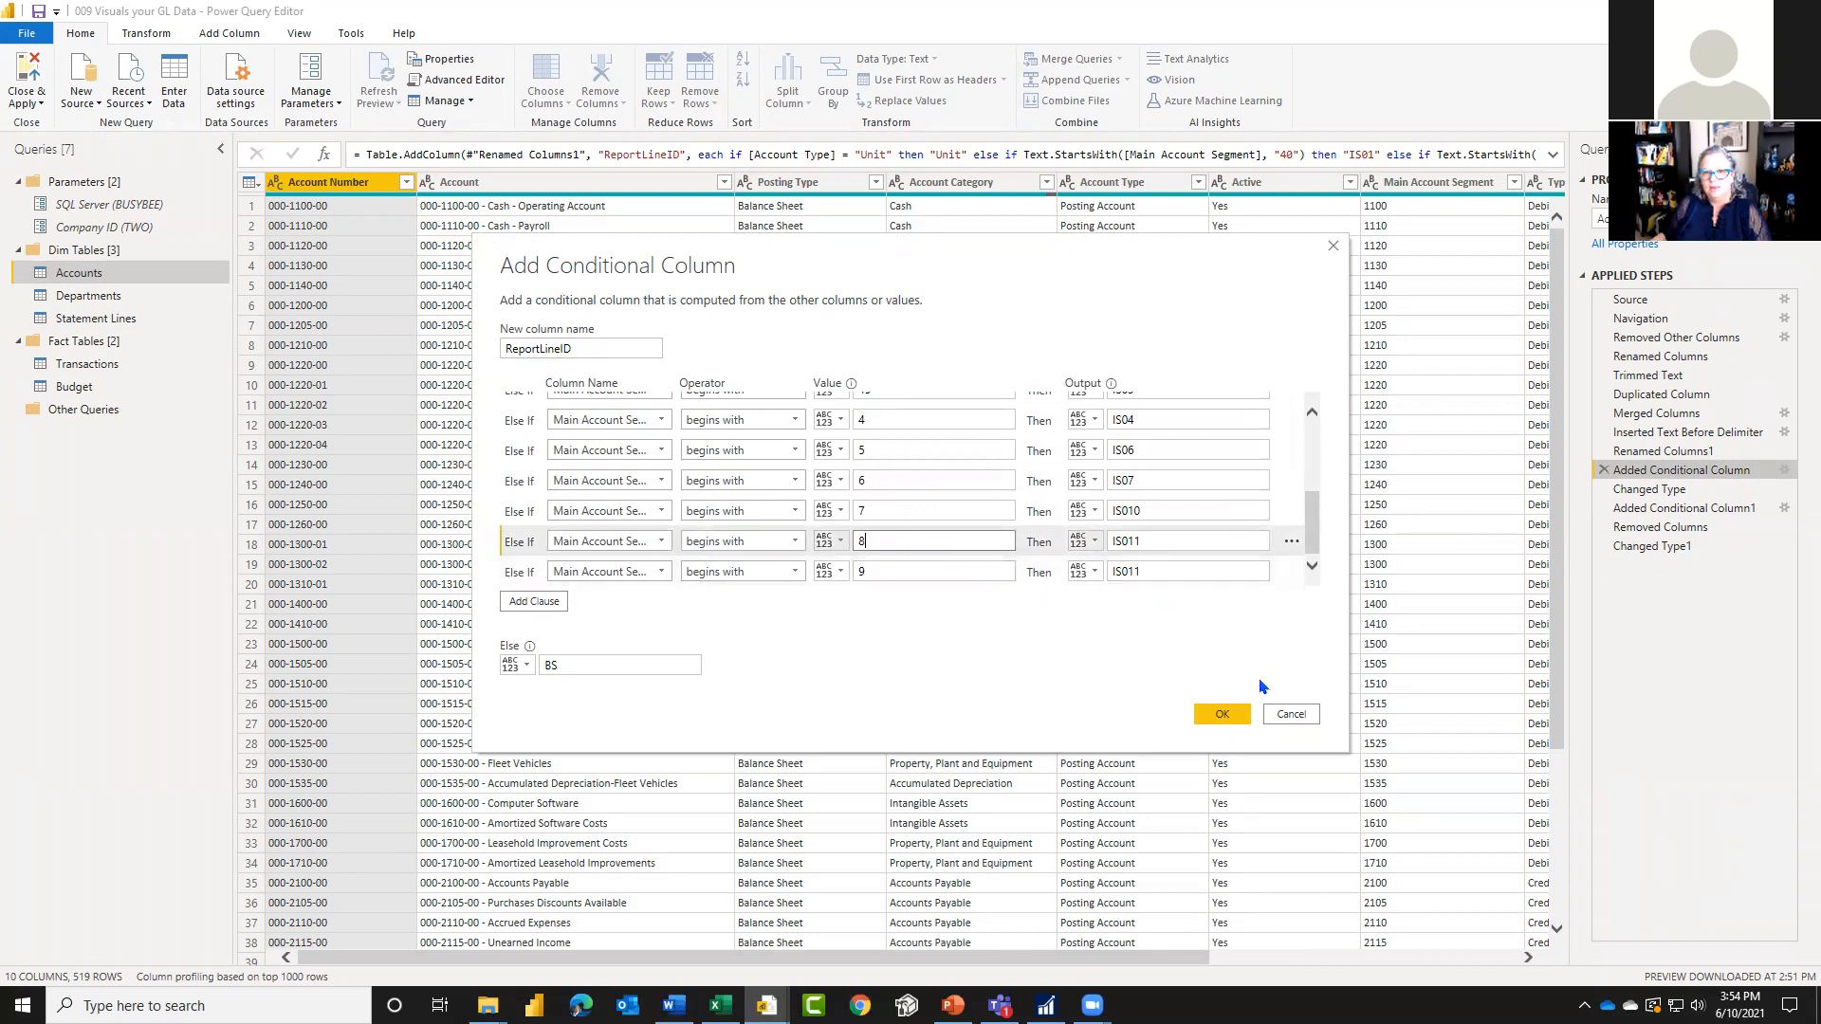
click(1222, 713)
Step: From the Changed Type1 step, filter Main Account Segment to values beginning with 8 and inspect the ReportLineID column
click(1674, 548)
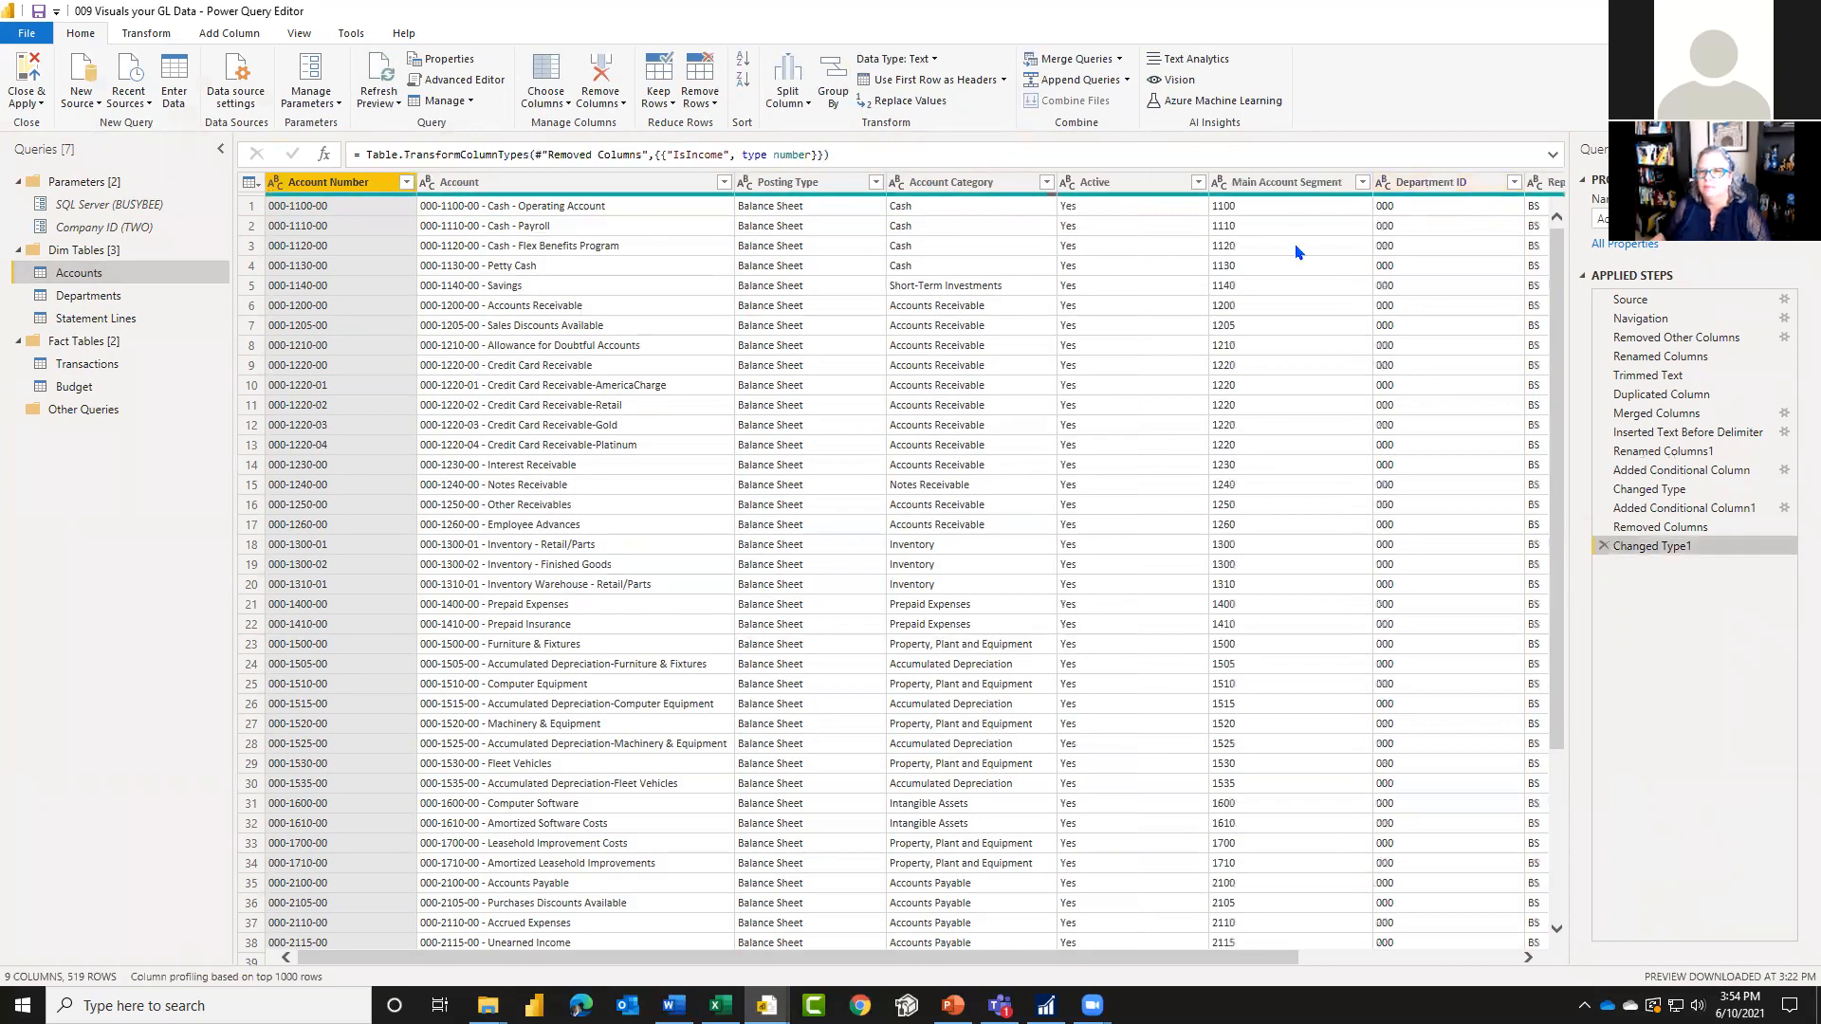
click(1363, 182)
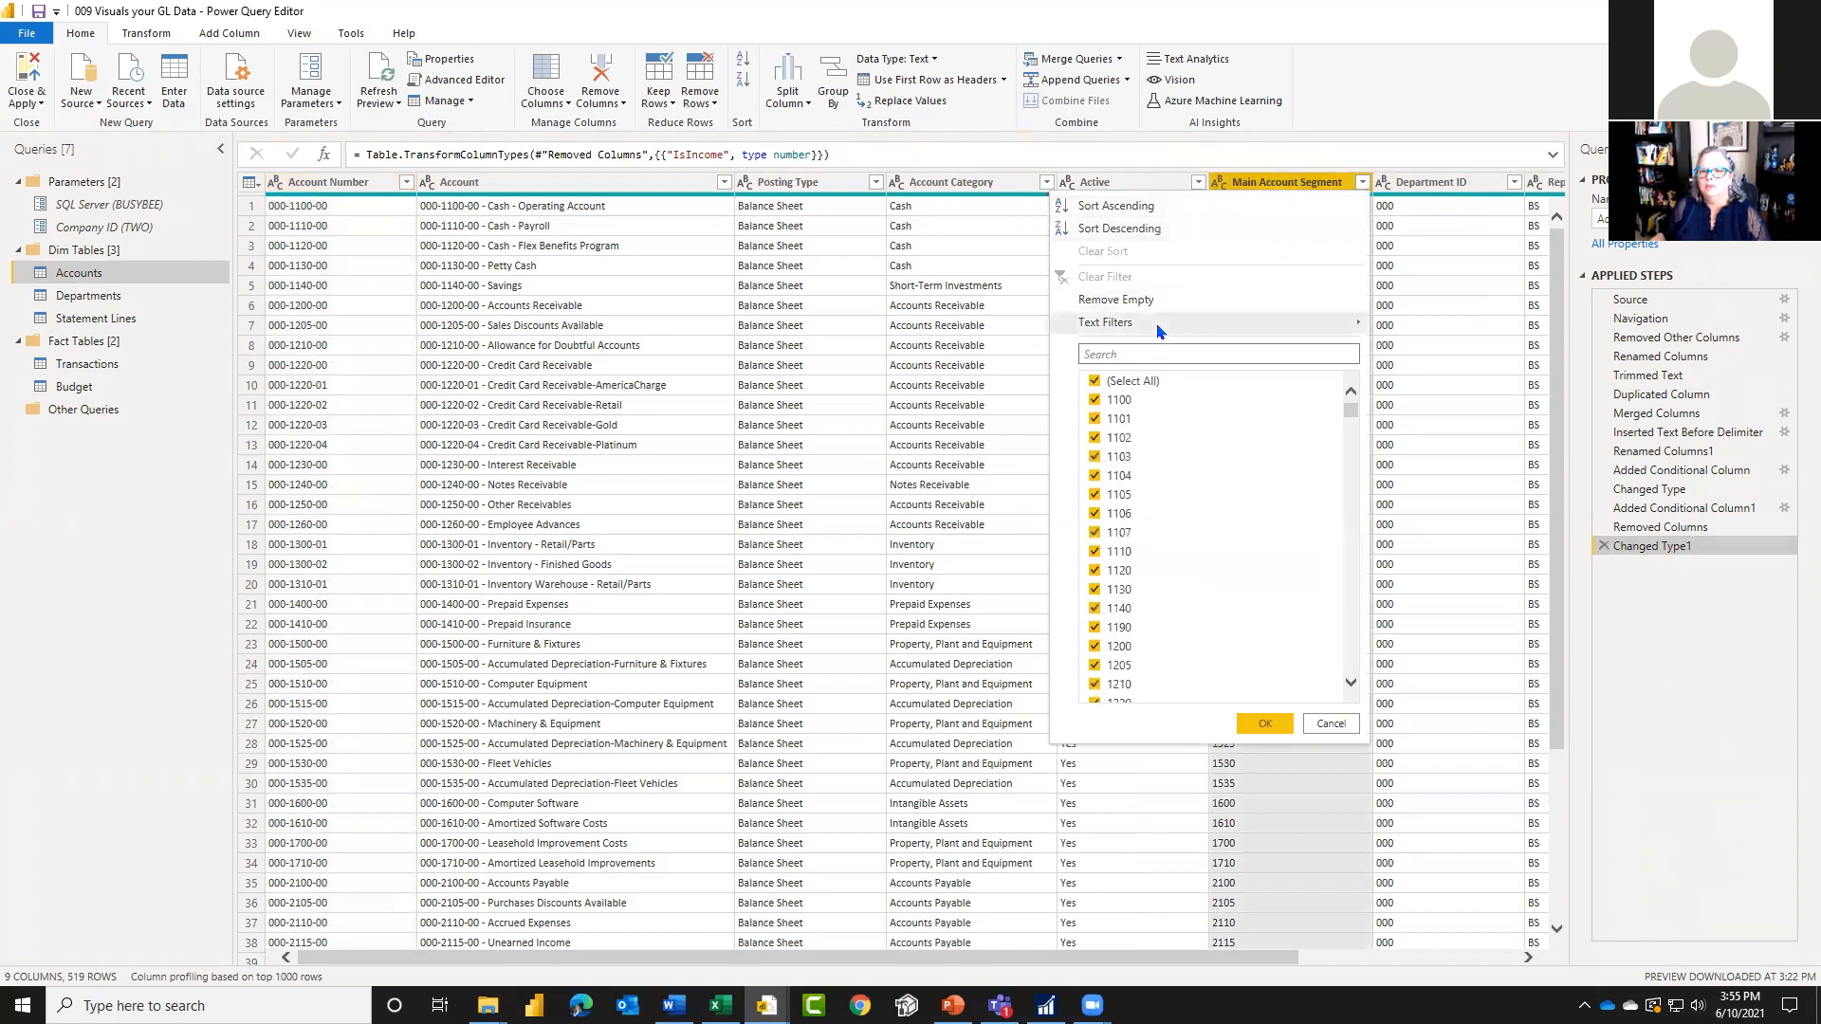
click(1128, 351)
text(8)
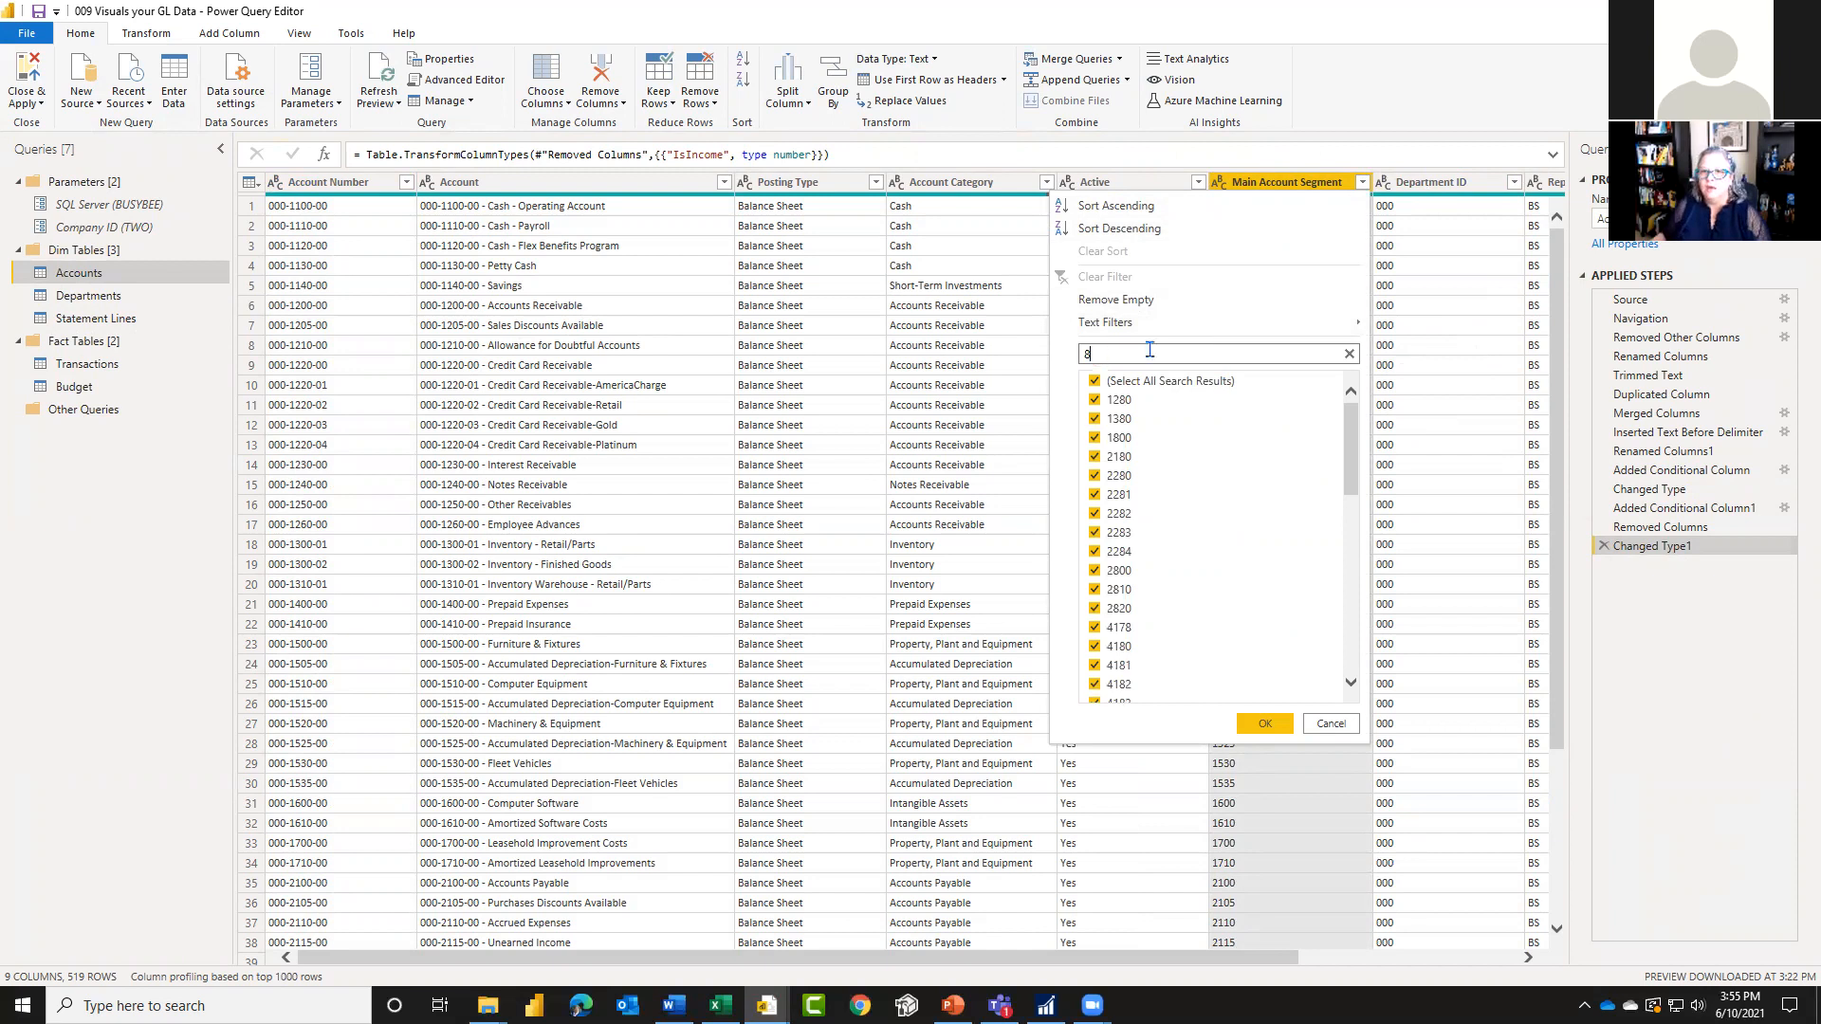
click(1349, 354)
mouse_move(1347, 322)
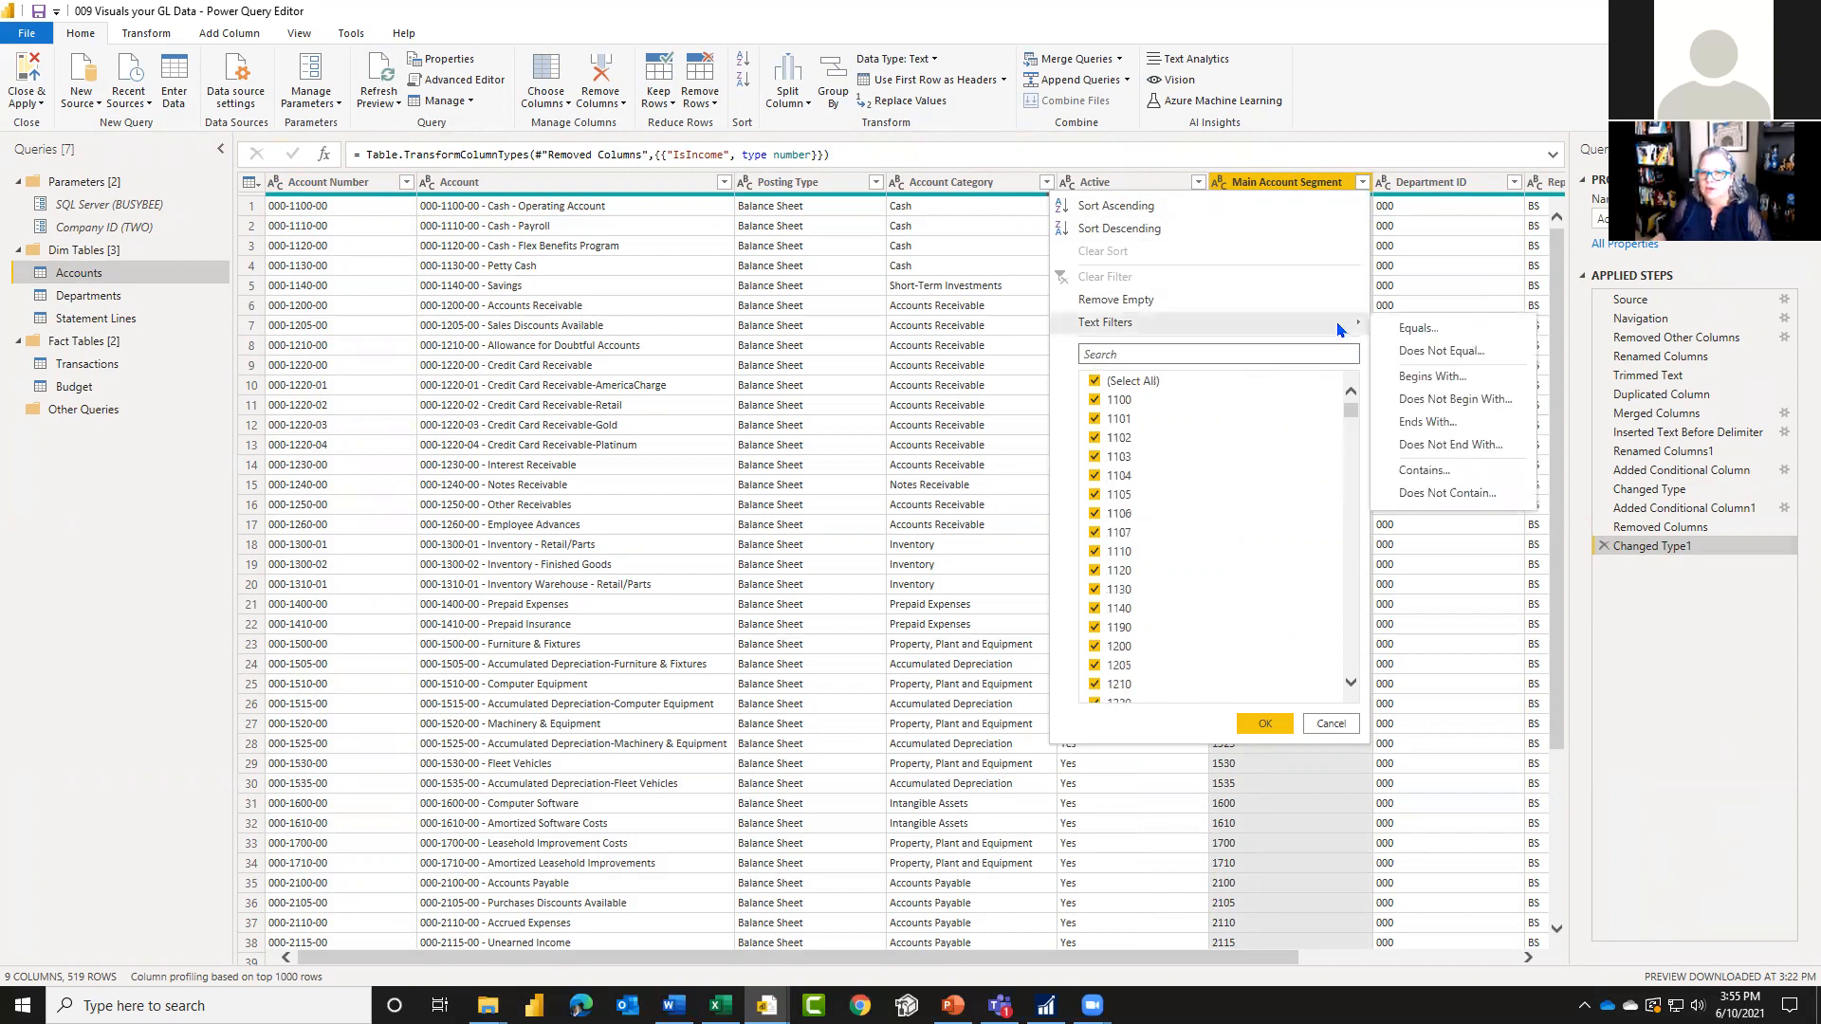
click(1452, 376)
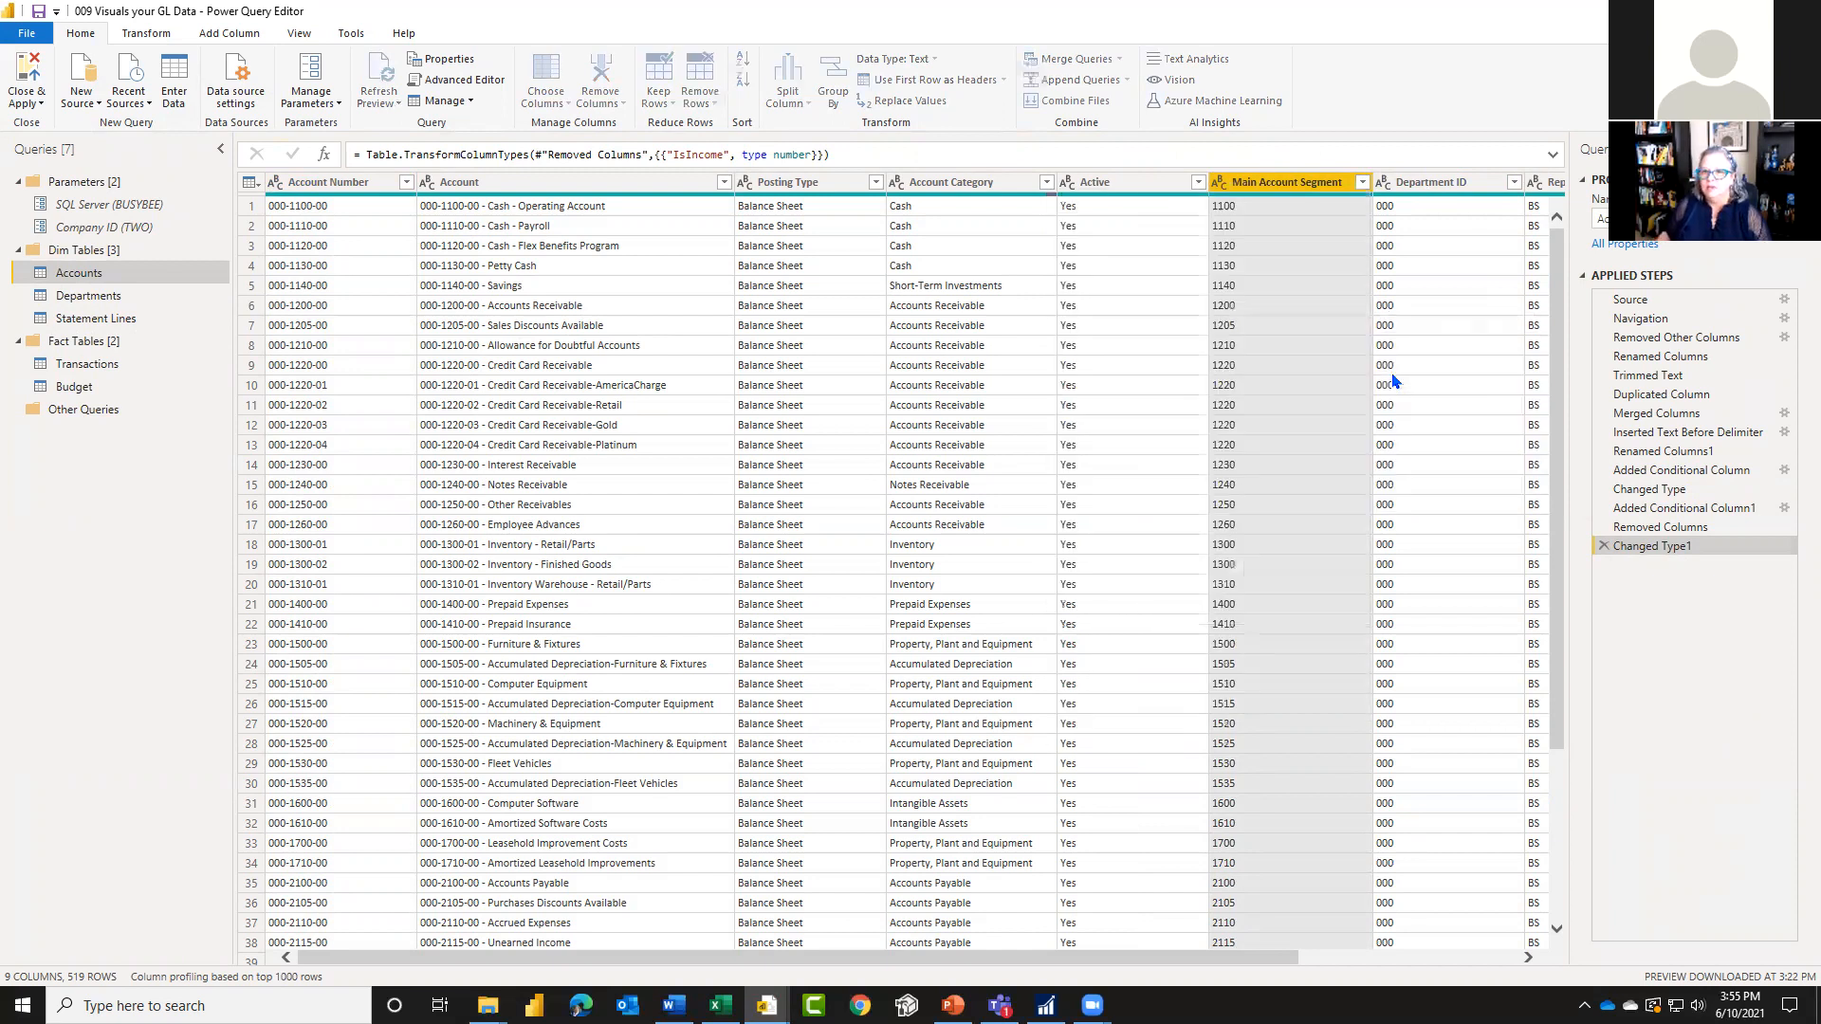
click(933, 493)
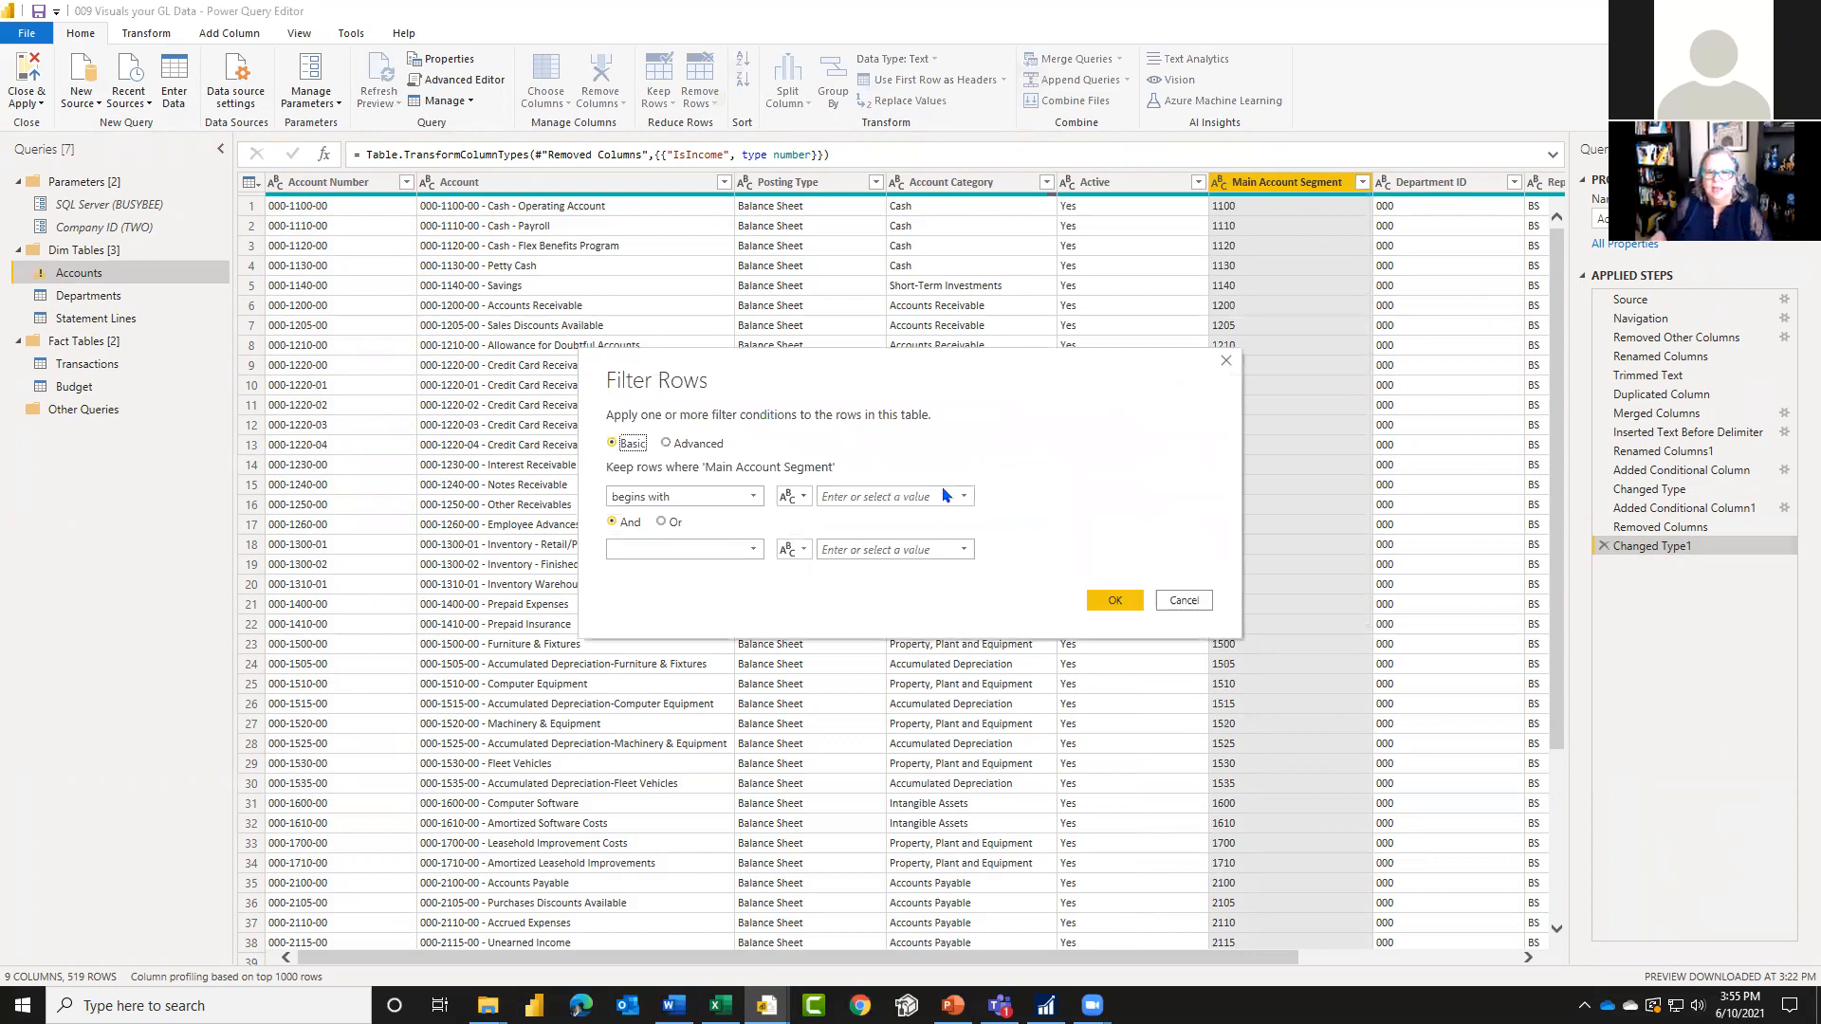
click(1115, 600)
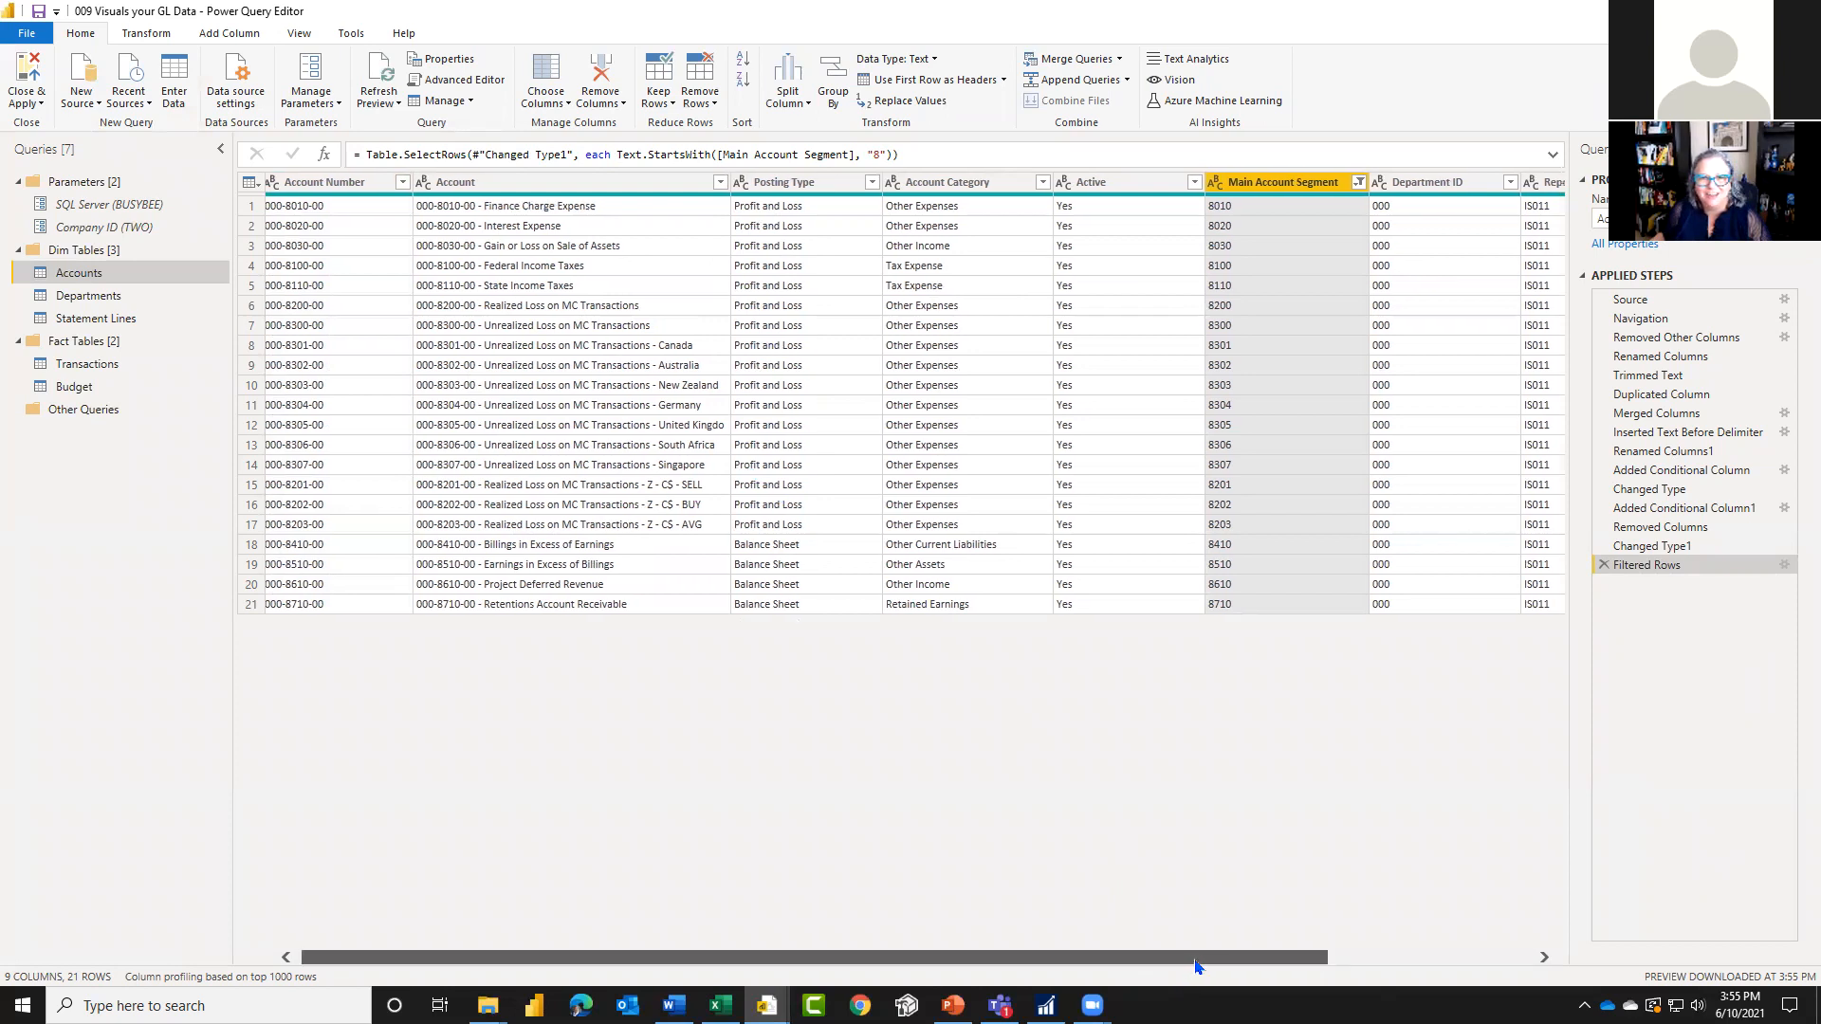
drag(1197, 964, 1419, 951)
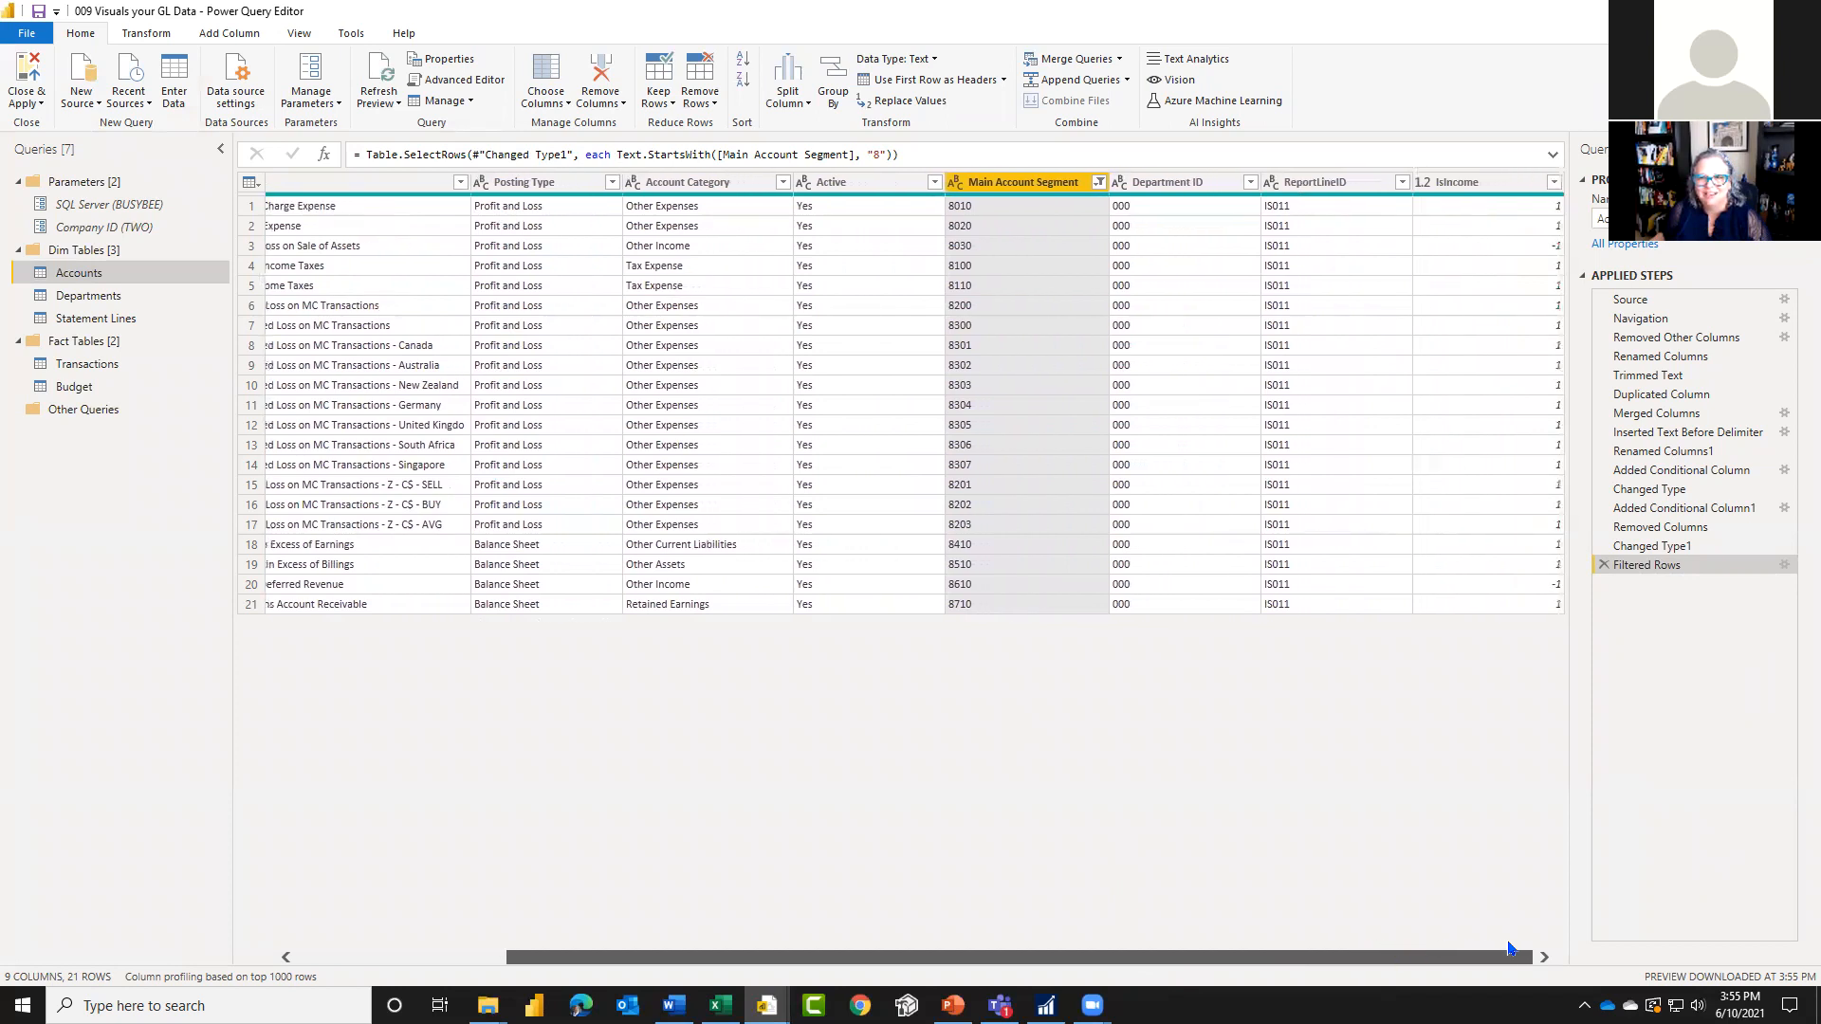
drag(1553, 947, 1552, 947)
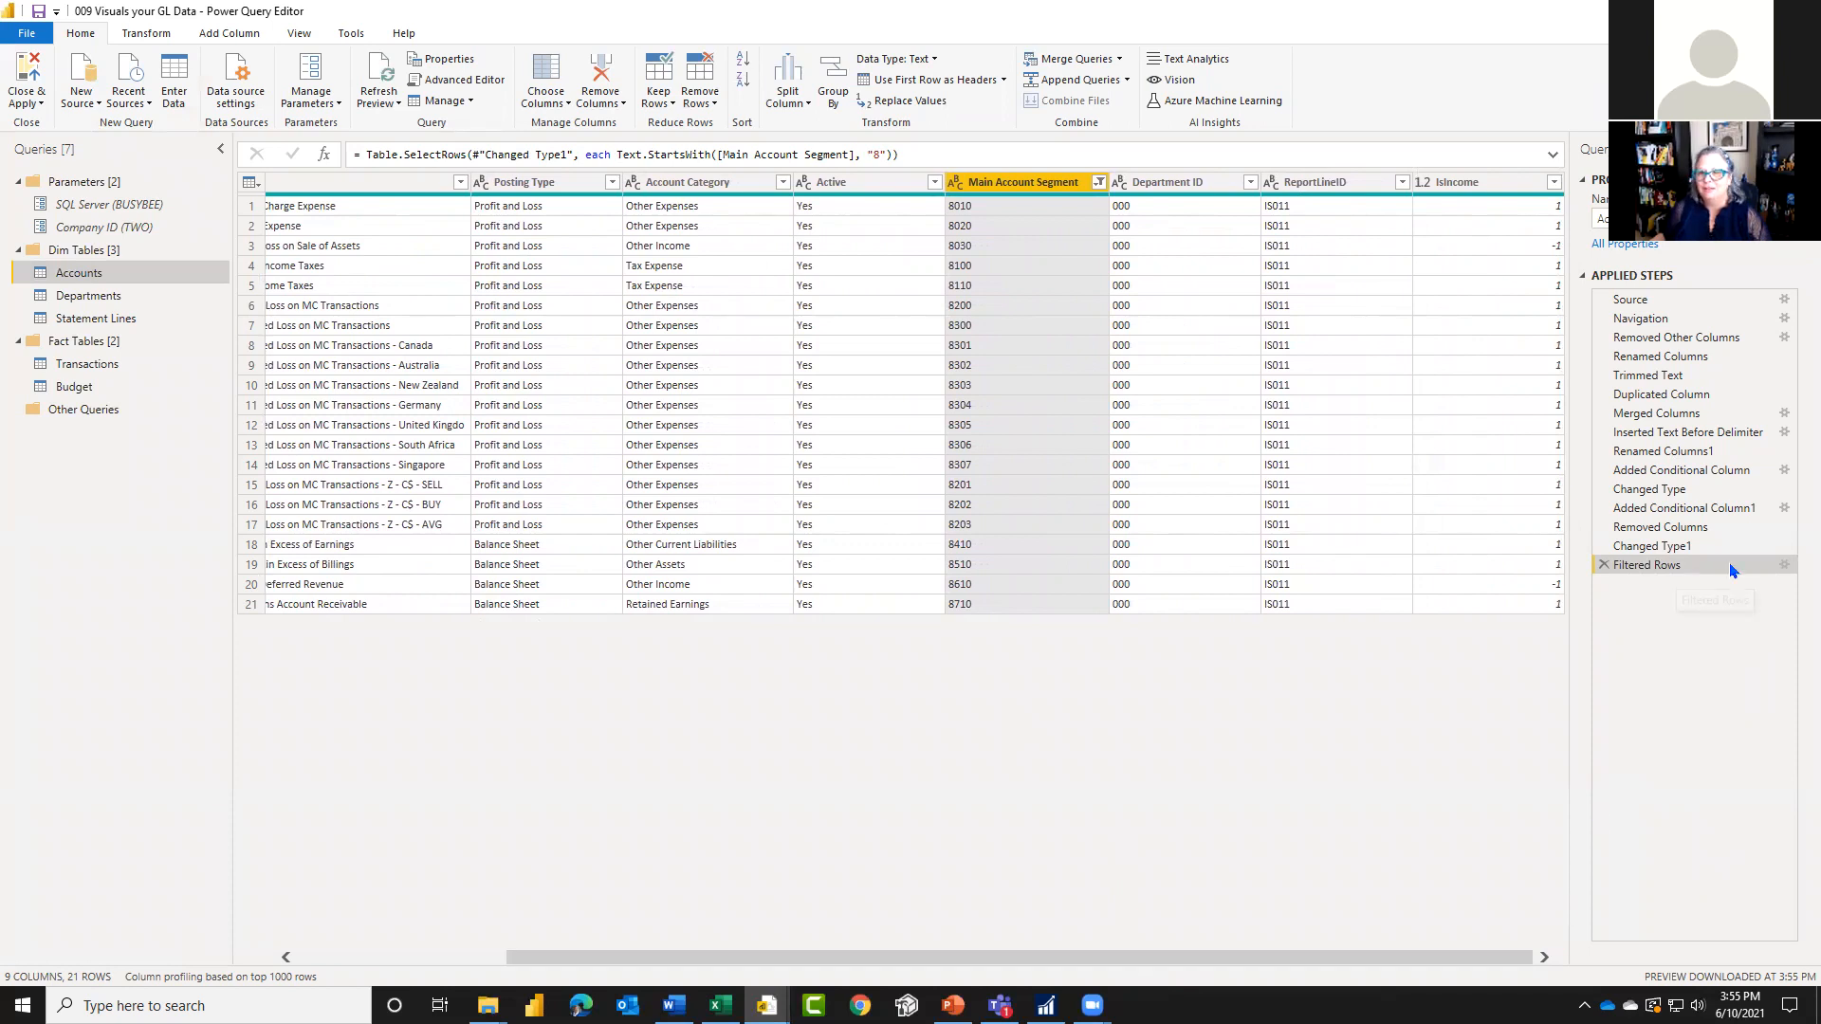
Step: Delete the Filtered Rows step from the Accounts query and return to the report
click(1604, 565)
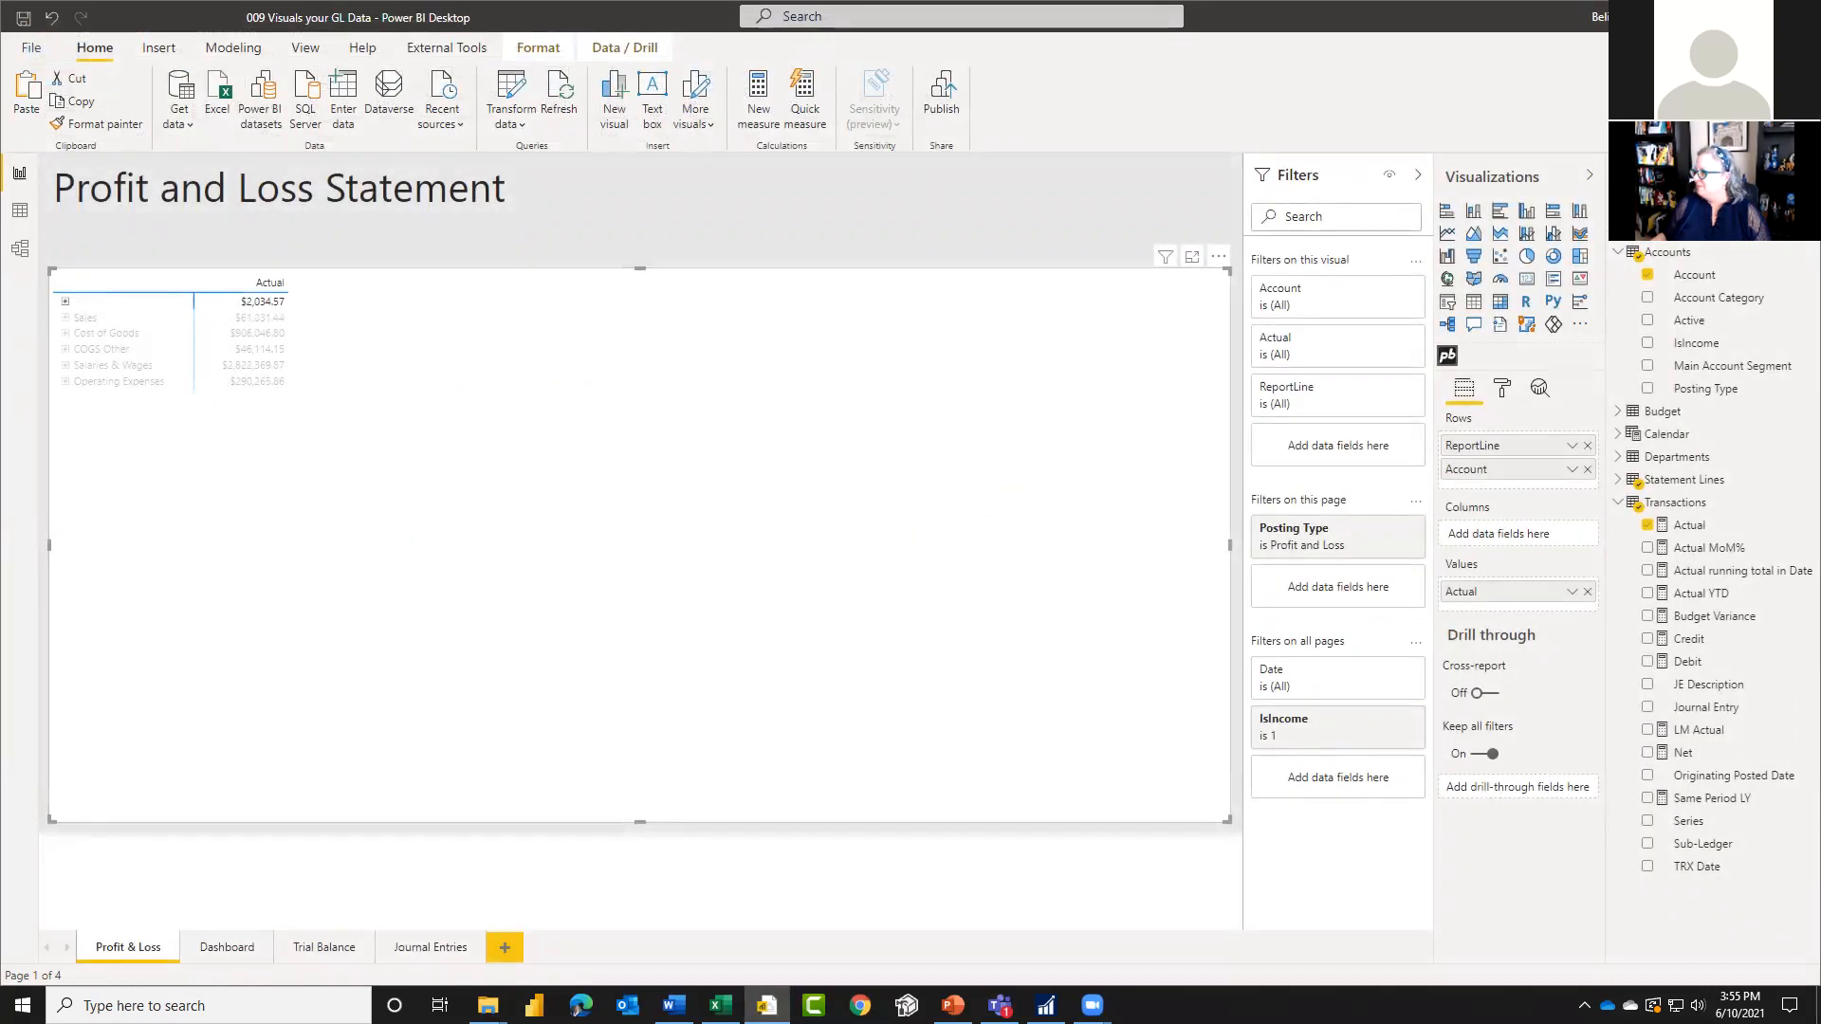
key(alt+Tab)
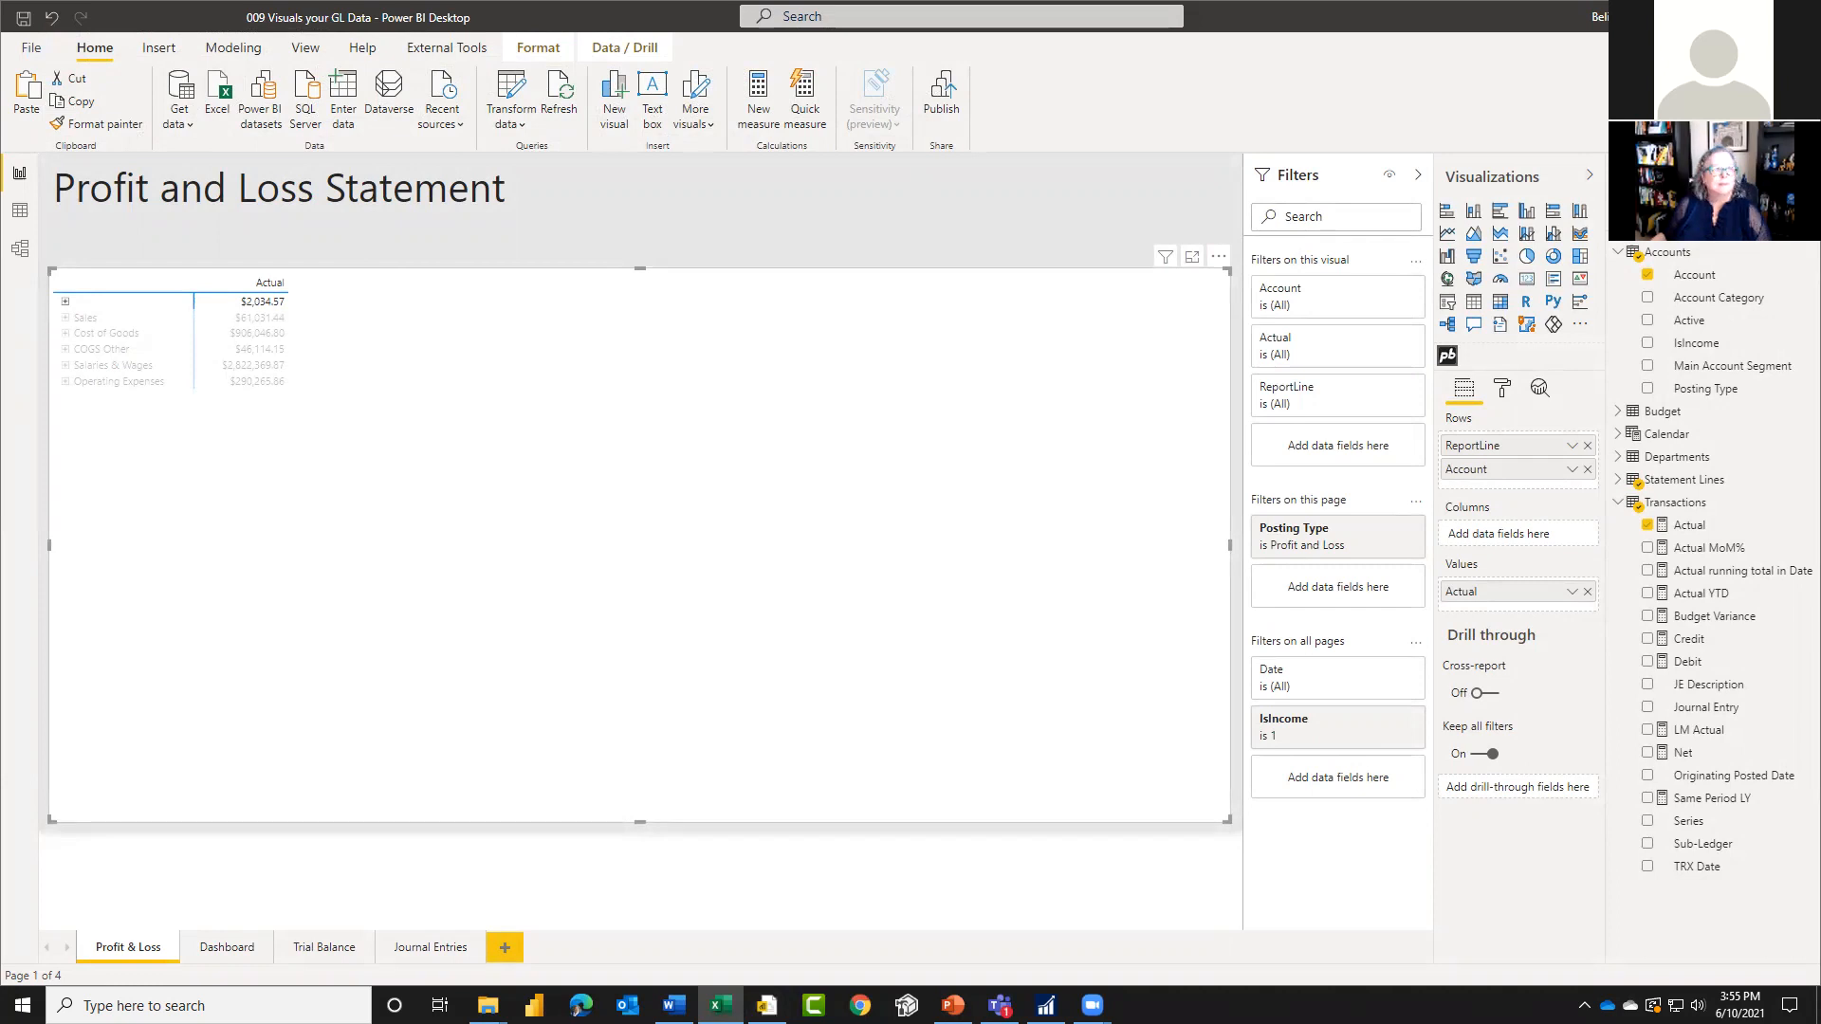
Step: Examine the ReportLineID values in the Accounts table and the Statement Lines table data, then return to the Profit & Loss page
click(20, 210)
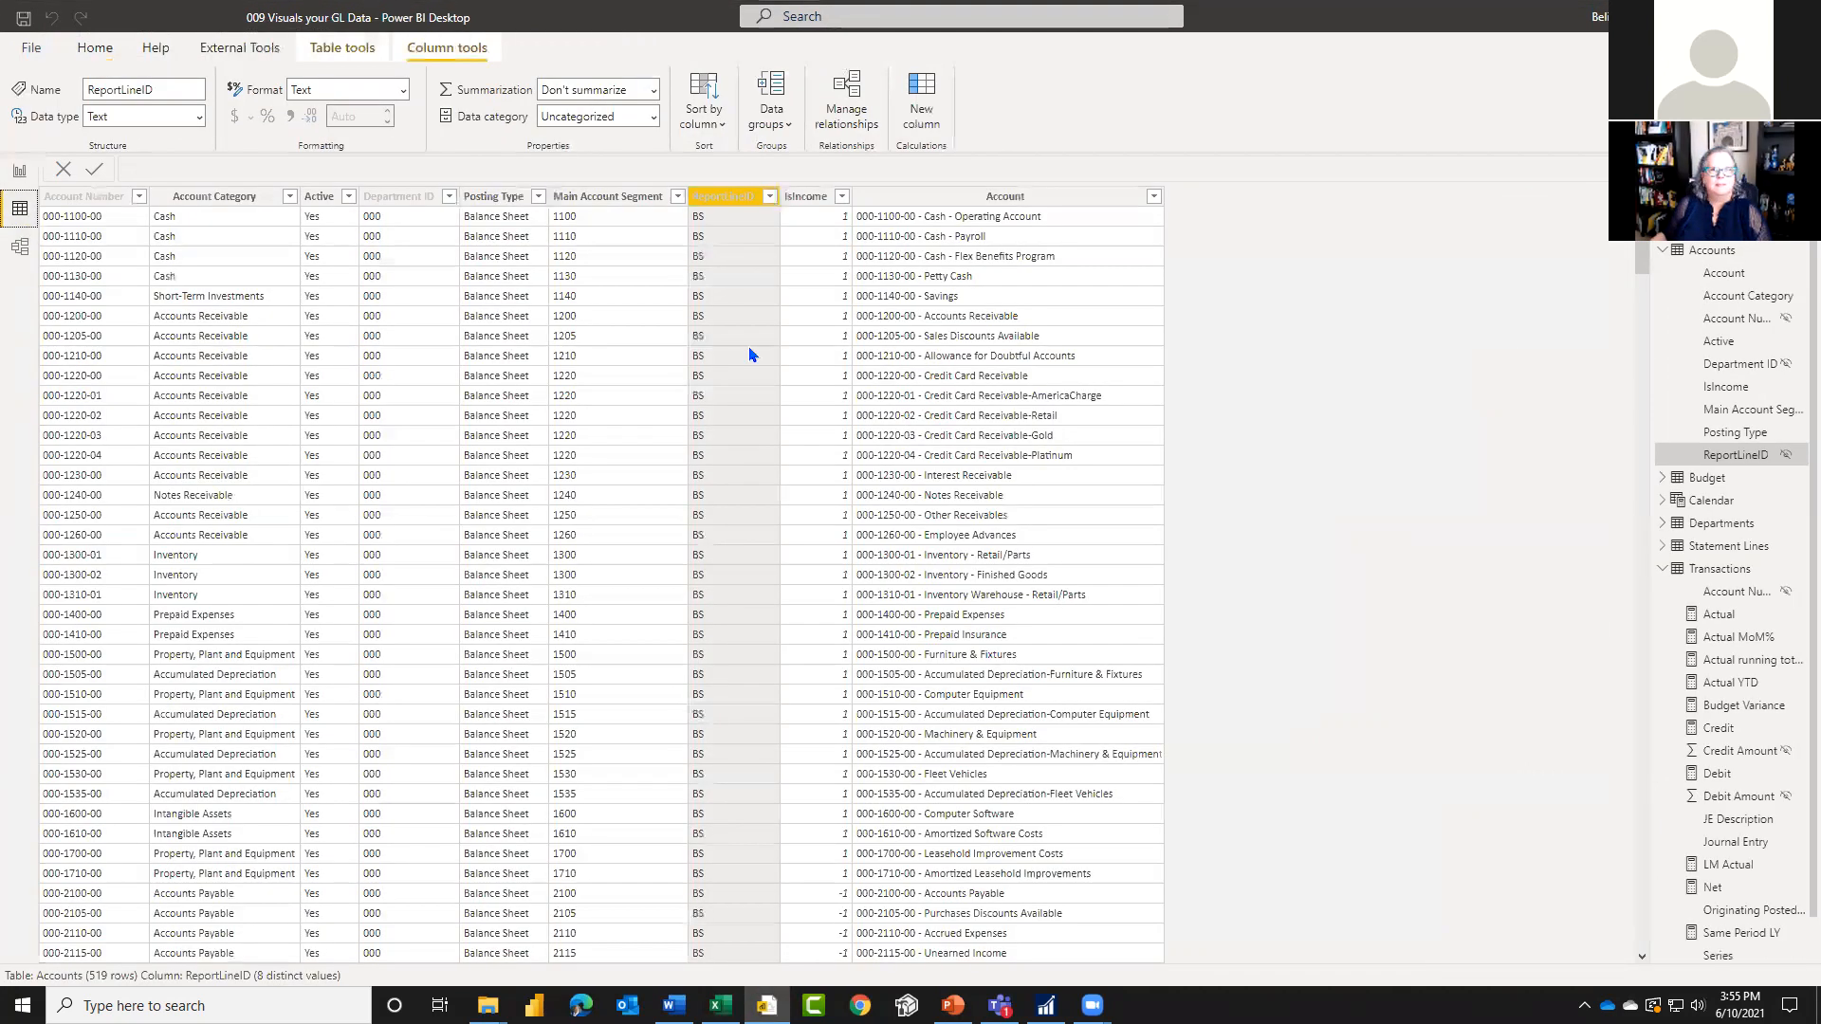
click(1663, 249)
click(1721, 341)
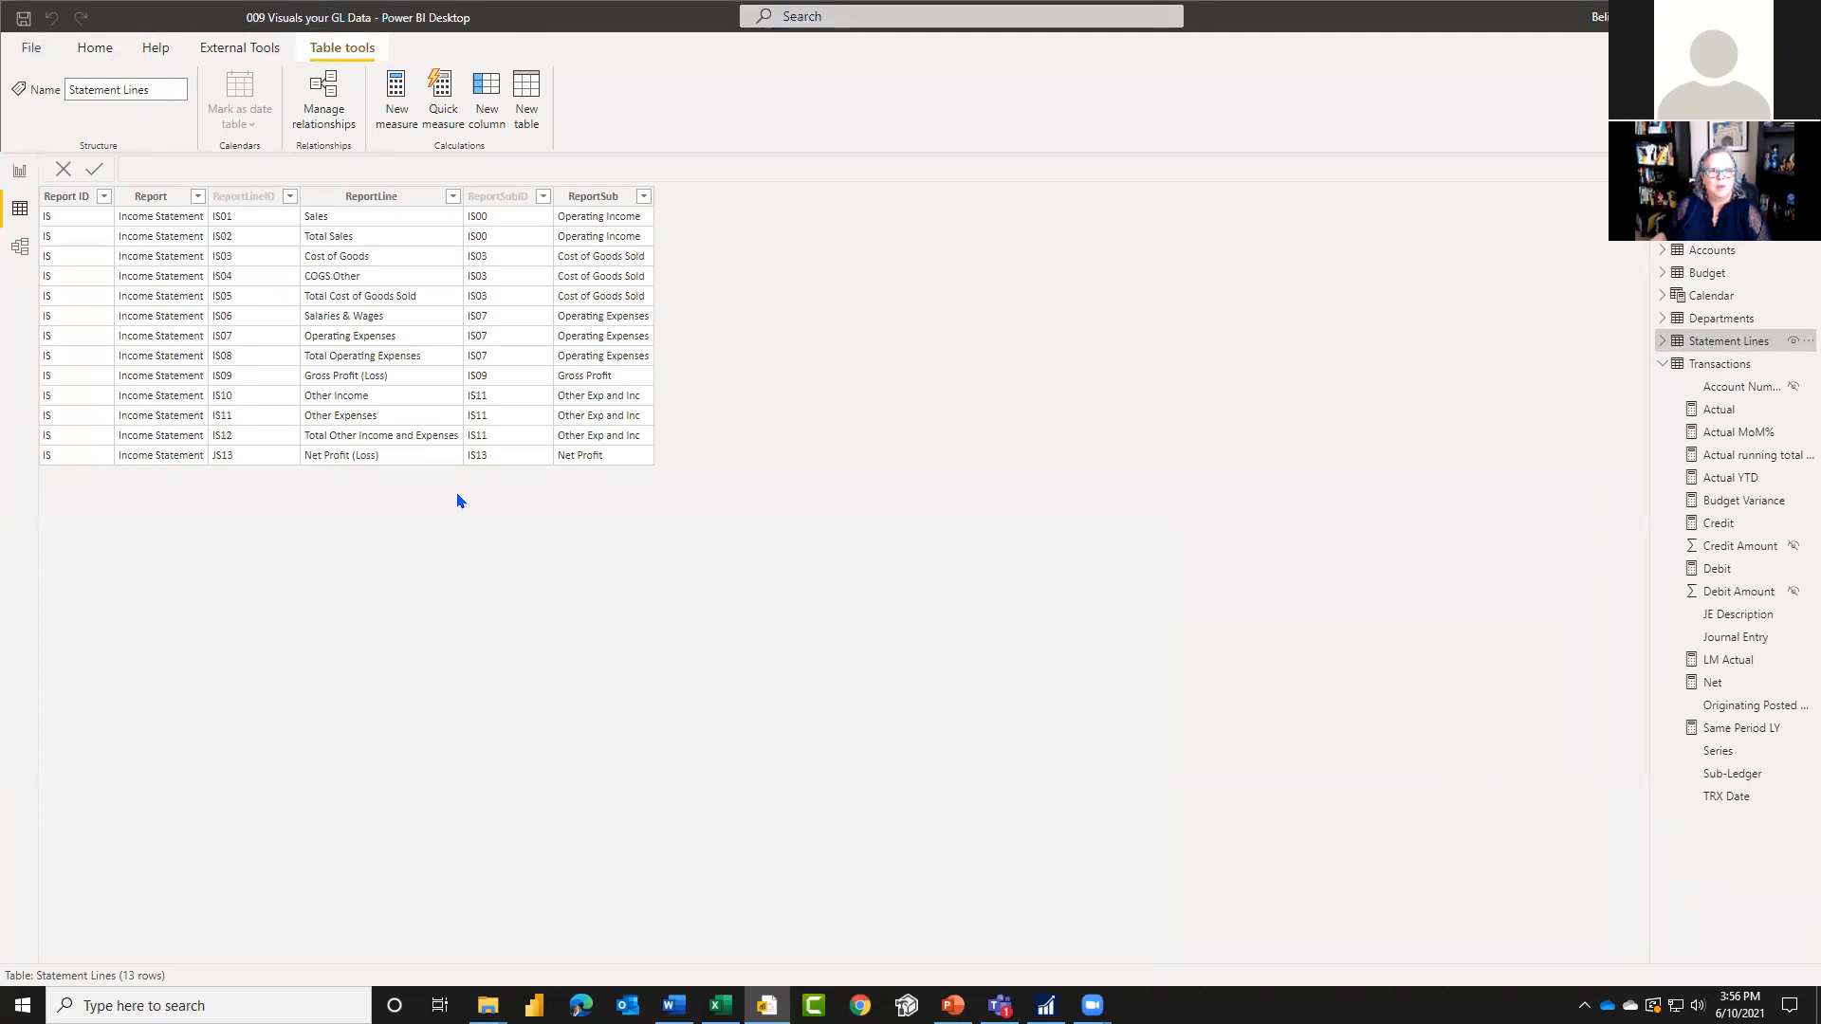
click(19, 172)
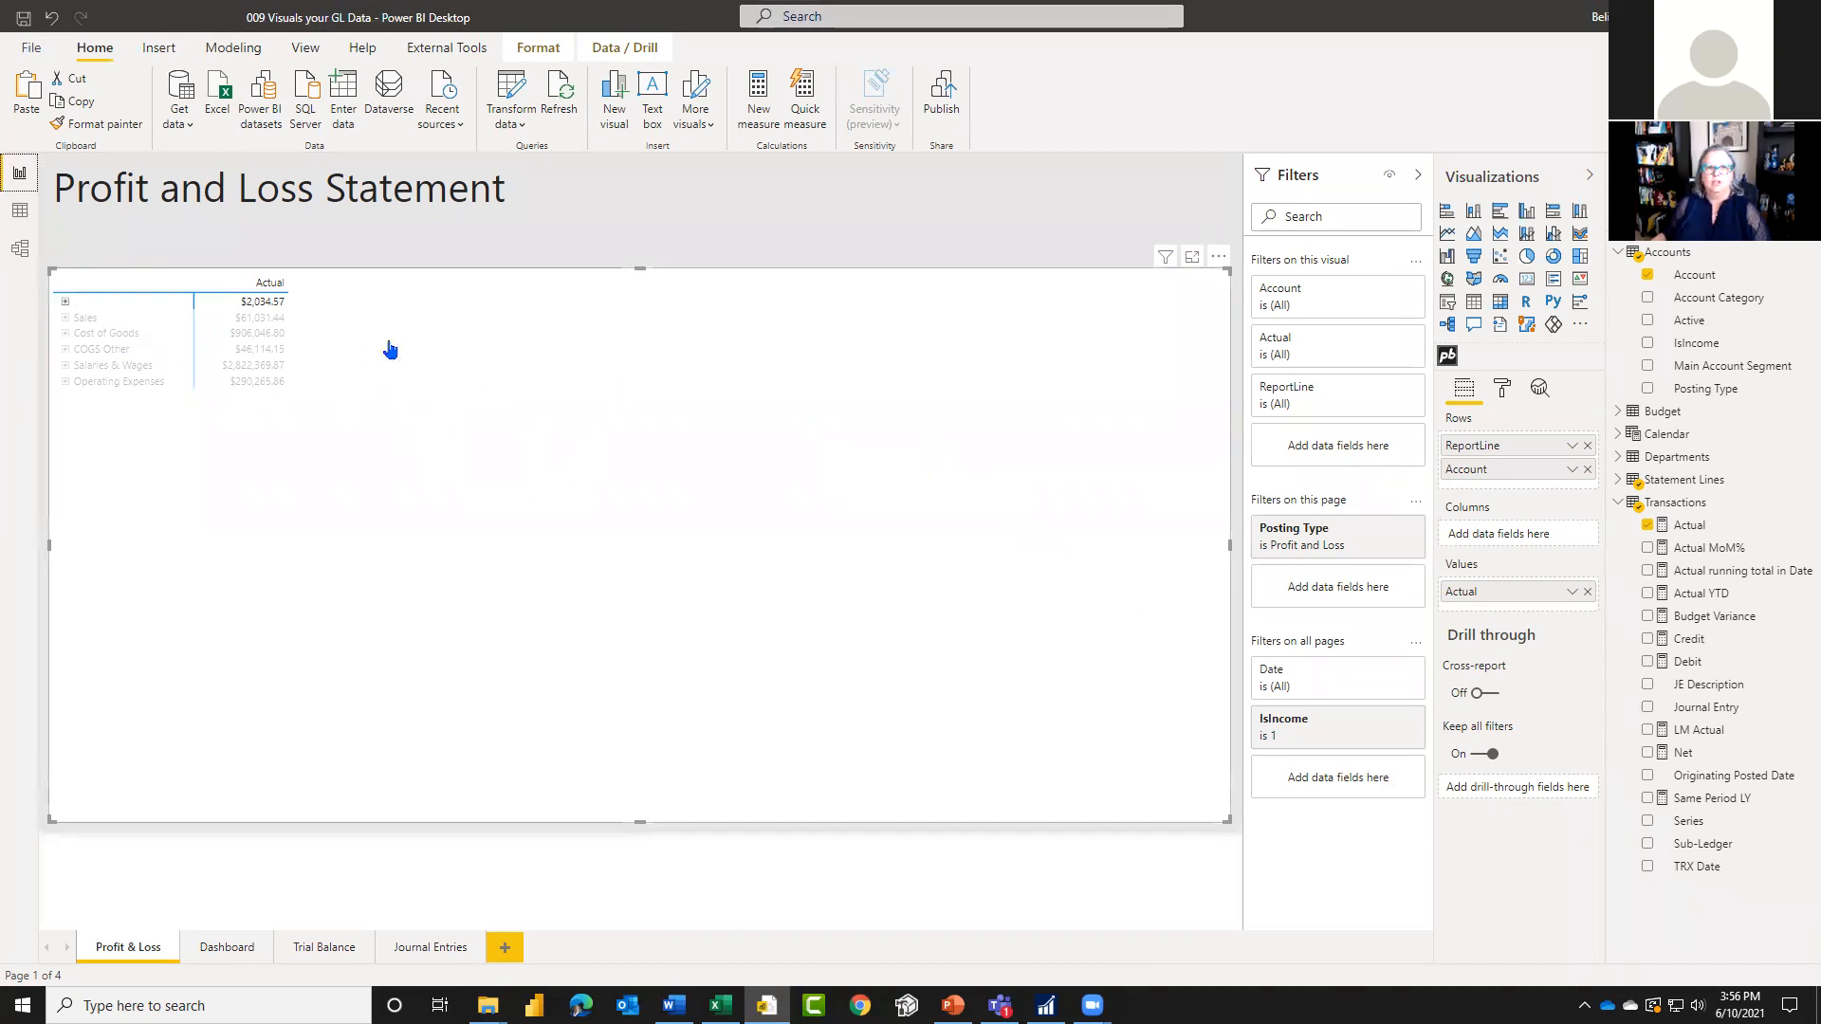
click(59, 301)
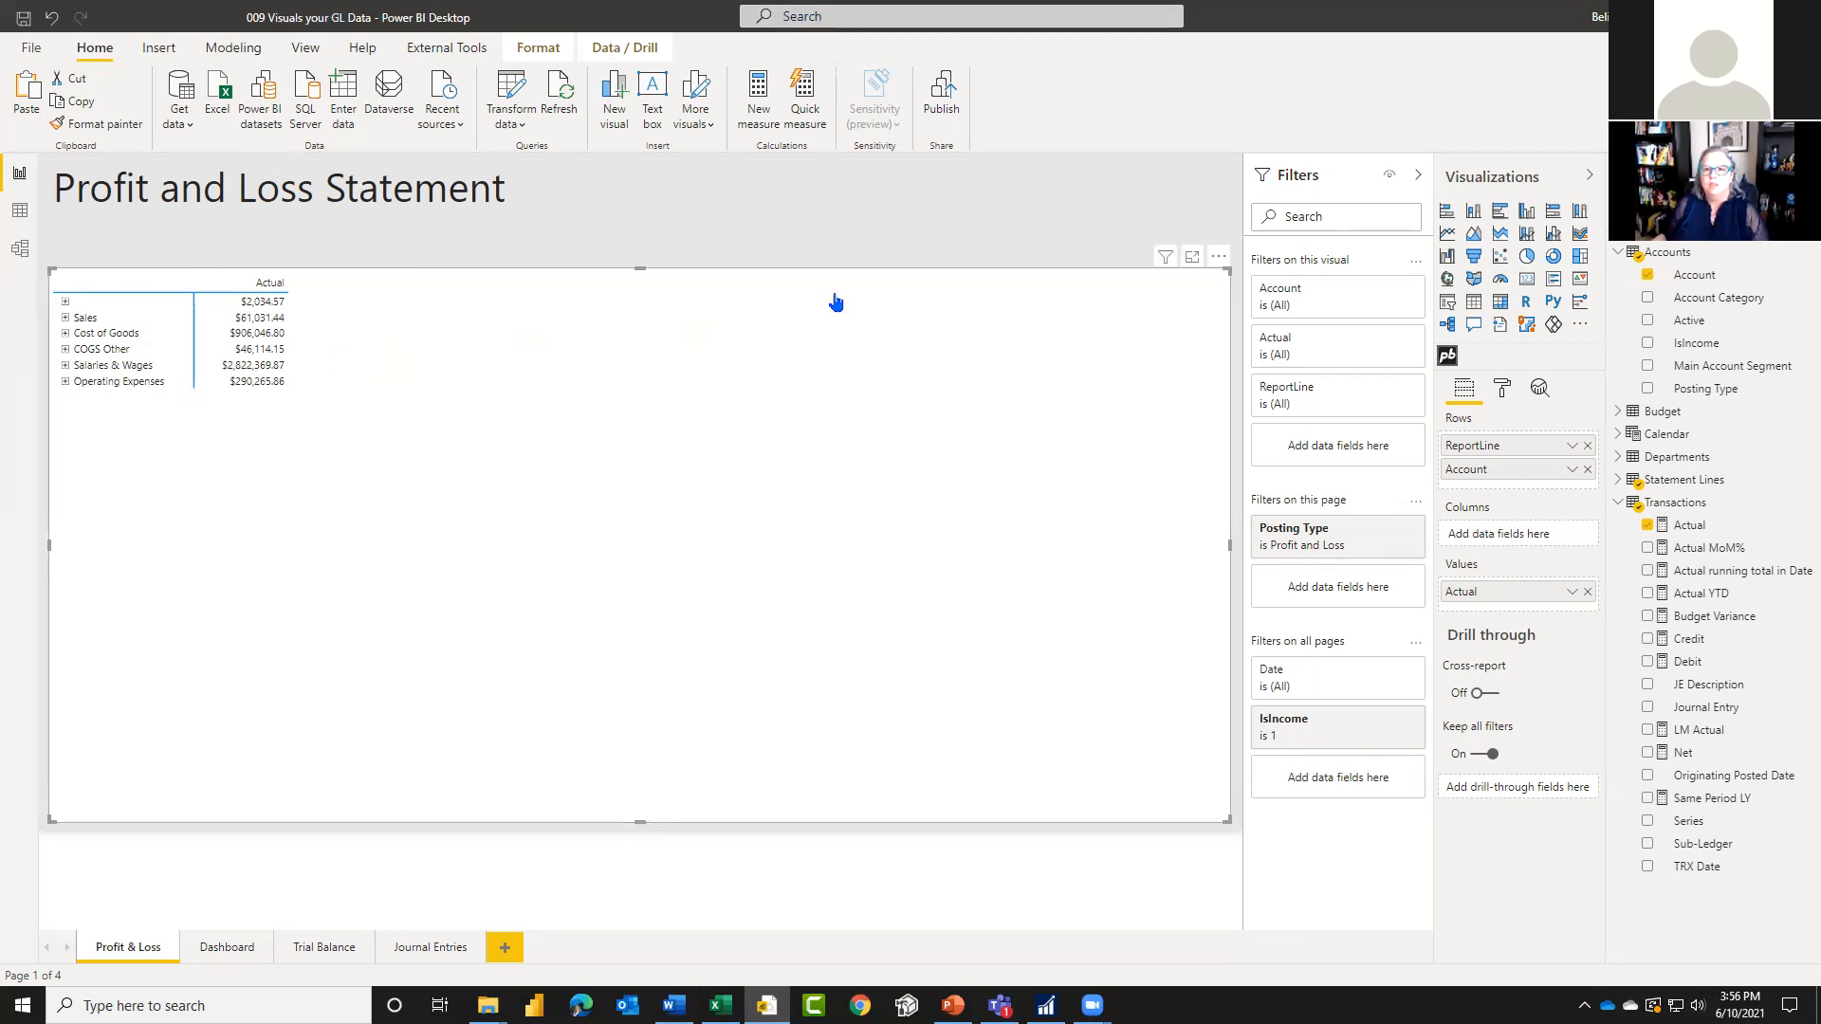
Step: Open the matrix for editing and add a row after Sales titled Total Sales, with Sales as its formula
click(1219, 256)
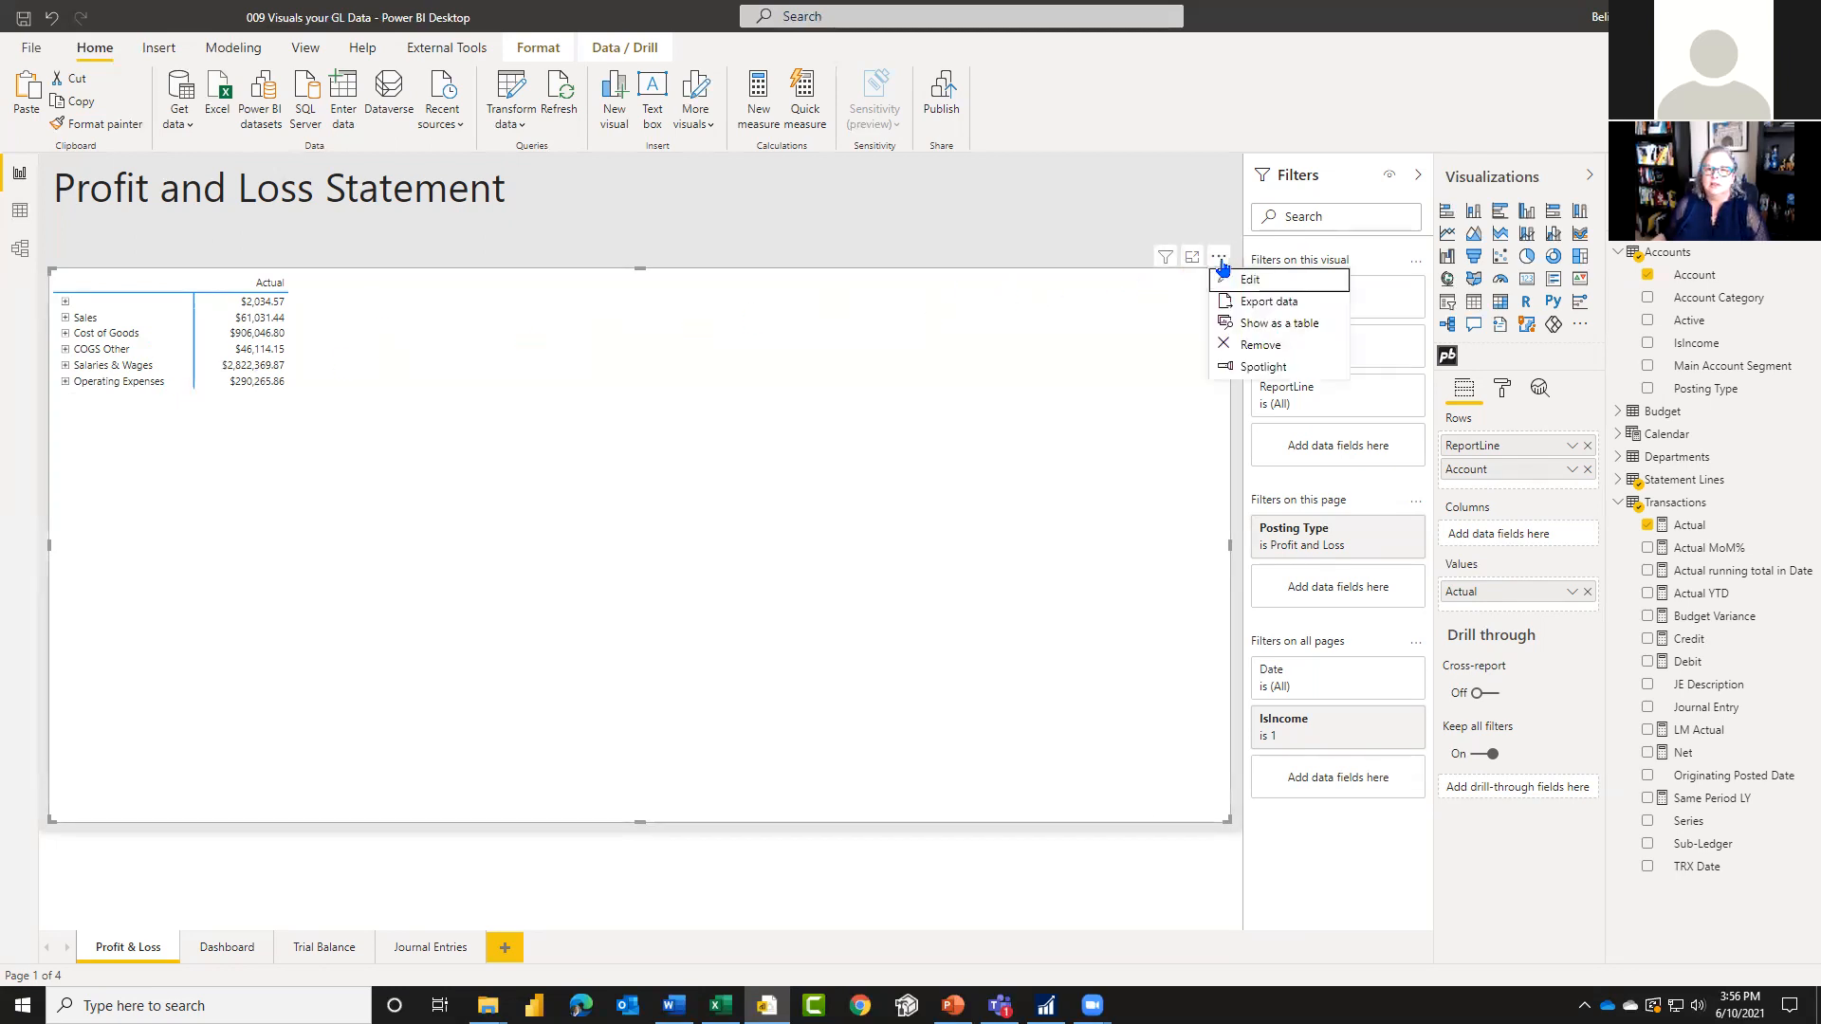
click(1277, 283)
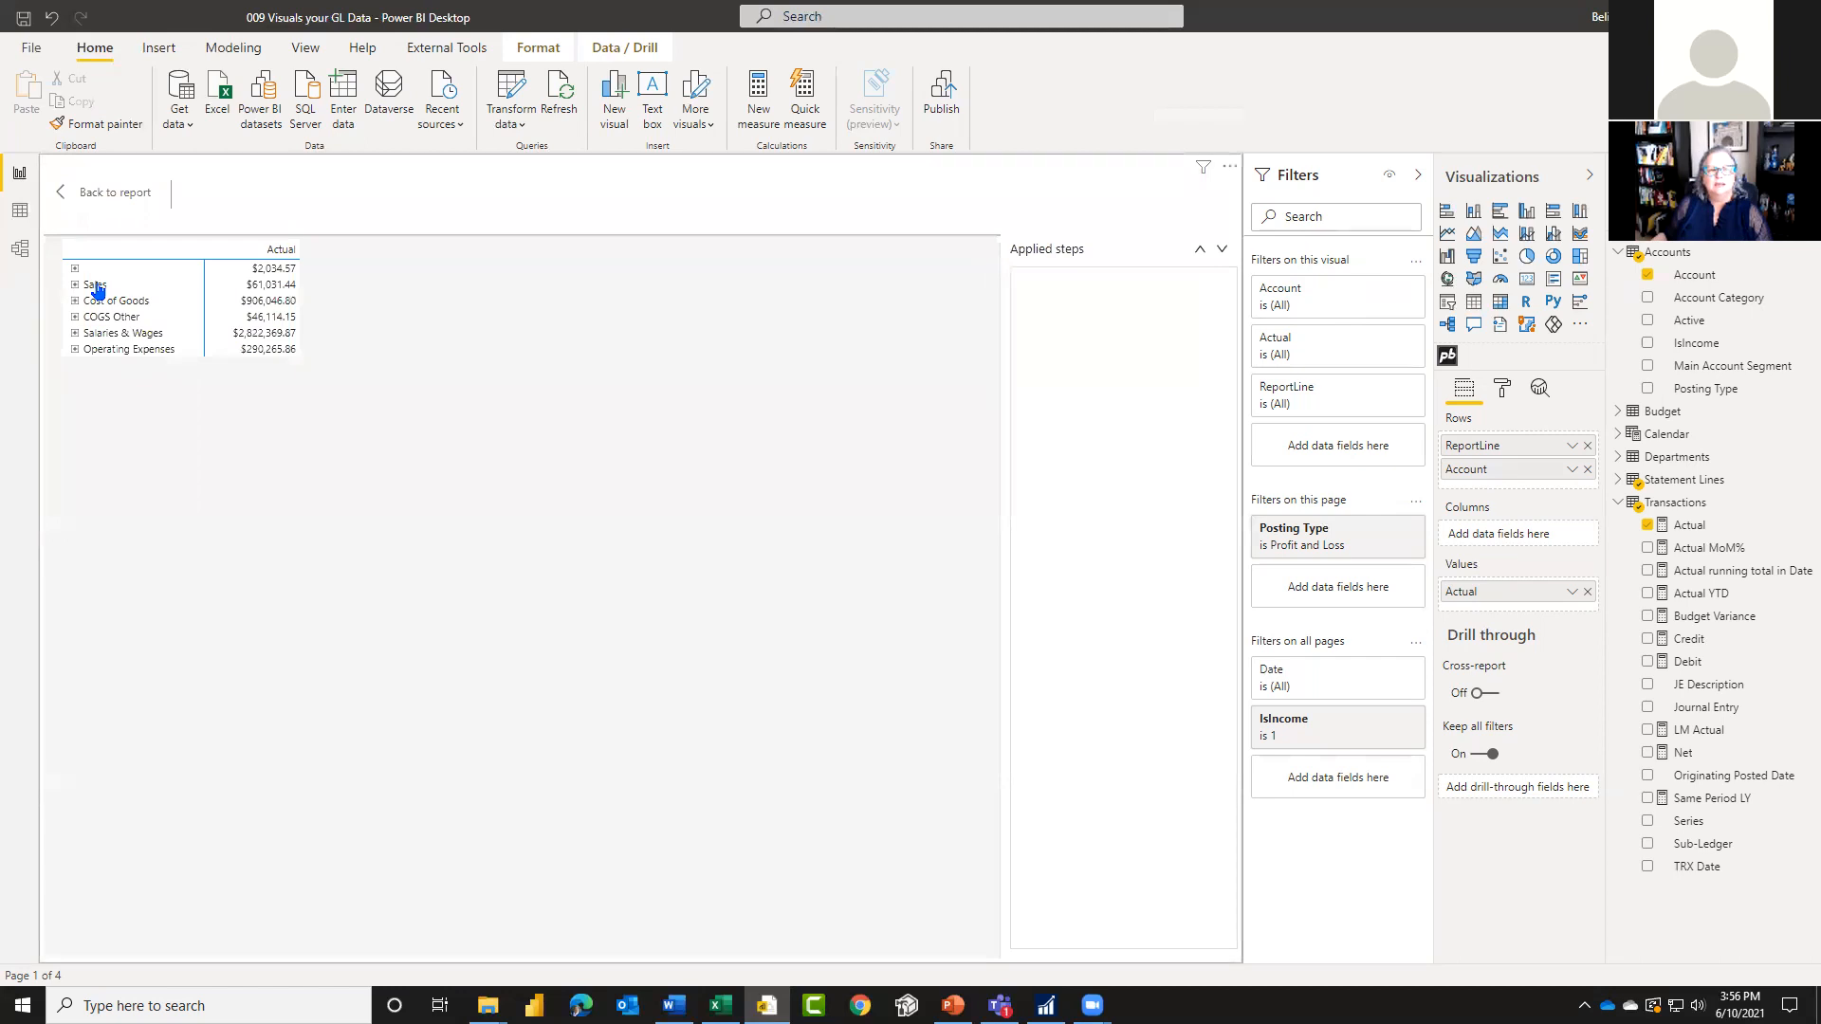
right_click(98, 289)
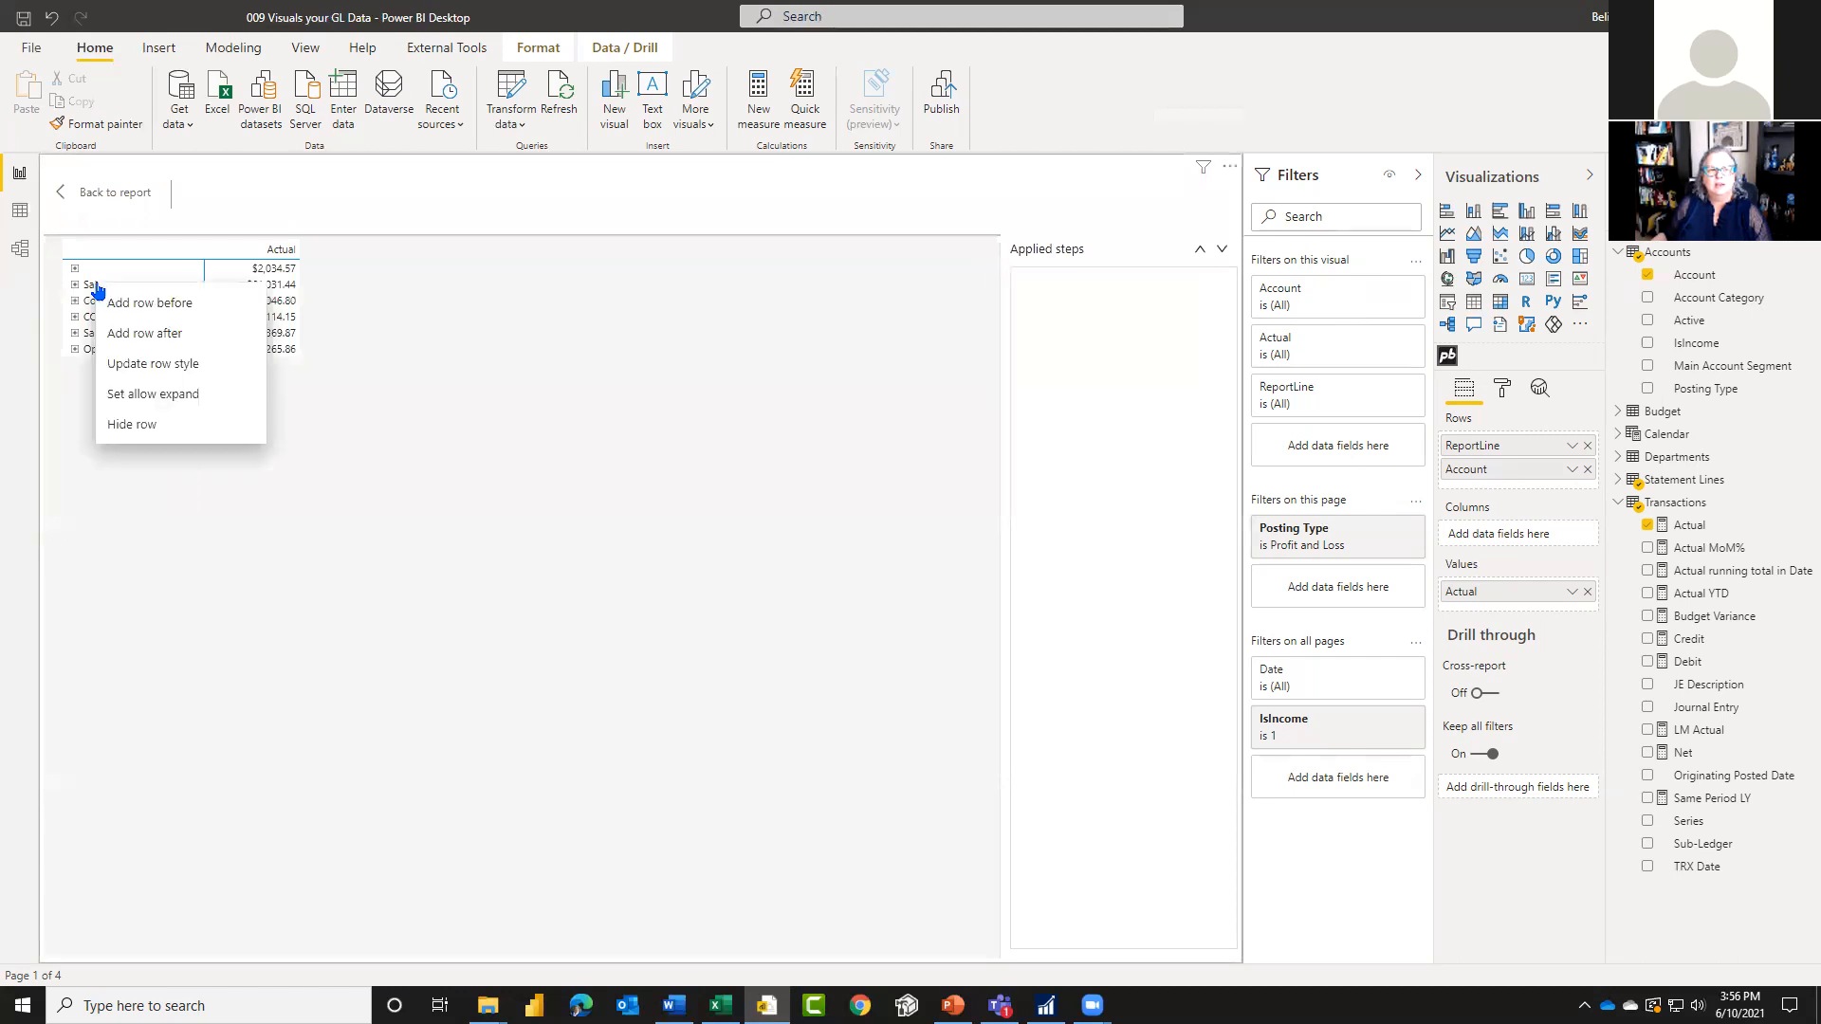
click(212, 333)
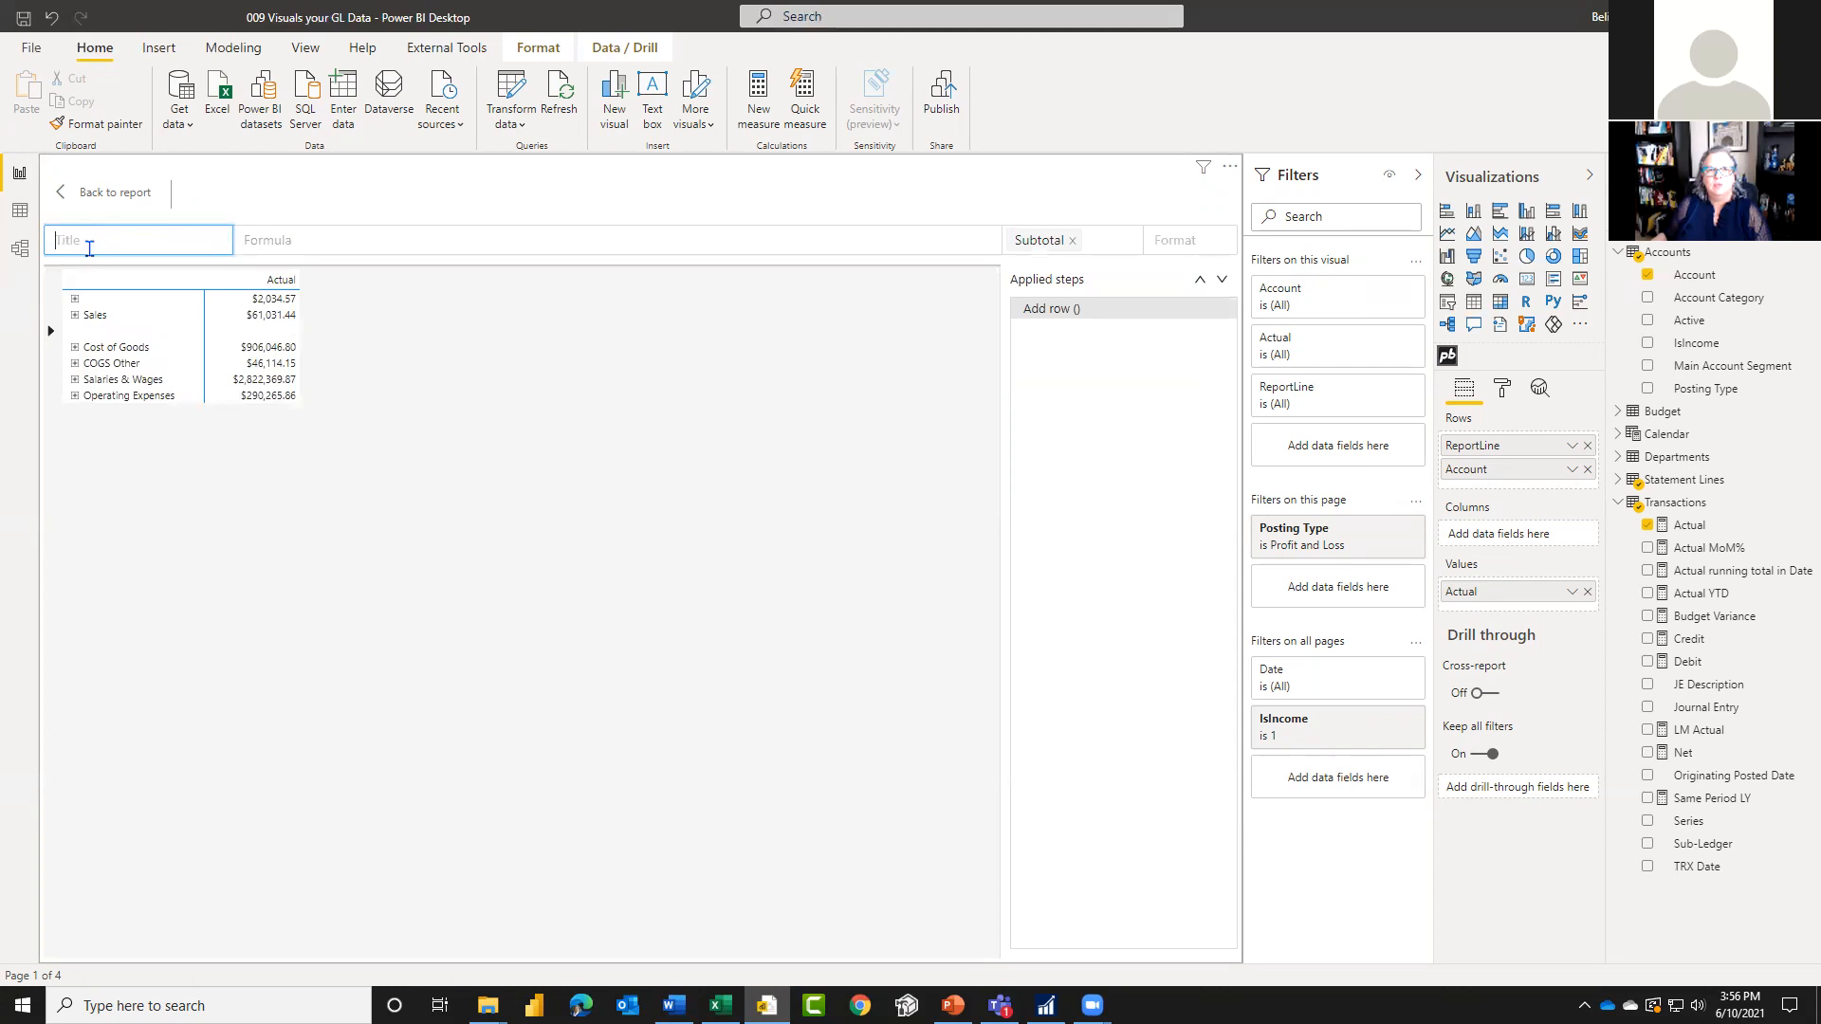
text(Total Sales)
click(304, 239)
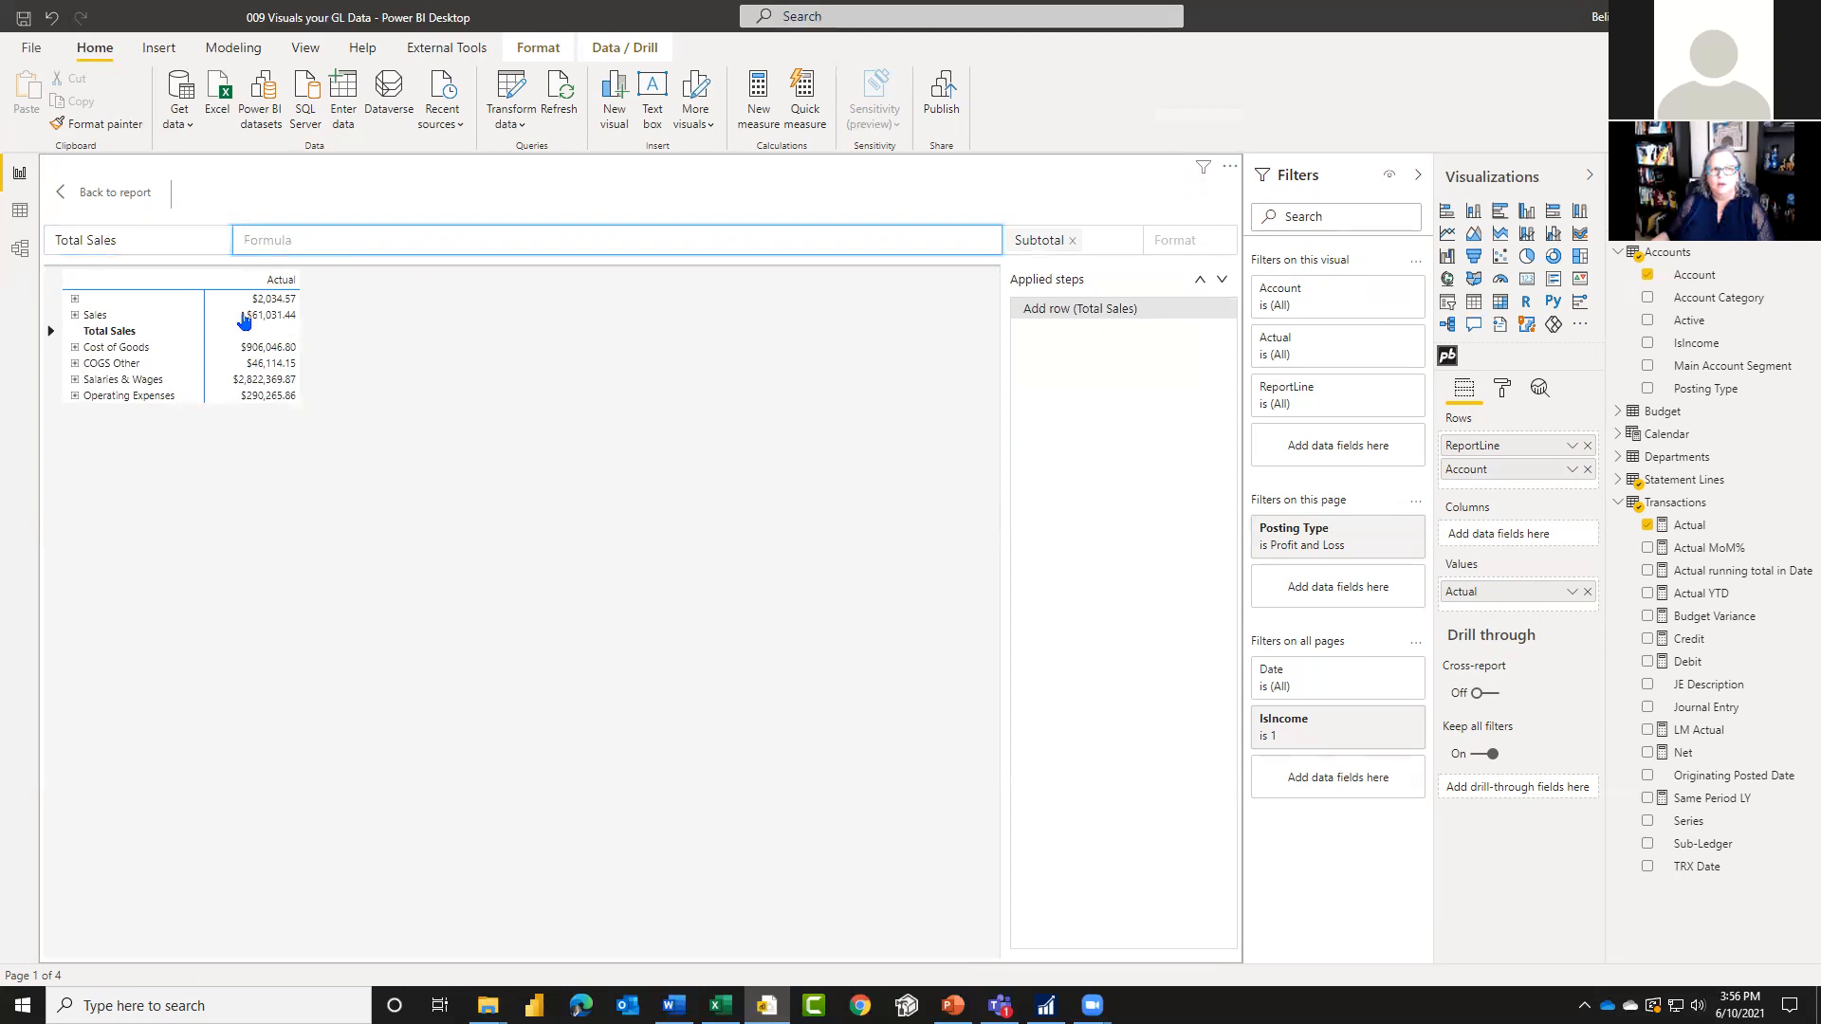
click(277, 320)
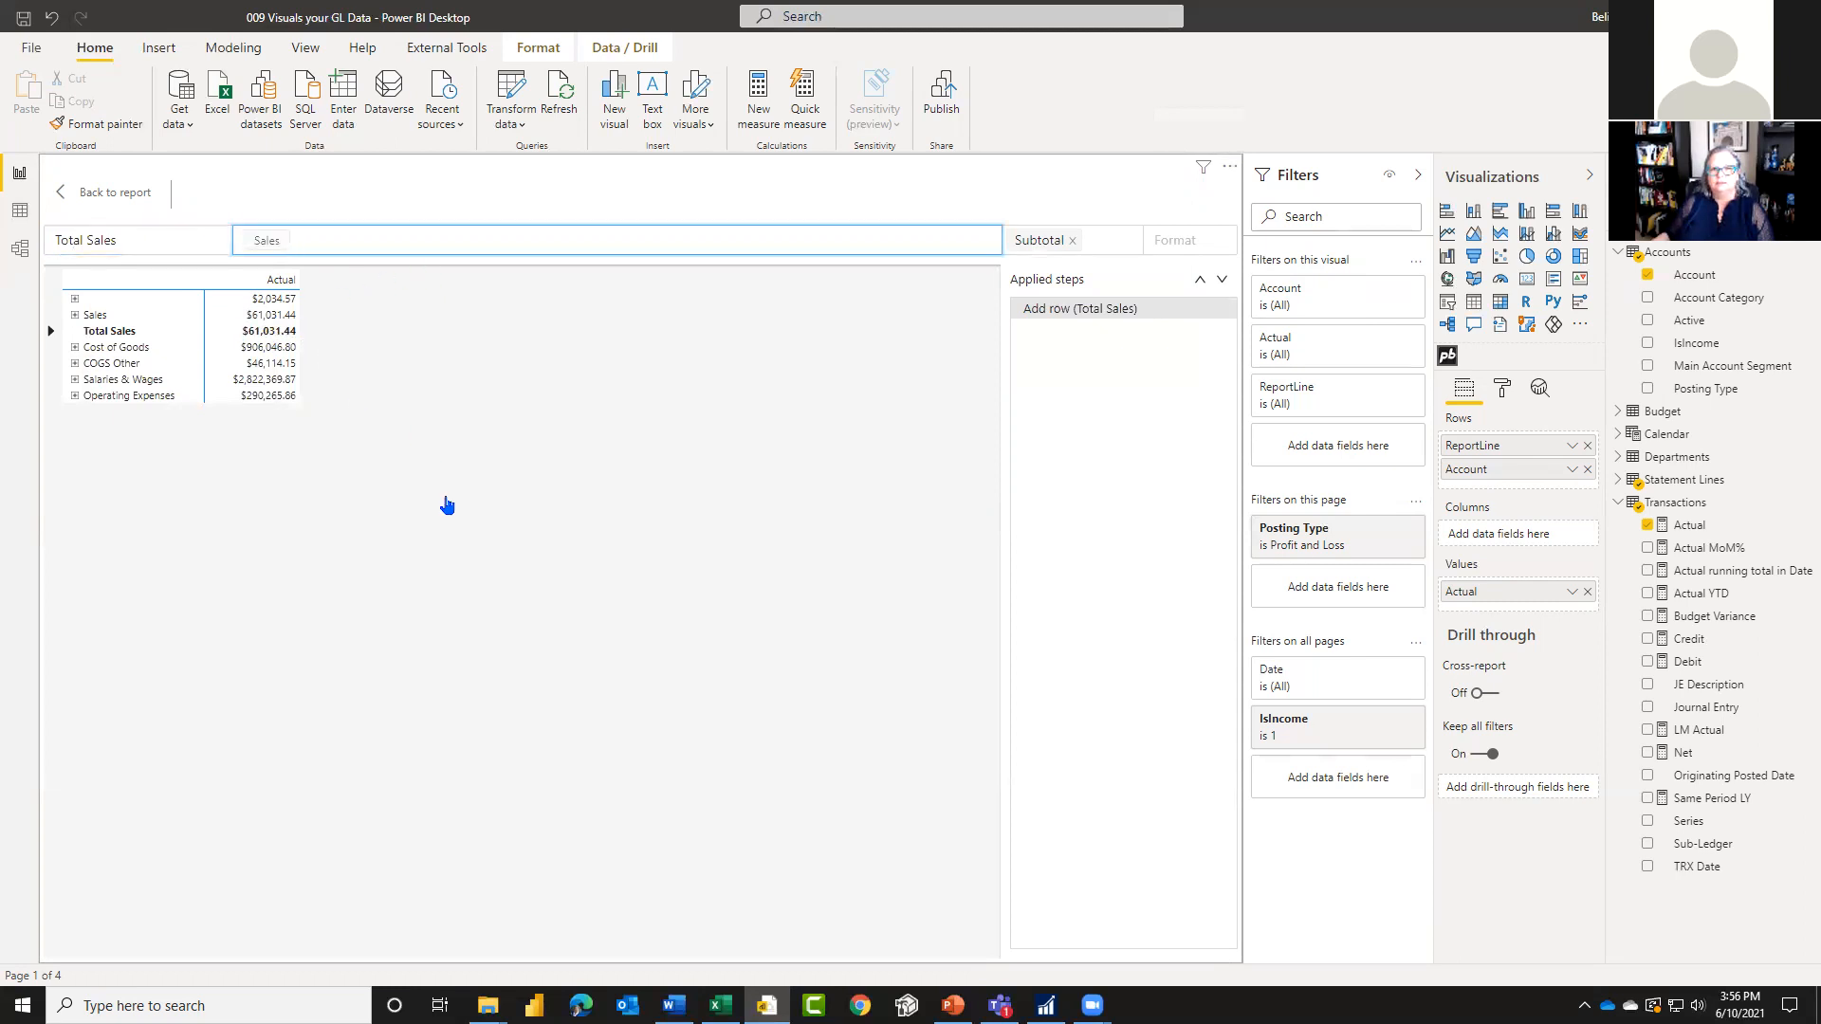
Step: Add the Custom1 style to the Total Sales row alongside Subtotal and set its number format to #,0.00
click(1120, 238)
click(1119, 238)
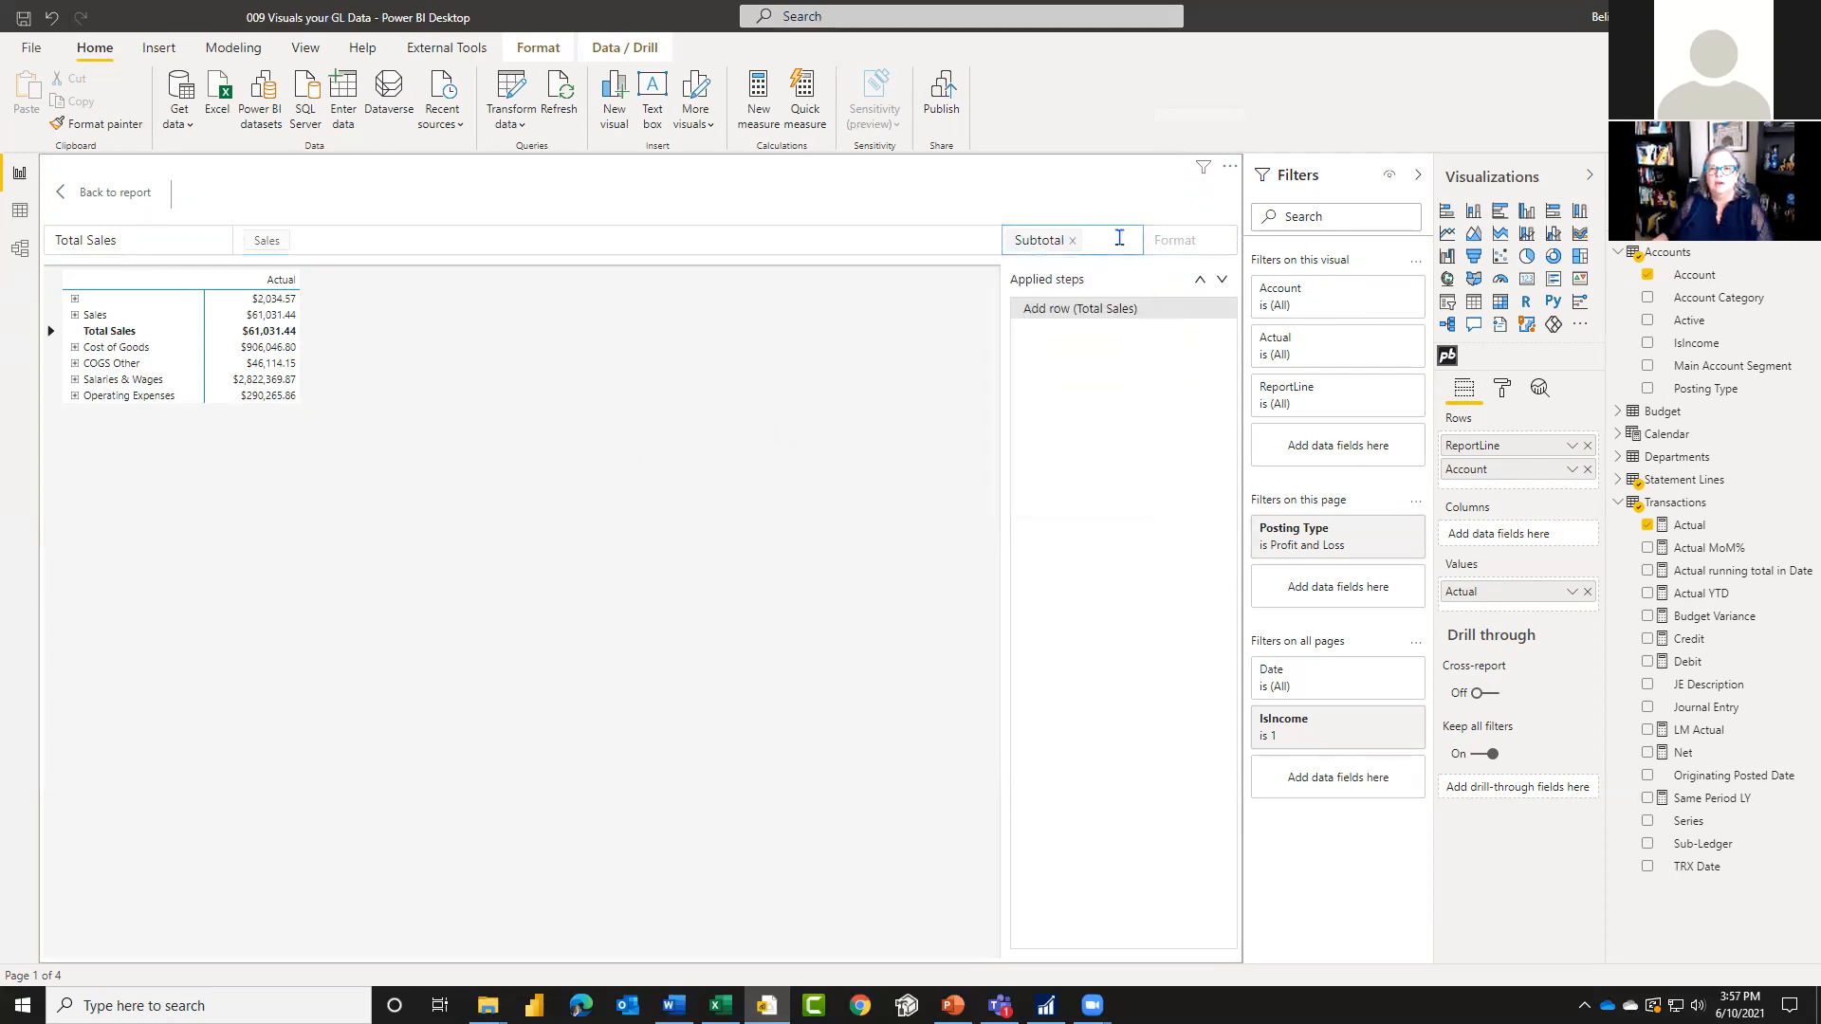
click(1119, 238)
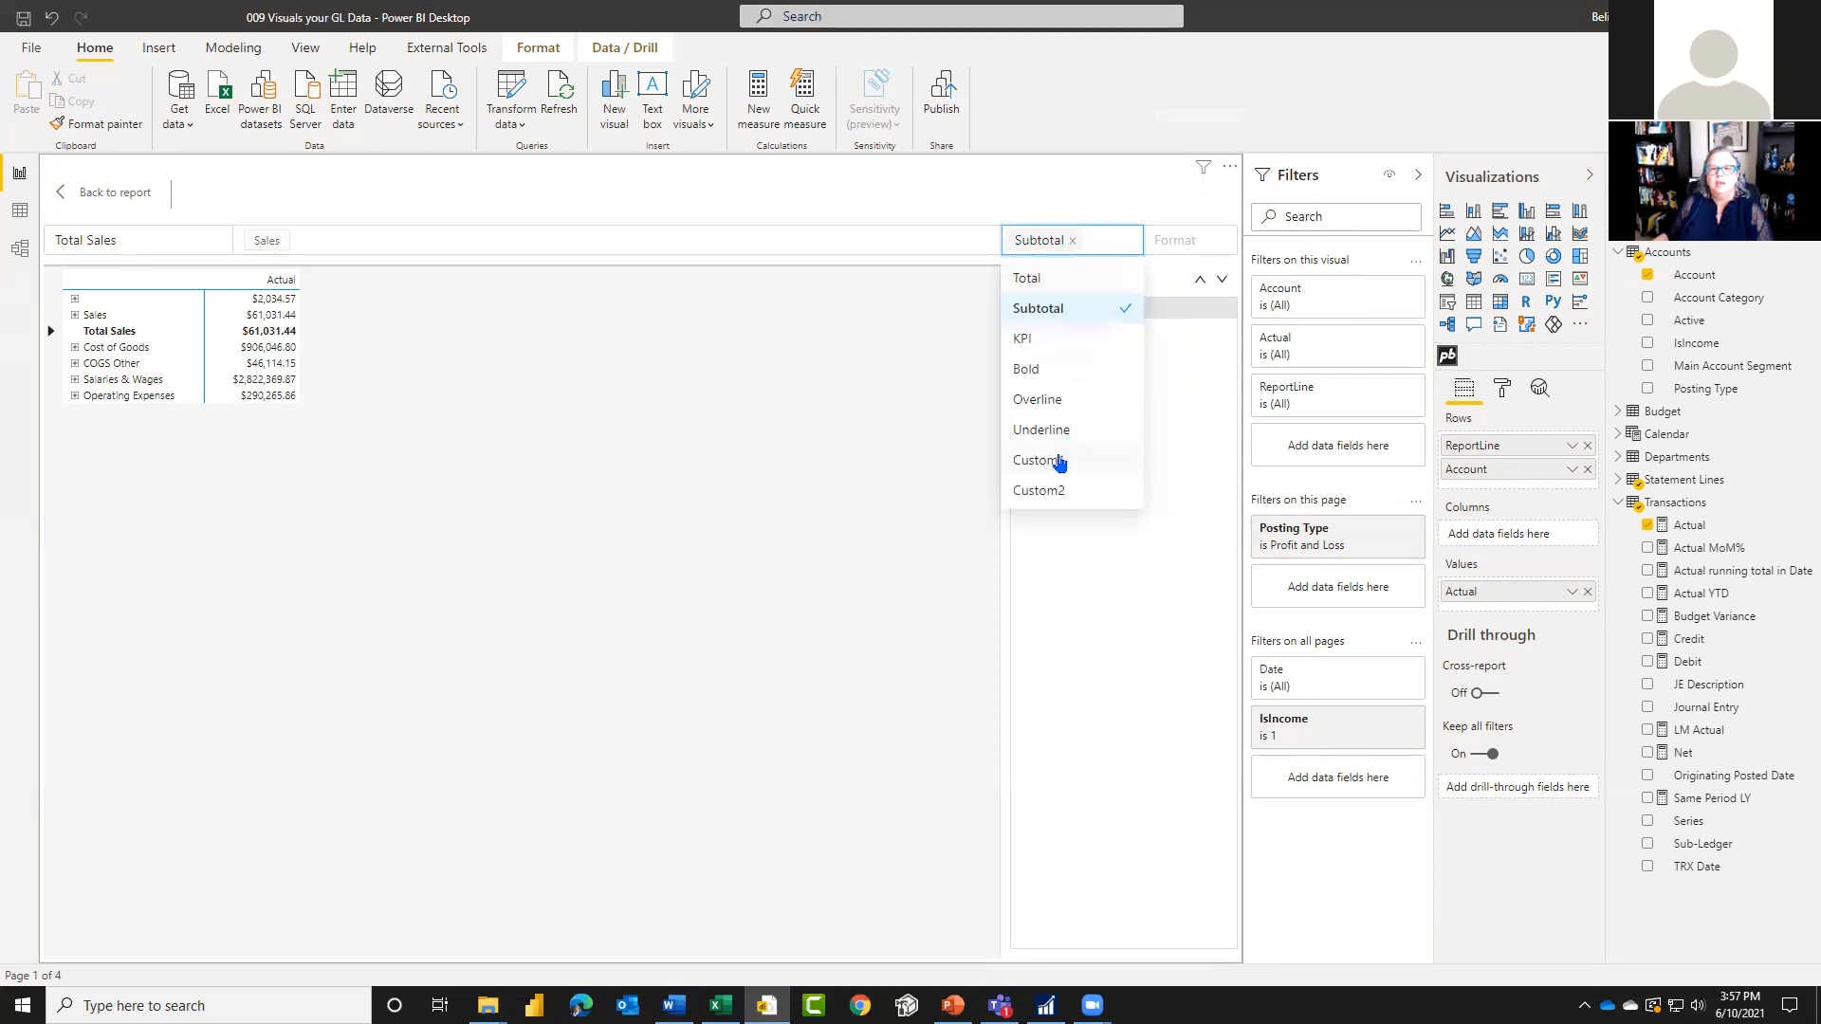
click(1059, 461)
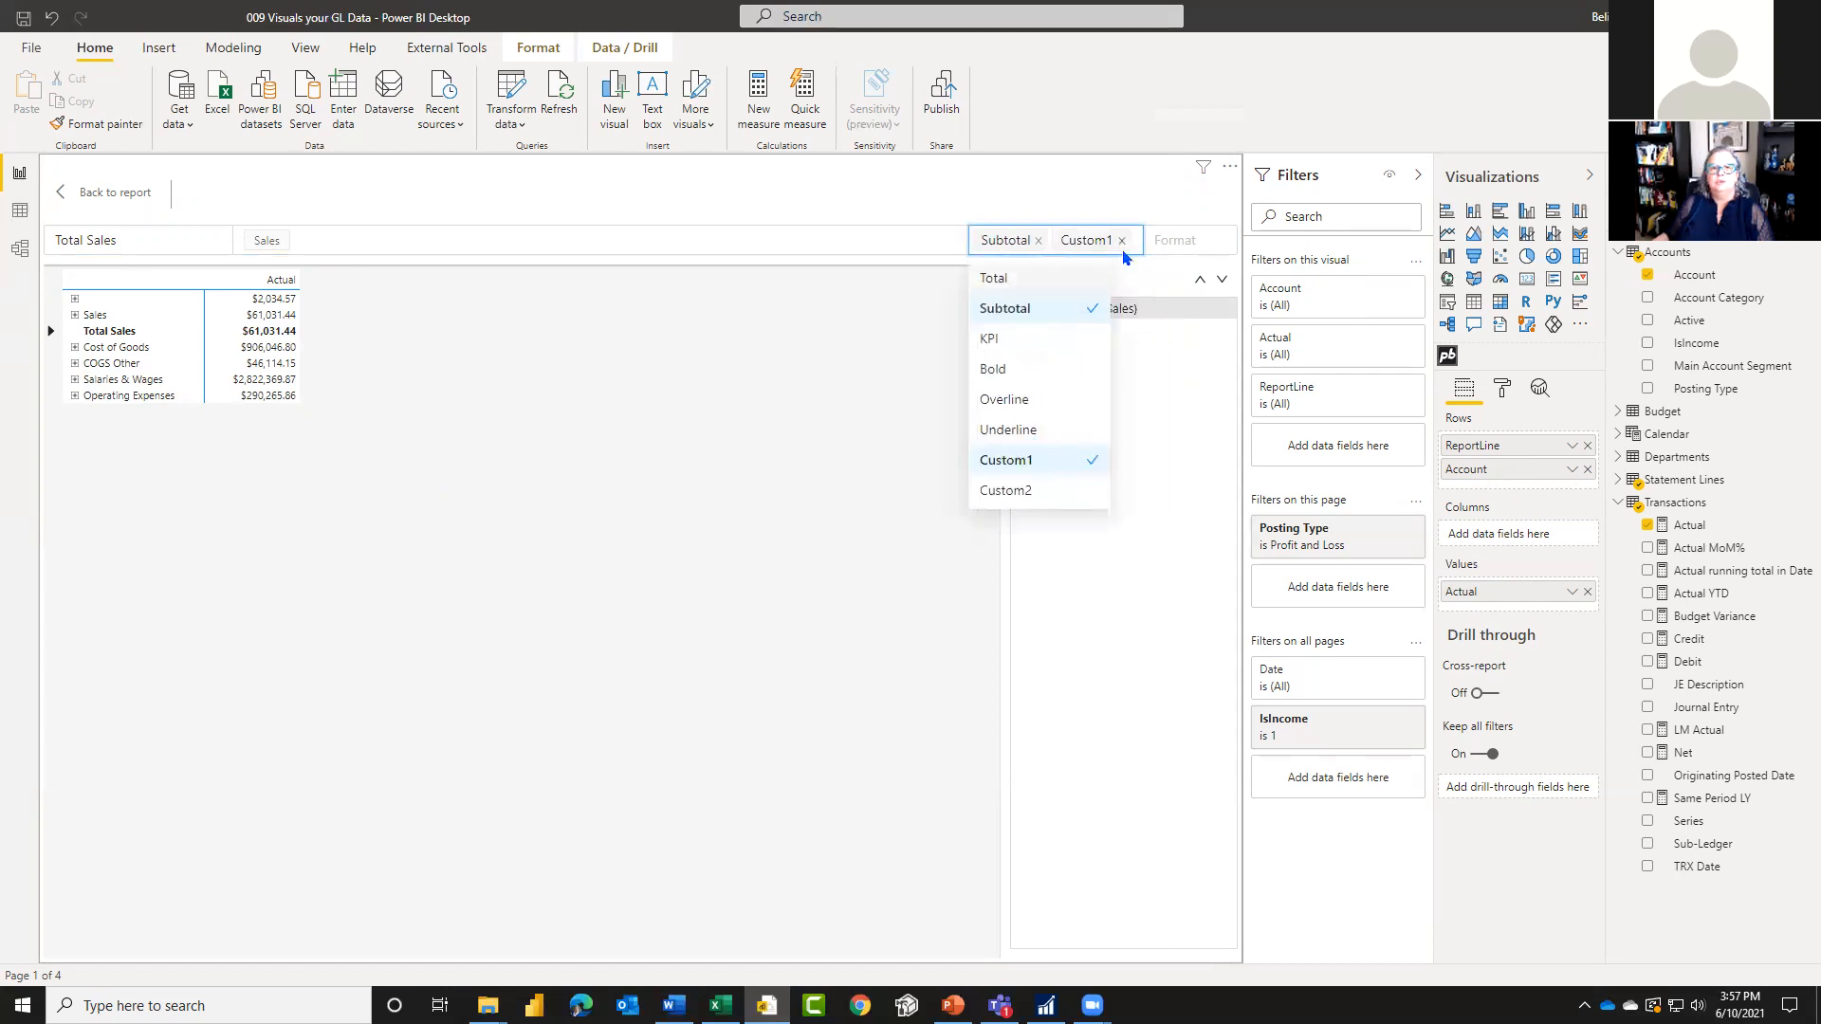
click(1191, 241)
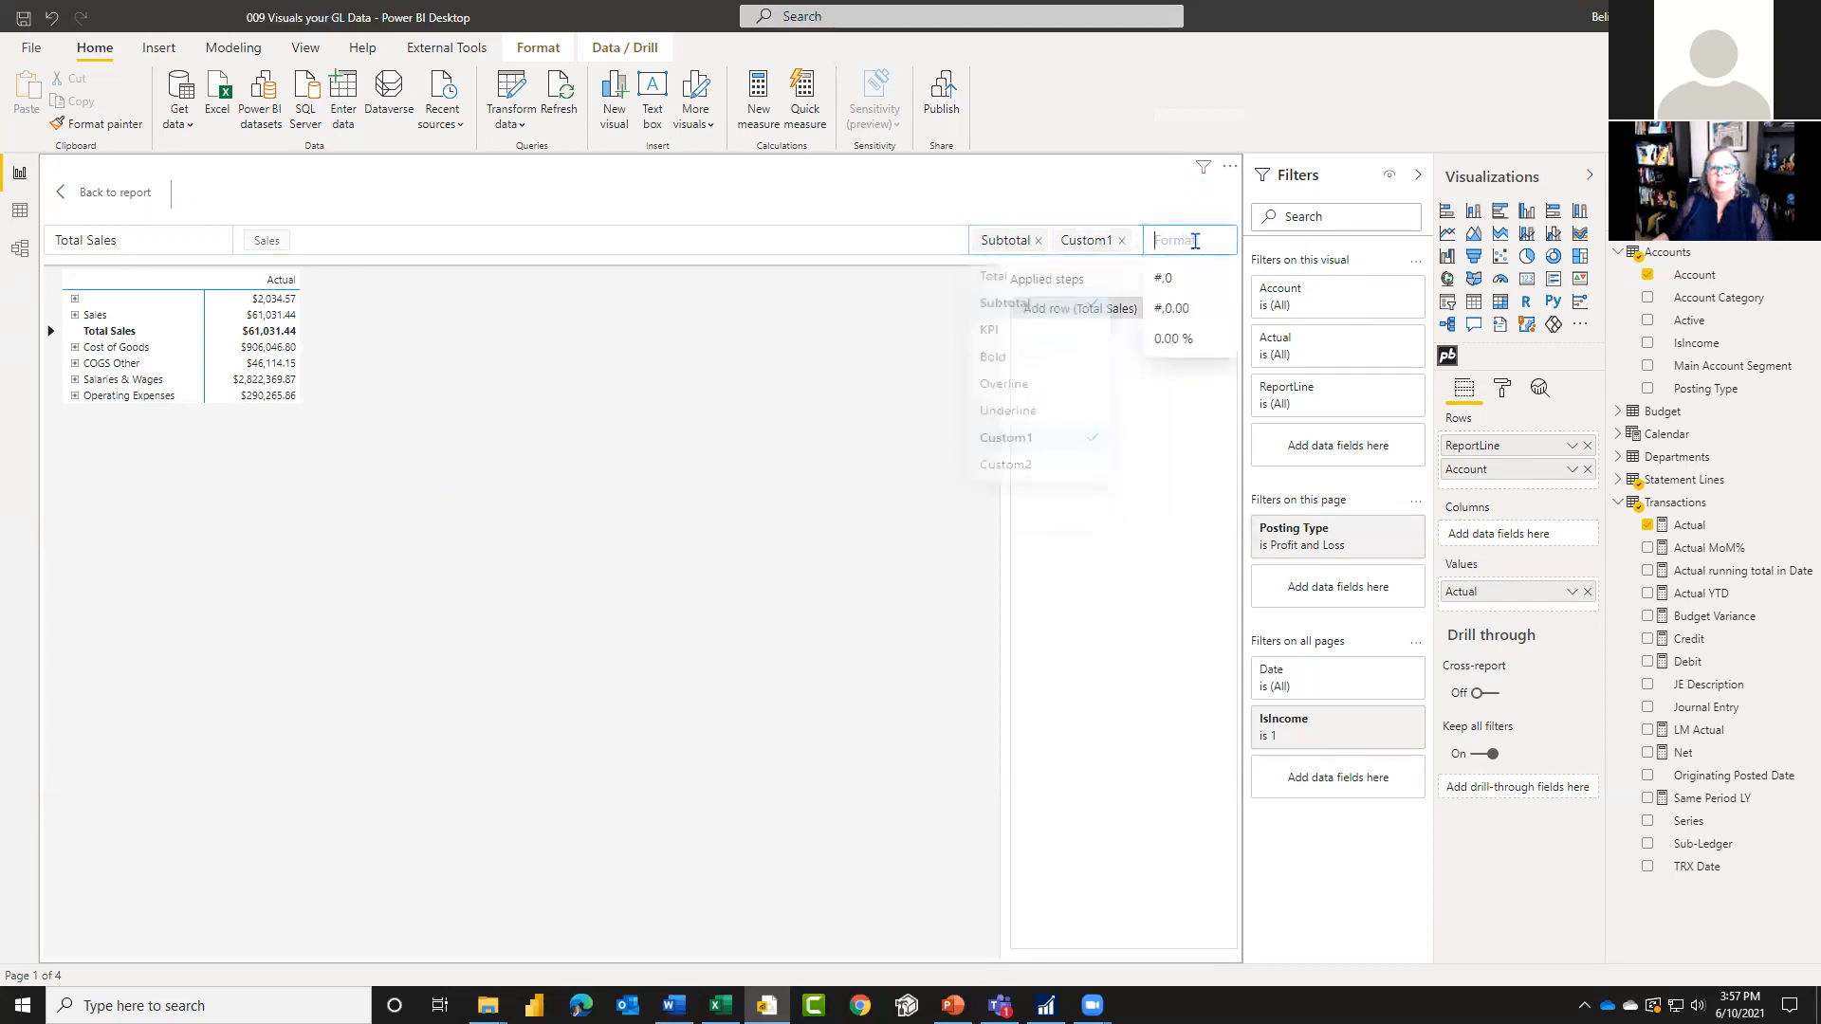
click(1186, 289)
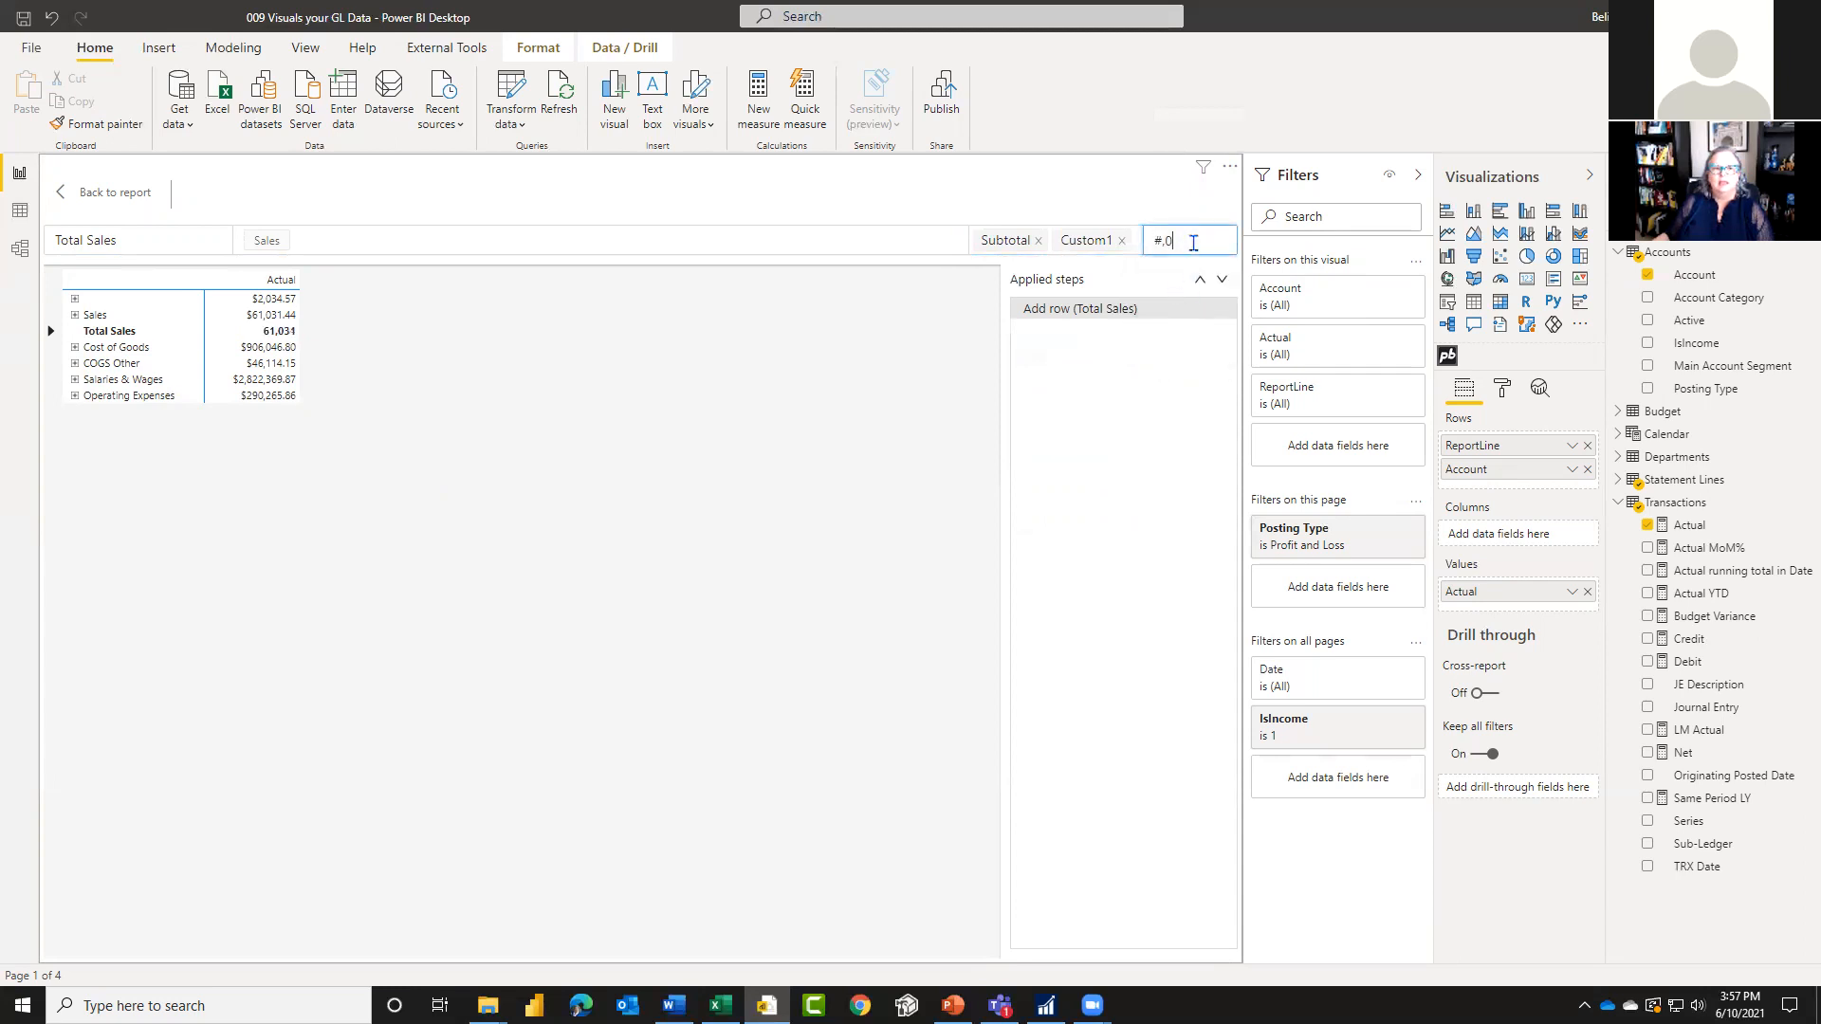
click(1193, 242)
click(1182, 309)
Step: Add a row after COGS Other titled Cost of Goods Sold, with the formula Cost of Goods + COGS Other
right_click(99, 372)
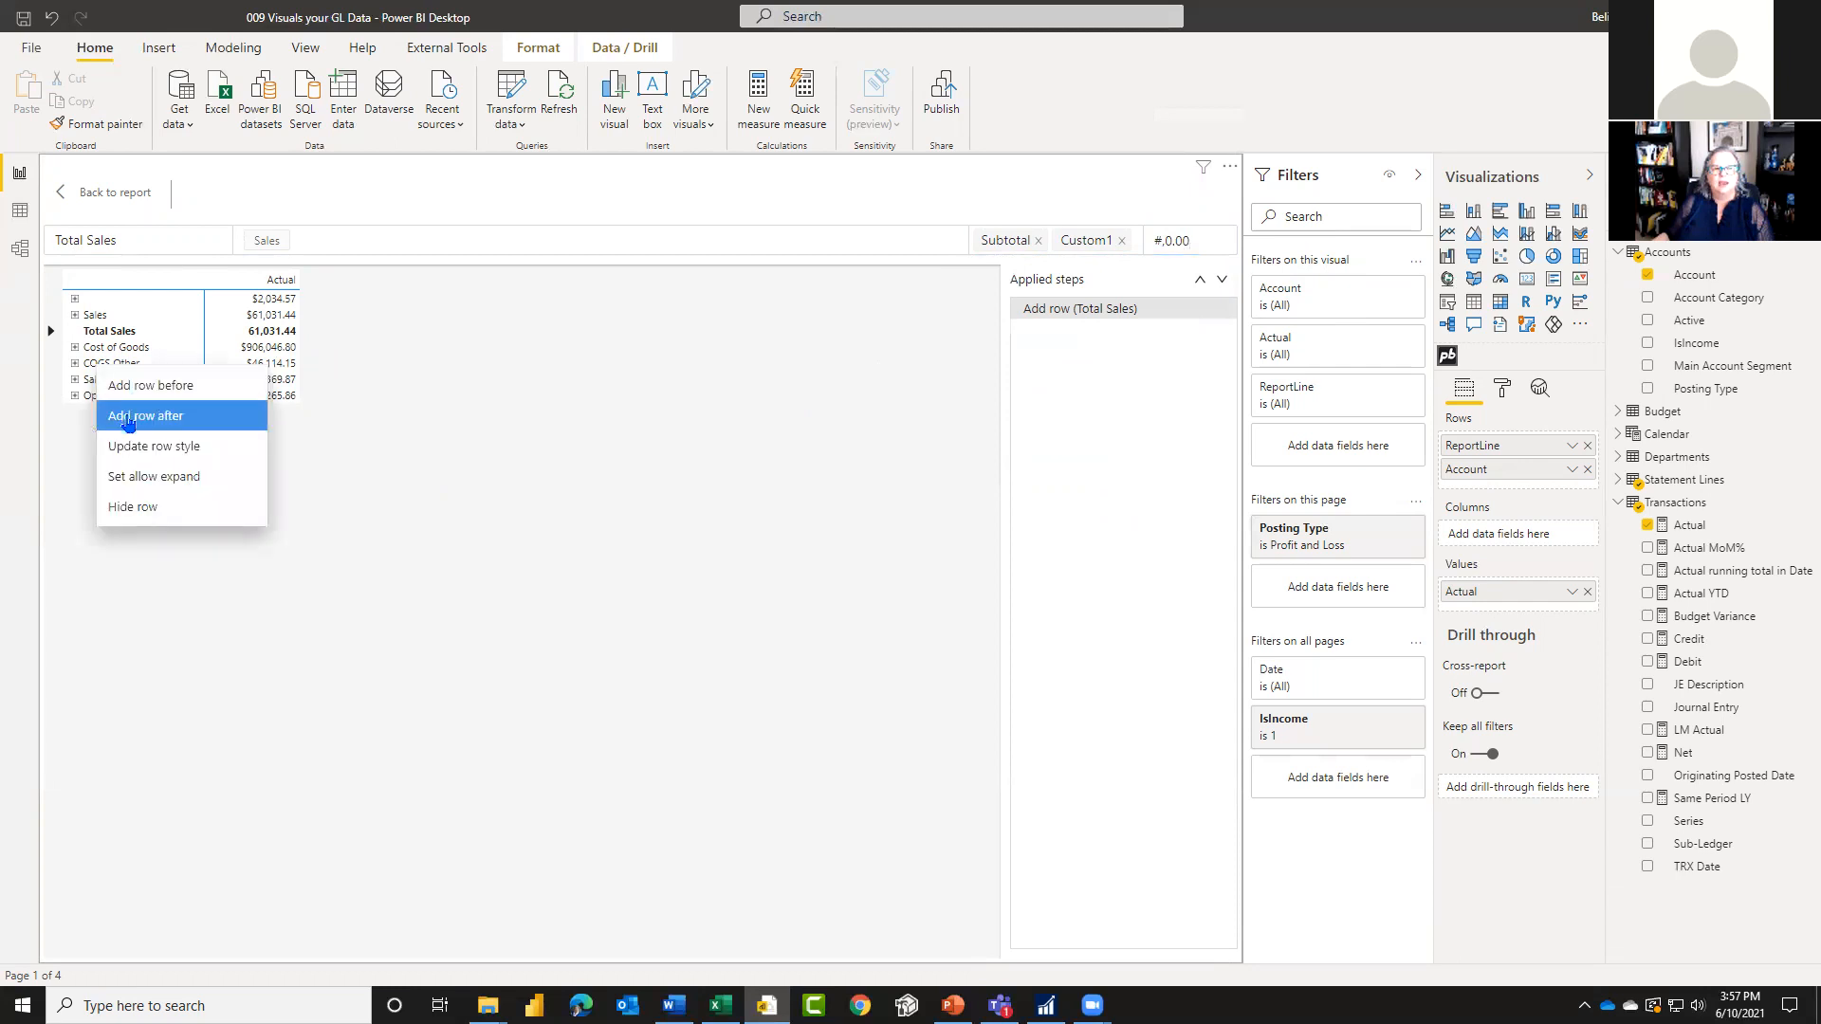
click(128, 422)
text(Cost of Goods Sold)
click(318, 240)
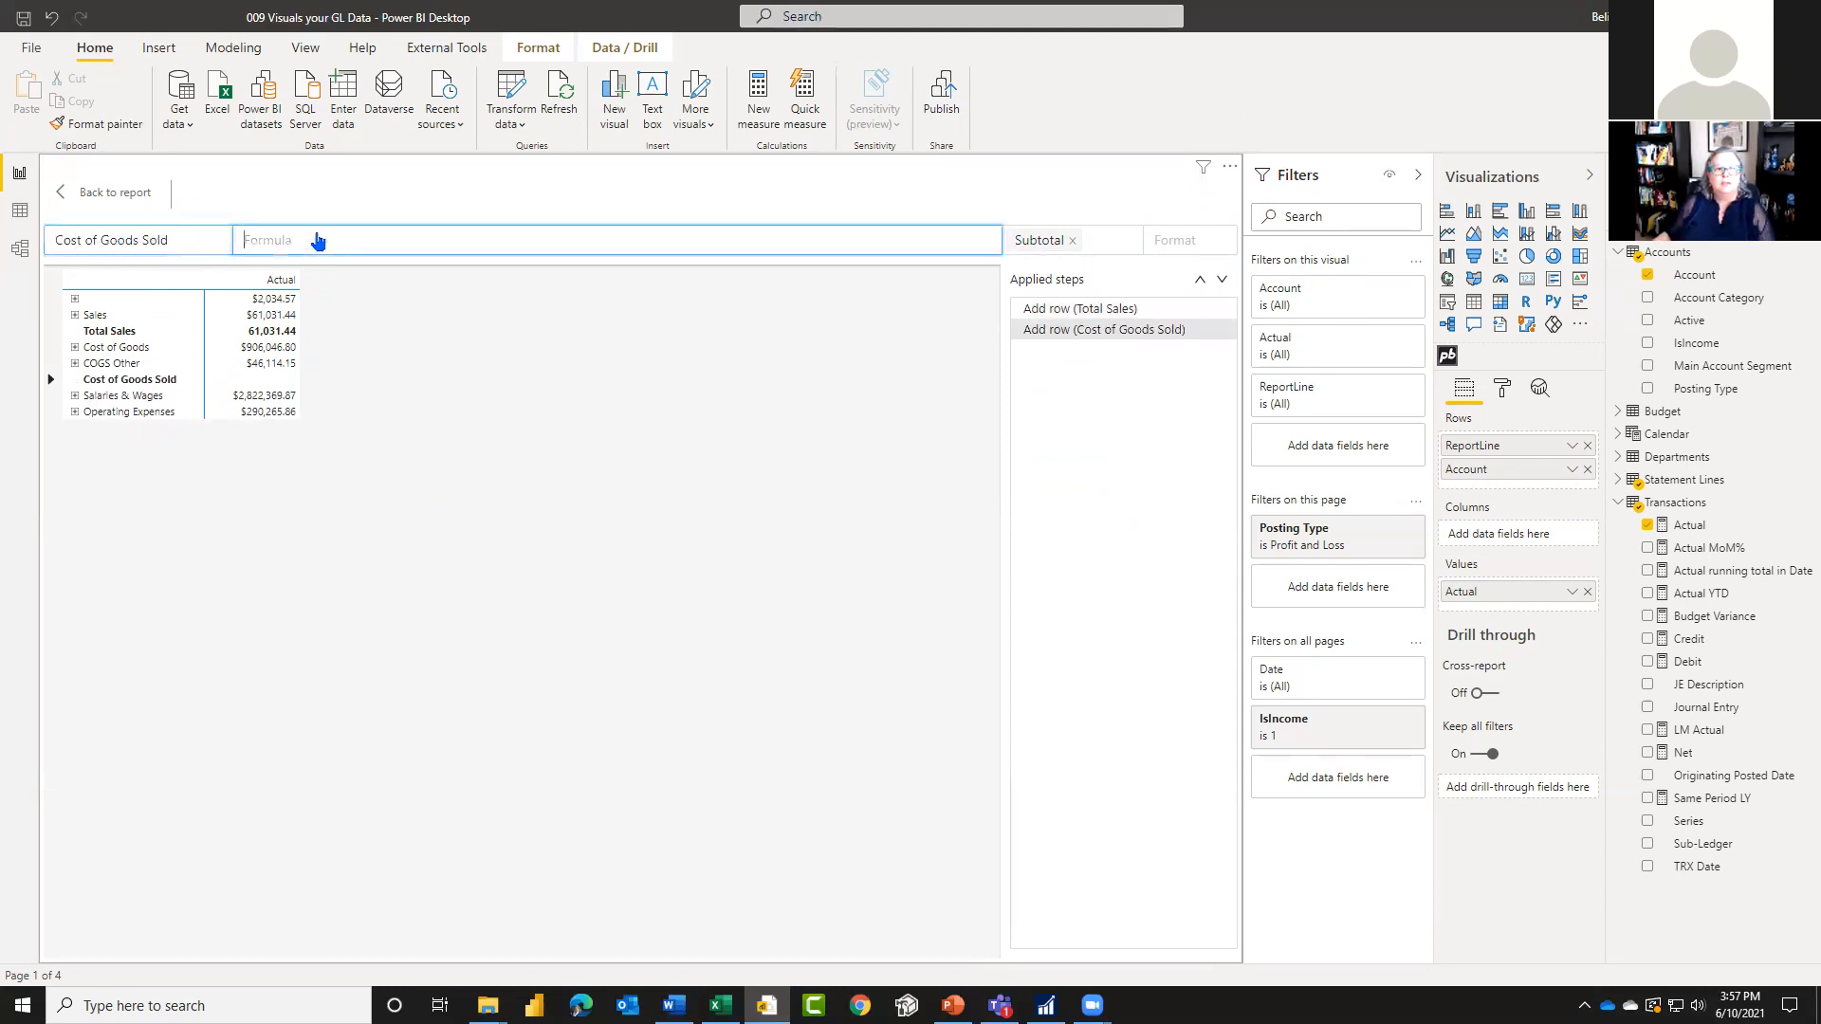
click(261, 354)
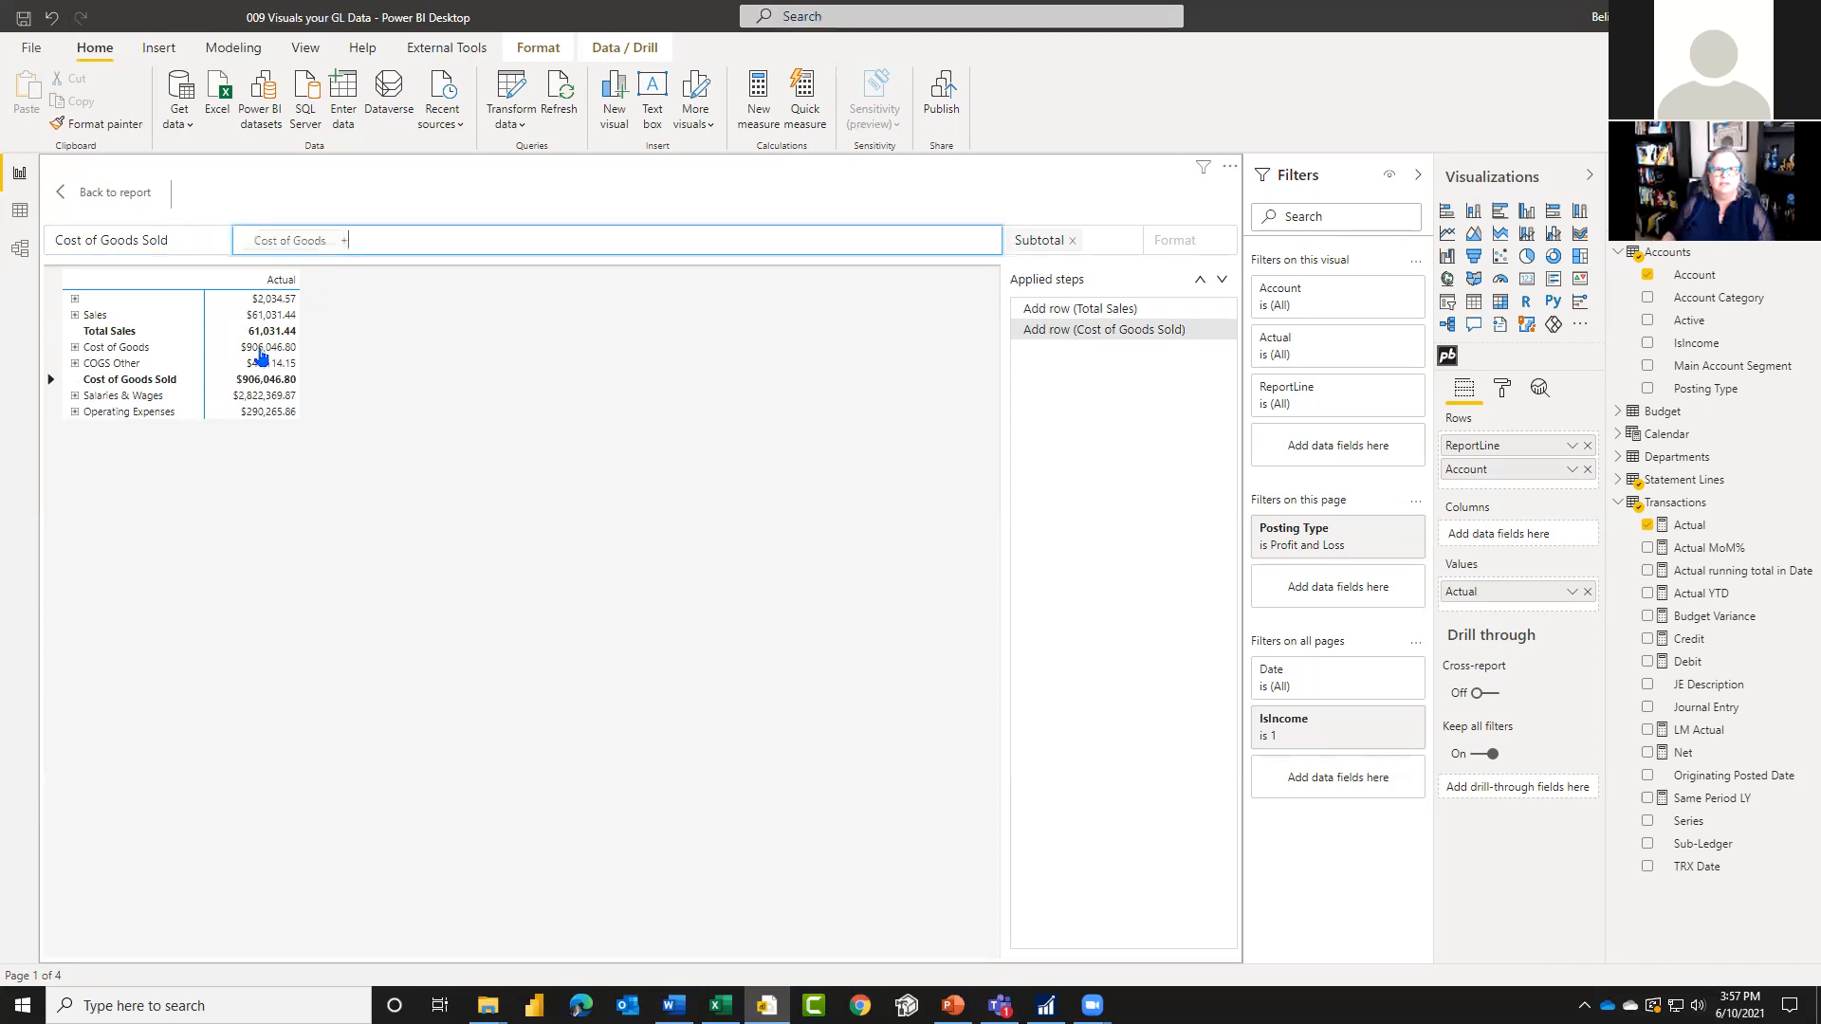
click(264, 366)
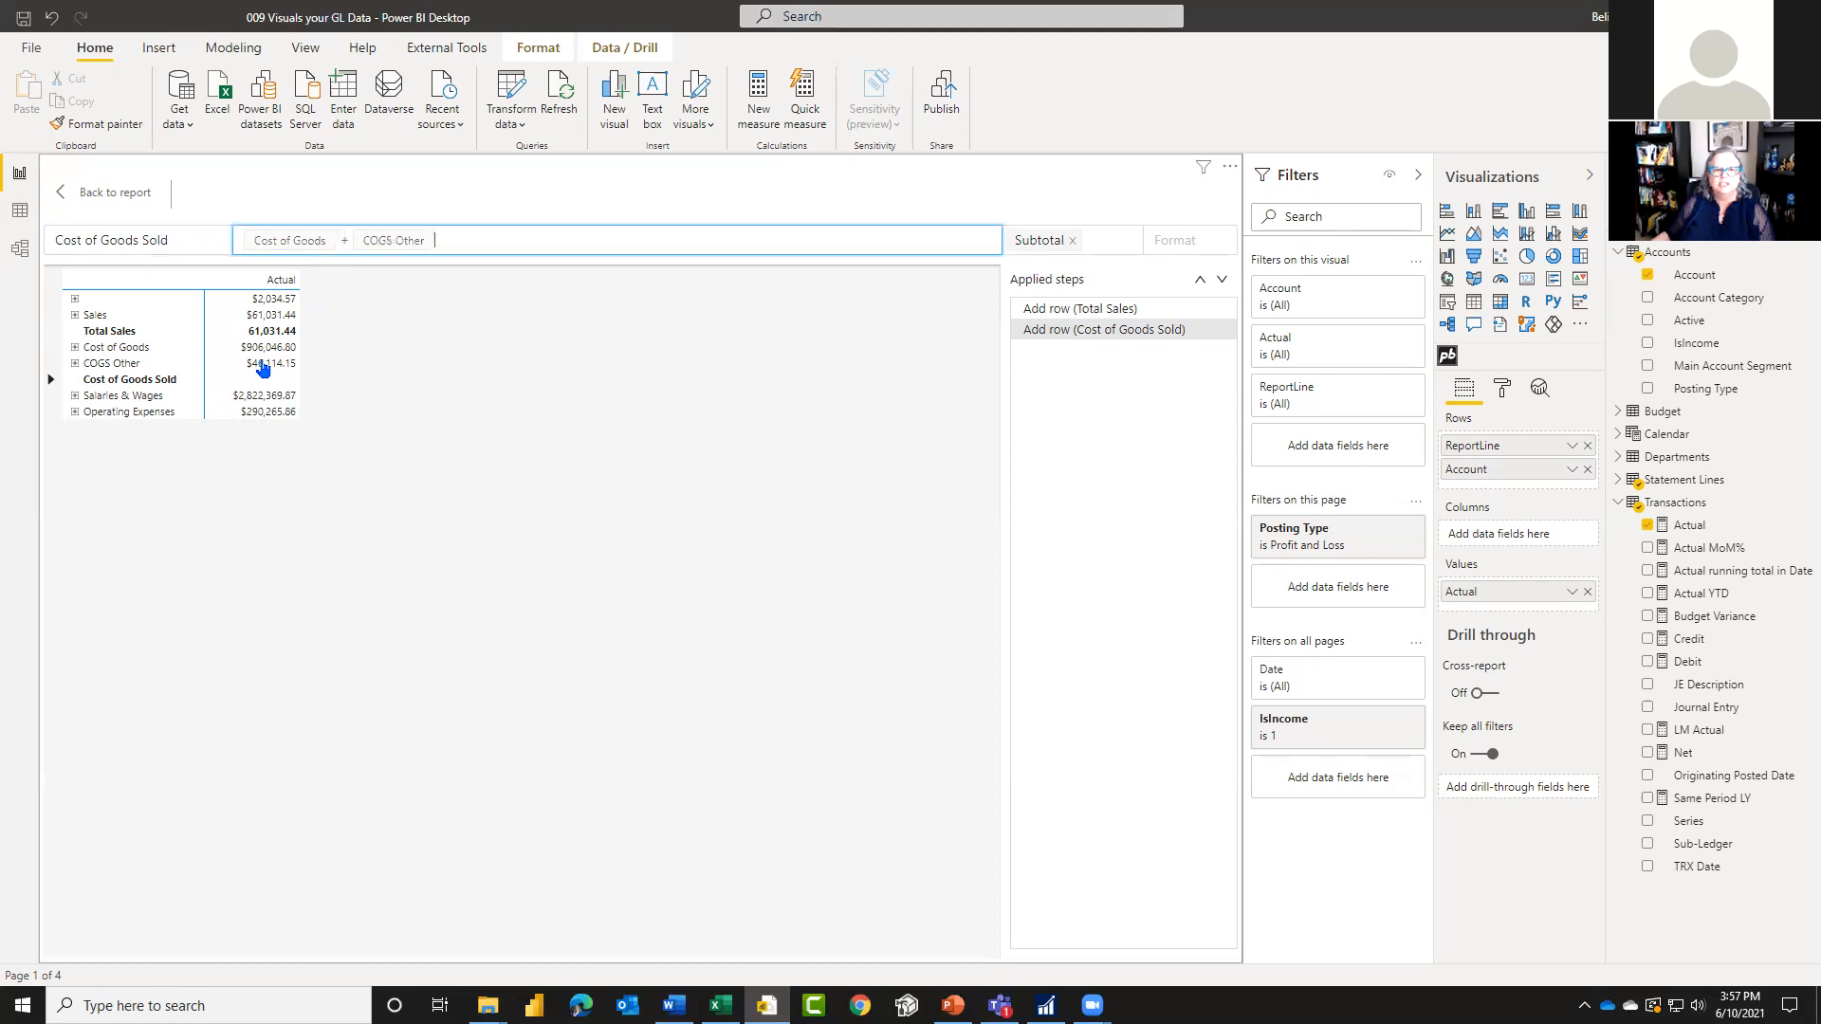
Step: Add the Custom1 style to the Cost of Goods Sold row and set its number format to #,0.00
click(1105, 231)
click(1116, 243)
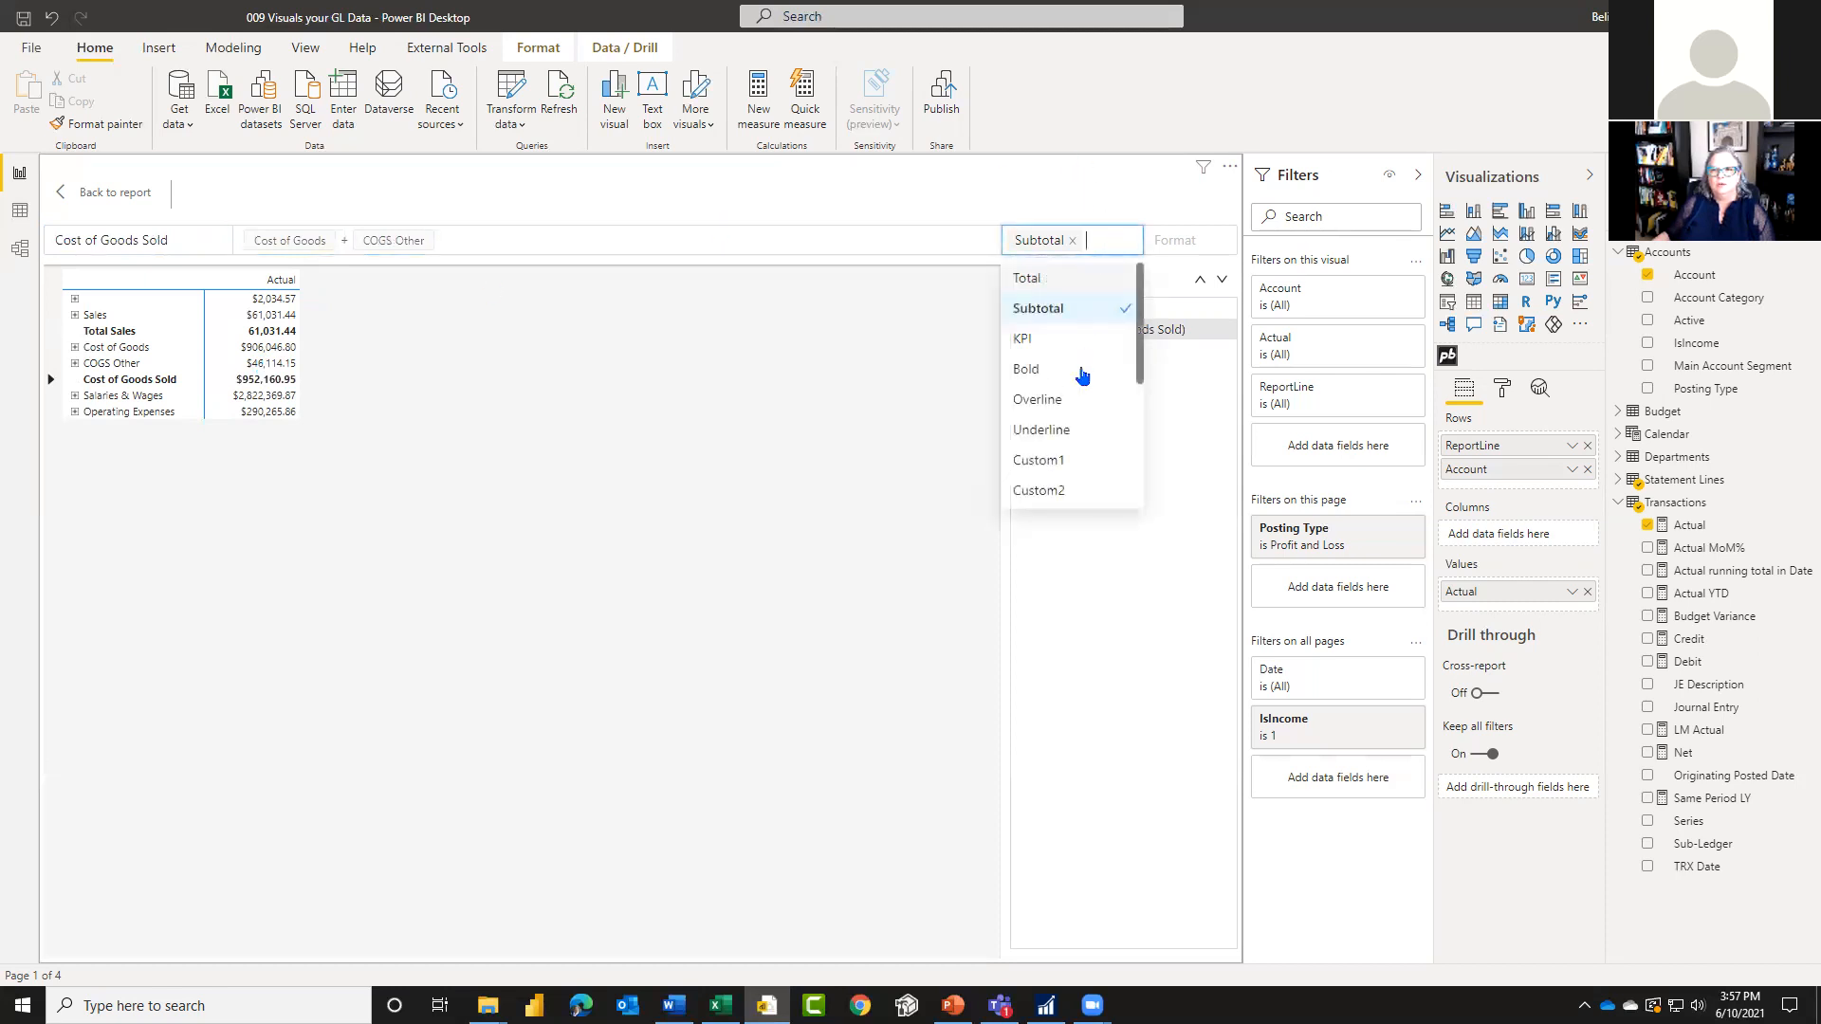
click(1047, 460)
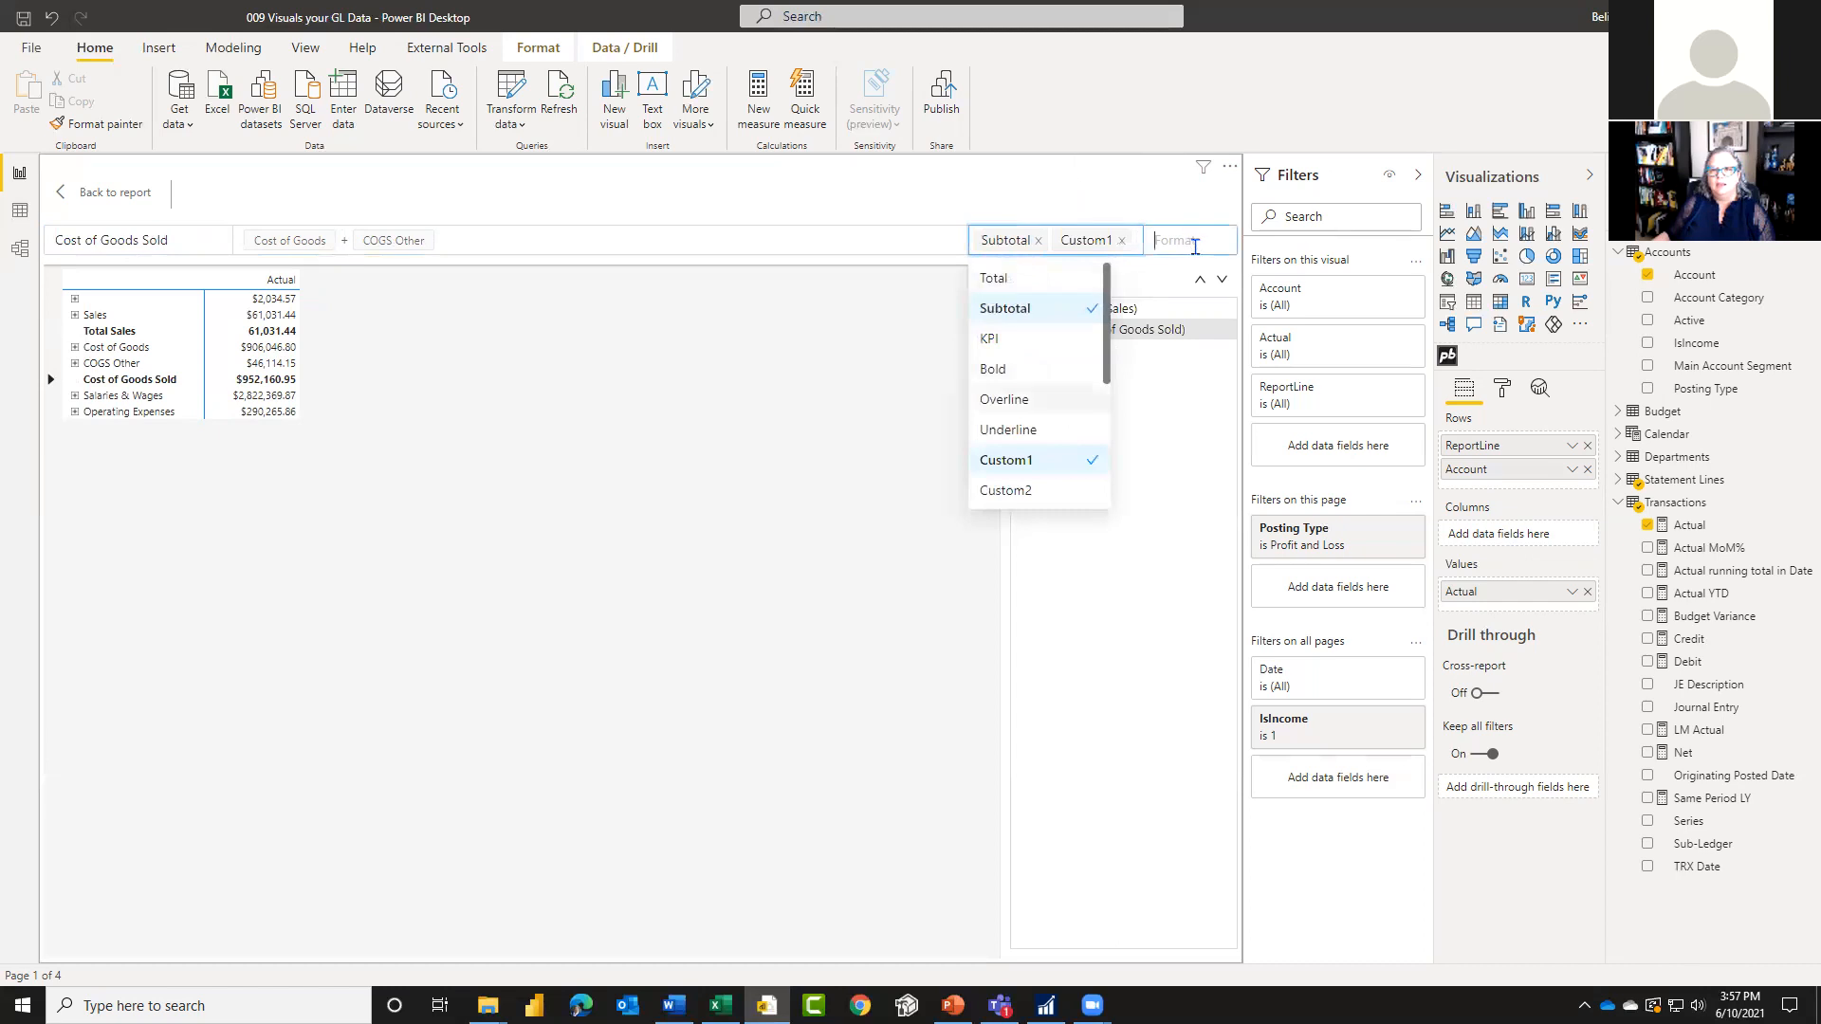
click(1185, 243)
click(1190, 309)
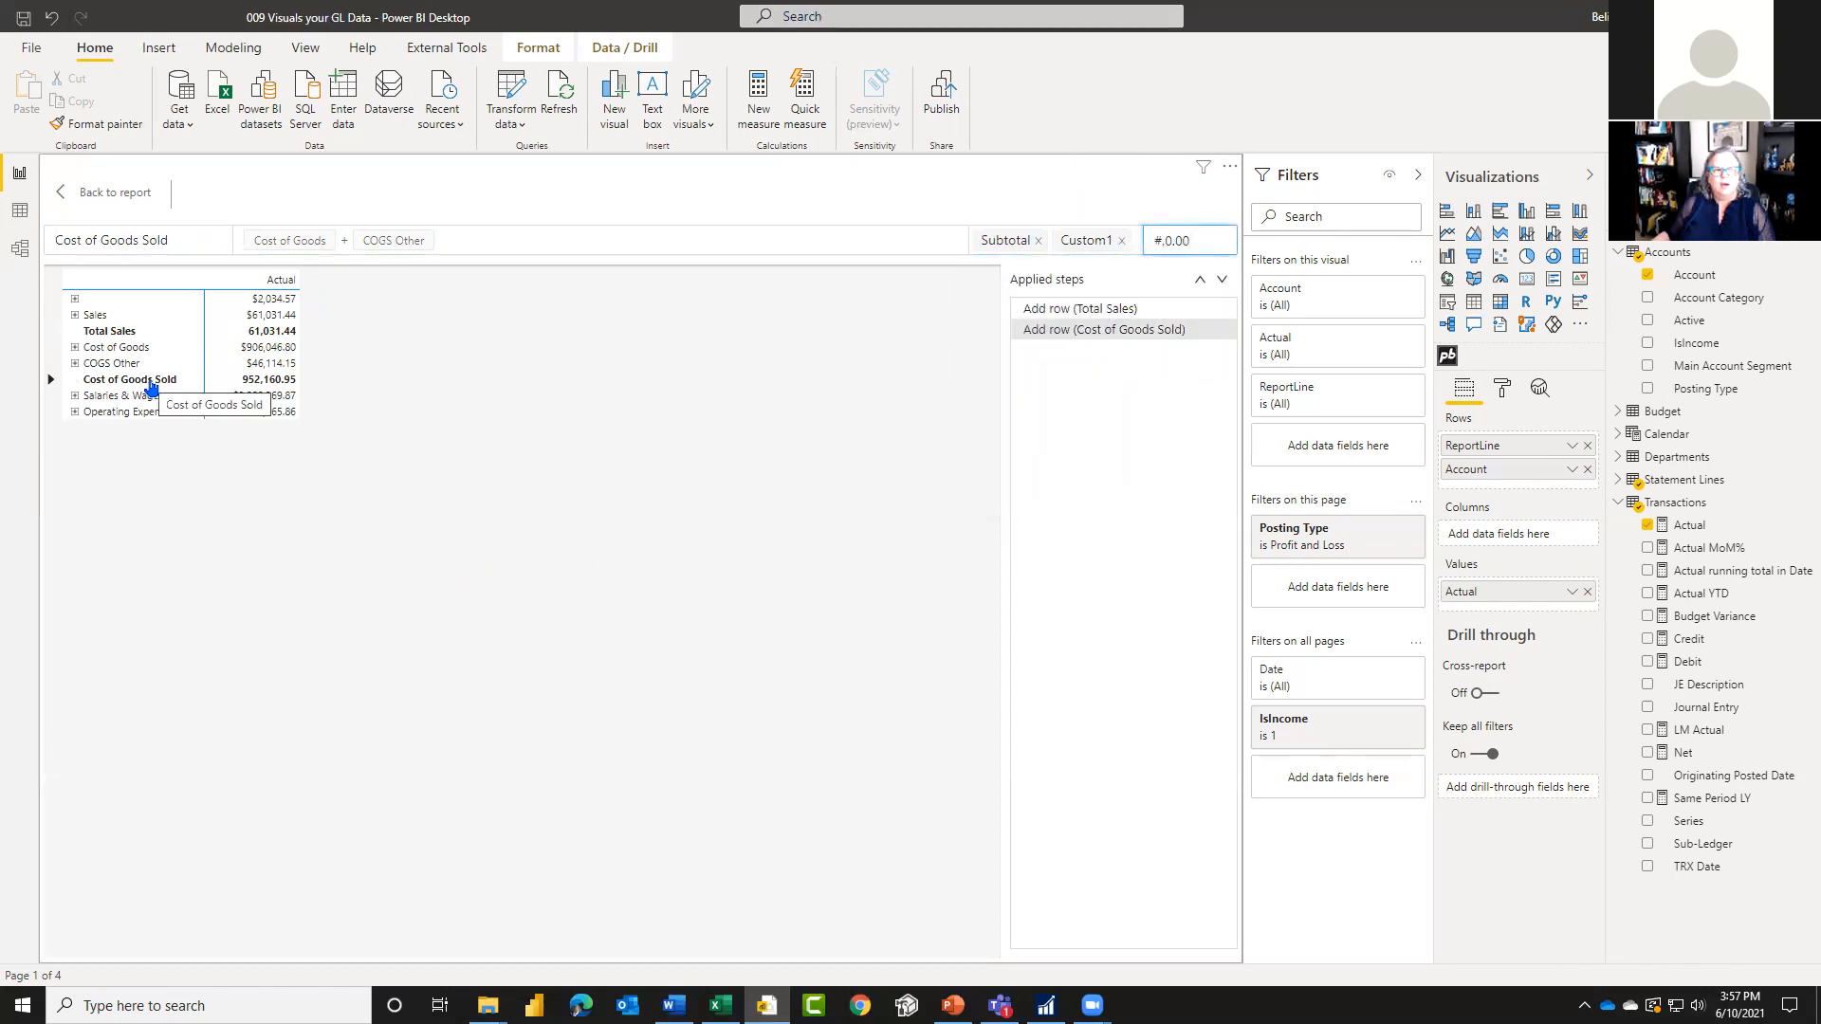
Step: Add a row after Cost of Goods Sold titled Gross Margin, with the formula Total Sales - Cost of Goods Sold
right_click(150, 384)
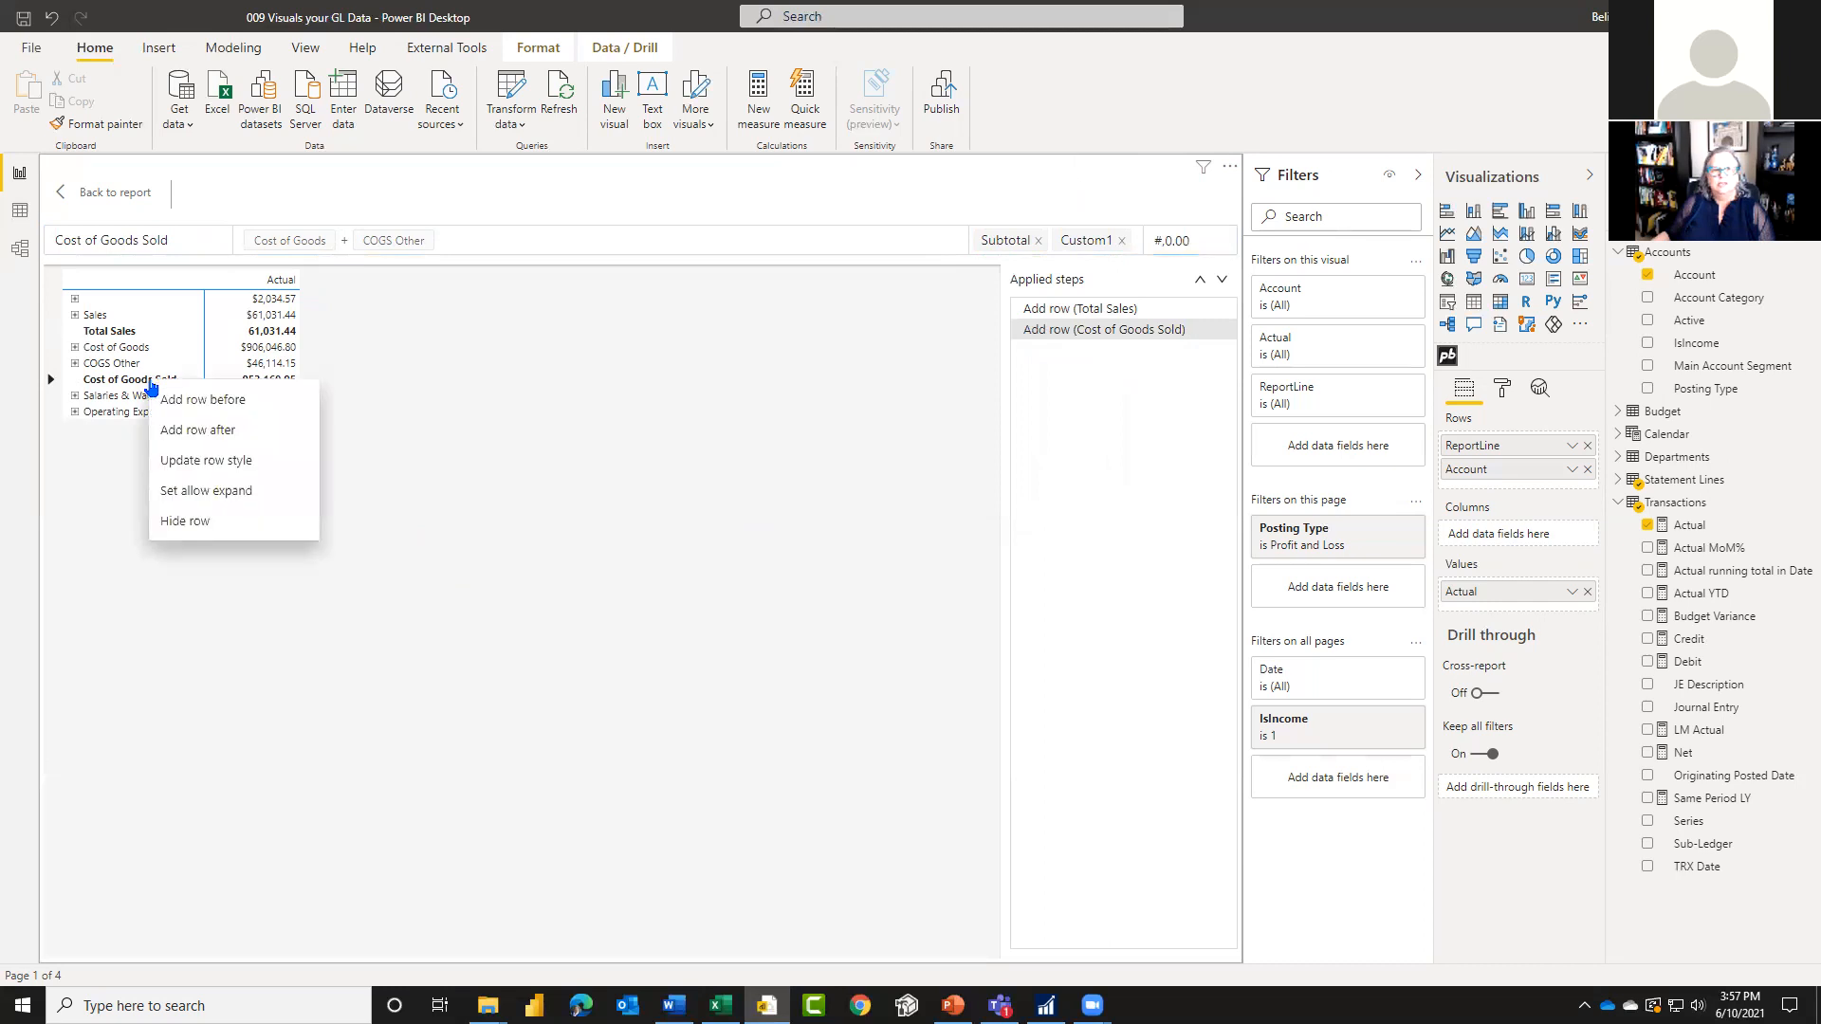
click(194, 430)
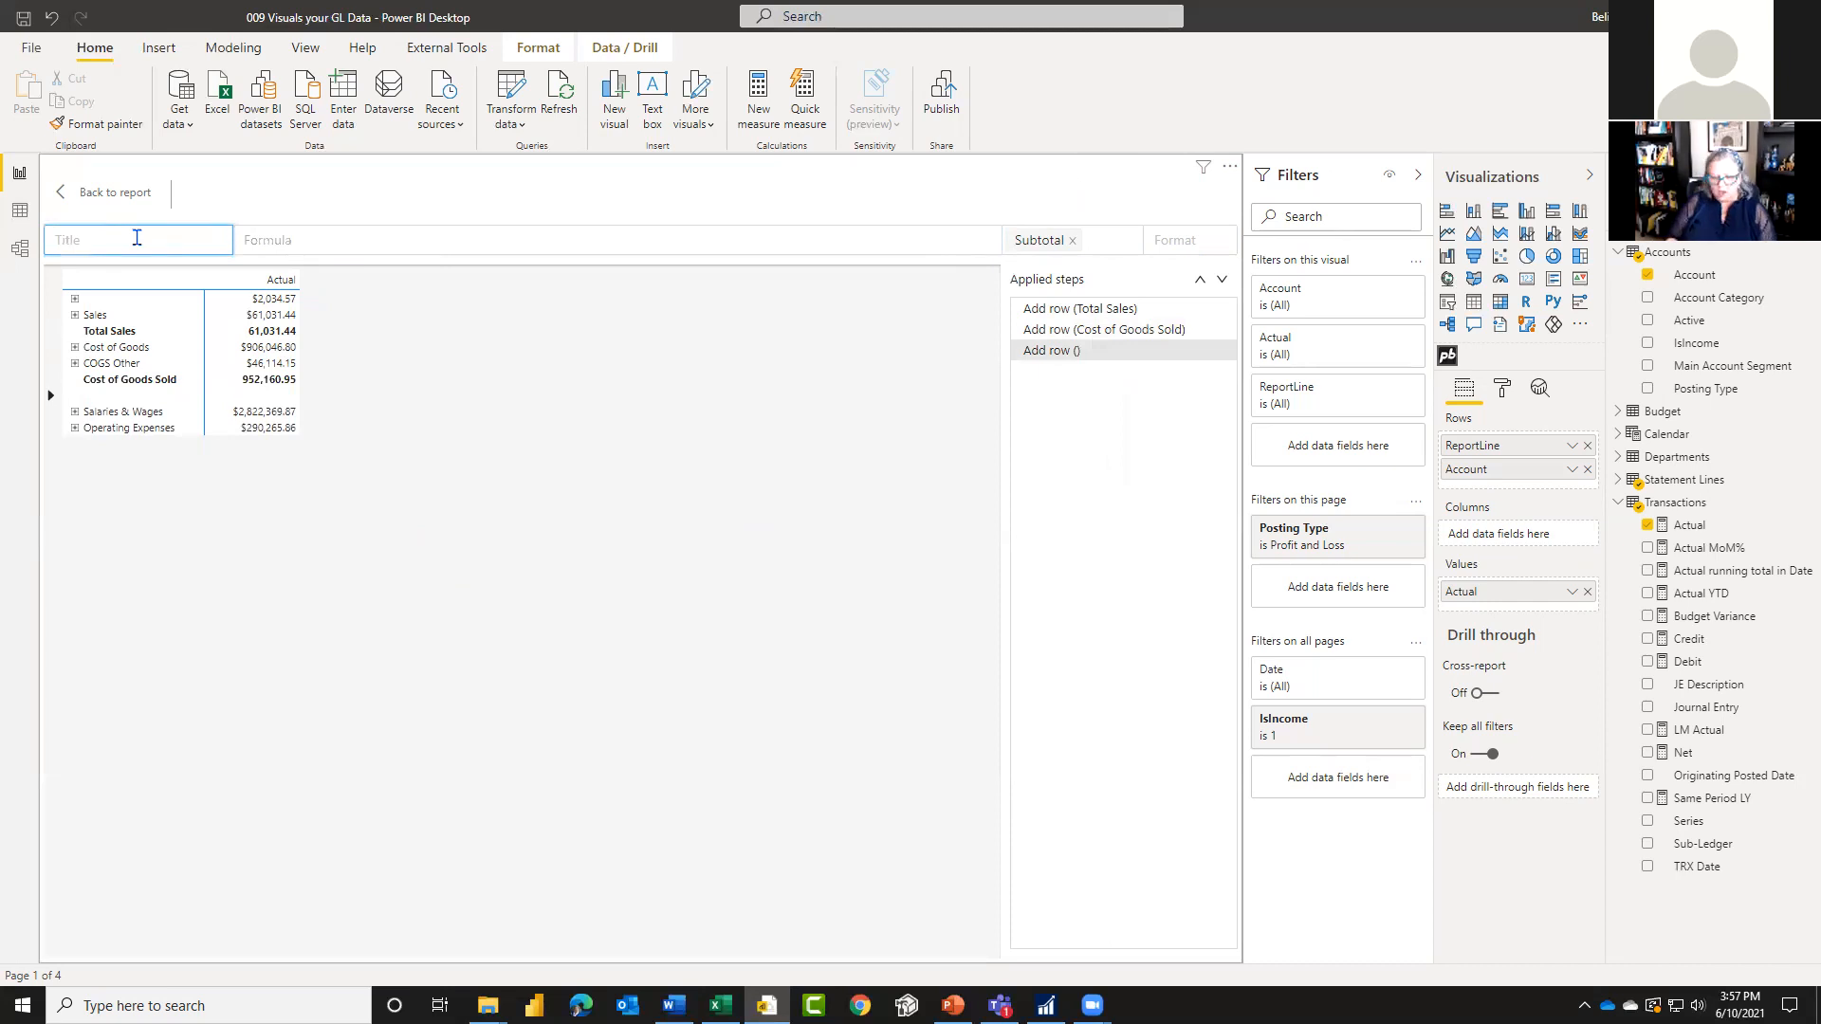
text(Gross Margin)
click(301, 243)
click(272, 332)
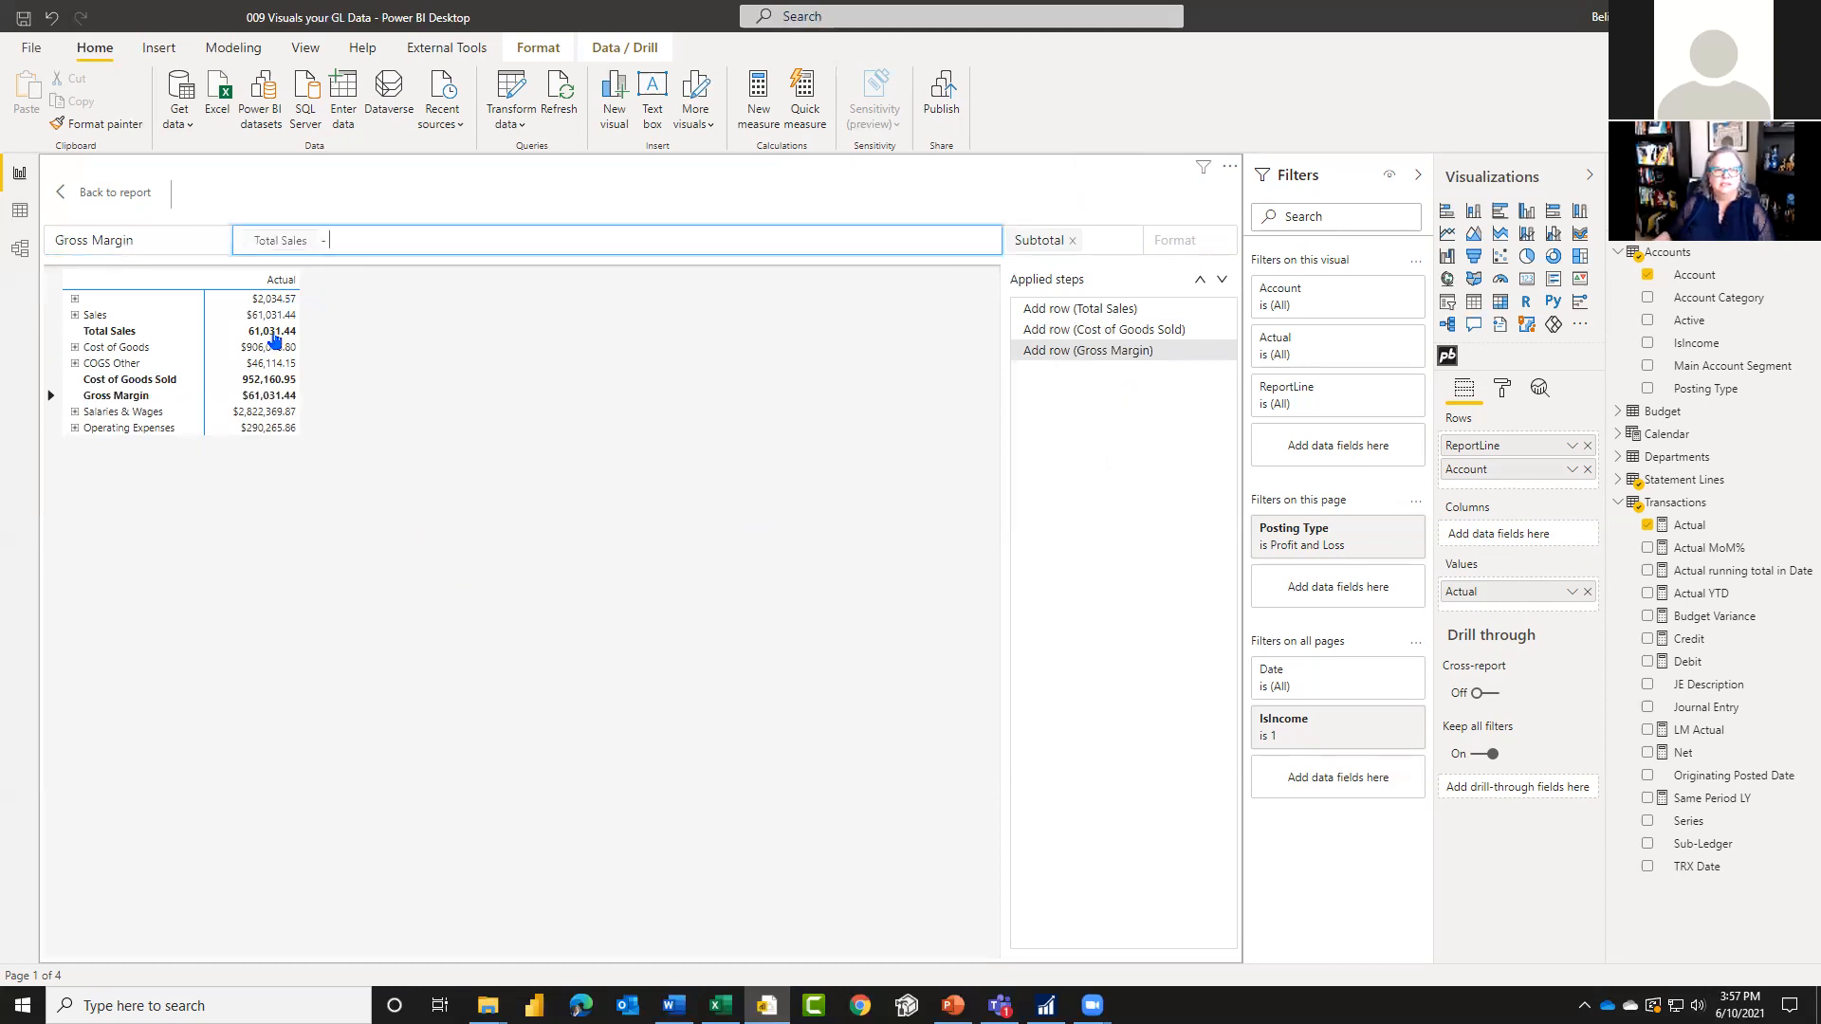
click(277, 381)
Step: Add the Custom2 style to the Gross Margin row and set its number format to #,0.00
click(1126, 241)
click(1122, 241)
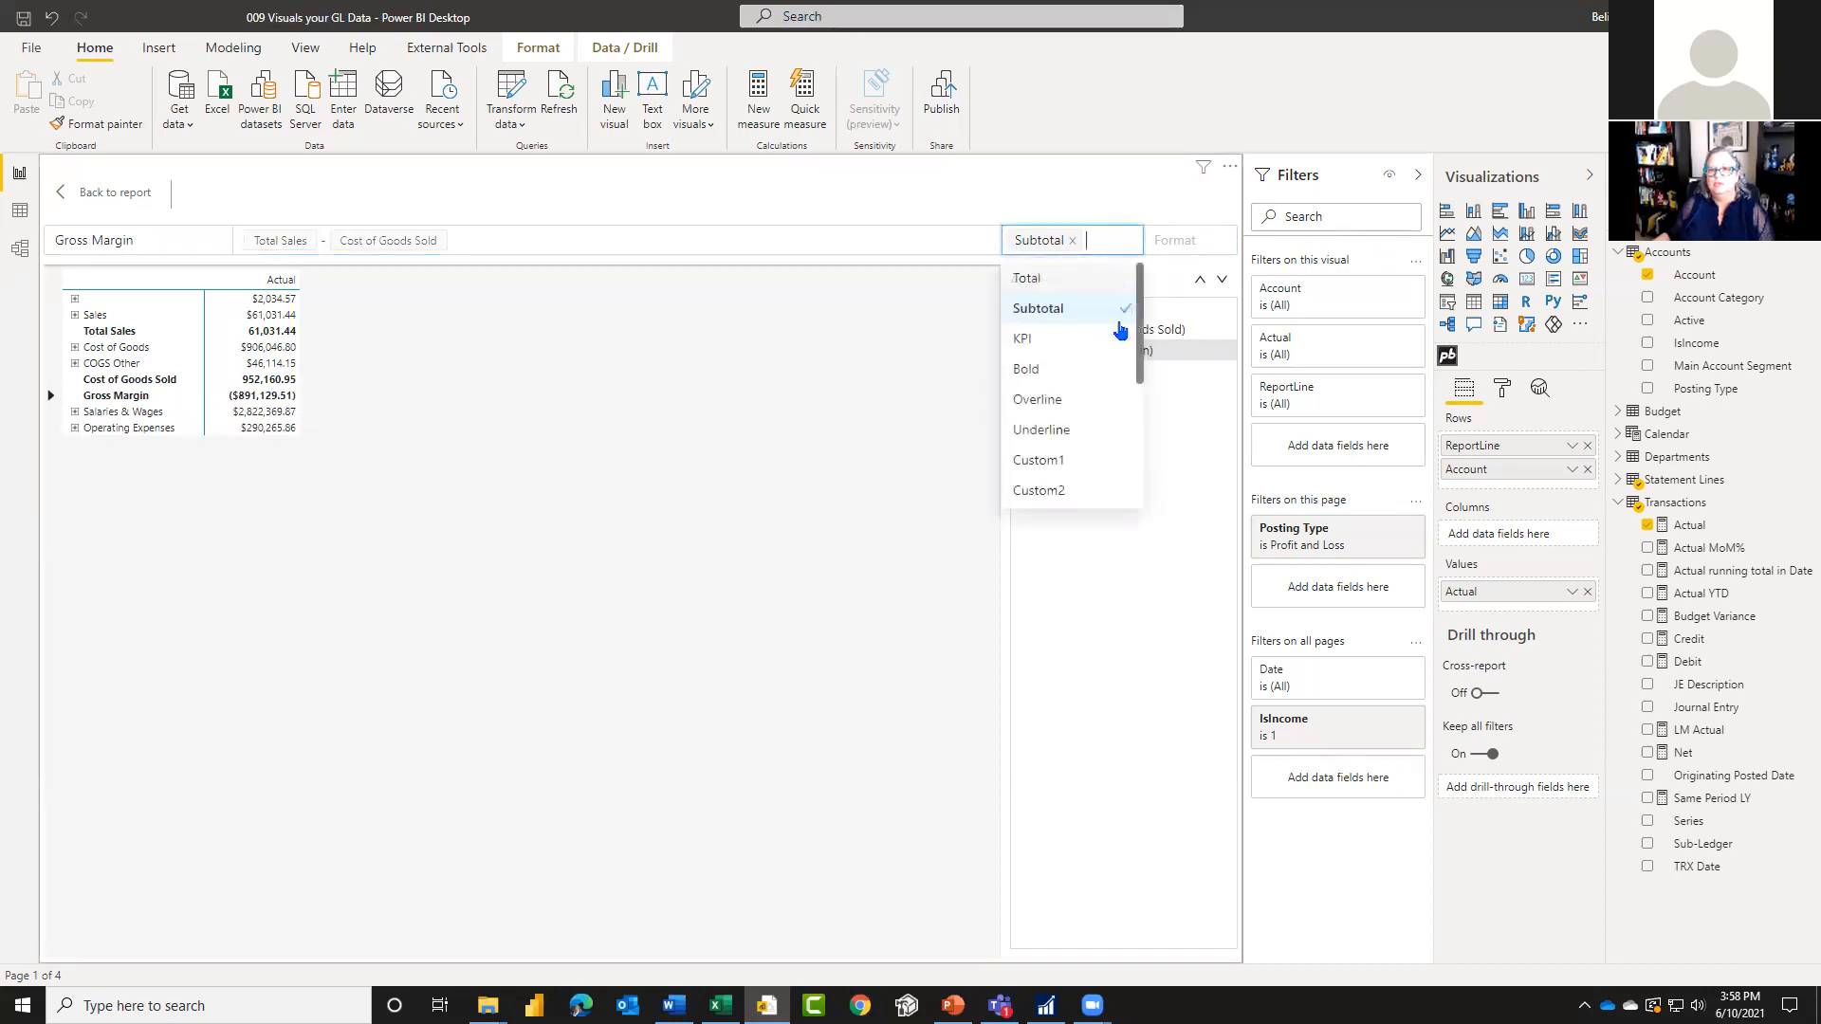
click(1064, 489)
click(1193, 243)
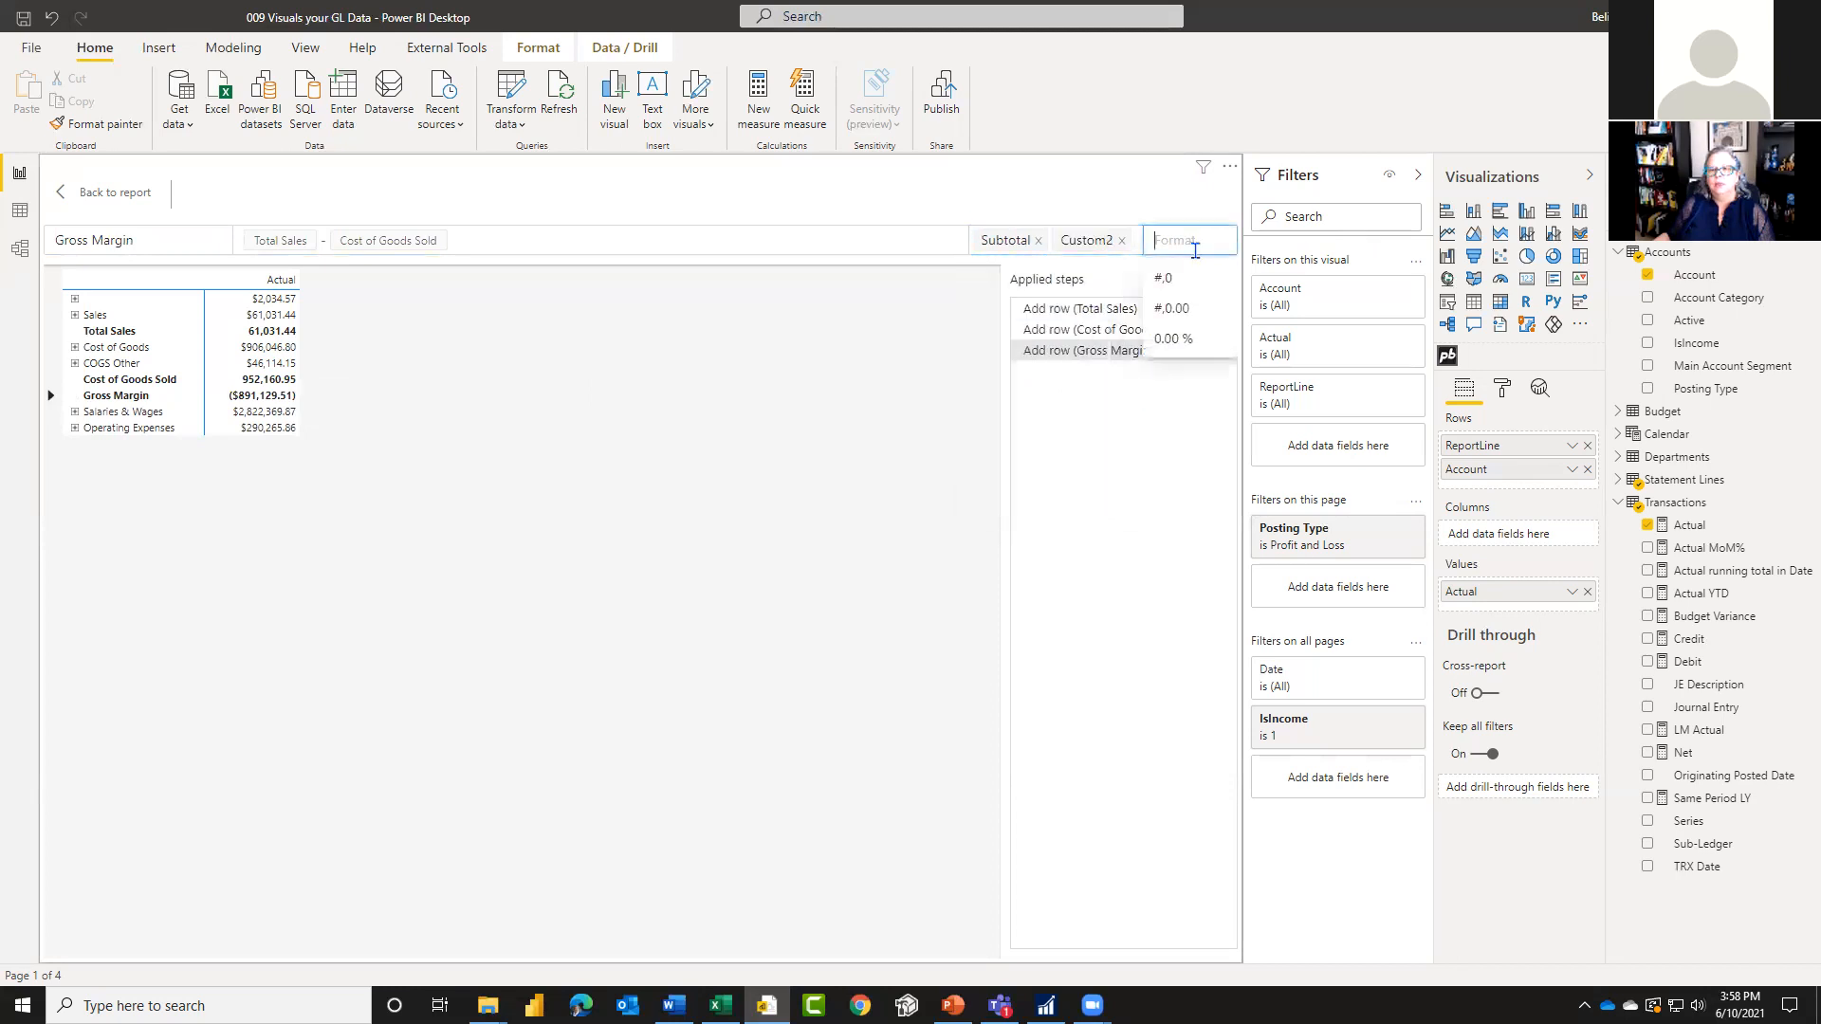
click(1176, 309)
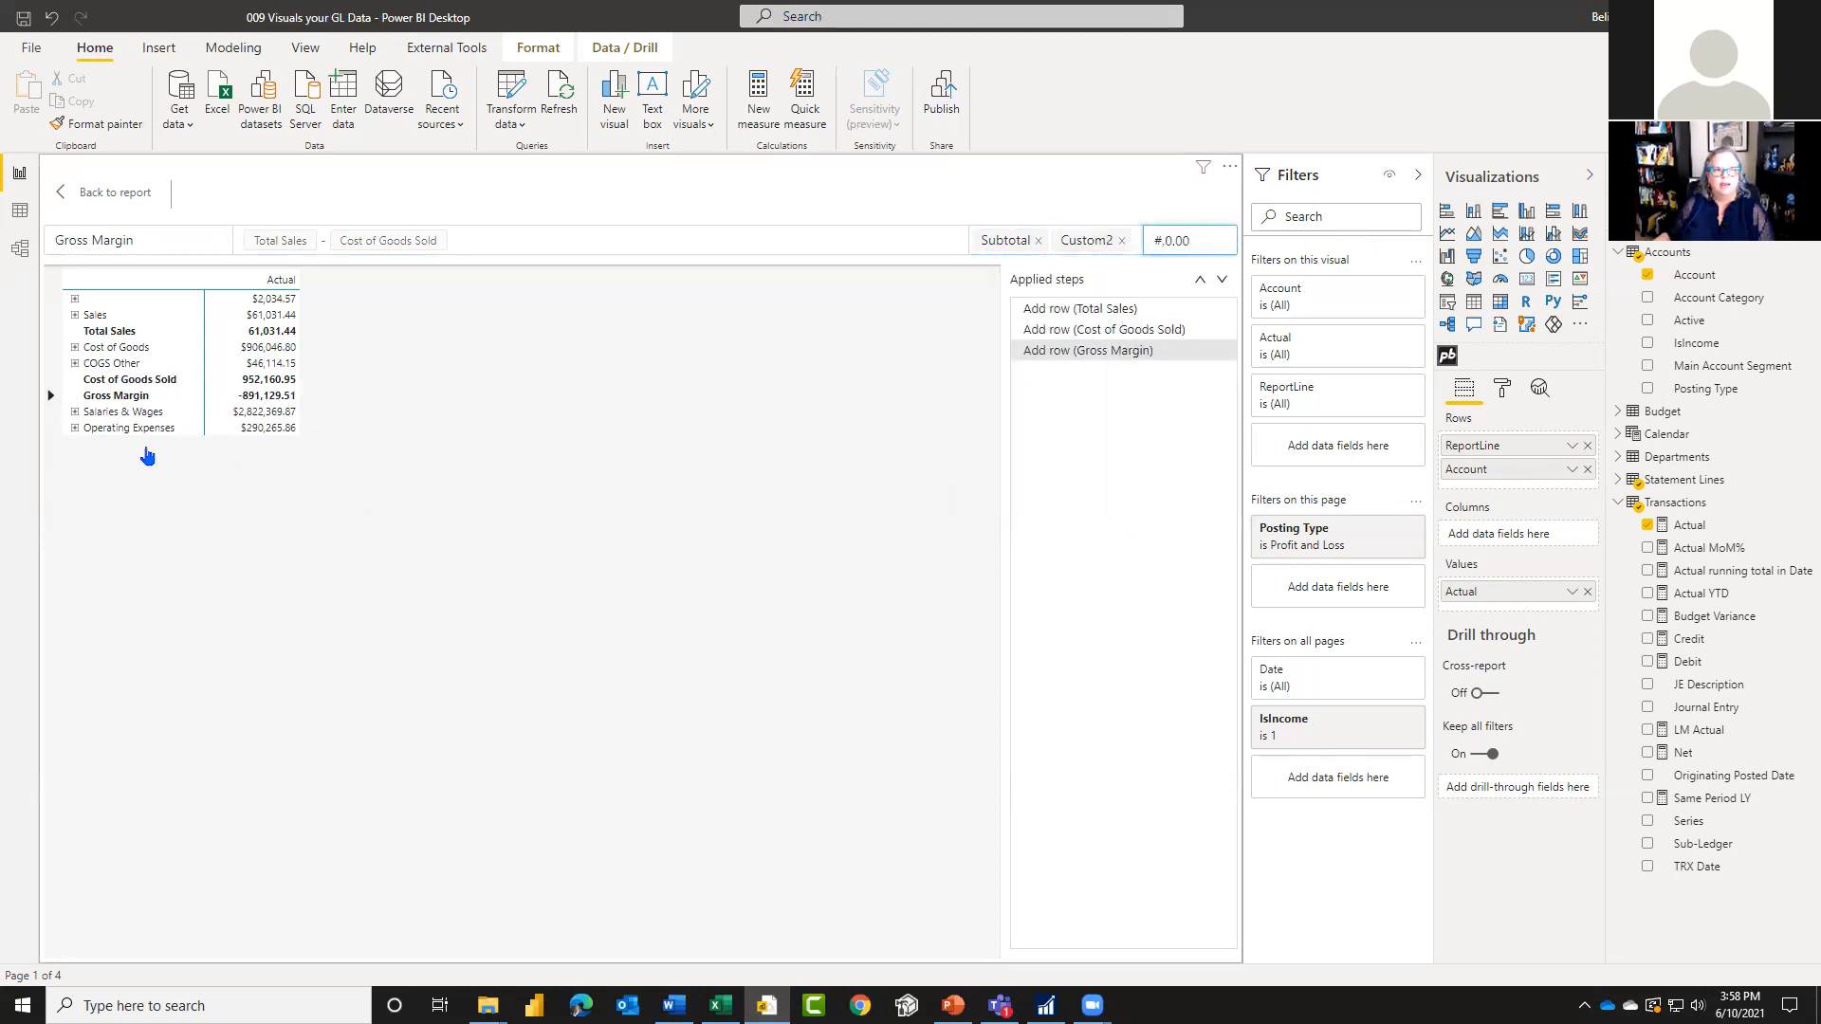
Step: Try to hide the unnamed report line row above Sales
click(134, 431)
right_click(134, 432)
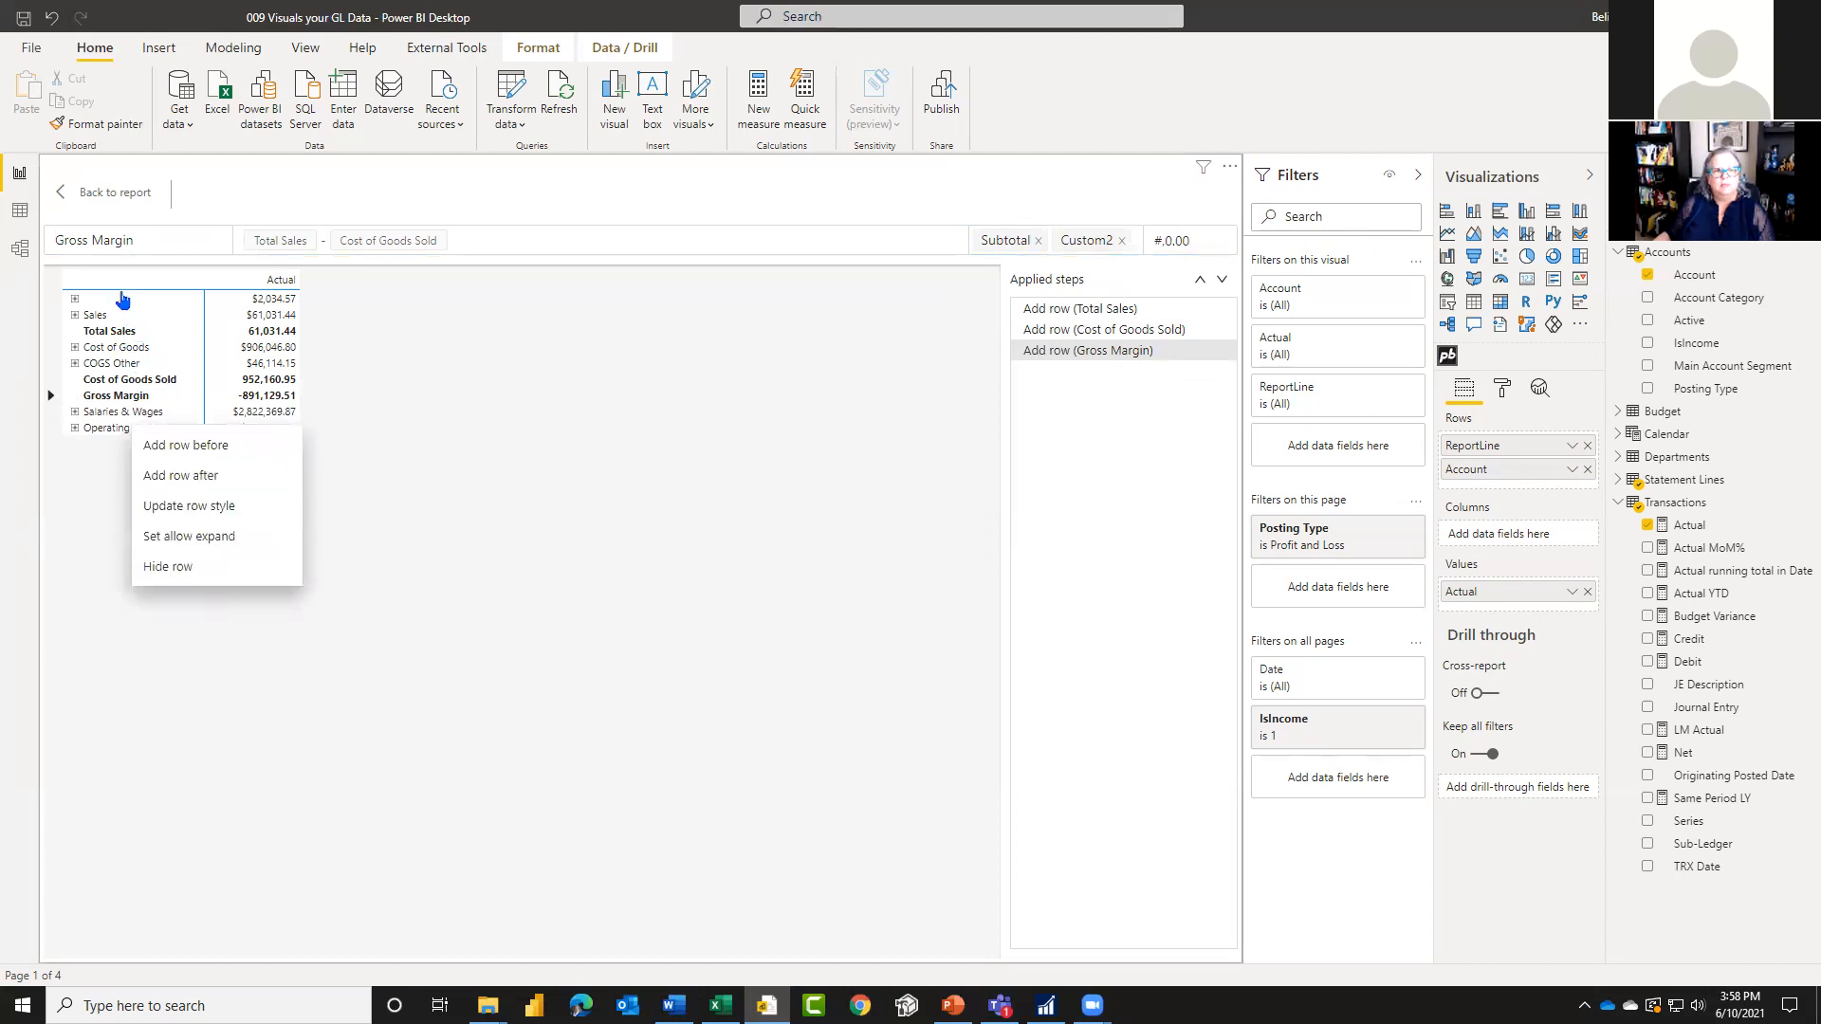
click(132, 305)
right_click(132, 305)
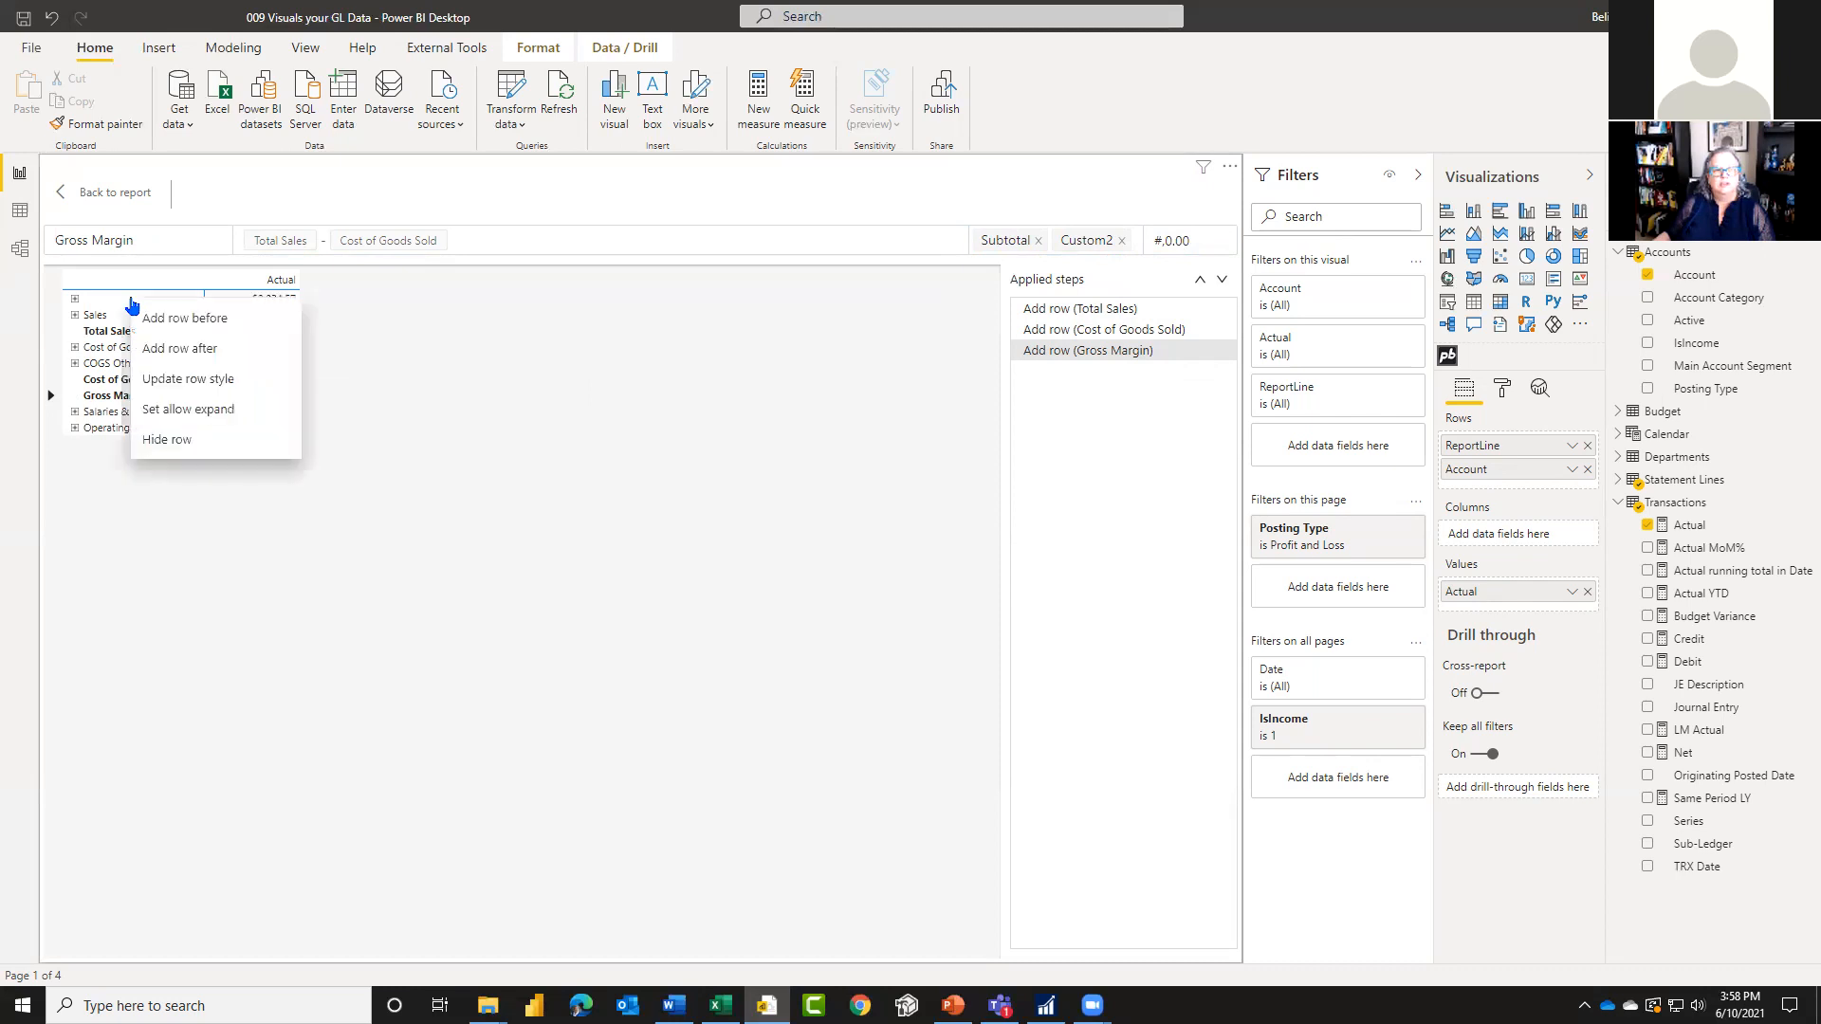
click(185, 441)
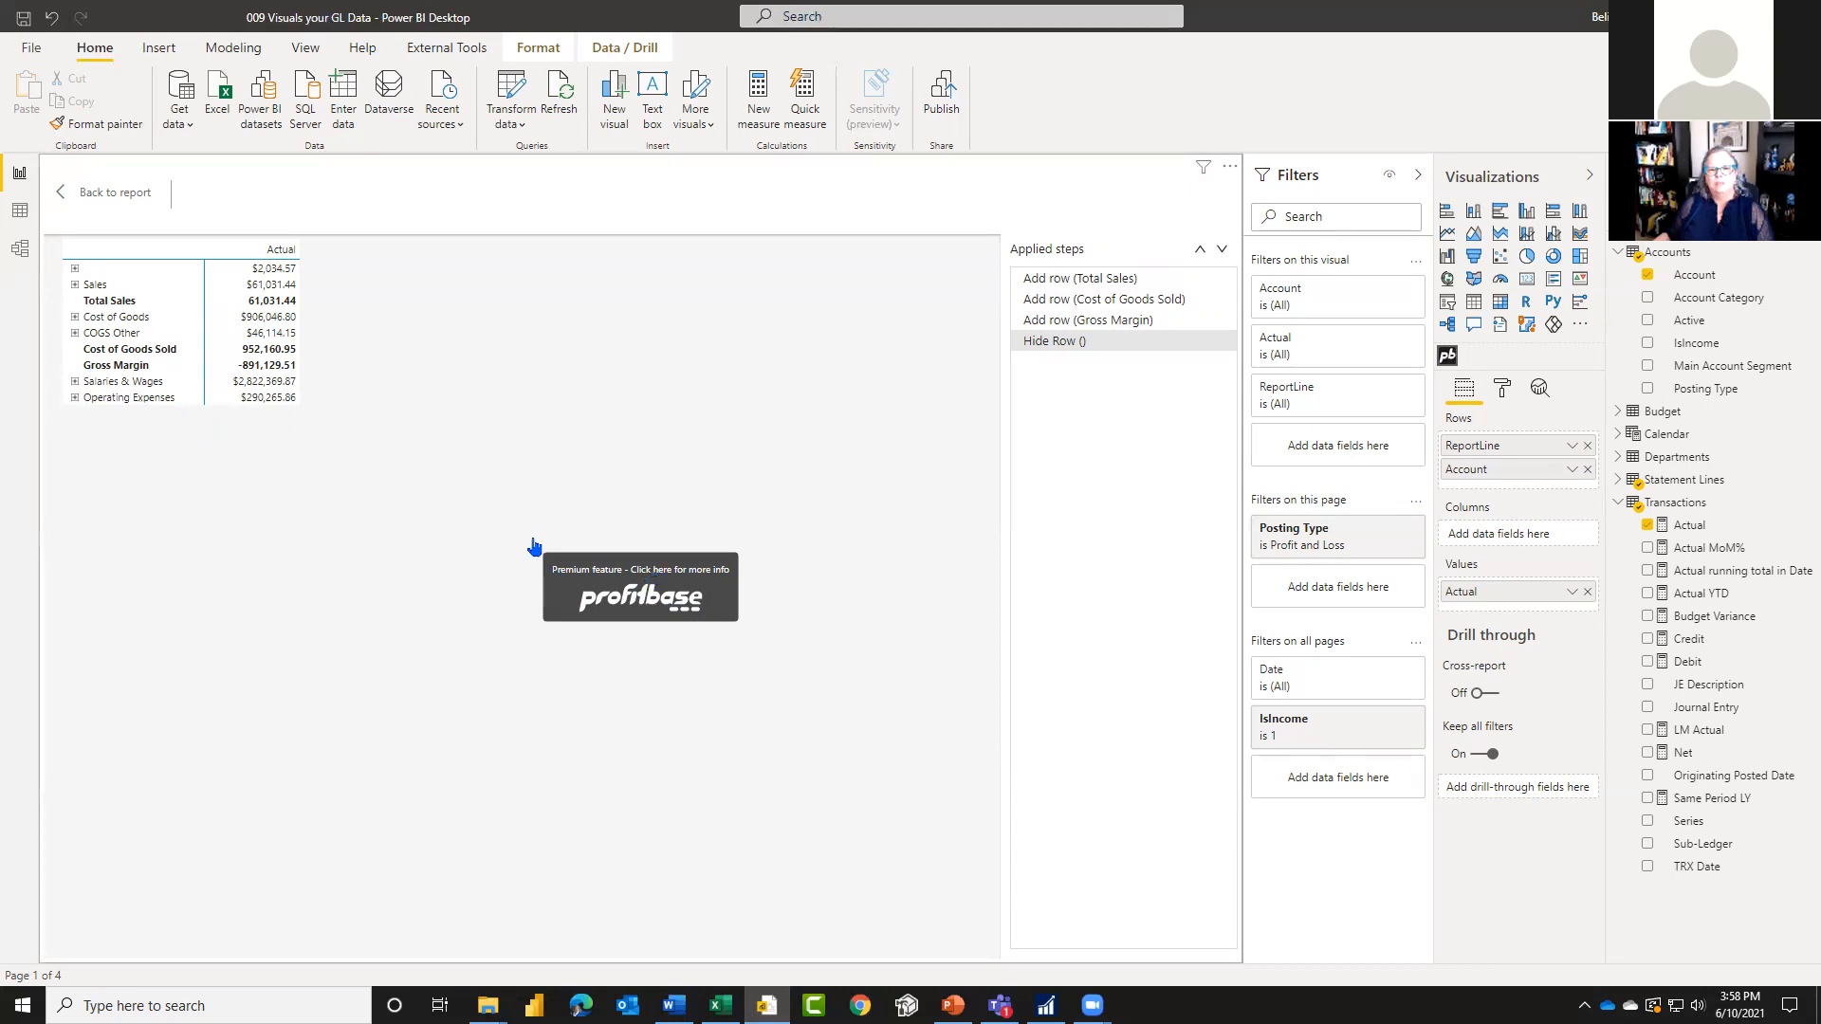
Step: Add a row after Operating Expenses titled Total Expenses, with the formula Salaries & Wages + Operating Expenses
right_click(144, 404)
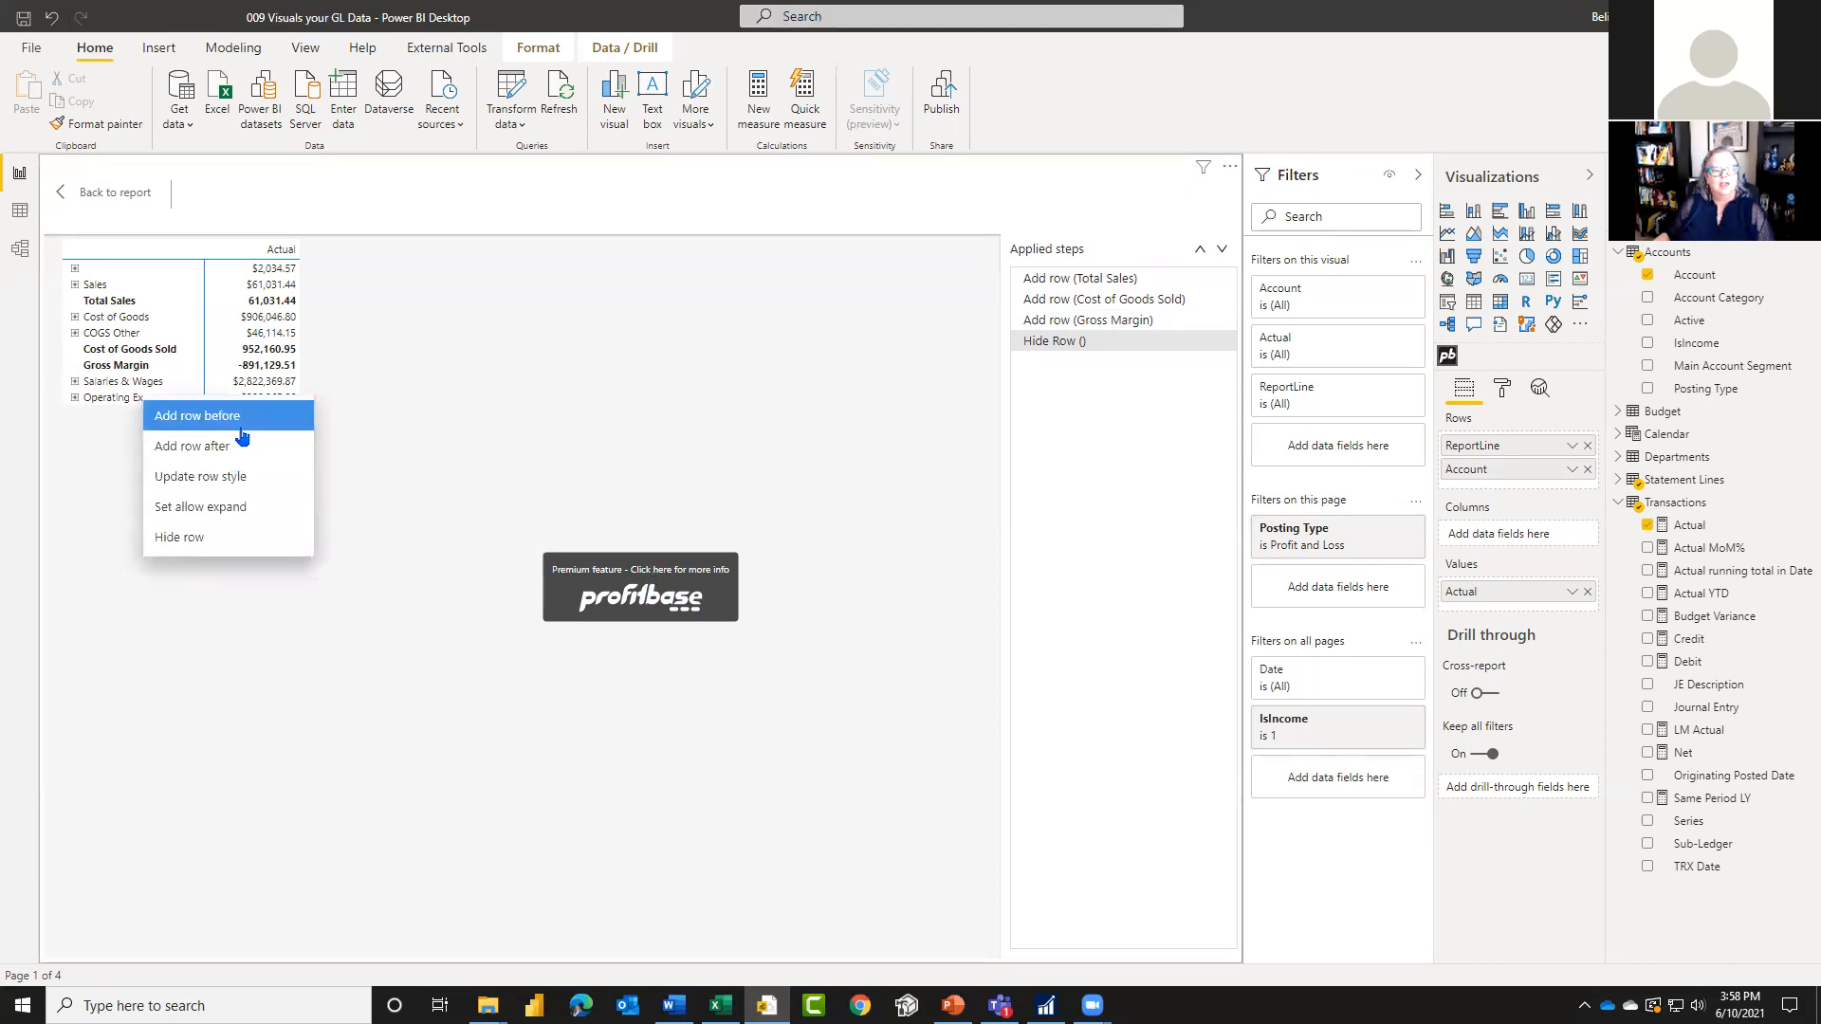
click(239, 456)
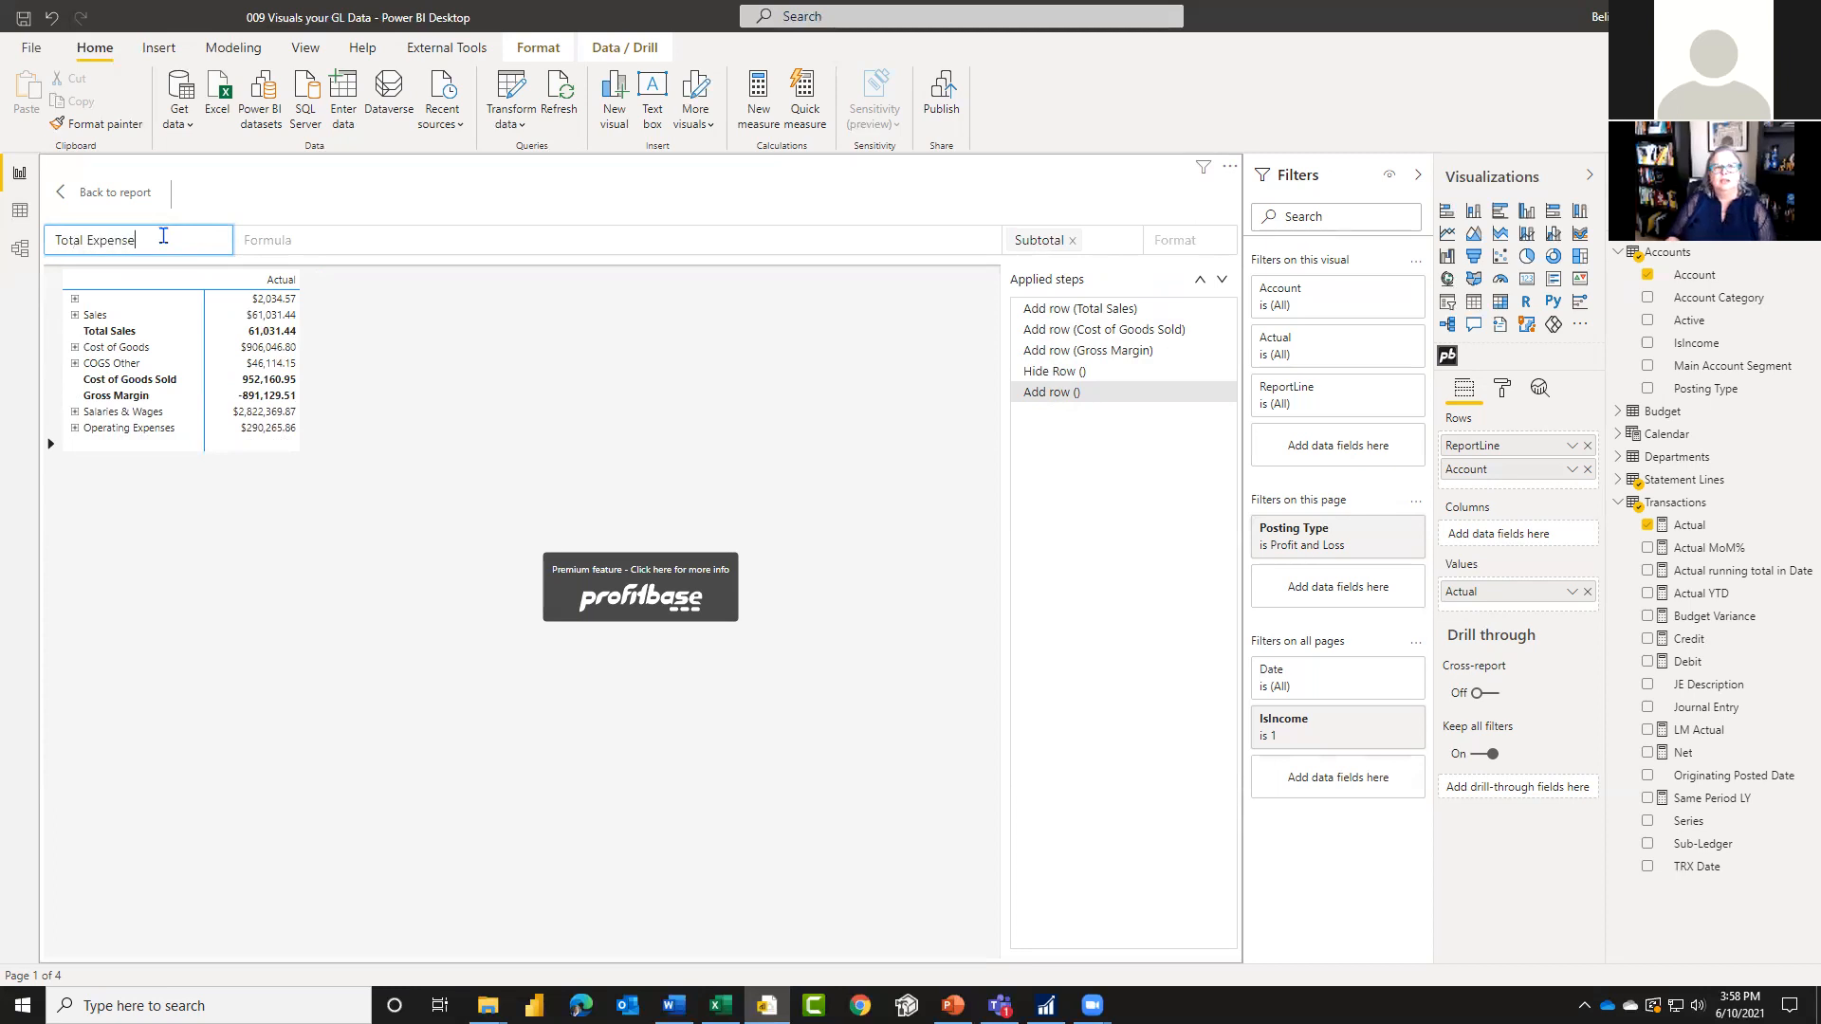
click(422, 241)
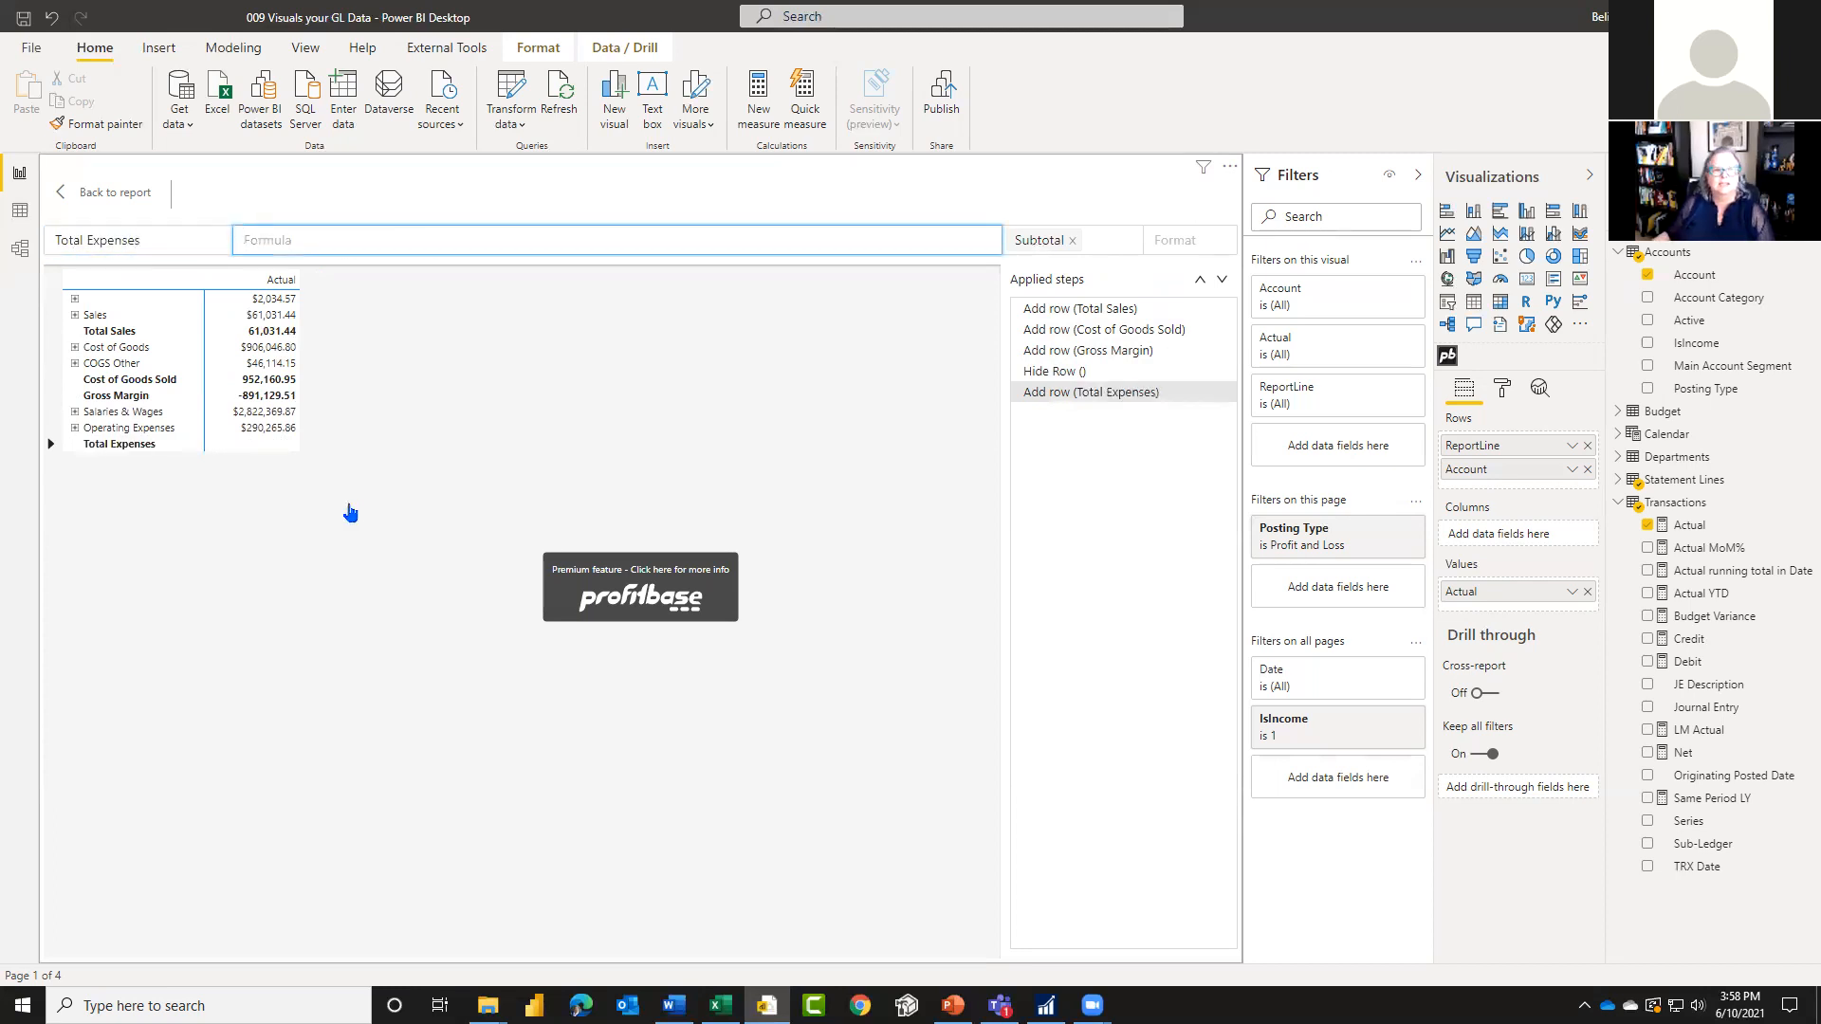
click(256, 412)
text(+)
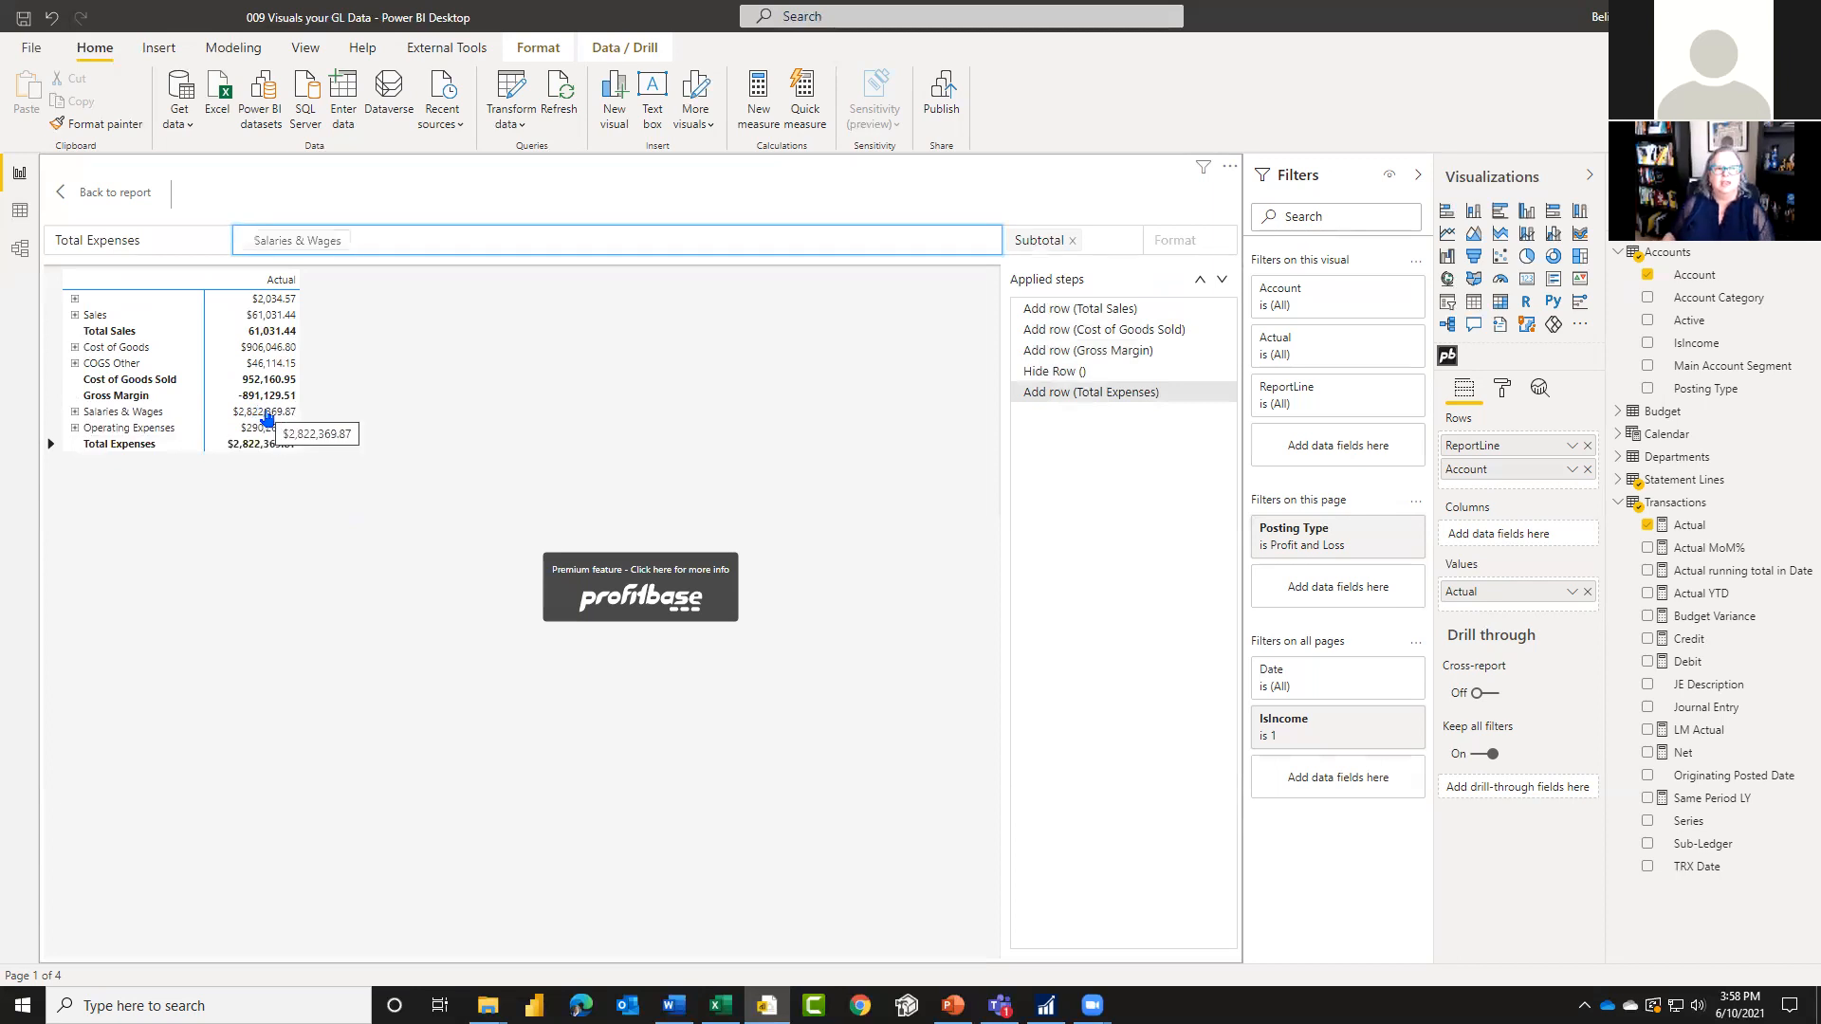
click(253, 429)
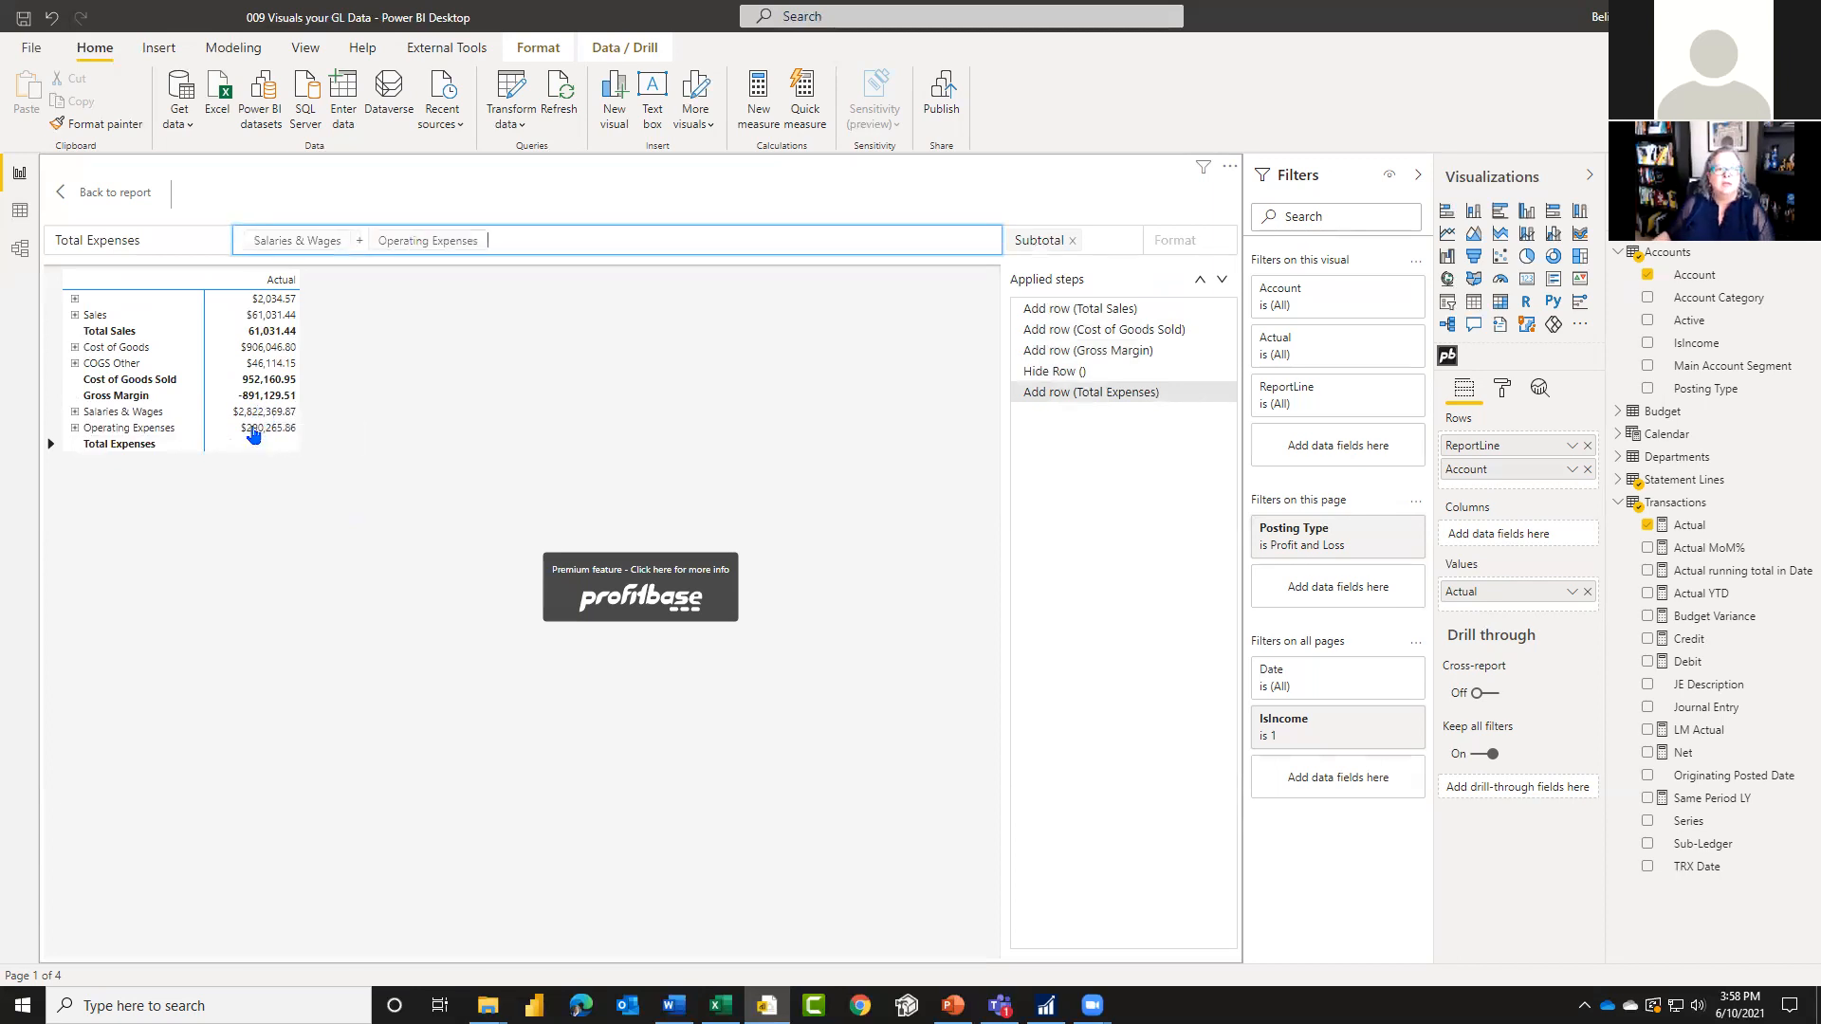
Step: Add the Custom1 style to the Total Expenses row and set its number format to #,0.00
click(1107, 249)
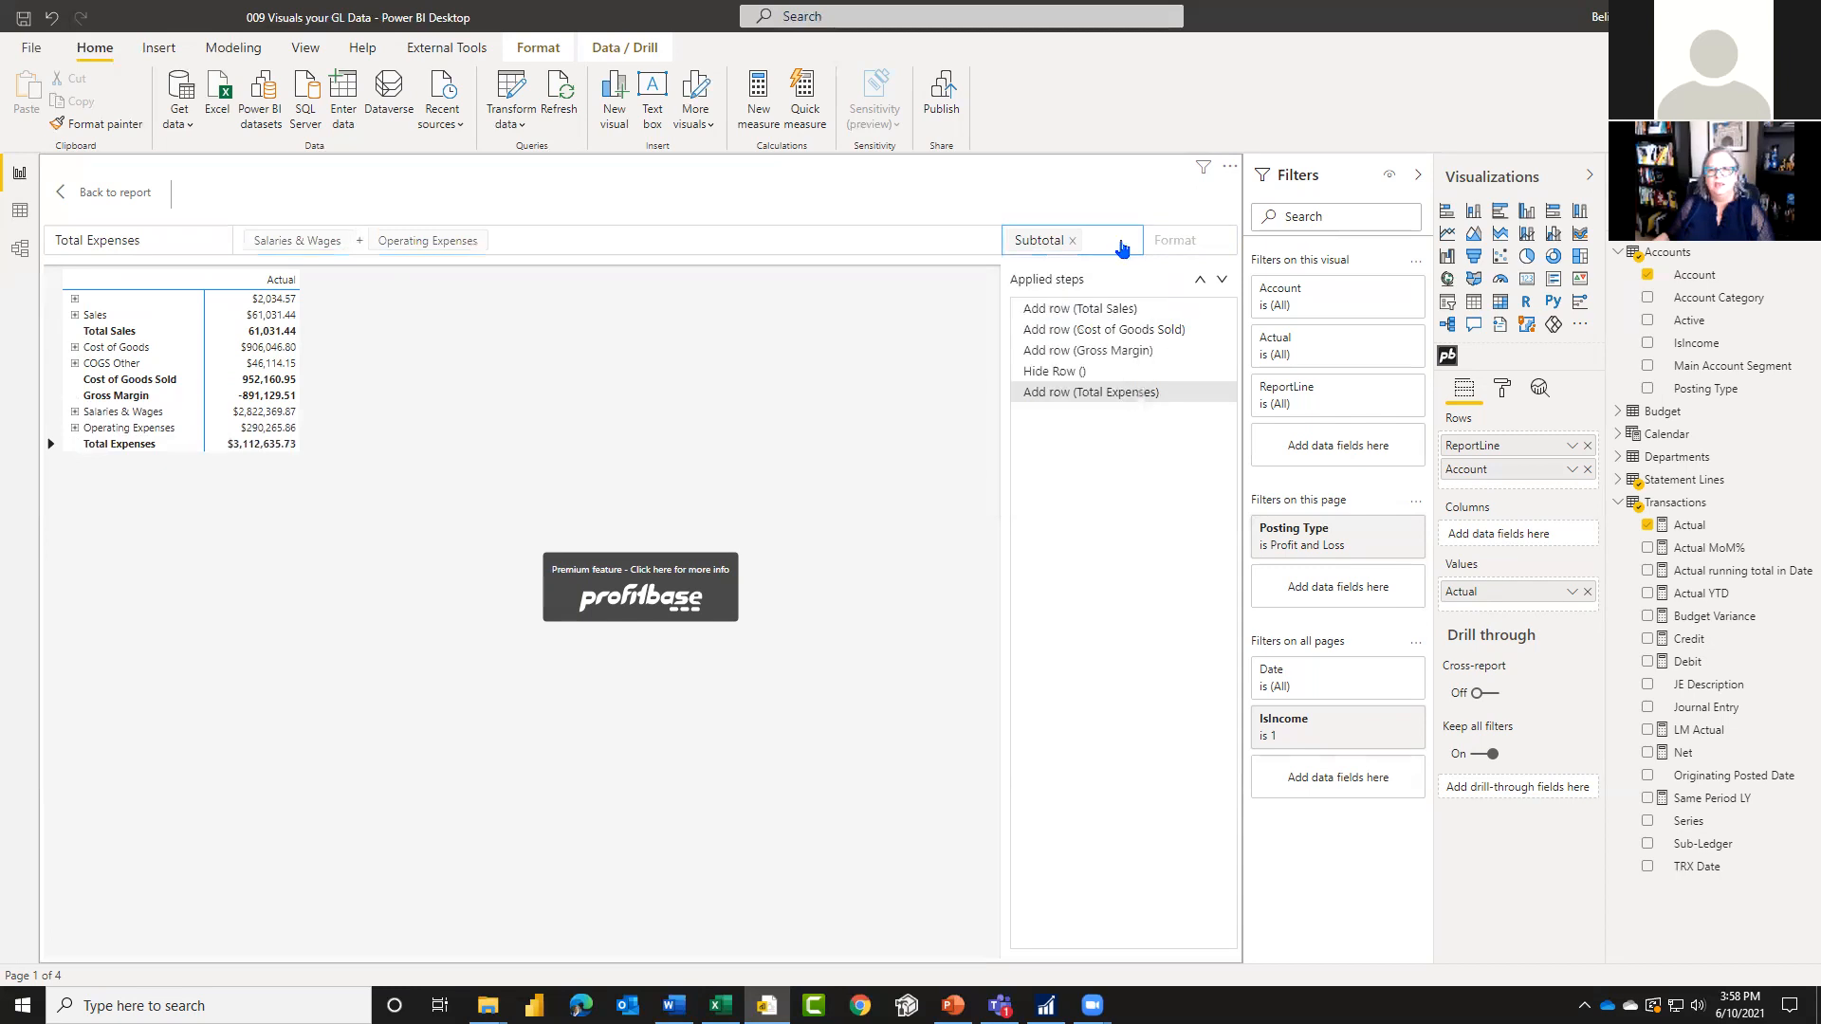
click(1105, 243)
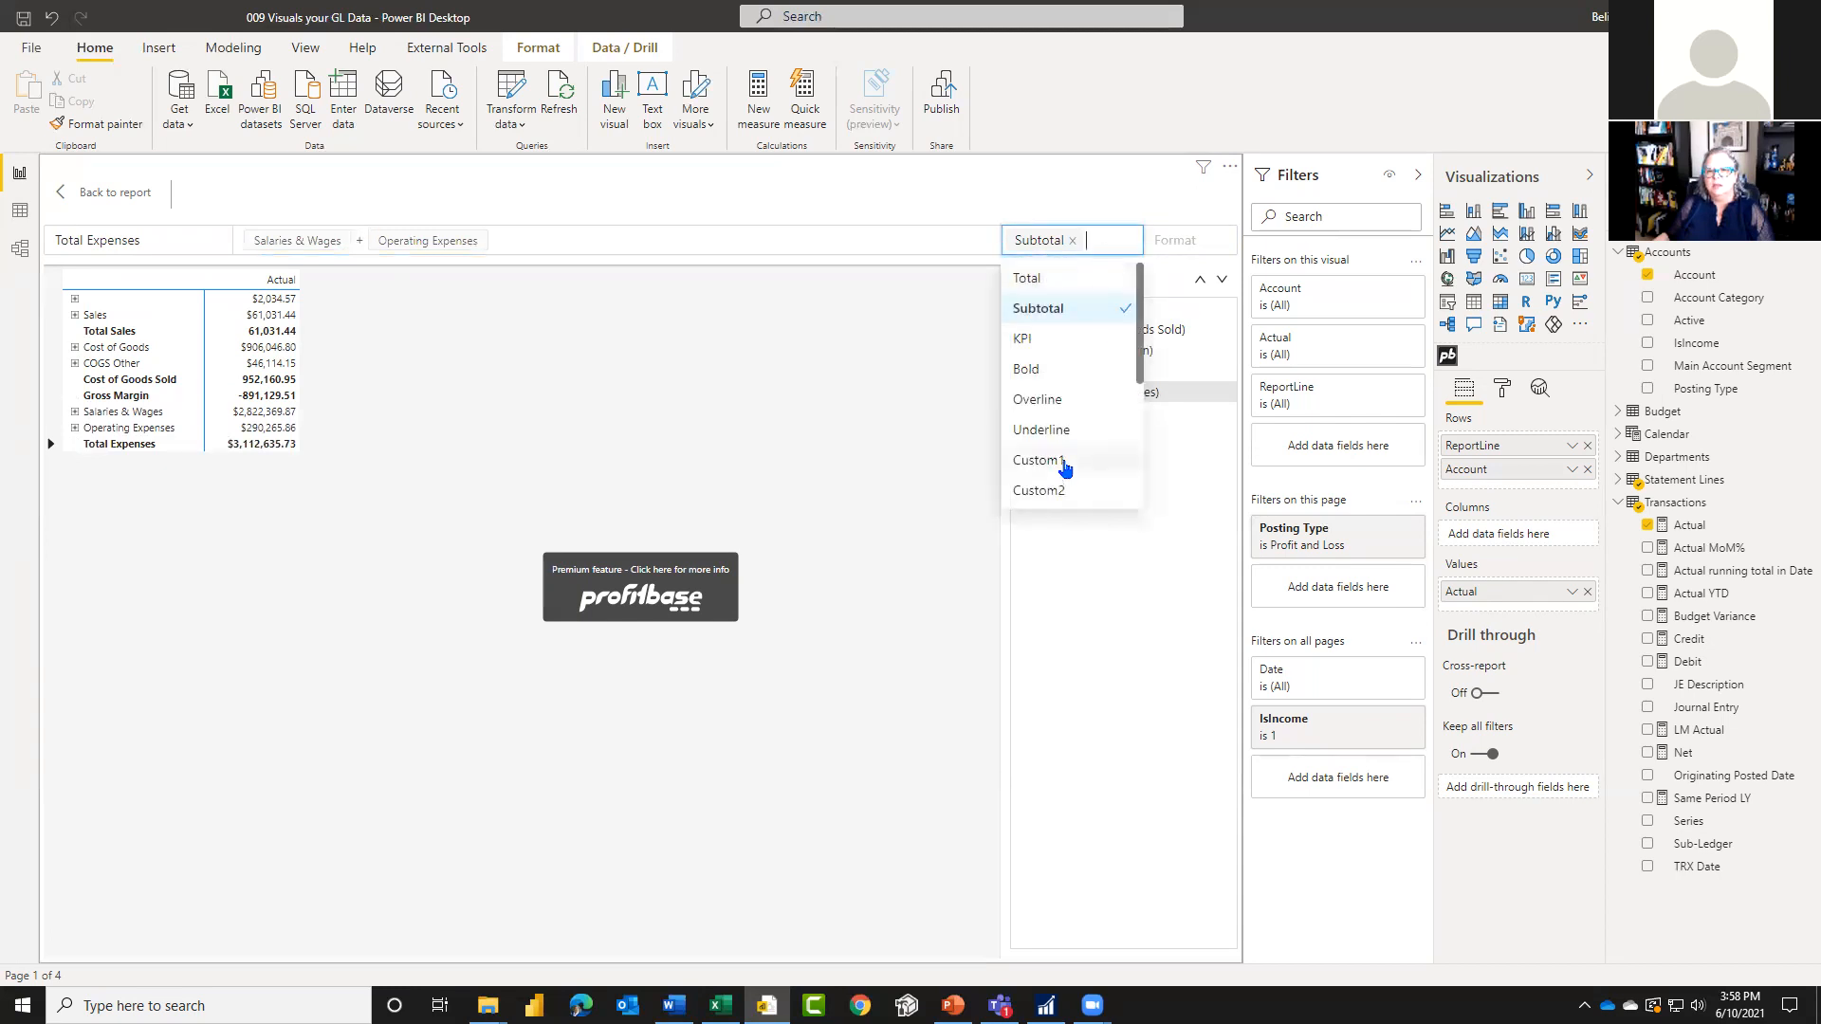
click(1065, 459)
click(1190, 239)
click(1202, 314)
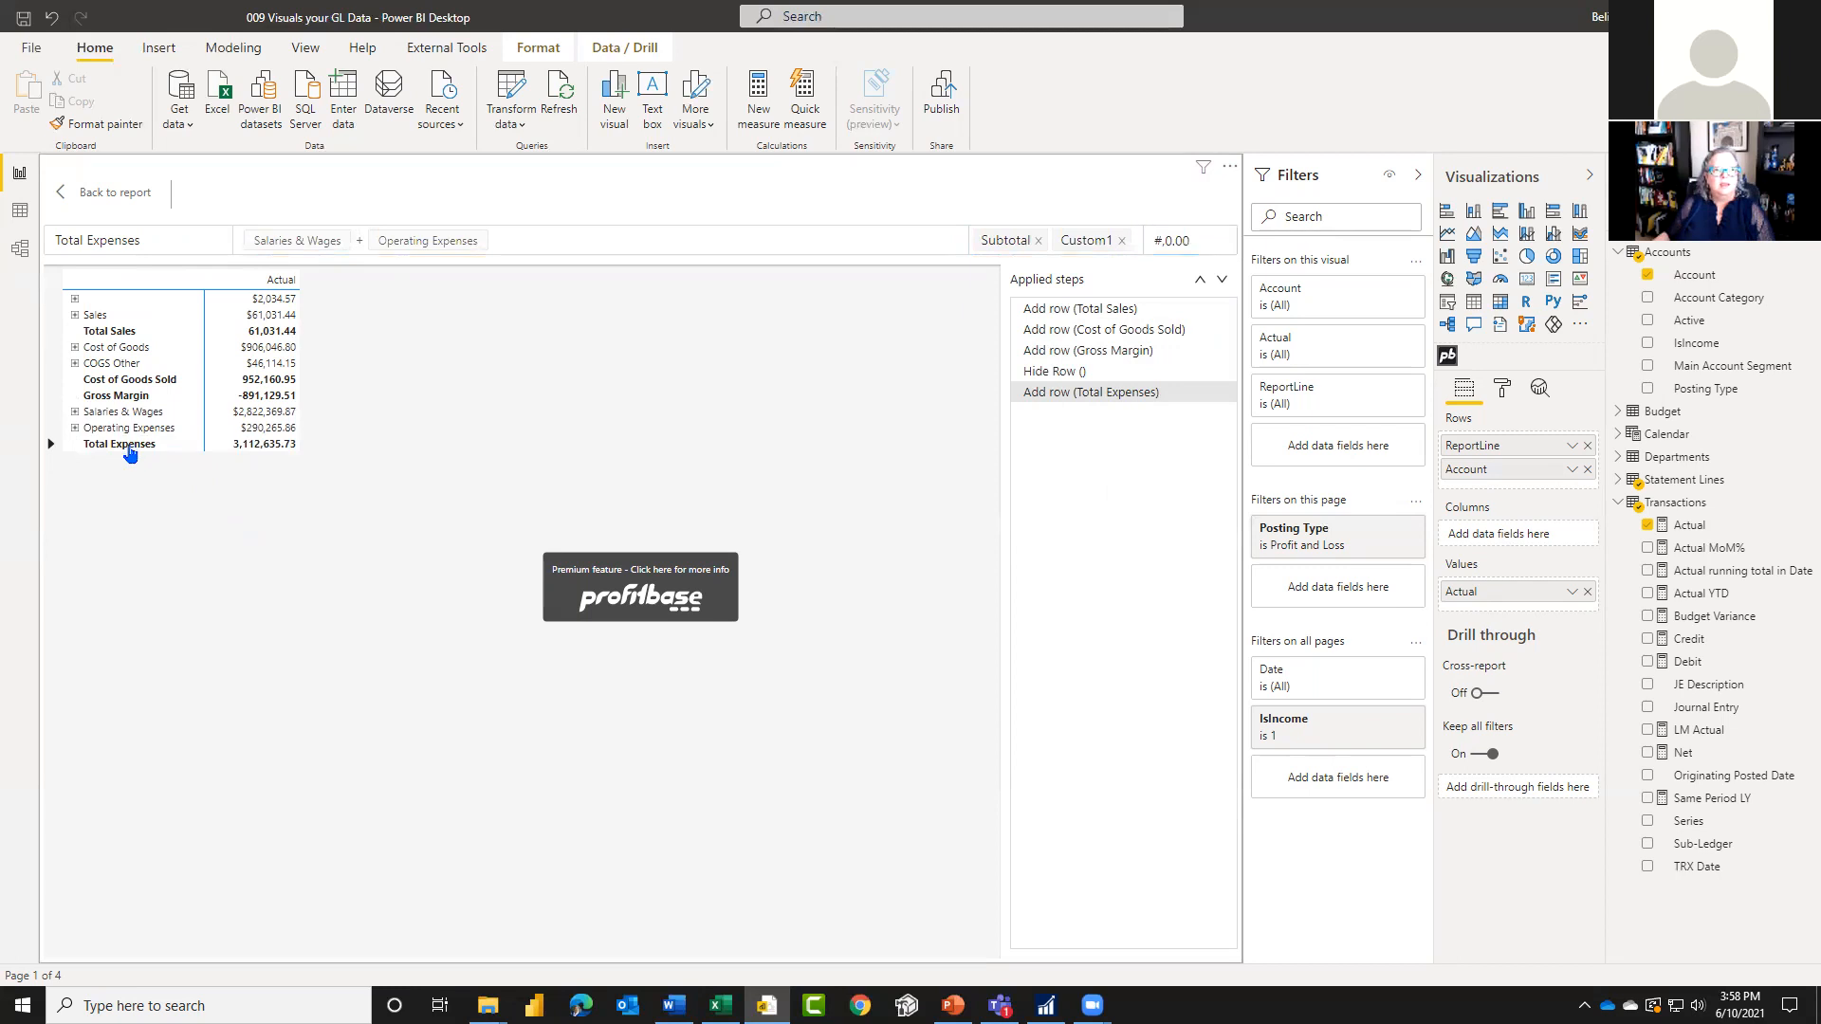
Step: Add a row after Total Expenses titled Net Profit (Loss), with the formula Gross Margin - Total Expenses
right_click(130, 453)
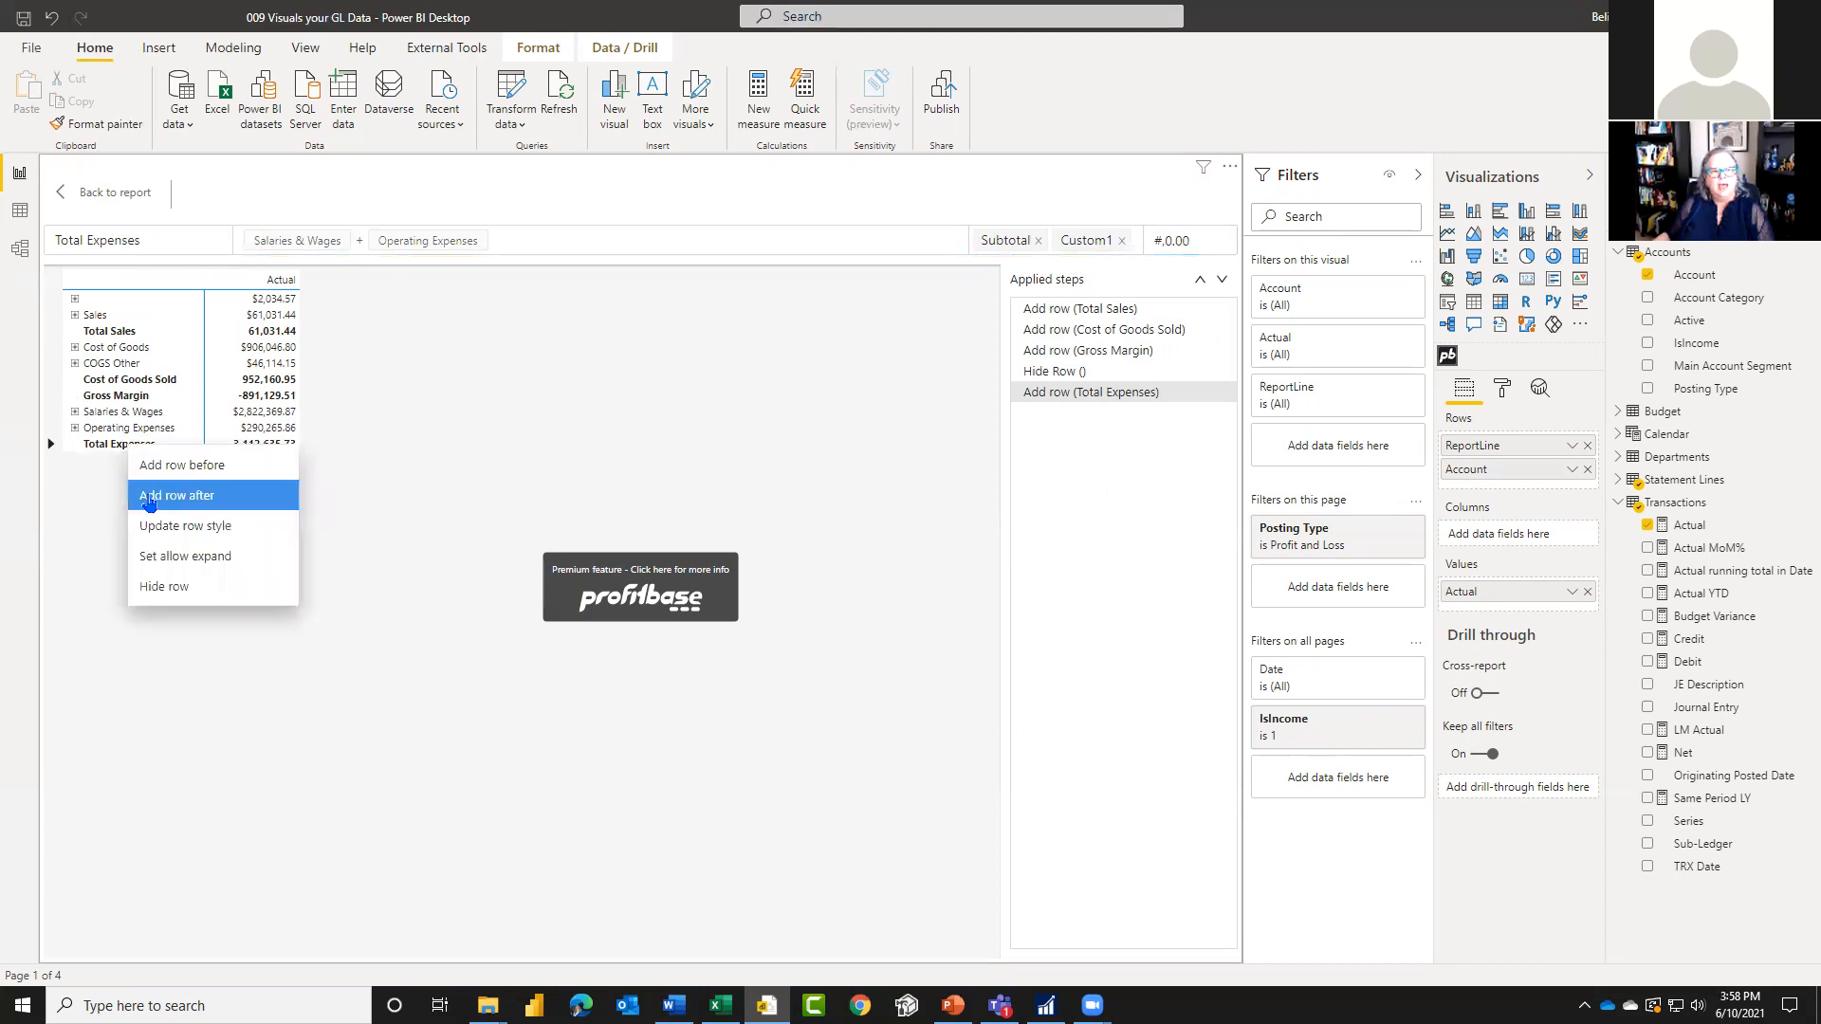
click(149, 495)
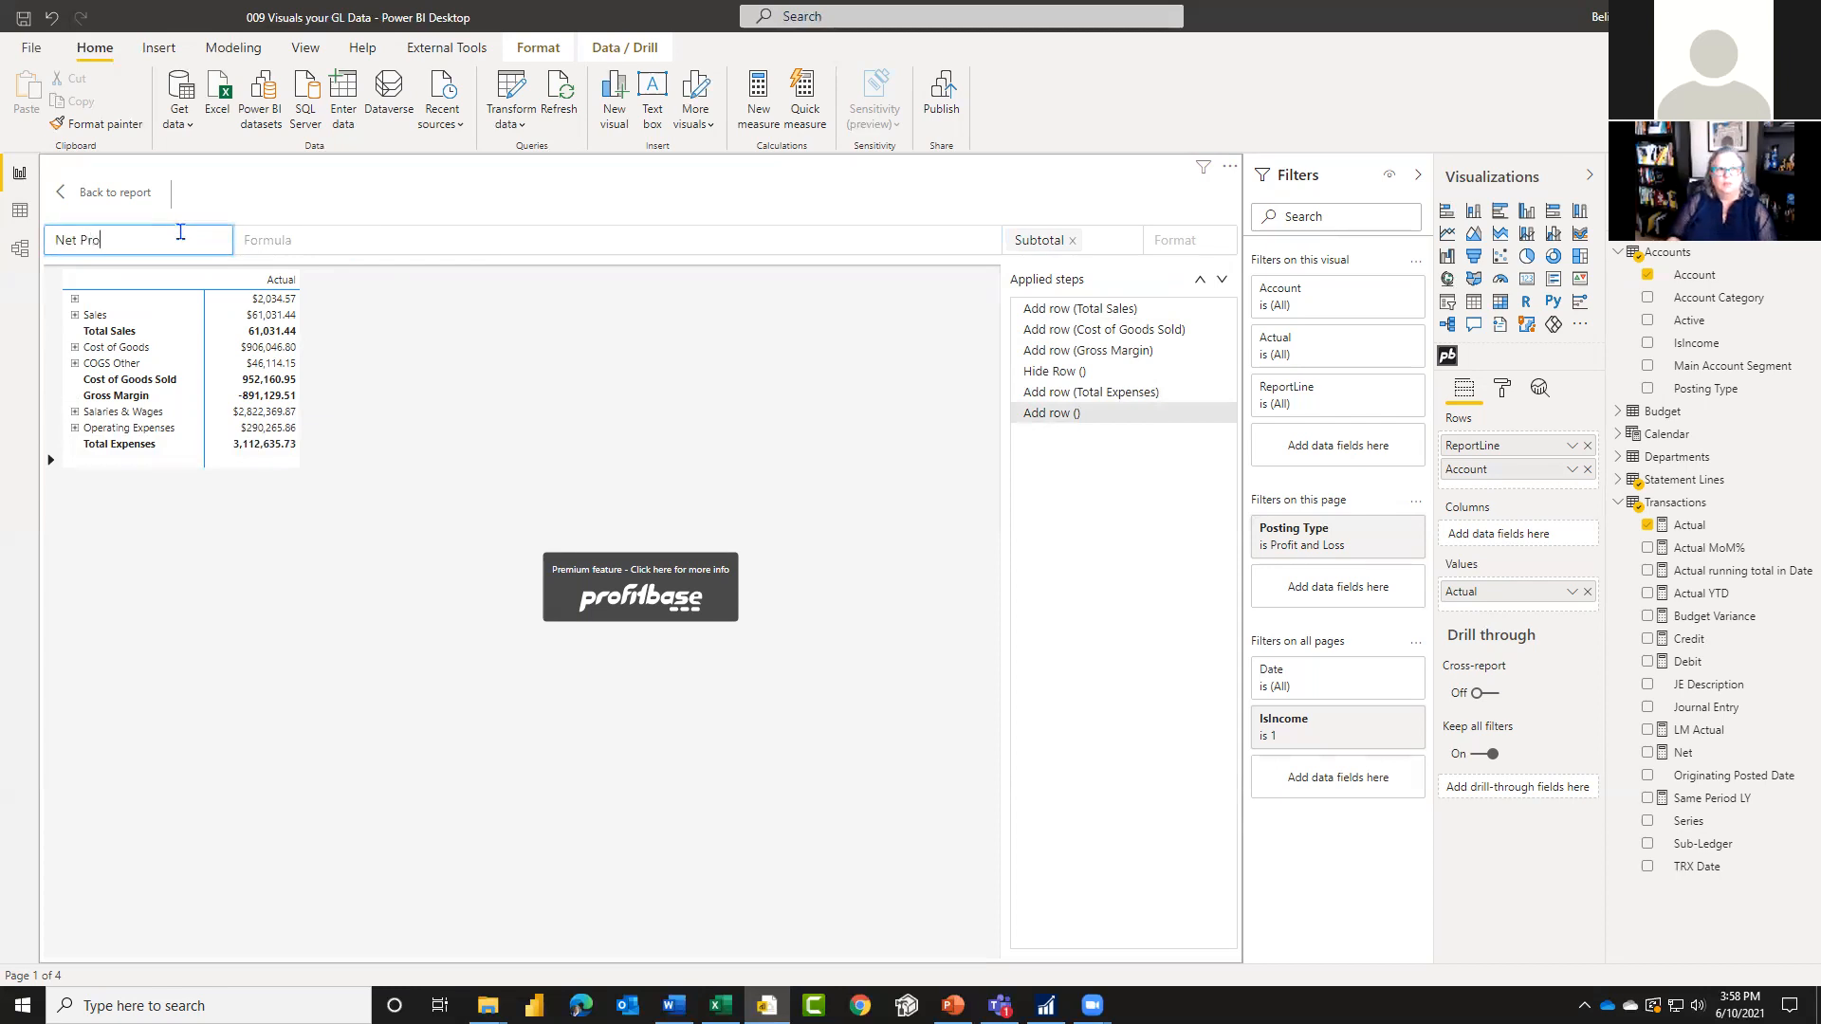
text(Net Profit (Loss)
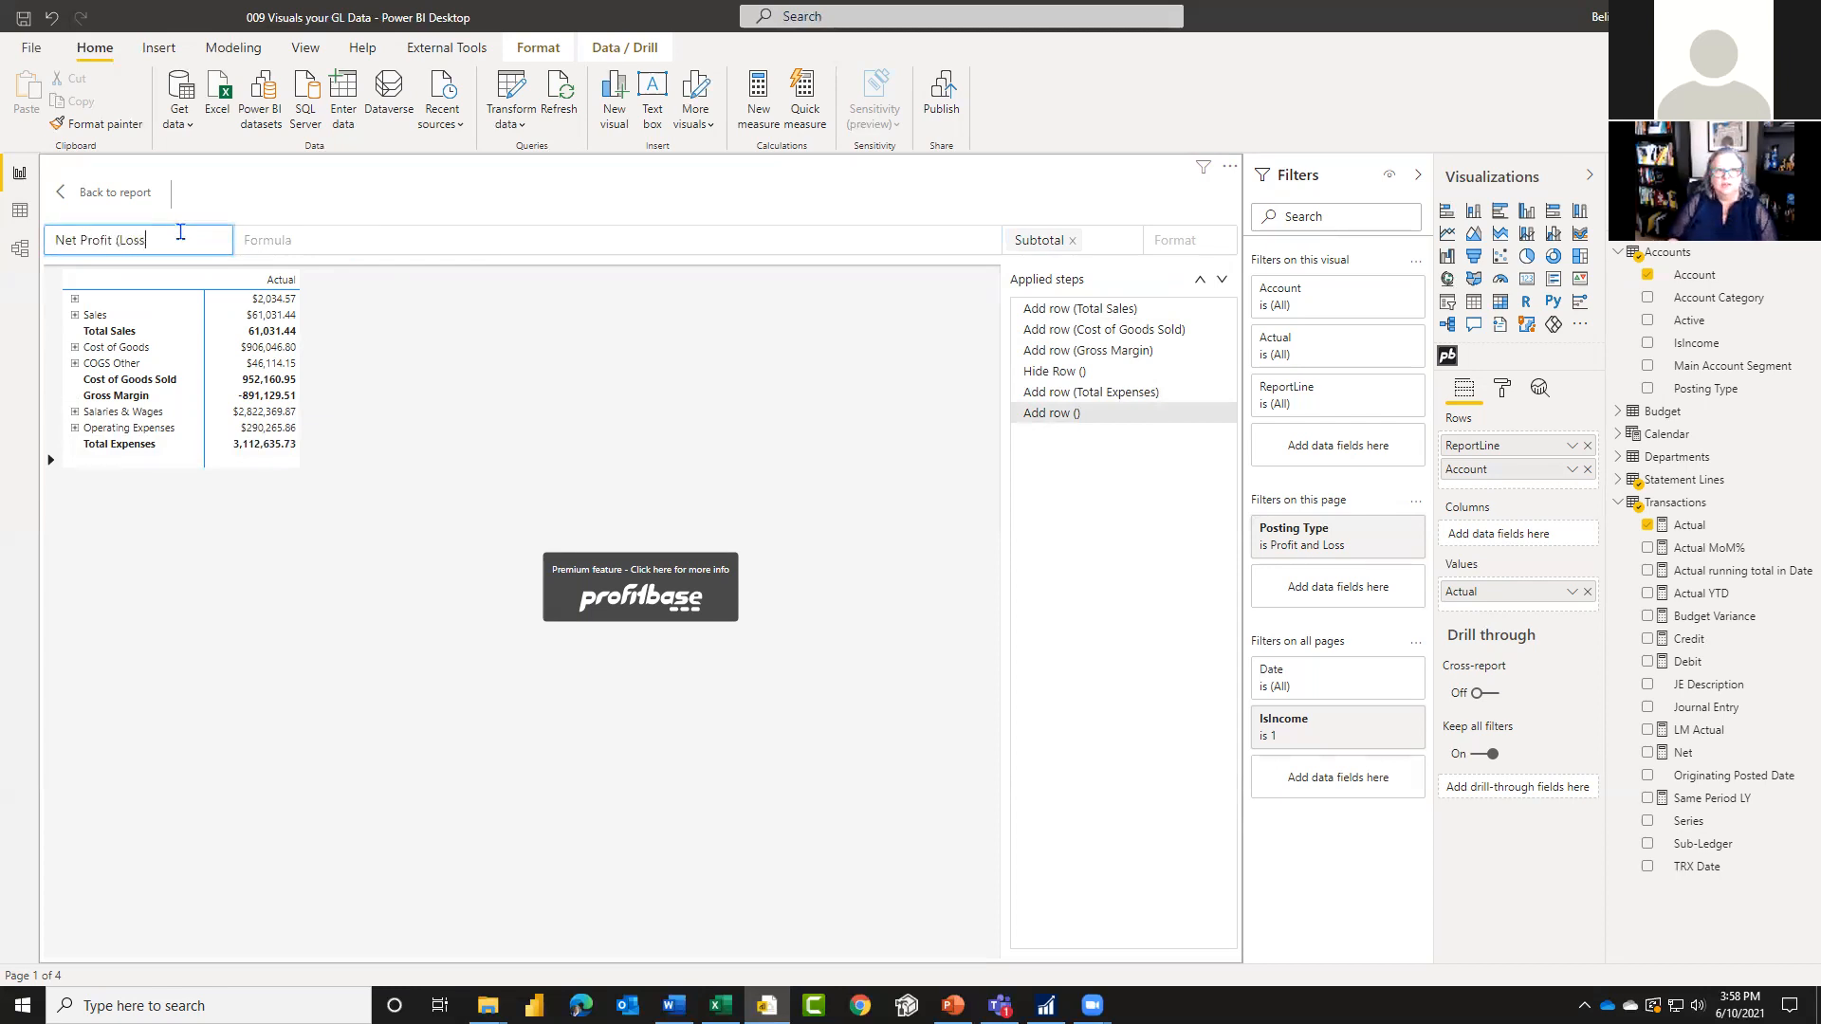
text())
click(368, 237)
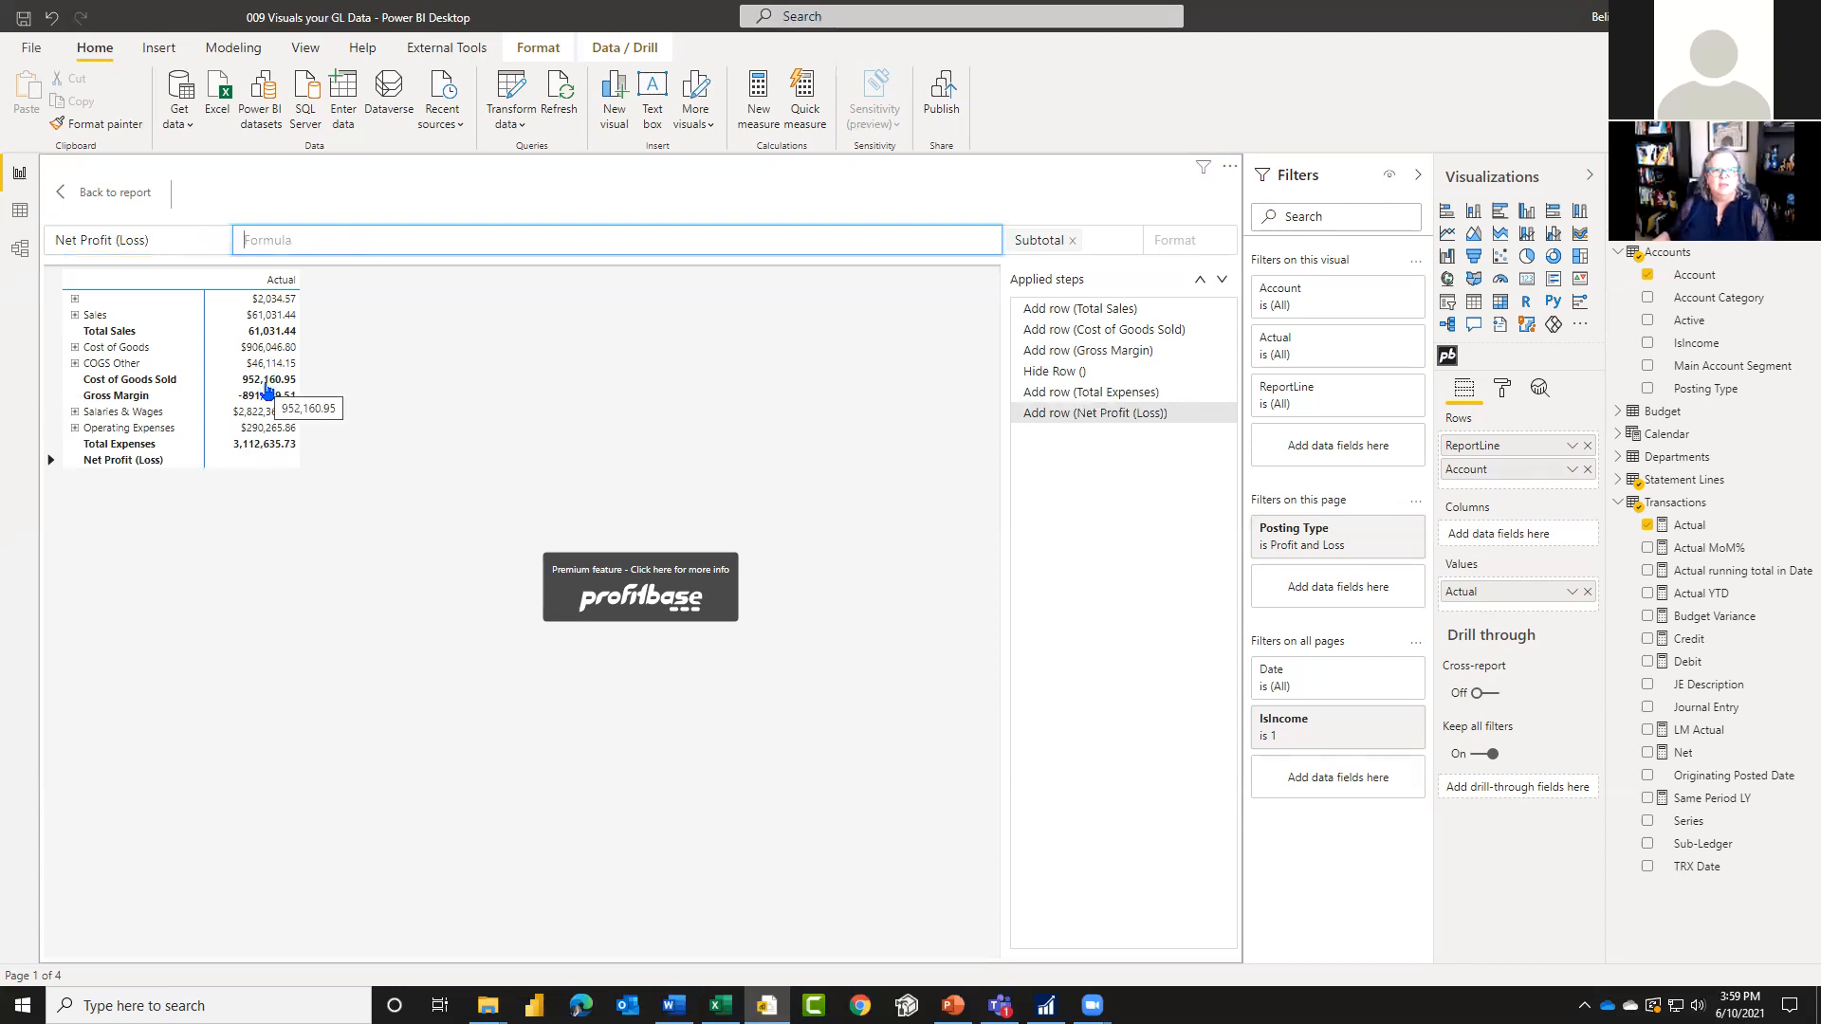
click(265, 401)
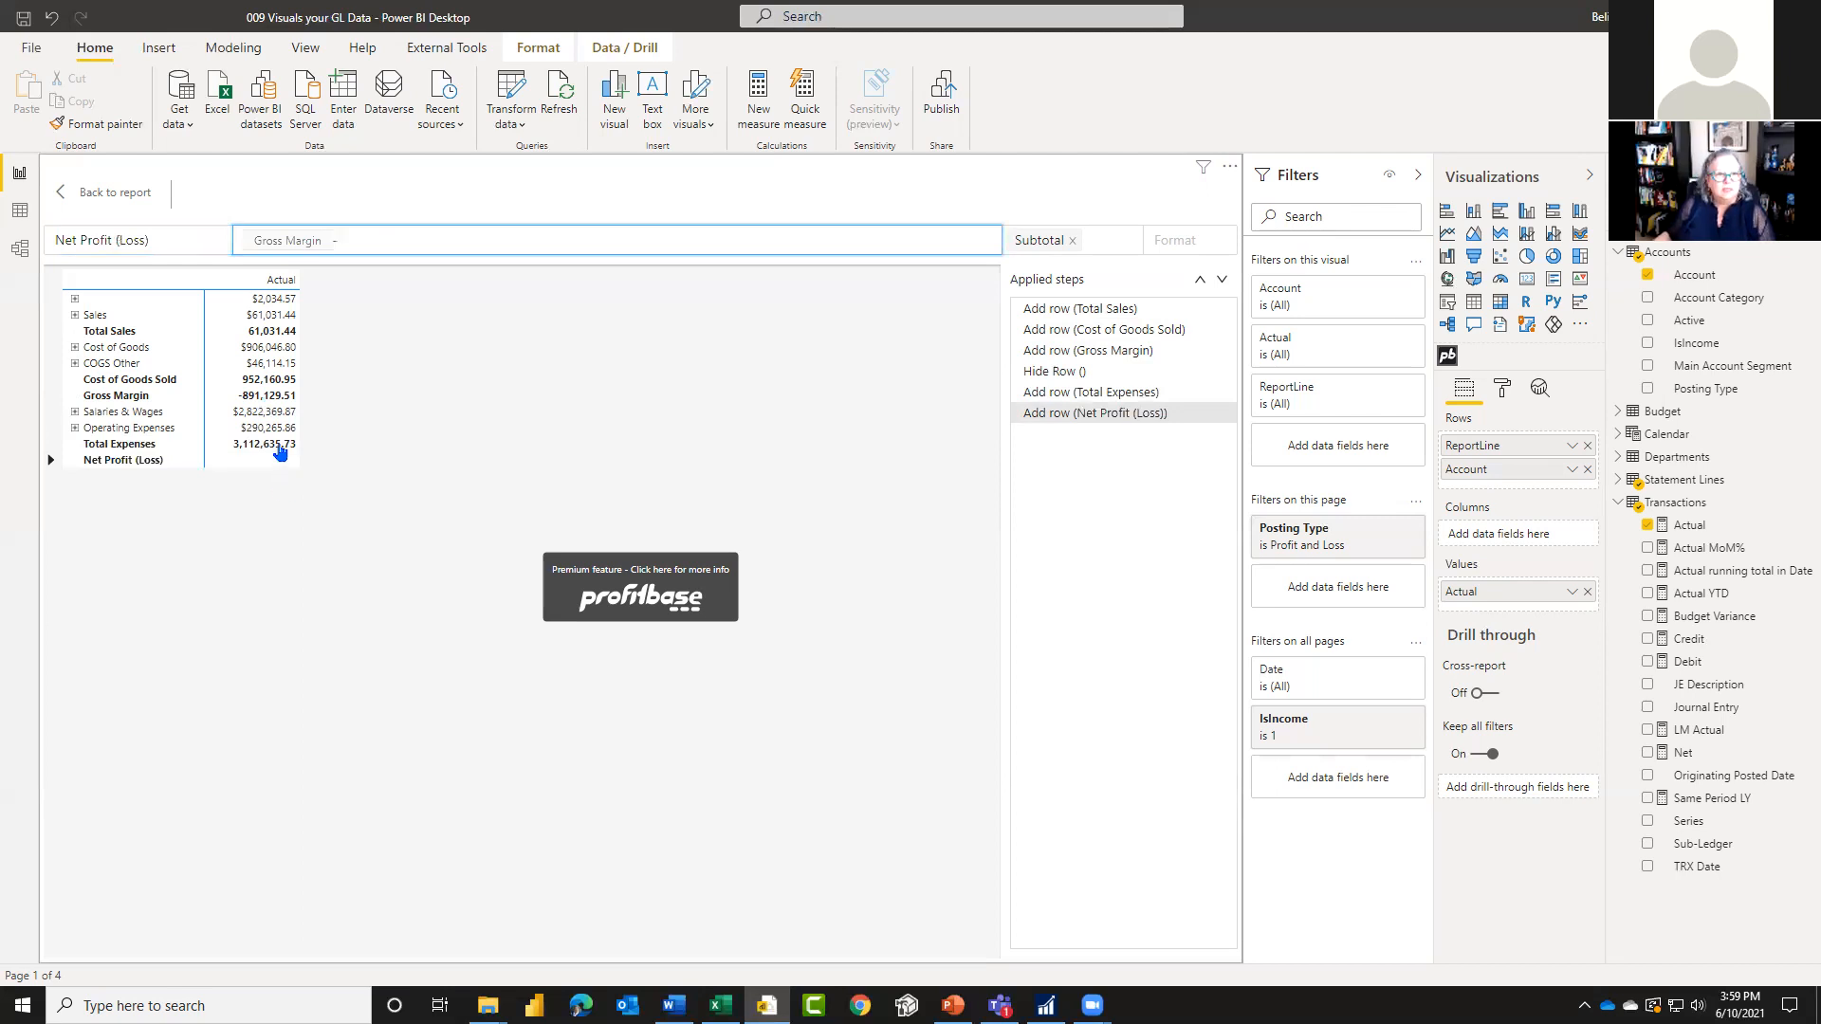
click(279, 445)
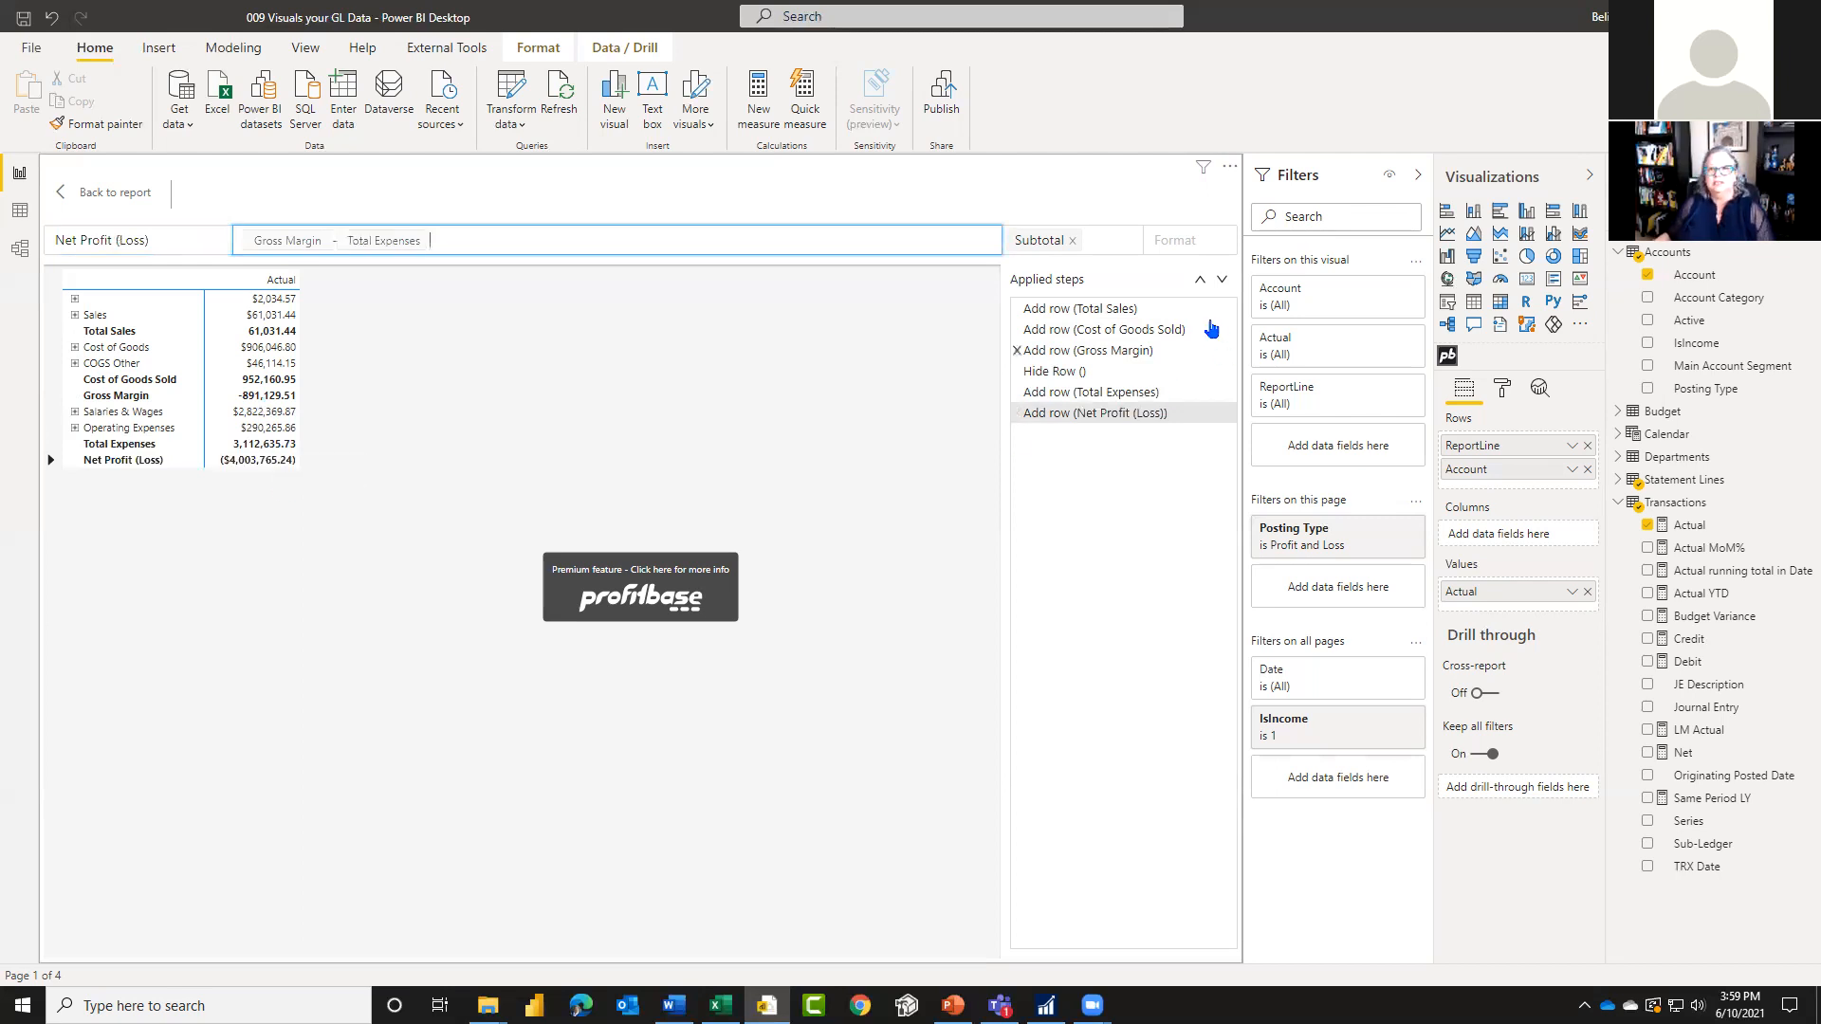
Step: Add the Custom3, Bold and Underline styles to the Net Profit (Loss) row, set its number format to #,0.00, and return to the report
click(1118, 246)
click(1113, 245)
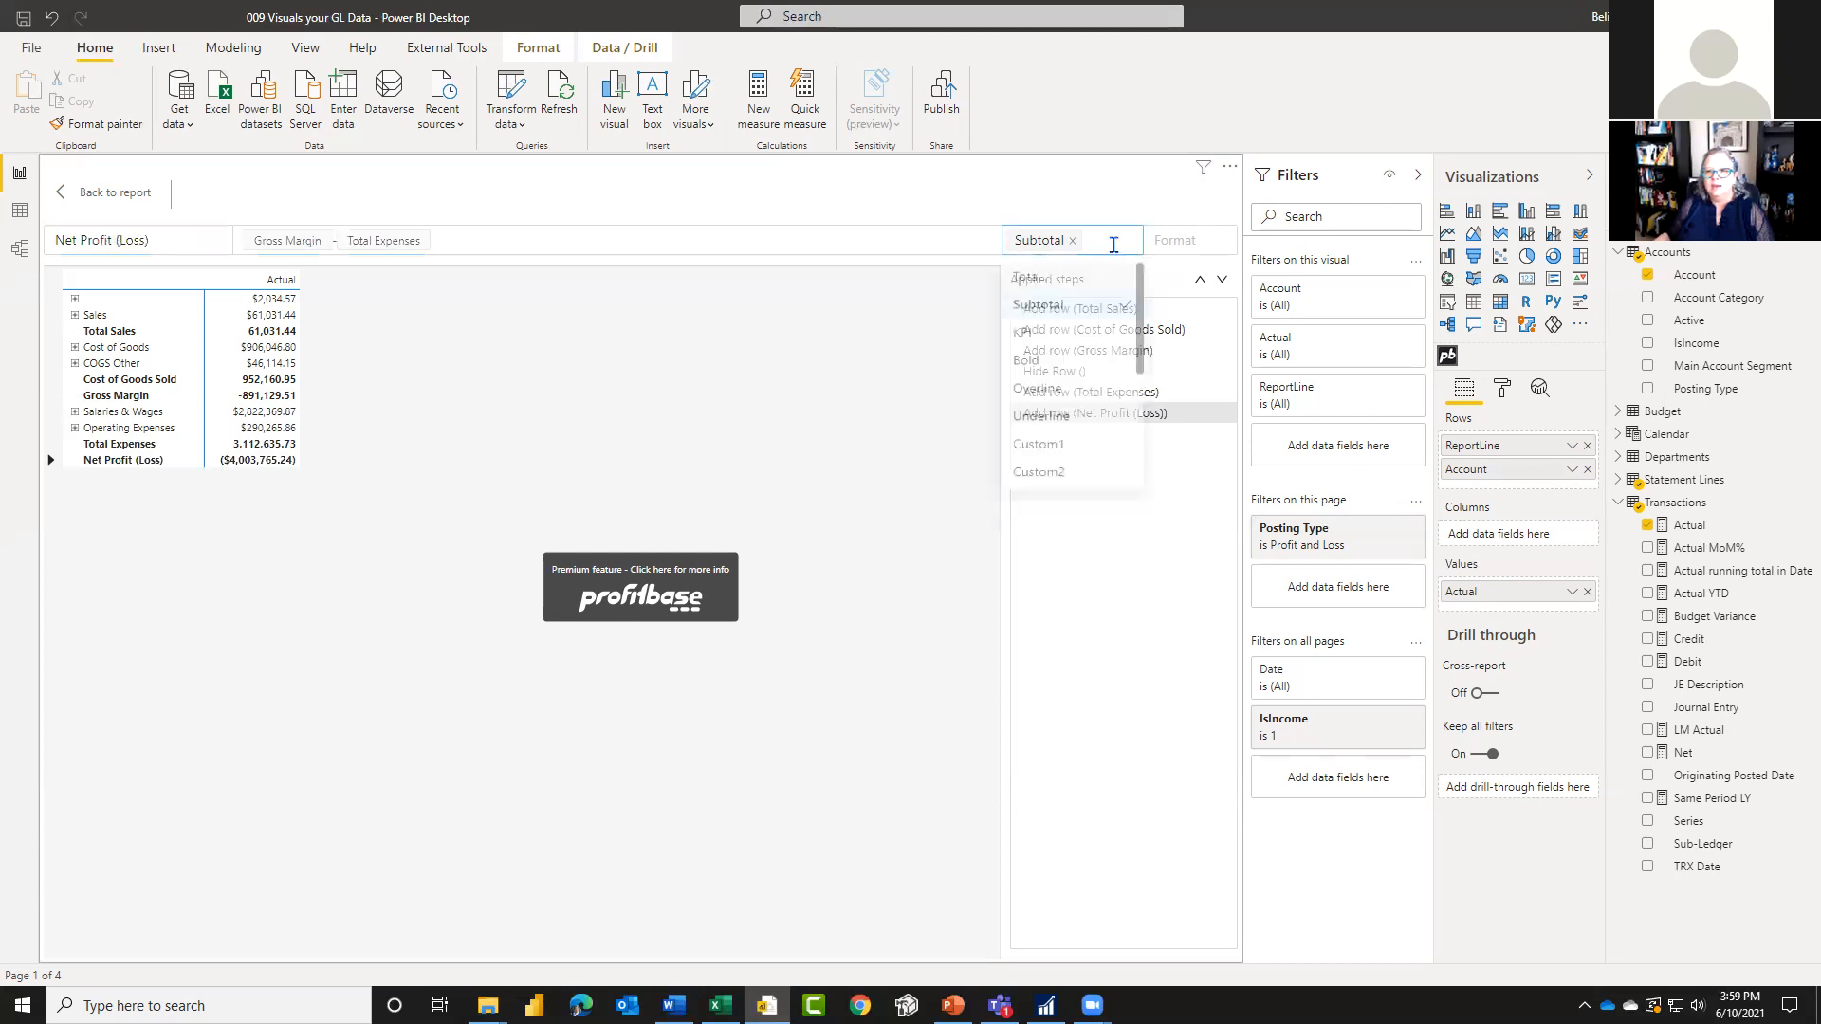
scroll(1089, 460, down, 1)
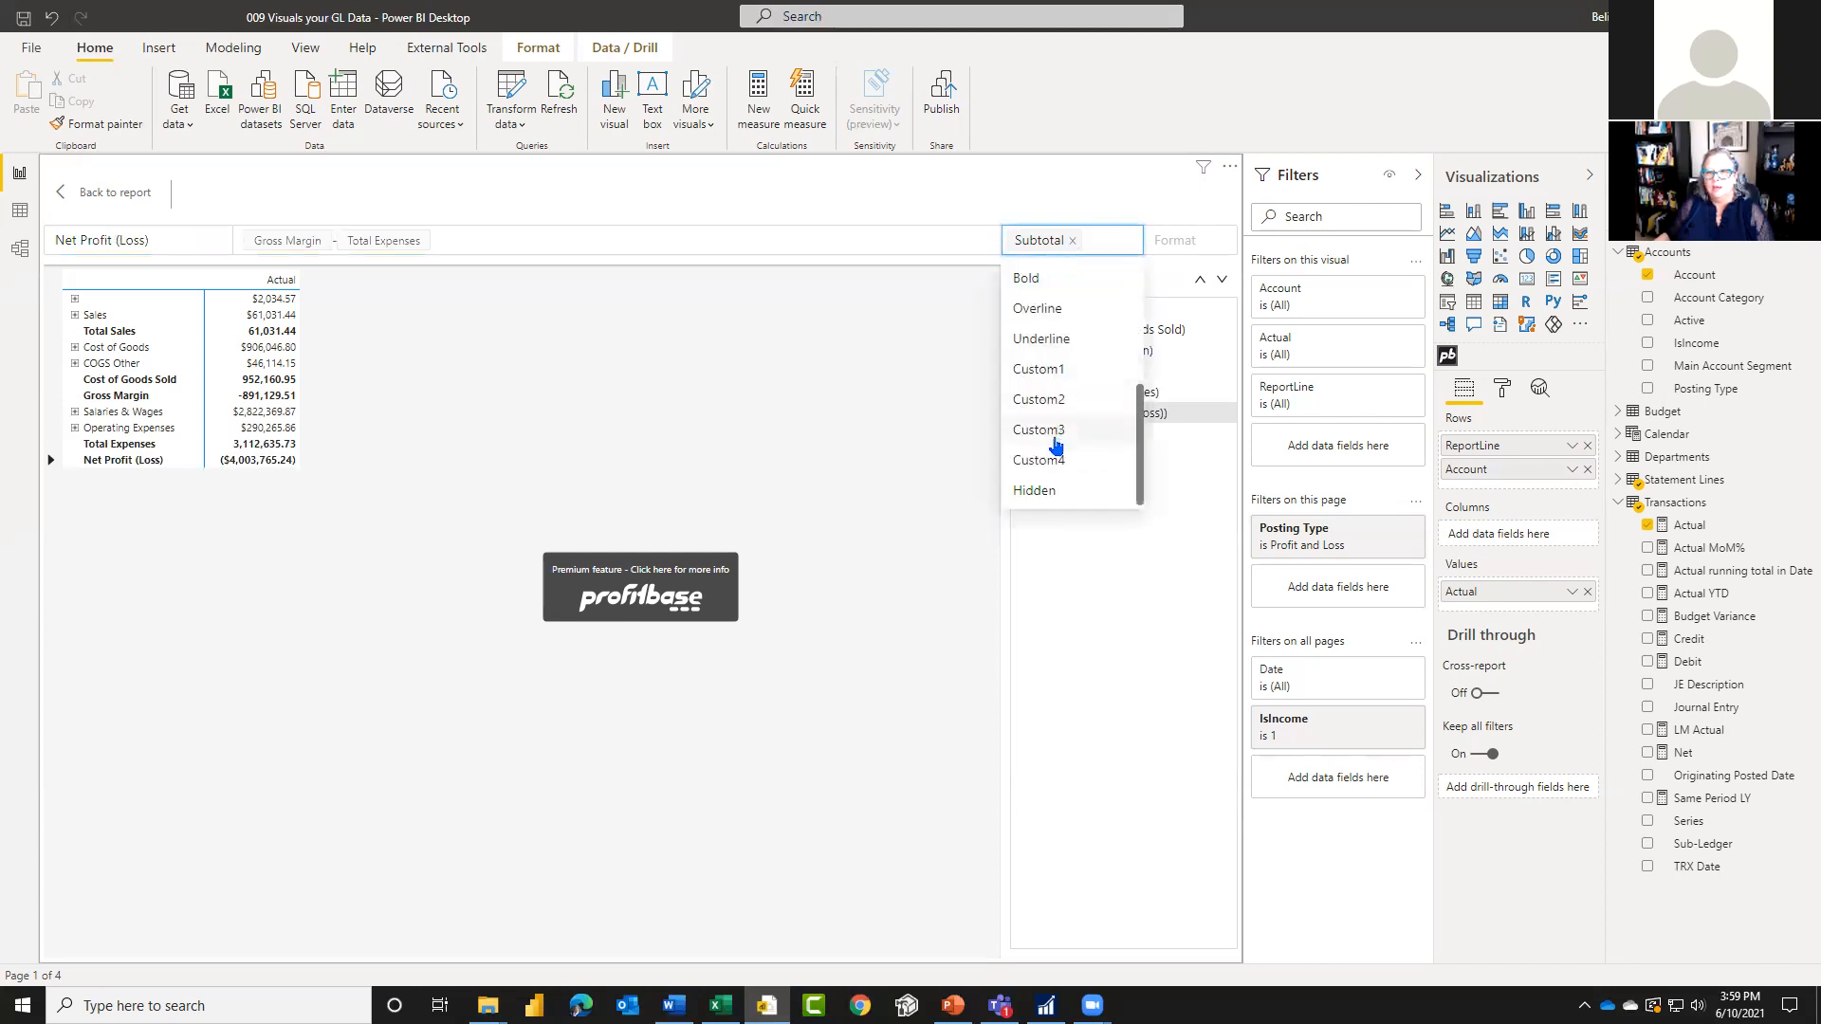
click(1053, 435)
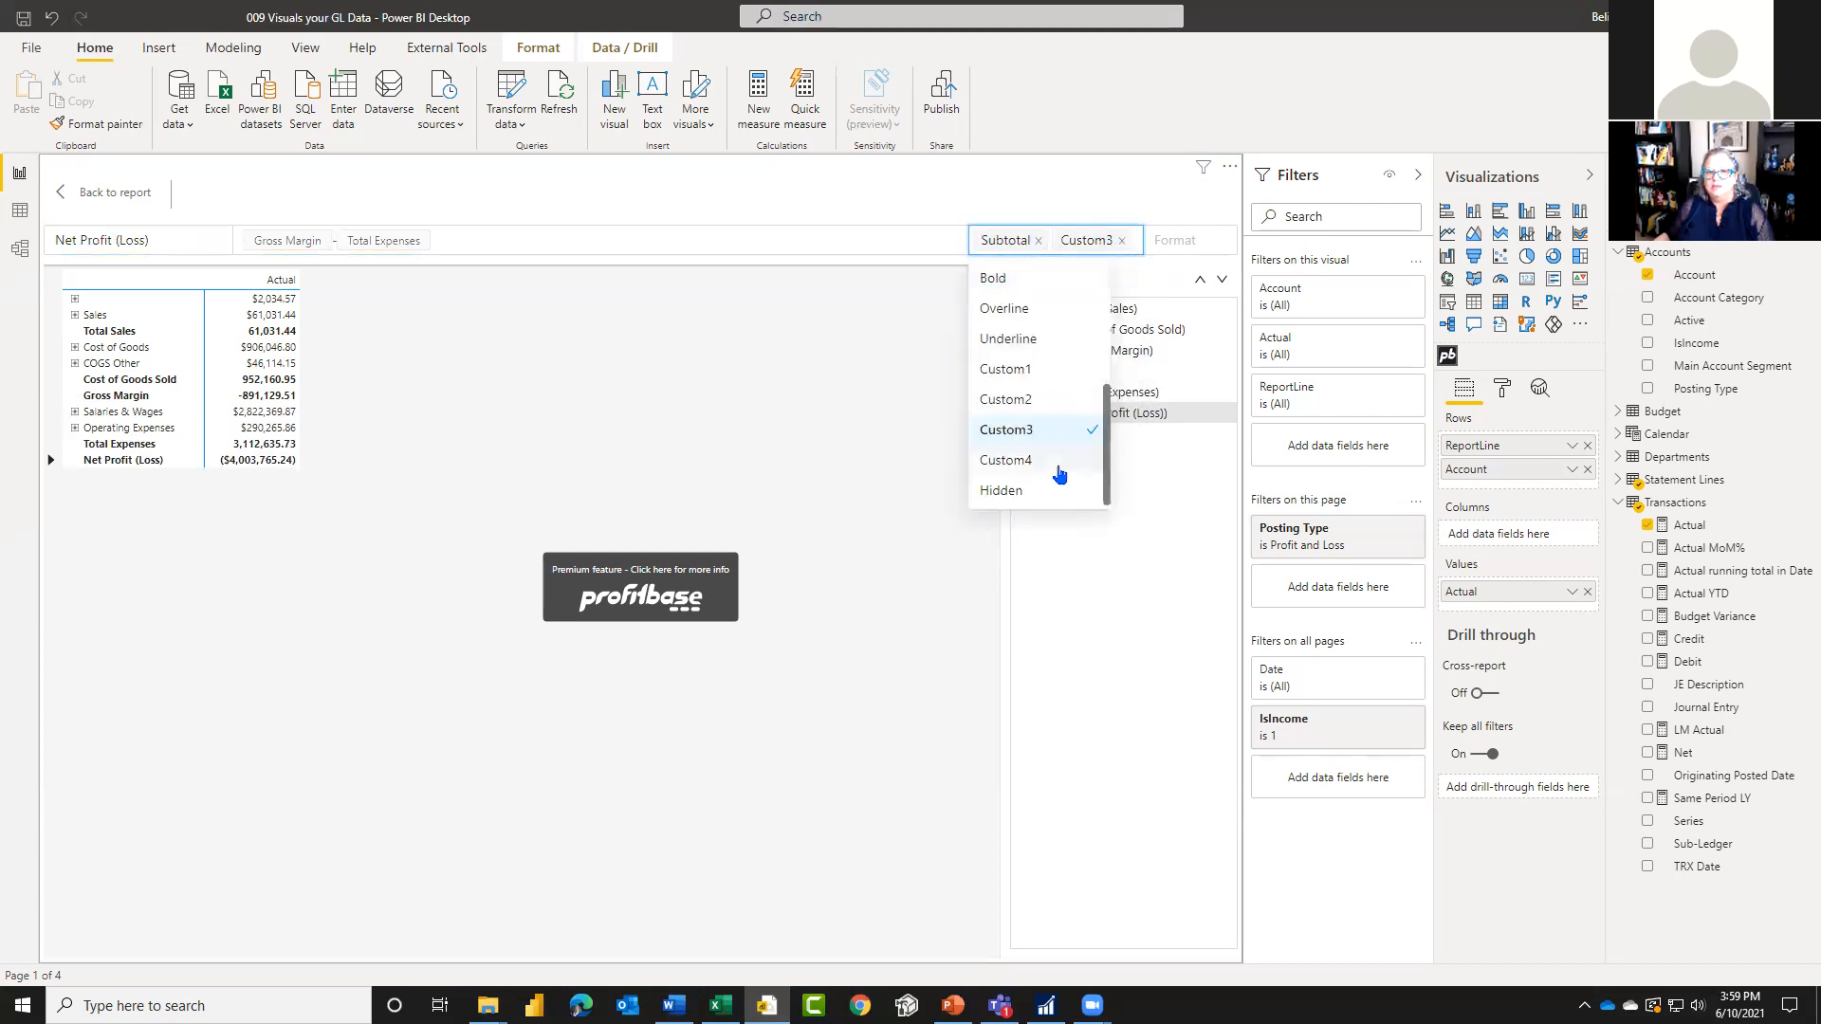
scroll(1060, 474, up, 2)
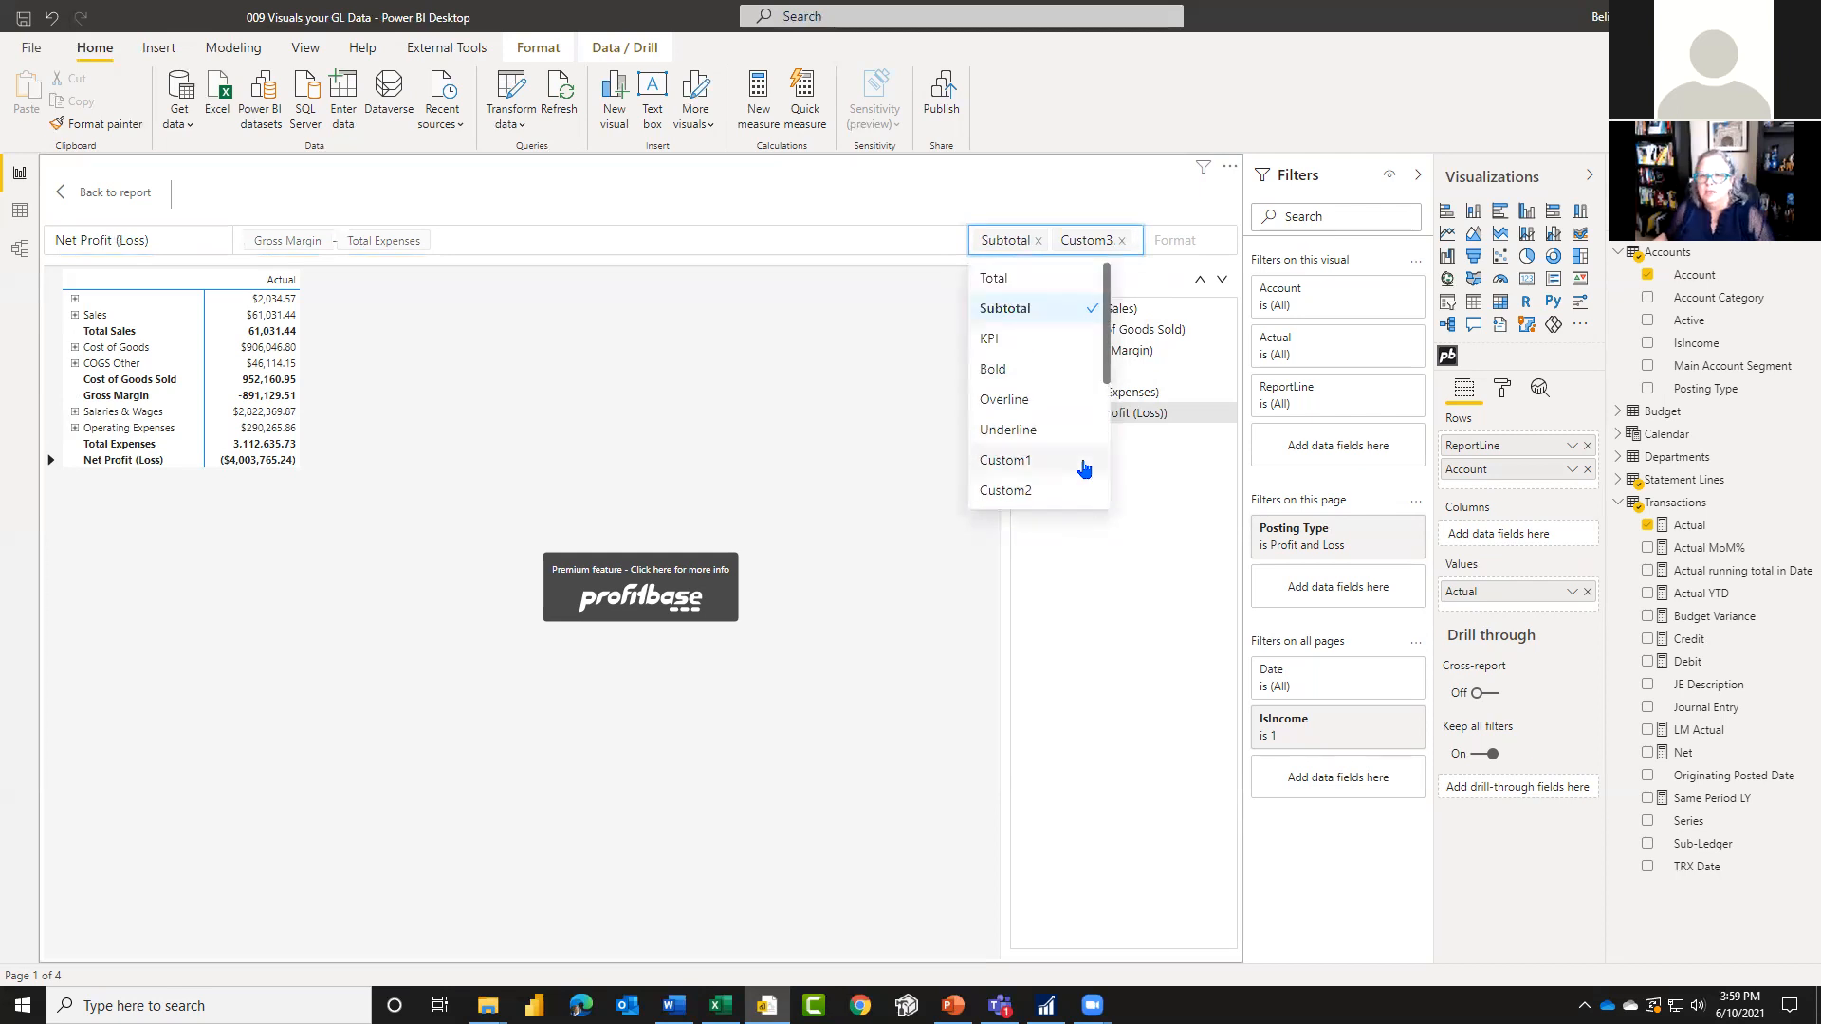
click(991, 369)
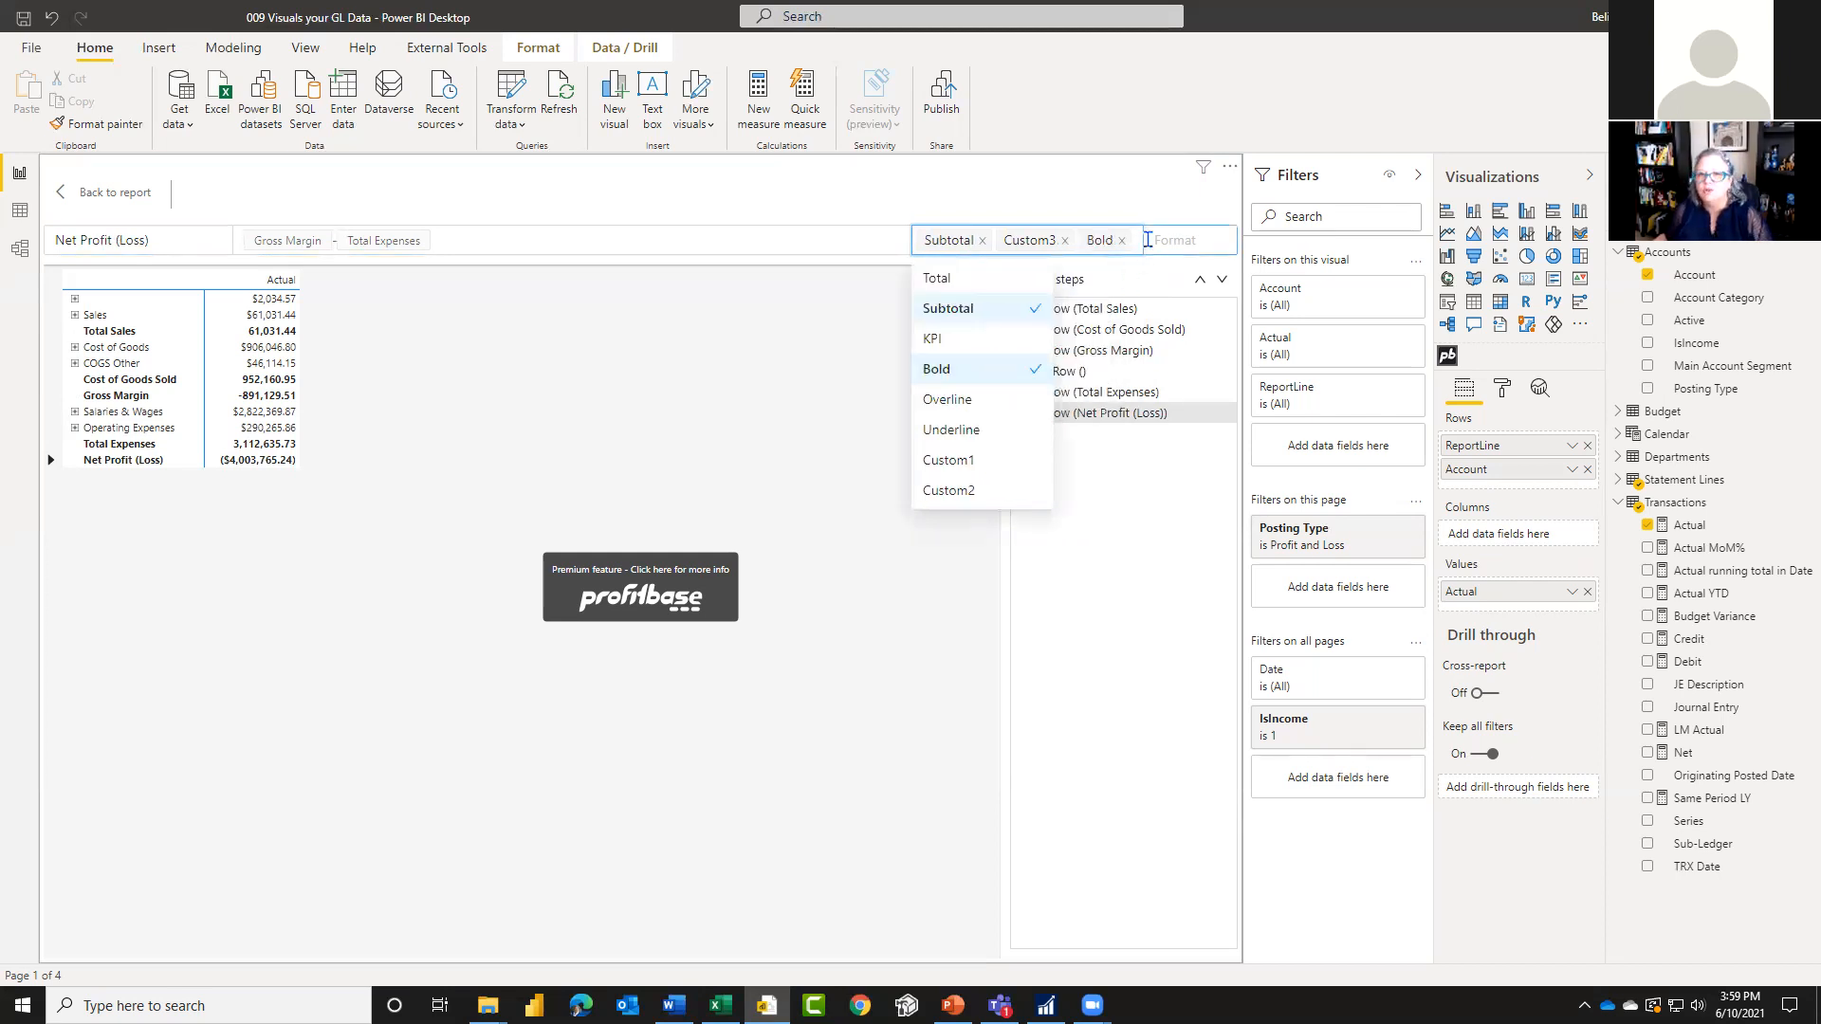
click(973, 432)
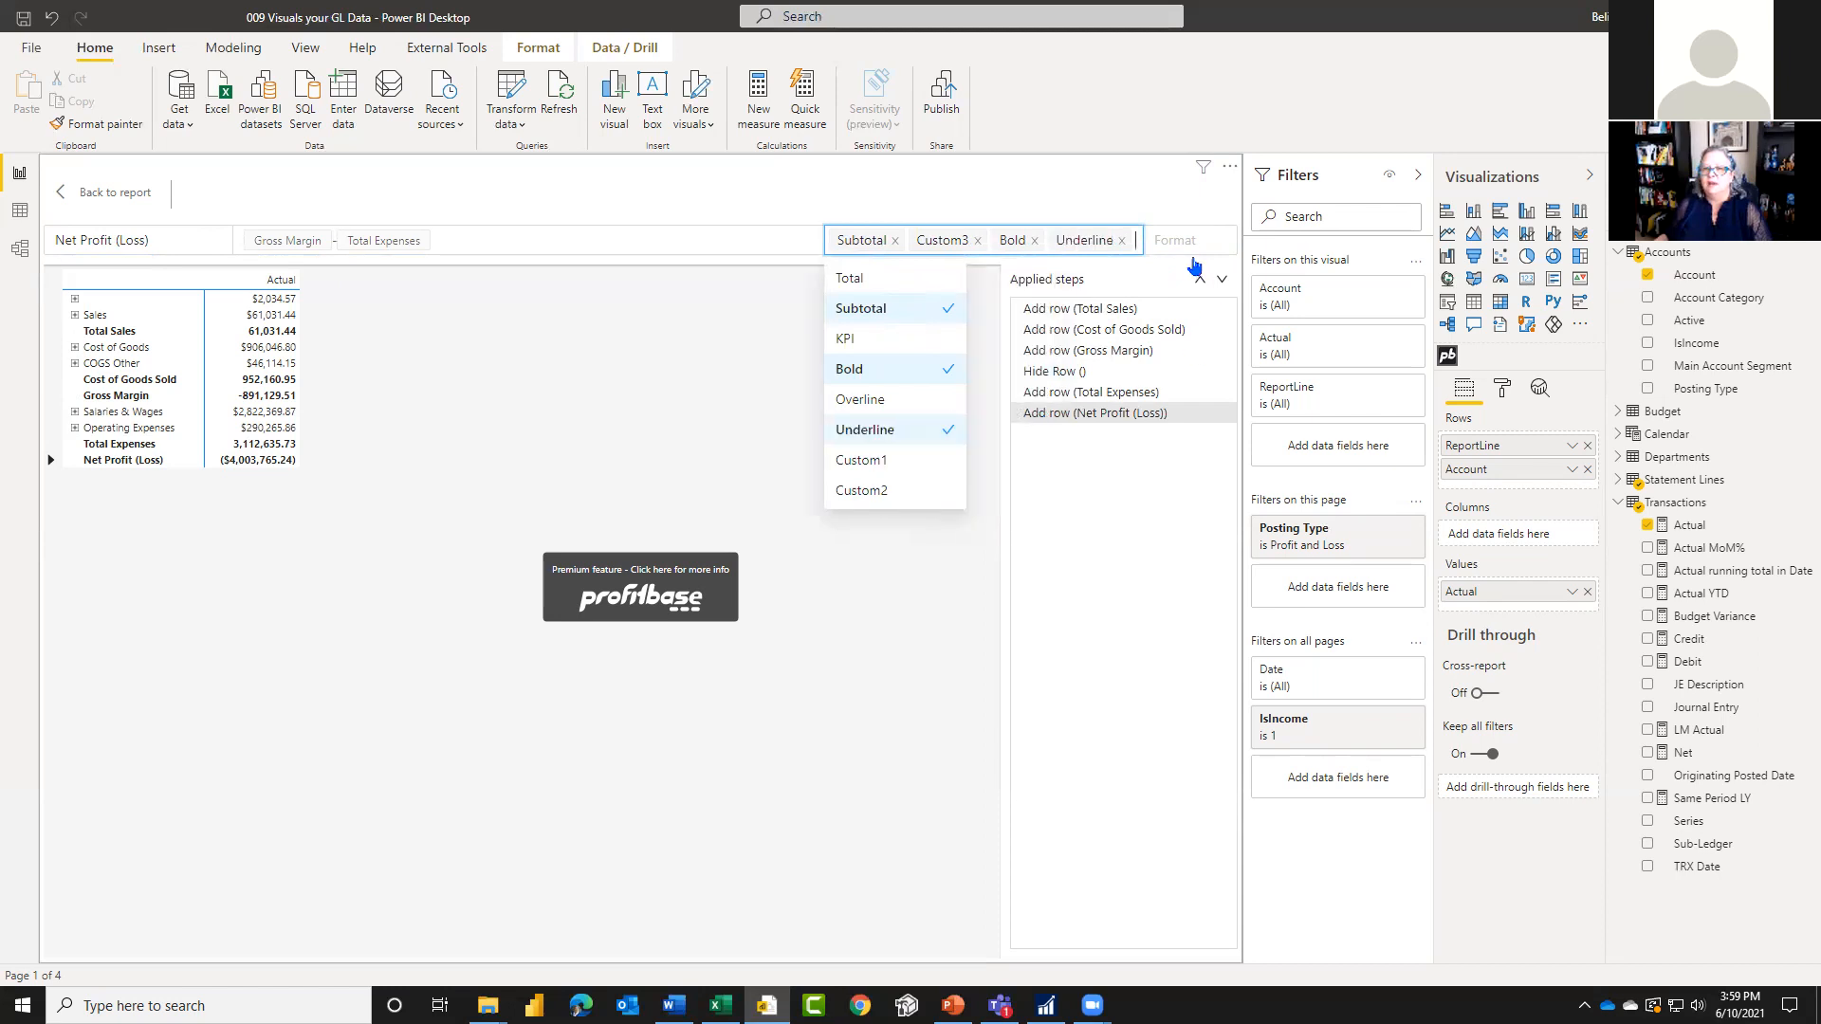
click(1192, 237)
click(1192, 313)
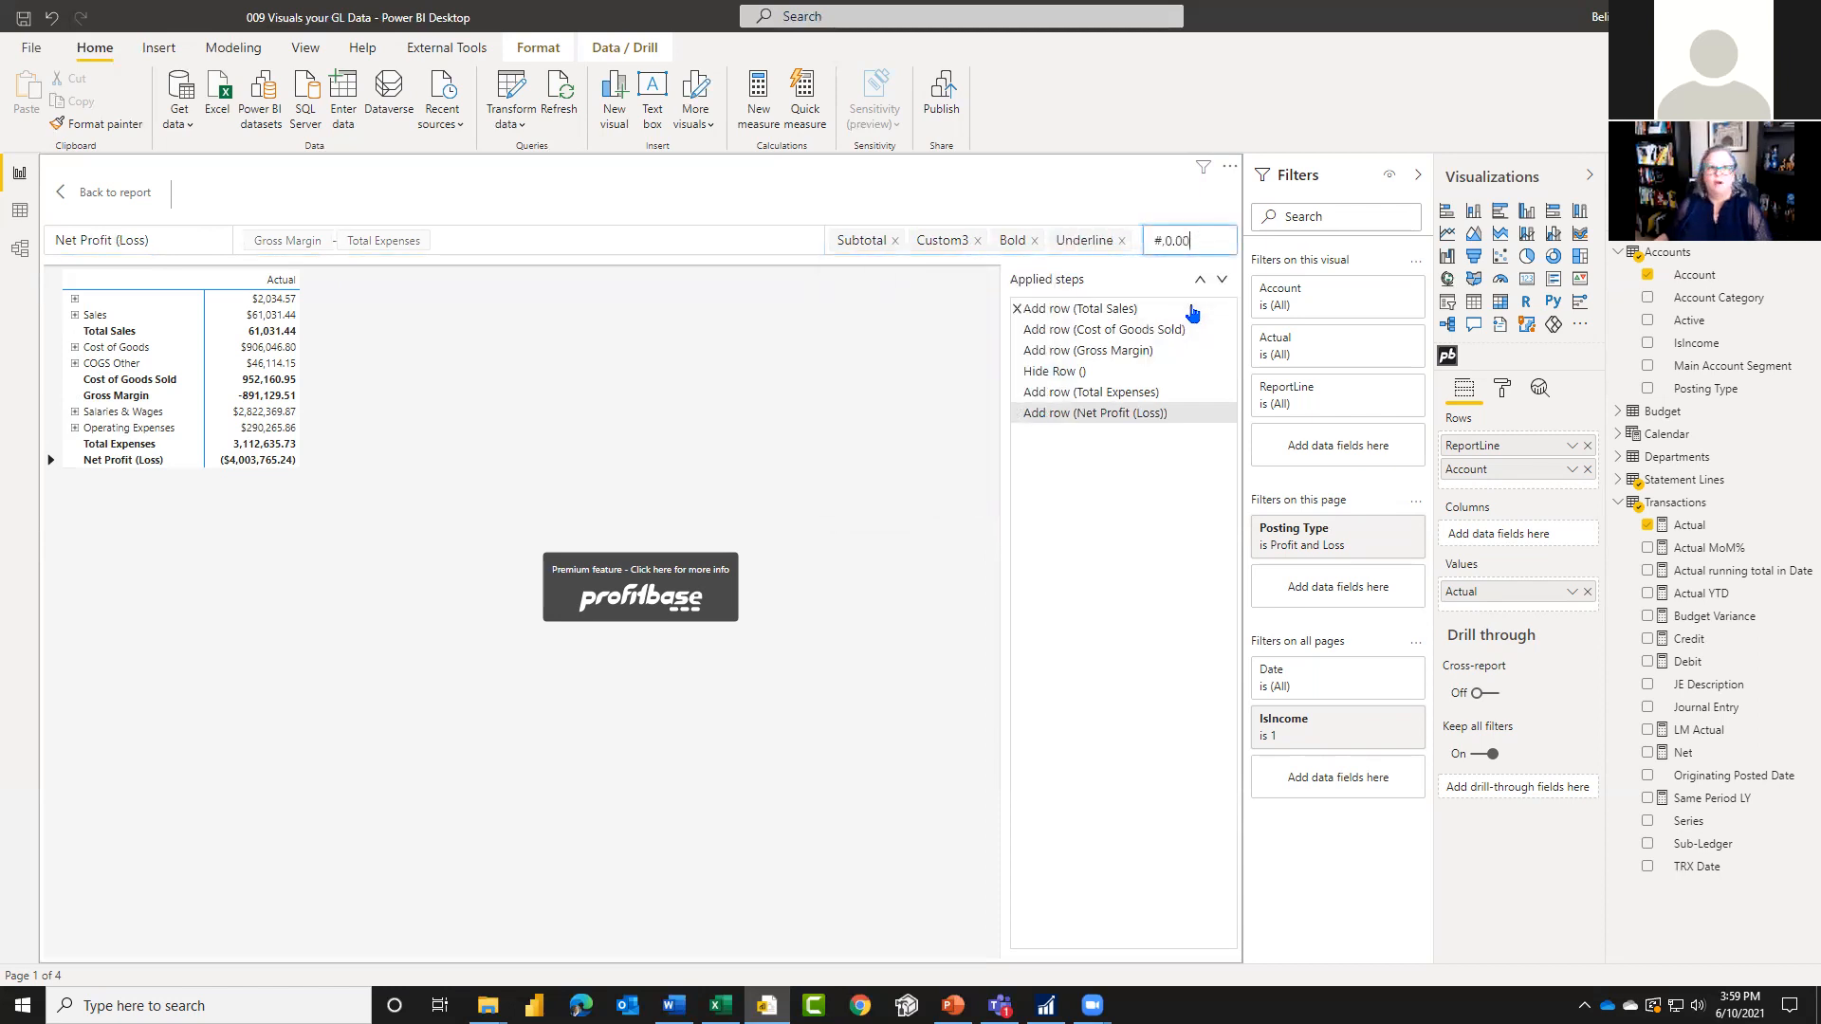
click(104, 194)
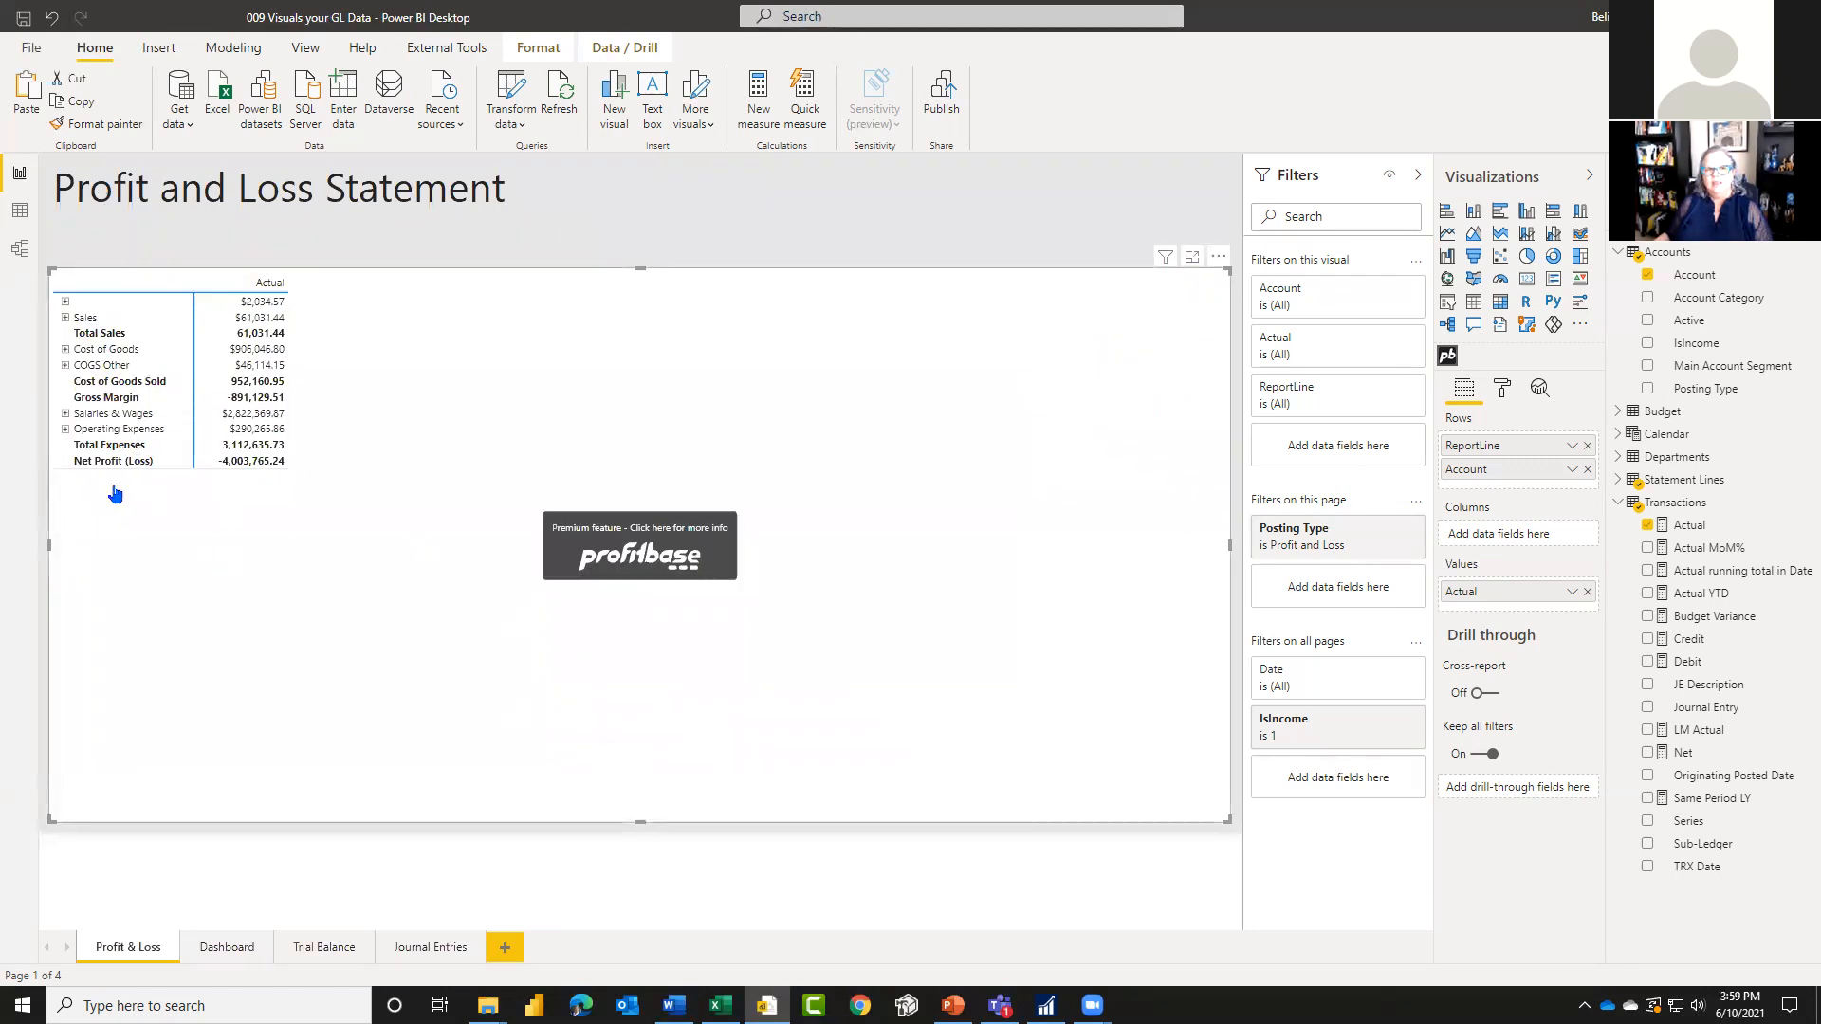
Step: Try to expand the Operating Expenses row in the matrix and open the Profitbase premium feature link
click(65, 429)
click(65, 431)
click(669, 566)
click(1007, 539)
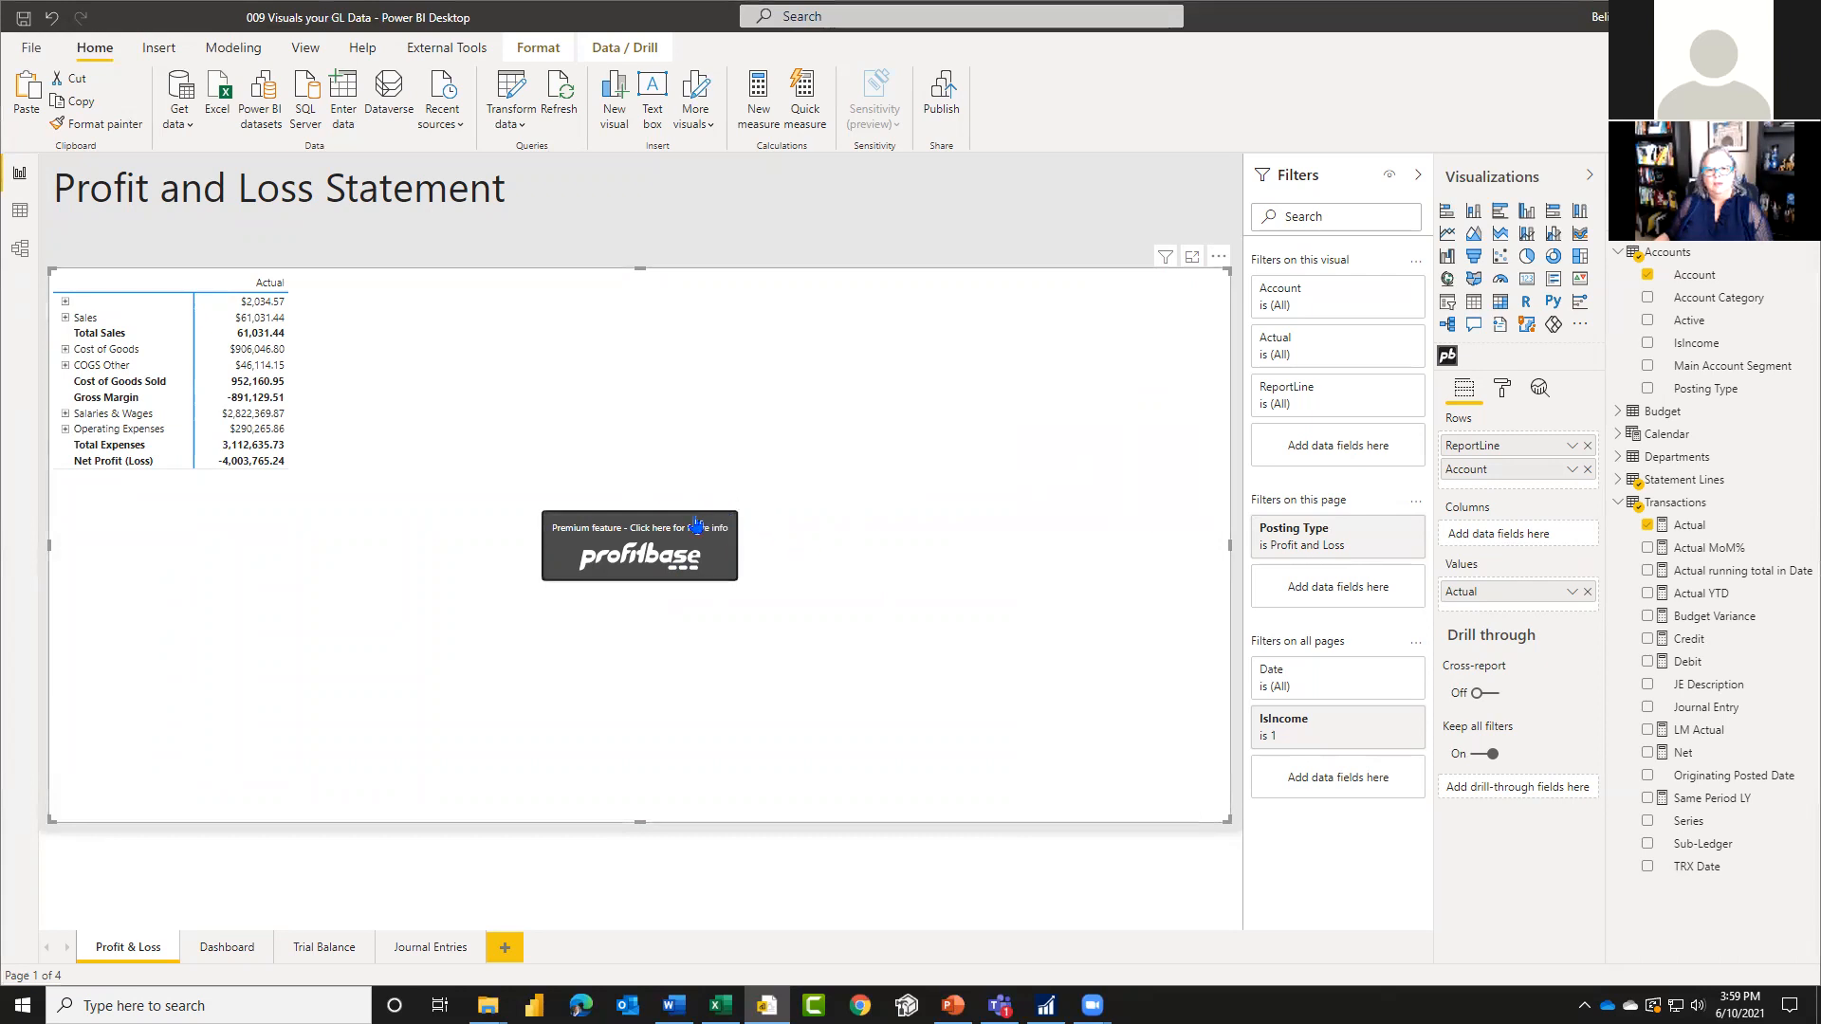
click(713, 525)
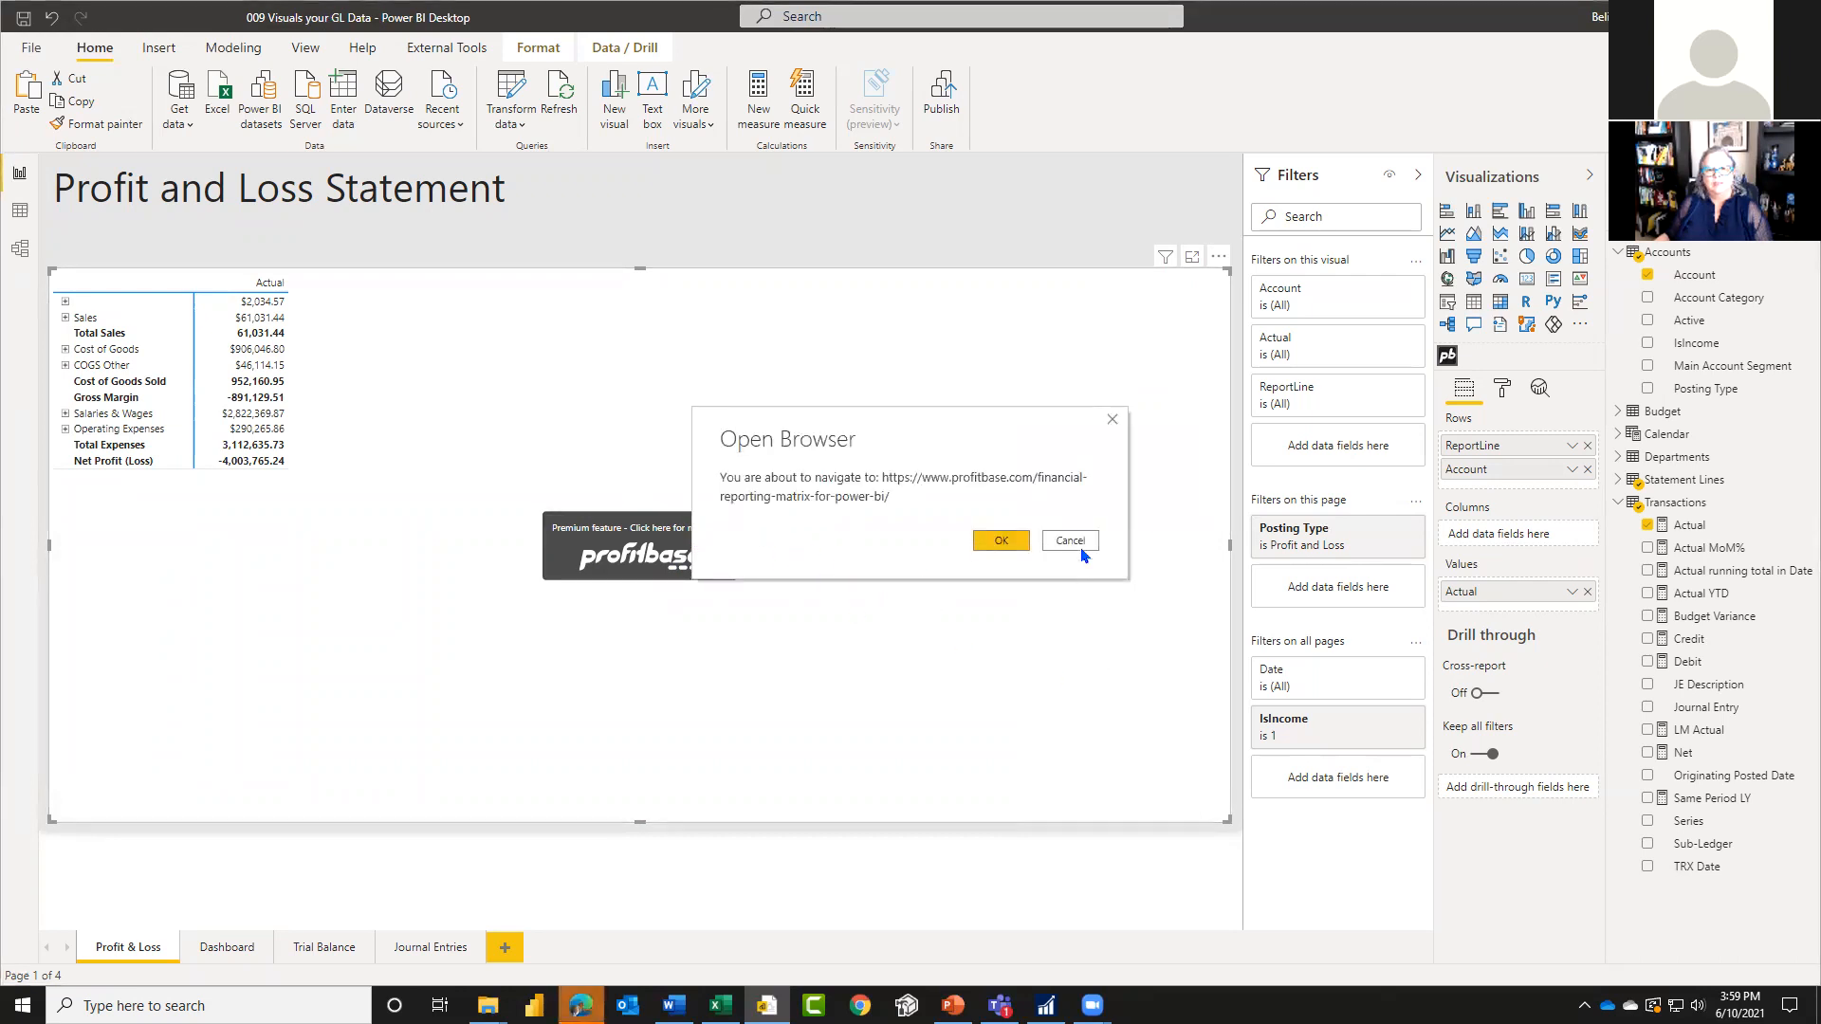
click(1071, 540)
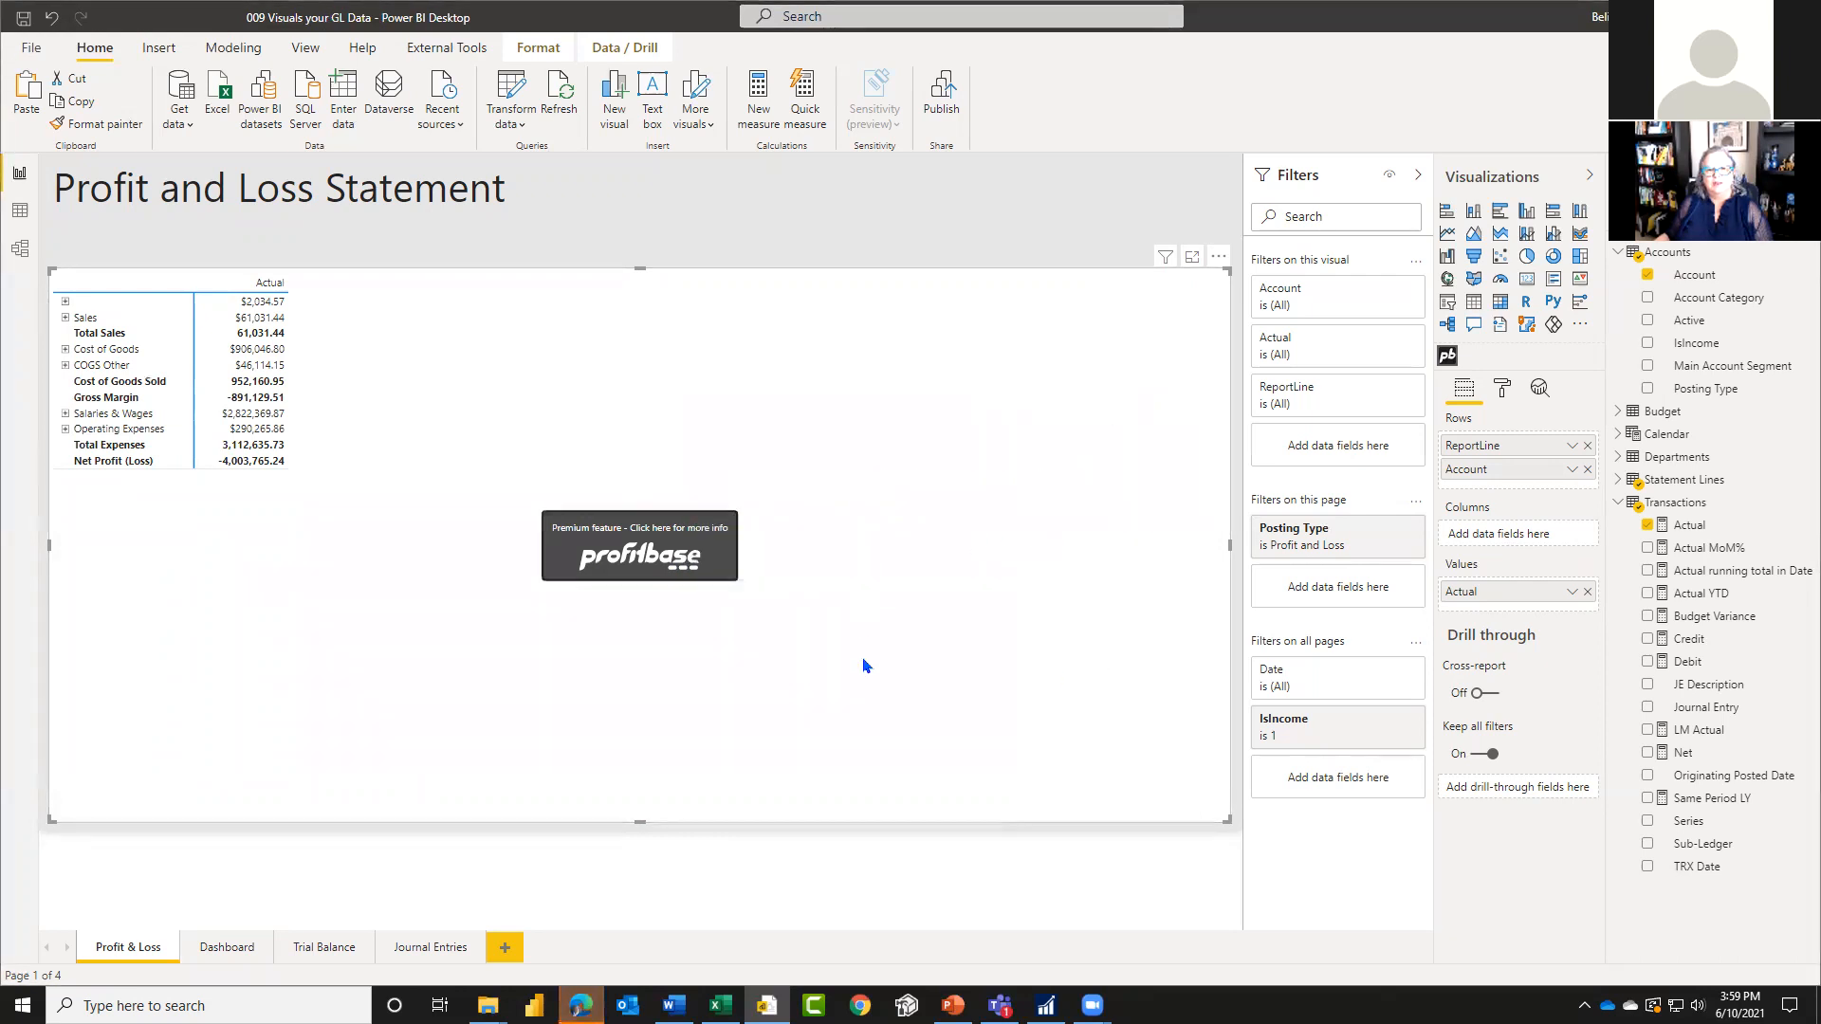
click(66, 430)
click(65, 430)
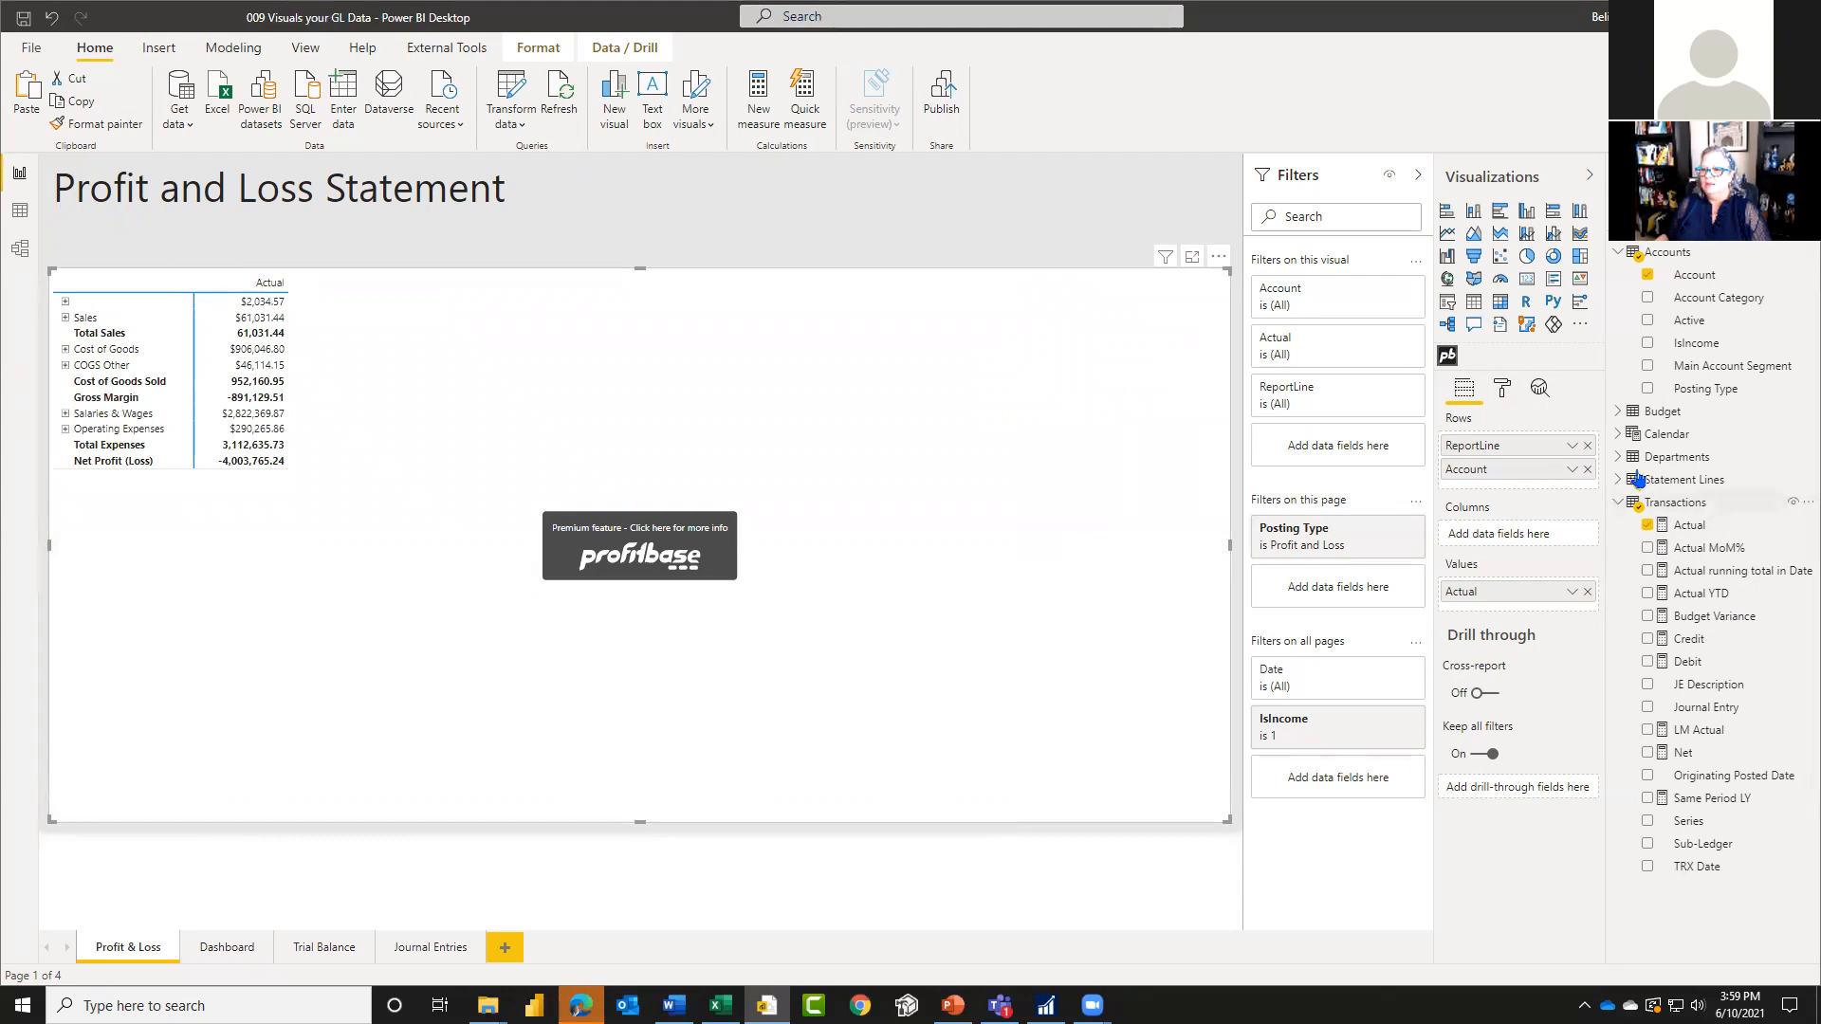
Step: Add the Budget measure from the Budget table to the matrix values after Actual
click(1618, 502)
click(1618, 411)
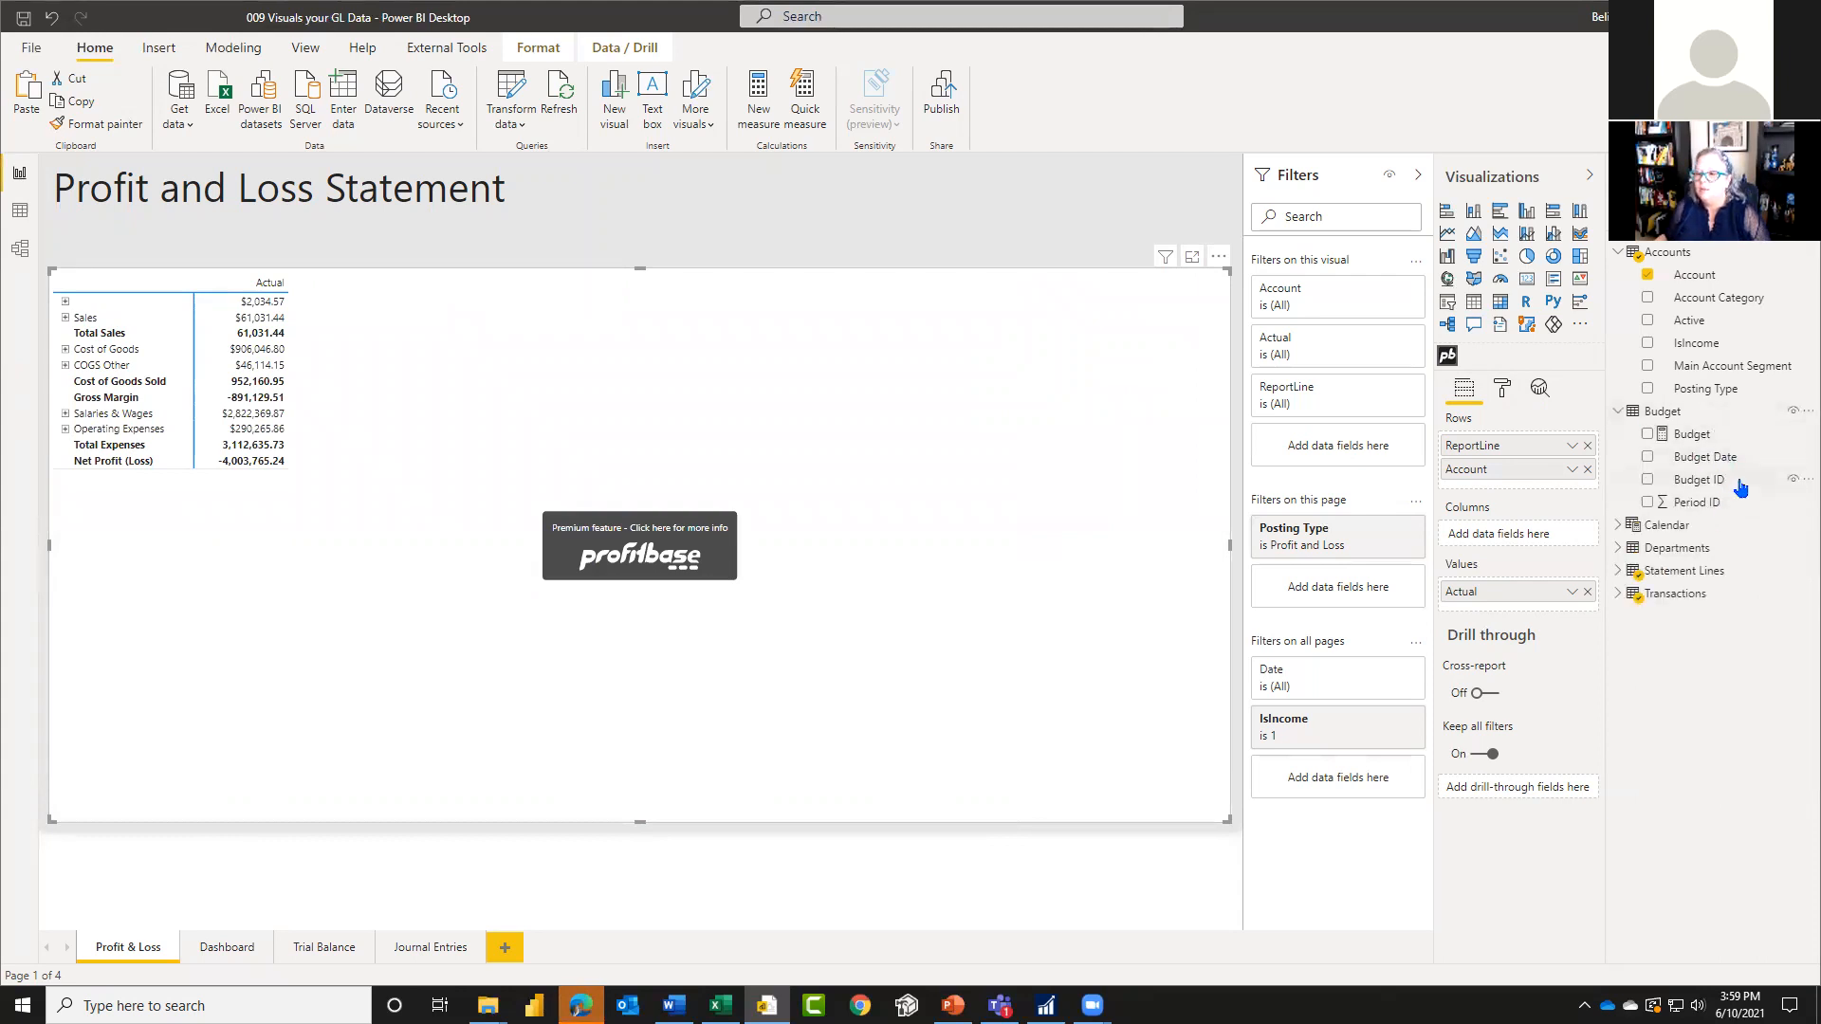
drag(1722, 436, 1518, 608)
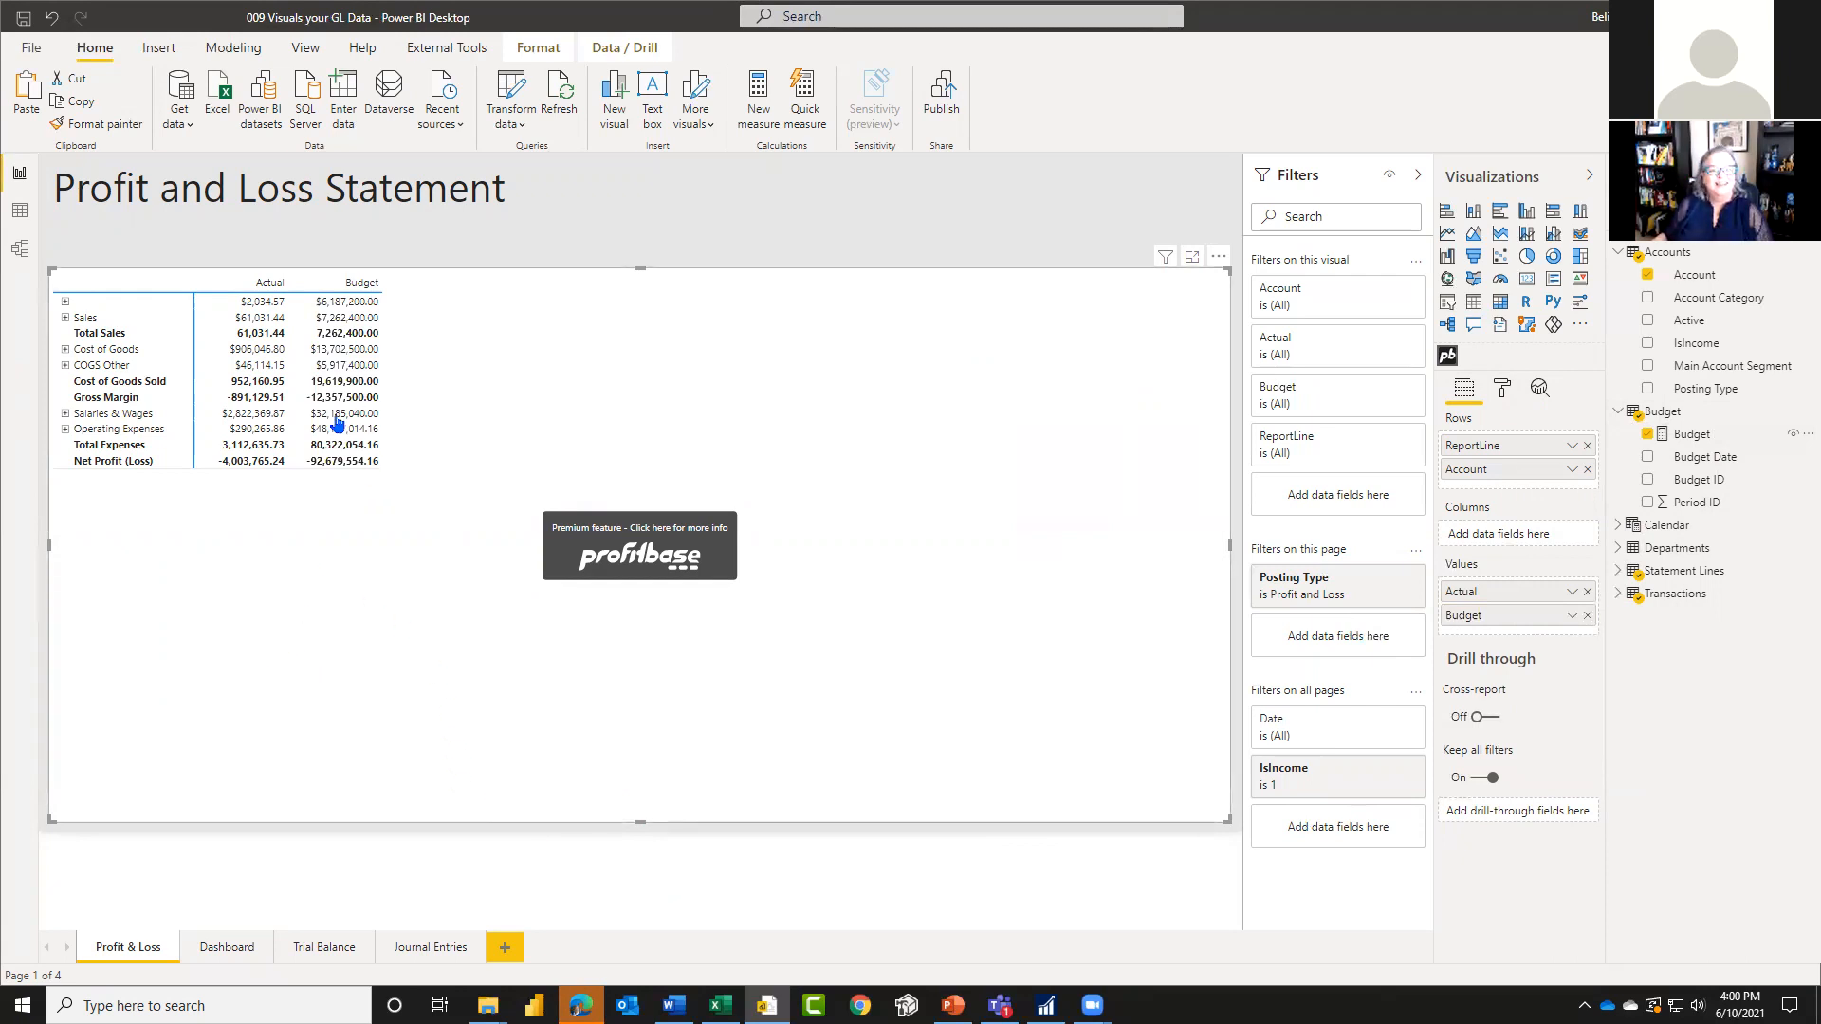
Step: Open the matrix for editing and add a column after Budget titled Variance
click(1219, 259)
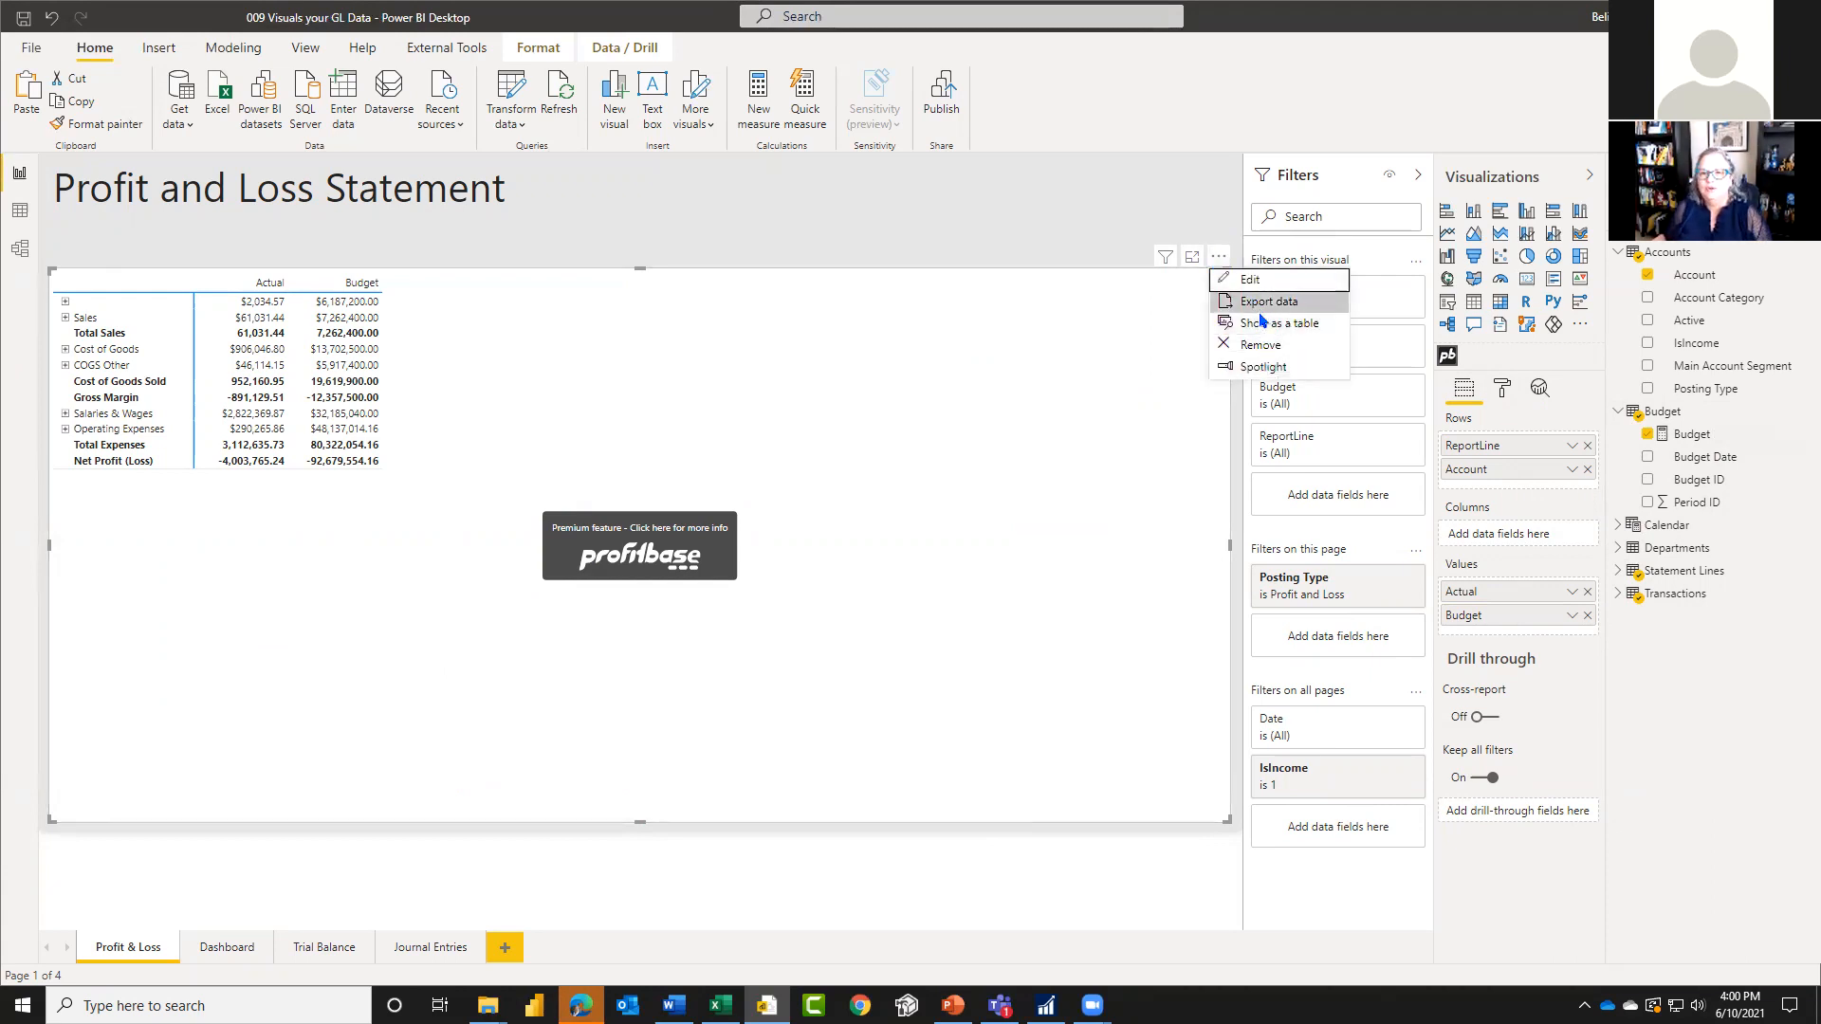
click(1252, 282)
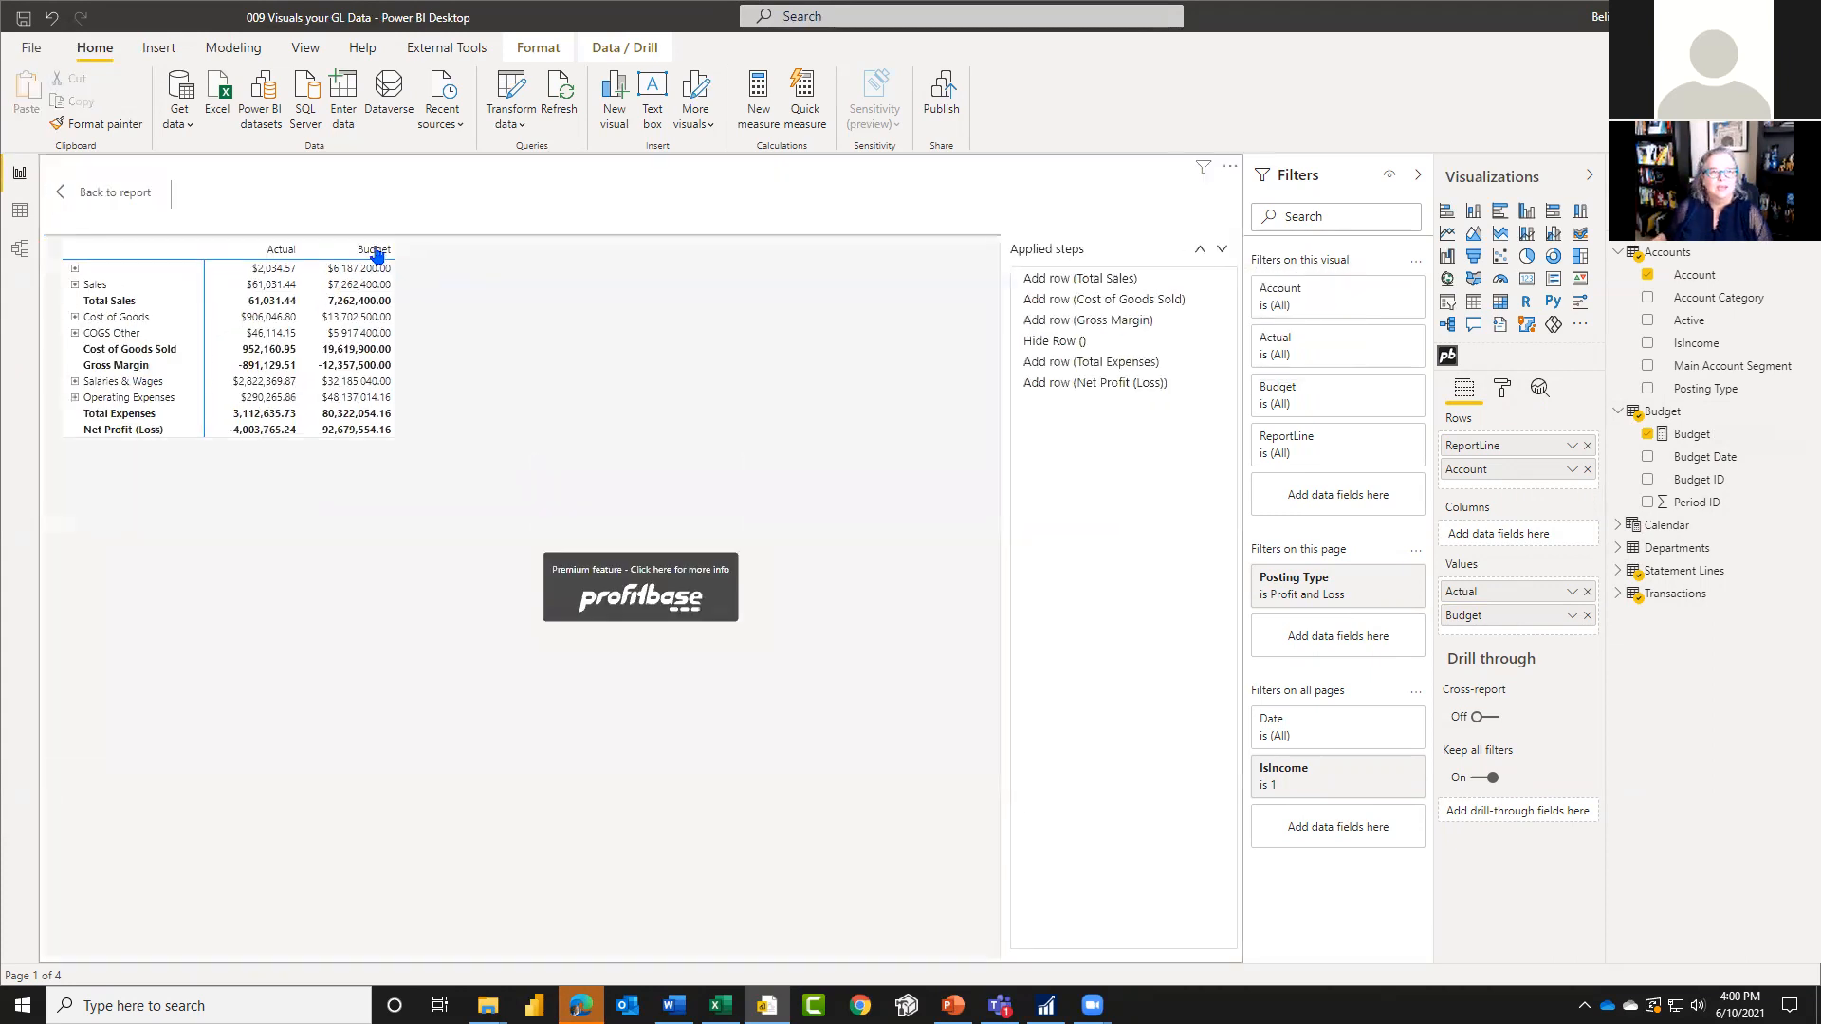
click(375, 251)
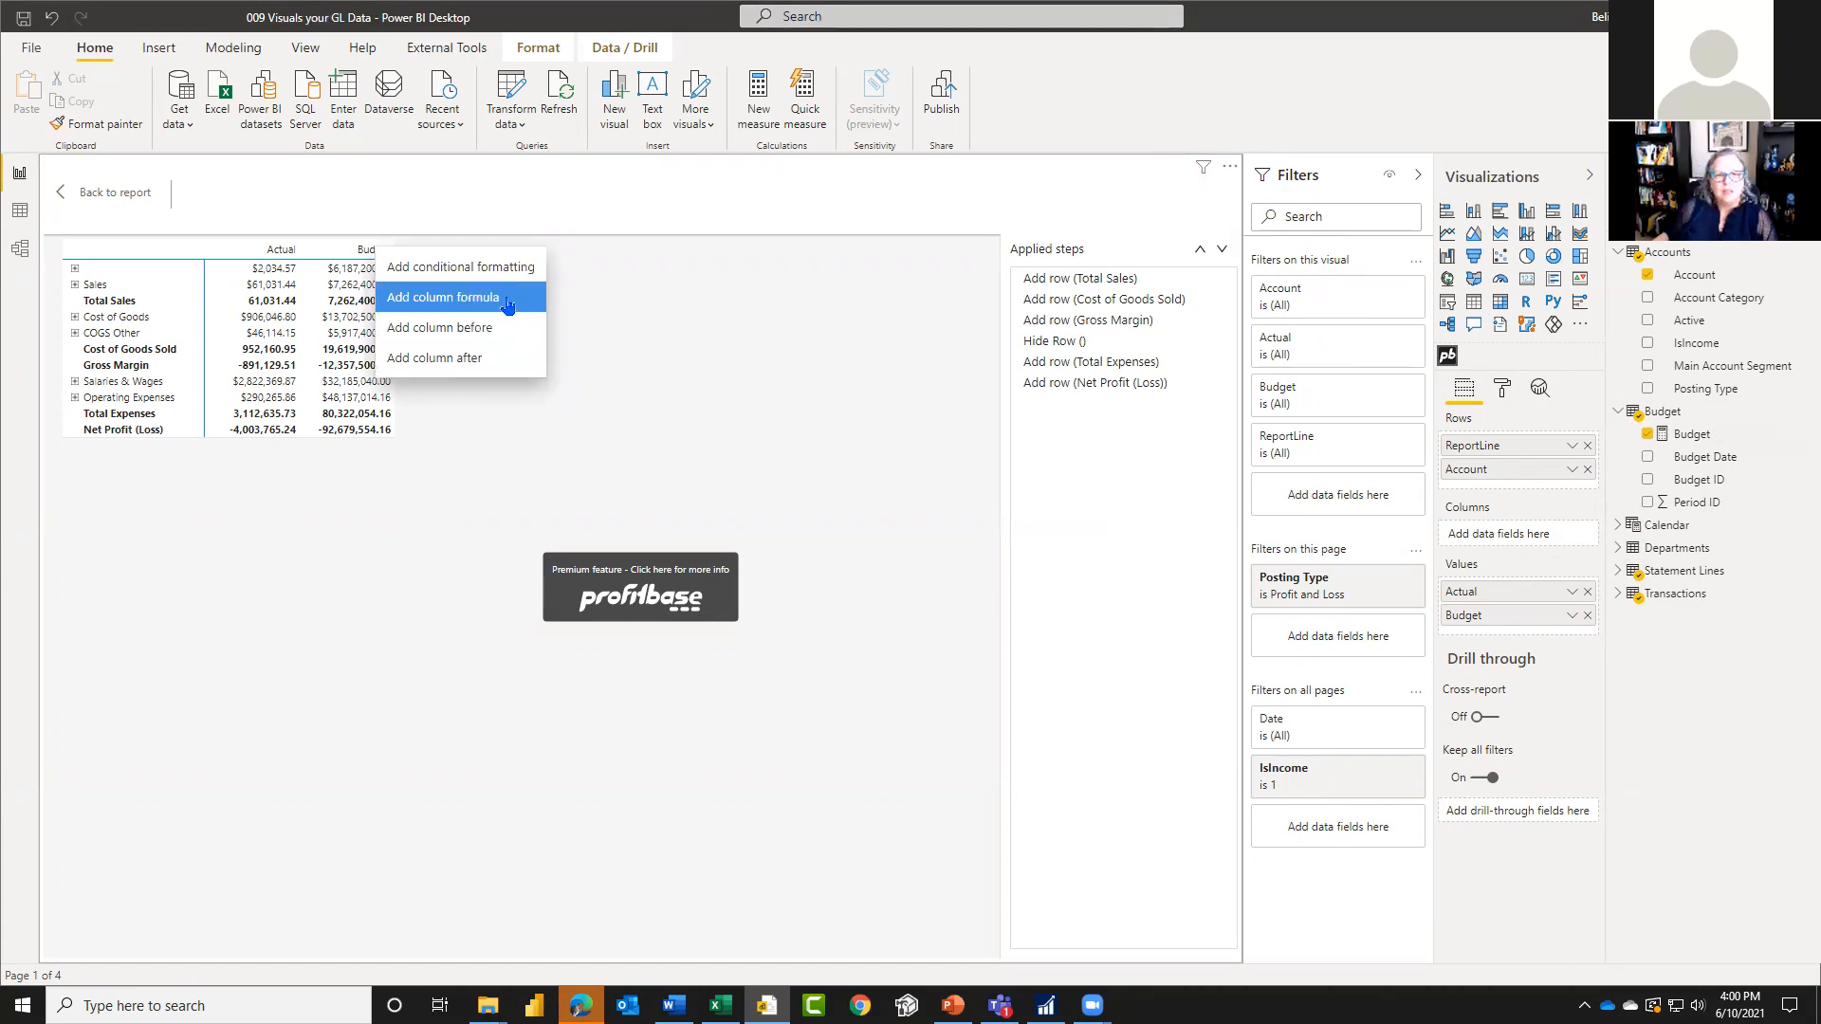
click(495, 358)
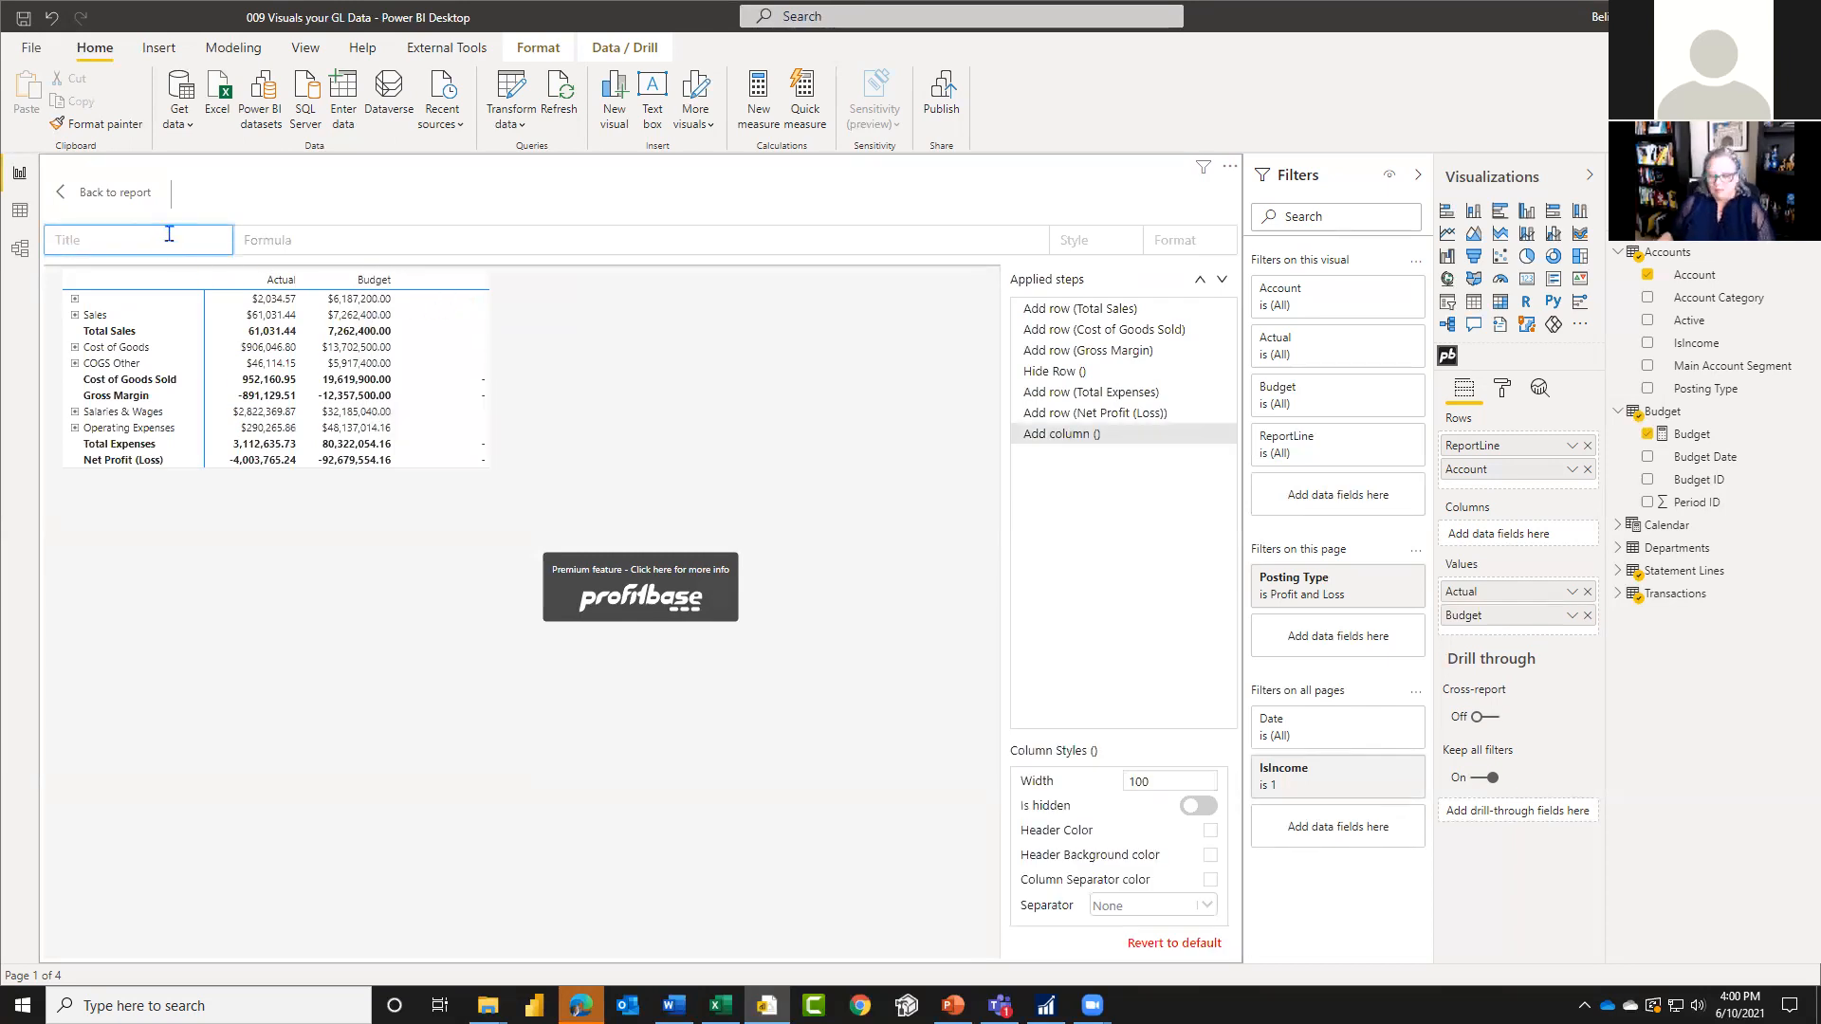
text(Variance)
Step: Define the Variance column's formula as Budget - Actual
click(345, 245)
click(278, 283)
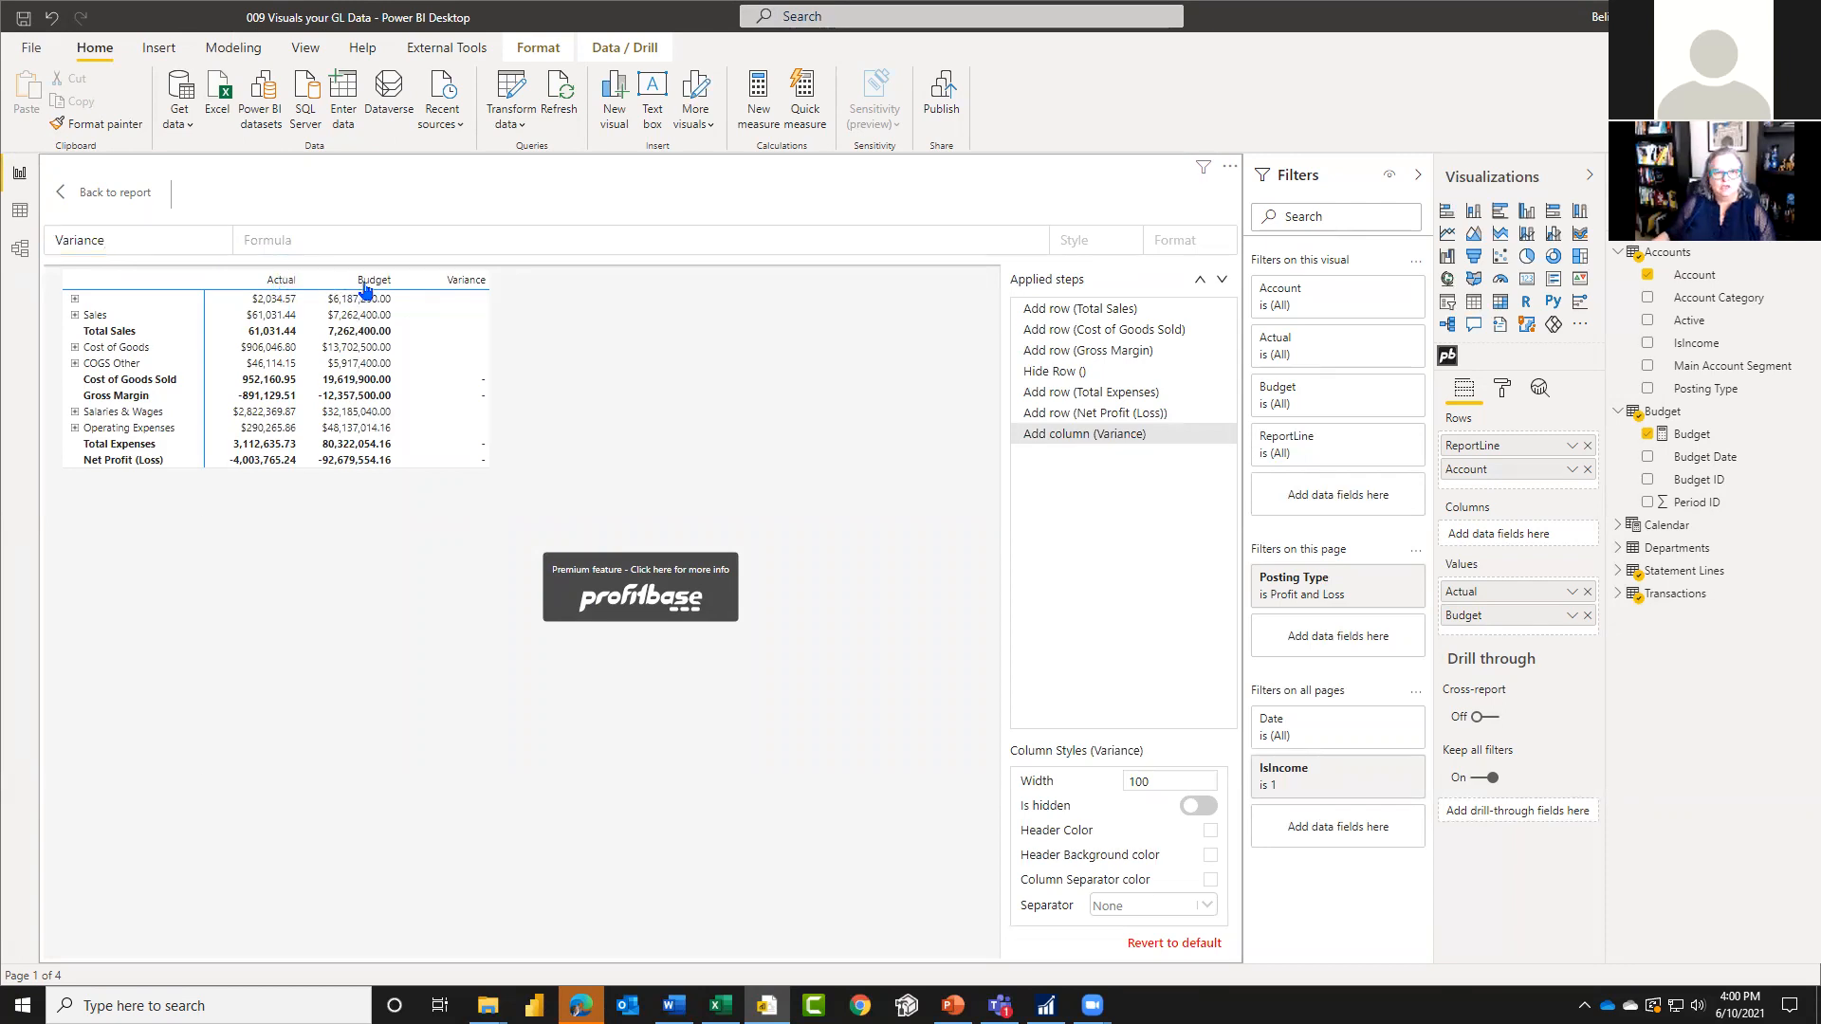
click(319, 242)
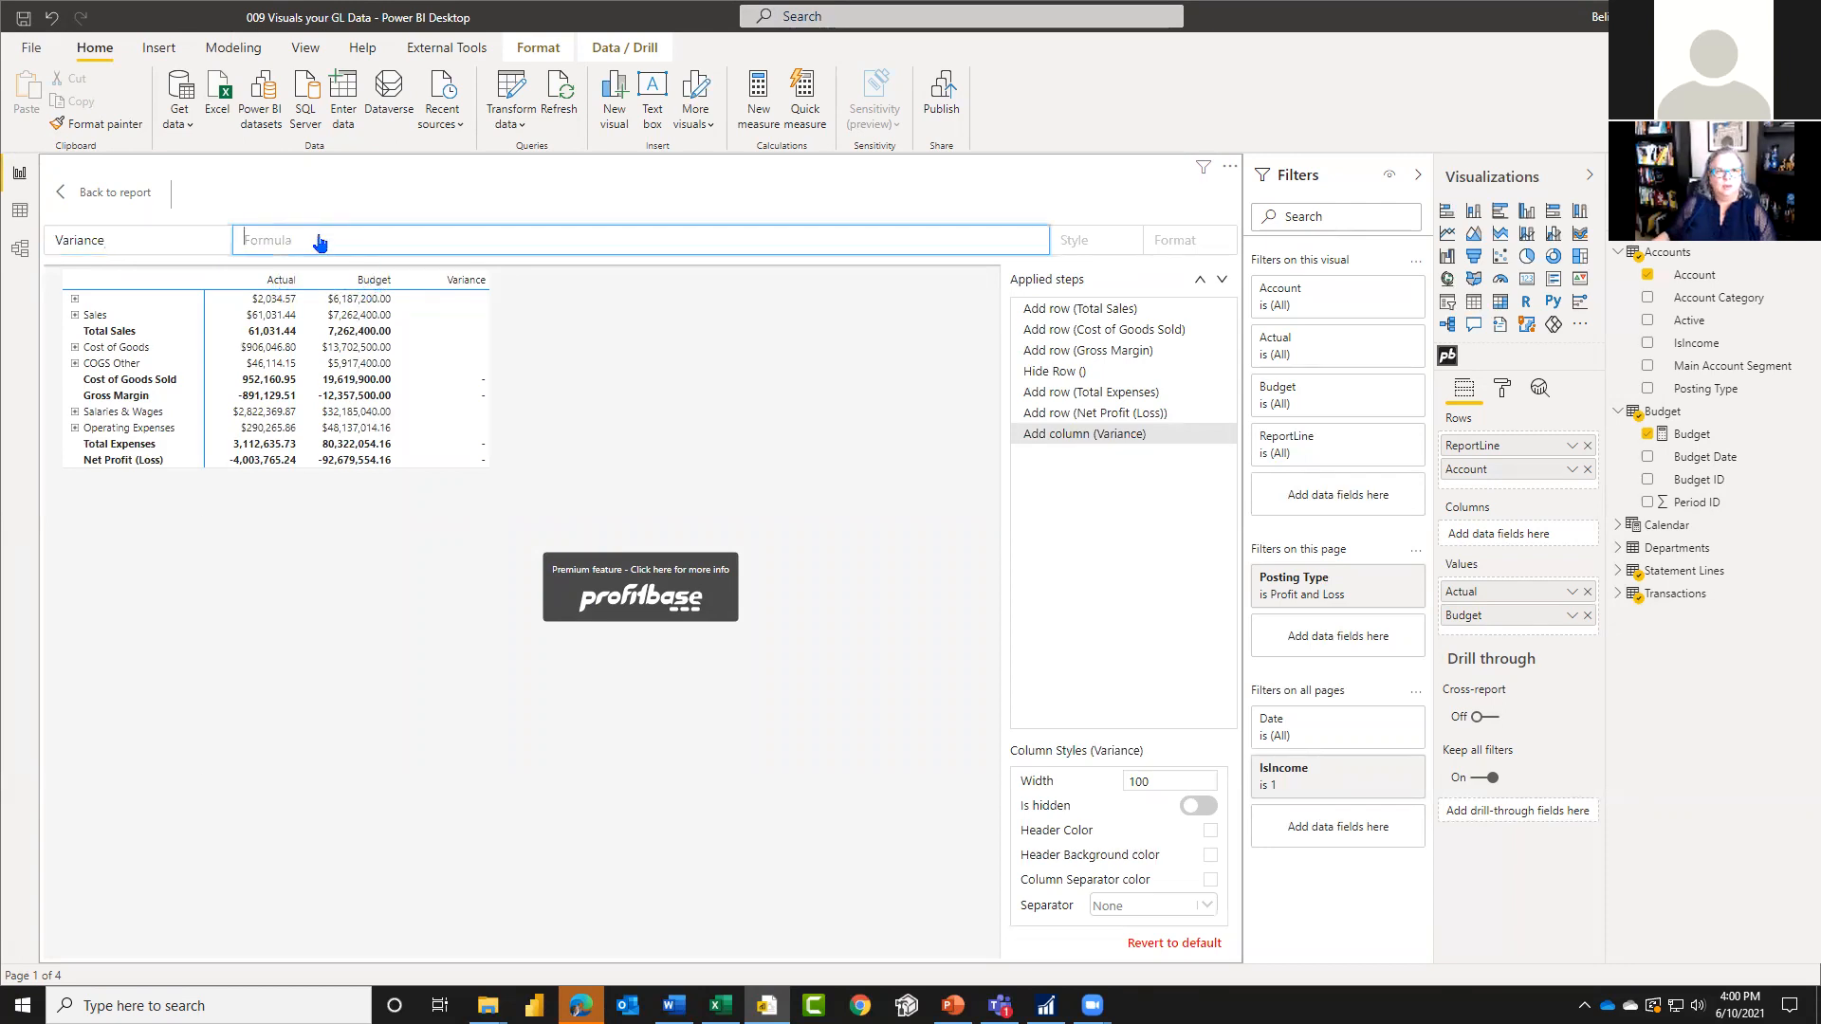
click(368, 287)
click(330, 242)
click(368, 286)
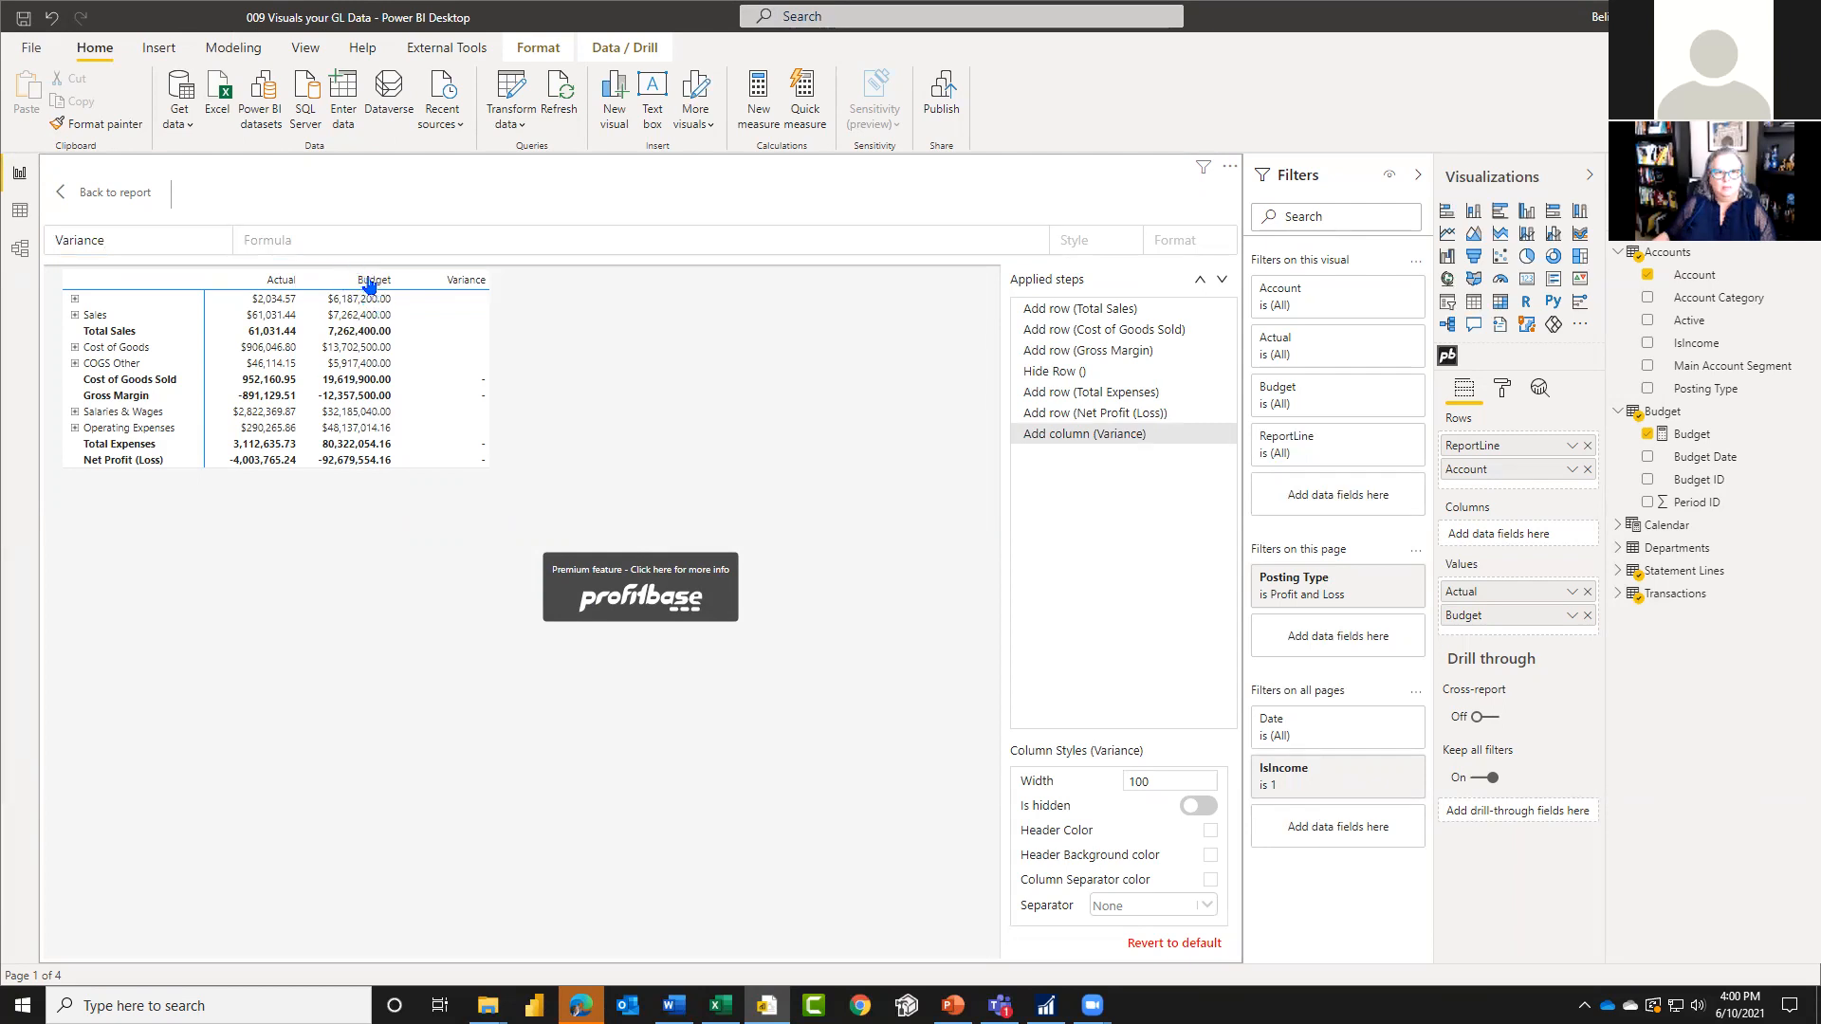
click(358, 244)
click(366, 304)
text(-)
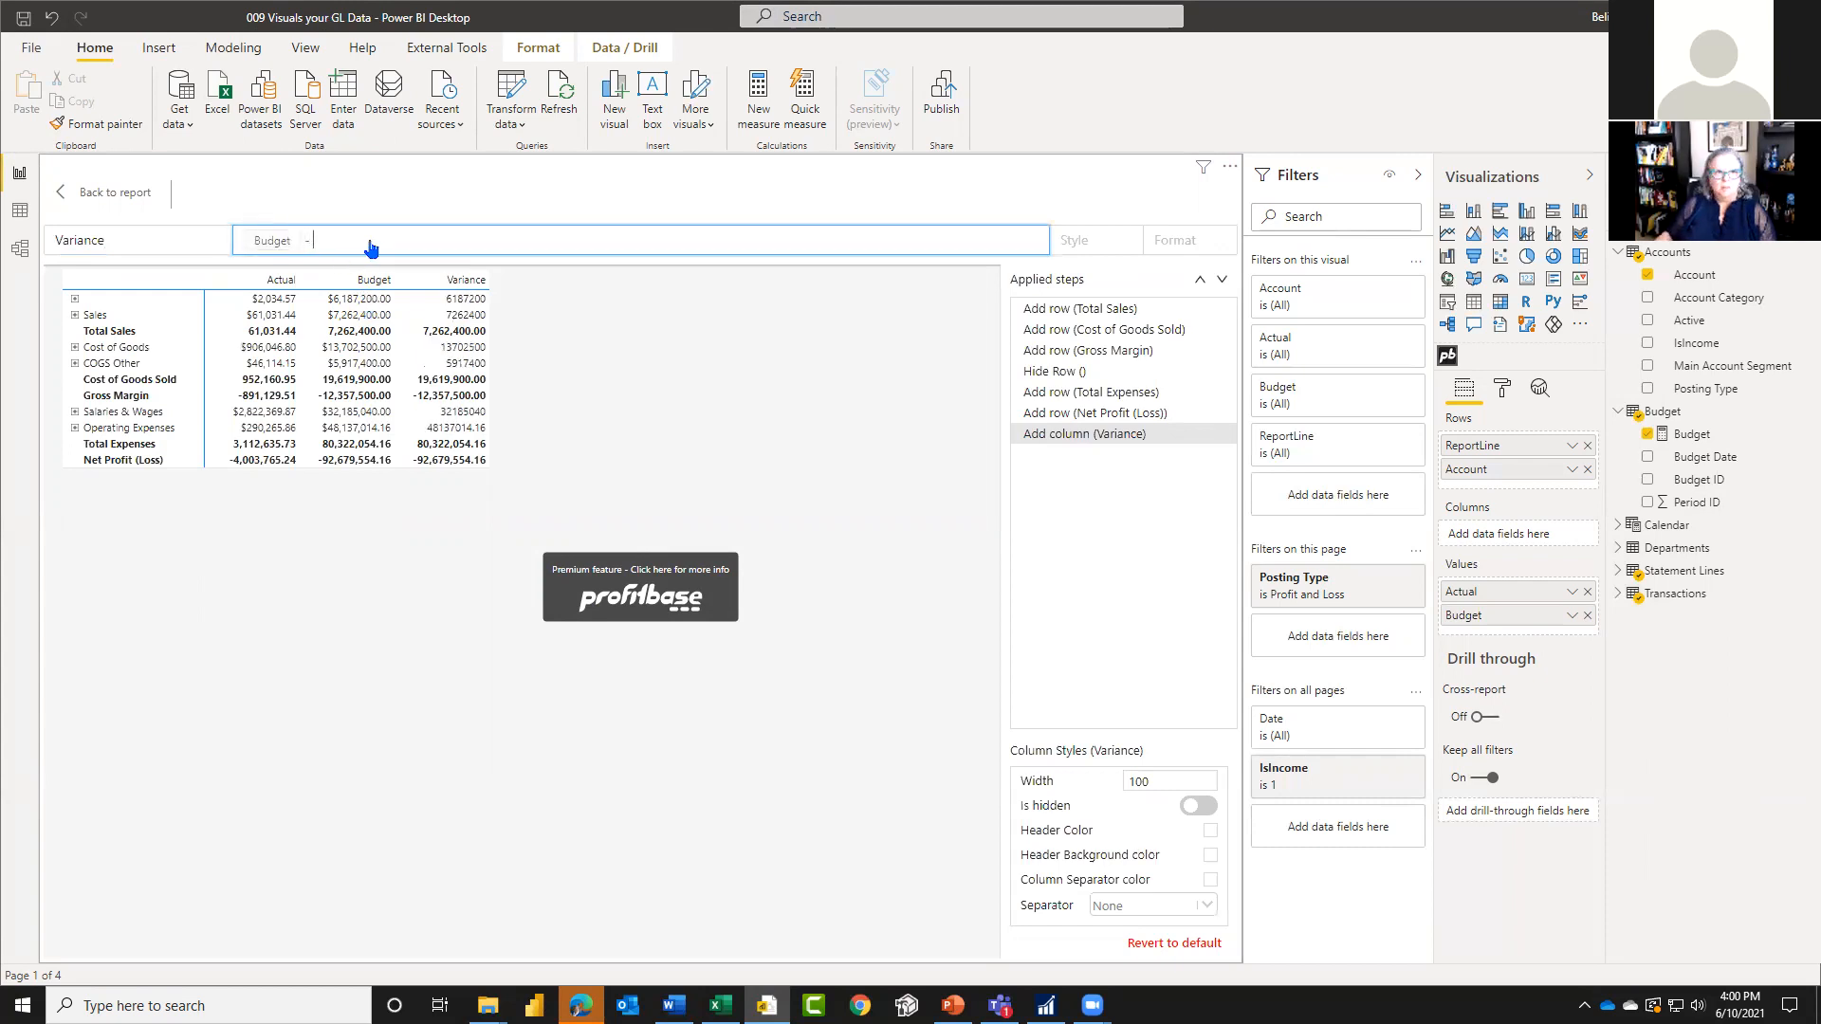
click(274, 304)
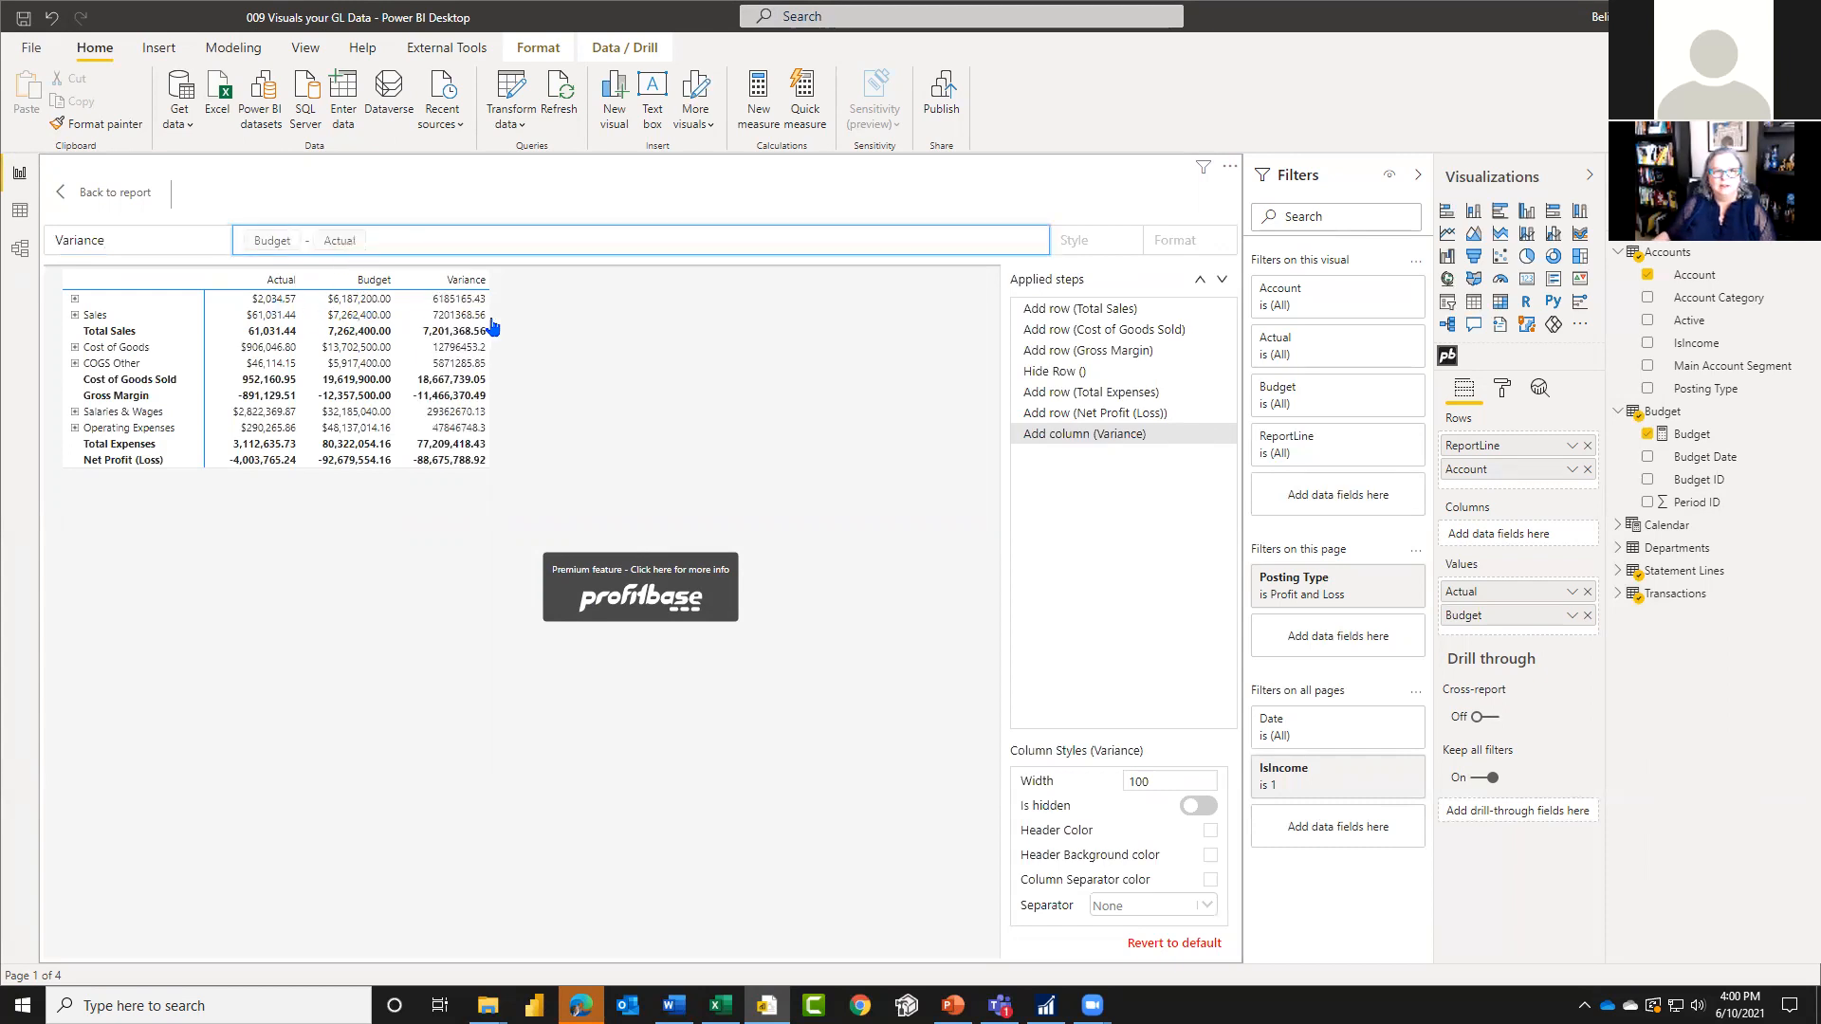
click(718, 410)
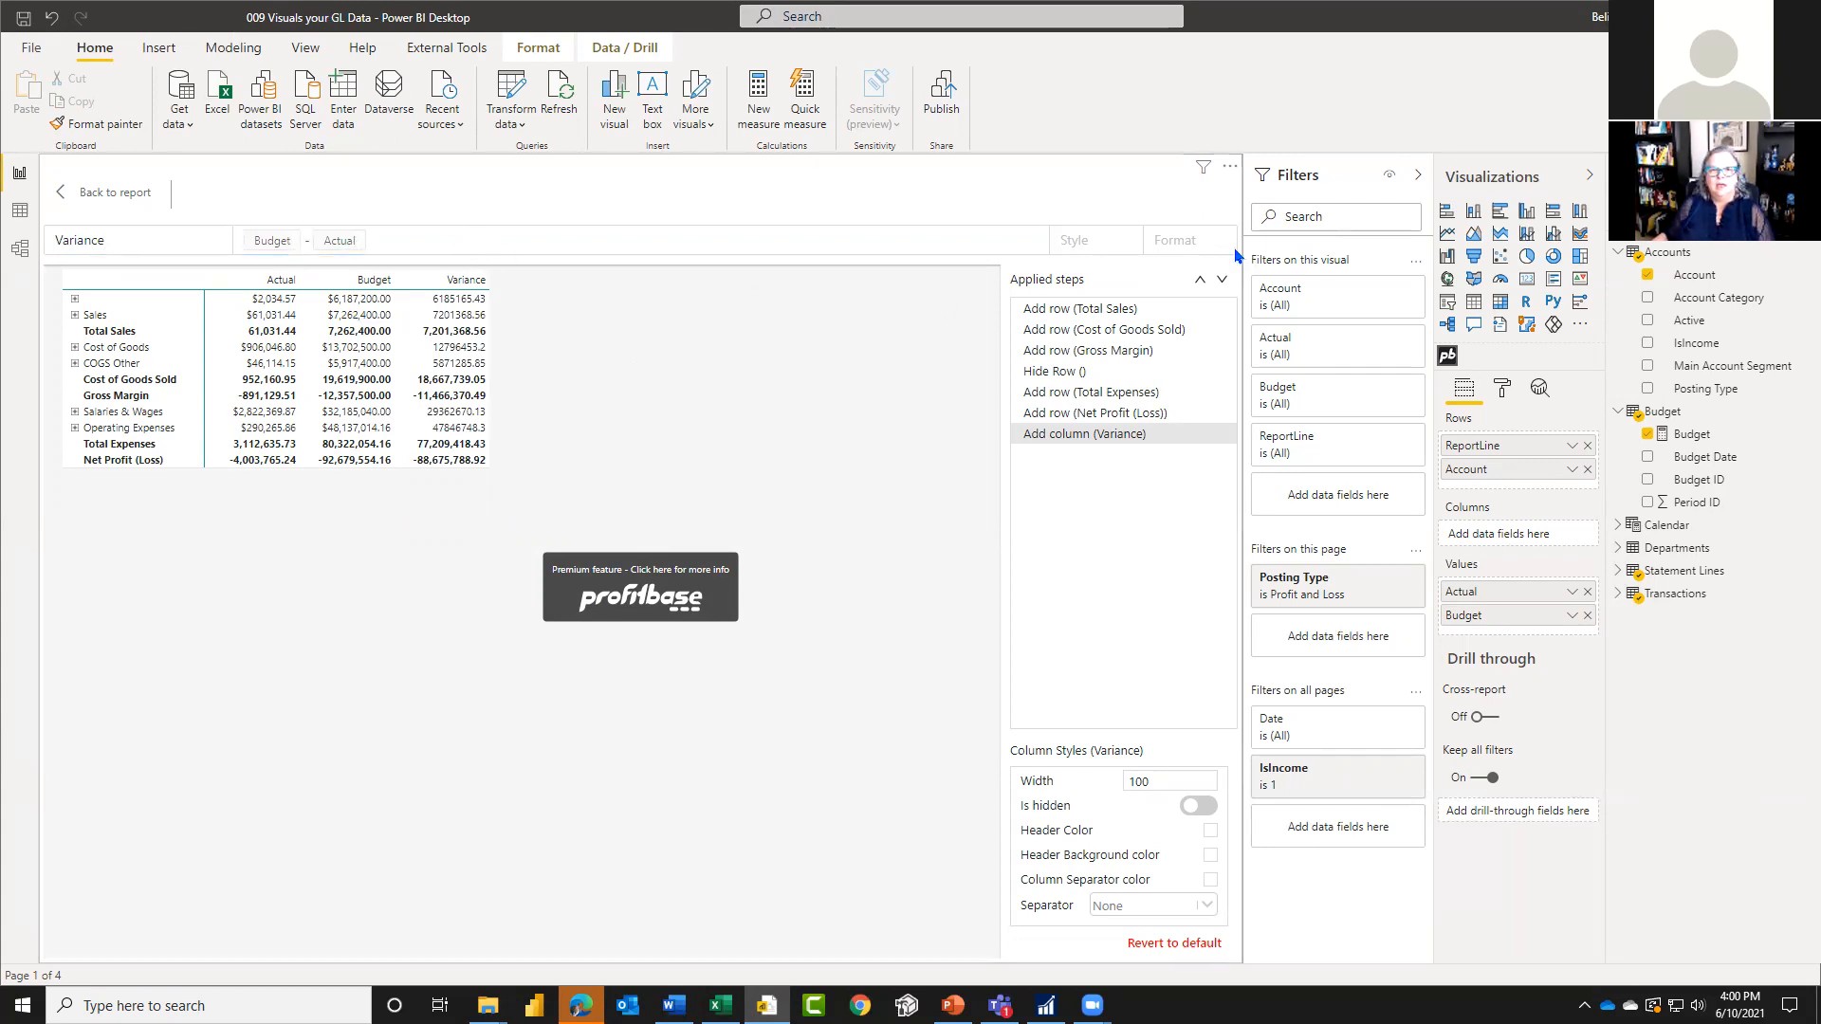
Step: Apply the Bold style to the Variance column
click(864, 243)
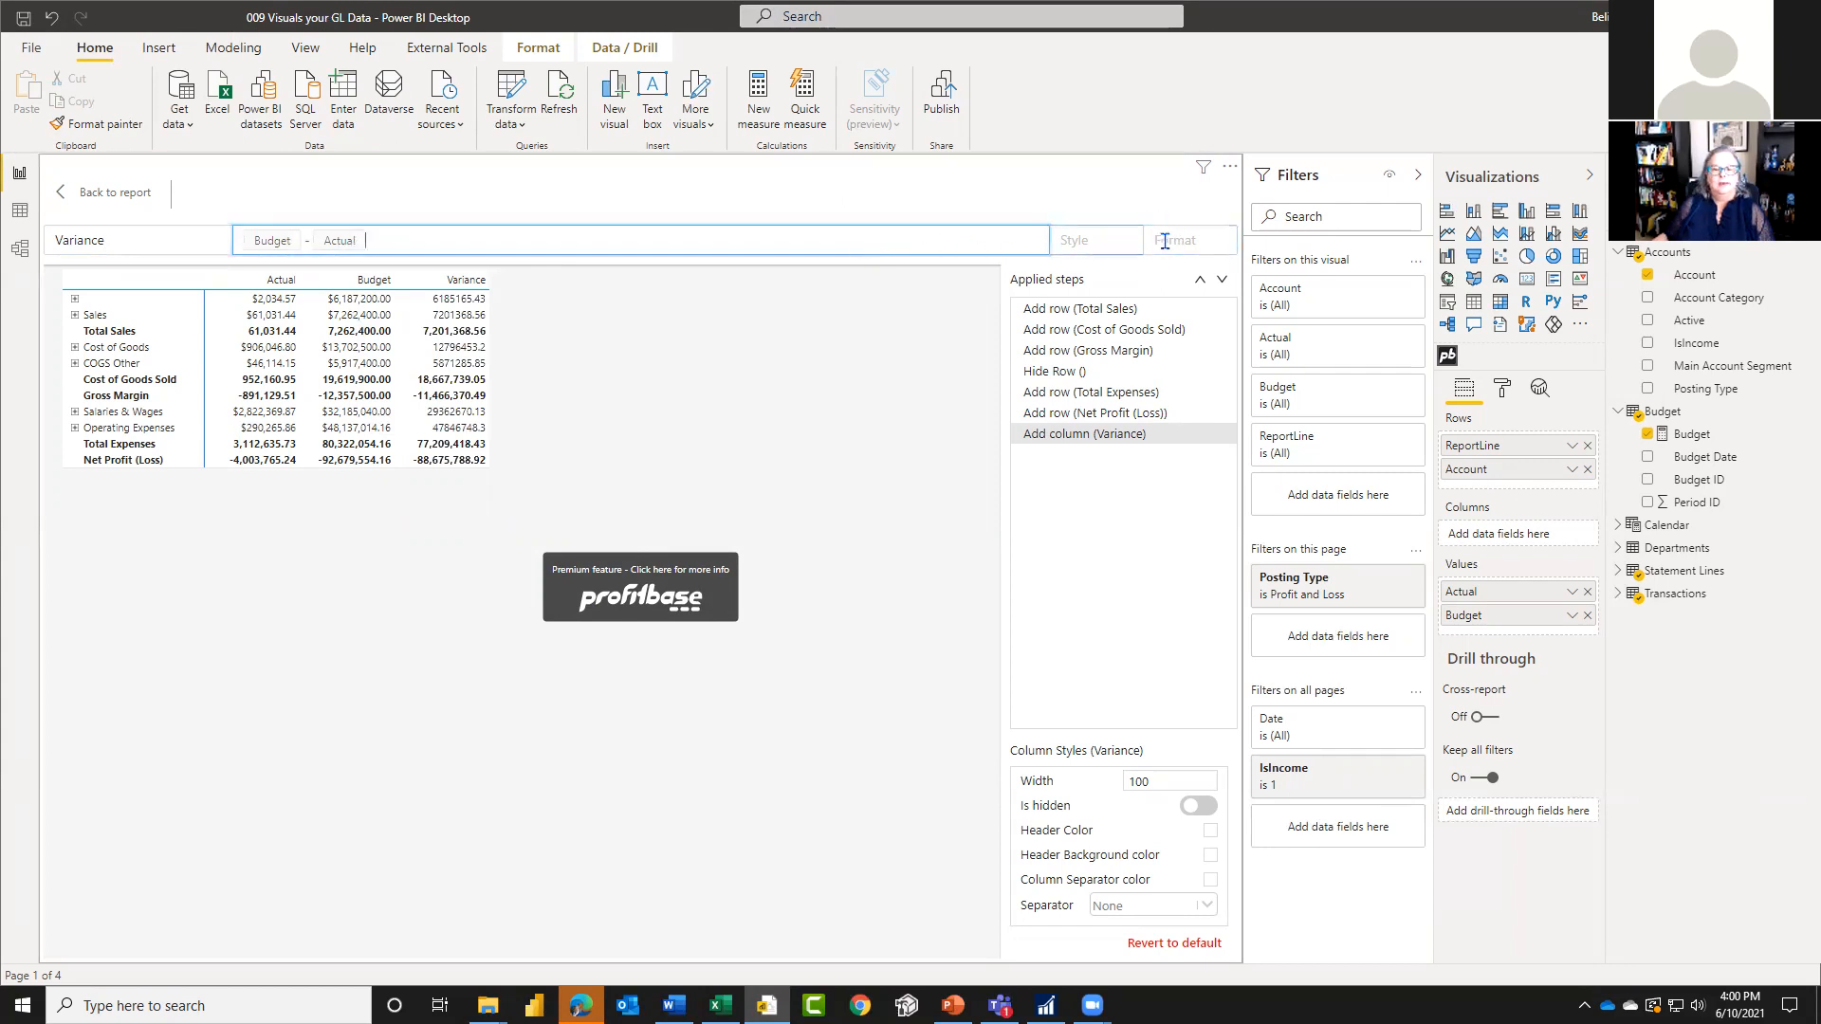
click(1115, 241)
click(1115, 240)
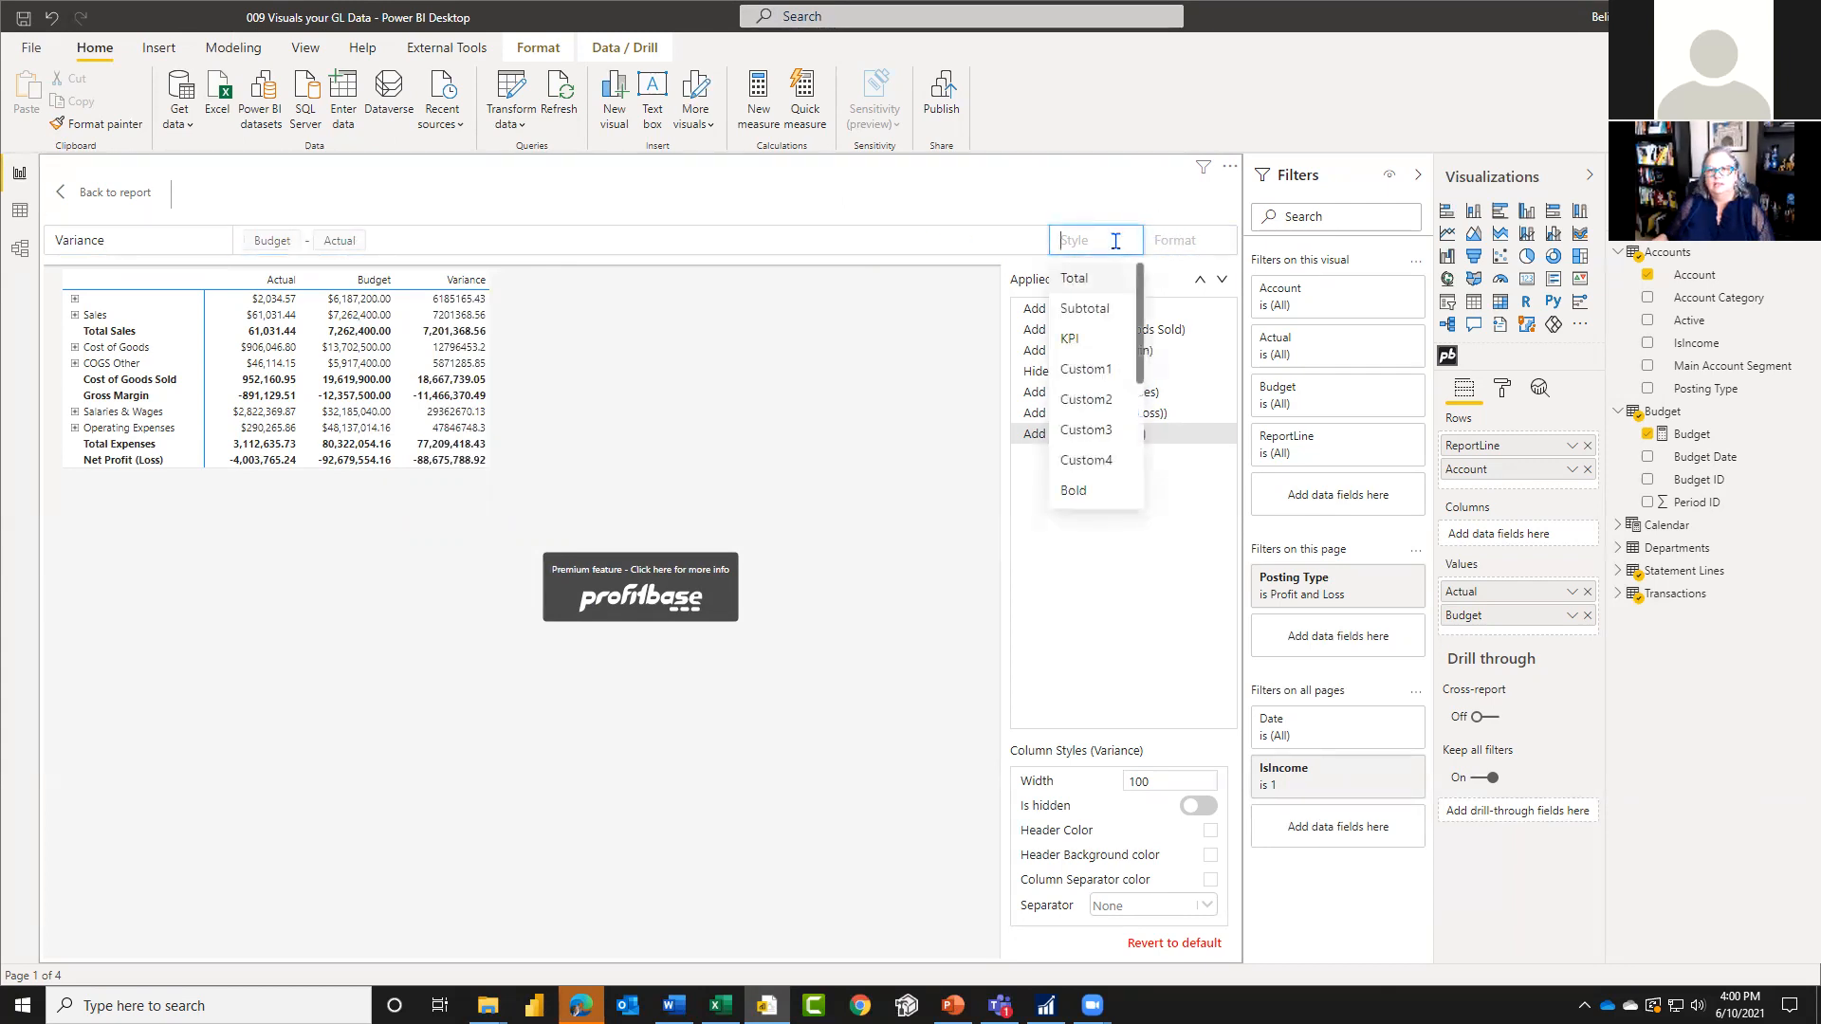
click(1082, 492)
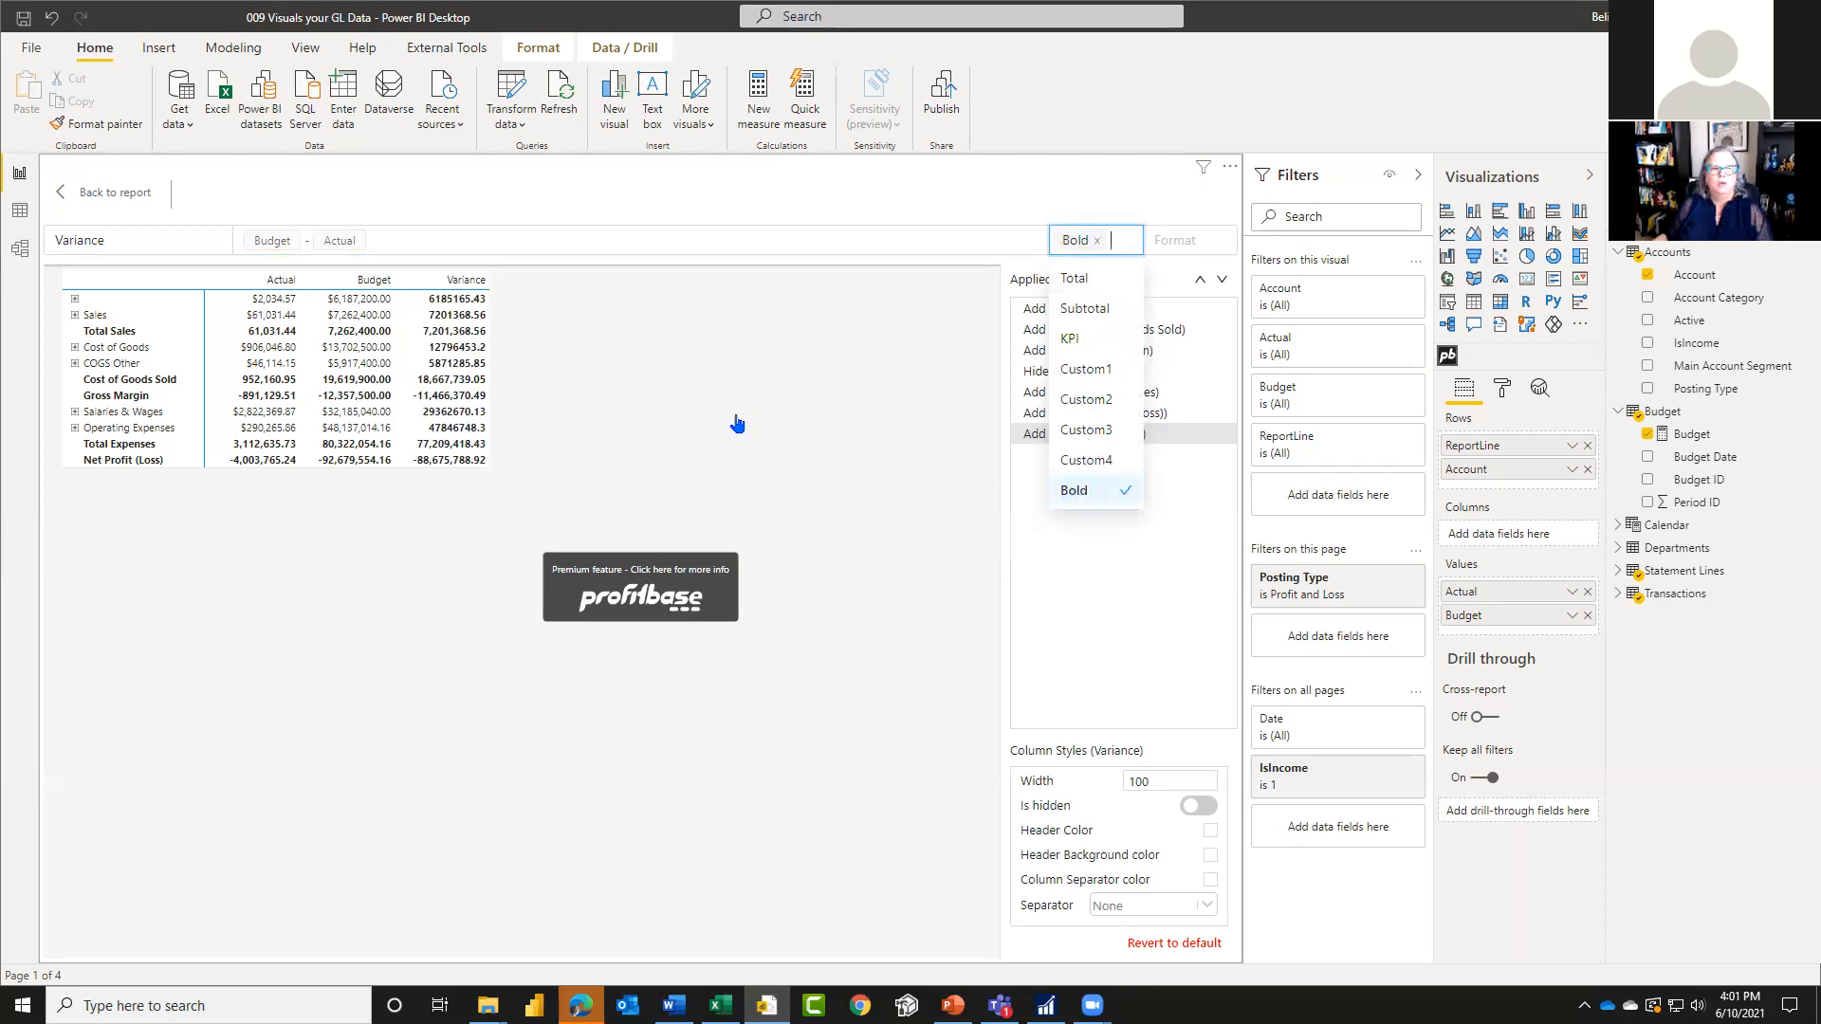
Step: Try adding a conditional formatting rule to the Variance column and remove it from the applied steps
click(464, 286)
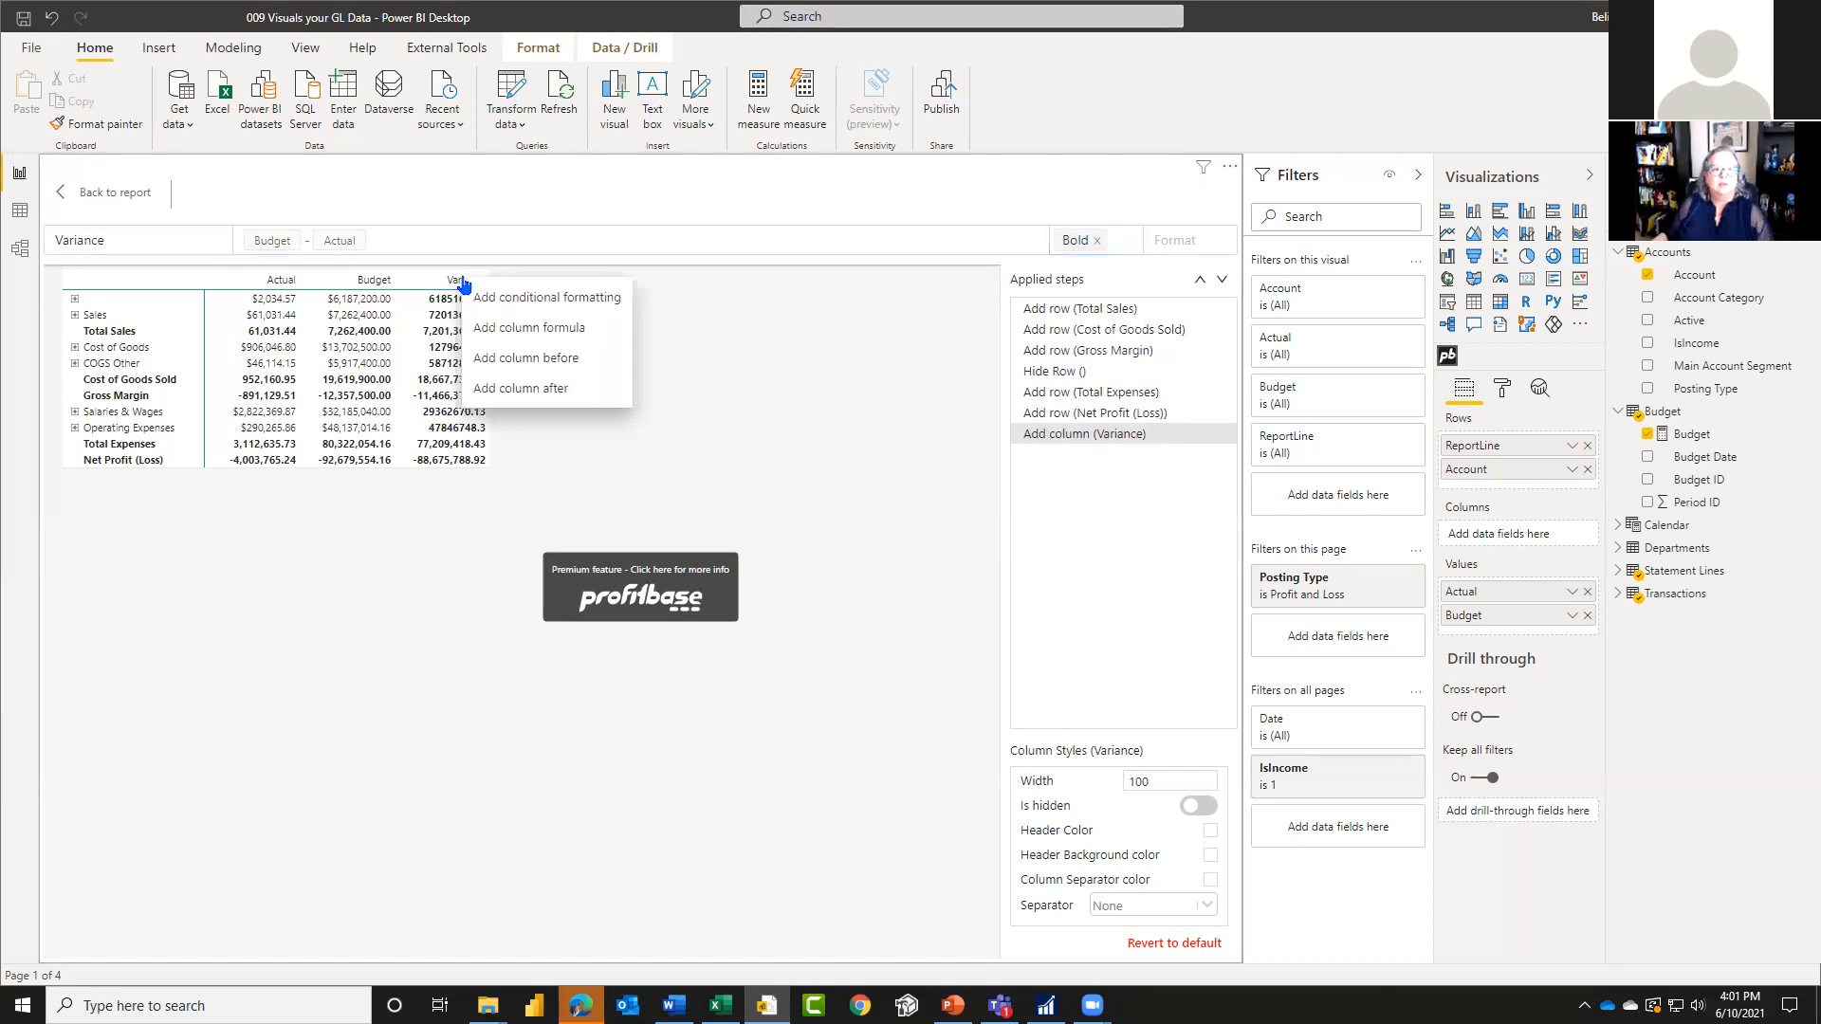
click(574, 298)
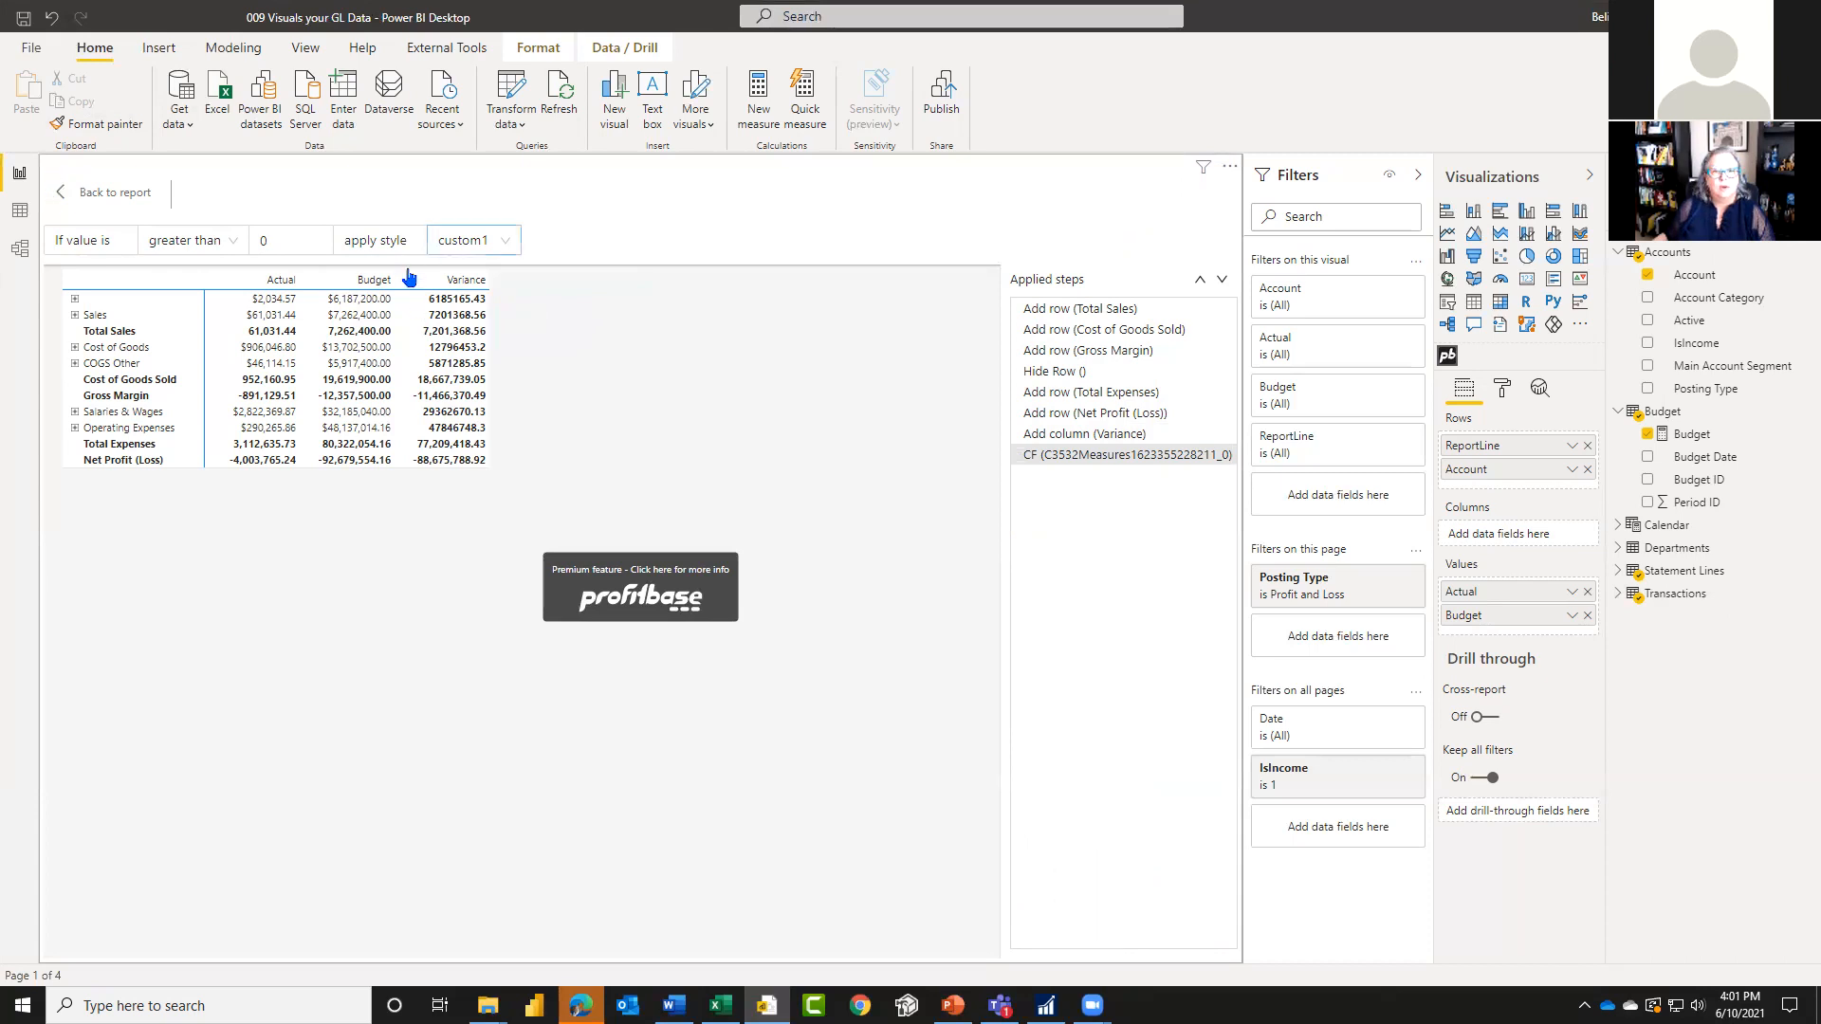
click(467, 283)
click(468, 283)
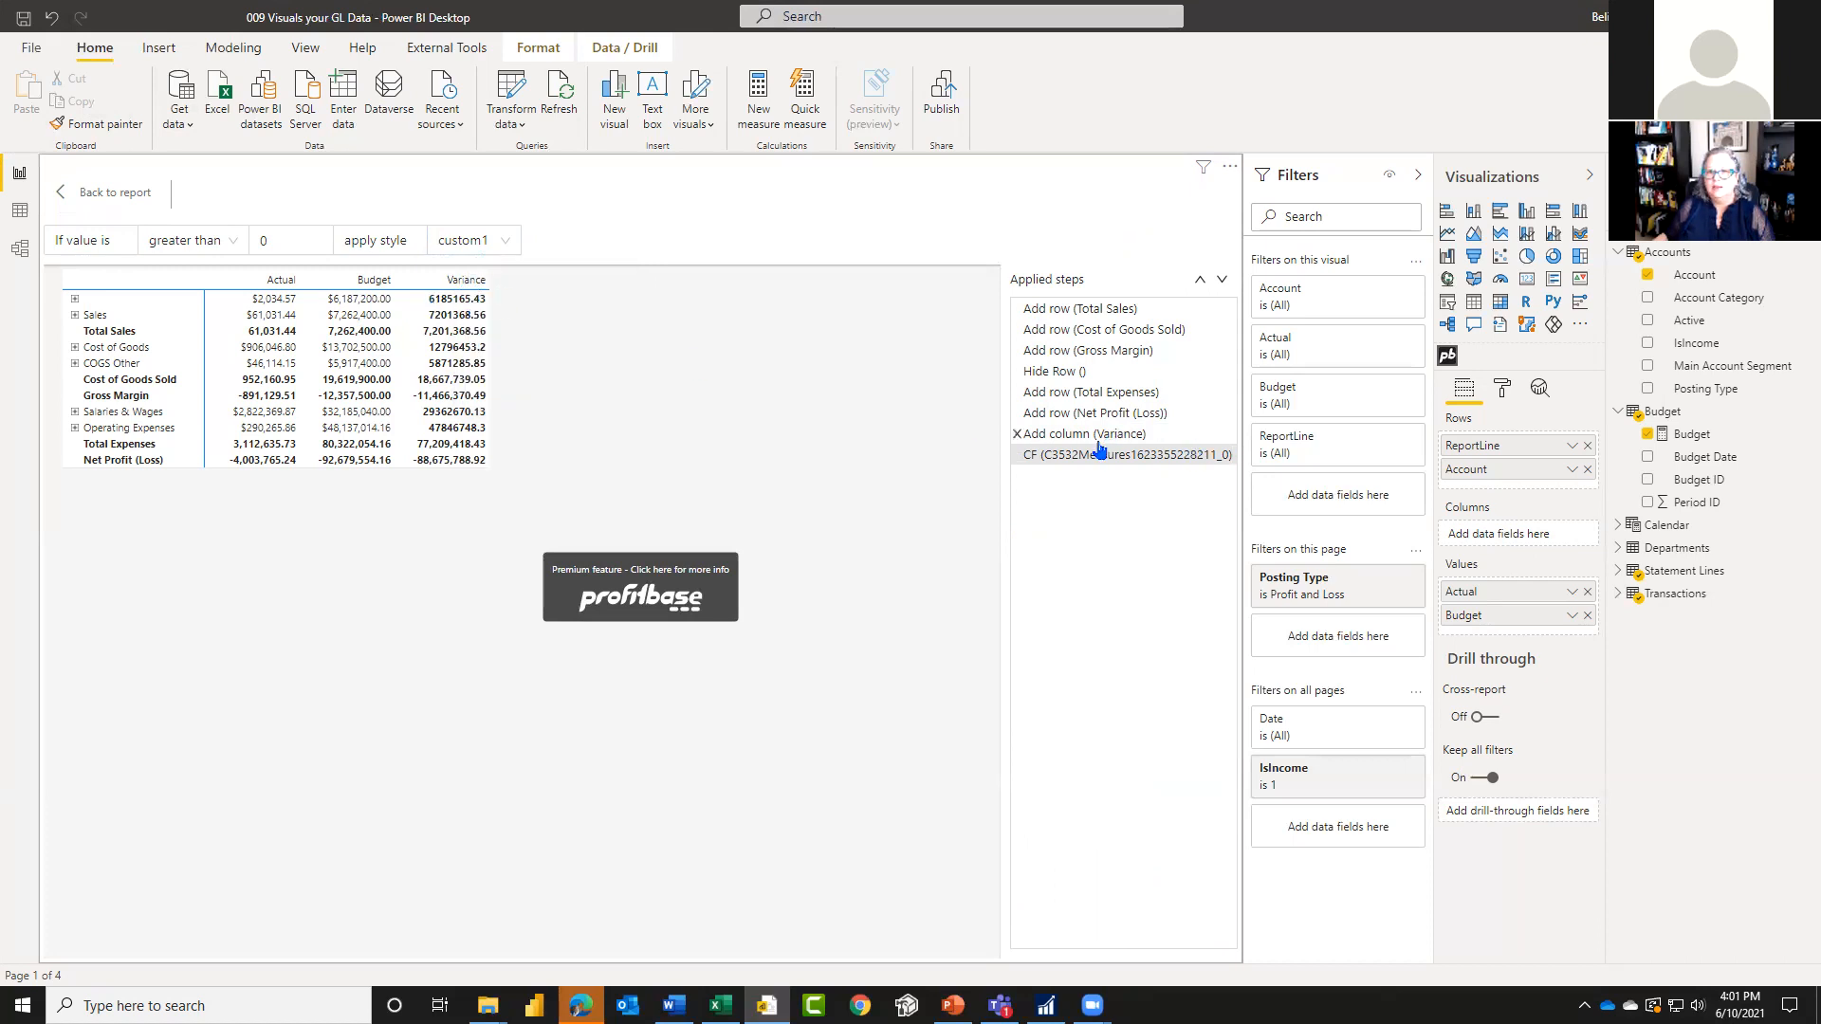
click(1020, 456)
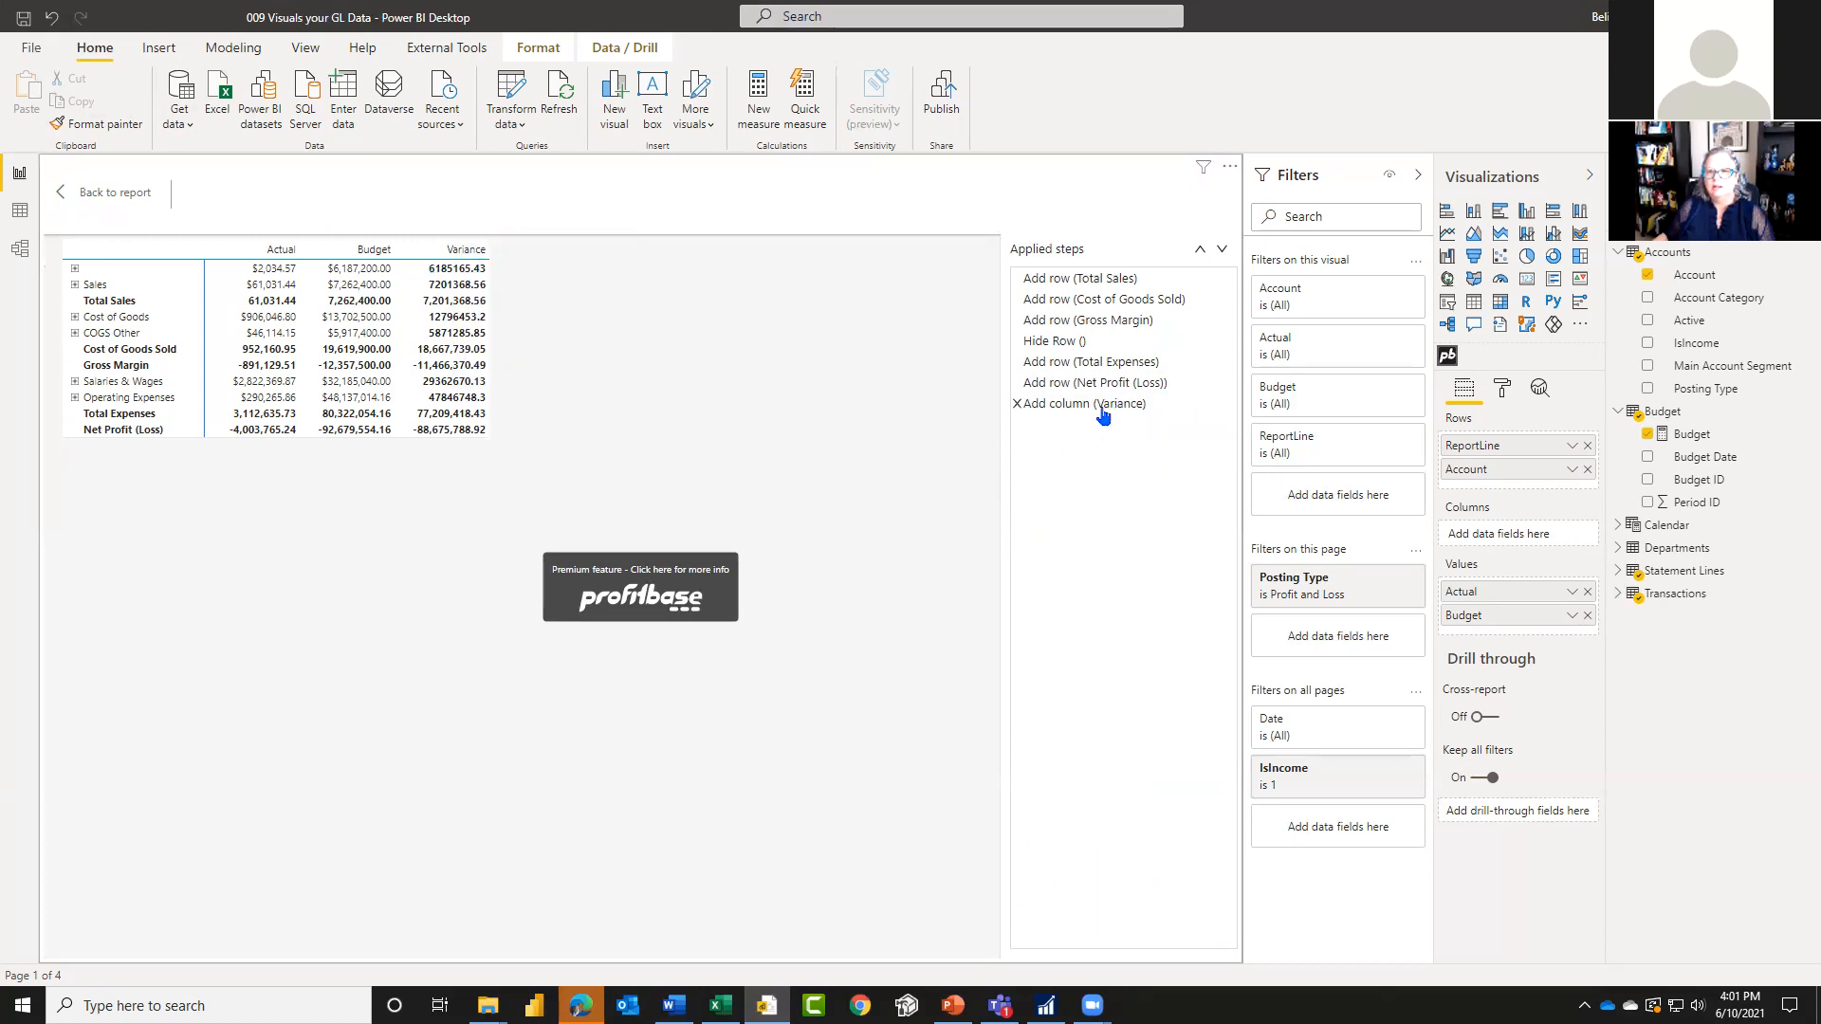
Step: Reopen the Variance column's settings and set its separator to Right only
click(1101, 406)
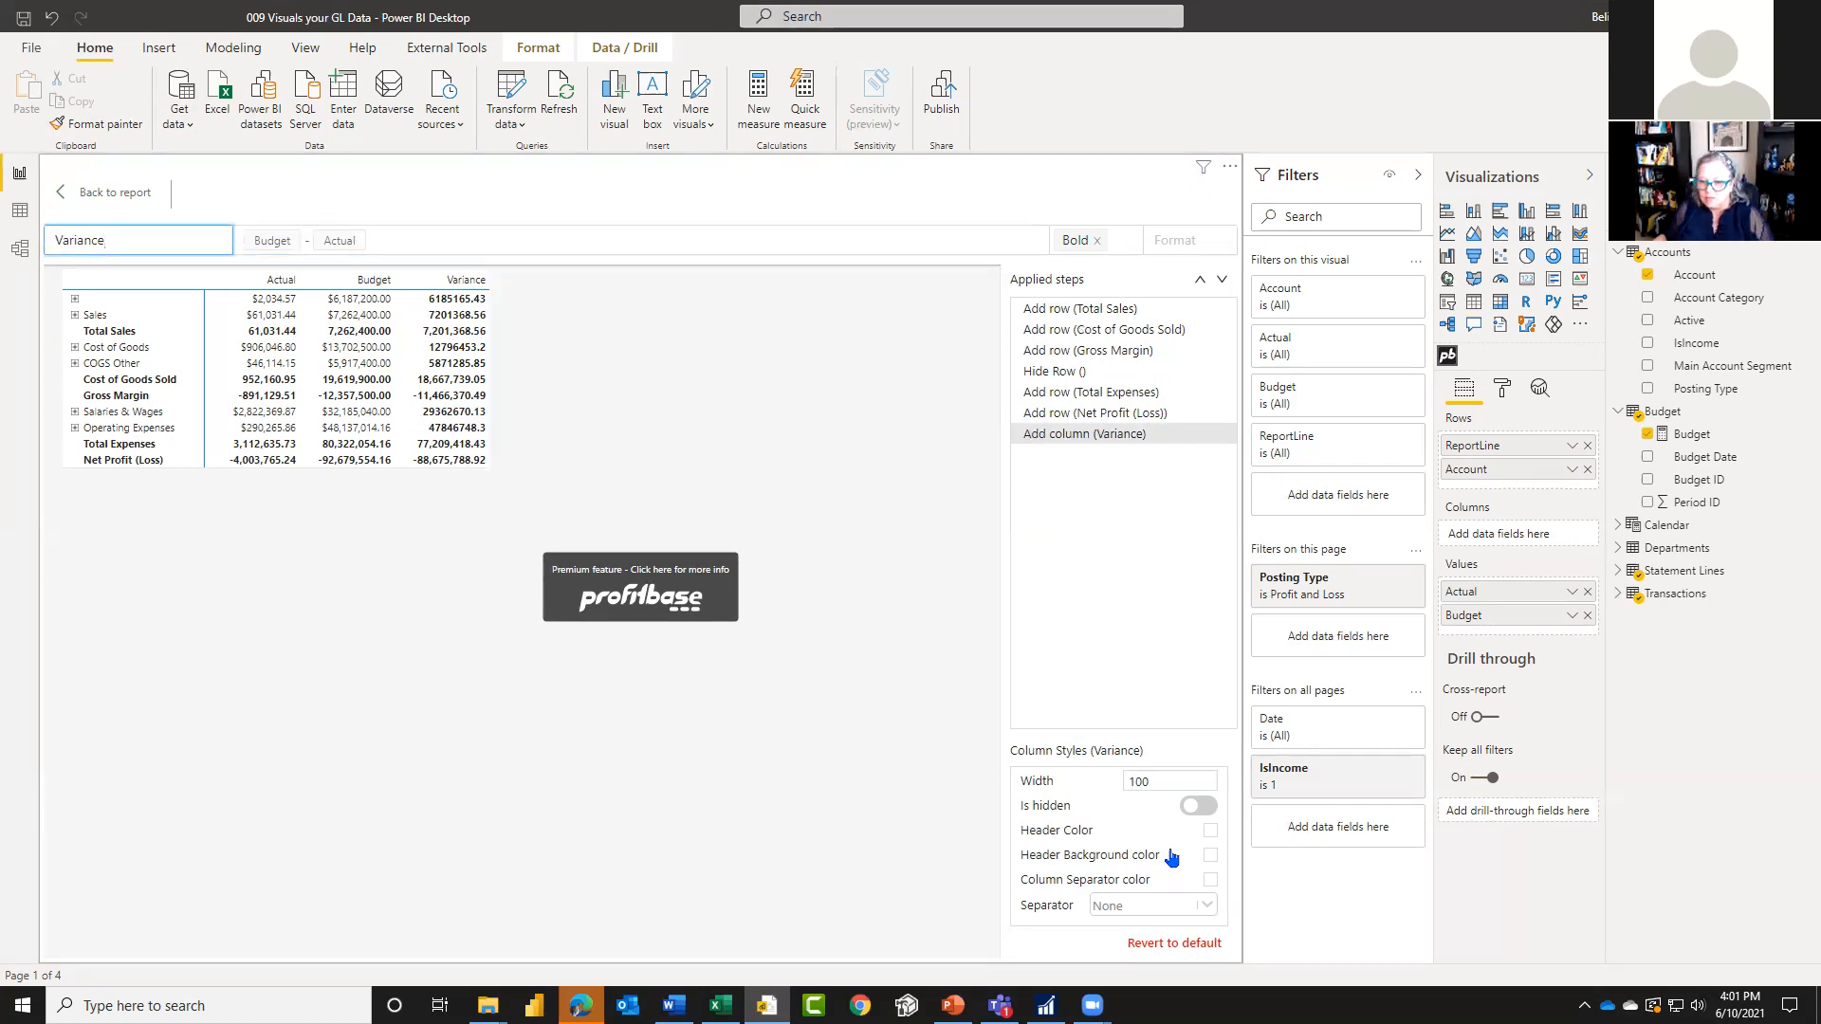
click(1204, 908)
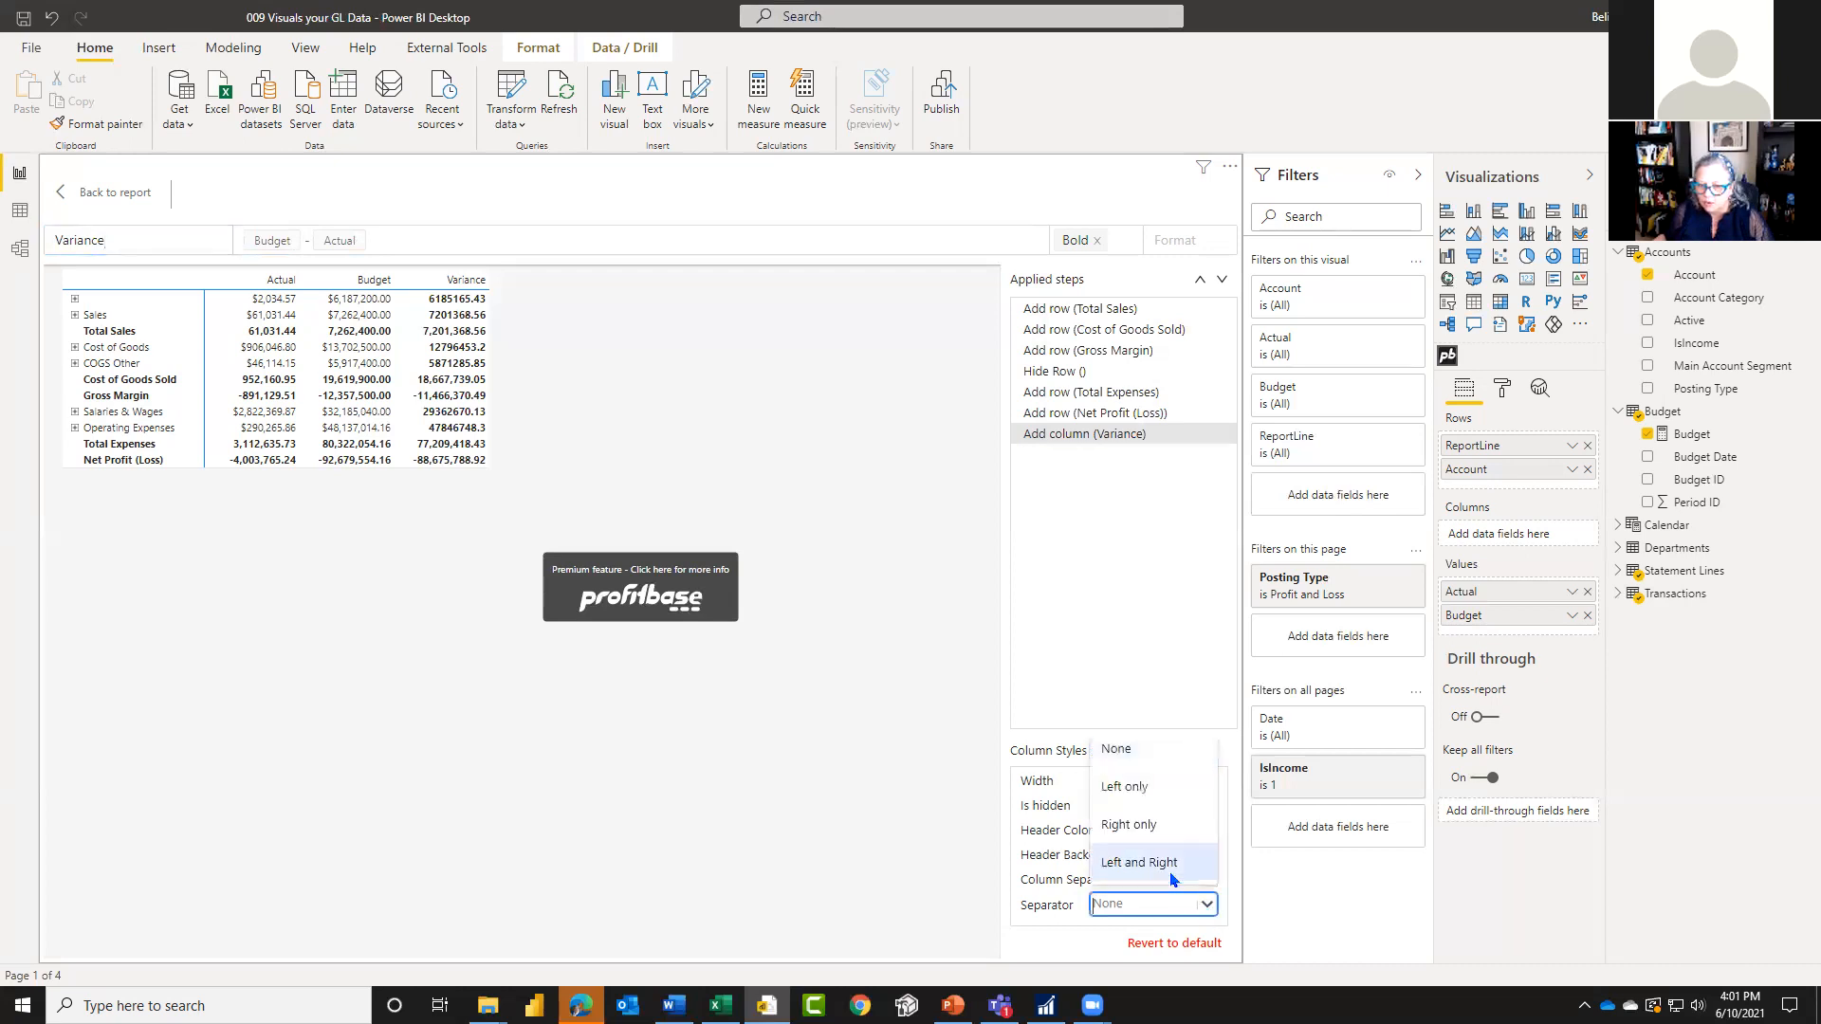
click(1163, 825)
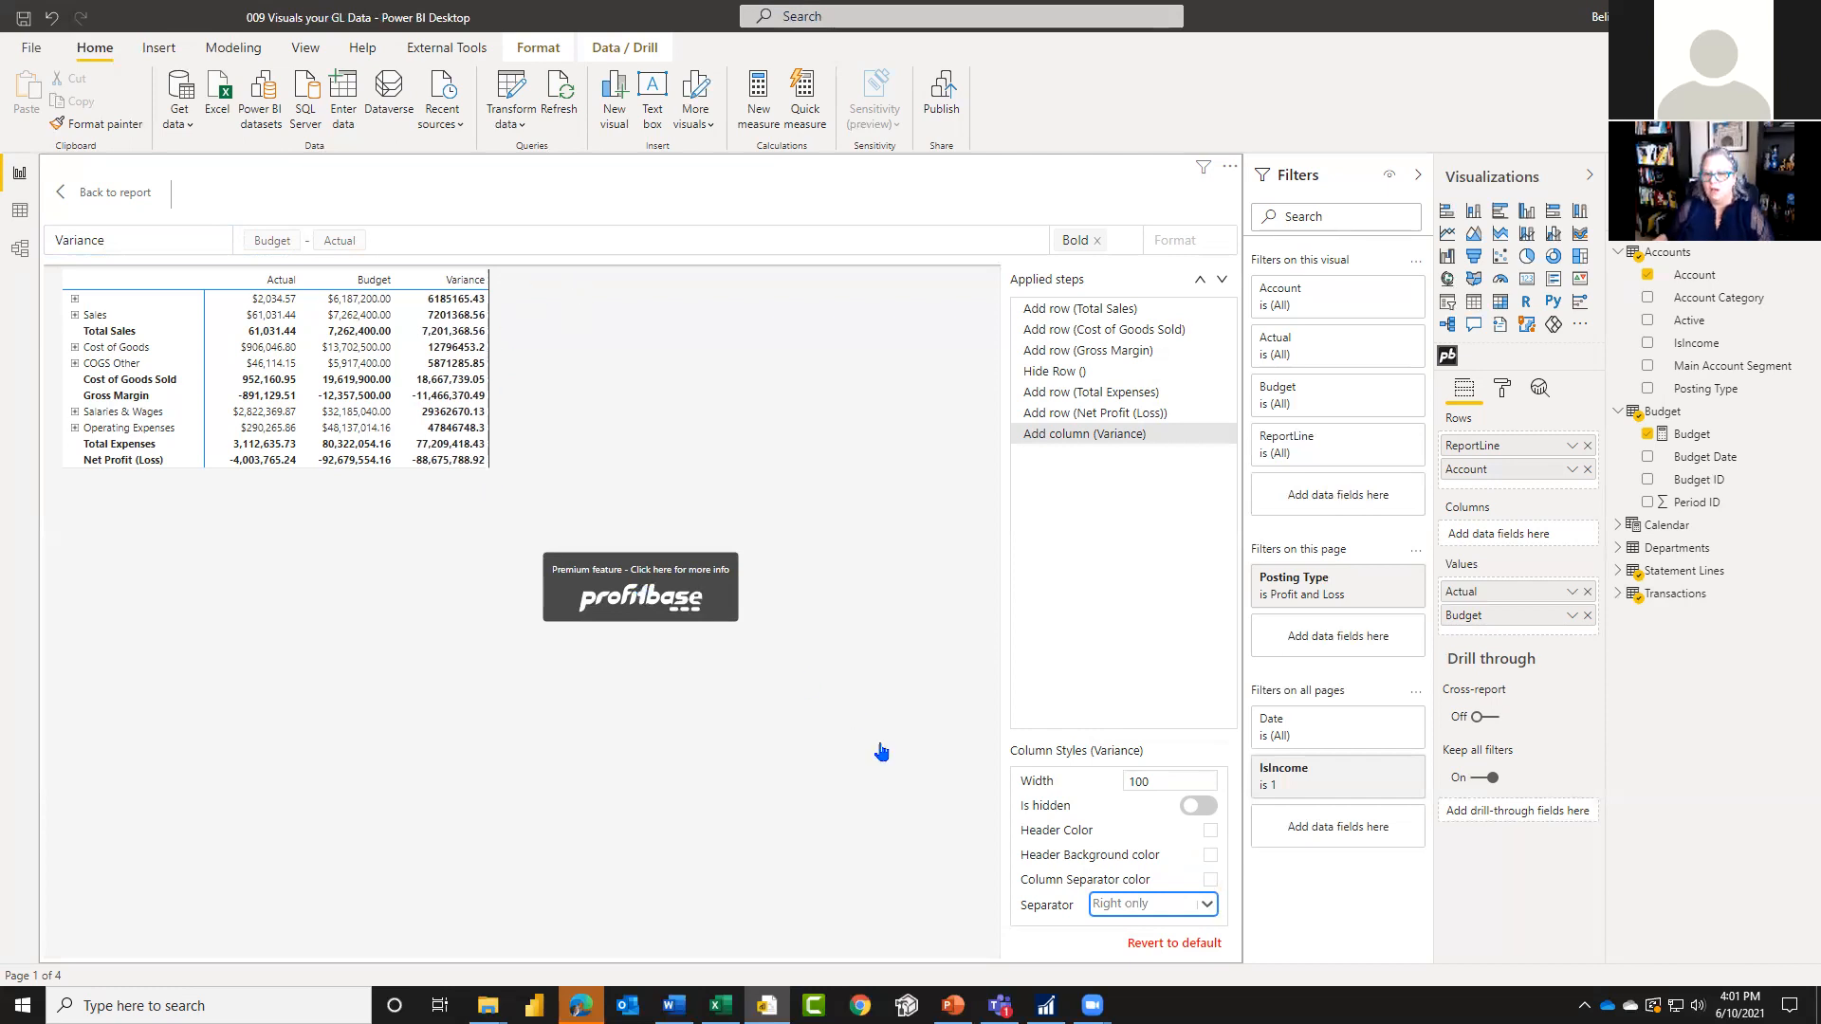
Step: Set the Variance column's header background to light blue C4E6EE and return to the report
click(1212, 856)
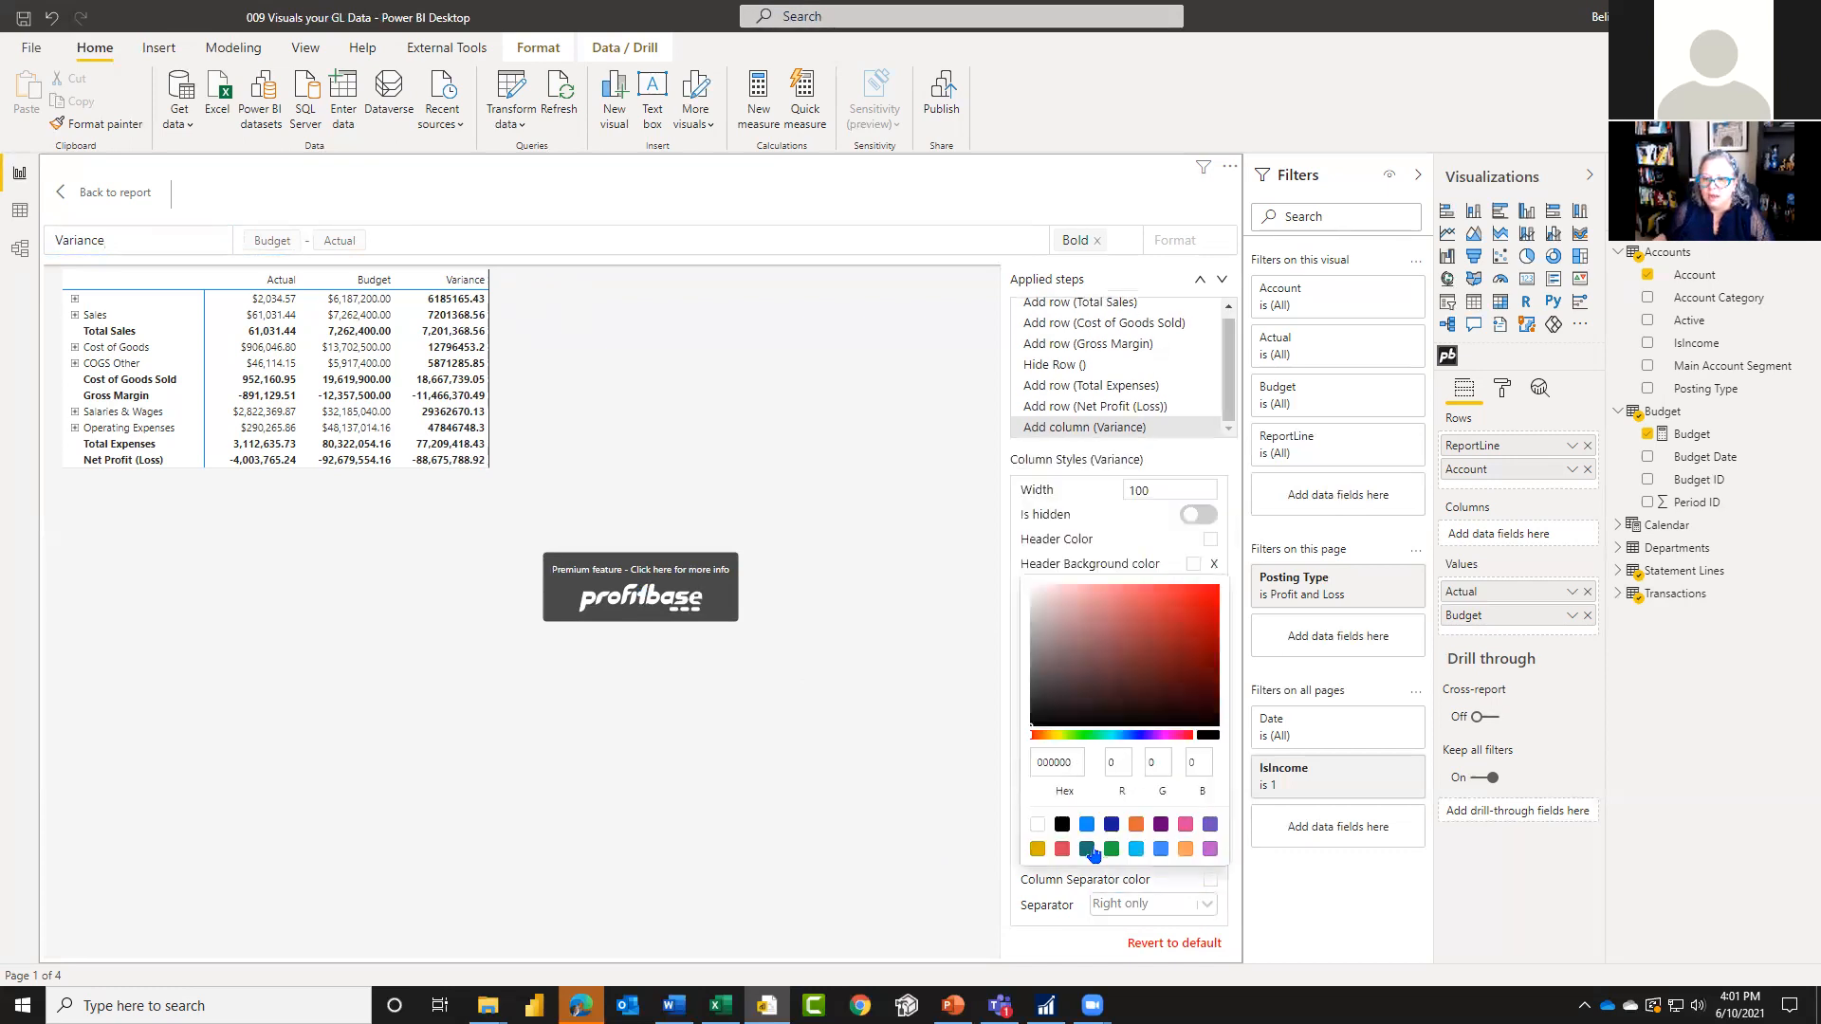
click(1136, 852)
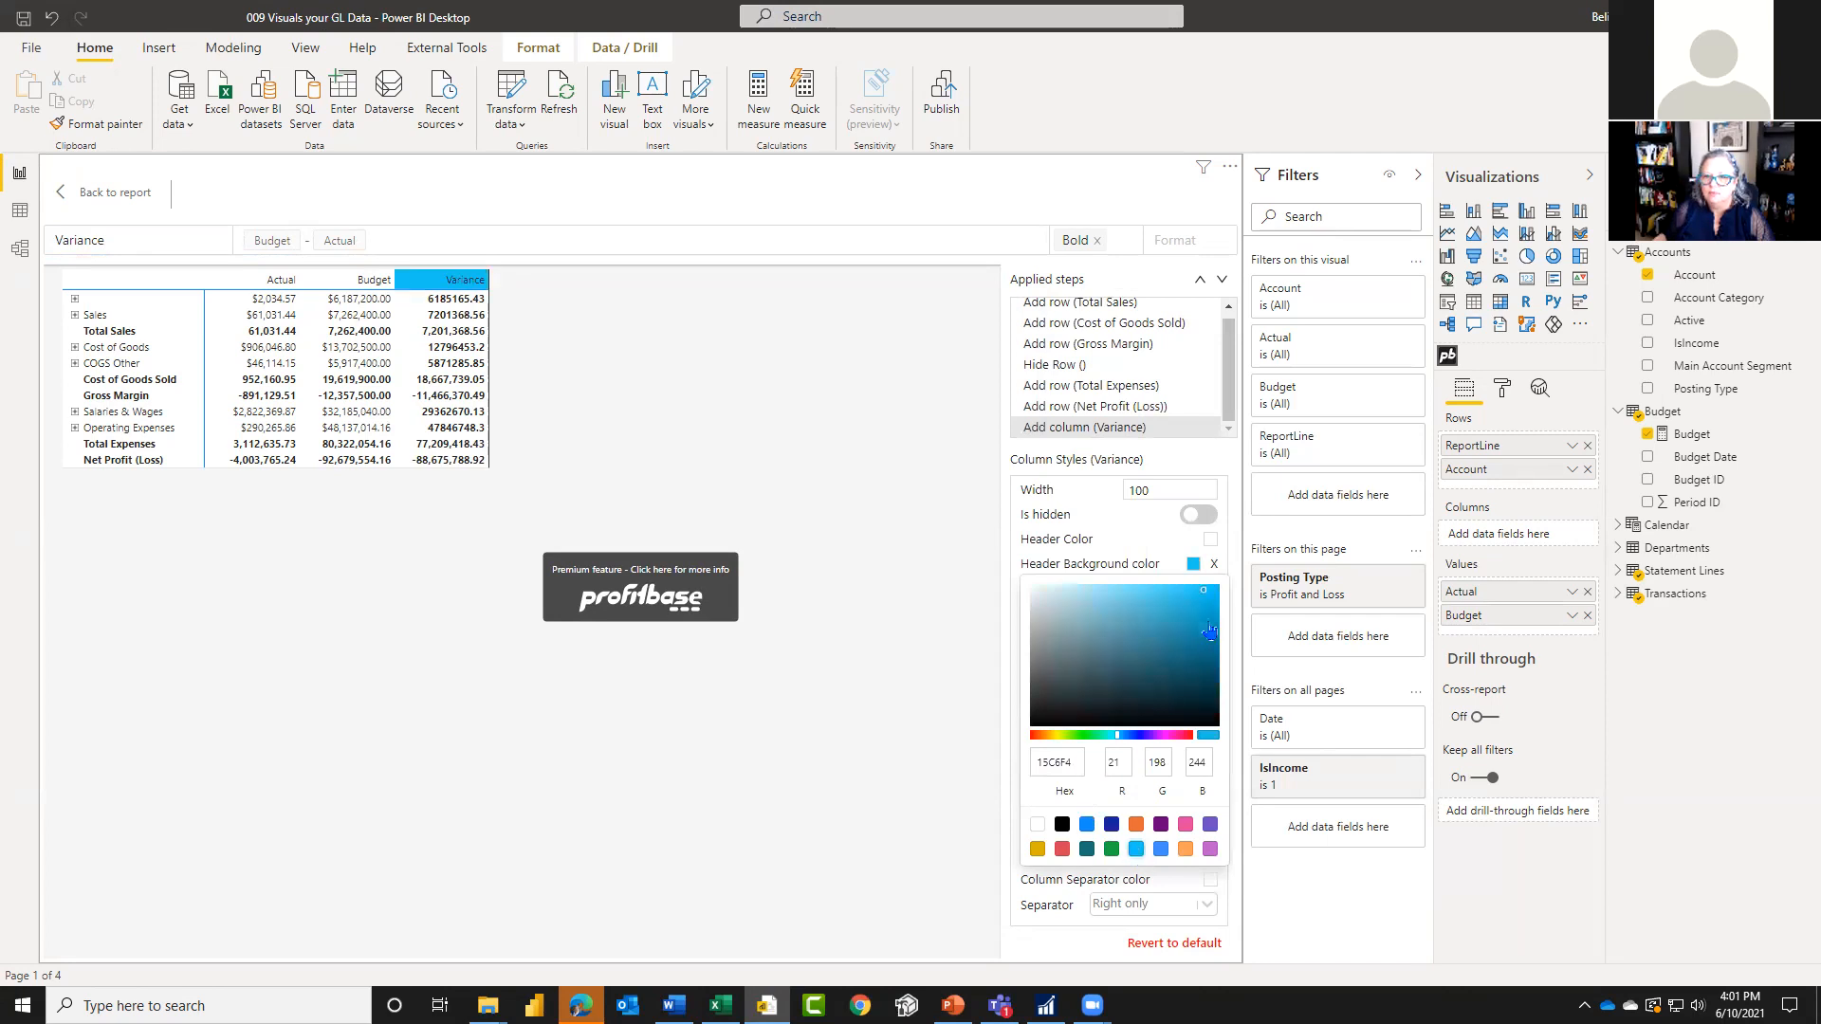
drag(1205, 595, 1063, 595)
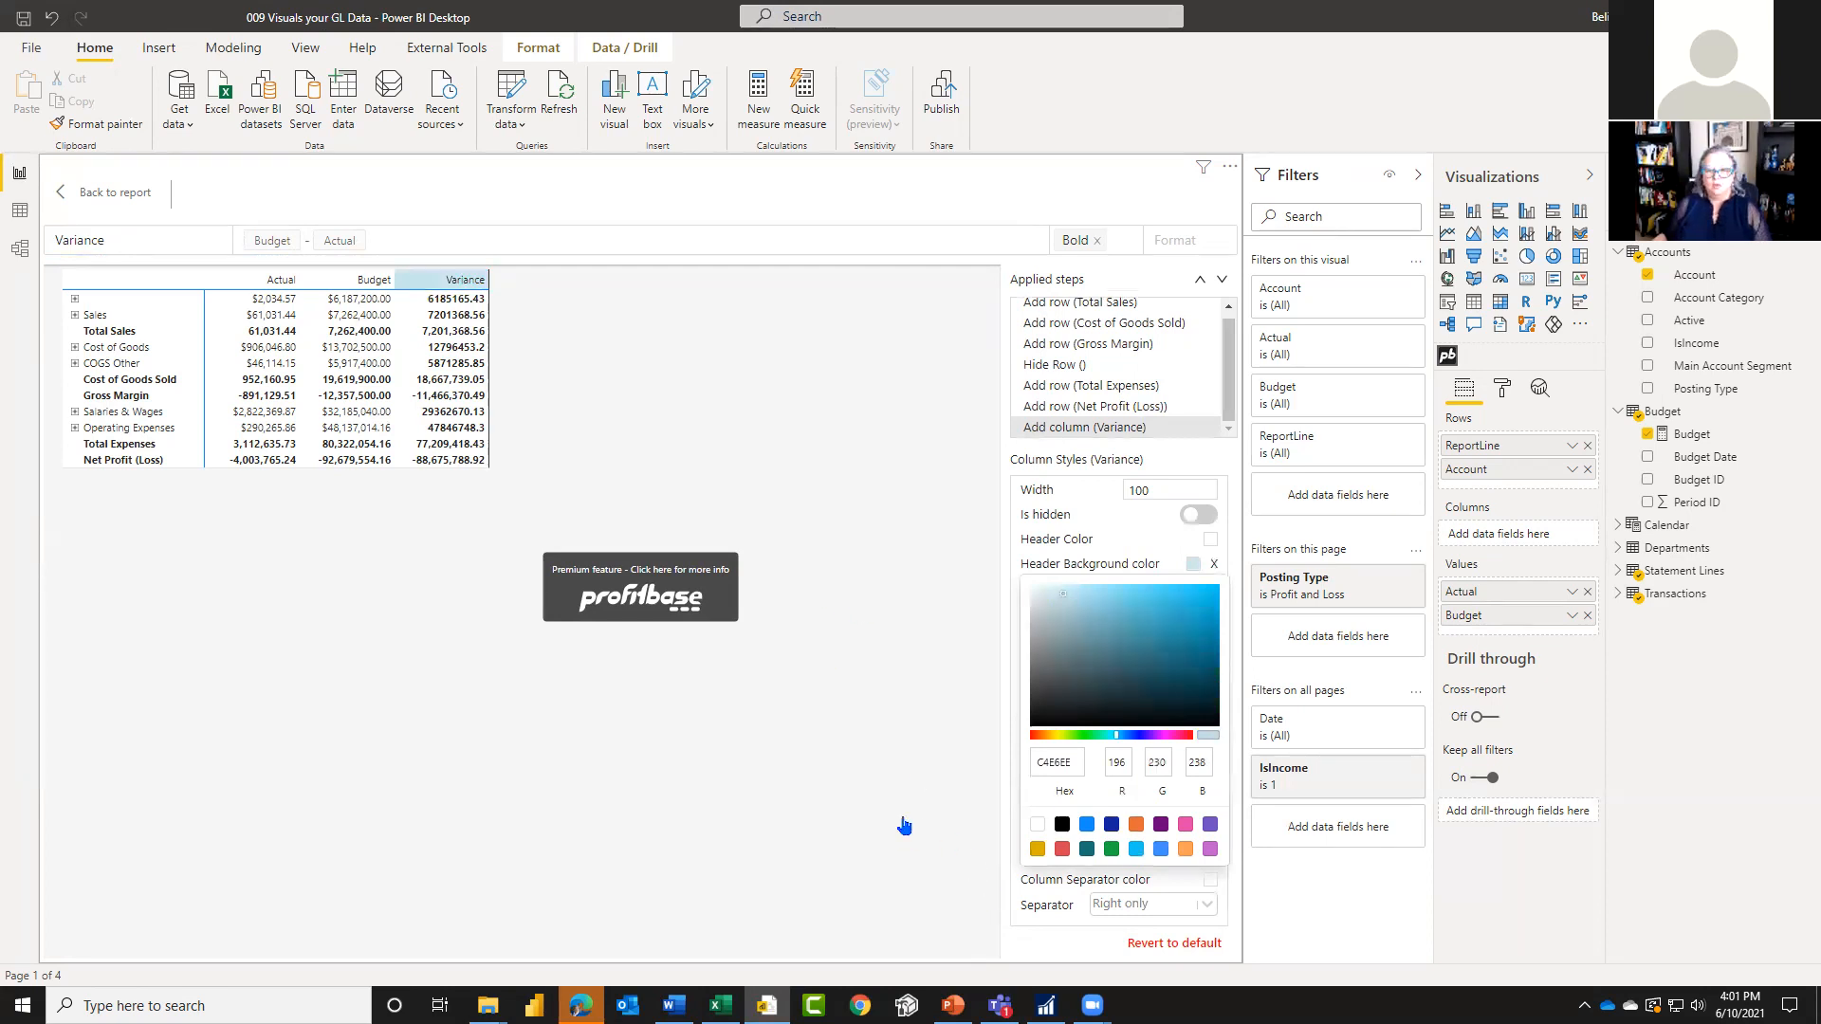
click(106, 191)
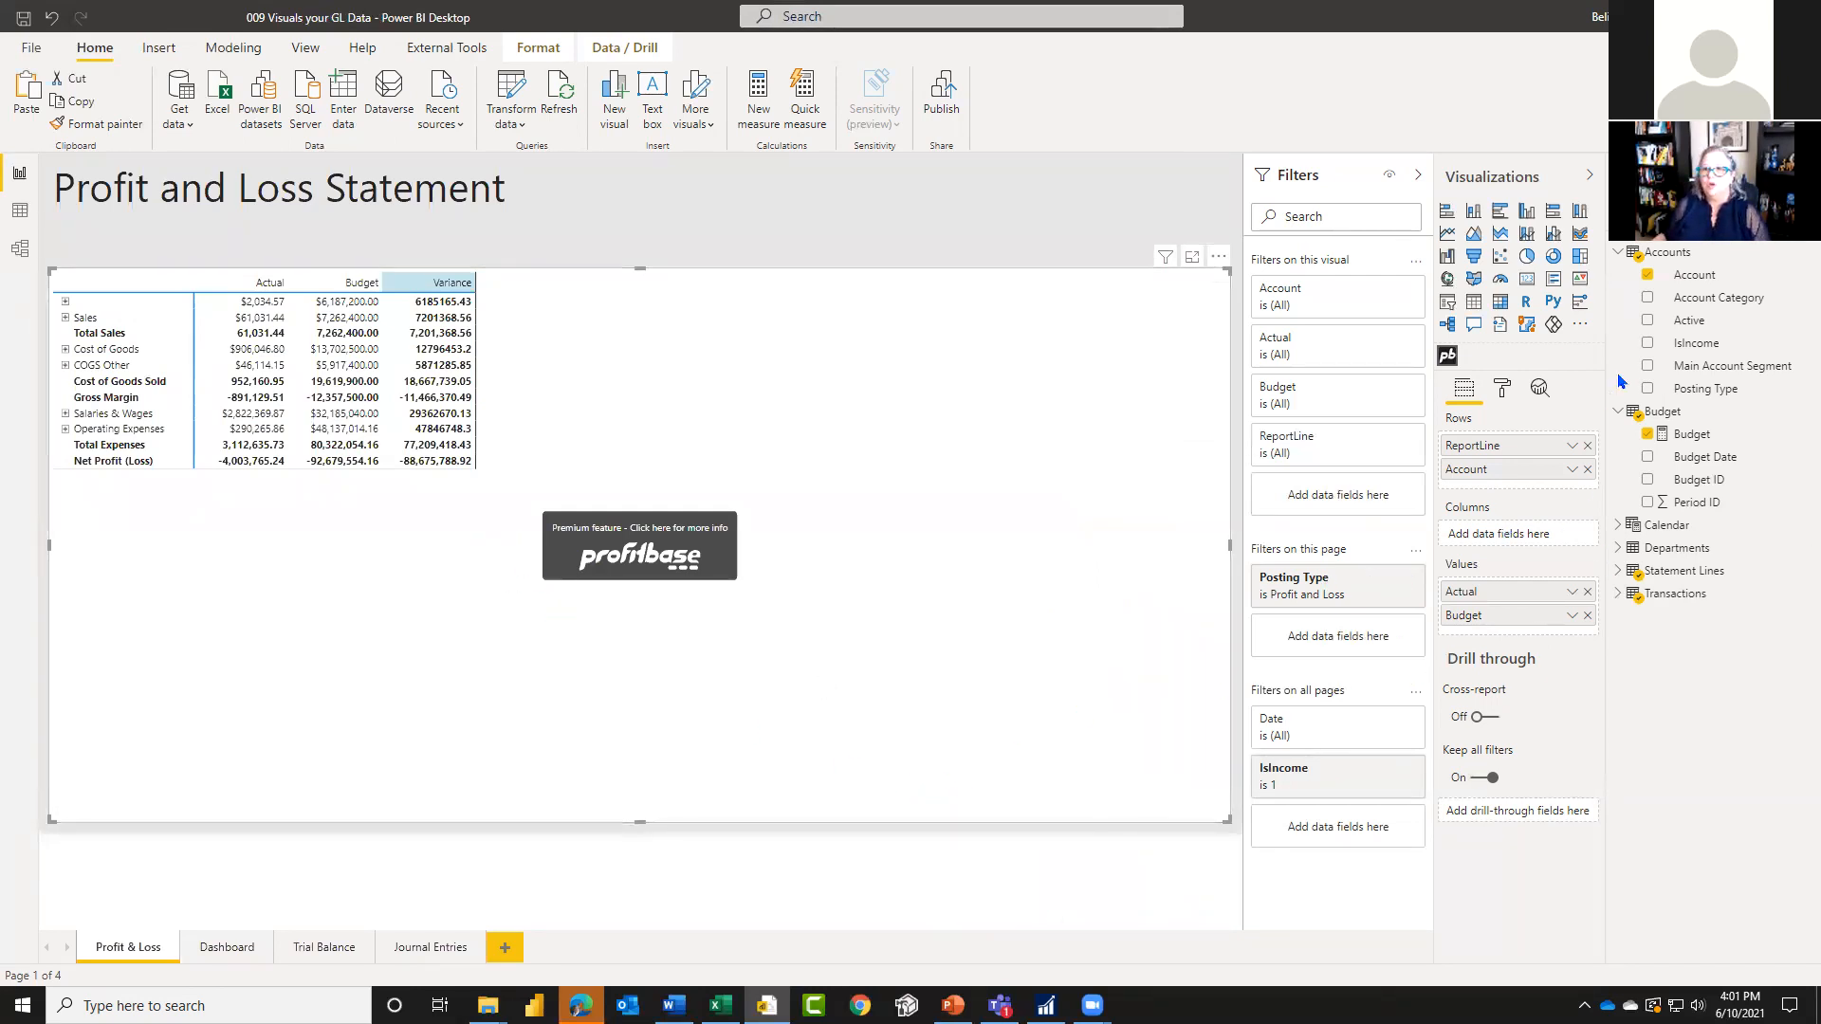
Step: Add Year and Month from the Calendar table to the matrix columns and view the periods through December 2028
click(1618, 253)
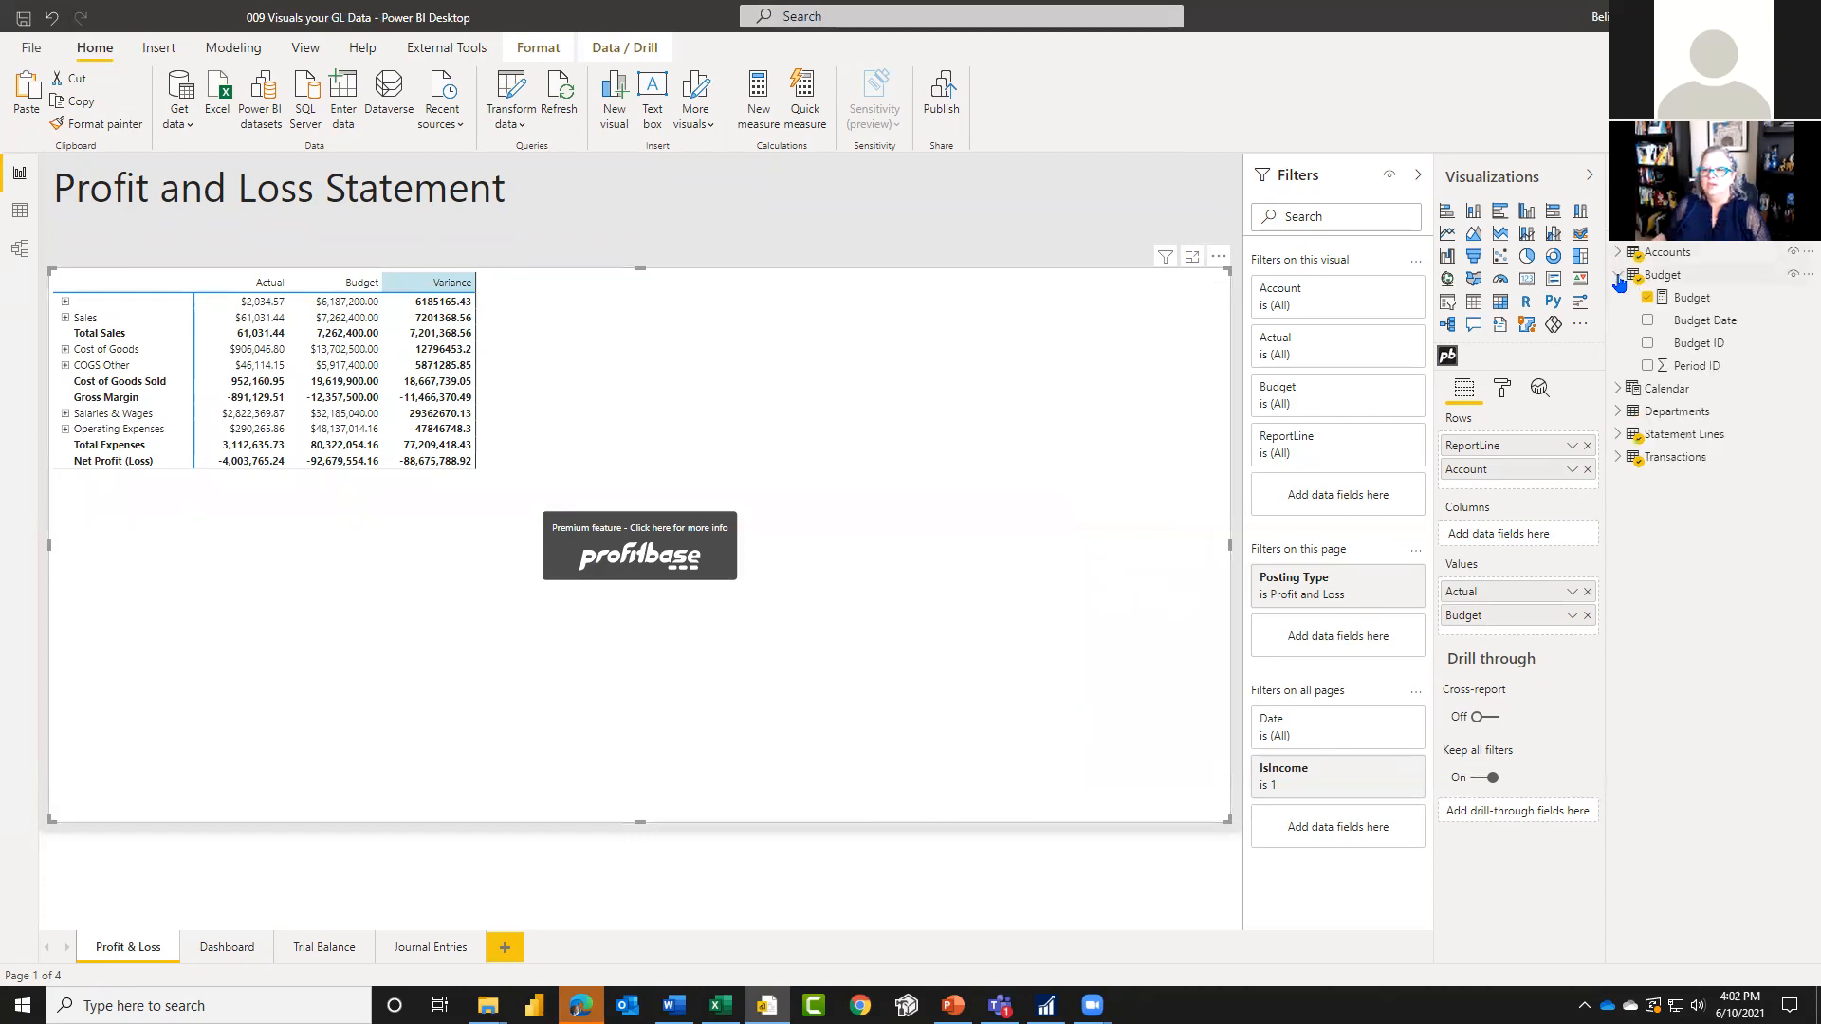
click(1618, 275)
click(1618, 298)
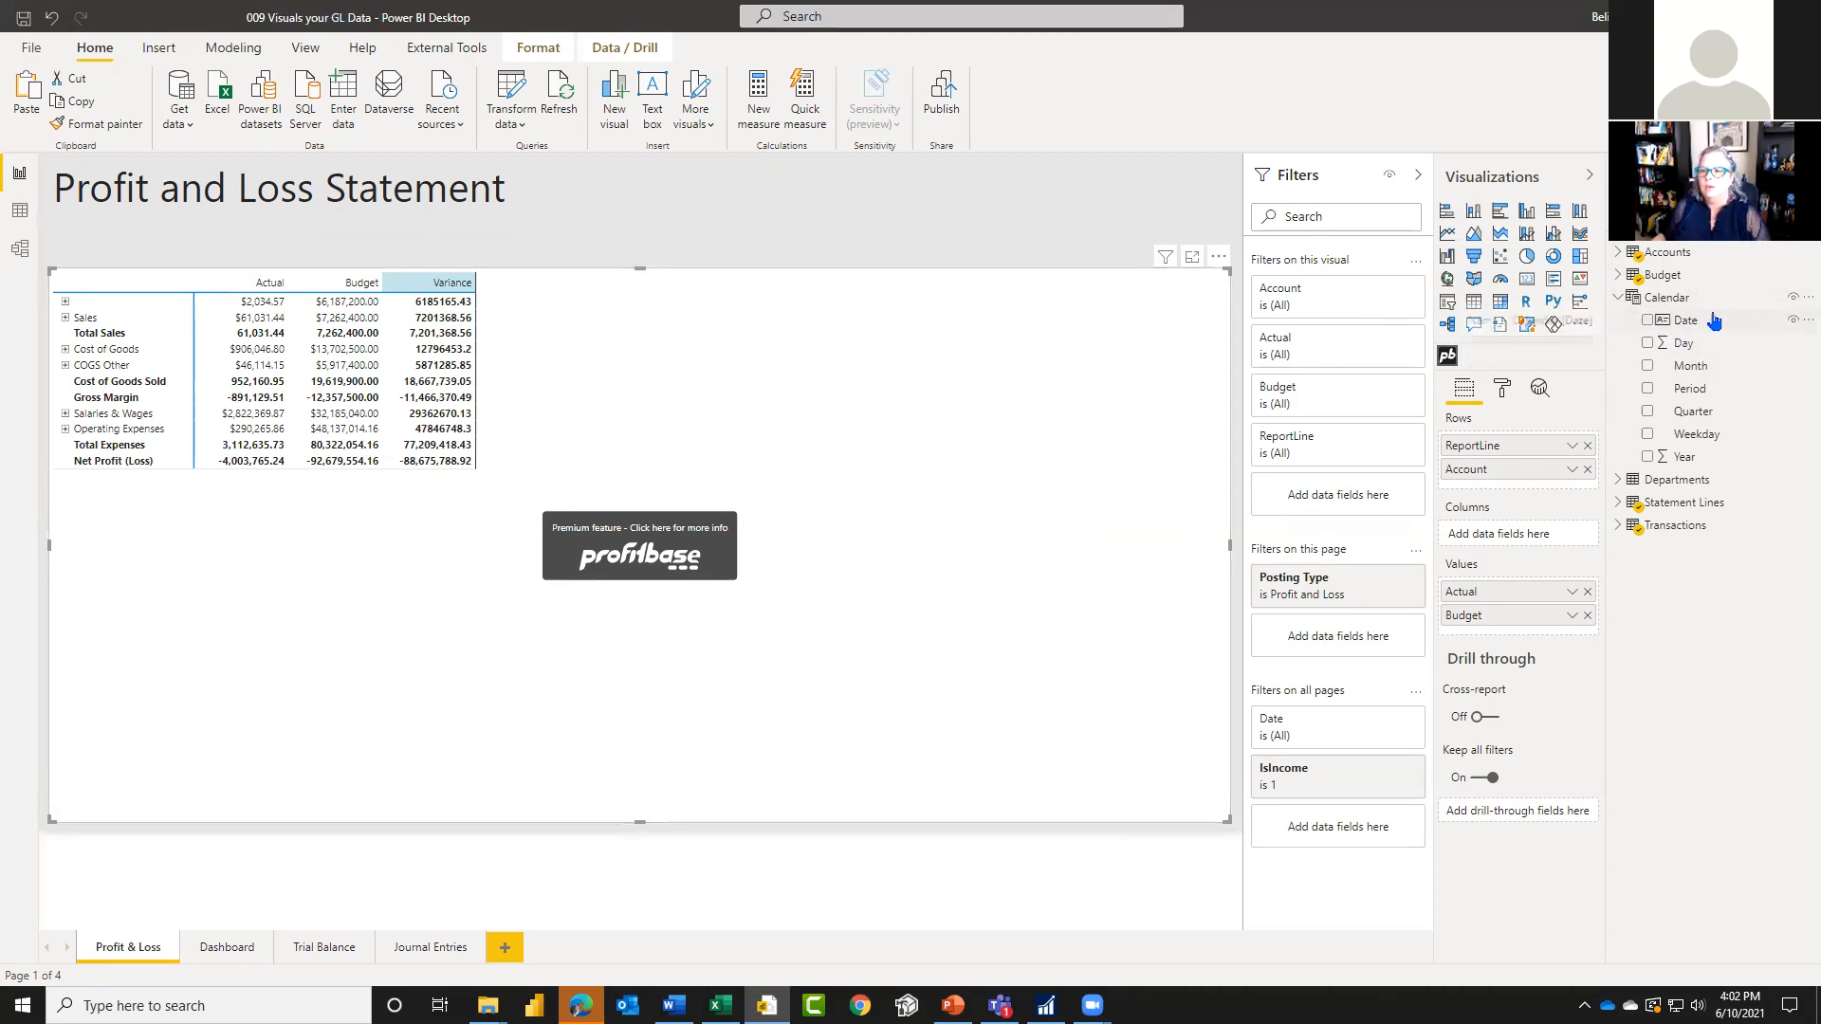
drag(1698, 457, 1534, 535)
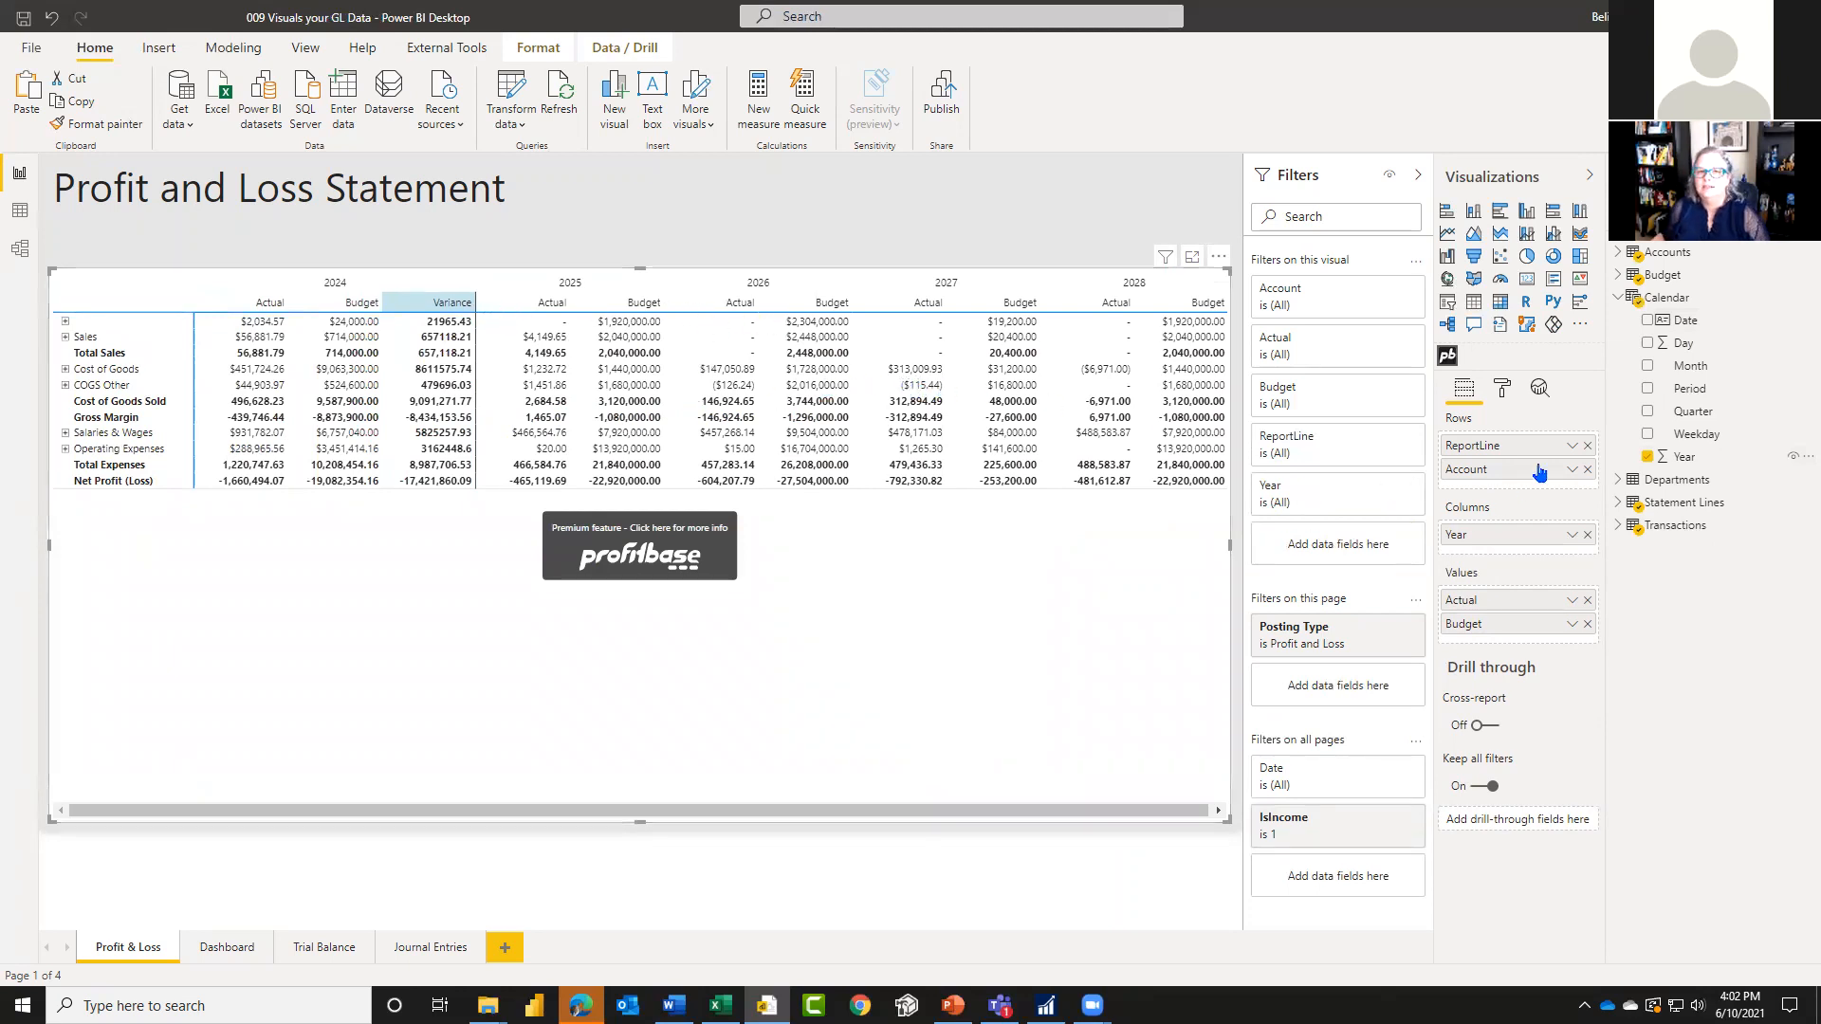
drag(1703, 370, 1504, 549)
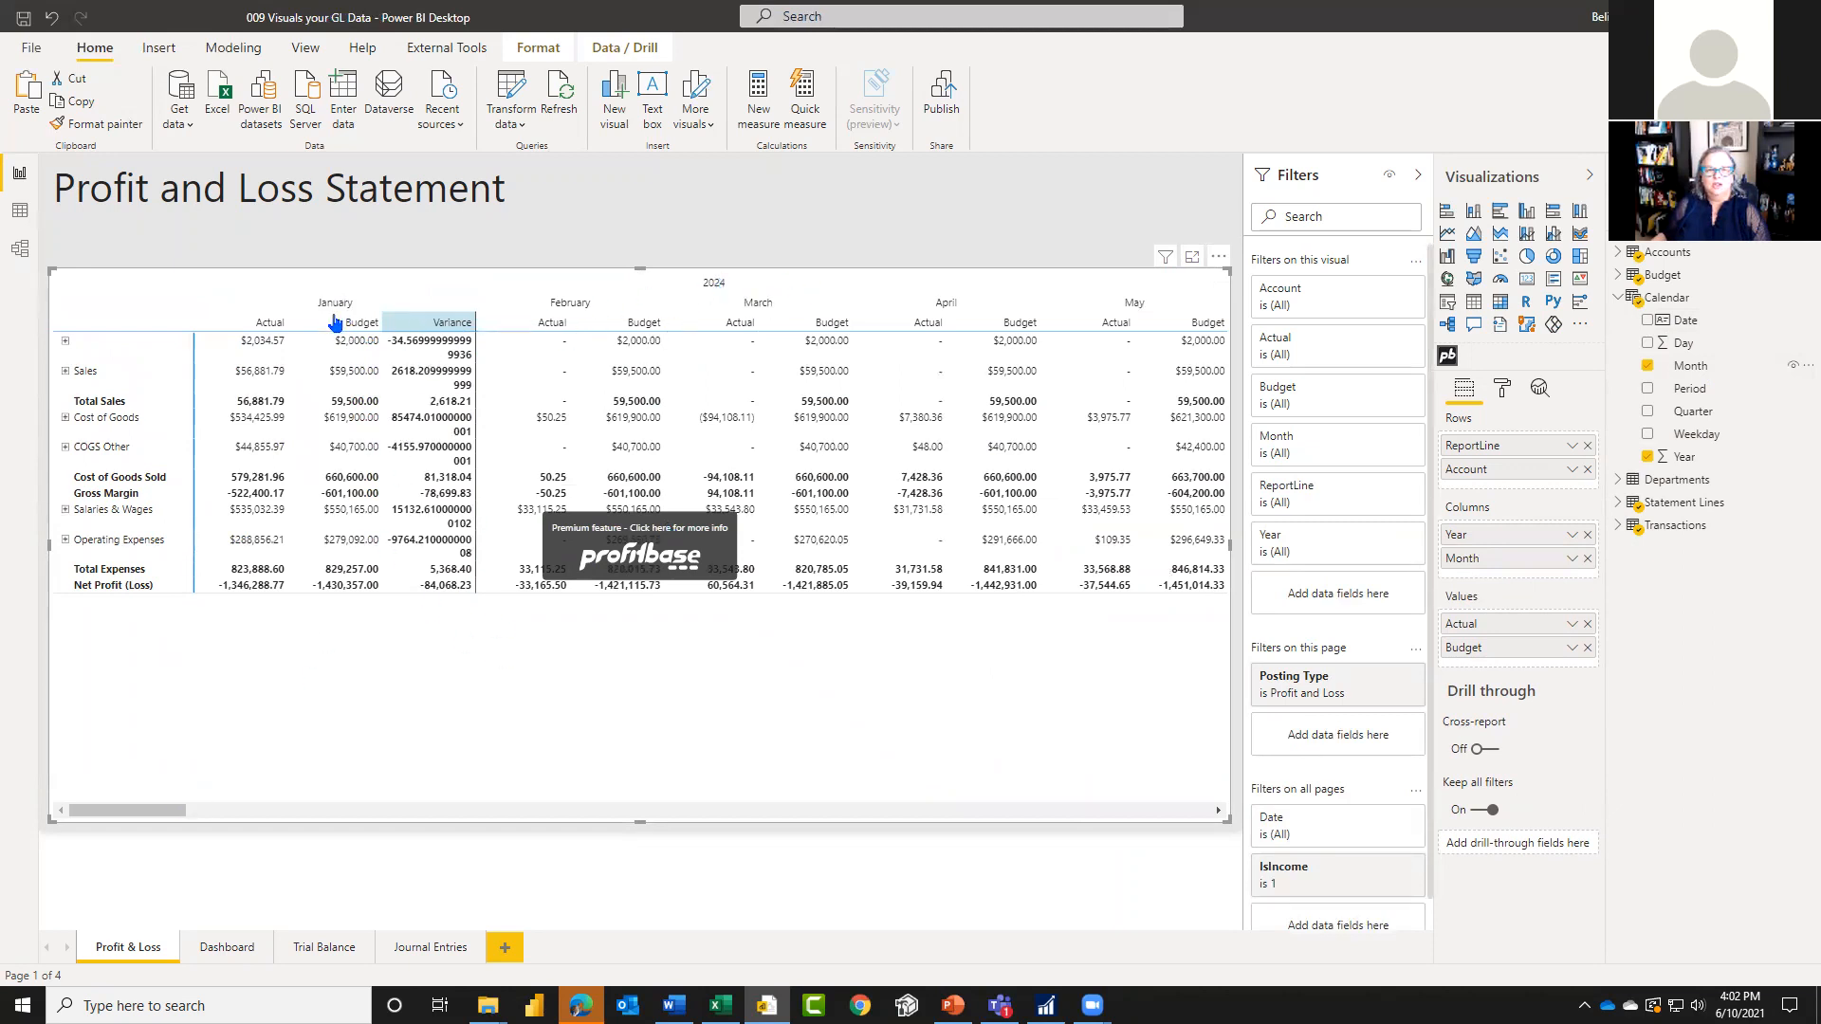
drag(160, 811, 1182, 755)
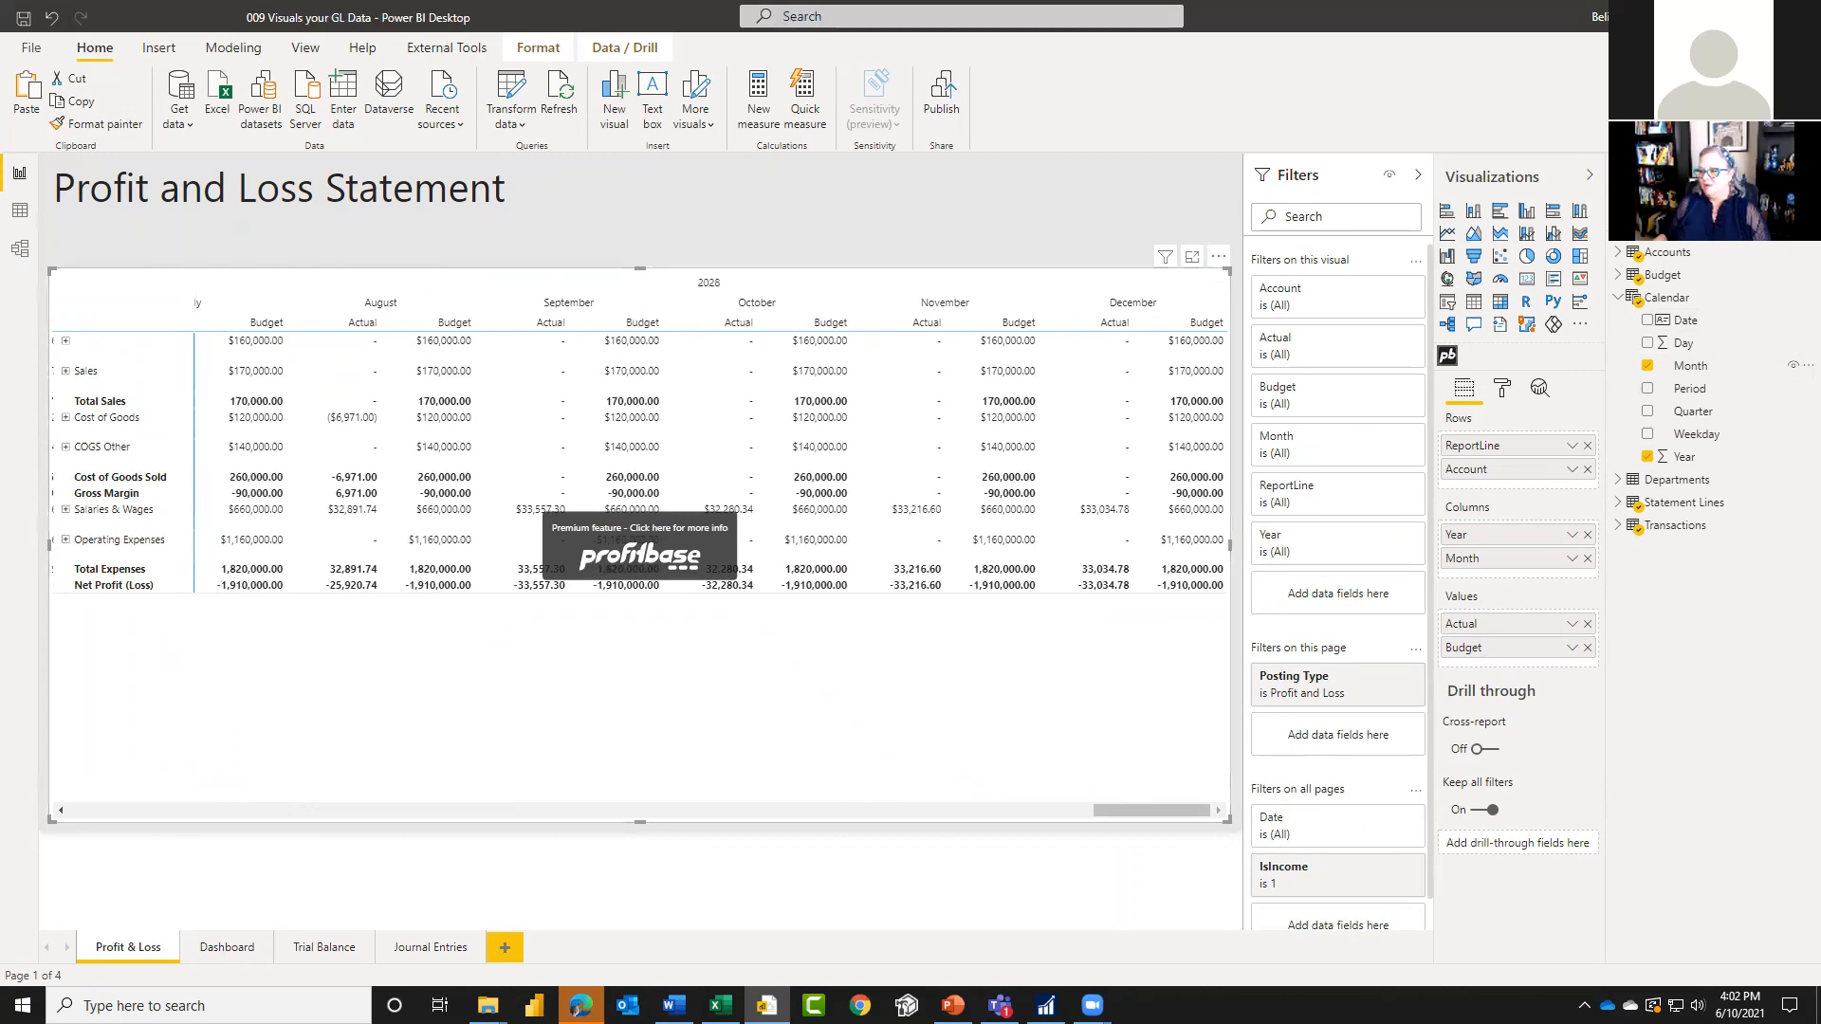
Step: Switch to the Profitbase Financial Reporting Matrix page in Microsoft Edge and review the features included in each pricing plan
key(alt+Tab)
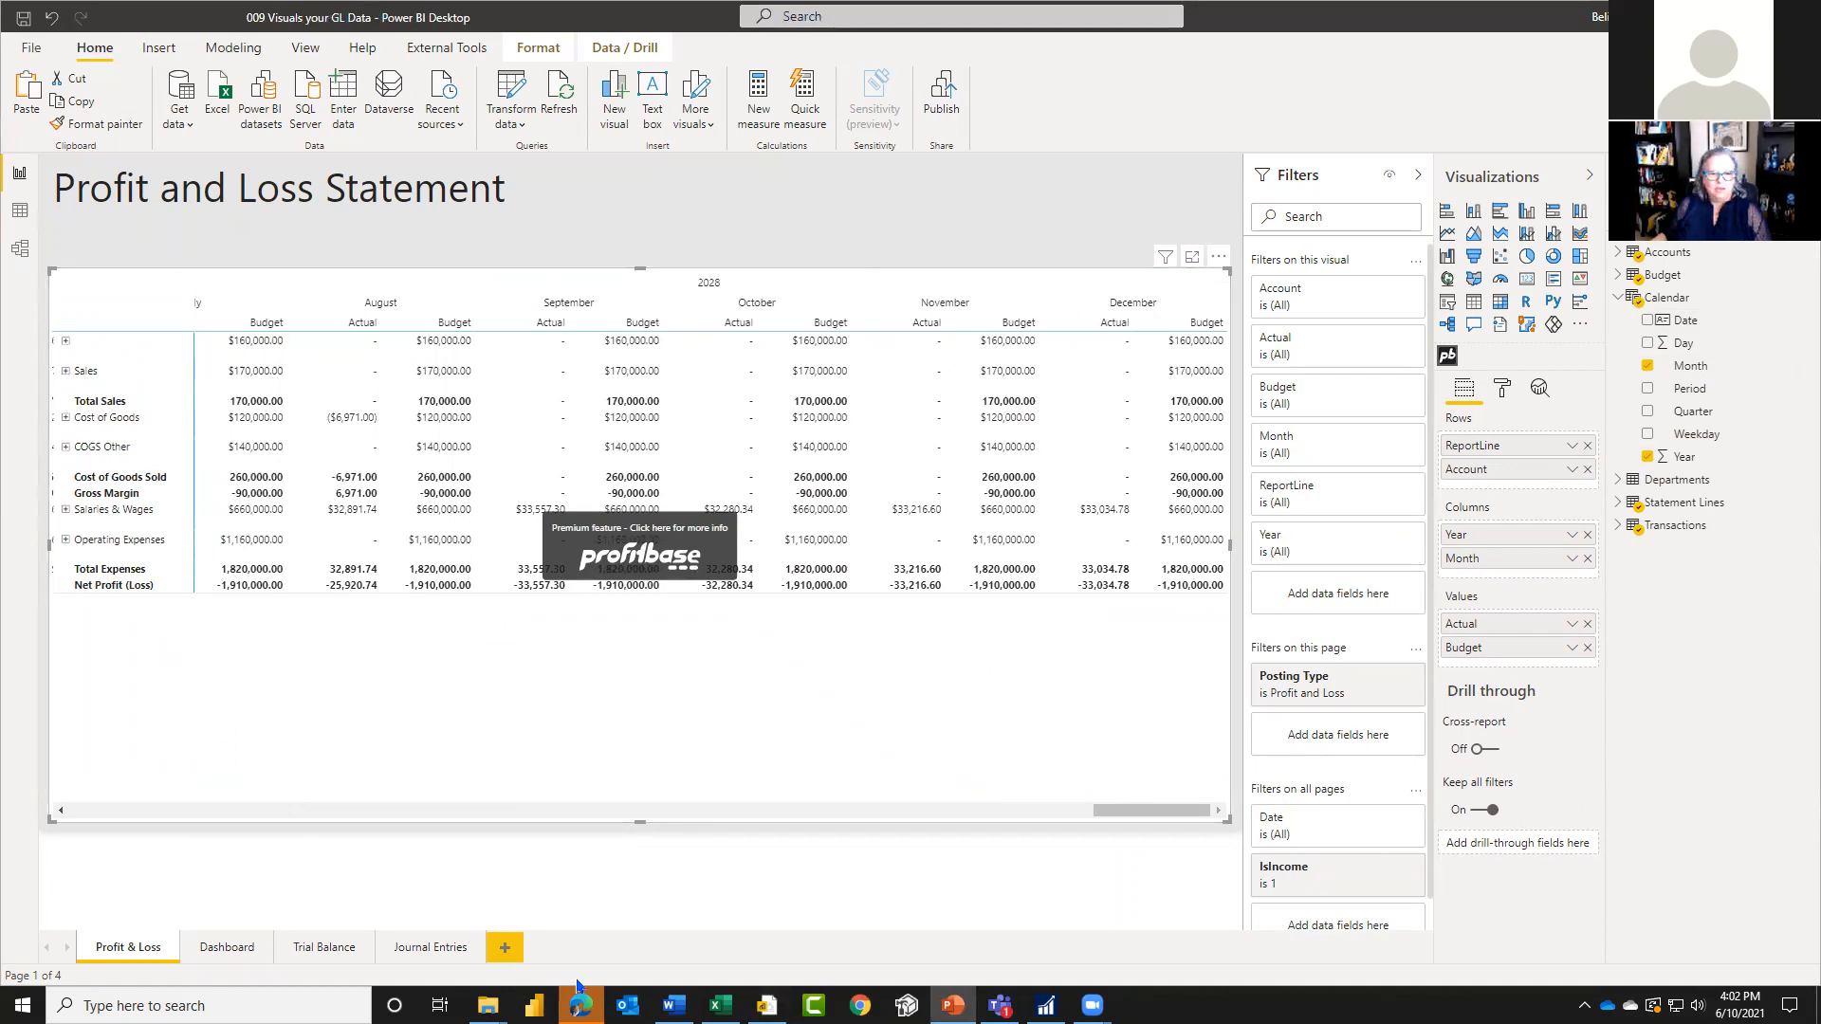
mouse_move(580, 1006)
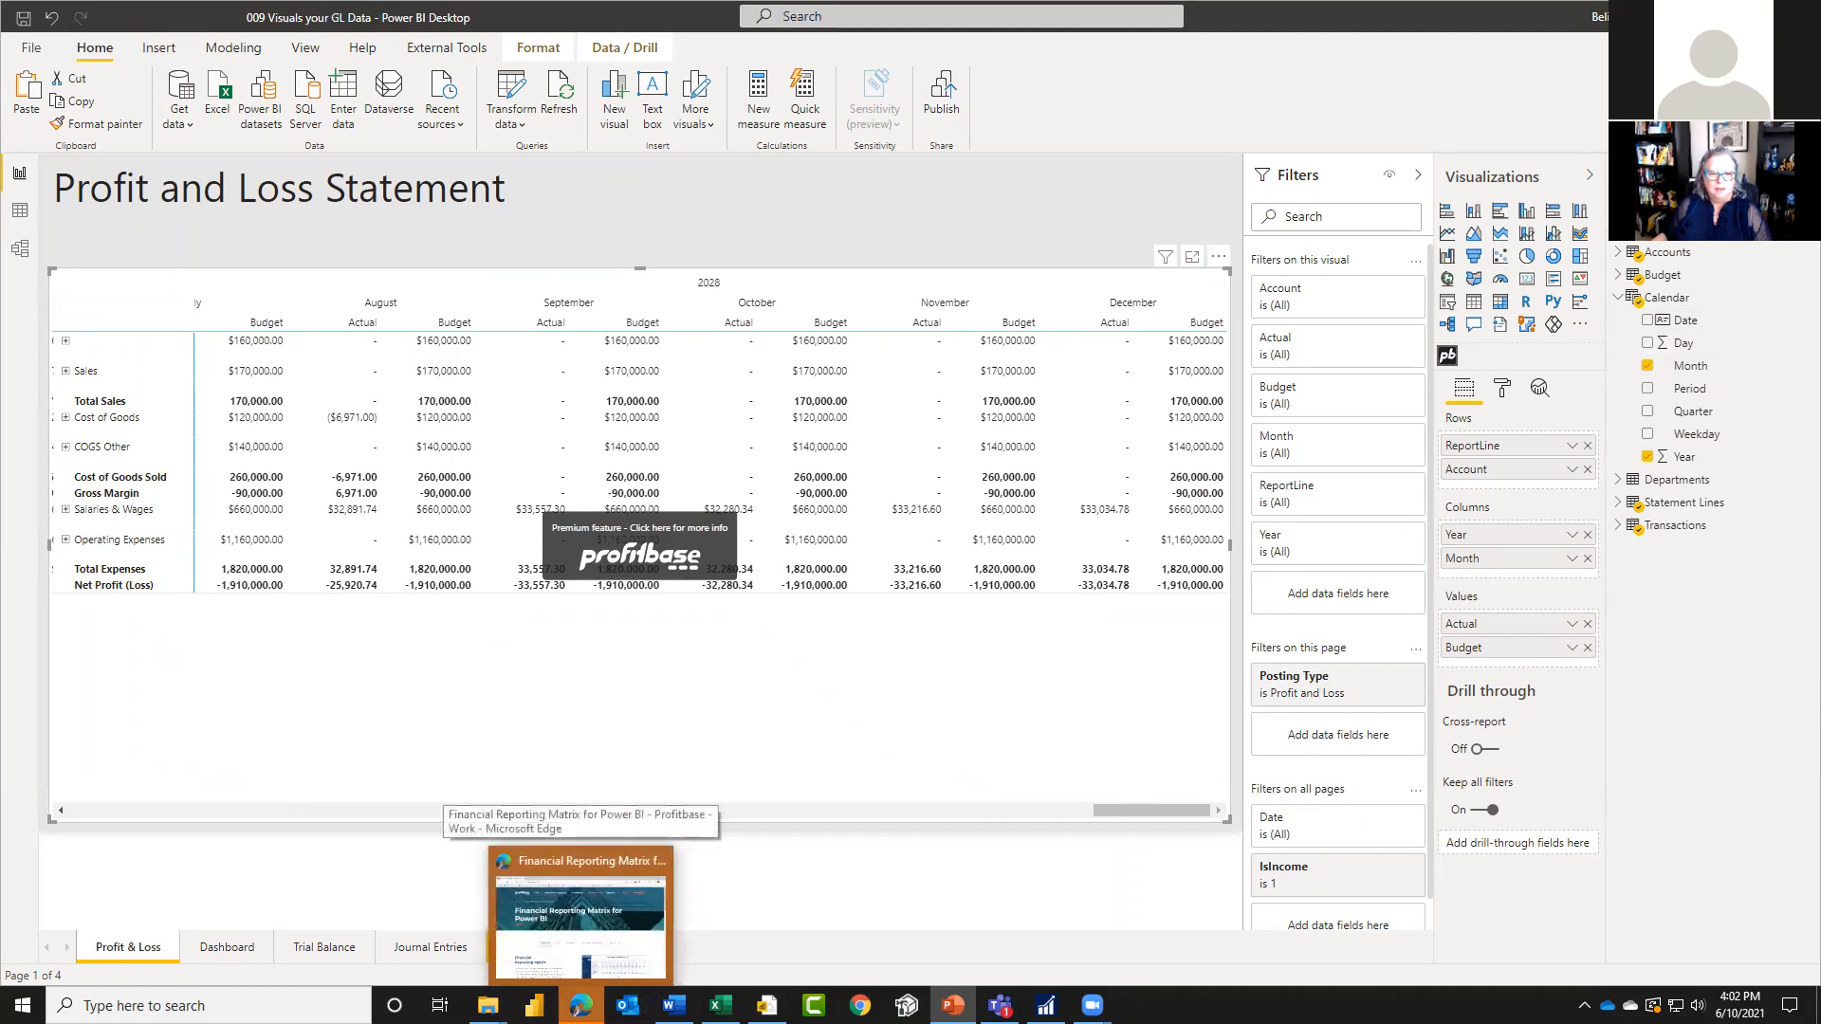
click(582, 937)
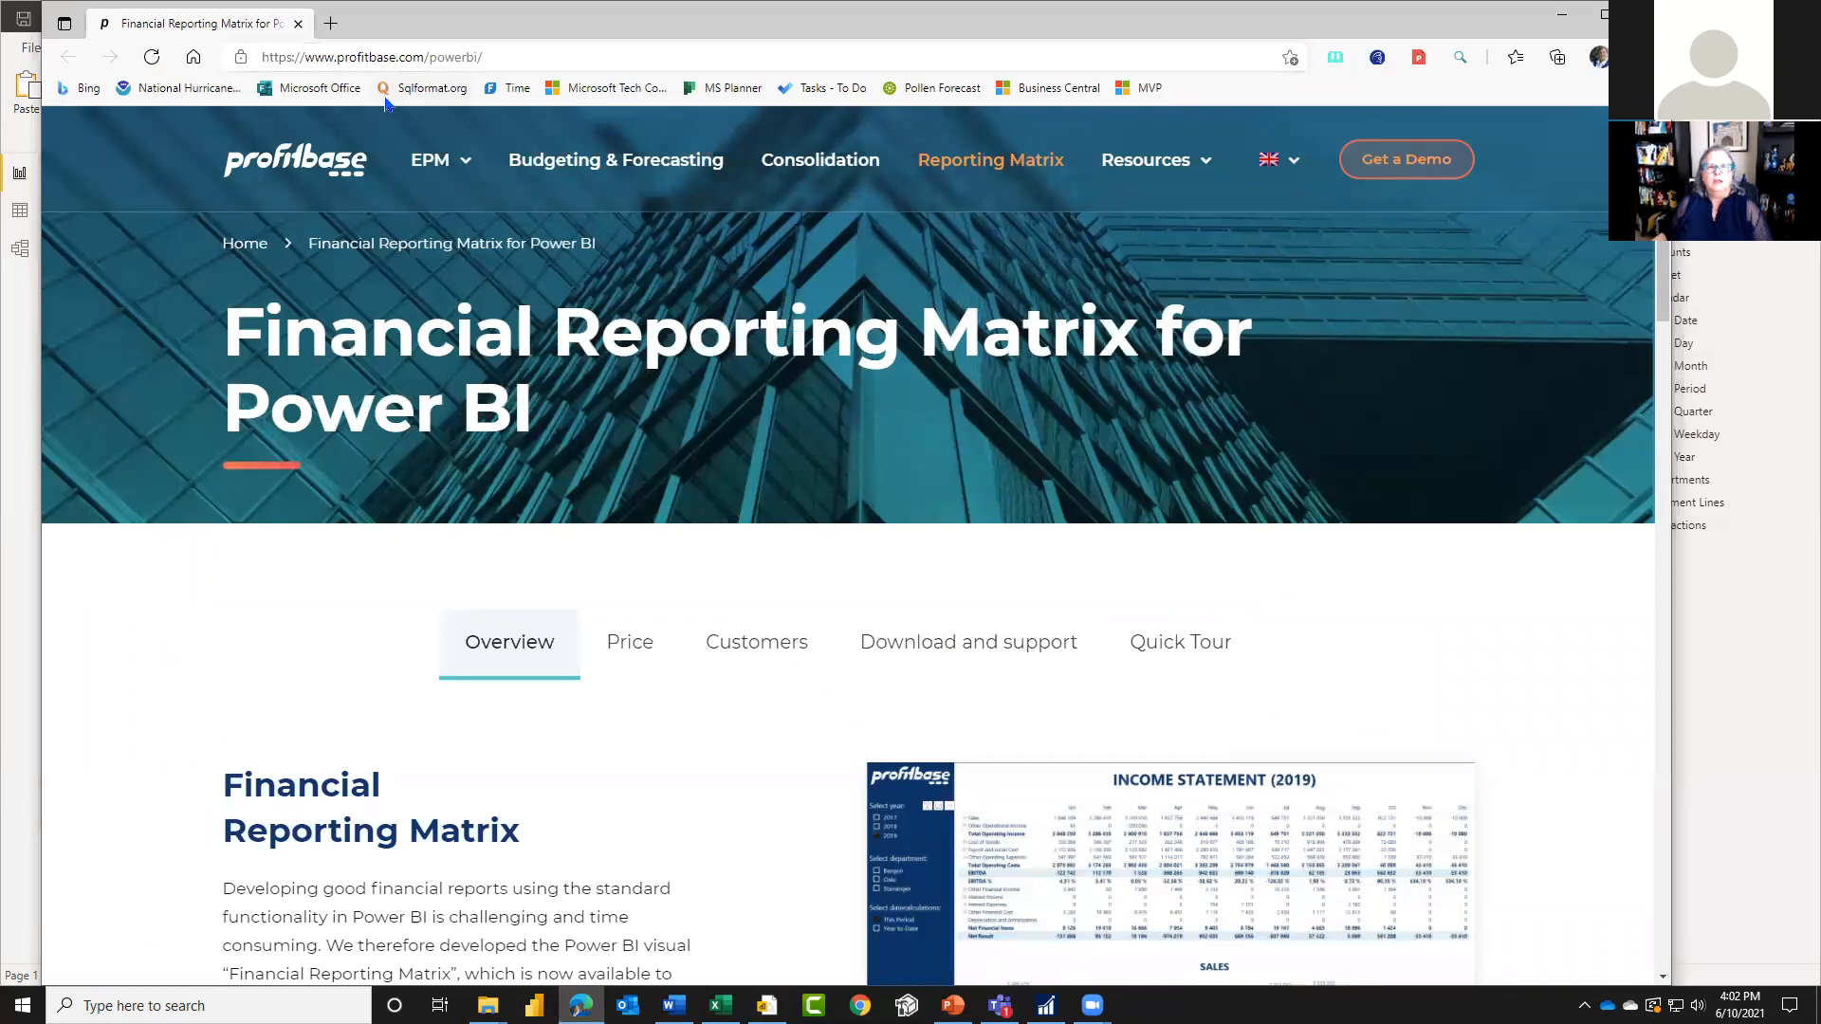
scroll(763, 726, down, 2)
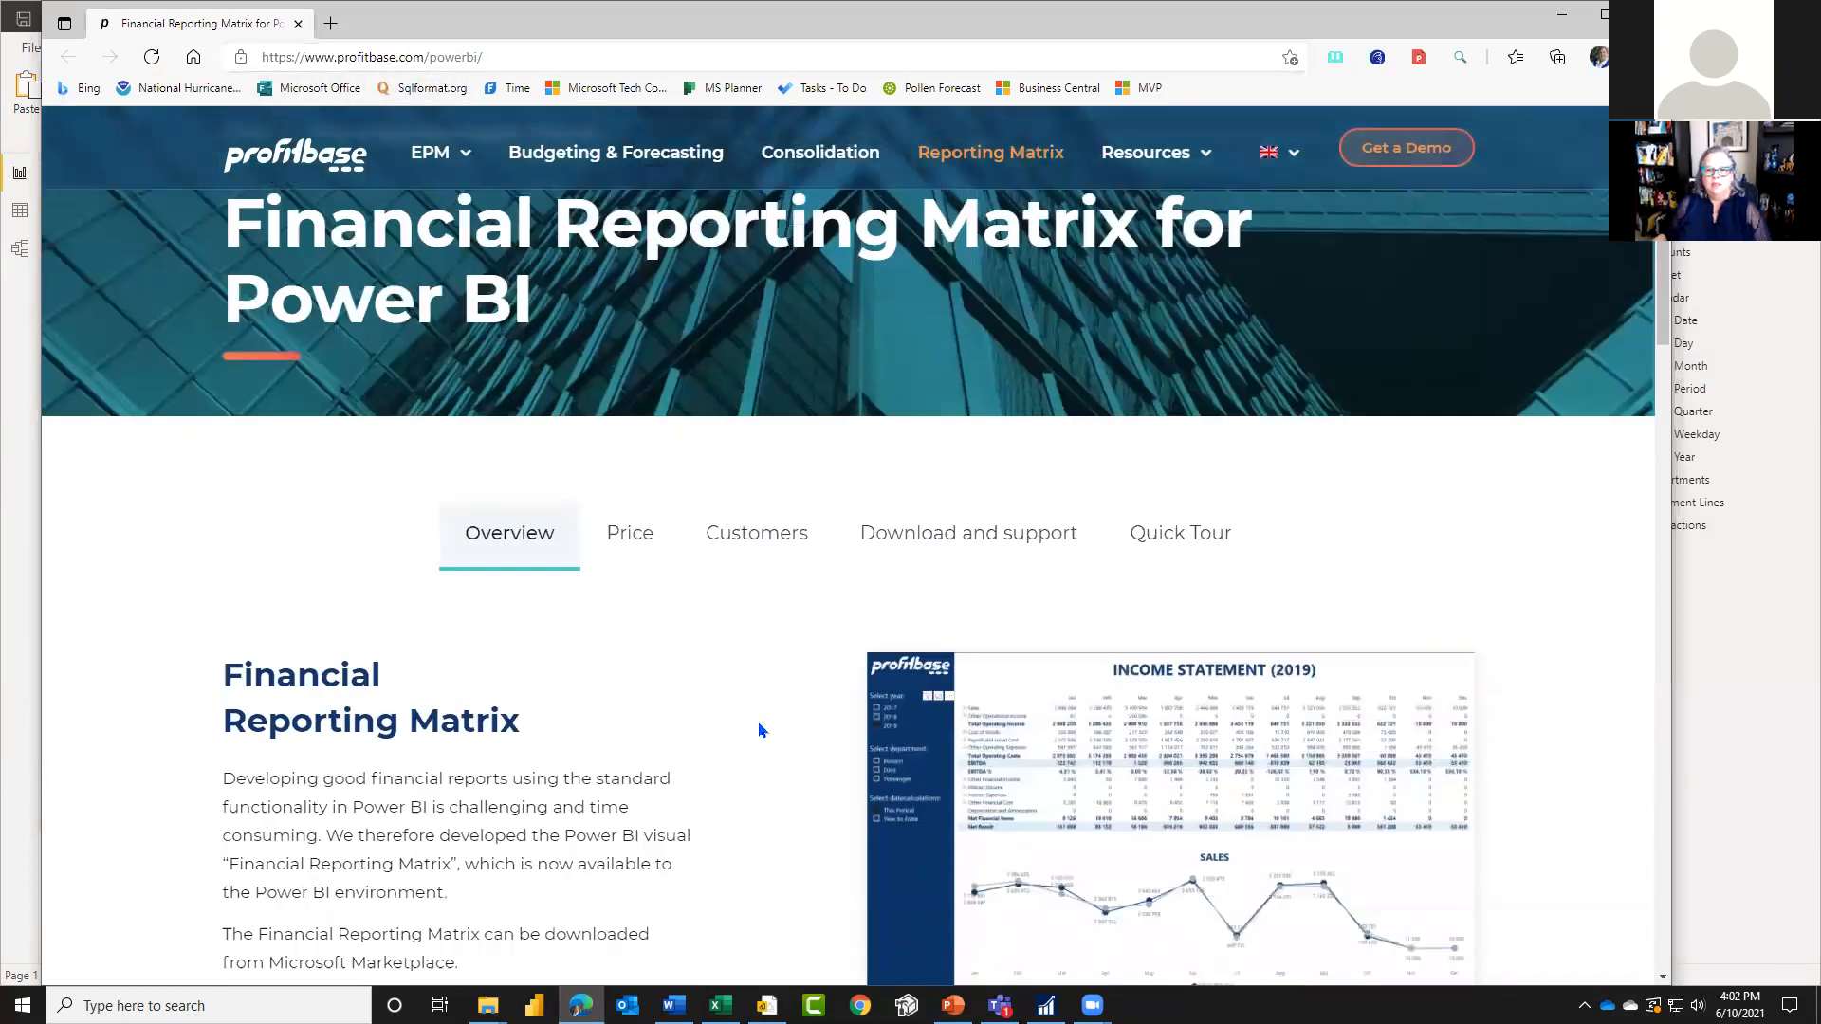
scroll(758, 730, down, 5)
scroll(671, 452, up, 5)
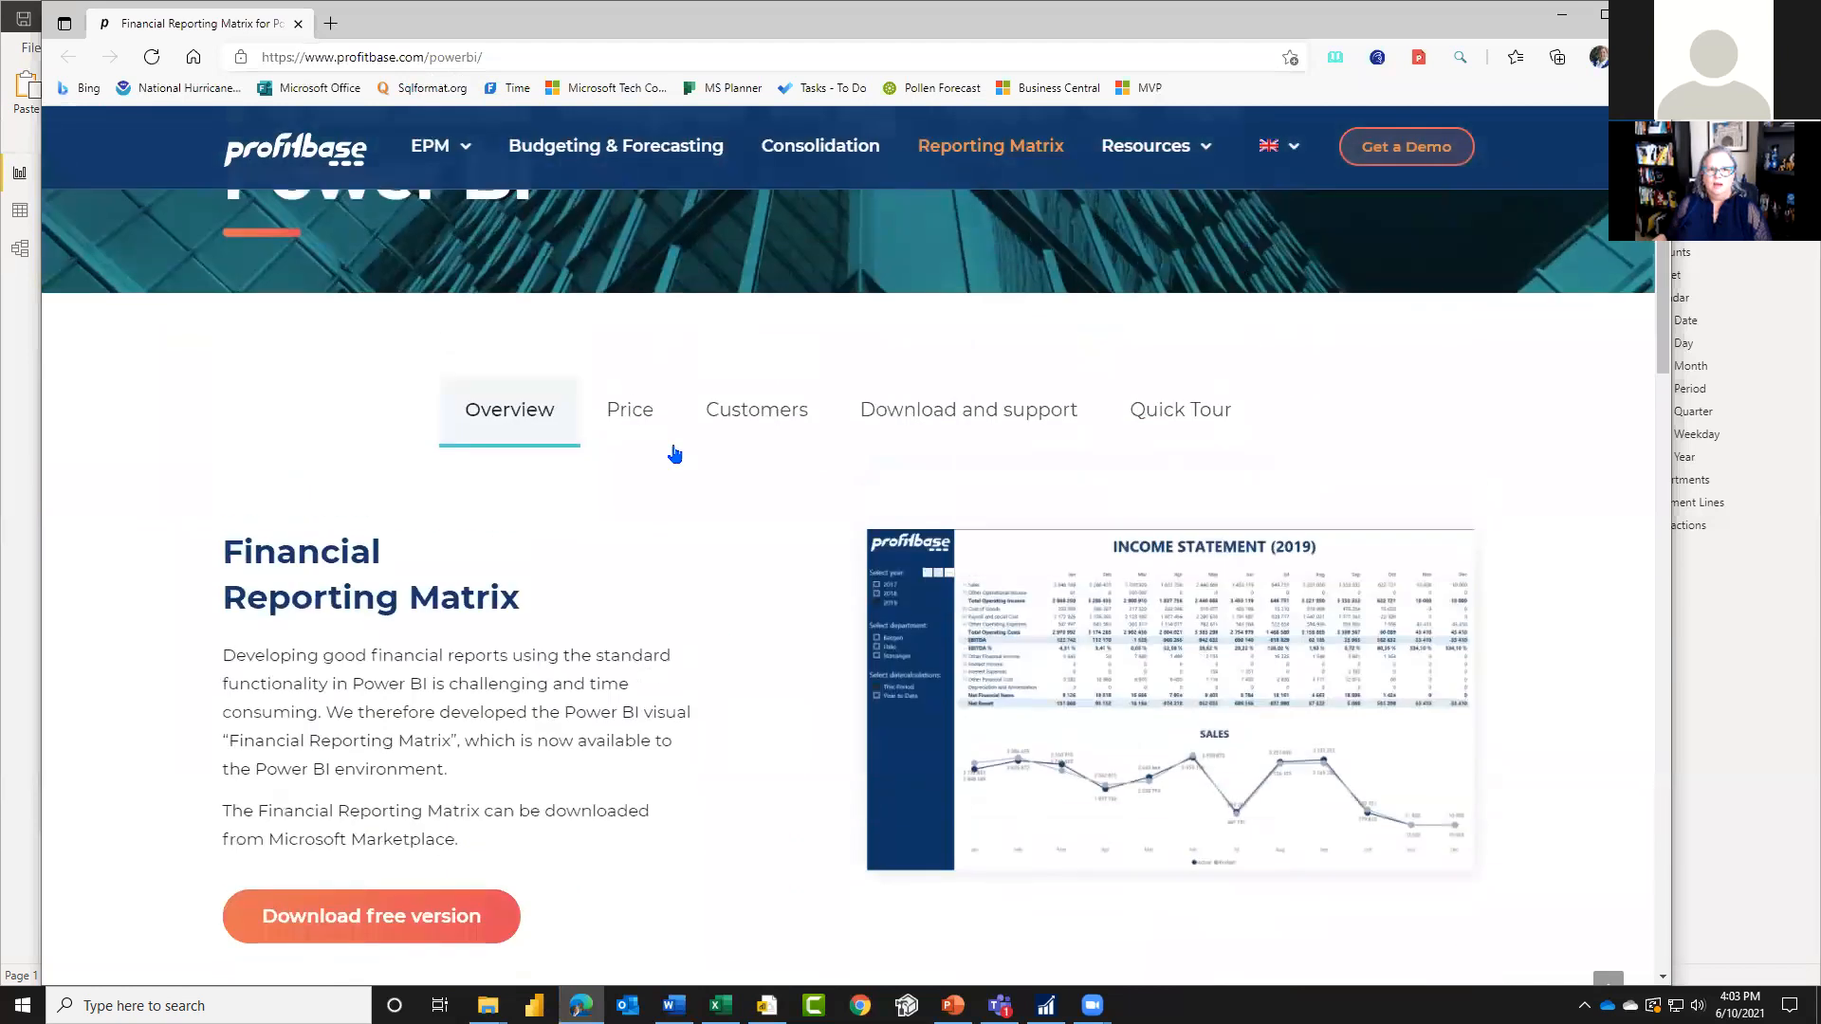
click(648, 423)
scroll(712, 744, down, 8)
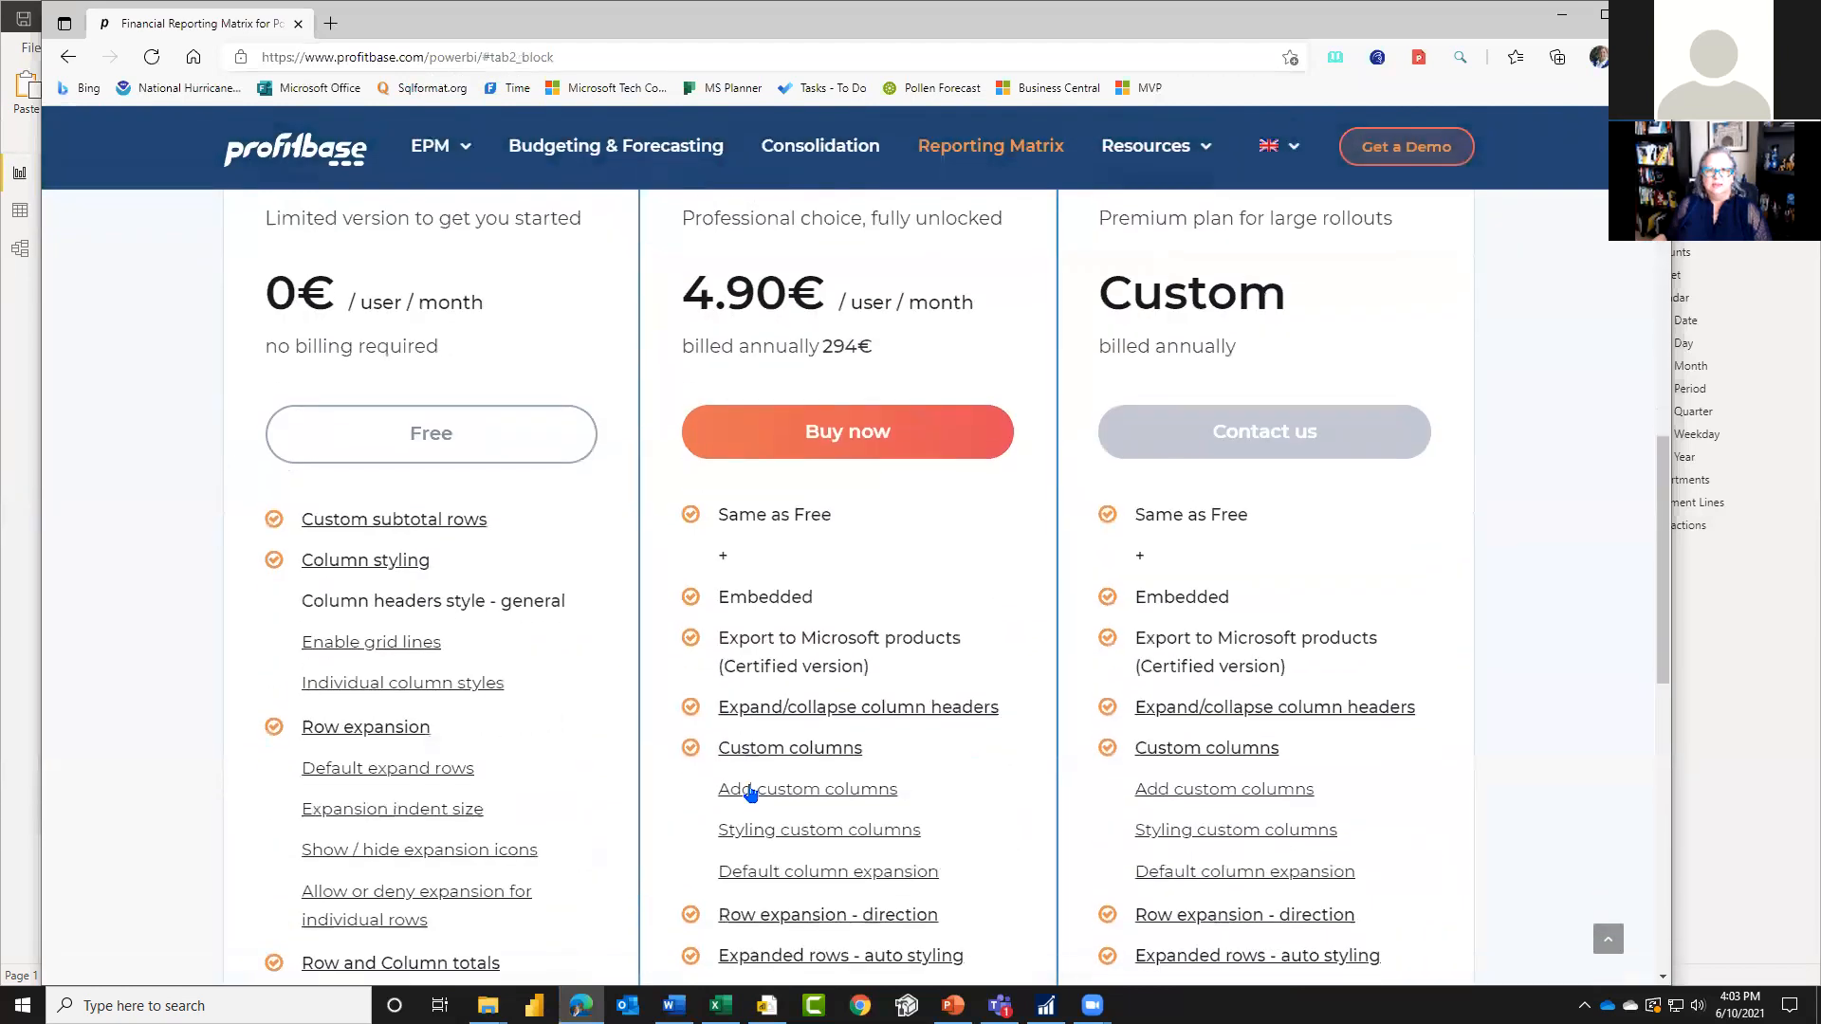
scroll(789, 800, down, 6)
scroll(813, 788, up, 3)
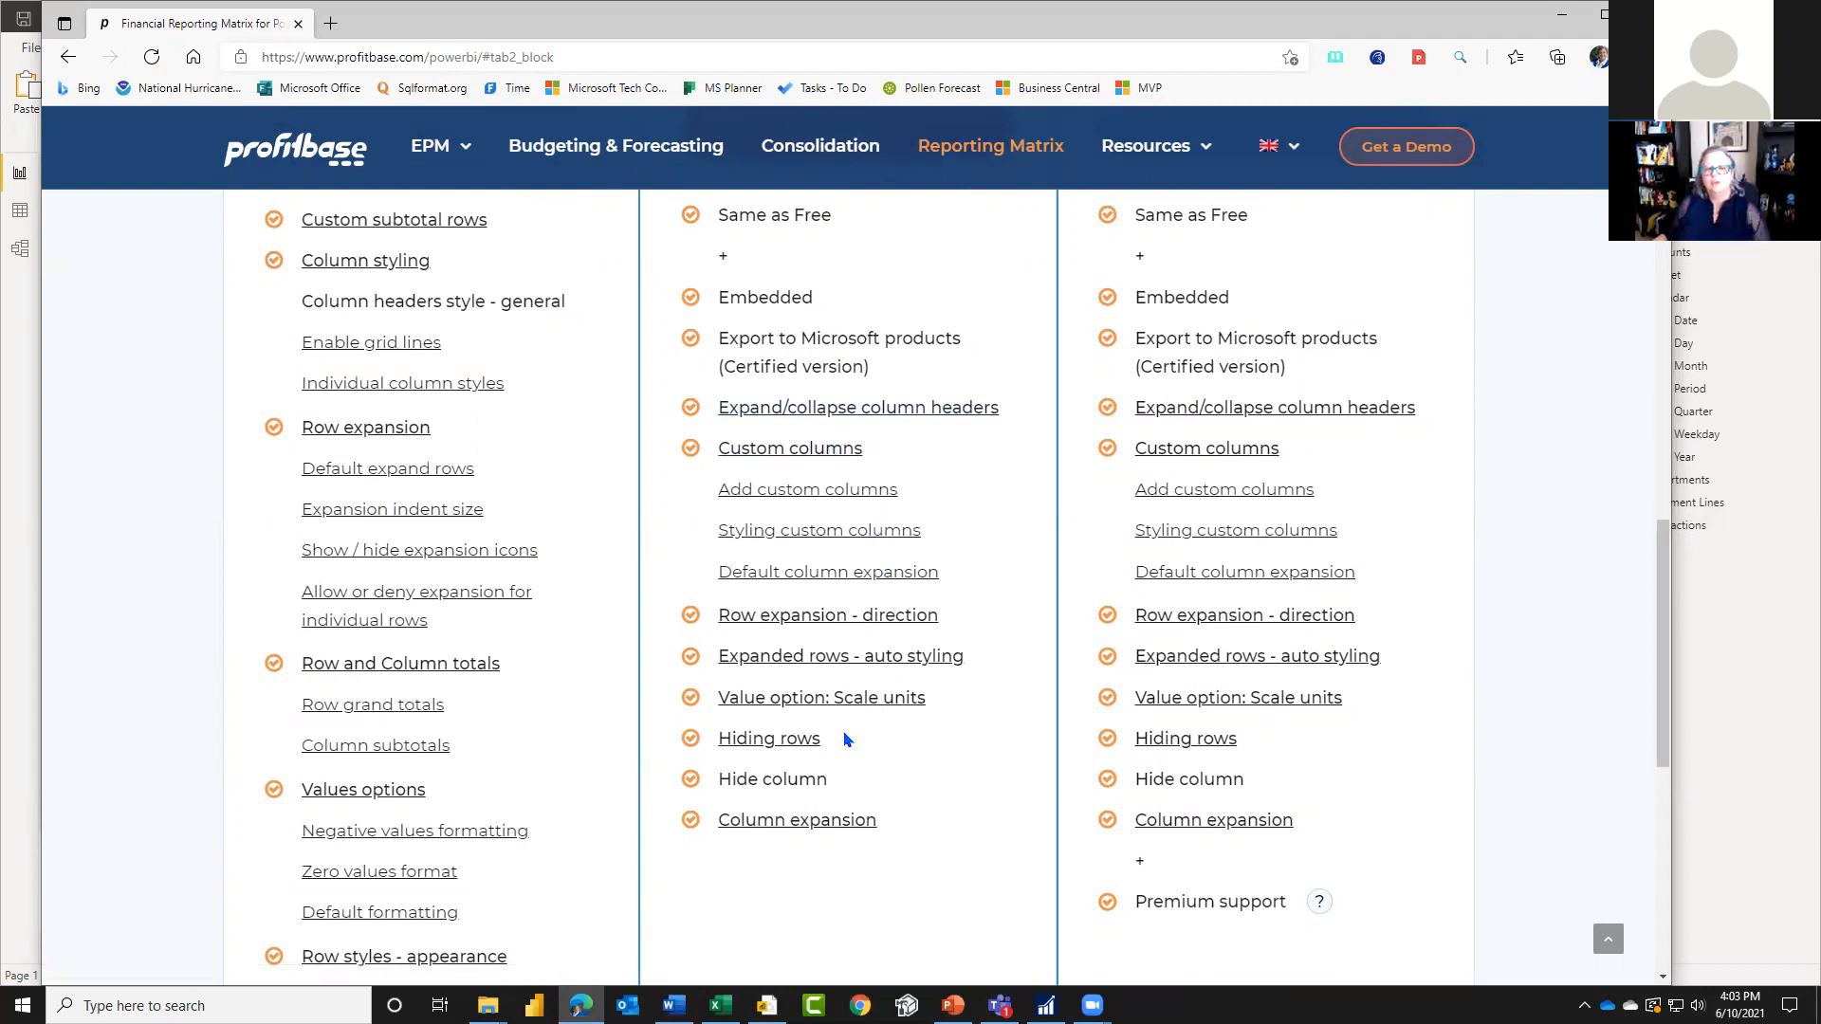
scroll(821, 854, down, 1)
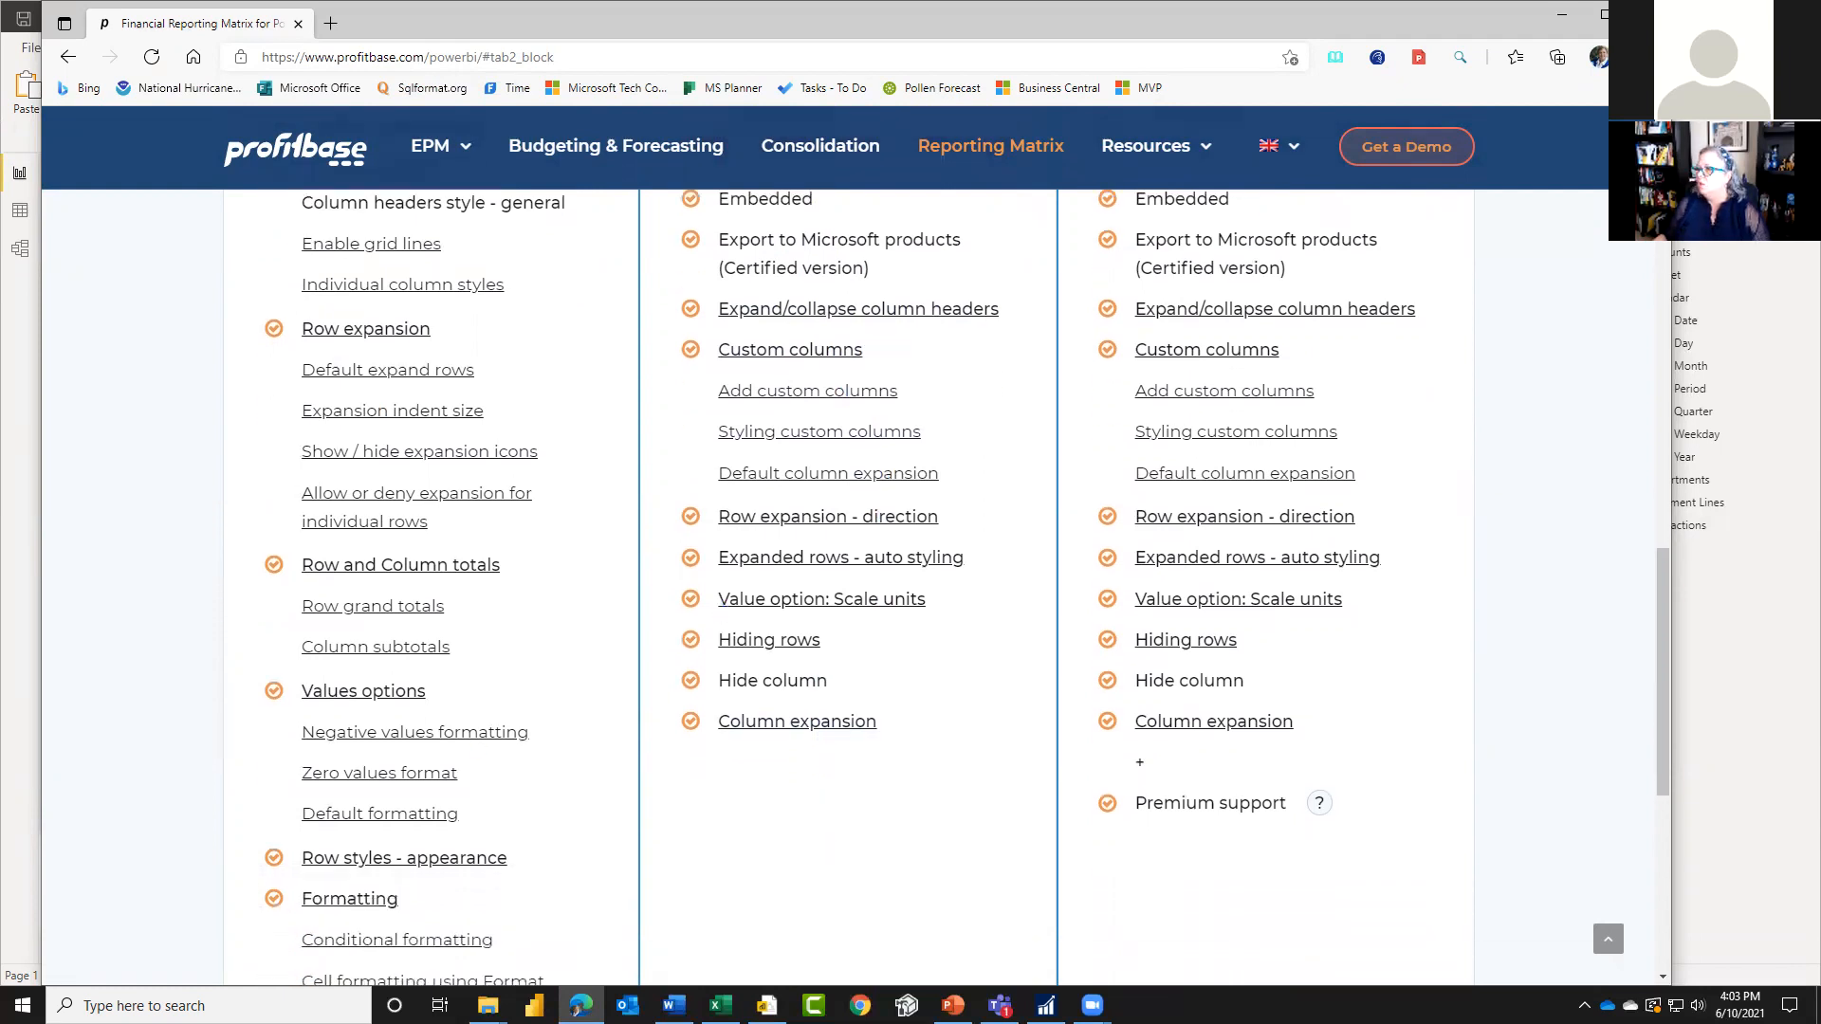
Step: Switch to the PowerPoint slide show with the closing Q&A slide
click(952, 1005)
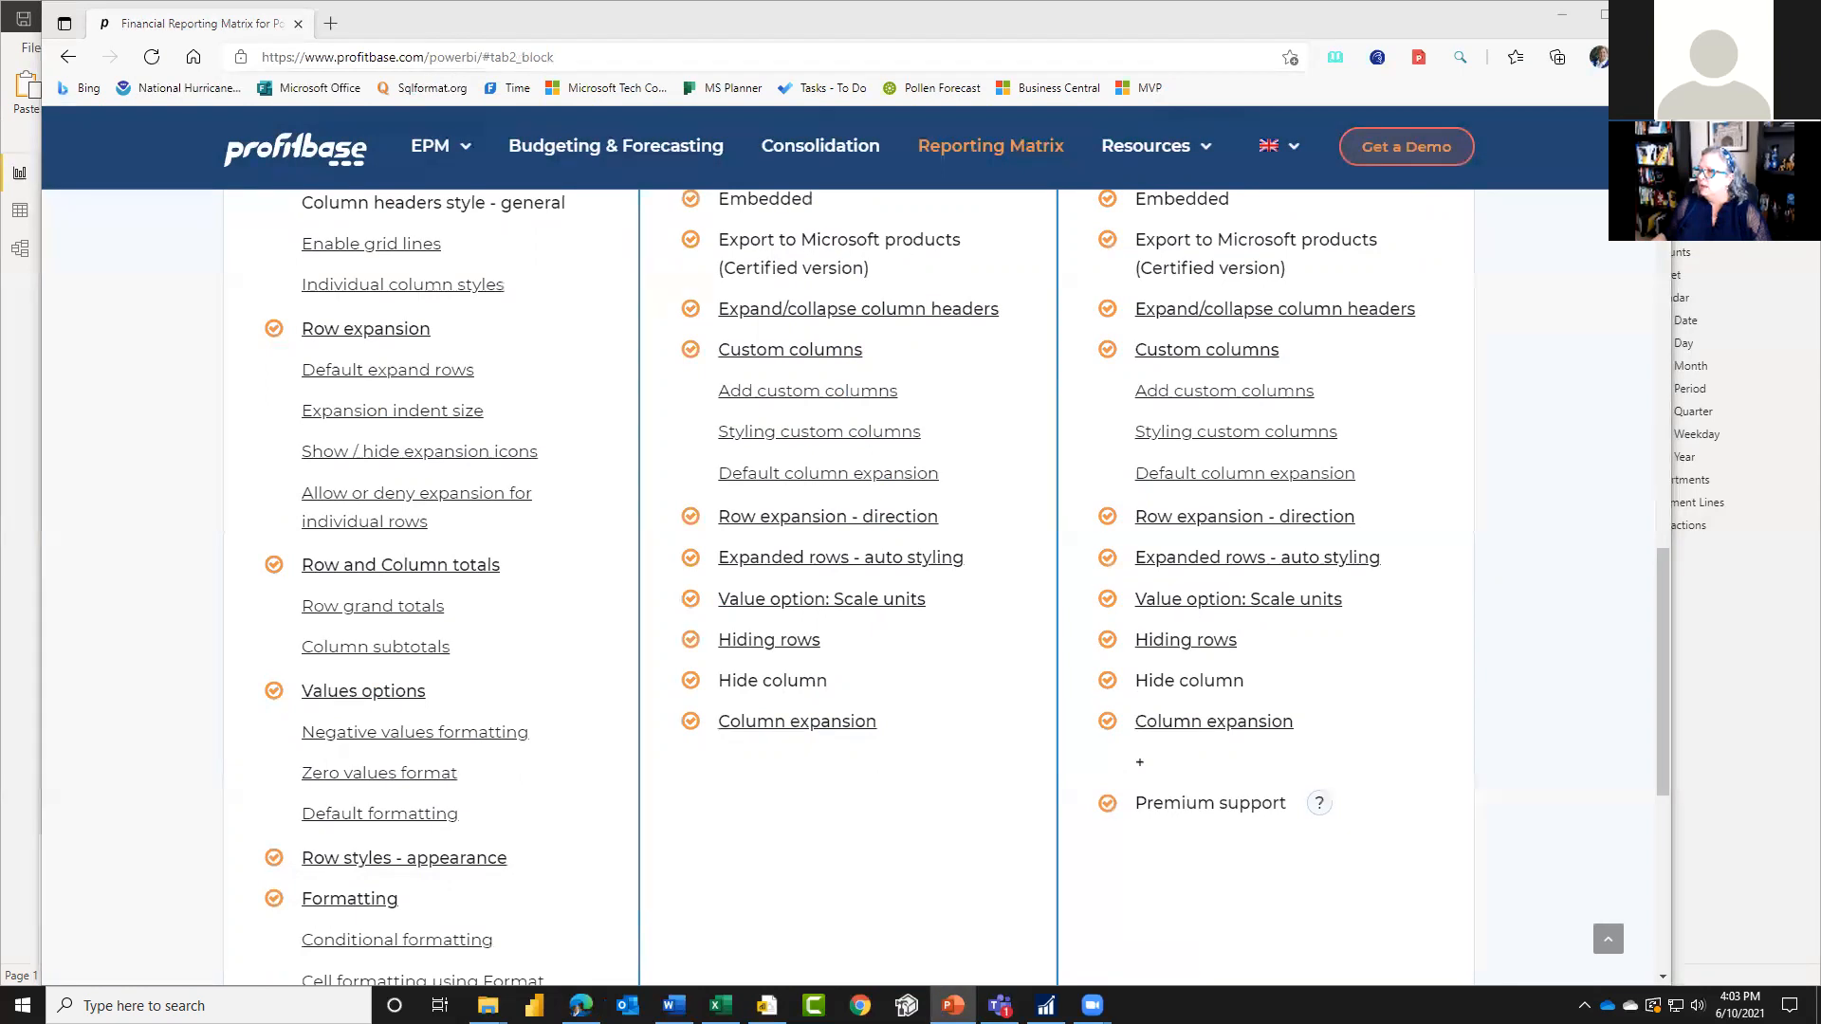
key(alt+Tab)
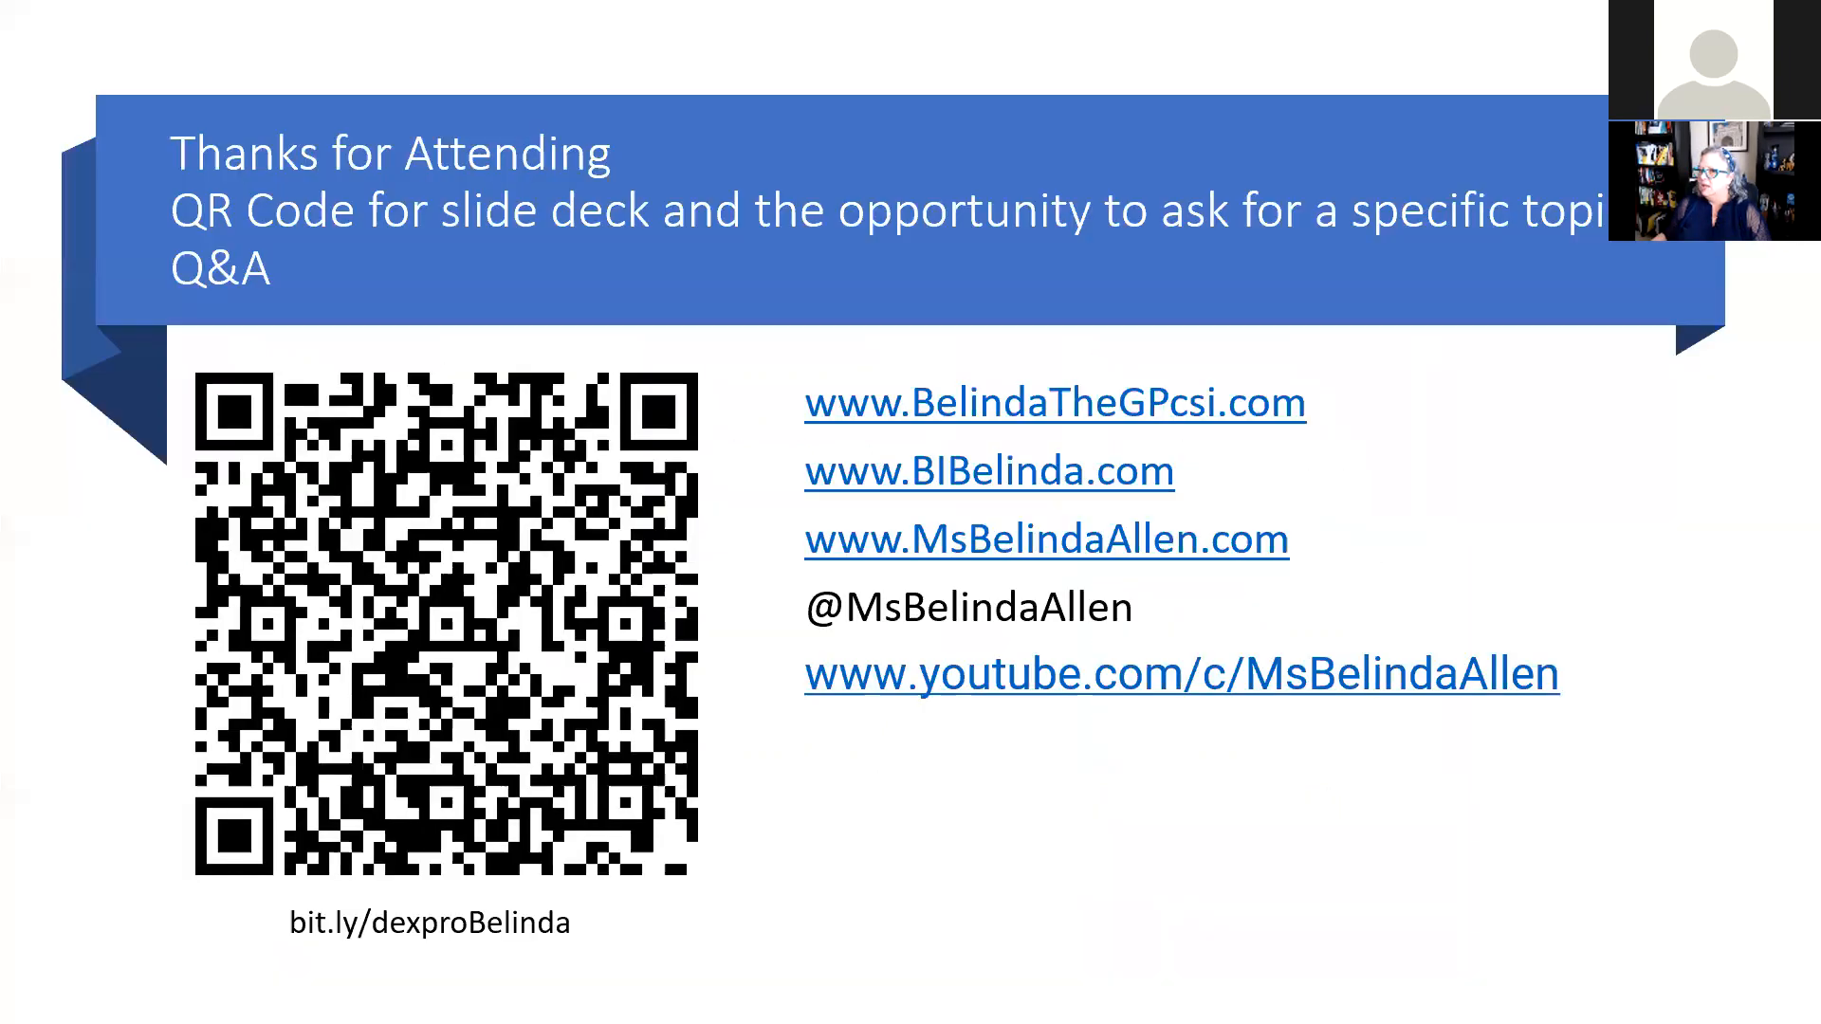